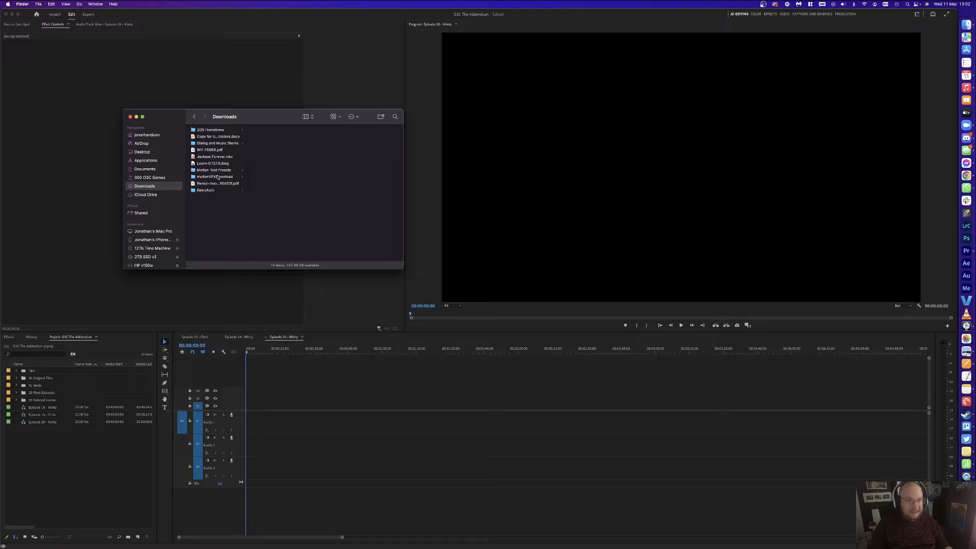
Step: Browse Documents > 000 O3C Games > 02 Recordings > Episode 20 > Audio Files and select all three recordings
{"action": "left_click", "coordinate": [145, 168]}
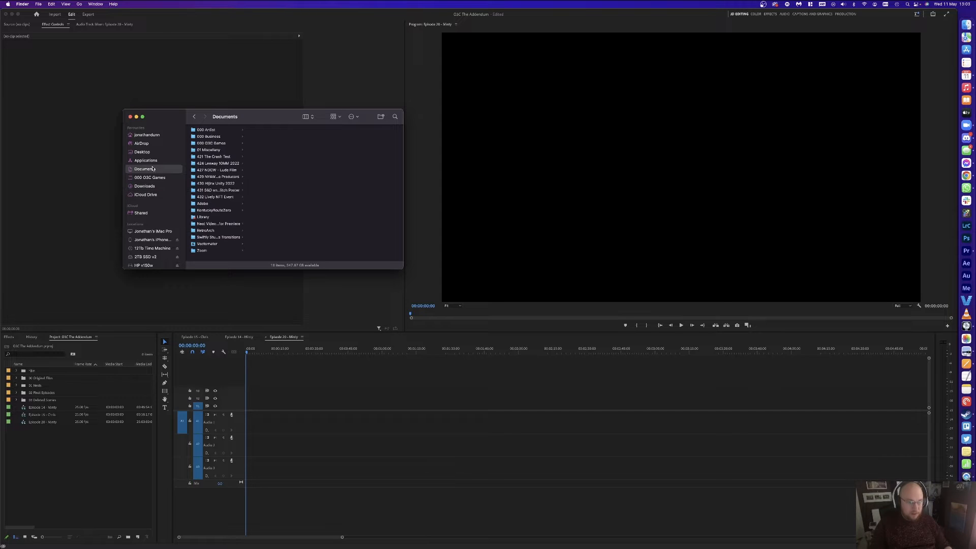
{"action": "left_click", "coordinate": [218, 144]}
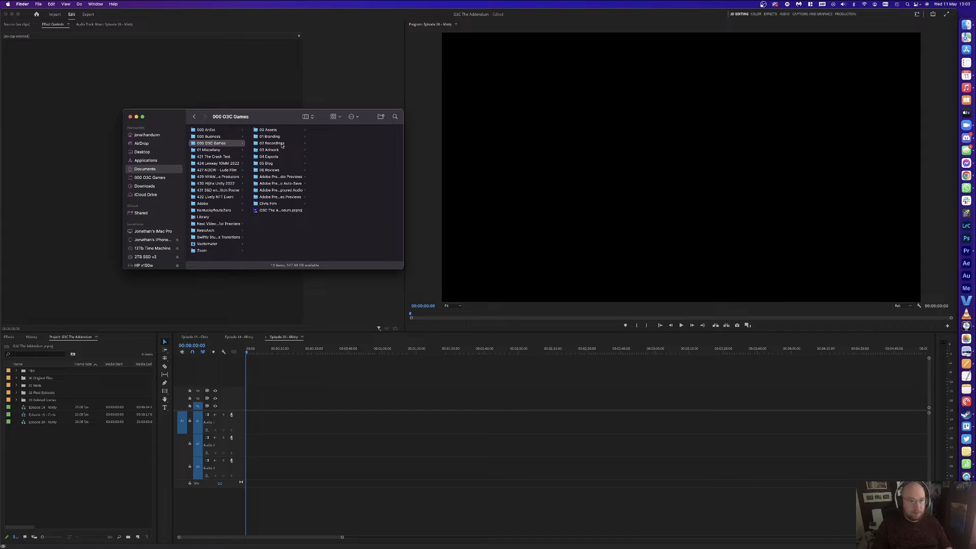
{"action": "left_click", "coordinate": [283, 144]}
{"action": "scroll", "coordinate": [334, 234], "scroll_direction": "down", "scroll_amount": 5}
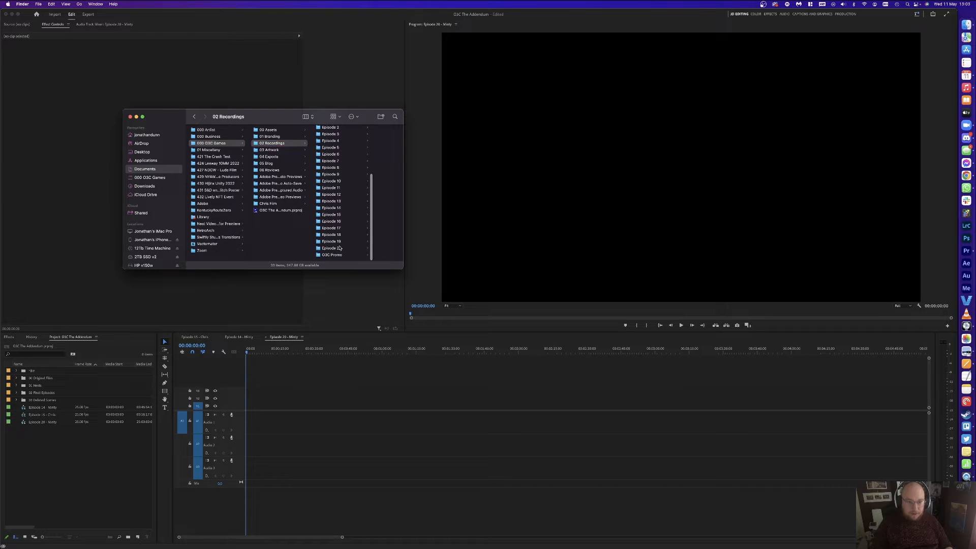
{"action": "left_click", "coordinate": [333, 248]}
{"action": "left_click", "coordinate": [362, 130]}
{"action": "key", "text": "super+a"}
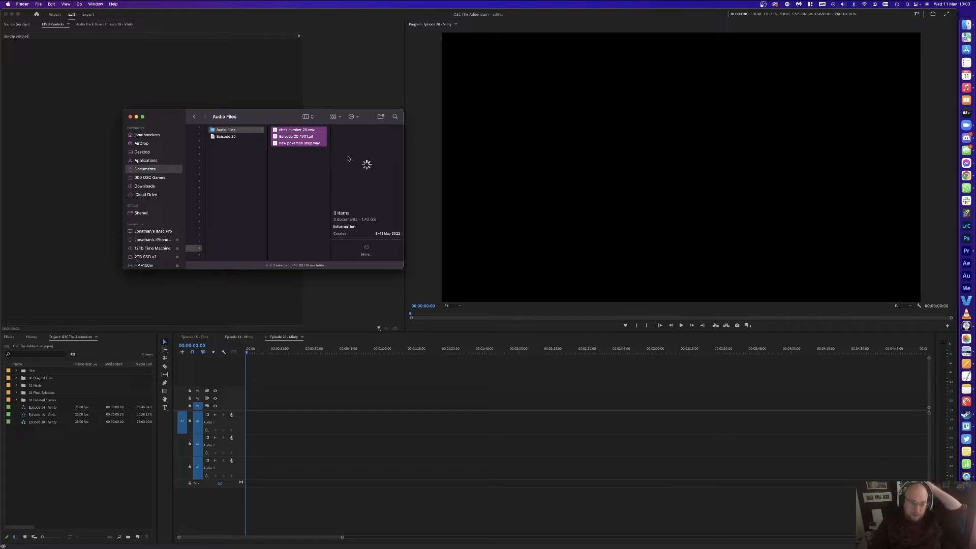
{"action": "left_click", "coordinate": [299, 177]}
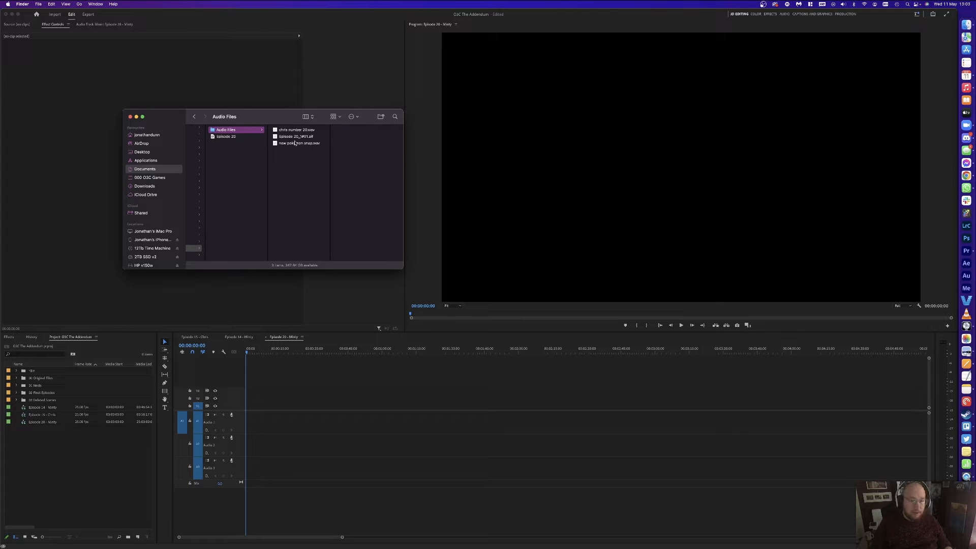
{"action": "key", "text": "super+a"}
Step: Import the three audio files and place them on tracks A1, A2 and A3 of the Episode 20 sequence
{"action": "left_click_drag", "start_coordinate": [294, 142], "coordinate": [75, 446]}
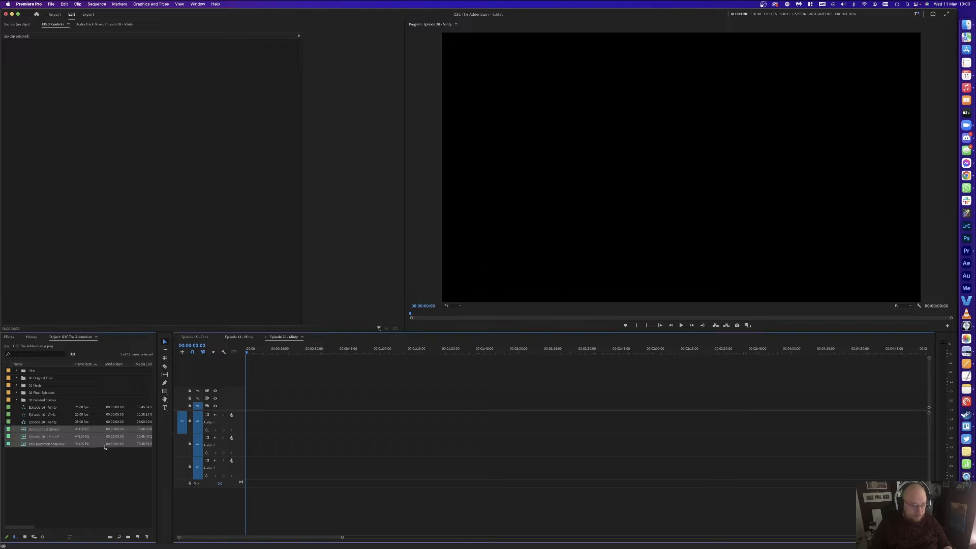
{"action": "left_click_drag", "start_coordinate": [44, 438], "coordinate": [268, 425]}
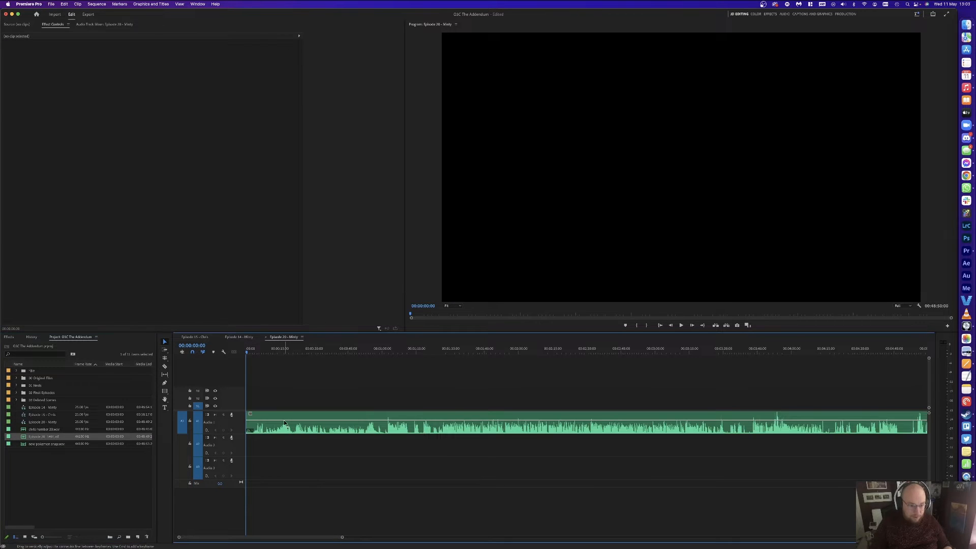
{"action": "left_click", "coordinate": [94, 449]}
{"action": "left_click_drag", "start_coordinate": [47, 444], "coordinate": [256, 441]}
{"action": "left_click_drag", "start_coordinate": [44, 429], "coordinate": [257, 467]}
Step: Label the A1 clip Purple and the A3 clip Mango
{"action": "right_click", "coordinate": [279, 420]}
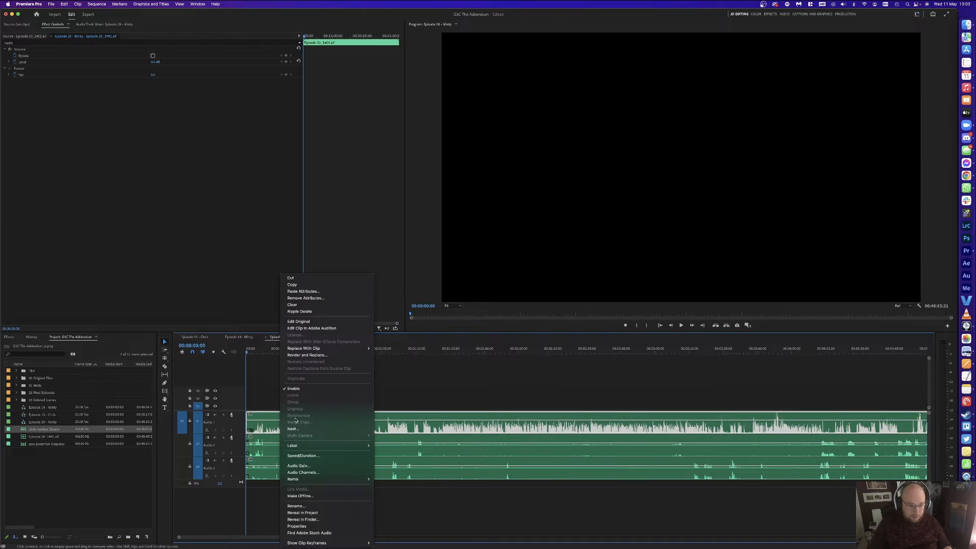
{"action": "mouse_move", "coordinate": [330, 445]}
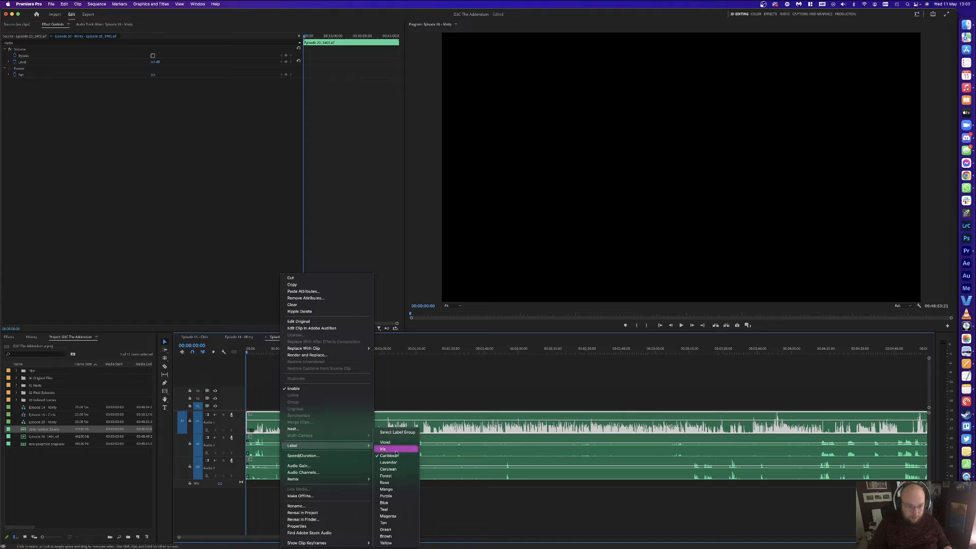
{"action": "left_click", "coordinate": [401, 495]}
{"action": "right_click", "coordinate": [411, 467]}
{"action": "mouse_move", "coordinate": [458, 445]}
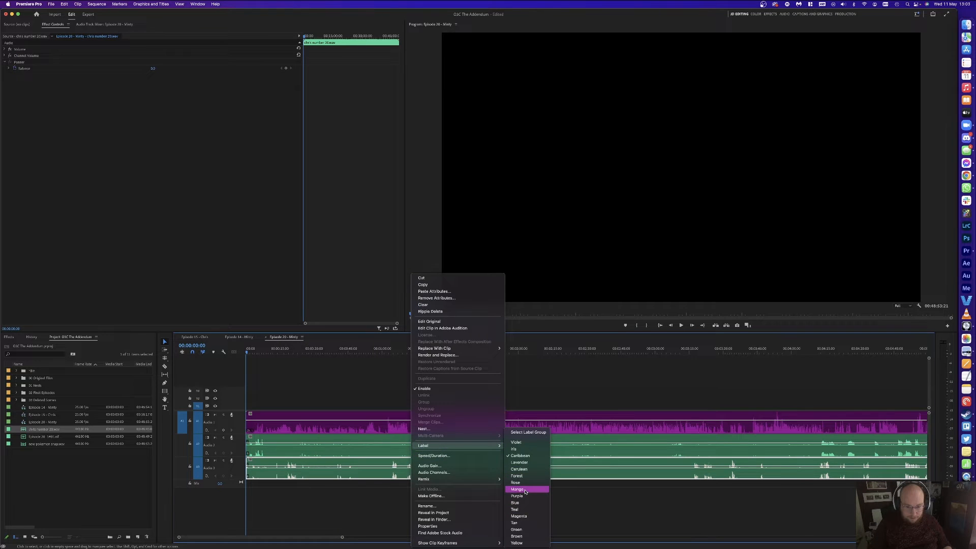
{"action": "left_click", "coordinate": [525, 490]}
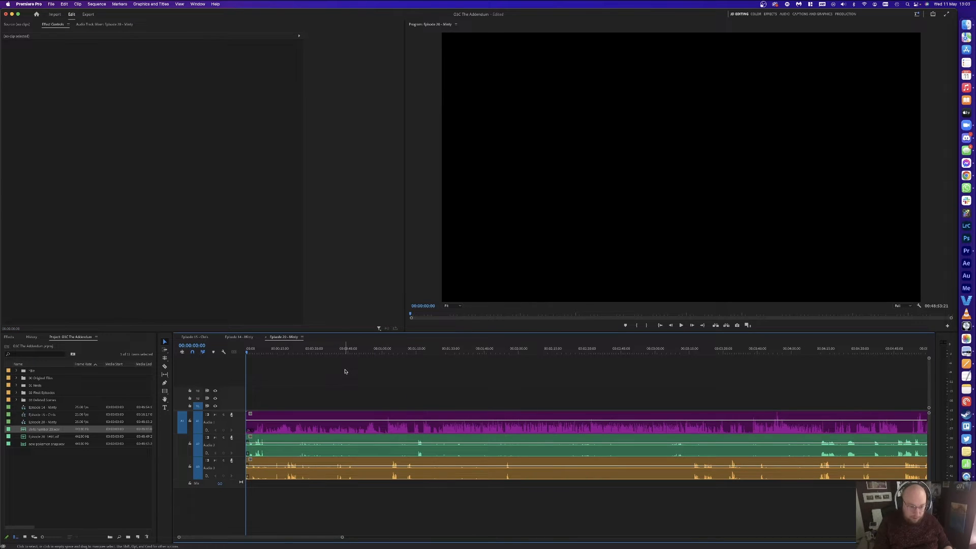
Step: Shift the A3 recording about 7 seconds later and play back to check the sync
{"action": "key", "text": "equal"}
{"action": "key", "text": "equal"}
{"action": "key", "text": "equal"}
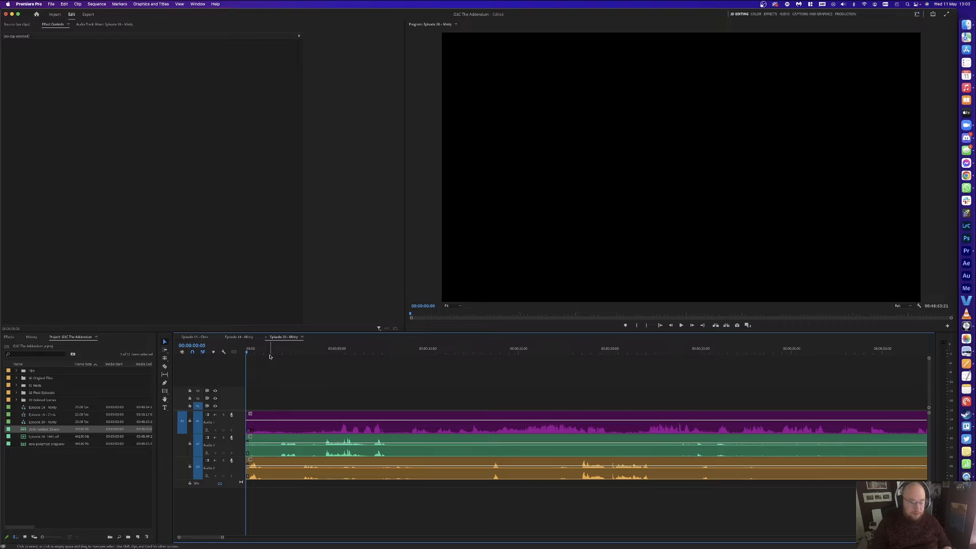
{"action": "key", "text": "space"}
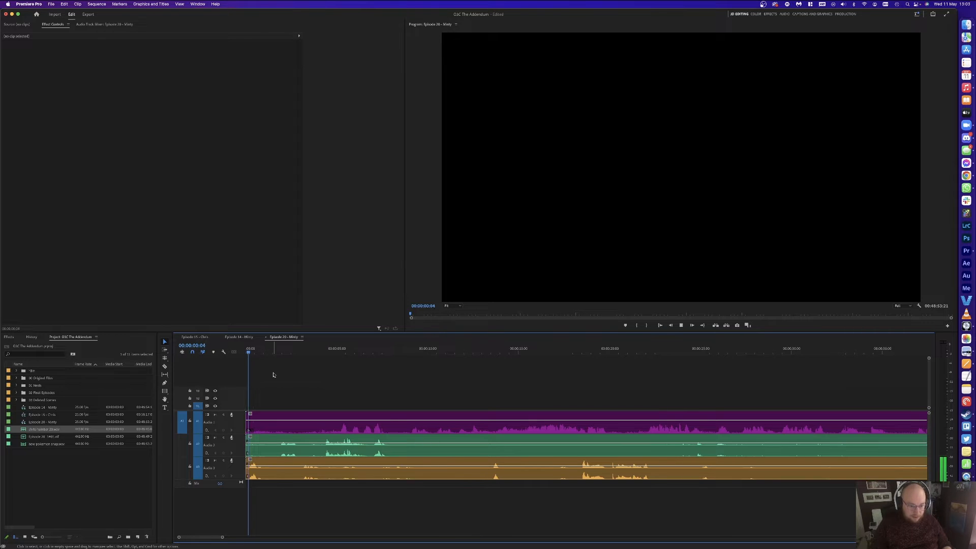
{"action": "key", "text": "space"}
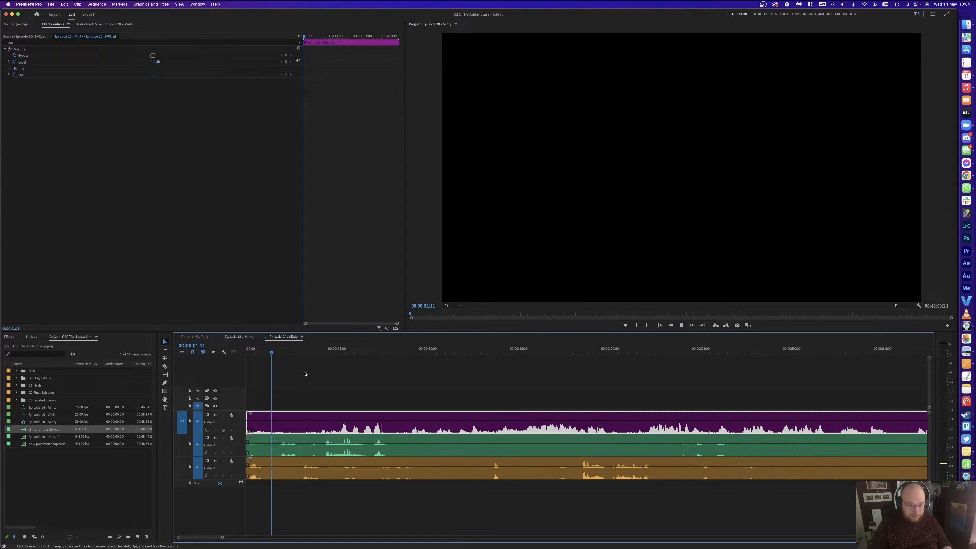
{"action": "left_click", "coordinate": [375, 349]}
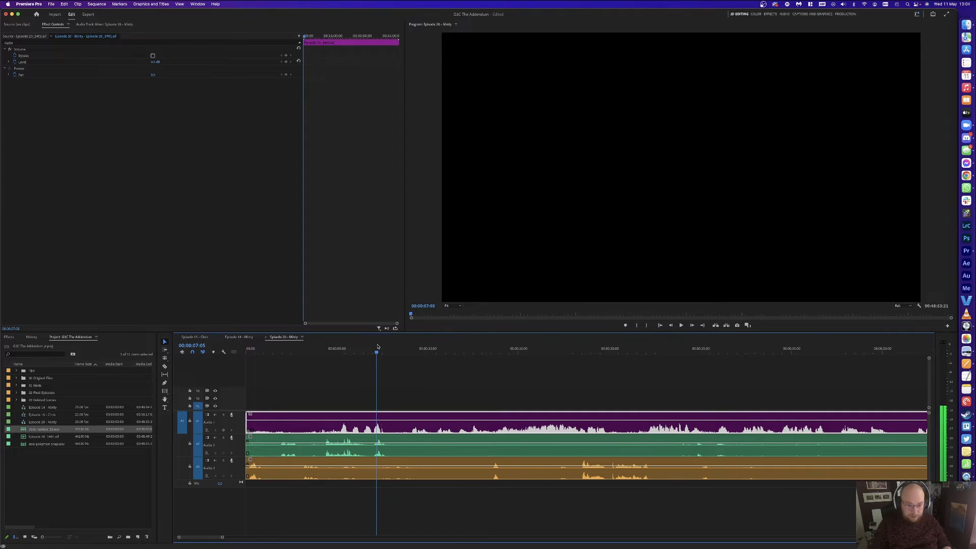
{"action": "key", "text": "space"}
{"action": "left_click_drag", "start_coordinate": [270, 463], "coordinate": [396, 463]}
{"action": "left_click", "coordinate": [409, 371]}
{"action": "left_click", "coordinate": [372, 348]}
{"action": "left_click", "coordinate": [413, 372]}
{"action": "key", "text": "space"}
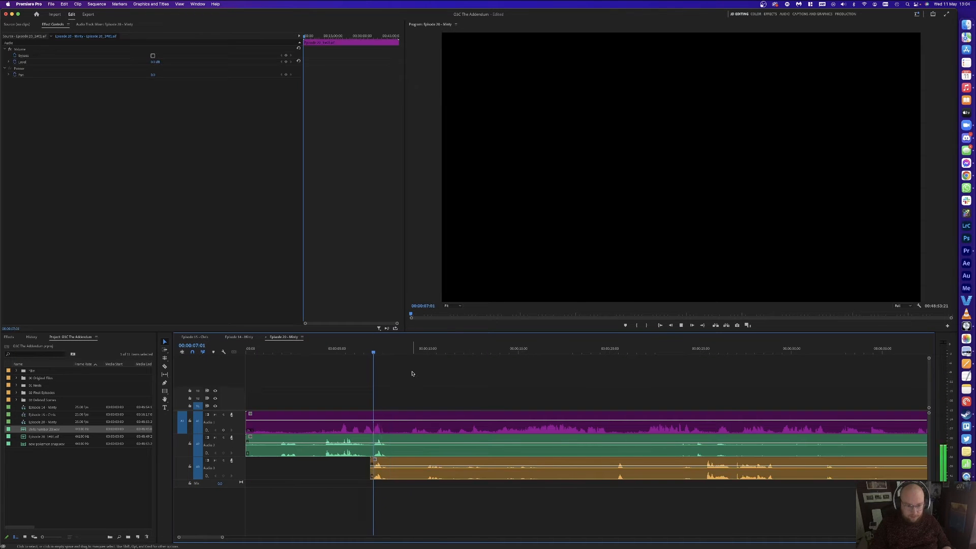
{"action": "key", "text": "space"}
{"action": "left_click", "coordinate": [519, 393]}
Step: Split all tracks at about one minute, delete the opening pieces, and close the gap
{"action": "key", "text": "minus"}
{"action": "key", "text": "minus"}
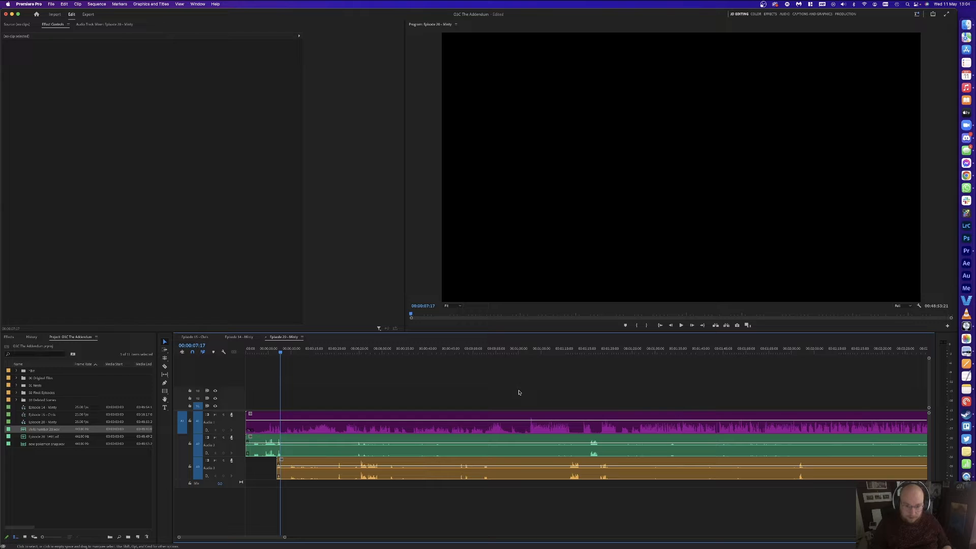
{"action": "left_click_drag", "start_coordinate": [477, 349], "coordinate": [530, 346]}
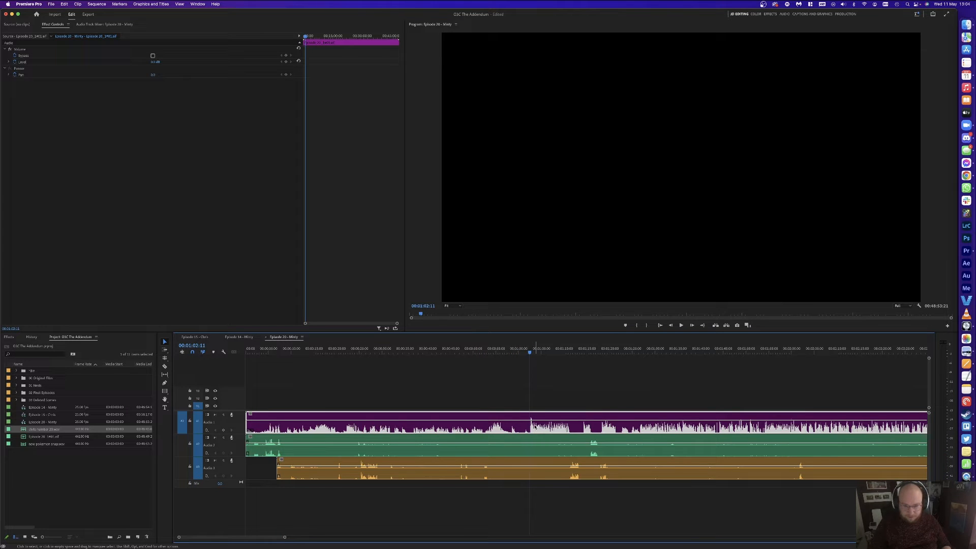
{"action": "key", "text": "super+k"}
{"action": "left_click_drag", "start_coordinate": [461, 467], "coordinate": [460, 466]}
{"action": "key", "text": "Delete"}
{"action": "left_click", "coordinate": [440, 441]}
{"action": "key", "text": "Delete"}
{"action": "key", "text": "Home"}
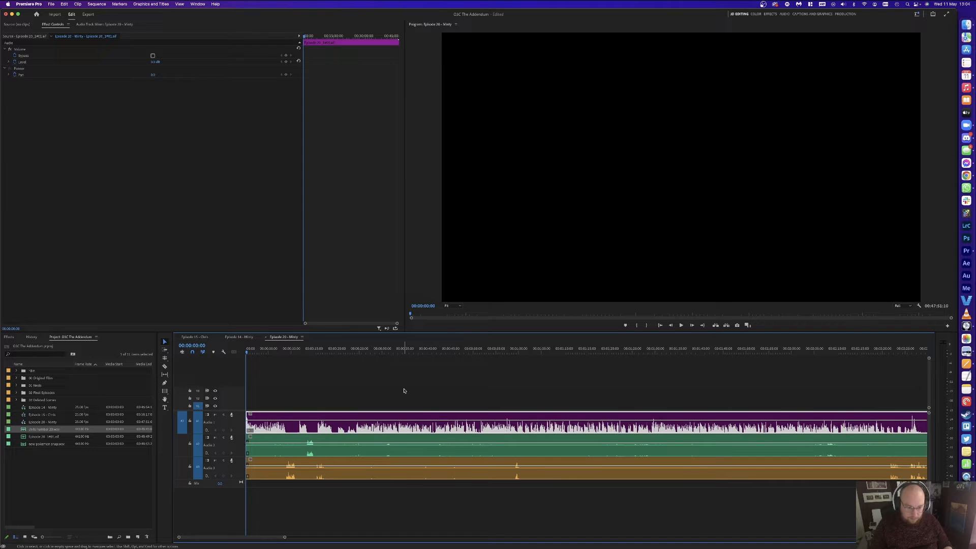
{"action": "left_click", "coordinate": [404, 390]}
{"action": "key", "text": "space"}
{"action": "key", "text": "equal"}
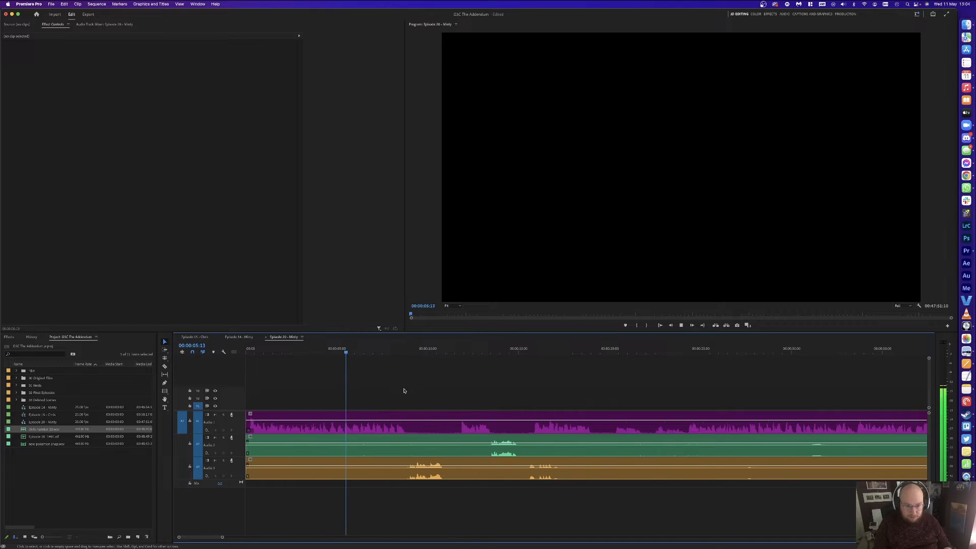
Step: Cut the Audio 2 and Audio 3 clips at the playhead and delete their left pieces
{"action": "key", "text": "minus"}
{"action": "key", "text": "c"}
{"action": "left_click", "coordinate": [366, 454]}
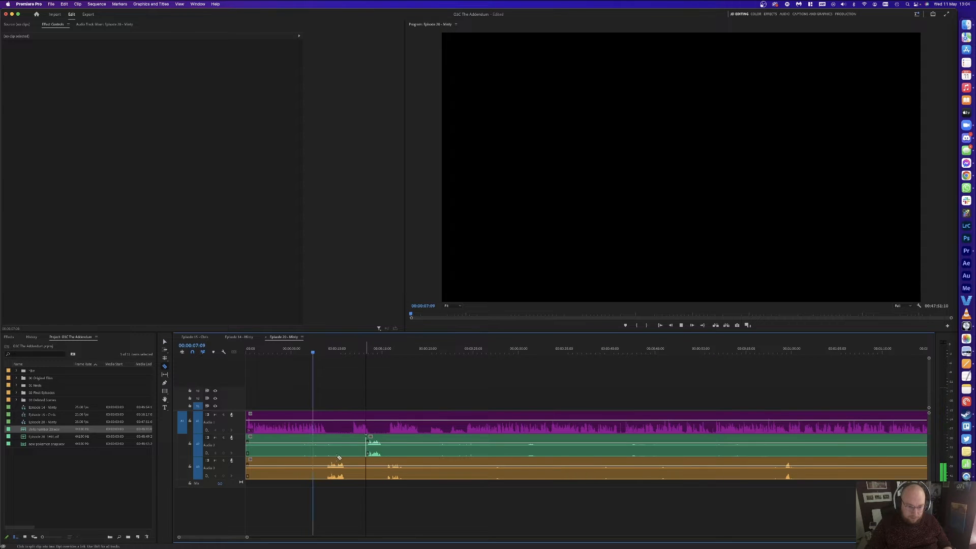
{"action": "left_click", "coordinate": [326, 461]}
{"action": "key", "text": "v"}
{"action": "left_click_drag", "start_coordinate": [289, 498], "coordinate": [288, 453]}
{"action": "key", "text": "Delete"}
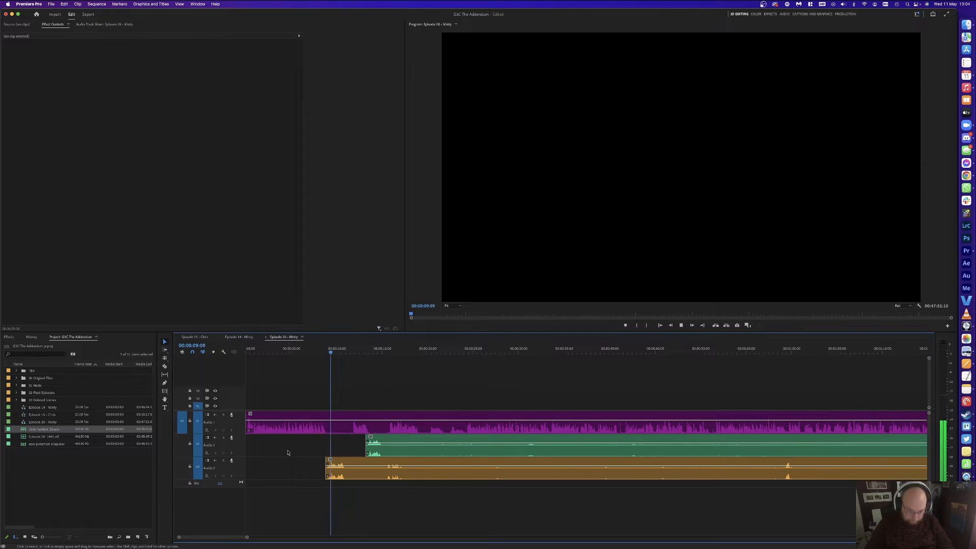
{"action": "key", "text": "space"}
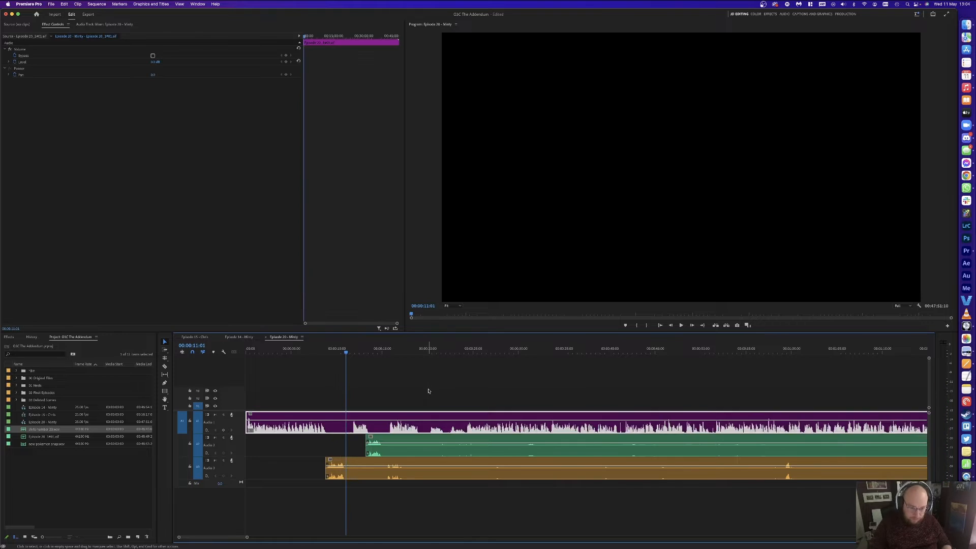
Step: Split the clips at two nearby points, remove the piece between, and close the gap
{"action": "key", "text": "super+k"}
{"action": "key", "text": "equal"}
{"action": "key", "text": "equal"}
{"action": "left_click", "coordinate": [615, 351]}
{"action": "key", "text": "super+k"}
{"action": "left_click_drag", "start_coordinate": [604, 373], "coordinate": [599, 469]}
{"action": "key", "text": "Delete"}
{"action": "left_click", "coordinate": [599, 469]}
{"action": "key", "text": "Delete"}
{"action": "key", "text": "space"}
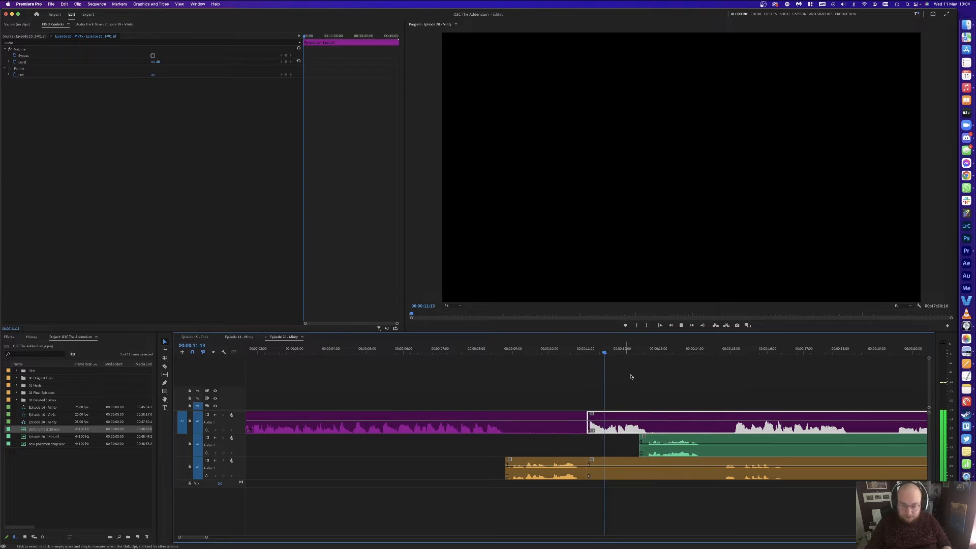
Step: Split all tracks at the next unwanted spot and delete the pieces after the cut
{"action": "left_click", "coordinate": [633, 374]}
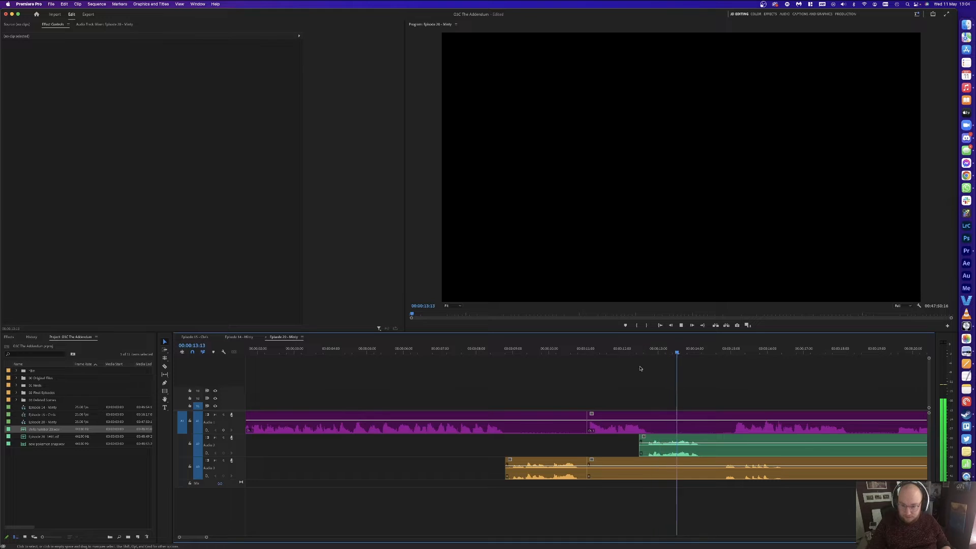
{"action": "key", "text": "space"}
{"action": "key", "text": "super+k"}
{"action": "left_click", "coordinate": [731, 431]}
{"action": "left_click", "coordinate": [796, 447]}
{"action": "key", "text": "v"}
{"action": "left_click_drag", "start_coordinate": [717, 394], "coordinate": [723, 448]}
{"action": "key", "text": "Delete"}
Step: Remove the leftover third-track pieces and shift the later clips 18 frames earlier
{"action": "key", "text": "c"}
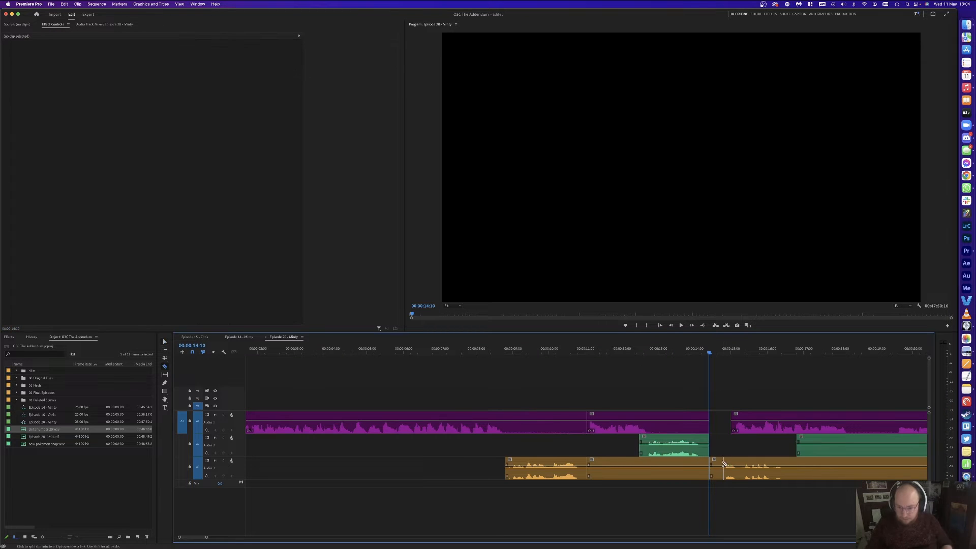
{"action": "key", "text": "v"}
{"action": "key", "text": "Delete"}
{"action": "left_click_drag", "start_coordinate": [697, 479], "coordinate": [717, 462]}
{"action": "key", "text": "a"}
{"action": "key", "text": "v"}
{"action": "left_click", "coordinate": [728, 393]}
{"action": "key", "text": "minus"}
{"action": "key", "text": "minus"}
{"action": "key", "text": "minus"}
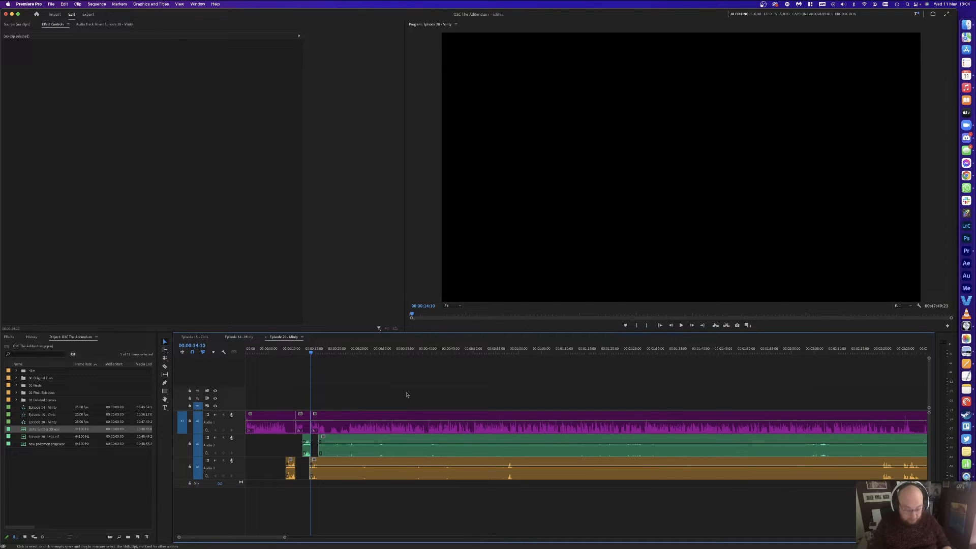
Step: Delete the long Audio 2 and Audio 3 clips from the sequence
{"action": "key", "text": "equal"}
{"action": "key", "text": "equal"}
{"action": "key", "text": "c"}
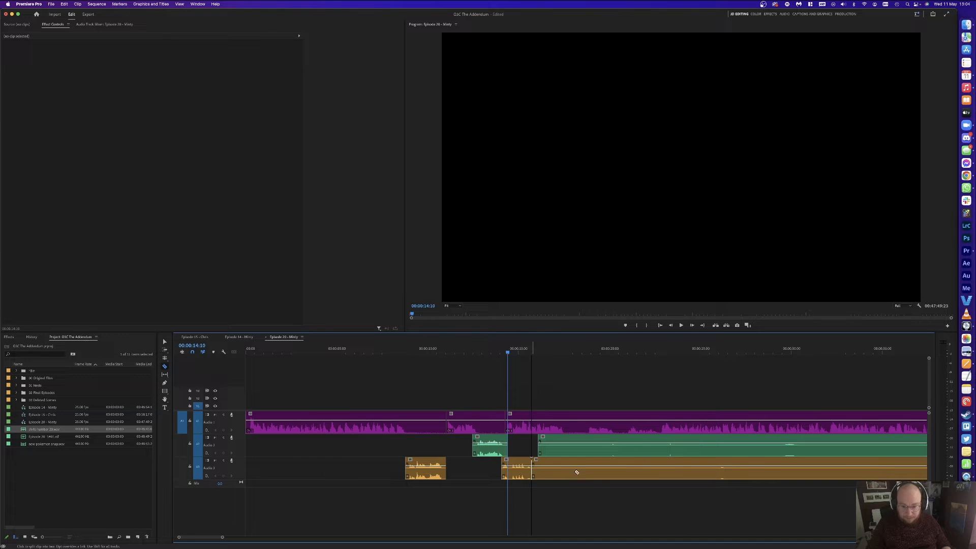
{"action": "key", "text": "minus"}
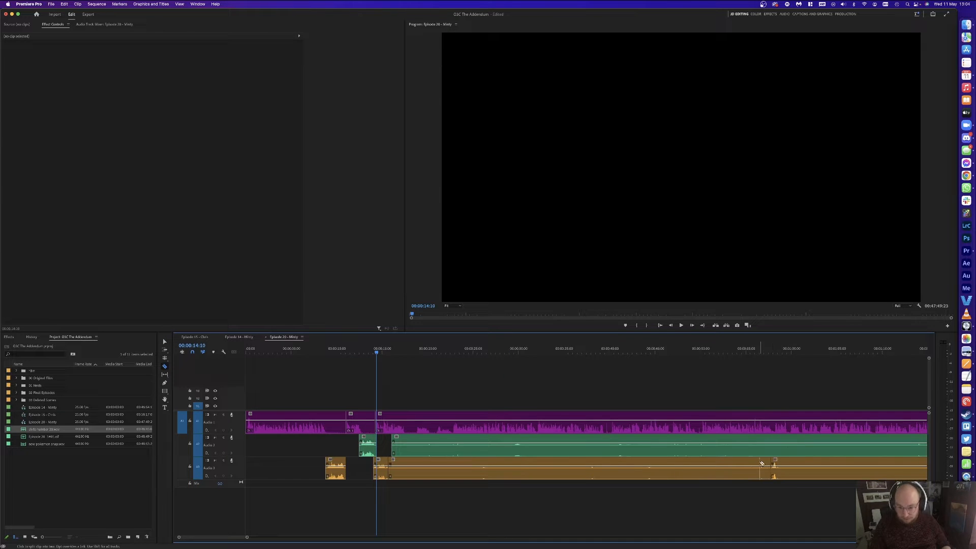
{"action": "key", "text": "v"}
{"action": "left_click_drag", "start_coordinate": [681, 498], "coordinate": [615, 446]}
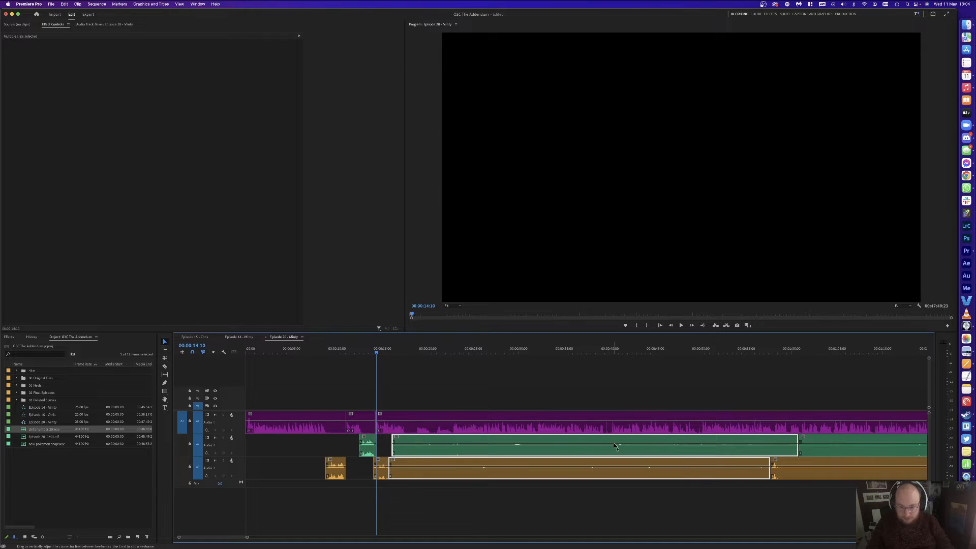
{"action": "left_click", "coordinate": [583, 532]}
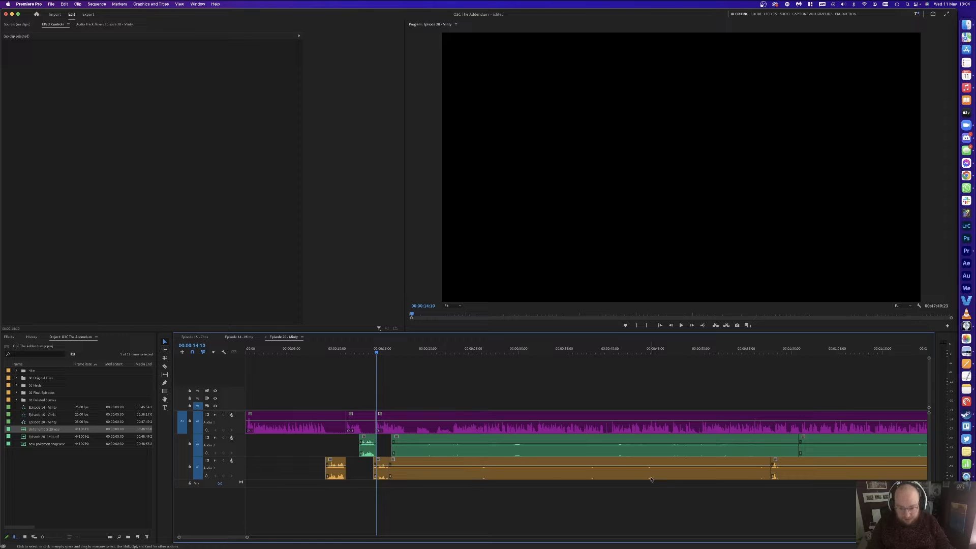
{"action": "key", "text": "minus"}
{"action": "left_click_drag", "start_coordinate": [470, 490], "coordinate": [448, 442]}
{"action": "key", "text": "Delete"}
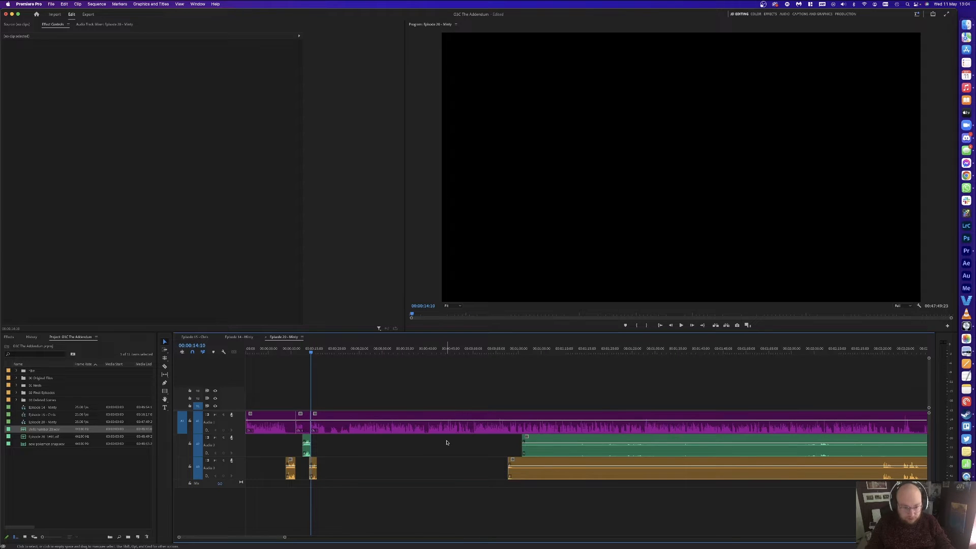
Step: Play Audio 1 from 00:00:14:10 to locate the unwanted section
{"action": "key", "text": "equal"}
{"action": "key", "text": "equal"}
{"action": "key", "text": "equal"}
{"action": "key", "text": "equal"}
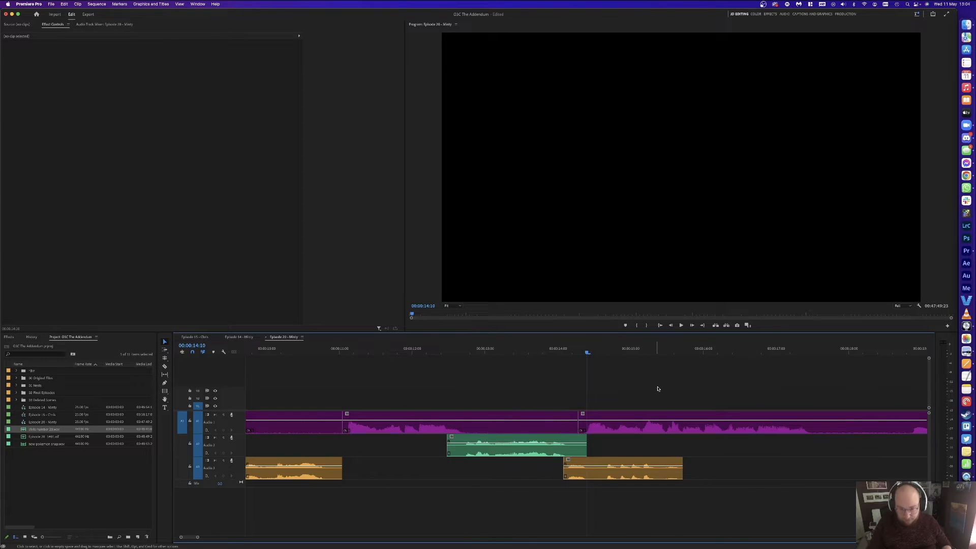
{"action": "key", "text": "space"}
{"action": "key", "text": "minus"}
{"action": "key", "text": "minus"}
{"action": "key", "text": "equal"}
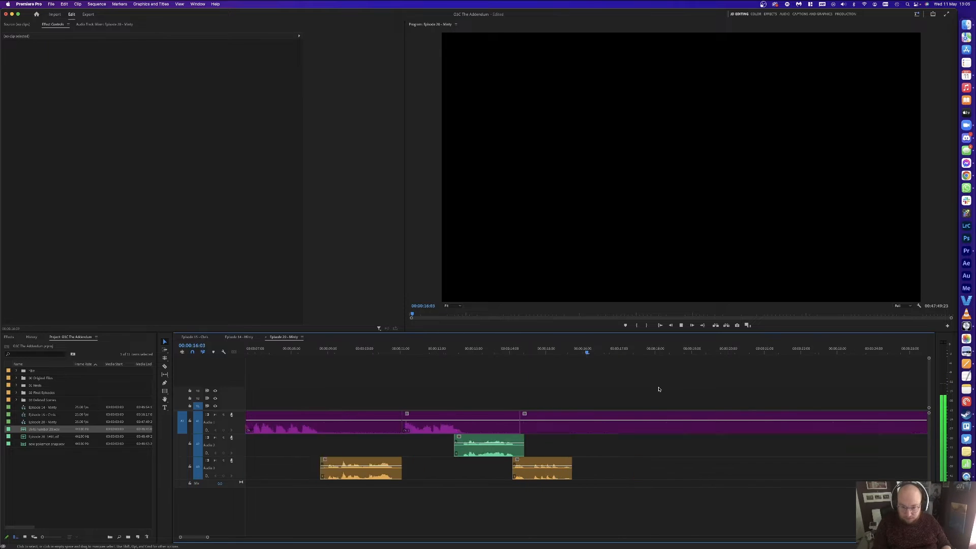
{"action": "key", "text": "minus"}
{"action": "key", "text": "equal"}
{"action": "key", "text": "minus"}
{"action": "key", "text": "space"}
Step: Split Audio 1 at 00:00:17:18 and 00:00:22:19, delete the middle piece, and save
{"action": "key", "text": "d"}
{"action": "key", "text": "super+k"}
{"action": "left_click", "coordinate": [655, 388]}
{"action": "left_click", "coordinate": [659, 352]}
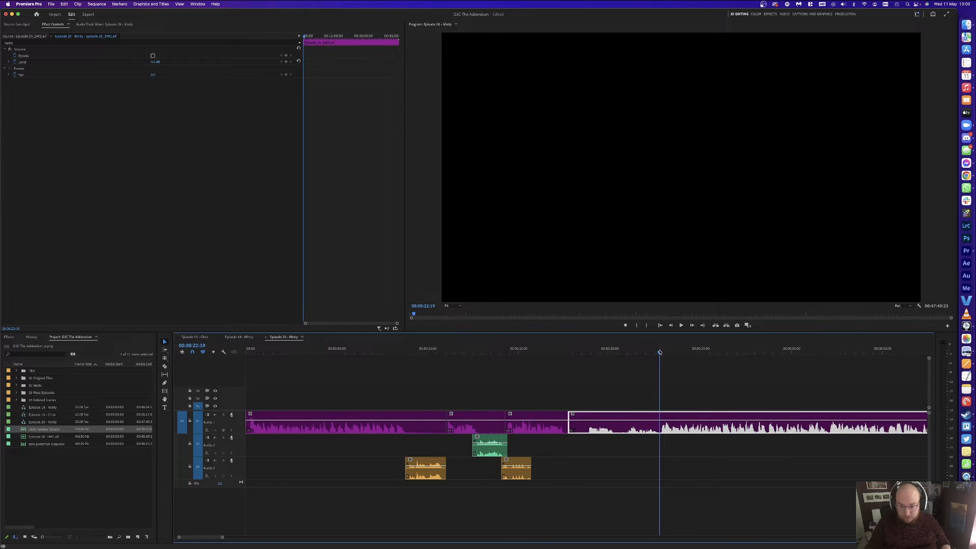
{"action": "key", "text": "super+k"}
{"action": "key", "text": "Delete"}
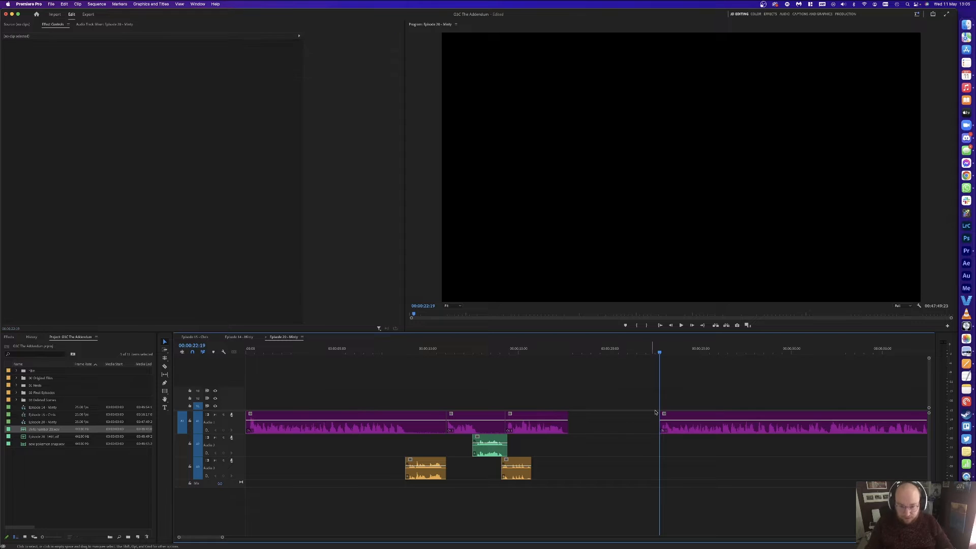
{"action": "key", "text": "minus"}
{"action": "key", "text": "minus"}
{"action": "key", "text": "minus"}
{"action": "key", "text": "super+s"}
Step: Select the intro music clips on A4 and A5 in the Episode 15 - Chris sequence
{"action": "left_click", "coordinate": [200, 337]}
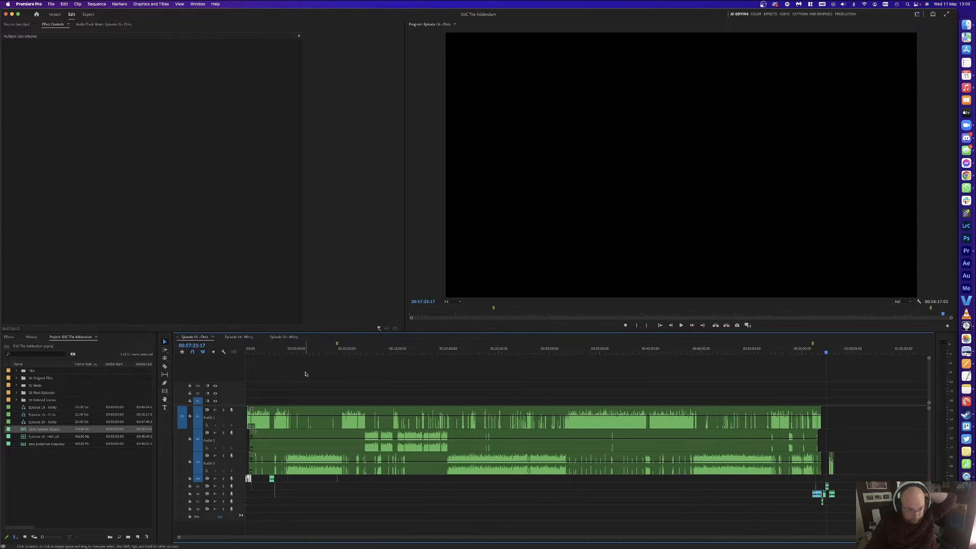
{"action": "key", "text": "Home"}
{"action": "key", "text": "equal"}
{"action": "key", "text": "equal"}
{"action": "key", "text": "equal"}
{"action": "key", "text": "equal"}
{"action": "key", "text": "equal"}
{"action": "key", "text": "equal"}
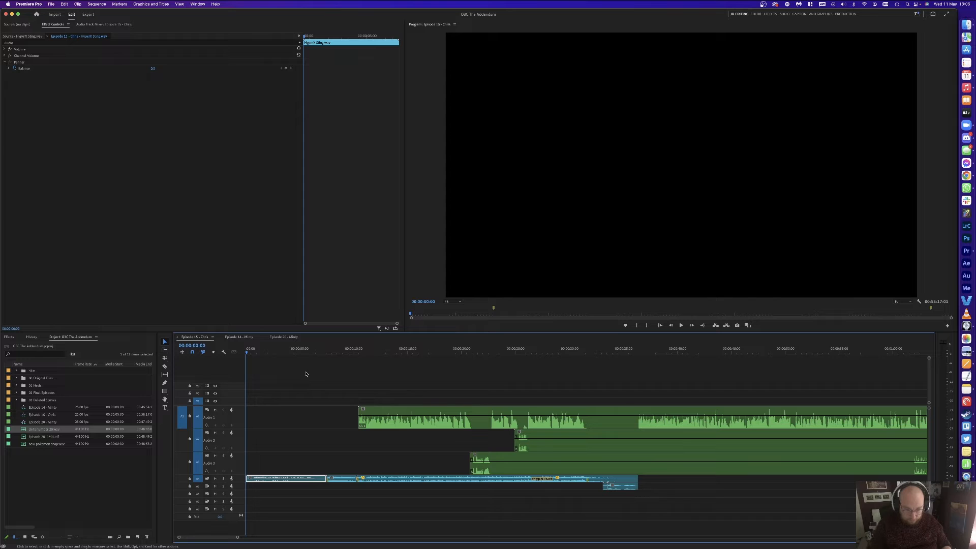
{"action": "mouse_move", "coordinate": [654, 481]}
{"action": "left_mouse_down"}
{"action": "mouse_move", "coordinate": [284, 505]}
{"action": "mouse_move", "coordinate": [298, 506]}
{"action": "left_mouse_up"}
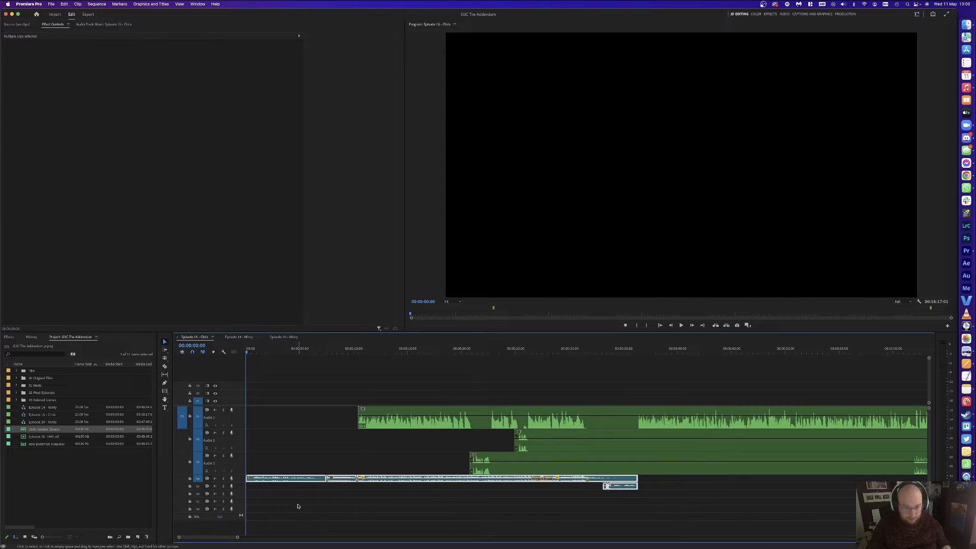
Step: In Episode 20 - Minty, add a new audio track and push the existing clips later
{"action": "left_click", "coordinate": [283, 337]}
{"action": "left_click", "coordinate": [333, 376]}
{"action": "key", "text": "Home"}
{"action": "right_click", "coordinate": [243, 471]}
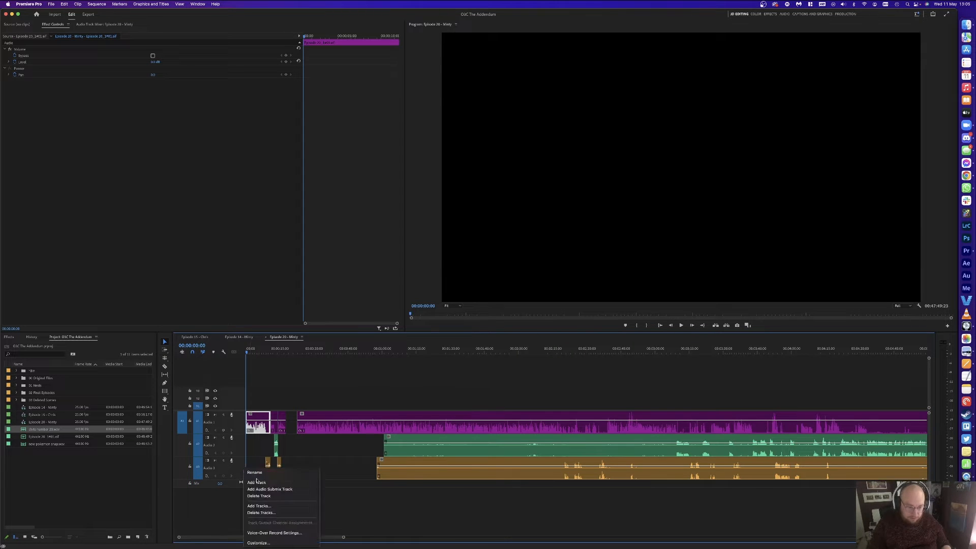
{"action": "left_click", "coordinate": [258, 484]}
{"action": "left_click", "coordinate": [255, 412]}
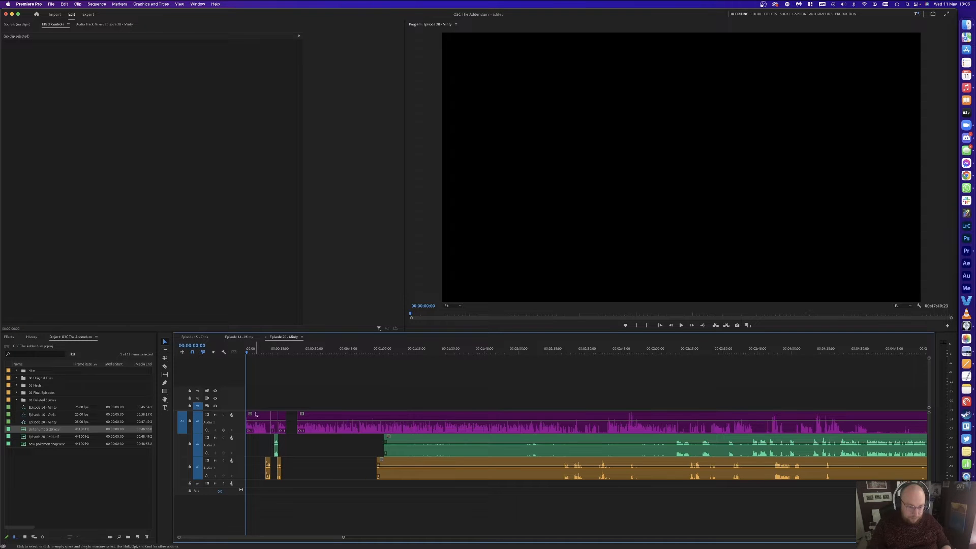
{"action": "left_click_drag", "start_coordinate": [253, 415], "coordinate": [419, 406]}
Step: Paste the intro music at 00:00 and move it down to A4 and A5
{"action": "key", "text": "super+v"}
{"action": "key", "text": "v"}
{"action": "left_click_drag", "start_coordinate": [253, 428], "coordinate": [253, 482]}
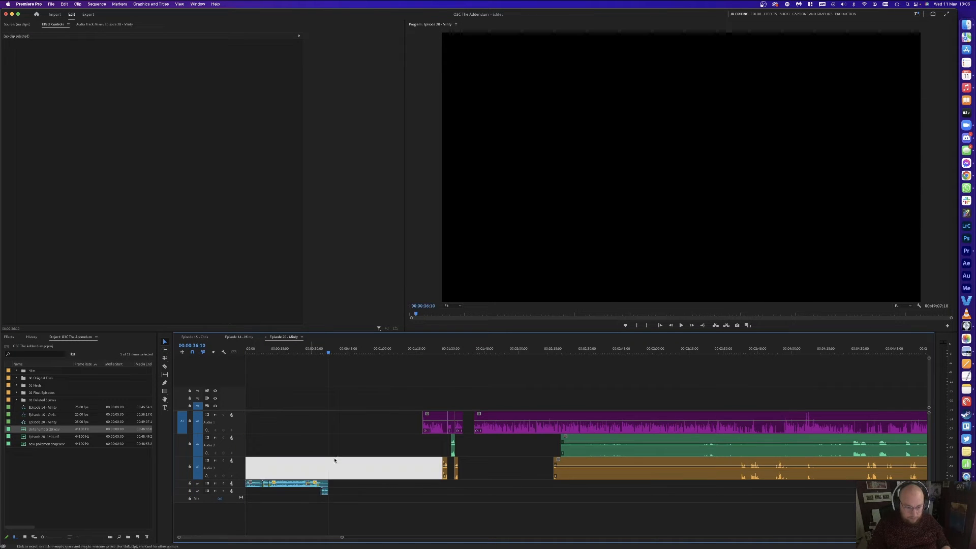
{"action": "left_click", "coordinate": [267, 464]}
Step: Slide the purple, green and orange dialogue clips left to overlap the intro's end and play from 00:00:25:10
{"action": "left_click_drag", "start_coordinate": [402, 386], "coordinate": [461, 468]}
{"action": "left_click_drag", "start_coordinate": [434, 431], "coordinate": [285, 432]}
{"action": "left_click", "coordinate": [272, 367]}
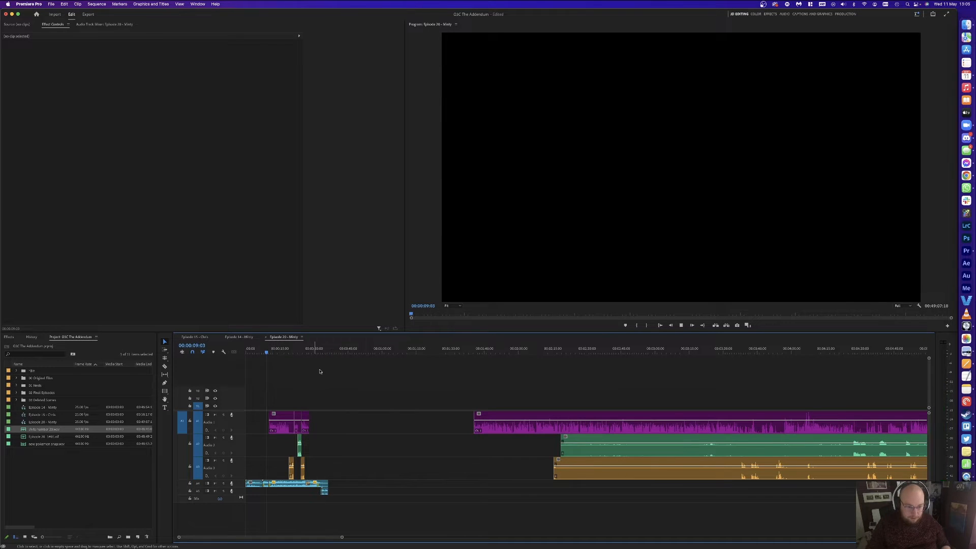
{"action": "key", "text": "space"}
{"action": "key", "text": "="}
{"action": "key", "text": "="}
{"action": "key", "text": "="}
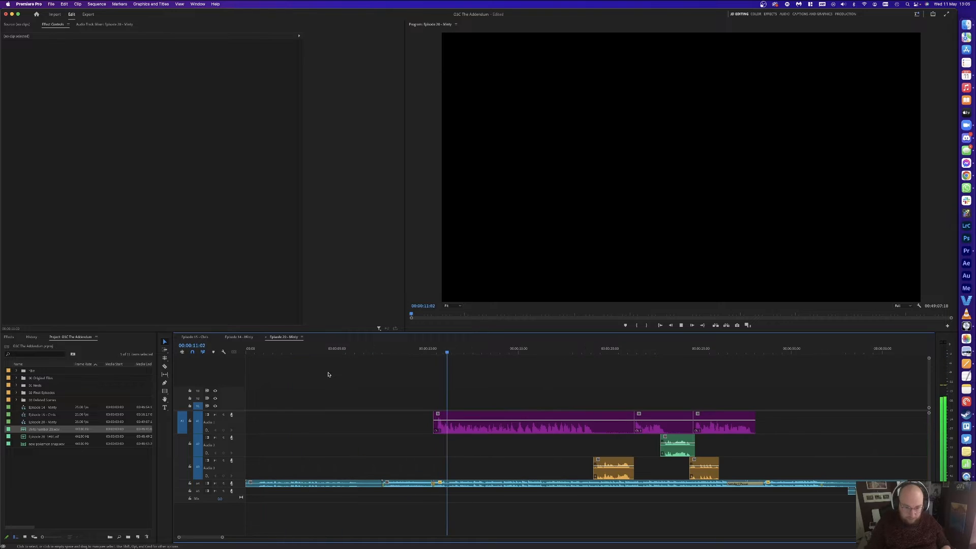
{"action": "left_click_drag", "start_coordinate": [532, 351], "coordinate": [707, 351]}
{"action": "key", "text": "space"}
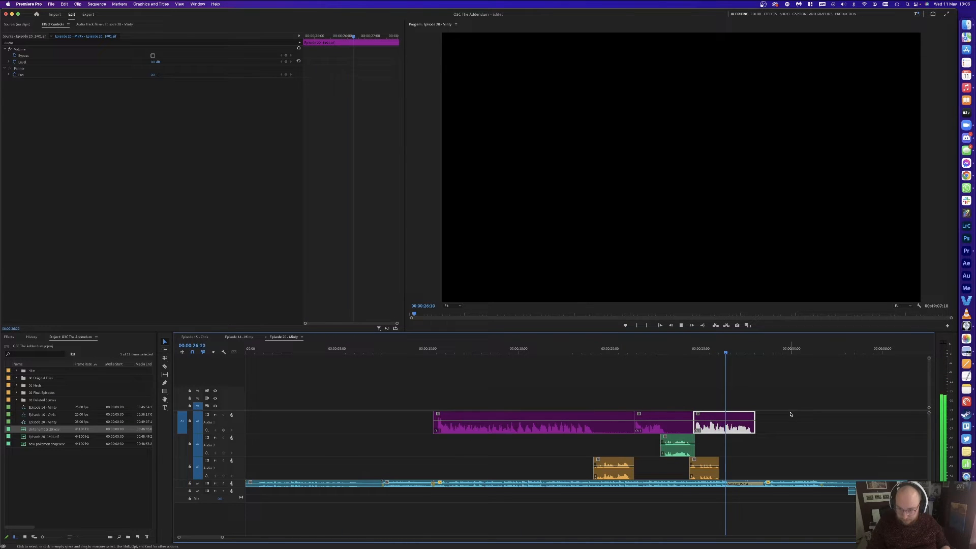
{"action": "double_click", "coordinate": [238, 484]}
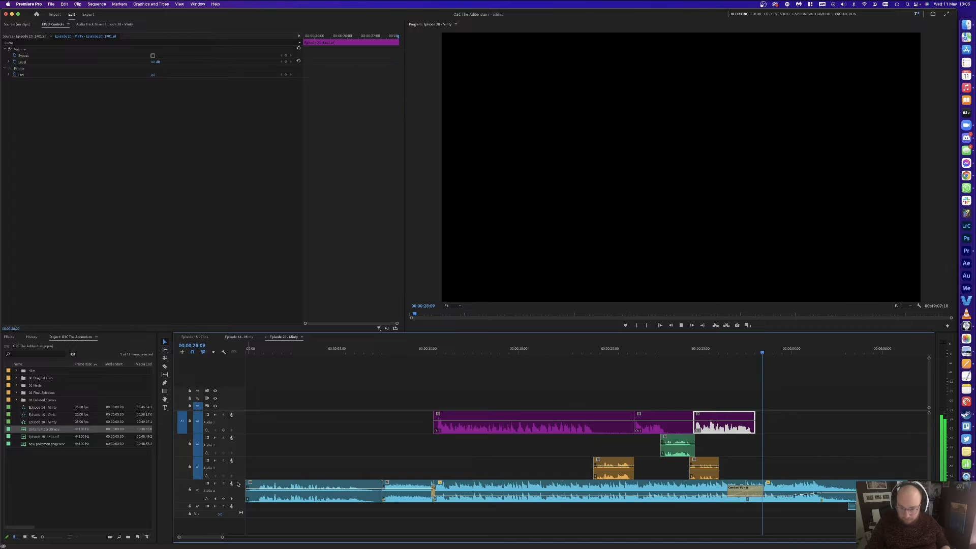
Step: Drag the intro music's fade keyframe on Audio 4 earlier and play back the new fade
{"action": "key", "text": "space"}
{"action": "left_click", "coordinate": [786, 496]}
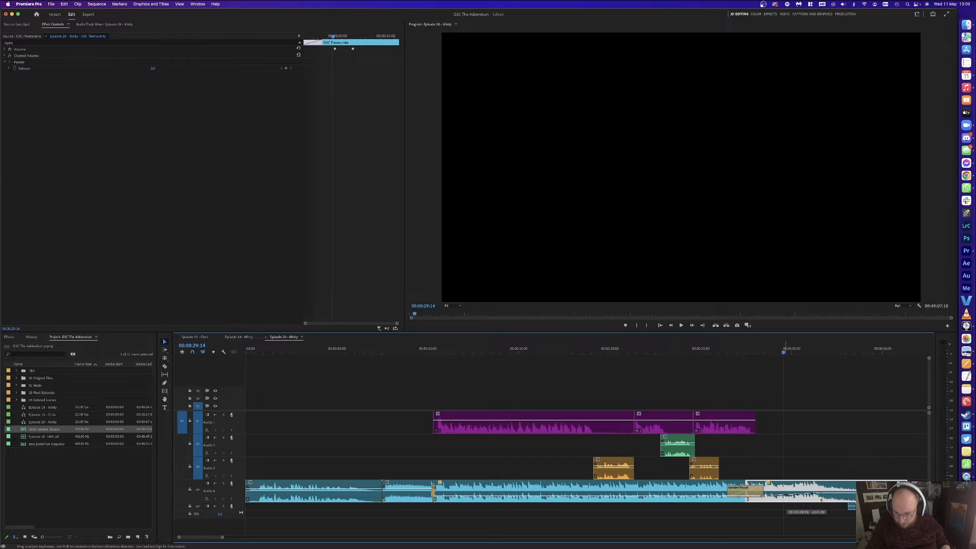
{"action": "left_click", "coordinate": [745, 423]}
{"action": "left_click_drag", "start_coordinate": [821, 493], "coordinate": [784, 493]}
{"action": "left_click", "coordinate": [802, 402]}
{"action": "key", "text": "space"}
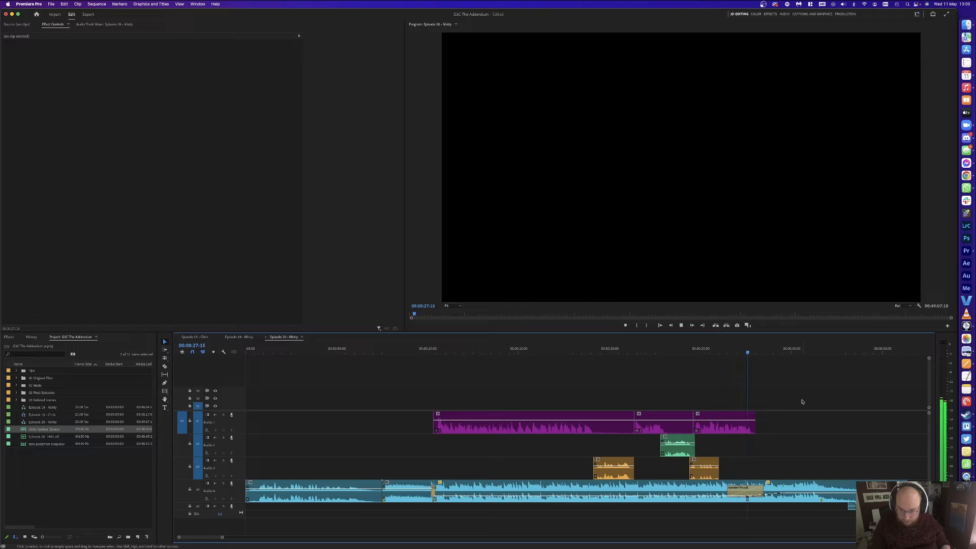
Step: Use Track Select Forward to pull the later A1–A3 dialogue clips left against the intro
{"action": "key", "text": "minus"}
{"action": "key", "text": "minus"}
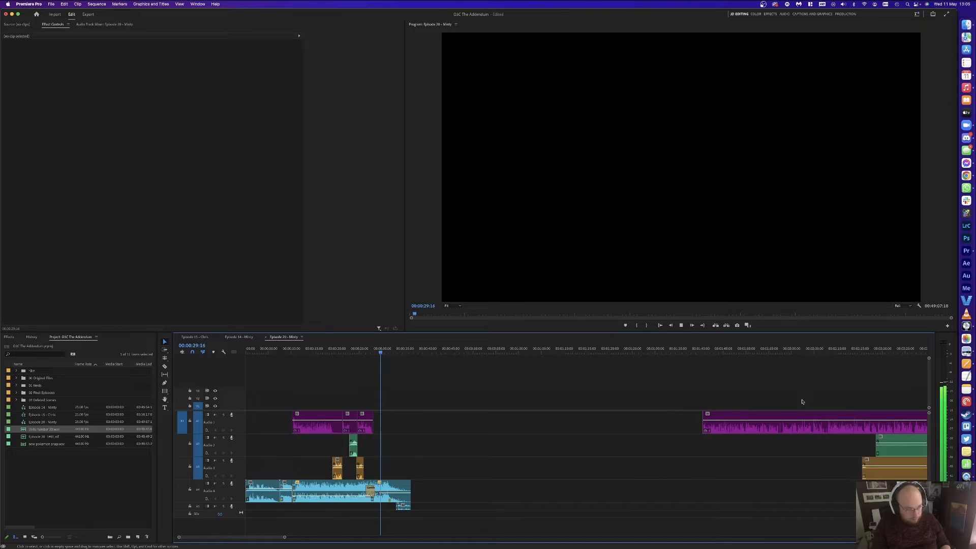
{"action": "key", "text": "minus"}
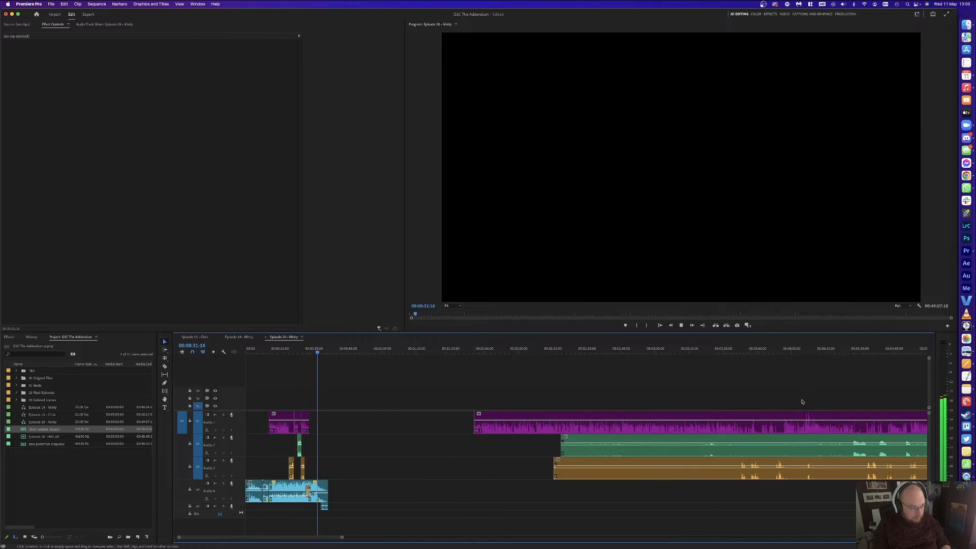
{"action": "key", "text": "equal"}
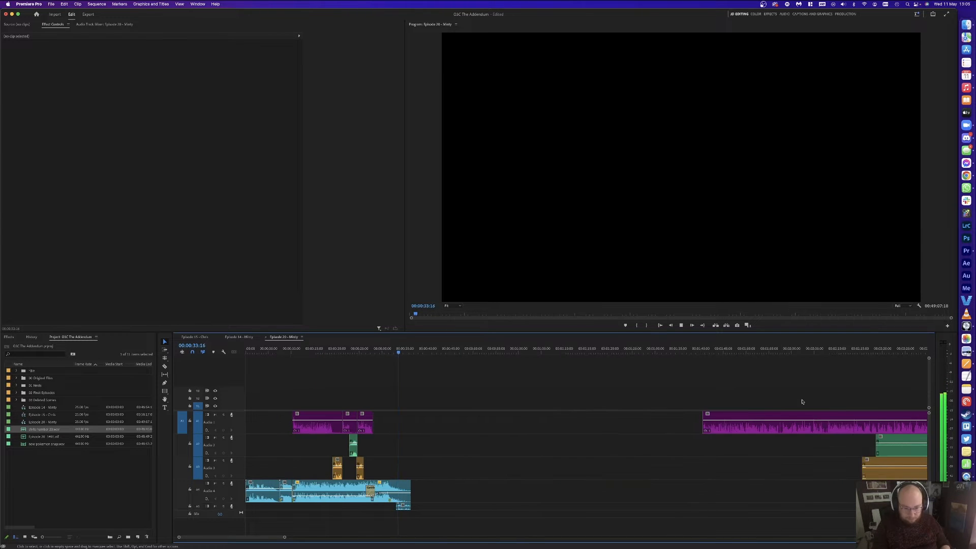
{"action": "key", "text": "minus"}
{"action": "key", "text": "space"}
{"action": "scroll", "coordinate": [802, 402], "scroll_direction": "right", "scroll_amount": 3}
{"action": "key", "text": "a"}
{"action": "left_click", "coordinate": [447, 419]}
{"action": "key", "text": "v"}
{"action": "left_click_drag", "start_coordinate": [454, 420], "coordinate": [310, 419]}
{"action": "left_click", "coordinate": [314, 387]}
Step: Play back and review the closed gap between the intro and the conversation
{"action": "scroll", "coordinate": [314, 387], "scroll_direction": "left", "scroll_amount": 3}
{"action": "key", "text": "space"}
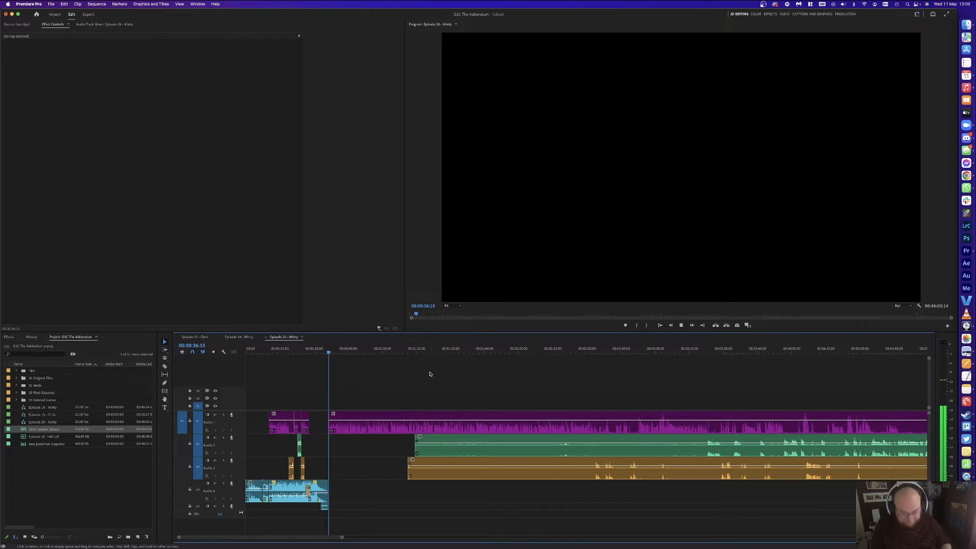
{"action": "key", "text": "equal"}
{"action": "key", "text": "equal"}
{"action": "key", "text": "equal"}
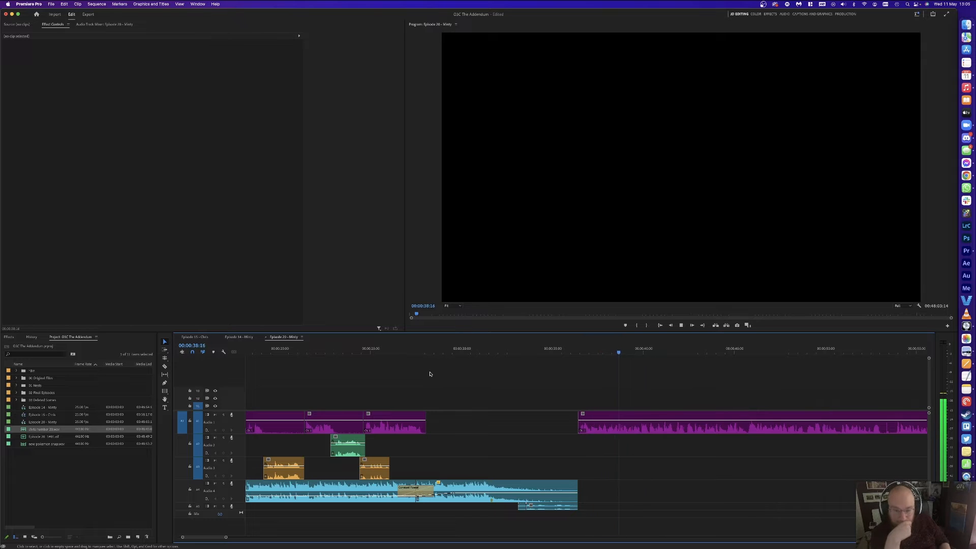
{"action": "key", "text": "minus"}
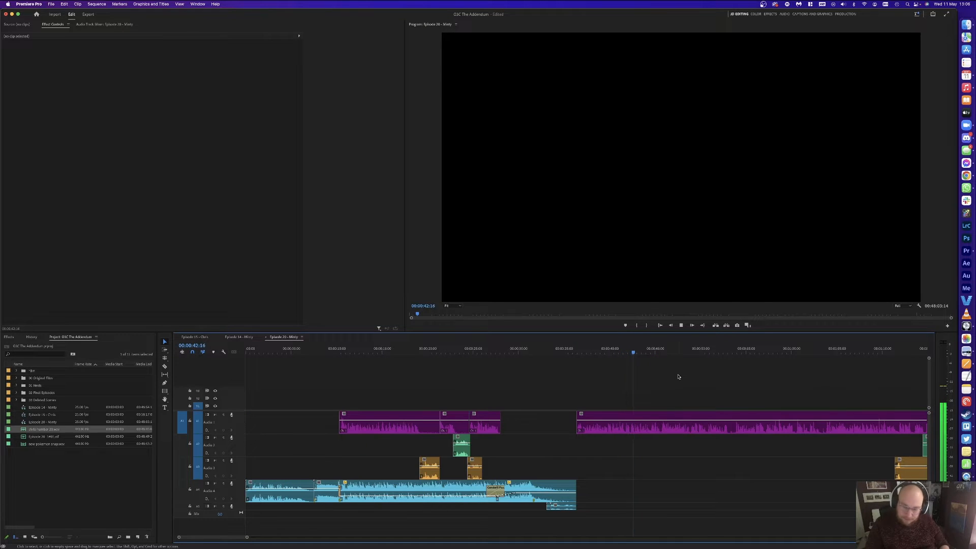
{"action": "scroll", "coordinate": [678, 376], "scroll_direction": "right", "scroll_amount": 1}
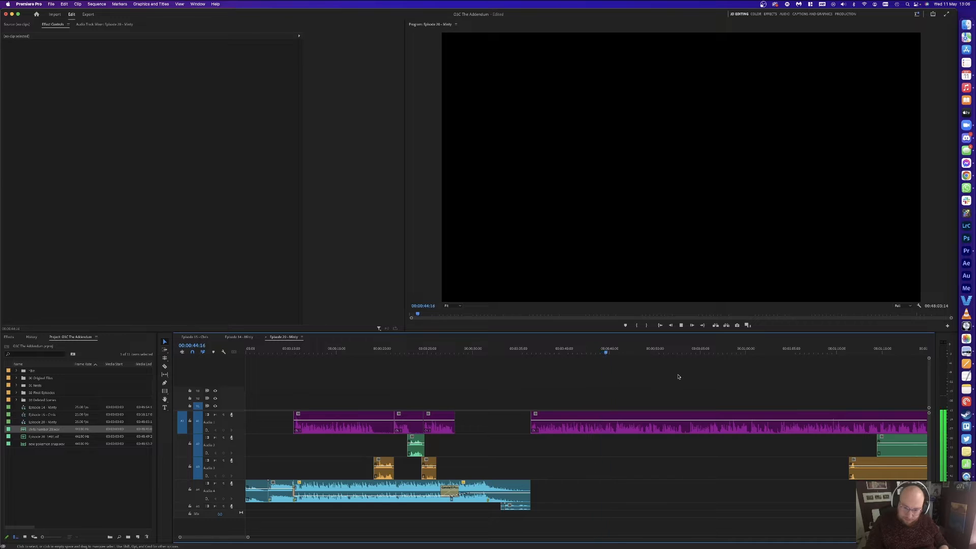
{"action": "scroll", "coordinate": [678, 376], "scroll_direction": "right", "scroll_amount": 1}
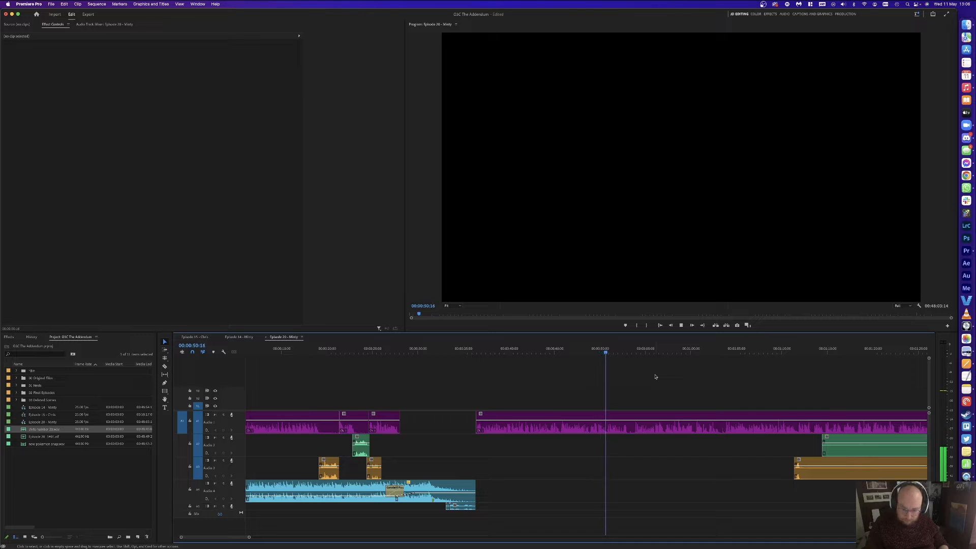
{"action": "scroll", "coordinate": [655, 376], "scroll_direction": "up", "scroll_amount": 2}
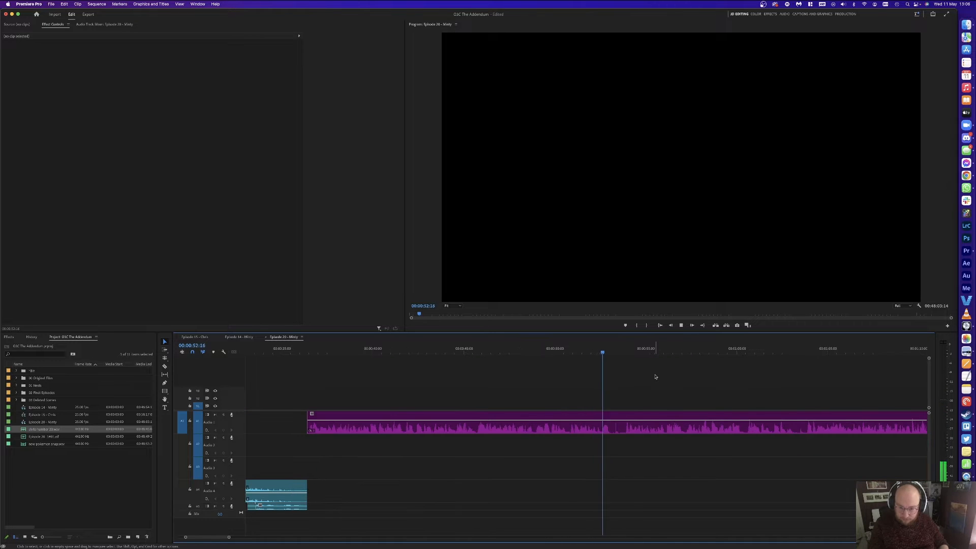
{"action": "scroll", "coordinate": [655, 376], "scroll_direction": "down", "scroll_amount": 2}
Step: Split the audio at 00:00:53:23, delete the short unwanted clip and close its gap
{"action": "scroll", "coordinate": [655, 376], "scroll_direction": "up", "scroll_amount": 2}
{"action": "key", "text": "space"}
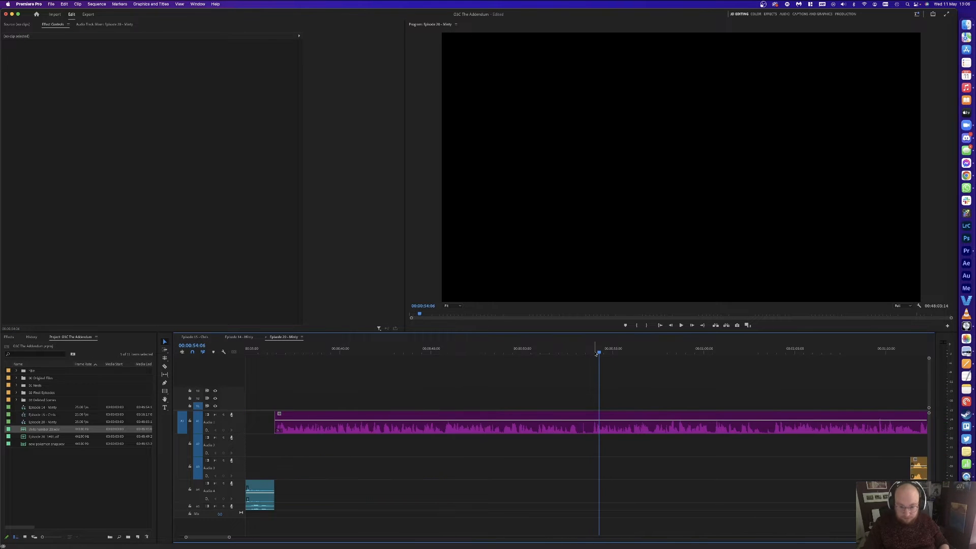
{"action": "key", "text": "shift+Left"}
{"action": "key", "text": "shift+Left"}
{"action": "key", "text": "super+k"}
{"action": "left_click", "coordinate": [537, 348]}
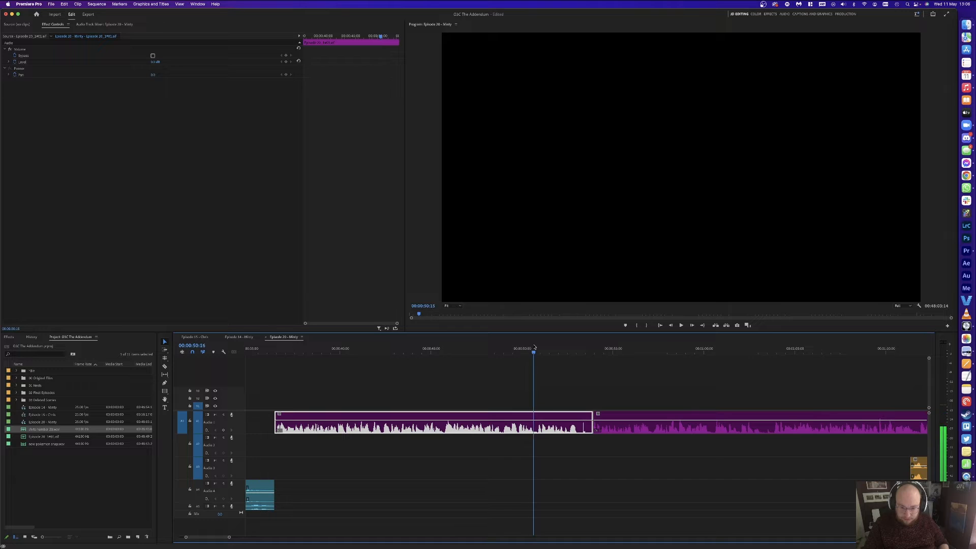
{"action": "left_click", "coordinate": [558, 427]}
{"action": "key", "text": "Delete"}
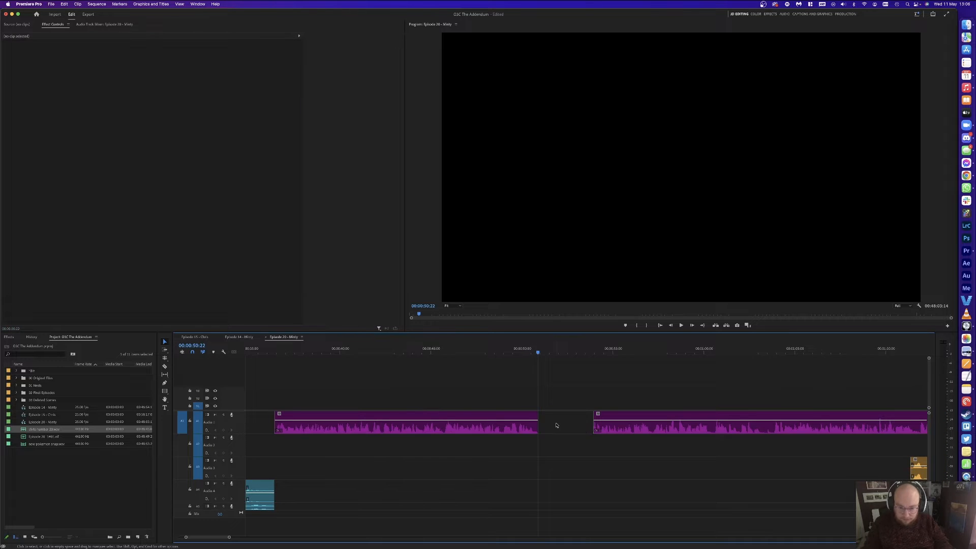
{"action": "left_click", "coordinate": [558, 425]}
{"action": "key", "text": "Delete"}
{"action": "key", "text": "space"}
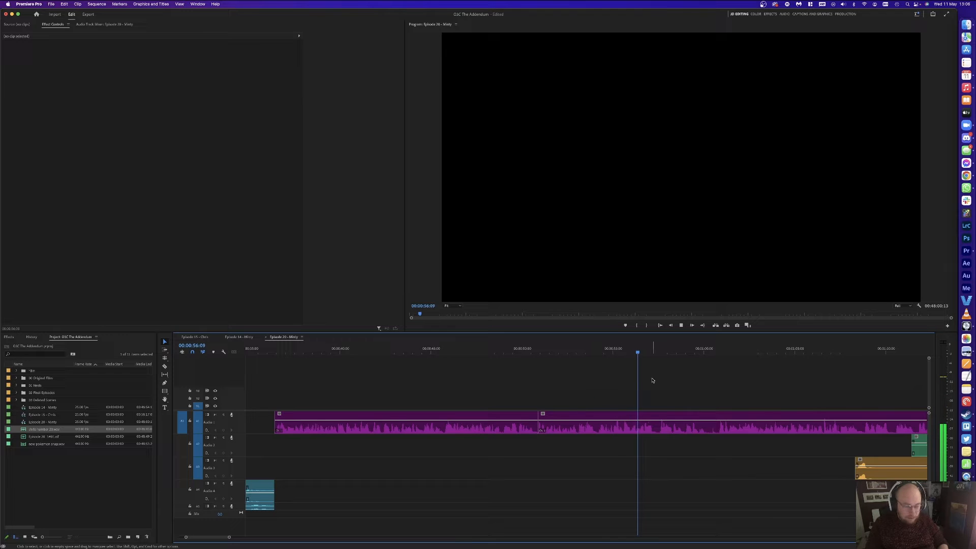
Step: Cut the pause out of the Audio 1 clip near 1:00 and close the gap
{"action": "scroll", "coordinate": [718, 382], "scroll_direction": "right", "scroll_amount": 1}
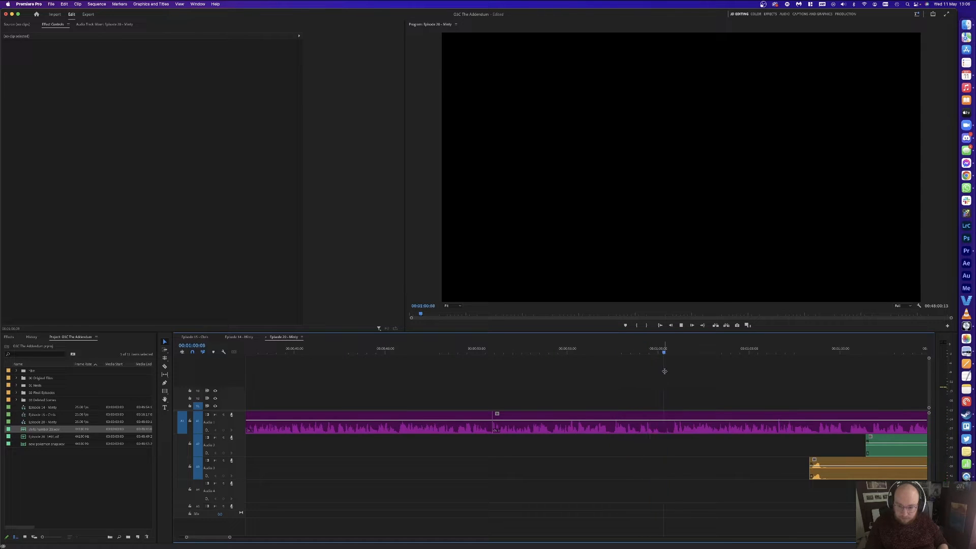
{"action": "left_click", "coordinate": [672, 352]}
{"action": "left_click_drag", "start_coordinate": [671, 351], "coordinate": [638, 351]}
{"action": "key", "text": "super+k"}
{"action": "key", "text": "super+k"}
{"action": "key", "text": "space"}
{"action": "left_click", "coordinate": [657, 424]}
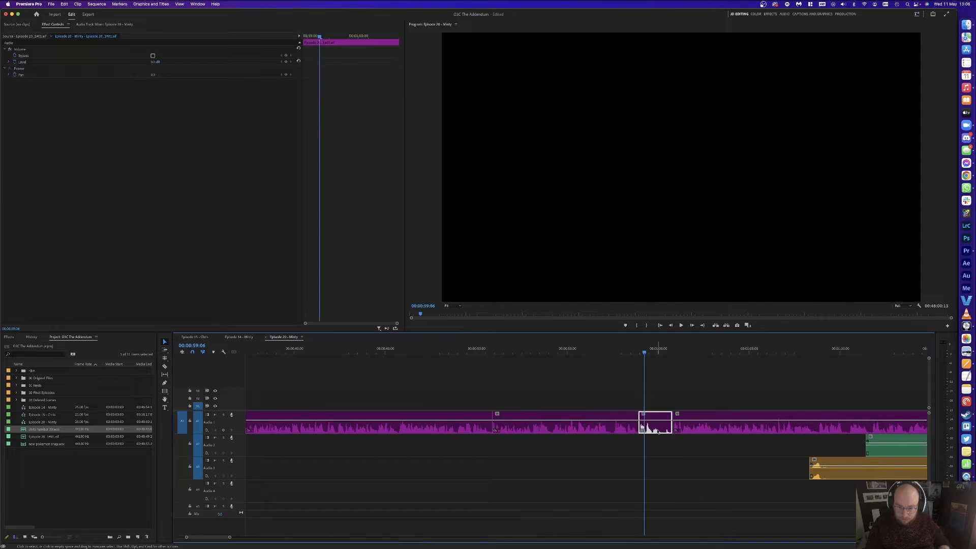
{"action": "key", "text": "Delete"}
{"action": "left_click", "coordinate": [658, 425]}
{"action": "key", "text": "Delete"}
{"action": "key", "text": "minus"}
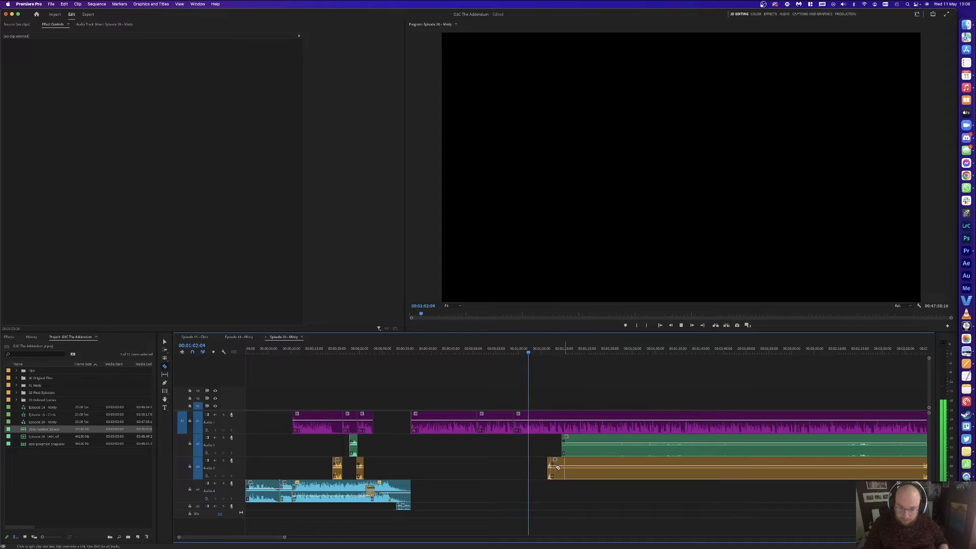
Step: Delete the unwanted green Audio 2 clip and orange Audio 3 section
{"action": "key", "text": "c"}
{"action": "scroll", "coordinate": [690, 431], "scroll_direction": "down", "scroll_amount": 5}
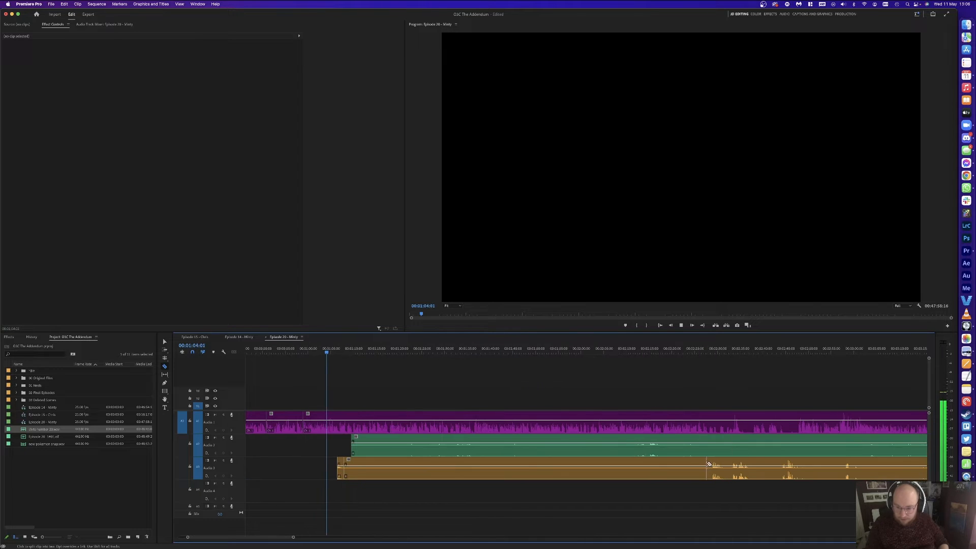
{"action": "key", "text": "space"}
{"action": "left_click_drag", "start_coordinate": [576, 491], "coordinate": [540, 452]}
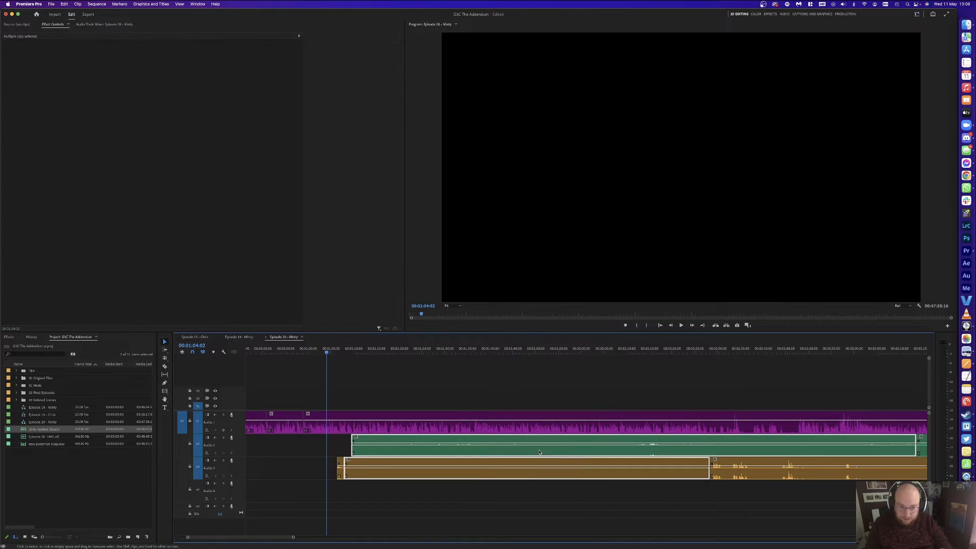
{"action": "key", "text": "Delete"}
{"action": "key", "text": "equal"}
{"action": "key", "text": "equal"}
{"action": "key", "text": "equal"}
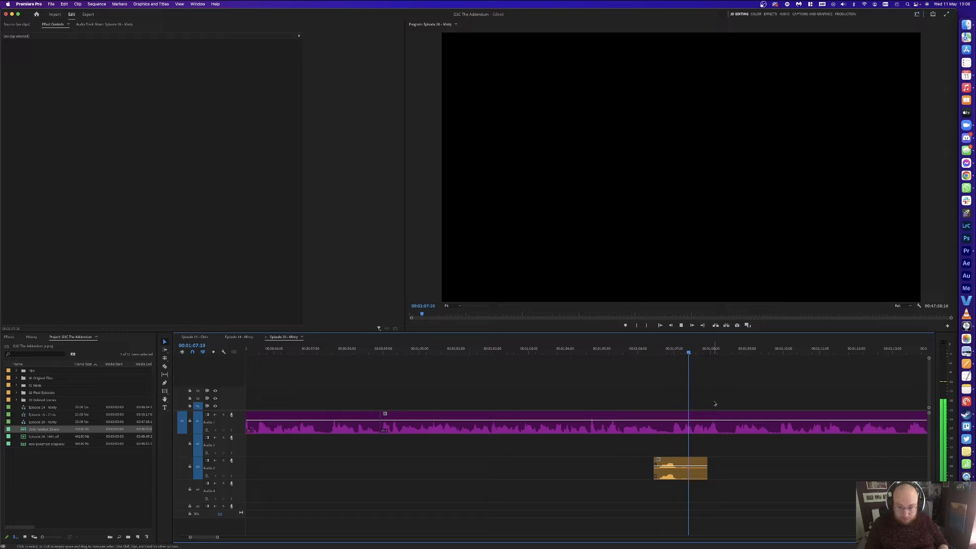
{"action": "key", "text": "minus"}
{"action": "key", "text": "minus"}
{"action": "key", "text": "minus"}
{"action": "key", "text": "minus"}
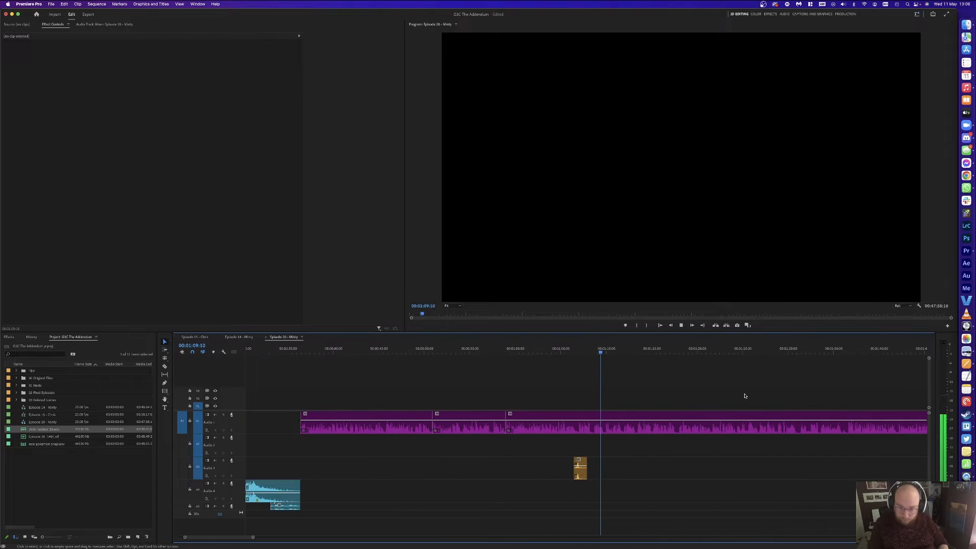
{"action": "key", "text": "minus"}
{"action": "key", "text": "equal"}
{"action": "key", "text": "equal"}
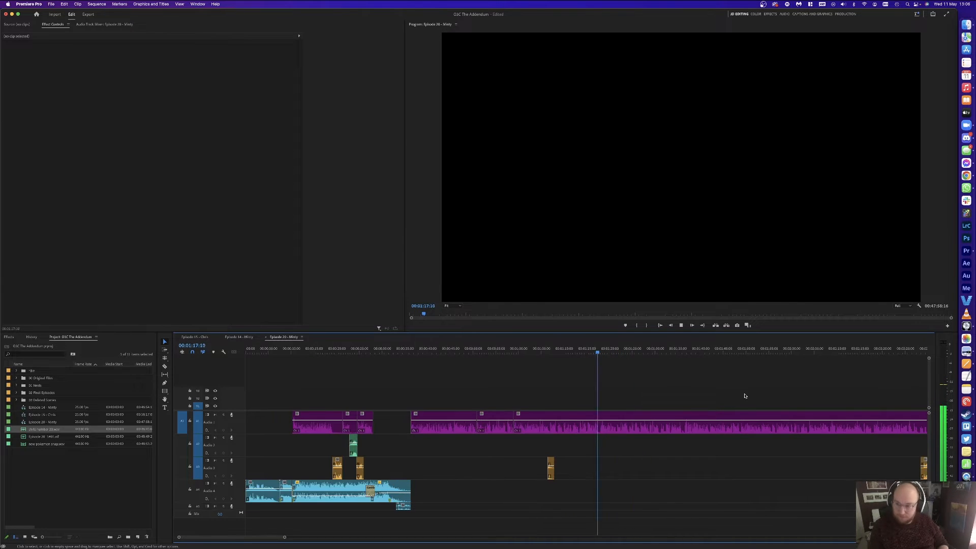
{"action": "key", "text": "equal"}
{"action": "key", "text": "minus"}
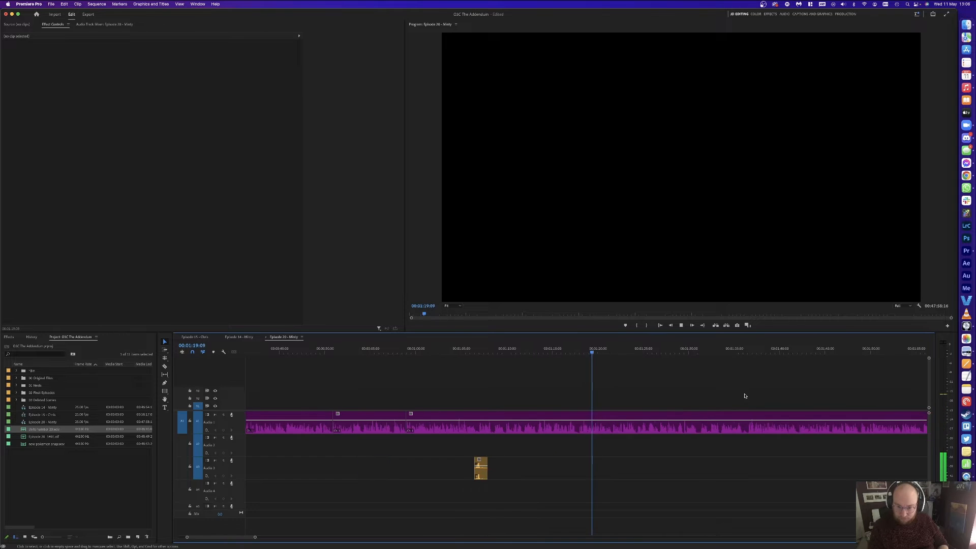
{"action": "key", "text": "equal"}
{"action": "key", "text": "minus"}
{"action": "key", "text": "equal"}
{"action": "key", "text": "equal"}
{"action": "key", "text": "equal"}
{"action": "key", "text": "minus"}
{"action": "key", "text": "equal"}
{"action": "key", "text": "minus"}
{"action": "key", "text": "equal"}
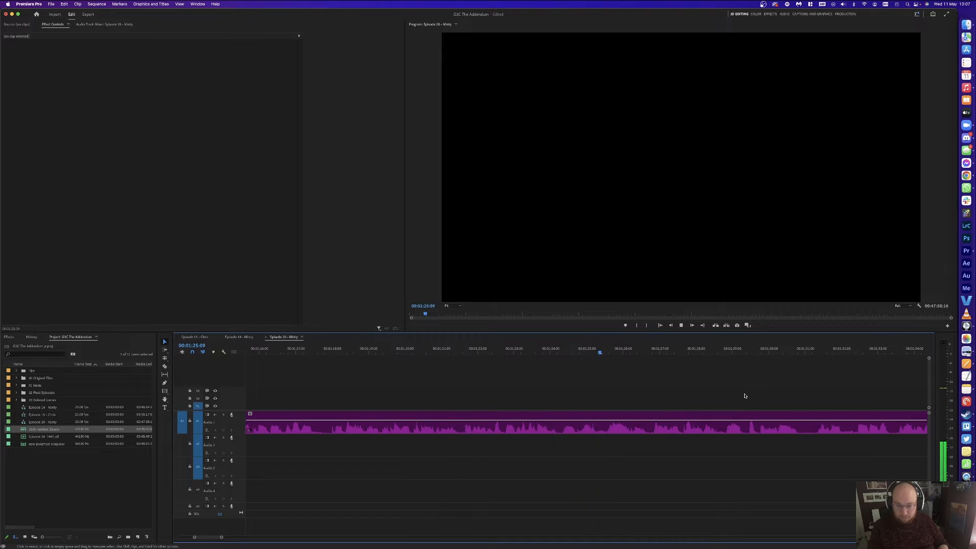
{"action": "key", "text": "minus"}
{"action": "key", "text": "equal"}
{"action": "key", "text": "minus"}
{"action": "key", "text": "equal"}
{"action": "key", "text": "equal"}
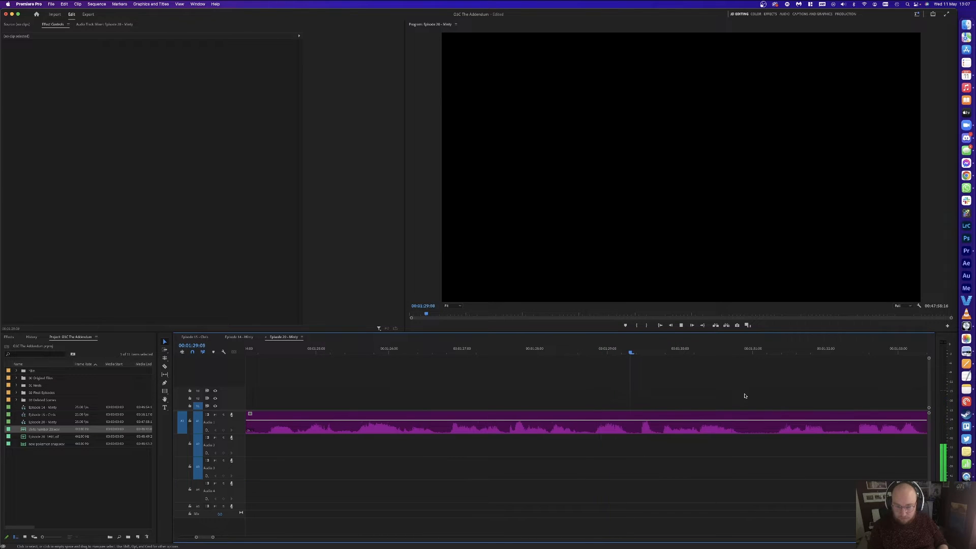
{"action": "key", "text": "minus"}
{"action": "key", "text": "minus"}
{"action": "key", "text": "equal"}
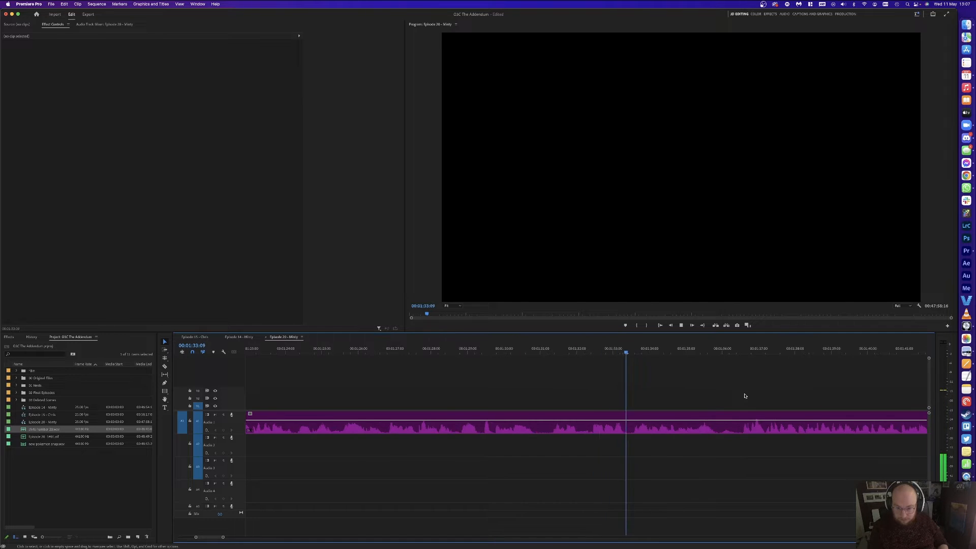
{"action": "key", "text": "minus"}
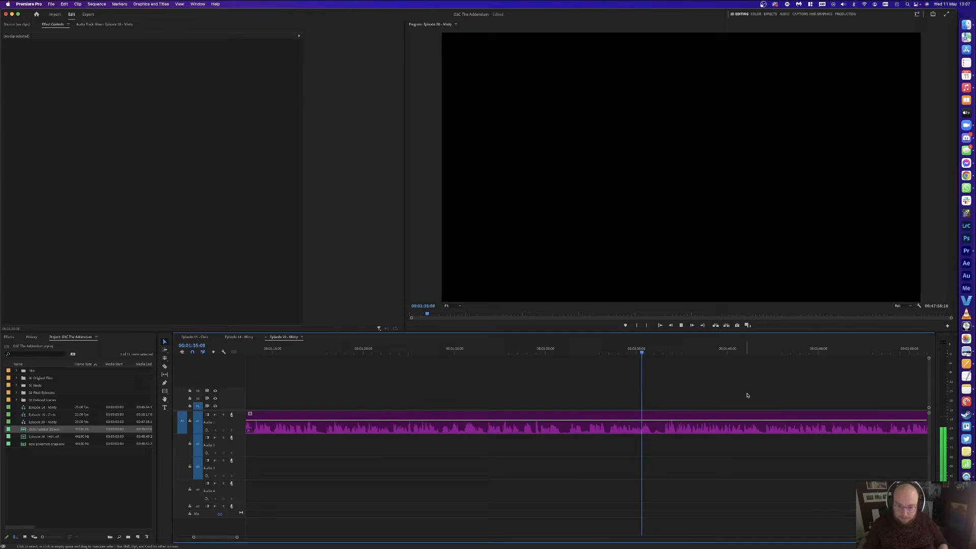
{"action": "key", "text": "minus"}
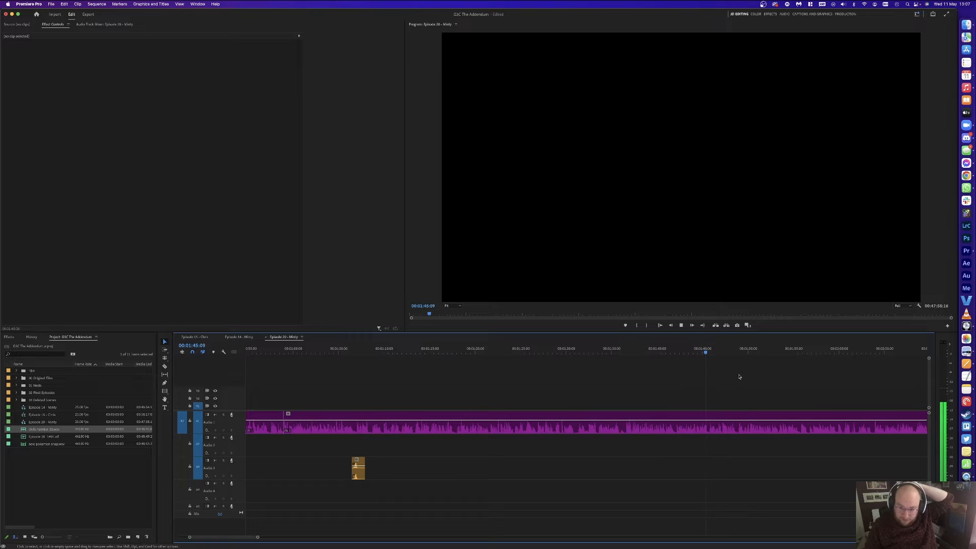
{"action": "scroll", "coordinate": [722, 379], "scroll_direction": "down", "scroll_amount": 5}
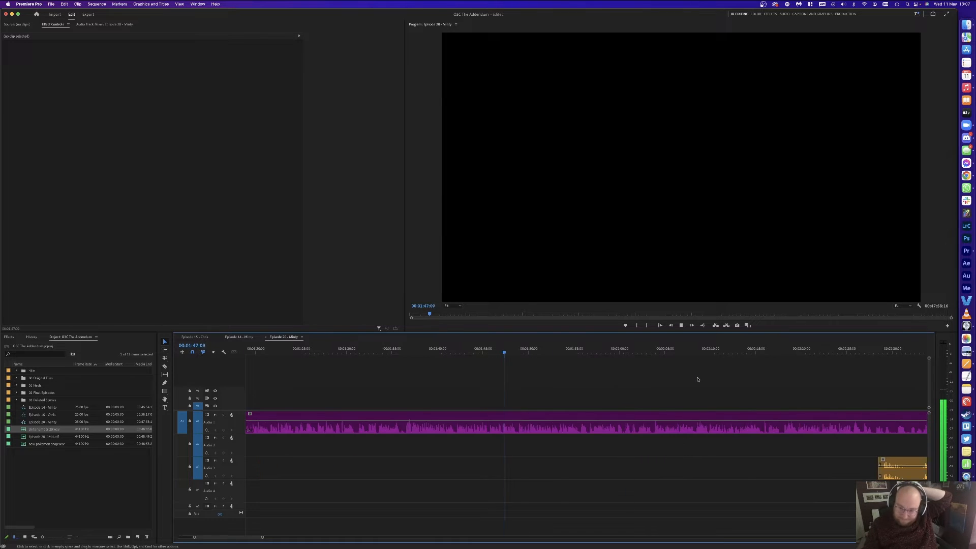
{"action": "scroll", "coordinate": [697, 379], "scroll_direction": "down", "scroll_amount": 5}
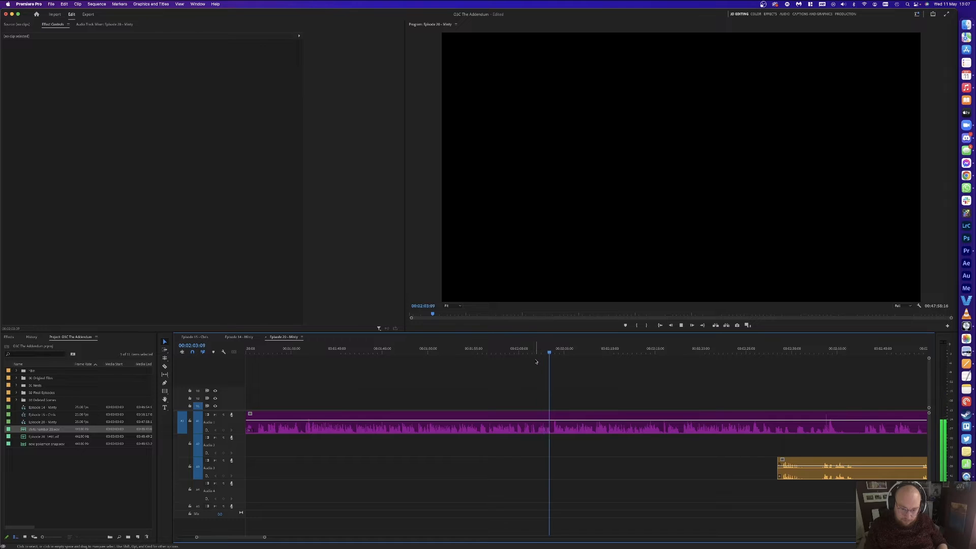
{"action": "scroll", "coordinate": [537, 362], "scroll_direction": "down", "scroll_amount": 2}
{"action": "scroll", "coordinate": [536, 362], "scroll_direction": "down", "scroll_amount": 1}
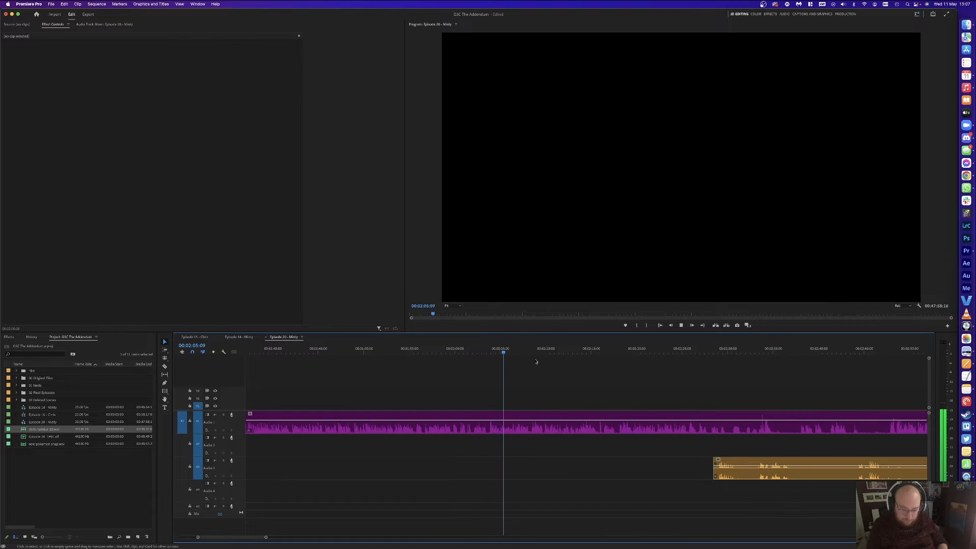
{"action": "scroll", "coordinate": [536, 362], "scroll_direction": "down", "scroll_amount": 10}
{"action": "scroll", "coordinate": [536, 362], "scroll_direction": "down", "scroll_amount": 3}
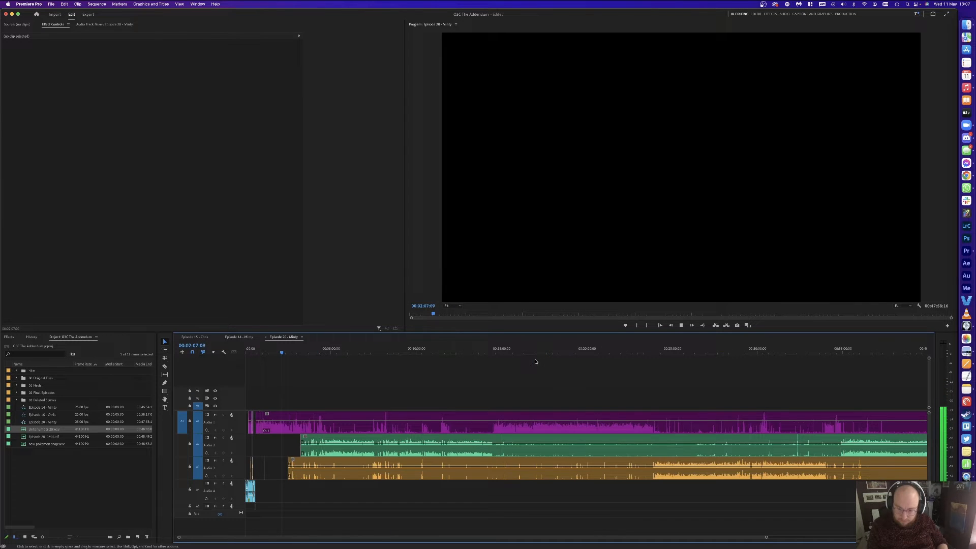
{"action": "scroll", "coordinate": [536, 362], "scroll_direction": "up", "scroll_amount": 12}
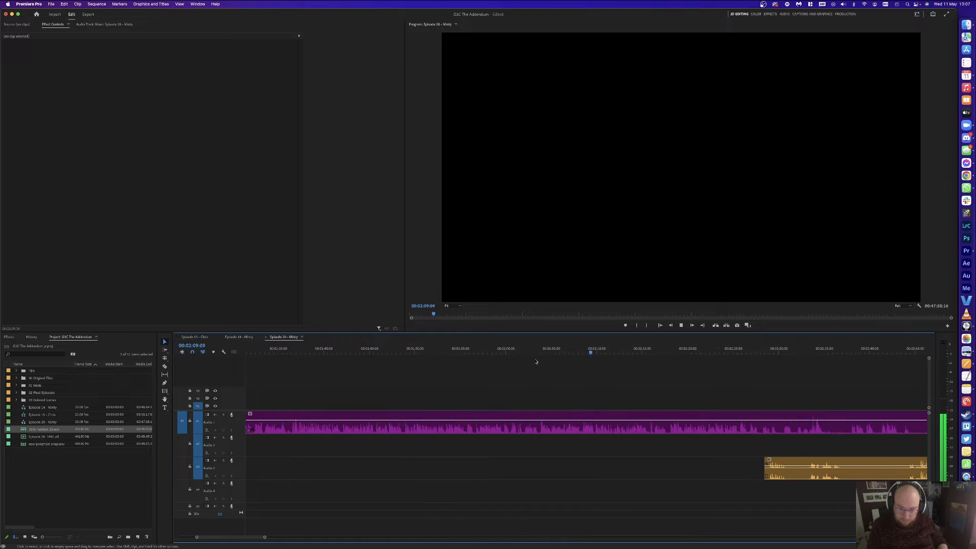
{"action": "scroll", "coordinate": [696, 362], "scroll_direction": "down", "scroll_amount": 3}
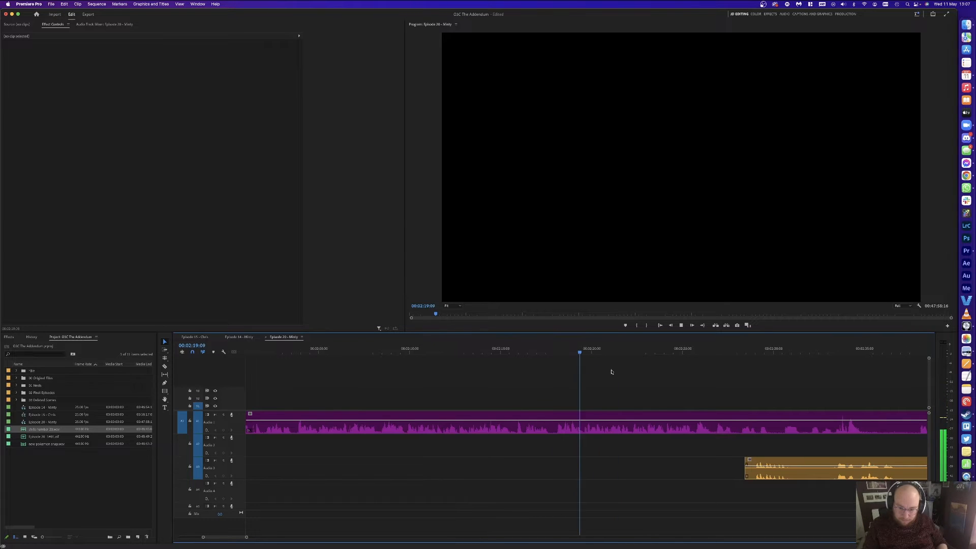
Step: Remove an unwanted section of the orange Audio 3 clip and dismiss the save-project prompt
{"action": "left_click", "coordinate": [755, 466]}
{"action": "key", "text": "v"}
{"action": "left_click", "coordinate": [834, 465]}
{"action": "key", "text": "Delete"}
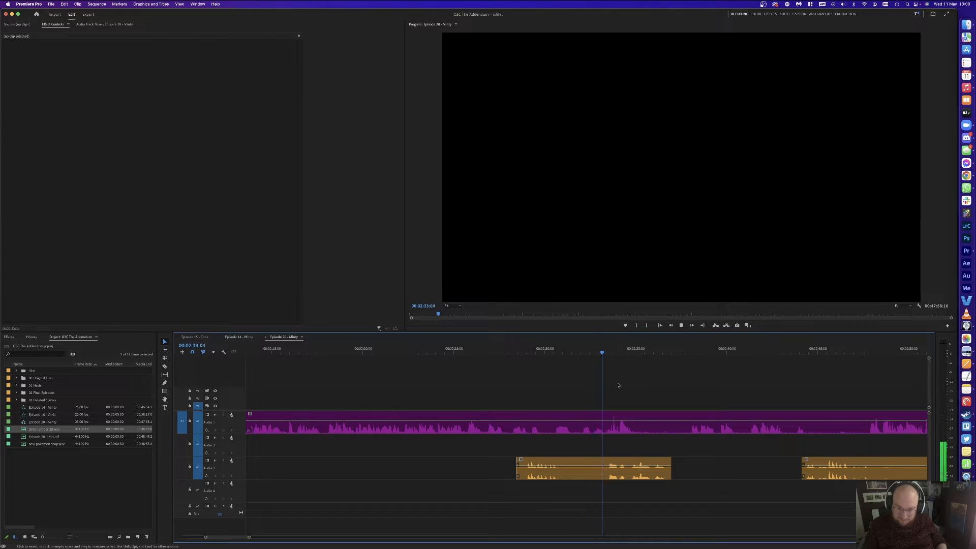
{"action": "key", "text": "space"}
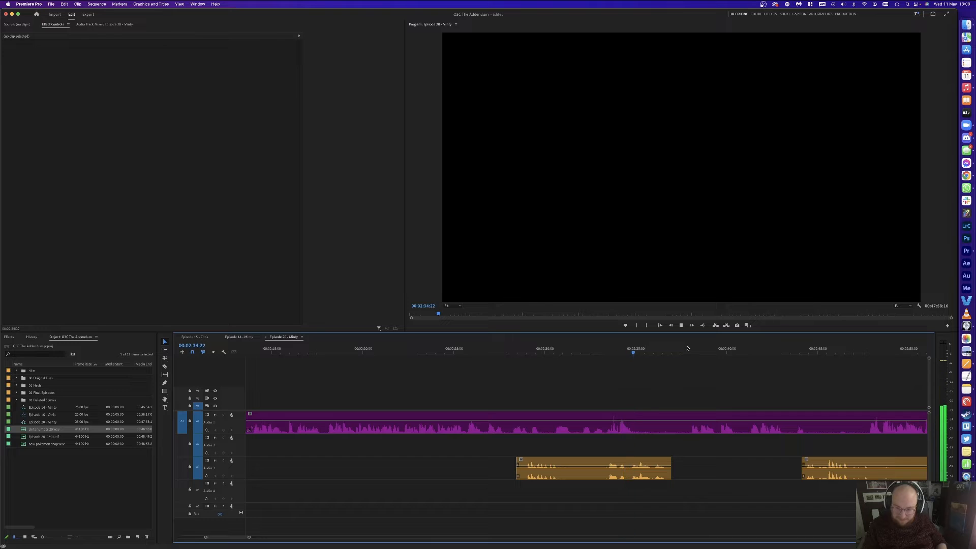
{"action": "left_click", "coordinate": [682, 369]}
{"action": "key", "text": "space"}
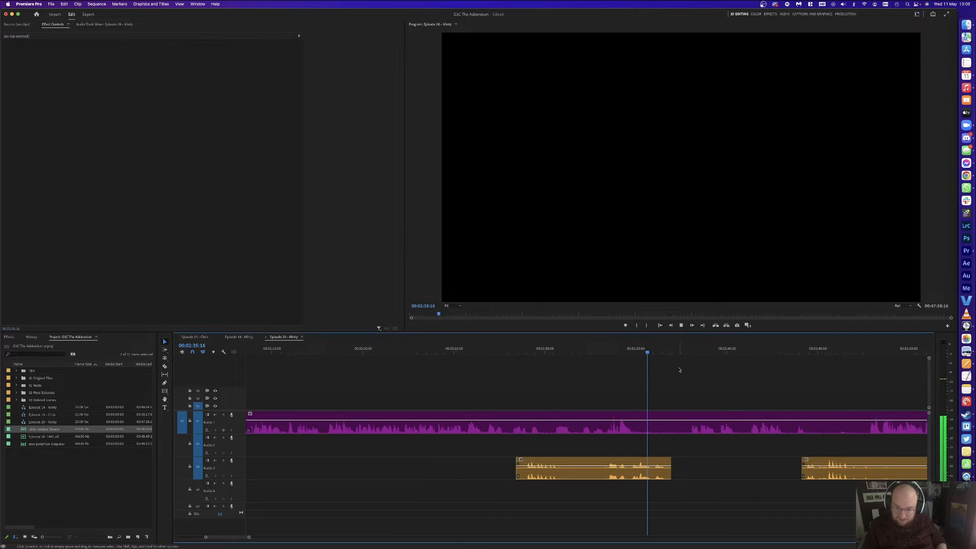
{"action": "key", "text": "space"}
Step: Cut the pause near 2:29 out of Audio 1 and Audio 3 and close the gap
{"action": "key", "text": "super+k"}
{"action": "left_click", "coordinate": [541, 349]}
{"action": "left_click_drag", "start_coordinate": [542, 349], "coordinate": [547, 350]}
{"action": "key", "text": "c"}
{"action": "left_click", "coordinate": [546, 424]}
{"action": "left_click", "coordinate": [564, 463]}
{"action": "key", "text": "v"}
{"action": "left_click_drag", "start_coordinate": [593, 389], "coordinate": [589, 473]}
{"action": "key", "text": "Delete"}
{"action": "left_click", "coordinate": [588, 474]}
{"action": "key", "text": "Delete"}
Step: Add edits on Audio 1 and Audio 3 at the section boundaries around 2:34–2:39
{"action": "key", "text": "space"}
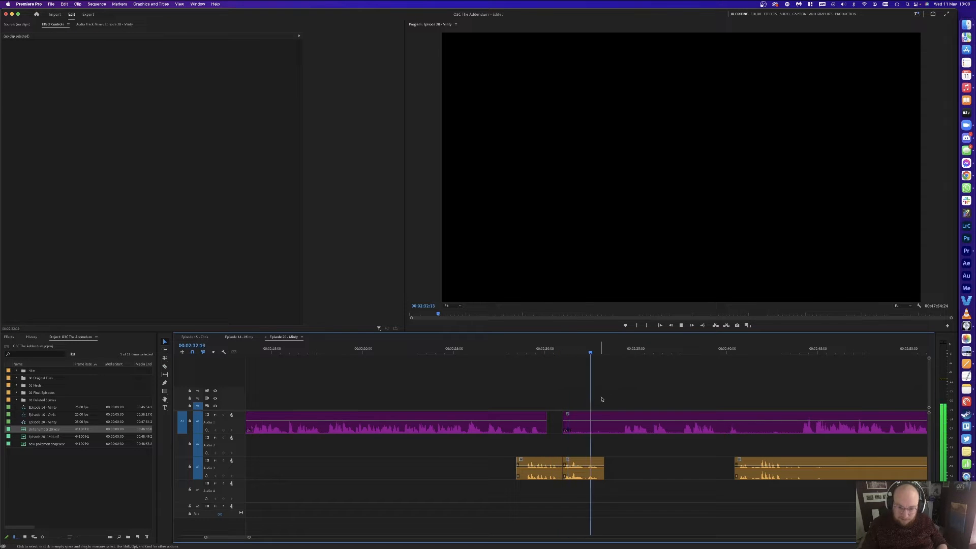
{"action": "key", "text": "space"}
{"action": "key", "text": "super+k"}
{"action": "left_click", "coordinate": [623, 348]}
{"action": "key", "text": "space"}
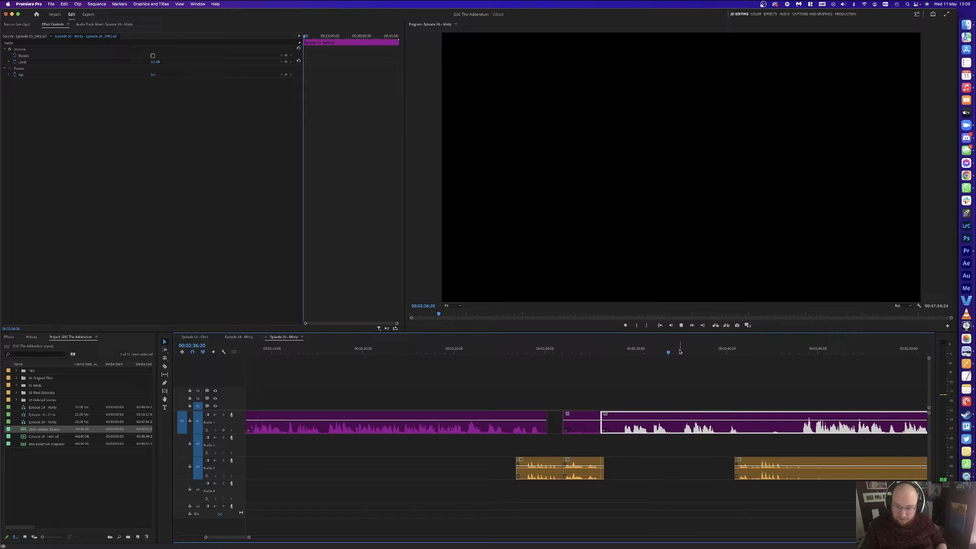
{"action": "left_click", "coordinate": [724, 350]}
{"action": "key", "text": "space"}
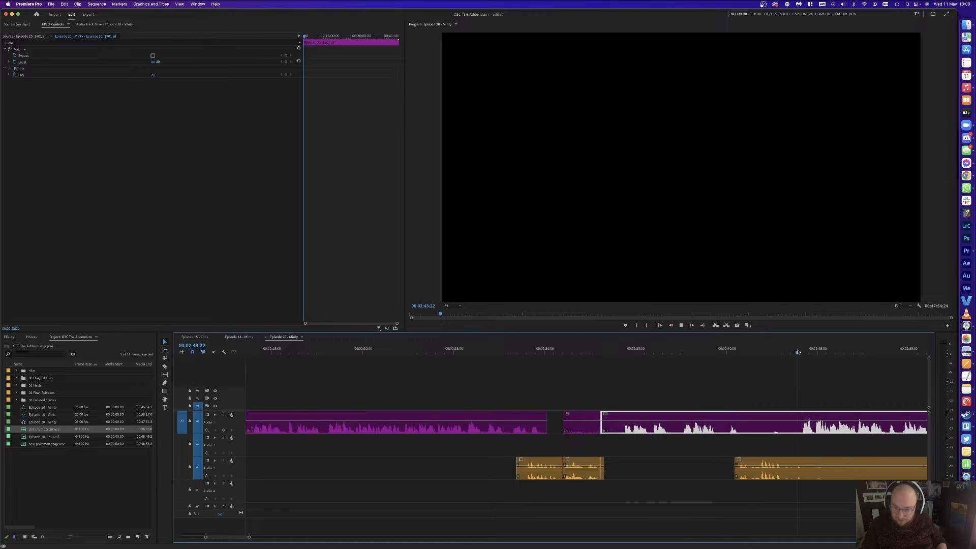
{"action": "key", "text": "space"}
{"action": "key", "text": "super+k"}
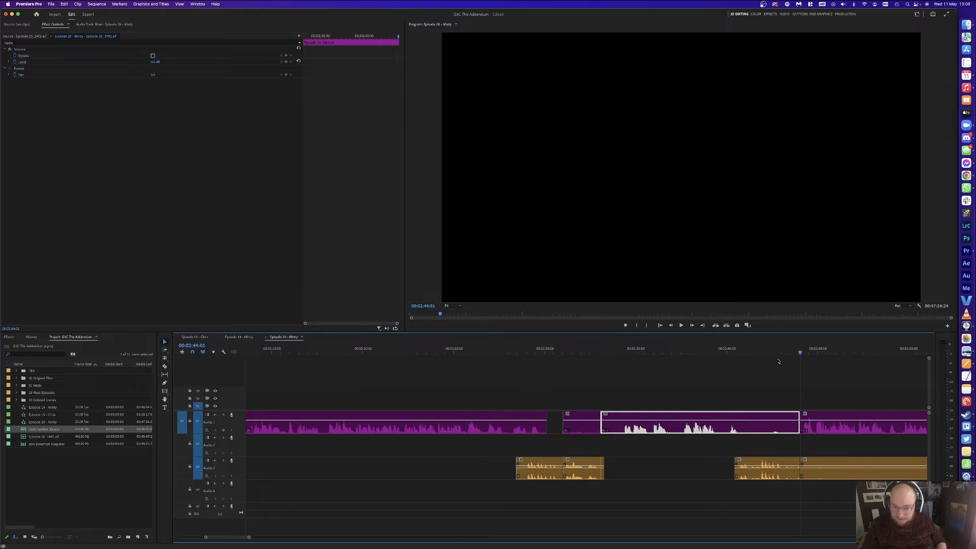
{"action": "left_click", "coordinate": [513, 349]}
{"action": "key", "text": "space"}
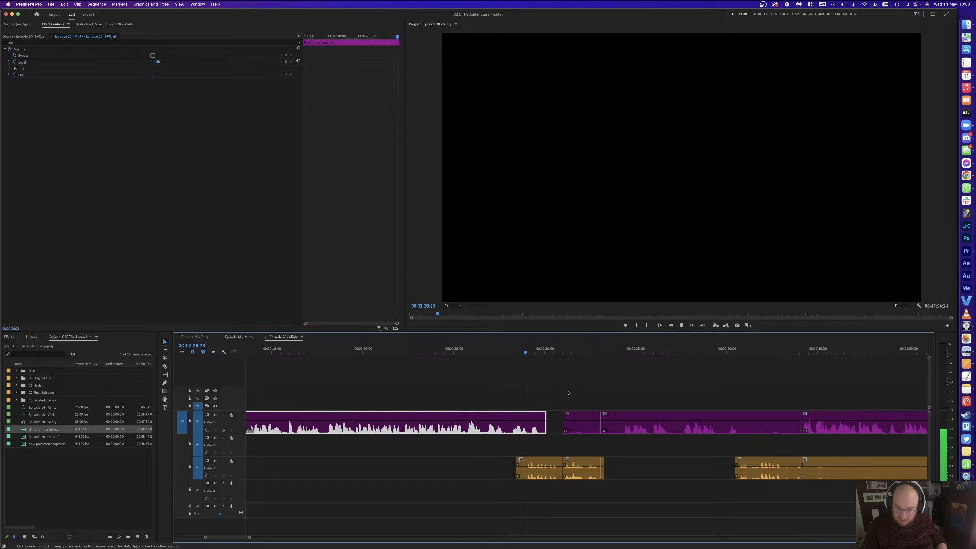
Step: Slide the second Audio 3 clip left and delete the leftover Audio 1 and Audio 3 pieces
{"action": "left_click", "coordinate": [551, 476]}
{"action": "left_click_drag", "start_coordinate": [578, 476], "coordinate": [566, 477]}
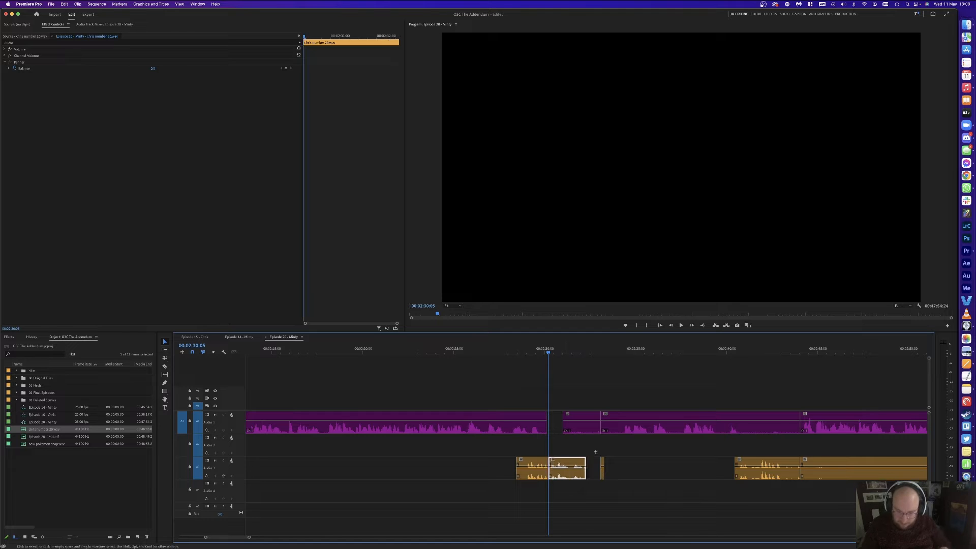
{"action": "left_click", "coordinate": [602, 472]}
{"action": "key", "text": "Delete"}
{"action": "left_click", "coordinate": [578, 425]}
{"action": "key", "text": "Delete"}
{"action": "left_click_drag", "start_coordinate": [697, 384], "coordinate": [741, 479]}
{"action": "key", "text": "Delete"}
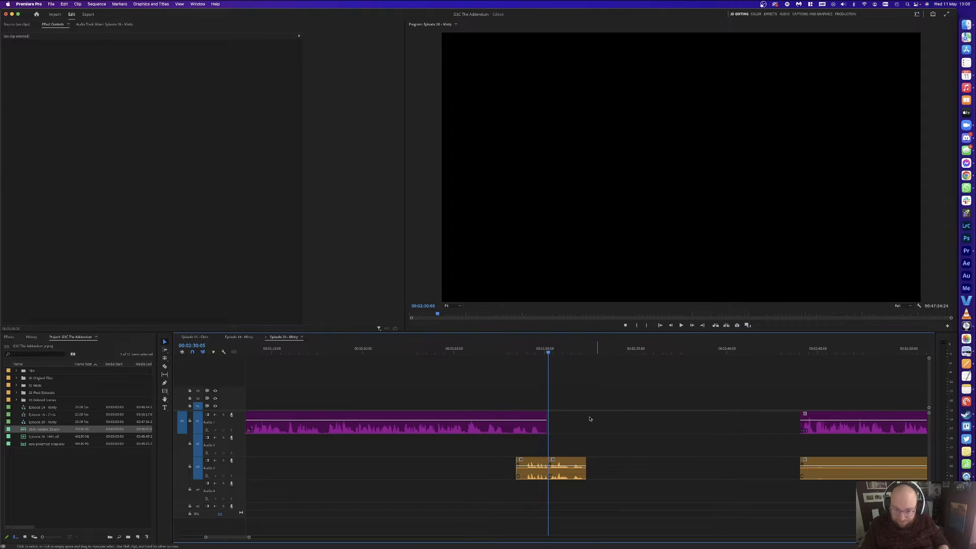
Step: Ripple-trim to close the gap after 02:32:08 and review the join
{"action": "key", "text": "space"}
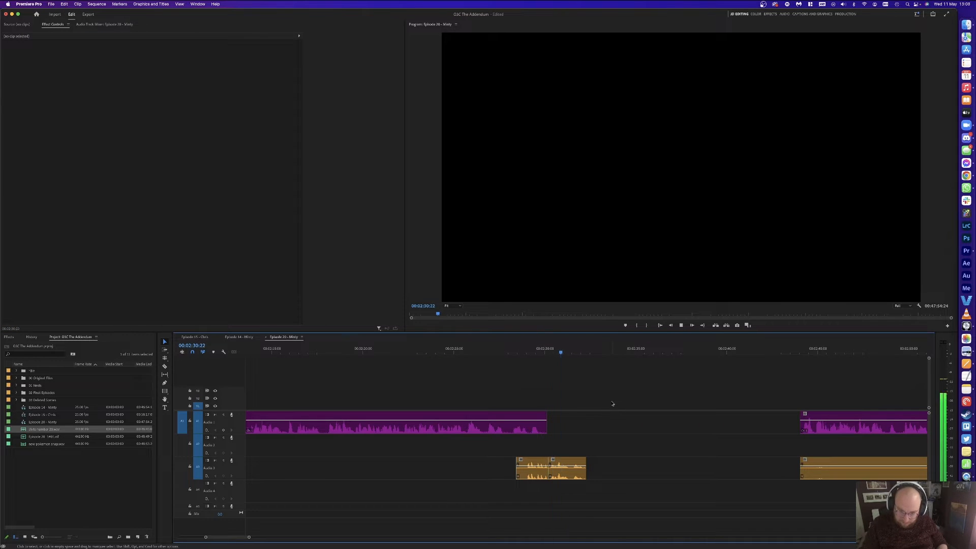
{"action": "key", "text": "space"}
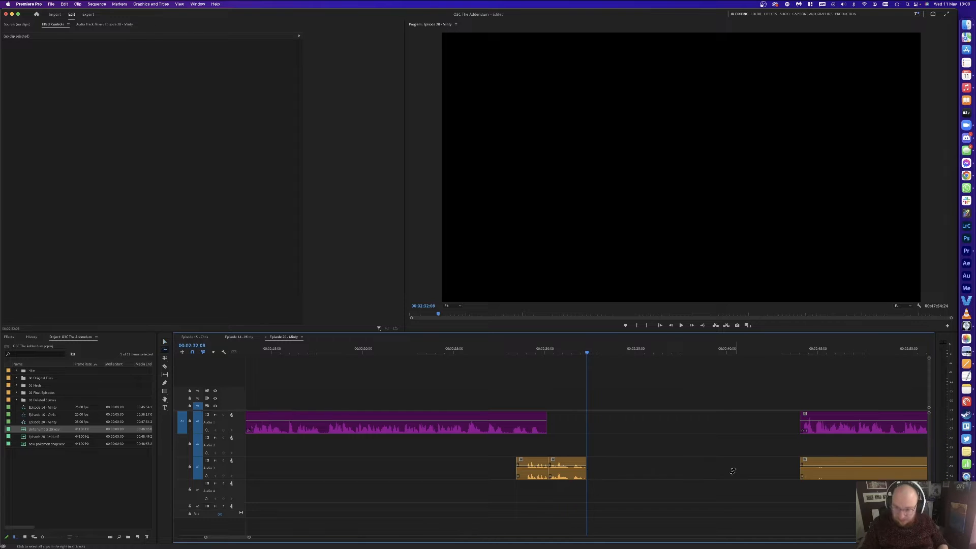
{"action": "key", "text": "w"}
{"action": "key", "text": "space"}
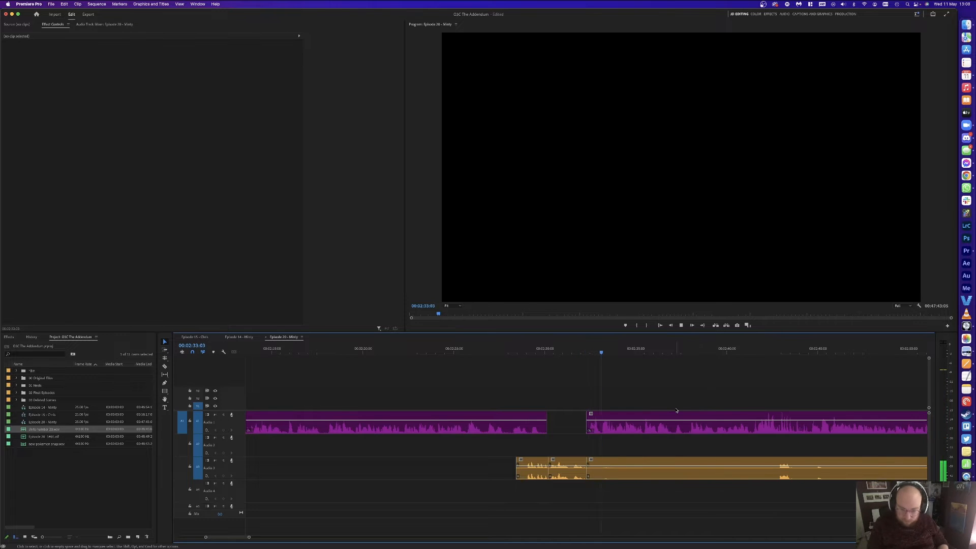
Step: Cut the 02:33:03–02:33:12 pause from all tracks and close the gap
{"action": "key", "text": "minus"}
{"action": "key", "text": "equal"}
{"action": "key", "text": "equal"}
{"action": "key", "text": "equal"}
{"action": "key", "text": "equal"}
{"action": "key", "text": "space"}
{"action": "left_click", "coordinate": [486, 349]}
{"action": "left_click_drag", "start_coordinate": [501, 348], "coordinate": [484, 474]}
{"action": "key", "text": "super+k"}
{"action": "left_click", "coordinate": [476, 351]}
{"action": "key", "text": "super+k"}
{"action": "key", "text": "Delete"}
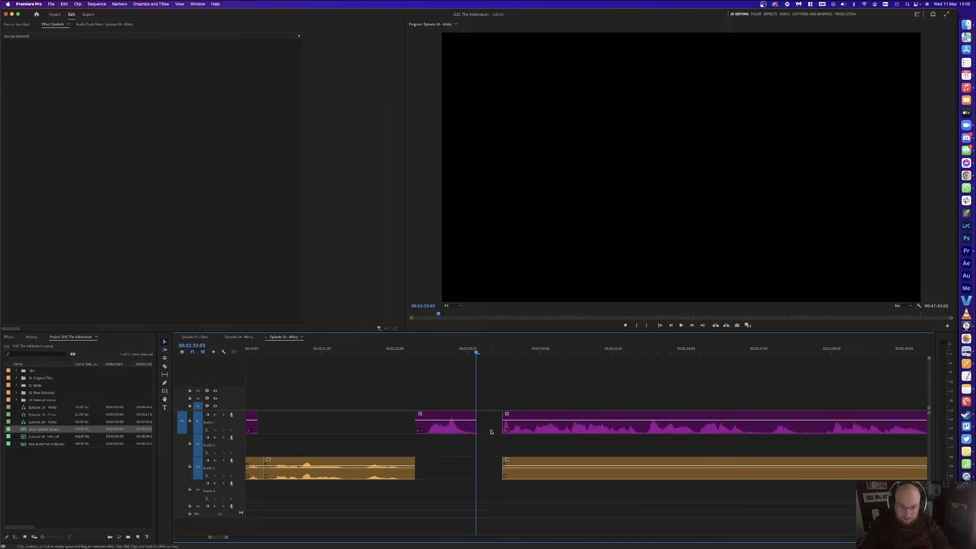
{"action": "key", "text": "w"}
{"action": "key", "text": "space"}
Step: Split Audio 3 near 02:42 and delete its silent left part
{"action": "key", "text": "minus"}
{"action": "key", "text": "minus"}
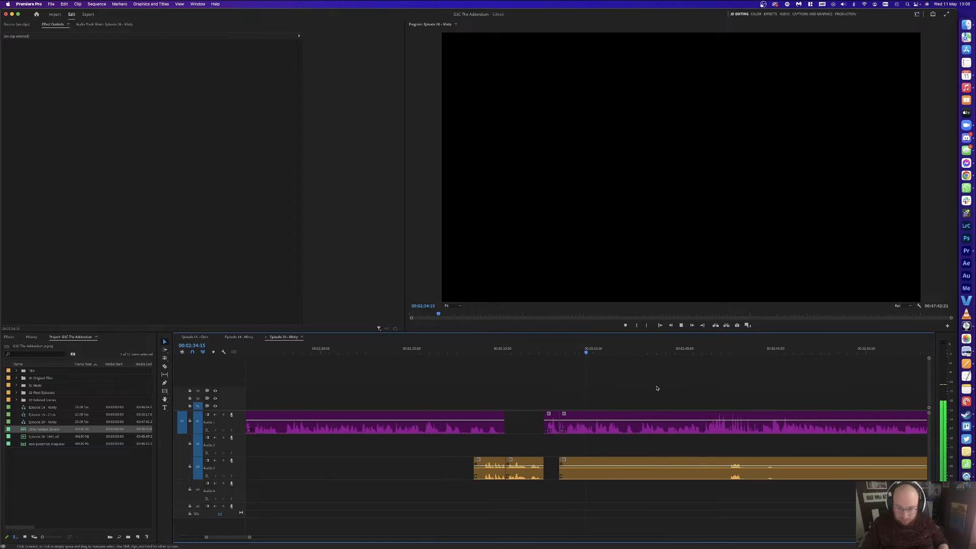
{"action": "left_click", "coordinate": [728, 463]}
{"action": "key", "text": "v"}
{"action": "left_click", "coordinate": [684, 471]}
{"action": "key", "text": "Delete"}
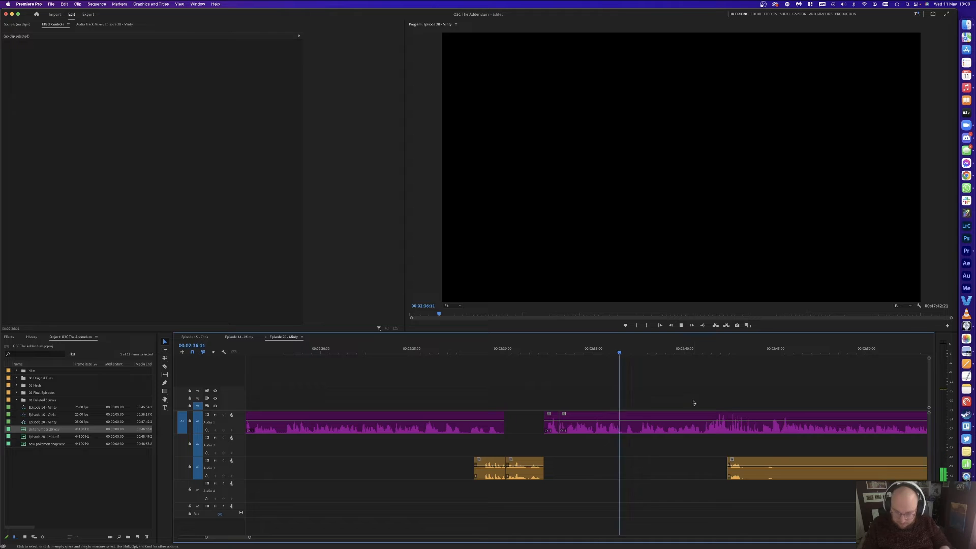
{"action": "key", "text": "equal"}
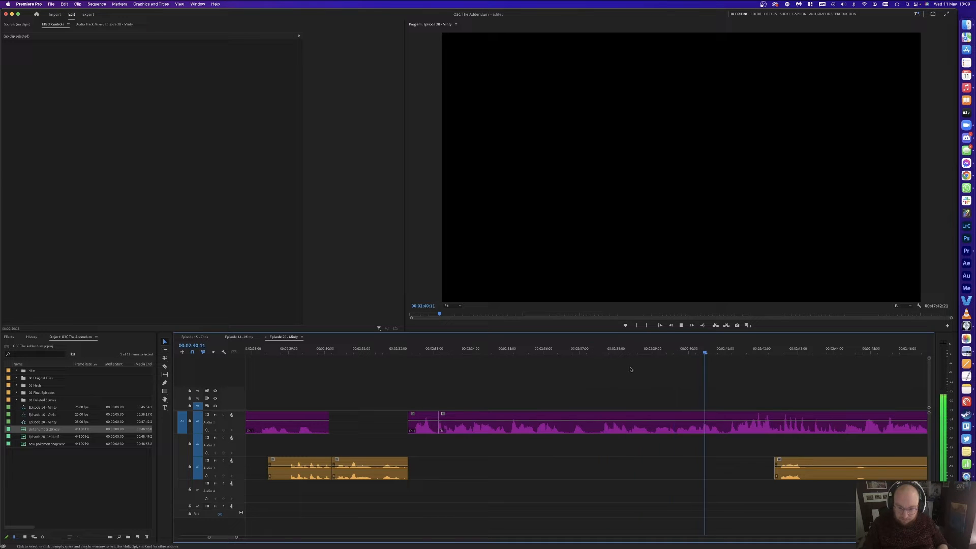
{"action": "scroll", "coordinate": [650, 372], "scroll_direction": "right", "scroll_amount": 2}
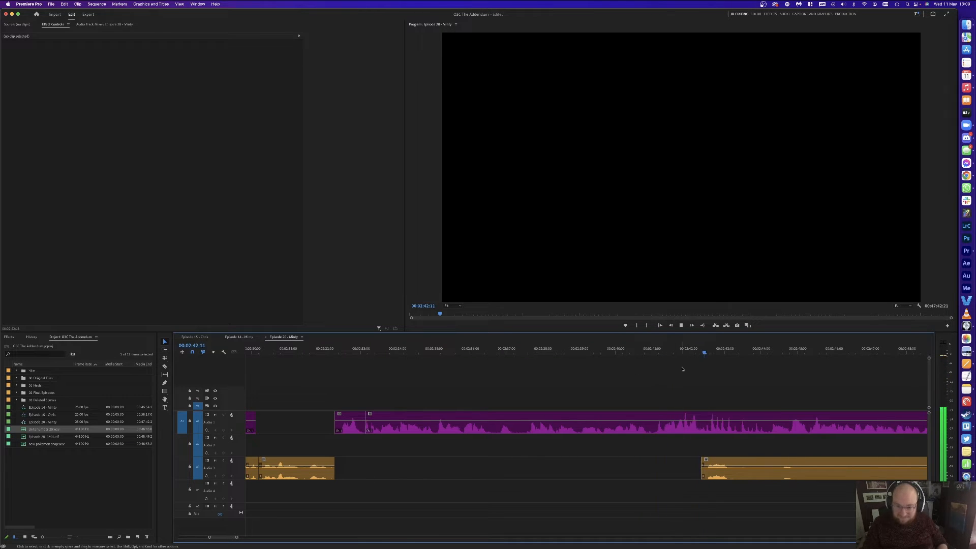
{"action": "scroll", "coordinate": [683, 370], "scroll_direction": "right", "scroll_amount": 5}
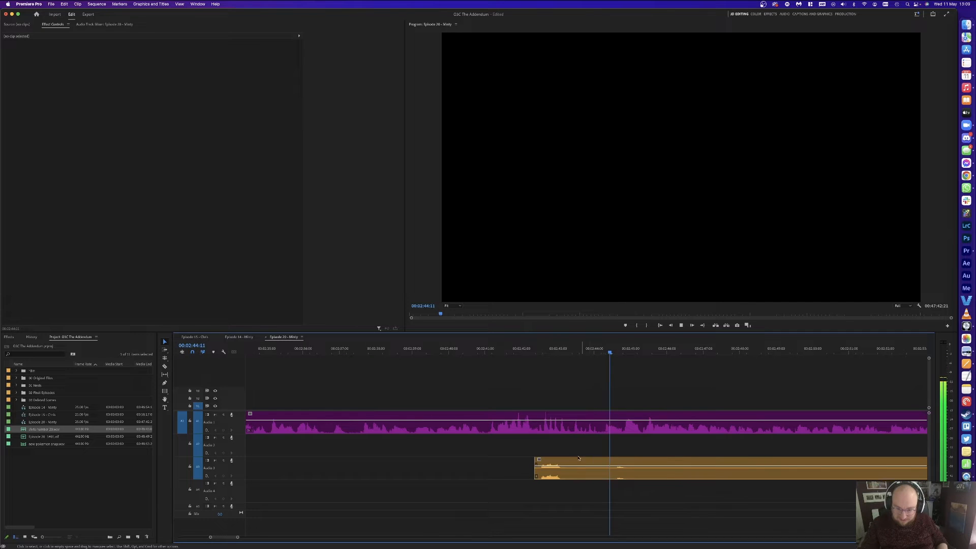
Step: Split the orange Audio 3 clip near 02:46
{"action": "key", "text": "c"}
{"action": "left_click", "coordinate": [568, 469]}
{"action": "key", "text": "v"}
{"action": "key", "text": "space"}
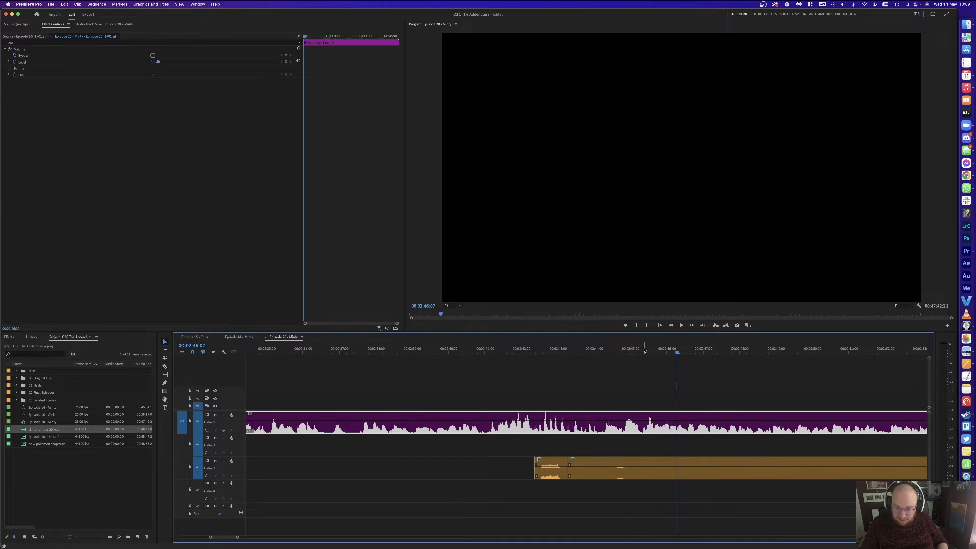
Step: Remove the 02:44:07–02:45:08 stretch from Audio 1 and Audio 3 and close the gap
{"action": "key", "text": "super+k"}
{"action": "left_click_drag", "start_coordinate": [643, 352], "coordinate": [604, 351]}
{"action": "key", "text": "super+k"}
{"action": "left_click_drag", "start_coordinate": [617, 387], "coordinate": [621, 507]}
{"action": "key", "text": "Delete"}
{"action": "left_click", "coordinate": [586, 470]}
{"action": "key", "text": "Delete"}
{"action": "left_click", "coordinate": [619, 425]}
{"action": "key", "text": "Delete"}
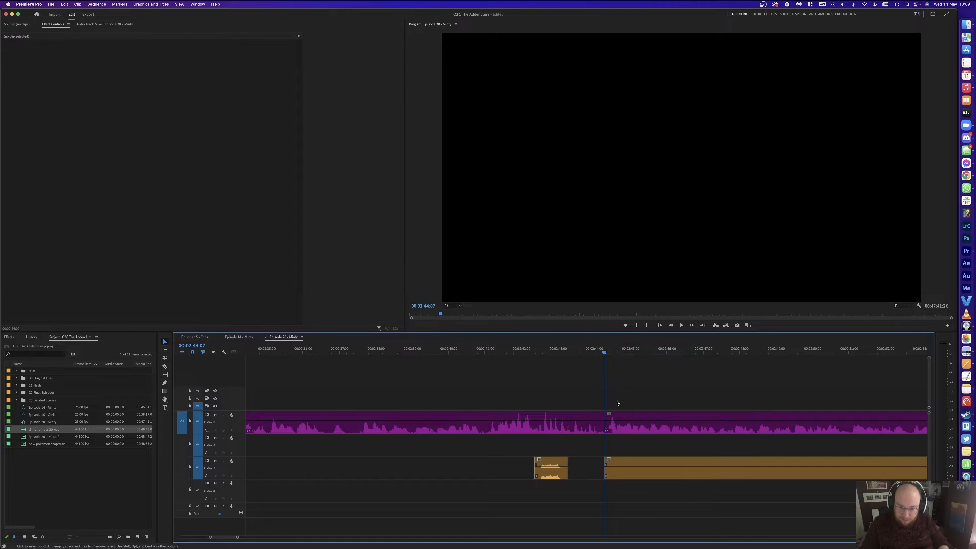
{"action": "key", "text": "space"}
{"action": "key", "text": "minus"}
{"action": "key", "text": "minus"}
{"action": "key", "text": "minus"}
Step: Split the Audio 3 clip and delete the unwanted orange and short green pieces
{"action": "key", "text": "c"}
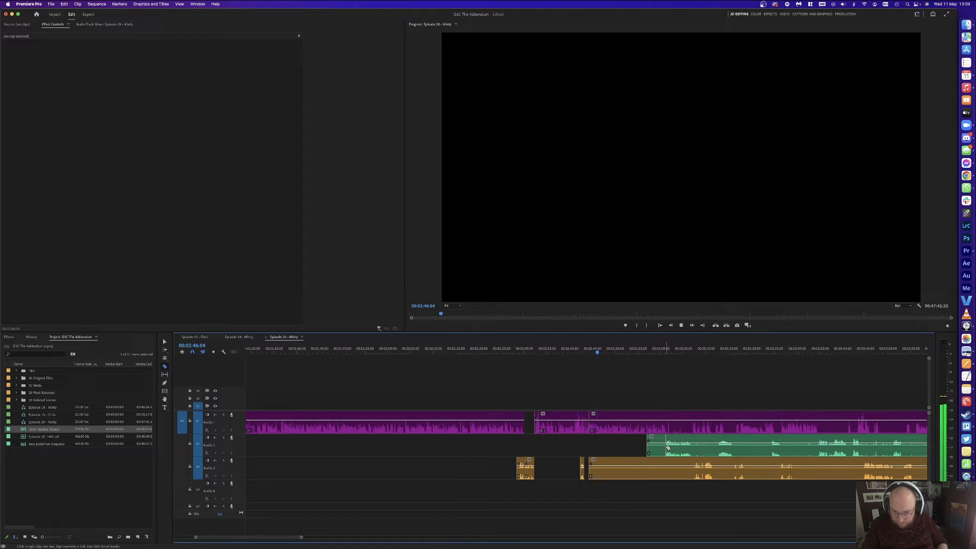
{"action": "left_click", "coordinate": [692, 465]}
{"action": "key", "text": "v"}
{"action": "left_click", "coordinate": [661, 469]}
{"action": "key", "text": "Delete"}
{"action": "left_click", "coordinate": [657, 447]}
{"action": "key", "text": "Delete"}
{"action": "key", "text": "equal"}
{"action": "key", "text": "equal"}
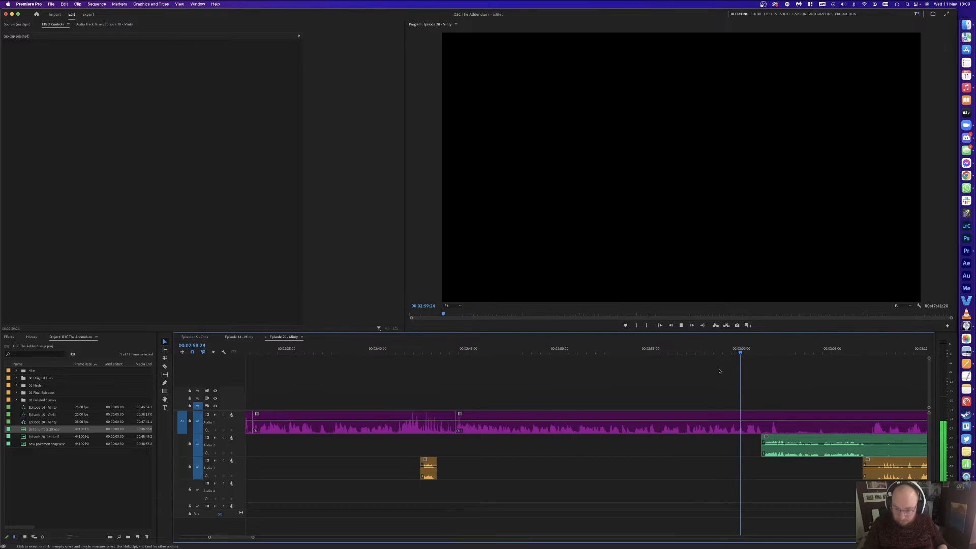
Step: Cut all tracks at 03:06:23 and 03:07:06, deleting the short clips and orange fragment between
{"action": "key", "text": "super+k"}
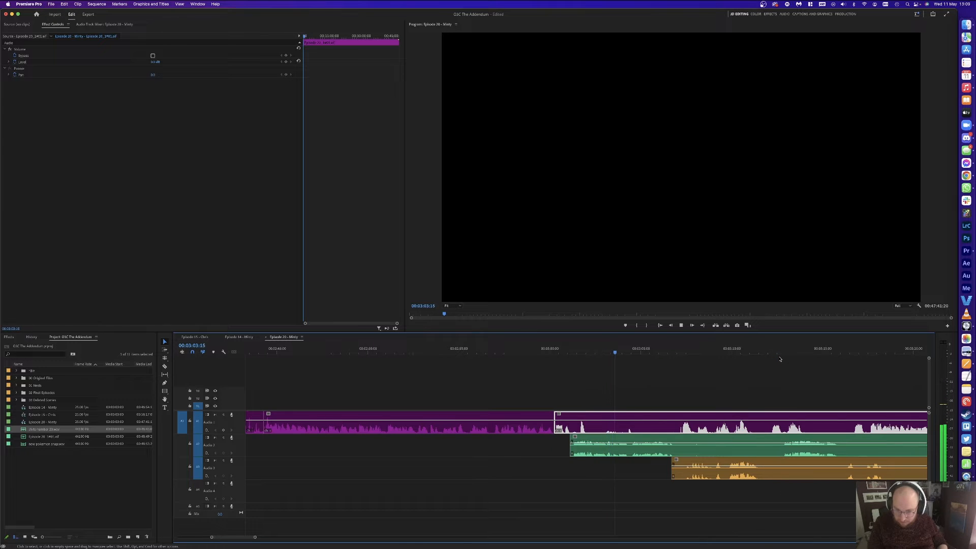
{"action": "key", "text": "="}
{"action": "left_click", "coordinate": [683, 380]}
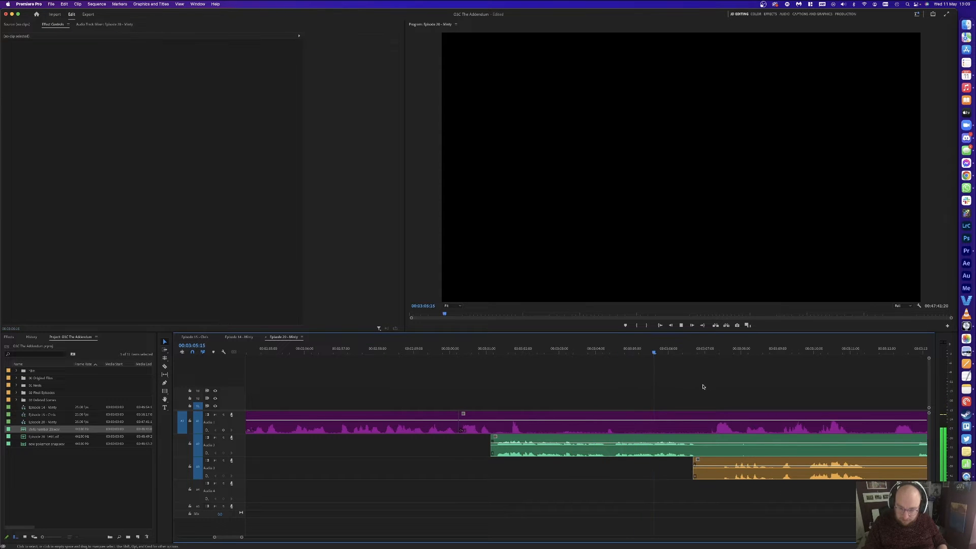
{"action": "key", "text": "space"}
{"action": "key", "text": "super+k"}
{"action": "left_click", "coordinate": [713, 352]}
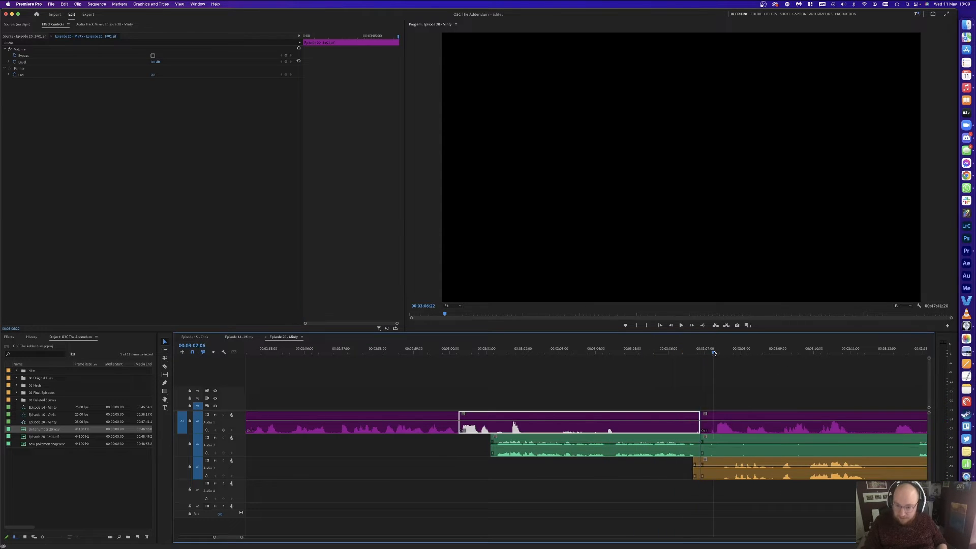
{"action": "key", "text": "super+k"}
{"action": "left_click_drag", "start_coordinate": [704, 386], "coordinate": [710, 469]}
{"action": "key", "text": "Delete"}
{"action": "left_click", "coordinate": [696, 468]}
{"action": "key", "text": "Delete"}
Step: Shift the later clips about one second earlier and close the gap after the green clip
{"action": "key", "text": "a"}
{"action": "left_click", "coordinate": [533, 439]}
{"action": "key", "text": "v"}
{"action": "left_click_drag", "start_coordinate": [540, 441], "coordinate": [500, 440]}
{"action": "left_click", "coordinate": [515, 407]}
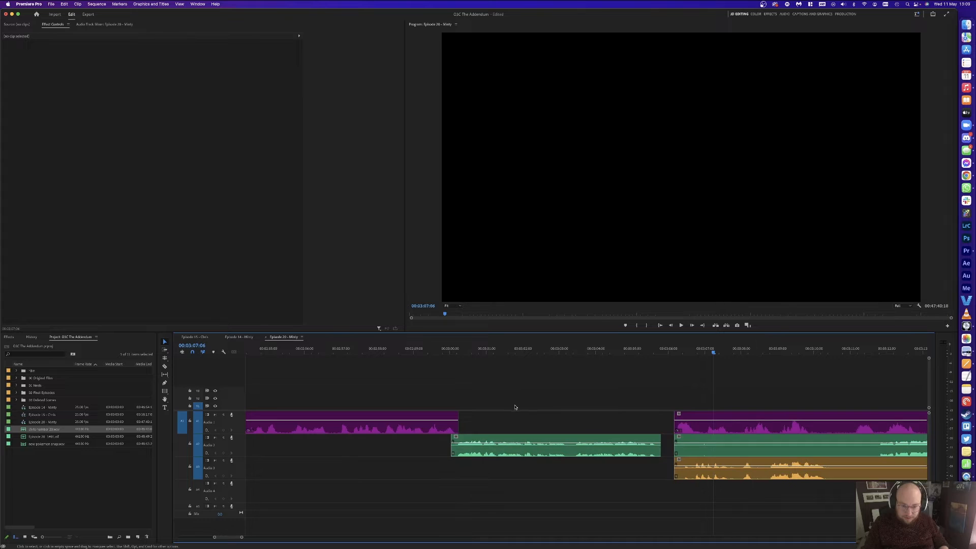
{"action": "left_click", "coordinate": [667, 447]}
{"action": "key", "text": "Delete"}
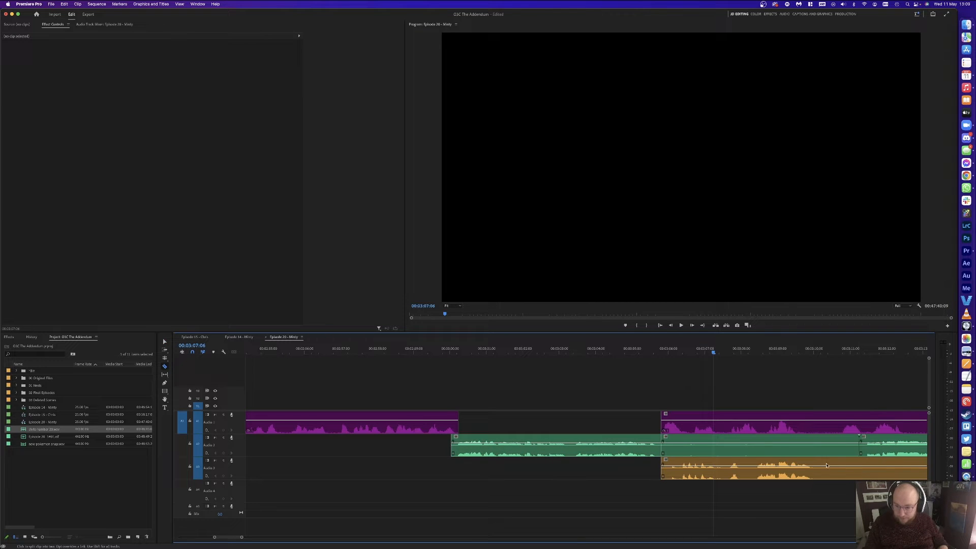
Step: Split Audio 3, delete the two silent clips, and move the orange Audio 3 clip slightly earlier
{"action": "left_click", "coordinate": [894, 473]}
{"action": "key", "text": "v"}
{"action": "left_click_drag", "start_coordinate": [843, 492], "coordinate": [834, 449]}
{"action": "key", "text": "Delete"}
{"action": "left_click_drag", "start_coordinate": [722, 468], "coordinate": [704, 468]}
{"action": "left_click", "coordinate": [623, 389]}
{"action": "left_click", "coordinate": [430, 348]}
{"action": "key", "text": "space"}
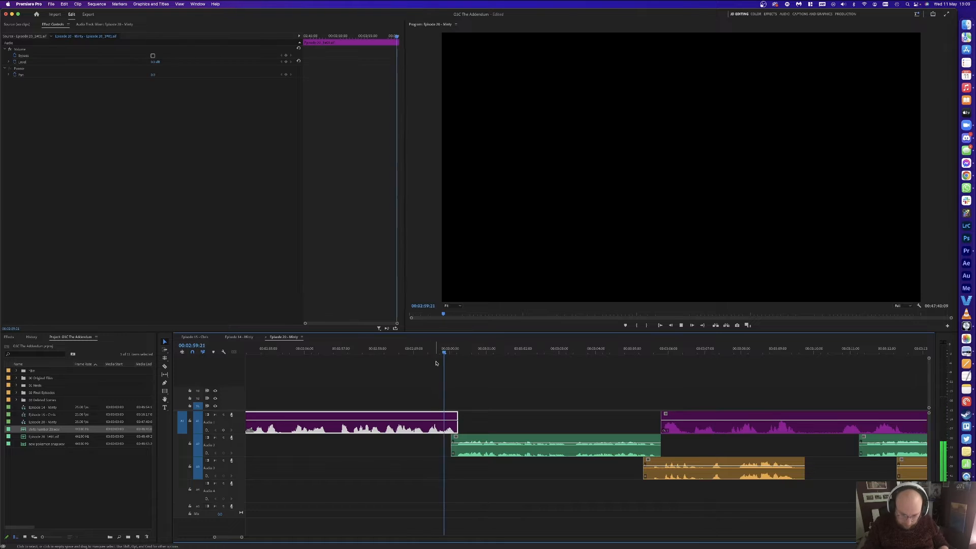
{"action": "left_click", "coordinate": [642, 348]}
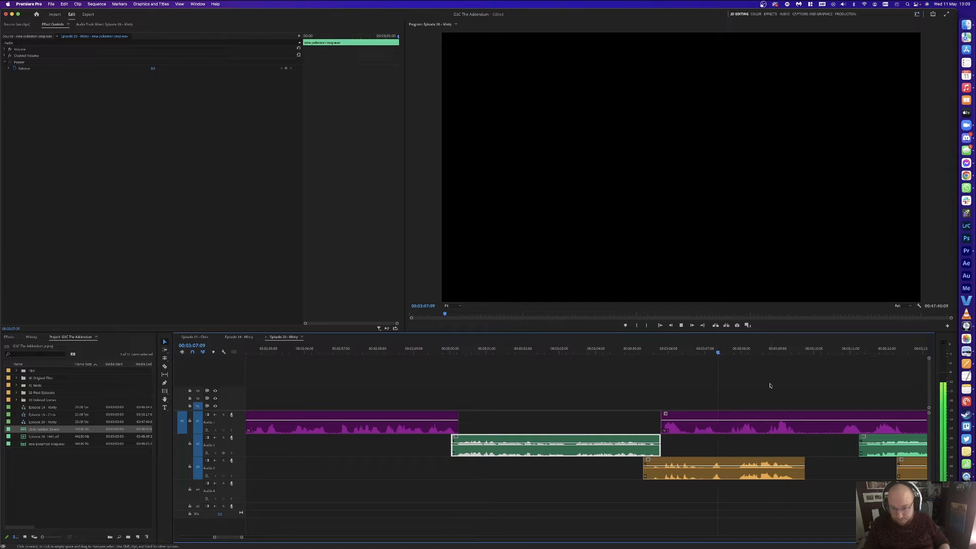
Step: Cut out an Audio 3 piece and ripple-delete a short Audio 1 piece near 03:06
{"action": "key", "text": "c"}
{"action": "left_click", "coordinate": [737, 466]}
{"action": "left_click", "coordinate": [718, 466]}
{"action": "key", "text": "Delete"}
{"action": "left_click", "coordinate": [688, 353]}
{"action": "key", "text": "space"}
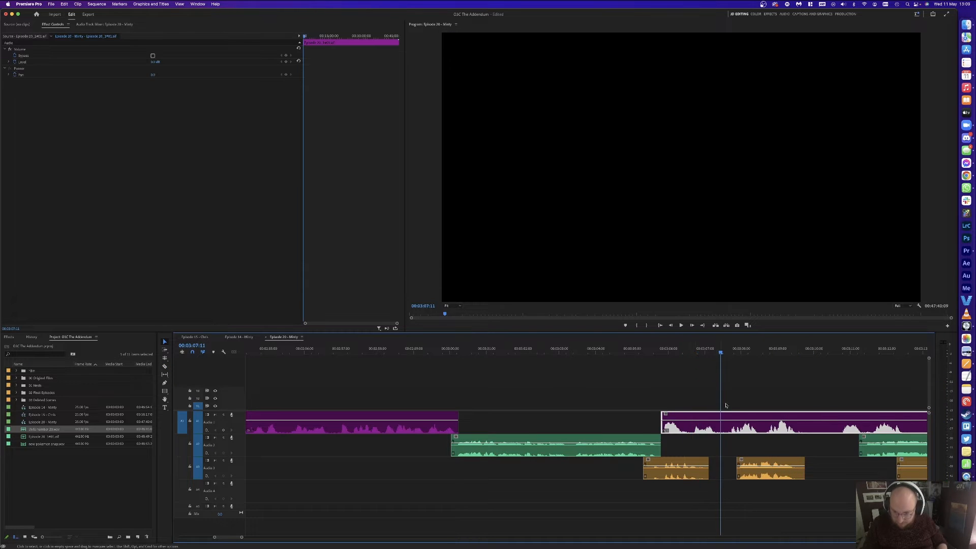
{"action": "key", "text": "c"}
{"action": "left_click", "coordinate": [724, 422]}
{"action": "left_click", "coordinate": [726, 421]}
{"action": "key", "text": "shift+Delete"}
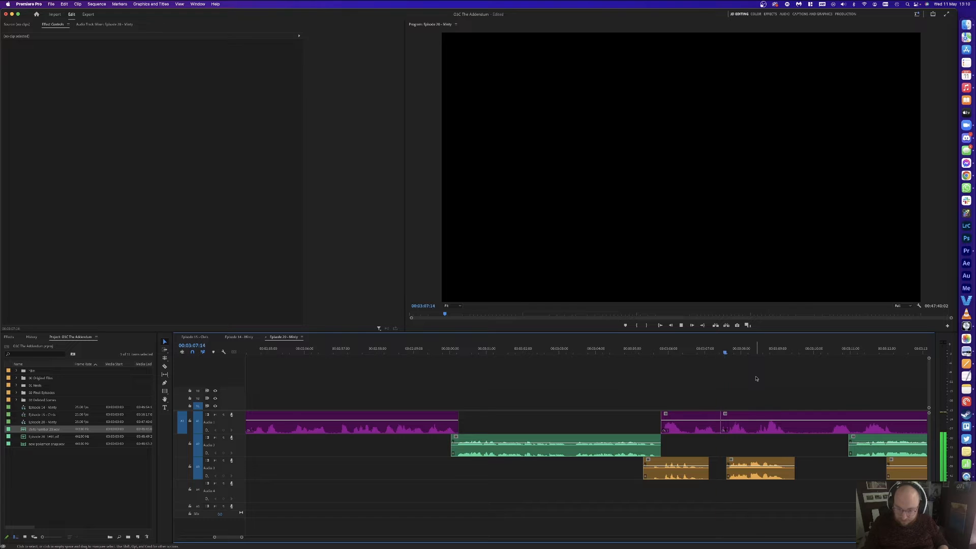
Step: Move the orange Audio 3 clip 14 frames later, delete an Audio 1 clip, and pull later clips earlier
{"action": "left_click_drag", "start_coordinate": [747, 463], "coordinate": [777, 465]}
{"action": "left_click", "coordinate": [793, 418]}
{"action": "key", "text": "Delete"}
{"action": "left_click", "coordinate": [780, 395]}
{"action": "key", "text": "a"}
{"action": "left_click_drag", "start_coordinate": [858, 432], "coordinate": [820, 432]}
{"action": "key", "text": "v"}
{"action": "left_click", "coordinate": [756, 378]}
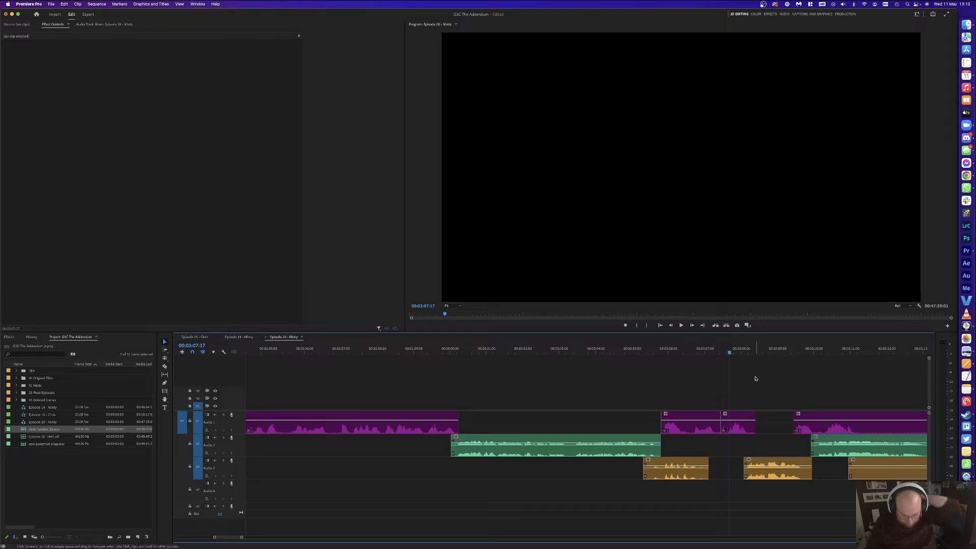
{"action": "key", "text": "space"}
{"action": "key", "text": "equal"}
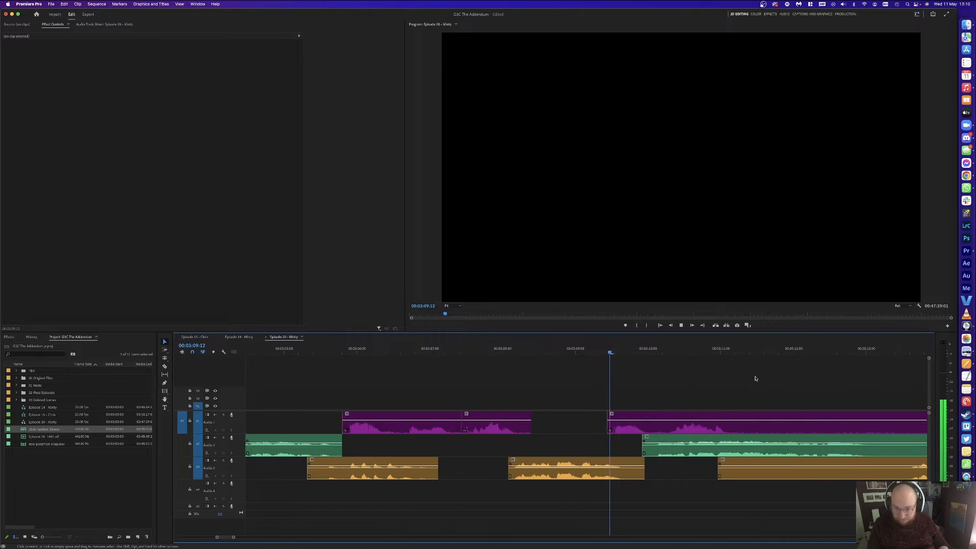
{"action": "key", "text": "minus"}
{"action": "key", "text": "equal"}
Step: Split the long Audio 1 clip and cut all tracks at 03:13:06
{"action": "key", "text": "c"}
{"action": "left_click", "coordinate": [566, 424]}
{"action": "key", "text": "space"}
{"action": "key", "text": "v"}
{"action": "left_click", "coordinate": [730, 413]}
{"action": "key", "text": "super+shift+k"}
{"action": "left_click", "coordinate": [818, 430]}
Step: Delete the two Audio 1 clips and two Audio 3 clips around 03:13
{"action": "key", "text": "c"}
{"action": "left_click", "coordinate": [828, 421]}
{"action": "key", "text": "v"}
{"action": "left_click_drag", "start_coordinate": [810, 392], "coordinate": [753, 419]}
{"action": "key", "text": "Delete"}
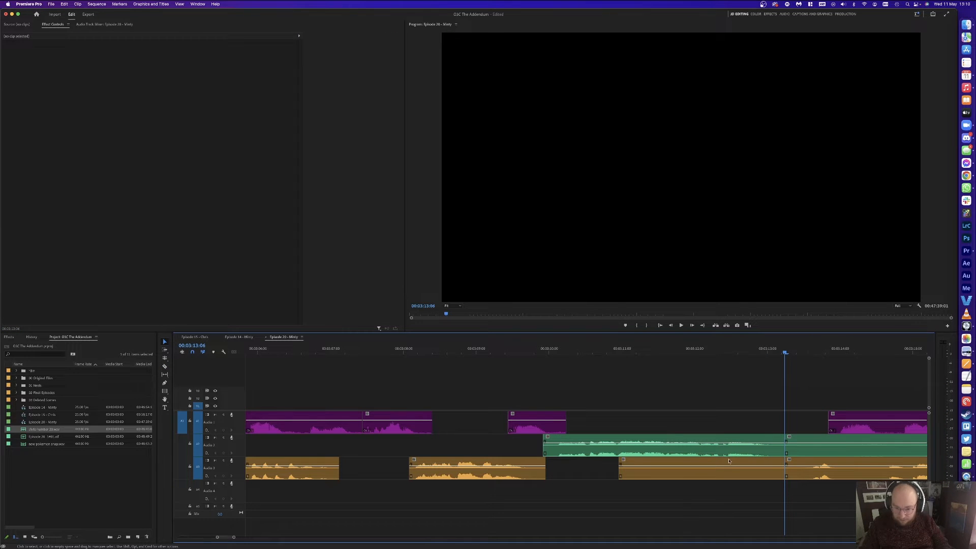
{"action": "key", "text": "v"}
{"action": "left_click_drag", "start_coordinate": [797, 489], "coordinate": [765, 471]}
{"action": "key", "text": "Delete"}
{"action": "key", "text": "space"}
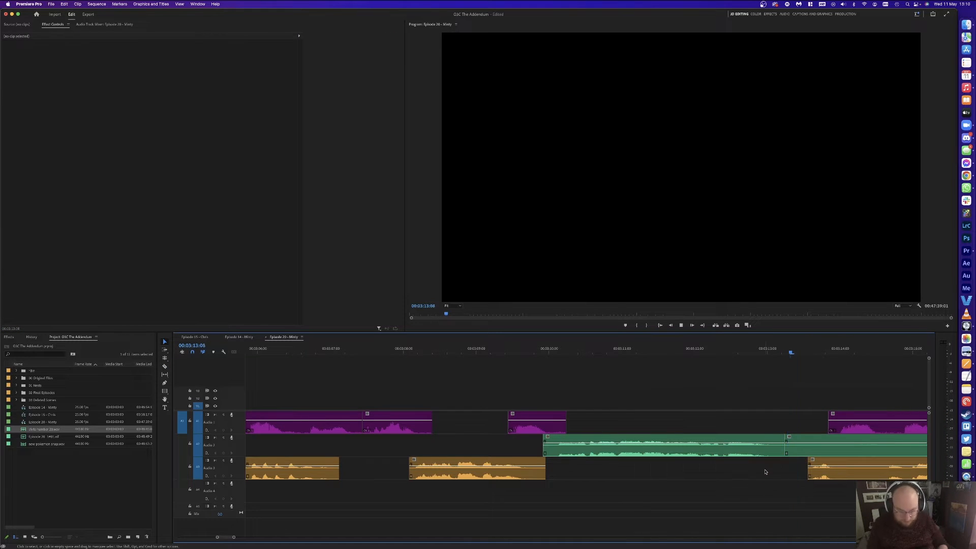
{"action": "key", "text": "minus"}
{"action": "key", "text": "minus"}
{"action": "key", "text": "equal"}
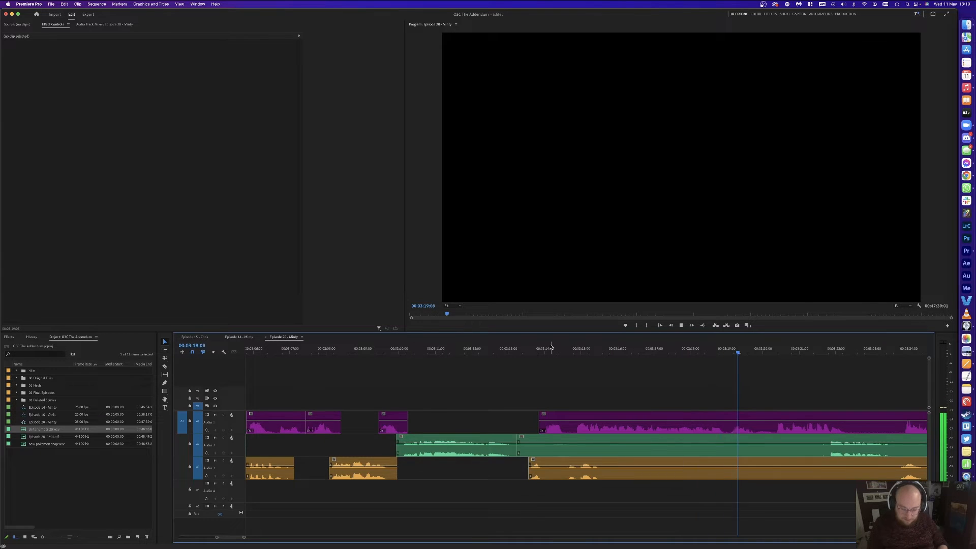
Step: Cut all three tracks at 03:25:06 and ripple-delete the section from 03:13 to 03:25
{"action": "key", "text": "minus"}
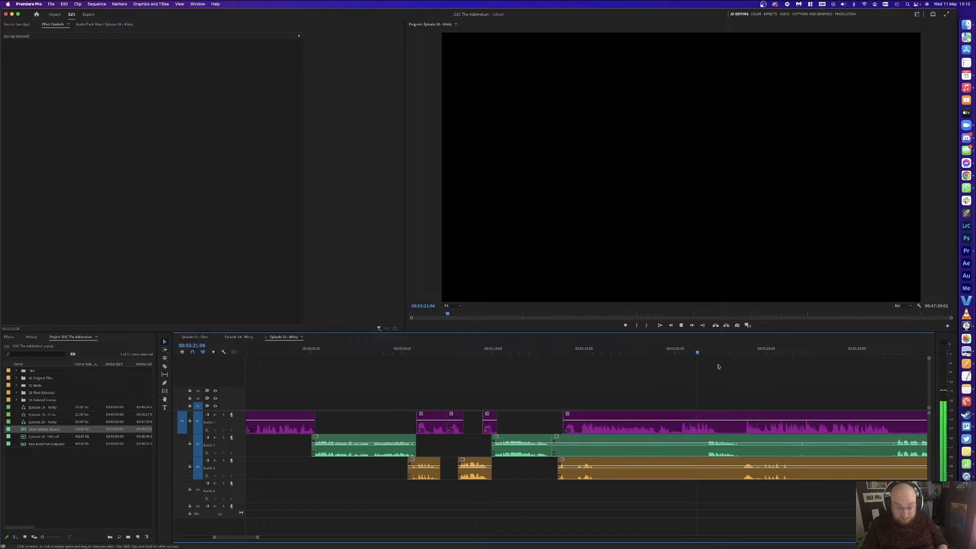
{"action": "key", "text": "space"}
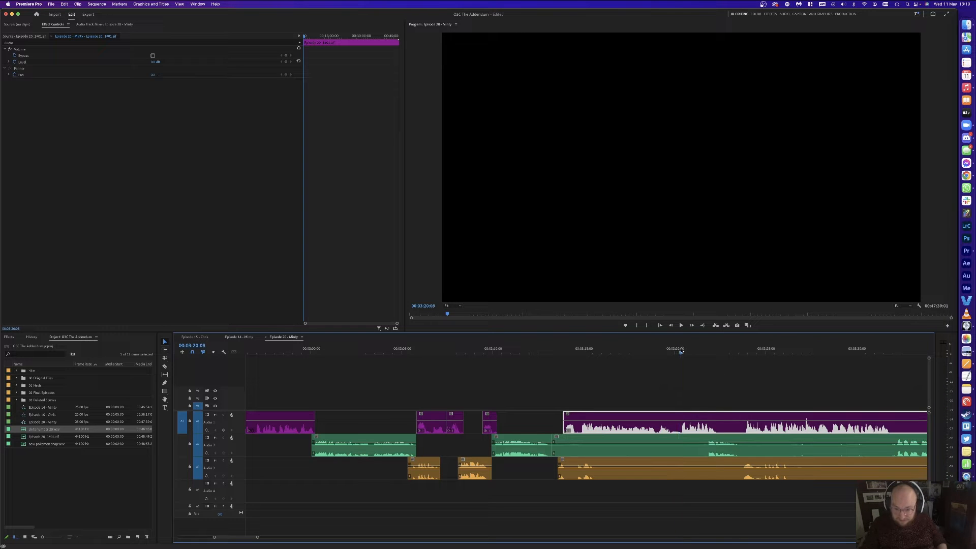
{"action": "left_click_drag", "start_coordinate": [698, 351], "coordinate": [736, 349]}
{"action": "key", "text": "space"}
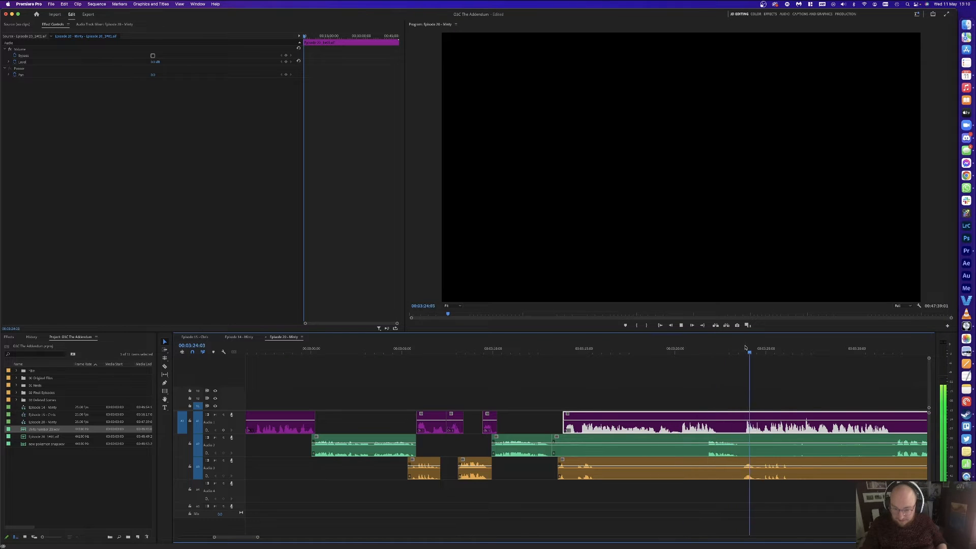
{"action": "scroll", "coordinate": [737, 372], "scroll_direction": "right", "scroll_amount": 3}
{"action": "left_click", "coordinate": [687, 349]}
{"action": "key", "text": "super+k"}
{"action": "left_click_drag", "start_coordinate": [457, 350], "coordinate": [550, 467]}
{"action": "key", "text": "alt+BackSpace"}
{"action": "key", "text": "space"}
Step: Delete the Audio 2 and Audio 3 clips near 03:17
{"action": "key", "text": "c"}
{"action": "left_click_drag", "start_coordinate": [505, 488], "coordinate": [503, 448]}
{"action": "key", "text": "Delete"}
{"action": "key", "text": "space"}
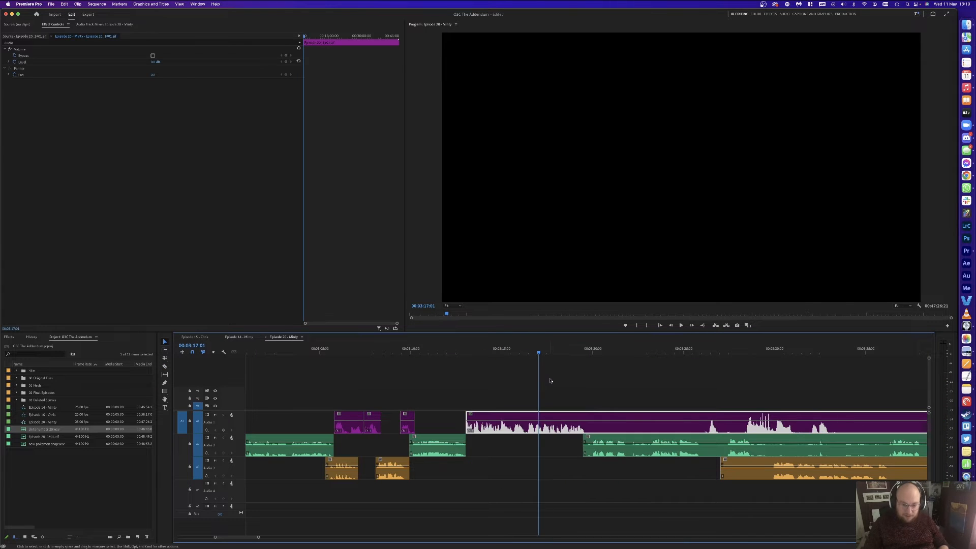
{"action": "left_click", "coordinate": [549, 377]}
{"action": "key", "text": "space"}
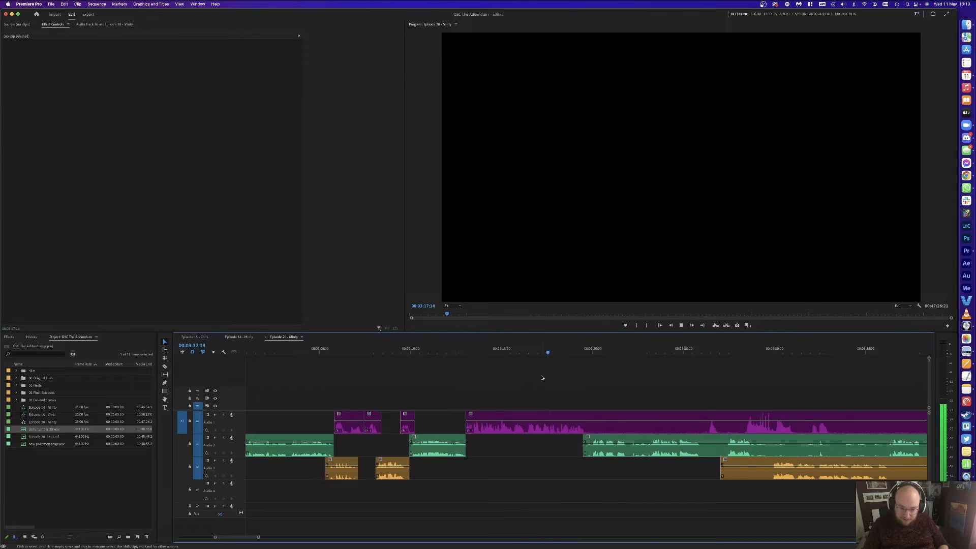
Step: Cut A1 at both edges of the pause and delete the silent piece between
{"action": "key", "text": "c"}
{"action": "left_click", "coordinate": [593, 425]}
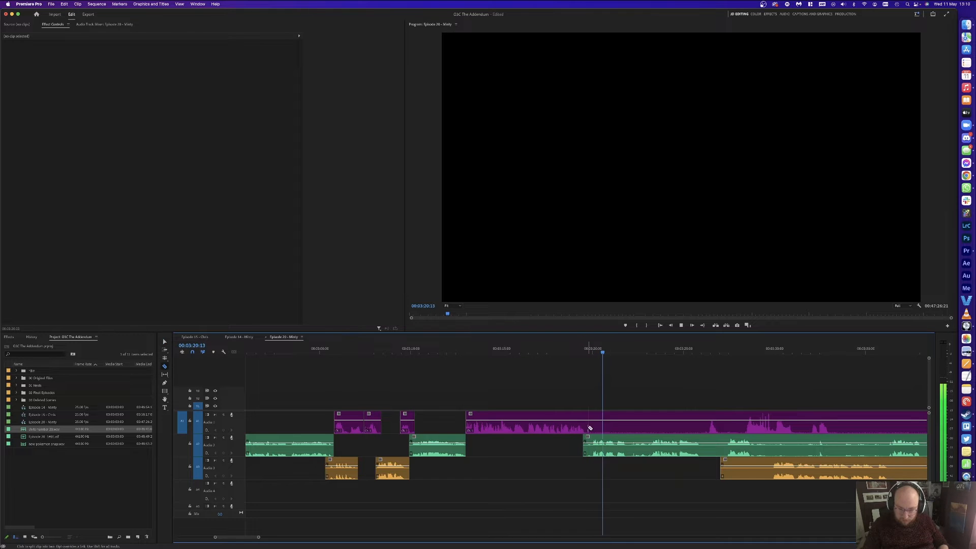
{"action": "left_click", "coordinate": [707, 423]}
{"action": "key", "text": "v"}
{"action": "left_click", "coordinate": [687, 419]}
{"action": "key", "text": "Delete"}
{"action": "key", "text": "equal"}
{"action": "key", "text": "equal"}
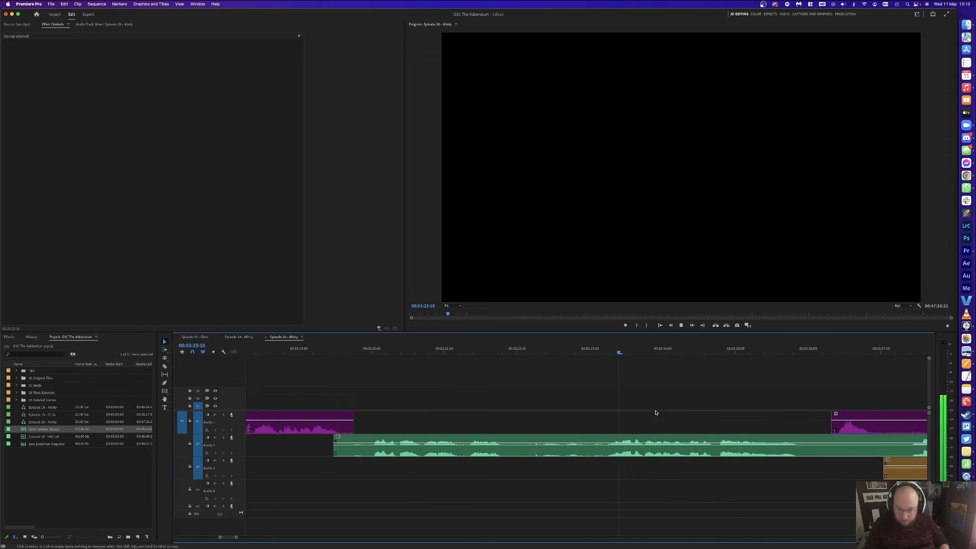
Step: Split the A2 clip at two points and delete the unwanted A2 piece
{"action": "left_click", "coordinate": [606, 351]}
{"action": "key", "text": "super+k"}
{"action": "left_click_drag", "start_coordinate": [441, 351], "coordinate": [466, 350]}
{"action": "key", "text": "super+k"}
{"action": "left_click", "coordinate": [490, 447]}
{"action": "key", "text": "Delete"}
{"action": "left_click", "coordinate": [489, 447]}
{"action": "key", "text": "Delete"}
Step: Pull all later clips left to close the gap, then save the project
{"action": "key", "text": "a"}
{"action": "left_click", "coordinate": [408, 440]}
{"action": "key", "text": "v"}
{"action": "left_click_drag", "start_coordinate": [408, 440], "coordinate": [390, 440]}
{"action": "left_click", "coordinate": [358, 369]}
{"action": "key", "text": "minus"}
{"action": "key", "text": "minus"}
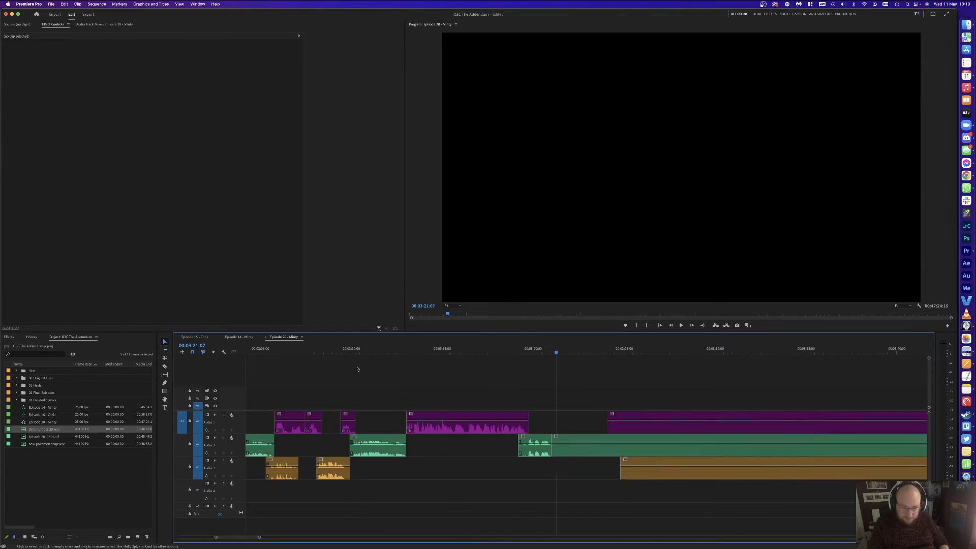
{"action": "left_click_drag", "start_coordinate": [459, 421], "coordinate": [457, 422]}
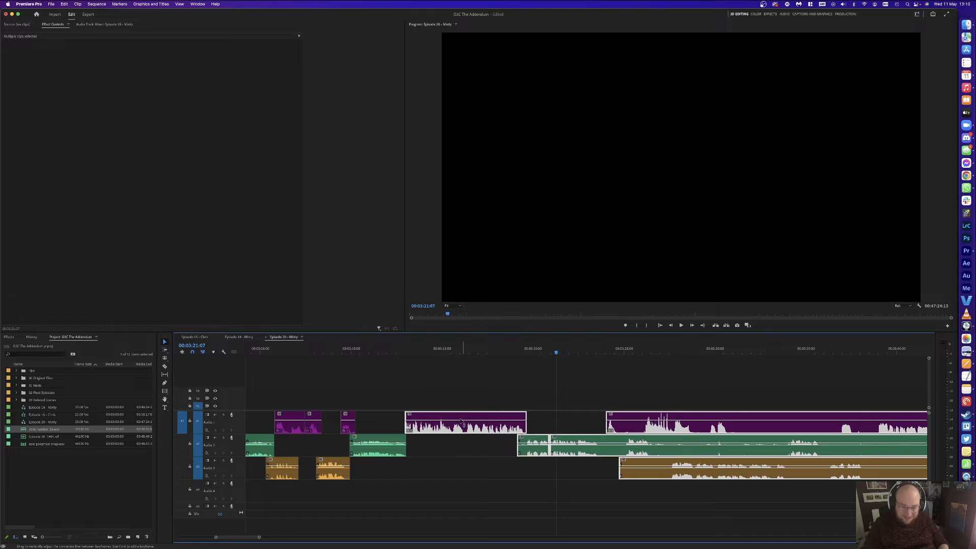
{"action": "key", "text": "v"}
{"action": "left_click", "coordinate": [510, 385]}
{"action": "key", "text": "super+s"}
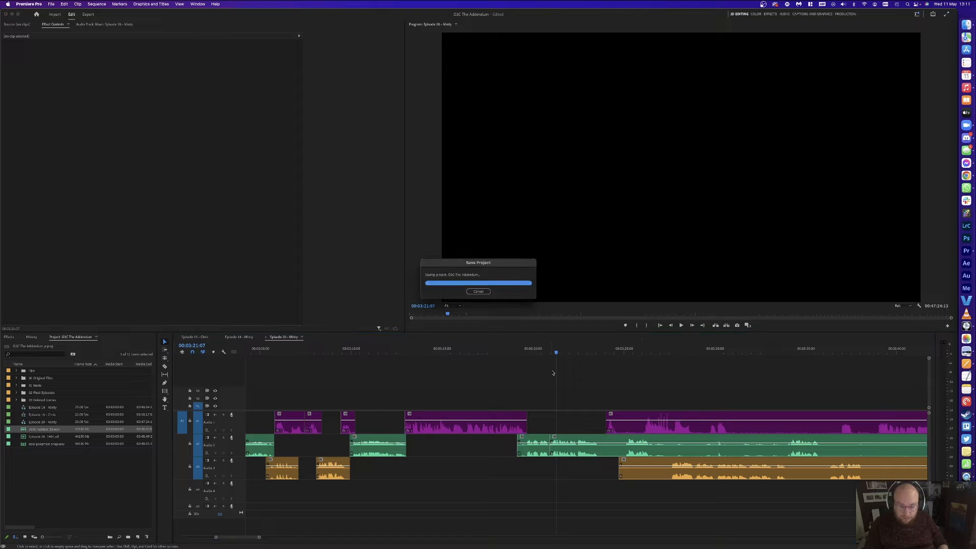
Step: Replay the edited section and split the A2 clip at both ends of the next pause
{"action": "left_click", "coordinate": [542, 351]}
{"action": "key", "text": "space"}
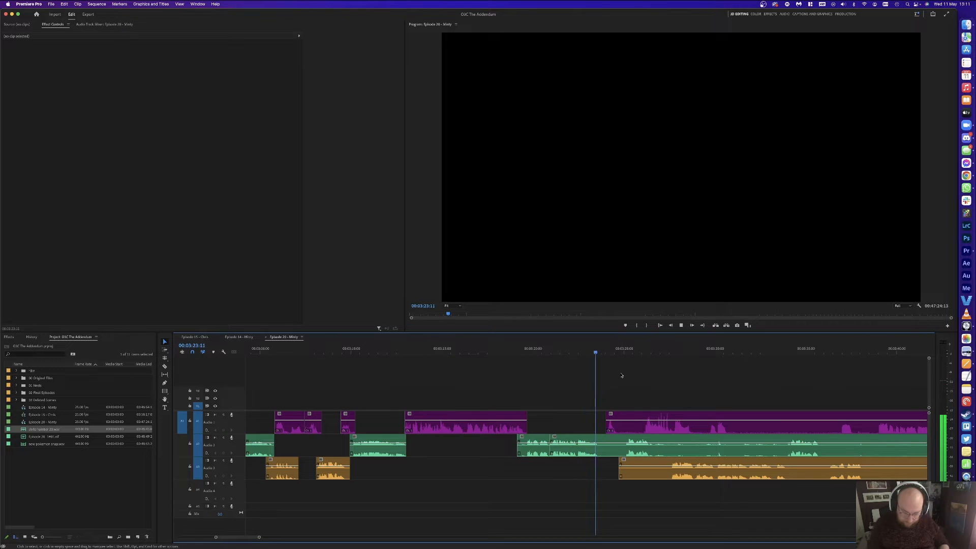
{"action": "key", "text": "space"}
{"action": "key", "text": "equal"}
{"action": "key", "text": "equal"}
{"action": "key", "text": "c"}
{"action": "left_click", "coordinate": [587, 446]}
{"action": "left_click", "coordinate": [695, 450]}
Step: Delete the silent A2 piece and pull all later clips nine frames left to close the gap
{"action": "key", "text": "v"}
{"action": "left_click", "coordinate": [671, 447]}
{"action": "key", "text": "BackSpace"}
{"action": "key", "text": "a"}
{"action": "left_click", "coordinate": [676, 438]}
{"action": "key", "text": "v"}
{"action": "left_click_drag", "start_coordinate": [686, 427], "coordinate": [661, 387]}
{"action": "left_click", "coordinate": [660, 377]}
Step: Cut out and delete the quiet part of the A1 clip
{"action": "key", "text": "space"}
{"action": "key", "text": "c"}
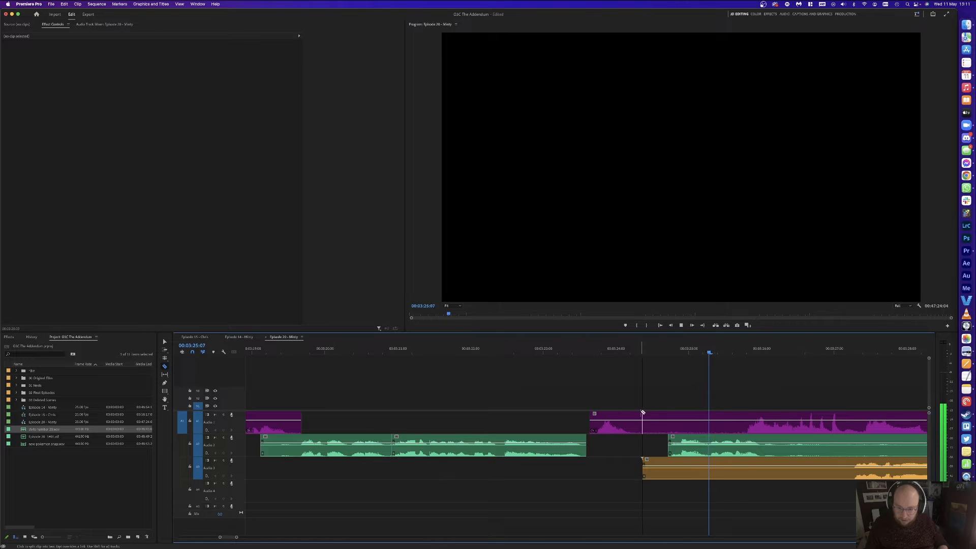
{"action": "left_click", "coordinate": [748, 422]}
{"action": "key", "text": "v"}
{"action": "left_click", "coordinate": [694, 419]}
{"action": "key", "text": "BackSpace"}
Step: Trim the leading silence from the A3 clip up to where speech begins
{"action": "scroll", "coordinate": [692, 395], "scroll_direction": "right", "scroll_amount": 5}
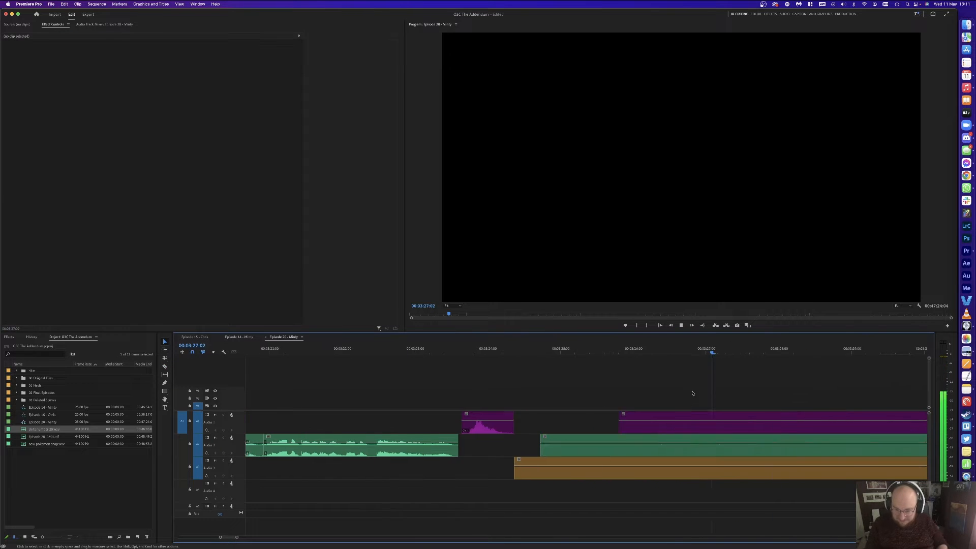
{"action": "key", "text": "space"}
{"action": "left_click", "coordinate": [704, 426]}
{"action": "key", "text": "c"}
{"action": "left_click", "coordinate": [712, 465]}
{"action": "key", "text": "v"}
{"action": "left_click", "coordinate": [680, 469]}
{"action": "key", "text": "BackSpace"}
Step: Pull later clips 14 frames left, then shift them with the small purple clip 3 more frames
{"action": "key", "text": "a"}
{"action": "left_click", "coordinate": [574, 451]}
{"action": "key", "text": "v"}
{"action": "left_click_drag", "start_coordinate": [579, 451], "coordinate": [541, 456]}
{"action": "left_click", "coordinate": [472, 417], "text": "shift"}
{"action": "left_click_drag", "start_coordinate": [472, 417], "coordinate": [463, 413]}
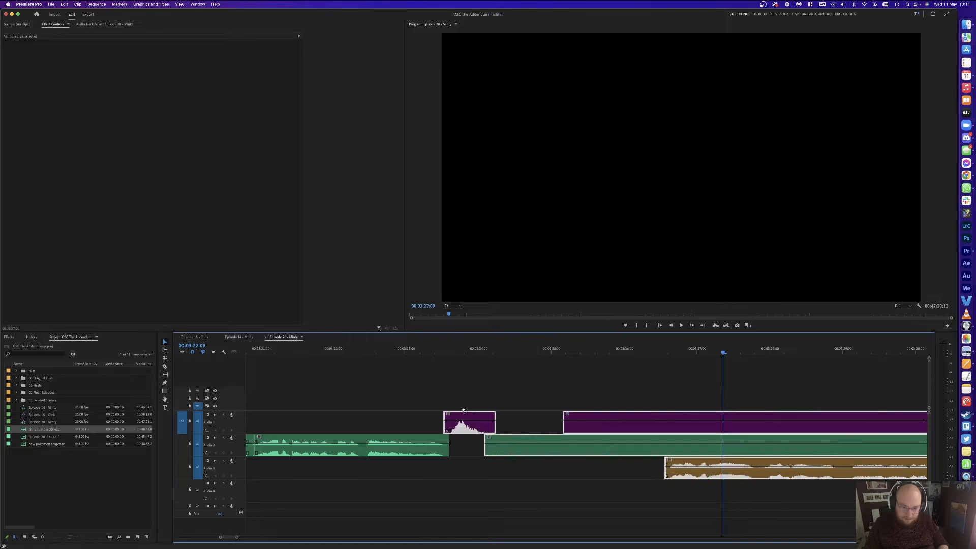
{"action": "left_click", "coordinate": [490, 375]}
Step: Replay the tightened section from about 3:25 to check the cuts
{"action": "key", "text": "space"}
{"action": "left_click", "coordinate": [554, 351]}
{"action": "key", "text": "space"}
{"action": "left_click", "coordinate": [604, 371]}
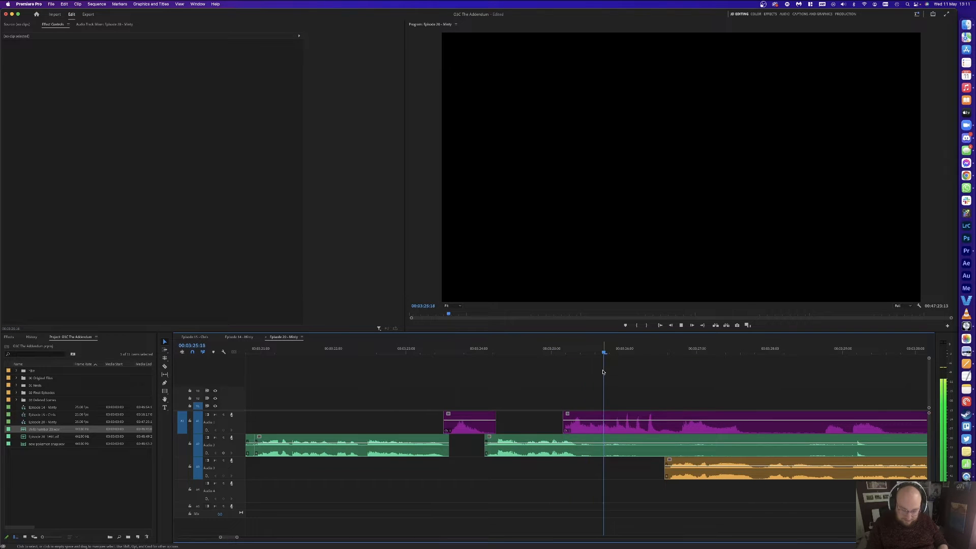
{"action": "key", "text": "minus"}
{"action": "key", "text": "equal"}
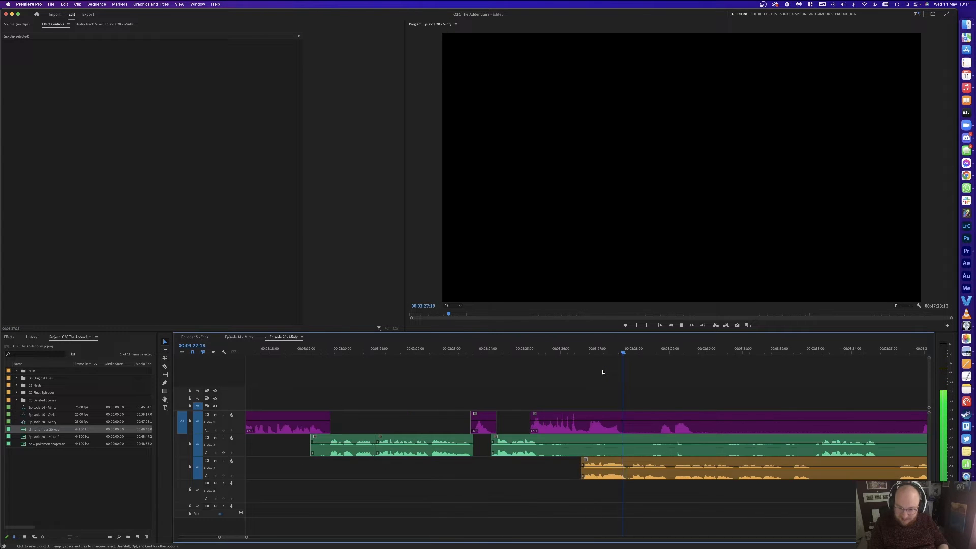
{"action": "key", "text": "minus"}
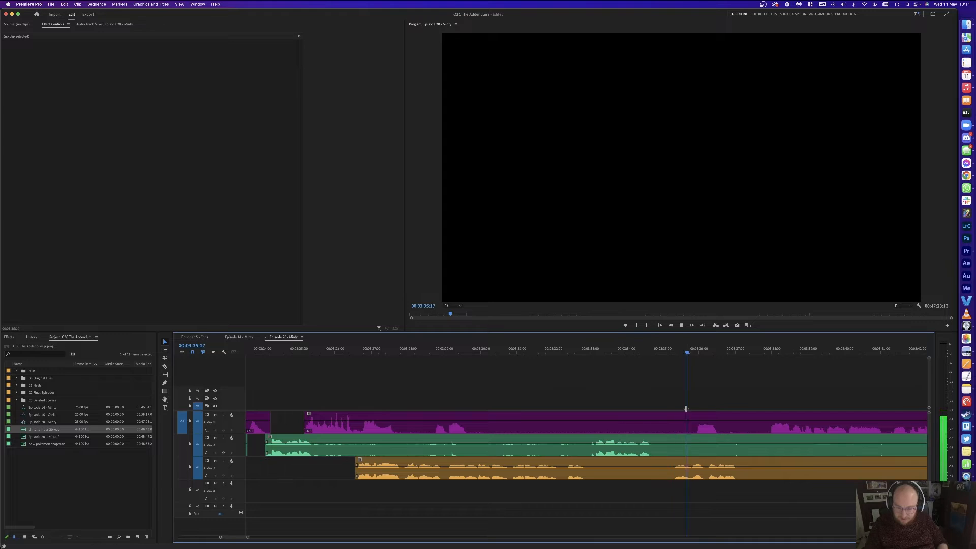
Step: Cut all tracks at the end of wanted audio and at 3:37:20, deleting the short pieces between
{"action": "key", "text": "space"}
{"action": "key", "text": "super+k"}
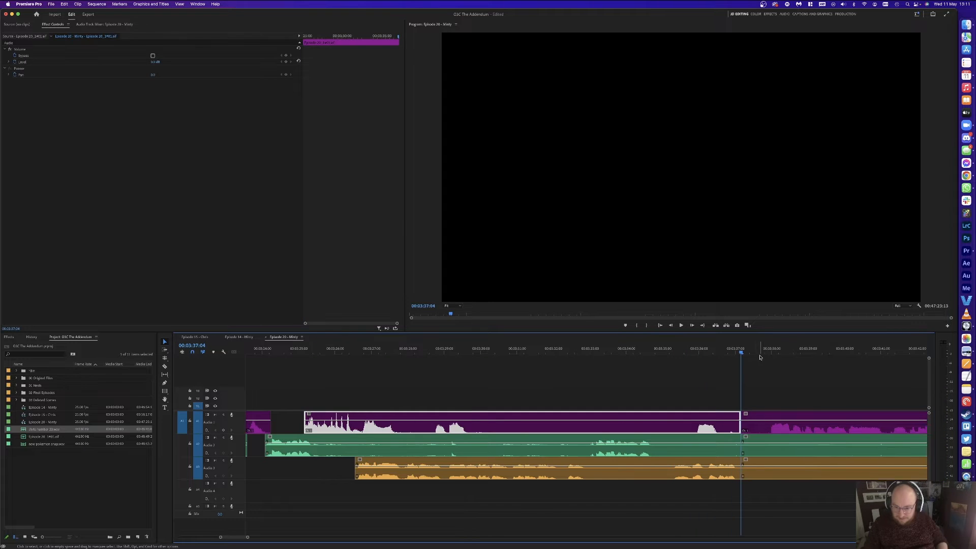
{"action": "left_click", "coordinate": [763, 352]}
{"action": "key", "text": "super+k"}
{"action": "left_click_drag", "start_coordinate": [746, 386], "coordinate": [753, 463]}
{"action": "key", "text": "Delete"}
Step: Cut A1 at 3:27:16 and 3:28:12 and delete the unwanted A1 and A2 pieces
{"action": "left_click", "coordinate": [425, 351]}
{"action": "key", "text": "c"}
{"action": "left_click", "coordinate": [407, 424]}
{"action": "key", "text": "v"}
{"action": "left_click_drag", "start_coordinate": [371, 350], "coordinate": [394, 349]}
{"action": "key", "text": "c"}
{"action": "left_click", "coordinate": [359, 423]}
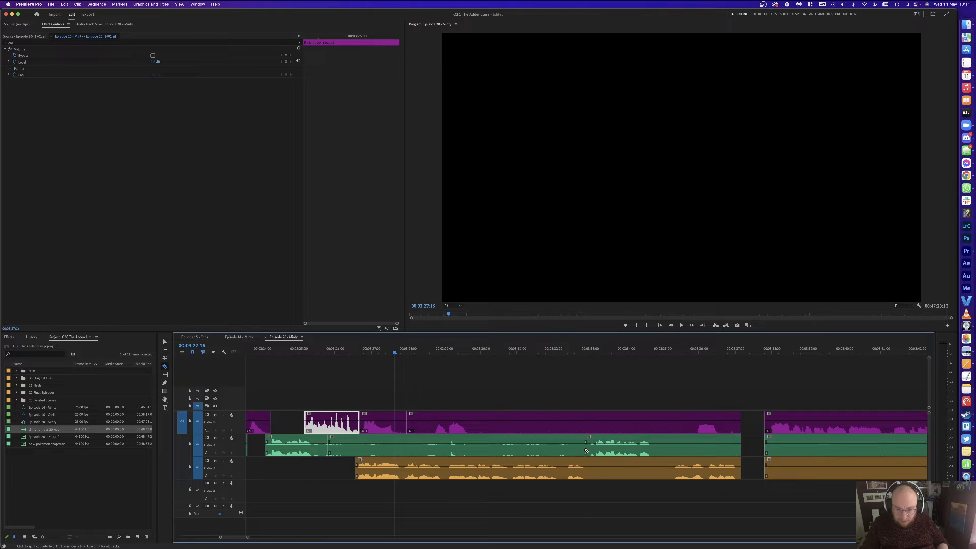
{"action": "left_click_drag", "start_coordinate": [686, 393], "coordinate": [686, 446]}
{"action": "key", "text": "Delete"}
{"action": "left_click", "coordinate": [564, 447]}
{"action": "key", "text": "Delete"}
Step: Play from 3:32 to 3:34:24 and delete the A3 gaps so later clips close up
{"action": "left_click", "coordinate": [556, 349]}
{"action": "key", "text": "space"}
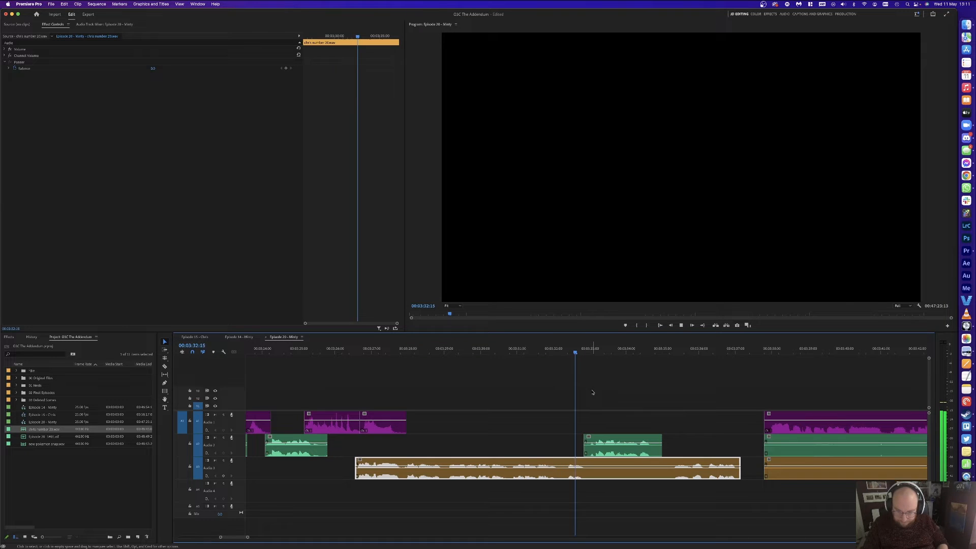
{"action": "left_click", "coordinate": [591, 392]}
{"action": "key", "text": "c"}
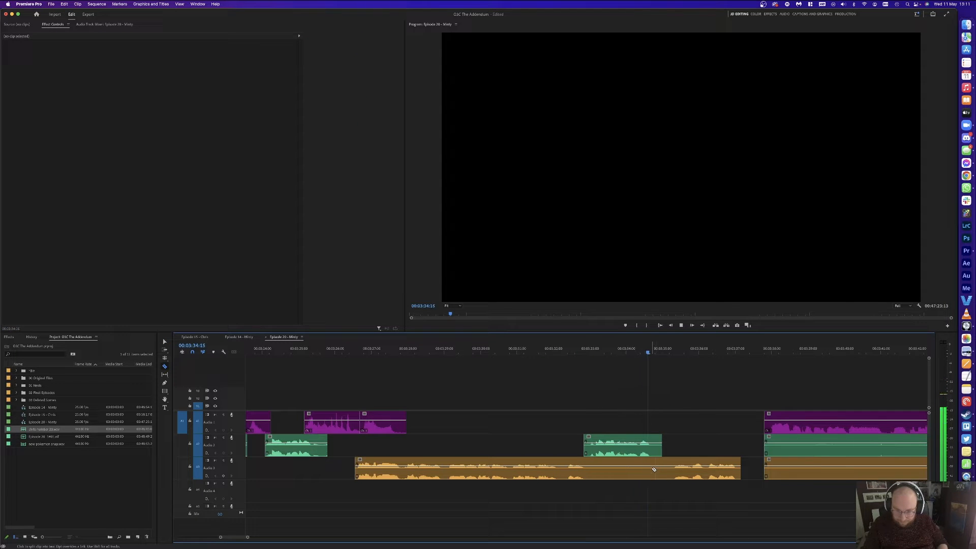
{"action": "key", "text": "space"}
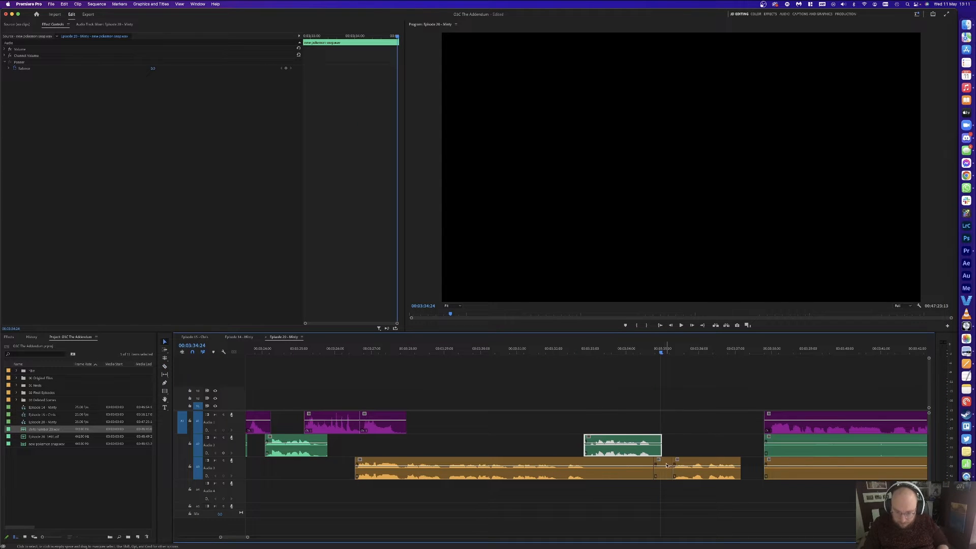
{"action": "left_click", "coordinate": [666, 465]}
{"action": "key", "text": "Delete"}
{"action": "left_click", "coordinate": [729, 463]}
{"action": "key", "text": "Delete"}
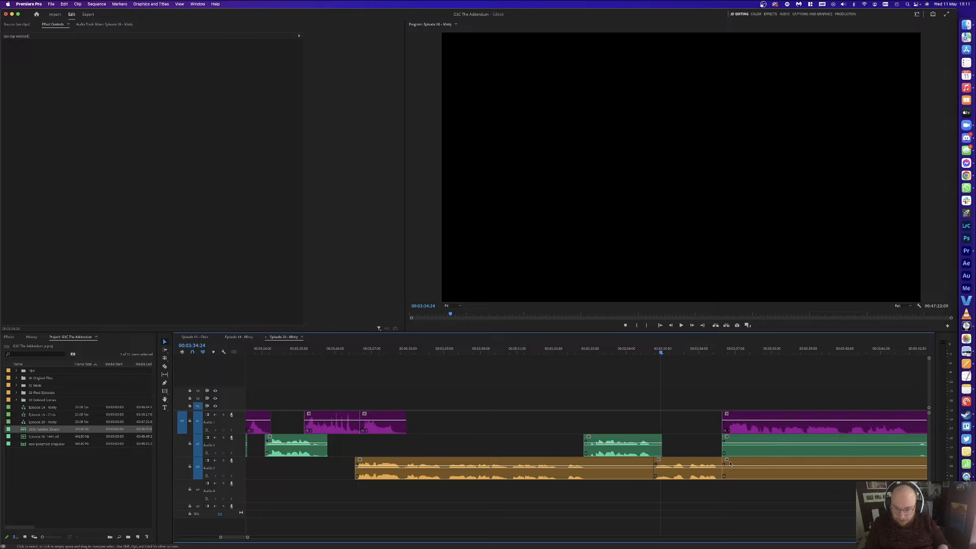
{"action": "key", "text": "space"}
Step: Cut all tracks at 3:40:00 and 3:38:22 and delete the unwanted pieces between them
{"action": "key", "text": "minus"}
{"action": "key", "text": "equal"}
{"action": "key", "text": "minus"}
{"action": "key", "text": "equal"}
{"action": "key", "text": "minus"}
{"action": "key", "text": "equal"}
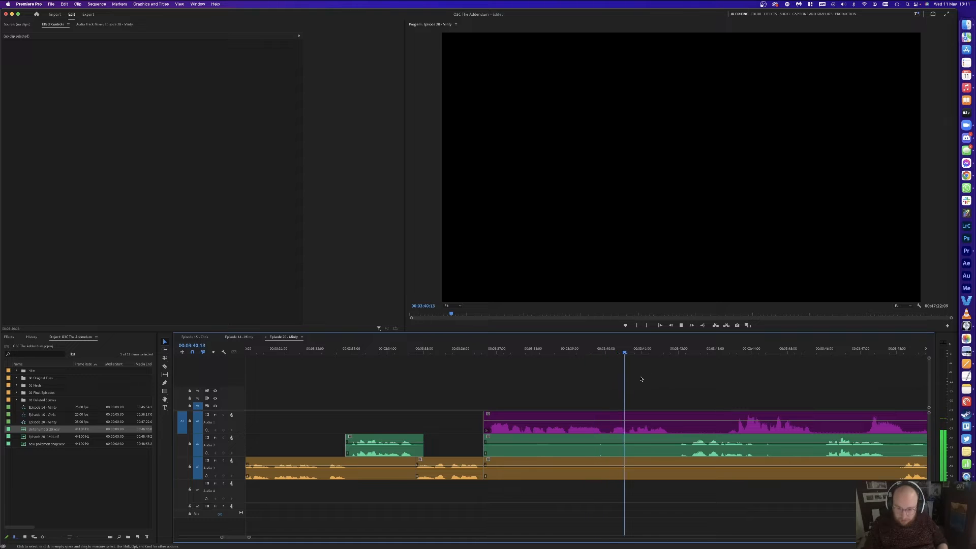
{"action": "left_click", "coordinate": [607, 348]}
{"action": "key", "text": "super+k"}
{"action": "left_click", "coordinate": [566, 348]}
{"action": "key", "text": "super+k"}
{"action": "left_click_drag", "start_coordinate": [577, 367], "coordinate": [557, 467]}
{"action": "key", "text": "Delete"}
Step: Delete the leftover A2 and A3 pieces and the gap so later clips start at 3:38:22
{"action": "key", "text": "Delete"}
{"action": "left_click", "coordinate": [629, 350]}
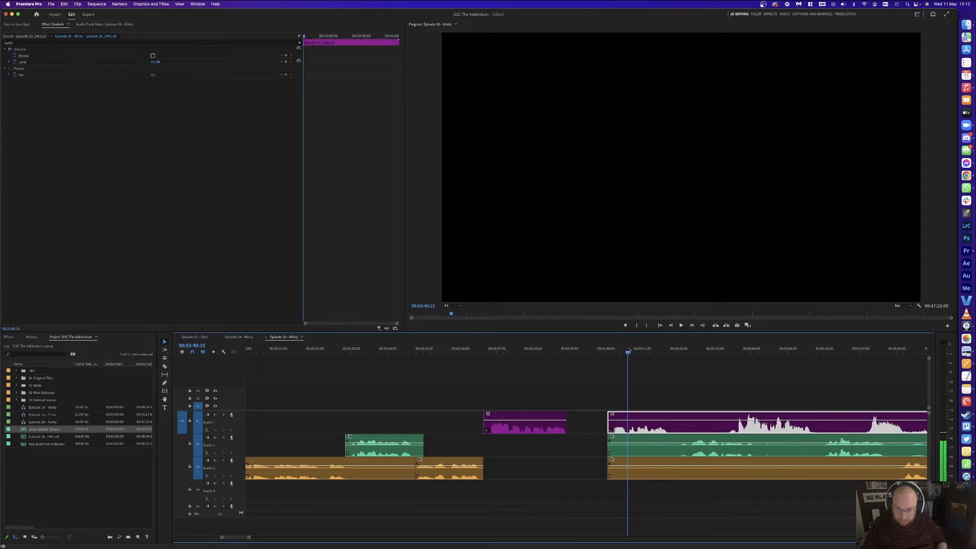
{"action": "left_click", "coordinate": [603, 422]}
{"action": "key", "text": "Delete"}
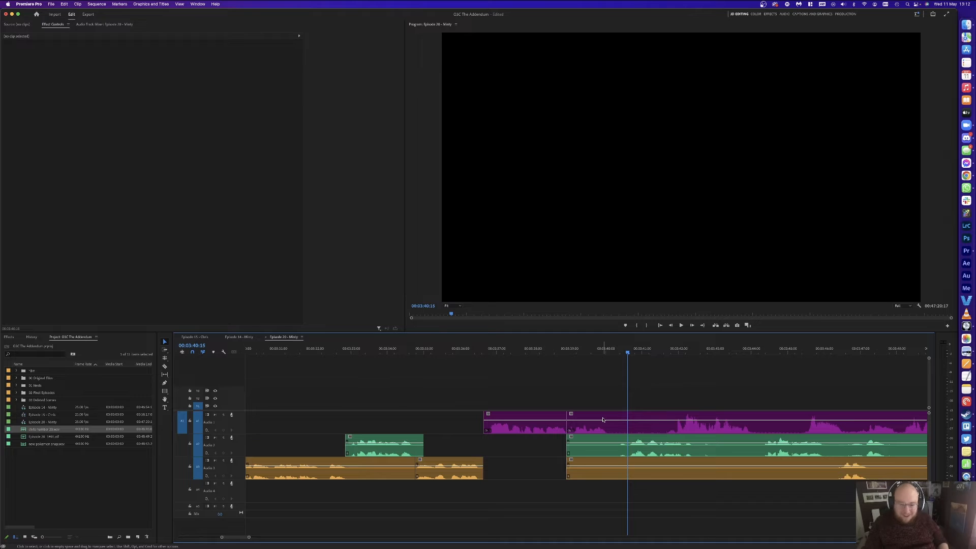
{"action": "key", "text": "super+s"}
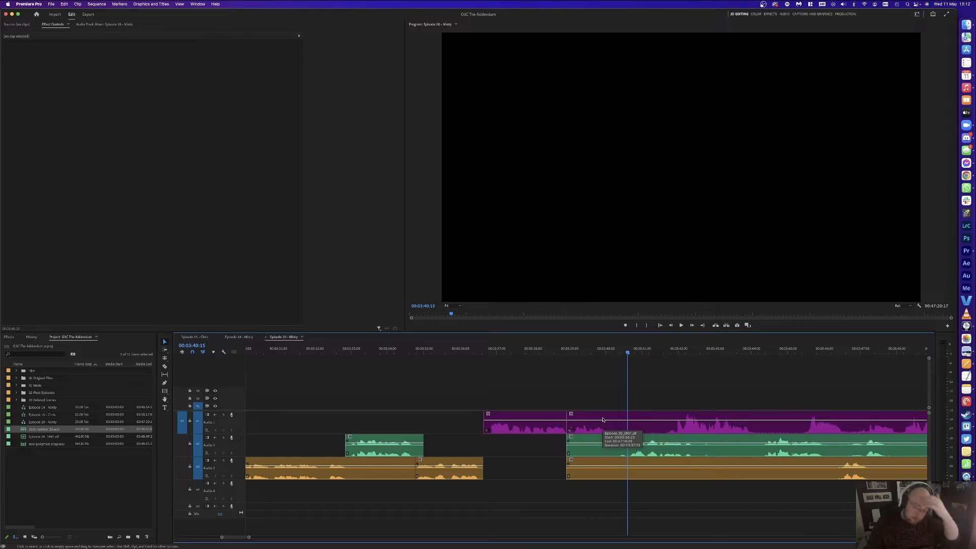
Step: Nudge every clip from the first purple clip on two frames left, then save the project
{"action": "key", "text": "a"}
{"action": "left_click", "coordinate": [560, 430]}
{"action": "key", "text": "v"}
{"action": "key", "text": "super+Left"}
{"action": "key", "text": "super+Left"}
{"action": "key", "text": "super+Left"}
{"action": "key", "text": "super+Left"}
{"action": "left_click", "coordinate": [521, 381]}
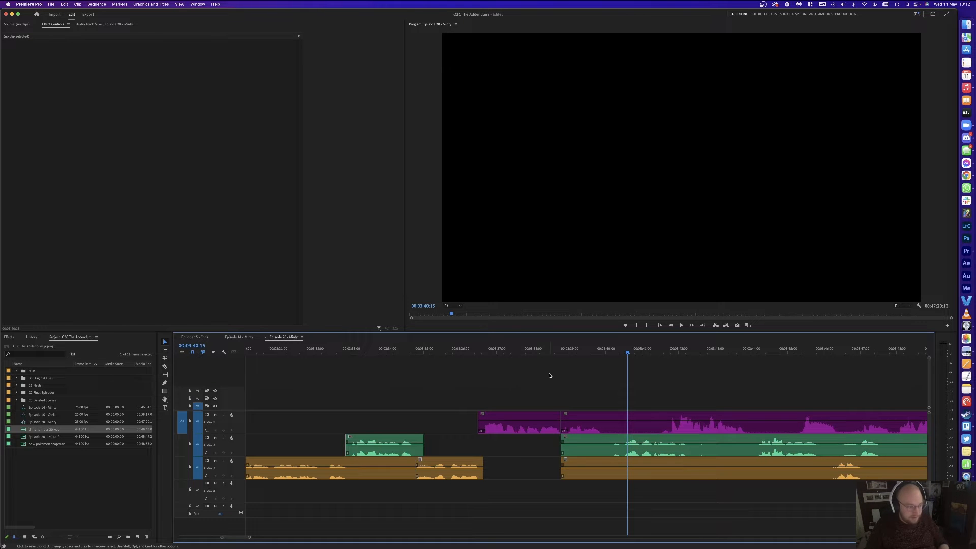
{"action": "key", "text": "super+s"}
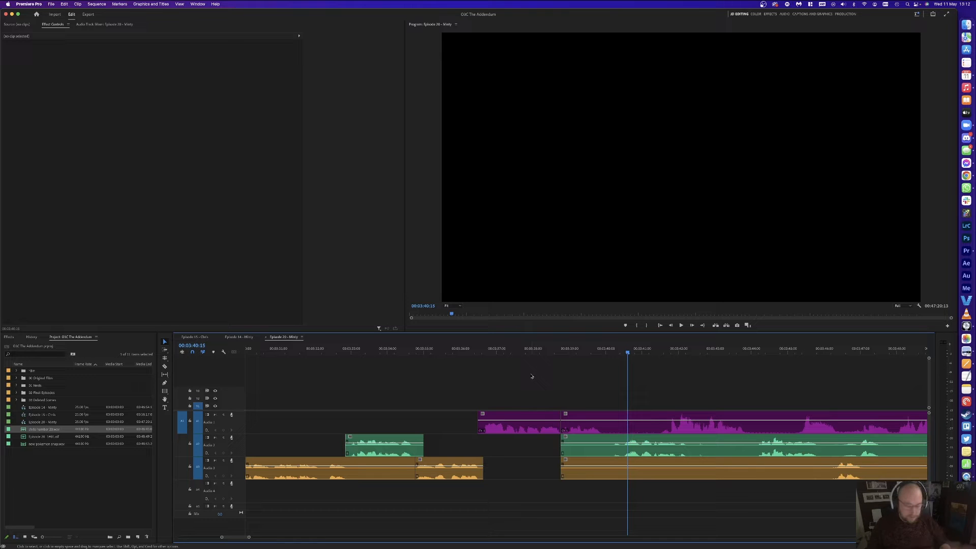
Step: Cut all tracks at 3:39:22 and delete the three pieces right after it
{"action": "left_click", "coordinate": [542, 346]}
{"action": "key", "text": "space"}
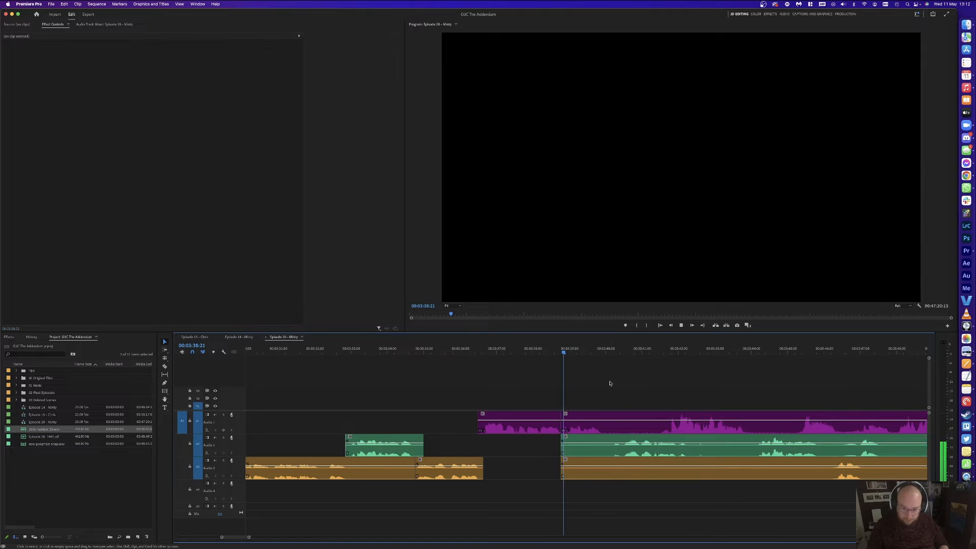
{"action": "key", "text": "space"}
{"action": "key", "text": "super+k"}
{"action": "left_click", "coordinate": [626, 449]}
{"action": "left_click_drag", "start_coordinate": [625, 391], "coordinate": [613, 475]}
{"action": "key", "text": "Delete"}
Step: Delete the leftover Audio 3 and Audio 2 pieces and pull later clips left to 3:39:22
{"action": "left_click", "coordinate": [579, 468]}
{"action": "key", "text": "Delete"}
{"action": "left_click", "coordinate": [584, 446]}
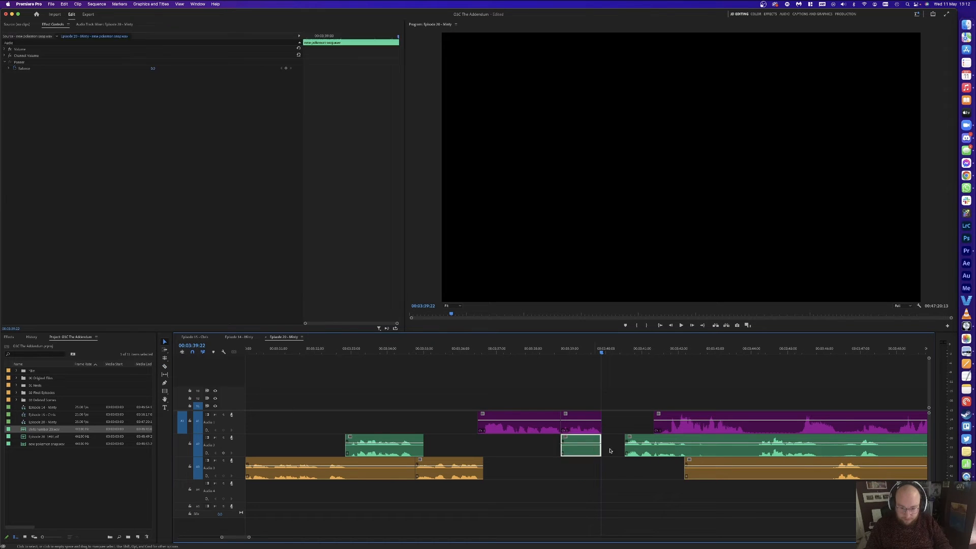
{"action": "key", "text": "Delete"}
{"action": "left_click_drag", "start_coordinate": [616, 395], "coordinate": [659, 447]}
{"action": "left_click", "coordinate": [628, 393]}
Step: Cut and delete an unwanted piece from the green Audio 2 clip
{"action": "key", "text": "space"}
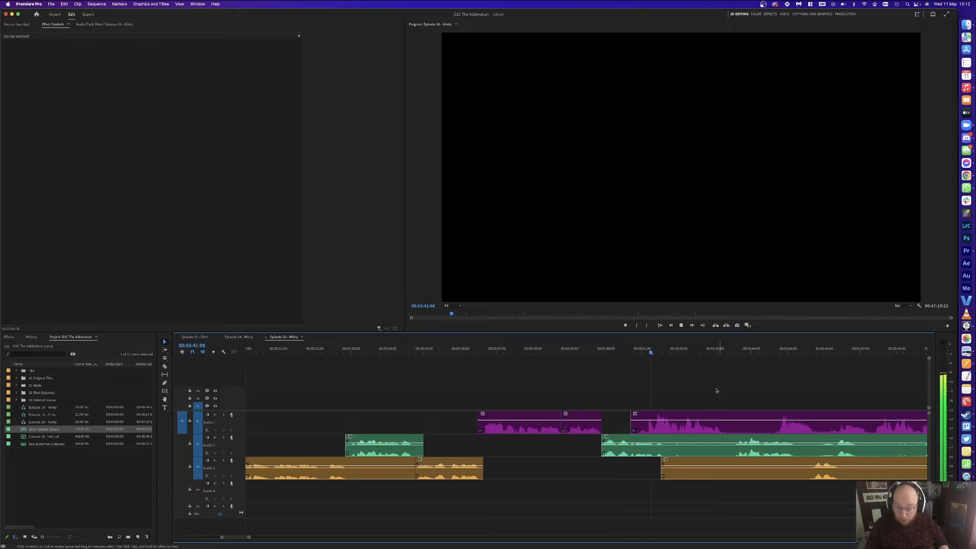
{"action": "key", "text": "c"}
{"action": "left_click", "coordinate": [664, 446]}
{"action": "key", "text": "v"}
{"action": "left_click", "coordinate": [697, 446]}
{"action": "key", "text": "Delete"}
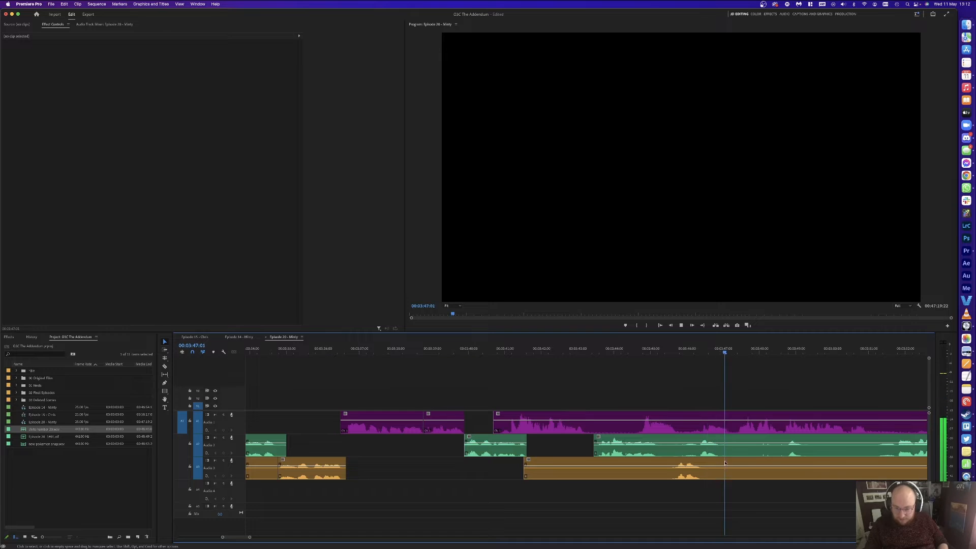
Step: Cut the pause out of the purple Audio 1 clip and delete it
{"action": "left_click", "coordinate": [663, 427]}
{"action": "key", "text": "space"}
{"action": "key", "text": "space"}
{"action": "key", "text": "c"}
{"action": "left_click", "coordinate": [666, 427]}
{"action": "left_click", "coordinate": [573, 424]}
{"action": "key", "text": "v"}
{"action": "left_click", "coordinate": [582, 427]}
{"action": "key", "text": "Delete"}
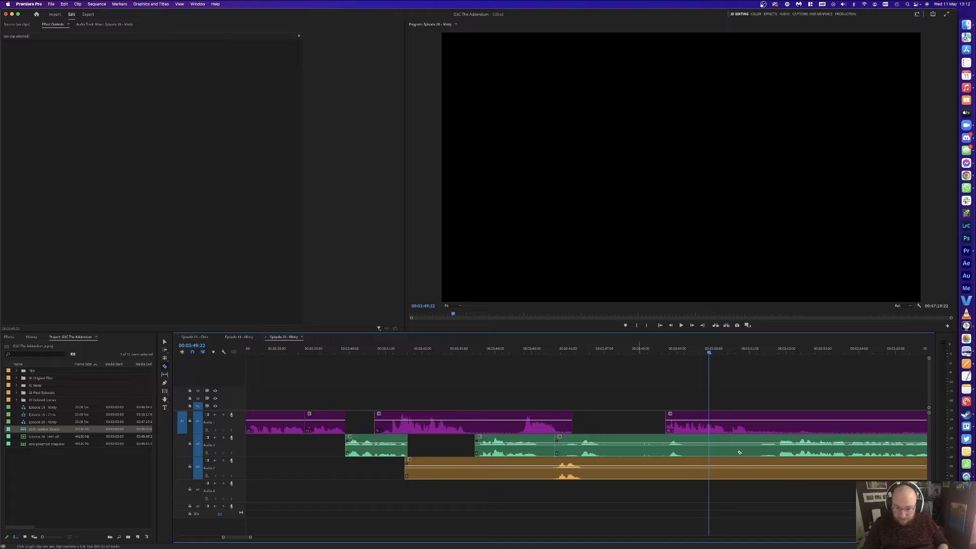
Step: Remove the matching middle pieces from Audio 2 and Audio 3 and pull later clips left to close the gap
{"action": "left_click", "coordinate": [757, 451]}
{"action": "key", "text": "v"}
{"action": "left_click", "coordinate": [741, 449]}
{"action": "key", "text": "Delete"}
{"action": "key", "text": "c"}
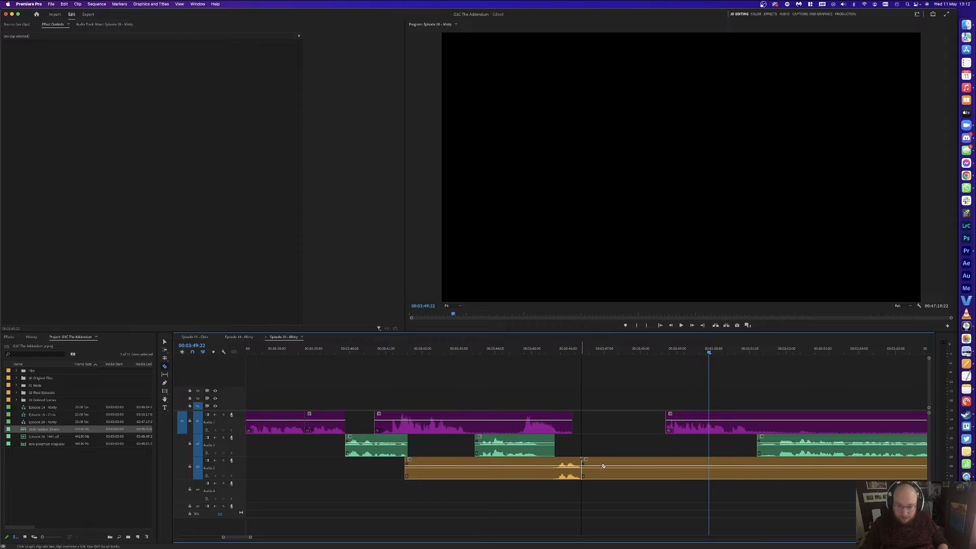
{"action": "key", "text": "v"}
{"action": "left_click", "coordinate": [728, 472]}
{"action": "key", "text": "Delete"}
{"action": "key", "text": "a"}
{"action": "left_click_drag", "start_coordinate": [709, 432], "coordinate": [624, 431]}
{"action": "key", "text": "v"}
{"action": "left_click", "coordinate": [546, 375]}
Step: Delete the long orange Audio 3 clip, slide the green Audio 2 clip left, and replay from 3:42:17
{"action": "key", "text": "v"}
{"action": "left_click", "coordinate": [530, 466]}
{"action": "key", "text": "Delete"}
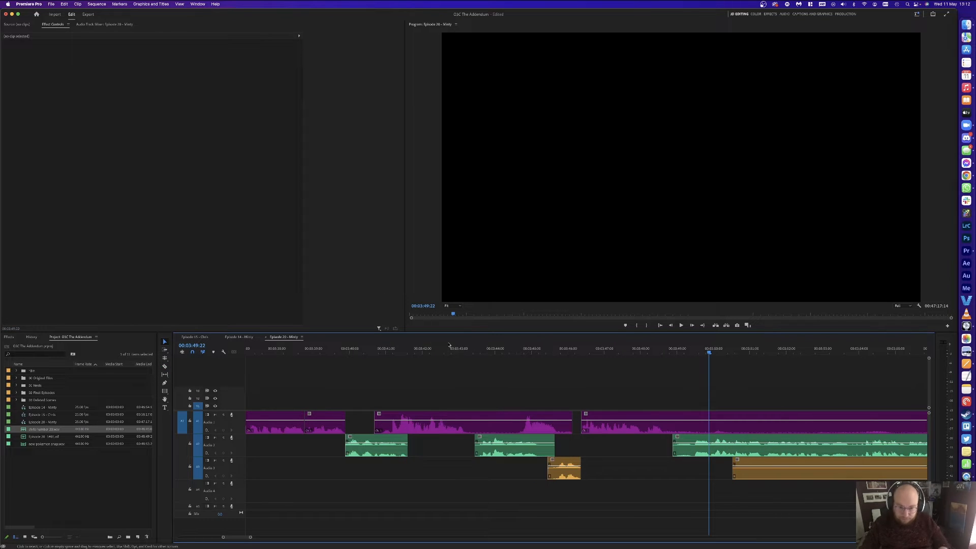
{"action": "left_click_drag", "start_coordinate": [501, 442], "coordinate": [488, 413]}
{"action": "left_click", "coordinate": [464, 379]}
{"action": "left_click", "coordinate": [447, 353]}
{"action": "key", "text": "space"}
{"action": "left_click", "coordinate": [545, 390]}
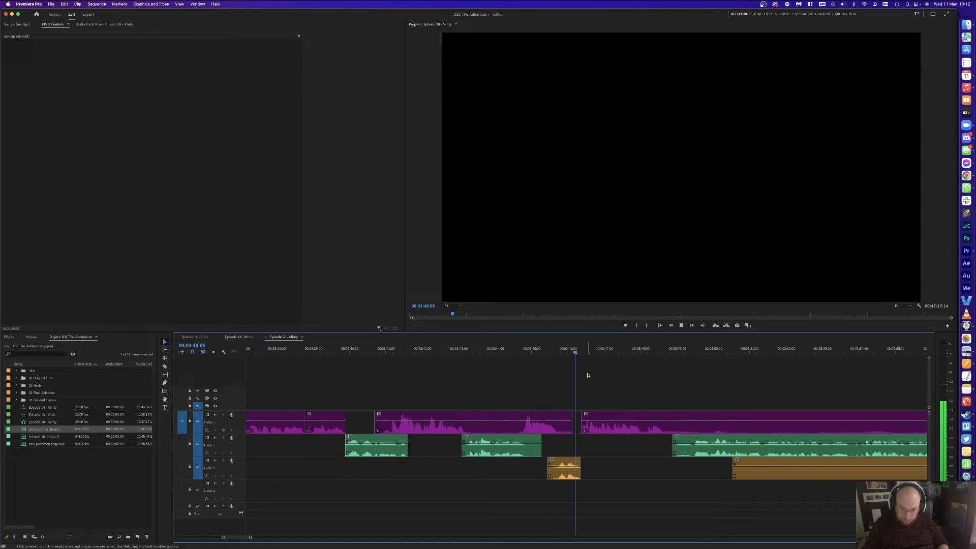
{"action": "scroll", "coordinate": [669, 396], "scroll_direction": "right", "scroll_amount": 4}
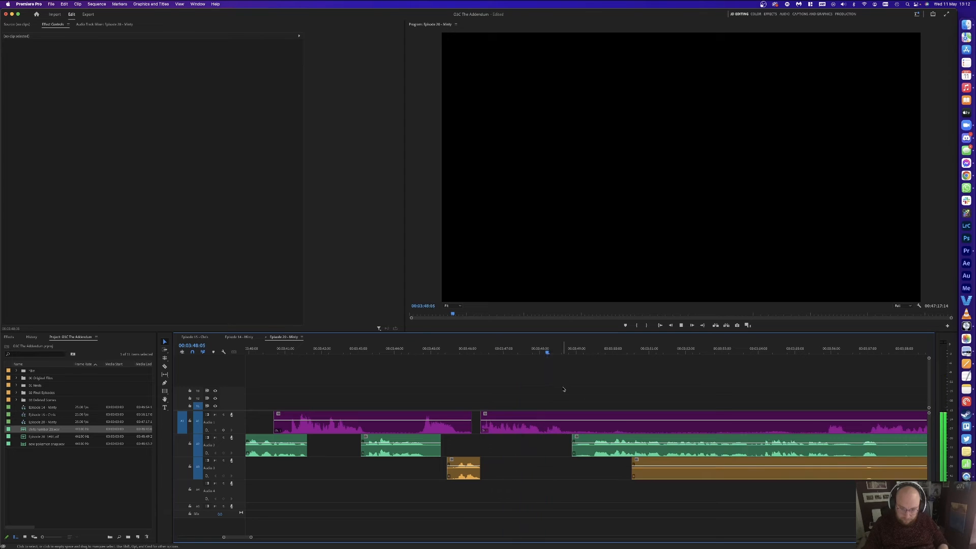
Step: Split the purple A1 clip at the pause near 3:48:18 and continue reviewing
{"action": "key", "text": "space"}
{"action": "key", "text": "super+k"}
{"action": "key", "text": "space"}
{"action": "scroll", "coordinate": [608, 364], "scroll_direction": "right", "scroll_amount": 3}
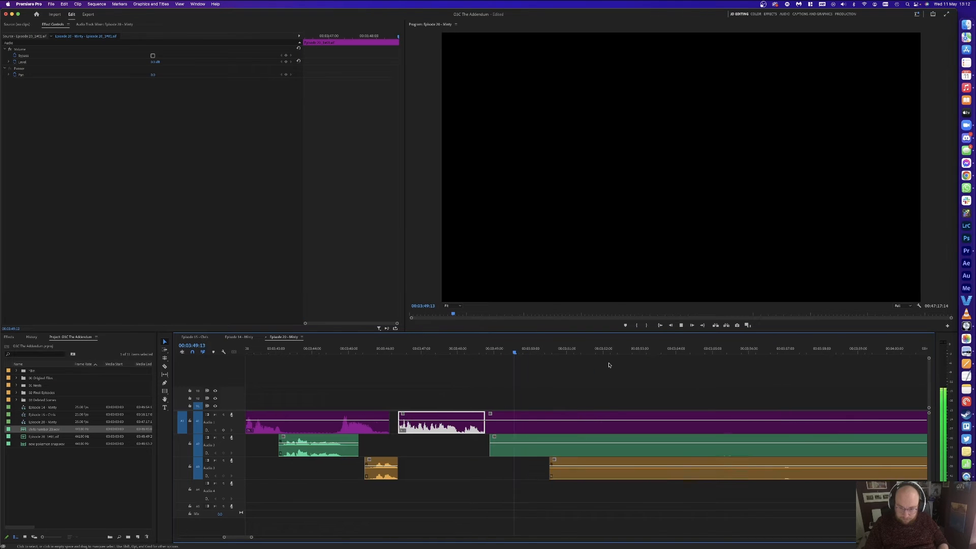
{"action": "scroll", "coordinate": [604, 366], "scroll_direction": "down", "scroll_amount": 3}
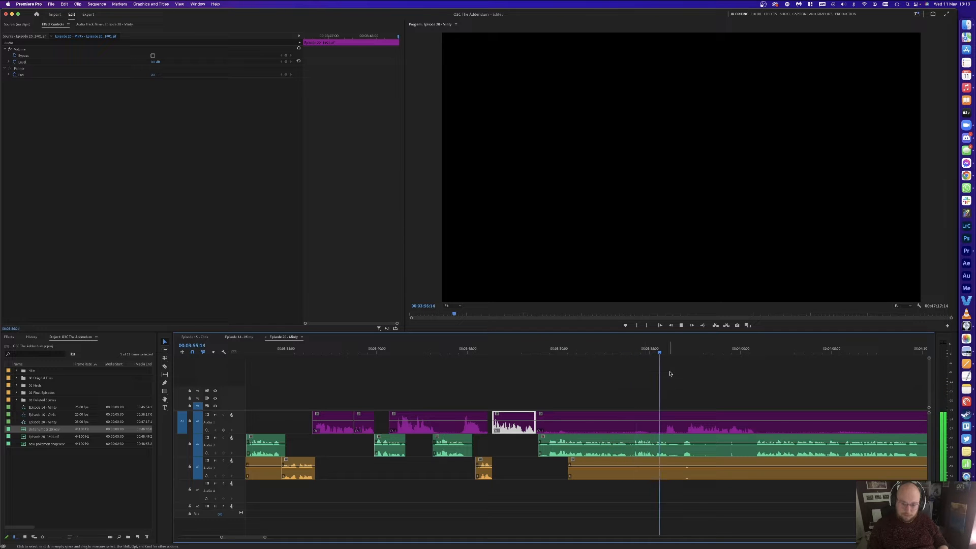
Step: Cut all tracks at 00:03:56:18 and delete the unwanted orange Audio 3 and purple A1 clips
{"action": "key", "text": "super+k"}
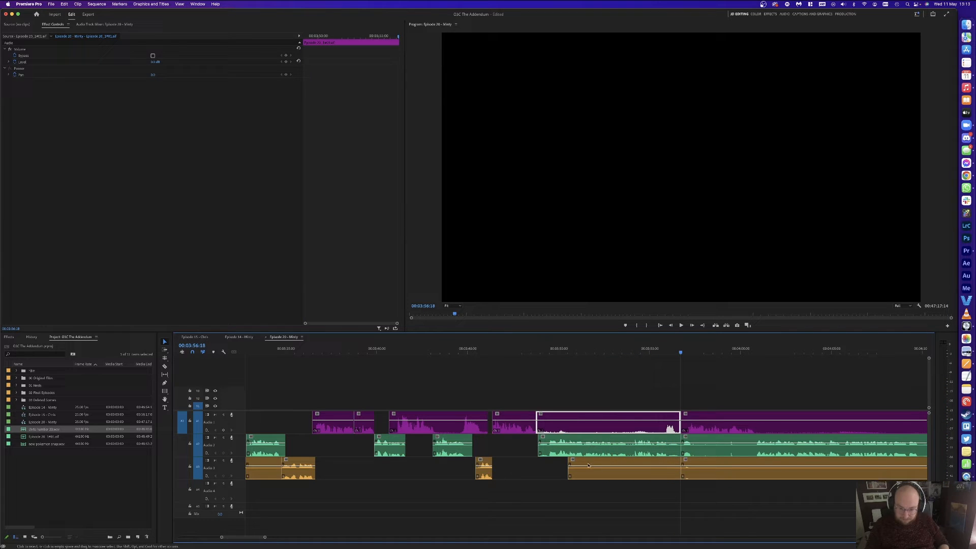
{"action": "left_click", "coordinate": [656, 464]}
{"action": "key", "text": "Delete"}
{"action": "left_click", "coordinate": [656, 426]}
{"action": "key", "text": "Delete"}
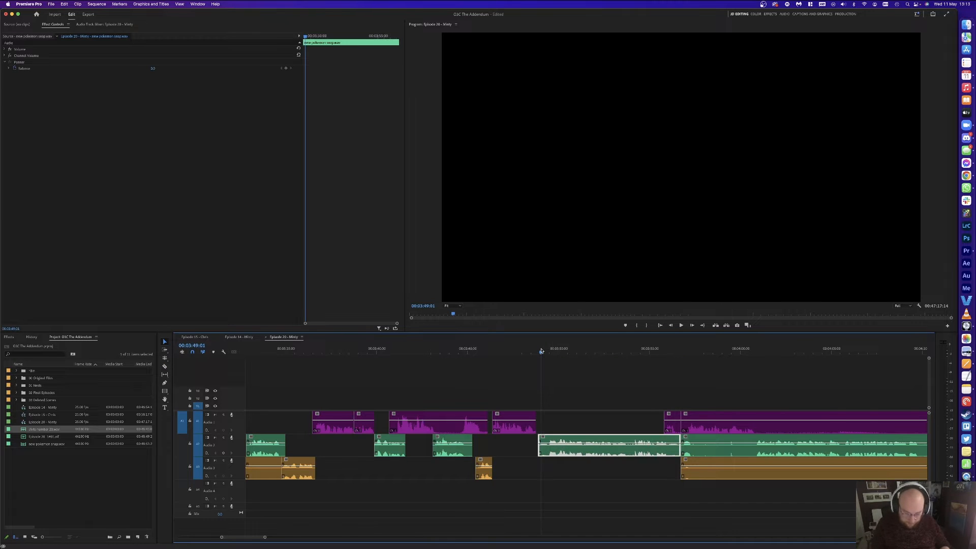
{"action": "key", "text": "equal"}
{"action": "key", "text": "space"}
Step: Split A2 at 03:49:12, remove the left piece, and slide later clips earlier to 03:48:19
{"action": "left_click", "coordinate": [649, 377]}
{"action": "left_click", "coordinate": [603, 352]}
{"action": "key", "text": "super+k"}
{"action": "key", "text": "Delete"}
{"action": "key", "text": "a"}
{"action": "left_click", "coordinate": [630, 441]}
{"action": "key", "text": "v"}
{"action": "left_click_drag", "start_coordinate": [630, 441], "coordinate": [604, 440]}
{"action": "key", "text": "super+Left"}
{"action": "key", "text": "super+Left"}
{"action": "key", "text": "super+Left"}
{"action": "key", "text": "Up"}
{"action": "key", "text": "space"}
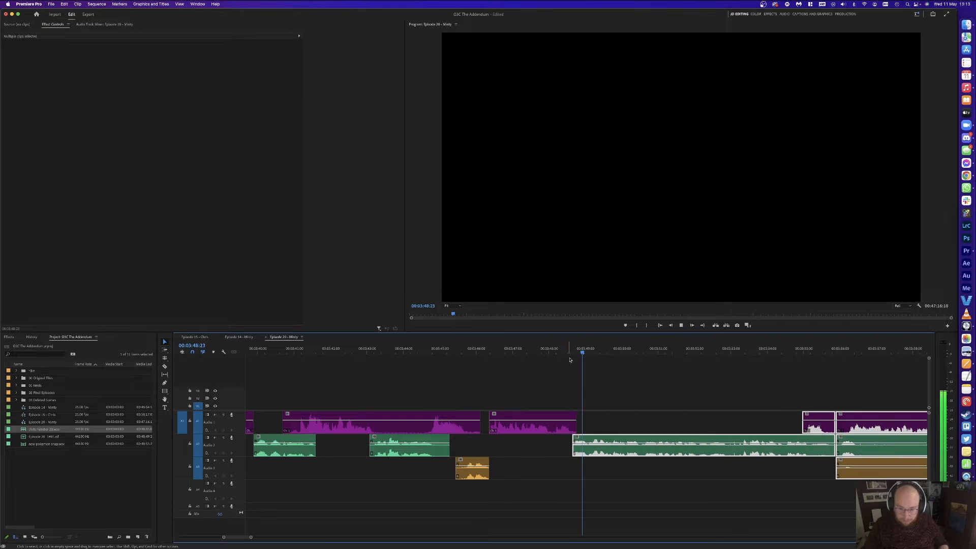
Step: Remove the A2 pause between 03:50:14 and 03:50:24 and close the gap
{"action": "left_click", "coordinate": [673, 374]}
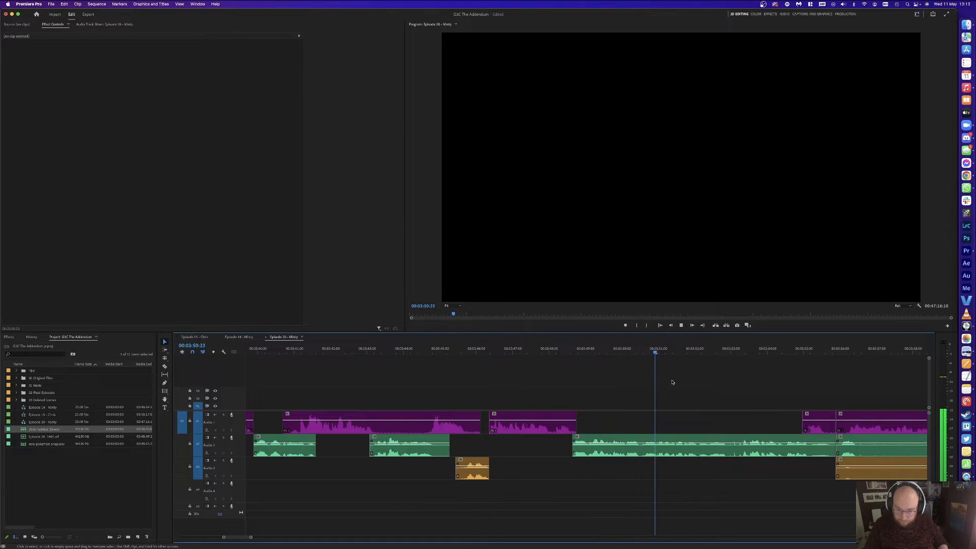
{"action": "key", "text": "space"}
{"action": "left_click", "coordinate": [657, 350]}
{"action": "key", "text": "super+k"}
{"action": "left_click_drag", "start_coordinate": [645, 350], "coordinate": [641, 351]}
{"action": "key", "text": "super+k"}
{"action": "left_click", "coordinate": [648, 447]}
{"action": "key", "text": "Delete"}
{"action": "left_click", "coordinate": [648, 446]}
{"action": "key", "text": "Delete"}
{"action": "key", "text": "space"}
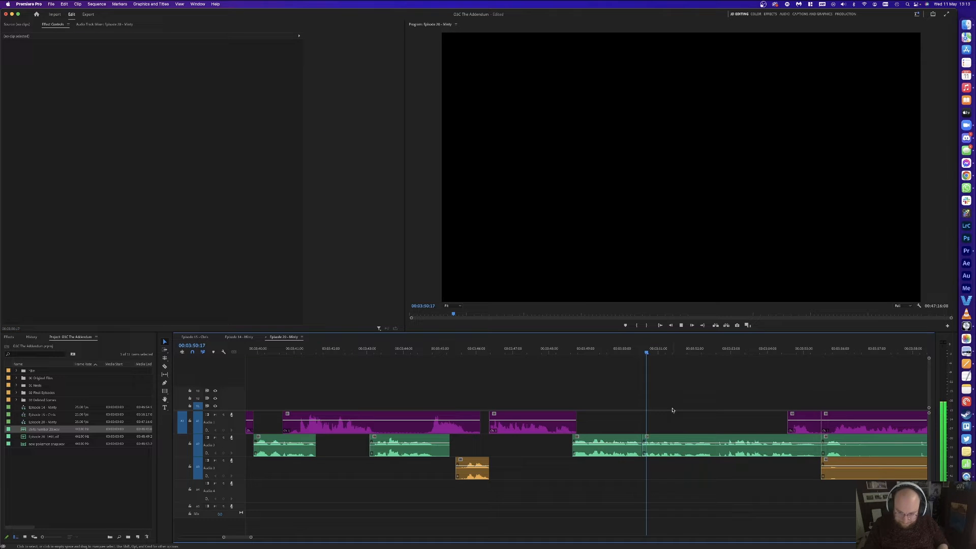
Step: Cut out the A2 pause from 03:52:00 to 03:52:23 and close the gap
{"action": "key", "text": "space"}
{"action": "left_click", "coordinate": [694, 349]}
{"action": "key", "text": "super+k"}
{"action": "left_click_drag", "start_coordinate": [696, 347], "coordinate": [727, 350]}
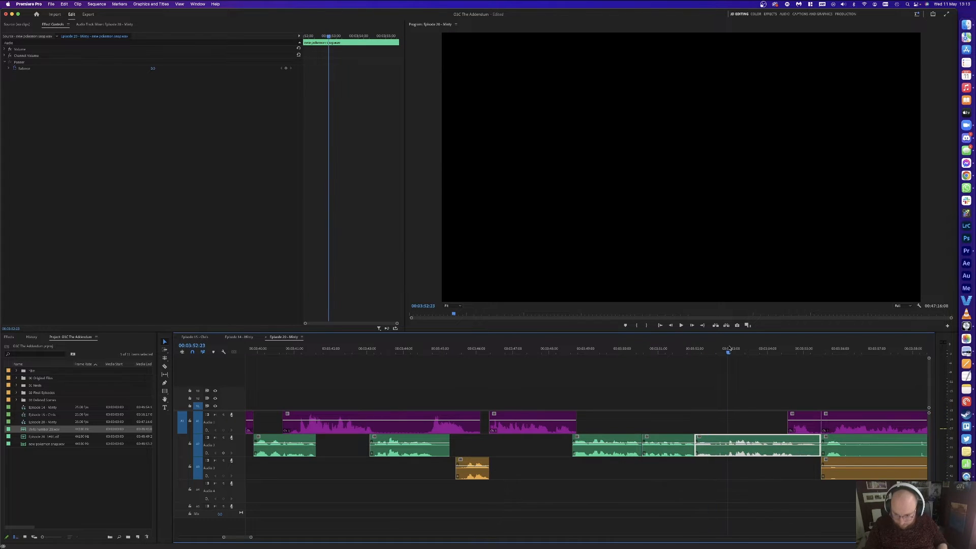
{"action": "key", "text": "super+k"}
{"action": "left_click", "coordinate": [708, 448]}
{"action": "key", "text": "Delete"}
{"action": "left_click", "coordinate": [708, 448]}
{"action": "key", "text": "Delete"}
{"action": "left_click", "coordinate": [693, 350]}
{"action": "key", "text": "space"}
{"action": "key", "text": "space"}
Step: Split A2 at 03:52:04, delete the short leftover piece and close its gap
{"action": "left_click", "coordinate": [701, 349]}
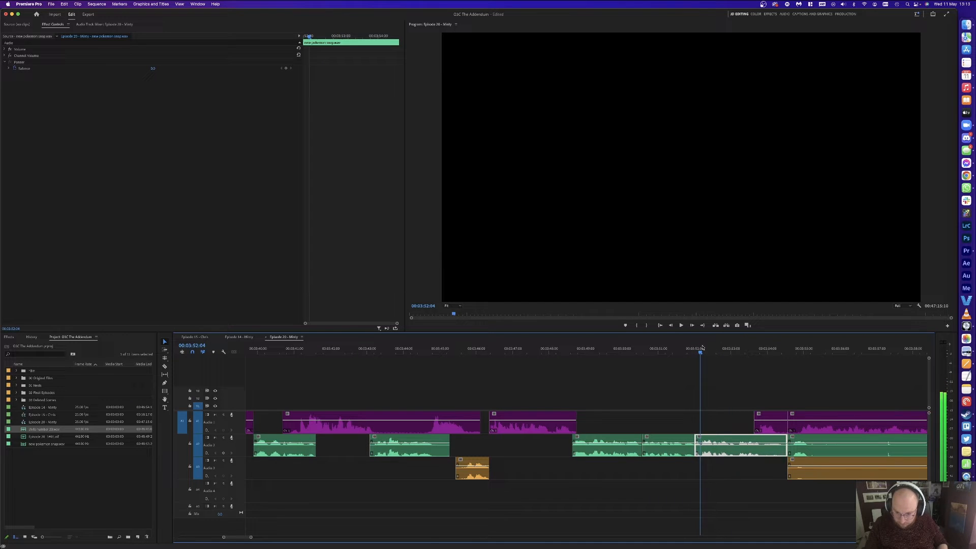
{"action": "key", "text": "super+k"}
{"action": "key", "text": "Delete"}
{"action": "left_click", "coordinate": [698, 448]}
{"action": "key", "text": "Delete"}
{"action": "left_click", "coordinate": [678, 351]}
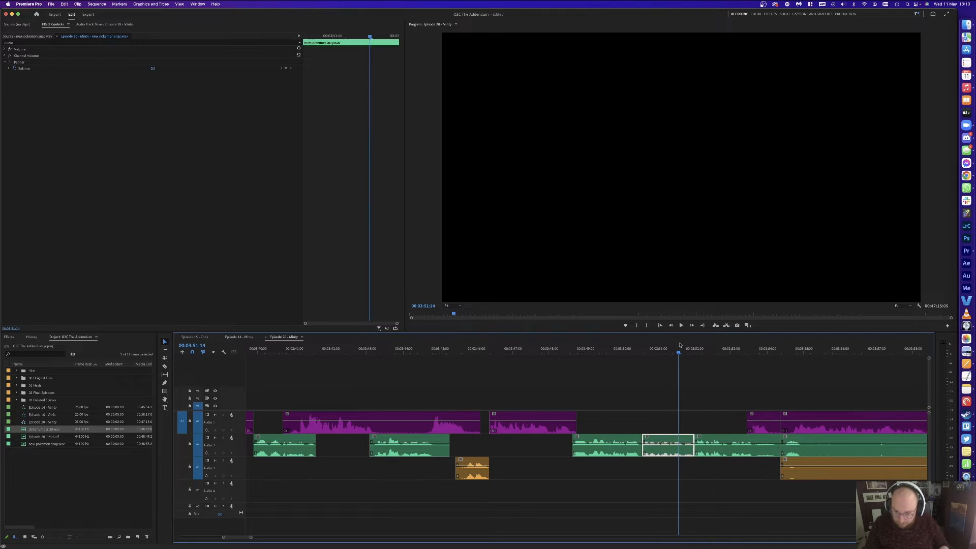
{"action": "key", "text": "space"}
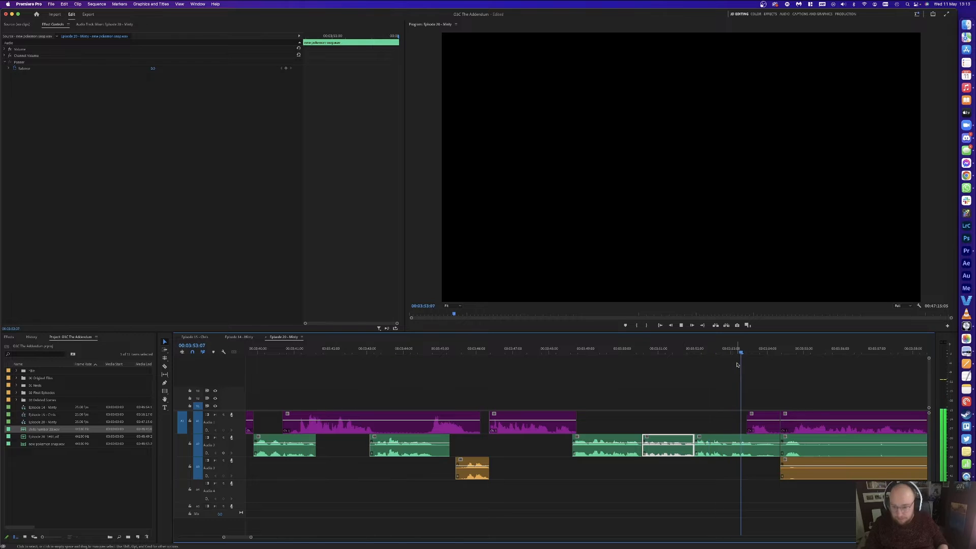
Step: Cut all tracks at 04:01:08, delete the unwanted stretch across tracks, and close the gap
{"action": "key", "text": "minus"}
{"action": "key", "text": "minus"}
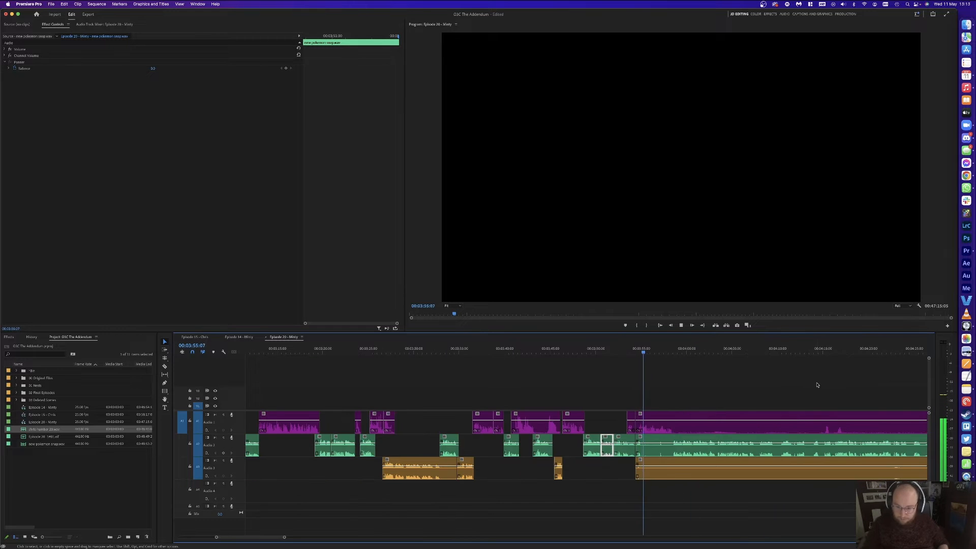
{"action": "left_click", "coordinate": [673, 349]}
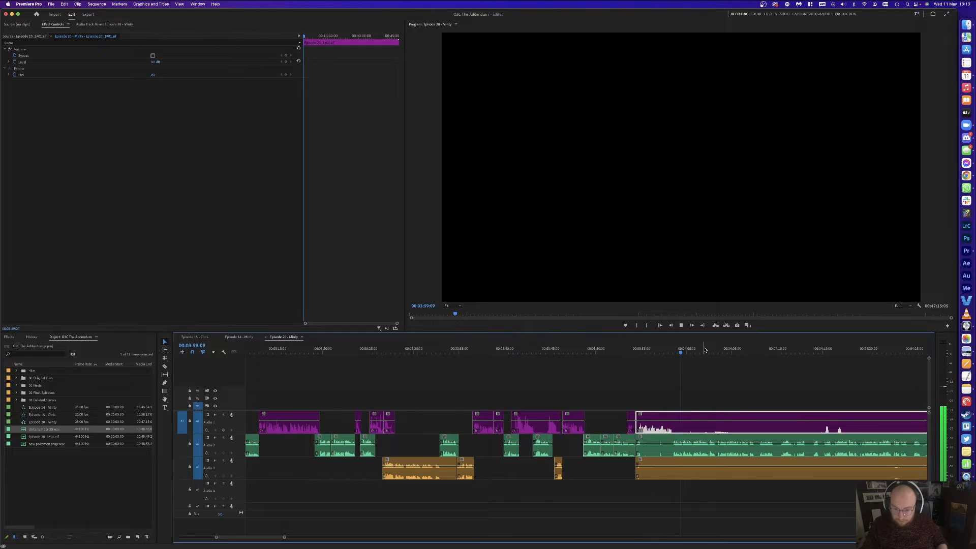
{"action": "key", "text": "space"}
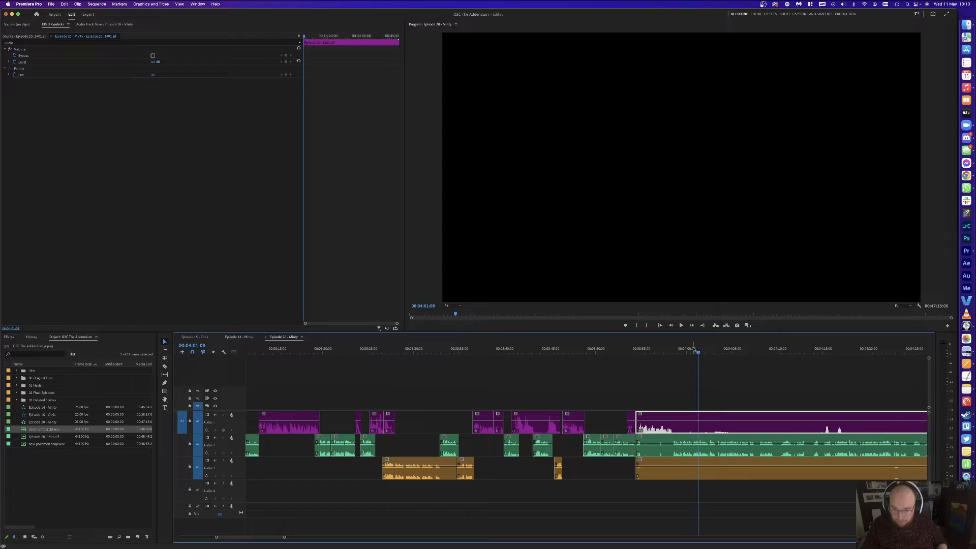
{"action": "key", "text": "super+k"}
{"action": "left_click_drag", "start_coordinate": [679, 362], "coordinate": [662, 492]}
{"action": "key", "text": "Delete"}
{"action": "left_click", "coordinate": [662, 449]}
{"action": "key", "text": "Delete"}
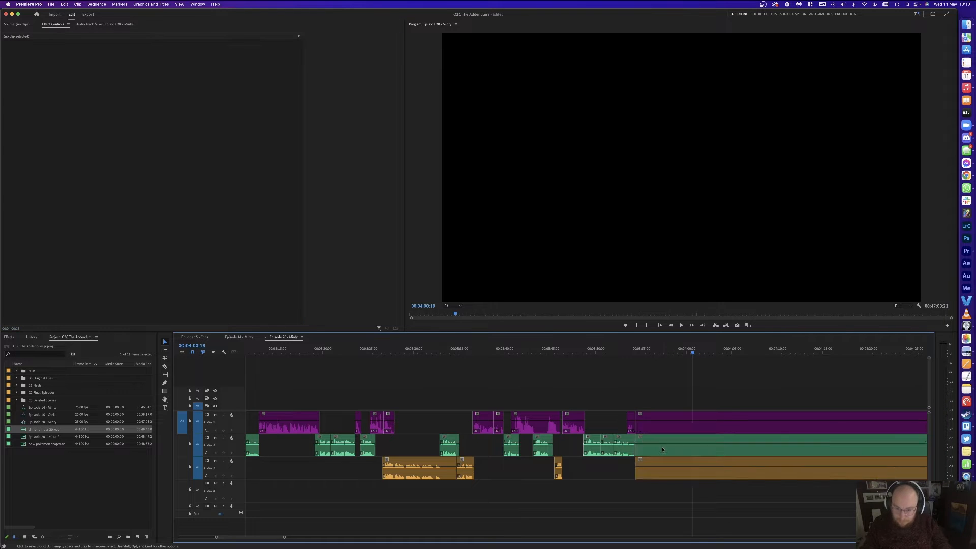
{"action": "key", "text": "Up"}
{"action": "key", "text": "space"}
{"action": "left_click", "coordinate": [721, 396]}
Step: Delete the orange Audio 3 clip and the following purple A1 clip
{"action": "key", "text": "c"}
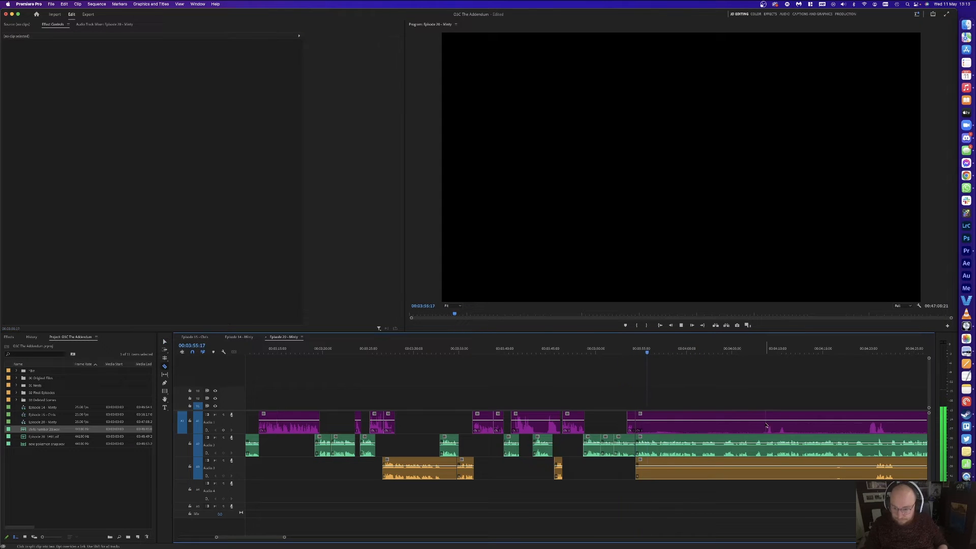
{"action": "key", "text": "v"}
{"action": "left_click", "coordinate": [739, 473]}
{"action": "key", "text": "Delete"}
{"action": "left_click", "coordinate": [760, 421]}
{"action": "key", "text": "Delete"}
Step: Zoom in on the timeline and split A2 at the 4:03:09 pause
{"action": "scroll", "coordinate": [771, 417], "scroll_direction": "up", "scroll_amount": 2}
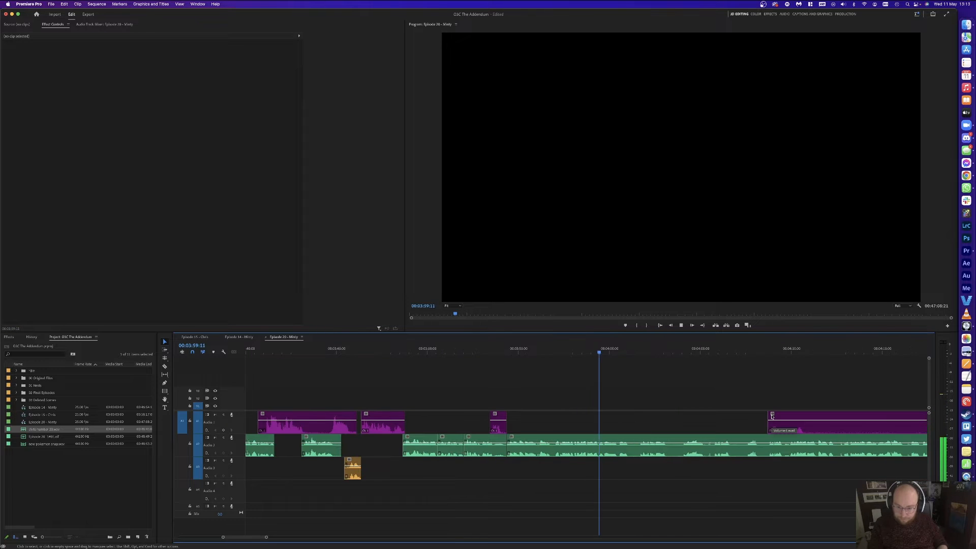
{"action": "scroll", "coordinate": [771, 416], "scroll_direction": "up", "scroll_amount": 2}
{"action": "key", "text": "-"}
{"action": "key", "text": "="}
{"action": "key", "text": "-"}
{"action": "key", "text": "="}
{"action": "key", "text": "space"}
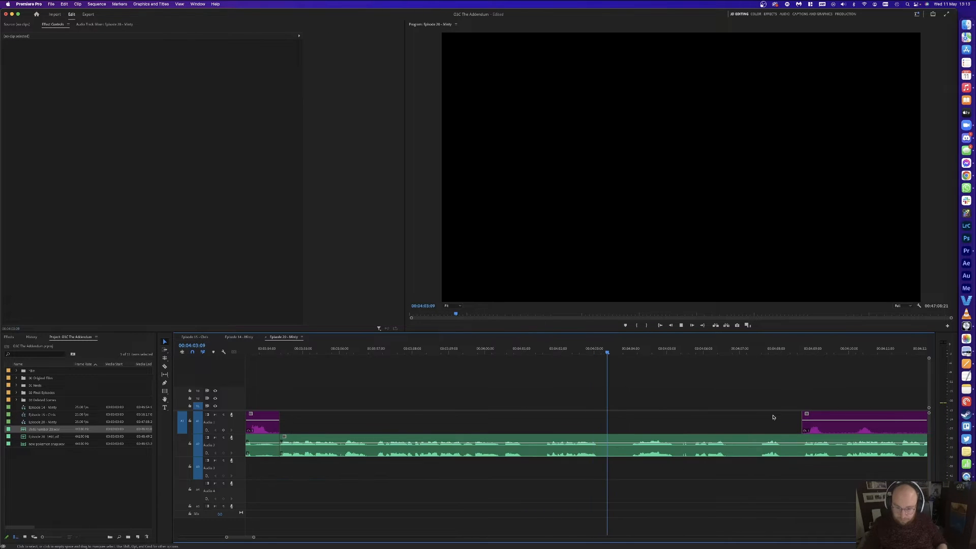
{"action": "key", "text": "super+k"}
Step: Split A2 at 4:04:01, delete the short piece between cuts, and close the gap
{"action": "left_click_drag", "start_coordinate": [625, 348], "coordinate": [632, 350]}
{"action": "key", "text": "super+k"}
{"action": "key", "text": "Delete"}
{"action": "left_click", "coordinate": [621, 447]}
{"action": "key", "text": "Delete"}
{"action": "key", "text": "Up"}
{"action": "key", "text": "space"}
Step: Remove the A2 stretch between 4:04:18 and 4:05:00 and close the gap
{"action": "left_click", "coordinate": [675, 381]}
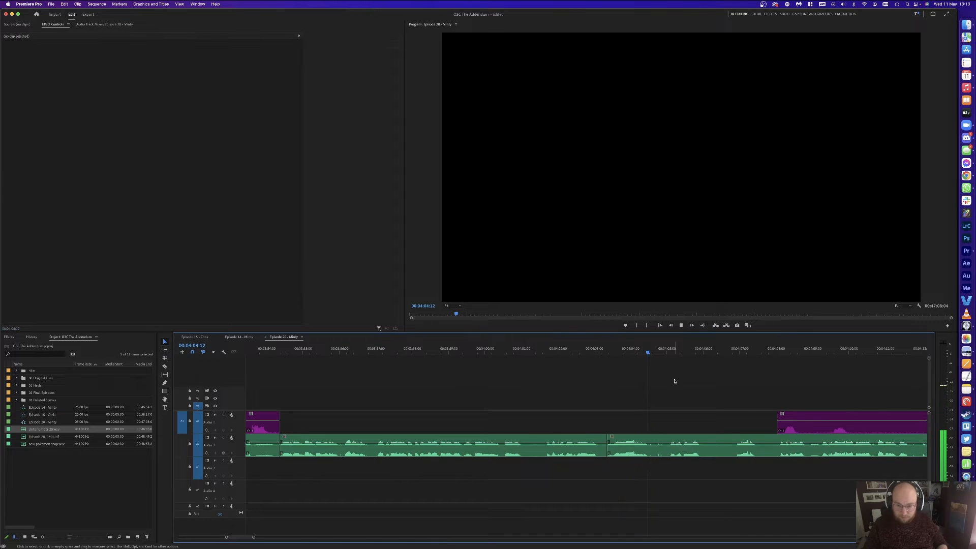
{"action": "left_click", "coordinate": [667, 350]}
{"action": "key", "text": "super+k"}
{"action": "left_click", "coordinate": [657, 349]}
{"action": "key", "text": "Delete"}
{"action": "key", "text": "space"}
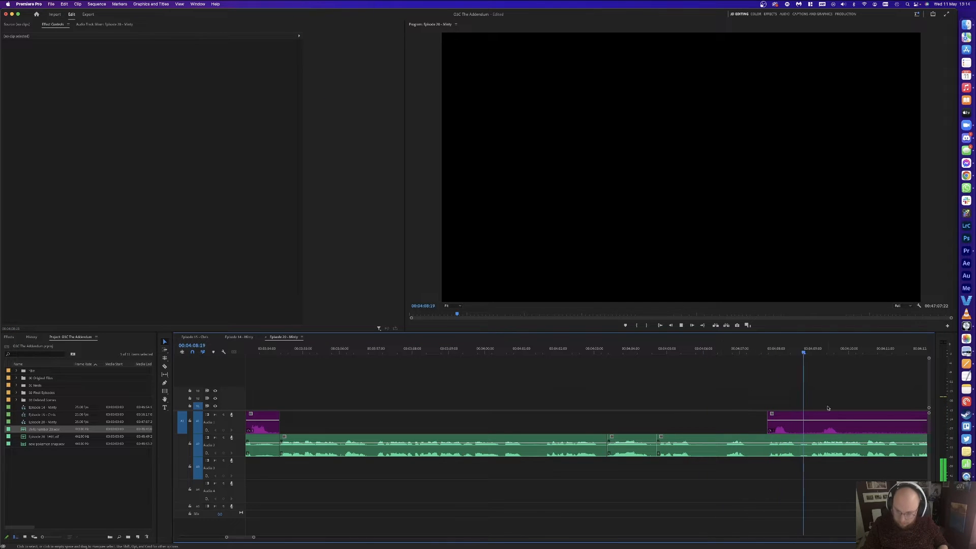
Step: Cut A2 at the pause near 4:09:03 and ripple-delete the two short silent pieces
{"action": "key", "text": "space"}
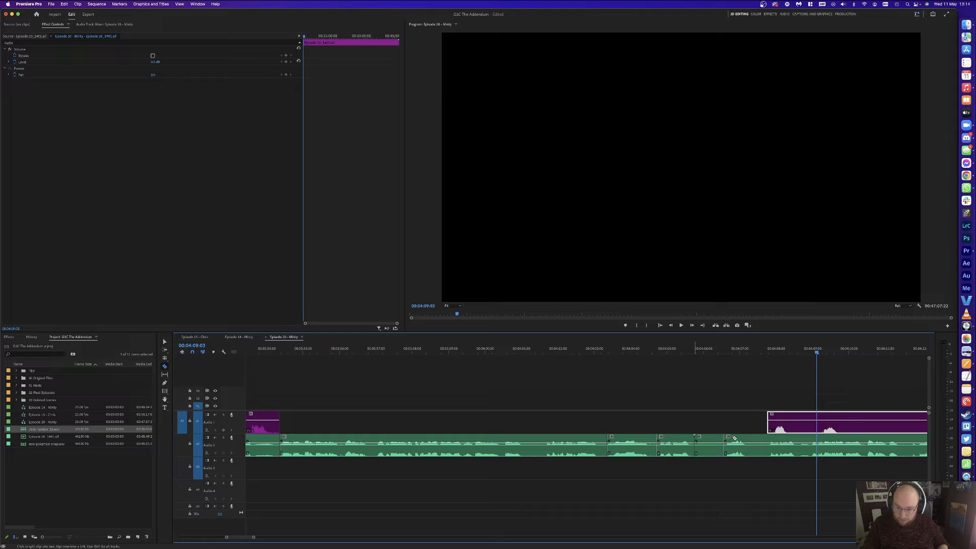
{"action": "left_click", "coordinate": [766, 438]}
{"action": "key", "text": "v"}
{"action": "left_click", "coordinate": [757, 439]}
{"action": "key", "text": "Delete"}
{"action": "left_click", "coordinate": [712, 440]}
{"action": "key", "text": "Delete"}
{"action": "left_click", "coordinate": [712, 440]}
{"action": "key", "text": "Delete"}
Step: Cut the purple A1 clip and slide its left piece earlier, then replay from 4:05
{"action": "left_click", "coordinate": [795, 428]}
{"action": "key", "text": "v"}
{"action": "left_click_drag", "start_coordinate": [781, 428], "coordinate": [772, 428]}
{"action": "left_click", "coordinate": [690, 369]}
{"action": "left_click", "coordinate": [672, 349]}
{"action": "key", "text": "space"}
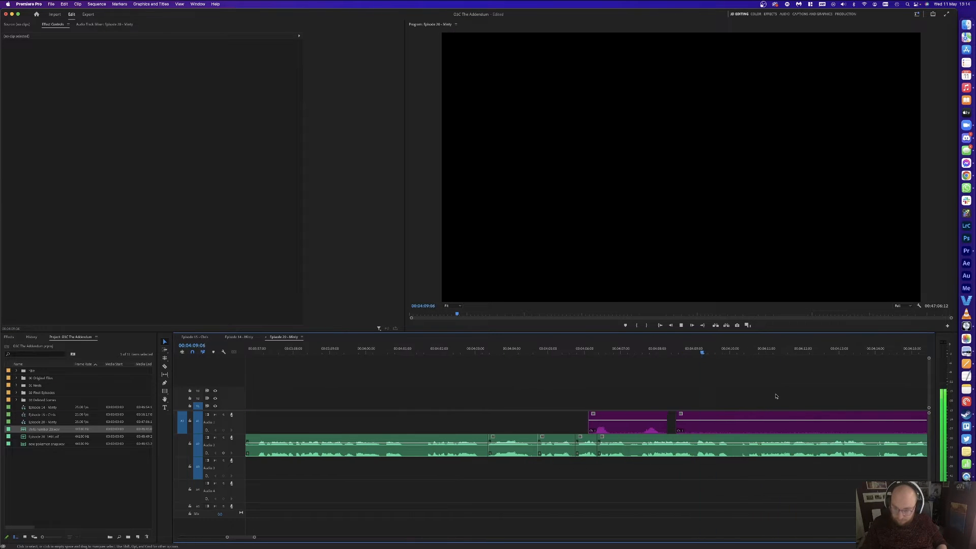
Step: Cut all tracks at 04:10:01 and 04:10:21, delete the middle pieces and leftover A1 clip, close the gap
{"action": "left_click", "coordinate": [760, 349]}
{"action": "key", "text": "super+k"}
{"action": "left_click", "coordinate": [707, 349]}
{"action": "key", "text": "space"}
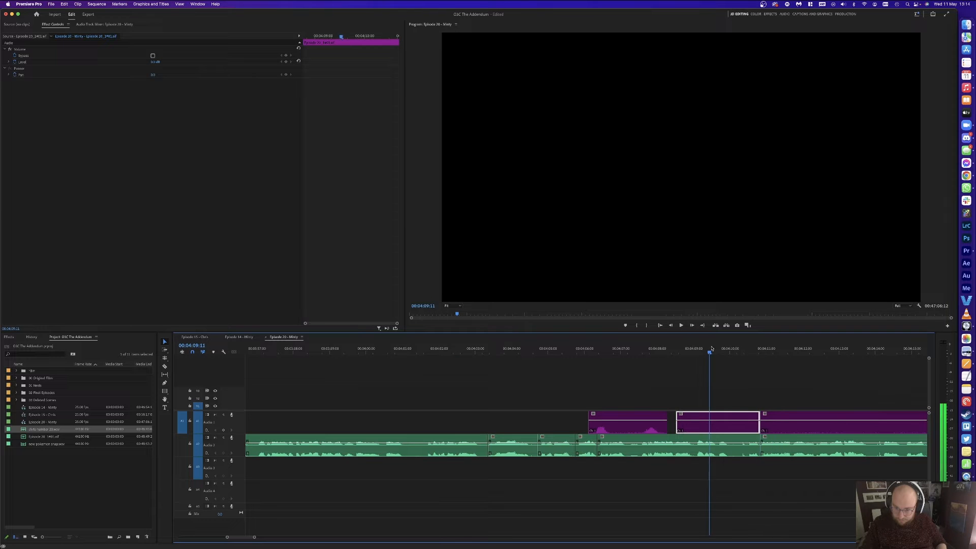
{"action": "key", "text": "space"}
{"action": "key", "text": "super+k"}
{"action": "left_click_drag", "start_coordinate": [744, 391], "coordinate": [742, 471]}
{"action": "key", "text": "Delete"}
{"action": "left_click", "coordinate": [717, 426]}
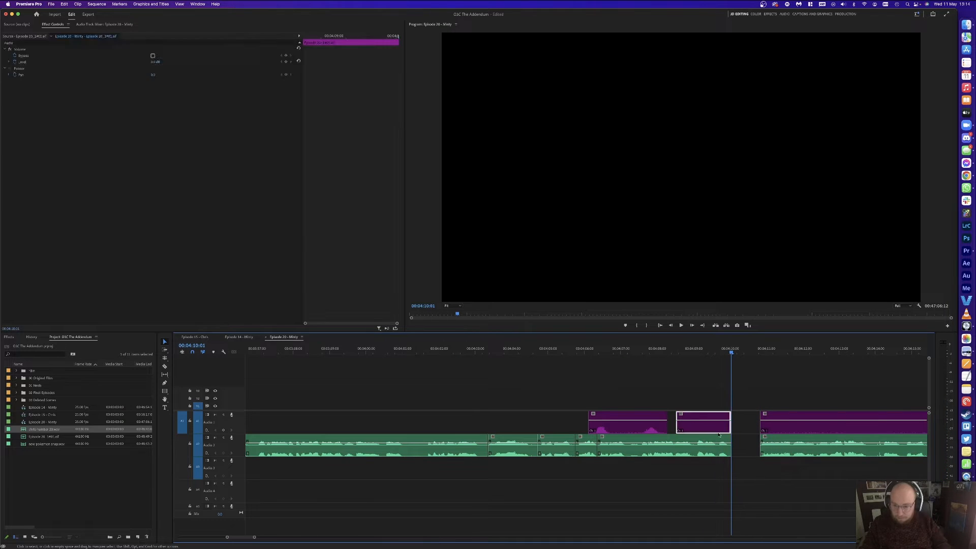
{"action": "key", "text": "Delete"}
{"action": "left_click", "coordinate": [750, 443]}
{"action": "key", "text": "Delete"}
{"action": "key", "text": "space"}
{"action": "key", "text": "minus"}
{"action": "key", "text": "minus"}
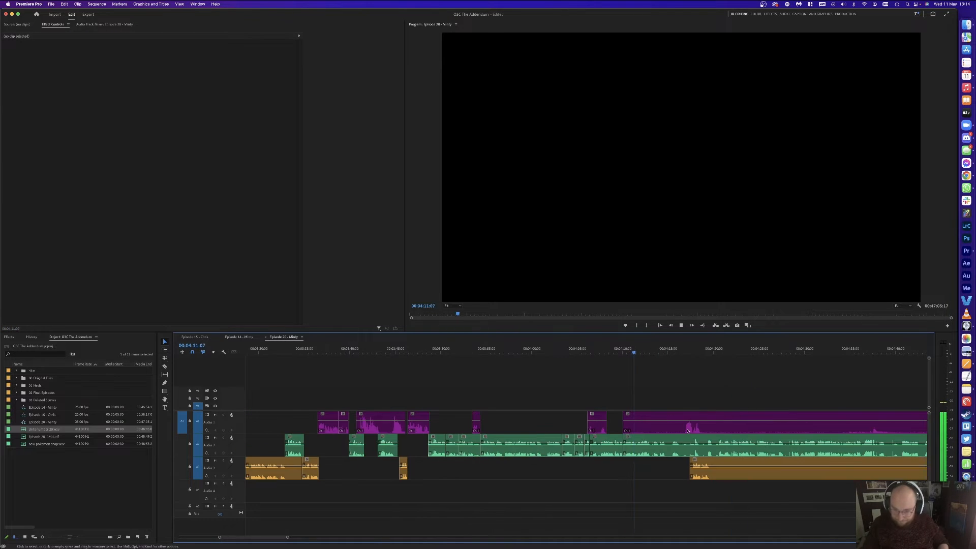
Step: Cut a short pause from Audio 2 and ripple-delete it to close the gap
{"action": "key", "text": "equal"}
{"action": "key", "text": "equal"}
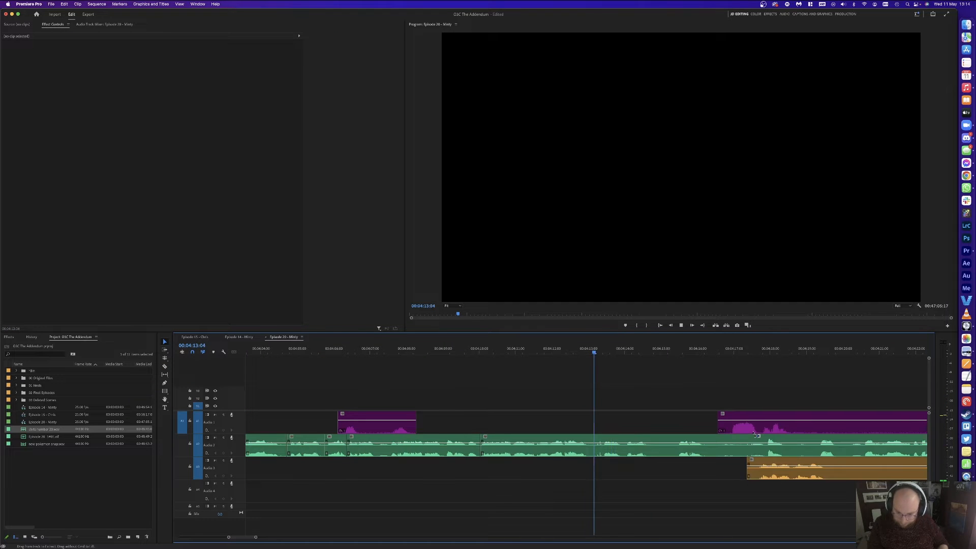
{"action": "key", "text": "super+k"}
{"action": "key", "text": "super+k"}
{"action": "key", "text": "alt+Delete"}
{"action": "left_click", "coordinate": [662, 445]}
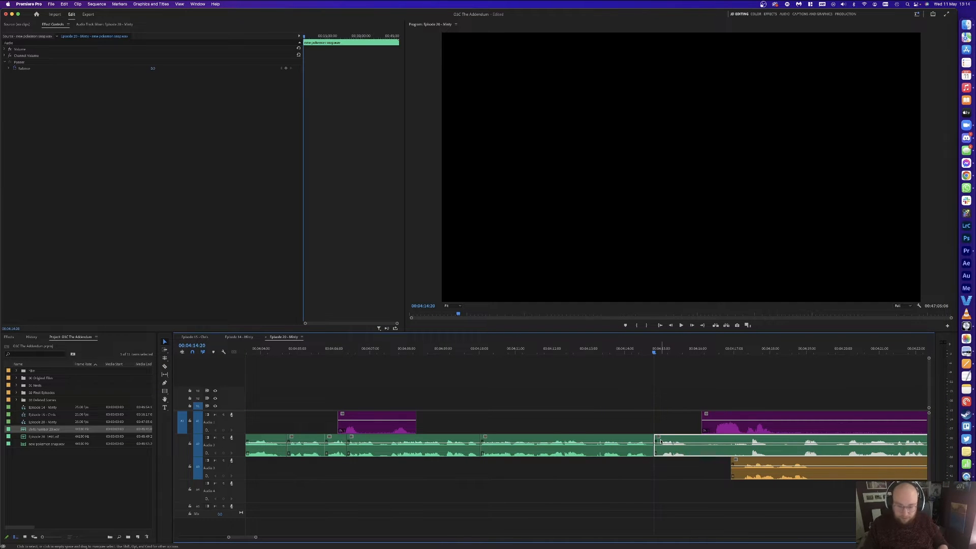
{"action": "key", "text": "space"}
Step: Slide the purple Audio 1 piece slightly earlier and play back to check its timing
{"action": "key", "text": "c"}
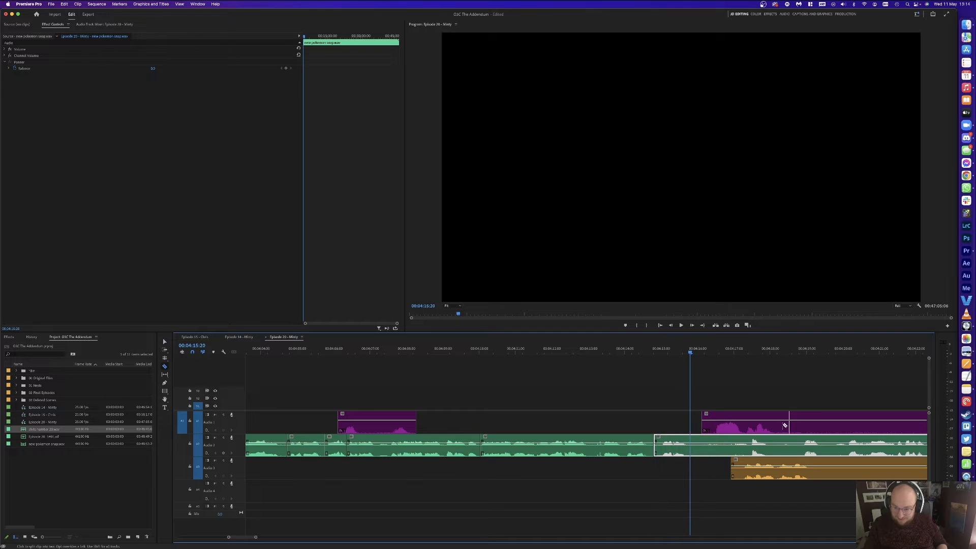
{"action": "key", "text": "v"}
{"action": "left_click_drag", "start_coordinate": [758, 429], "coordinate": [728, 428]}
{"action": "left_click", "coordinate": [723, 372]}
{"action": "key", "text": "space"}
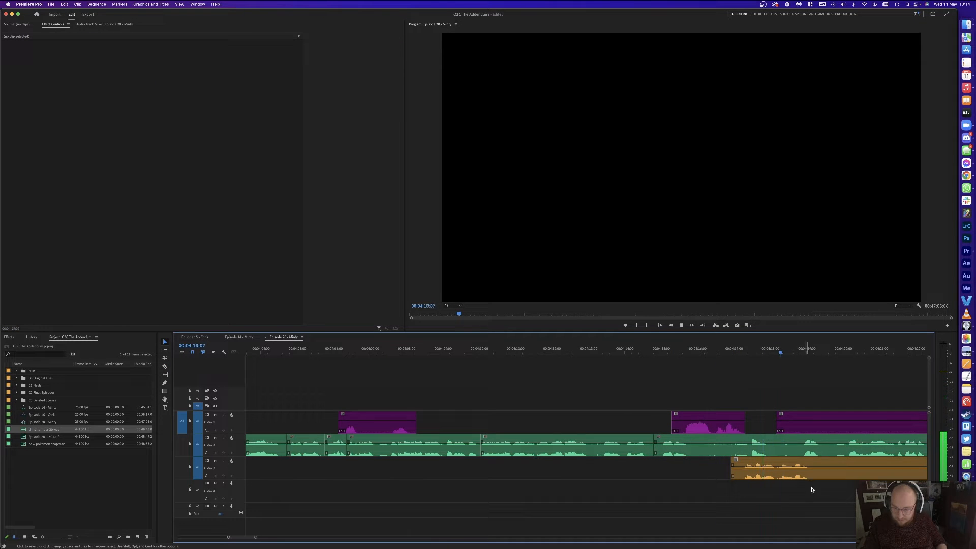
{"action": "key", "text": "space"}
Step: Split orange Audio 3 at 4:19:13, delete its left piece and the green piece, and shift later clips left
{"action": "key", "text": "c"}
{"action": "left_click", "coordinate": [776, 474]}
{"action": "key", "text": "v"}
{"action": "left_click", "coordinate": [761, 471]}
{"action": "key", "text": "Delete"}
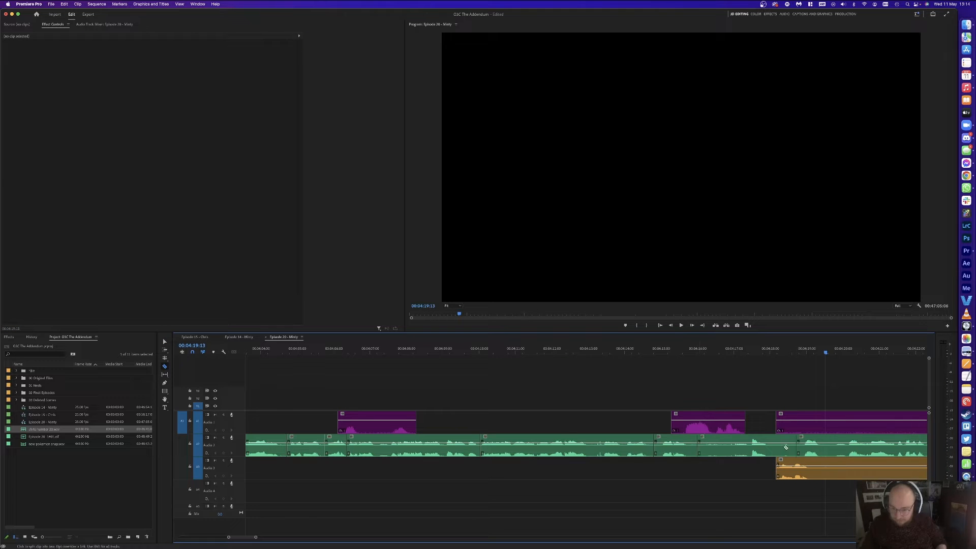
{"action": "key", "text": "v"}
{"action": "left_click", "coordinate": [786, 446]}
{"action": "key", "text": "Delete"}
{"action": "left_click_drag", "start_coordinate": [809, 463], "coordinate": [794, 463]}
Step: Split the purple Audio 1 clip, delete its unwanted piece, and undo an accidental track move
{"action": "key", "text": "y"}
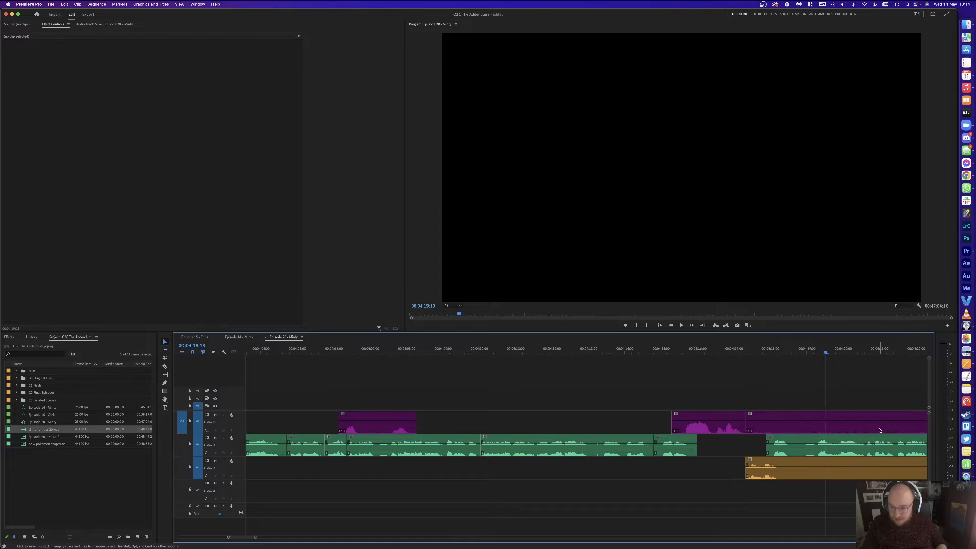
{"action": "left_click", "coordinate": [855, 421]}
{"action": "left_click", "coordinate": [876, 418]}
{"action": "key", "text": "Delete"}
{"action": "key", "text": "v"}
{"action": "left_click", "coordinate": [785, 458]}
{"action": "left_click_drag", "start_coordinate": [785, 457], "coordinate": [770, 447]}
{"action": "left_click", "coordinate": [758, 392]}
{"action": "key", "text": "super+z"}
Step: Play back the edited section from 4:16:11 to 4:18:05
{"action": "left_click", "coordinate": [784, 446]}
{"action": "left_click", "coordinate": [762, 394]}
{"action": "left_click", "coordinate": [714, 350]}
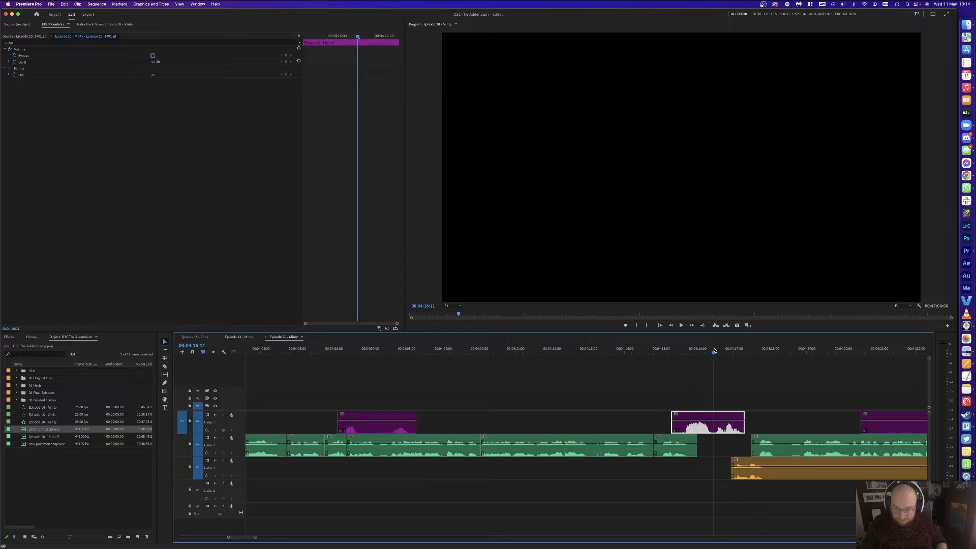
{"action": "left_click", "coordinate": [759, 392]}
{"action": "key", "text": "space"}
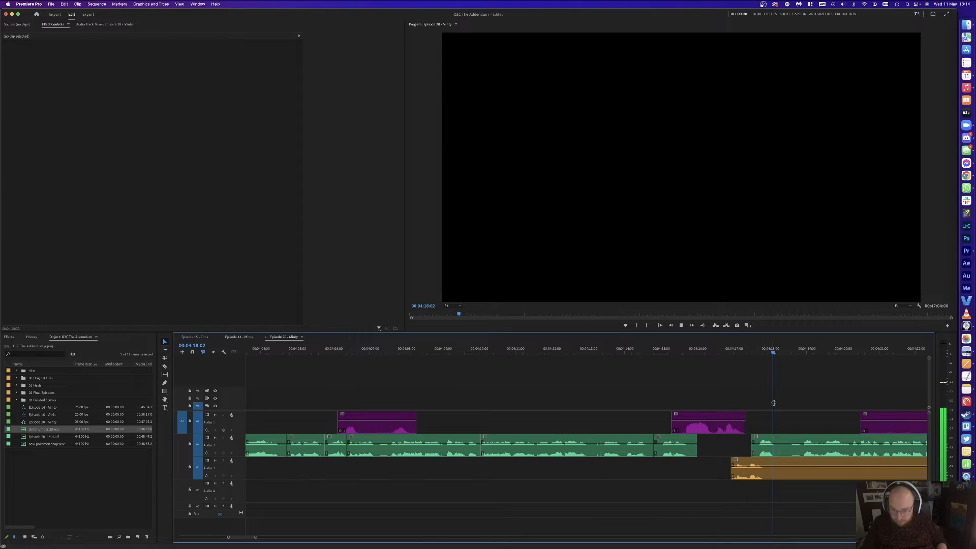
{"action": "key", "text": "space"}
Step: Use Track Select Forward to shift the clips after 4:18:05 right by 5 frames
{"action": "left_click", "coordinate": [767, 450]}
{"action": "key", "text": "a"}
{"action": "left_click", "coordinate": [767, 452]}
{"action": "key", "text": "v"}
{"action": "left_click_drag", "start_coordinate": [766, 453], "coordinate": [780, 454]}
{"action": "key", "text": "super+shift+a"}
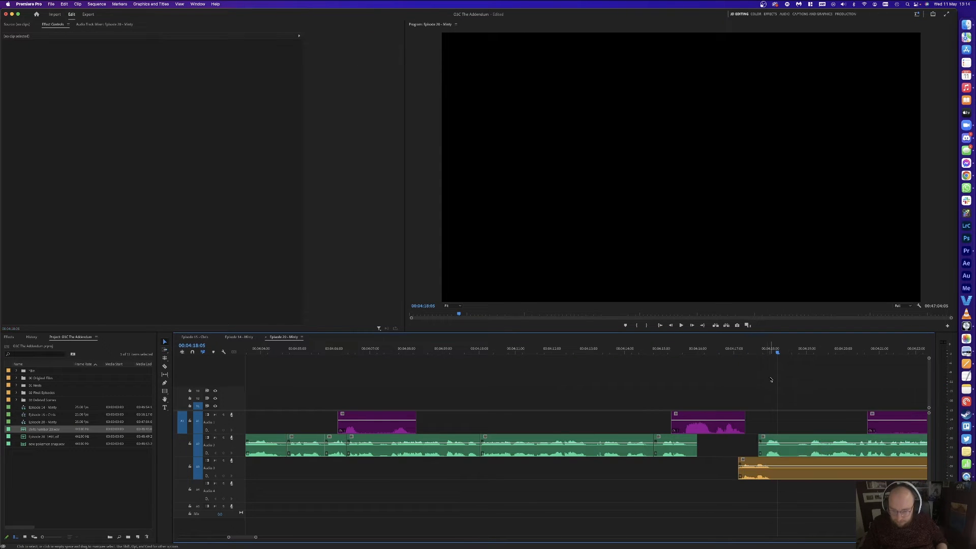
Step: Delete the orange middle Audio 3 clip and review playback up to 4:19
{"action": "key", "text": "v"}
{"action": "left_click", "coordinate": [838, 470]}
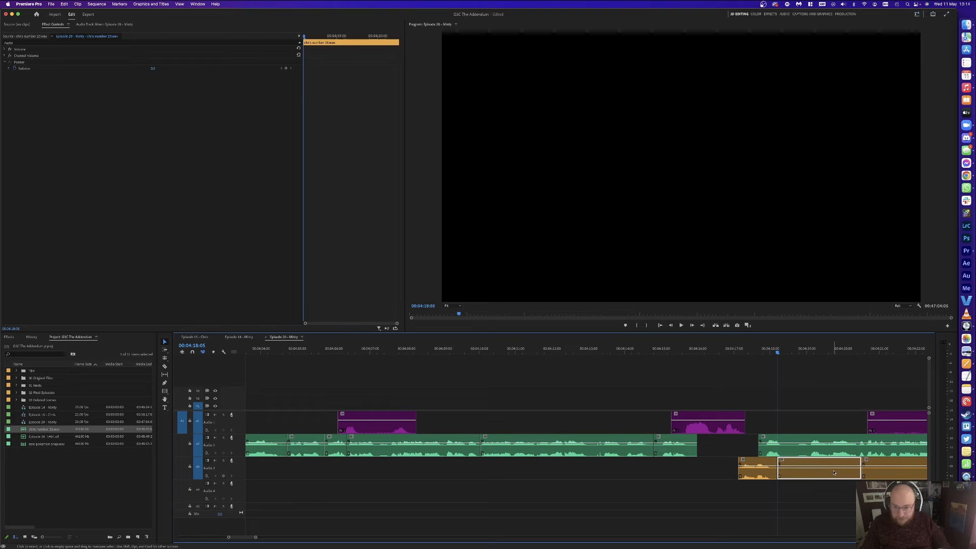
{"action": "key", "text": "Delete"}
{"action": "left_click", "coordinate": [808, 350]}
{"action": "key", "text": "space"}
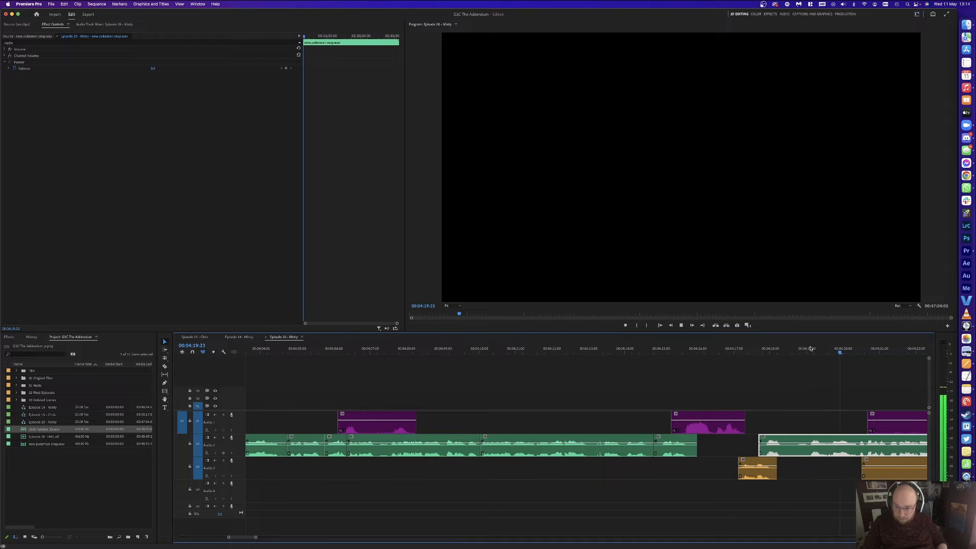
{"action": "left_click", "coordinate": [810, 348]}
Step: Cut the green clip at 4:19 and 4:18:14 and ripple-delete the pause between
{"action": "key", "text": "super+k"}
{"action": "left_click_drag", "start_coordinate": [800, 350], "coordinate": [790, 351]}
{"action": "key", "text": "super+k"}
{"action": "left_click", "coordinate": [802, 450]}
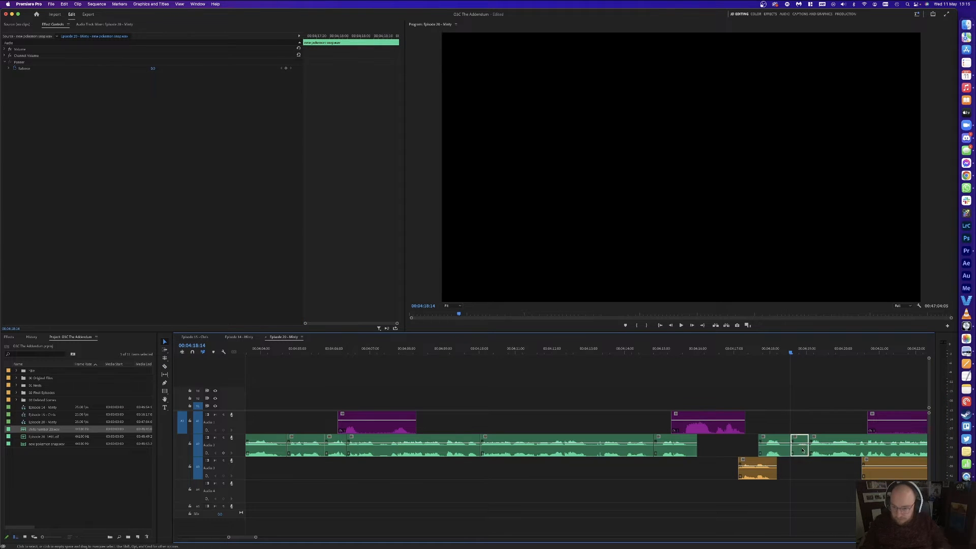
{"action": "key", "text": "alt+Delete"}
{"action": "key", "text": "space"}
{"action": "key", "text": "minus"}
{"action": "key", "text": "minus"}
{"action": "key", "text": "minus"}
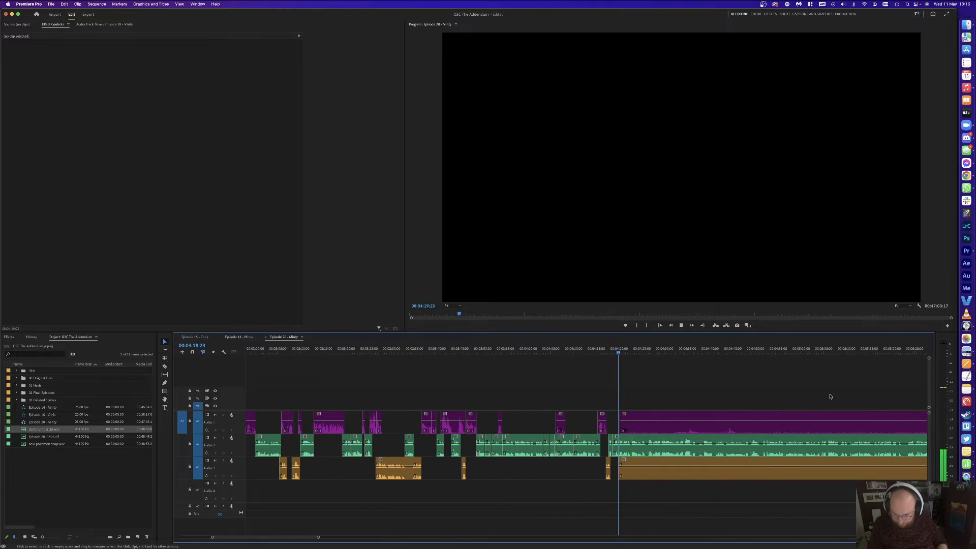
Step: Delete the long trailing orange Audio 3 clip and the trailing purple Audio 1 clip
{"action": "key", "text": "minus"}
{"action": "key", "text": "c"}
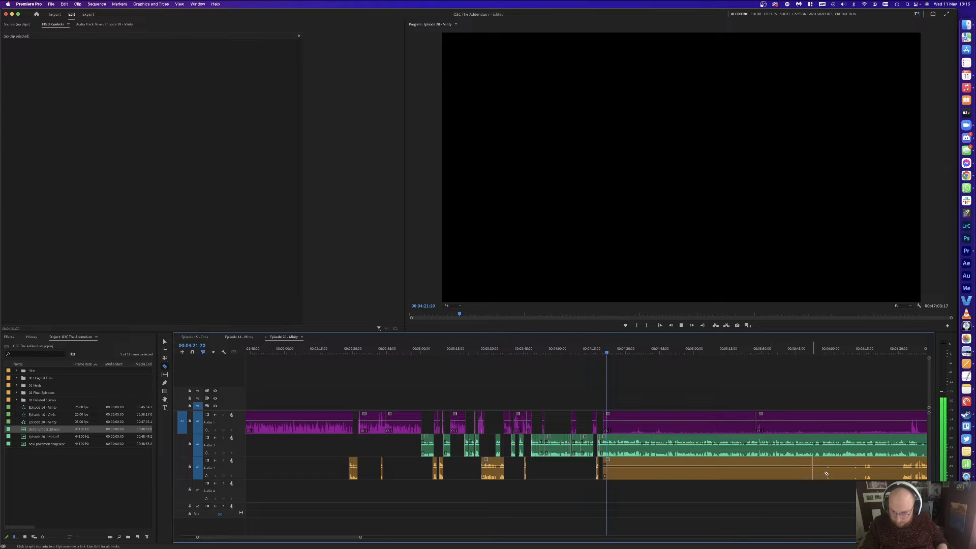
{"action": "key", "text": "v"}
{"action": "left_click", "coordinate": [775, 468]}
{"action": "key", "text": "Delete"}
{"action": "left_click", "coordinate": [684, 417]}
{"action": "key", "text": "Delete"}
Step: Split Audio 2 at 4:29:08 and 4:25:03, delete the middle piece, and close the gap
{"action": "key", "text": "equal"}
{"action": "key", "text": "equal"}
{"action": "key", "text": "equal"}
{"action": "key", "text": "equal"}
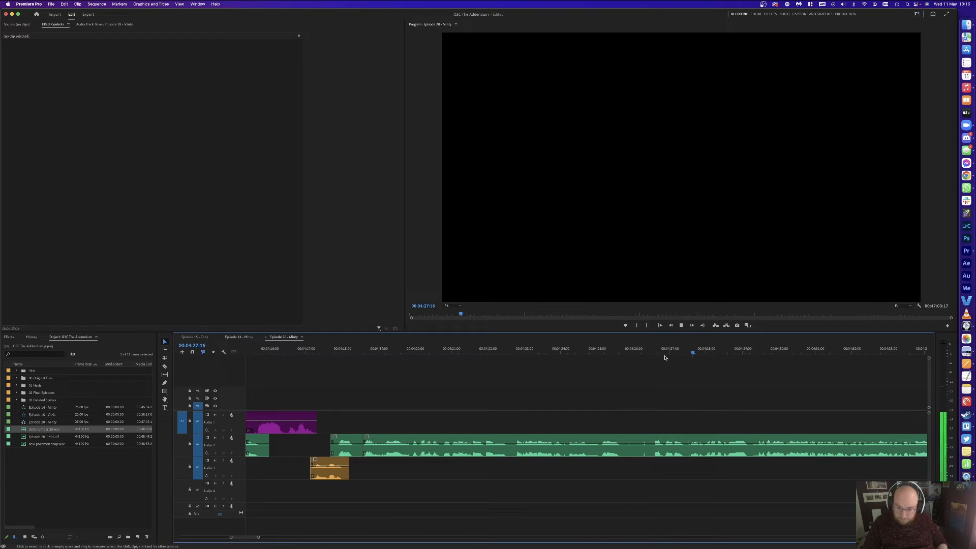
{"action": "left_click", "coordinate": [755, 351]}
{"action": "key", "text": "super+k"}
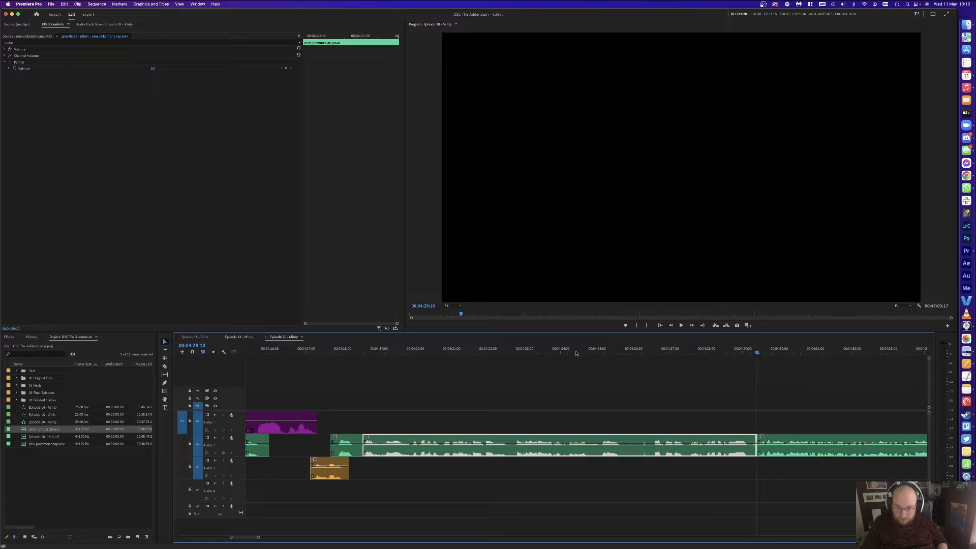
{"action": "left_click_drag", "start_coordinate": [577, 346], "coordinate": [601, 349]}
{"action": "key", "text": "super+k"}
{"action": "left_click", "coordinate": [650, 446]}
{"action": "key", "text": "Delete"}
{"action": "left_click", "coordinate": [638, 445]}
{"action": "key", "text": "Delete"}
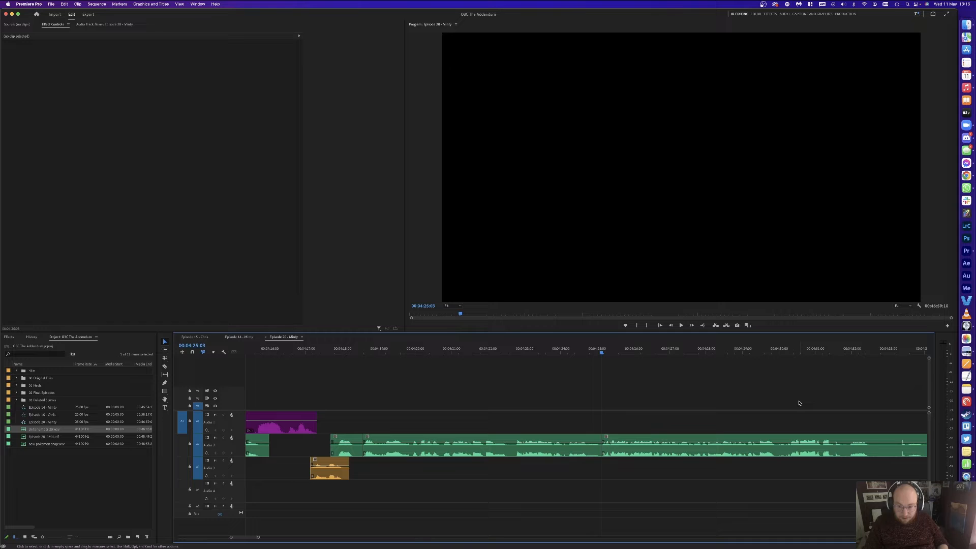
{"action": "scroll", "coordinate": [823, 405], "scroll_direction": "right", "scroll_amount": 3}
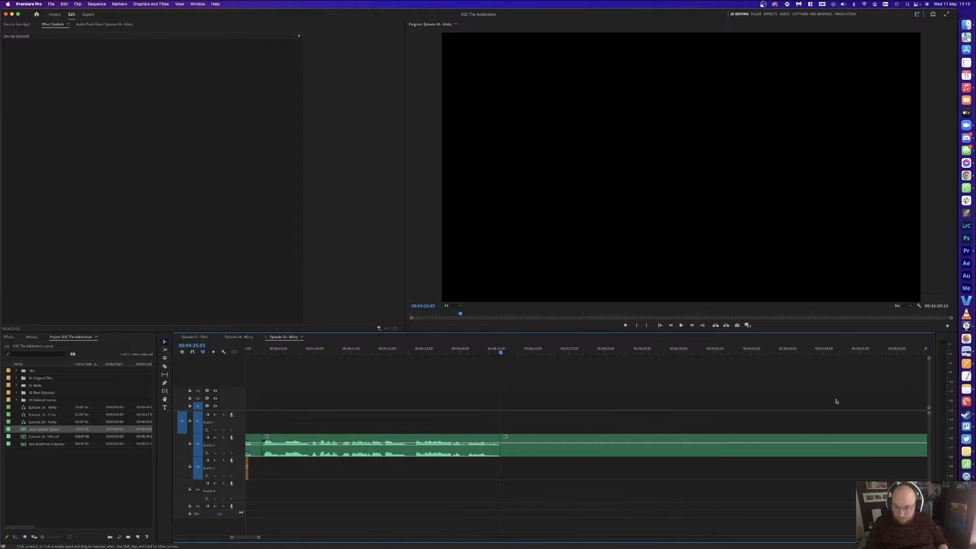
Step: Scrub through the speaker audio toward 4:44 to find the next pauses, then play from about 4:30
{"action": "left_click_drag", "start_coordinate": [712, 353], "coordinate": [724, 352]}
{"action": "scroll", "coordinate": [813, 393], "scroll_direction": "right", "scroll_amount": 4}
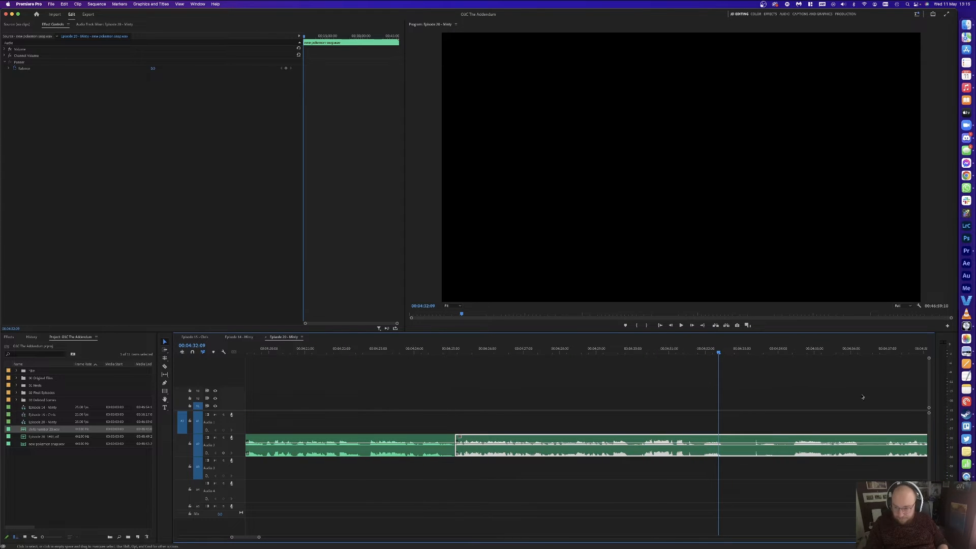
{"action": "left_click_drag", "start_coordinate": [713, 353], "coordinate": [752, 351]}
{"action": "scroll", "coordinate": [813, 390], "scroll_direction": "right", "scroll_amount": 1}
{"action": "scroll", "coordinate": [813, 390], "scroll_direction": "right", "scroll_amount": 2}
{"action": "left_click_drag", "start_coordinate": [899, 352], "coordinate": [916, 352]}
{"action": "left_click", "coordinate": [551, 377]}
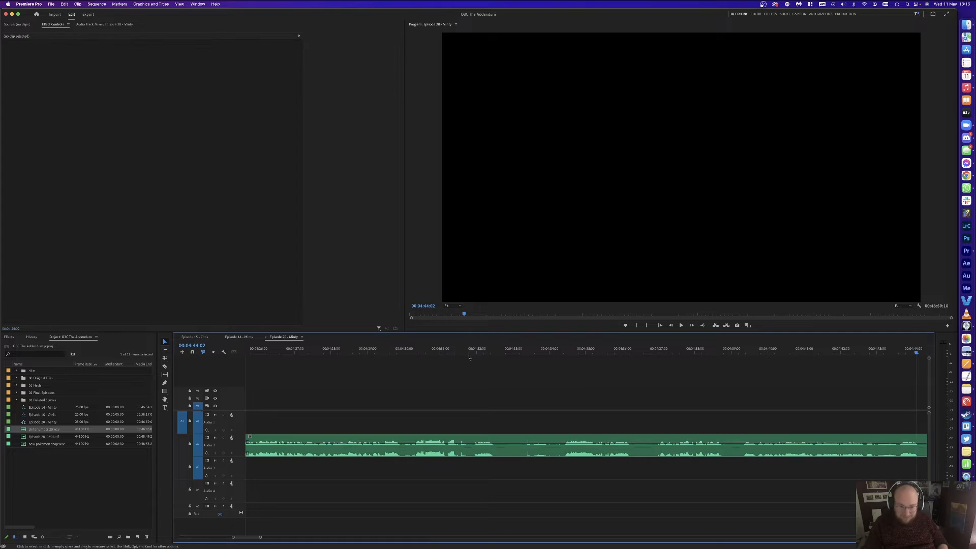
{"action": "left_click", "coordinate": [406, 352]}
{"action": "key", "text": "space"}
Step: Trim Audio 2 after 4:37:11, ripple-delete the unwanted clip, and save the project
{"action": "key", "text": "minus"}
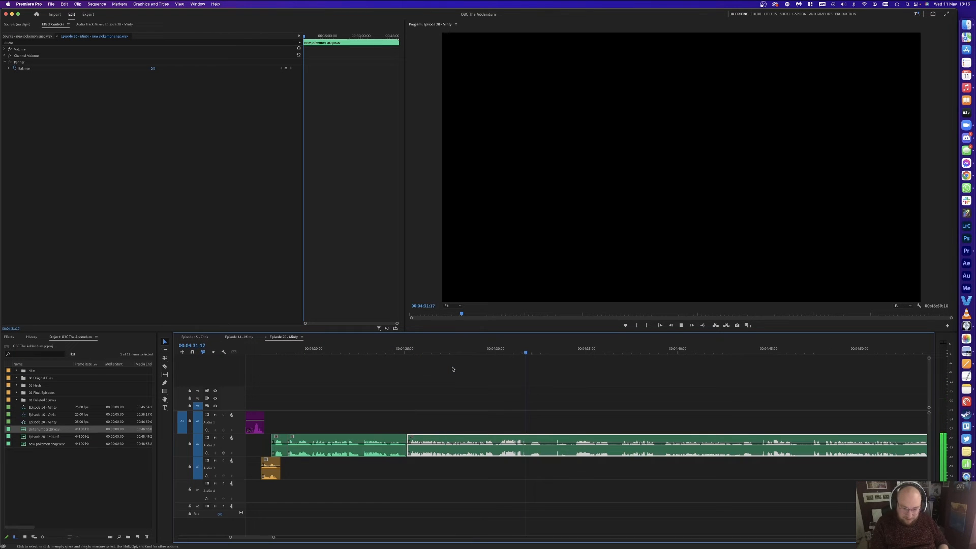
{"action": "key", "text": "super+k"}
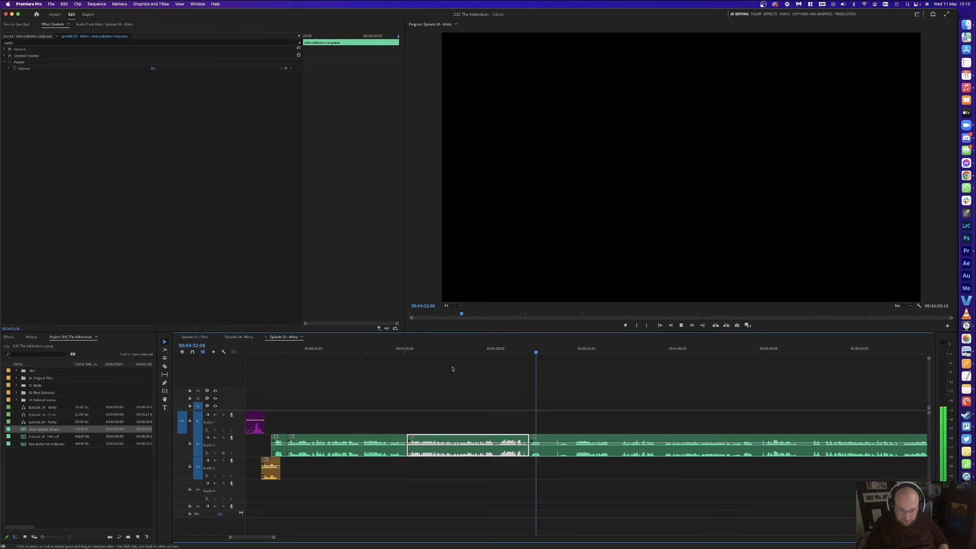
{"action": "key", "text": "equal"}
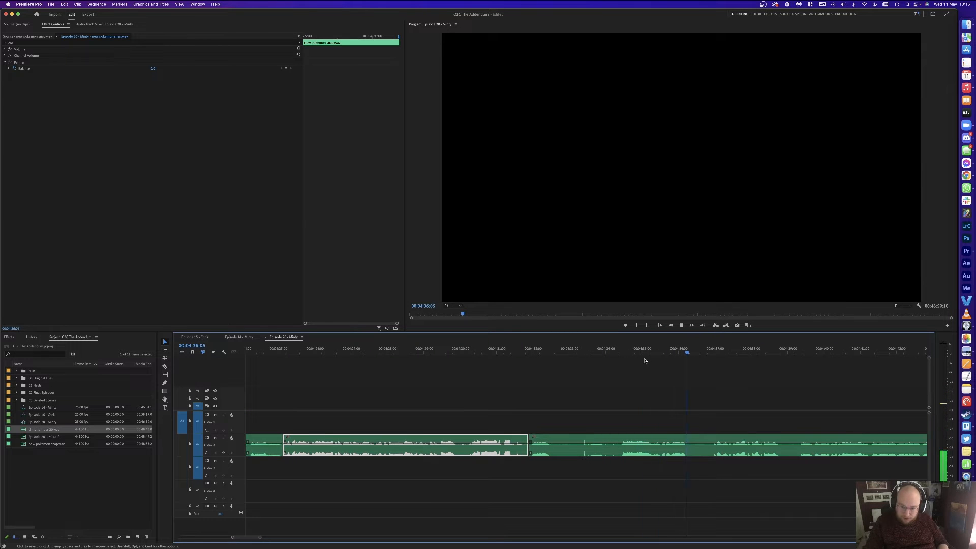
{"action": "left_click", "coordinate": [731, 351]}
{"action": "key", "text": "w"}
{"action": "key", "text": "space"}
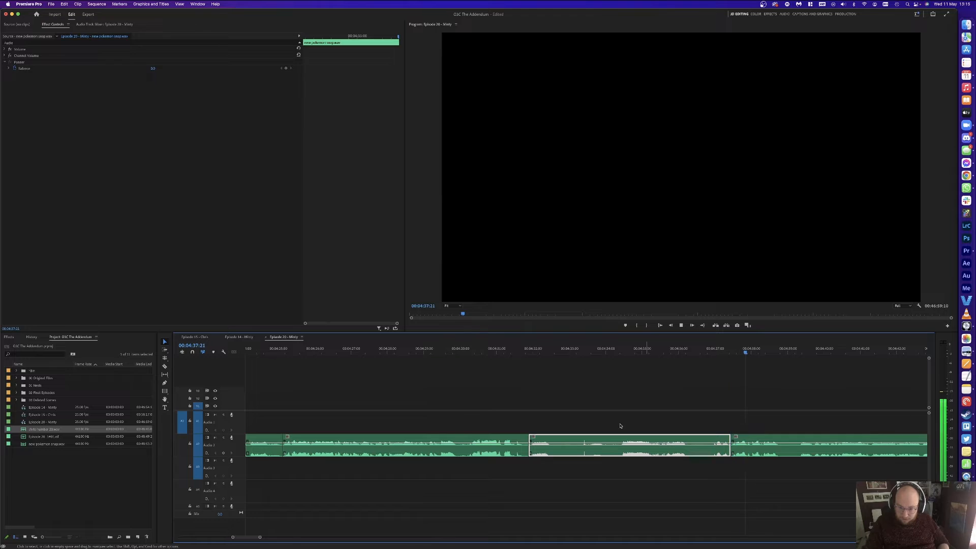
{"action": "left_click", "coordinate": [578, 446]}
{"action": "key", "text": "shift+Delete"}
{"action": "key", "text": "Up"}
{"action": "left_click", "coordinate": [584, 376]}
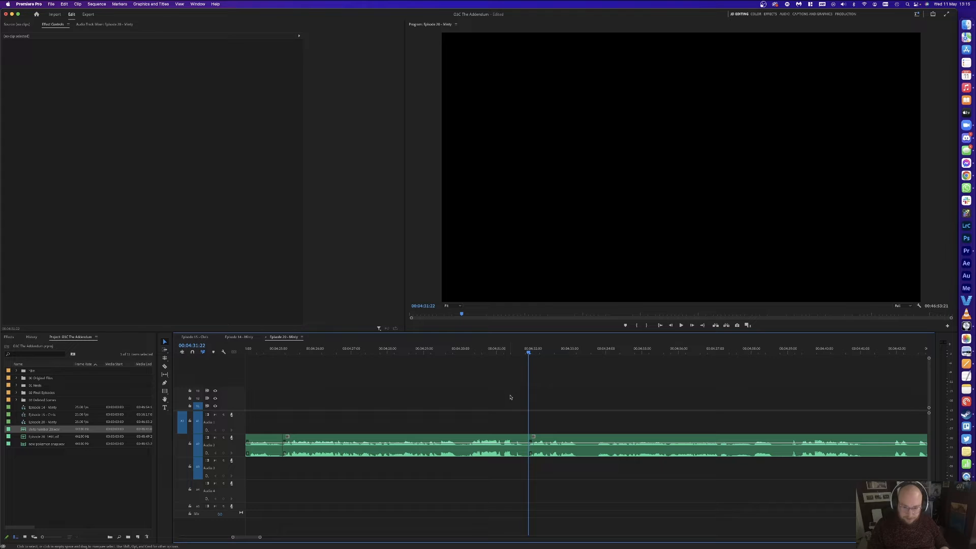
{"action": "key", "text": "super+s"}
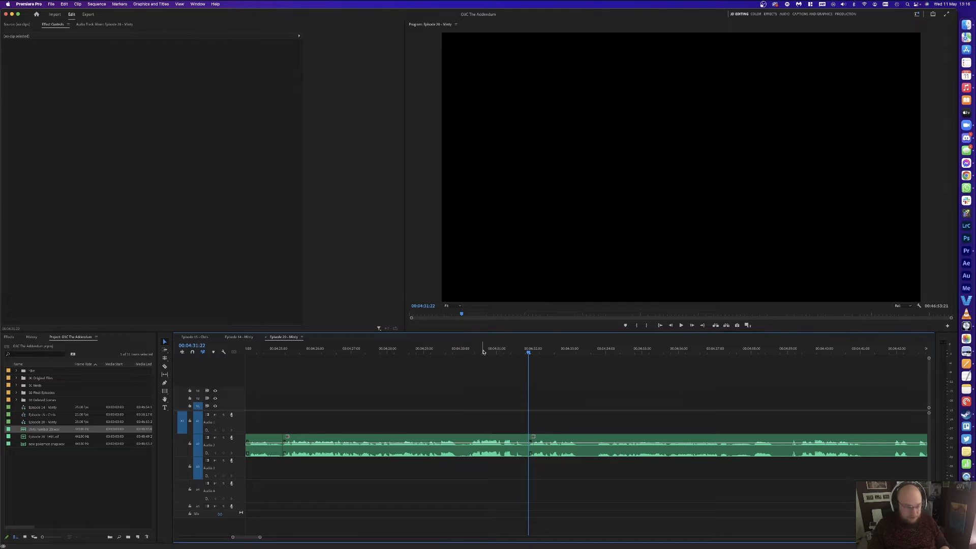
Step: Split Audio 2 at 4:34:13 and at the pause start, delete the pause, and close the gap
{"action": "left_click", "coordinate": [483, 352]}
{"action": "left_click", "coordinate": [597, 390]}
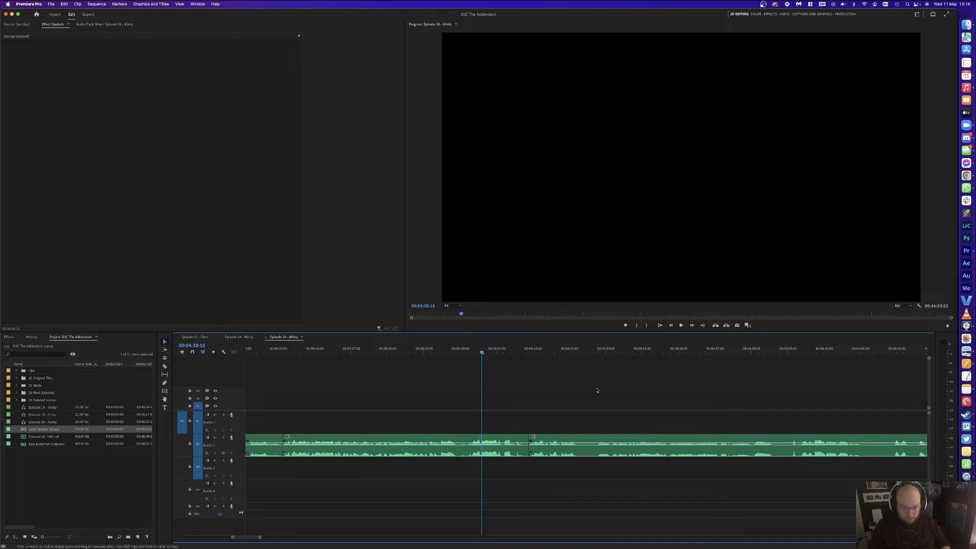
{"action": "key", "text": "space"}
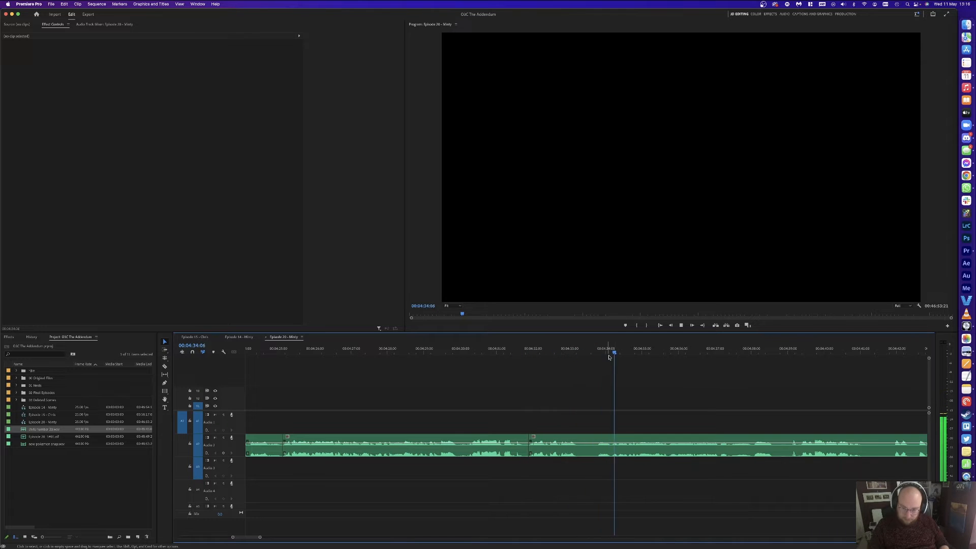
{"action": "left_click", "coordinate": [625, 349]}
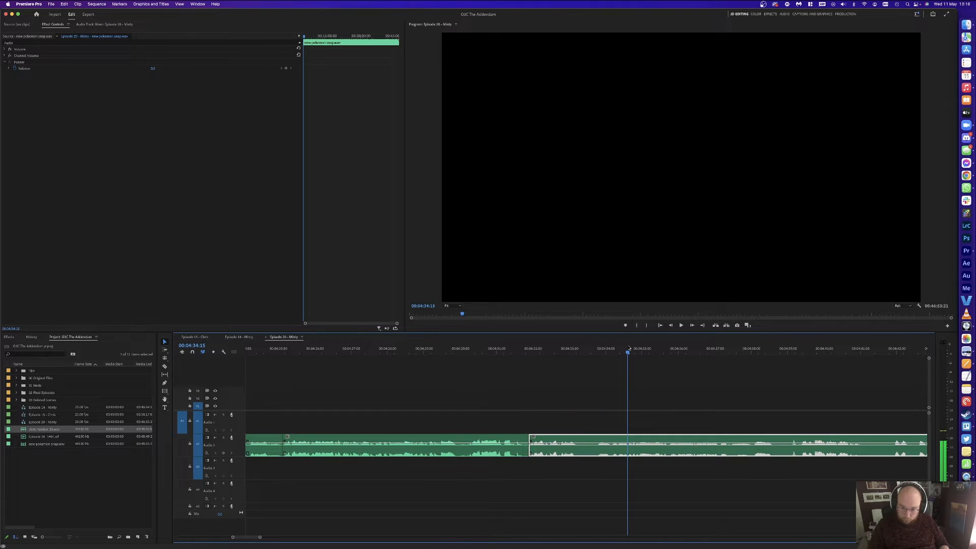
{"action": "key", "text": "super+k"}
{"action": "key", "text": "space"}
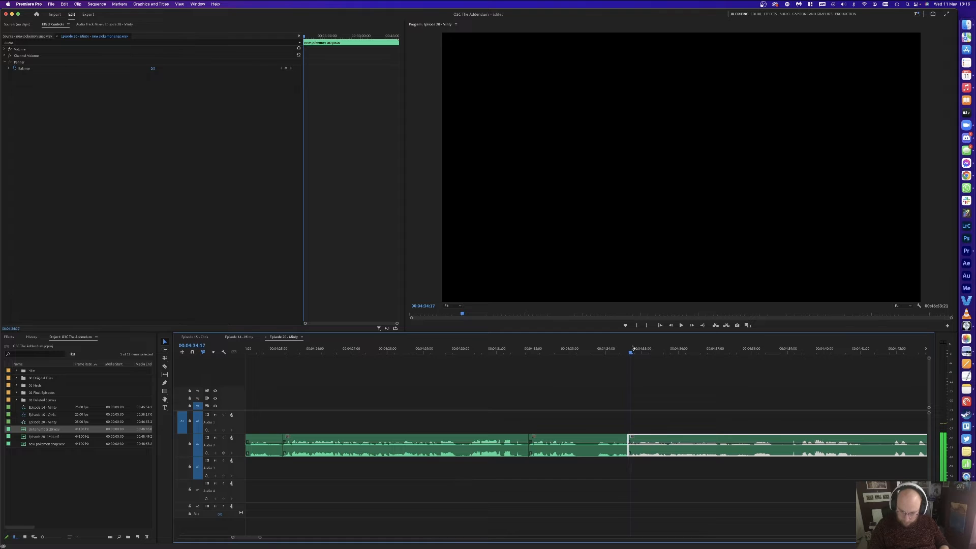
{"action": "left_click", "coordinate": [588, 349]}
{"action": "key", "text": "super+k"}
{"action": "left_click", "coordinate": [598, 447]}
{"action": "key", "text": "Delete"}
{"action": "left_click", "coordinate": [624, 445]}
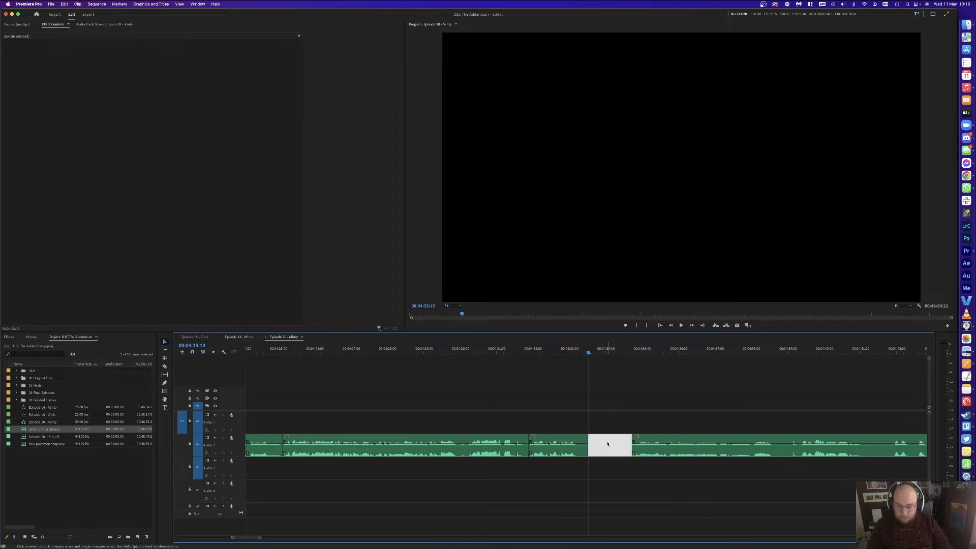
{"action": "key", "text": "Delete"}
Step: Split Audio 2 at the playhead and at 4:38:04, delete the piece between, and close the gap
{"action": "key", "text": "space"}
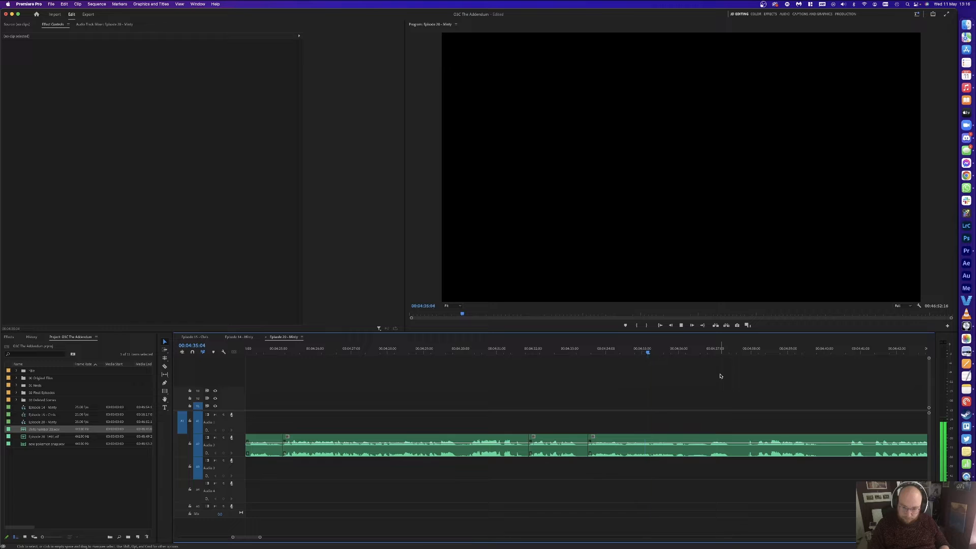
{"action": "key", "text": "space"}
{"action": "key", "text": "super+k"}
{"action": "key", "text": "space"}
{"action": "left_click", "coordinate": [757, 350]}
{"action": "key", "text": "super+k"}
{"action": "key", "text": "Delete"}
{"action": "left_click", "coordinate": [723, 452]}
{"action": "key", "text": "Delete"}
Step: Split Audio 2 at 4:38:16 and 4:40:03, then ripple-delete the two unwanted clips with Shift+Delete
{"action": "key", "text": "space"}
{"action": "key", "text": "minus"}
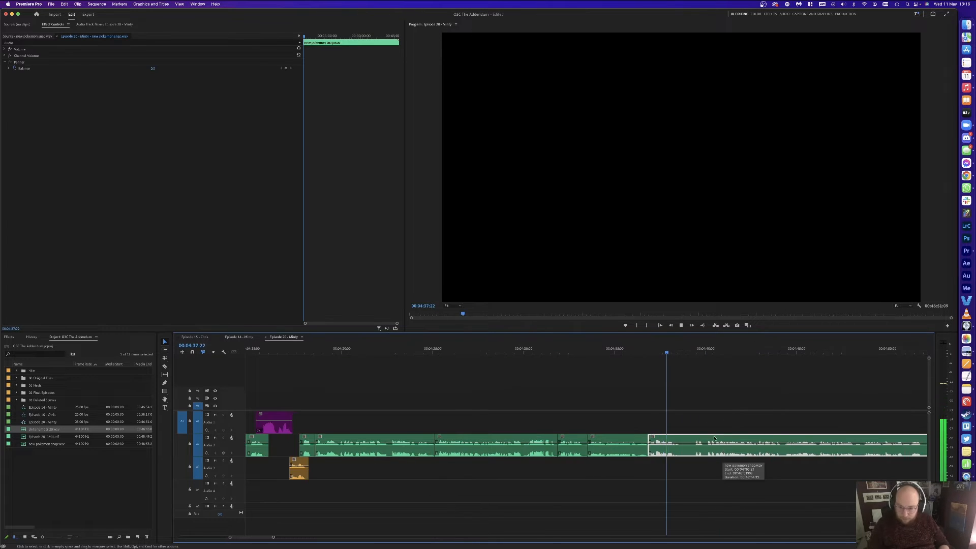
{"action": "key", "text": "space"}
{"action": "key", "text": "super+k"}
{"action": "key", "text": "space"}
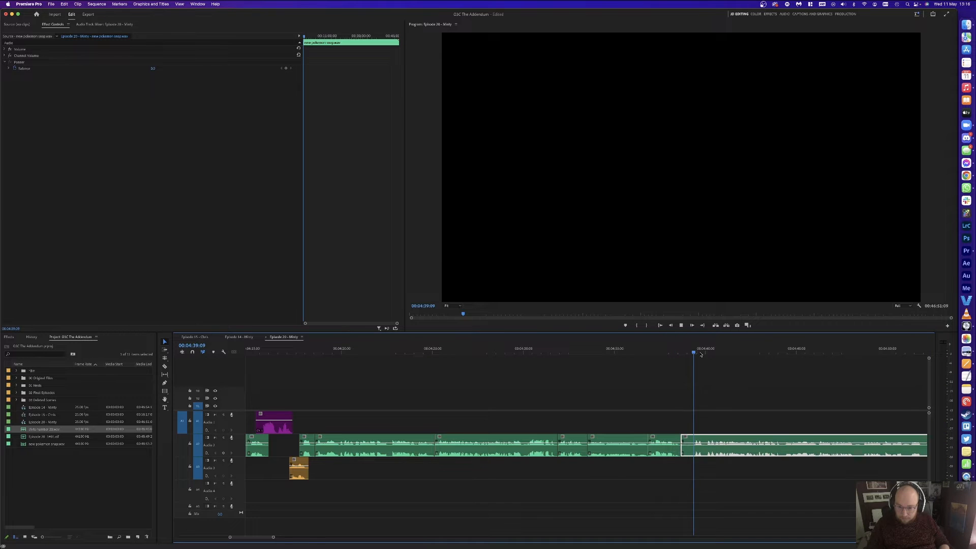
{"action": "key", "text": "equal"}
{"action": "left_click", "coordinate": [576, 349]}
{"action": "key", "text": "super+k"}
{"action": "left_click", "coordinate": [420, 349]}
{"action": "key", "text": "space"}
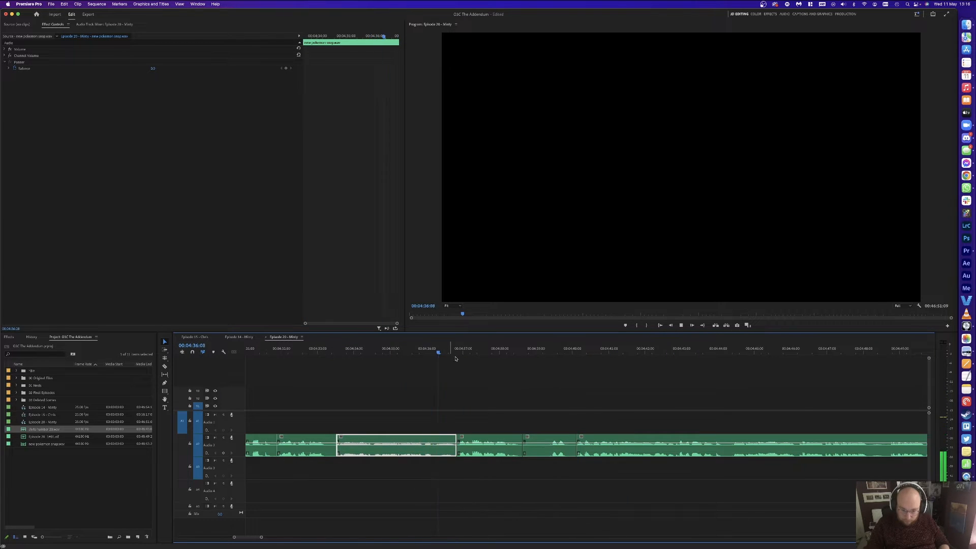
{"action": "left_click_drag", "start_coordinate": [490, 415], "coordinate": [532, 448]}
{"action": "key", "text": "shift+Delete"}
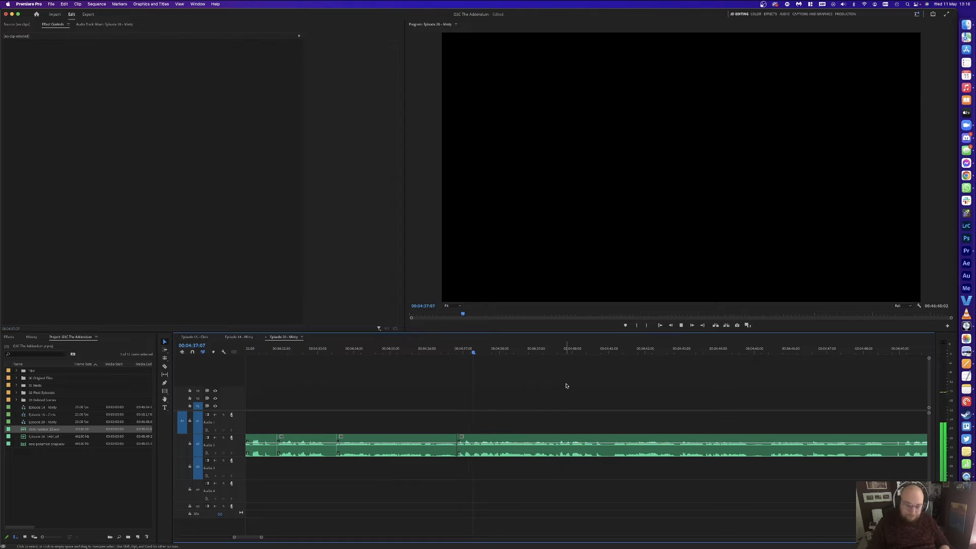
{"action": "key", "text": "minus"}
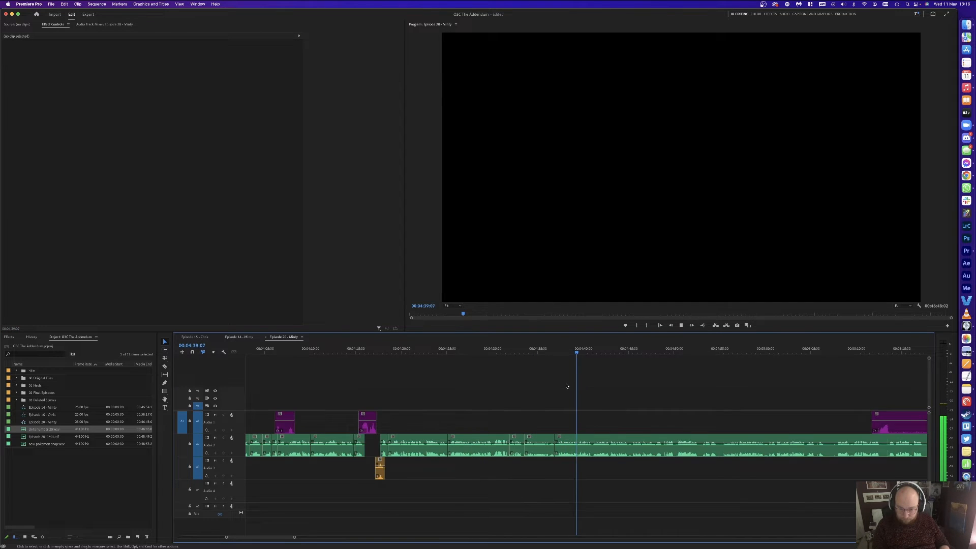
Step: Split the dialogue clip at 04:42:19 and 04:45:03 to isolate the unwanted stretch
{"action": "key", "text": "equal"}
{"action": "key", "text": "minus"}
{"action": "key", "text": "equal"}
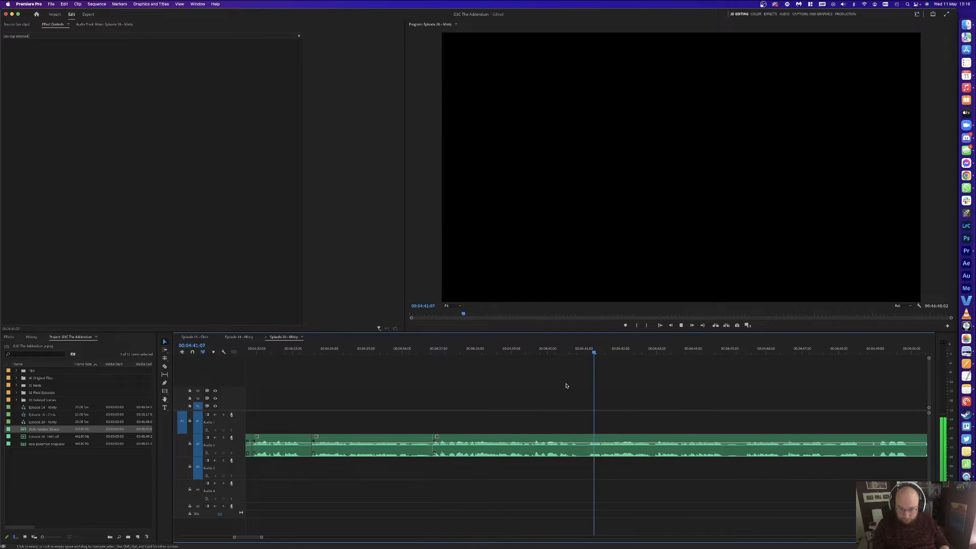
{"action": "key", "text": "minus"}
{"action": "key", "text": "equal"}
{"action": "key", "text": "minus"}
{"action": "key", "text": "minus"}
{"action": "key", "text": "equal"}
{"action": "key", "text": "minus"}
{"action": "key", "text": "equal"}
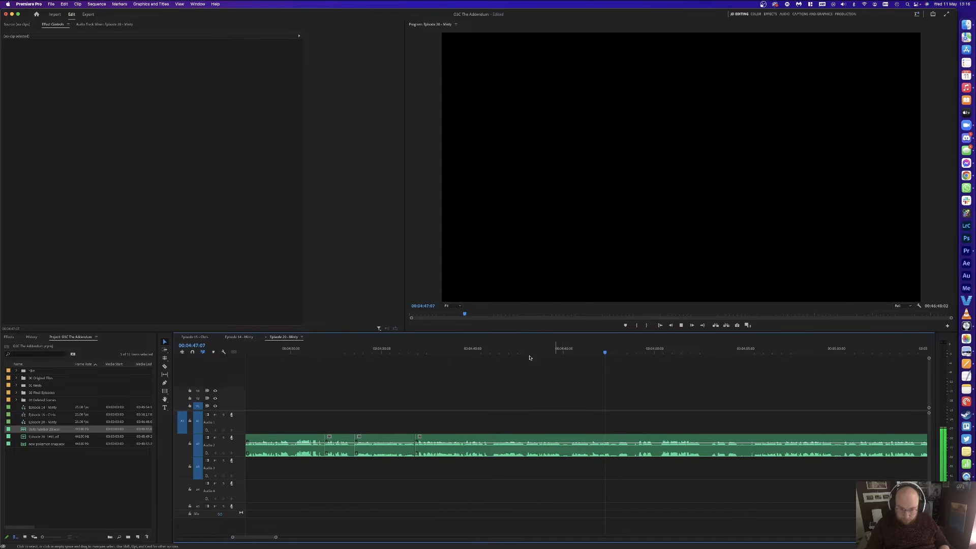
{"action": "left_click", "coordinate": [523, 349]}
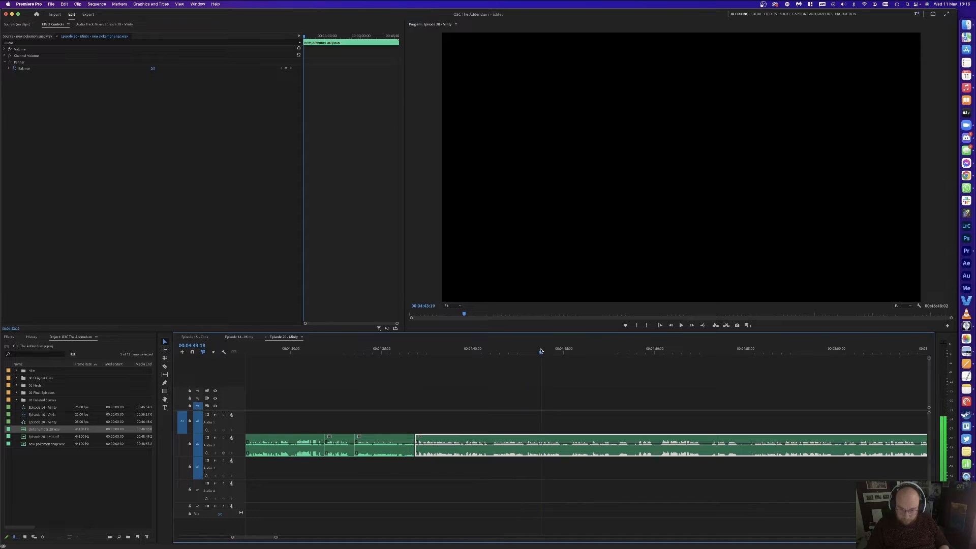
{"action": "key", "text": "super+k"}
{"action": "left_click", "coordinate": [566, 350]}
{"action": "key", "text": "super+k"}
Step: Ripple delete the piece between the cuts, closing the gap, and save the project
{"action": "key", "text": "BackSpace"}
{"action": "left_click", "coordinate": [554, 449]}
{"action": "key", "text": "BackSpace"}
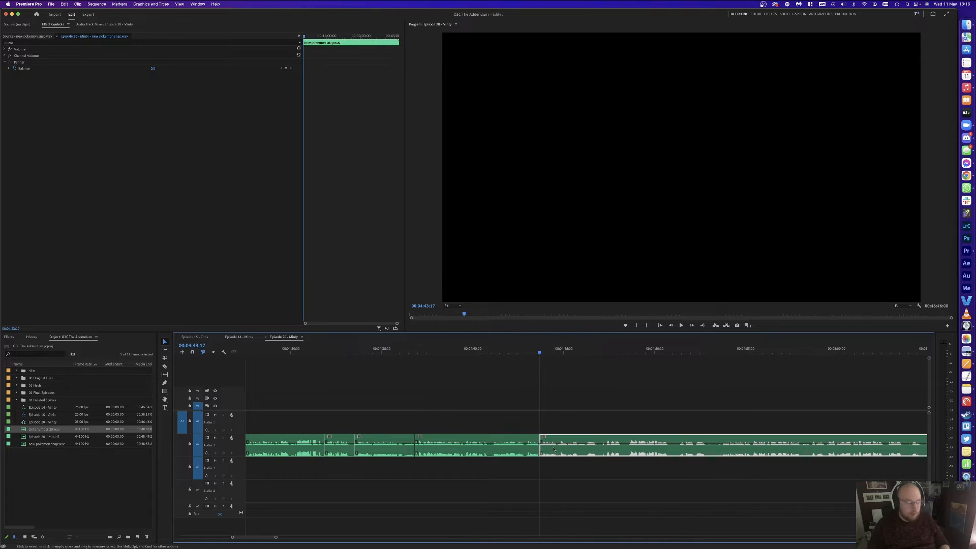
{"action": "key", "text": "super+s"}
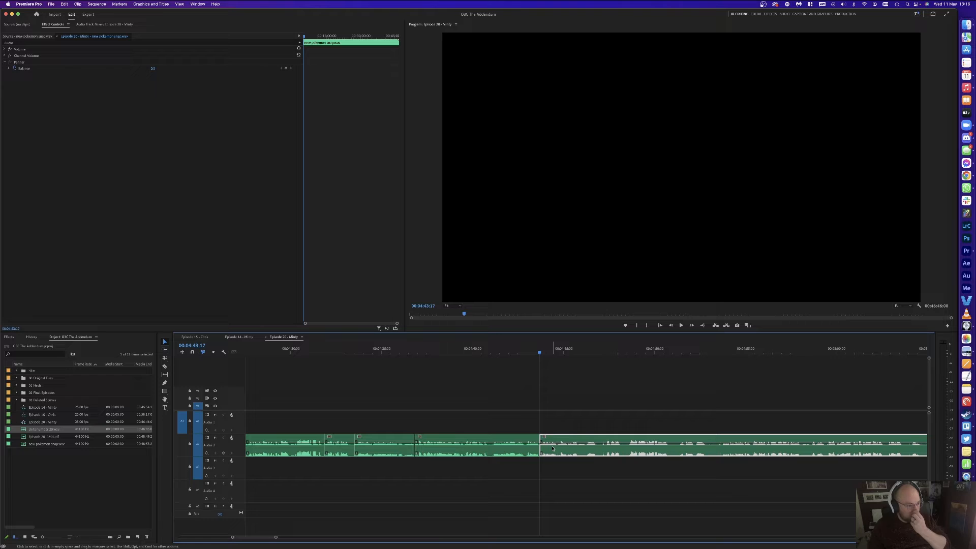
{"action": "left_click", "coordinate": [522, 389]}
{"action": "left_click", "coordinate": [528, 353]}
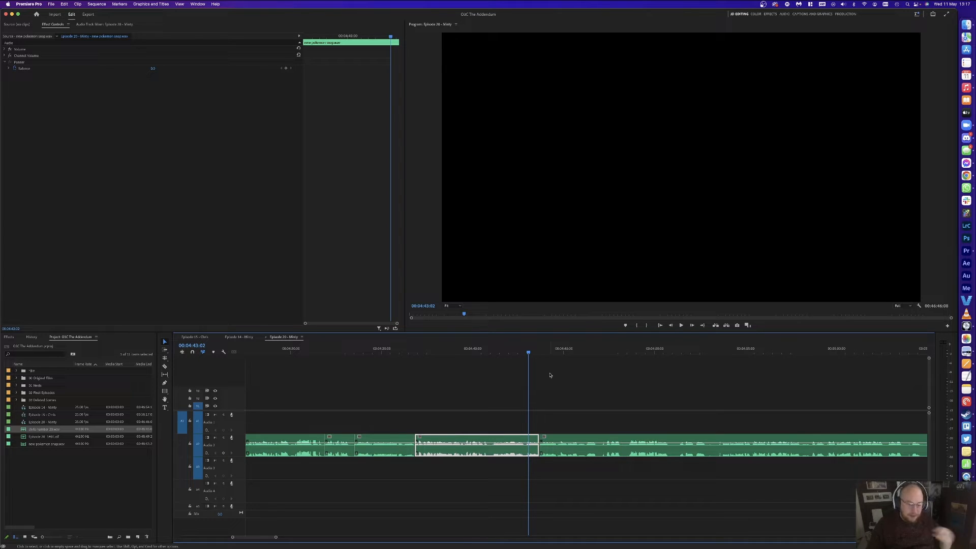
{"action": "left_click", "coordinate": [550, 375]}
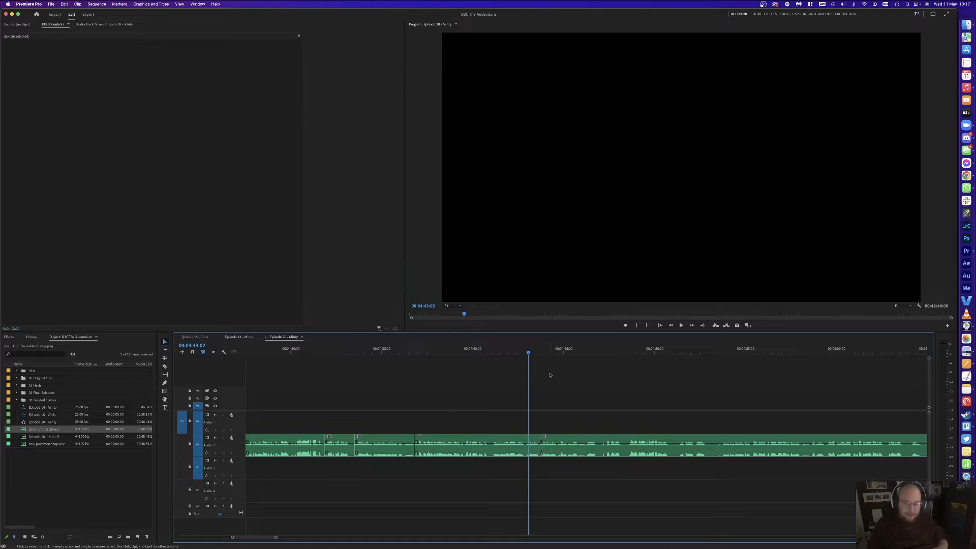
{"action": "key", "text": "super+s"}
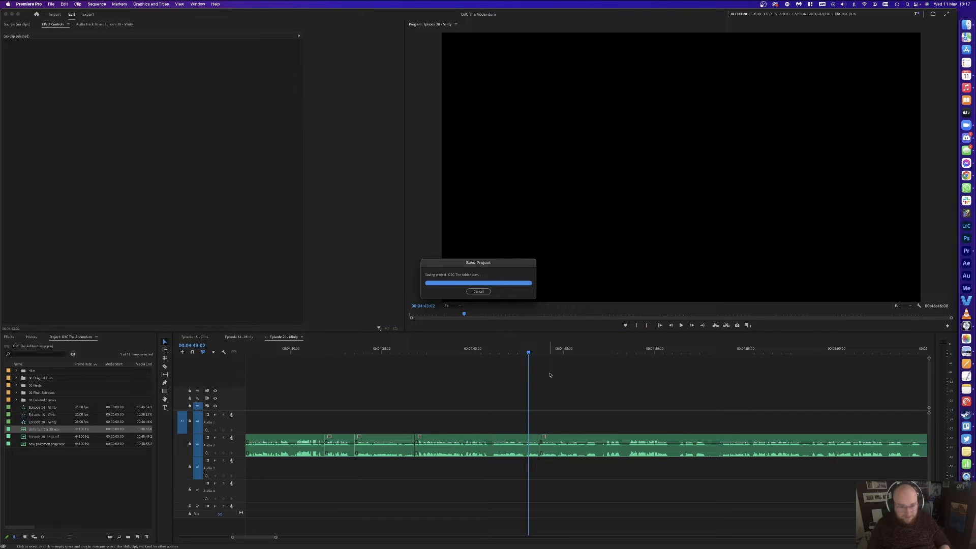
Step: Review the edit from 4:43:02 and add an edit point at 4:46
{"action": "key", "text": "space"}
{"action": "key", "text": "space"}
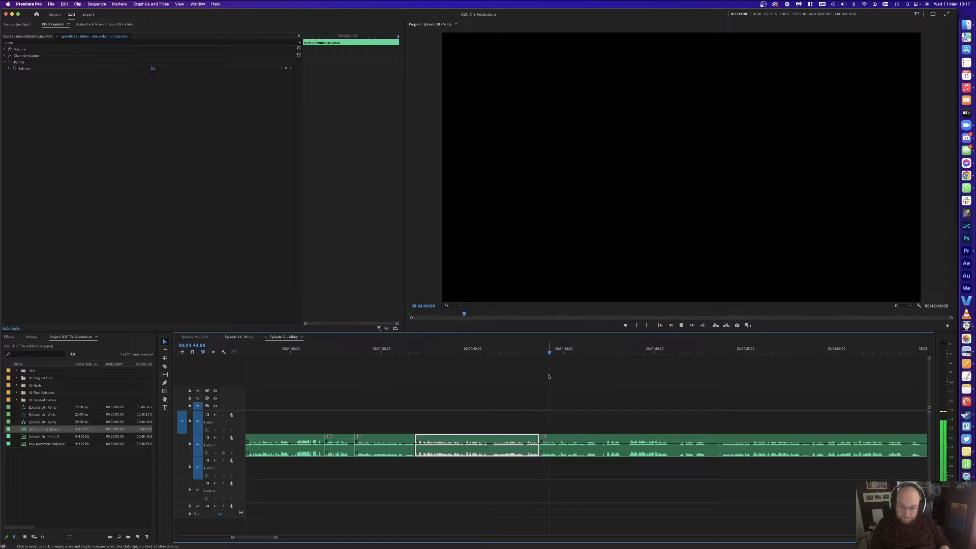
{"action": "key", "text": "="}
{"action": "key", "text": "space"}
{"action": "key", "text": "super+k"}
{"action": "key", "text": "space"}
{"action": "key", "text": "-"}
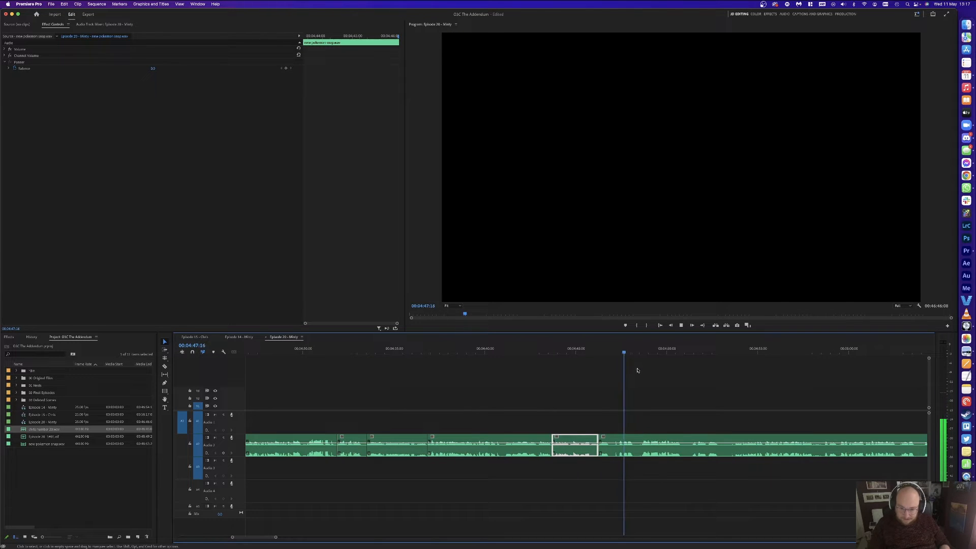
{"action": "left_click", "coordinate": [647, 374]}
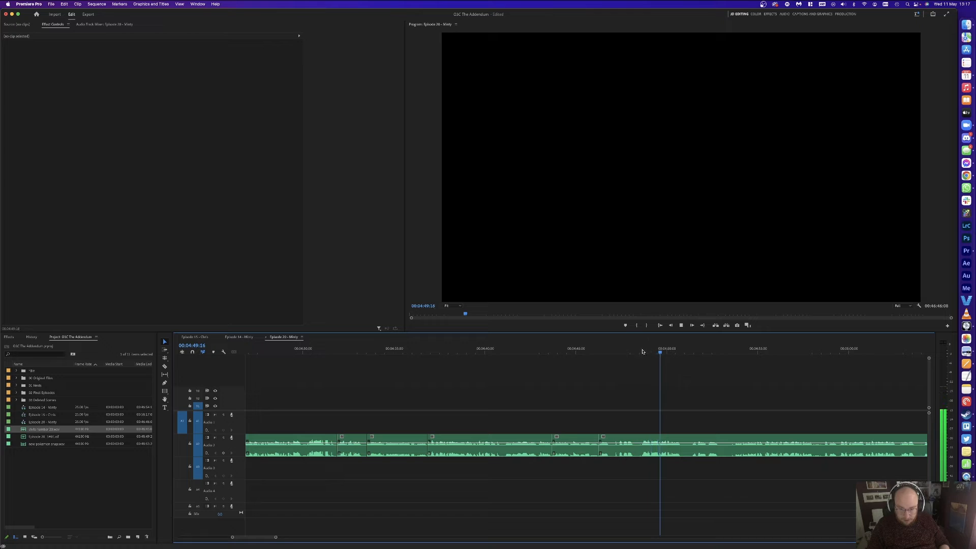
Step: Cut at 4:48:14, delete the front segment to close the gap, and play back across the edit
{"action": "left_click", "coordinate": [640, 351]}
{"action": "key", "text": "super+k"}
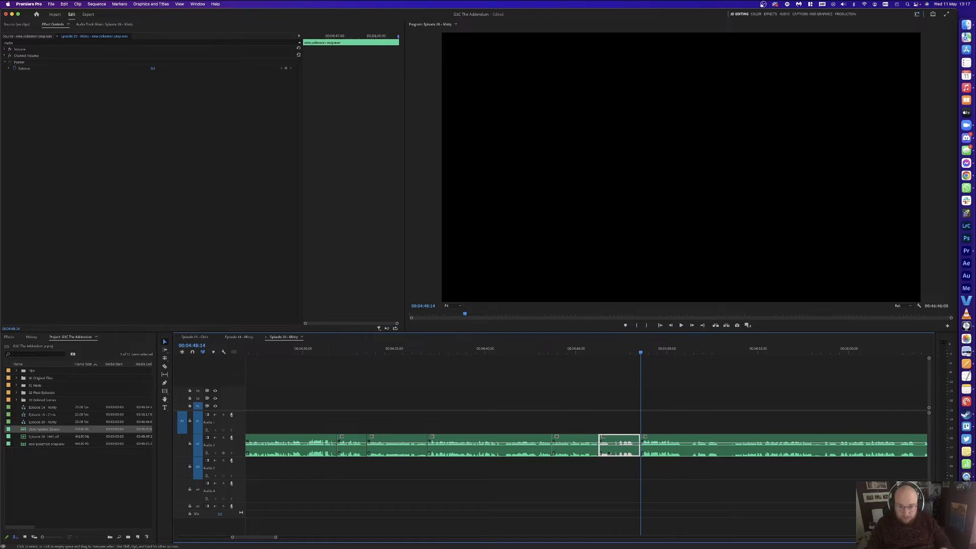
{"action": "key", "text": "Delete"}
{"action": "left_click", "coordinate": [608, 448]}
{"action": "key", "text": "Delete"}
{"action": "key", "text": "space"}
{"action": "left_click", "coordinate": [607, 448]}
{"action": "key", "text": "Up"}
{"action": "key", "text": "space"}
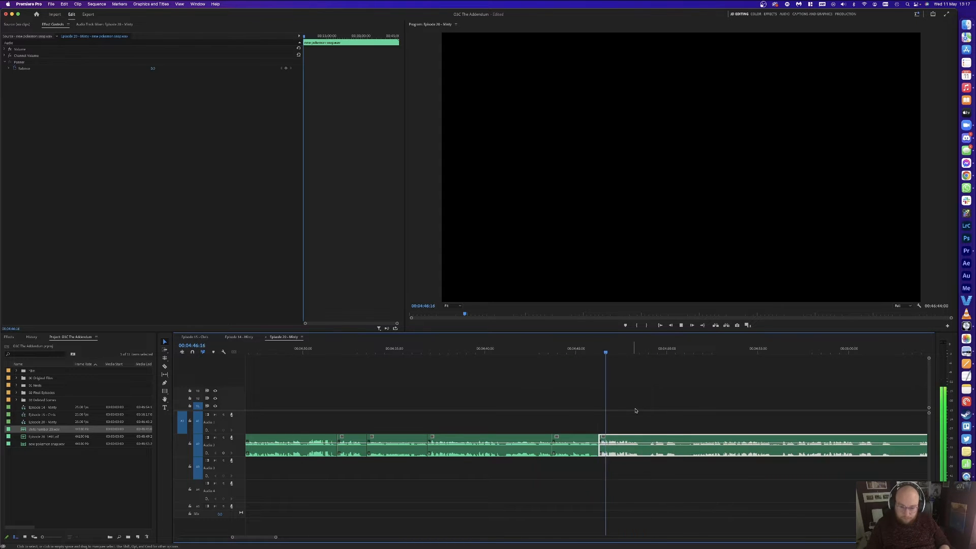
{"action": "left_click", "coordinate": [651, 398]}
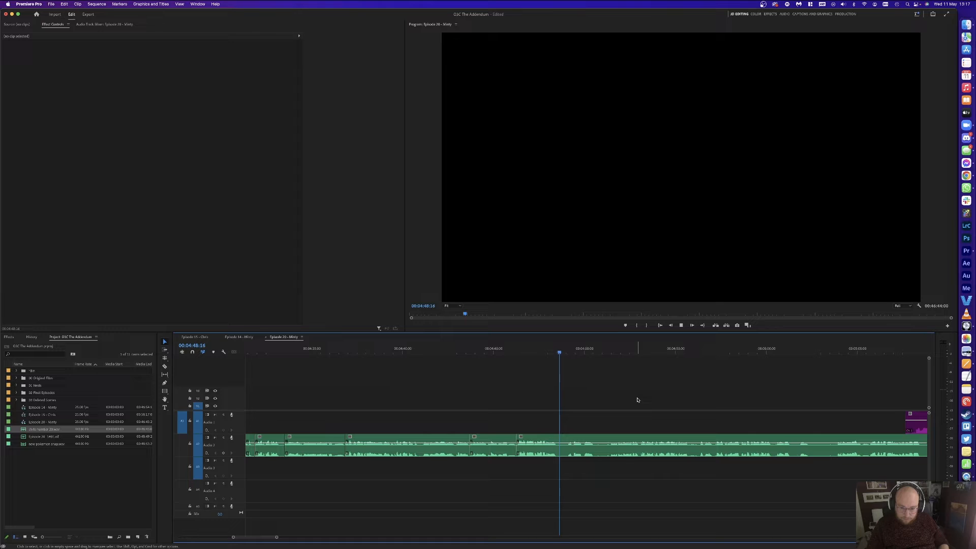
Step: Split the clip at 00:04:51:22 and 00:04:48:15 around the pause
{"action": "left_click", "coordinate": [606, 350]}
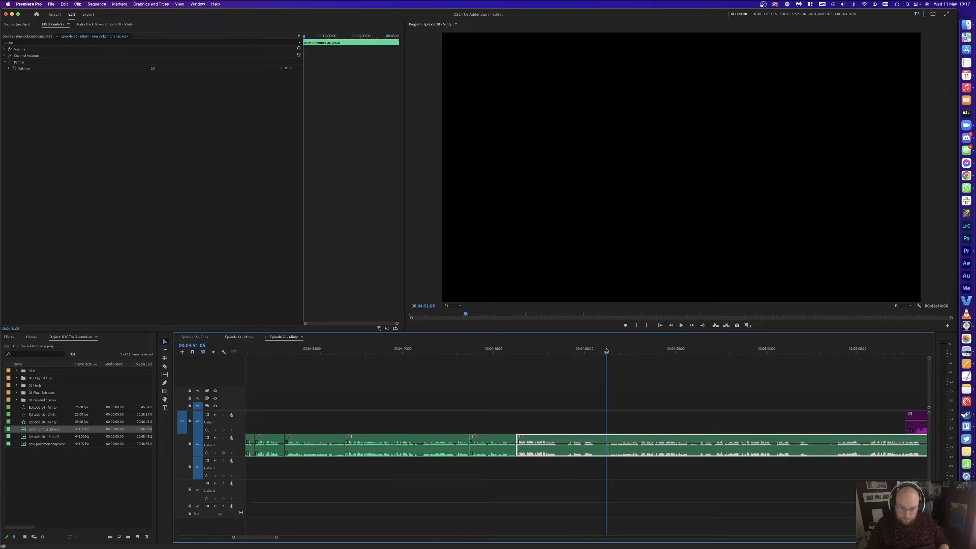
{"action": "left_click", "coordinate": [620, 351]}
{"action": "key", "text": "super+k"}
{"action": "left_click", "coordinate": [541, 351]}
{"action": "key", "text": "space"}
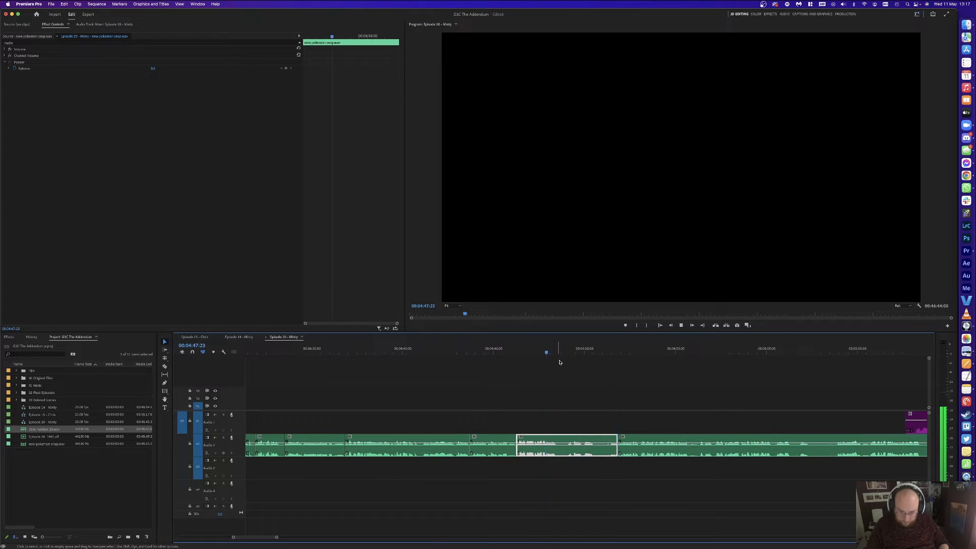
{"action": "key", "text": "space"}
{"action": "key", "text": "super+k"}
Step: Delete the pause segment, closing the gap, and play back to review the cut
{"action": "left_click", "coordinate": [577, 451]}
{"action": "key", "text": "Delete"}
{"action": "left_click", "coordinate": [576, 450]}
{"action": "key", "text": "Delete"}
{"action": "key", "text": "space"}
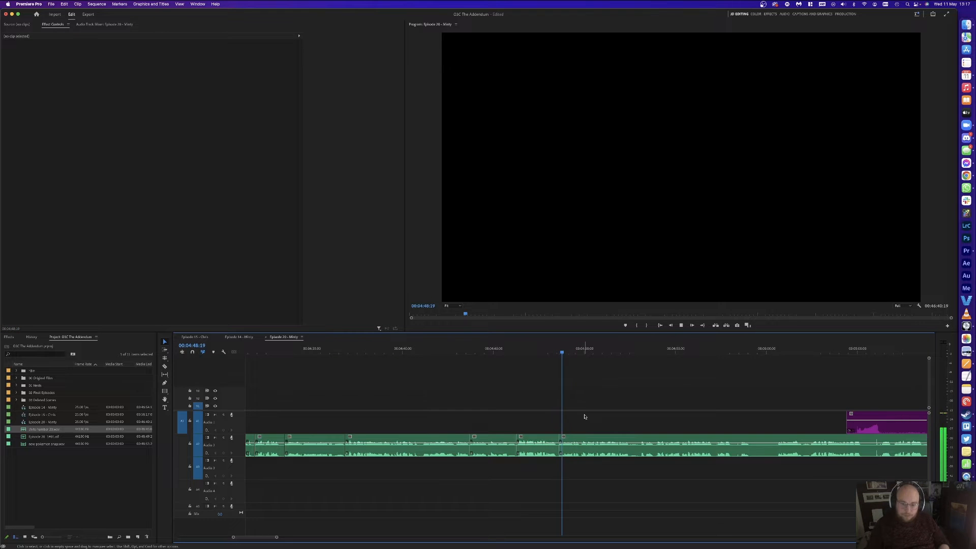
{"action": "scroll", "coordinate": [585, 416], "scroll_direction": "left", "scroll_amount": 1}
{"action": "scroll", "coordinate": [657, 379], "scroll_direction": "right", "scroll_amount": 1}
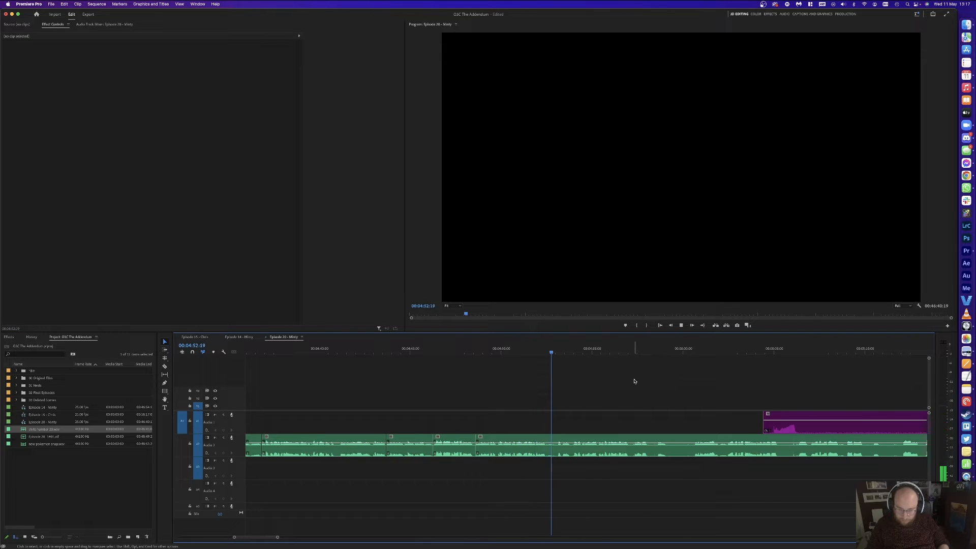
{"action": "scroll", "coordinate": [634, 381], "scroll_direction": "right", "scroll_amount": 1}
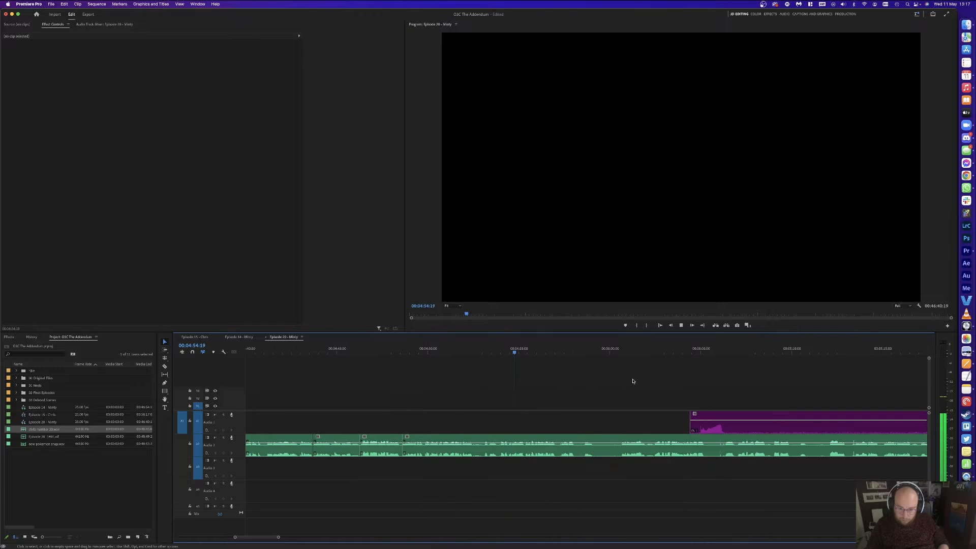
{"action": "scroll", "coordinate": [611, 385], "scroll_direction": "right", "scroll_amount": 1}
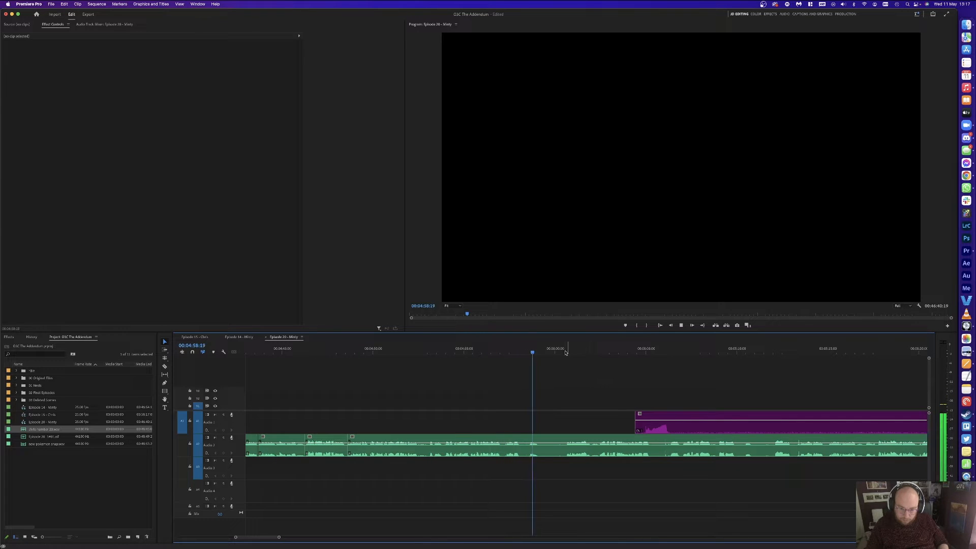
Step: Split at 00:04:59:05, ripple-trim back to 00:04:58:06 with W, and save
{"action": "key", "text": "space"}
{"action": "key", "text": "super+k"}
{"action": "left_click_drag", "start_coordinate": [515, 349], "coordinate": [522, 347]}
{"action": "key", "text": "w"}
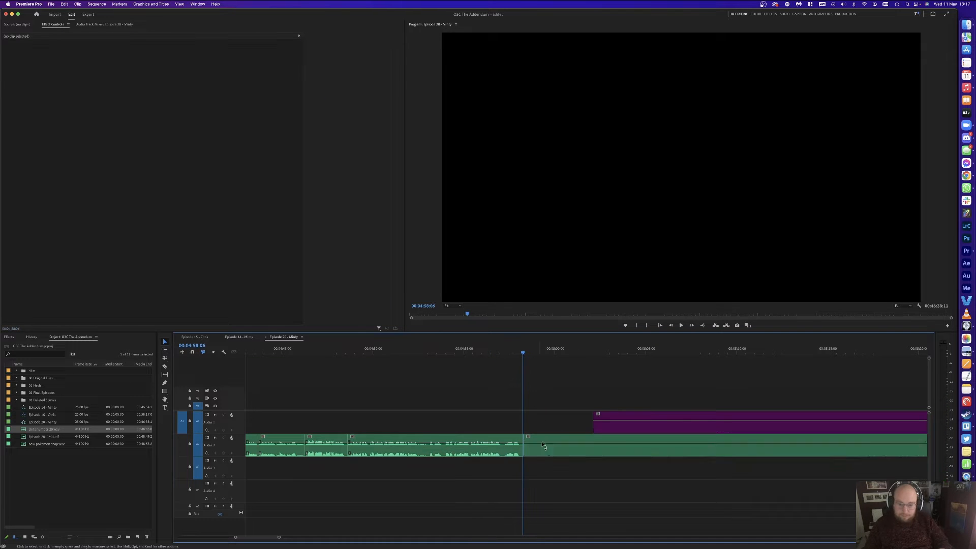
{"action": "key", "text": "super+s"}
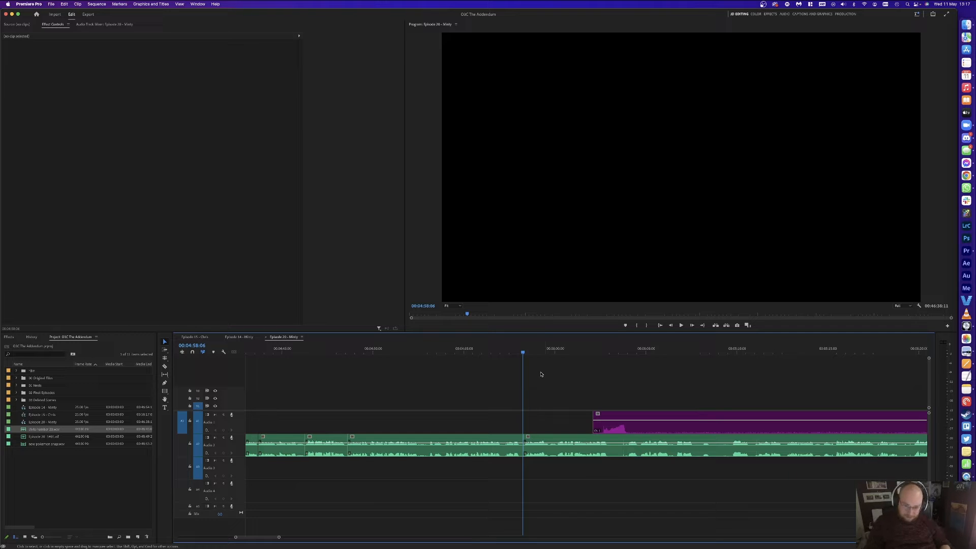
Step: Cut out and delete the middle section of the purple music clip
{"action": "key", "text": "space"}
{"action": "key", "text": "c"}
{"action": "left_click", "coordinate": [638, 423]}
{"action": "left_click", "coordinate": [880, 423]}
{"action": "key", "text": "v"}
{"action": "left_click", "coordinate": [757, 423]}
{"action": "key", "text": "Delete"}
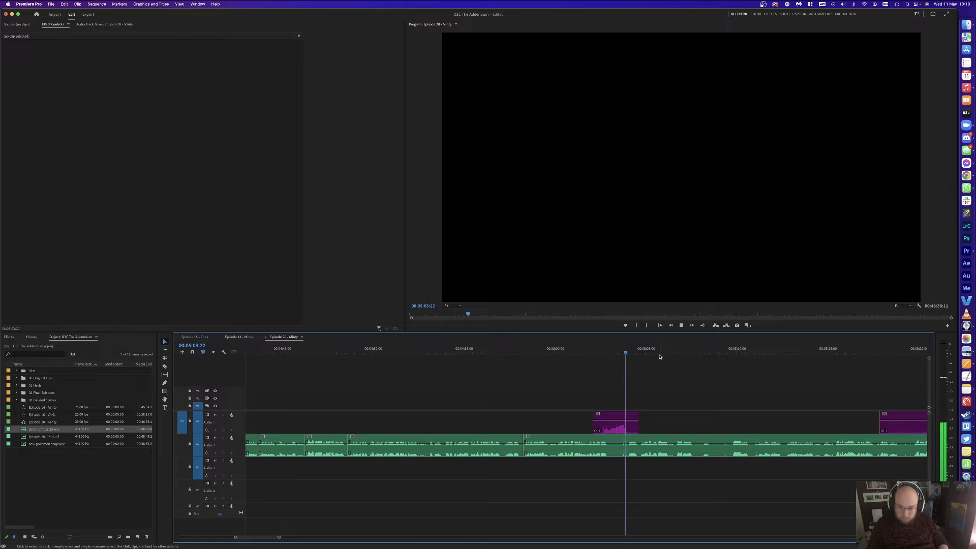
Step: Remove a small piece of the dialogue clip between two razor cuts
{"action": "key", "text": "c"}
{"action": "left_click", "coordinate": [628, 442]}
{"action": "left_click", "coordinate": [618, 442]}
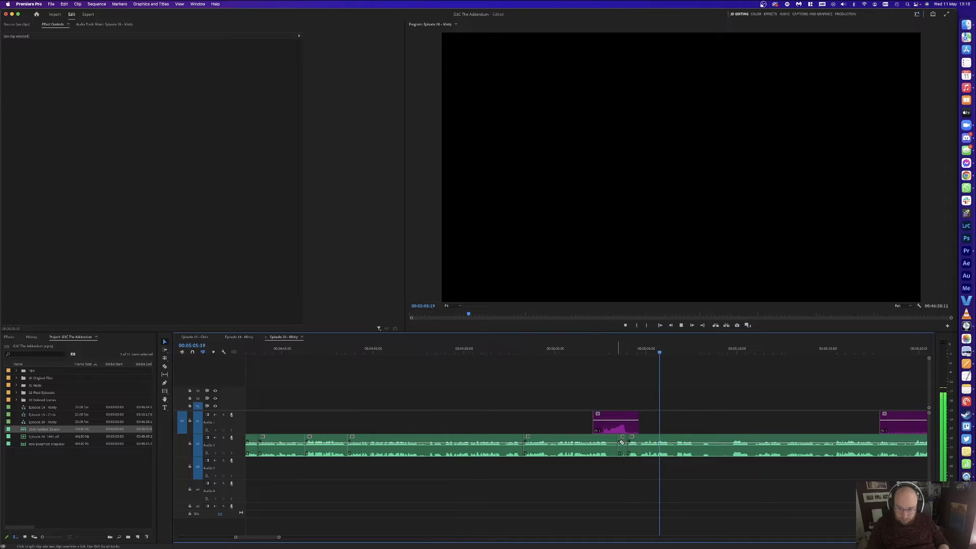
{"action": "key", "text": "v"}
{"action": "left_click", "coordinate": [623, 442]}
{"action": "key", "text": "Delete"}
{"action": "left_click", "coordinate": [661, 442]}
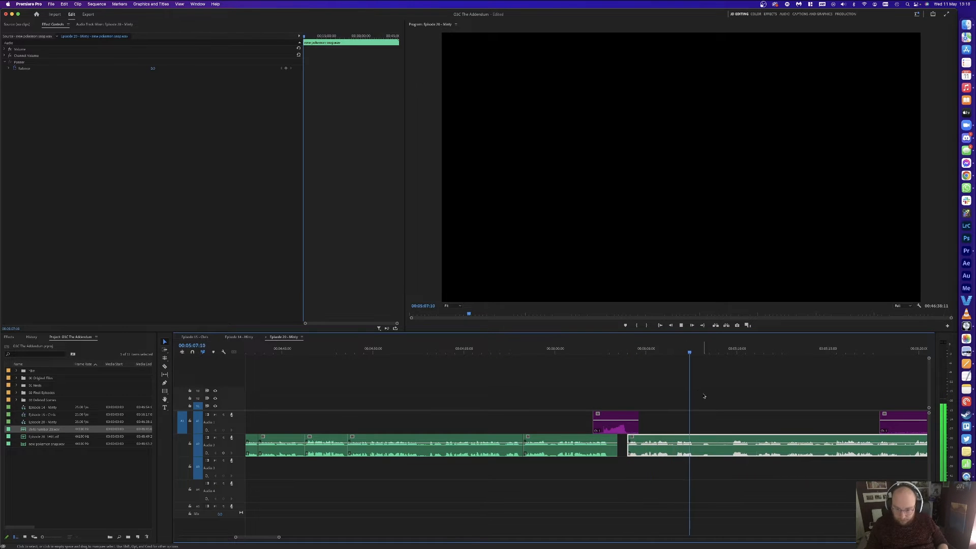
Step: Split the dialogue near 00:05:09:18, trim the clip end left, and remove the Audio 2 gap
{"action": "key", "text": "super+k"}
{"action": "left_click", "coordinate": [730, 351]}
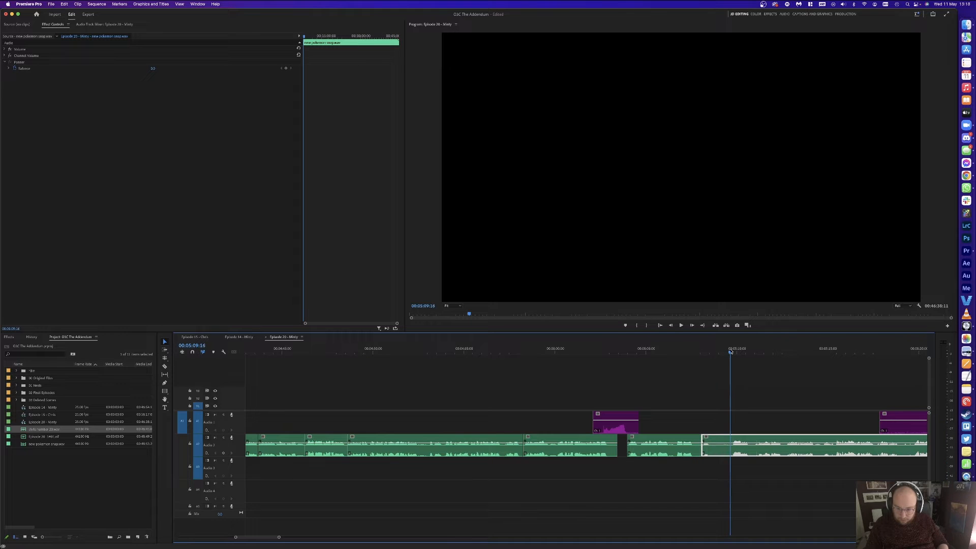
{"action": "key", "text": "space"}
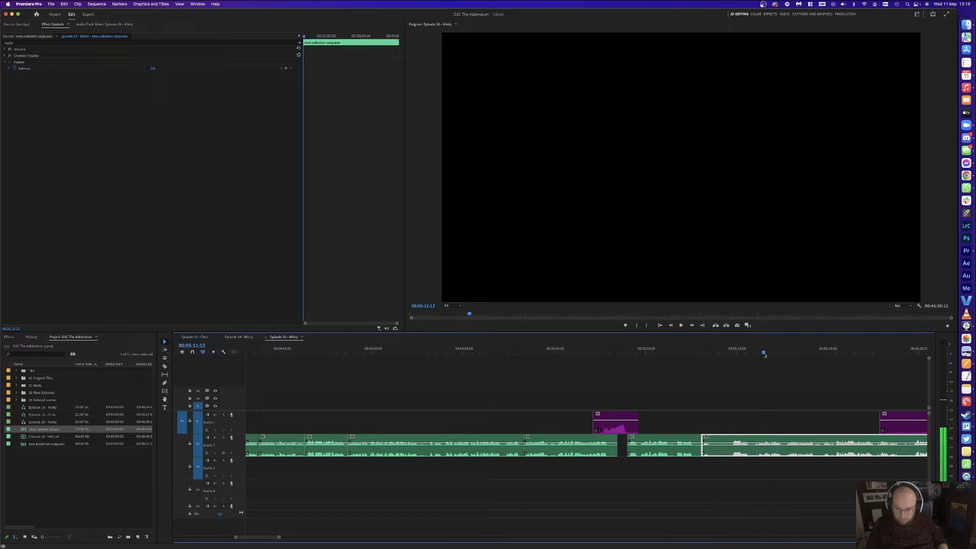
{"action": "key", "text": "super+k"}
{"action": "left_click", "coordinate": [752, 353]}
{"action": "key", "text": "super+k"}
{"action": "left_click_drag", "start_coordinate": [729, 352], "coordinate": [732, 353]}
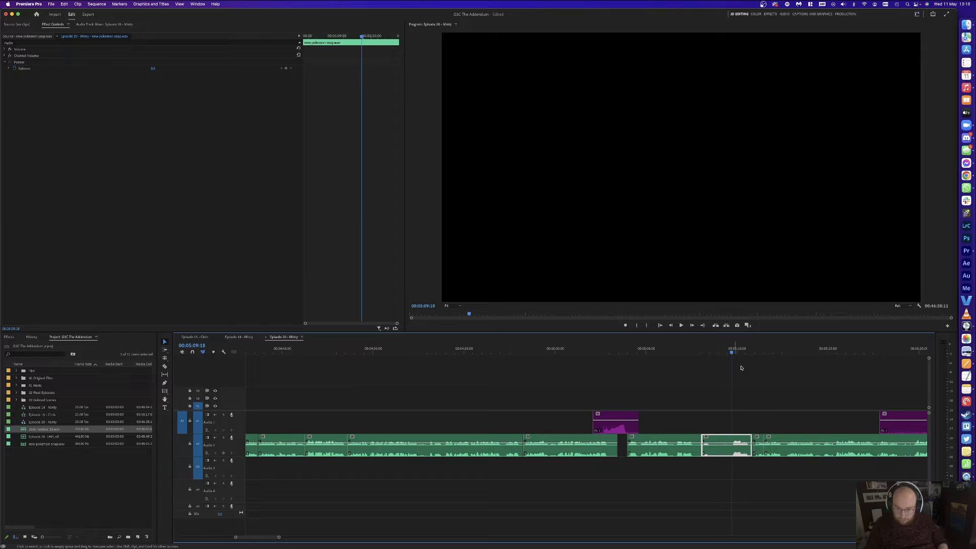
{"action": "left_click_drag", "start_coordinate": [751, 443], "coordinate": [717, 443]}
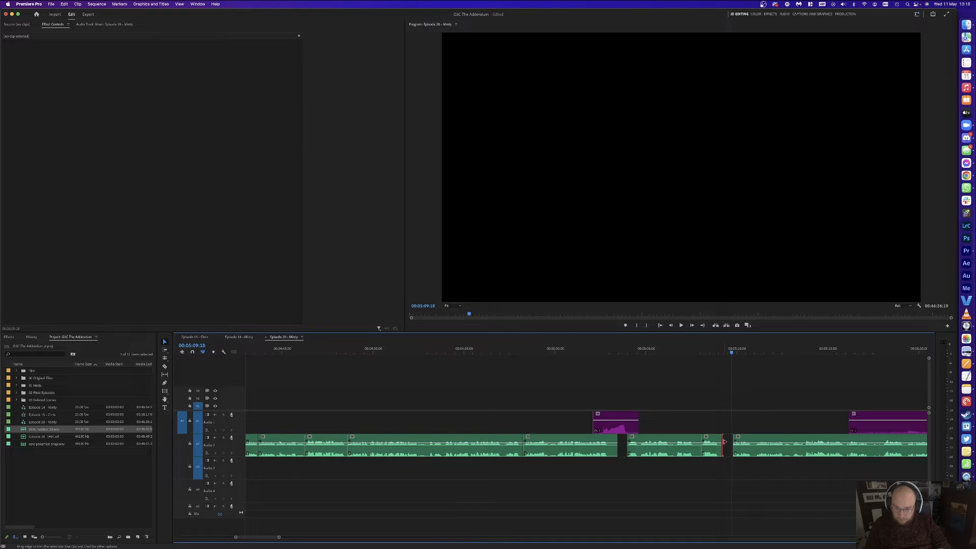
{"action": "key", "text": "Delete"}
{"action": "key", "text": "Up"}
{"action": "key", "text": "Up"}
{"action": "key", "text": "space"}
{"action": "left_click", "coordinate": [754, 392]}
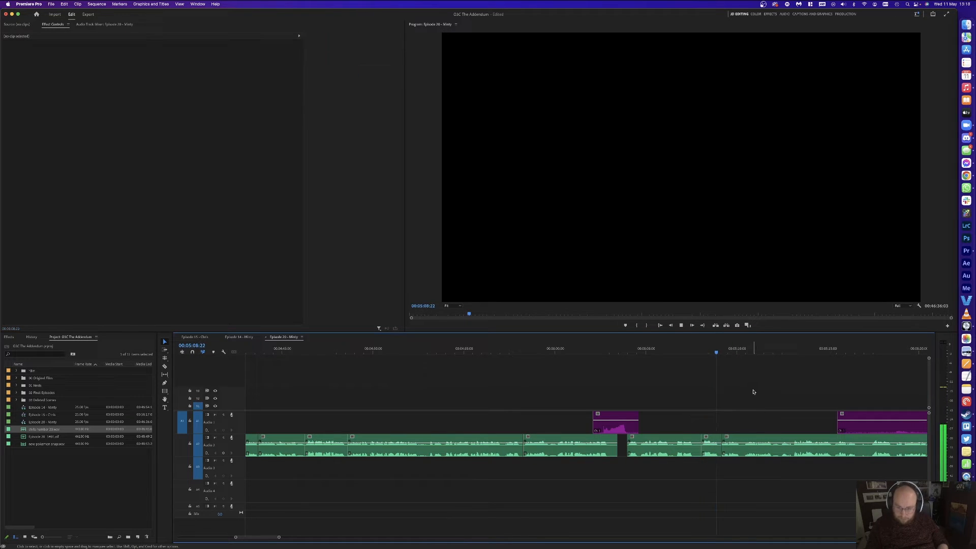
Step: Ripple-trim the Audio 2 clip start to the playhead at 00:05:10:09
{"action": "scroll", "coordinate": [753, 392], "scroll_direction": "right", "scroll_amount": 3}
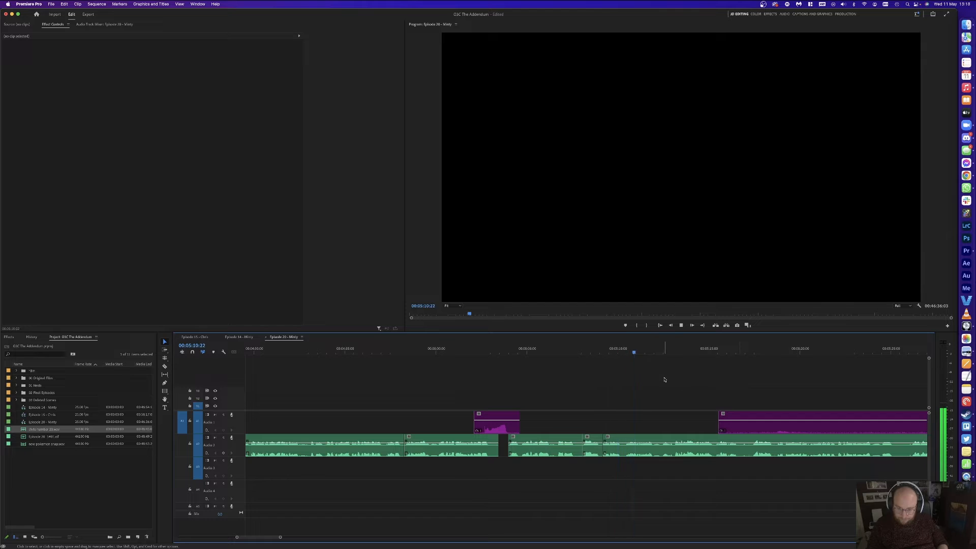
{"action": "left_click_drag", "start_coordinate": [605, 350], "coordinate": [627, 350]}
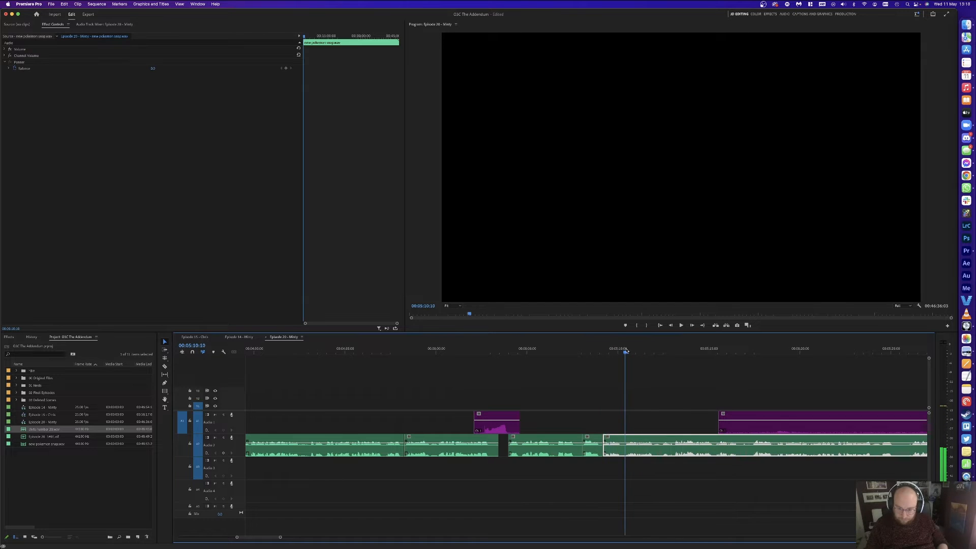
{"action": "key", "text": "q"}
{"action": "key", "text": "space"}
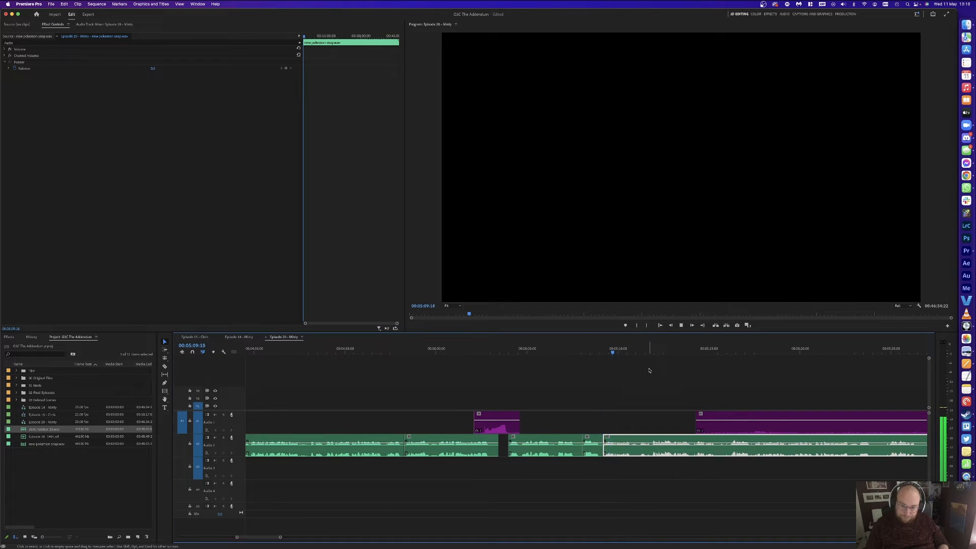
{"action": "left_click", "coordinate": [649, 370]}
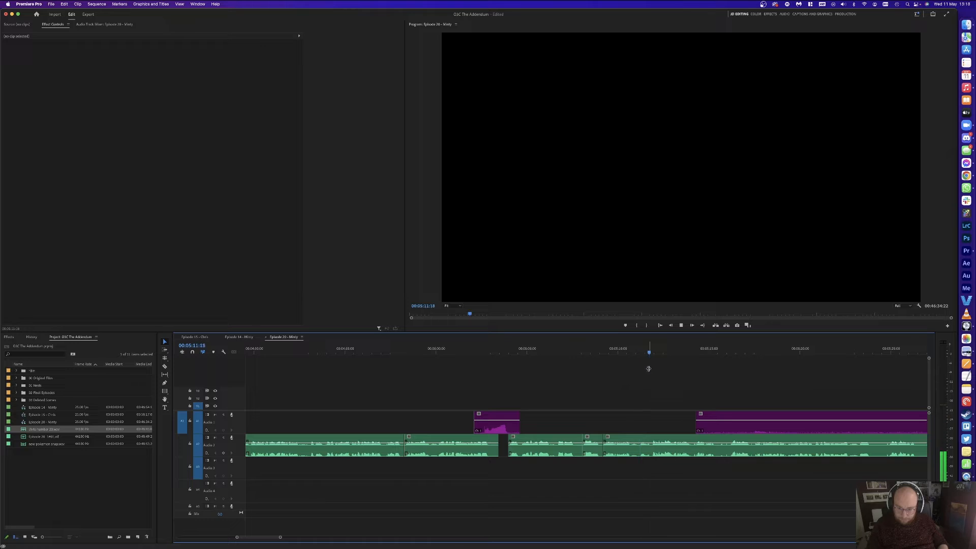
Step: Razor Audio 2 at the pause end and ripple delete the unwanted piece near 00:05:11:04
{"action": "left_click", "coordinate": [651, 352]}
{"action": "key", "text": "super+k"}
{"action": "left_click_drag", "start_coordinate": [645, 352], "coordinate": [639, 406]}
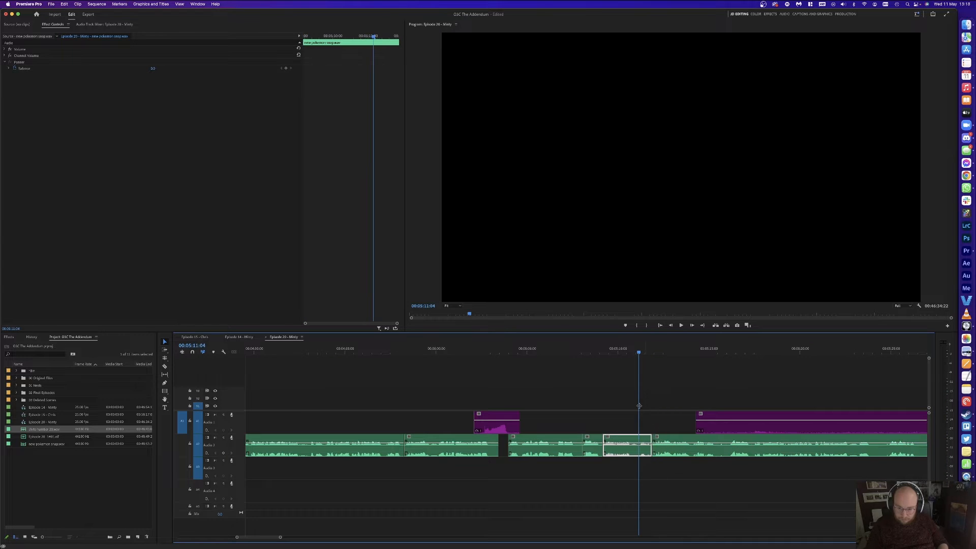
{"action": "key", "text": "shift+Delete"}
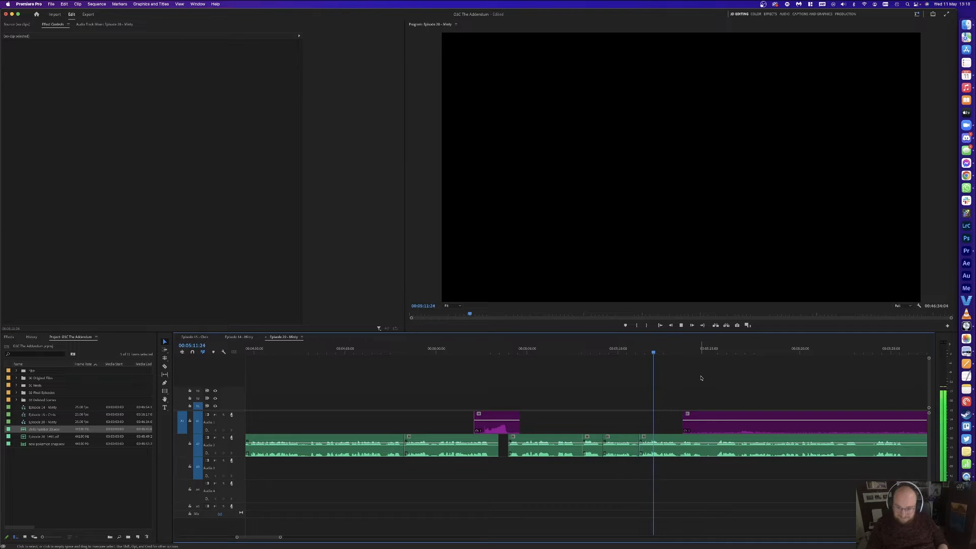
{"action": "scroll", "coordinate": [702, 378], "scroll_direction": "right", "scroll_amount": 5}
{"action": "key", "text": "minus"}
{"action": "key", "text": "minus"}
Step: Delete the stray purple Audio 1 segment and save the project
{"action": "key", "text": "c"}
{"action": "key", "text": "v"}
{"action": "left_click", "coordinate": [717, 427]}
{"action": "key", "text": "Delete"}
{"action": "key", "text": "equal"}
{"action": "key", "text": "equal"}
{"action": "key", "text": "equal"}
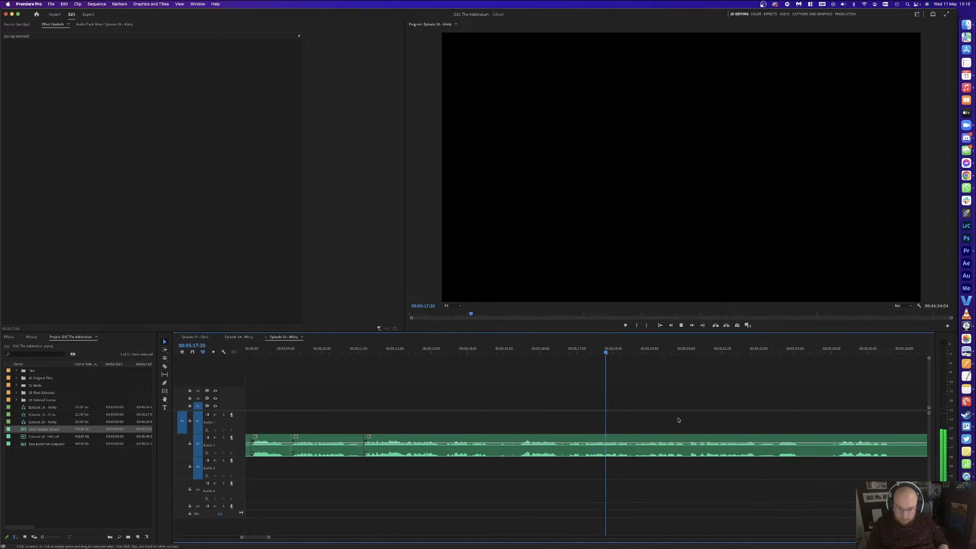
{"action": "key", "text": "space"}
{"action": "key", "text": "cmd+s"}
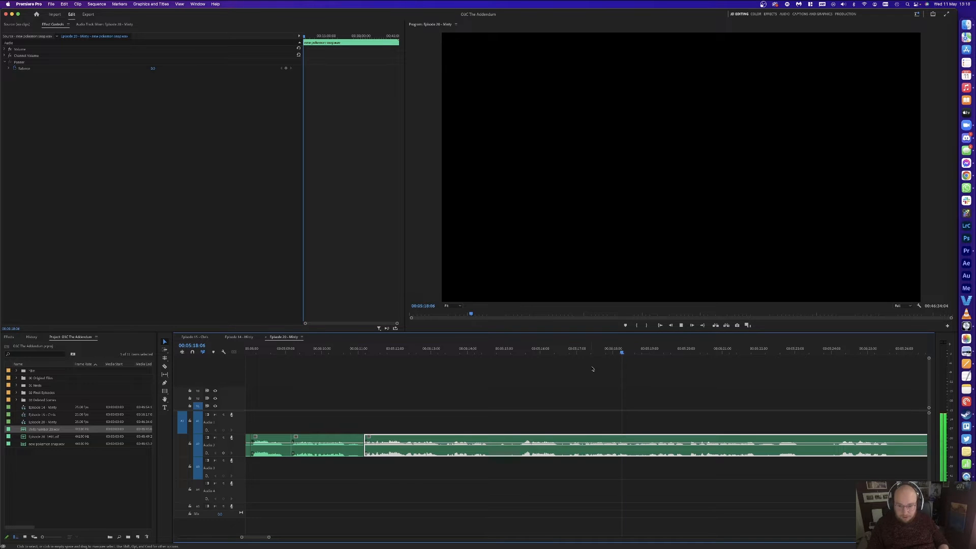
Step: Play back from 00:05:22:15 to find the next pause on Audio 2
{"action": "key", "text": "minus"}
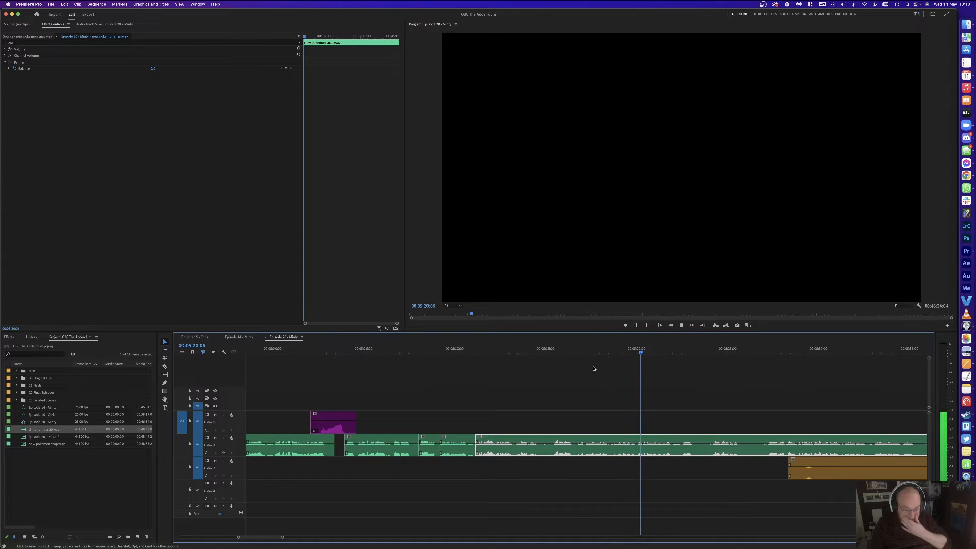
{"action": "key", "text": "equal"}
{"action": "left_click", "coordinate": [657, 367]}
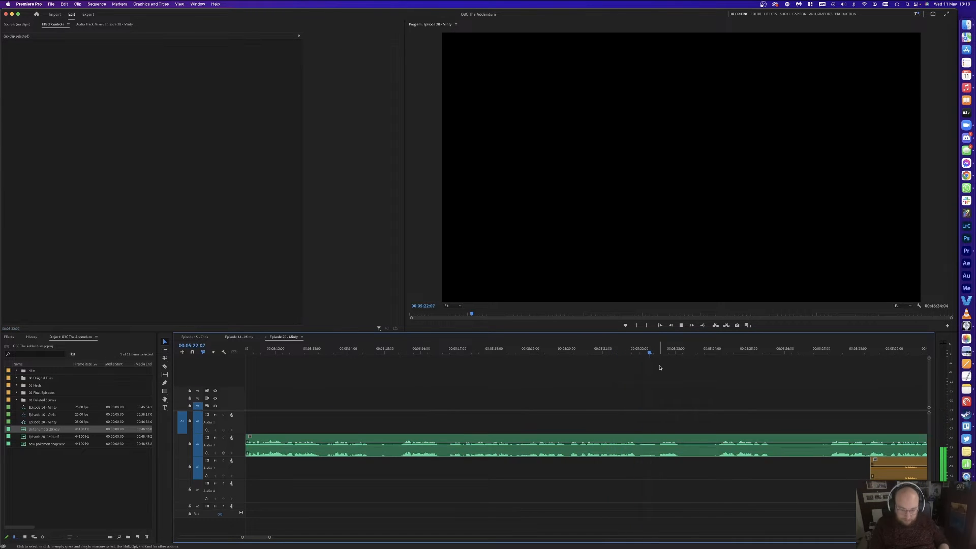
{"action": "key", "text": "minus"}
{"action": "key", "text": "space"}
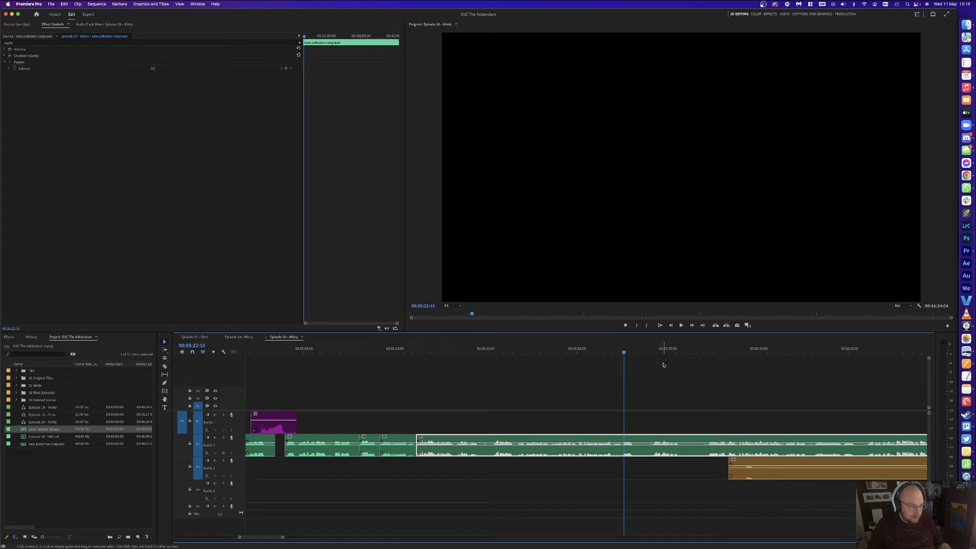
{"action": "key", "text": "space"}
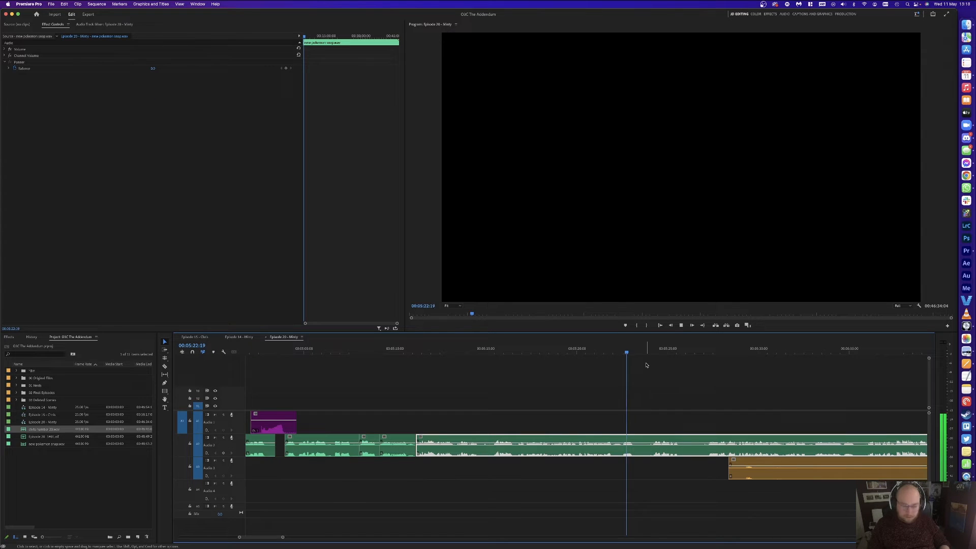
{"action": "key", "text": "space"}
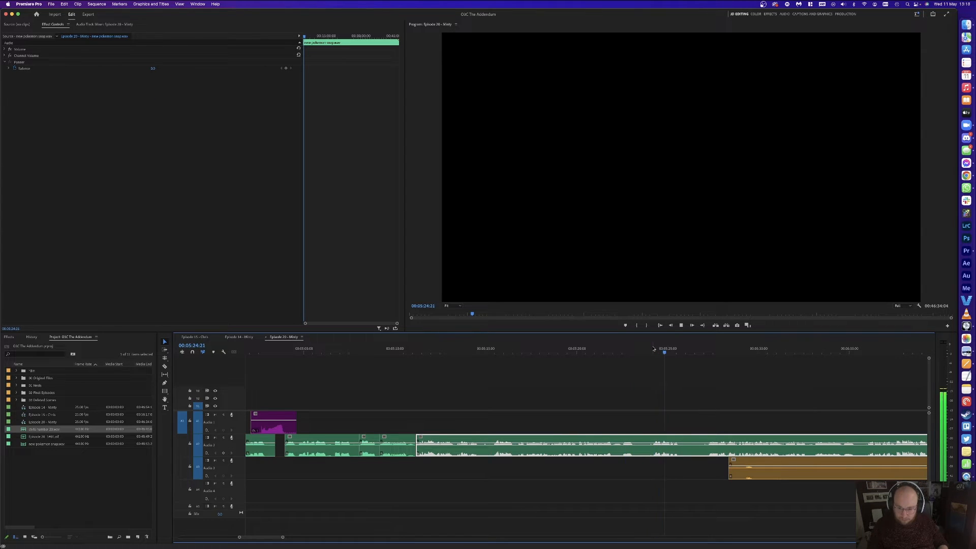
Step: Cut out the Audio 2 pause between about 00:05:21 and 00:05:27:02 and close the gap
{"action": "left_click", "coordinate": [706, 350]}
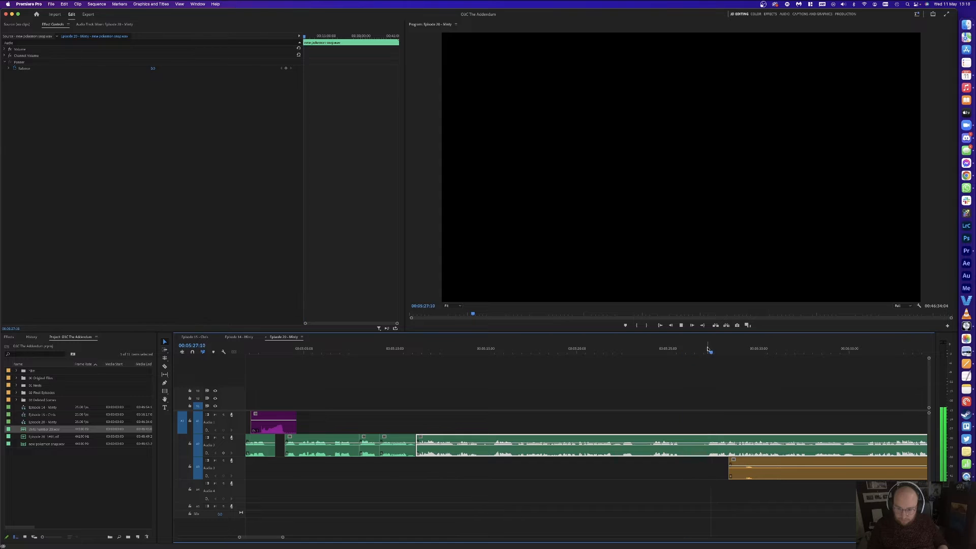
{"action": "key", "text": "super+k"}
{"action": "left_click", "coordinate": [593, 351]}
{"action": "left_click", "coordinate": [629, 370]}
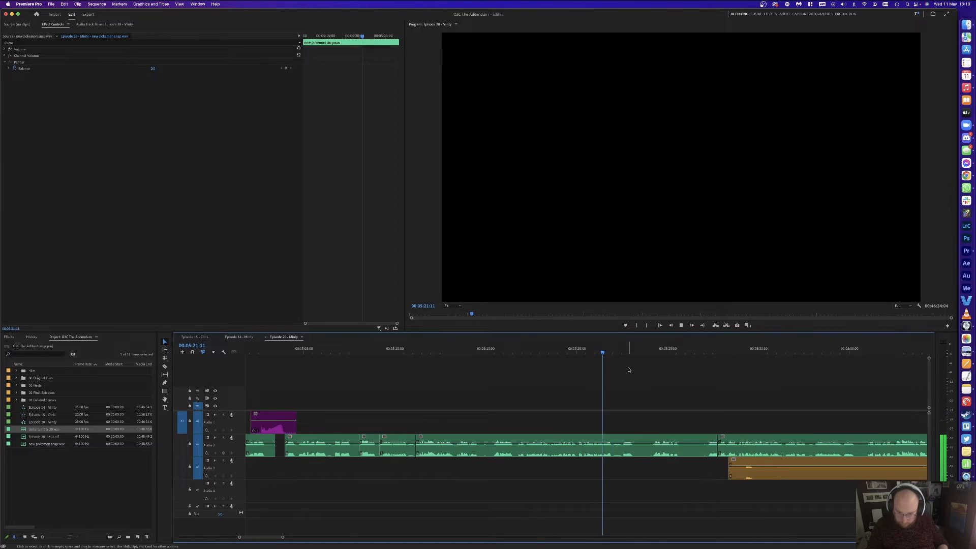
{"action": "key", "text": "space"}
{"action": "key", "text": "super+k"}
{"action": "left_click", "coordinate": [647, 446]}
{"action": "key", "text": "Delete"}
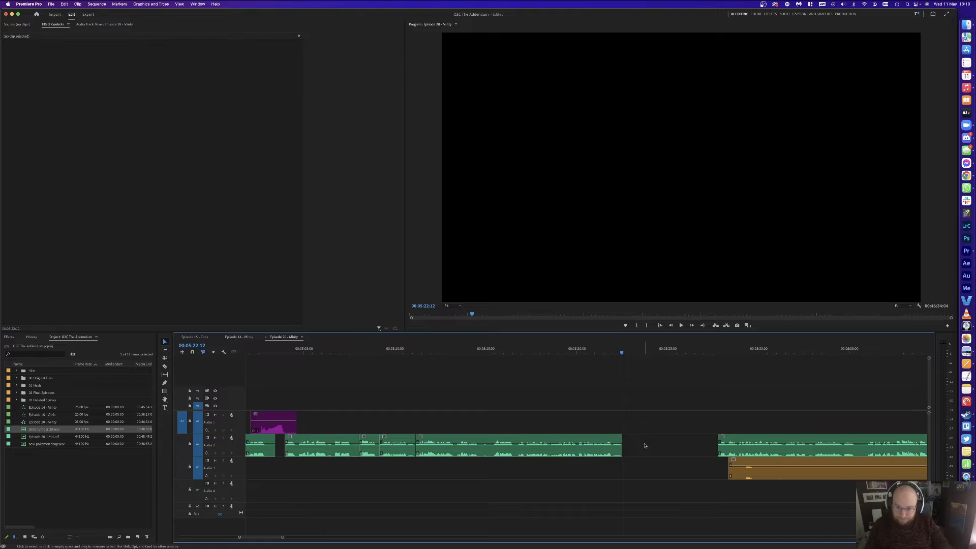
{"action": "left_click", "coordinate": [644, 446]}
{"action": "key", "text": "Delete"}
{"action": "key", "text": "space"}
Step: Remove the first stray orange Audio 3 clip
{"action": "scroll", "coordinate": [689, 400], "scroll_direction": "right", "scroll_amount": 3}
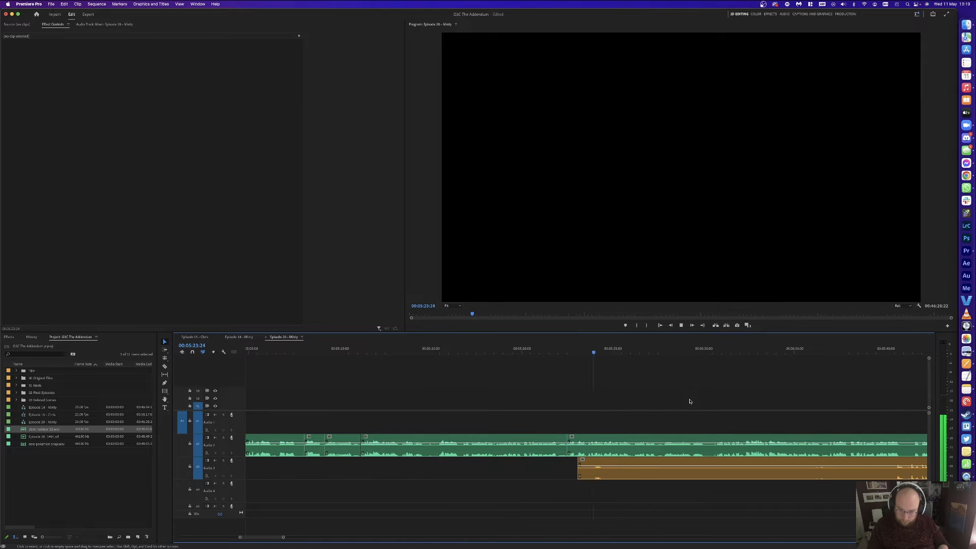
{"action": "left_click", "coordinate": [880, 474]}
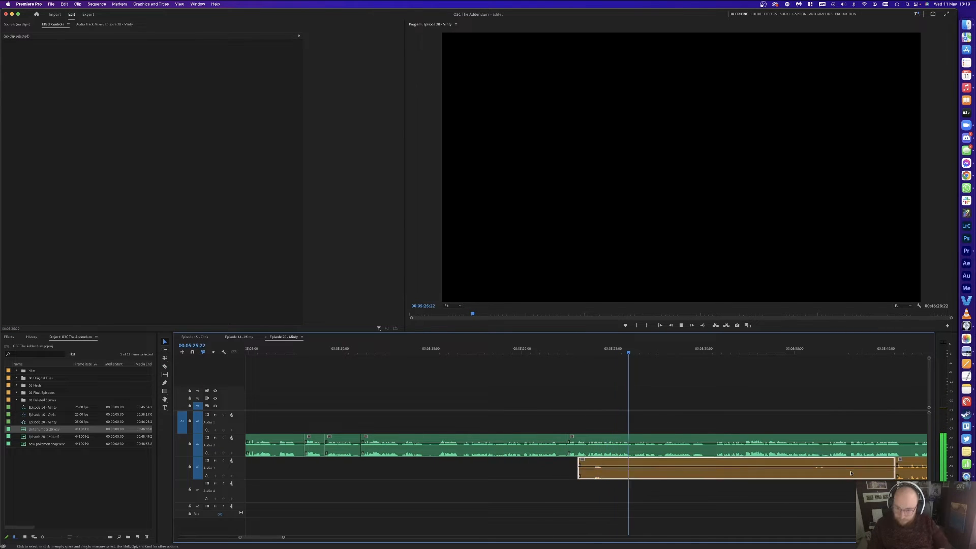
{"action": "key", "text": "Delete"}
{"action": "scroll", "coordinate": [725, 400], "scroll_direction": "right", "scroll_amount": 4}
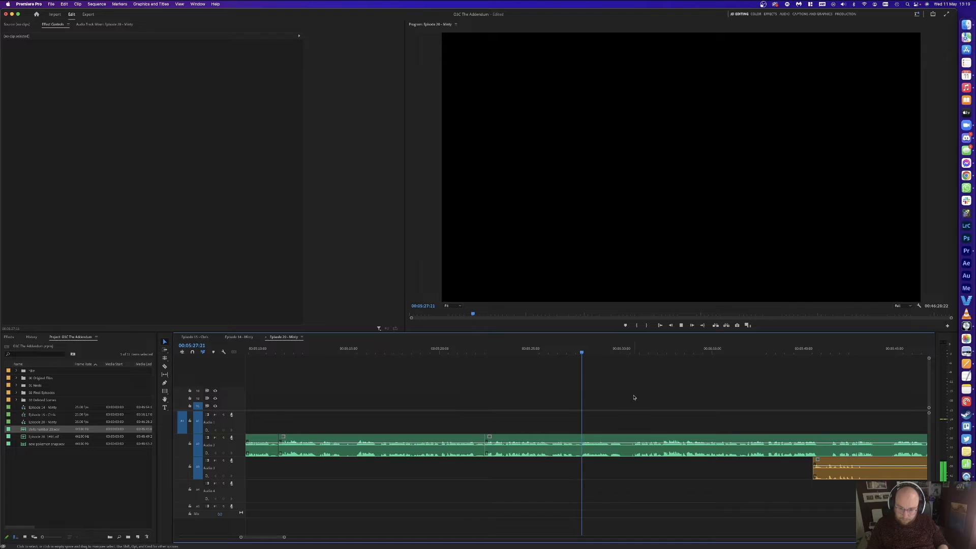
{"action": "scroll", "coordinate": [634, 397], "scroll_direction": "right", "scroll_amount": 2}
Step: Split Audio 2 at 00:05:30:17 and ripple-delete the unwanted piece before it
{"action": "key", "text": "d"}
{"action": "key", "text": "super+k"}
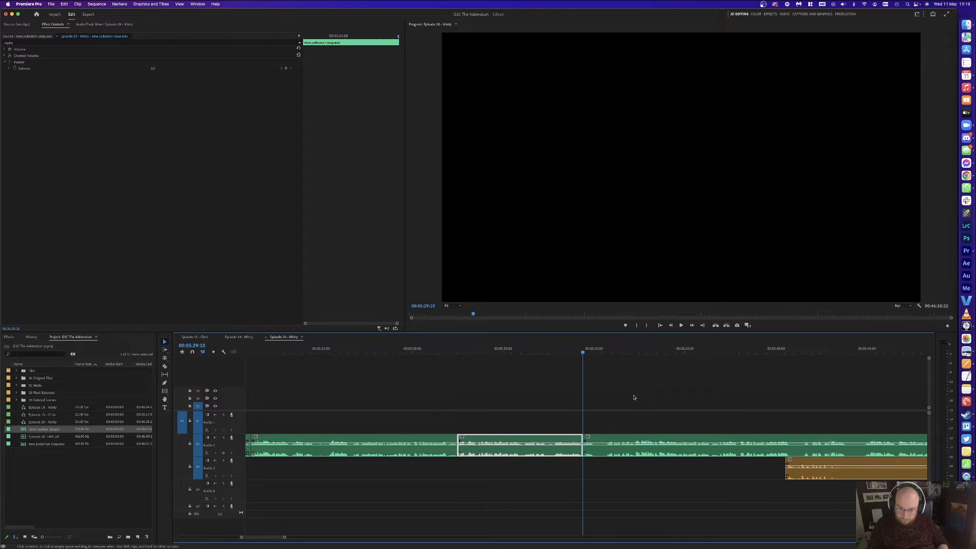
{"action": "key", "text": "equal"}
{"action": "left_click", "coordinate": [611, 351]}
{"action": "key", "text": "super+k"}
{"action": "key", "text": "shift+Delete"}
{"action": "left_click", "coordinate": [585, 446]}
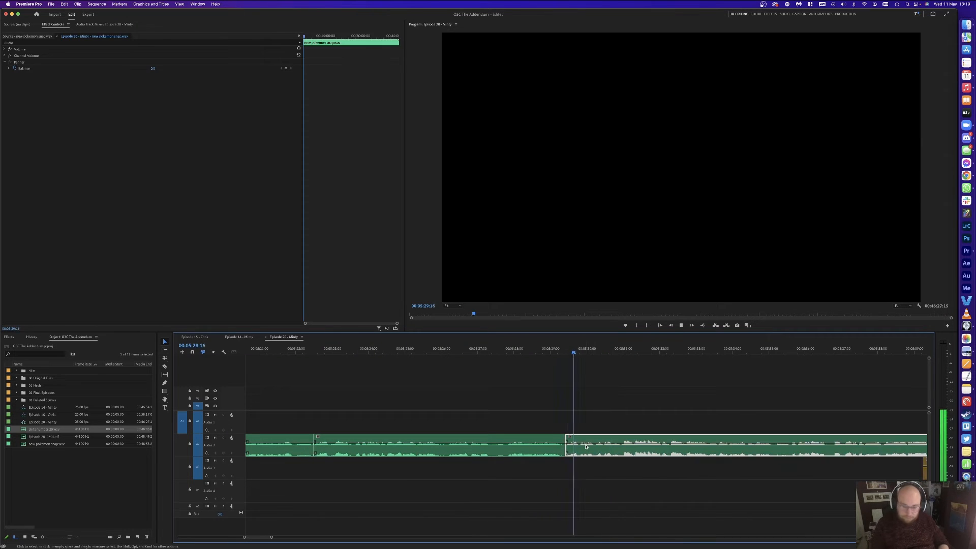
{"action": "key", "text": "minus"}
{"action": "key", "text": "space"}
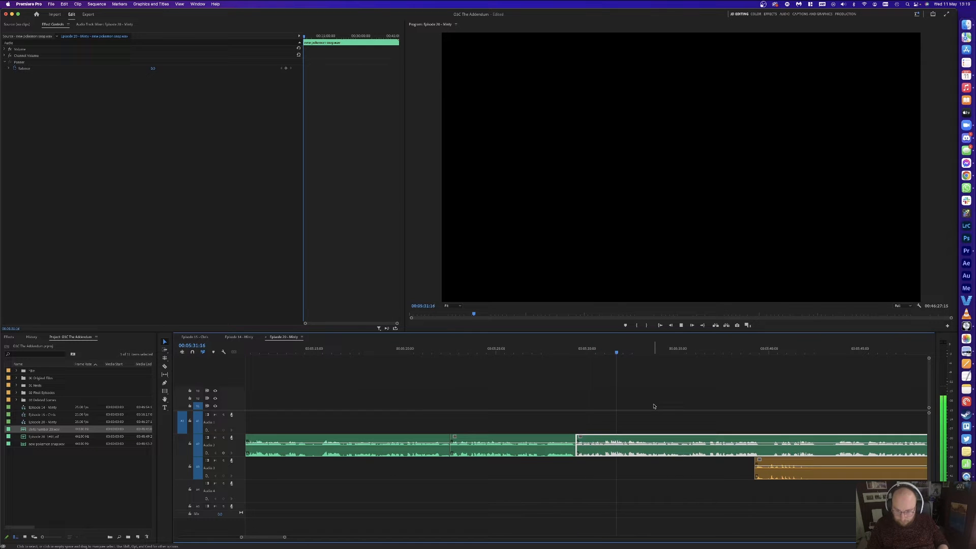
{"action": "left_click", "coordinate": [668, 399]}
Step: Delete the next orange Audio 3 clip
{"action": "key", "text": "c"}
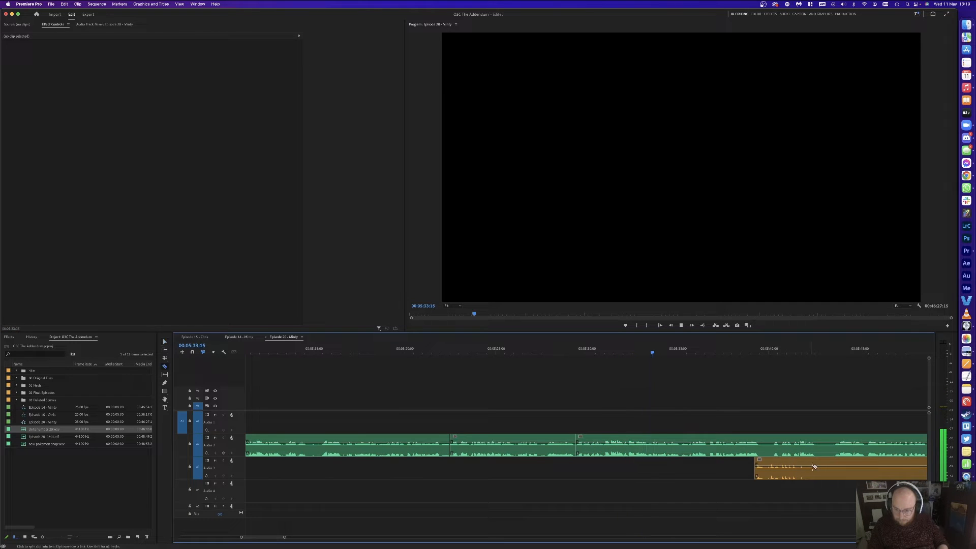
{"action": "key", "text": "minus"}
{"action": "key", "text": "v"}
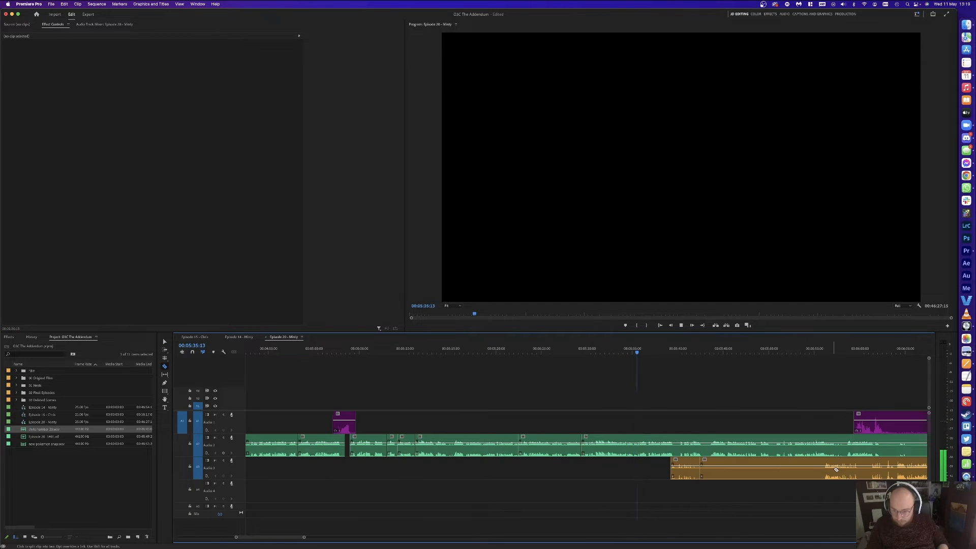
{"action": "left_click", "coordinate": [767, 474]}
{"action": "key", "text": "Delete"}
{"action": "key", "text": "equal"}
{"action": "key", "text": "equal"}
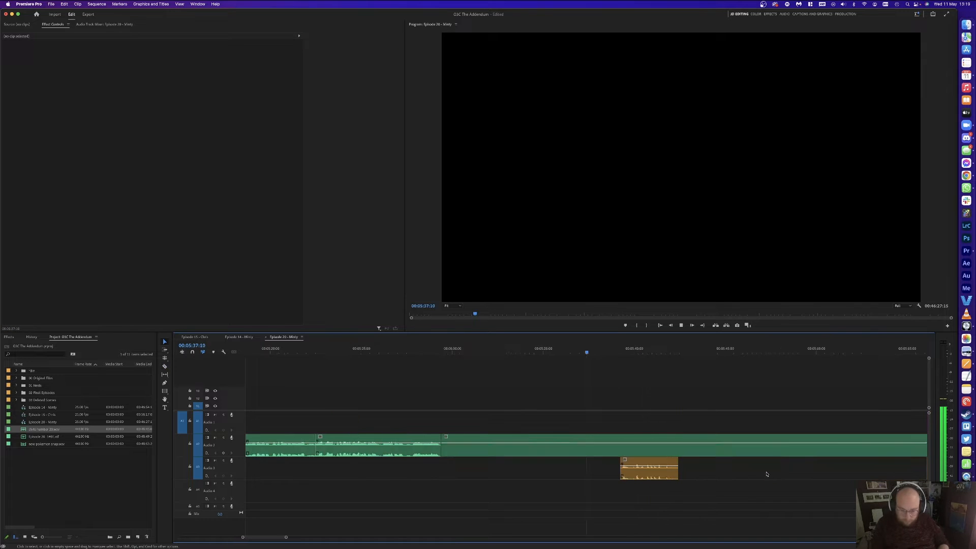
{"action": "key", "text": "space"}
Step: Cut the Audio 2 pause around 00:05:35:02–00:05:35:14 and close the gap
{"action": "left_click", "coordinate": [498, 352]}
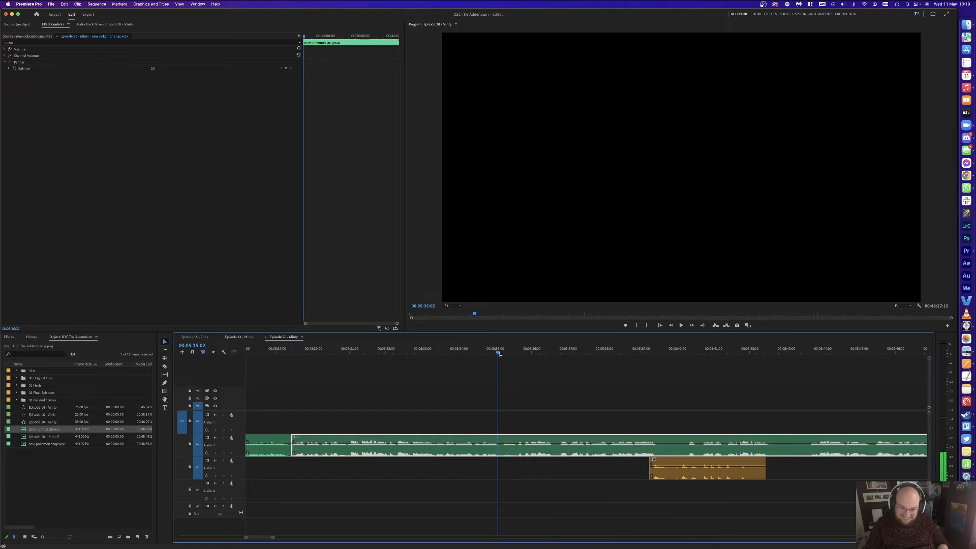
{"action": "left_click_drag", "start_coordinate": [493, 354], "coordinate": [509, 353]}
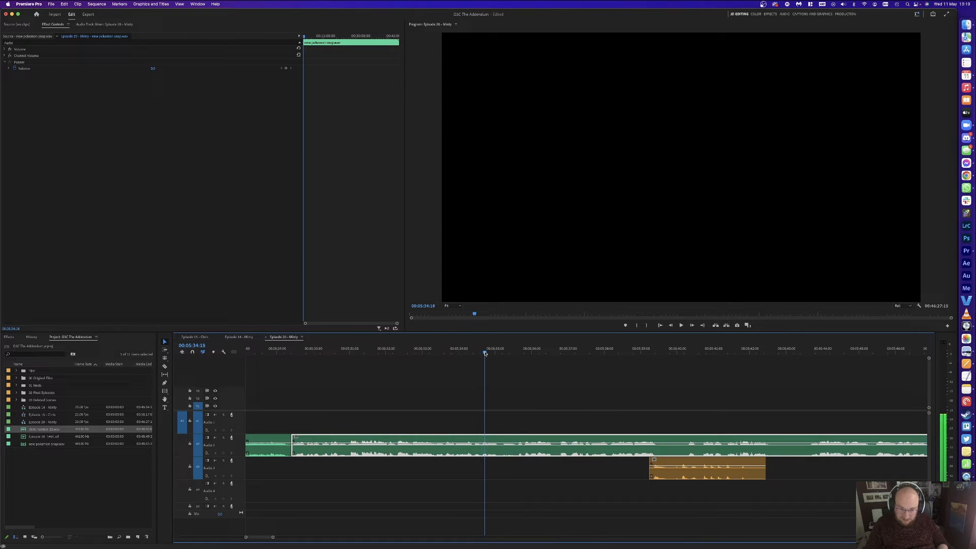
{"action": "key", "text": "super+k"}
{"action": "mouse_move", "coordinate": [481, 354]}
{"action": "left_mouse_down"}
{"action": "mouse_move", "coordinate": [516, 353]}
{"action": "mouse_move", "coordinate": [473, 351]}
{"action": "left_mouse_up"}
{"action": "key", "text": "super+k"}
{"action": "key", "text": "Delete"}
{"action": "left_click", "coordinate": [501, 448]}
{"action": "key", "text": "Delete"}
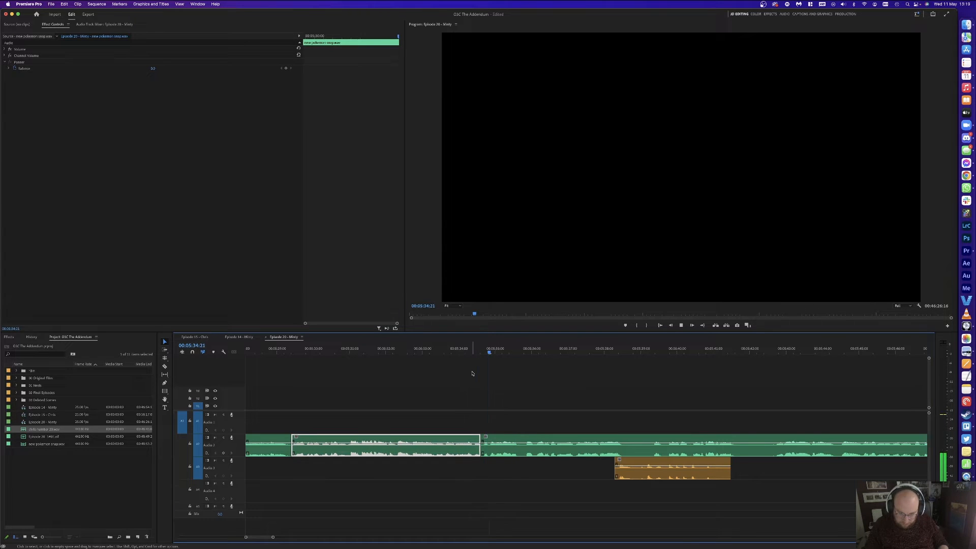
{"action": "left_click", "coordinate": [566, 383]}
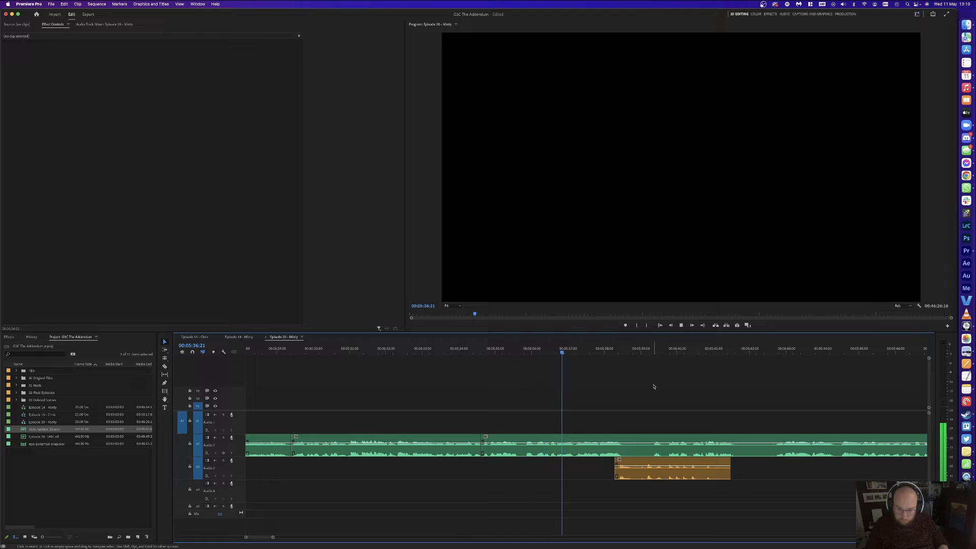
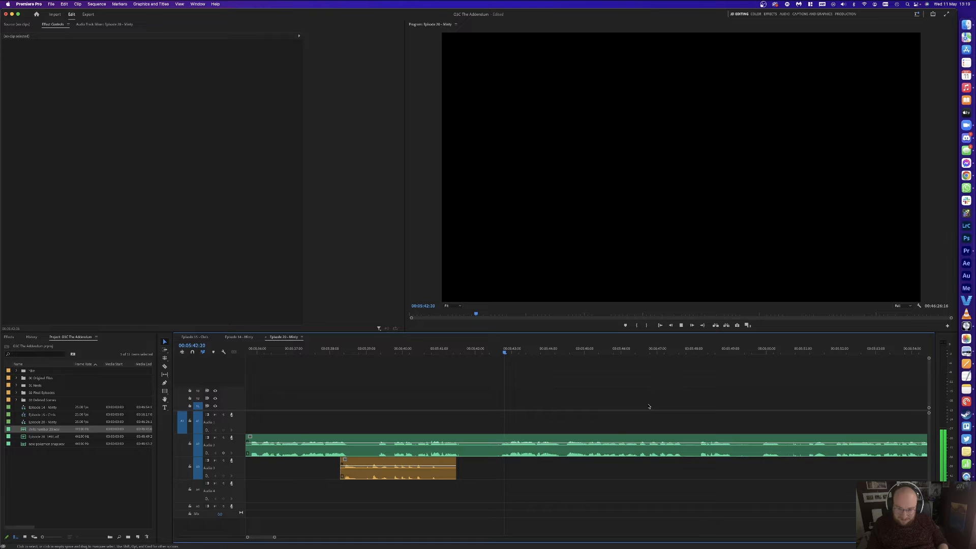
Step: Split the green Audio 2 clip at the playhead
{"action": "key", "text": "minus"}
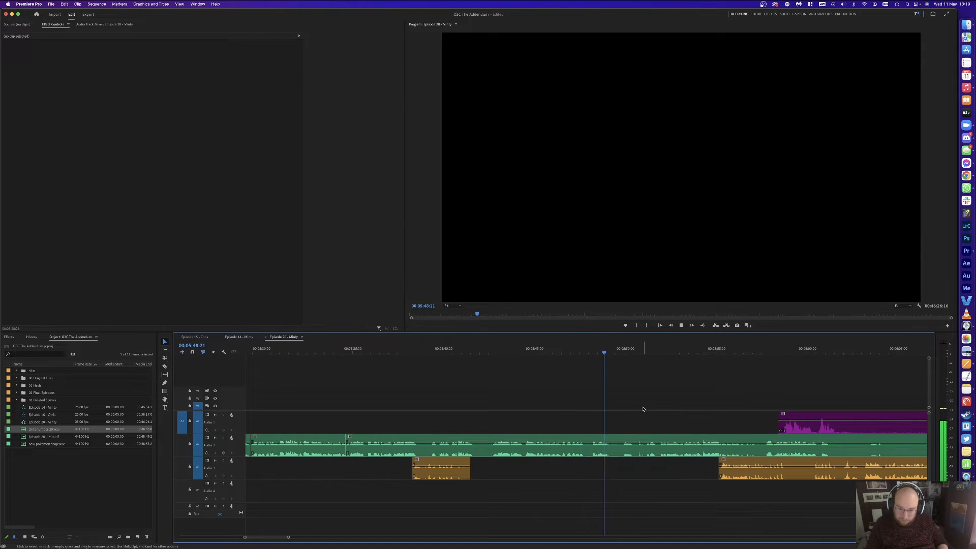
{"action": "key", "text": "d"}
{"action": "key", "text": "super+k"}
{"action": "key", "text": "equal"}
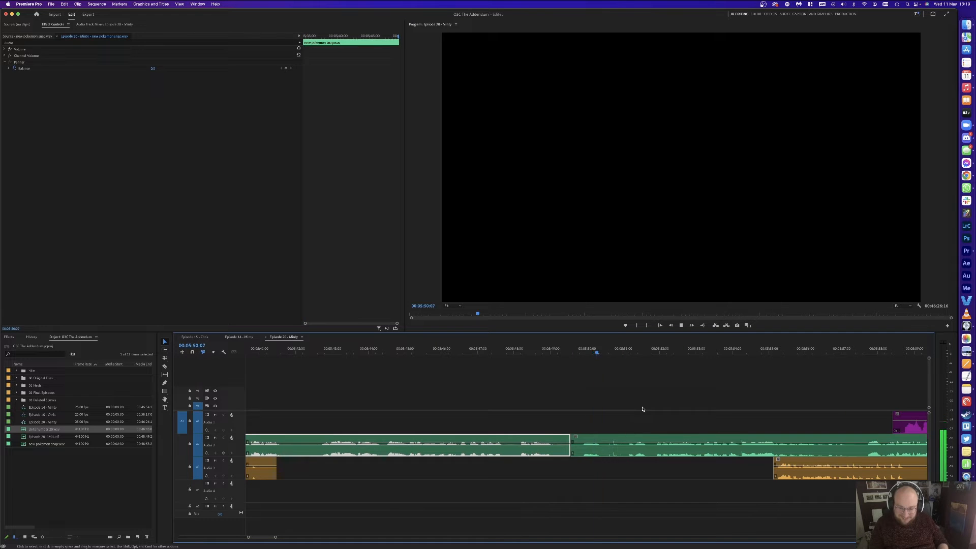
{"action": "left_click", "coordinate": [657, 391]}
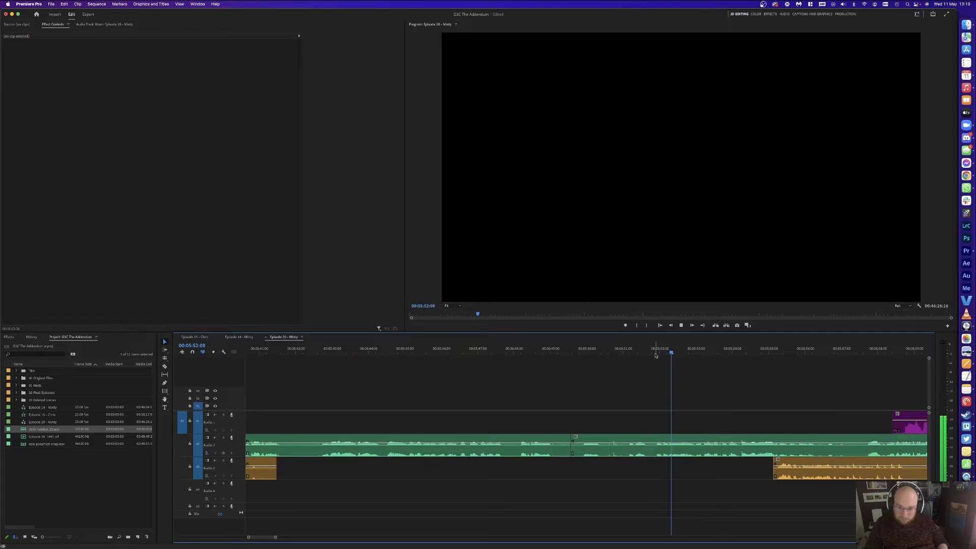
Step: Split Audio 2 at the pause, delete the left piece, ripple-delete the gap, and save
{"action": "left_click", "coordinate": [627, 353]}
{"action": "key", "text": "d"}
{"action": "key", "text": "super+k"}
{"action": "key", "text": "Delete"}
{"action": "left_click", "coordinate": [597, 451]}
{"action": "key", "text": "Delete"}
{"action": "key", "text": "super+s"}
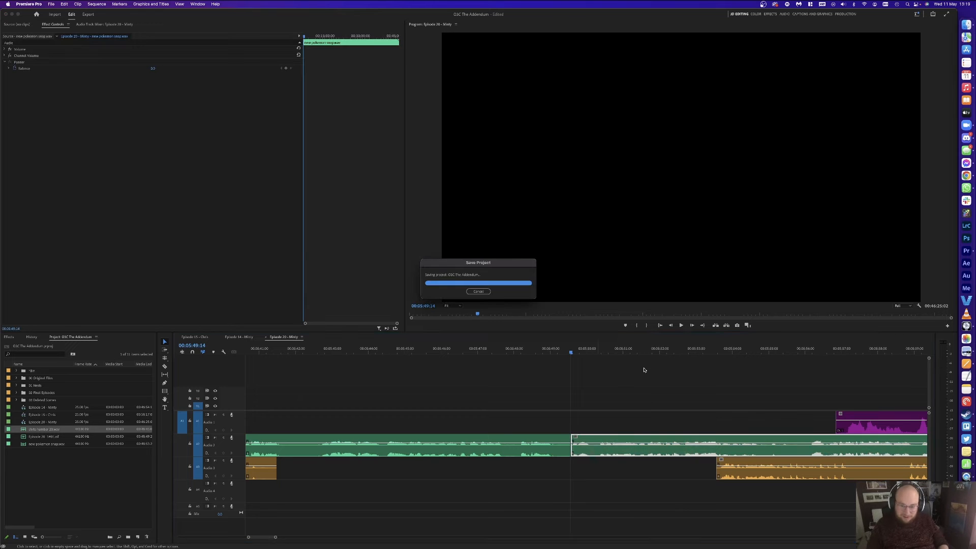
Step: Play back the edit, checking the waveforms, then select the purple Audio 1 clip
{"action": "left_click", "coordinate": [629, 370]}
{"action": "key", "text": "space"}
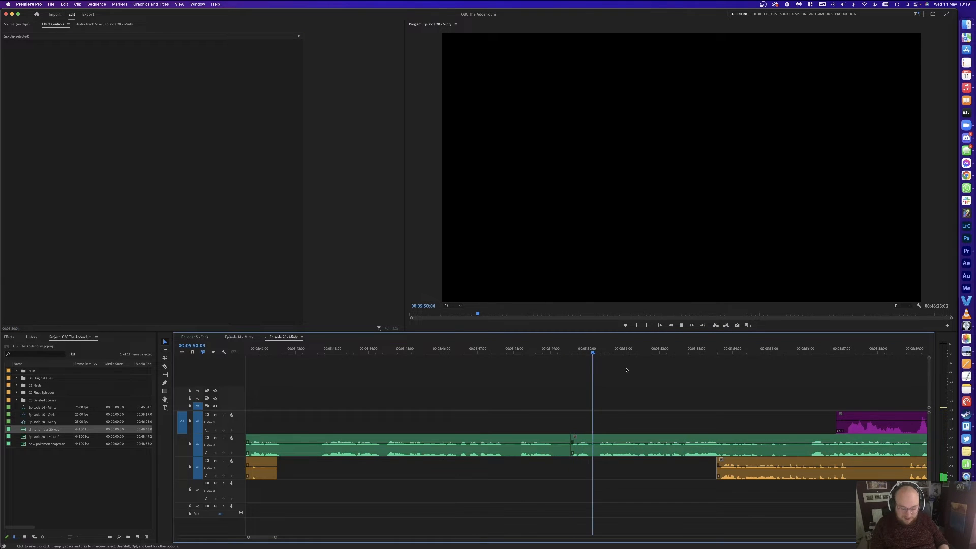
{"action": "key", "text": "minus"}
{"action": "key", "text": "equal"}
{"action": "key", "text": "equal"}
{"action": "key", "text": "minus"}
{"action": "key", "text": "equal"}
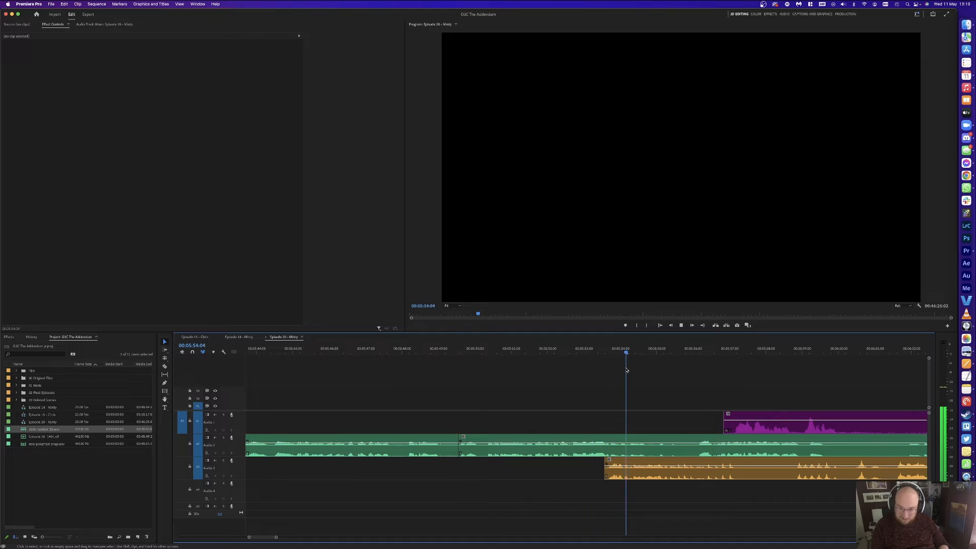
{"action": "key", "text": "minus"}
{"action": "key", "text": "equal"}
{"action": "key", "text": "minus"}
{"action": "key", "text": "equal"}
{"action": "key", "text": "minus"}
{"action": "key", "text": "equal"}
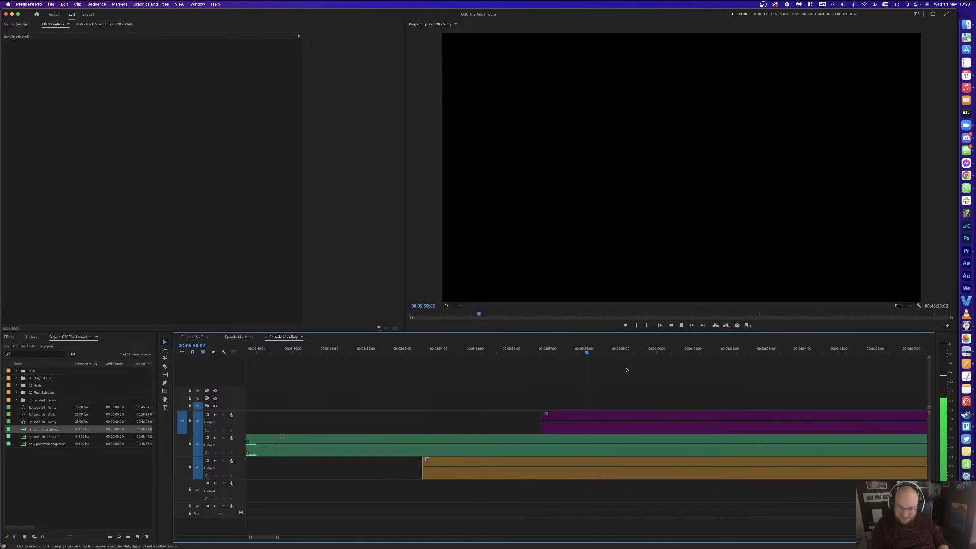
{"action": "key", "text": "minus"}
{"action": "key", "text": "equal"}
{"action": "key", "text": "space"}
{"action": "left_click_drag", "start_coordinate": [626, 370], "coordinate": [468, 455]}
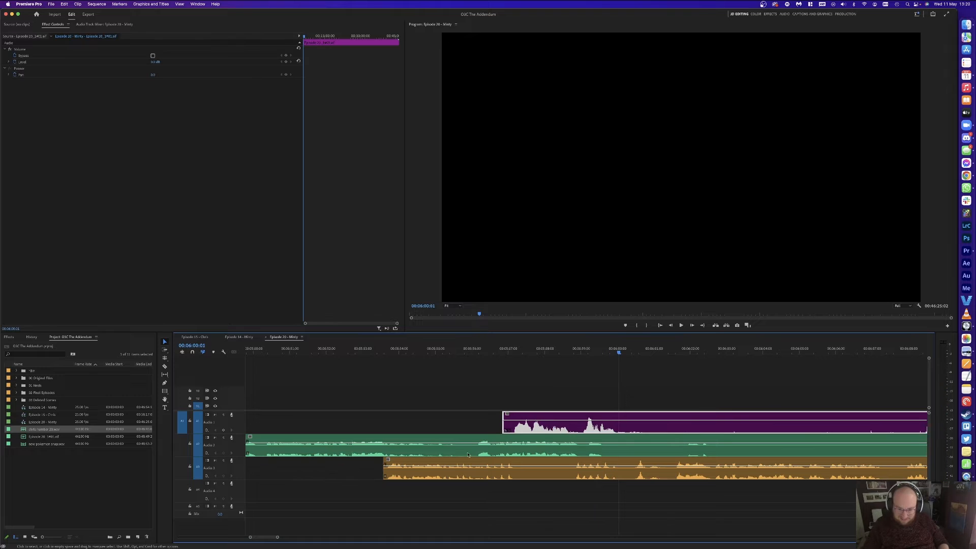
Step: Delete the green Audio 2 section, cut out the orange Audio 3 pause, and shift later clips left
{"action": "key", "text": "Delete"}
{"action": "key", "text": "c"}
{"action": "left_click", "coordinate": [520, 461]}
{"action": "left_click", "coordinate": [568, 462]}
{"action": "key", "text": "v"}
{"action": "left_click", "coordinate": [544, 467]}
{"action": "key", "text": "Delete"}
{"action": "left_click_drag", "start_coordinate": [556, 429], "coordinate": [498, 414]}
Step: Razor-cut the unwanted purple Audio 1 part and delete the purple, green and orange pieces
{"action": "left_click", "coordinate": [359, 351]}
{"action": "key", "text": "space"}
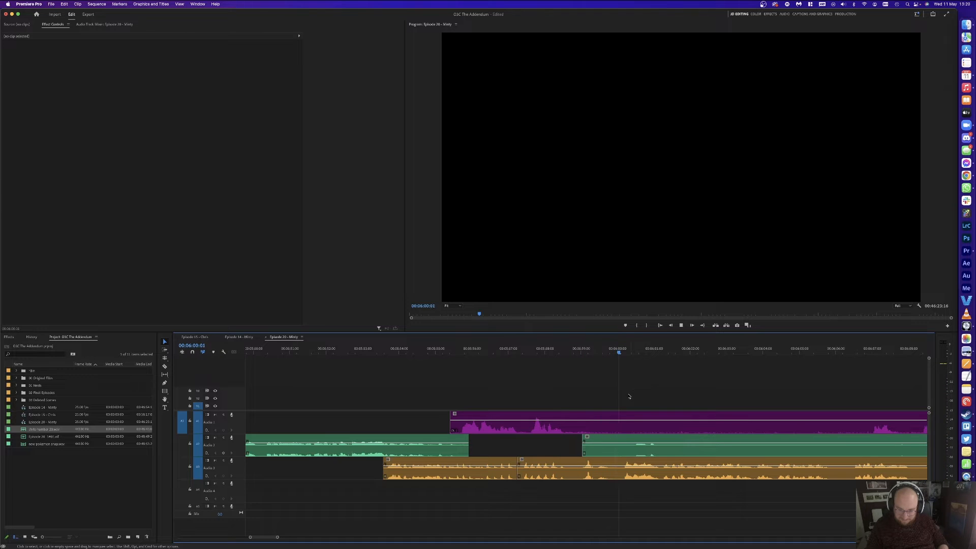
{"action": "key", "text": "c"}
{"action": "left_click", "coordinate": [566, 425]}
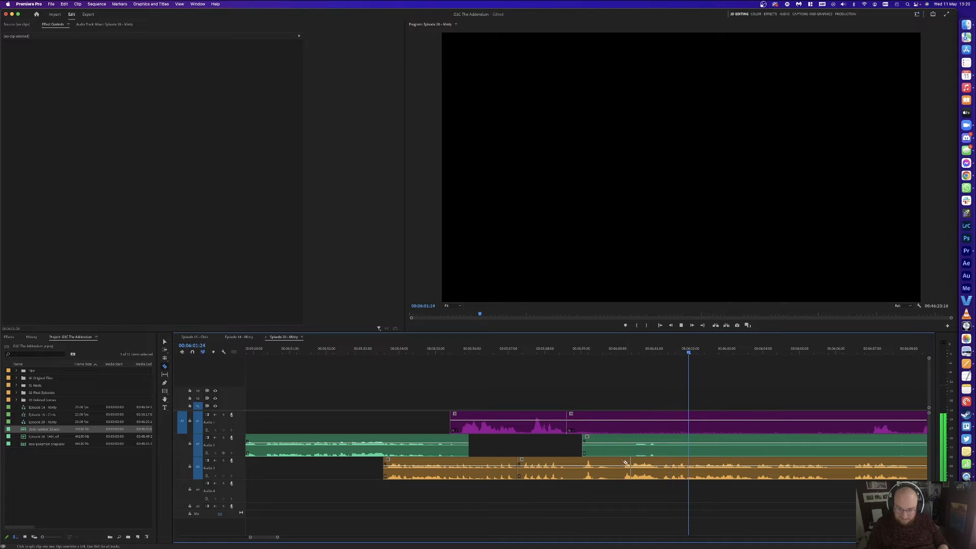
{"action": "key", "text": "space"}
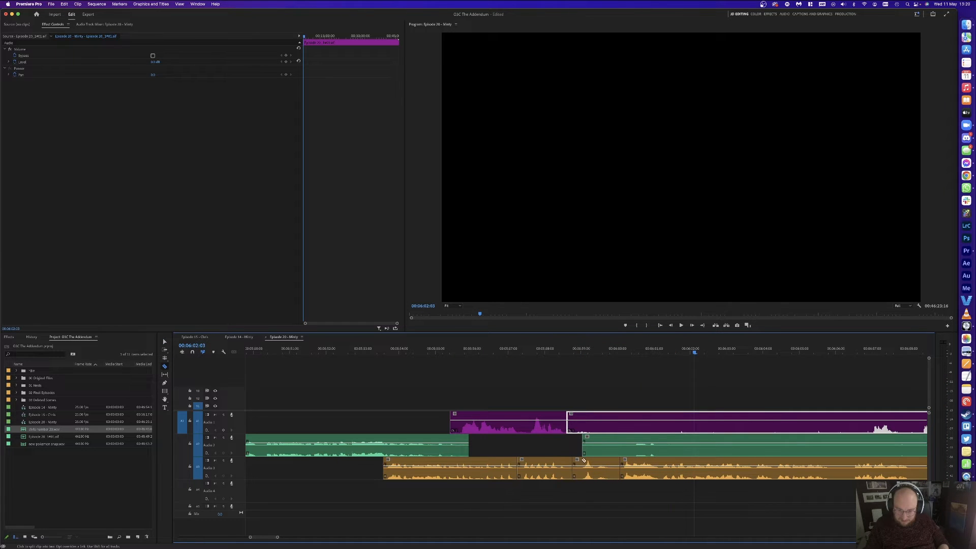
{"action": "left_click", "coordinate": [868, 424]}
{"action": "key", "text": "v"}
{"action": "left_click_drag", "start_coordinate": [605, 383], "coordinate": [635, 447]}
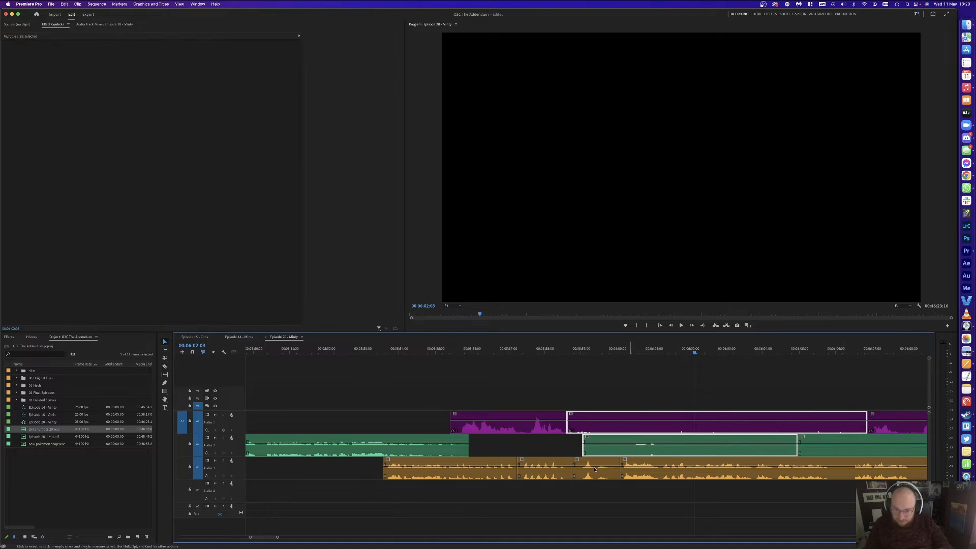
{"action": "key", "text": "Delete"}
{"action": "left_click", "coordinate": [594, 466]}
{"action": "key", "text": "Delete"}
{"action": "left_click", "coordinate": [593, 467]}
{"action": "key", "text": "Delete"}
Step: From about 05:58, cut out the unwanted orange Audio 3 section along with the green clip
{"action": "left_click", "coordinate": [539, 349]}
{"action": "key", "text": "space"}
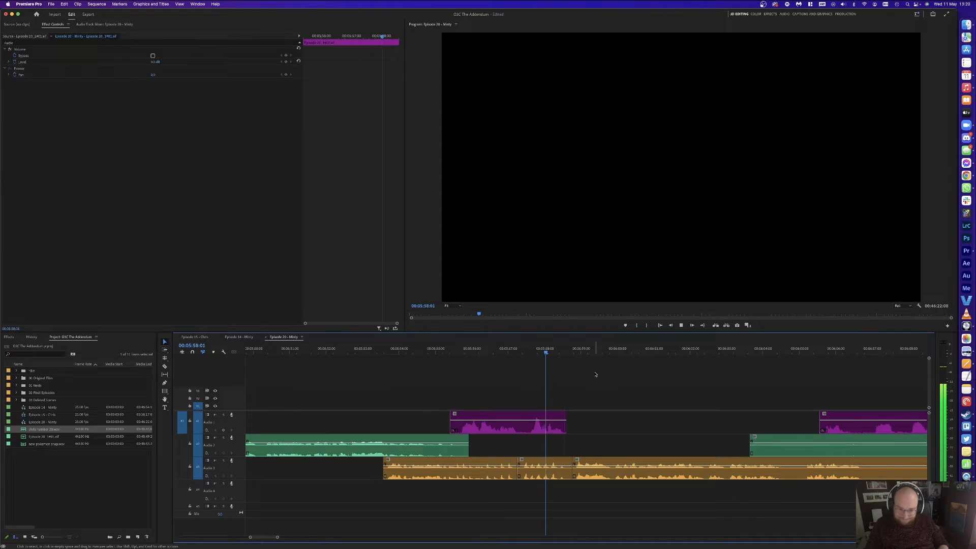
{"action": "key", "text": "minus"}
{"action": "key", "text": "minus"}
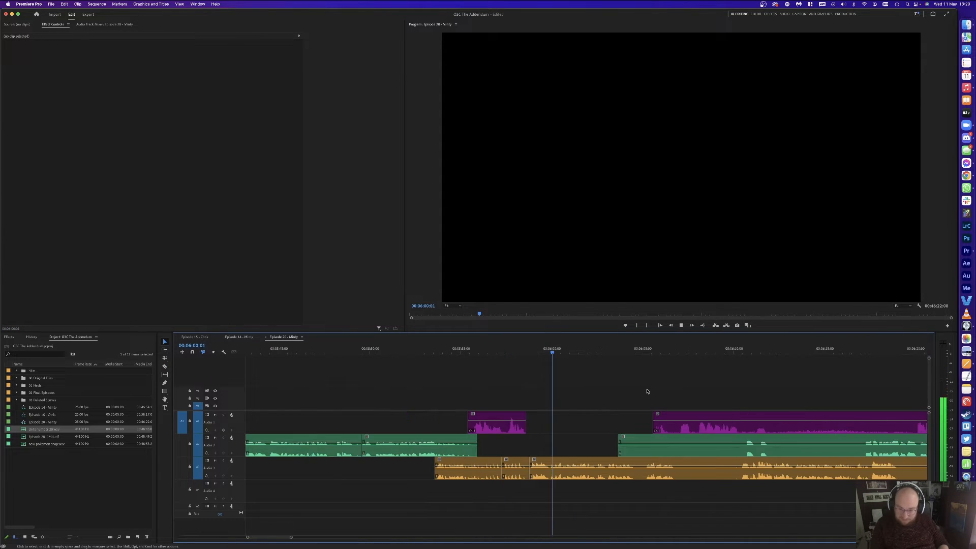
{"action": "key", "text": "c"}
{"action": "left_click", "coordinate": [676, 467]}
{"action": "left_click", "coordinate": [741, 467]}
{"action": "key", "text": "v"}
{"action": "left_click_drag", "start_coordinate": [696, 500], "coordinate": [708, 452]}
{"action": "key", "text": "Delete"}
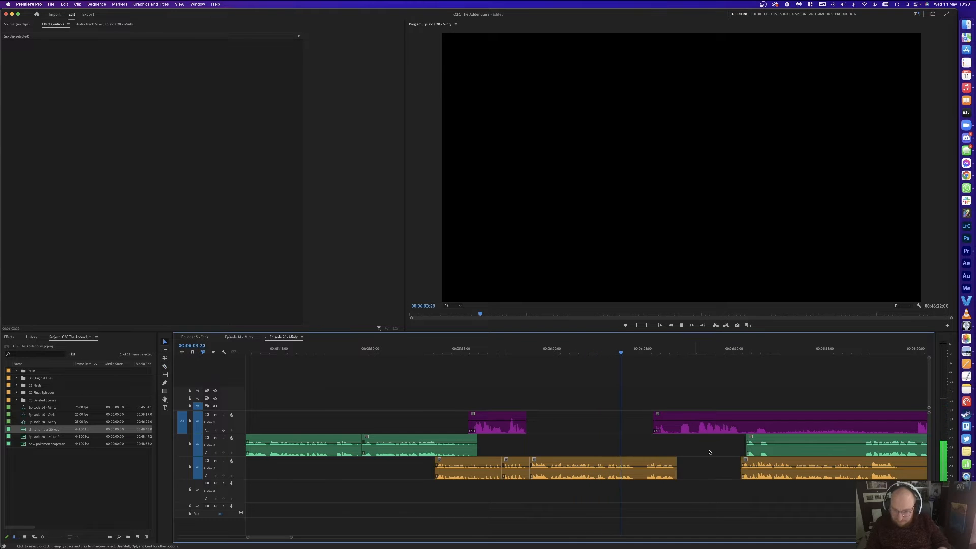
Step: Split Audio 3 at the playhead, remove the small leftover piece, and close its gap
{"action": "key", "text": "equal"}
{"action": "key", "text": "super+k"}
{"action": "key", "text": "space"}
{"action": "key", "text": "Left"}
{"action": "key", "text": "super+k"}
{"action": "key", "text": "Delete"}
{"action": "left_click", "coordinate": [604, 465]}
{"action": "key", "text": "Delete"}
{"action": "key", "text": "Up"}
{"action": "left_click", "coordinate": [604, 464]}
{"action": "key", "text": "space"}
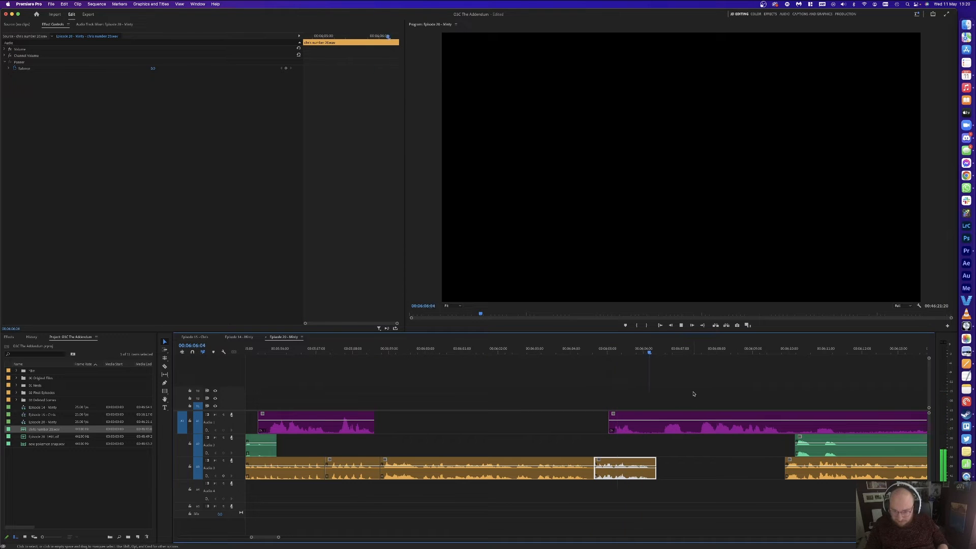
Step: Split all guest tracks at 00:06:11:16
{"action": "key", "text": "d"}
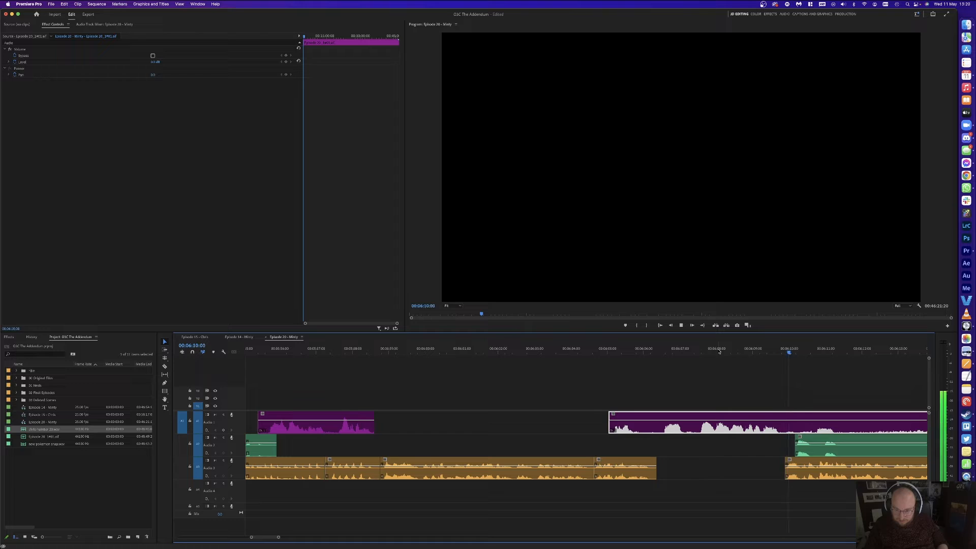
{"action": "key", "text": "minus"}
{"action": "key", "text": "equal"}
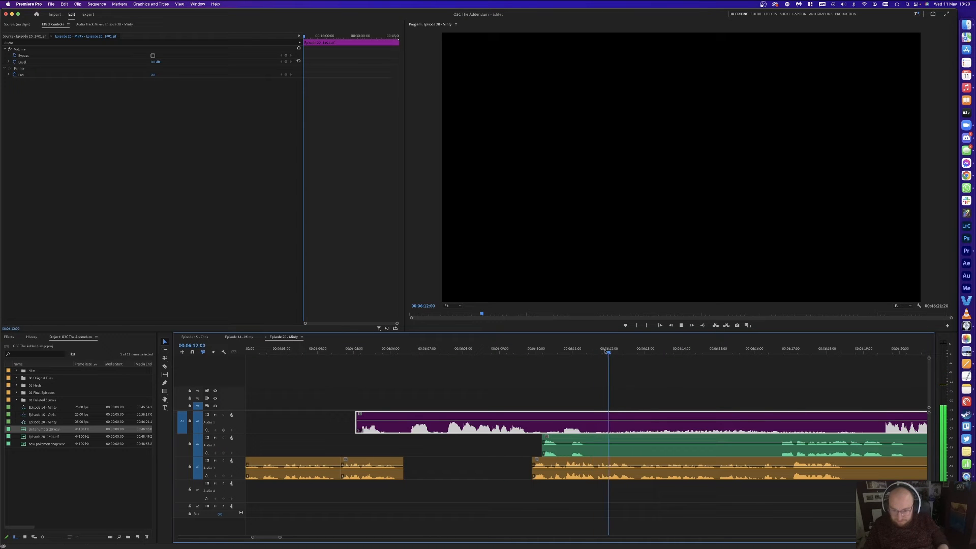
{"action": "left_click", "coordinate": [596, 348]}
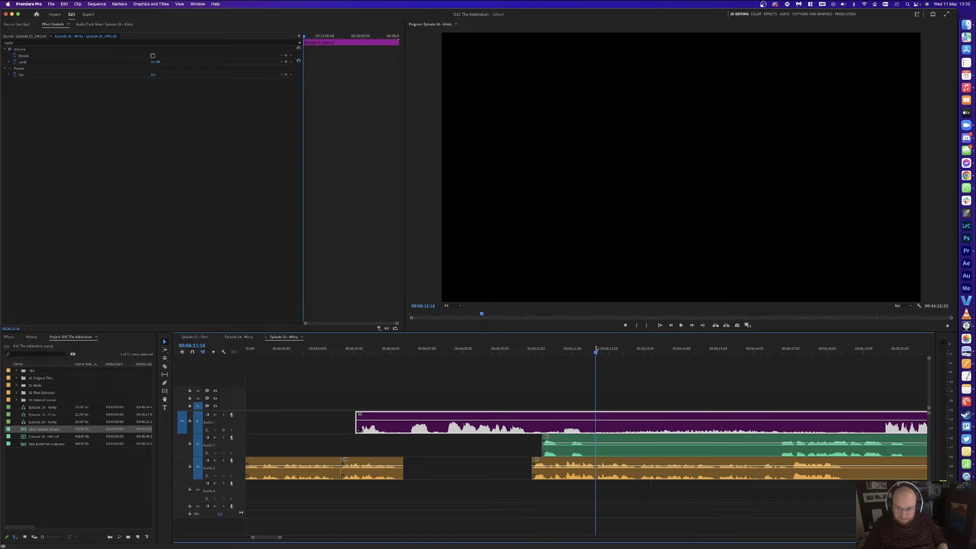
{"action": "key", "text": "super+k"}
Step: Delete the section between an earlier Audio 1 cut and the playhead, and close the gap
{"action": "left_click", "coordinate": [387, 429]}
{"action": "key", "text": "v"}
{"action": "left_click_drag", "start_coordinate": [545, 395], "coordinate": [554, 465]}
{"action": "key", "text": "Delete"}
{"action": "left_click", "coordinate": [378, 430]}
{"action": "left_click_drag", "start_coordinate": [379, 430], "coordinate": [411, 433]}
{"action": "left_click", "coordinate": [525, 424]}
{"action": "key", "text": "Delete"}
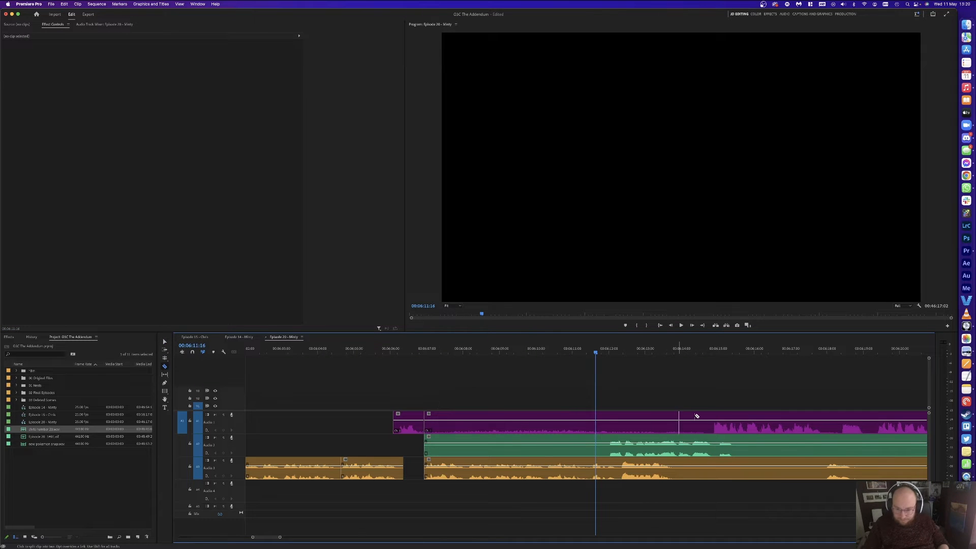
Step: Delete the purple and green clips before the playhead
{"action": "key", "text": "v"}
{"action": "left_click_drag", "start_coordinate": [533, 385], "coordinate": [527, 446]}
{"action": "key", "text": "Delete"}
{"action": "left_click", "coordinate": [466, 459]}
{"action": "scroll", "coordinate": [466, 460], "scroll_direction": "right", "scroll_amount": 1}
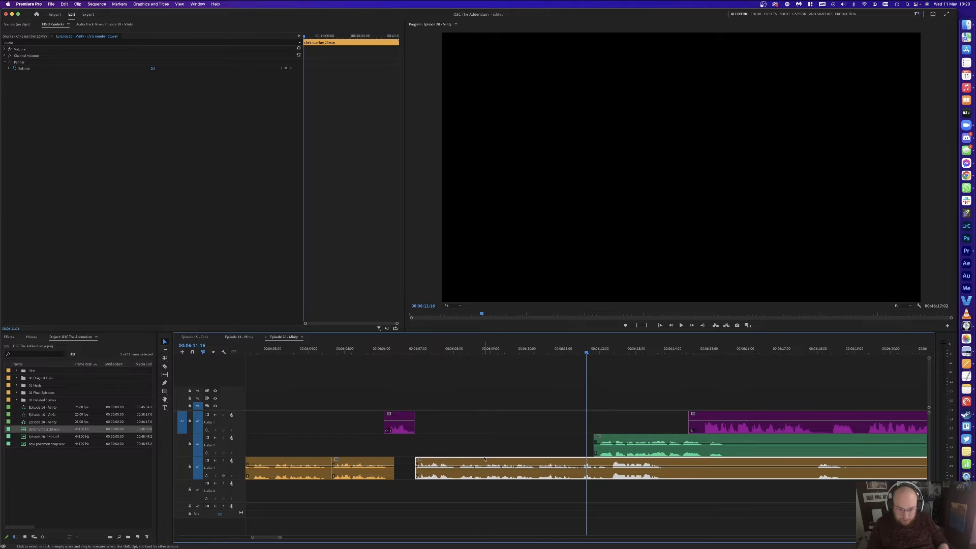
{"action": "left_click", "coordinate": [487, 456]}
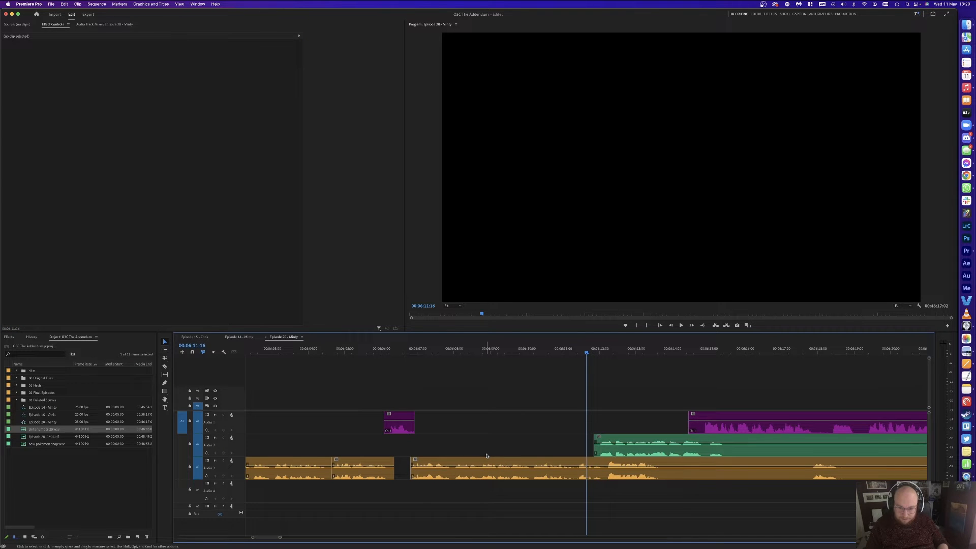
{"action": "key", "text": "super+z"}
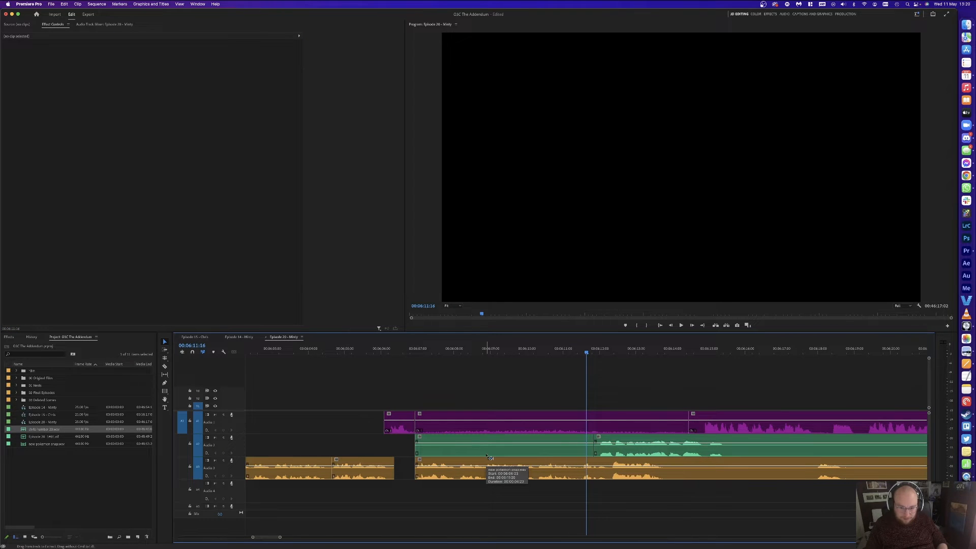
{"action": "key", "text": "super+shift+z"}
Step: Drag the later clips left to the playhead and save the project
{"action": "left_click_drag", "start_coordinate": [536, 460], "coordinate": [528, 461]}
{"action": "key", "text": "v"}
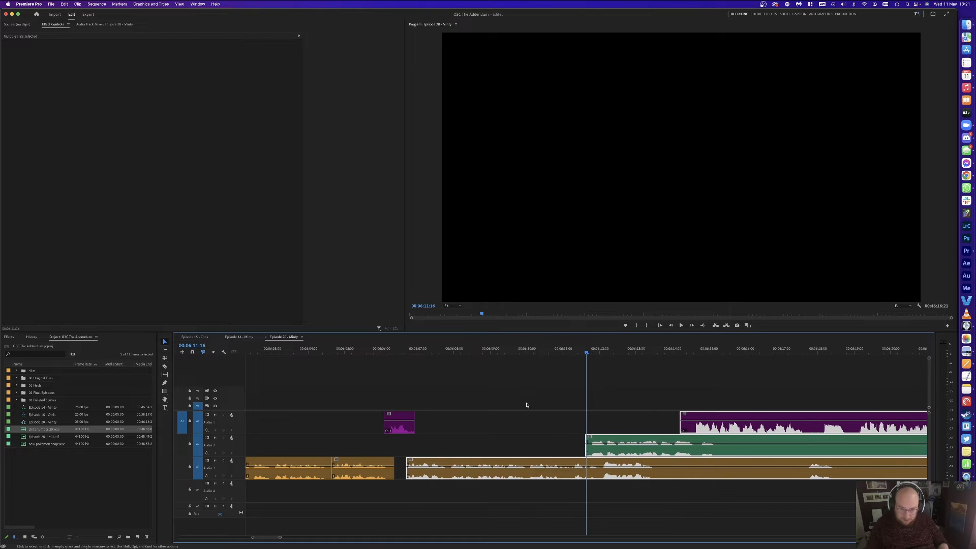
{"action": "left_click", "coordinate": [526, 404]}
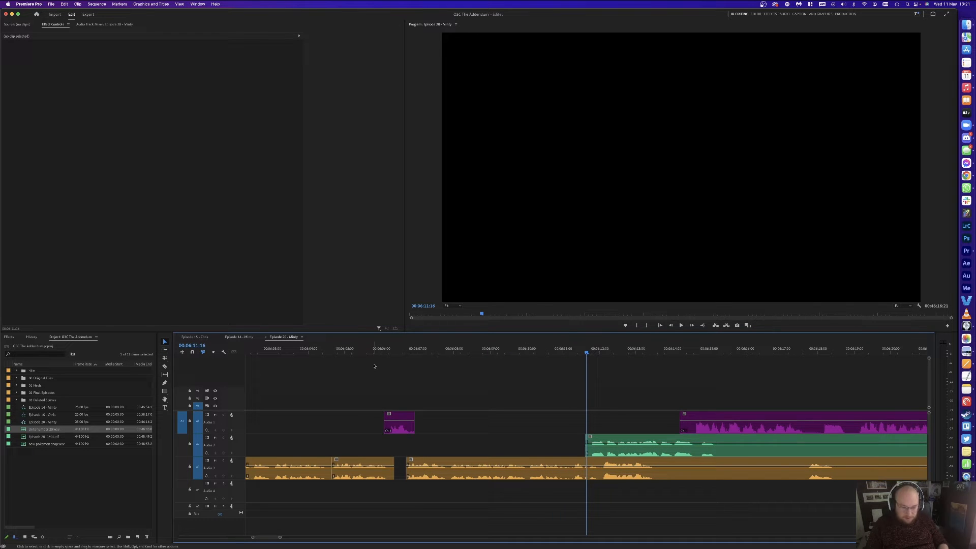
{"action": "key", "text": "super+s"}
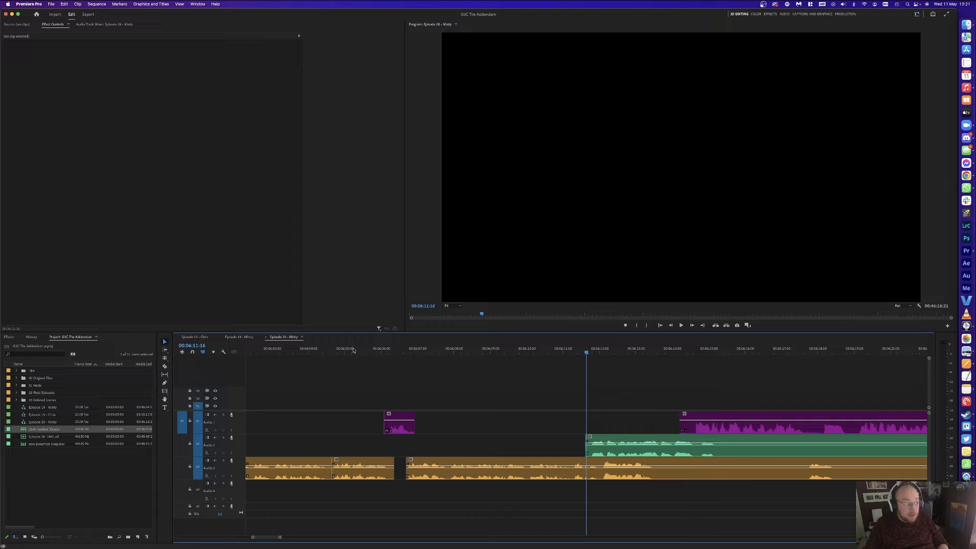
Step: Review the edit and delete the unwanted orange piece between the cuts
{"action": "left_click", "coordinate": [360, 350]}
{"action": "key", "text": "space"}
{"action": "left_click", "coordinate": [437, 373]}
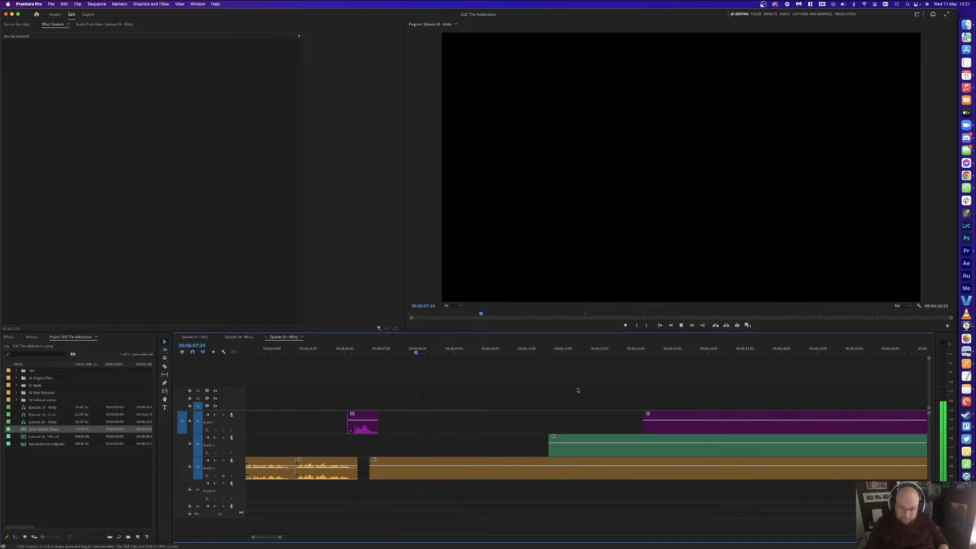
{"action": "key", "text": "c"}
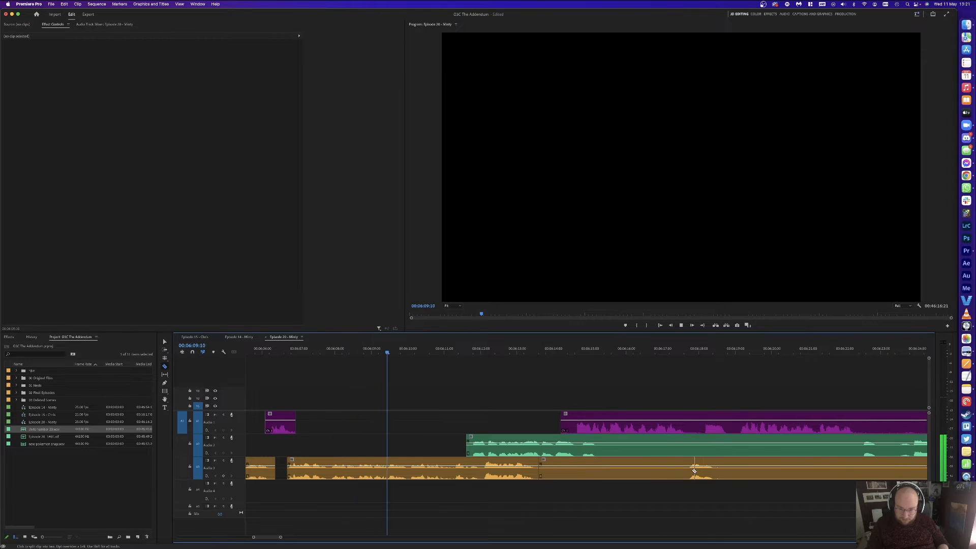
{"action": "key", "text": "v"}
{"action": "left_click", "coordinate": [657, 471]}
{"action": "key", "text": "Delete"}
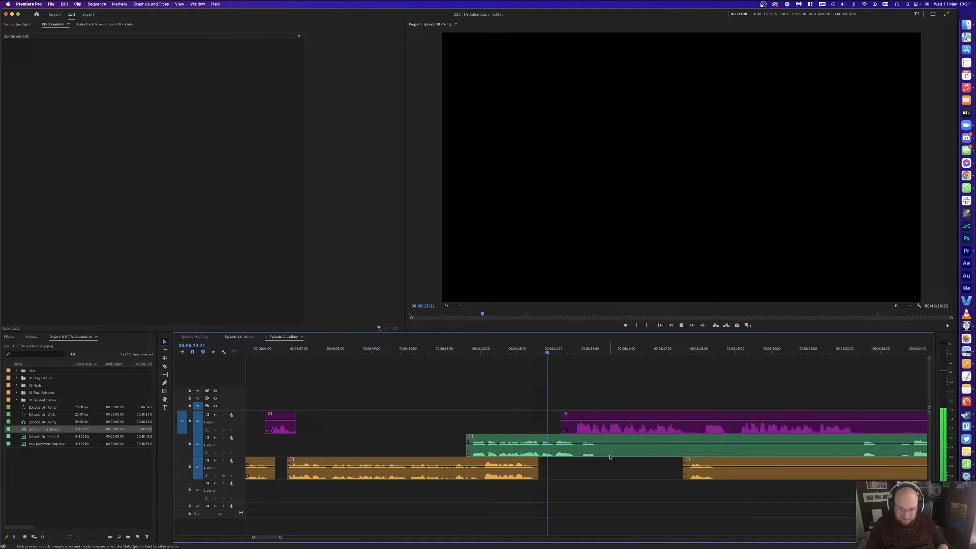
Step: Razor the green guest clip at both ends of the pause and delete the pause piece
{"action": "key", "text": "space"}
{"action": "left_click", "coordinate": [578, 431]}
{"action": "key", "text": "c"}
{"action": "left_click", "coordinate": [578, 448]}
{"action": "left_click", "coordinate": [780, 448]}
{"action": "key", "text": "v"}
{"action": "left_click", "coordinate": [750, 448]}
{"action": "key", "text": "Delete"}
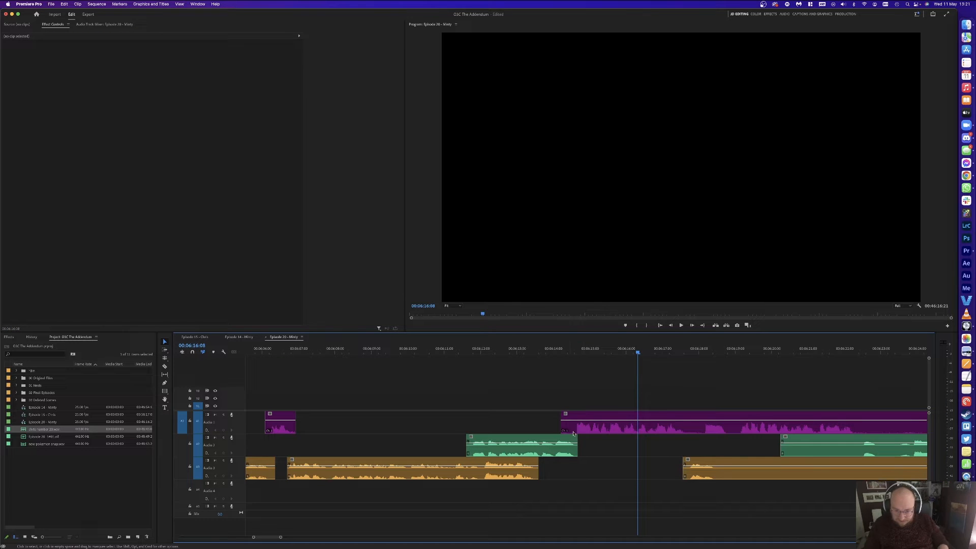
Step: Shift all later clips with Track Select Forward to realign them, then replay from about 06:10:20
{"action": "key", "text": "a"}
{"action": "left_click", "coordinate": [565, 430]}
{"action": "left_click_drag", "start_coordinate": [544, 442], "coordinate": [599, 443]}
{"action": "left_click", "coordinate": [436, 351]}
{"action": "key", "text": "space"}
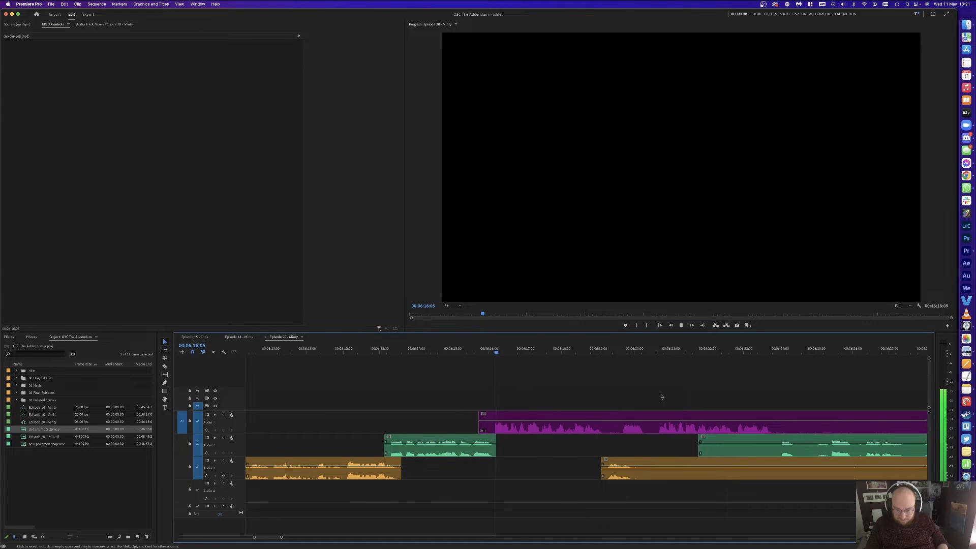
Step: Cut the purple guest clip at the pause and delete the short purple segment
{"action": "key", "text": "c"}
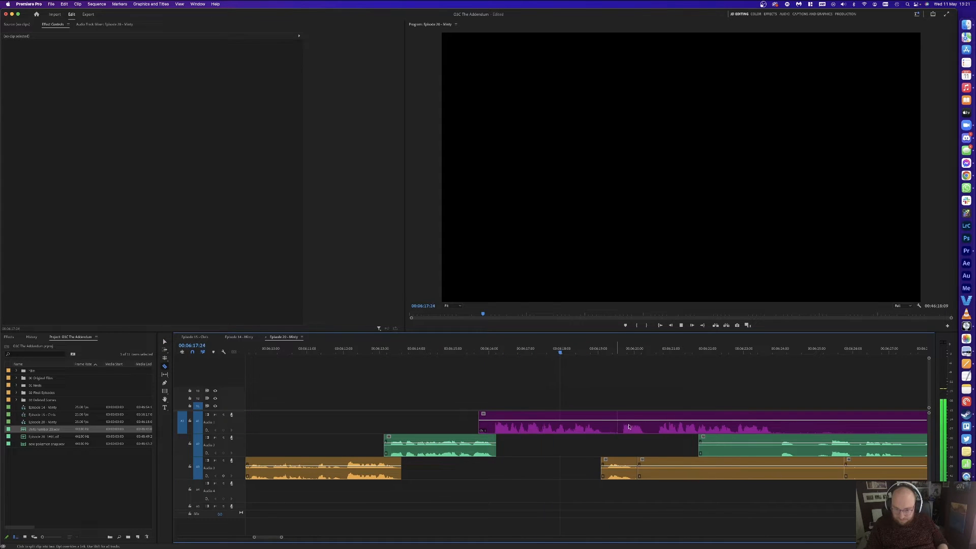
{"action": "left_click", "coordinate": [658, 422]}
{"action": "key", "text": "v"}
{"action": "left_click", "coordinate": [645, 425]}
{"action": "key", "text": "Delete"}
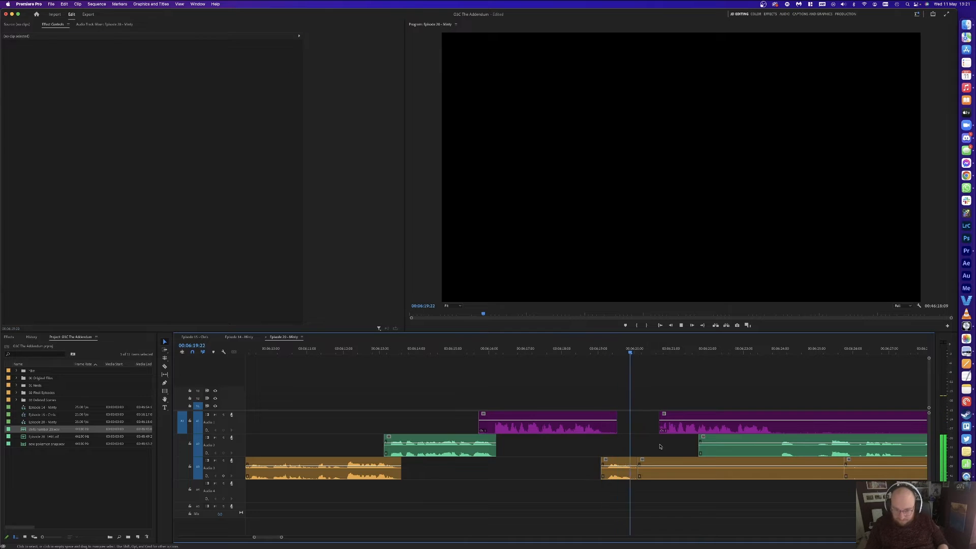
{"action": "key", "text": "space"}
Step: Remove the unwanted orange segment and slide the later clips left to close the gap
{"action": "key", "text": "c"}
{"action": "left_click", "coordinate": [747, 466]}
{"action": "key", "text": "v"}
{"action": "left_click", "coordinate": [714, 466]}
{"action": "key", "text": "Delete"}
{"action": "left_click", "coordinate": [688, 430]}
{"action": "key", "text": "a"}
{"action": "left_click_drag", "start_coordinate": [687, 430], "coordinate": [661, 430]}
{"action": "key", "text": "v"}
{"action": "left_click", "coordinate": [672, 385]}
{"action": "key", "text": "space"}
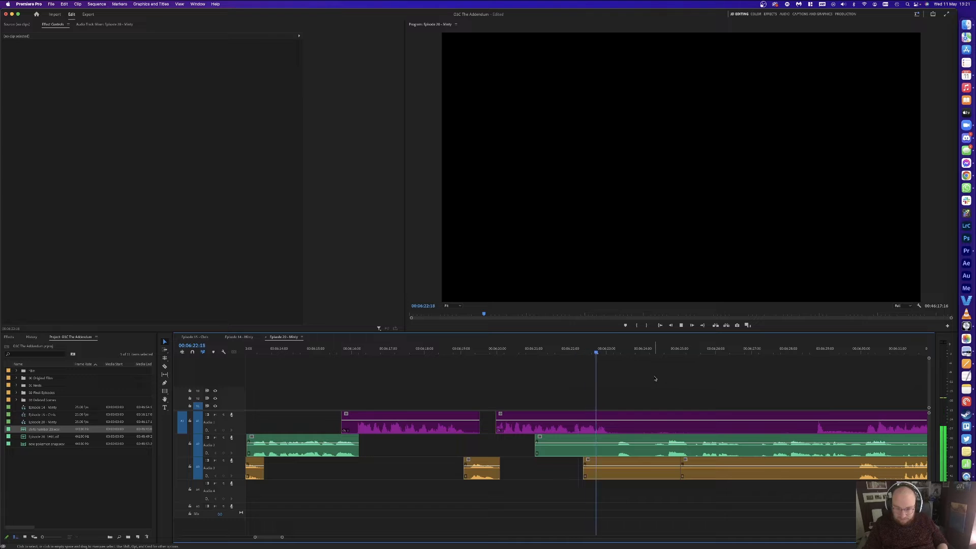
Step: Cut all tracks at the pause around 06:24:14, delete the pause pieces and close the gap
{"action": "key", "text": "super+k"}
{"action": "left_click", "coordinate": [663, 349]}
{"action": "left_click_drag", "start_coordinate": [664, 350], "coordinate": [704, 349]}
{"action": "key", "text": "super+k"}
{"action": "left_click_drag", "start_coordinate": [644, 371], "coordinate": [600, 453]}
{"action": "key", "text": "Delete"}
{"action": "key", "text": "Delete"}
{"action": "left_click", "coordinate": [628, 419]}
{"action": "key", "text": "Delete"}
Step: Cut the orange and purple clips at the pause and delete the unwanted purple and orange pieces
{"action": "key", "text": "Up"}
{"action": "key", "text": "space"}
{"action": "left_click", "coordinate": [666, 385]}
{"action": "key", "text": "c"}
{"action": "left_click", "coordinate": [794, 468]}
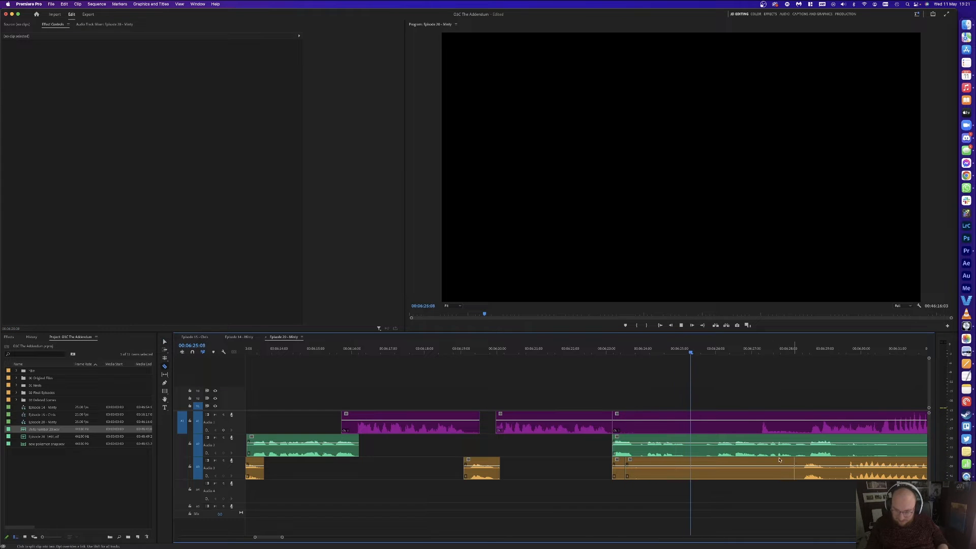
{"action": "left_click", "coordinate": [759, 425]}
{"action": "key", "text": "v"}
{"action": "left_click", "coordinate": [705, 425]}
{"action": "key", "text": "Delete"}
{"action": "left_click_drag", "start_coordinate": [616, 505], "coordinate": [623, 463]}
{"action": "key", "text": "Delete"}
Step: Widen the timeline view, select the purple clip at the playhead, and save the project
{"action": "scroll", "coordinate": [655, 395], "scroll_direction": "right", "scroll_amount": 3}
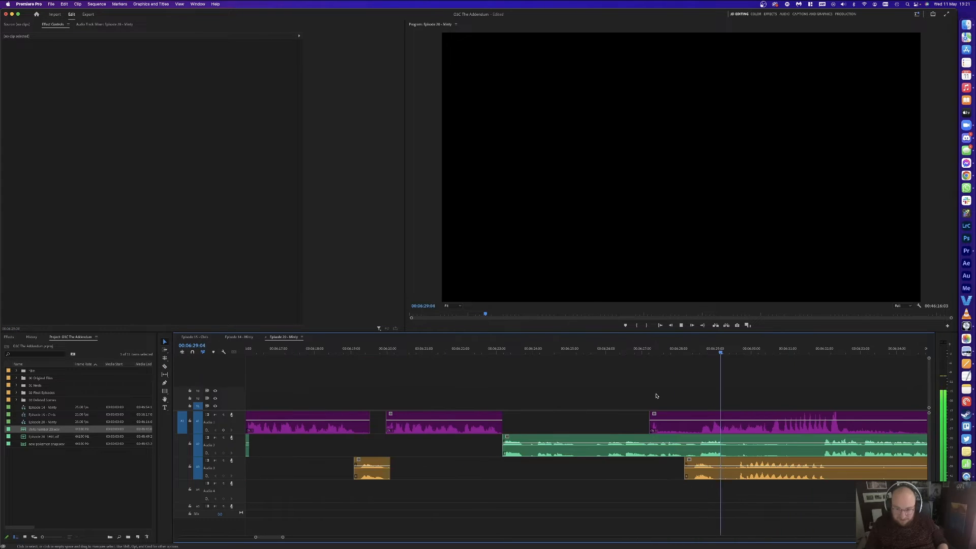
{"action": "scroll", "coordinate": [719, 384], "scroll_direction": "right", "scroll_amount": 6}
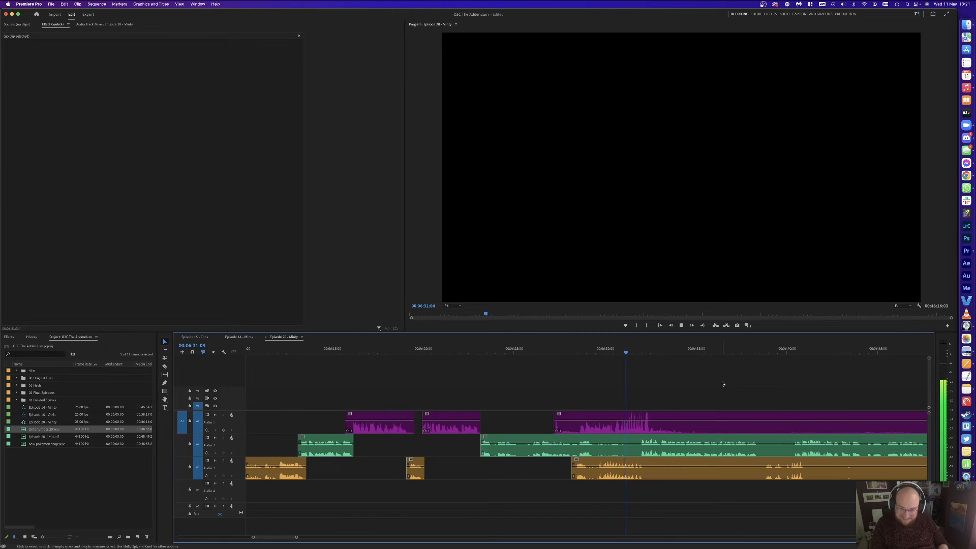
{"action": "key", "text": "minus"}
{"action": "key", "text": "equal"}
{"action": "key", "text": "minus"}
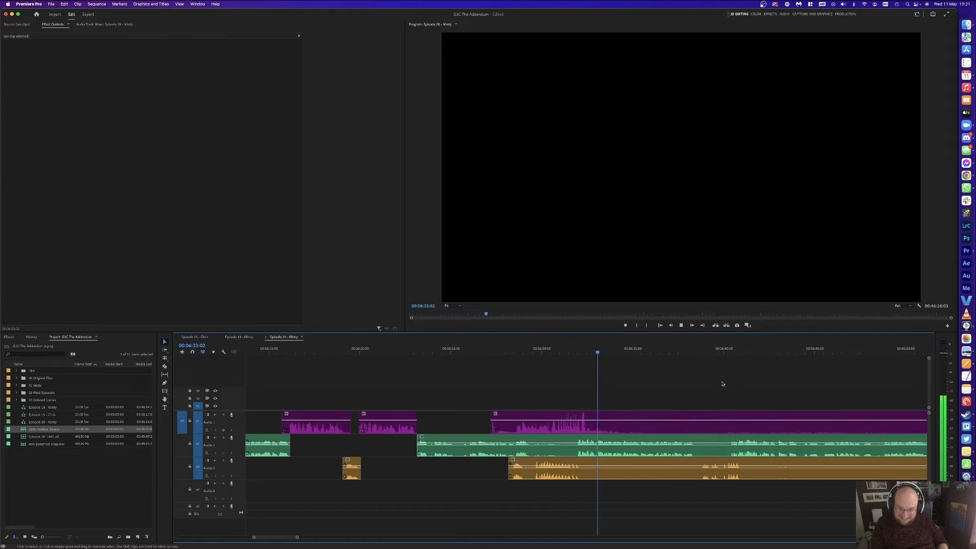
{"action": "key", "text": "minus"}
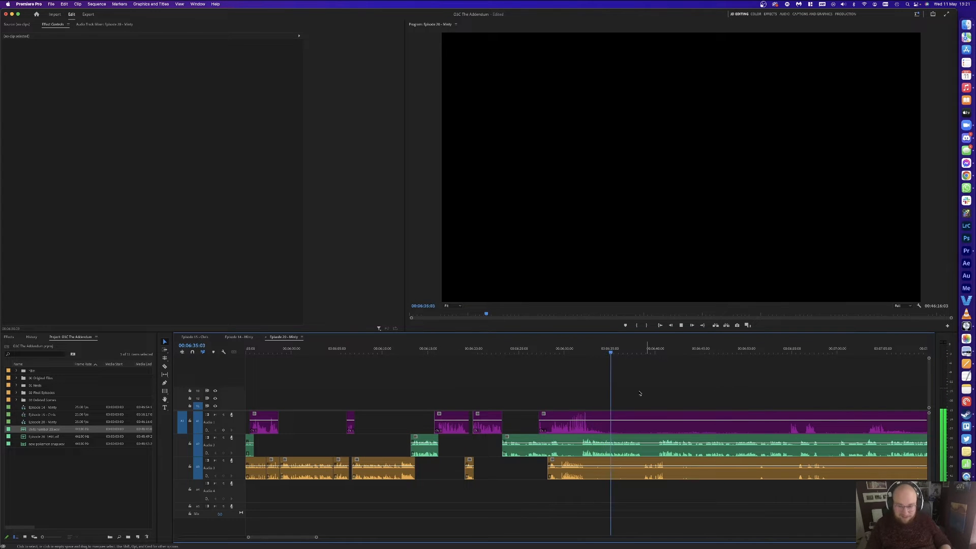
{"action": "key", "text": "d"}
{"action": "key", "text": "super+s"}
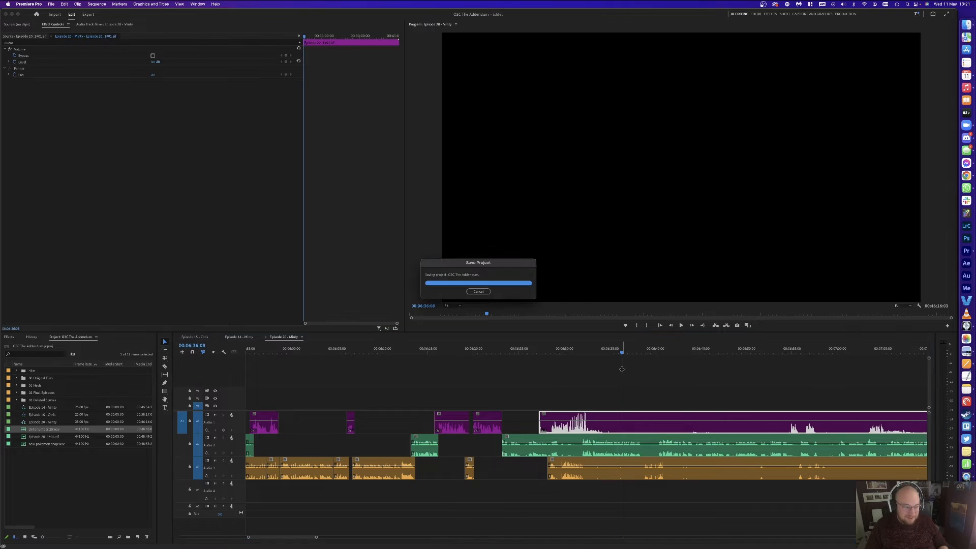
Step: Review the episode from about 06:34 through 06:45 and 06:55 to 07:00
{"action": "key", "text": "space"}
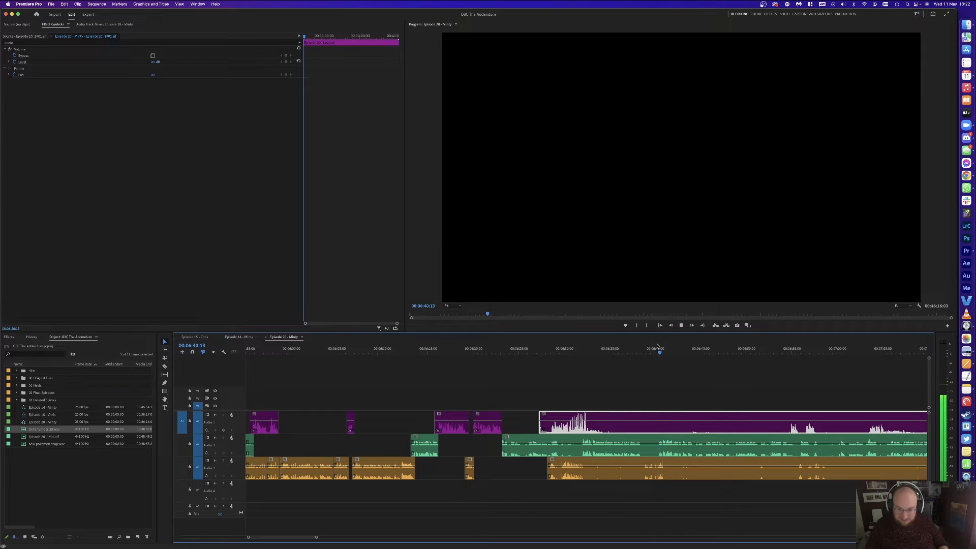
{"action": "left_click", "coordinate": [599, 349]}
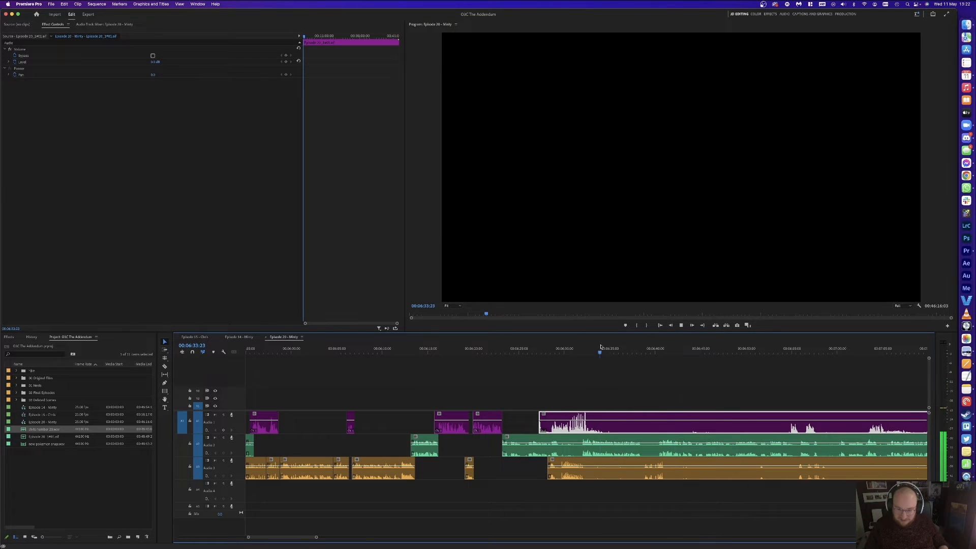
{"action": "key", "text": "space"}
{"action": "left_click", "coordinate": [627, 361]}
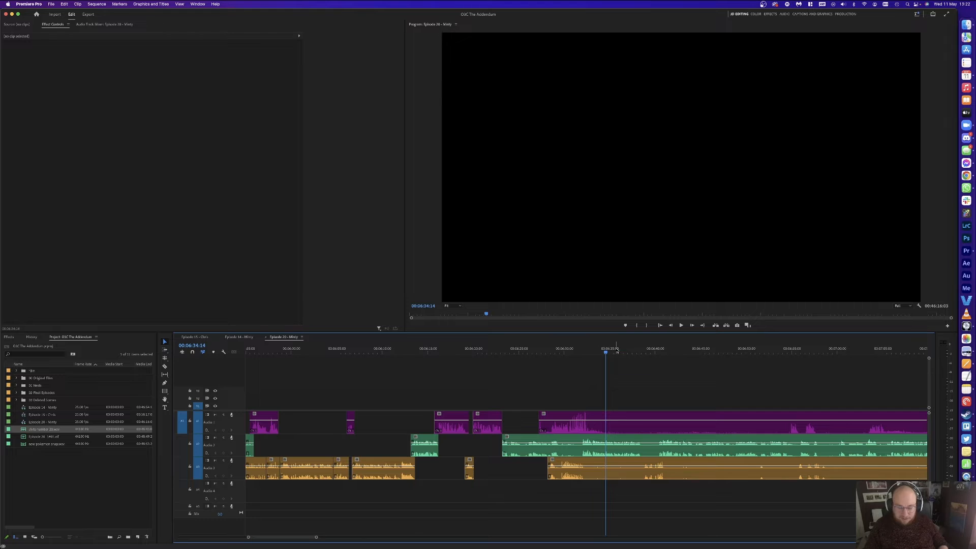
{"action": "left_click", "coordinate": [624, 350]}
{"action": "left_click", "coordinate": [611, 348]}
{"action": "left_click", "coordinate": [701, 350]}
{"action": "key", "text": "space"}
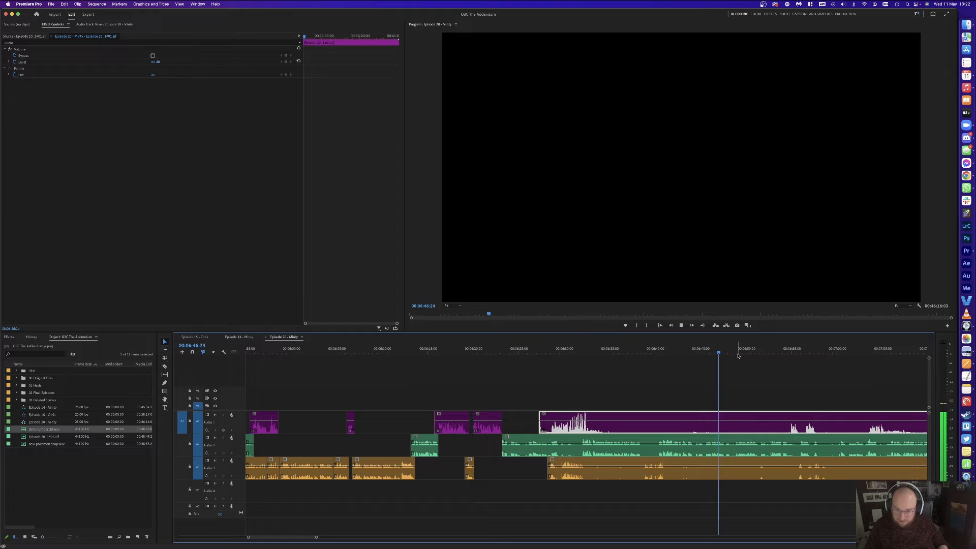
{"action": "left_click", "coordinate": [796, 349]}
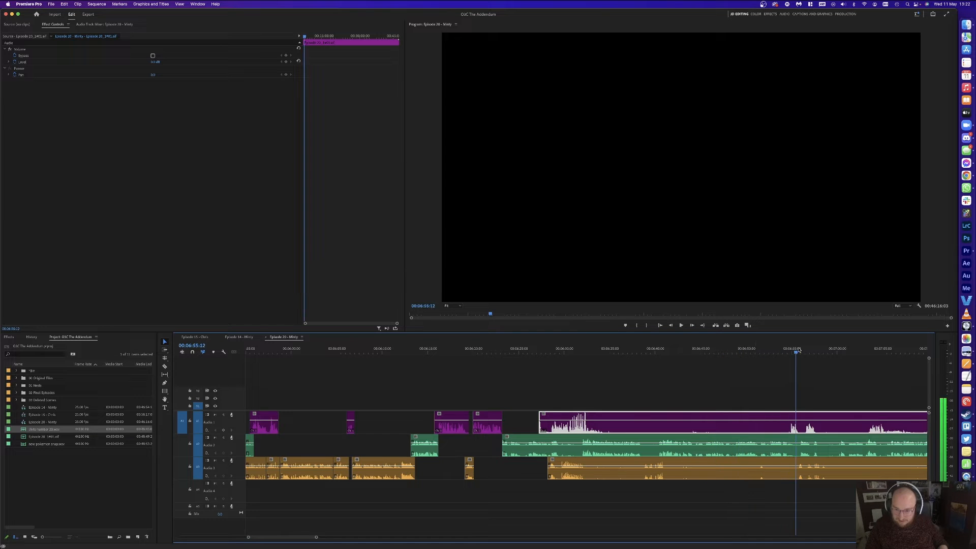
{"action": "left_click", "coordinate": [714, 352]}
{"action": "key", "text": "space"}
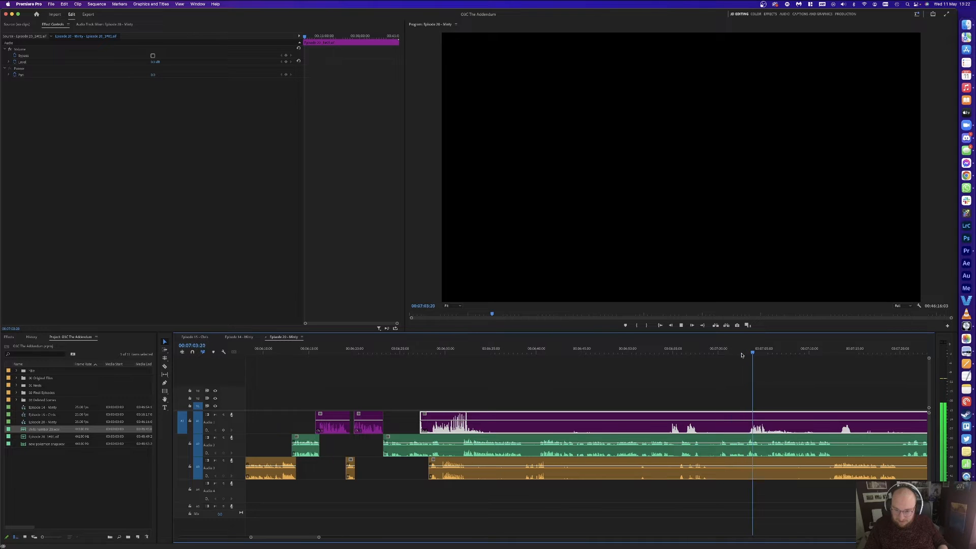
Step: Add an edit on all three tracks at 07:03:07, then replay from the earlier edit near 06:20
{"action": "key", "text": "="}
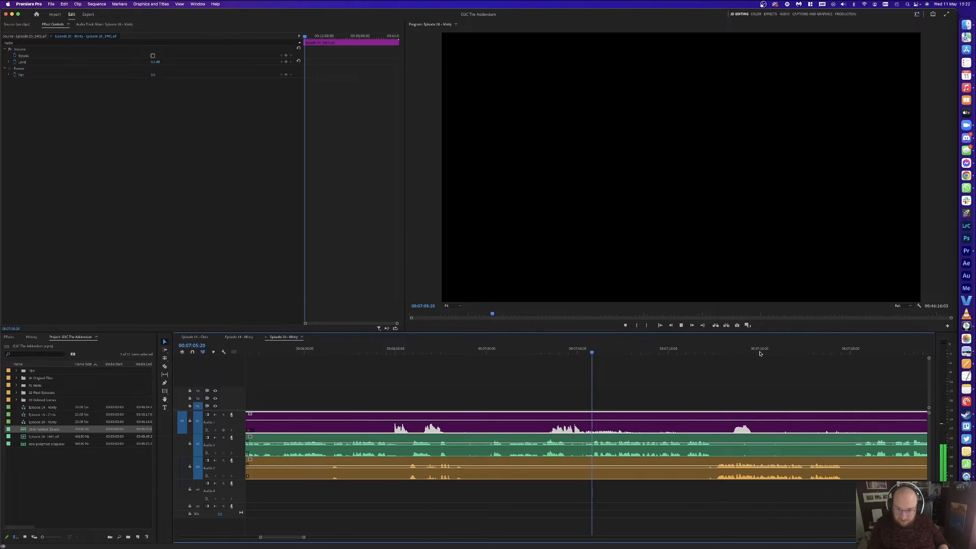
{"action": "left_click", "coordinate": [547, 350]}
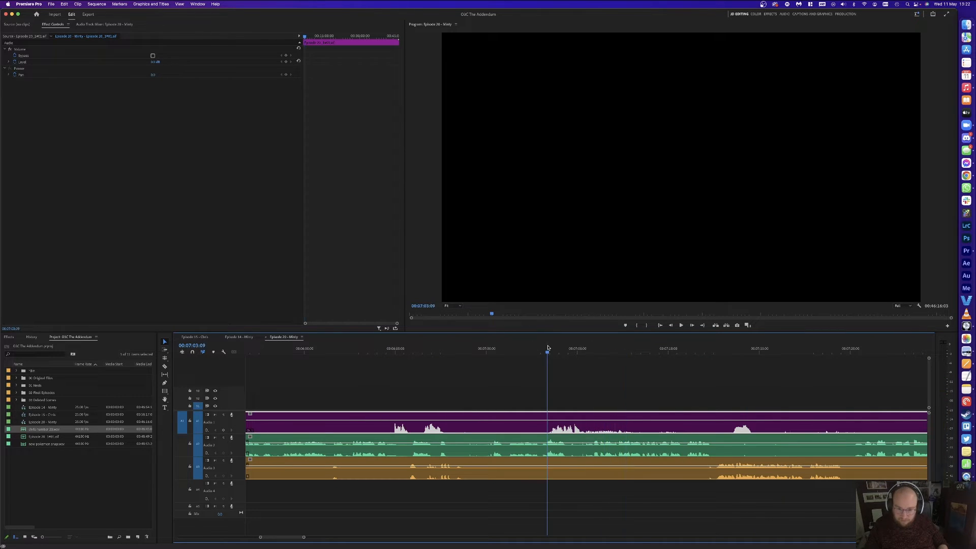
{"action": "key", "text": "super+k"}
{"action": "key", "text": "minus"}
{"action": "key", "text": "minus"}
{"action": "key", "text": "Up"}
{"action": "key", "text": "="}
{"action": "key", "text": "="}
{"action": "key", "text": "Up"}
{"action": "key", "text": "Up"}
{"action": "key", "text": "Up"}
{"action": "key", "text": "space"}
Step: Ripple delete the clips at 06:20 on all three guest tracks
{"action": "left_click_drag", "start_coordinate": [690, 366], "coordinate": [751, 482]}
{"action": "key", "text": "shift+Delete"}
{"action": "key", "text": "space"}
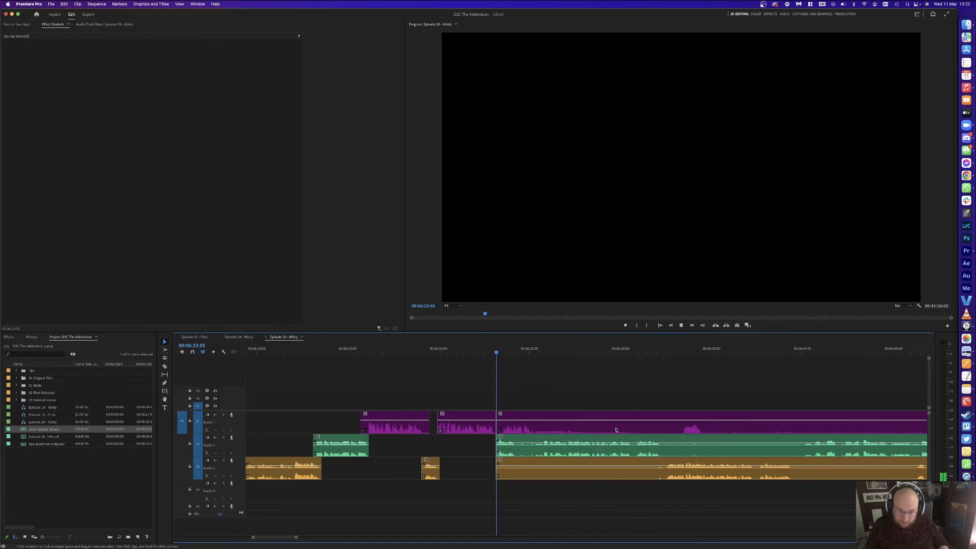
{"action": "key", "text": "space"}
Step: Split all tracks around the pause up to 06:27:03 and delete the pause pieces, leftovers and gap
{"action": "key", "text": "super+k"}
{"action": "left_click", "coordinate": [549, 350]}
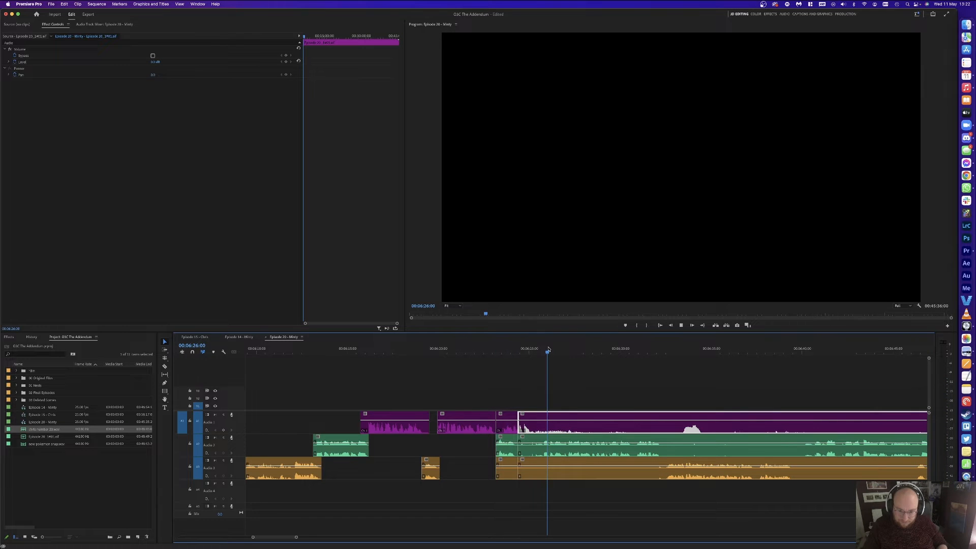
{"action": "key", "text": "space"}
{"action": "key", "text": "space"}
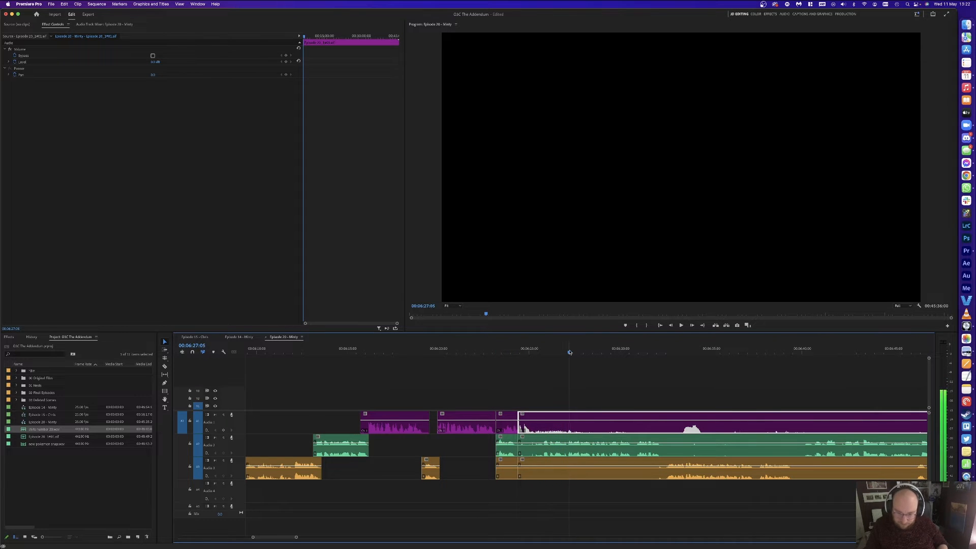
{"action": "key", "text": "super+k"}
{"action": "left_click_drag", "start_coordinate": [532, 376], "coordinate": [530, 469]}
{"action": "key", "text": "Delete"}
{"action": "left_click", "coordinate": [509, 425]}
{"action": "key", "text": "Delete"}
{"action": "left_click", "coordinate": [514, 470]}
{"action": "key", "text": "Delete"}
{"action": "left_click", "coordinate": [530, 455]}
{"action": "key", "text": "Delete"}
Step: Nudge the clips after 06:23:04 two frames left and save the project
{"action": "key", "text": "space"}
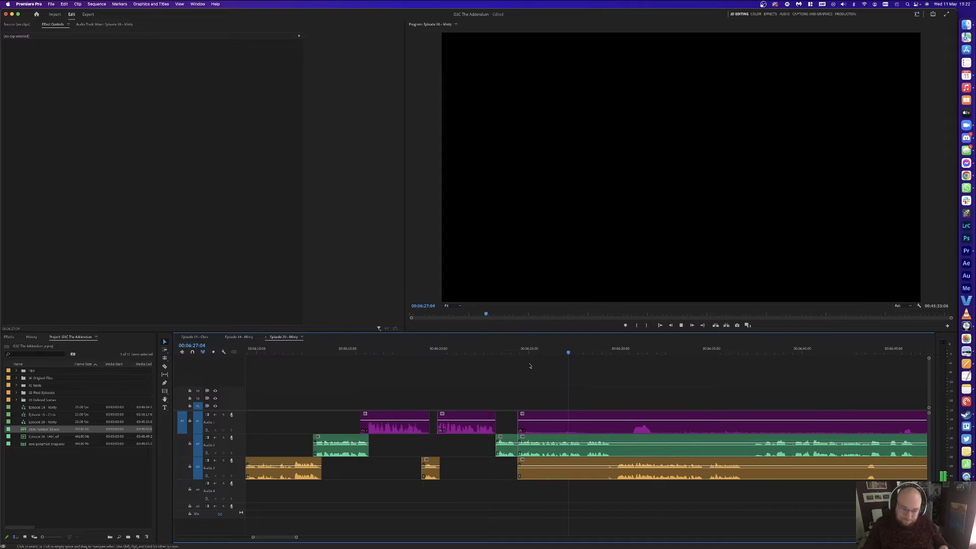
{"action": "key", "text": "space"}
{"action": "key", "text": "Up"}
{"action": "key", "text": "Up"}
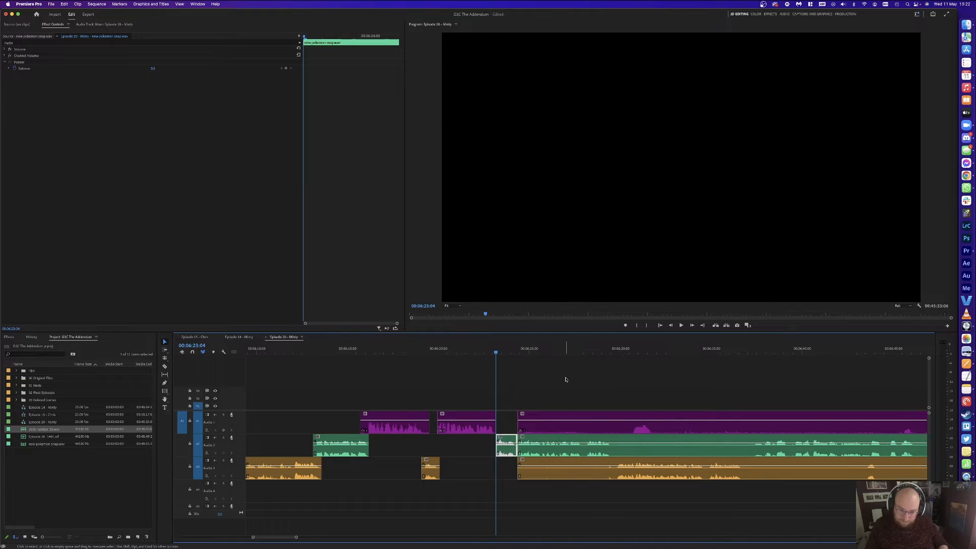
{"action": "left_click", "coordinate": [503, 431]}
{"action": "key", "text": "v"}
{"action": "key", "text": "super+Left"}
{"action": "key", "text": "super+Left"}
{"action": "left_click", "coordinate": [543, 381]}
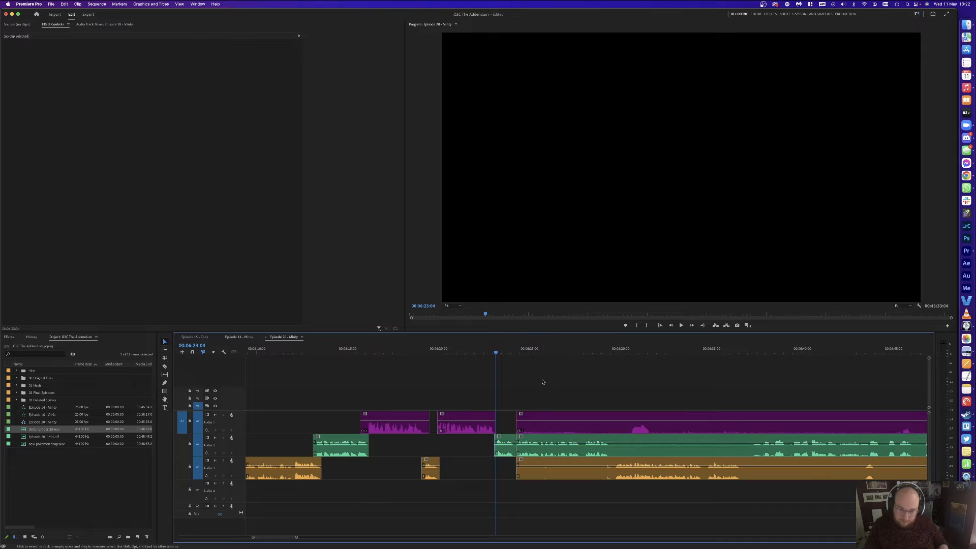
{"action": "key", "text": "super+s"}
Step: Cut the purple clip during playback and delete the unwanted purple and orange pieces
{"action": "key", "text": "space"}
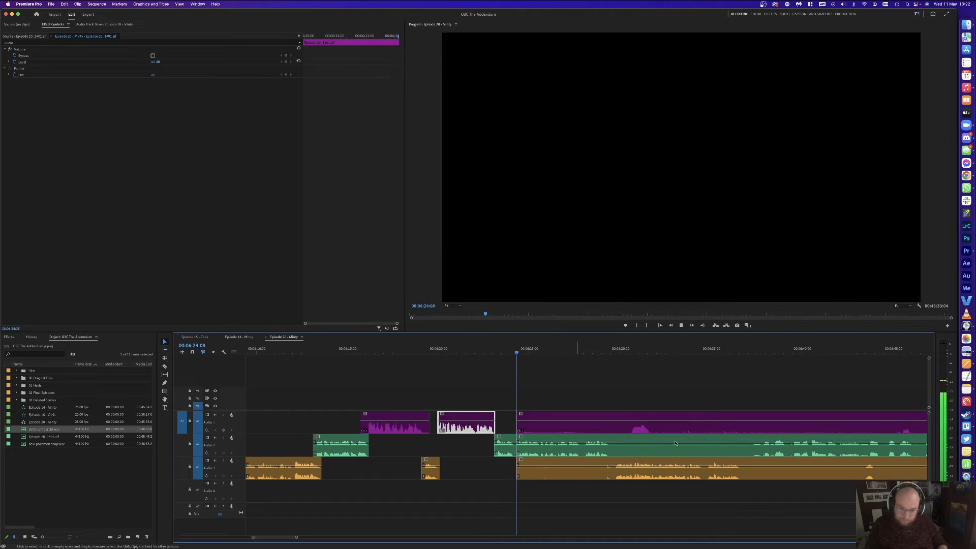
{"action": "left_click", "coordinate": [634, 427]}
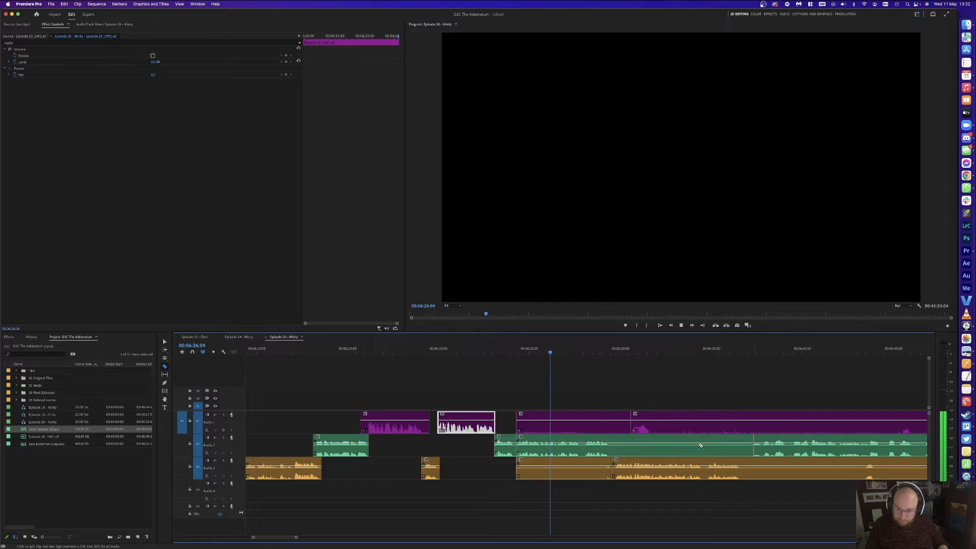
{"action": "left_click", "coordinate": [583, 426]}
{"action": "key", "text": "Delete"}
{"action": "left_click", "coordinate": [585, 466]}
{"action": "key", "text": "Delete"}
Step: Cut the purple clip at about 06:29 and move the short purple piece earlier
{"action": "key", "text": "c"}
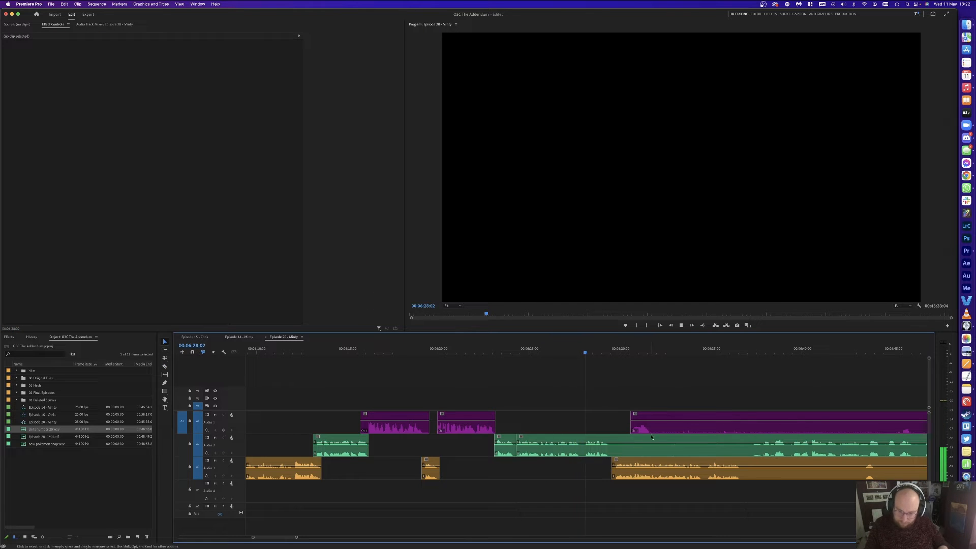
{"action": "left_click", "coordinate": [652, 428]}
{"action": "key", "text": "v"}
{"action": "left_click_drag", "start_coordinate": [639, 426], "coordinate": [612, 425]}
{"action": "left_click", "coordinate": [618, 377]}
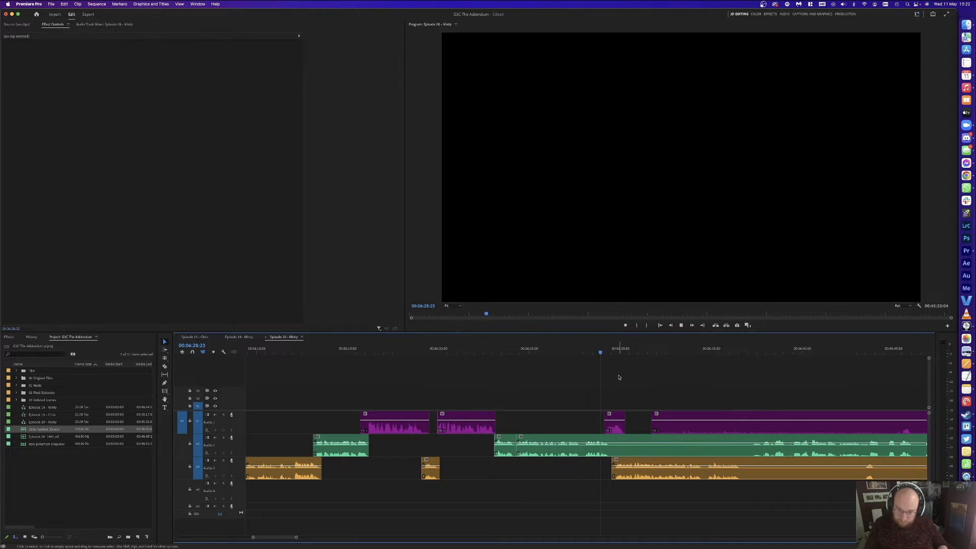
Step: Razor the green clip near 06:28 and further along, then select the A1 and A2 segments
{"action": "key", "text": "c"}
{"action": "left_click", "coordinate": [617, 445]}
{"action": "left_click", "coordinate": [753, 443]}
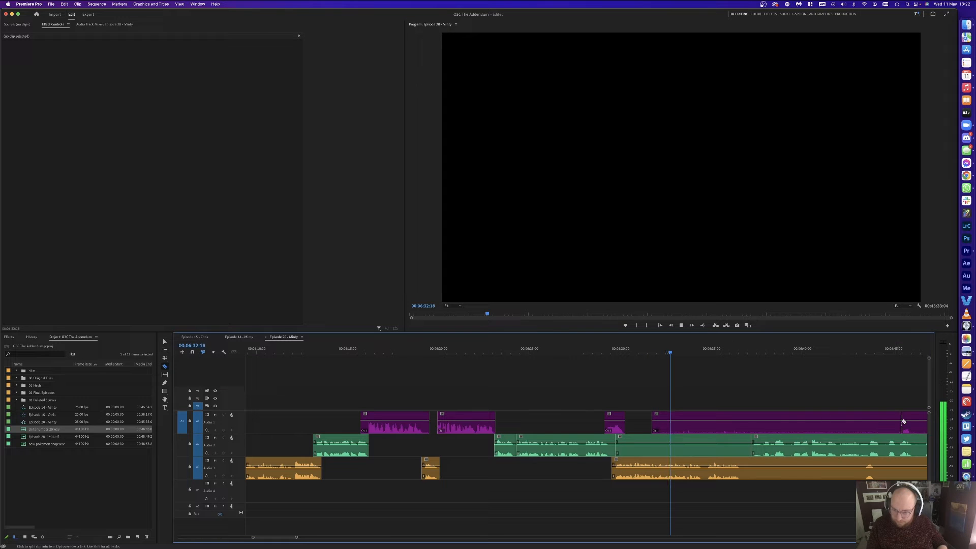
{"action": "key", "text": "v"}
{"action": "left_click_drag", "start_coordinate": [724, 393], "coordinate": [720, 443]}
Step: Cut the Audio 3 clip where the pause begins and delete the piece before it
{"action": "scroll", "coordinate": [722, 445], "scroll_direction": "down", "scroll_amount": 2}
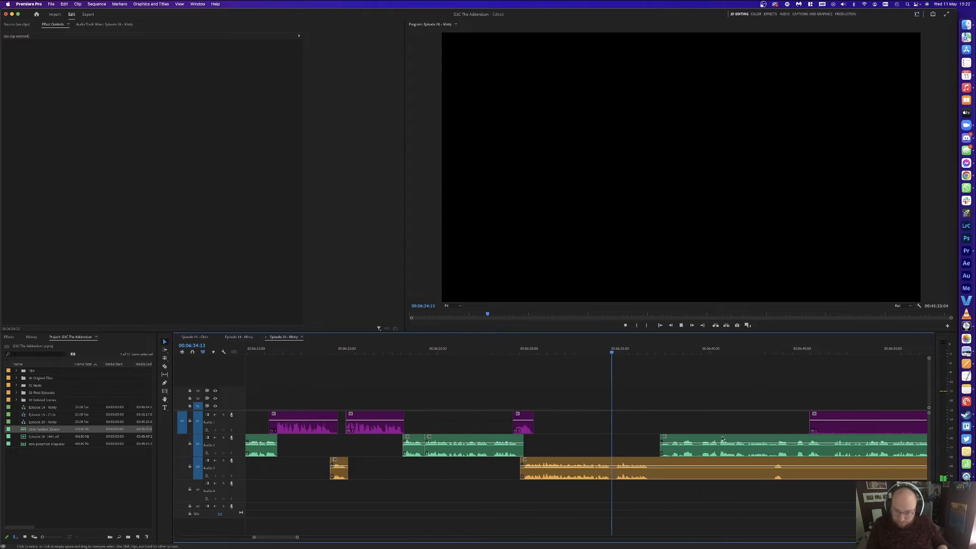
{"action": "key", "text": "c"}
{"action": "left_click", "coordinate": [767, 468]}
{"action": "key", "text": "v"}
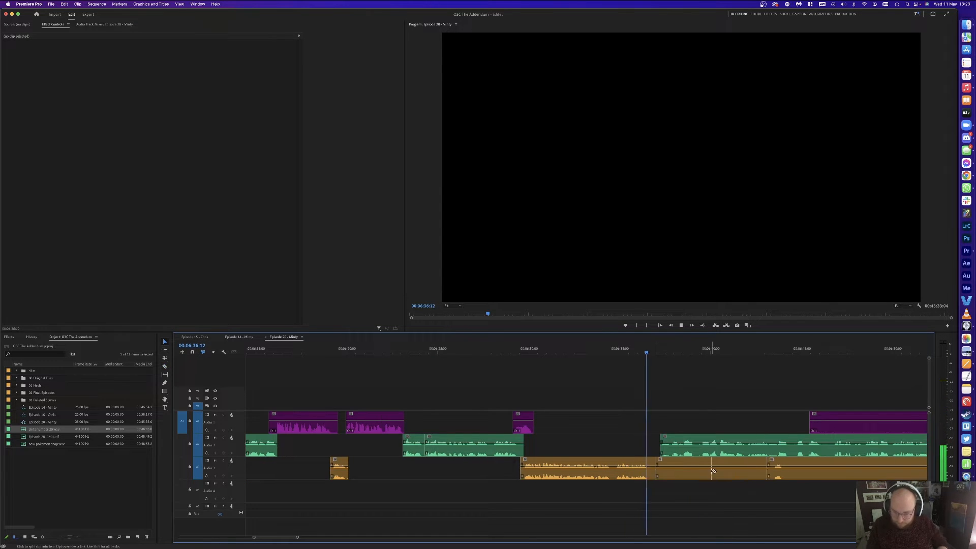
{"action": "left_click", "coordinate": [712, 468]}
{"action": "key", "text": "Delete"}
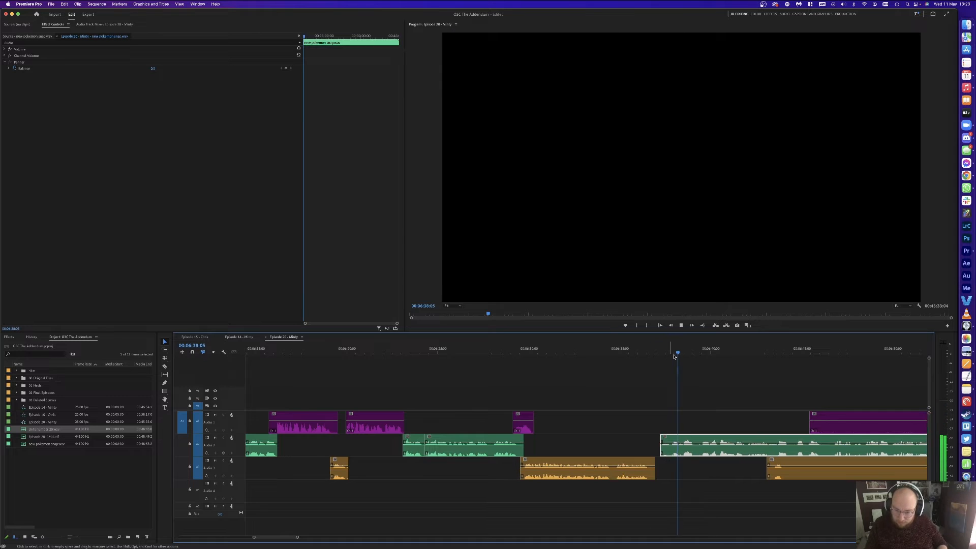
Step: Cut Audio 2 at 6:38:12 and 6:39:24, delete the snippet, and slide later clips left
{"action": "left_click", "coordinate": [710, 350]}
{"action": "key", "text": "super+k"}
{"action": "mouse_move", "coordinate": [686, 350]}
{"action": "left_mouse_down"}
{"action": "mouse_move", "coordinate": [695, 350]}
{"action": "mouse_move", "coordinate": [682, 347]}
{"action": "left_mouse_up"}
{"action": "key", "text": "super+k"}
{"action": "left_click", "coordinate": [683, 347]}
{"action": "key", "text": "super+k"}
{"action": "left_click", "coordinate": [702, 445]}
{"action": "key", "text": "Delete"}
{"action": "key", "text": "Delete"}
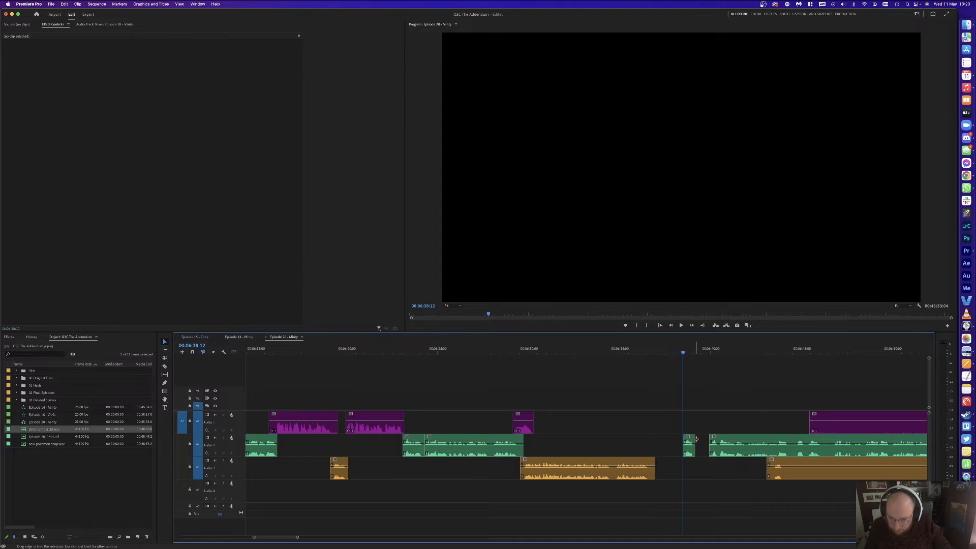
{"action": "left_click", "coordinate": [700, 446]}
{"action": "key", "text": "Delete"}
{"action": "left_click", "coordinate": [684, 439]}
{"action": "left_click_drag", "start_coordinate": [684, 438], "coordinate": [650, 438]}
Step: Play back from about 6:36 and shift the Audio 3 clip five frames earlier
{"action": "left_click", "coordinate": [635, 349]}
{"action": "key", "text": "space"}
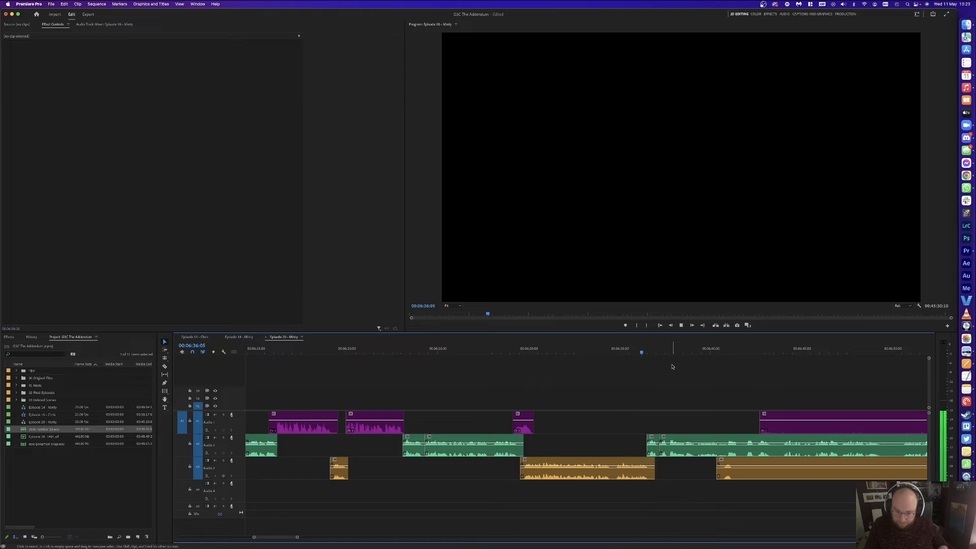
{"action": "scroll", "coordinate": [756, 486], "scroll_direction": "right", "scroll_amount": 3}
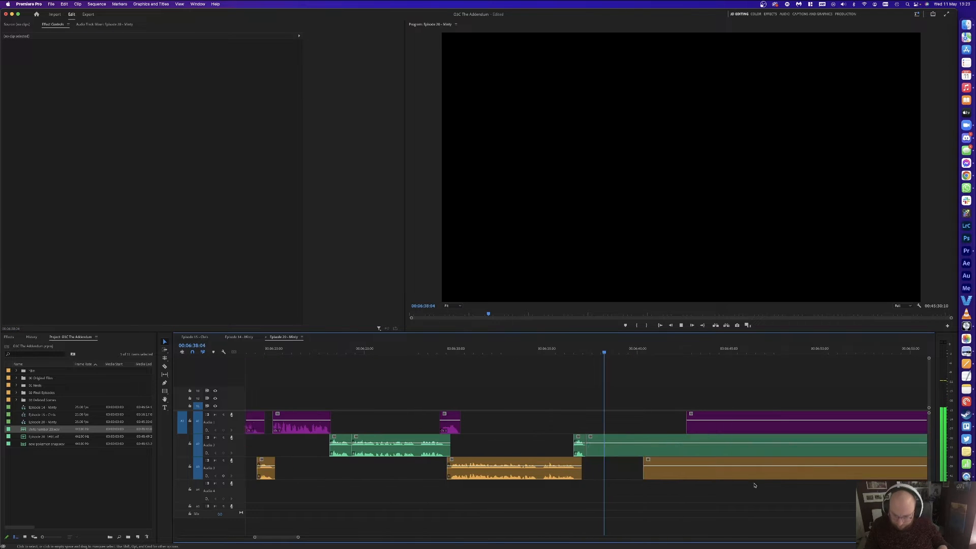
{"action": "left_click_drag", "start_coordinate": [645, 469], "coordinate": [636, 446]}
{"action": "key", "text": "space"}
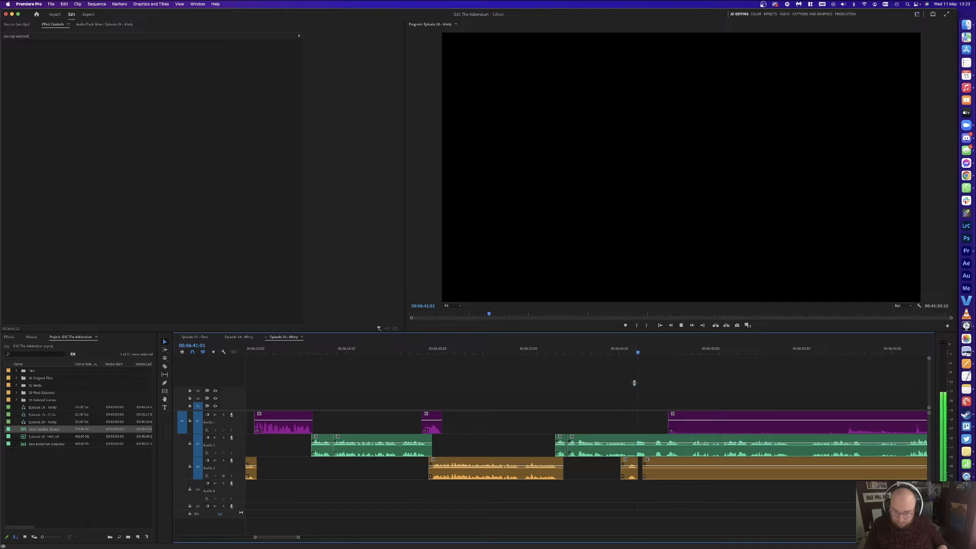
Step: Review ahead to about 6:55, return to 6:40, and undo a misplaced Audio 2 cut
{"action": "scroll", "coordinate": [741, 399], "scroll_direction": "right", "scroll_amount": 3}
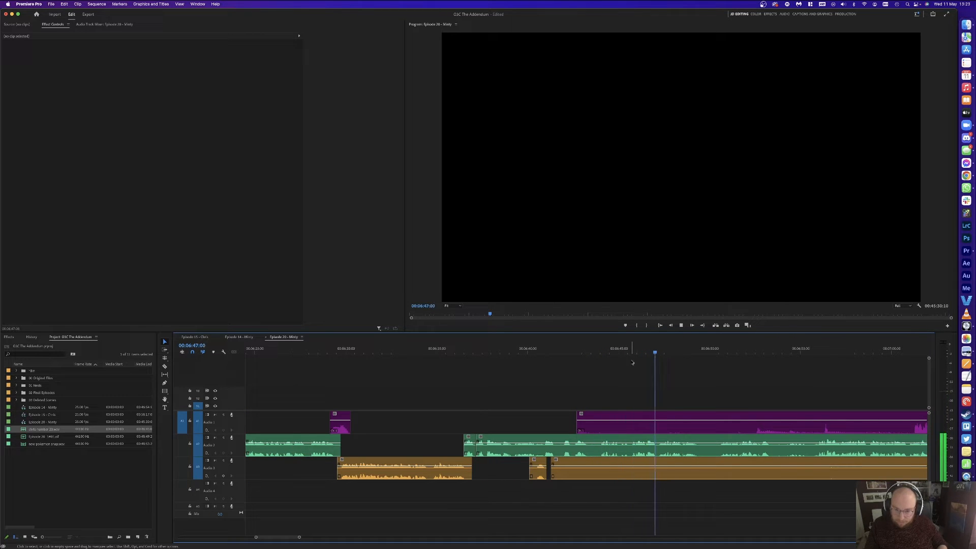
{"action": "left_click", "coordinate": [717, 349]}
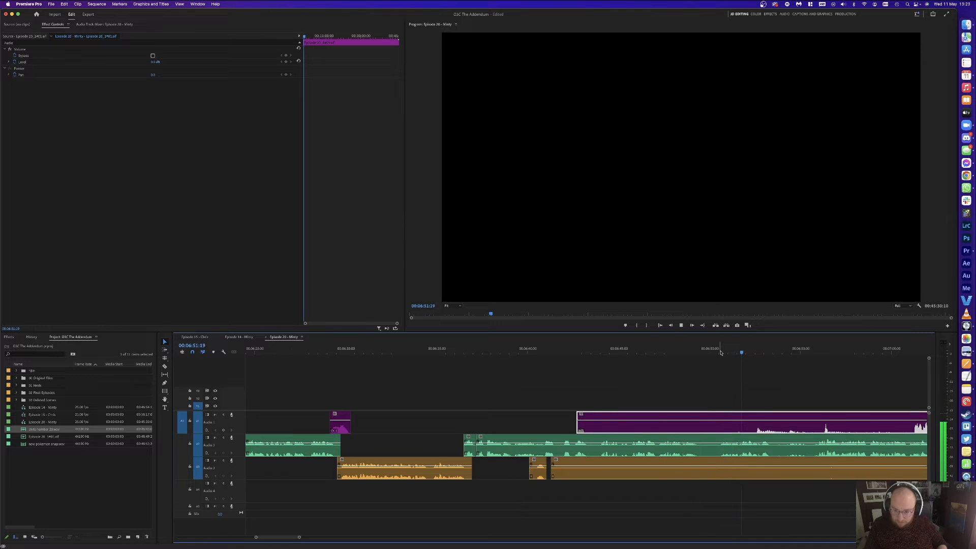
{"action": "left_click", "coordinate": [813, 351]}
{"action": "left_click", "coordinate": [527, 351]}
{"action": "key", "text": "space"}
{"action": "key", "text": "c"}
{"action": "left_click", "coordinate": [547, 441]}
{"action": "key", "text": "super+z"}
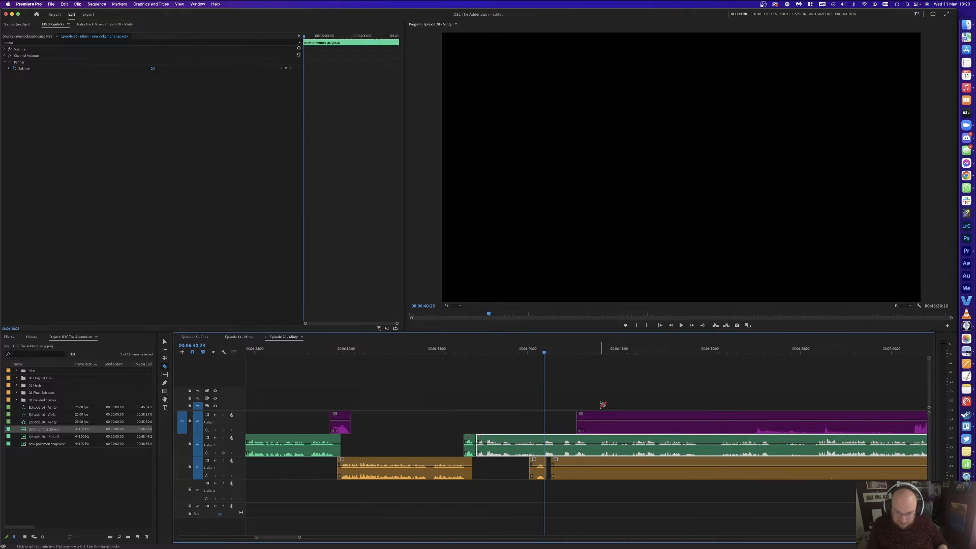
Step: Cut the green Audio 2 clip exactly at 6:40, then play on from about 7:04
{"action": "key", "text": "="}
{"action": "left_click", "coordinate": [590, 440]}
{"action": "key", "text": "v"}
{"action": "key", "text": "-"}
{"action": "key", "text": "-"}
{"action": "key", "text": "-"}
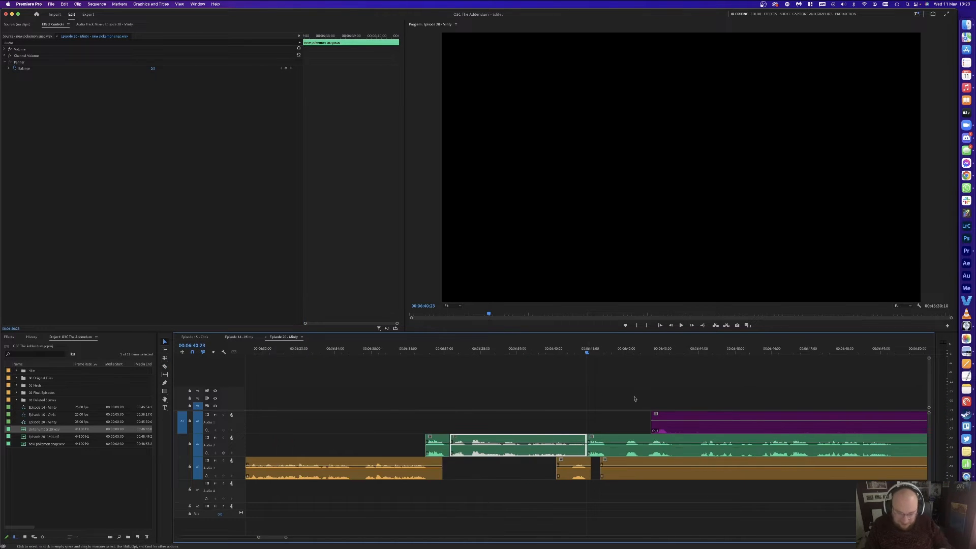
{"action": "left_click", "coordinate": [783, 374]}
{"action": "left_click", "coordinate": [799, 349]}
{"action": "key", "text": "space"}
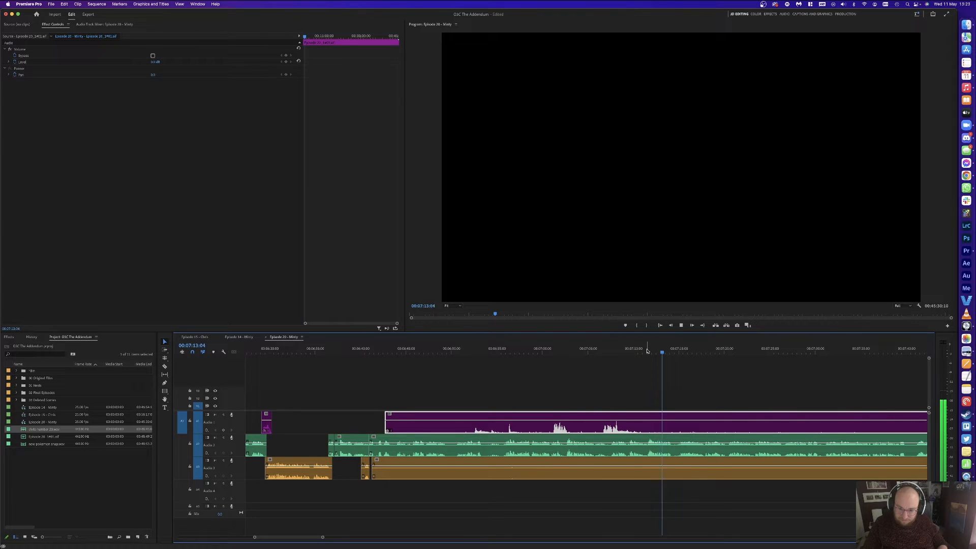
Step: Review the section back from 7:09 and park the playhead at 6:45:21
{"action": "left_click_drag", "start_coordinate": [614, 351], "coordinate": [626, 351]}
{"action": "key", "text": "space"}
{"action": "key", "text": "space"}
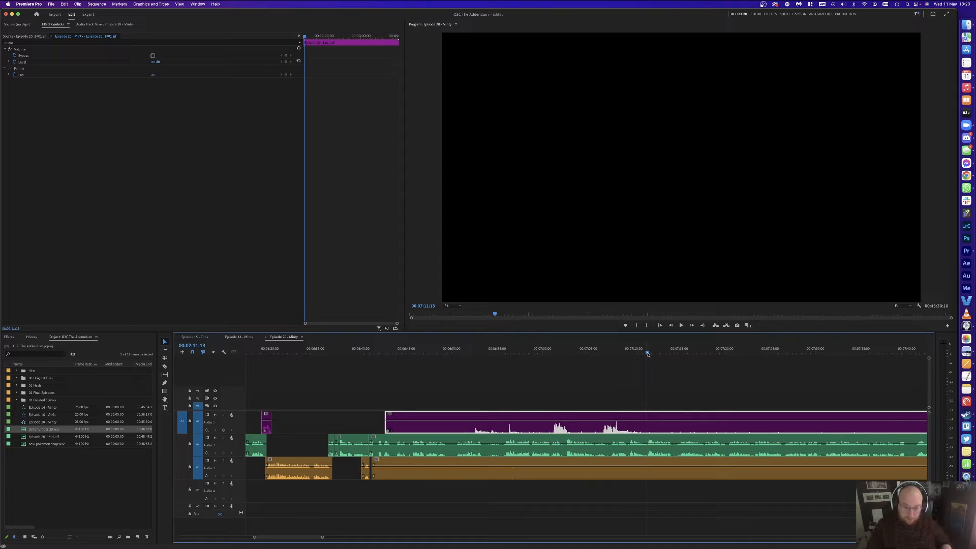
{"action": "left_click", "coordinate": [456, 386]}
{"action": "left_click", "coordinate": [372, 351]}
{"action": "left_click", "coordinate": [396, 350]}
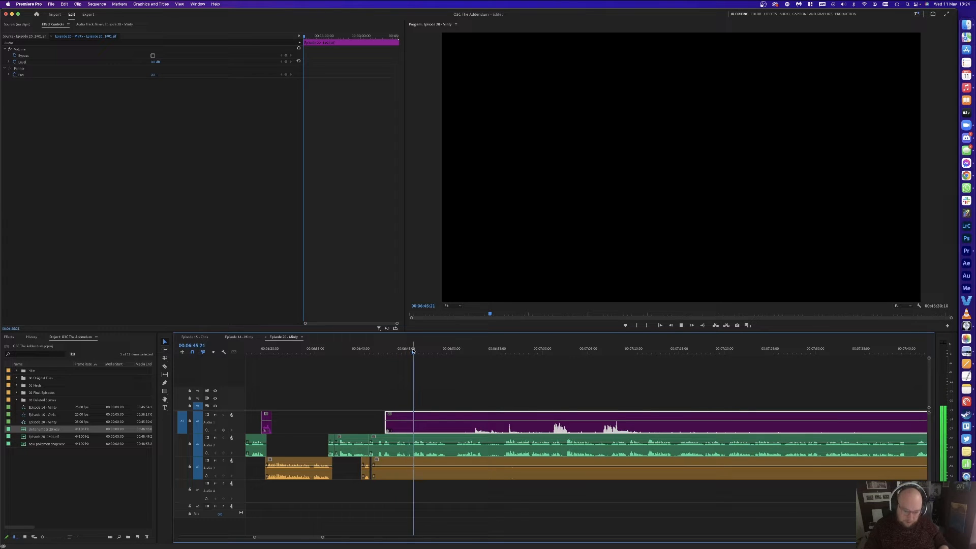
{"action": "key", "text": "="}
{"action": "left_click", "coordinate": [597, 400]}
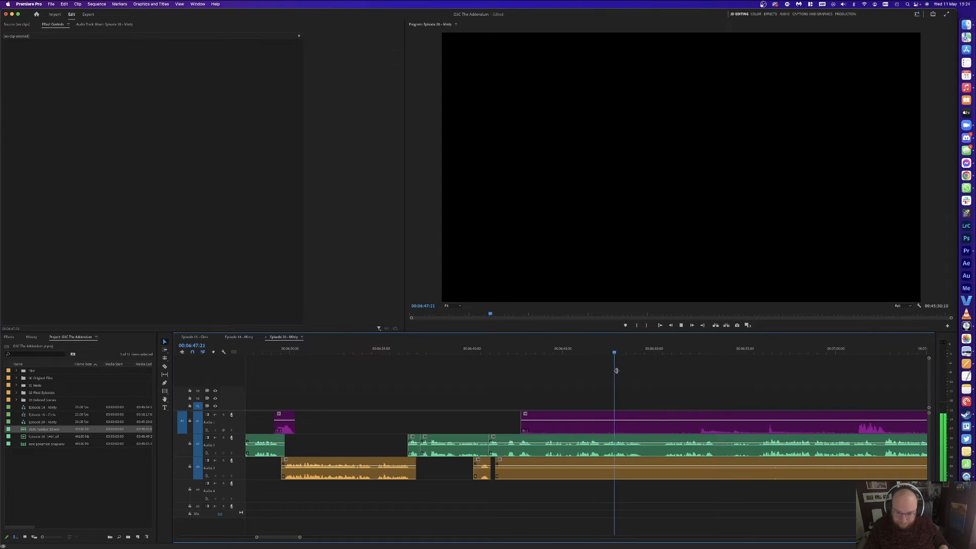
{"action": "left_click", "coordinate": [623, 359]}
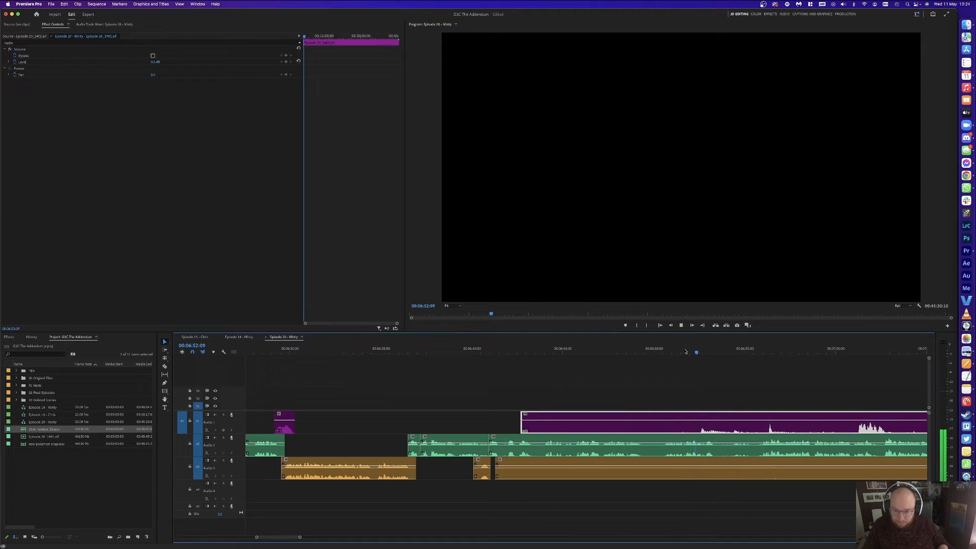
{"action": "left_click_drag", "start_coordinate": [686, 350], "coordinate": [684, 352]}
{"action": "left_click", "coordinate": [661, 363]}
{"action": "left_click_drag", "start_coordinate": [555, 352], "coordinate": [578, 352]}
{"action": "left_click", "coordinate": [593, 369]}
Step: Save the project and add edits on all tracks at about 6:47:03 and 6:47:23
{"action": "key", "text": "super+s"}
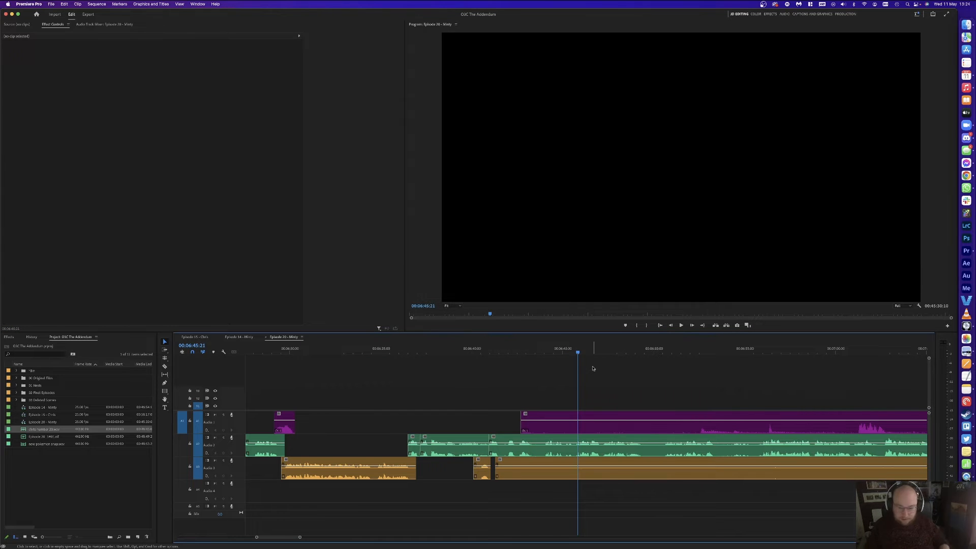
{"action": "key", "text": "space"}
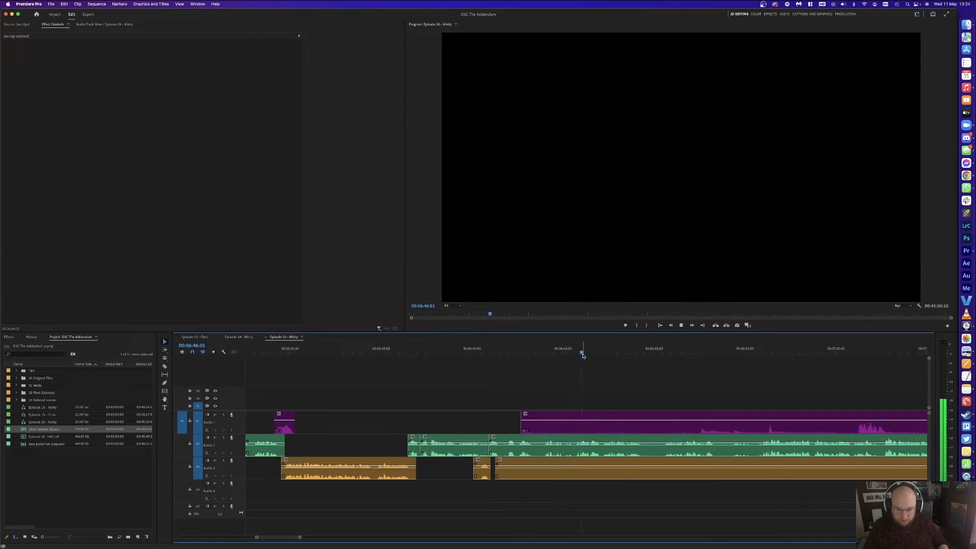
{"action": "left_click", "coordinate": [601, 350]}
{"action": "key", "text": "super+k"}
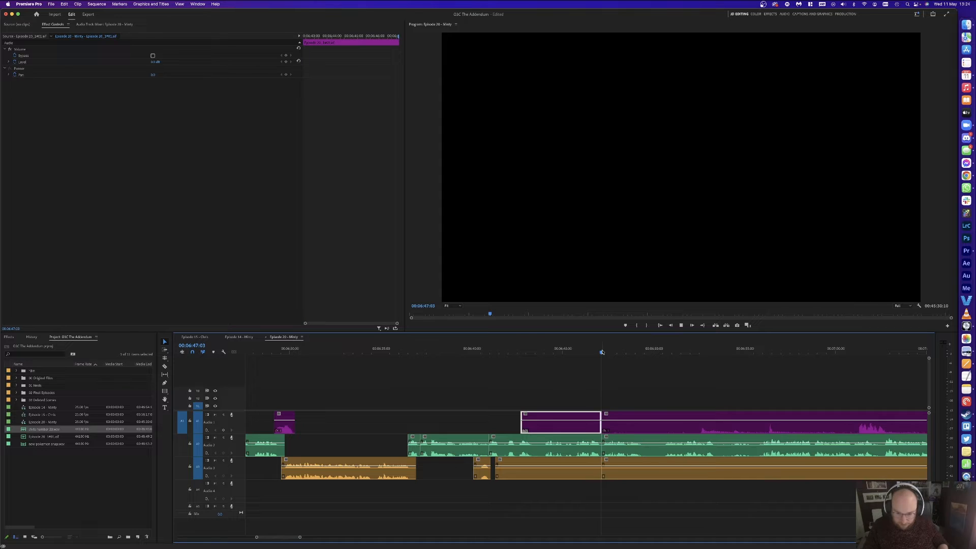
{"action": "key", "text": "space"}
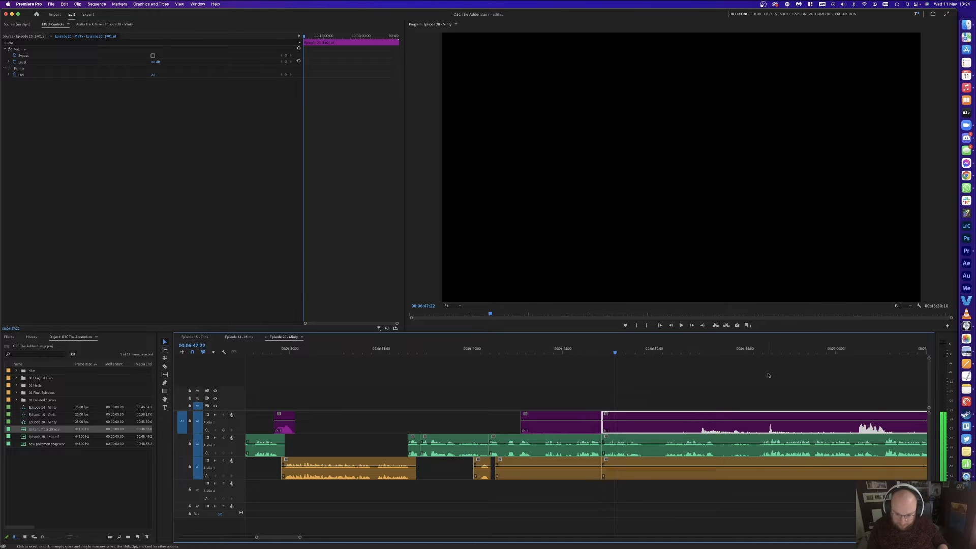
{"action": "key", "text": "super+k"}
{"action": "key", "text": "space"}
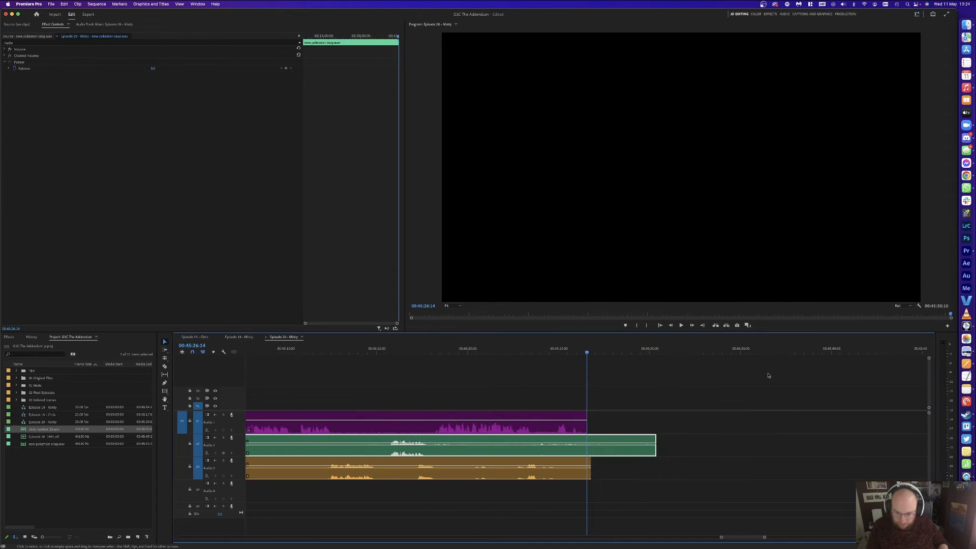
{"action": "left_click", "coordinate": [653, 348]}
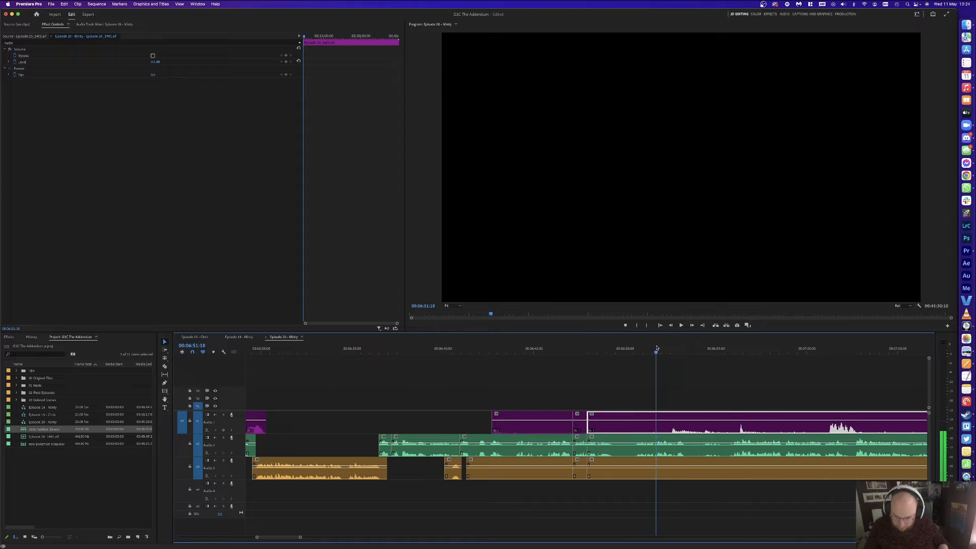
Step: Cut all tracks at 6:51:13, delete the unwanted clips and leftover piece, and close the gaps
{"action": "key", "text": "super+k"}
{"action": "left_click", "coordinate": [611, 447]}
{"action": "key", "text": "Delete"}
{"action": "left_click", "coordinate": [611, 447]}
{"action": "key", "text": "Delete"}
{"action": "left_click_drag", "start_coordinate": [534, 385], "coordinate": [532, 463]}
{"action": "key", "text": "Delete"}
{"action": "left_click", "coordinate": [580, 469]}
{"action": "key", "text": "Delete"}
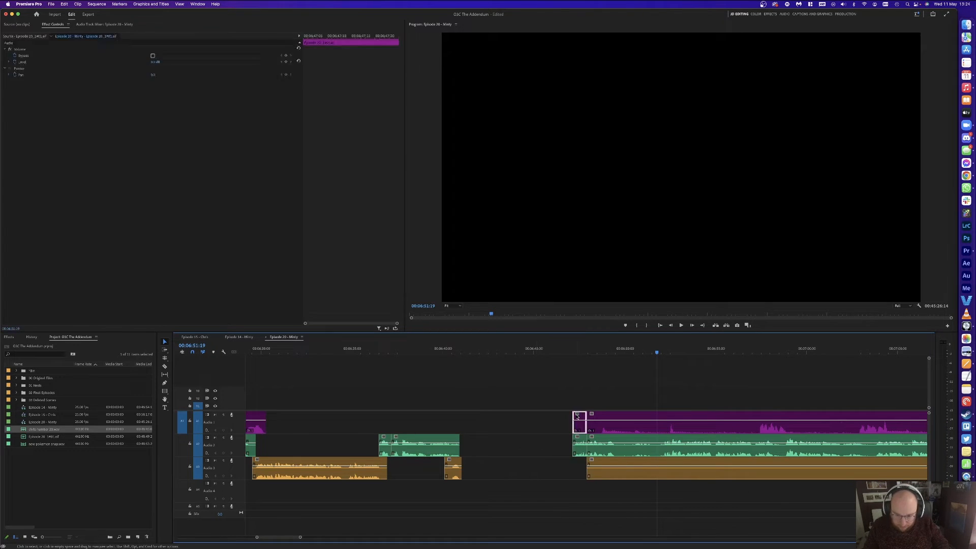
{"action": "left_click", "coordinate": [462, 441]}
{"action": "key", "text": "Delete"}
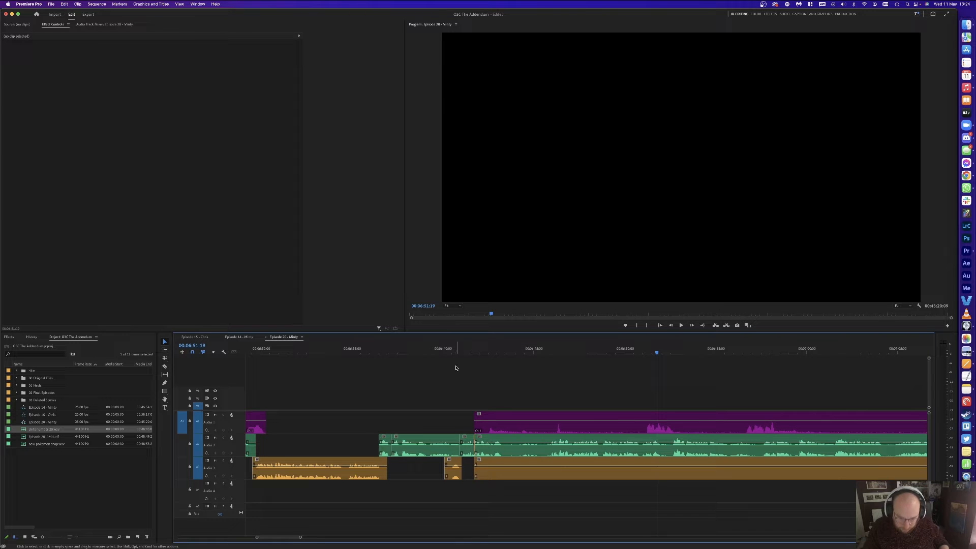
Step: Add edits across all tracks at the pause start near 6:44, at 6:47:03, and after
{"action": "key", "text": "space"}
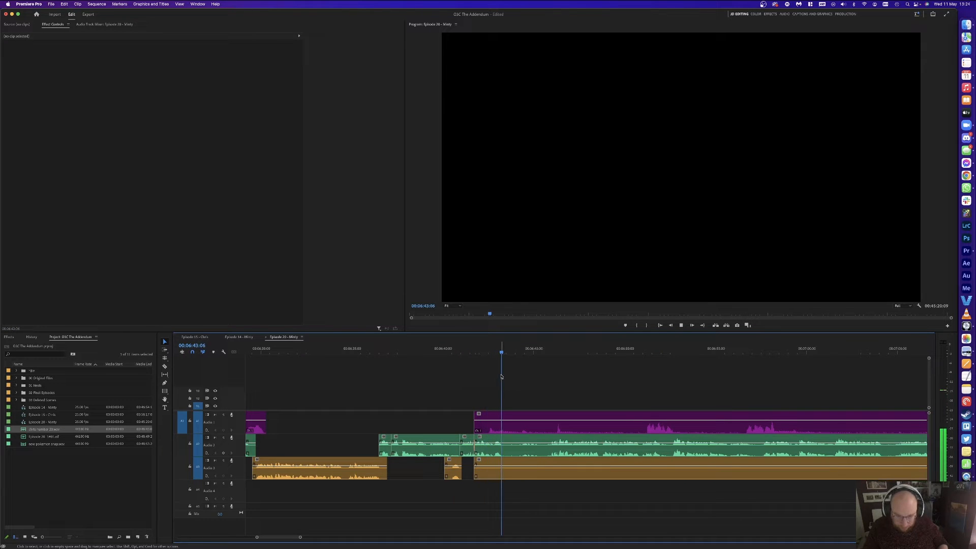
{"action": "key", "text": "space"}
{"action": "left_click", "coordinate": [522, 346]}
{"action": "left_click", "coordinate": [553, 349]}
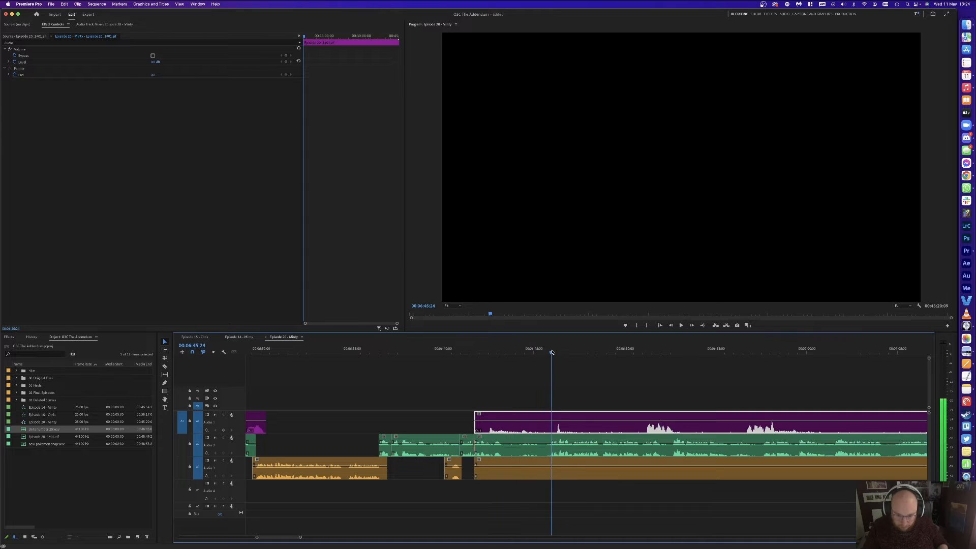
{"action": "key", "text": "super+shift+k"}
{"action": "key", "text": "space"}
{"action": "key", "text": "space"}
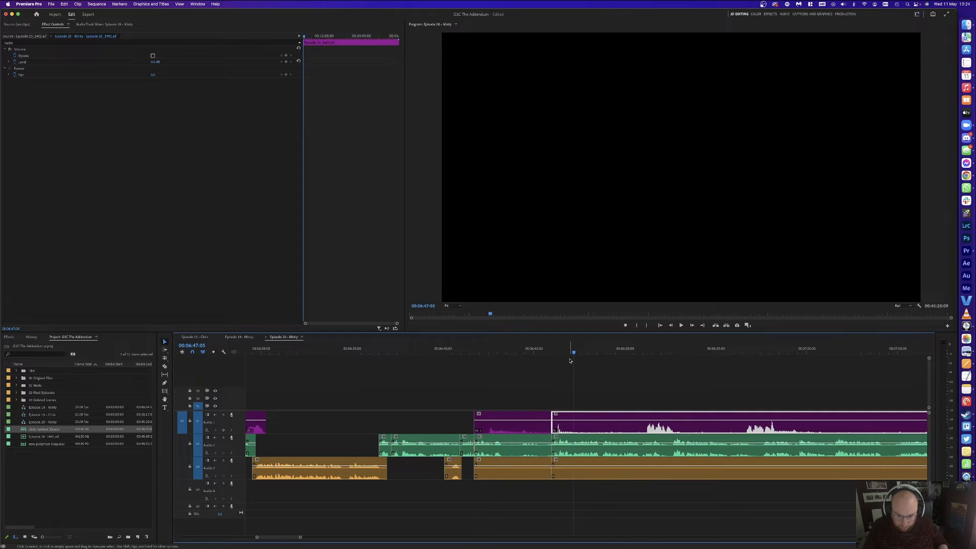
{"action": "key", "text": "super+shift+k"}
{"action": "key", "text": "space"}
{"action": "key", "text": "space"}
{"action": "key", "text": "Up"}
{"action": "key", "text": "Up"}
{"action": "key", "text": "space"}
{"action": "key", "text": "space"}
{"action": "key", "text": "Right"}
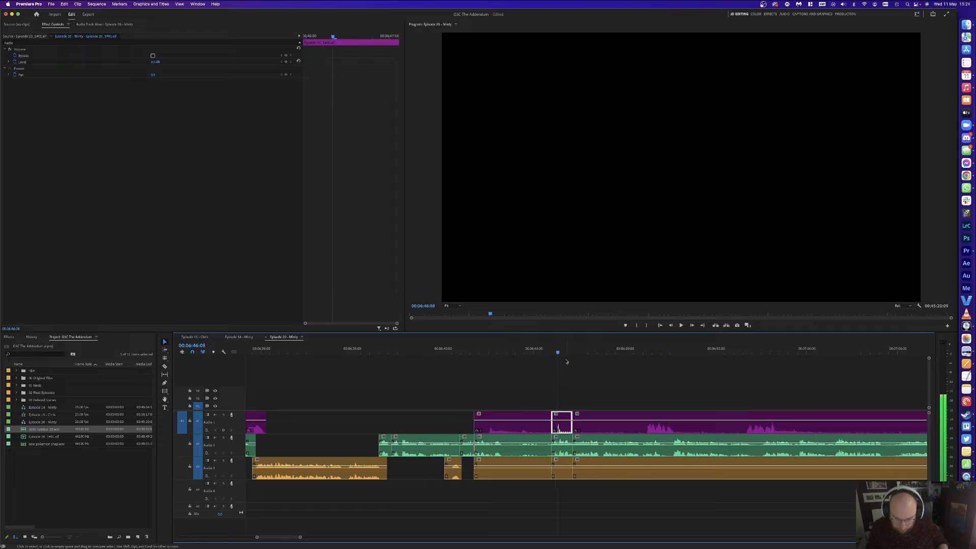
{"action": "key", "text": "super+shift+k"}
{"action": "key", "text": "Up"}
Step: Delete the marquee-selected stretch from all three tracks and close the resulting gap
{"action": "left_click_drag", "start_coordinate": [474, 382], "coordinate": [558, 478]}
{"action": "key", "text": "Delete"}
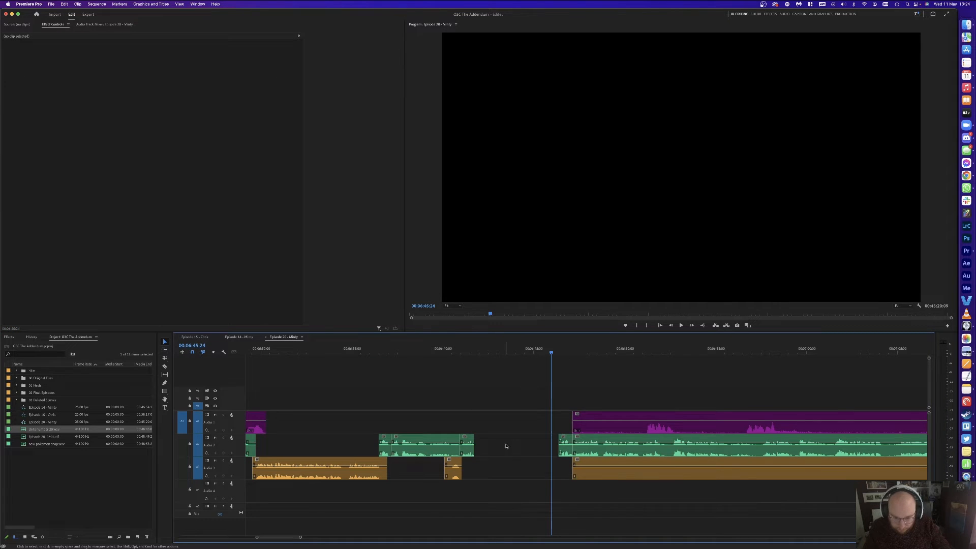
{"action": "left_click", "coordinate": [506, 446]}
{"action": "key", "text": "Delete"}
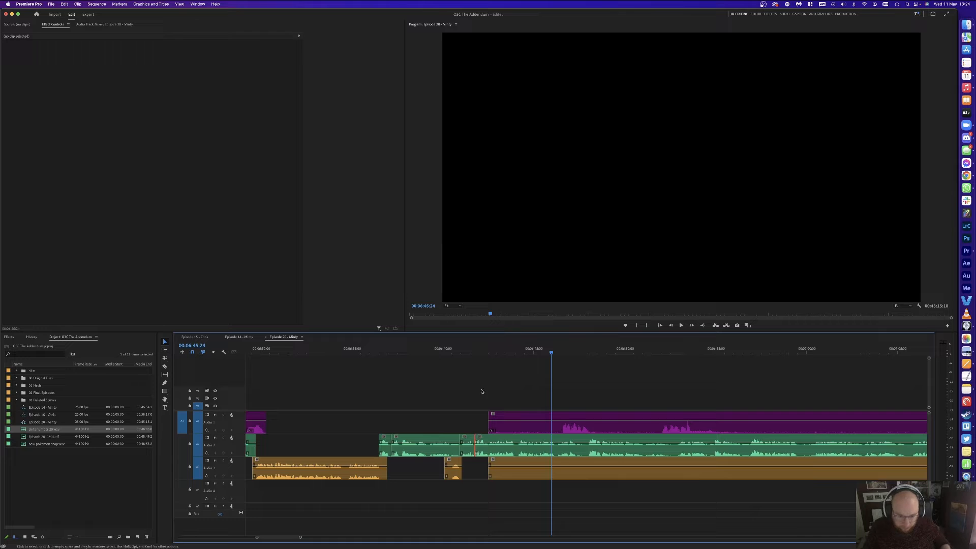
Step: Save the project with Cmd+S, then play back from the 06:40 mark
{"action": "key", "text": "super+s"}
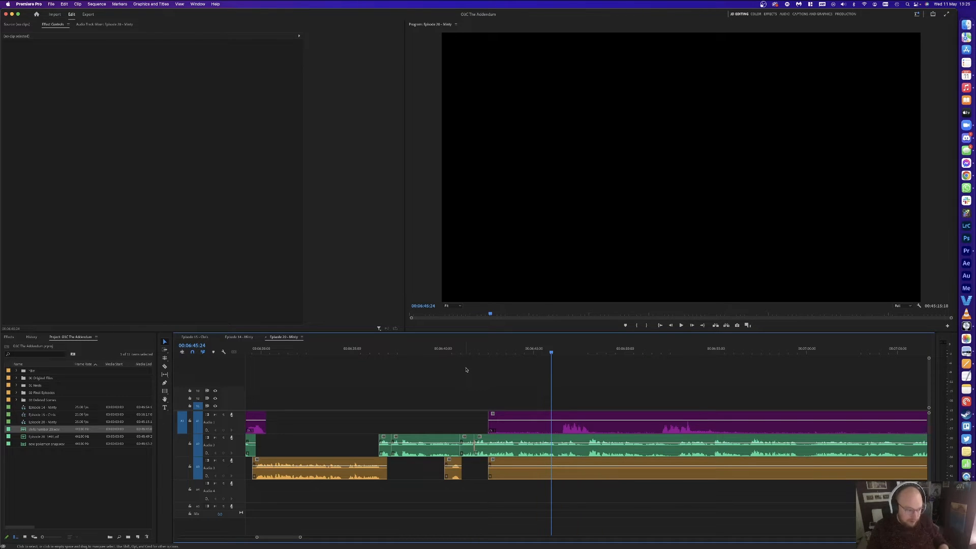
{"action": "key", "text": "super+s"}
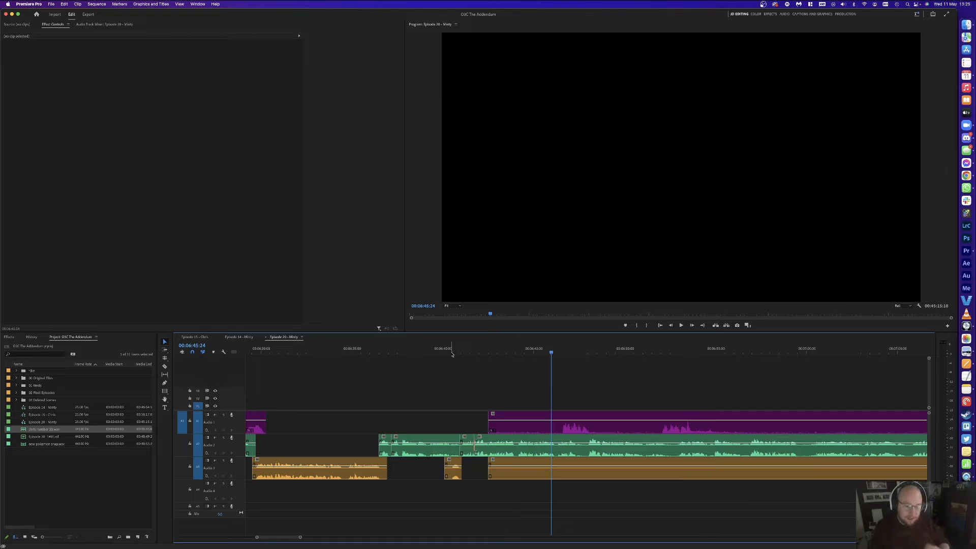
{"action": "key", "text": "cmd+s"}
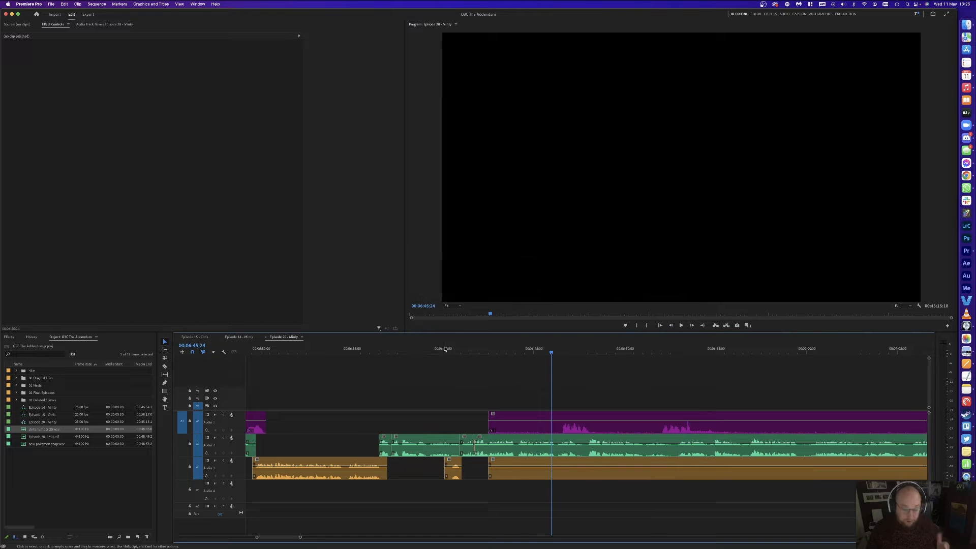
{"action": "left_click", "coordinate": [438, 348]}
{"action": "key", "text": "space"}
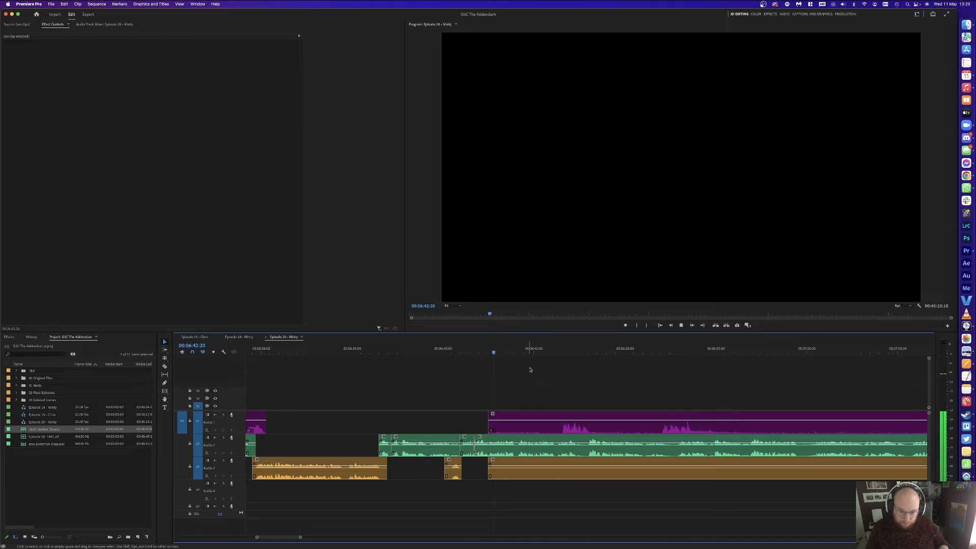
Step: Remove the silent lead-in and a silent middle pause from the purple Audio 1 clip
{"action": "key", "text": "c"}
{"action": "left_click", "coordinate": [562, 423]}
{"action": "key", "text": "v"}
{"action": "left_click", "coordinate": [534, 424]}
{"action": "key", "text": "Delete"}
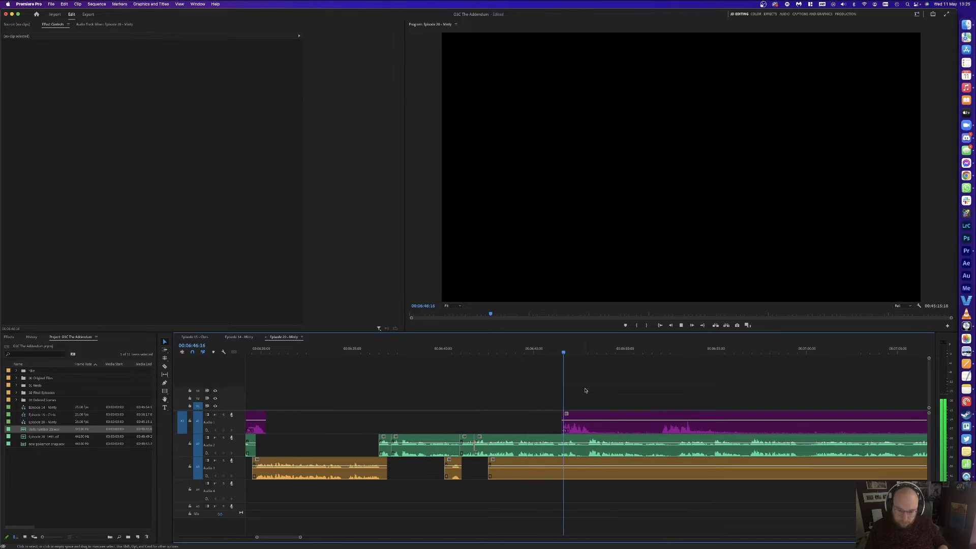
{"action": "left_click", "coordinate": [593, 424]}
{"action": "left_click", "coordinate": [659, 424]}
{"action": "key", "text": "v"}
{"action": "left_click", "coordinate": [636, 423]}
{"action": "key", "text": "Delete"}
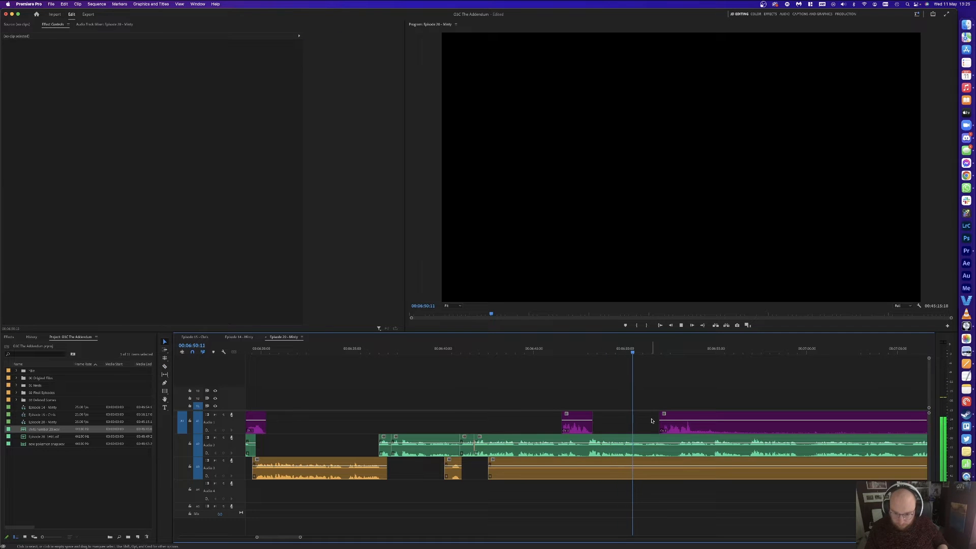
Step: Split the green and orange clips at the pause and delete their silent pieces
{"action": "key", "text": "space"}
{"action": "key", "text": "Left"}
{"action": "key", "text": "super+k"}
{"action": "left_click", "coordinate": [677, 443]}
{"action": "left_click", "coordinate": [698, 468]}
{"action": "key", "text": "v"}
{"action": "left_click_drag", "start_coordinate": [659, 492], "coordinate": [666, 431]}
{"action": "key", "text": "Delete"}
{"action": "left_click", "coordinate": [616, 469]}
{"action": "key", "text": "Delete"}
Step: Split the purple clip at the next pause and orange at 07:33, deleting both silent pieces
{"action": "key", "text": "a"}
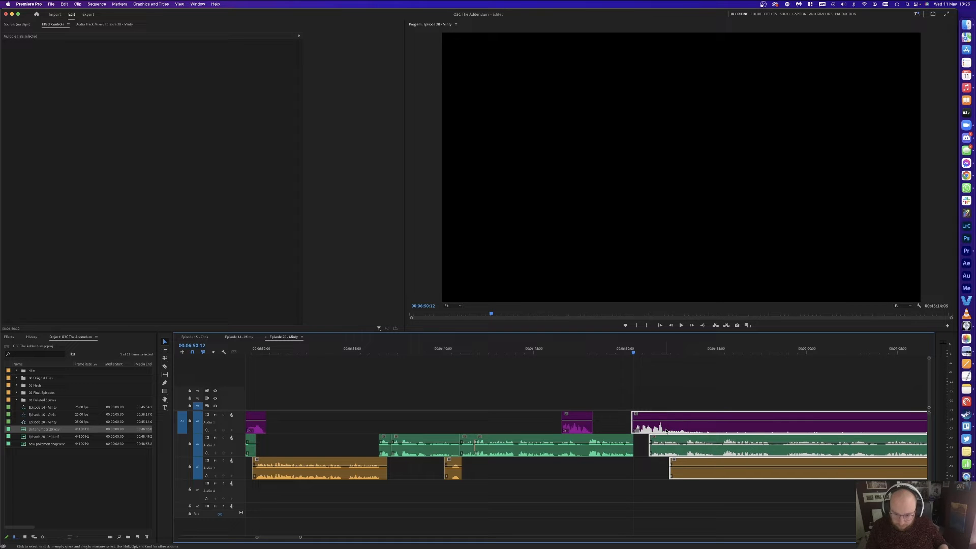
{"action": "key", "text": "space"}
{"action": "key", "text": "super+shift+a"}
{"action": "key", "text": "c"}
{"action": "left_click", "coordinate": [666, 426]}
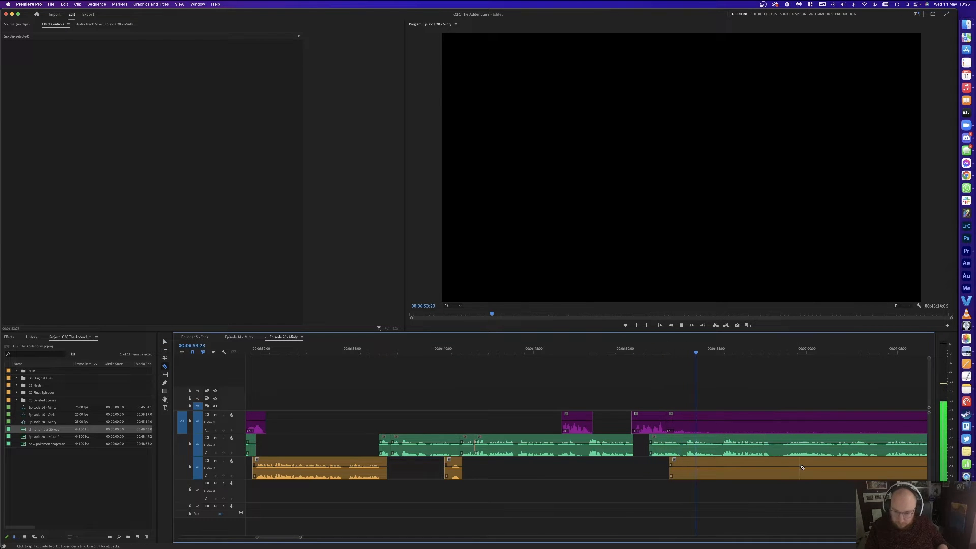
{"action": "key", "text": "minus"}
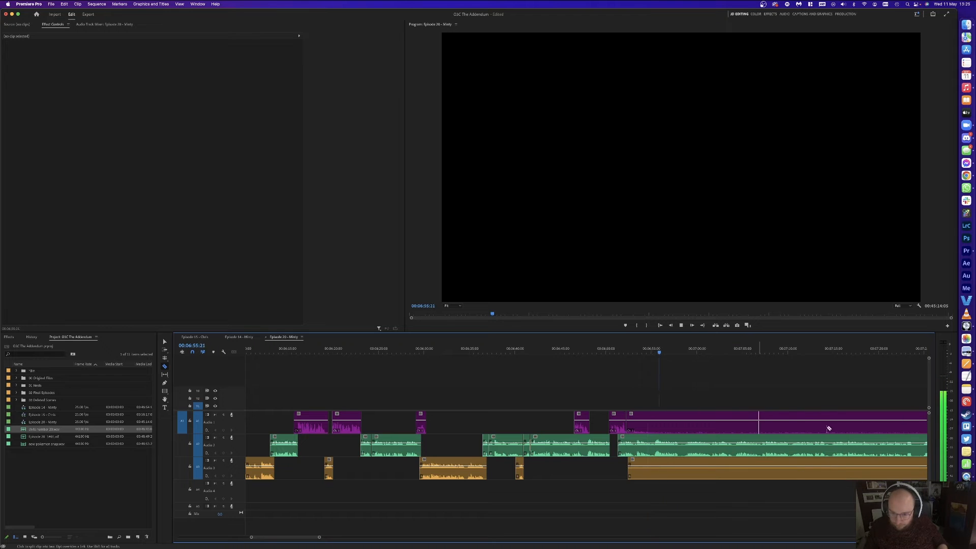
{"action": "key", "text": "minus"}
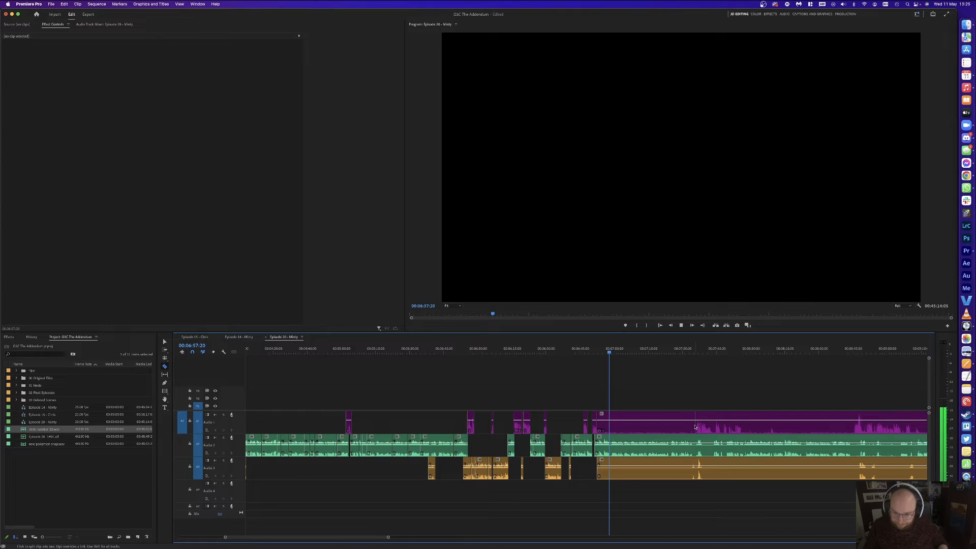
{"action": "left_click", "coordinate": [689, 463]}
{"action": "key", "text": "v"}
{"action": "left_click", "coordinate": [662, 466]}
{"action": "key", "text": "Delete"}
{"action": "left_click", "coordinate": [637, 423]}
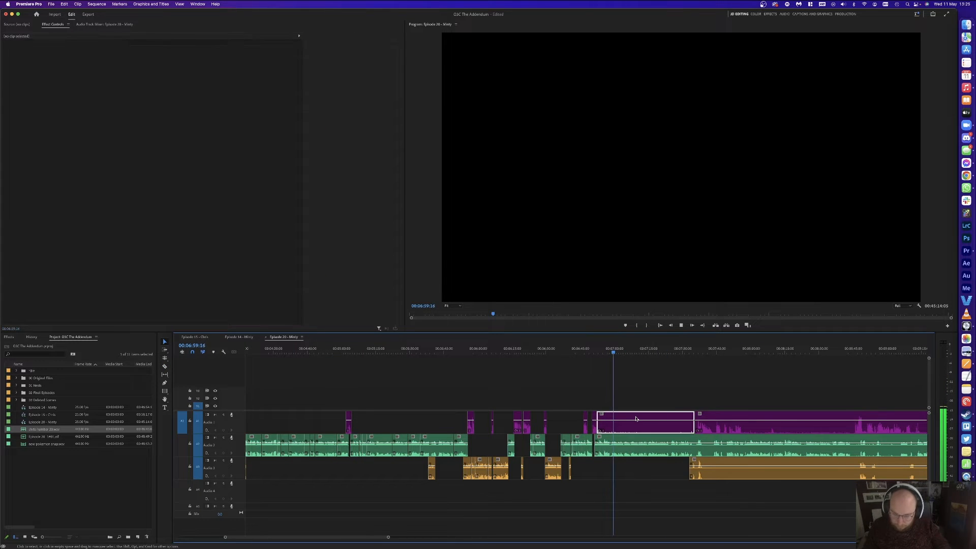
{"action": "key", "text": "Delete"}
{"action": "key", "text": "equal"}
{"action": "key", "text": "equal"}
{"action": "key", "text": "equal"}
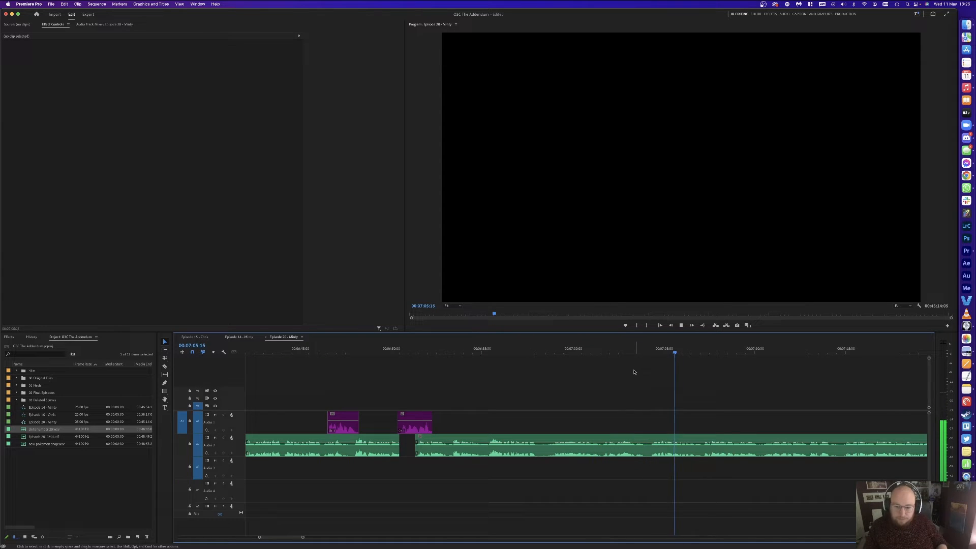
Step: Split the green A2 clip around 07:10 and ripple delete the short leftover piece
{"action": "scroll", "coordinate": [653, 373], "scroll_direction": "down", "scroll_amount": 2}
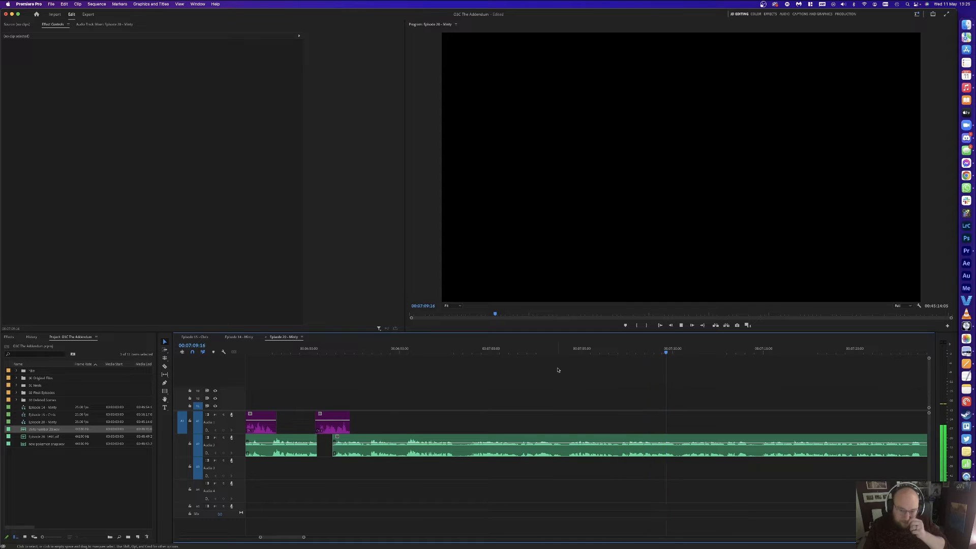
{"action": "scroll", "coordinate": [557, 370], "scroll_direction": "down", "scroll_amount": 1}
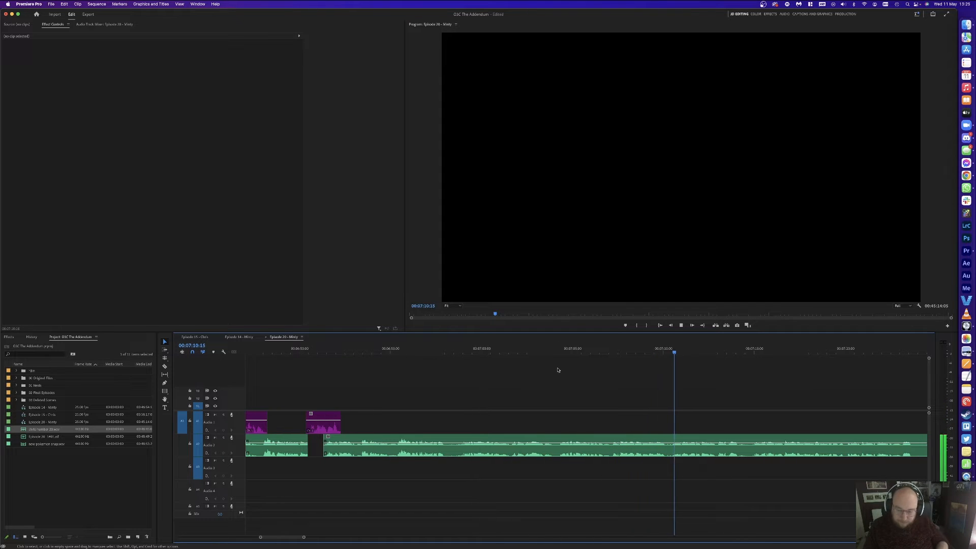
{"action": "left_click", "coordinate": [669, 352]}
{"action": "key", "text": "super+k"}
{"action": "key", "text": "space"}
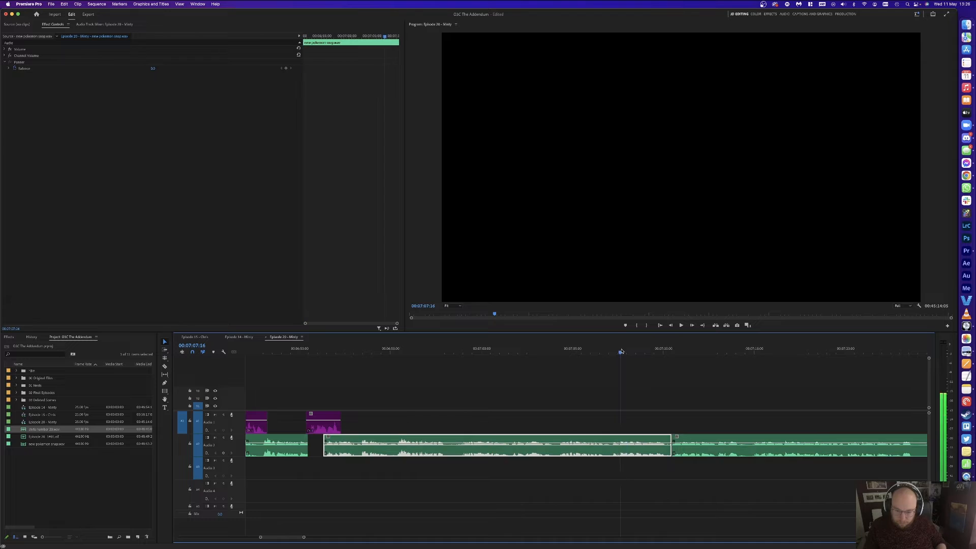
{"action": "key", "text": "Right"}
{"action": "key", "text": "Right"}
{"action": "key", "text": "super+k"}
{"action": "left_click", "coordinate": [658, 452]}
{"action": "key", "text": "shift+Delete"}
Step: Cut the pause between about 06:57 and 06:59:12 from A2 and close the gap
{"action": "left_click", "coordinate": [426, 351]}
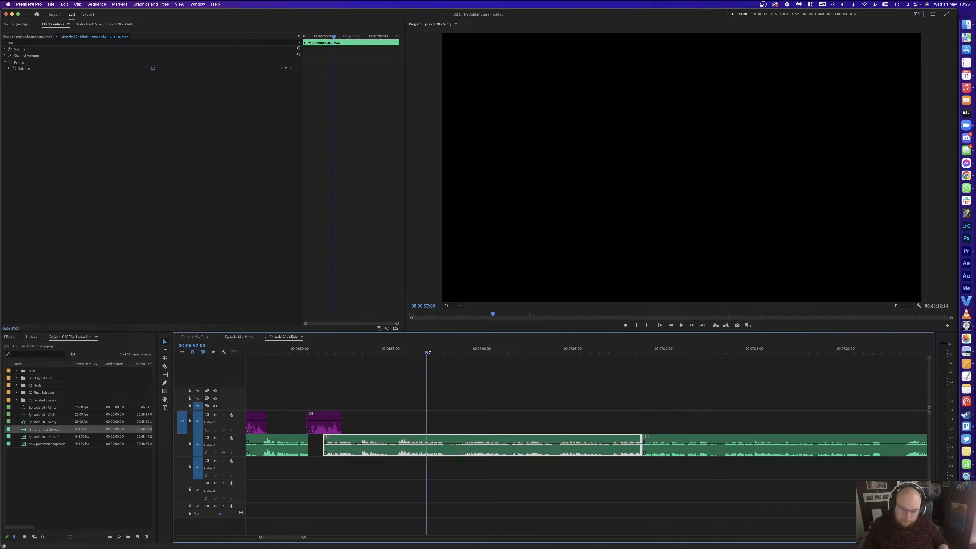
{"action": "key", "text": "space"}
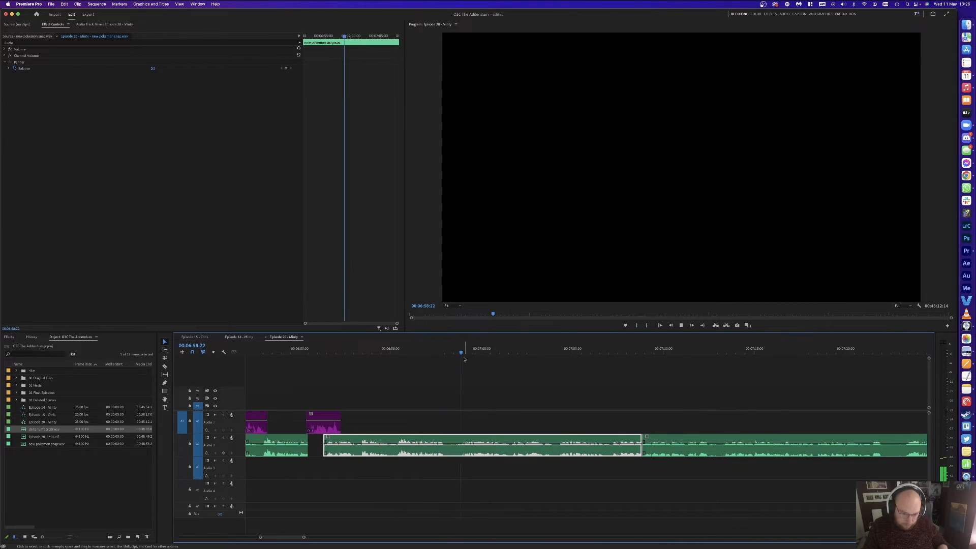
{"action": "left_click_drag", "start_coordinate": [471, 348], "coordinate": [474, 347]}
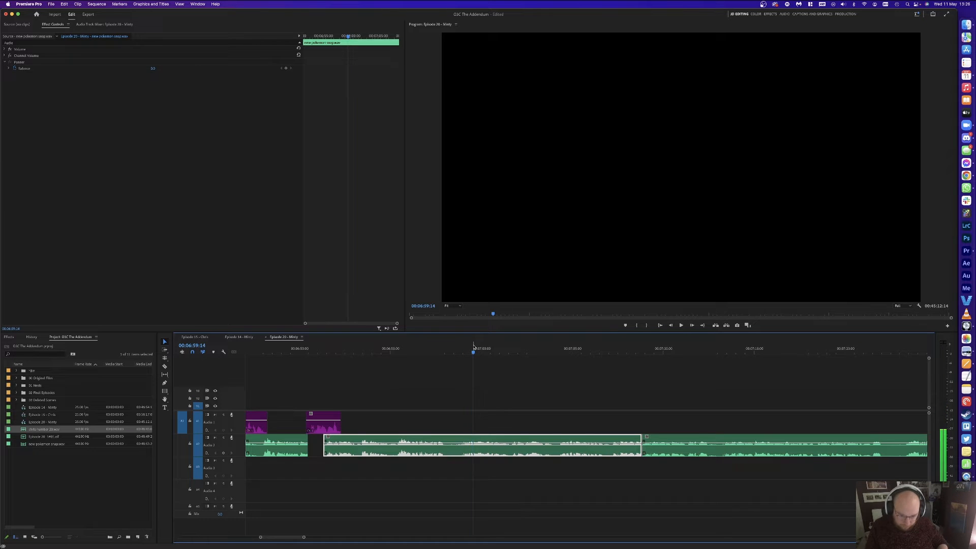
{"action": "key", "text": "super+k"}
{"action": "key", "text": "space"}
{"action": "left_click", "coordinate": [473, 348]}
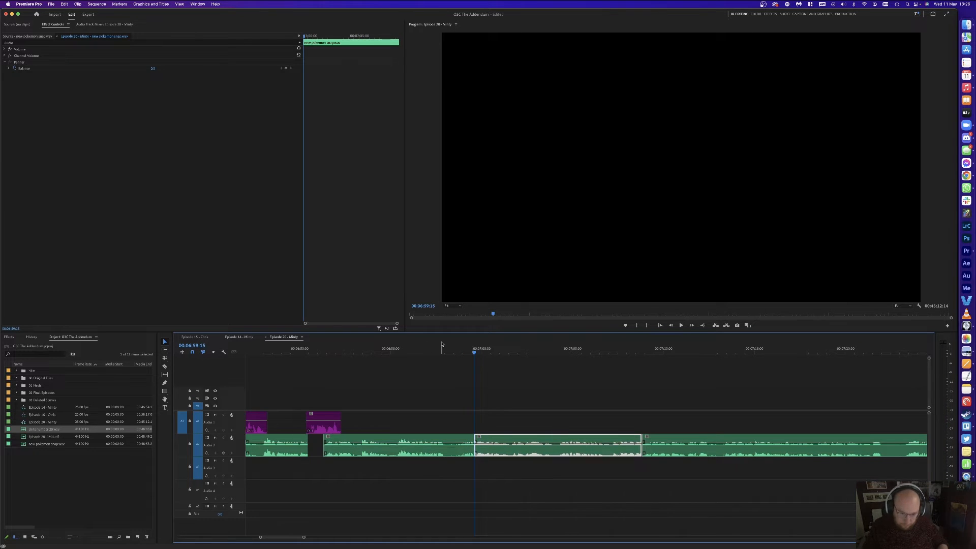
{"action": "left_click", "coordinate": [434, 348]}
{"action": "key", "text": "space"}
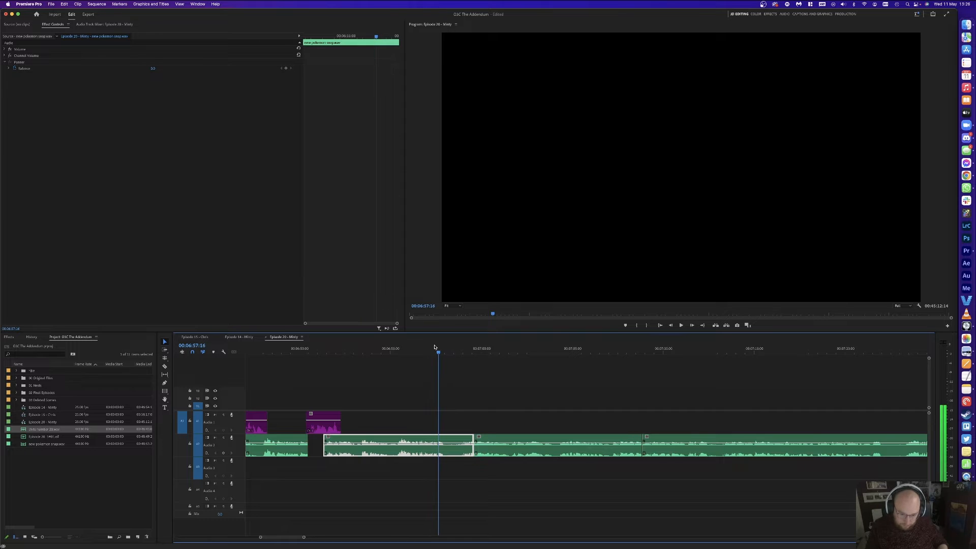
{"action": "key", "text": "super+k"}
{"action": "left_click", "coordinate": [459, 452]}
{"action": "key", "text": "shift+Delete"}
Step: Split out the A2 pause near 07:01:12, ripple delete it and play back the join
{"action": "left_click", "coordinate": [441, 447]}
{"action": "left_click", "coordinate": [437, 447]}
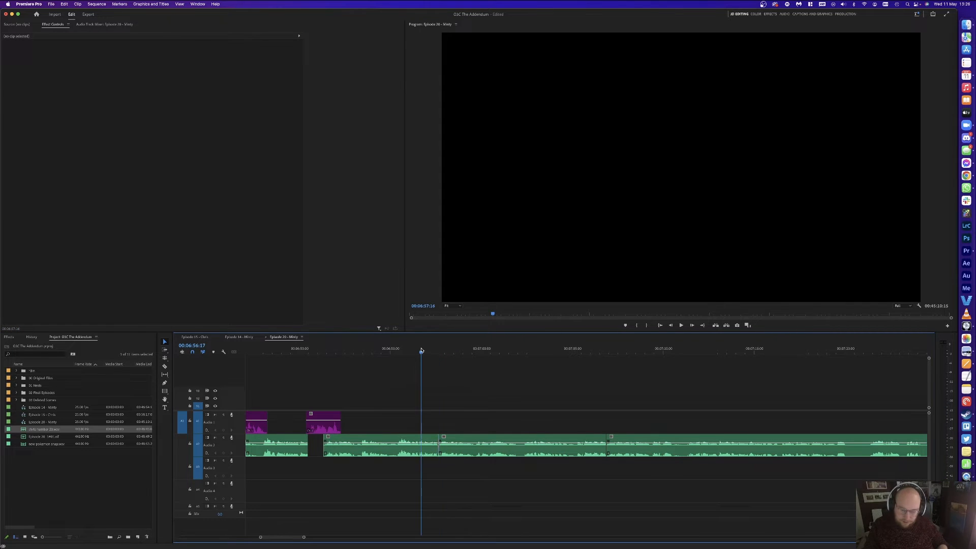
{"action": "left_click", "coordinate": [453, 371]}
{"action": "key", "text": "space"}
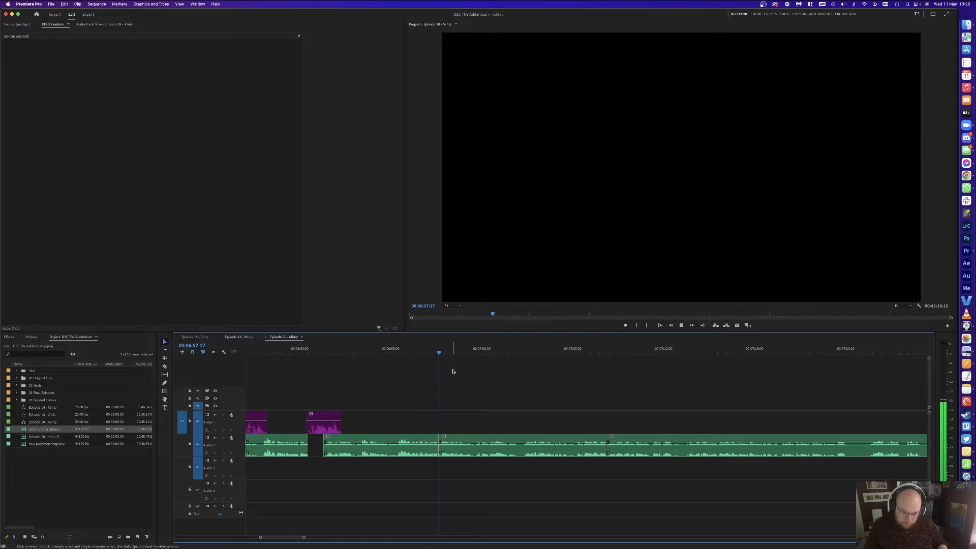
{"action": "left_click", "coordinate": [609, 449]}
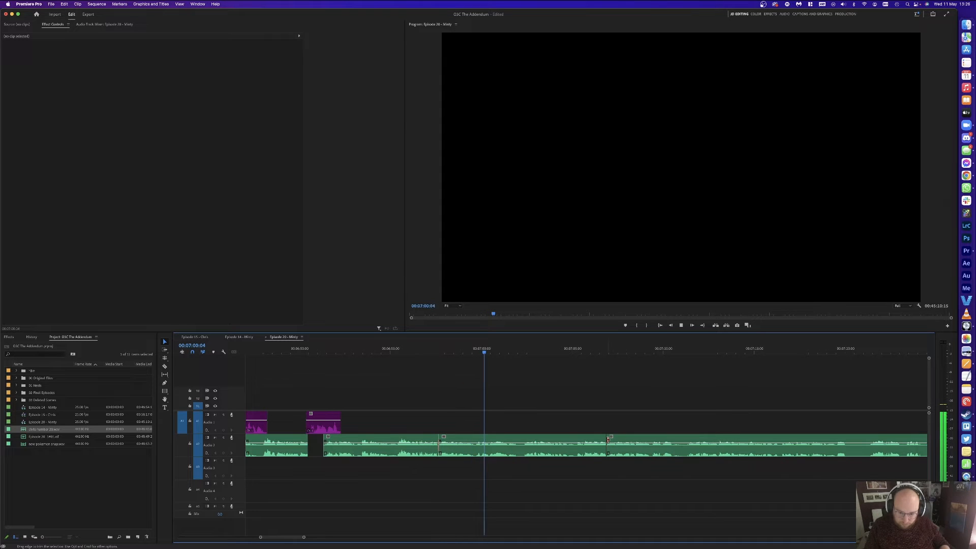
{"action": "left_click", "coordinate": [520, 352]}
{"action": "key", "text": "super+k"}
{"action": "left_click_drag", "start_coordinate": [511, 352], "coordinate": [508, 353]}
{"action": "key", "text": "super+k"}
{"action": "left_click", "coordinate": [514, 441]}
{"action": "key", "text": "shift+Delete"}
{"action": "key", "text": "space"}
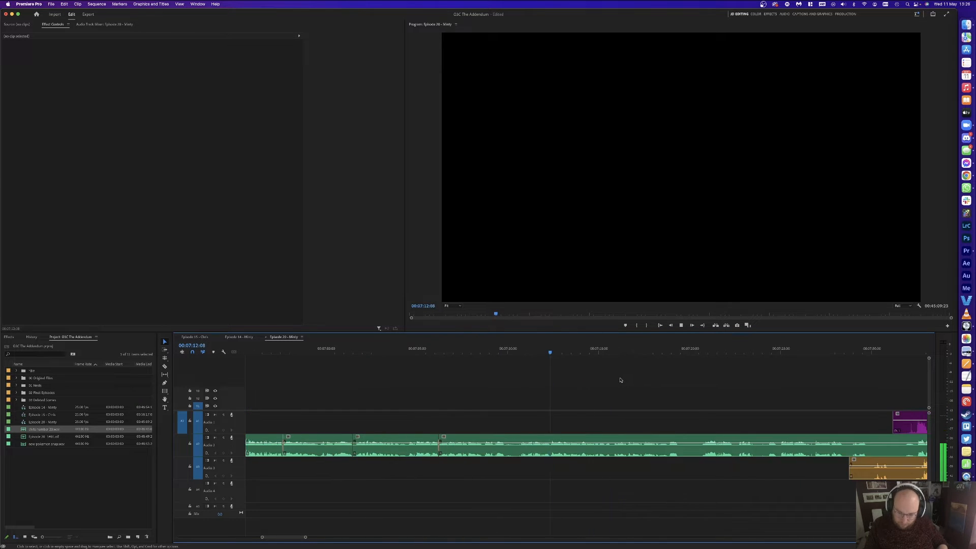
Step: Razor the green A2 clip near 07:29:20 and delete the unwanted piece
{"action": "scroll", "coordinate": [615, 380], "scroll_direction": "right", "scroll_amount": 2}
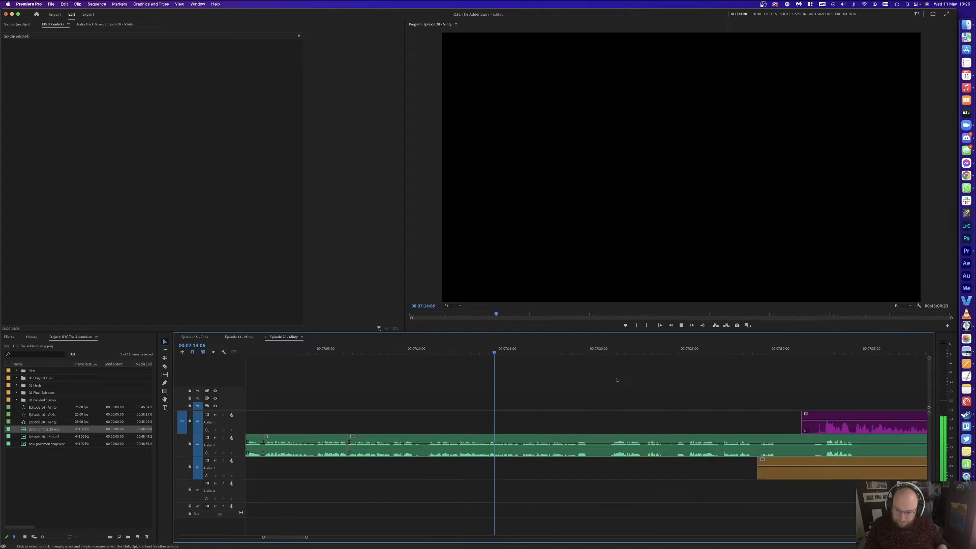
{"action": "key", "text": "c"}
{"action": "left_click", "coordinate": [767, 445]}
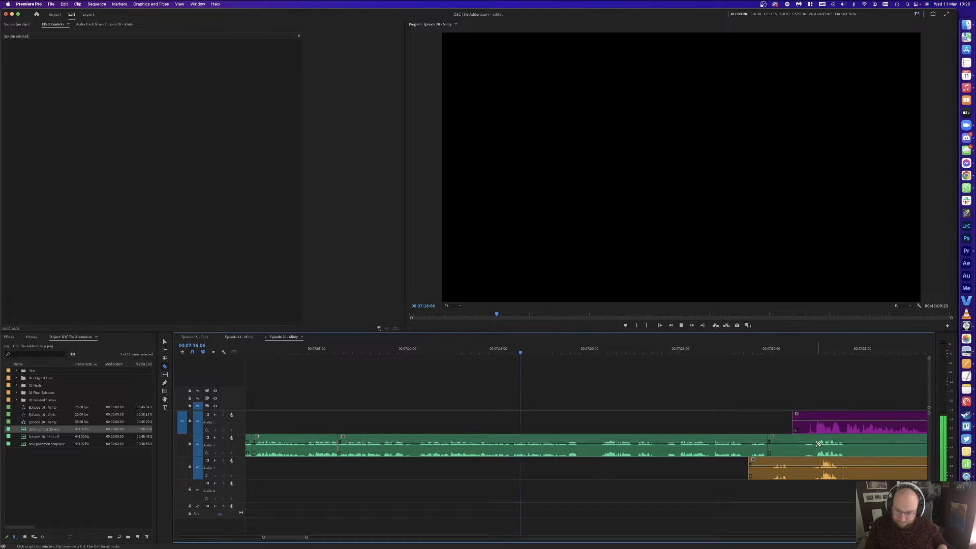
{"action": "key", "text": "v"}
{"action": "left_click", "coordinate": [793, 447]}
{"action": "key", "text": "Delete"}
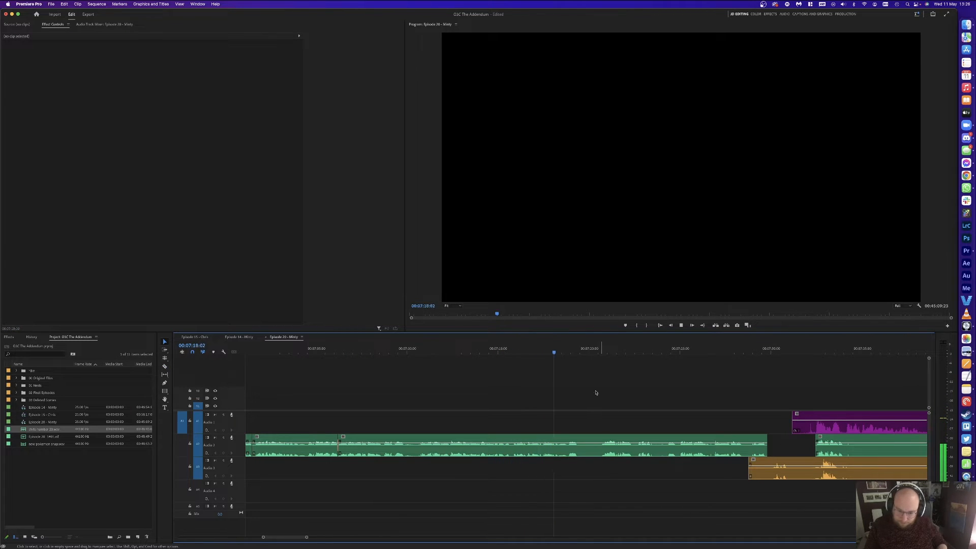
Step: Split out the A2 pause ending at 07:20:15, ripple delete it and replay the edit
{"action": "key", "text": "space"}
{"action": "key", "text": "super+k"}
{"action": "left_click", "coordinate": [598, 349]}
{"action": "left_click", "coordinate": [600, 349]}
{"action": "key", "text": "super+k"}
{"action": "key", "text": "shift+Delete"}
{"action": "key", "text": "Up"}
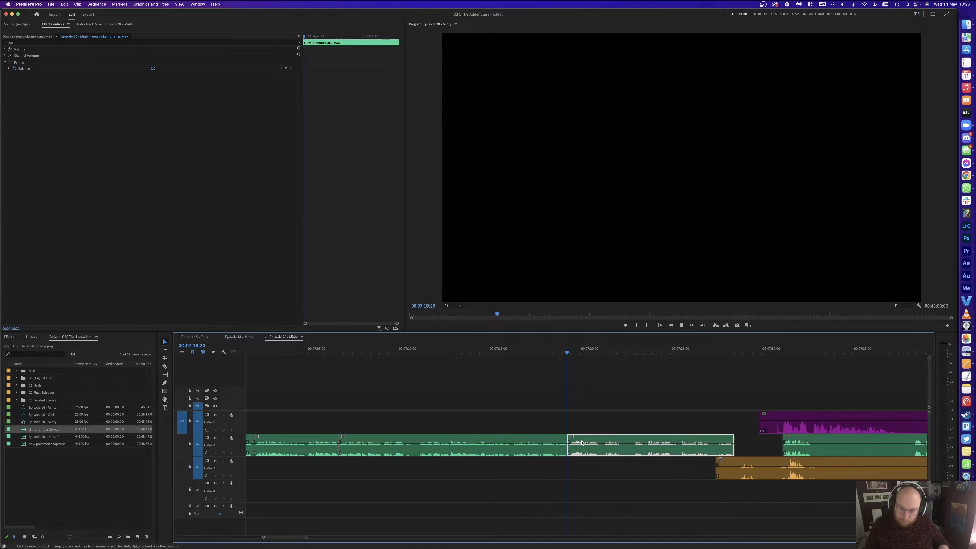
{"action": "key", "text": "space"}
{"action": "left_click", "coordinate": [617, 410]}
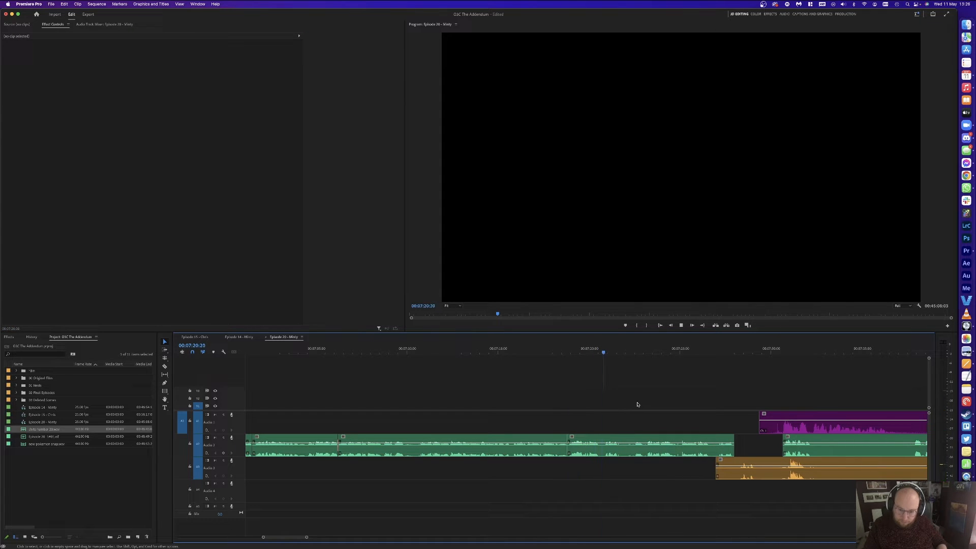
Step: Remove the short A2 pause around 07:22:15–07:23:04 and play back to check
{"action": "key", "text": "space"}
{"action": "key", "text": "super+k"}
{"action": "left_click_drag", "start_coordinate": [632, 349], "coordinate": [647, 349]}
{"action": "key", "text": "space"}
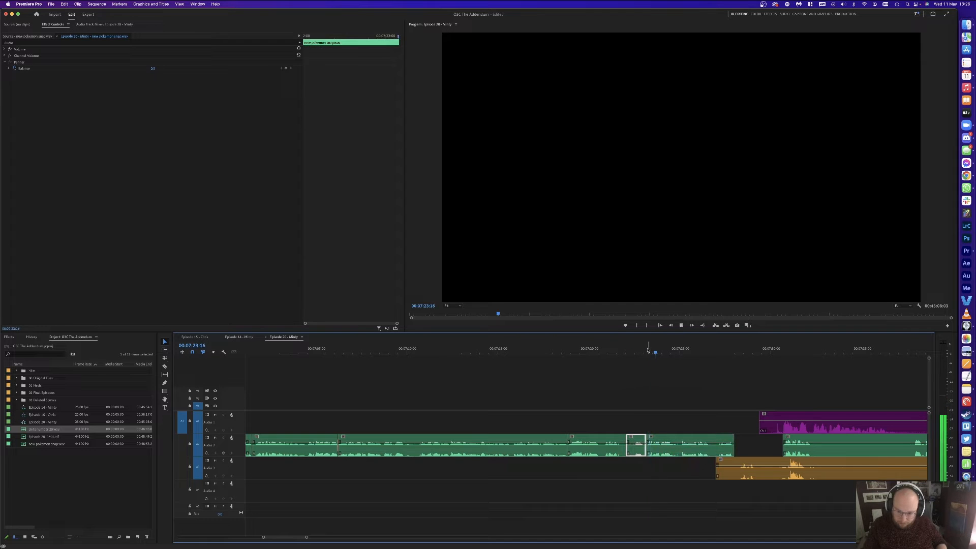
{"action": "left_click", "coordinate": [637, 350]}
{"action": "key", "text": "super+k"}
{"action": "left_click", "coordinate": [632, 445]}
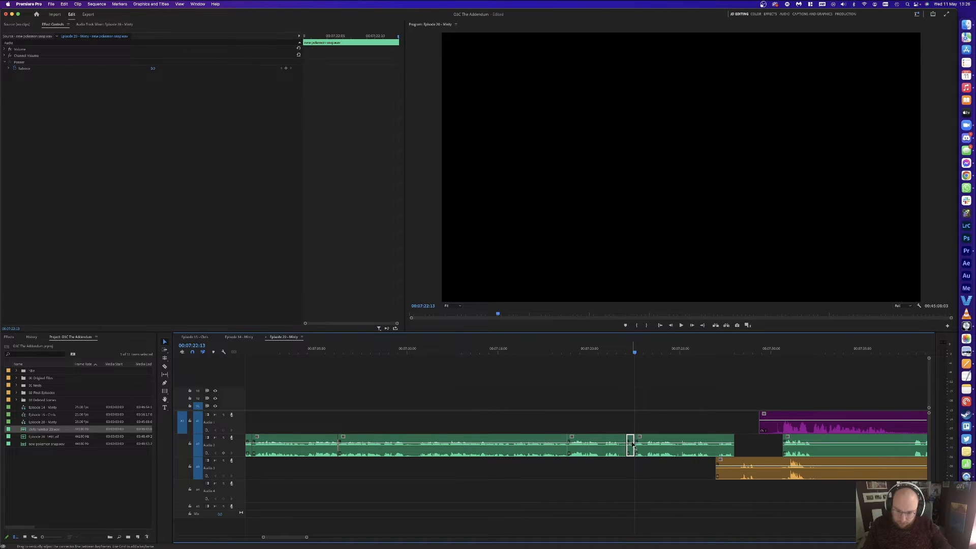
{"action": "key", "text": "Delete"}
{"action": "left_click", "coordinate": [632, 445]}
{"action": "key", "text": "Delete"}
{"action": "key", "text": "space"}
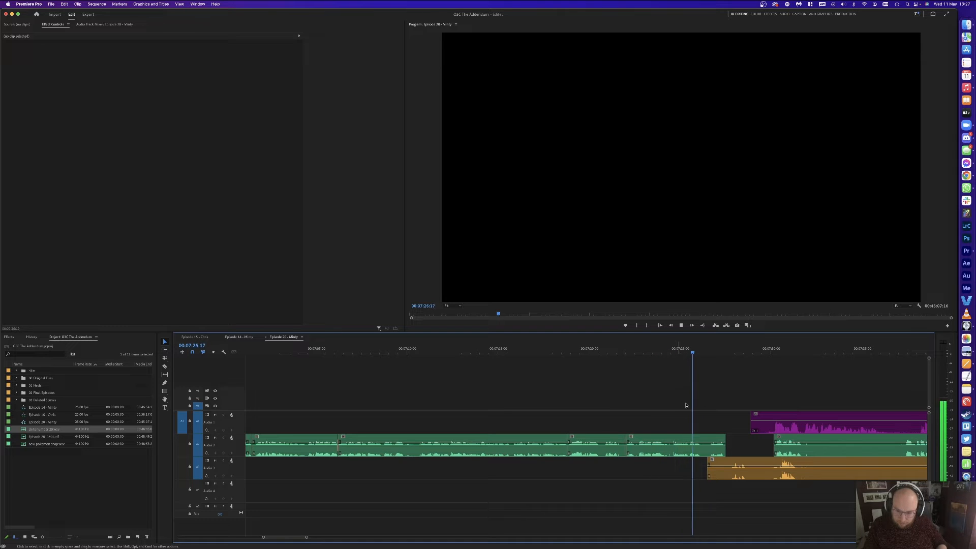
Step: Cut a small A2 pause, ripple delete it, and slide all later clips slightly left
{"action": "key", "text": "space"}
{"action": "left_click", "coordinate": [715, 435]}
{"action": "key", "text": "c"}
{"action": "left_click", "coordinate": [708, 437]}
{"action": "key", "text": "v"}
{"action": "left_click", "coordinate": [706, 439]}
{"action": "key", "text": "shift+Delete"}
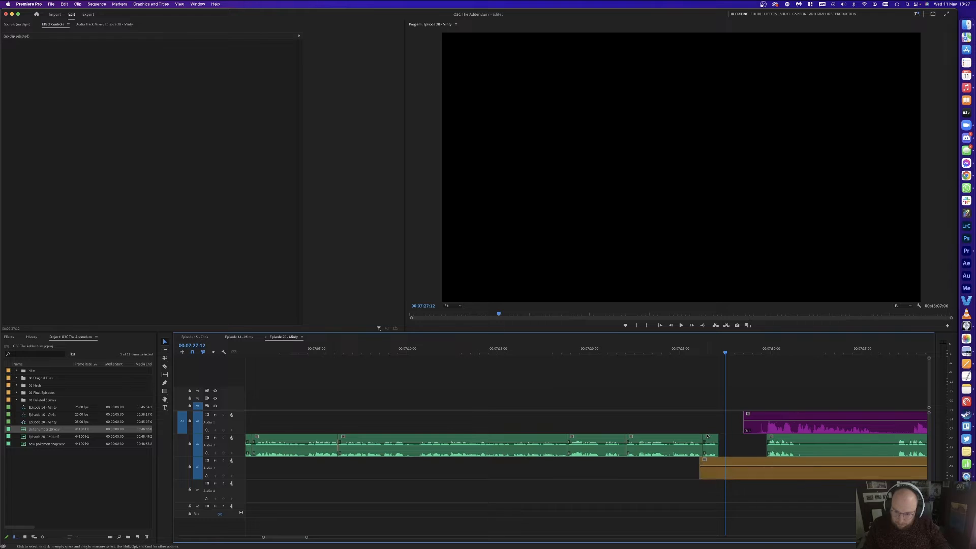
{"action": "left_click", "coordinate": [753, 432]}
{"action": "left_click_drag", "start_coordinate": [753, 432], "coordinate": [743, 431]}
{"action": "left_click", "coordinate": [706, 398]}
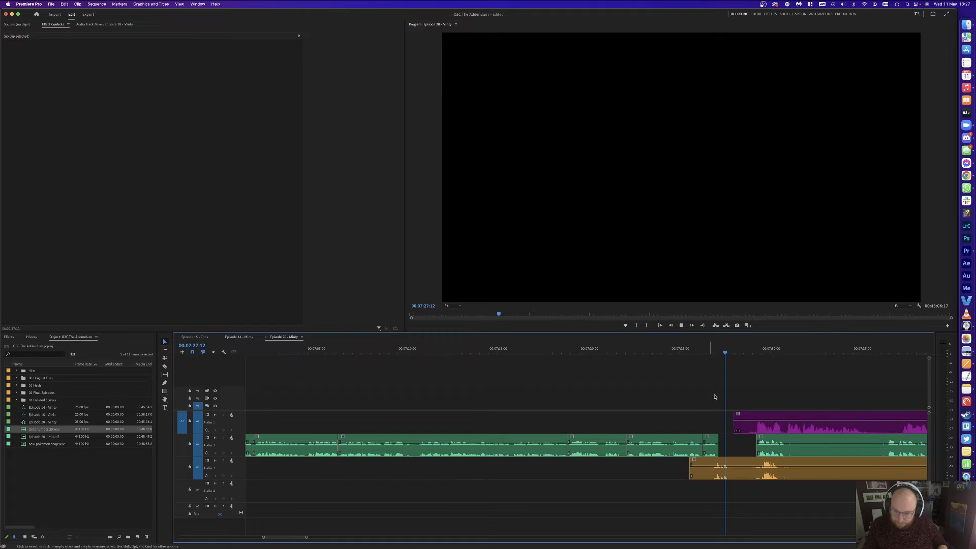
Step: Razor the purple A1 and orange A3 clips at the same point and delete the short pieces
{"action": "key", "text": "Down"}
{"action": "left_click", "coordinate": [760, 426]}
{"action": "left_click", "coordinate": [757, 427]}
{"action": "left_click", "coordinate": [761, 463]}
{"action": "key", "text": "v"}
{"action": "left_click", "coordinate": [748, 465]}
{"action": "key", "text": "Delete"}
{"action": "left_click", "coordinate": [750, 425]}
{"action": "key", "text": "Delete"}
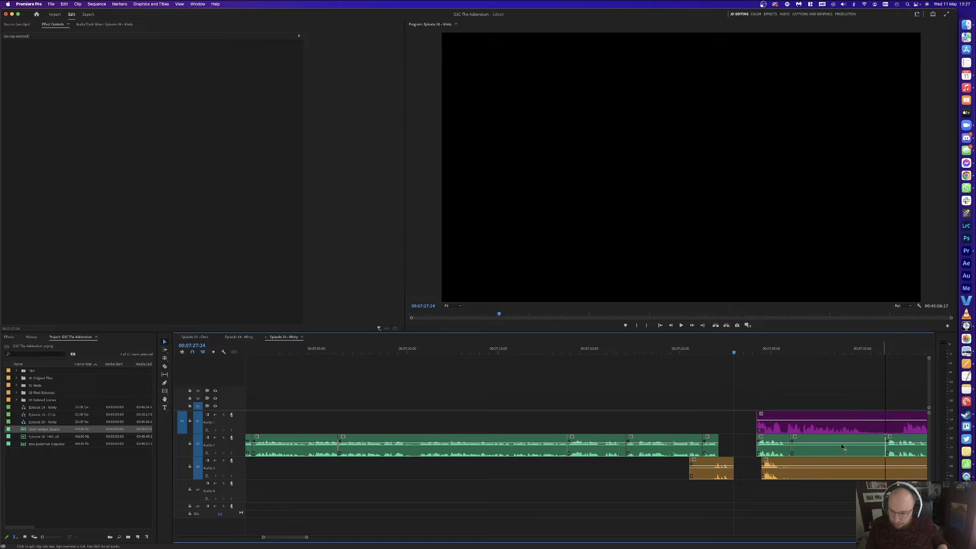
Step: Delete the unwanted green A2 section and shift all later clips left 1:13 to close the gap
{"action": "key", "text": "v"}
{"action": "left_click", "coordinate": [843, 447]}
{"action": "key", "text": "Delete"}
{"action": "left_click_drag", "start_coordinate": [772, 430], "coordinate": [748, 423]}
{"action": "key", "text": "Up"}
{"action": "key", "text": "Up"}
{"action": "key", "text": "Up"}
{"action": "key", "text": "space"}
{"action": "left_click", "coordinate": [747, 370]}
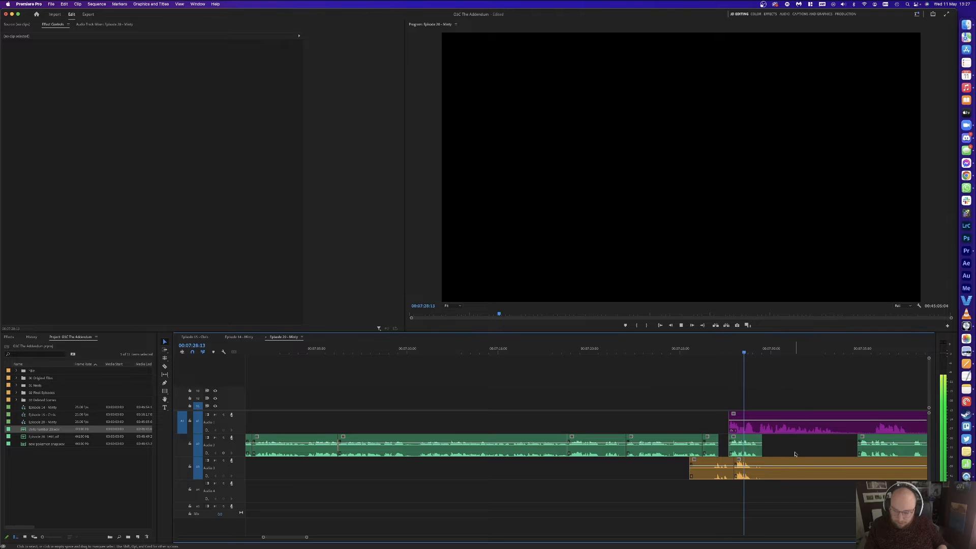
Step: Delete the orange A3 segment and green clip, then shift later clips left 17 frames
{"action": "left_click", "coordinate": [840, 468]}
{"action": "key", "text": "Delete"}
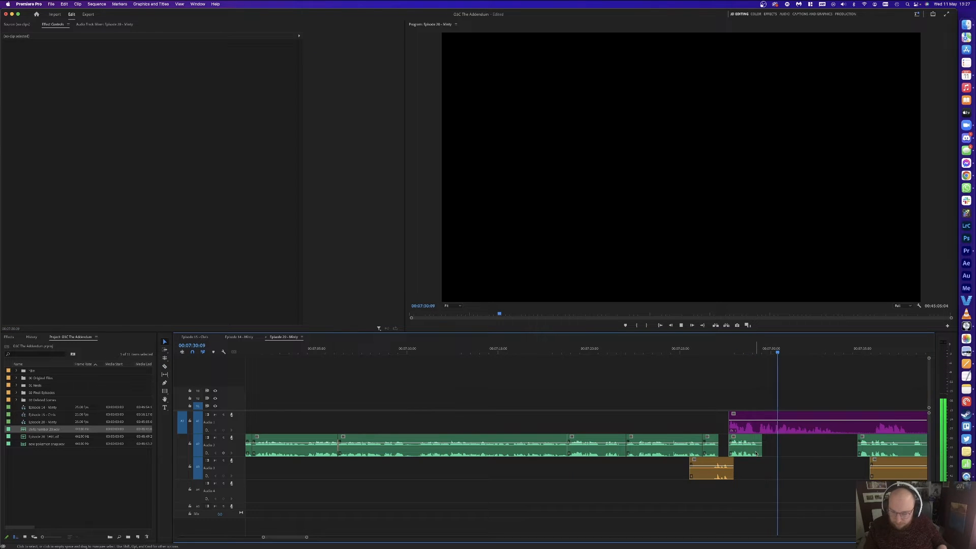
{"action": "left_click", "coordinate": [757, 424]}
{"action": "left_click", "coordinate": [749, 454]}
{"action": "key", "text": "Delete"}
{"action": "key", "text": "a"}
{"action": "left_click", "coordinate": [774, 431]}
{"action": "key", "text": "v"}
{"action": "left_click_drag", "start_coordinate": [775, 431], "coordinate": [769, 433]}
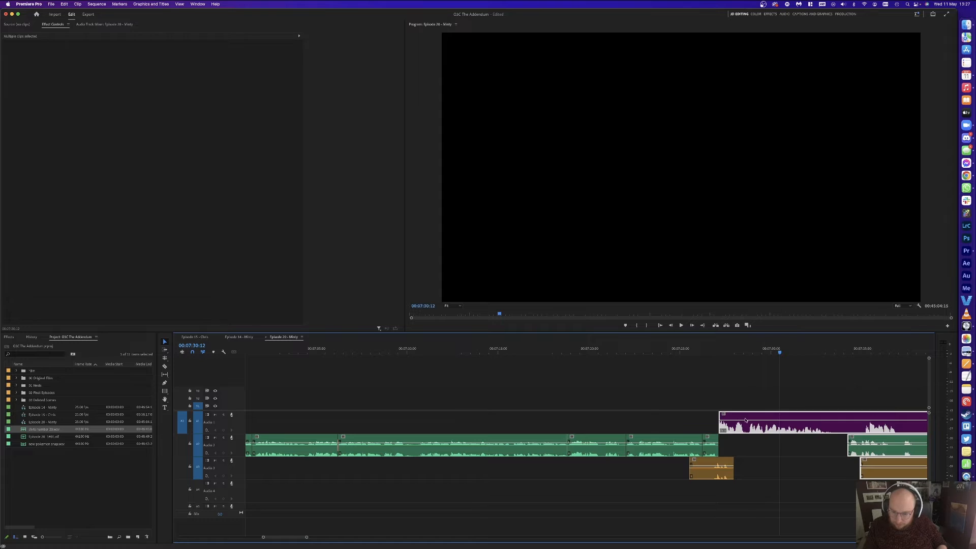
{"action": "left_click", "coordinate": [707, 354]}
{"action": "key", "text": "space"}
{"action": "left_click", "coordinate": [751, 393]}
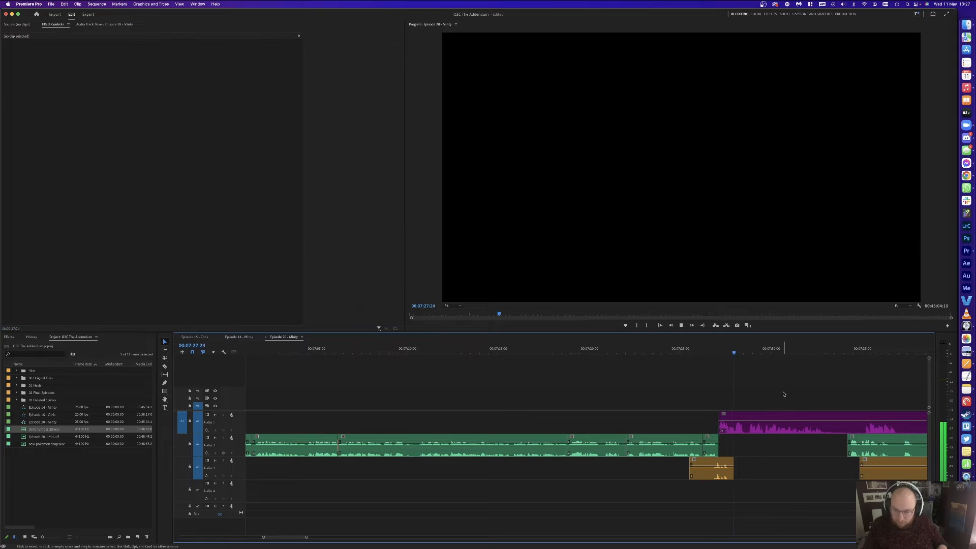
{"action": "scroll", "coordinate": [809, 393], "scroll_direction": "right", "scroll_amount": 2}
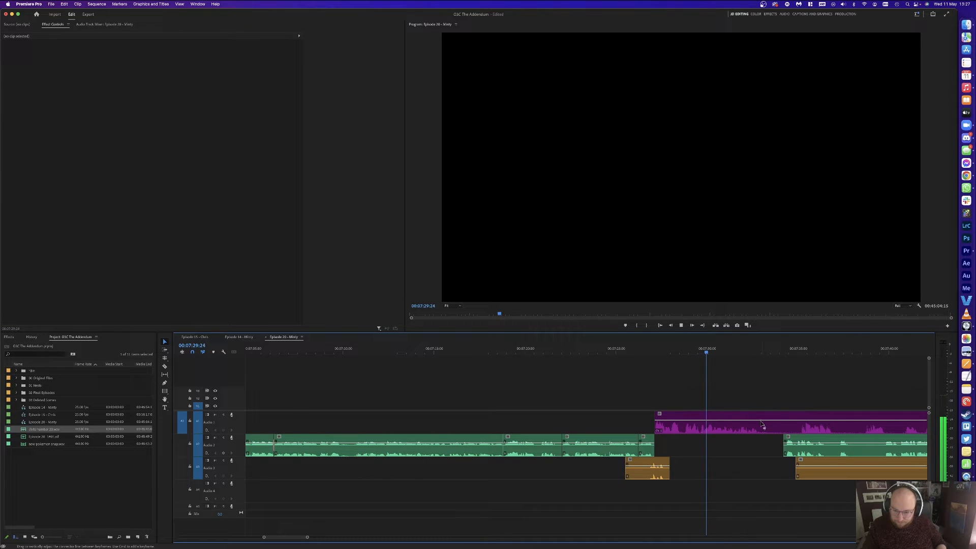
Step: Delete a short purple A1 section, then cut all three tracks at 07:37:02 and ripple-delete the short piece
{"action": "left_click", "coordinate": [786, 422]}
{"action": "key", "text": "Delete"}
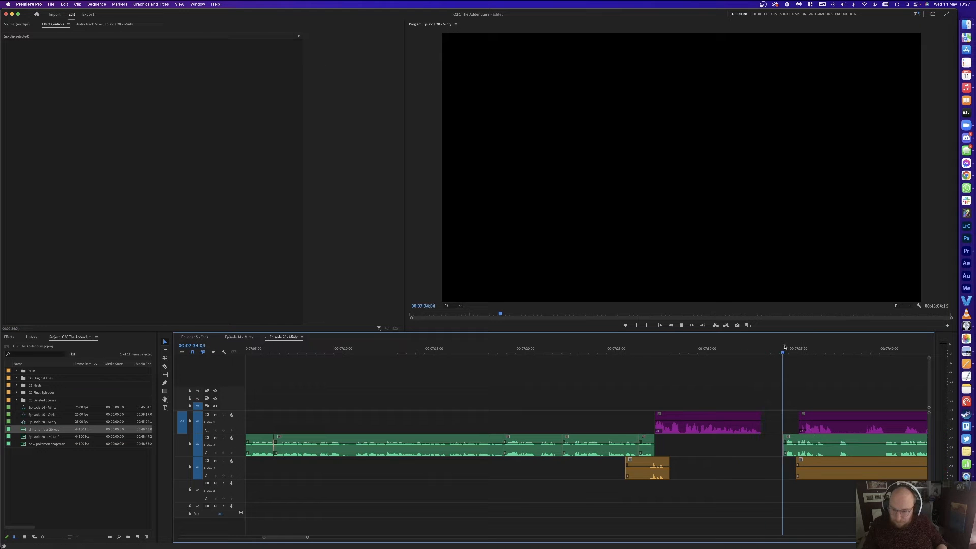
{"action": "scroll", "coordinate": [773, 364], "scroll_direction": "right", "scroll_amount": 3}
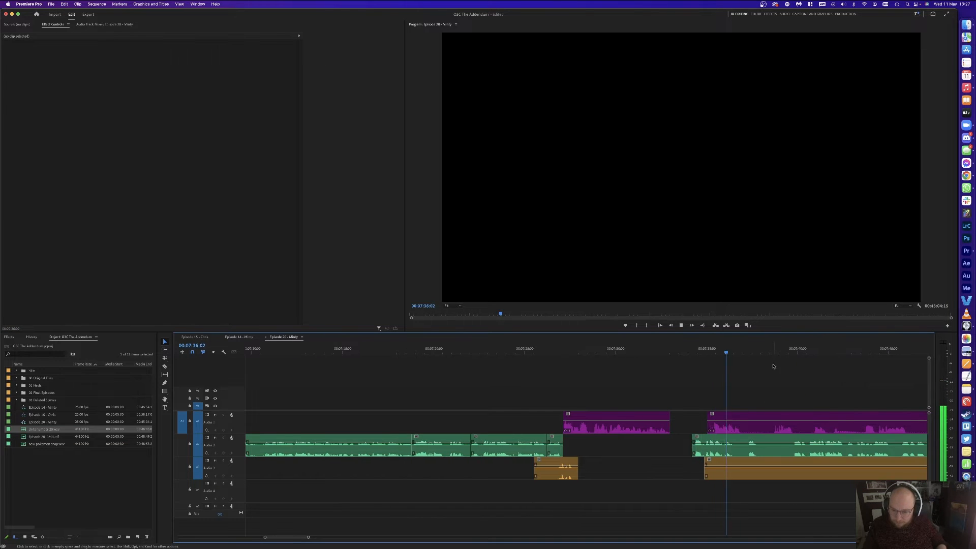
{"action": "key", "text": "super+k"}
{"action": "left_click", "coordinate": [733, 422]}
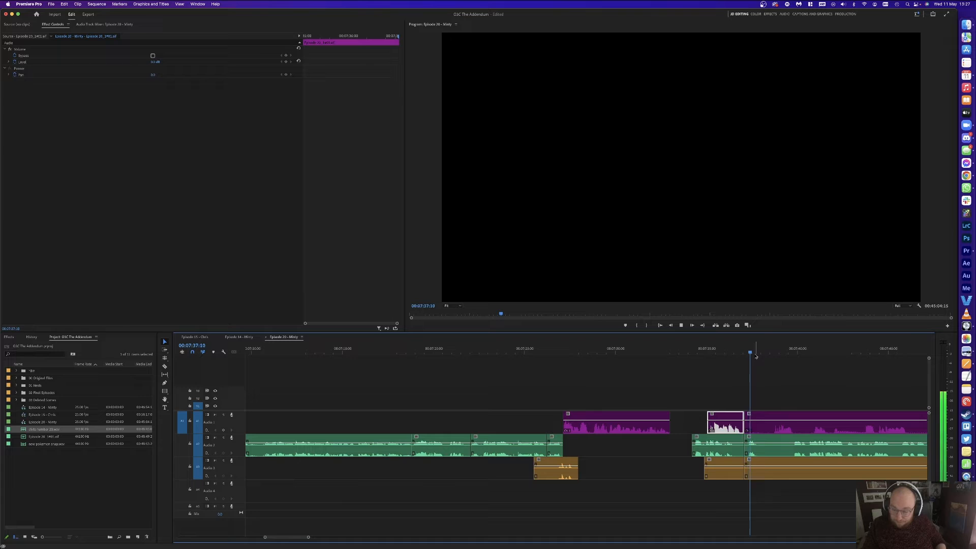
{"action": "key", "text": "super+k"}
{"action": "key", "text": "super+k"}
{"action": "left_click_drag", "start_coordinate": [764, 390], "coordinate": [762, 463]}
{"action": "key", "text": "shift+Delete"}
Step: Review from about 07:35 and delete the short A2, A3 and A1 clips and the A1 gap
{"action": "left_click", "coordinate": [709, 351]}
{"action": "key", "text": "space"}
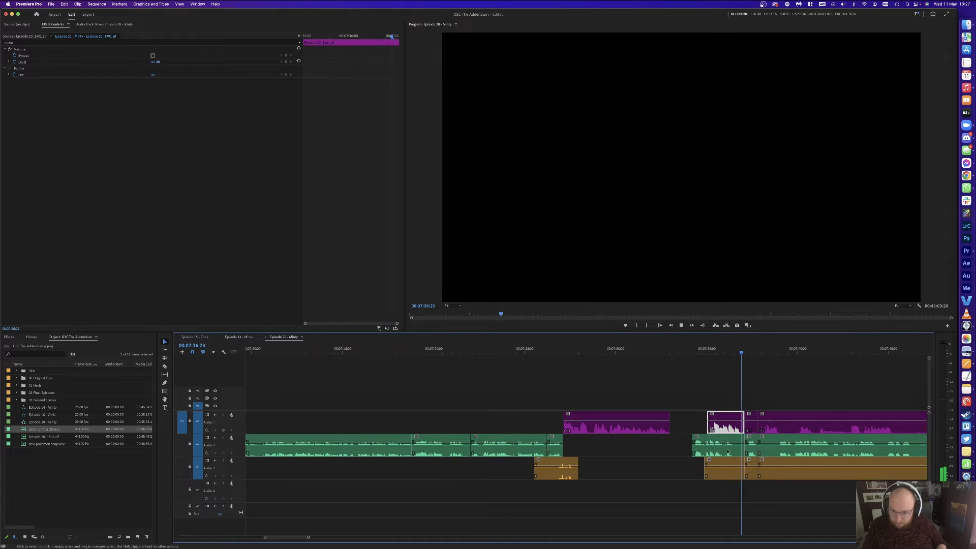
{"action": "left_click_drag", "start_coordinate": [718, 474], "coordinate": [716, 448]}
{"action": "key", "text": "Delete"}
{"action": "left_click", "coordinate": [693, 415]}
{"action": "key", "text": "Delete"}
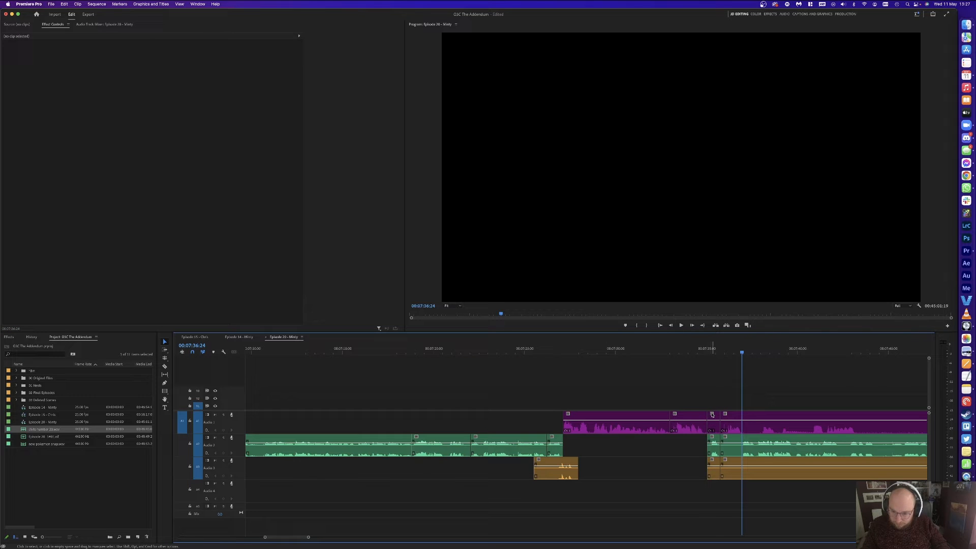
{"action": "left_click", "coordinate": [716, 426]}
{"action": "key", "text": "Delete"}
{"action": "left_click", "coordinate": [713, 471]}
{"action": "key", "text": "Delete"}
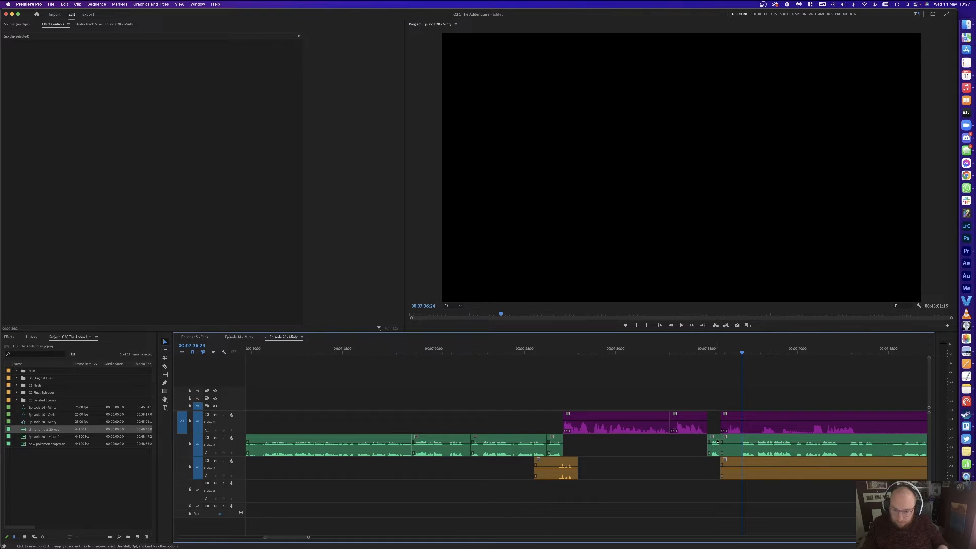
Step: With Track Select Forward, shift later clips left about 5 frames, remove the short A2/A3 pieces, then shift 2 more frames
{"action": "key", "text": "a"}
{"action": "left_click", "coordinate": [713, 439]}
{"action": "left_click_drag", "start_coordinate": [715, 439], "coordinate": [711, 440]}
{"action": "left_click", "coordinate": [711, 465]}
{"action": "key", "text": "Delete"}
{"action": "left_click_drag", "start_coordinate": [725, 428], "coordinate": [724, 428]}
{"action": "key", "text": "v"}
Step: Review from 07:34:08 and nudge the clips right of the edit further left to tighten the gap
{"action": "left_click", "coordinate": [694, 352]}
{"action": "key", "text": "space"}
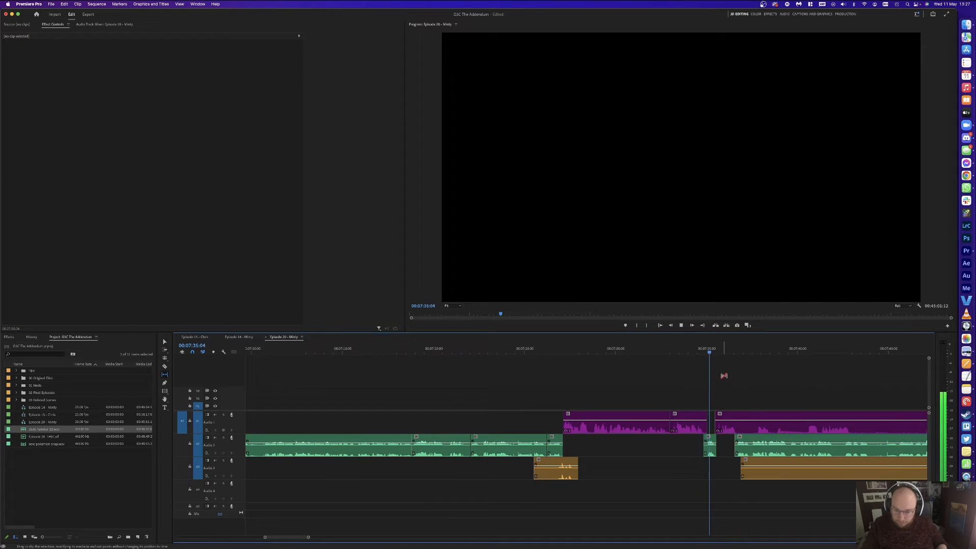
{"action": "key", "text": "y"}
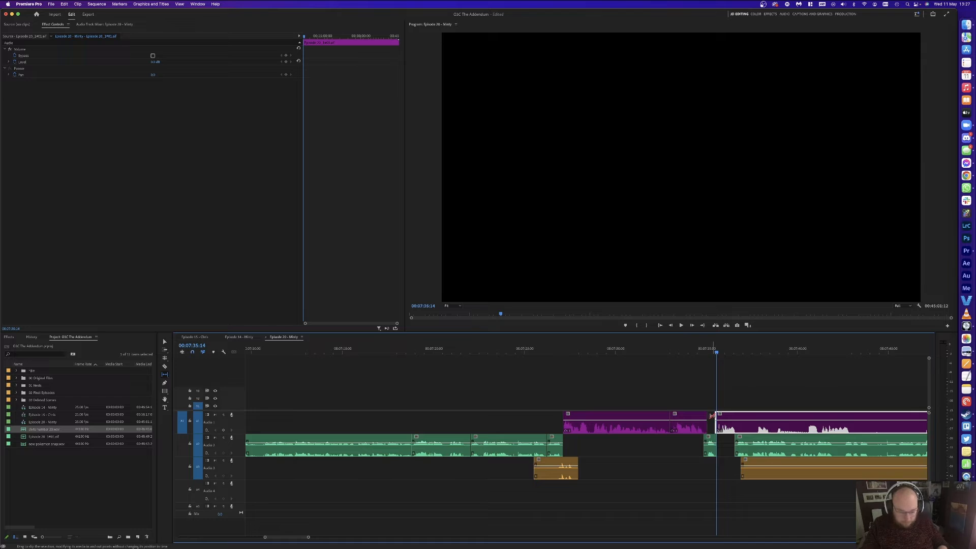
{"action": "key", "text": "a"}
{"action": "left_click", "coordinate": [712, 416]}
{"action": "key", "text": "v"}
{"action": "key", "text": "super+Left"}
{"action": "key", "text": "super+Left"}
{"action": "key", "text": "super+Left"}
{"action": "key", "text": "super+Left"}
{"action": "key", "text": "super+Left"}
{"action": "left_click", "coordinate": [724, 361]}
{"action": "left_click", "coordinate": [686, 352]}
{"action": "key", "text": "space"}
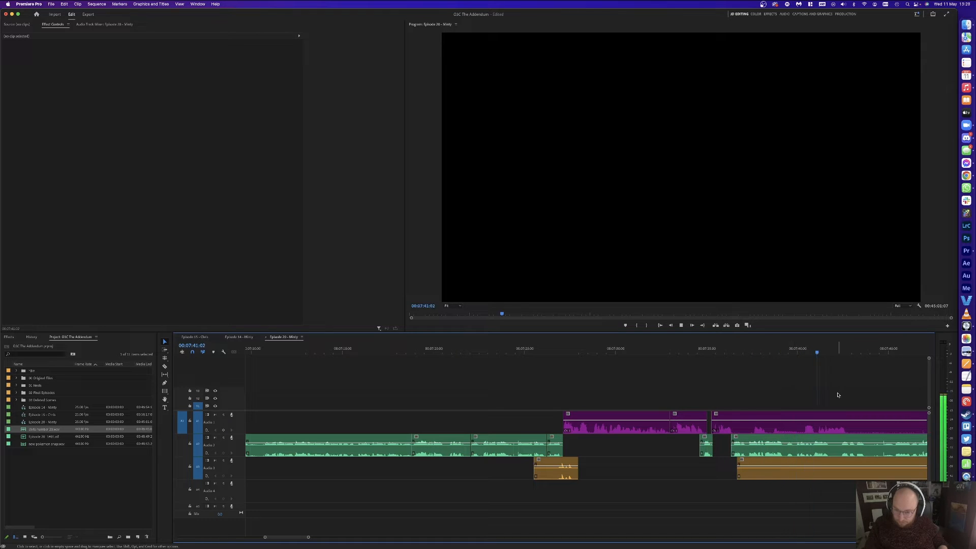
Step: Razor the purple Audio 1 clip at two points, delete the middle piece, and review around 07:43:07
{"action": "left_click", "coordinate": [826, 429]}
{"action": "key", "text": "c"}
{"action": "left_click", "coordinate": [817, 426]}
{"action": "left_click", "coordinate": [751, 425]}
{"action": "key", "text": "v"}
{"action": "left_click", "coordinate": [778, 425]}
{"action": "key", "text": "Delete"}
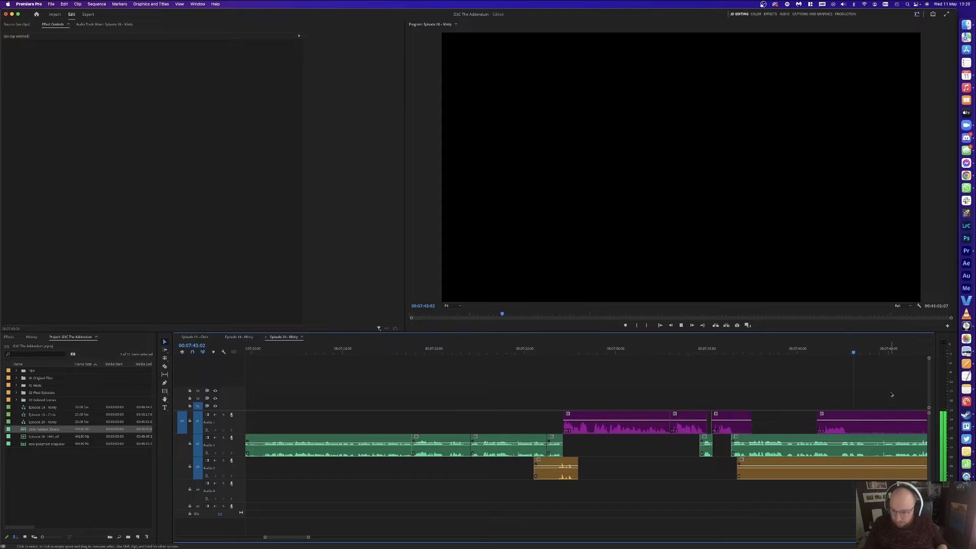
{"action": "key", "text": "d"}
{"action": "key", "text": "space"}
{"action": "key", "text": "equal"}
{"action": "key", "text": "equal"}
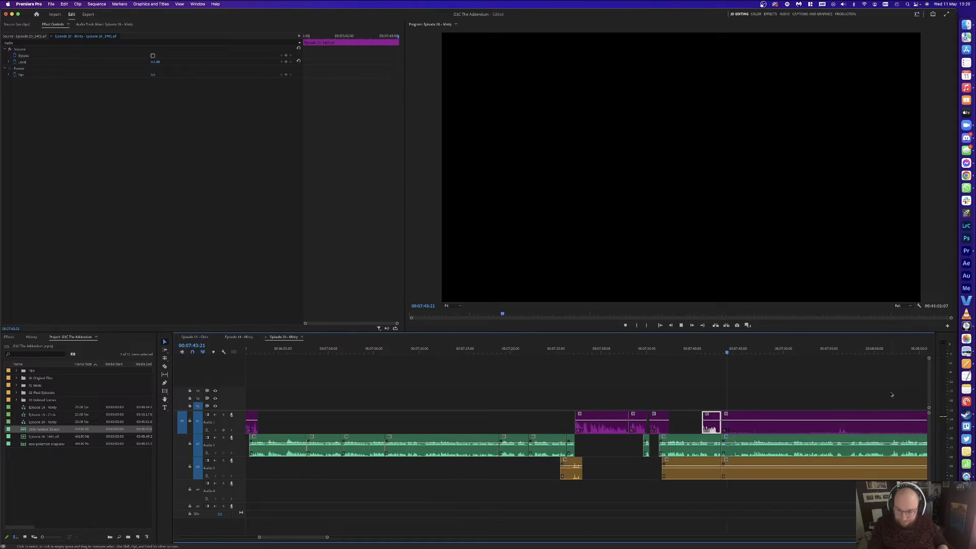
{"action": "key", "text": "minus"}
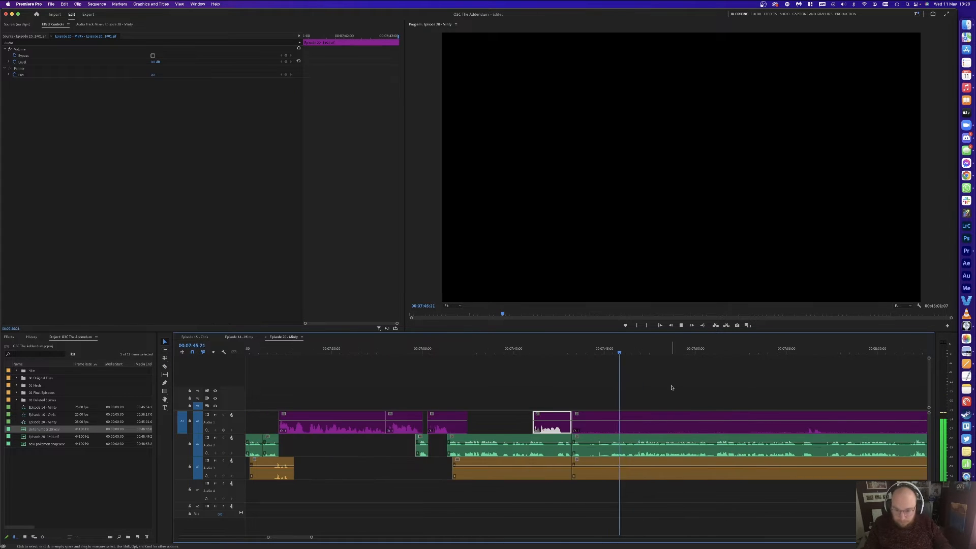
Step: Cut at 07:46:21 and delete the unwanted segment across all three tracks, including the orange clip and gap
{"action": "left_click", "coordinate": [638, 351]}
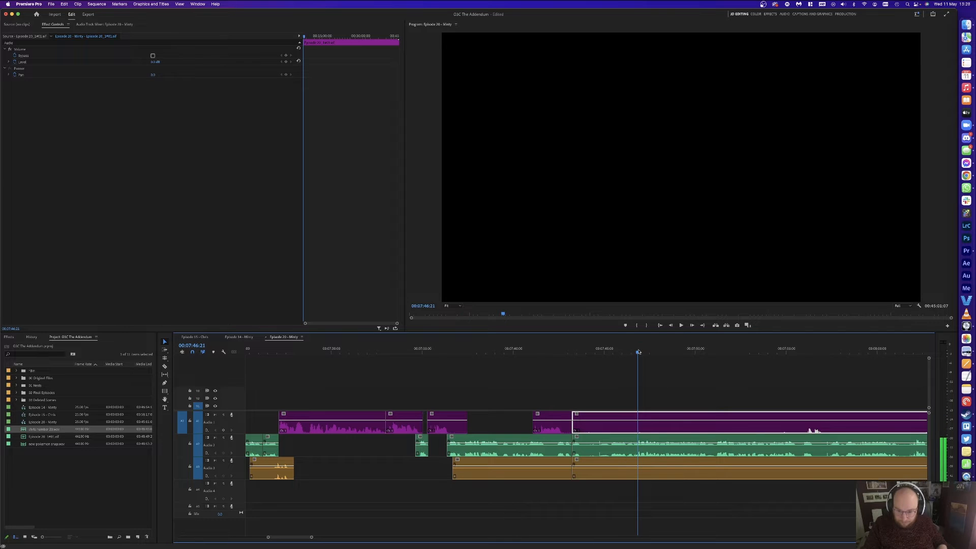
{"action": "key", "text": "super+k"}
{"action": "key", "text": "space"}
{"action": "left_click_drag", "start_coordinate": [618, 385], "coordinate": [582, 484]}
{"action": "key", "text": "Delete"}
{"action": "left_click", "coordinate": [564, 470]}
{"action": "key", "text": "Delete"}
{"action": "left_click", "coordinate": [592, 451]}
Step: Razor the Audio 1 and orange Audio 3 clips and delete the purple and orange segments between the cuts
{"action": "key", "text": "Delete"}
{"action": "key", "text": "space"}
{"action": "key", "text": "c"}
{"action": "left_click", "coordinate": [741, 422]}
{"action": "left_click", "coordinate": [757, 422]}
{"action": "key", "text": "v"}
{"action": "left_click", "coordinate": [828, 426]}
{"action": "key", "text": "Delete"}
{"action": "left_click", "coordinate": [667, 425]}
{"action": "key", "text": "Delete"}
{"action": "key", "text": "c"}
{"action": "left_click", "coordinate": [860, 466]}
{"action": "key", "text": "v"}
{"action": "left_click", "coordinate": [823, 470]}
{"action": "key", "text": "Delete"}
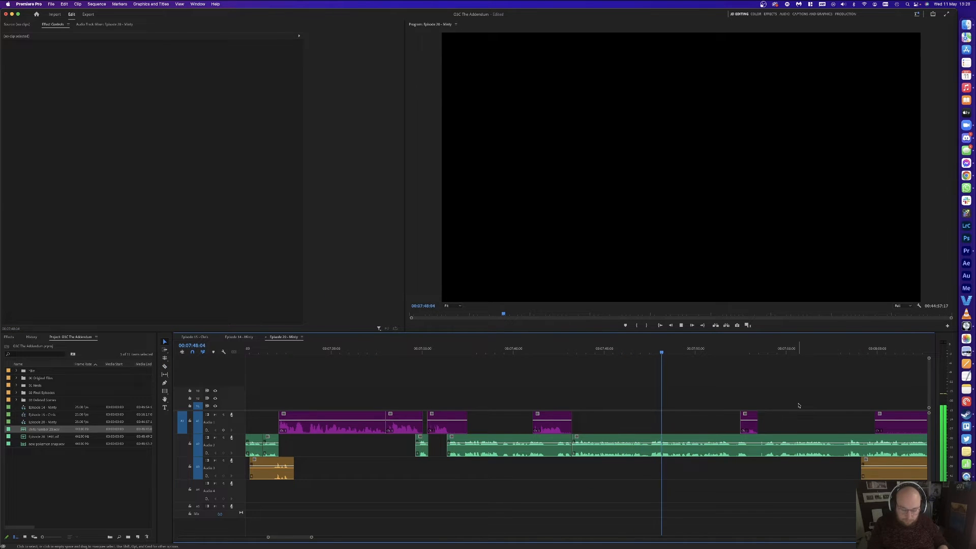
{"action": "scroll", "coordinate": [798, 405], "scroll_direction": "right", "scroll_amount": 3}
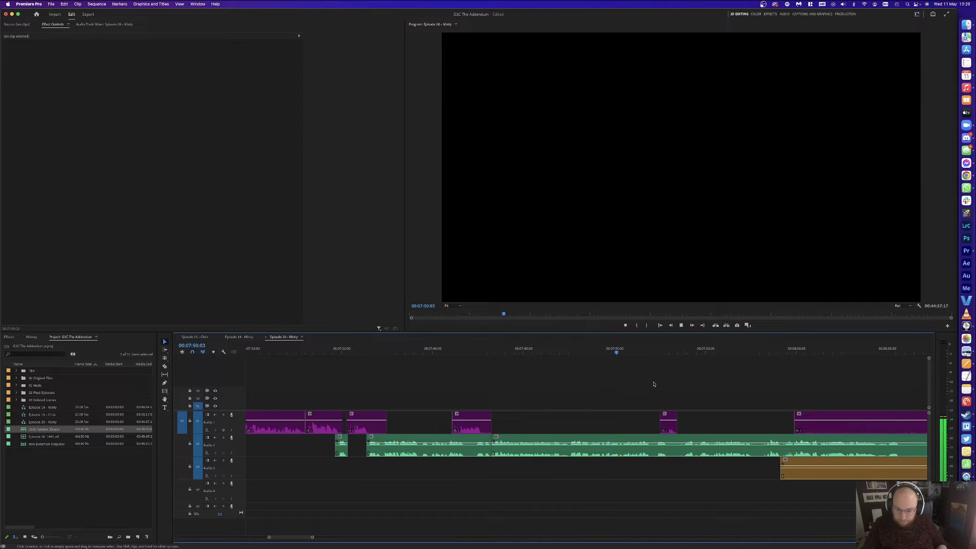
Step: Cut the green A2 clip at 07:52:00 and an earlier point, then delete the middle segment
{"action": "key", "text": "space"}
{"action": "left_click", "coordinate": [686, 441]}
{"action": "key", "text": "super+k"}
{"action": "key", "text": "c"}
{"action": "left_click", "coordinate": [685, 443]}
{"action": "key", "text": "v"}
{"action": "left_click", "coordinate": [670, 442]}
{"action": "key", "text": "Delete"}
Step: Shift the purple clip, then the green clip and everything after them left to close the gaps
{"action": "key", "text": "a"}
{"action": "left_click_drag", "start_coordinate": [667, 429], "coordinate": [657, 431]}
{"action": "key", "text": "space"}
{"action": "left_click", "coordinate": [682, 386]}
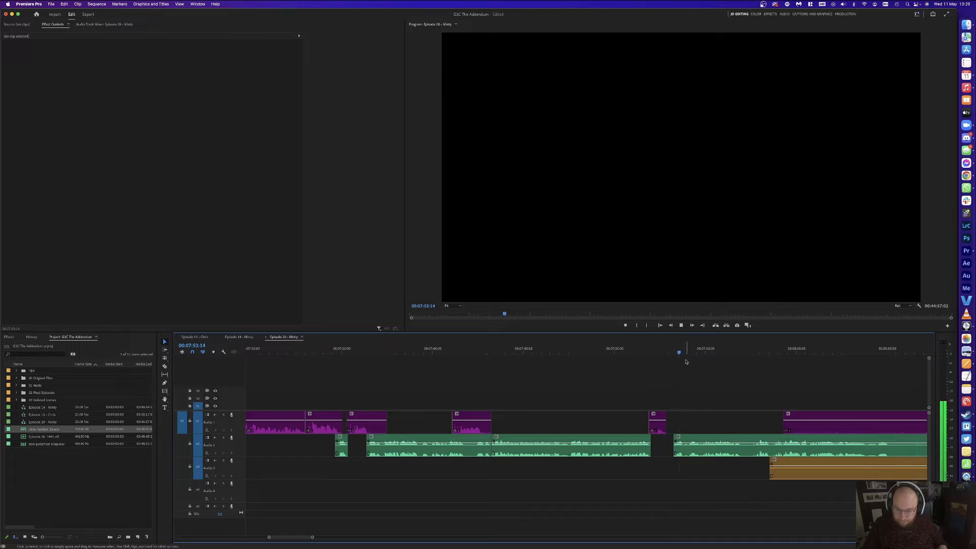
{"action": "left_click_drag", "start_coordinate": [705, 440], "coordinate": [696, 440]}
{"action": "left_click", "coordinate": [732, 391]}
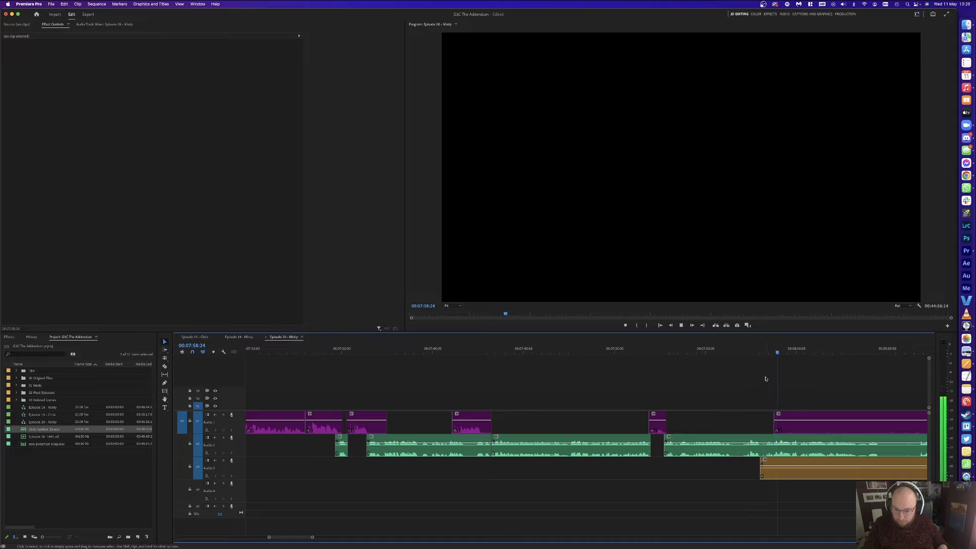
{"action": "key", "text": "space"}
Step: Cut the green and orange clips at 07:56:15, delete the fragments, close the Audio 2 gap, and save
{"action": "left_click", "coordinate": [765, 349]}
{"action": "key", "text": "super+k"}
{"action": "left_click", "coordinate": [729, 349]}
{"action": "left_click_drag", "start_coordinate": [730, 348], "coordinate": [735, 349]}
{"action": "key", "text": "super+k"}
{"action": "left_click_drag", "start_coordinate": [754, 407], "coordinate": [762, 468]}
{"action": "key", "text": "Delete"}
{"action": "left_click", "coordinate": [750, 447]}
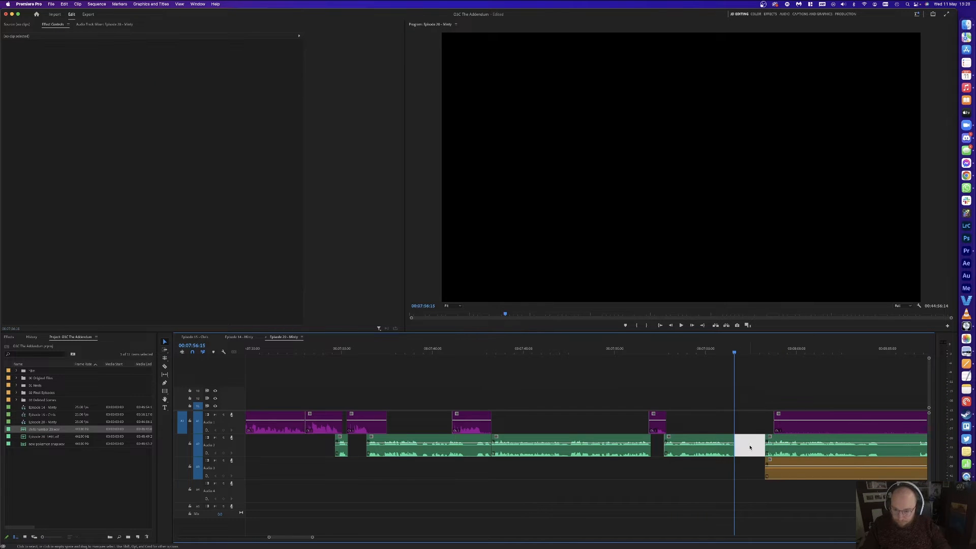
{"action": "key", "text": "Delete"}
{"action": "key", "text": "super+s"}
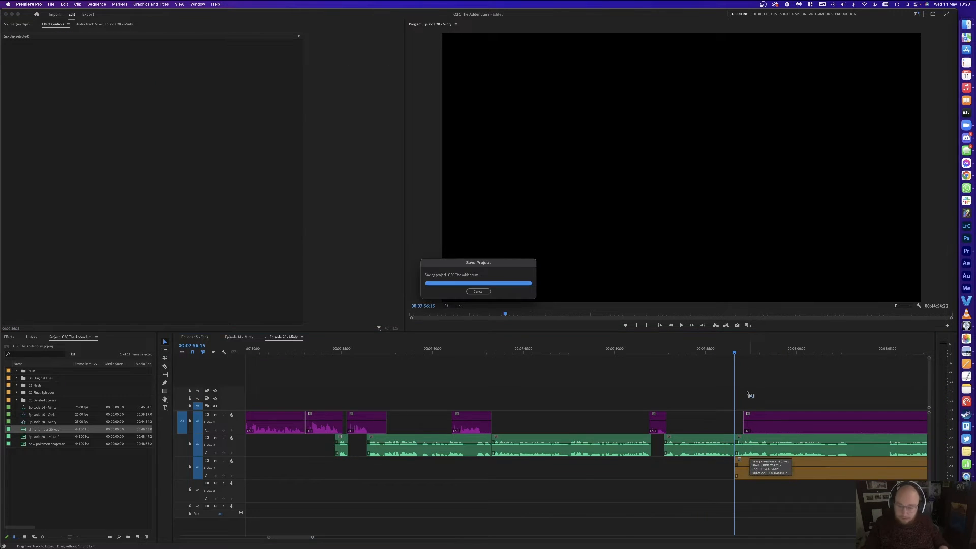
Step: Play from 07:56:15 and cut all tracks at the pause start and at 00:08:04:22
{"action": "key", "text": "space"}
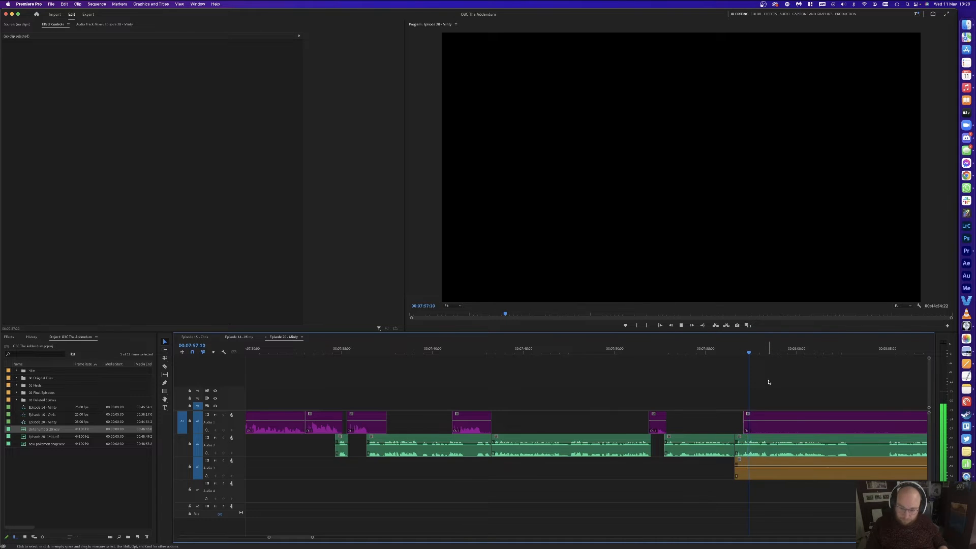
{"action": "key", "text": "minus"}
{"action": "key", "text": "equal"}
{"action": "key", "text": "minus"}
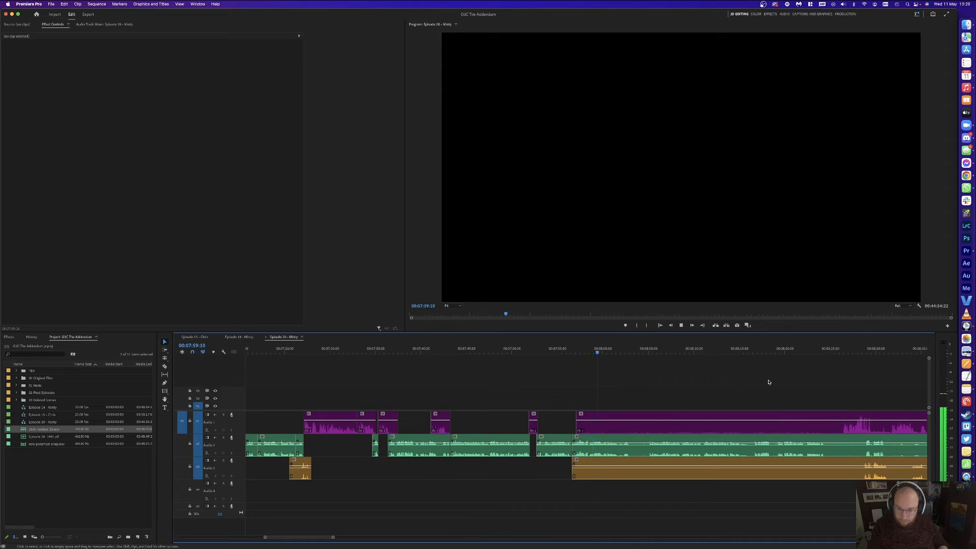
{"action": "key", "text": "equal"}
{"action": "key", "text": "equal"}
{"action": "key", "text": "minus"}
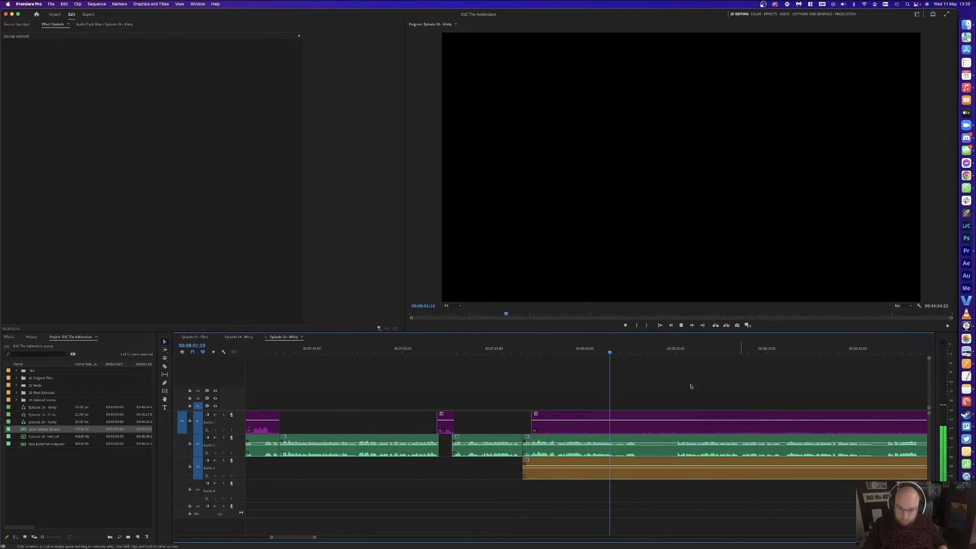
{"action": "key", "text": "space"}
{"action": "key", "text": "super+k"}
{"action": "left_click", "coordinate": [674, 348]}
{"action": "key", "text": "super+k"}
Step: Delete the pieces between the cuts, close the gap, and play back to check
{"action": "left_click_drag", "start_coordinate": [656, 368], "coordinate": [657, 466]}
{"action": "key", "text": "Delete"}
{"action": "left_click", "coordinate": [603, 468]}
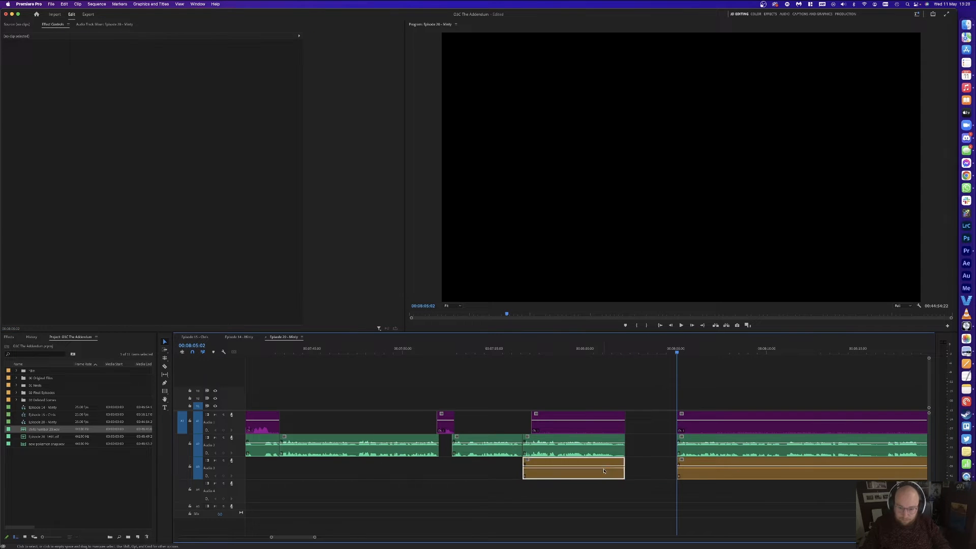
{"action": "key", "text": "Delete"}
{"action": "left_click", "coordinate": [611, 426]}
{"action": "key", "text": "Delete"}
{"action": "key", "text": "Up"}
{"action": "key", "text": "space"}
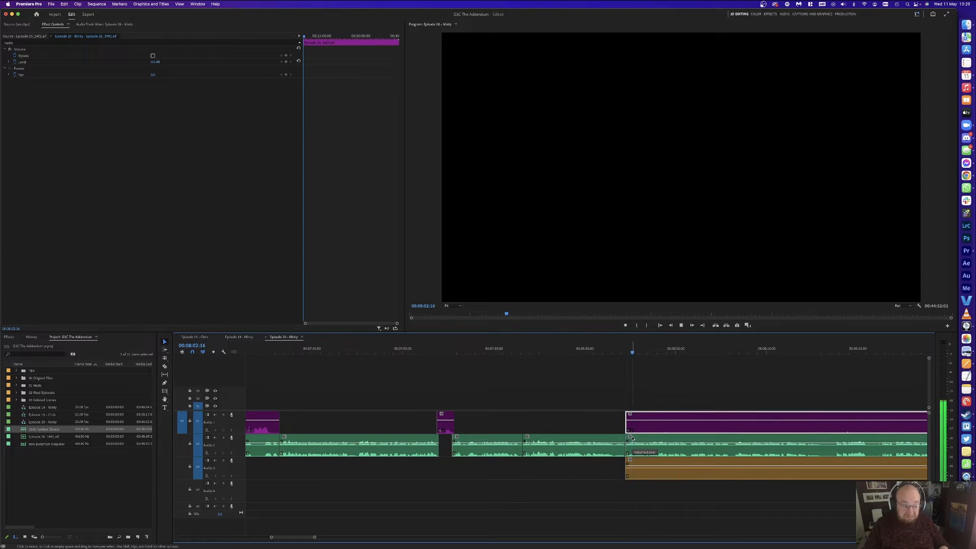
{"action": "left_click", "coordinate": [790, 385]}
Step: Razor the purple Audio 1 and orange Audio 3 clips and delete the unwanted pieces
{"action": "key", "text": "minus"}
{"action": "key", "text": "c"}
{"action": "left_click", "coordinate": [692, 424]}
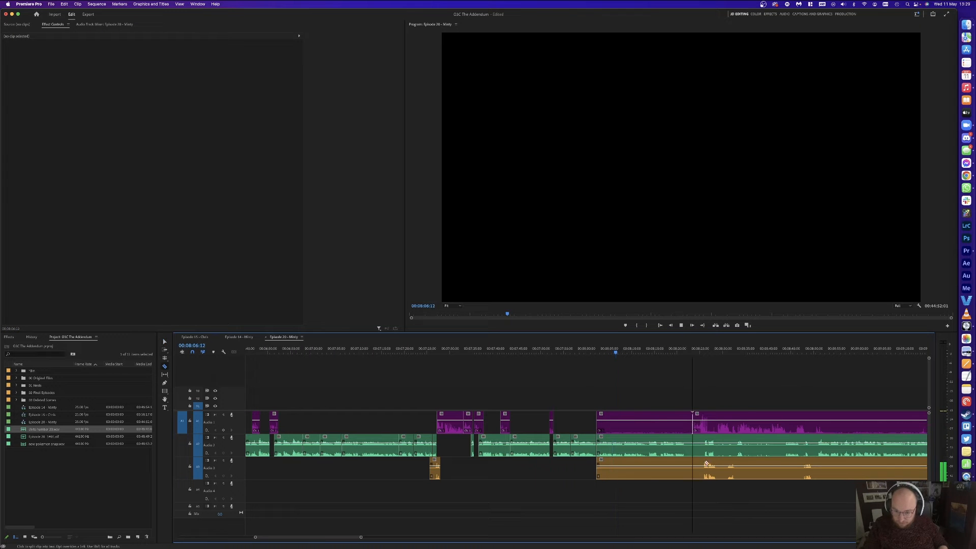
{"action": "left_click", "coordinate": [703, 471]}
{"action": "key", "text": "v"}
{"action": "left_click", "coordinate": [679, 470]}
{"action": "key", "text": "Delete"}
{"action": "left_click", "coordinate": [670, 425]}
{"action": "key", "text": "Delete"}
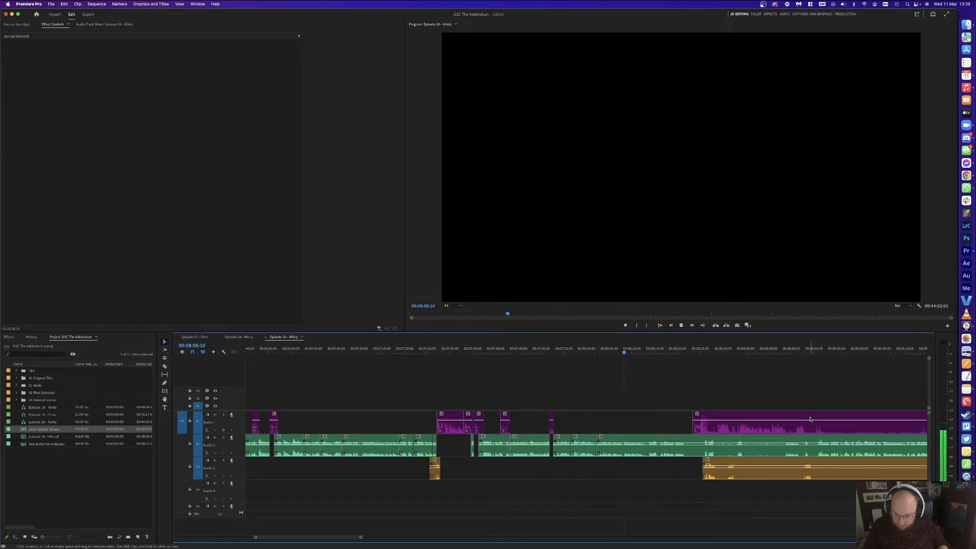
Step: Cut the next pause out of the Audio 2 clip and ripple-delete it
{"action": "key", "text": "equal"}
{"action": "key", "text": "equal"}
{"action": "key", "text": "equal"}
{"action": "key", "text": "minus"}
{"action": "key", "text": "minus"}
{"action": "key", "text": "equal"}
{"action": "key", "text": "equal"}
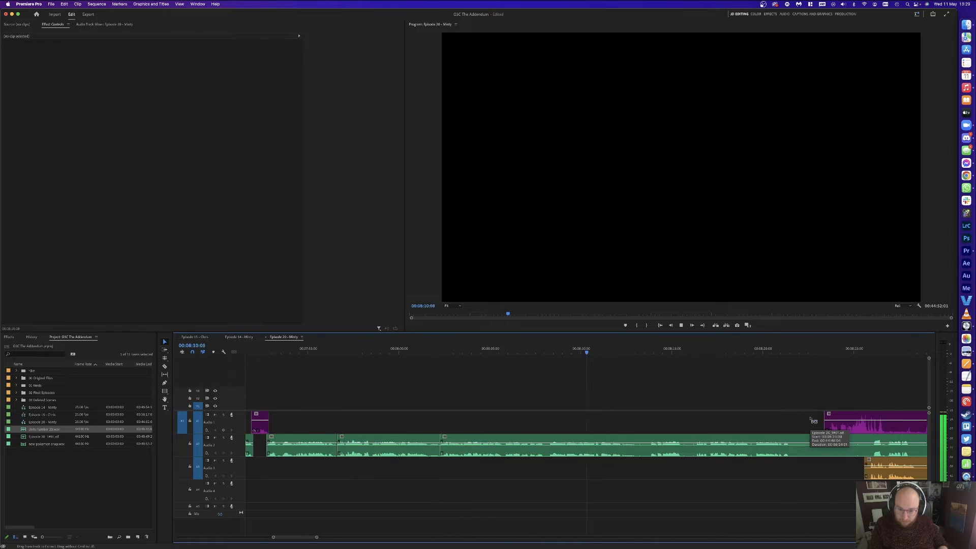
{"action": "key", "text": "minus"}
{"action": "key", "text": "equal"}
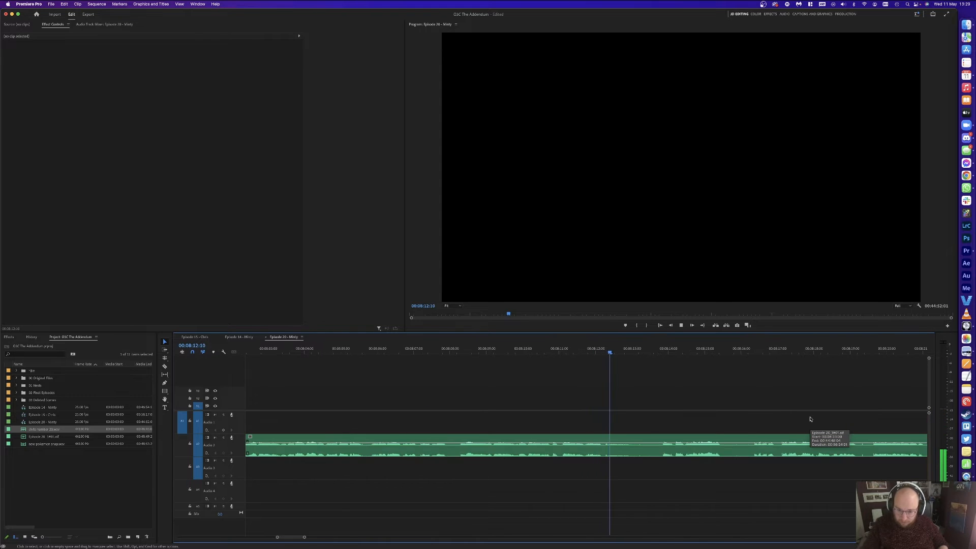
{"action": "left_click", "coordinate": [657, 352]}
{"action": "key", "text": "super+k"}
{"action": "left_click", "coordinate": [577, 349]}
{"action": "key", "text": "super+k"}
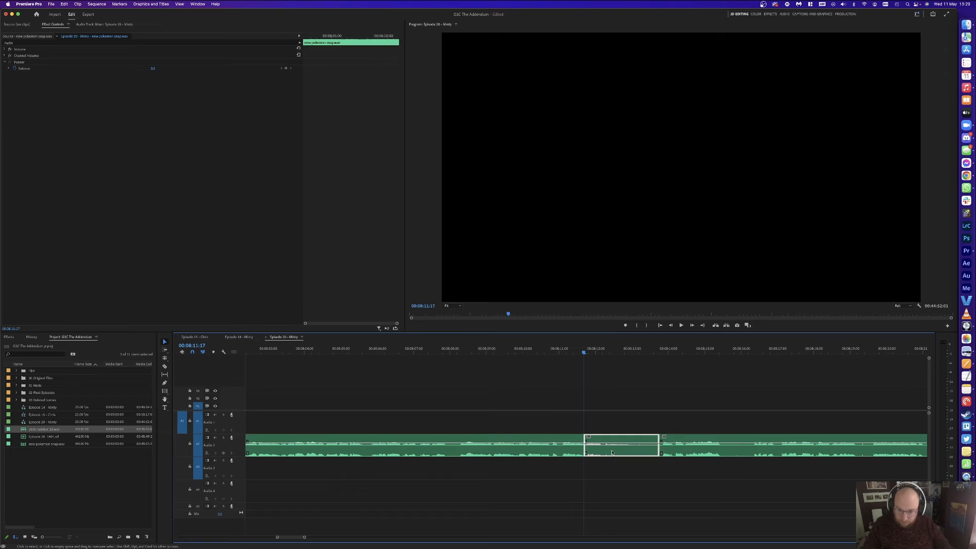
{"action": "key", "text": "shift+Delete"}
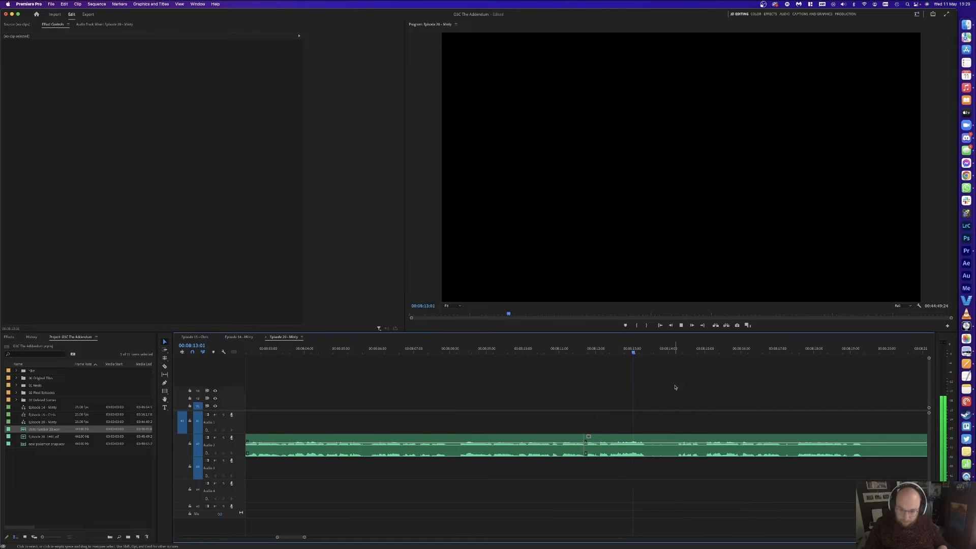
Step: Cut another Audio 2 pause at both ends and ripple-delete the segment between
{"action": "key", "text": "super+k"}
{"action": "left_click", "coordinate": [678, 352]}
{"action": "key", "text": "super+k"}
{"action": "left_click", "coordinate": [667, 451]}
{"action": "key", "text": "shift+Delete"}
{"action": "key", "text": "space"}
{"action": "left_click", "coordinate": [719, 385]}
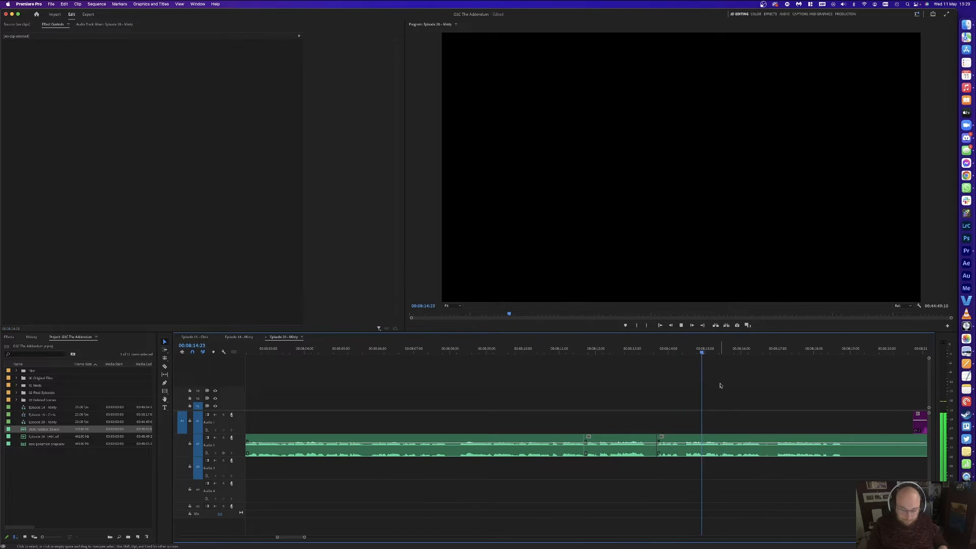
Step: Ripple-delete a short Audio 2 pause and resume playback to check it
{"action": "key", "text": "super+k"}
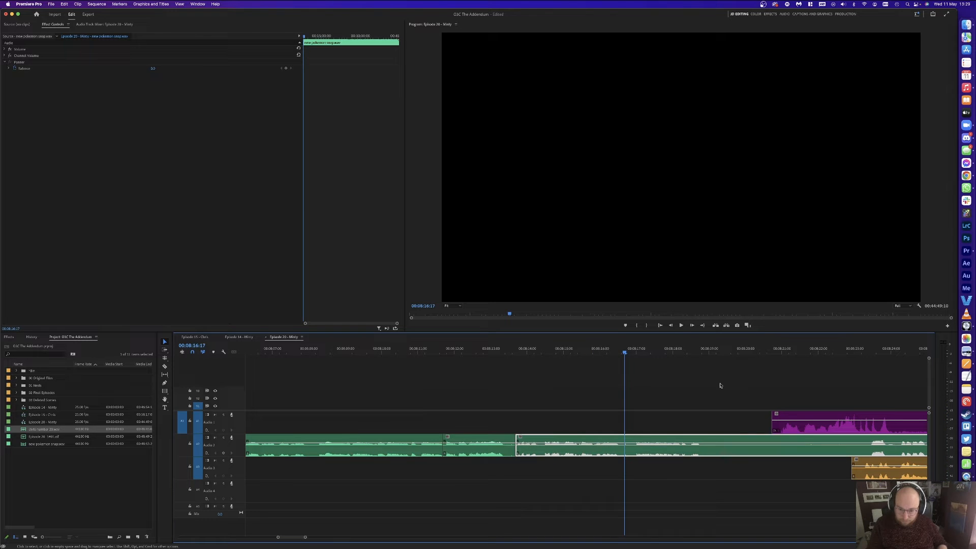
{"action": "key", "text": "super+k"}
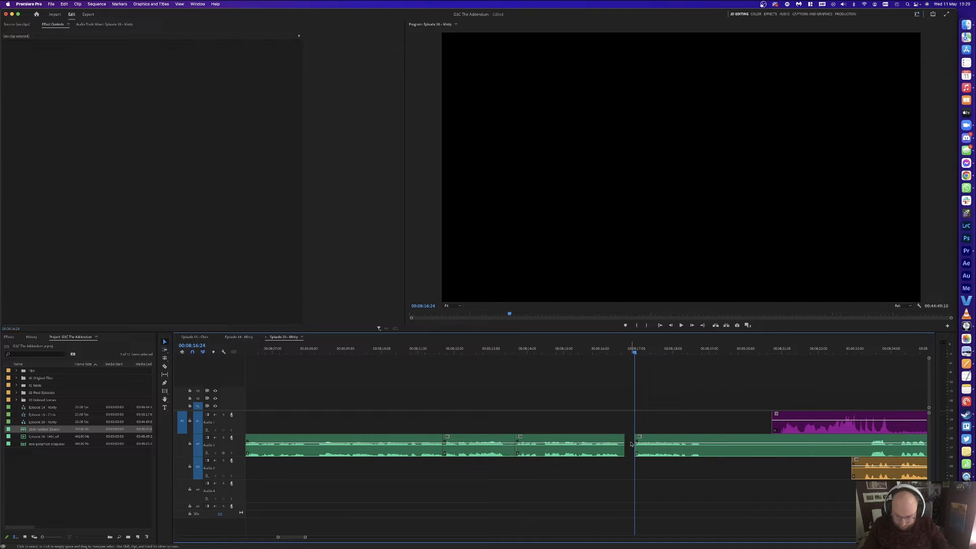
{"action": "key", "text": "shift+Delete"}
{"action": "key", "text": "space"}
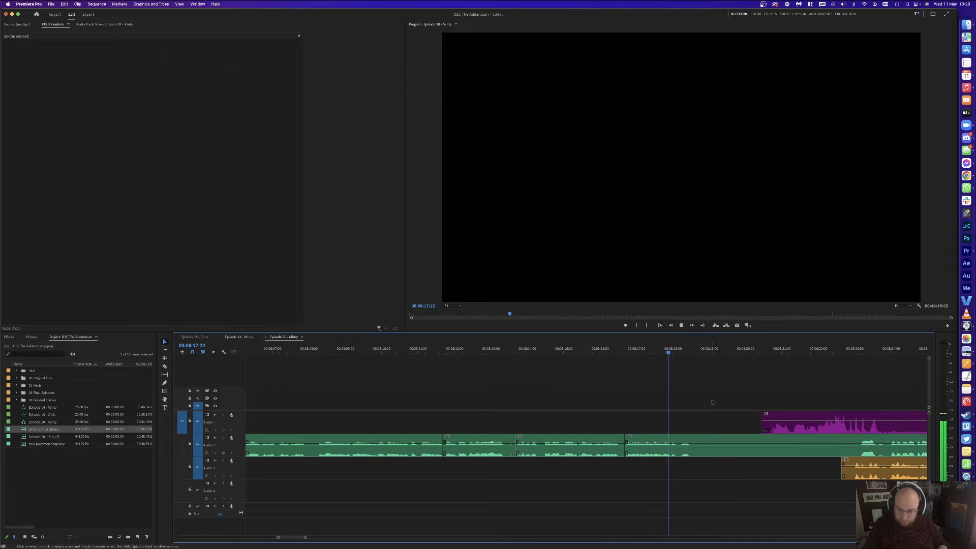
Step: Cut out and delete the silent Audio 2 stretch starting at 08:18:15
{"action": "key", "text": "space"}
{"action": "key", "text": "super+k"}
{"action": "key", "text": "c"}
{"action": "left_click", "coordinate": [861, 448]}
{"action": "key", "text": "v"}
{"action": "left_click", "coordinate": [838, 447]}
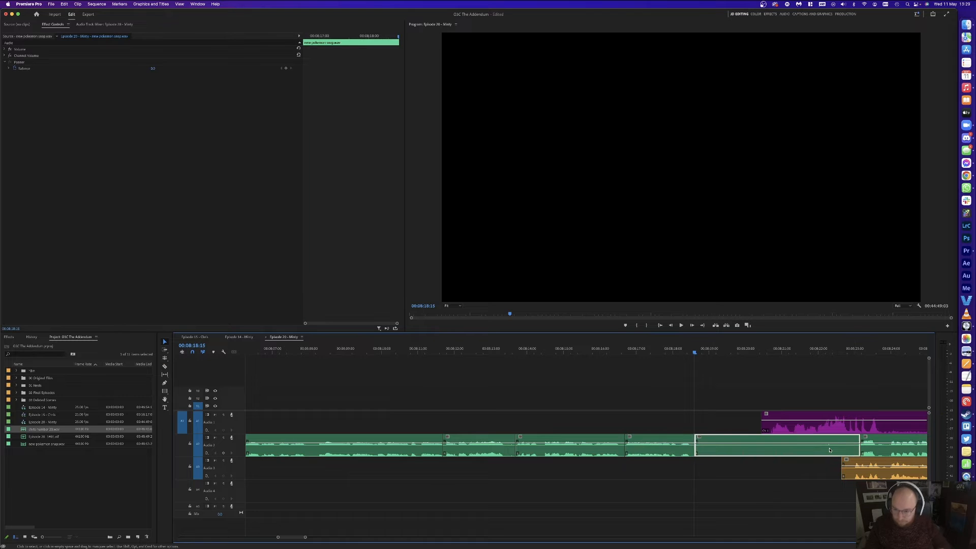
{"action": "key", "text": "Delete"}
Step: Slide all later clips left to close the gap and play back the join
{"action": "key", "text": "a"}
{"action": "left_click", "coordinate": [805, 431]}
{"action": "key", "text": "v"}
{"action": "left_click_drag", "start_coordinate": [805, 431], "coordinate": [754, 431]}
{"action": "left_click", "coordinate": [726, 396]}
{"action": "key", "text": "a"}
{"action": "left_click", "coordinate": [763, 431]}
{"action": "key", "text": "v"}
{"action": "key", "text": "space"}
{"action": "left_click", "coordinate": [769, 380]}
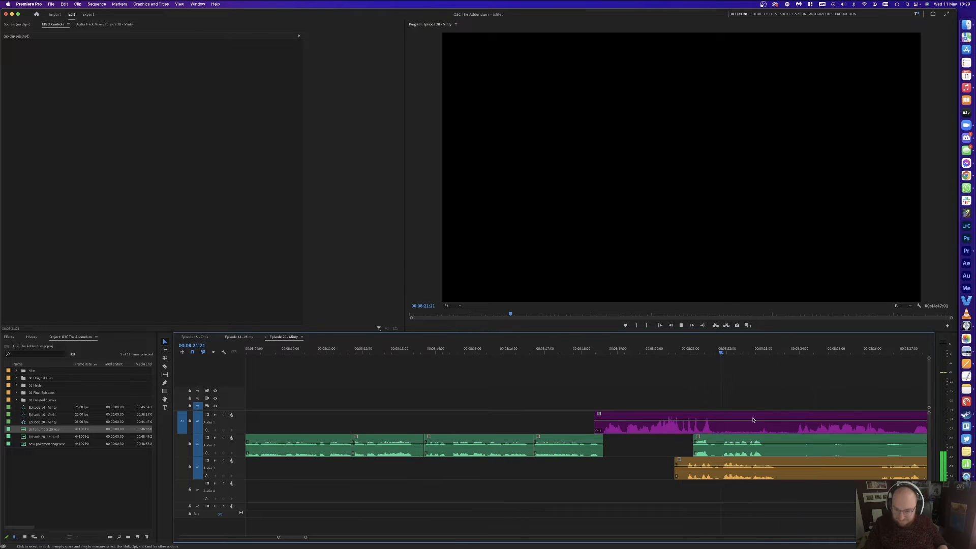
Step: Delete an Audio 2 clip and cut an unwanted piece out of the purple Audio 1 clip
{"action": "left_click", "coordinate": [726, 428]}
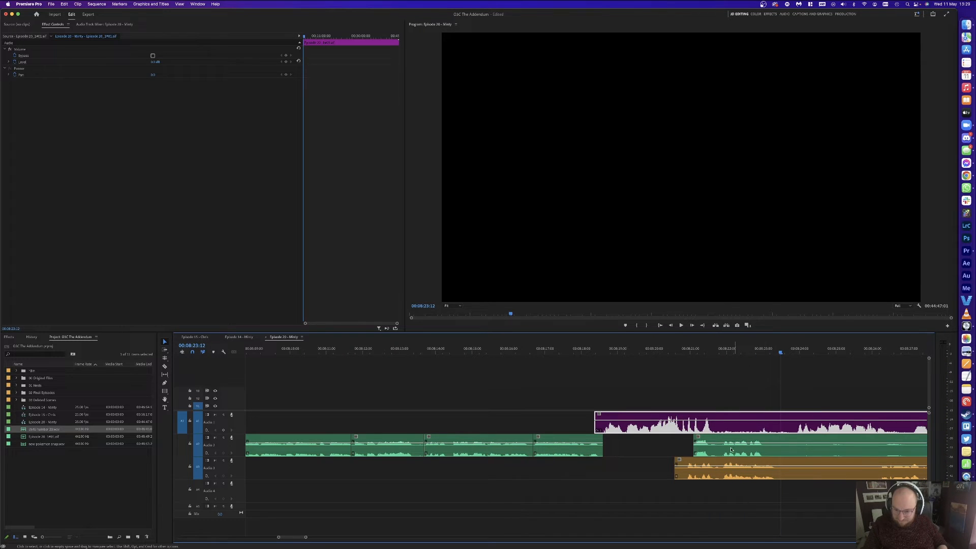
{"action": "key", "text": "Delete"}
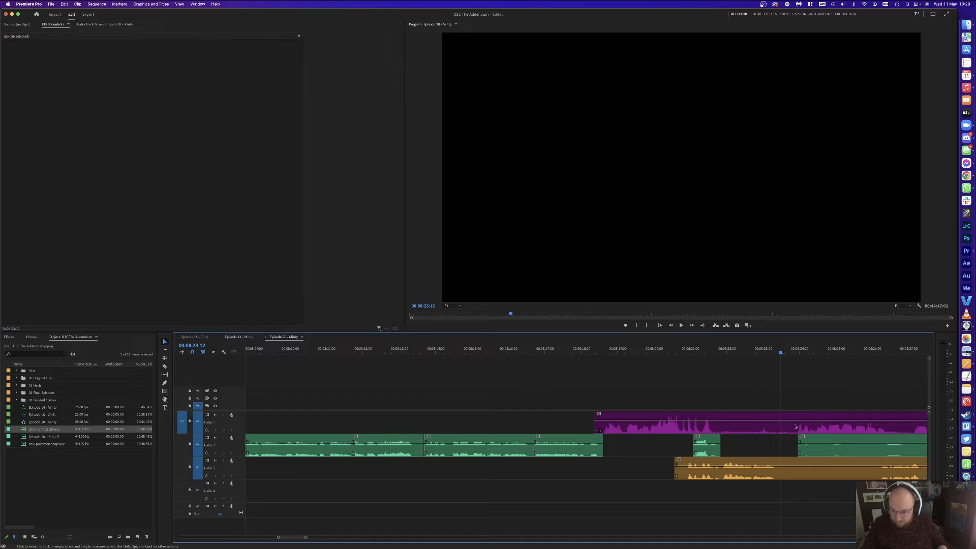
{"action": "left_click", "coordinate": [797, 424]}
{"action": "left_click", "coordinate": [797, 423]}
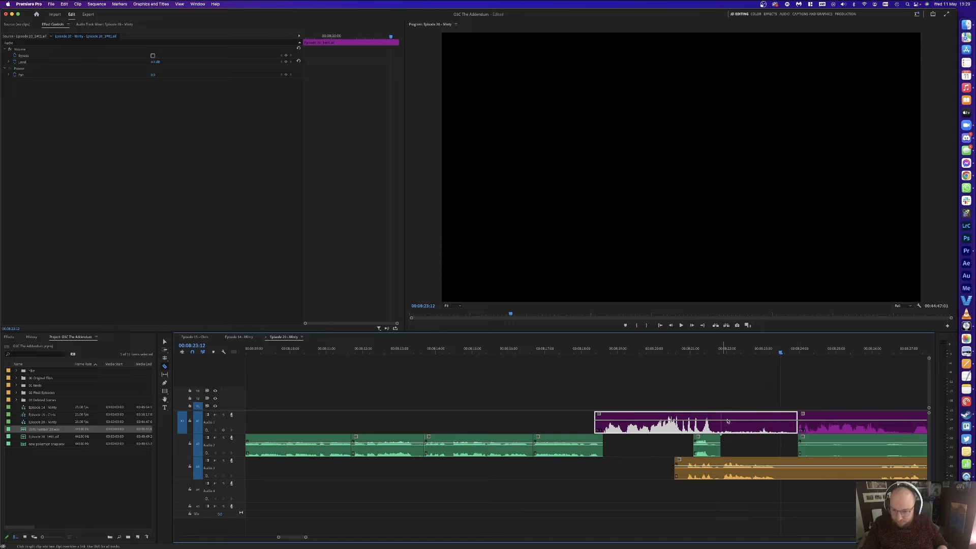
{"action": "left_click", "coordinate": [727, 421]}
{"action": "key", "text": "y"}
{"action": "left_click", "coordinate": [728, 421]}
{"action": "key", "text": "Delete"}
Step: Remove the unwanted Audio 3 piece and slide later clips left to close the gap
{"action": "left_click", "coordinate": [877, 467]}
{"action": "key", "text": "v"}
{"action": "left_click", "coordinate": [841, 468]}
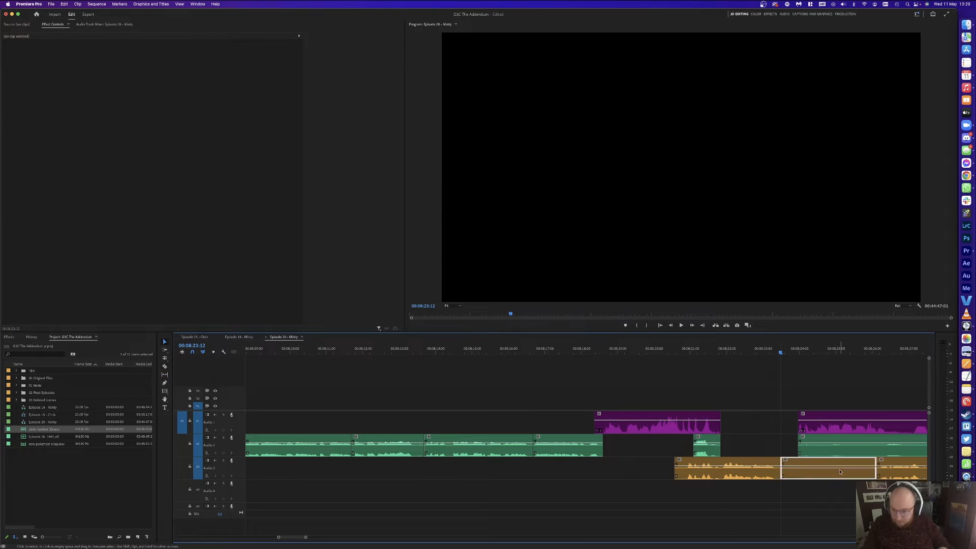
{"action": "key", "text": "Delete"}
{"action": "left_click_drag", "start_coordinate": [838, 469], "coordinate": [817, 431]}
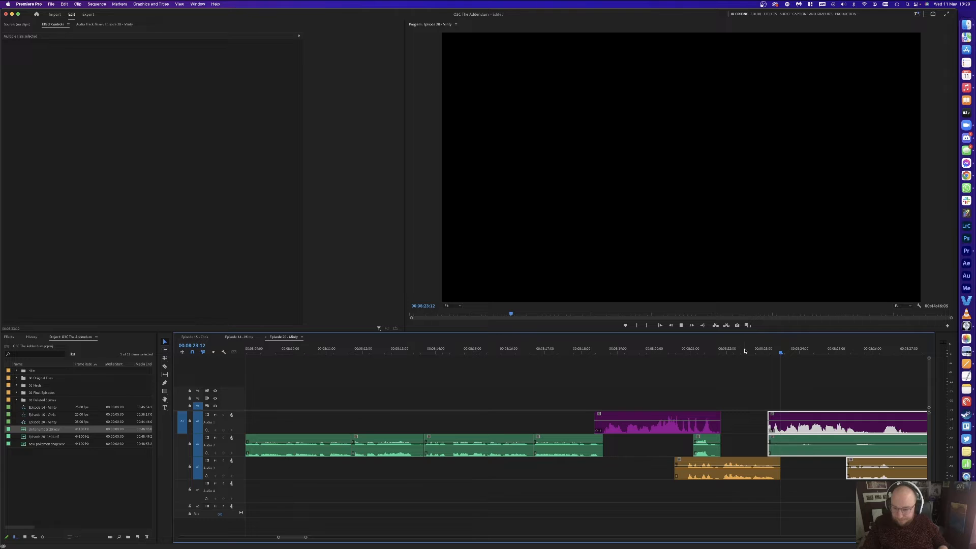
{"action": "key", "text": "space"}
{"action": "left_click", "coordinate": [774, 389]}
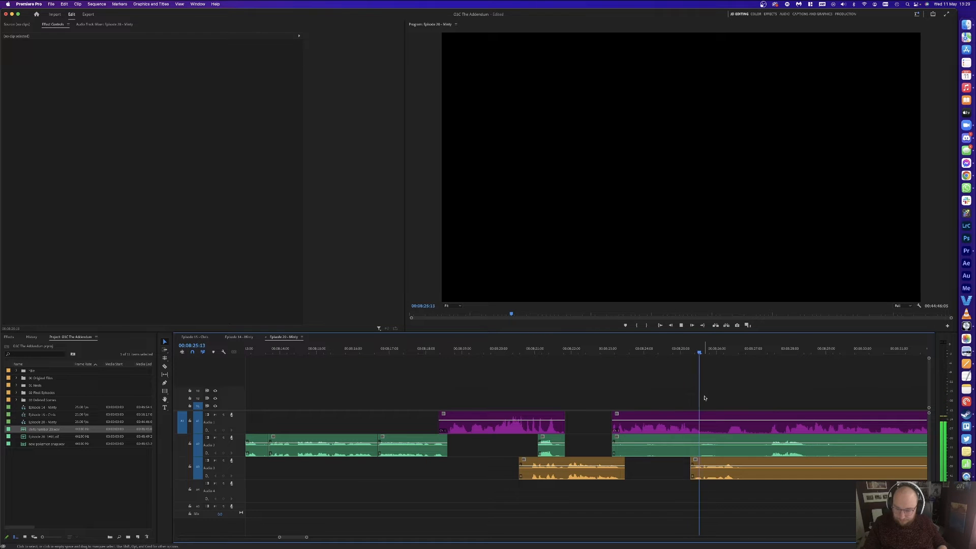
Step: Cut all tracks at 08:27:00 and delete the short Audio 1 and Audio 2 pieces
{"action": "key", "text": "space"}
{"action": "key", "text": "super+k"}
{"action": "left_click", "coordinate": [730, 421]}
{"action": "key", "text": "c"}
{"action": "left_click", "coordinate": [724, 422]}
{"action": "key", "text": "v"}
{"action": "left_click", "coordinate": [740, 423]}
{"action": "key", "text": "Delete"}
{"action": "left_click", "coordinate": [740, 441]}
{"action": "key", "text": "Delete"}
{"action": "key", "text": "space"}
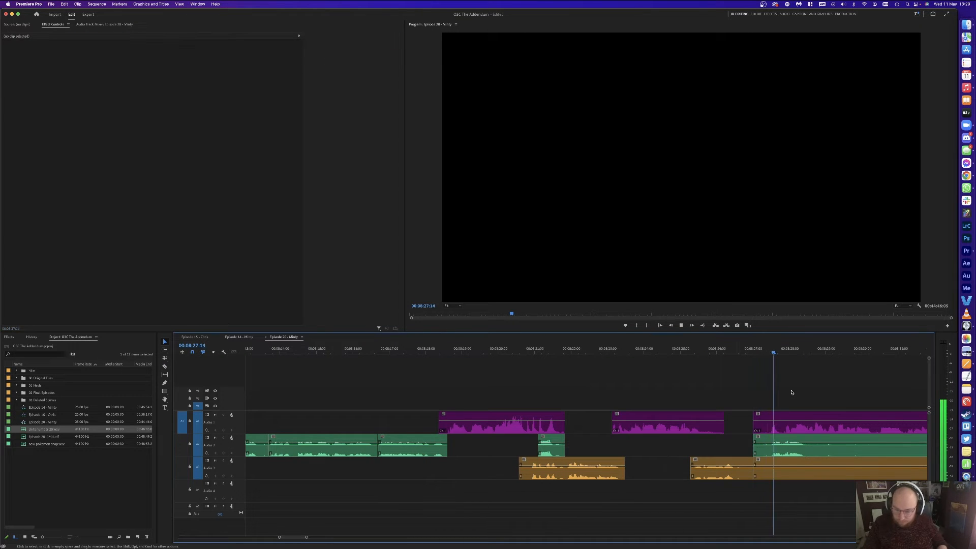
Step: Cut all tracks at the end of the pause near 08:38 and ripple-delete the three pieces
{"action": "scroll", "coordinate": [789, 394], "scroll_direction": "right", "scroll_amount": 3}
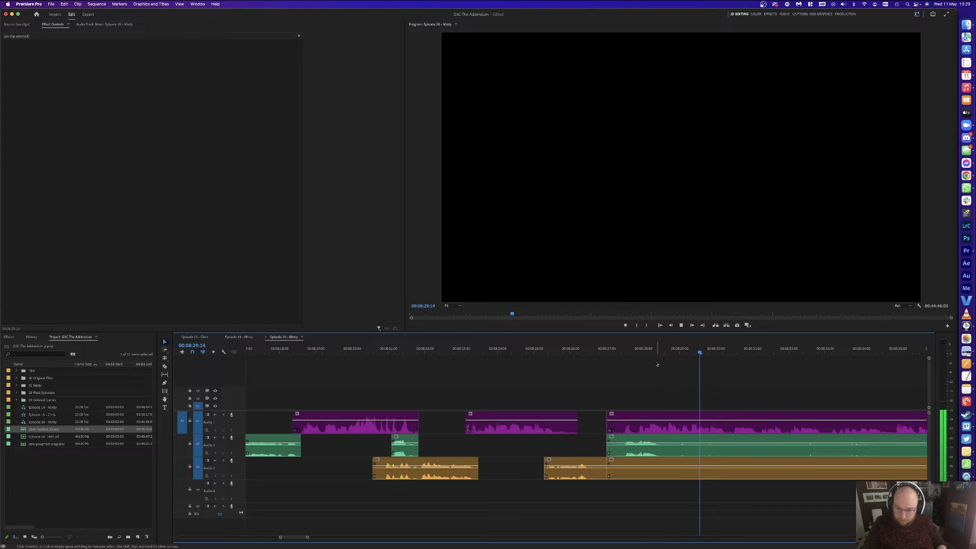
{"action": "key", "text": "minus"}
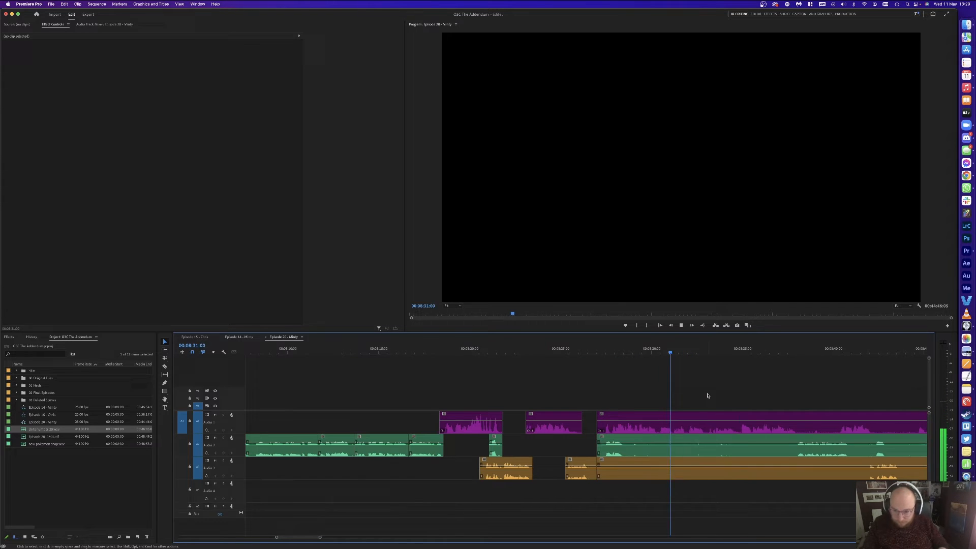
{"action": "left_click", "coordinate": [741, 351]}
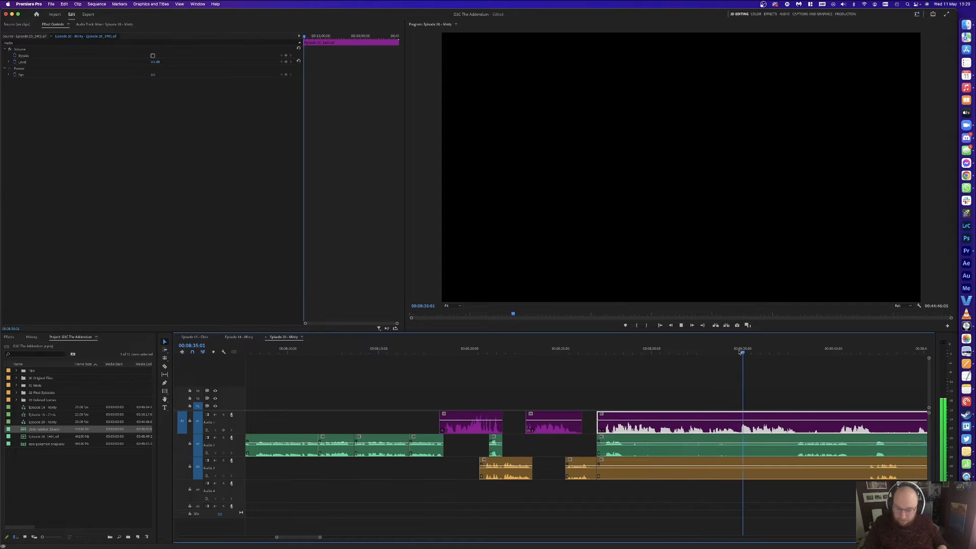
{"action": "left_click", "coordinate": [791, 350]}
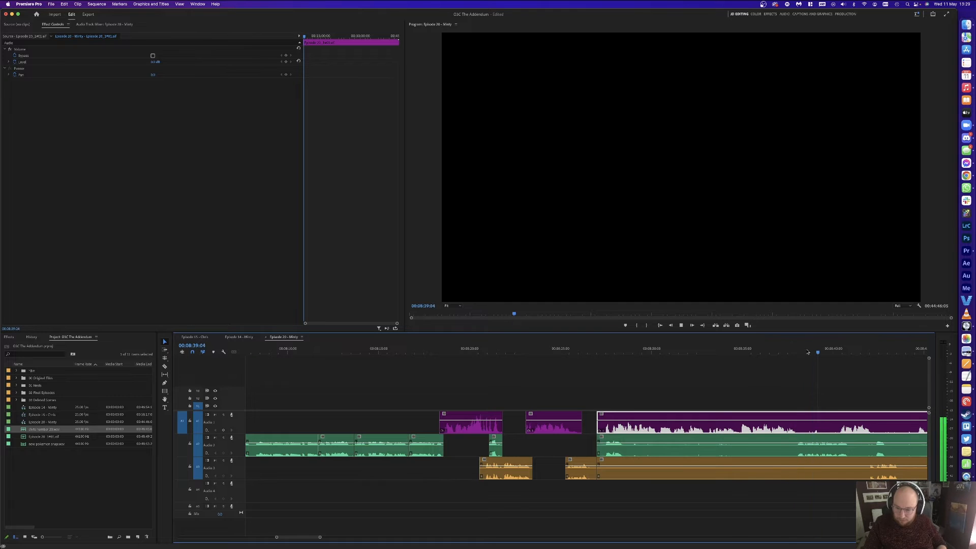
{"action": "left_click_drag", "start_coordinate": [810, 352], "coordinate": [814, 350]}
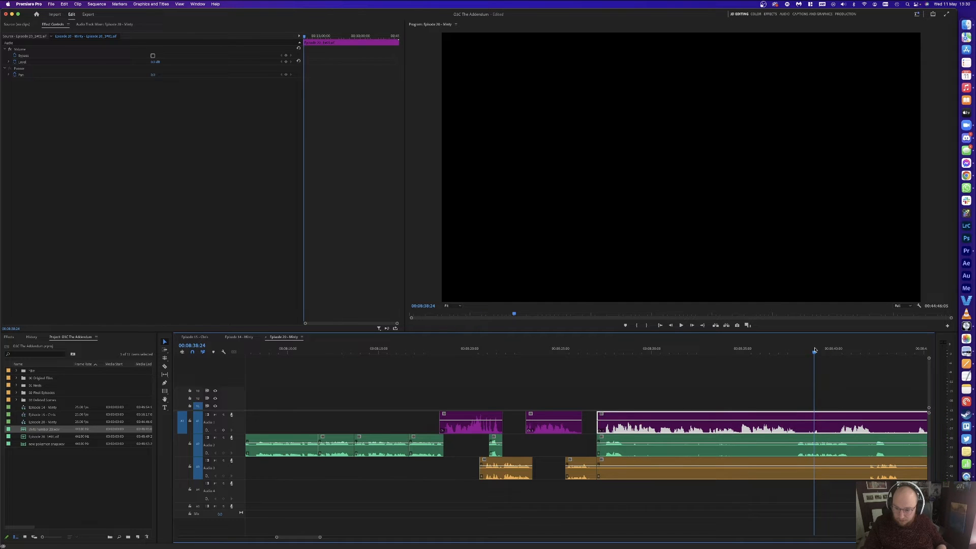
{"action": "key", "text": "super+k"}
{"action": "left_click_drag", "start_coordinate": [669, 374], "coordinate": [629, 471]}
{"action": "key", "text": "shift+Delete"}
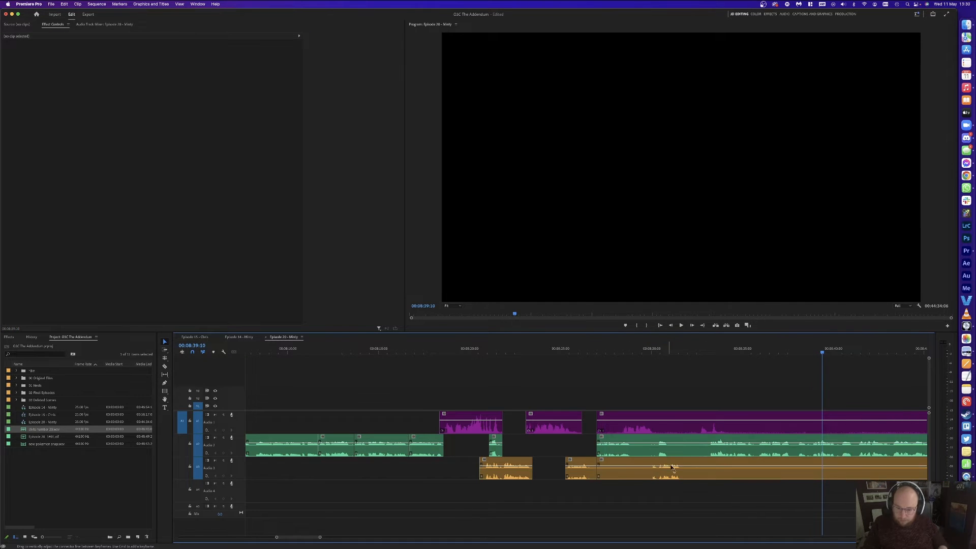
Step: Delete the leftover Audio 3 piece and slide later clips left against the previous clip
{"action": "left_click", "coordinate": [636, 468]}
{"action": "key", "text": "Delete"}
{"action": "key", "text": "a"}
{"action": "left_click", "coordinate": [623, 453]}
{"action": "key", "text": "v"}
{"action": "left_click_drag", "start_coordinate": [624, 453], "coordinate": [612, 453]}
Step: Review from about 08:26 and ripple-delete one more unwanted section across all tracks
{"action": "left_click", "coordinate": [578, 349]}
{"action": "key", "text": "space"}
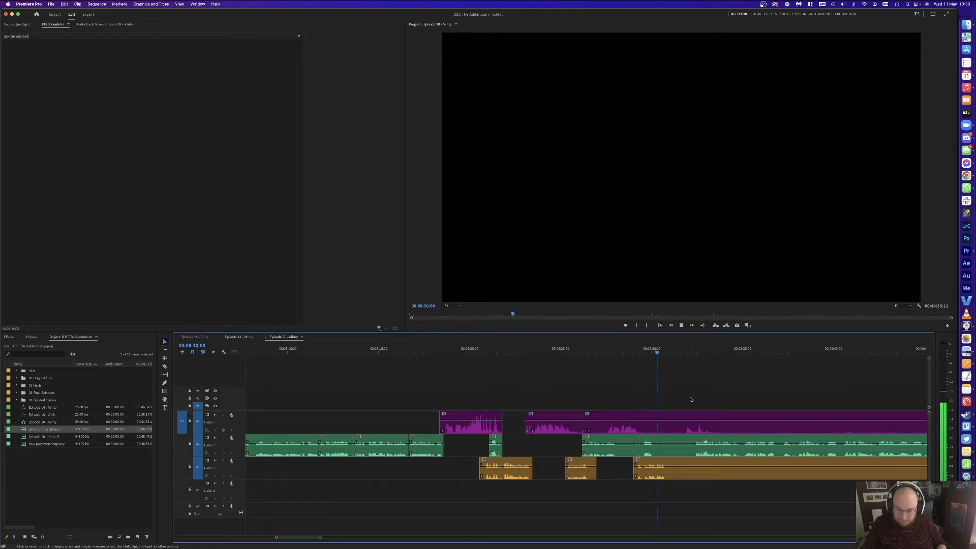
{"action": "key", "text": "super+k"}
{"action": "left_click_drag", "start_coordinate": [689, 349], "coordinate": [683, 473]}
{"action": "key", "text": "super+k"}
{"action": "key", "text": "shift+Delete"}
{"action": "key", "text": "space"}
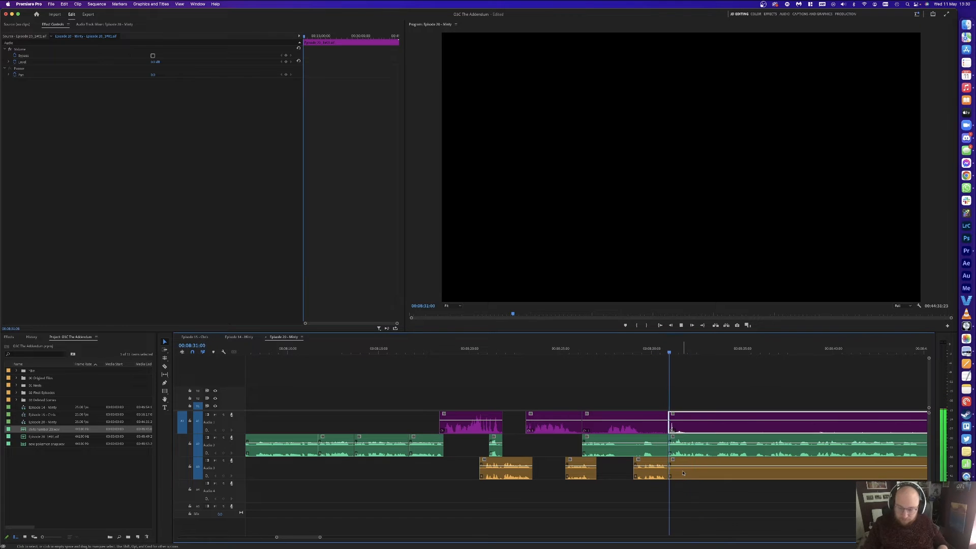
Step: Cut the Audio 1 clip at the join and delete the stray Audio 3 clip and Audio 1 piece
{"action": "left_click", "coordinate": [725, 392]}
{"action": "scroll", "coordinate": [726, 391], "scroll_direction": "down", "scroll_amount": 5}
{"action": "key", "text": "c"}
{"action": "left_click", "coordinate": [872, 426]}
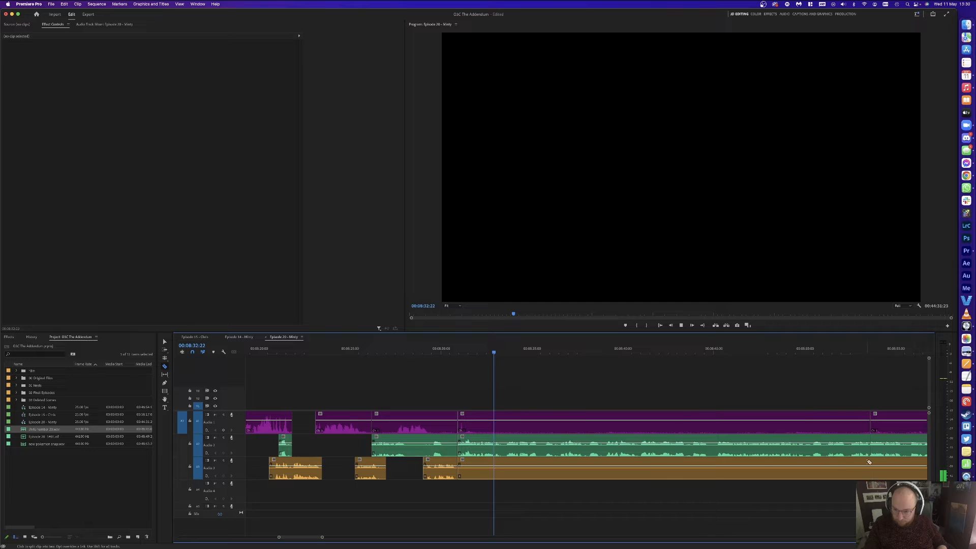
{"action": "left_click", "coordinate": [813, 469]}
{"action": "key", "text": "Delete"}
{"action": "left_click", "coordinate": [589, 415]}
{"action": "key", "text": "Delete"}
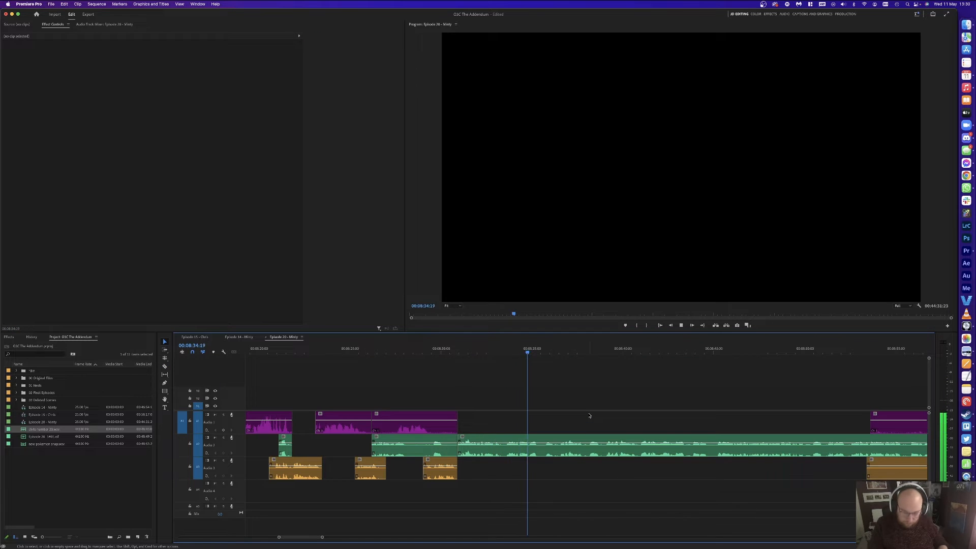
Step: Remove the Audio 2 pause between 08:35:07 and 08:36:23 and close the gap
{"action": "key", "text": "="}
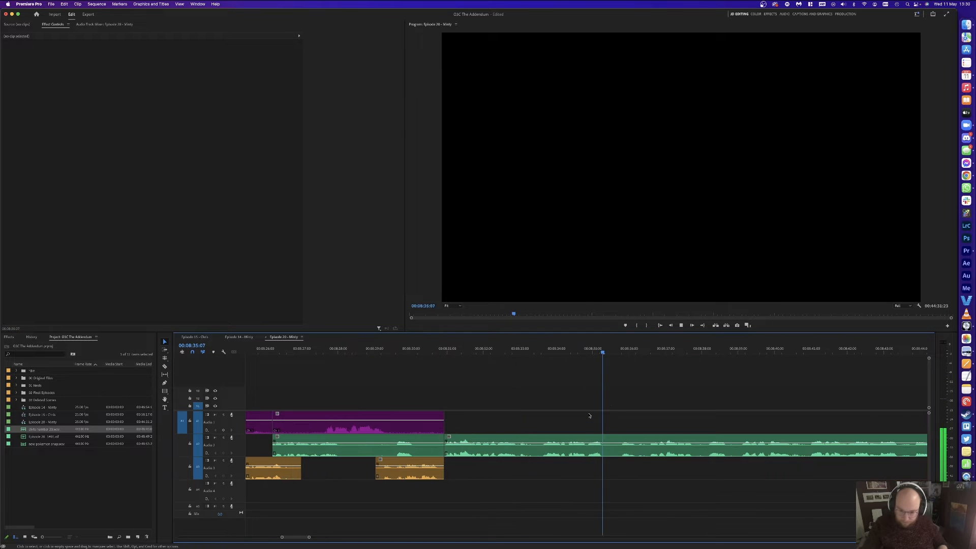
{"action": "key", "text": "minus"}
{"action": "key", "text": "space"}
{"action": "left_click", "coordinate": [624, 347]}
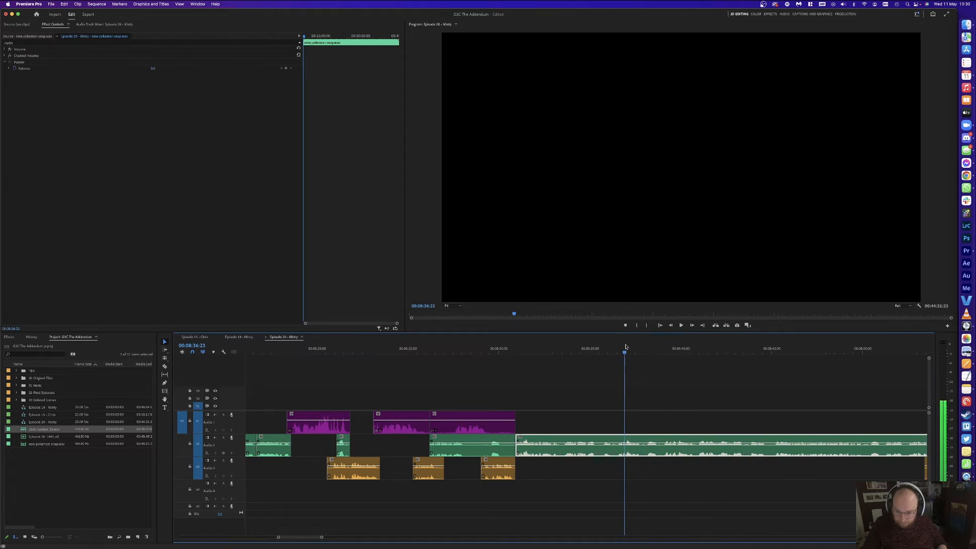
{"action": "key", "text": "super+k"}
{"action": "left_click", "coordinate": [595, 349]}
{"action": "key", "text": "super+k"}
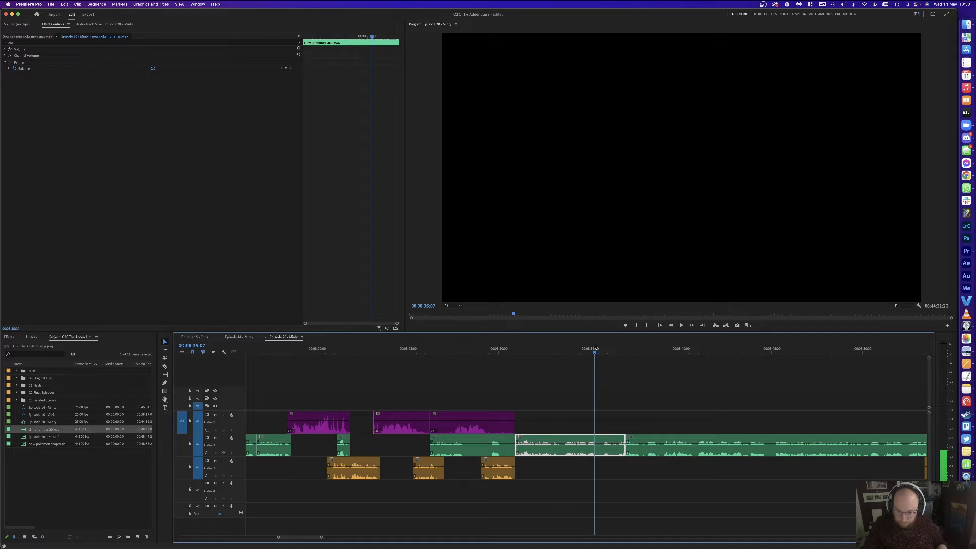
{"action": "key", "text": "alt+BackSpace"}
Step: Cut another short pause out of Audio 2 during playback and close the gap
{"action": "key", "text": "space"}
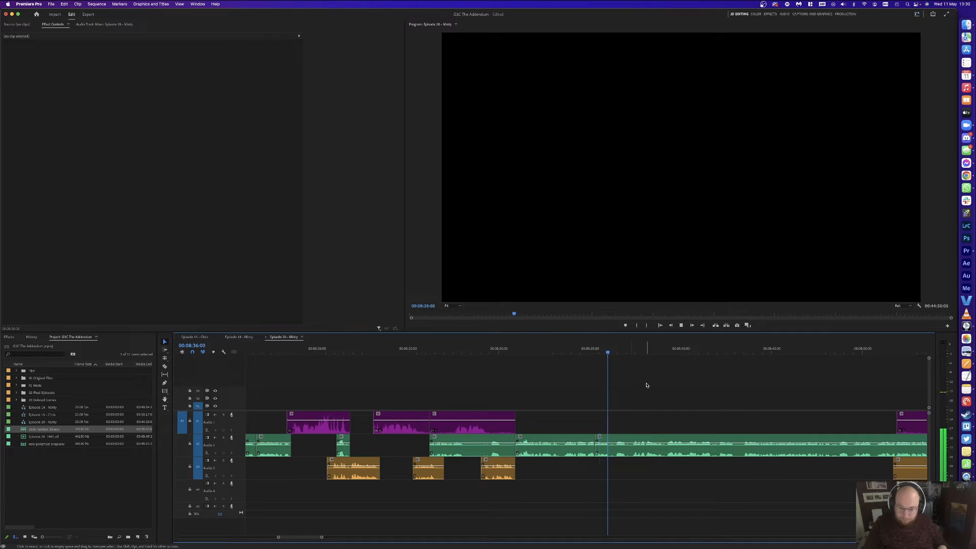
{"action": "key", "text": "super+k"}
{"action": "key", "text": "space"}
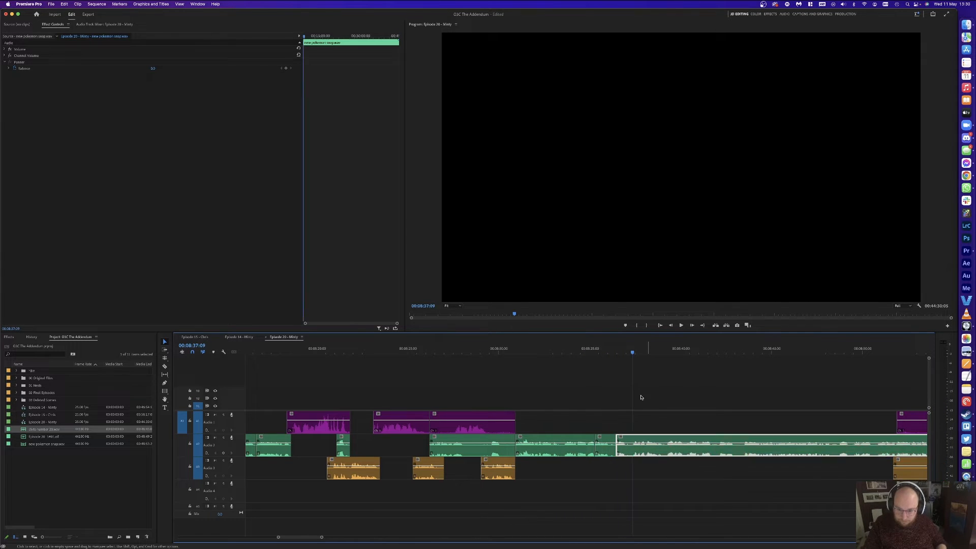
{"action": "key", "text": "super+k"}
{"action": "key", "text": "Delete"}
{"action": "left_click", "coordinate": [625, 443]}
{"action": "key", "text": "Delete"}
{"action": "key", "text": "Up"}
{"action": "key", "text": "space"}
{"action": "left_click", "coordinate": [696, 379]}
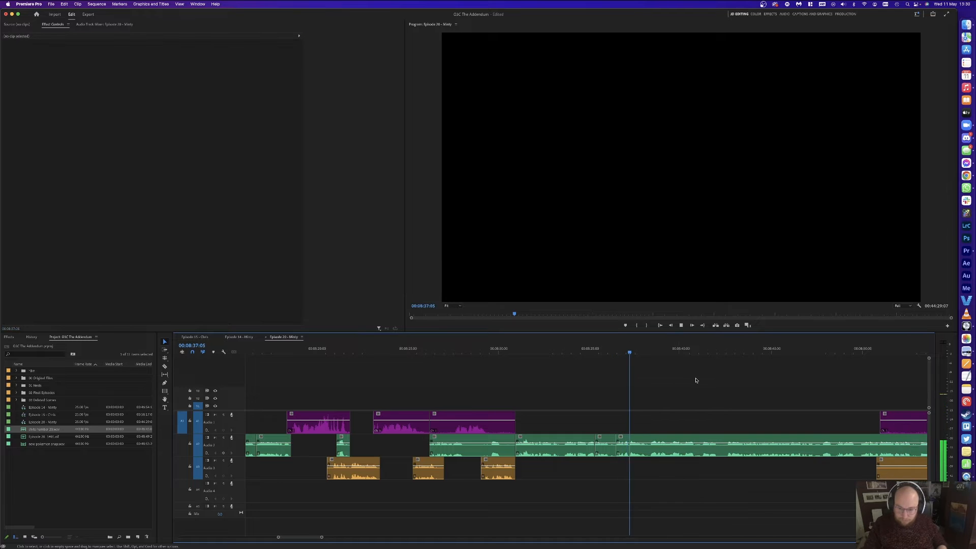
Step: Remove the next pause from the Audio 2 guest track and close the gap
{"action": "scroll", "coordinate": [701, 380], "scroll_direction": "right", "scroll_amount": 3}
{"action": "scroll", "coordinate": [695, 381], "scroll_direction": "right", "scroll_amount": 3}
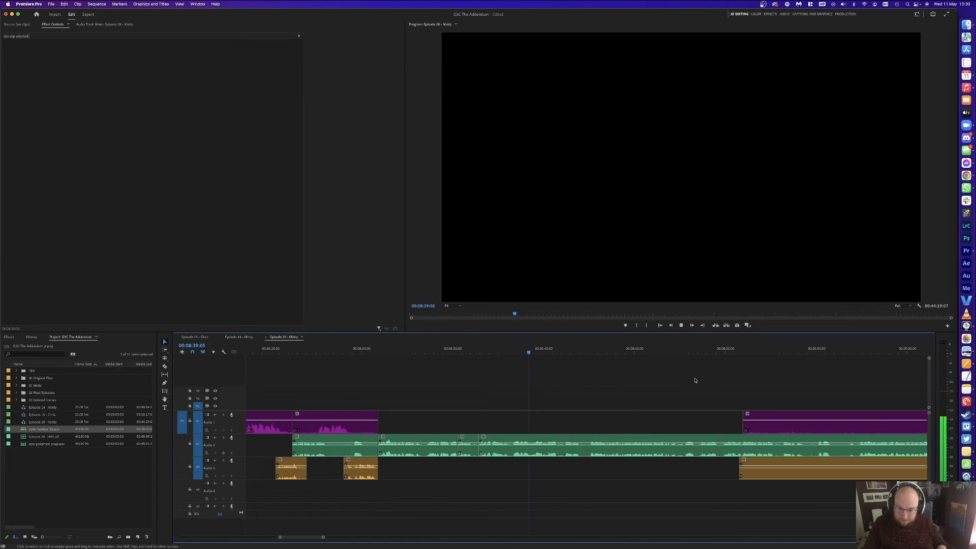
{"action": "key", "text": "space"}
{"action": "key", "text": "super+k"}
{"action": "key", "text": "space"}
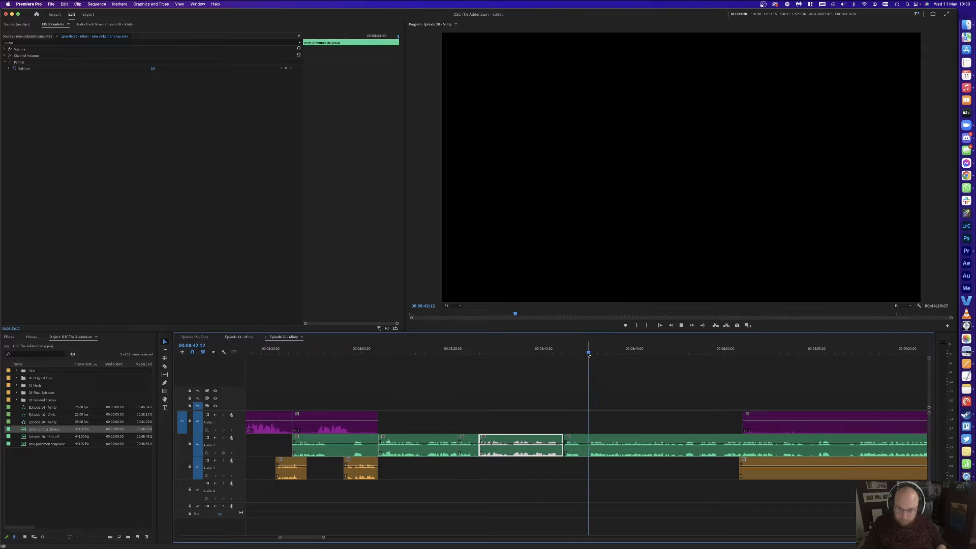
{"action": "left_click", "coordinate": [590, 351]}
{"action": "key", "text": "super+k"}
{"action": "key", "text": "Delete"}
{"action": "left_click", "coordinate": [572, 446]}
{"action": "key", "text": "Delete"}
{"action": "key", "text": "space"}
{"action": "left_click", "coordinate": [791, 404]}
Step: Cut the orange Audio 3 clip and delete the unwanted orange piece and leftover purple clip
{"action": "scroll", "coordinate": [791, 404], "scroll_direction": "right", "scroll_amount": 5}
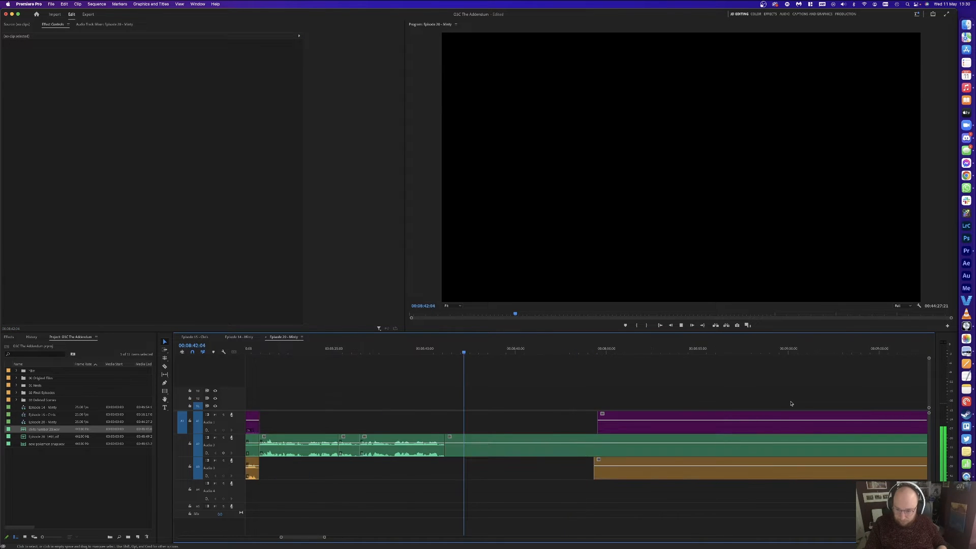
{"action": "key", "text": "minus"}
{"action": "key", "text": "minus"}
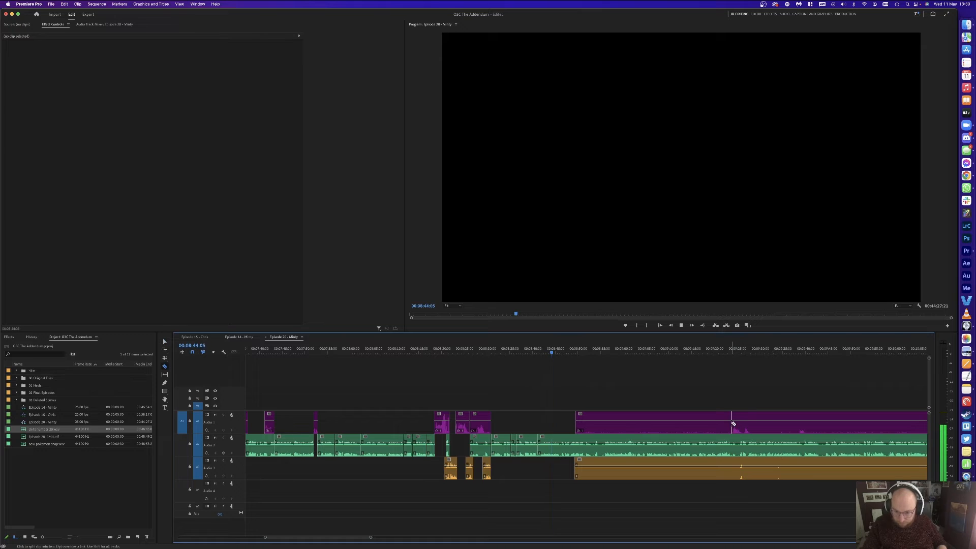
{"action": "left_click", "coordinate": [737, 462]}
{"action": "key", "text": "v"}
{"action": "left_click", "coordinate": [699, 465]}
{"action": "key", "text": "Delete"}
{"action": "left_click", "coordinate": [625, 426]}
{"action": "key", "text": "Delete"}
{"action": "key", "text": "equal"}
{"action": "key", "text": "equal"}
{"action": "key", "text": "equal"}
{"action": "key", "text": "equal"}
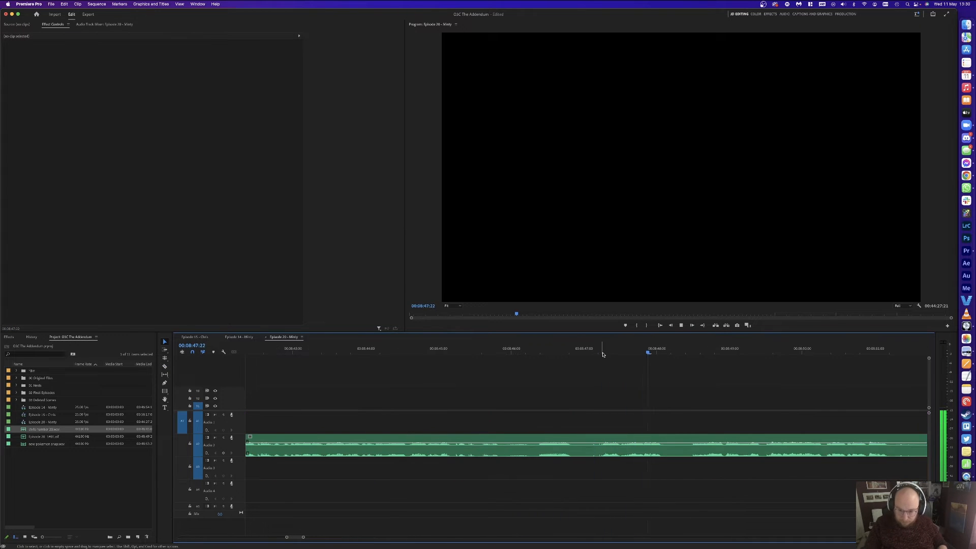
Step: Ripple delete the Audio 2 pause ending at 00:08:46:07
{"action": "left_click", "coordinate": [689, 352]}
{"action": "key", "text": "super+k"}
{"action": "left_click", "coordinate": [530, 352]}
{"action": "key", "text": "super+k"}
{"action": "left_click", "coordinate": [569, 457]}
{"action": "key", "text": "shift+Delete"}
{"action": "key", "text": "minus"}
{"action": "key", "text": "minus"}
{"action": "key", "text": "minus"}
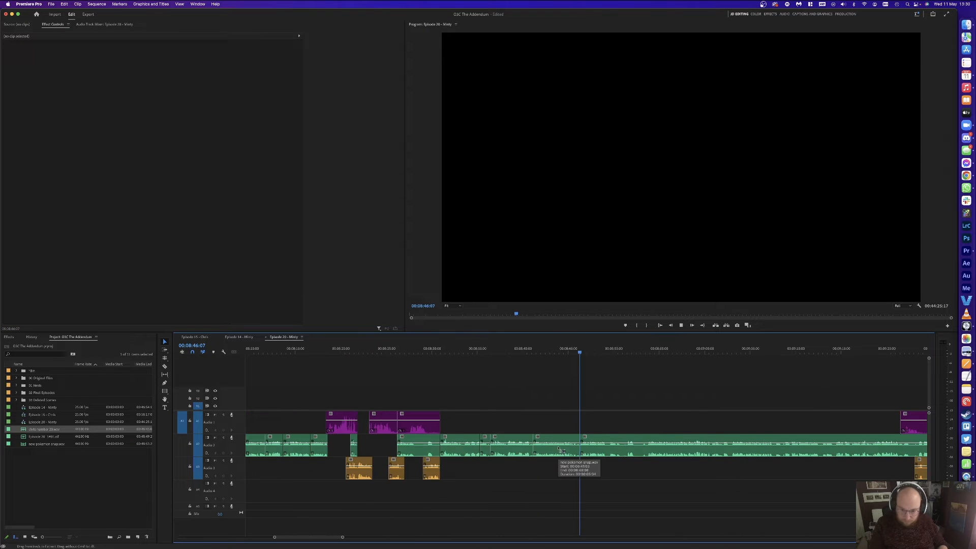
{"action": "key", "text": "space"}
Step: Cut Audio 2 at 08:49:13 and 08:53:20 and ripple delete the piece between
{"action": "scroll", "coordinate": [699, 408], "scroll_direction": "right", "scroll_amount": 3}
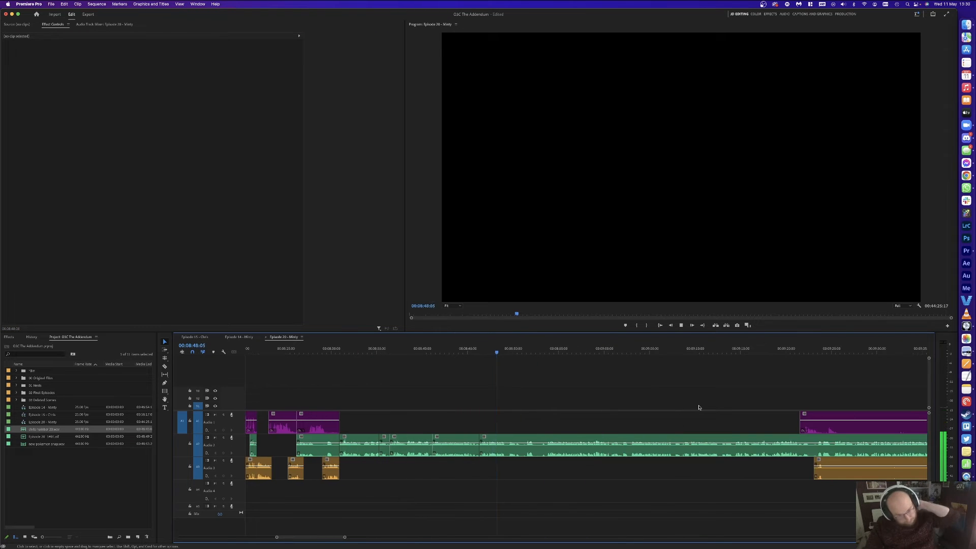
{"action": "key", "text": "equal"}
{"action": "key", "text": "equal"}
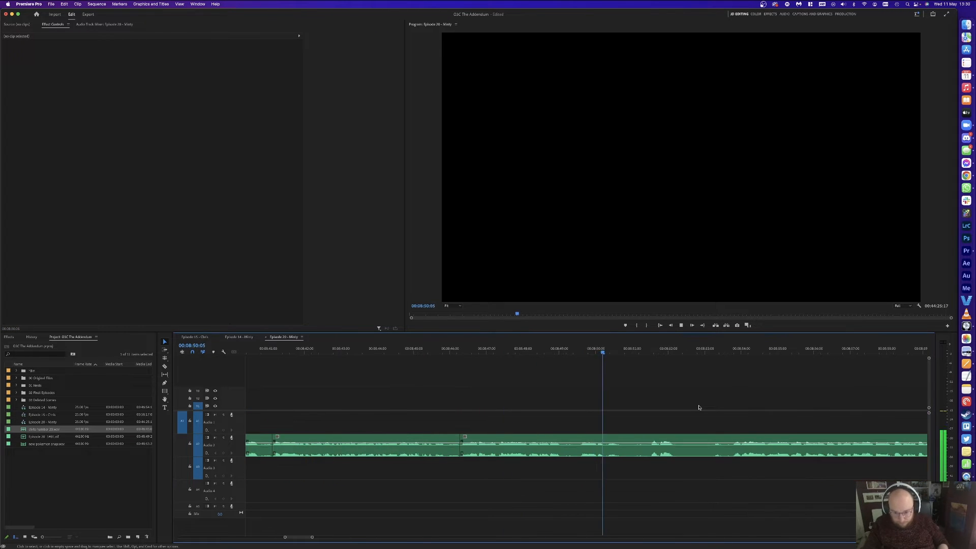
{"action": "key", "text": "minus"}
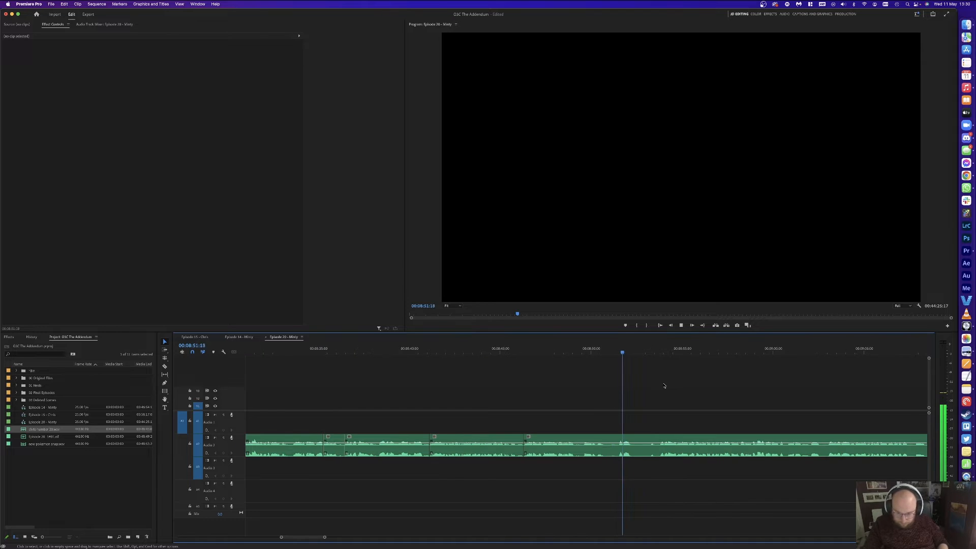
{"action": "left_click", "coordinate": [661, 349]}
{"action": "left_click", "coordinate": [661, 350]}
{"action": "key", "text": "super+k"}
{"action": "left_click_drag", "start_coordinate": [592, 349], "coordinate": [583, 350]}
{"action": "key", "text": "super+k"}
{"action": "left_click", "coordinate": [604, 459]}
{"action": "left_click", "coordinate": [605, 450]}
{"action": "key", "text": "shift+Delete"}
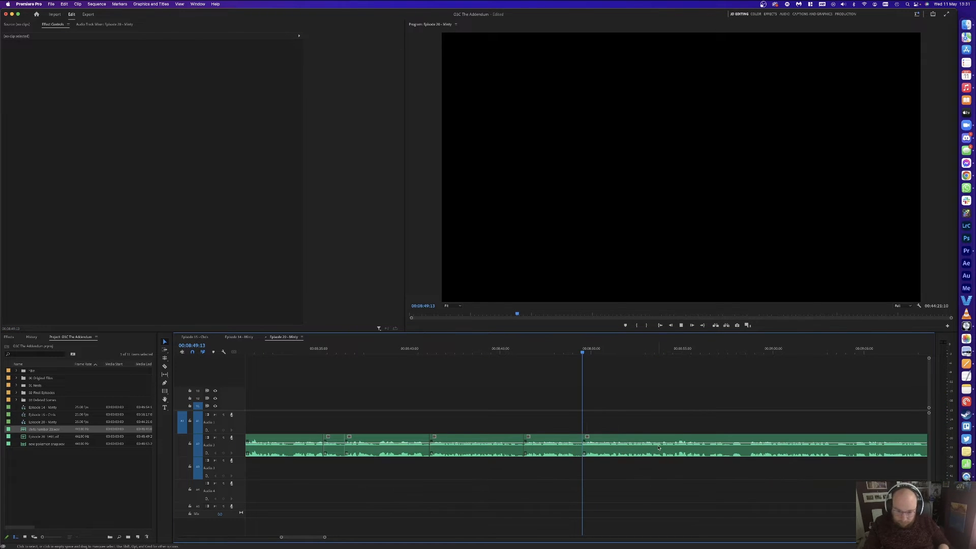
{"action": "key", "text": "space"}
Step: Split the green clip up to 08:58:20, delete that pause and close the gap
{"action": "key", "text": "minus"}
{"action": "key", "text": "minus"}
{"action": "key", "text": "equal"}
{"action": "key", "text": "equal"}
{"action": "key", "text": "minus"}
{"action": "key", "text": "equal"}
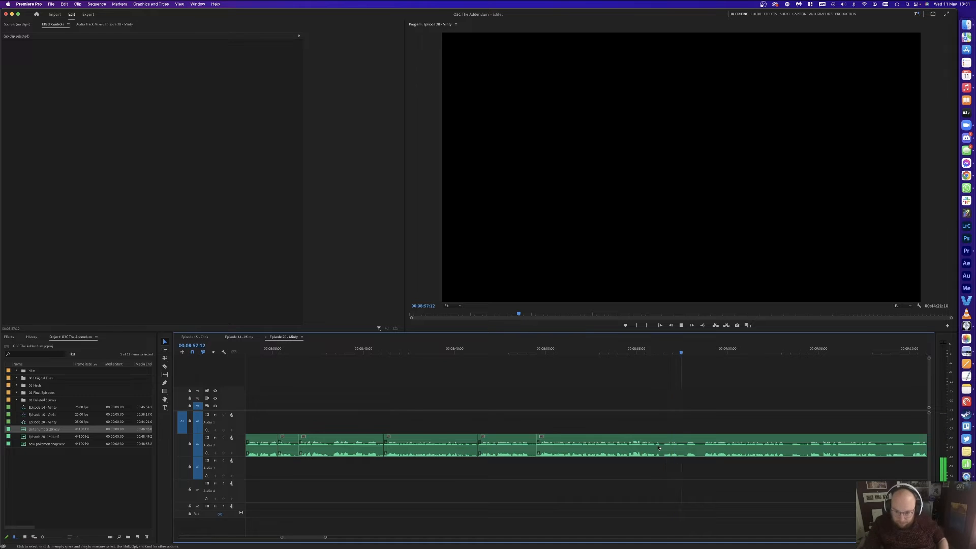
{"action": "left_click", "coordinate": [658, 447]}
{"action": "key", "text": "super+k"}
{"action": "key", "text": "space"}
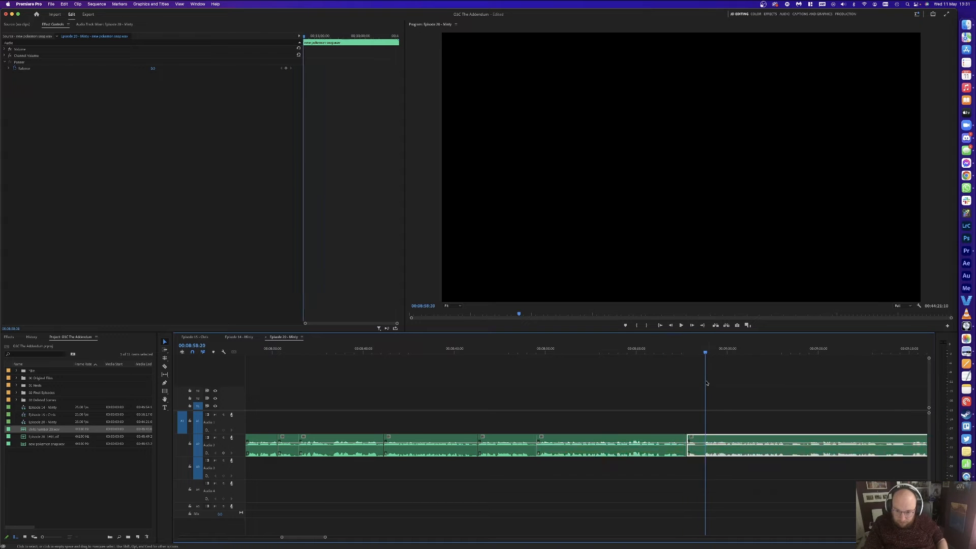
{"action": "key", "text": "super+k"}
{"action": "key", "text": "Delete"}
{"action": "left_click", "coordinate": [696, 447]}
{"action": "key", "text": "Delete"}
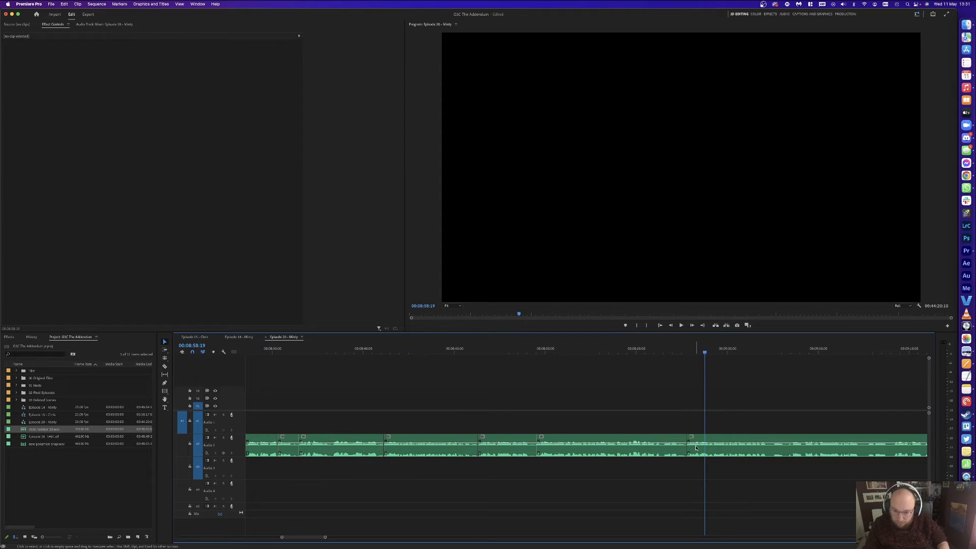
{"action": "key", "text": "Up"}
{"action": "key", "text": "space"}
{"action": "key", "text": "minus"}
{"action": "key", "text": "minus"}
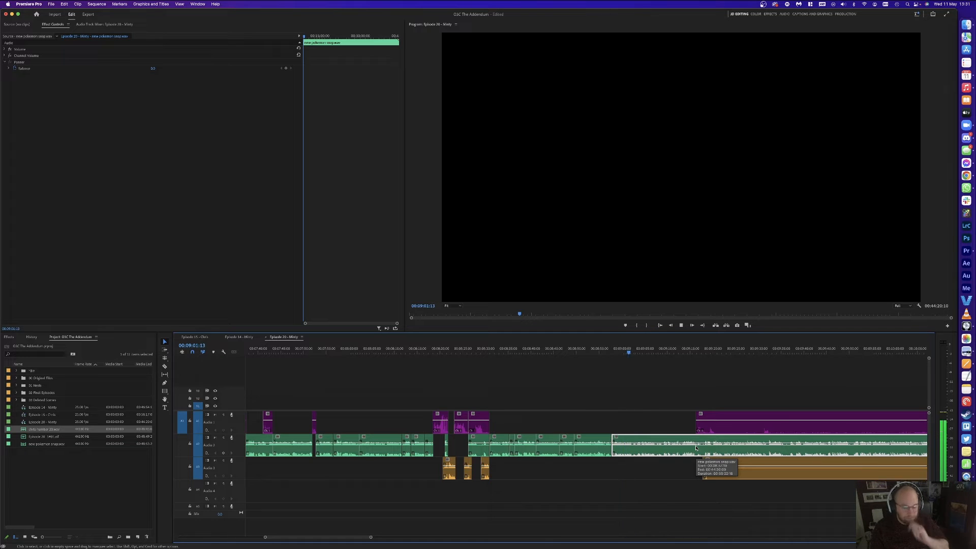
Step: Remove the green-track pause between 09:02:11 and 09:03:14 and close the gap
{"action": "left_click", "coordinate": [674, 397]}
{"action": "key", "text": "equal"}
{"action": "key", "text": "equal"}
{"action": "key", "text": "equal"}
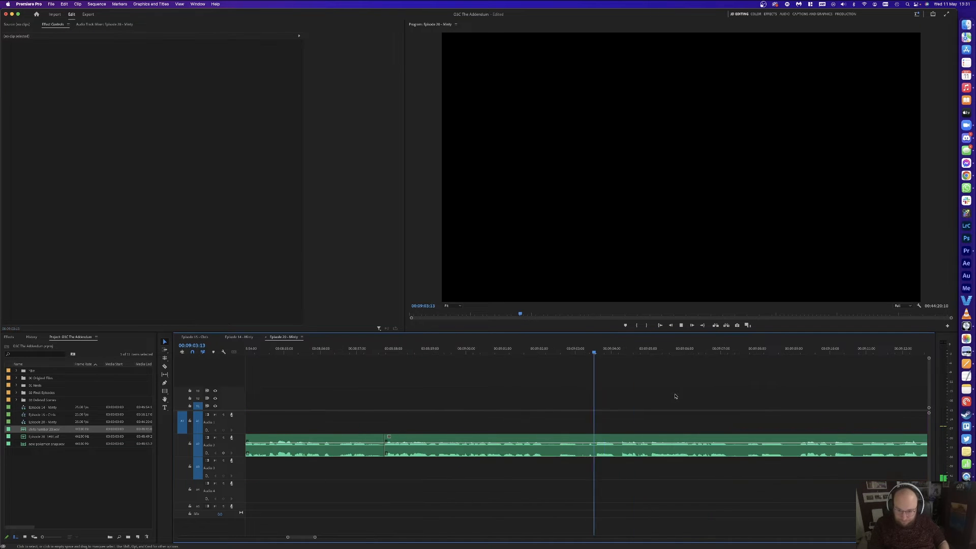
{"action": "key", "text": "space"}
{"action": "left_click", "coordinate": [596, 351]}
{"action": "key", "text": "super+k"}
{"action": "left_click_drag", "start_coordinate": [564, 351], "coordinate": [554, 351]}
{"action": "key", "text": "super+k"}
{"action": "left_click", "coordinate": [576, 442]}
{"action": "key", "text": "Delete"}
{"action": "left_click", "coordinate": [572, 443]}
{"action": "key", "text": "Delete"}
Step: Cut A2 up to 09:06:24, delete the short pause and close the gap
{"action": "key", "text": "space"}
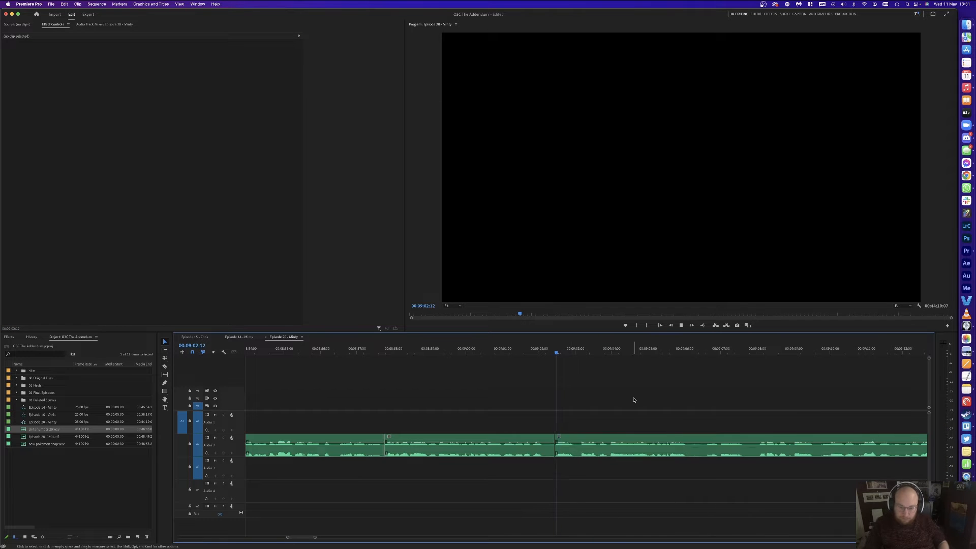
{"action": "key", "text": "minus"}
{"action": "key", "text": "minus"}
{"action": "key", "text": "minus"}
{"action": "key", "text": "equal"}
{"action": "key", "text": "equal"}
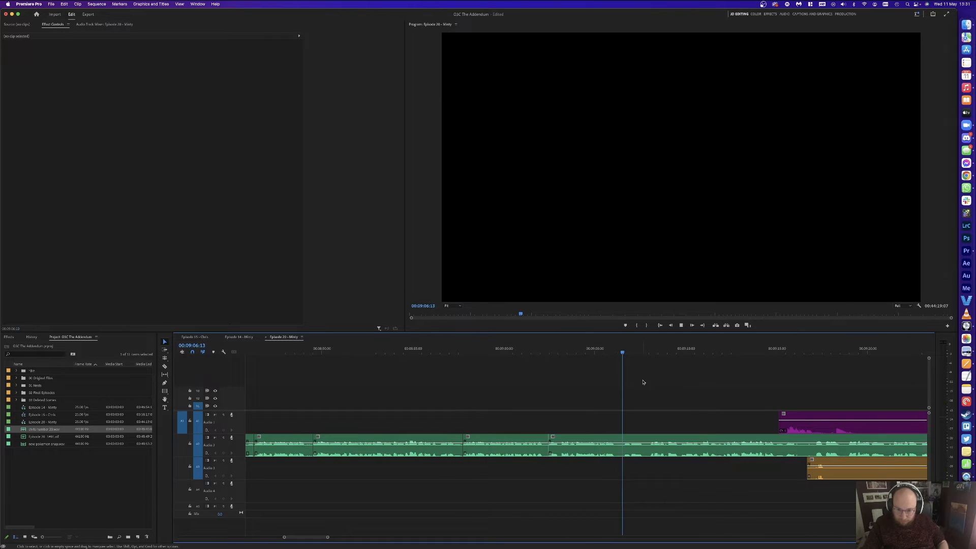
{"action": "key", "text": "d"}
{"action": "key", "text": "super+k"}
{"action": "key", "text": "y"}
{"action": "key", "text": "space"}
{"action": "key", "text": "d"}
{"action": "left_click_drag", "start_coordinate": [632, 358], "coordinate": [631, 358]}
{"action": "key", "text": "super+k"}
{"action": "key", "text": "Delete"}
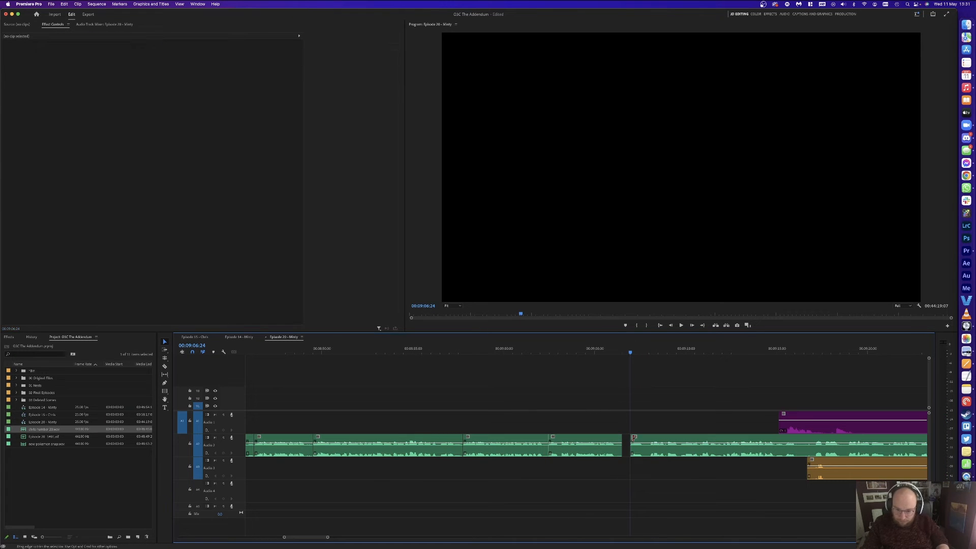
{"action": "left_click", "coordinate": [627, 441]}
{"action": "key", "text": "Delete"}
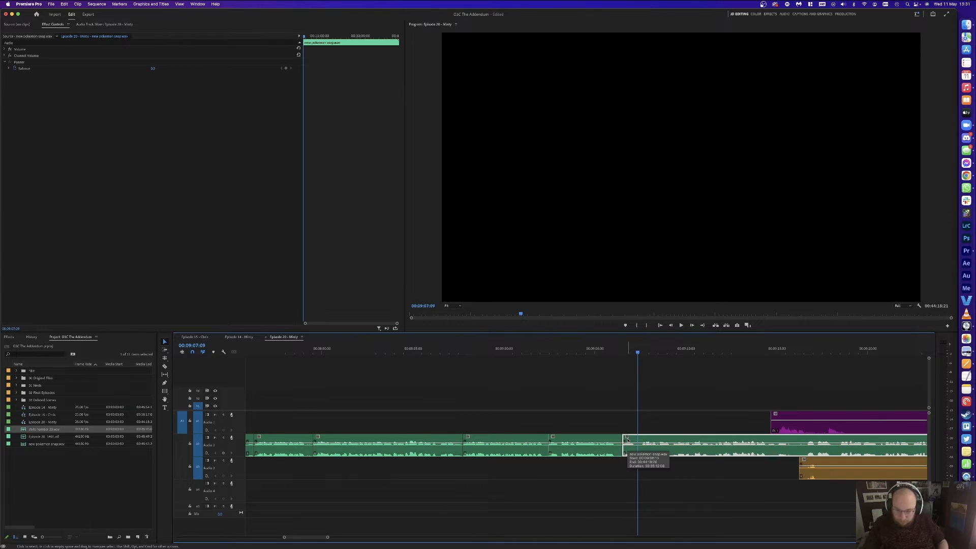
Step: Cut the next short A2 pause at its start and end and ripple delete it
{"action": "key", "text": "="}
{"action": "key", "text": "="}
{"action": "key", "text": "="}
{"action": "left_click", "coordinate": [606, 356]}
{"action": "key", "text": "super+k"}
{"action": "left_click", "coordinate": [578, 355]}
{"action": "key", "text": "super+k"}
{"action": "left_click", "coordinate": [590, 440]}
{"action": "key", "text": "Delete"}
{"action": "left_click", "coordinate": [592, 440]}
{"action": "key", "text": "Delete"}
{"action": "key", "text": "space"}
Step: Razor the purple and orange clips at two points each and select the middle orange piece
{"action": "key", "text": "-"}
{"action": "key", "text": "-"}
{"action": "key", "text": "-"}
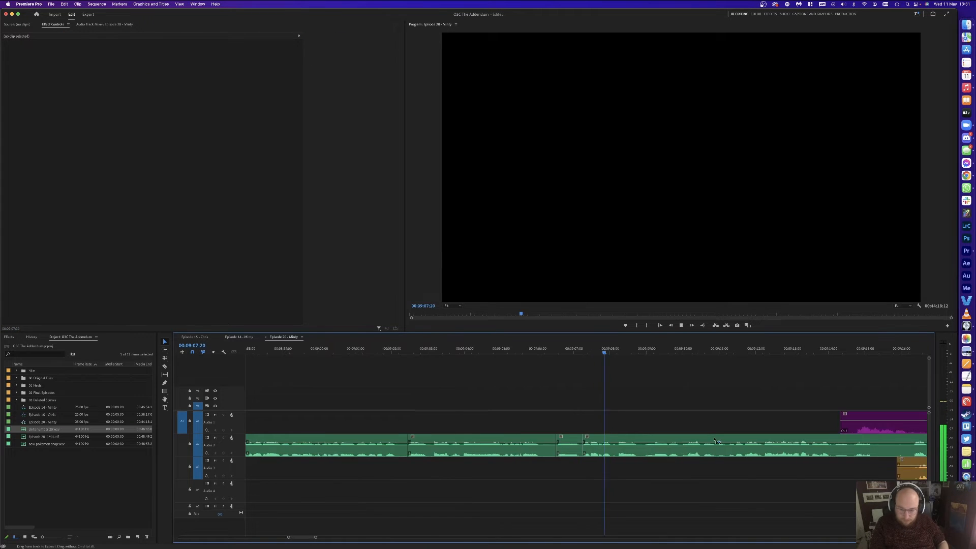
{"action": "key", "text": "c"}
{"action": "left_click", "coordinate": [690, 423]}
{"action": "left_click", "coordinate": [786, 424]}
{"action": "left_click", "coordinate": [678, 468]}
{"action": "left_click", "coordinate": [883, 465]}
{"action": "key", "text": "v"}
{"action": "left_click", "coordinate": [858, 469]}
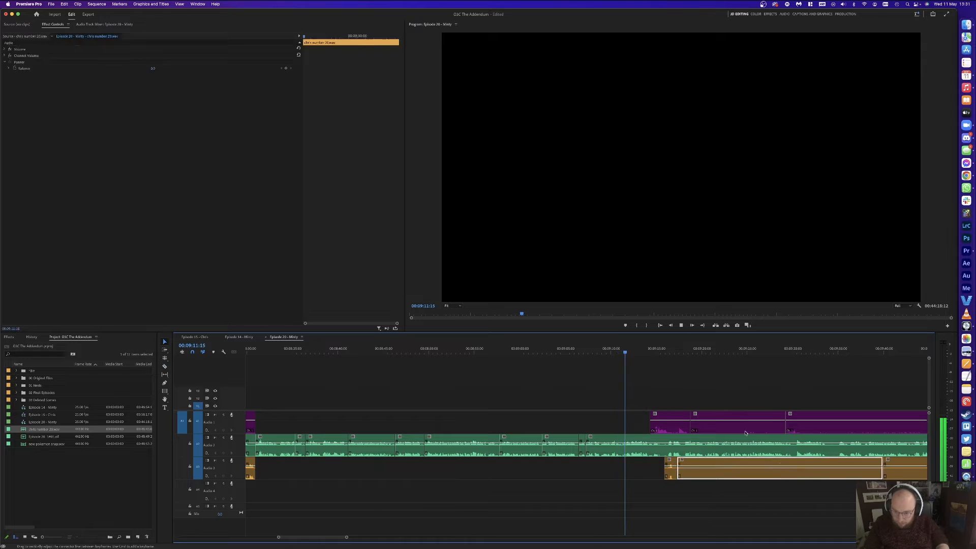
Step: Delete the middle purple piece and slide the purple A1 and orange A3 guest clips slightly earlier
{"action": "key", "text": "Delete"}
{"action": "left_click", "coordinate": [737, 421]}
{"action": "key", "text": "Delete"}
{"action": "key", "text": "="}
{"action": "key", "text": "="}
{"action": "key", "text": "="}
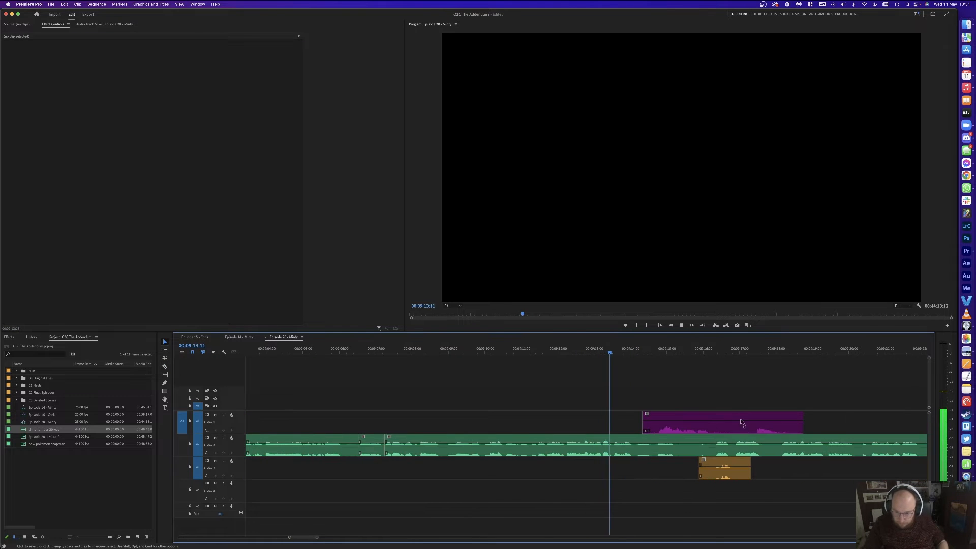
{"action": "left_click_drag", "start_coordinate": [702, 430], "coordinate": [681, 430]}
{"action": "left_click", "coordinate": [724, 468]}
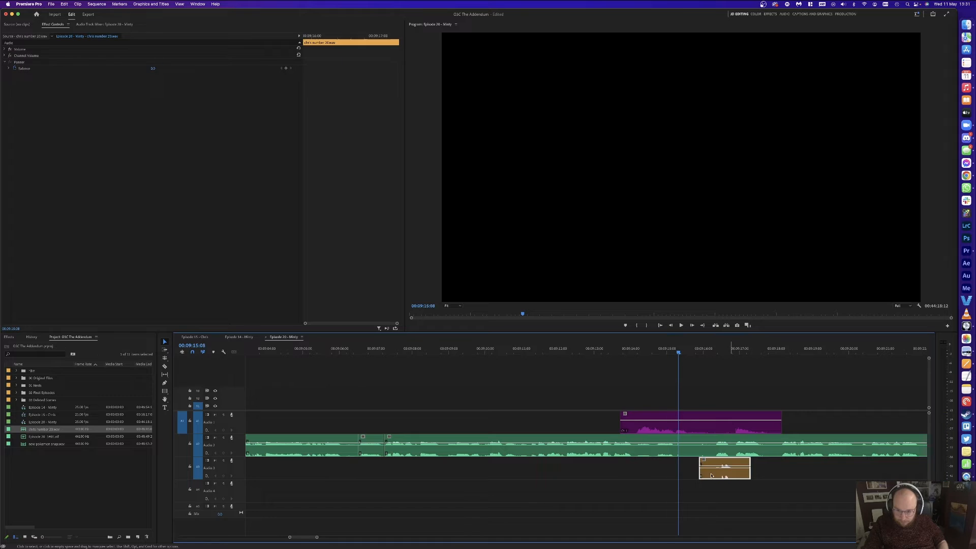
{"action": "left_click_drag", "start_coordinate": [731, 480], "coordinate": [702, 479]}
{"action": "left_click", "coordinate": [739, 386]}
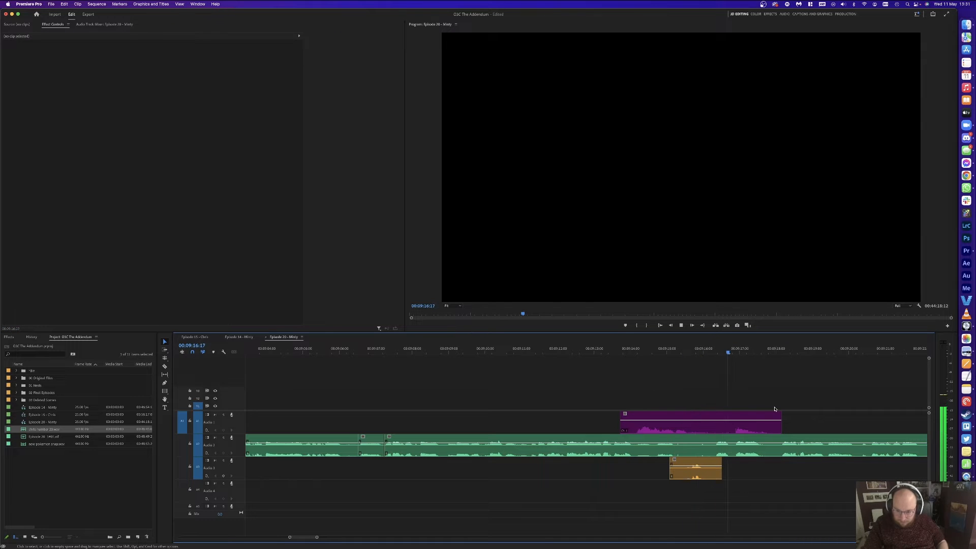
Step: Ripple-delete the short green A2 clip near 09:17 to close the pause
{"action": "scroll", "coordinate": [806, 415], "scroll_direction": "right", "scroll_amount": 2}
{"action": "scroll", "coordinate": [806, 415], "scroll_direction": "right", "scroll_amount": 3}
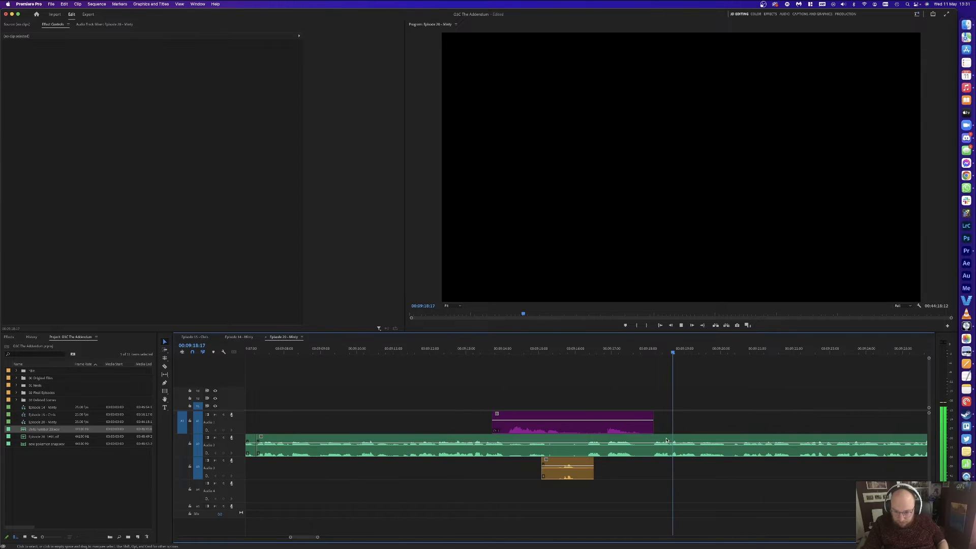
{"action": "left_click", "coordinate": [628, 449]}
{"action": "key", "text": "shift+Delete"}
{"action": "key", "text": "space"}
{"action": "key", "text": "minus"}
{"action": "key", "text": "minus"}
Step: Split the purple clip and delete the unwanted orange and purple sections after 09:26
{"action": "key", "text": "c"}
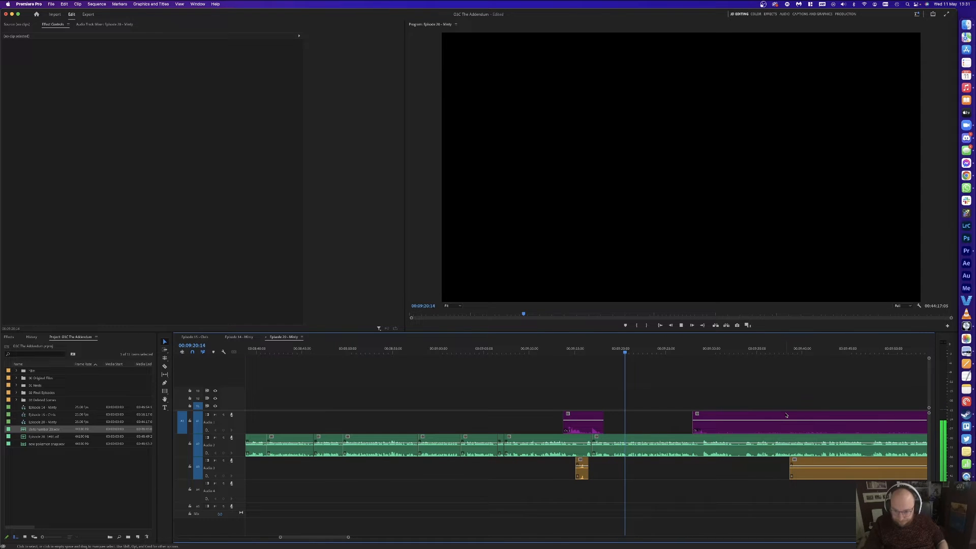
{"action": "scroll", "coordinate": [777, 413], "scroll_direction": "right", "scroll_amount": 4}
{"action": "left_click", "coordinate": [605, 428]}
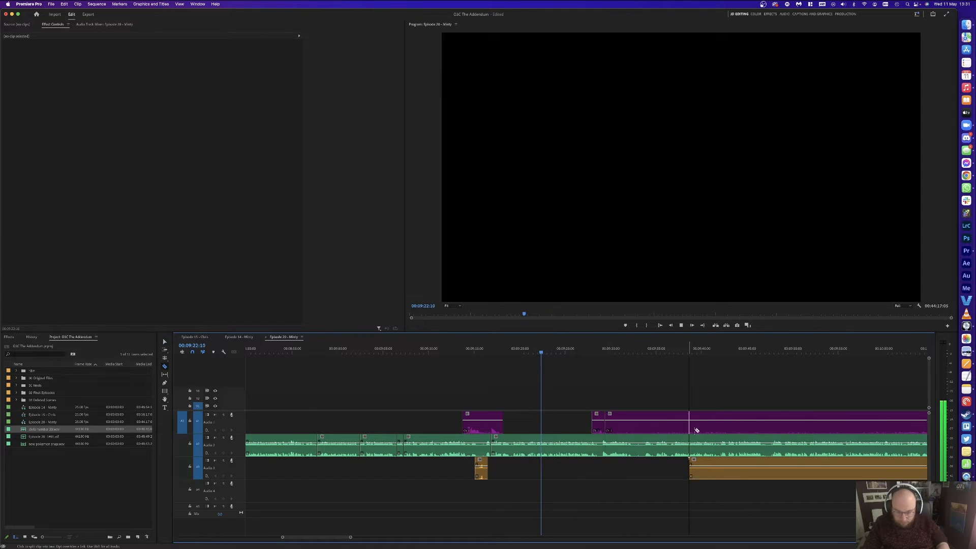
{"action": "key", "text": "minus"}
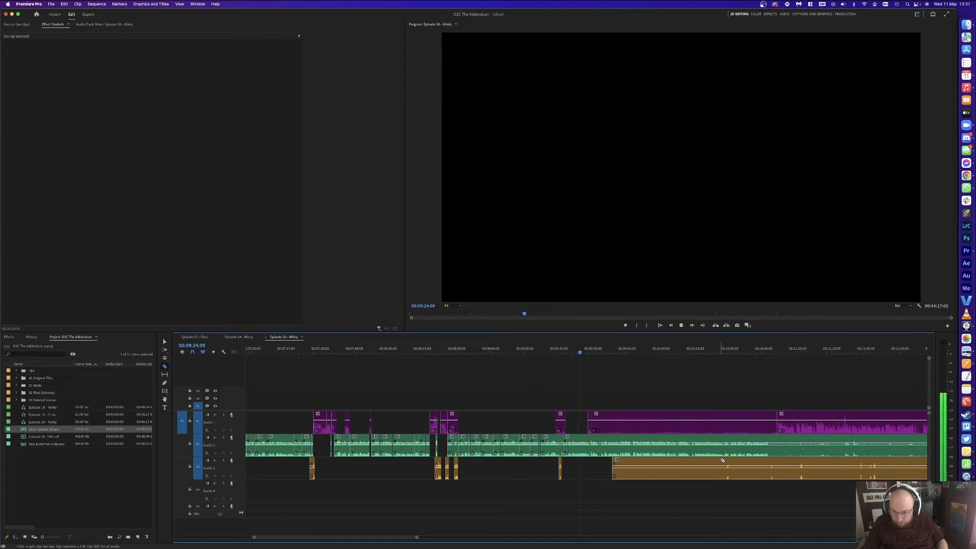
{"action": "key", "text": "v"}
{"action": "left_click", "coordinate": [678, 474]}
{"action": "key", "text": "Delete"}
{"action": "left_click", "coordinate": [629, 429]}
{"action": "key", "text": "Delete"}
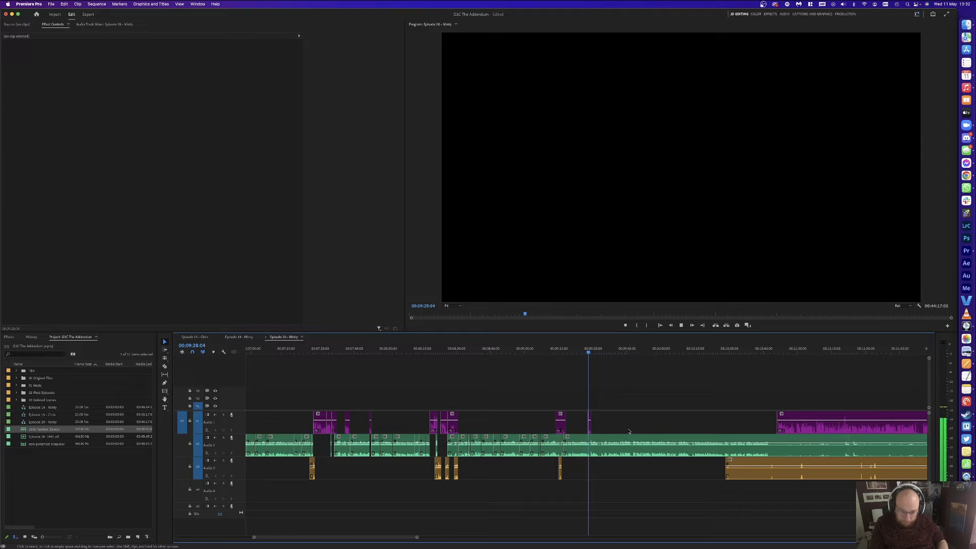
{"action": "key", "text": "equal"}
{"action": "key", "text": "equal"}
{"action": "key", "text": "equal"}
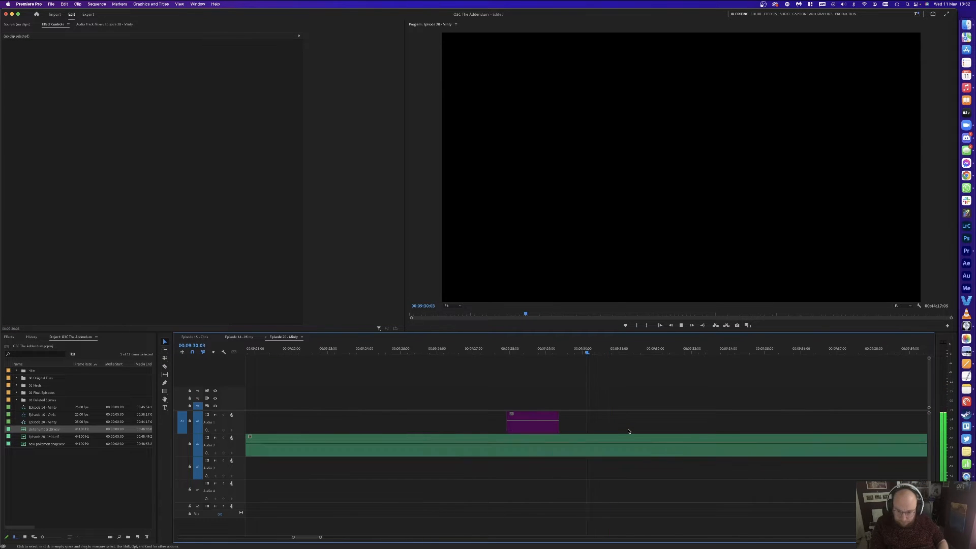
Step: Cut out the green-track pause starting near 09:29 and close the gap
{"action": "left_click_drag", "start_coordinate": [579, 351], "coordinate": [581, 351]}
{"action": "key", "text": "c"}
{"action": "left_click", "coordinate": [581, 446]}
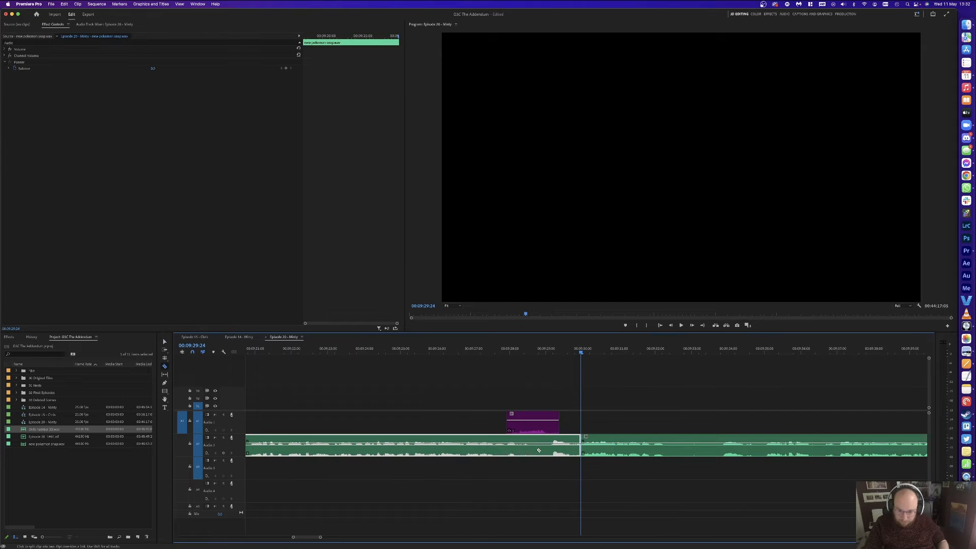
{"action": "left_click", "coordinate": [549, 445]}
{"action": "key", "text": "v"}
{"action": "left_click", "coordinate": [563, 446]}
{"action": "key", "text": "shift+Delete"}
{"action": "key", "text": "space"}
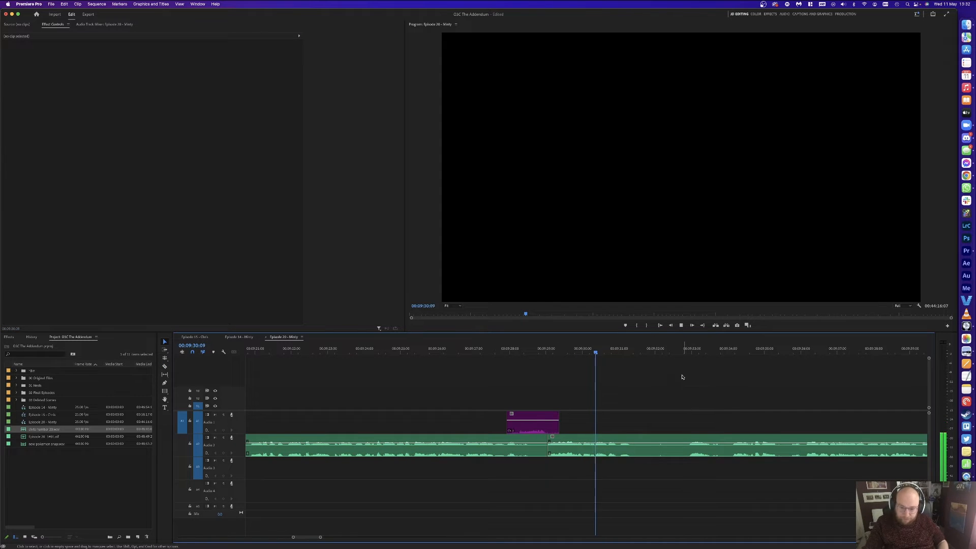
{"action": "key", "text": "space"}
Step: Split the green clip at 09:35:10 and delete the unwanted pause pieces
{"action": "key", "text": "super+k"}
{"action": "left_click", "coordinate": [688, 354]}
{"action": "key", "text": "space"}
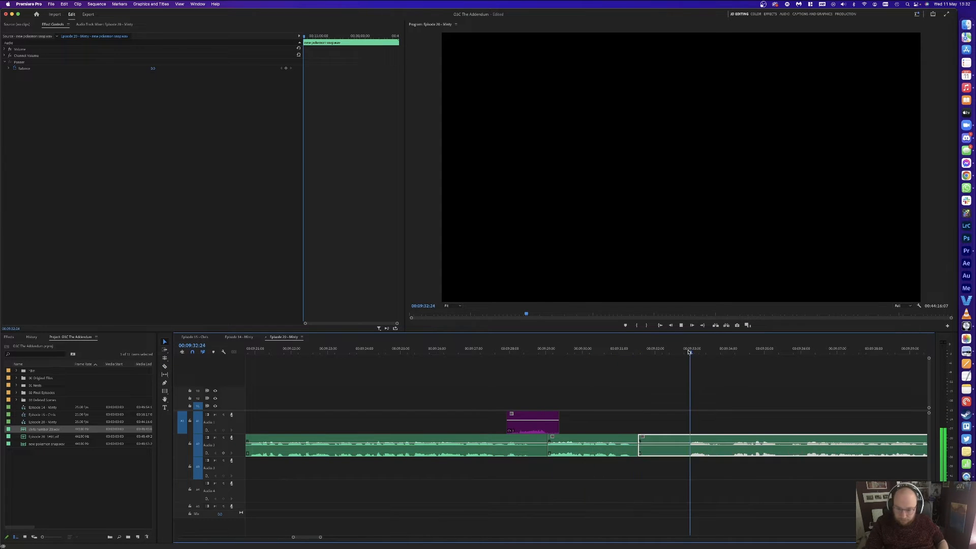
{"action": "key", "text": "minus"}
{"action": "left_click", "coordinate": [681, 381]}
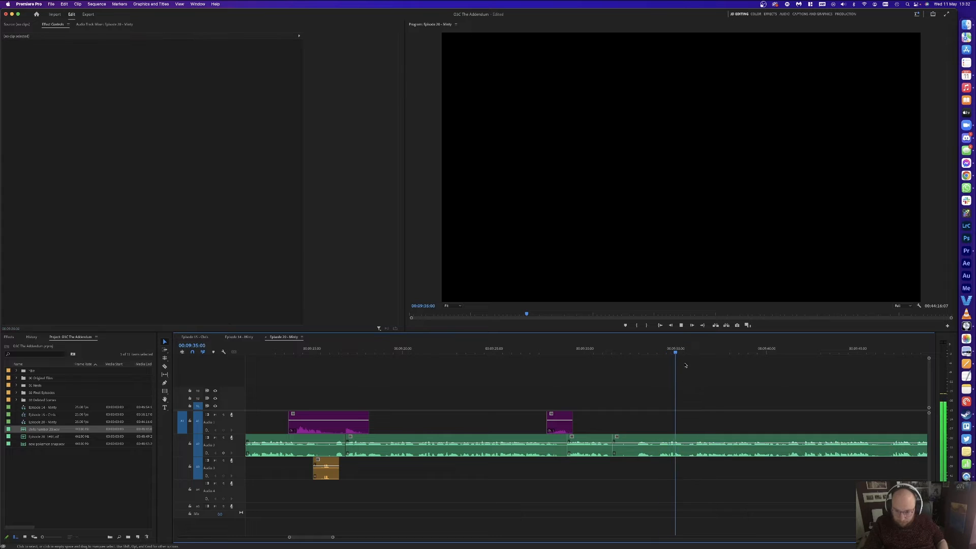
{"action": "key", "text": "space"}
{"action": "key", "text": "super+k"}
{"action": "left_click", "coordinate": [640, 446]}
{"action": "key", "text": "Delete"}
{"action": "left_click", "coordinate": [638, 445]}
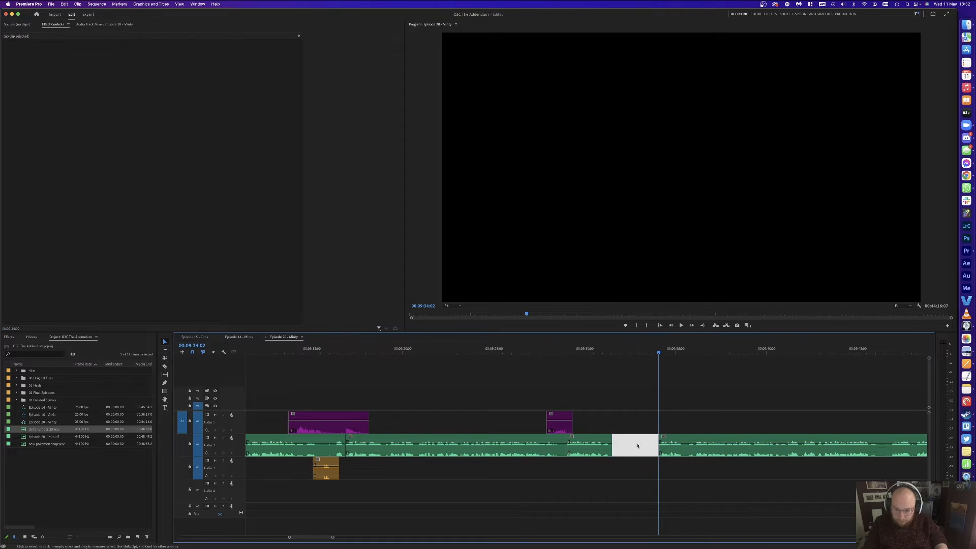
{"action": "key", "text": "Delete"}
{"action": "key", "text": "space"}
Step: Split out the next green-track pause, delete the short piece and close the gap
{"action": "key", "text": "super+k"}
{"action": "key", "text": "space"}
{"action": "key", "text": "super+k"}
{"action": "key", "text": "Delete"}
{"action": "left_click", "coordinate": [643, 446]}
{"action": "key", "text": "Delete"}
{"action": "key", "text": "space"}
Step: Delete the small green snippet further along, stopping playback at 09:44:09
{"action": "left_click", "coordinate": [725, 399]}
{"action": "scroll", "coordinate": [722, 401], "scroll_direction": "right", "scroll_amount": 3}
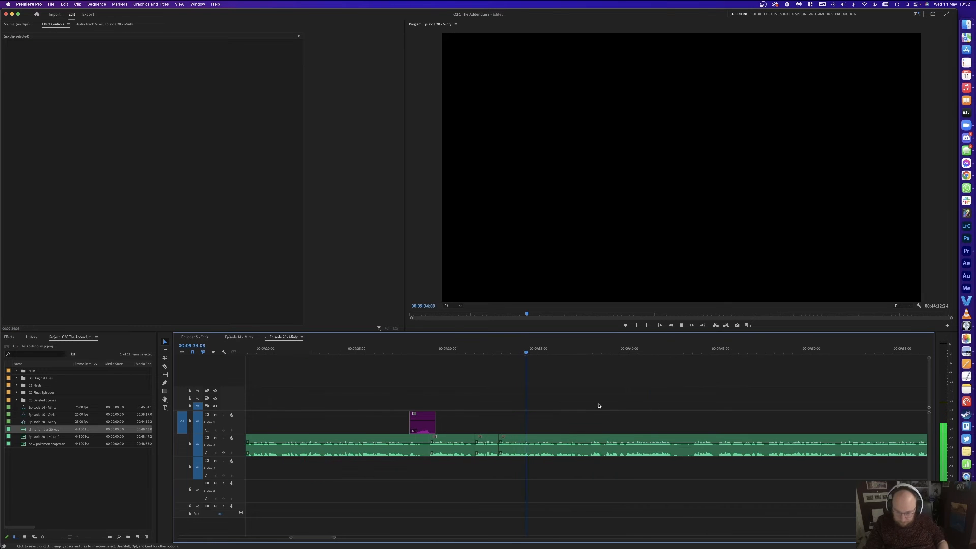
{"action": "scroll", "coordinate": [603, 405], "scroll_direction": "right", "scroll_amount": 3}
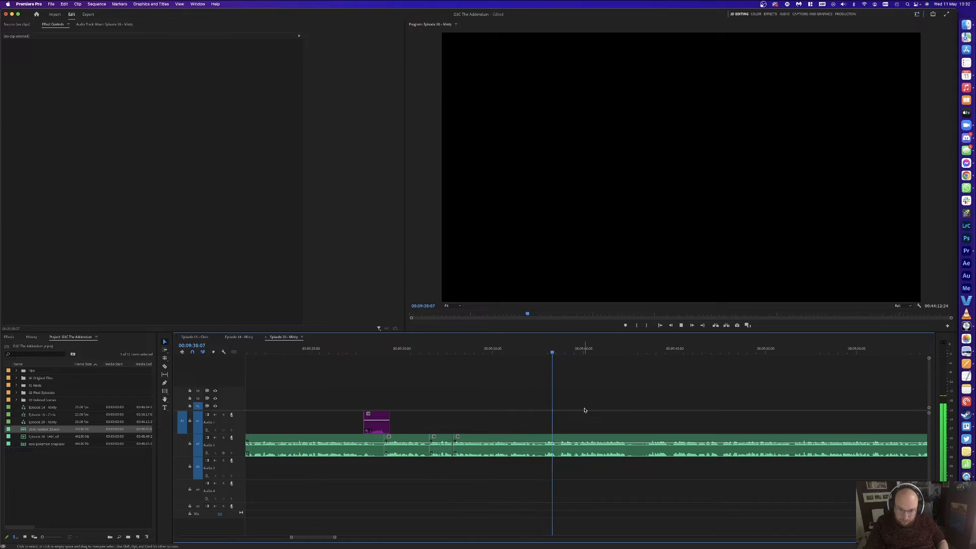
{"action": "scroll", "coordinate": [574, 411], "scroll_direction": "right", "scroll_amount": 1}
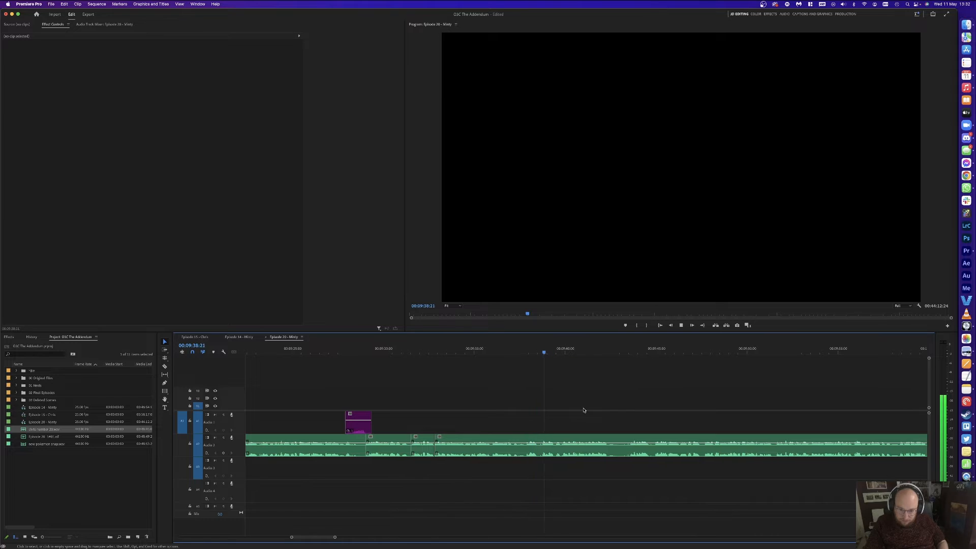
{"action": "left_click", "coordinate": [625, 439]}
{"action": "key", "text": "Delete"}
{"action": "scroll", "coordinate": [632, 406], "scroll_direction": "right", "scroll_amount": 1}
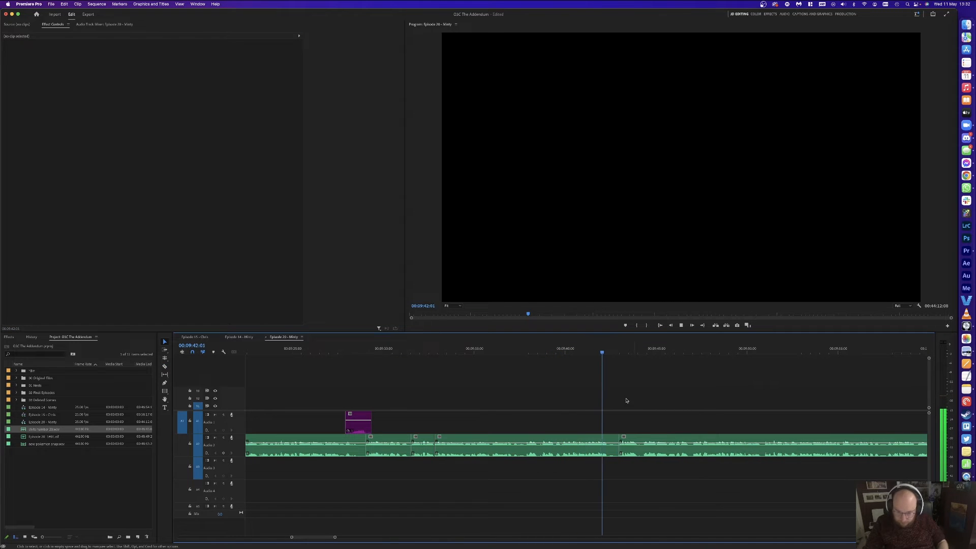
{"action": "scroll", "coordinate": [622, 405], "scroll_direction": "right", "scroll_amount": 2}
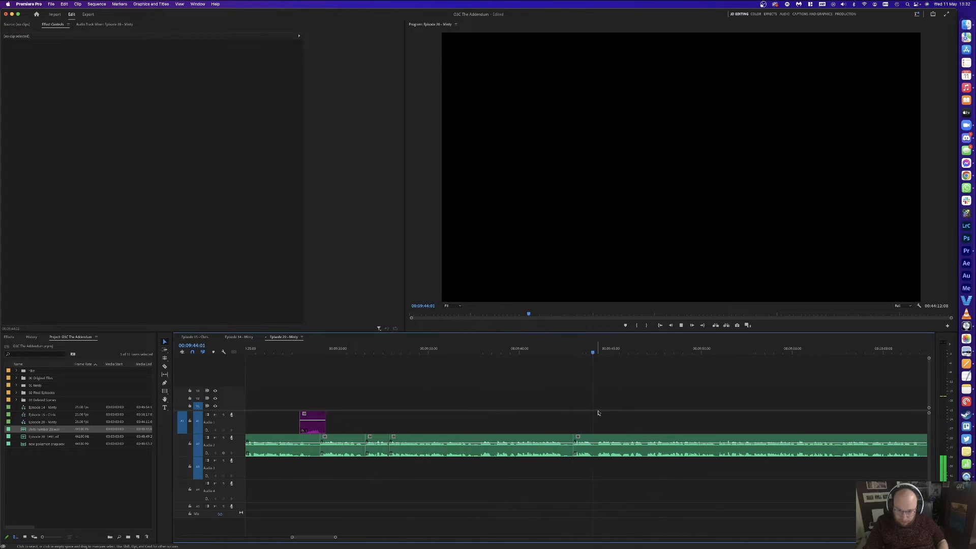
{"action": "key", "text": "space"}
Step: Split the green A2 clip, delete the short pause near 09:42 and close the gap
{"action": "key", "text": "super+k"}
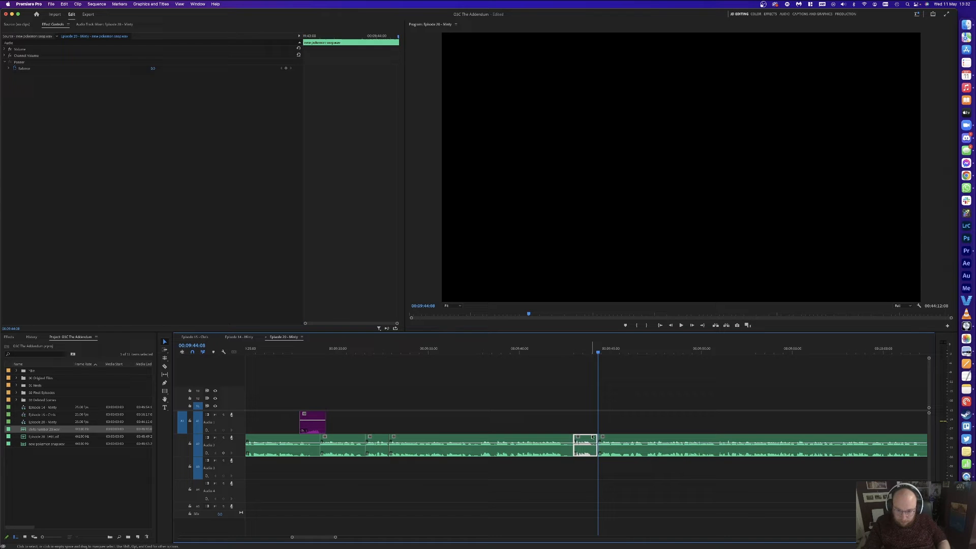
{"action": "left_click", "coordinate": [584, 444]}
{"action": "key", "text": "Delete"}
{"action": "left_click", "coordinate": [567, 439]}
{"action": "key", "text": "Delete"}
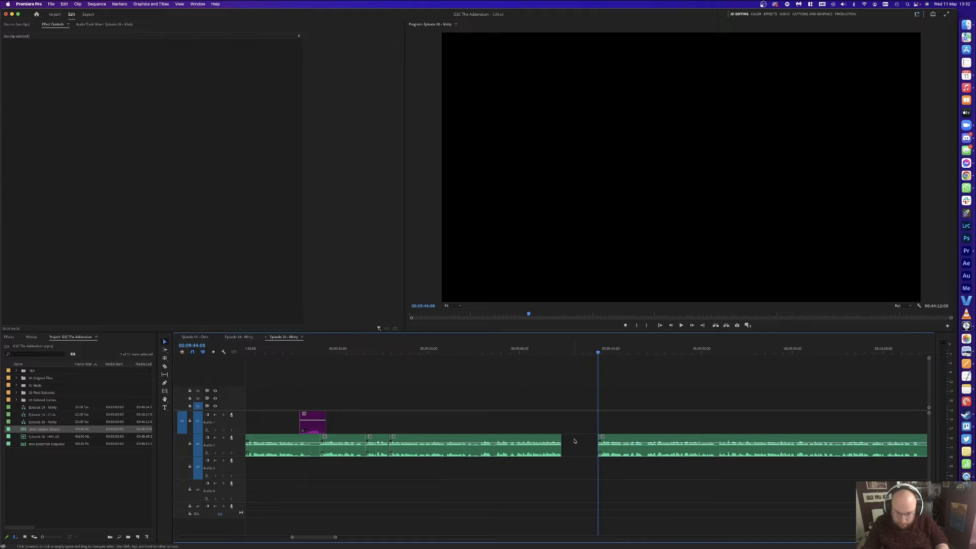
{"action": "left_click", "coordinate": [576, 443]}
{"action": "key", "text": "Delete"}
{"action": "left_click", "coordinate": [554, 351]}
{"action": "key", "text": "space"}
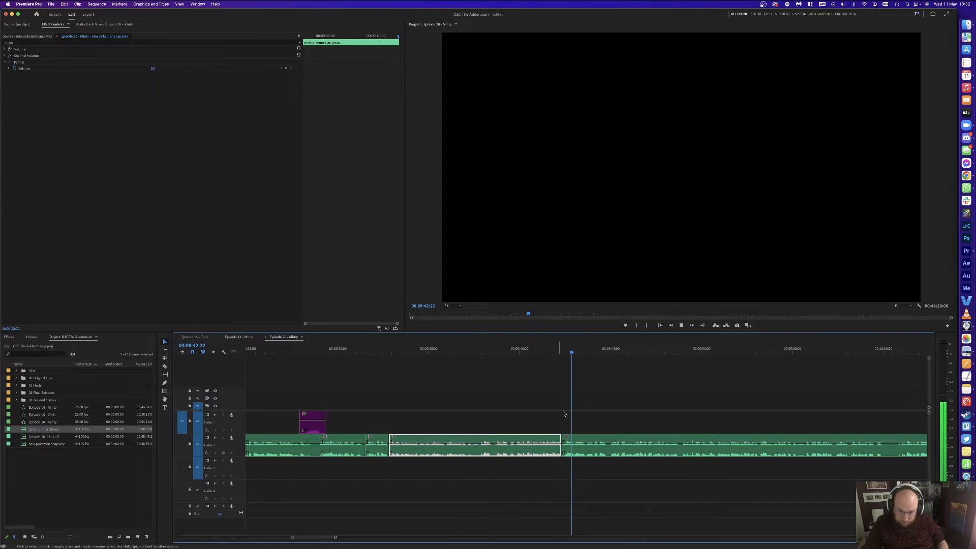
{"action": "left_click", "coordinate": [637, 403]}
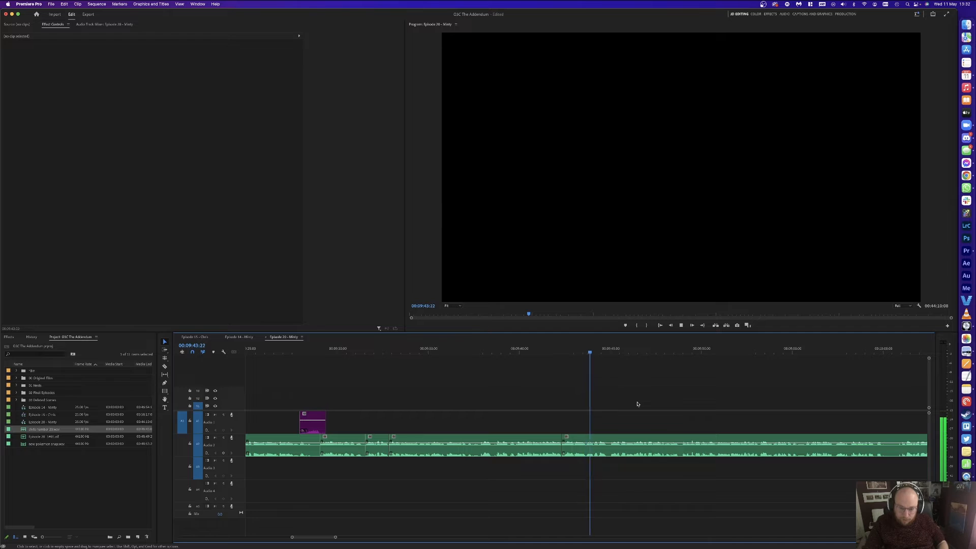
Step: Split the green clip at 09:44:05 and ripple-delete the short pause back to 09:43:17
{"action": "left_click", "coordinate": [596, 352]}
{"action": "key", "text": "super+k"}
{"action": "left_click_drag", "start_coordinate": [593, 352], "coordinate": [587, 350]}
{"action": "key", "text": "shift+Delete"}
{"action": "left_click", "coordinate": [575, 352]}
{"action": "key", "text": "space"}
{"action": "left_click", "coordinate": [614, 380]}
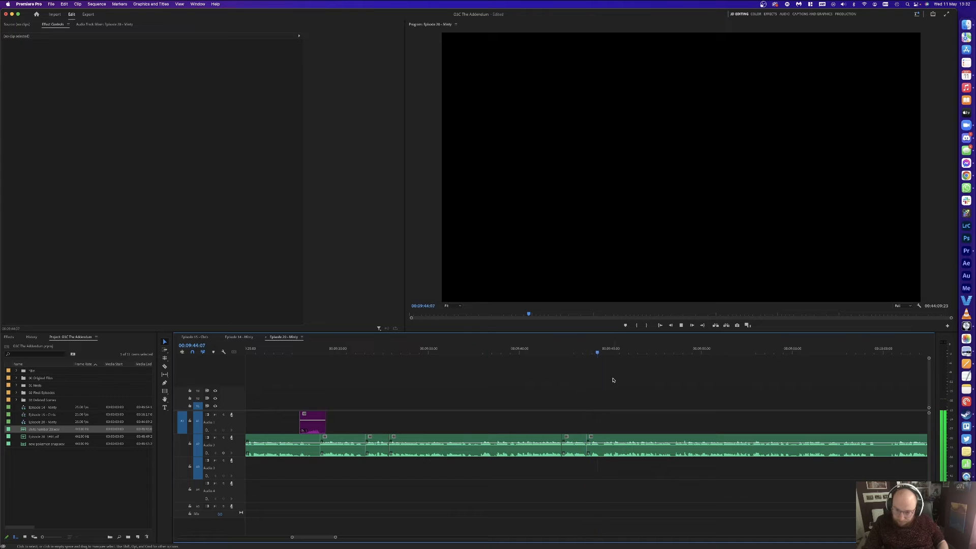
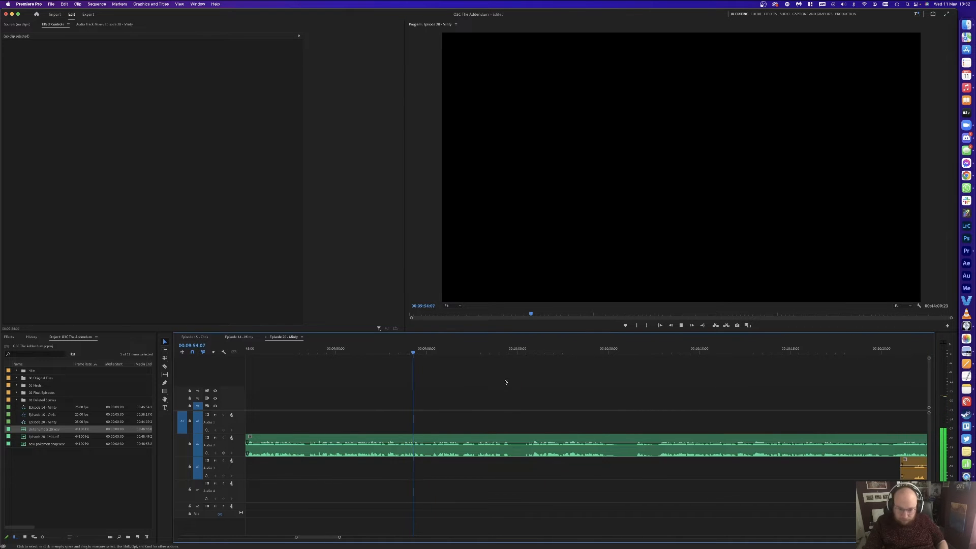
Step: Cut the short pause near 09:59:24 from the green Audio 2 clip and close the gap
{"action": "key", "text": "minus"}
{"action": "key", "text": "minus"}
{"action": "key", "text": "minus"}
{"action": "key", "text": "minus"}
{"action": "key", "text": "minus"}
{"action": "key", "text": "minus"}
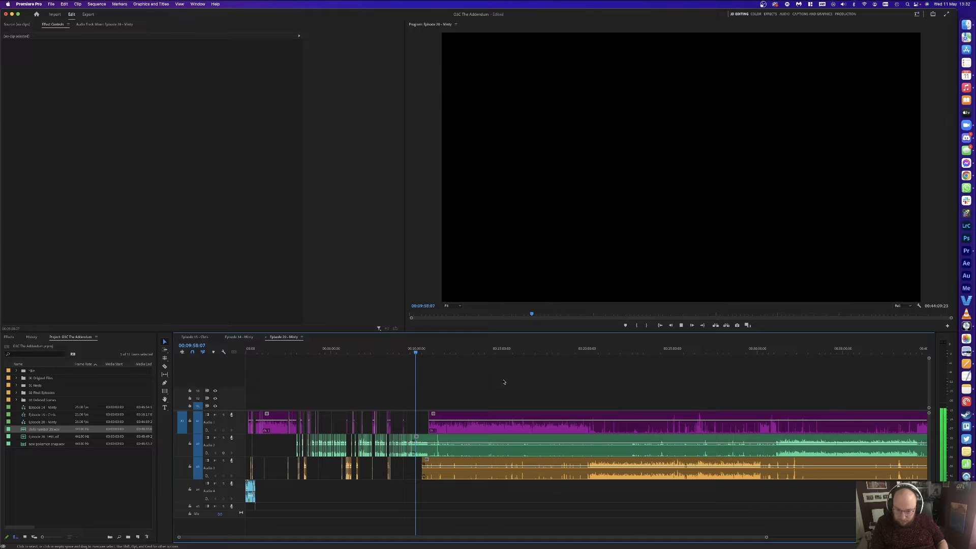
{"action": "key", "text": "="}
{"action": "key", "text": "="}
{"action": "key", "text": "="}
{"action": "key", "text": "="}
{"action": "key", "text": "="}
{"action": "key", "text": "="}
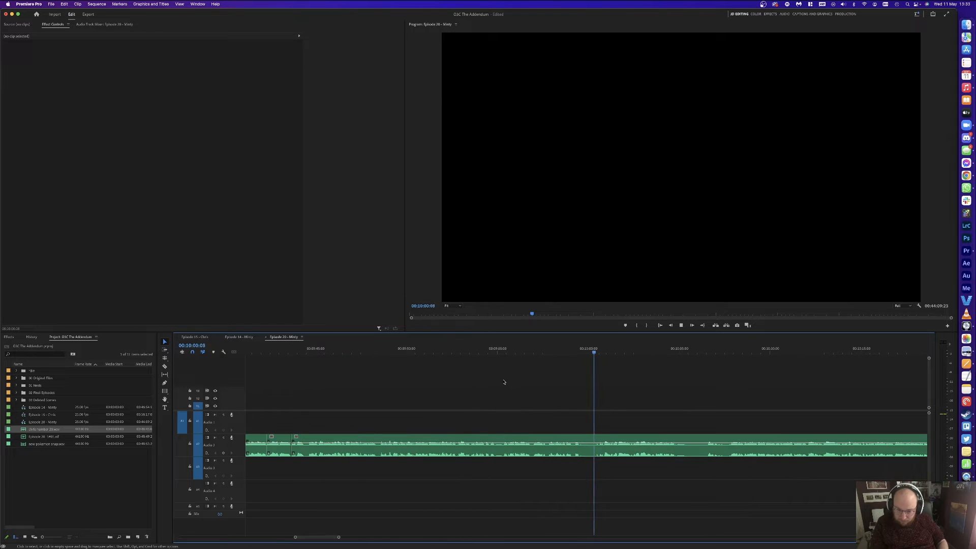
{"action": "left_click", "coordinate": [602, 351]}
{"action": "key", "text": "super+k"}
{"action": "left_click_drag", "start_coordinate": [600, 351], "coordinate": [588, 354]}
{"action": "key", "text": "super+k"}
{"action": "left_click", "coordinate": [594, 440]}
{"action": "key", "text": "Delete"}
{"action": "left_click", "coordinate": [594, 440]}
{"action": "key", "text": "Delete"}
{"action": "key", "text": "space"}
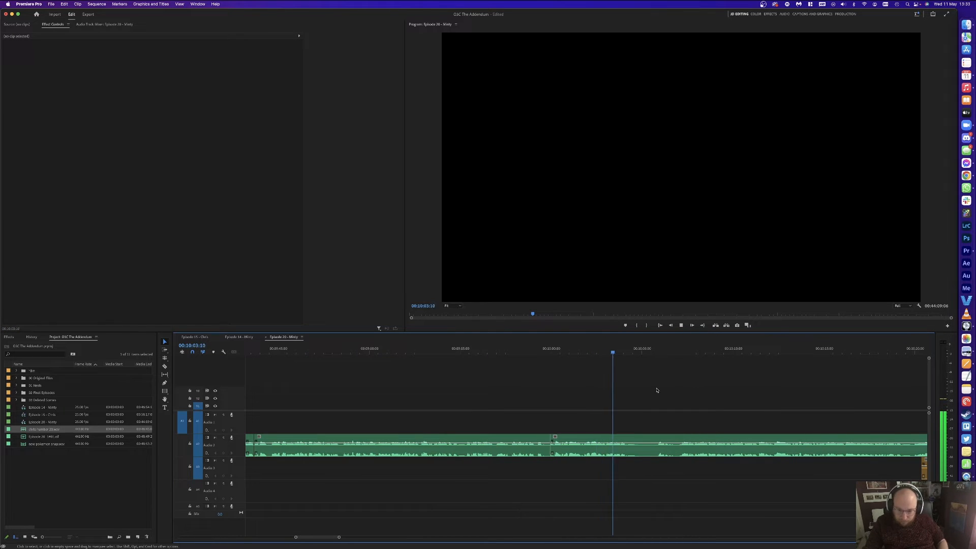
{"action": "key", "text": "space"}
Step: Split out the next pause in the green clip, delete it and close the leftover gap
{"action": "key", "text": "super+k"}
{"action": "key", "text": "space"}
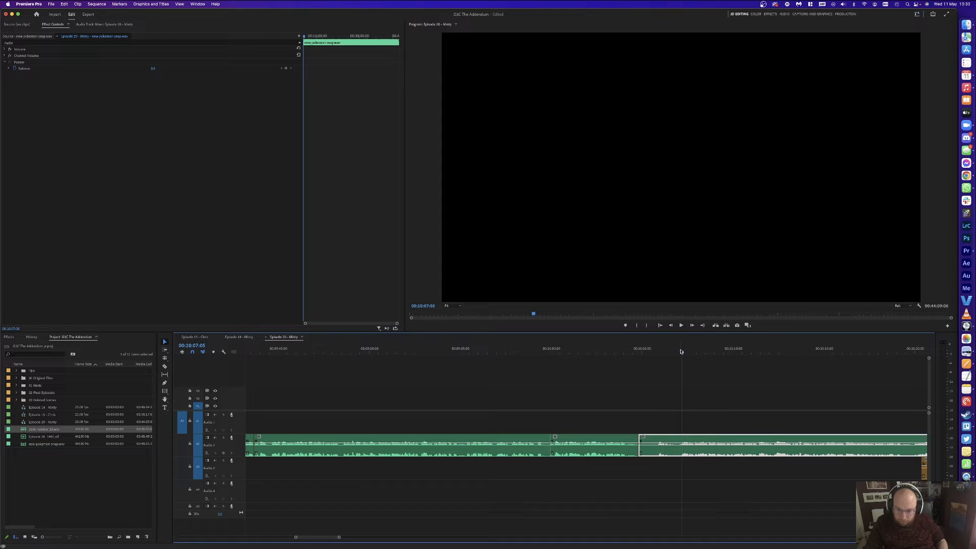
{"action": "key", "text": "super+k"}
{"action": "key", "text": "Delete"}
{"action": "left_click", "coordinate": [658, 449]}
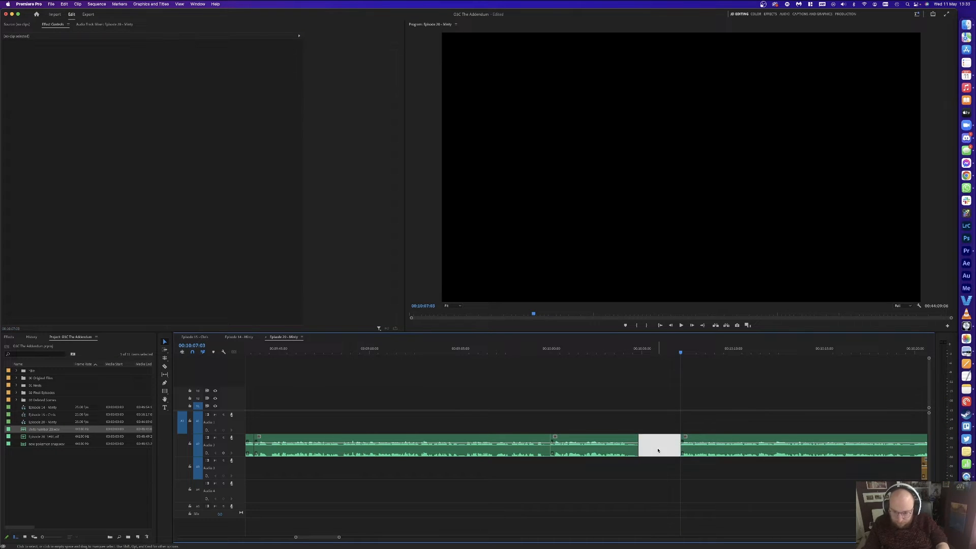
{"action": "key", "text": "Delete"}
{"action": "key", "text": "space"}
{"action": "left_click", "coordinate": [712, 422]}
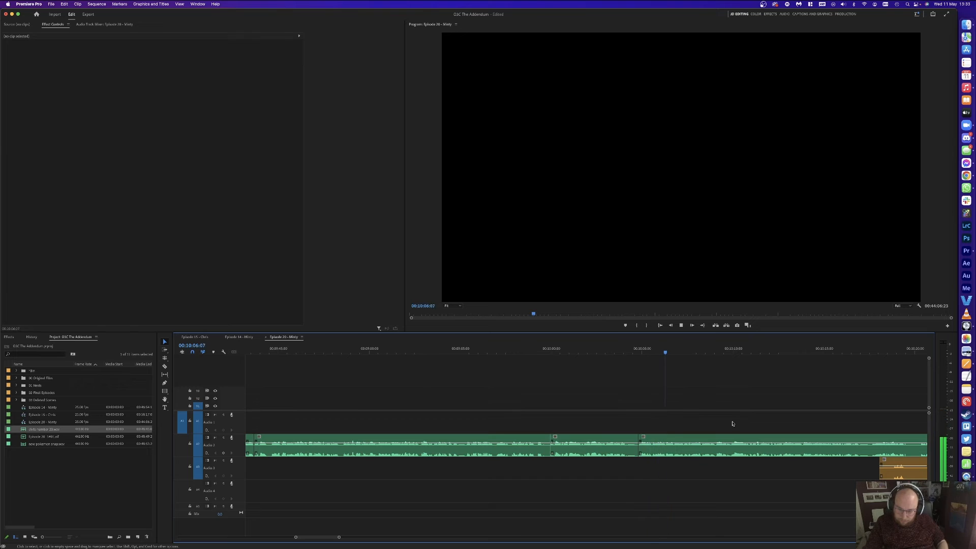
{"action": "key", "text": "space"}
Step: Split the green clip at 10:03:10 and ripple-delete the short segment after it
{"action": "left_click_drag", "start_coordinate": [606, 347], "coordinate": [621, 347]}
{"action": "key", "text": "super+k"}
{"action": "left_click", "coordinate": [630, 446]}
{"action": "key", "text": "alt+BackSpace"}
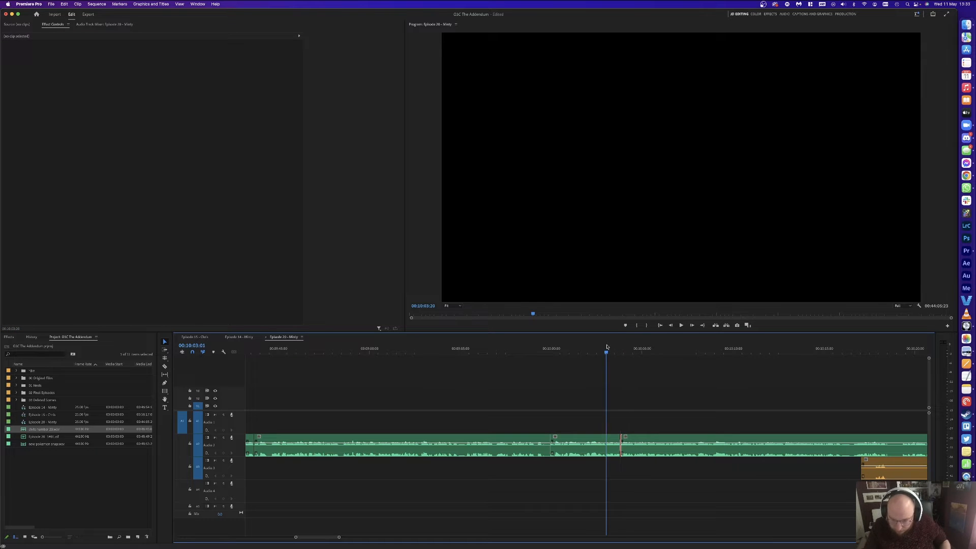
{"action": "key", "text": "space"}
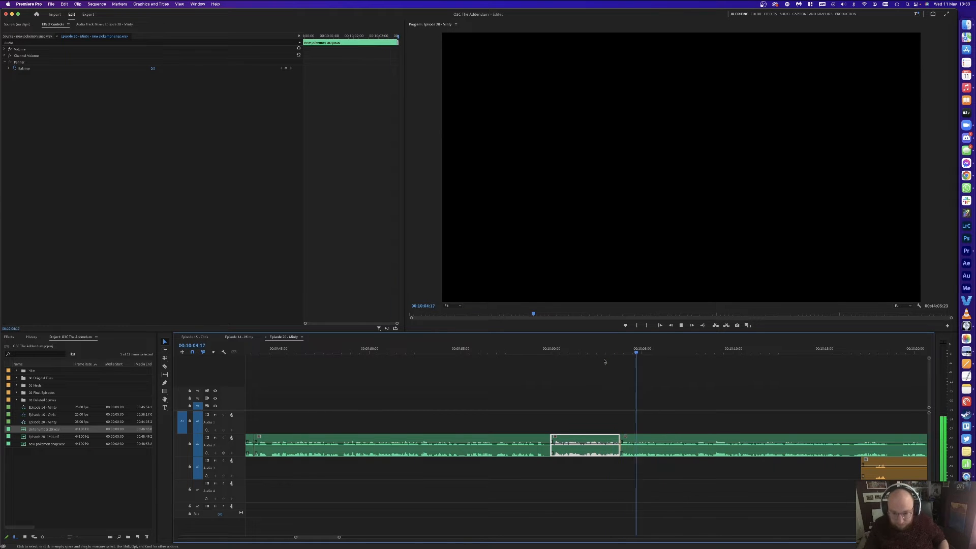
{"action": "key", "text": "space"}
{"action": "left_click", "coordinate": [615, 356]}
Step: Ripple-delete another short piece just after 10:03:08 and play back over the edit
{"action": "key", "text": "="}
{"action": "key", "text": "="}
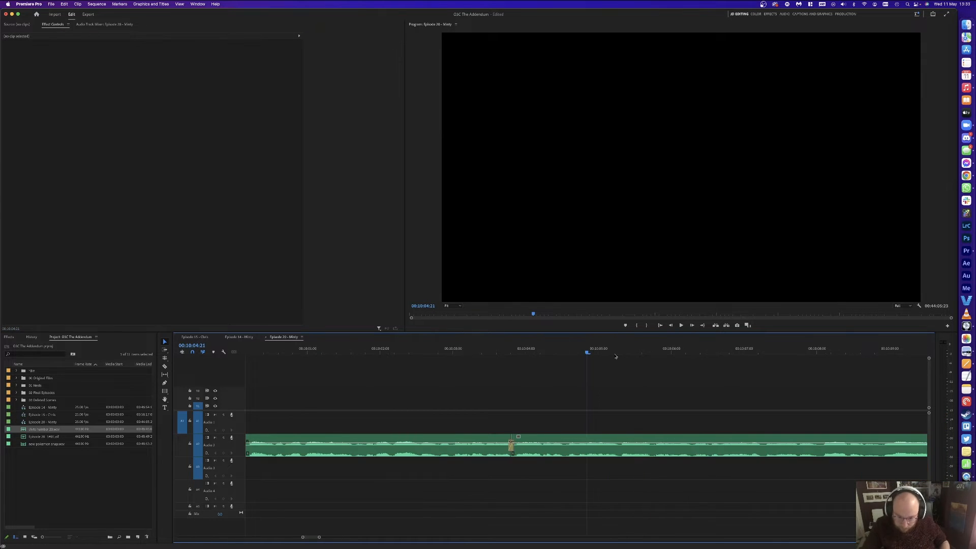
{"action": "left_click", "coordinate": [481, 352]}
{"action": "key", "text": "space"}
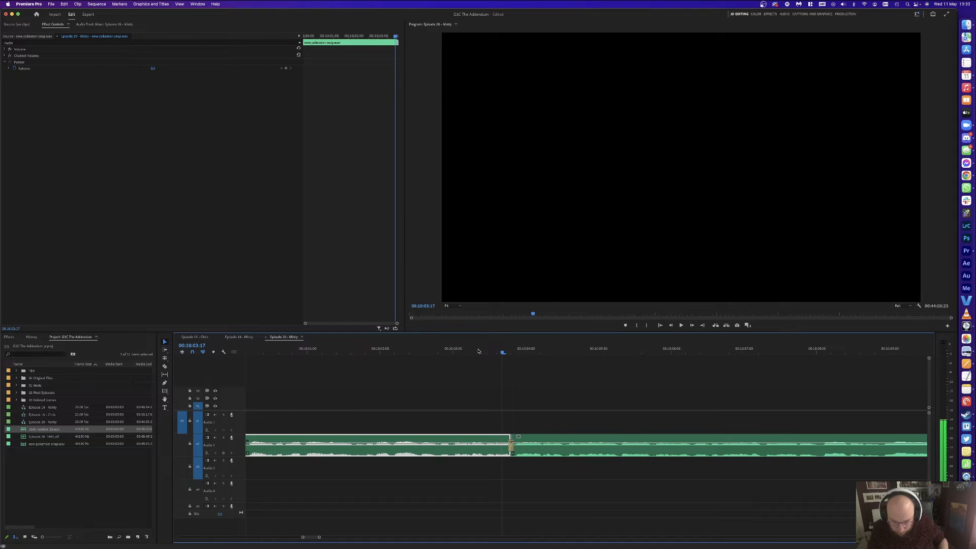
{"action": "key", "text": "super+k"}
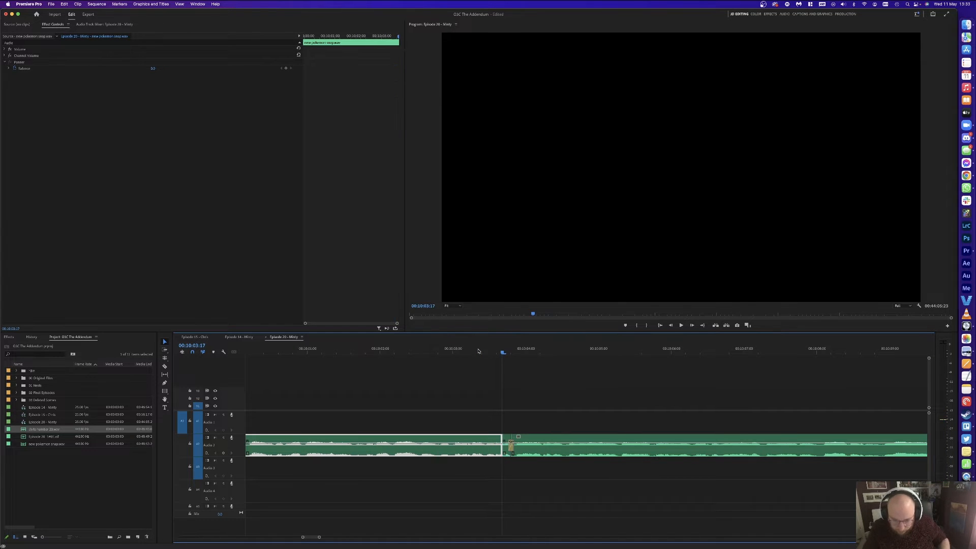
{"action": "left_click", "coordinate": [507, 439]}
{"action": "key", "text": "shift+Delete"}
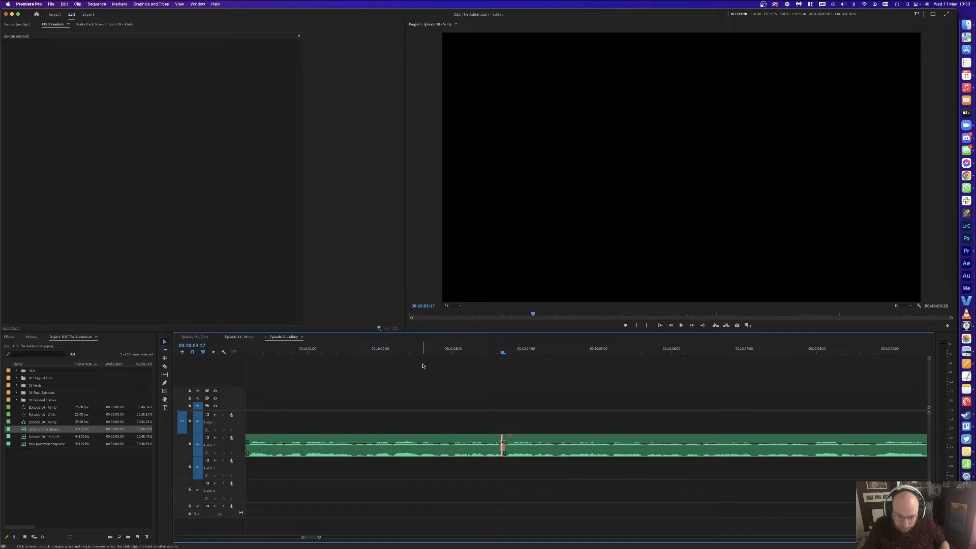
{"action": "left_click", "coordinate": [383, 354]}
{"action": "key", "text": "space"}
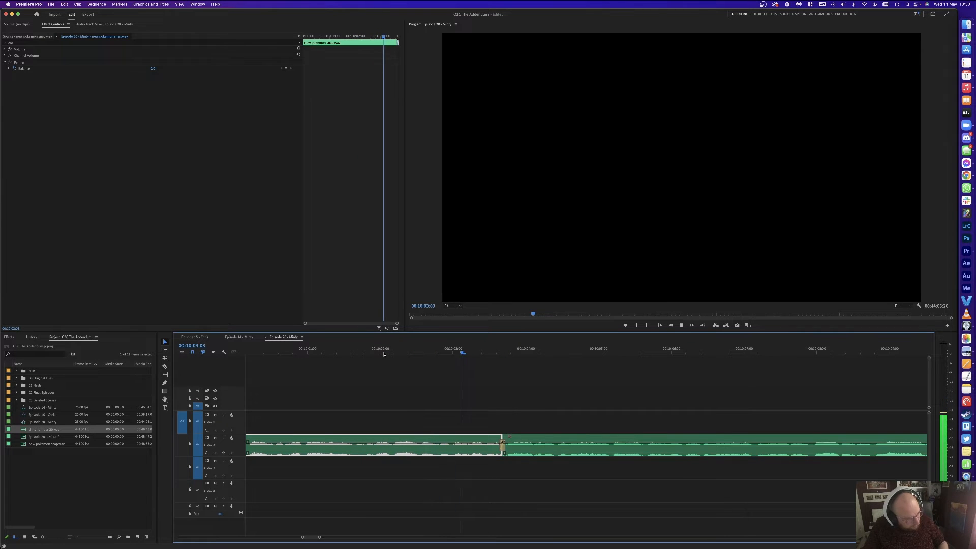
{"action": "key", "text": "minus"}
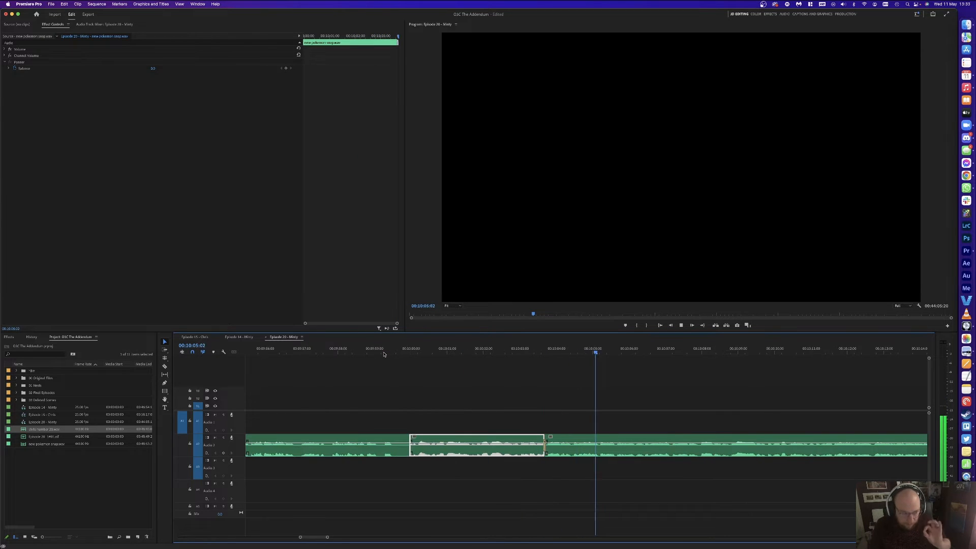
{"action": "key", "text": "minus"}
{"action": "key", "text": "minus"}
{"action": "left_click", "coordinate": [712, 383]}
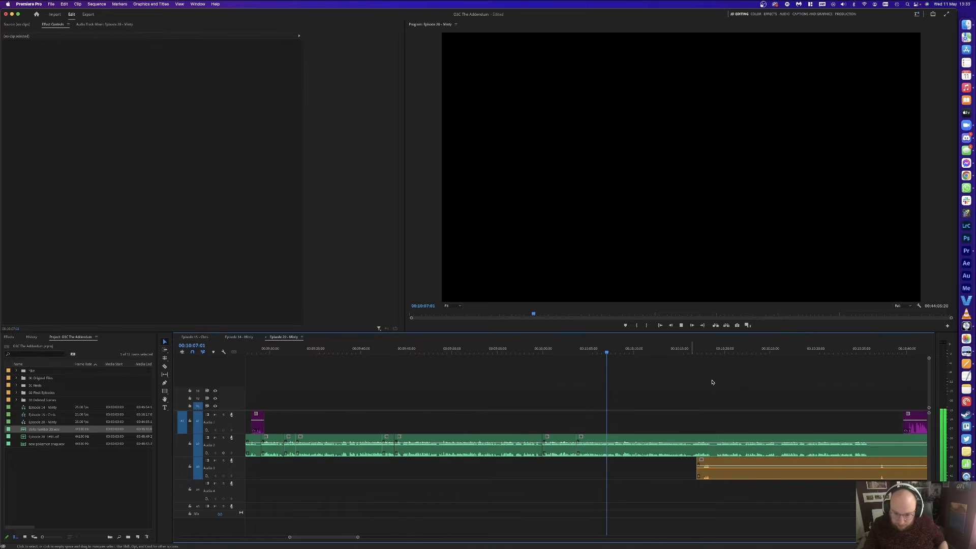
Step: Razor the orange Audio 3 clip and delete its unwanted start
{"action": "scroll", "coordinate": [709, 402], "scroll_direction": "down", "scroll_amount": 5}
{"action": "key", "text": "c"}
{"action": "left_click", "coordinate": [697, 467]}
{"action": "key", "text": "v"}
{"action": "left_click", "coordinate": [669, 473]}
{"action": "key", "text": "Delete"}
{"action": "key", "text": "equal"}
{"action": "key", "text": "equal"}
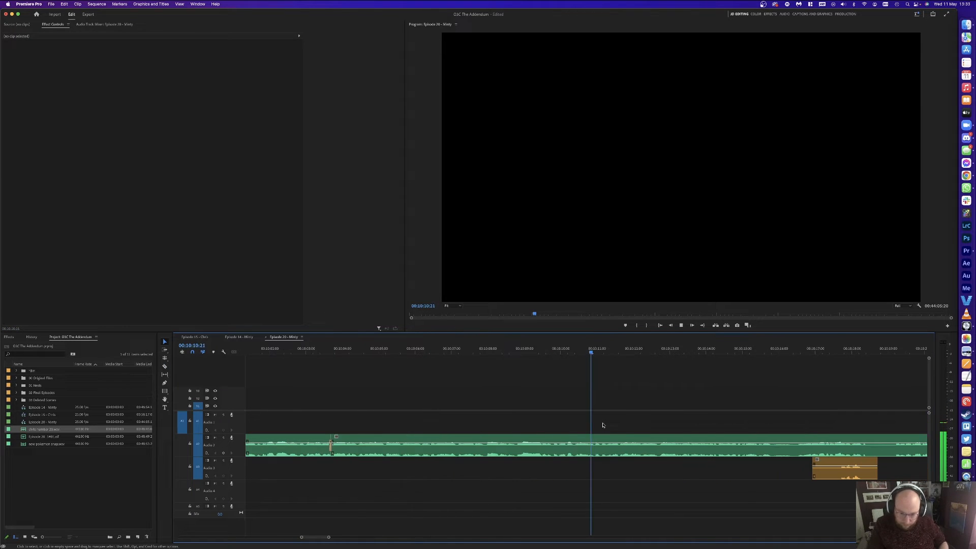
{"action": "key", "text": "minus"}
{"action": "key", "text": "minus"}
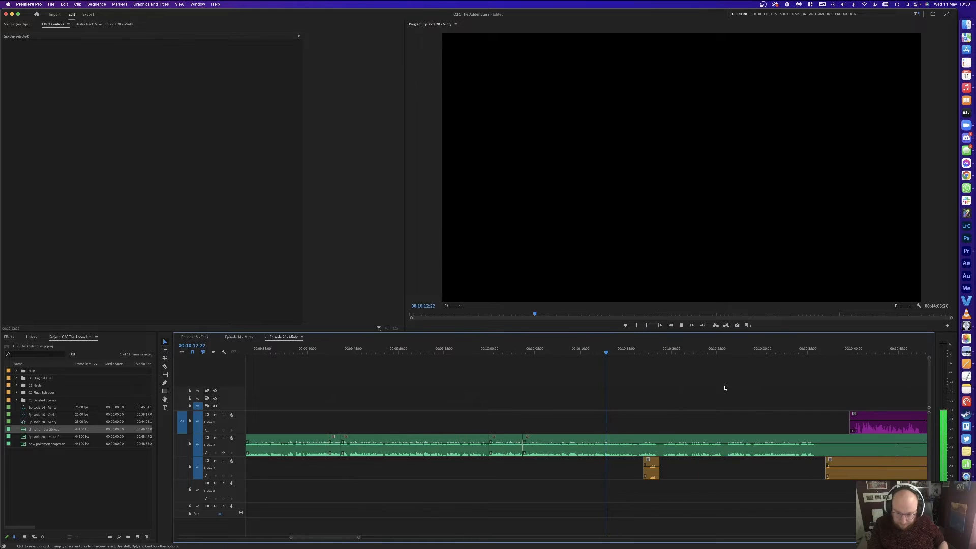
{"action": "key", "text": "equal"}
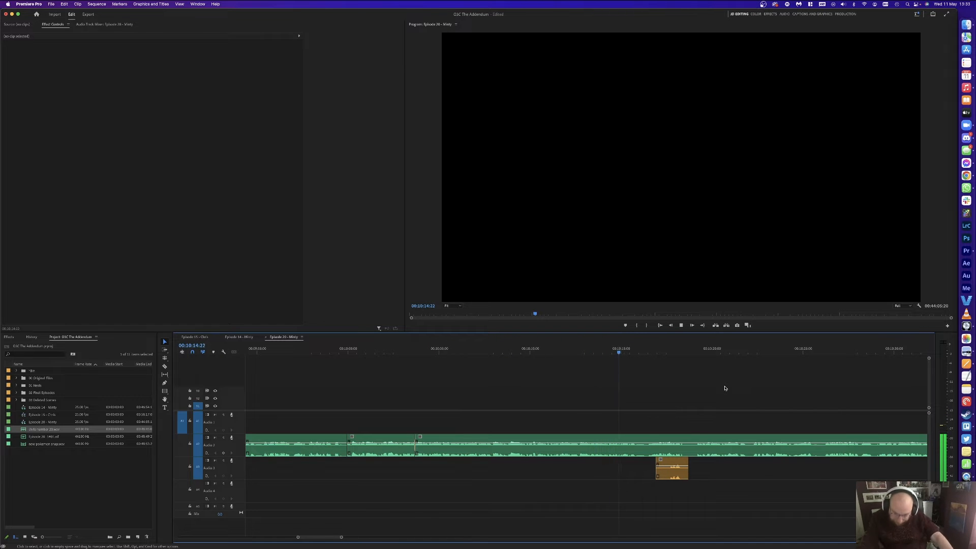
Step: Briefly switch to Logic Pro, then return to Premiere Pro and resume playback
{"action": "key", "text": "space"}
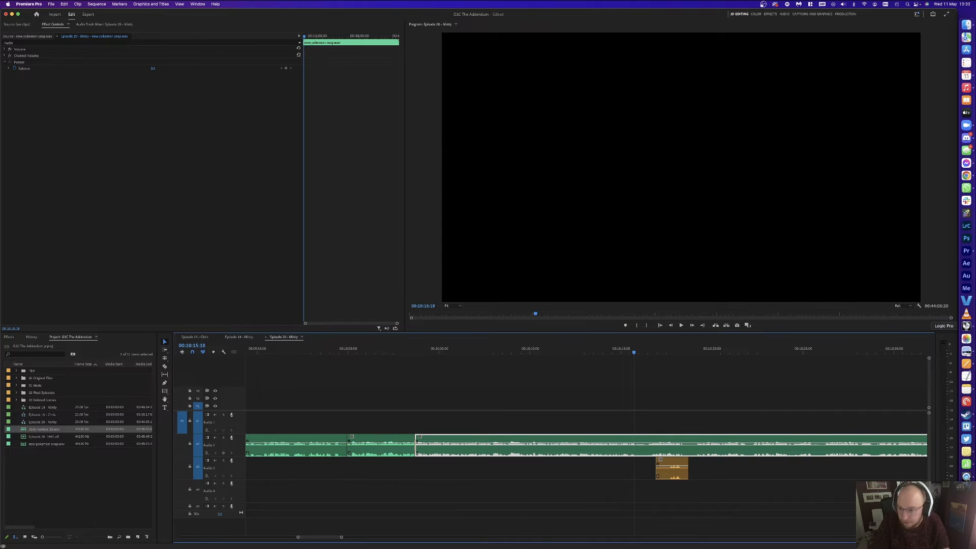
{"action": "left_click", "coordinate": [965, 325]}
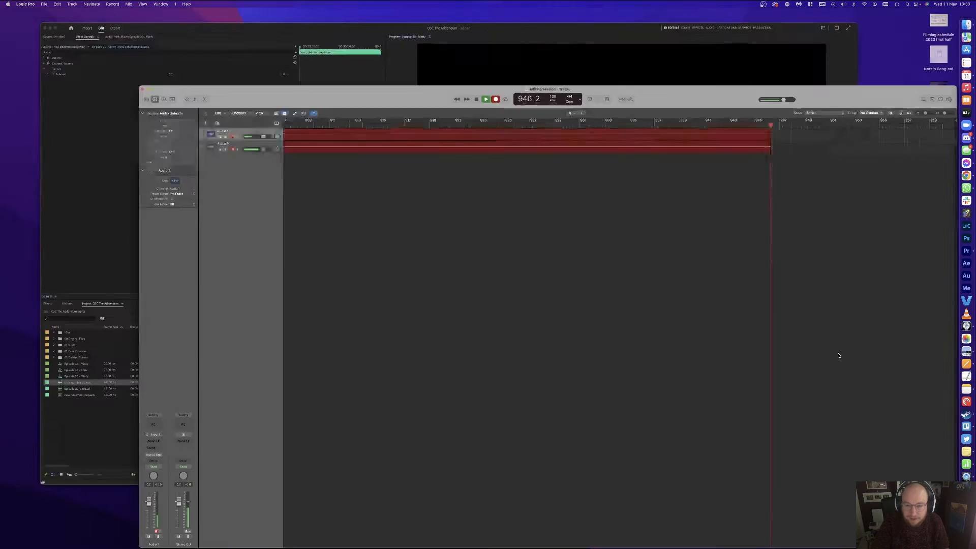
{"action": "left_click", "coordinate": [513, 242]}
{"action": "left_click", "coordinate": [661, 405]}
{"action": "key", "text": "space"}
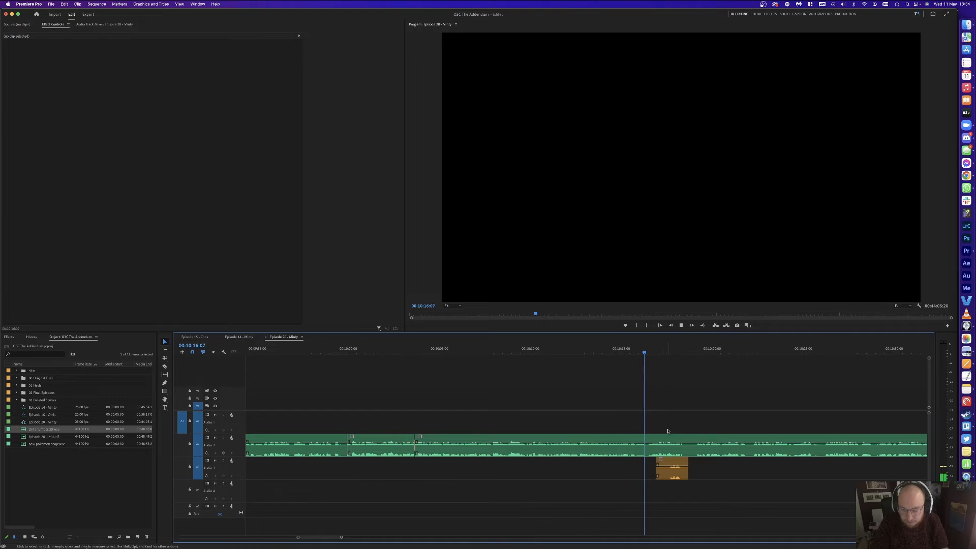
{"action": "left_click", "coordinate": [680, 477]}
{"action": "key", "text": "Delete"}
{"action": "scroll", "coordinate": [686, 405], "scroll_direction": "right", "scroll_amount": 8}
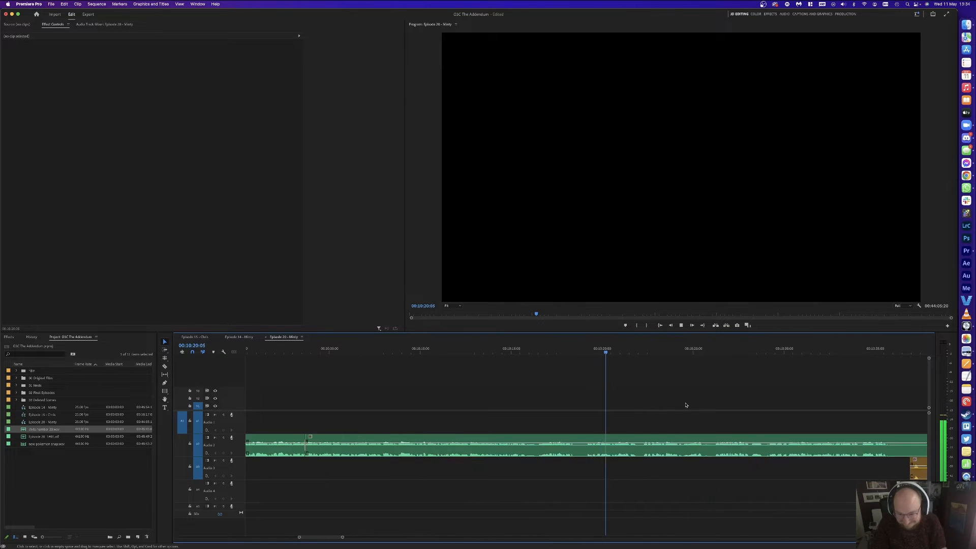
{"action": "key", "text": "c"}
{"action": "left_click", "coordinate": [733, 442]}
{"action": "key", "text": "v"}
{"action": "key", "text": "minus"}
{"action": "key", "text": "space"}
{"action": "scroll", "coordinate": [579, 442], "scroll_direction": "down", "scroll_amount": 3}
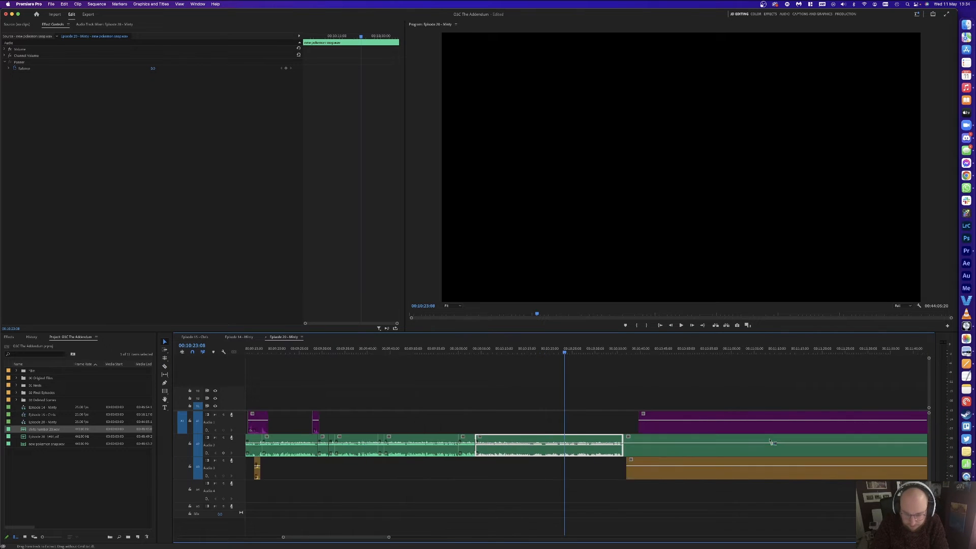
{"action": "scroll", "coordinate": [860, 441], "scroll_direction": "right", "scroll_amount": 5}
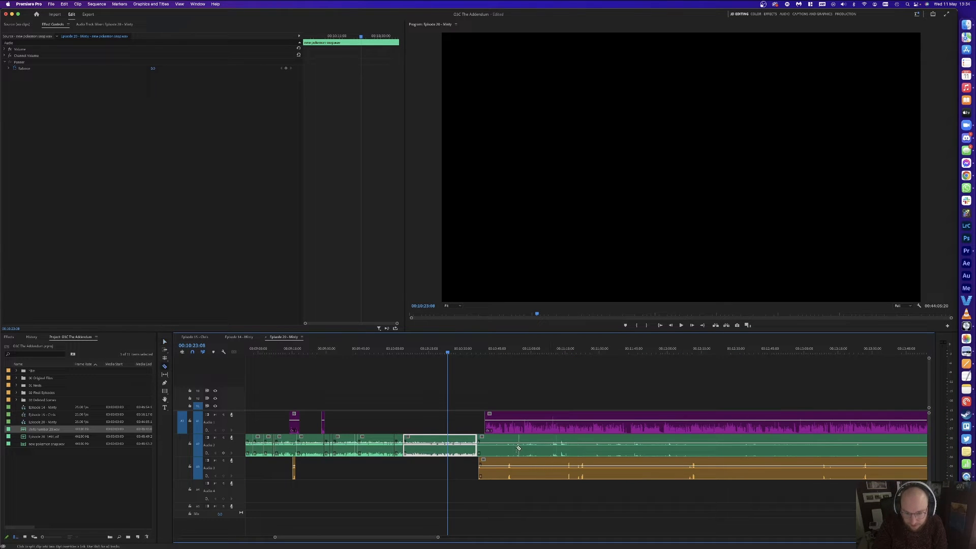
{"action": "left_click", "coordinate": [553, 445]}
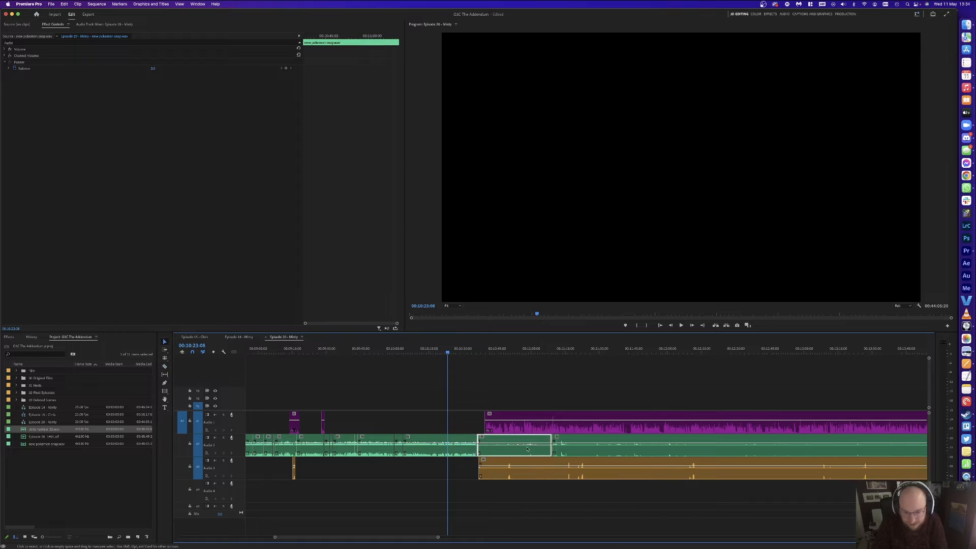
{"action": "key", "text": "Delete"}
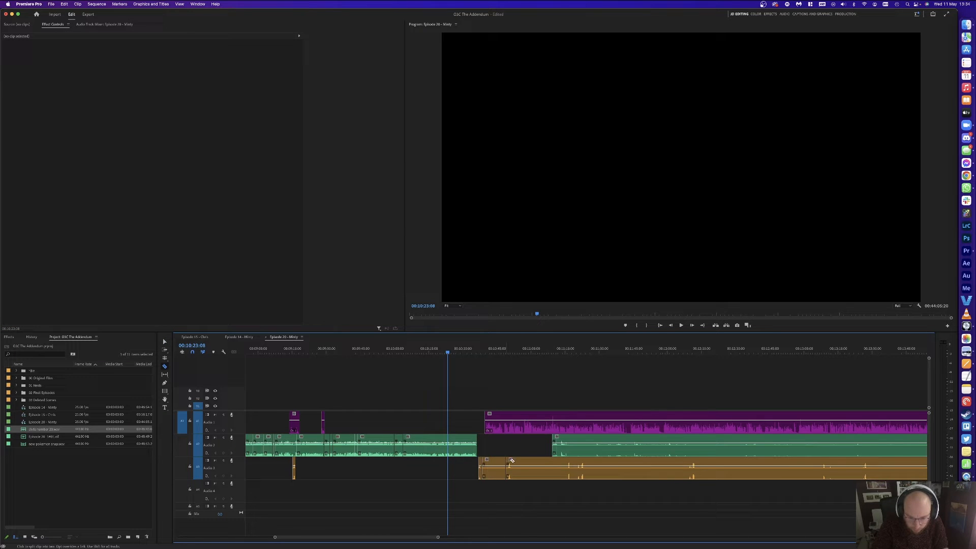
{"action": "left_click", "coordinate": [566, 462]}
{"action": "key", "text": "v"}
{"action": "left_click", "coordinate": [544, 468]}
{"action": "key", "text": "Delete"}
{"action": "left_click", "coordinate": [496, 469]}
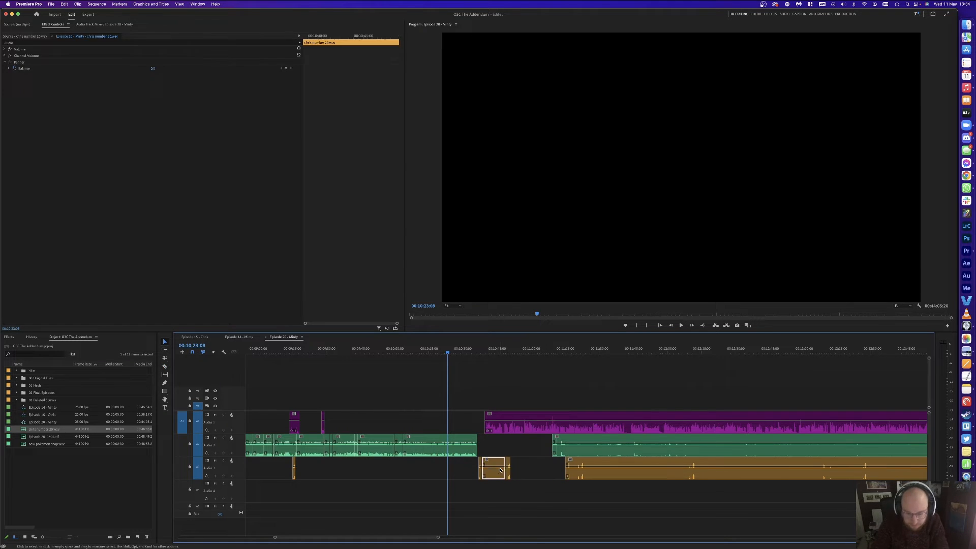
{"action": "key", "text": "Delete"}
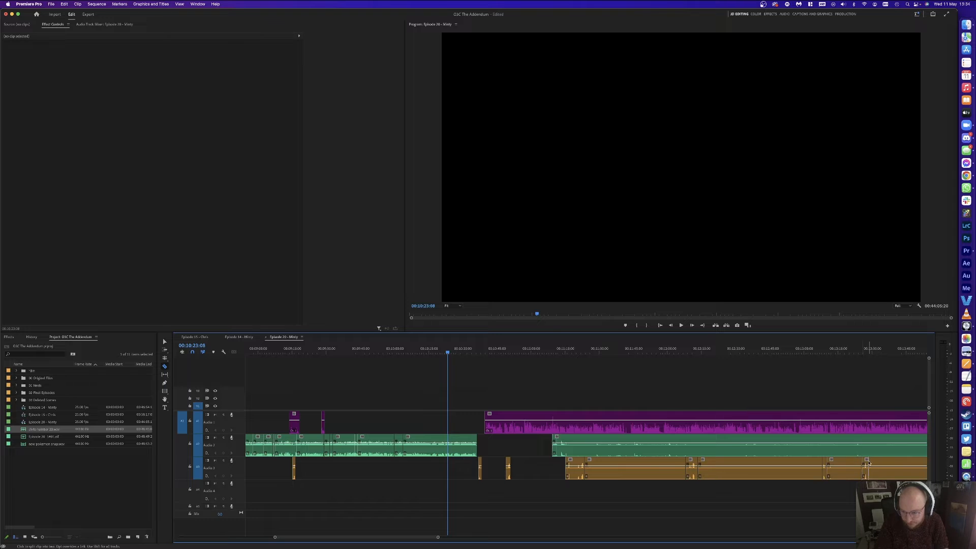
{"action": "scroll", "coordinate": [868, 462], "scroll_direction": "right", "scroll_amount": 8}
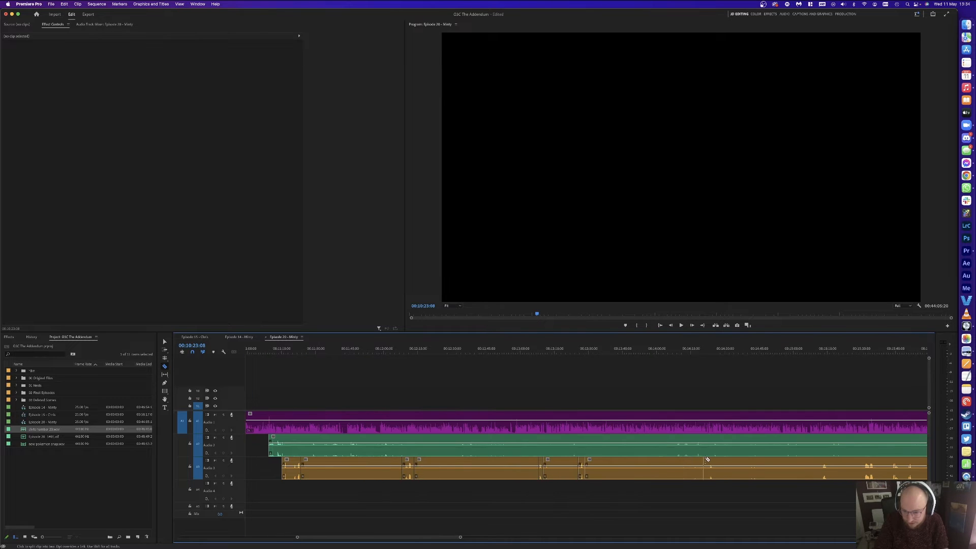
{"action": "key", "text": "v"}
{"action": "left_click", "coordinate": [793, 467]}
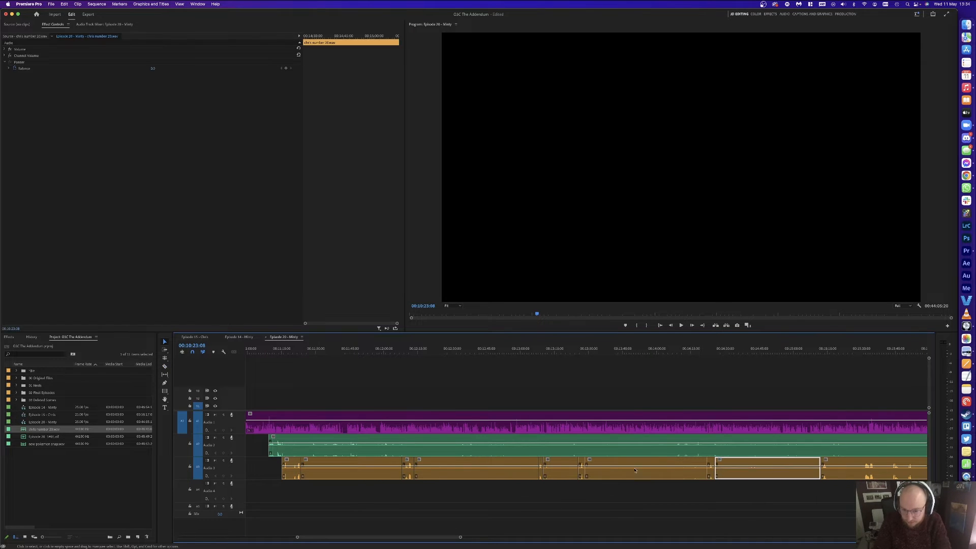
{"action": "key", "text": "Delete"}
{"action": "left_click", "coordinate": [645, 468]}
{"action": "key", "text": "Delete"}
{"action": "left_click", "coordinate": [478, 467]}
{"action": "key", "text": "Delete"}
{"action": "left_click", "coordinate": [370, 469]}
{"action": "key", "text": "Delete"}
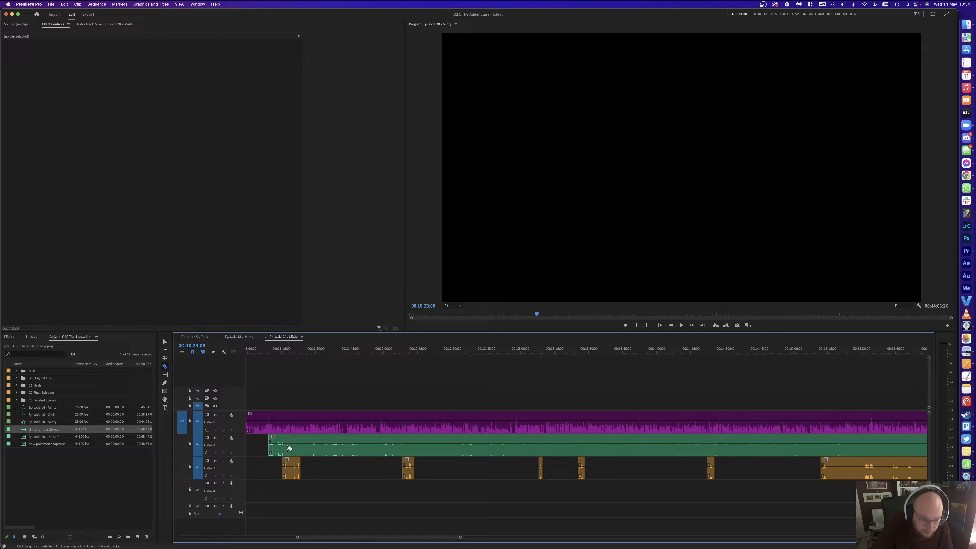
{"action": "scroll", "coordinate": [747, 448], "scroll_direction": "right", "scroll_amount": 13}
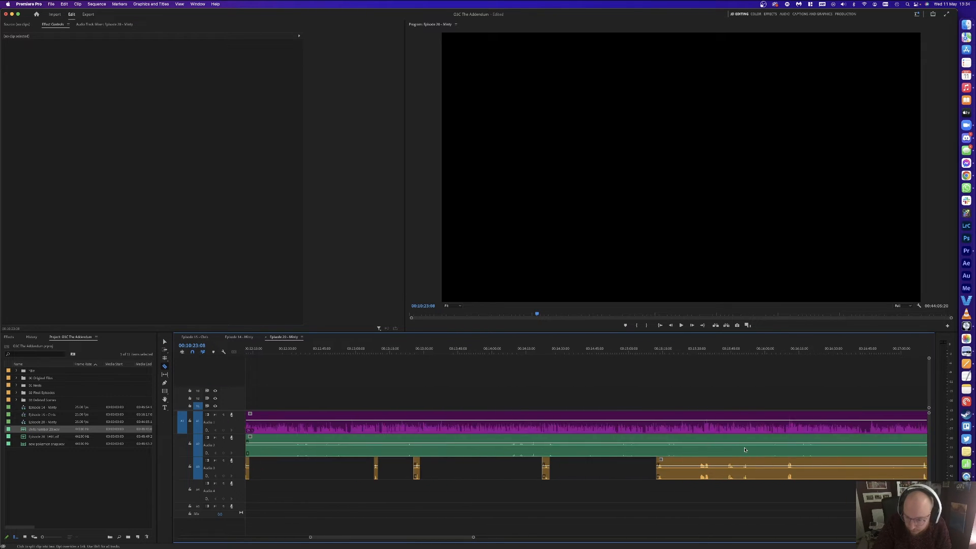
{"action": "scroll", "coordinate": [745, 450], "scroll_direction": "right", "scroll_amount": 5}
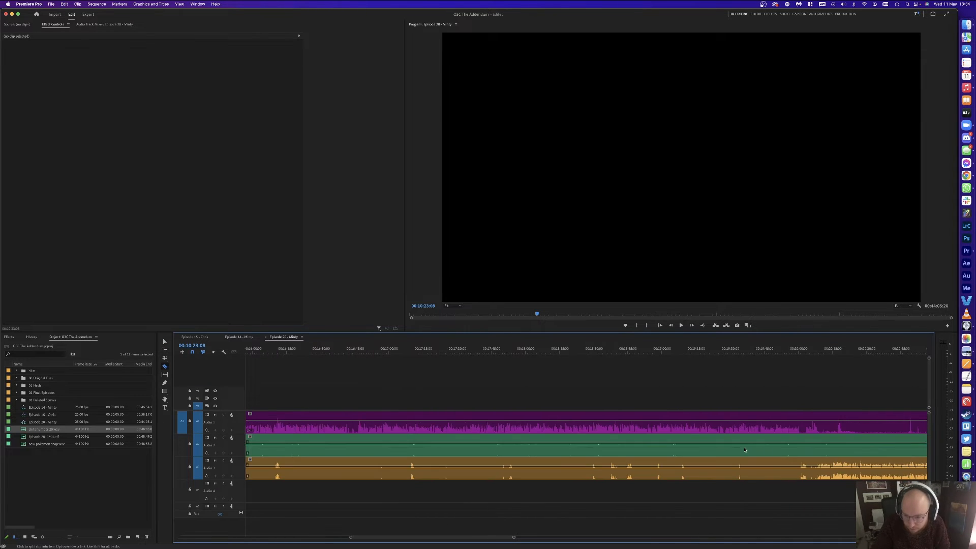
{"action": "key", "text": "minus"}
{"action": "key", "text": "minus"}
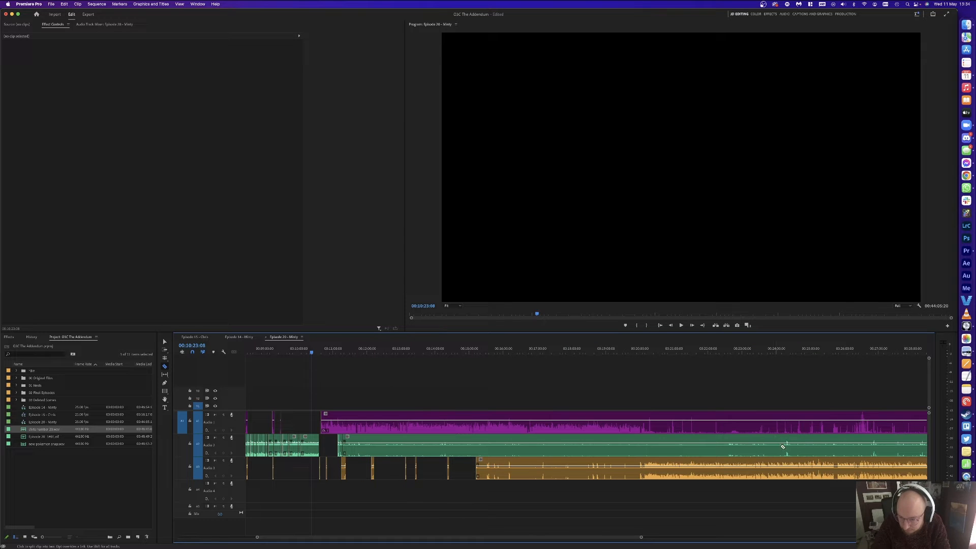
Step: Delete the long green pokemon snap.wav music clip
{"action": "key", "text": "v"}
{"action": "left_click", "coordinate": [729, 447]}
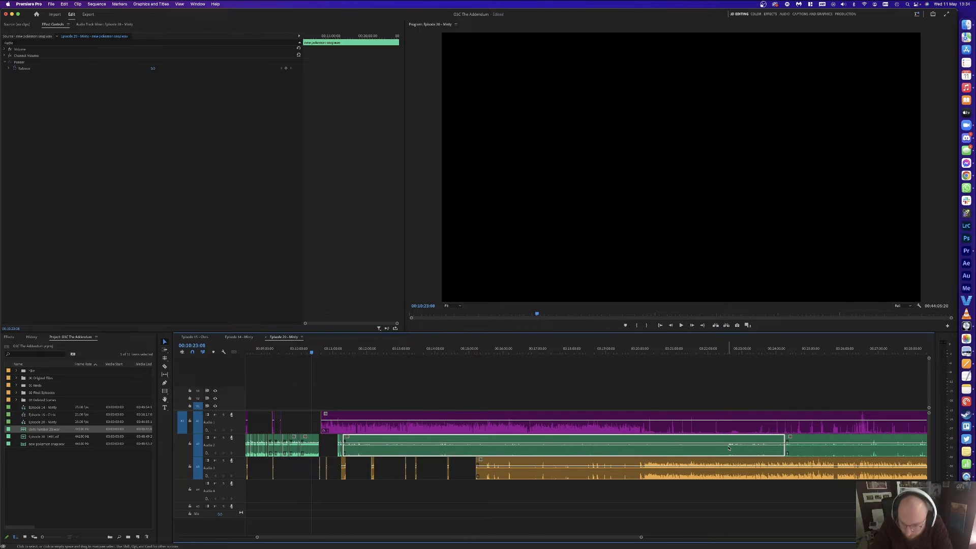
{"action": "key", "text": "Delete"}
{"action": "key", "text": "equal"}
{"action": "key", "text": "equal"}
{"action": "key", "text": "equal"}
{"action": "key", "text": "equal"}
{"action": "key", "text": "equal"}
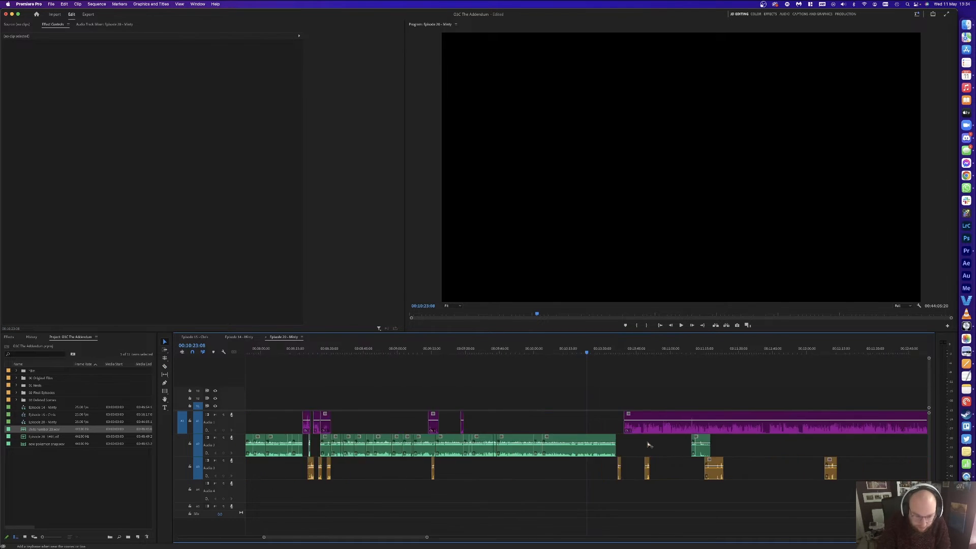
{"action": "key", "text": "space"}
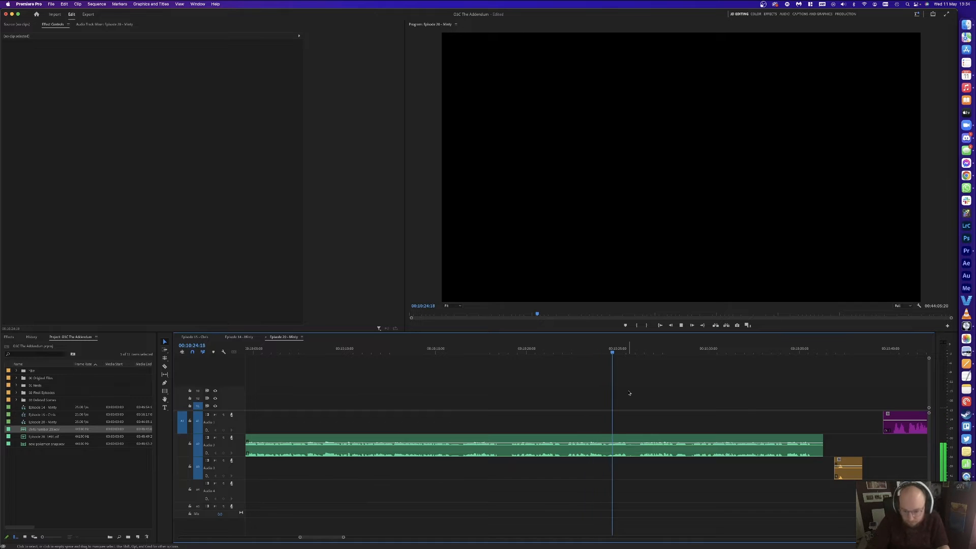
Step: Cut the unwanted section out of the green clip and close the gap
{"action": "key", "text": "equal"}
{"action": "key", "text": "minus"}
{"action": "key", "text": "equal"}
{"action": "key", "text": "space"}
{"action": "key", "text": "super+k"}
{"action": "key", "text": "space"}
{"action": "key", "text": "space"}
{"action": "key", "text": "Left"}
{"action": "key", "text": "super+k"}
{"action": "key", "text": "Delete"}
{"action": "left_click", "coordinate": [629, 449]}
{"action": "key", "text": "Delete"}
{"action": "key", "text": "Up"}
{"action": "key", "text": "space"}
Step: Review the edit during playback, stopping at 00:10:34:23
{"action": "key", "text": "minus"}
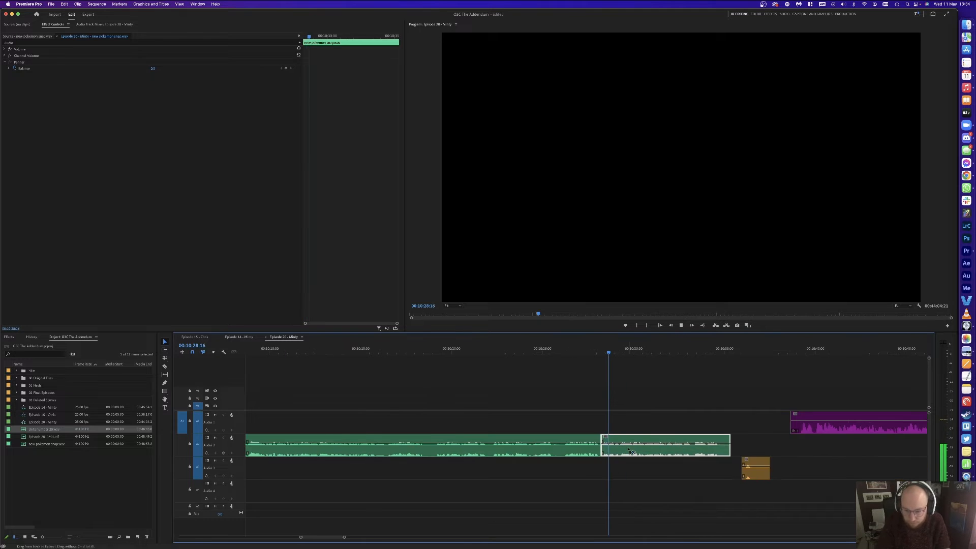
{"action": "key", "text": "minus"}
{"action": "left_click", "coordinate": [685, 410]}
{"action": "key", "text": "equal"}
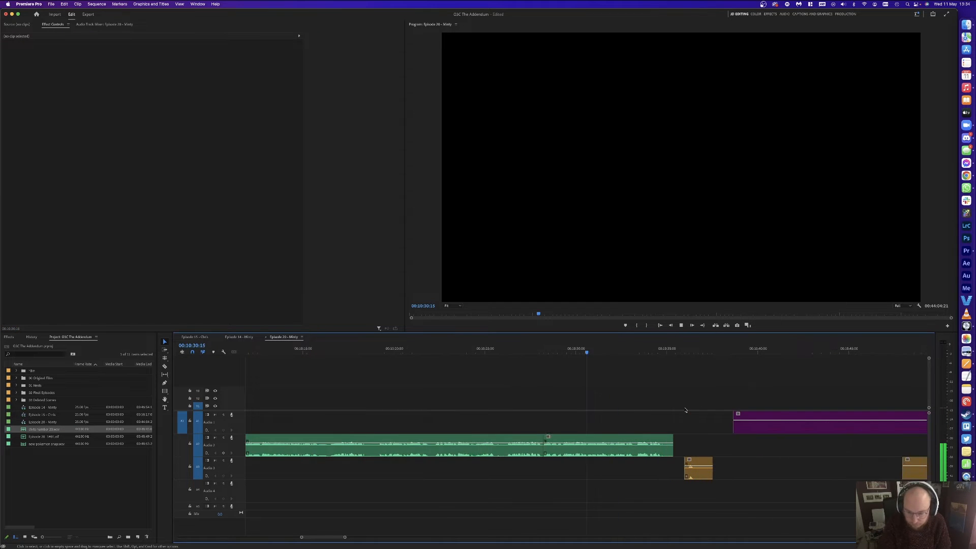
{"action": "key", "text": "equal"}
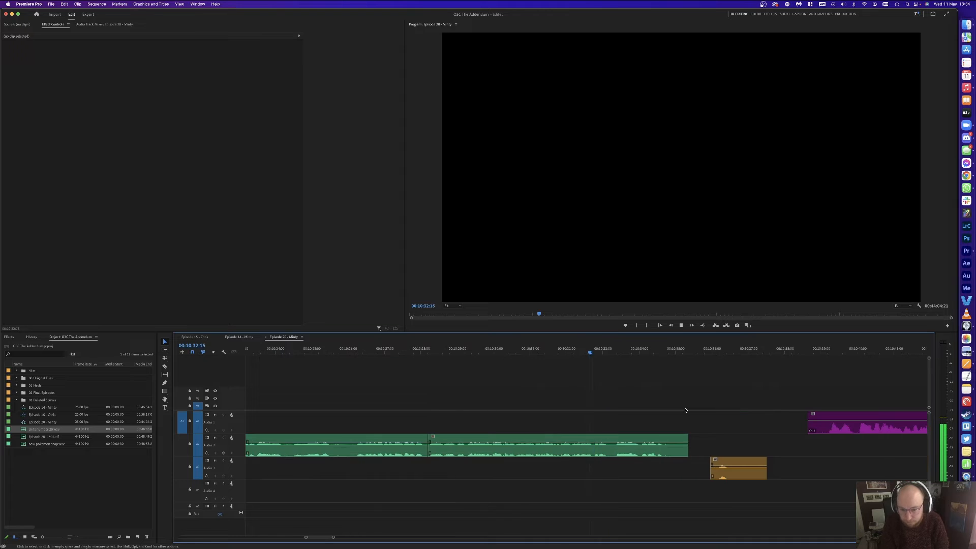
{"action": "key", "text": "minus"}
{"action": "key", "text": "equal"}
{"action": "key", "text": "minus"}
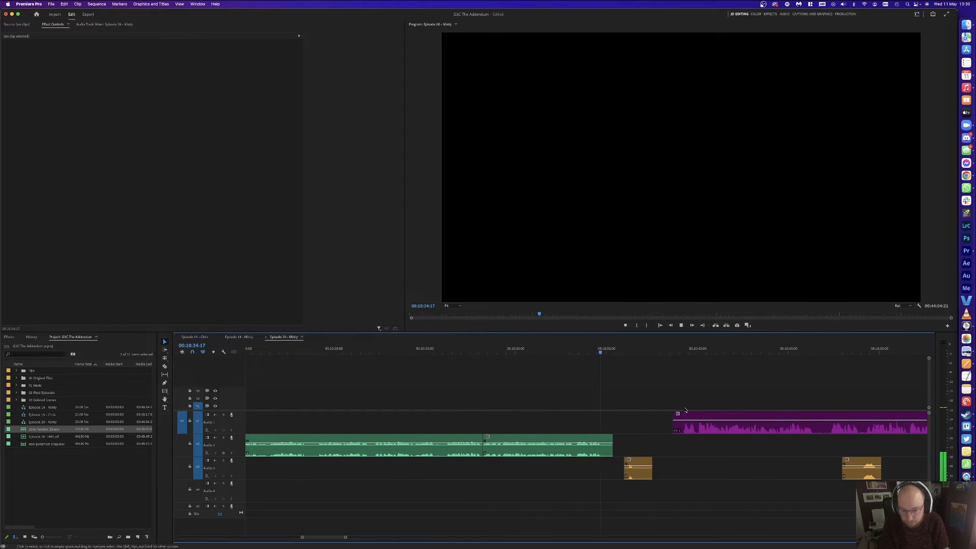
{"action": "key", "text": "space"}
Step: Remove the leftover green and orange pieces and drag the purple and orange clips left to close the gap
{"action": "left_click_drag", "start_coordinate": [639, 462], "coordinate": [614, 462]}
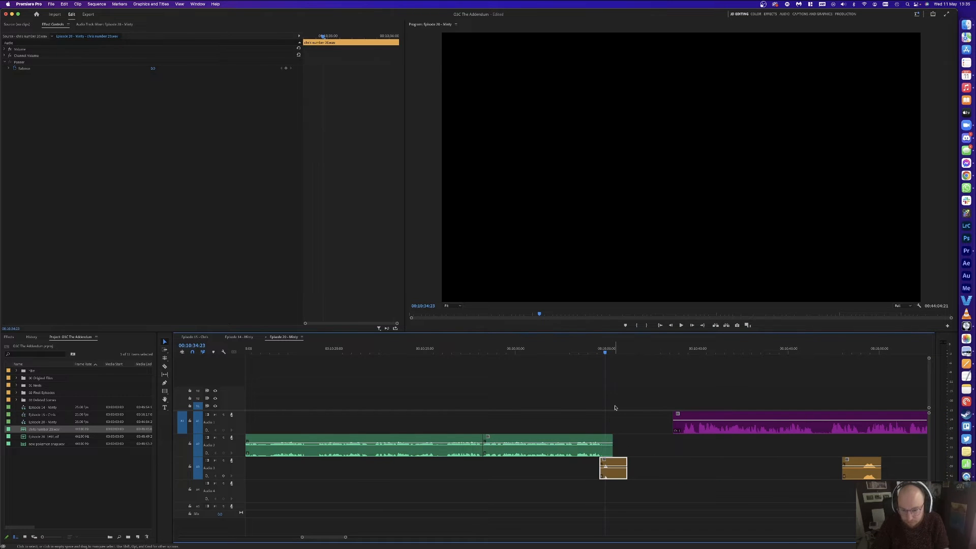
{"action": "left_click", "coordinate": [616, 464]}
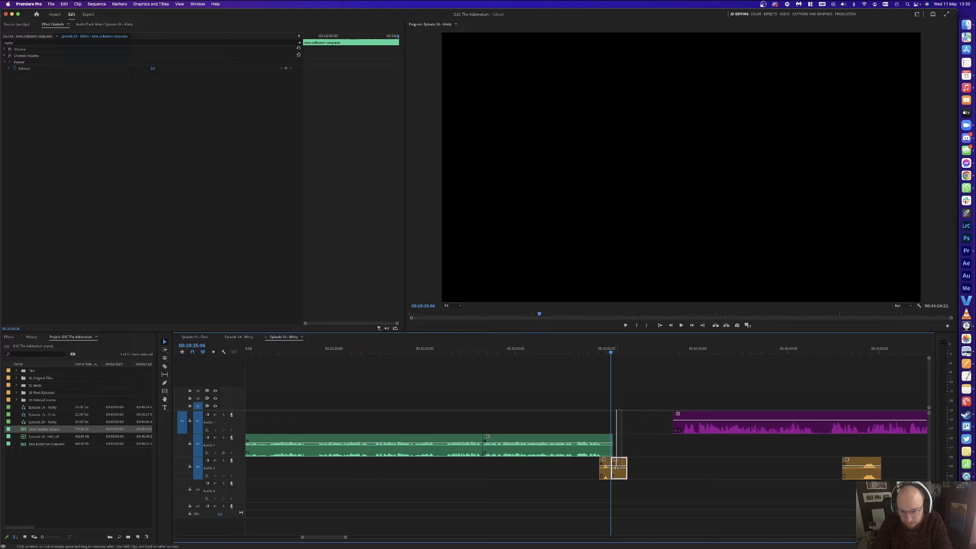
{"action": "left_click_drag", "start_coordinate": [613, 475], "coordinate": [611, 475]}
{"action": "key", "text": "Delete"}
{"action": "key", "text": "a"}
{"action": "left_click_drag", "start_coordinate": [722, 431], "coordinate": [649, 433]}
{"action": "key", "text": "space"}
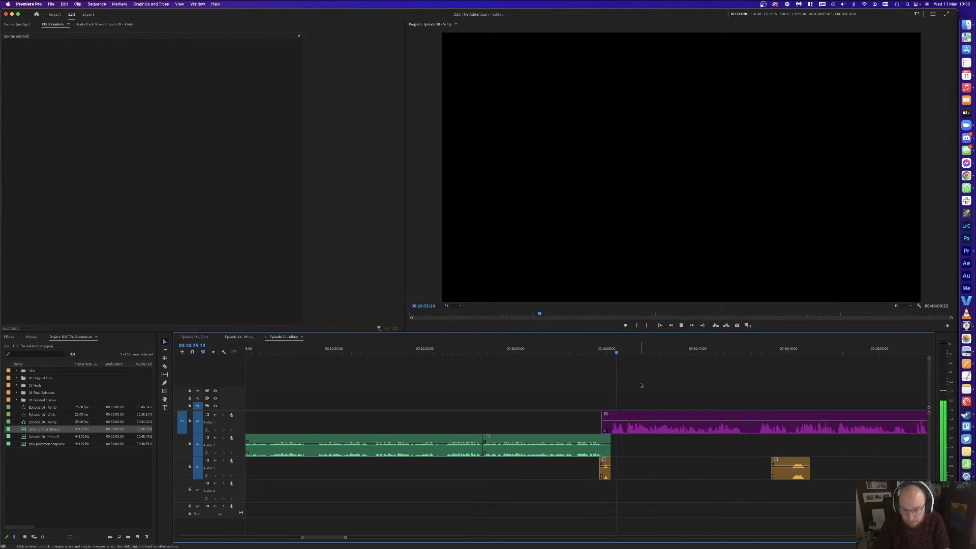
{"action": "key", "text": "space"}
Step: Ripple-delete the purple piece between 00:10:36:03 and 00:10:36:14
{"action": "left_click", "coordinate": [634, 354]}
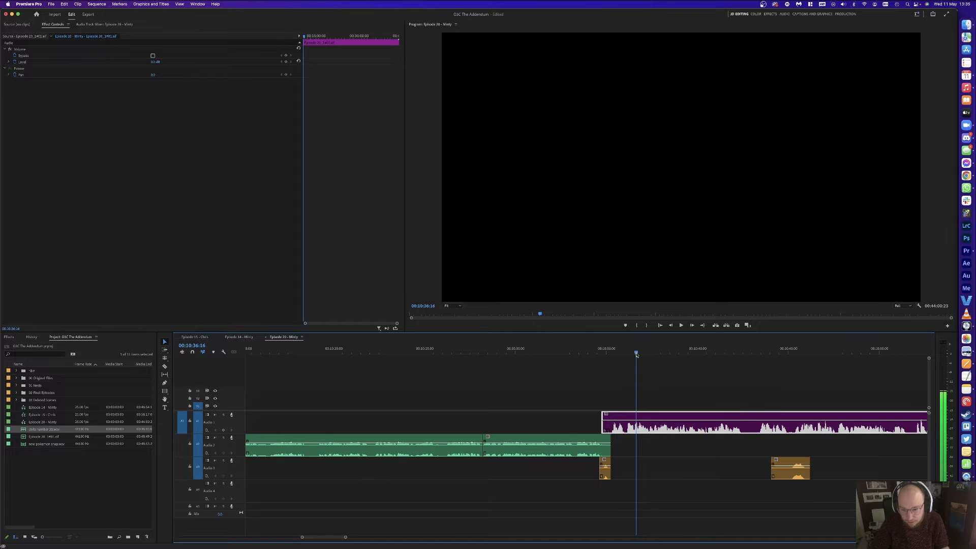
{"action": "key", "text": "super+k"}
{"action": "left_click_drag", "start_coordinate": [631, 354], "coordinate": [627, 354]}
{"action": "key", "text": "super+k"}
{"action": "left_click", "coordinate": [630, 424]}
{"action": "key", "text": "alt+BackSpace"}
{"action": "key", "text": "space"}
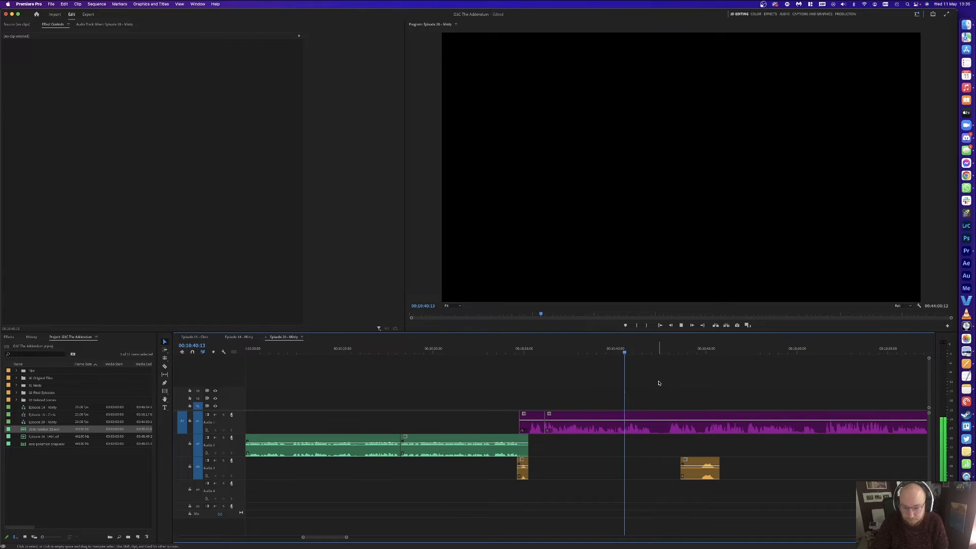
{"action": "key", "text": "space"}
Step: Cut the next short pause from the purple clip and close the gap
{"action": "key", "text": "super+k"}
{"action": "left_click", "coordinate": [667, 350]}
{"action": "key", "text": "super+k"}
{"action": "key", "text": "Delete"}
{"action": "left_click", "coordinate": [662, 428]}
{"action": "key", "text": "Delete"}
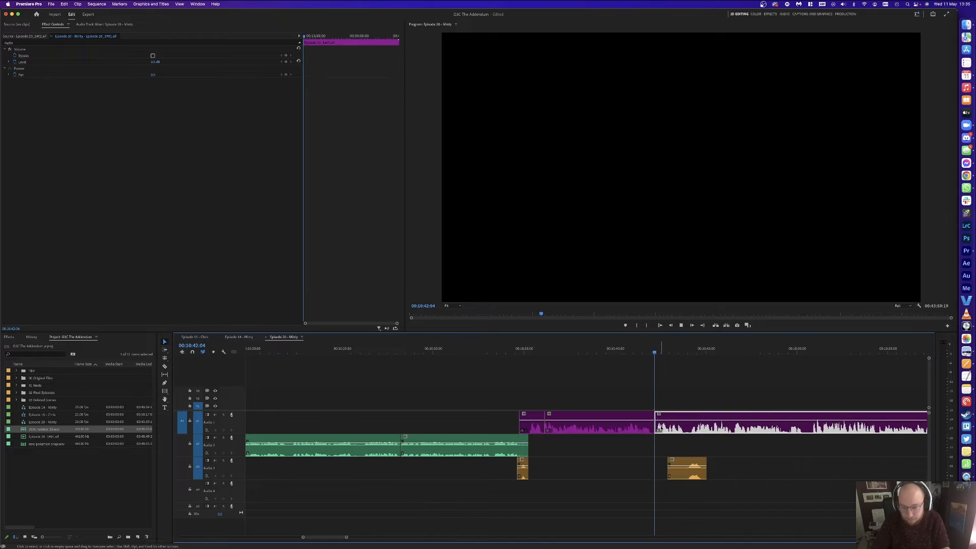
{"action": "key", "text": "space"}
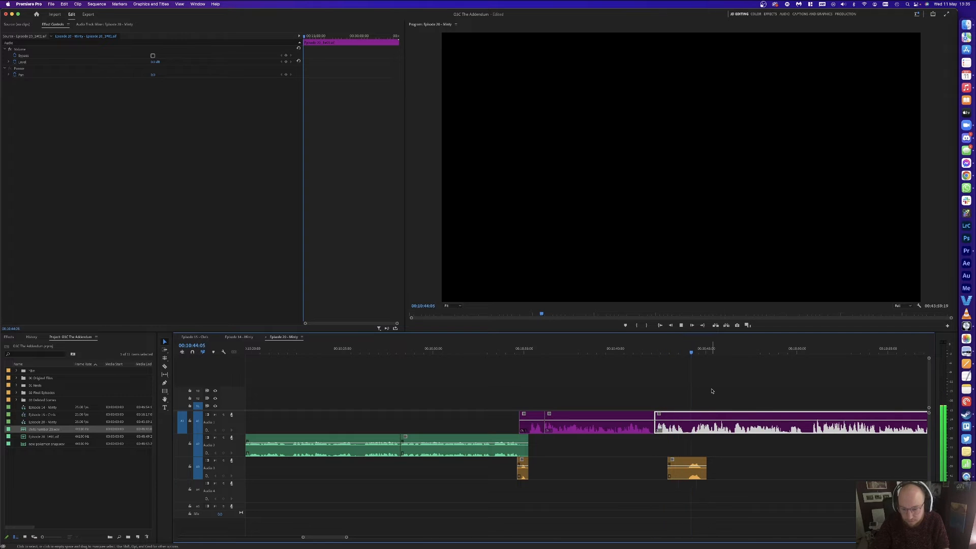
{"action": "key", "text": "minus"}
{"action": "key", "text": "minus"}
{"action": "left_click", "coordinate": [676, 392]}
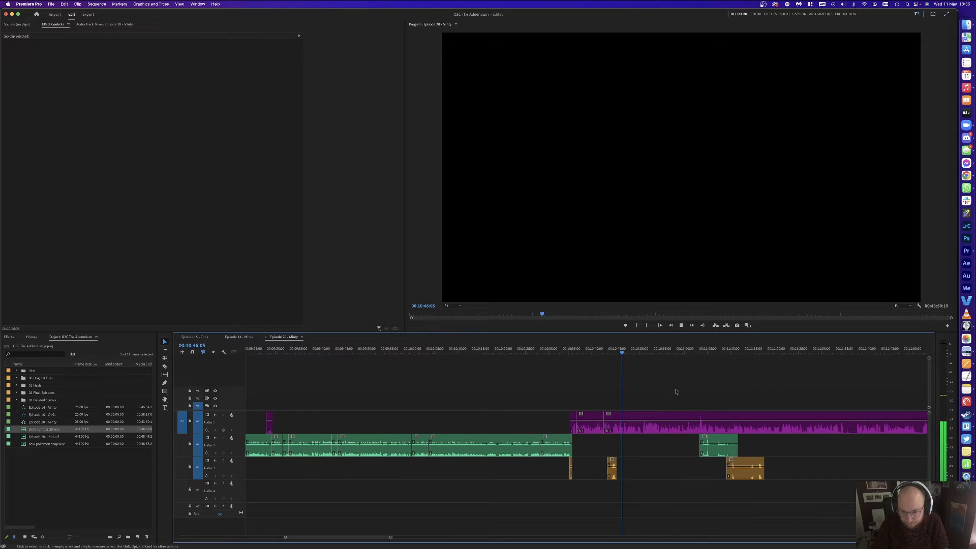
{"action": "key", "text": "equal"}
{"action": "key", "text": "equal"}
{"action": "key", "text": "equal"}
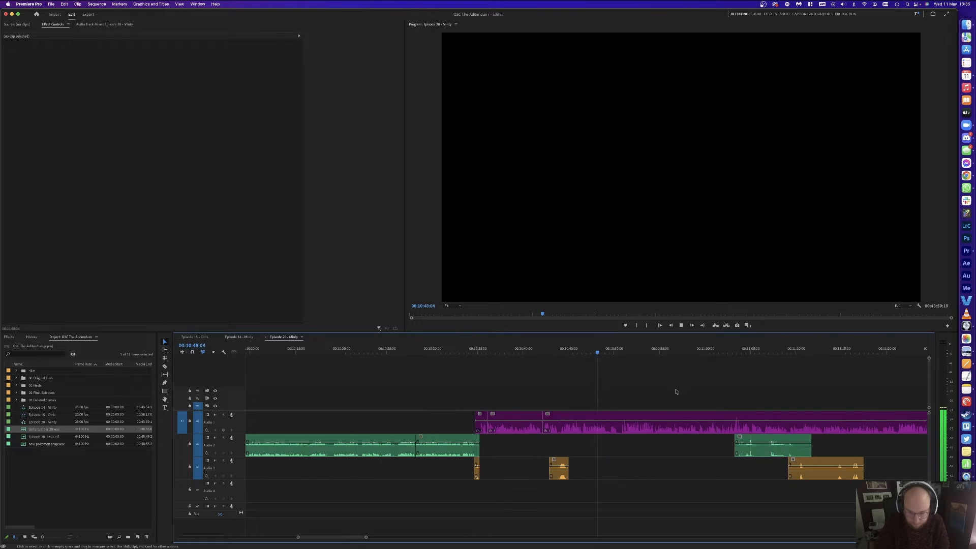
{"action": "key", "text": "minus"}
Step: Ripple-delete one more pause from the purple clip and review the result
{"action": "key", "text": "d"}
{"action": "key", "text": "super+k"}
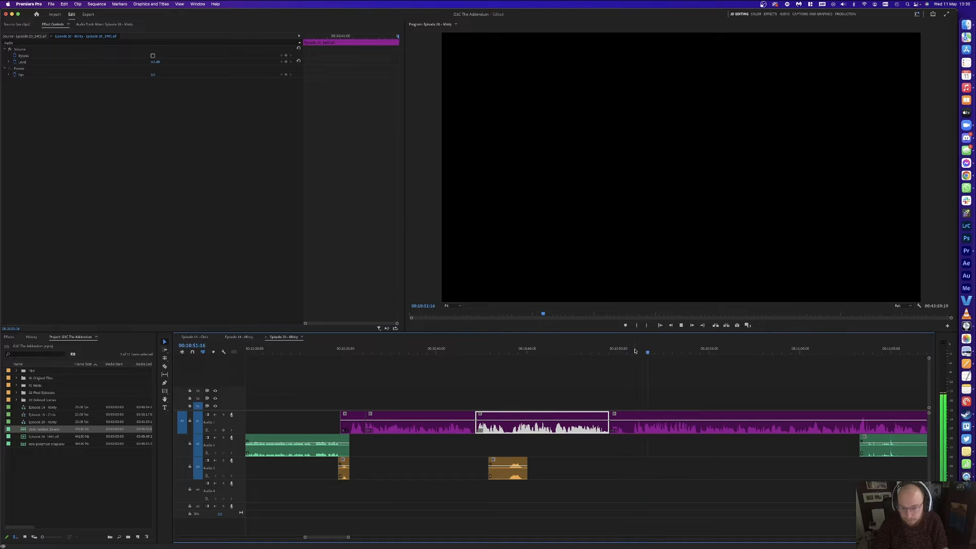
{"action": "left_click", "coordinate": [643, 351]}
{"action": "key", "text": "super+k"}
{"action": "key", "text": "shift+Delete"}
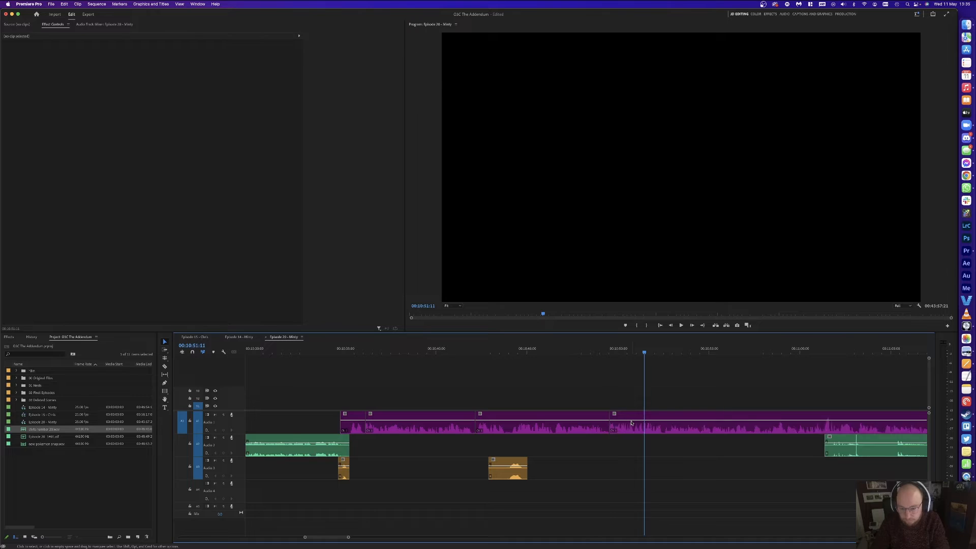
{"action": "key", "text": "Up"}
{"action": "key", "text": "space"}
{"action": "key", "text": "minus"}
{"action": "key", "text": "minus"}
{"action": "scroll", "coordinate": [645, 380], "scroll_direction": "right", "scroll_amount": 1}
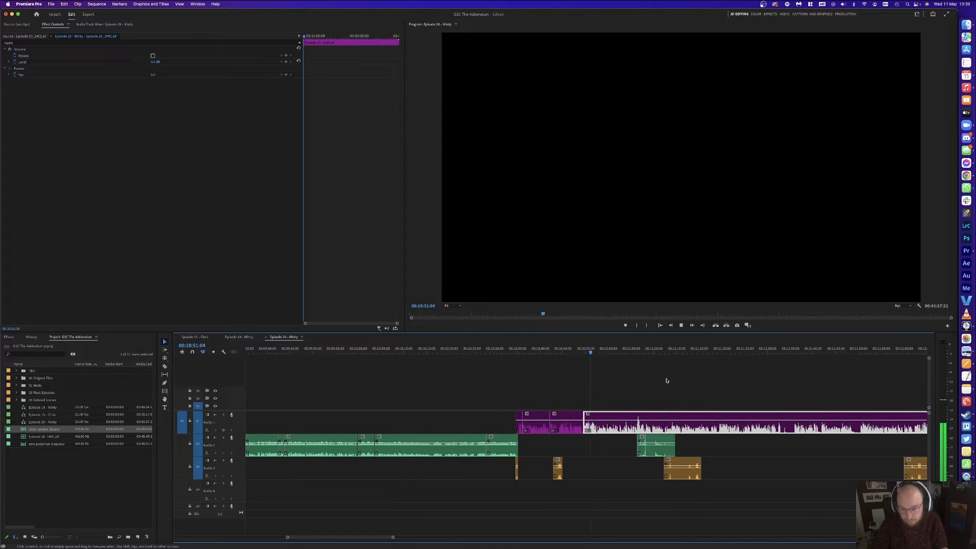
{"action": "scroll", "coordinate": [667, 380], "scroll_direction": "right", "scroll_amount": 5}
{"action": "left_click", "coordinate": [650, 384]}
{"action": "key", "text": "equal"}
{"action": "key", "text": "equal"}
{"action": "key", "text": "equal"}
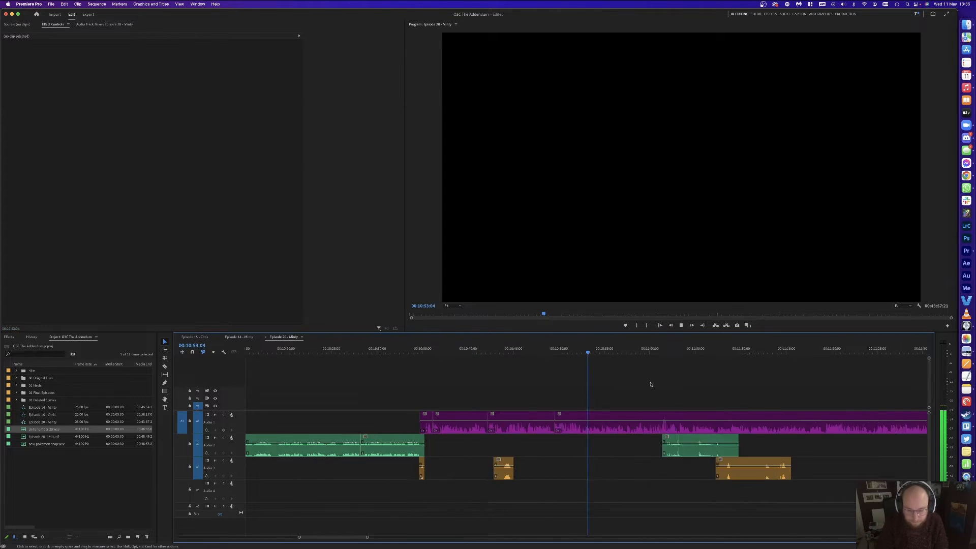
{"action": "key", "text": "minus"}
{"action": "key", "text": "equal"}
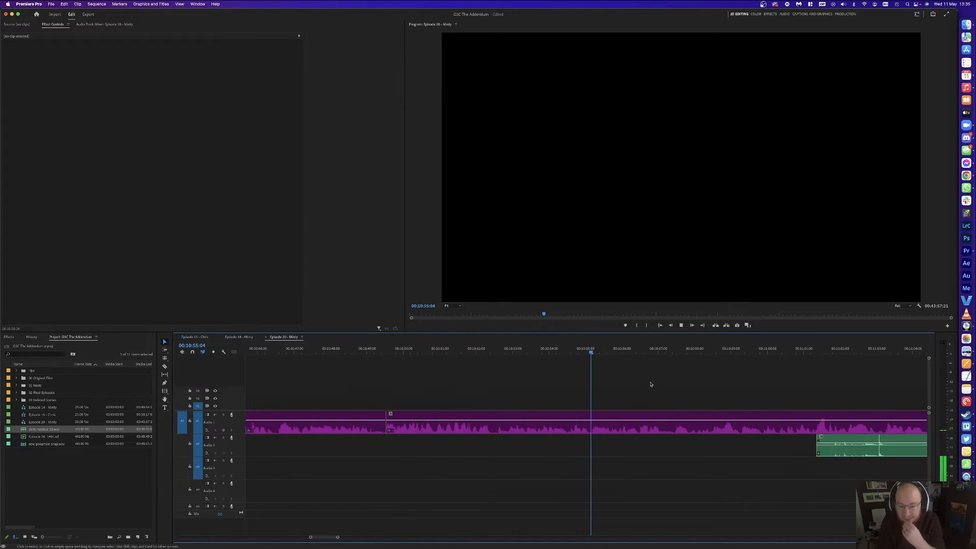
Step: Cut the pause out of the purple clip near 00:10:58:07 and close the gap
{"action": "key", "text": "minus"}
{"action": "key", "text": "equal"}
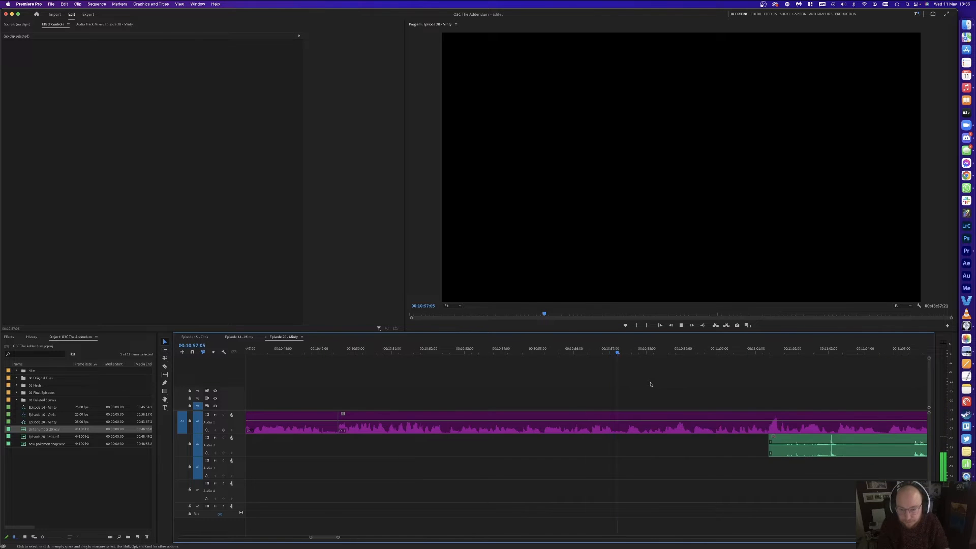
{"action": "key", "text": "equal"}
{"action": "left_click", "coordinate": [611, 351]}
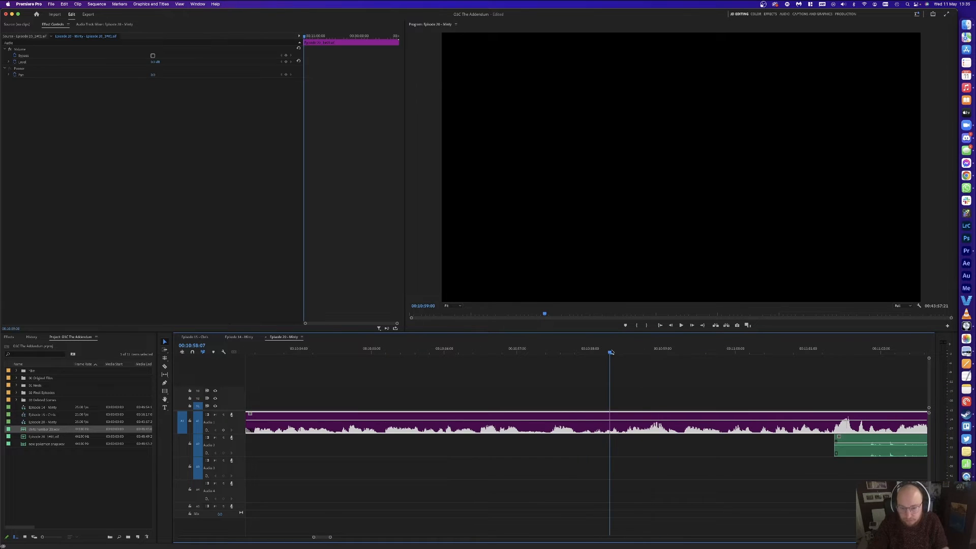
{"action": "left_click_drag", "start_coordinate": [624, 350], "coordinate": [619, 350]}
{"action": "key", "text": "super+k"}
{"action": "left_click_drag", "start_coordinate": [545, 351], "coordinate": [552, 351]}
{"action": "key", "text": "super+k"}
{"action": "left_click", "coordinate": [578, 424]}
{"action": "key", "text": "Delete"}
{"action": "left_click", "coordinate": [577, 424]}
{"action": "key", "text": "Delete"}
Step: Nudge the following clips on both tracks one frame left and play back across the edit
{"action": "key", "text": "a"}
{"action": "left_click", "coordinate": [591, 418]}
{"action": "key", "text": "super+Left"}
{"action": "key", "text": "v"}
{"action": "left_click", "coordinate": [645, 391]}
{"action": "key", "text": "space"}
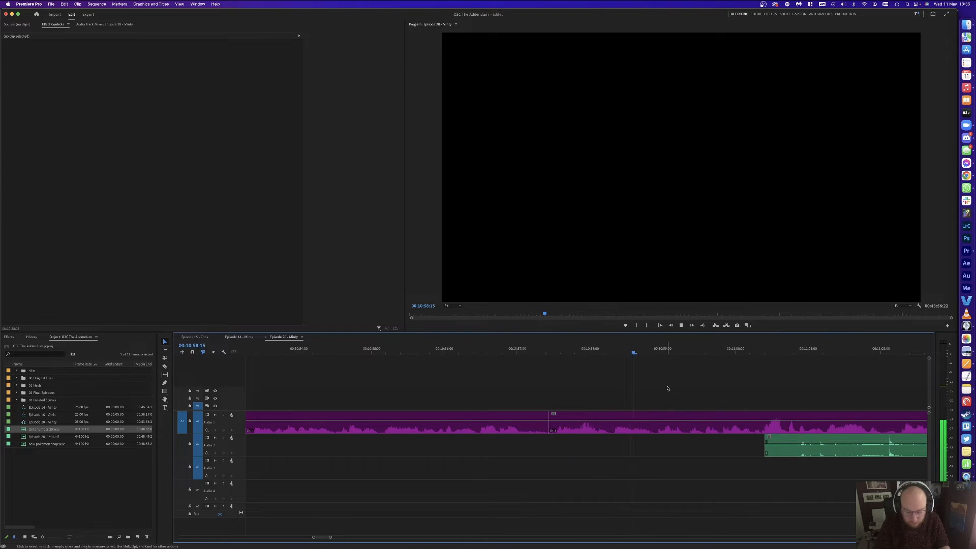
Step: Remove a further unwanted sliver of the purple clip around 00:10:58:06 and close the gap
{"action": "key", "text": "minus"}
{"action": "left_click", "coordinate": [624, 351]}
{"action": "key", "text": "super+k"}
{"action": "left_click", "coordinate": [597, 350]}
{"action": "left_click_drag", "start_coordinate": [598, 350], "coordinate": [599, 351]}
{"action": "key", "text": "super+k"}
{"action": "left_click", "coordinate": [613, 422]}
{"action": "key", "text": "Delete"}
{"action": "left_click", "coordinate": [614, 423]}
{"action": "key", "text": "Delete"}
Step: Delete the green clip on Audio 2
{"action": "key", "text": "space"}
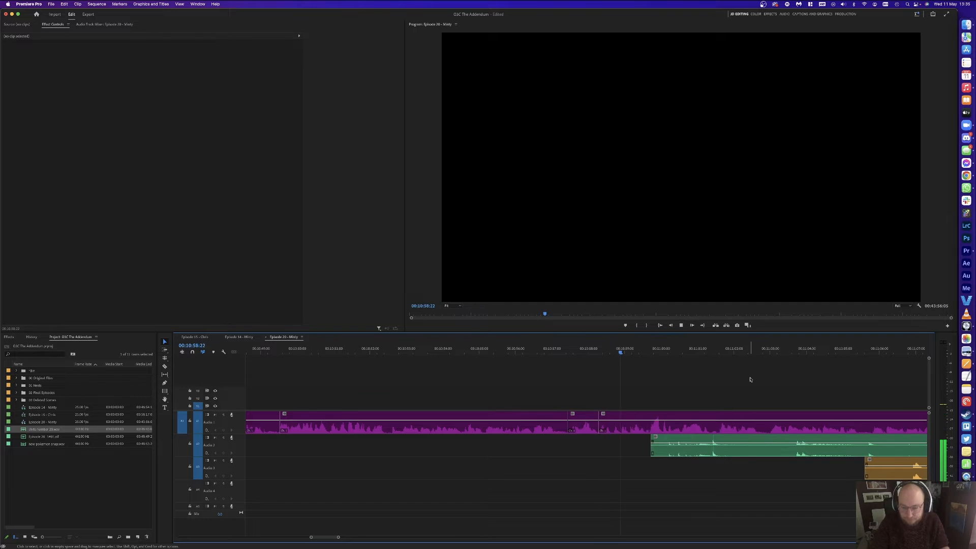
{"action": "key", "text": "minus"}
{"action": "key", "text": "minus"}
{"action": "left_click", "coordinate": [643, 445]}
{"action": "key", "text": "Delete"}
Step: Razor out the next short pause in the purple clip and ripple-delete it
{"action": "key", "text": "equal"}
{"action": "key", "text": "equal"}
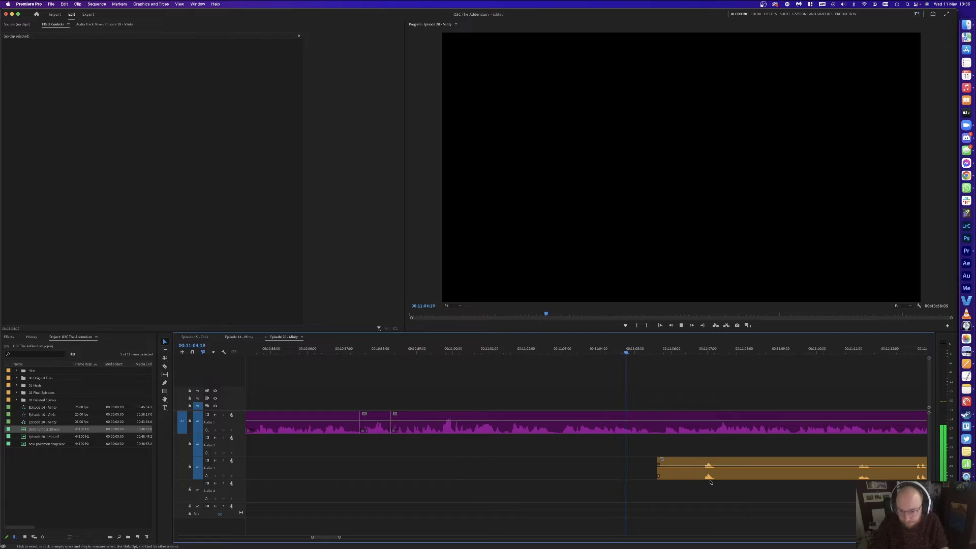
{"action": "key", "text": "space"}
{"action": "key", "text": "c"}
{"action": "left_click", "coordinate": [675, 425]}
{"action": "left_click", "coordinate": [664, 425]}
{"action": "key", "text": "v"}
{"action": "left_click", "coordinate": [671, 424]}
{"action": "key", "text": "shift+Delete"}
Step: Delete the tail section of the orange clip, then undo that deletion
{"action": "key", "text": "minus"}
{"action": "key", "text": "minus"}
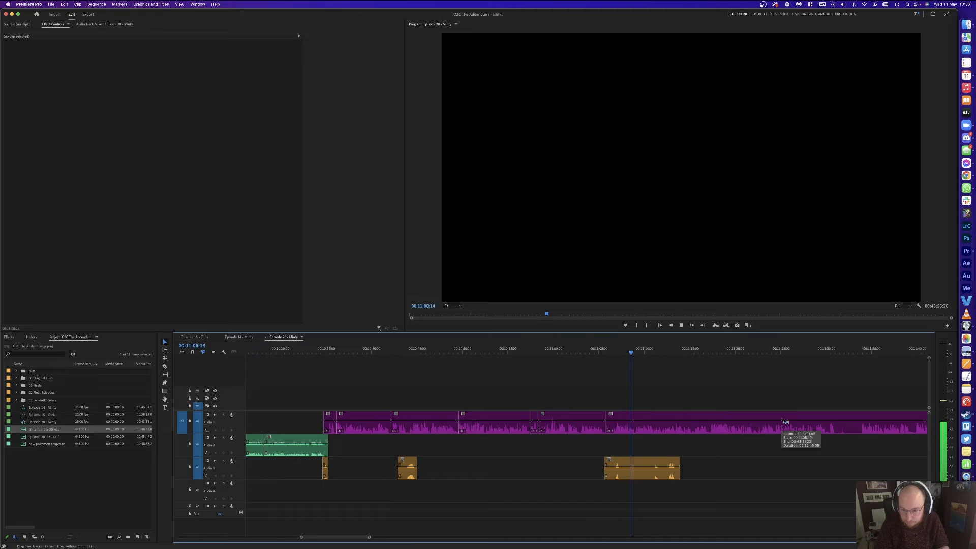
{"action": "key", "text": "equal"}
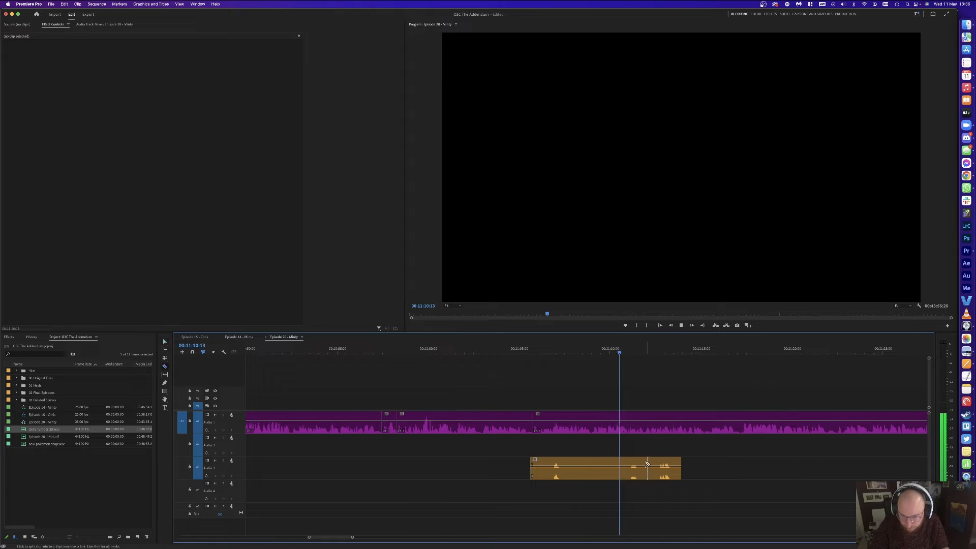
{"action": "left_click", "coordinate": [664, 466]}
{"action": "key", "text": "Delete"}
{"action": "key", "text": "y"}
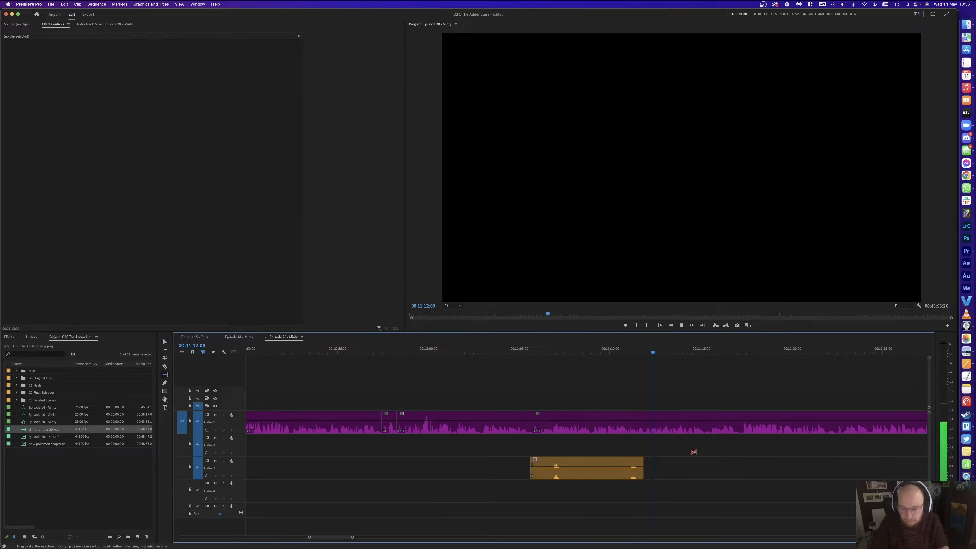
{"action": "key", "text": "space"}
{"action": "key", "text": "super+z"}
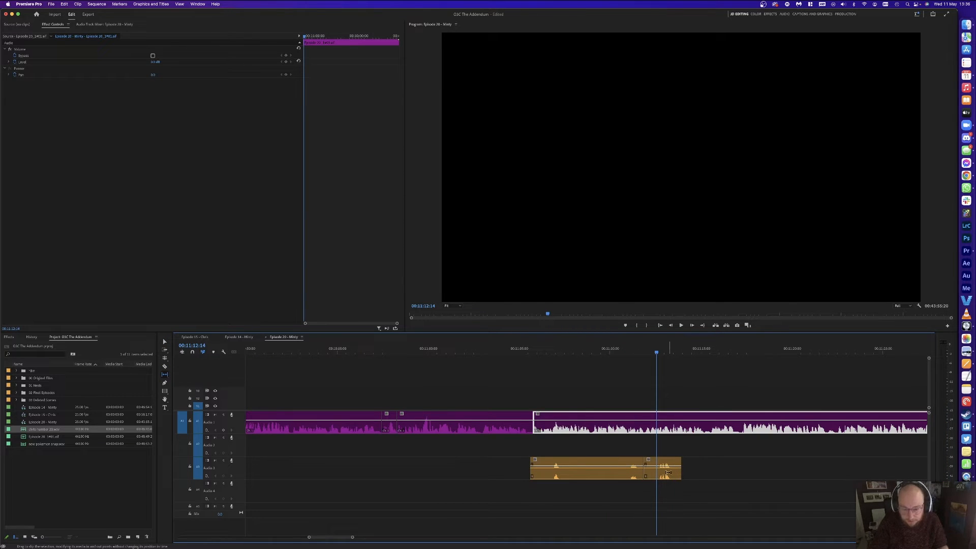
{"action": "key", "text": "space"}
Step: Delete the orange clip's tail section again and resume playback
{"action": "key", "text": "v"}
{"action": "left_click", "coordinate": [668, 472]}
{"action": "key", "text": "Delete"}
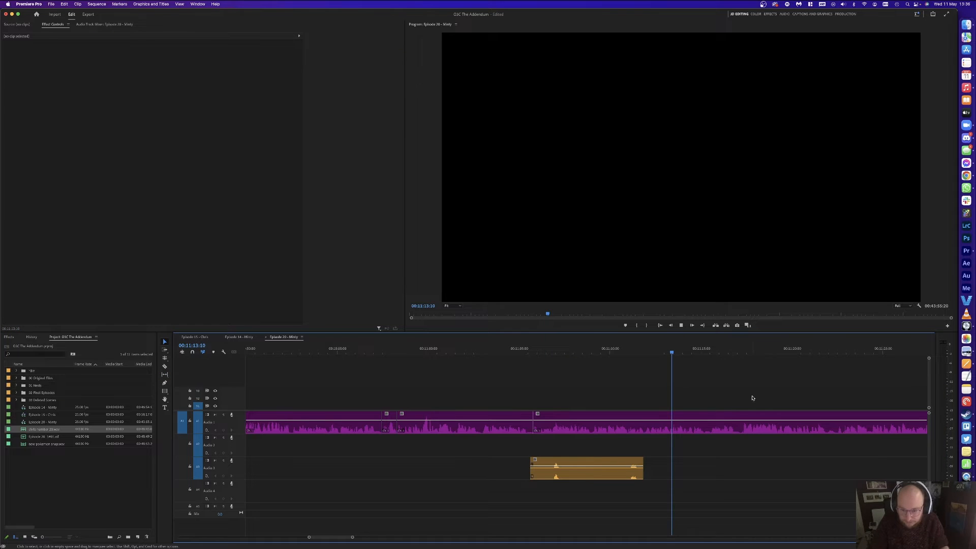
{"action": "key", "text": "space"}
Step: Split the orange Audio 3 clip further along and delete its left piece
{"action": "scroll", "coordinate": [753, 395], "scroll_direction": "right", "scroll_amount": 5}
{"action": "left_click", "coordinate": [396, 466]}
{"action": "key", "text": "v"}
{"action": "left_click", "coordinate": [388, 465]}
{"action": "key", "text": "Delete"}
{"action": "scroll", "coordinate": [600, 387], "scroll_direction": "right", "scroll_amount": 3}
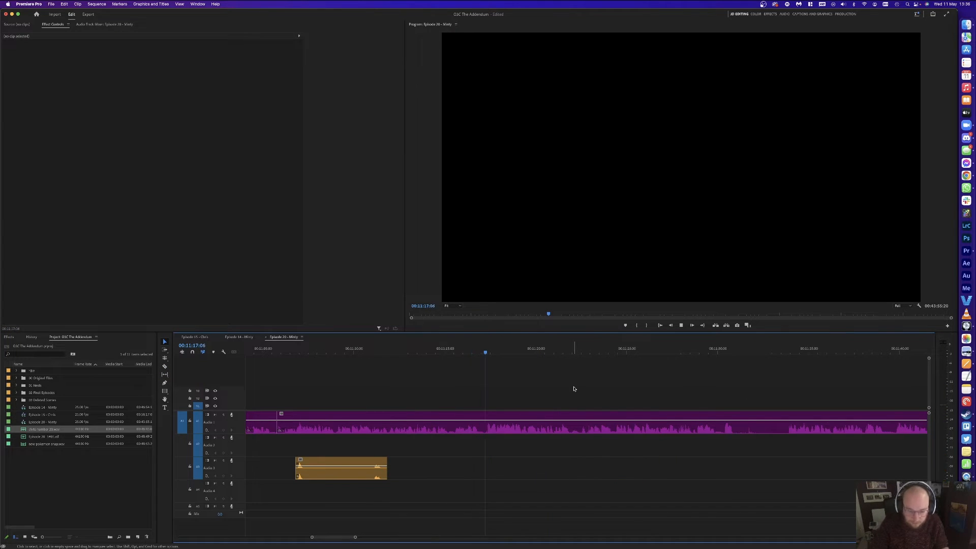
{"action": "scroll", "coordinate": [573, 389], "scroll_direction": "left", "scroll_amount": 5}
{"action": "scroll", "coordinate": [574, 389], "scroll_direction": "right", "scroll_amount": 3}
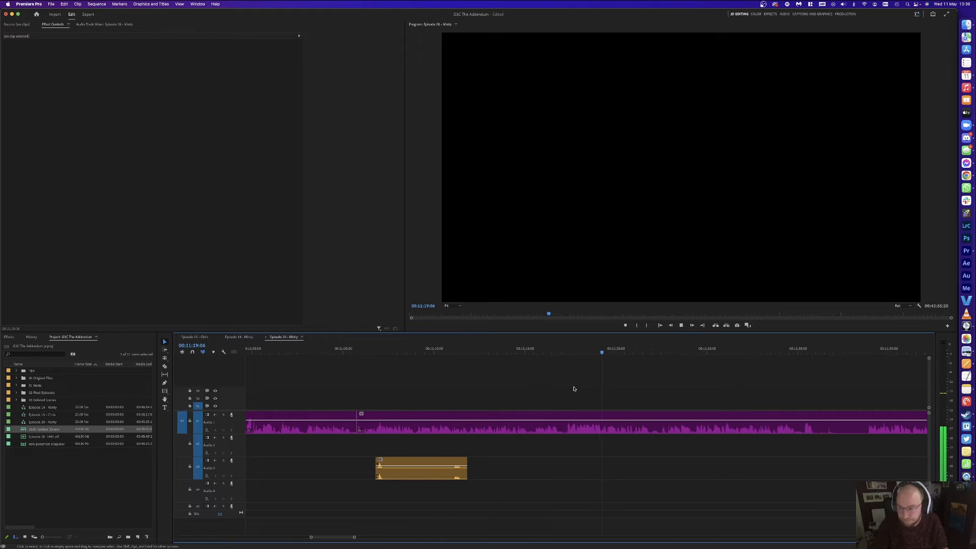
{"action": "scroll", "coordinate": [641, 390], "scroll_direction": "right", "scroll_amount": 1}
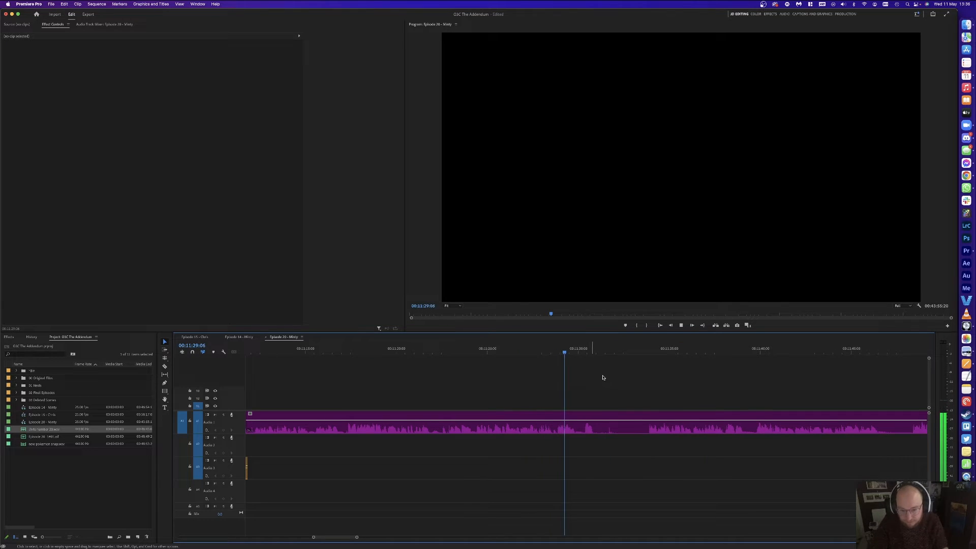
Step: Cut out the Audio 1 pause ending at 11:33:22 and close its gap
{"action": "key", "text": "space"}
{"action": "key", "text": "super+k"}
{"action": "left_click_drag", "start_coordinate": [616, 346], "coordinate": [650, 345]}
{"action": "key", "text": "super+k"}
{"action": "key", "text": "Delete"}
{"action": "left_click", "coordinate": [608, 422]}
{"action": "key", "text": "Delete"}
{"action": "key", "text": "Up"}
{"action": "left_click", "coordinate": [643, 381]}
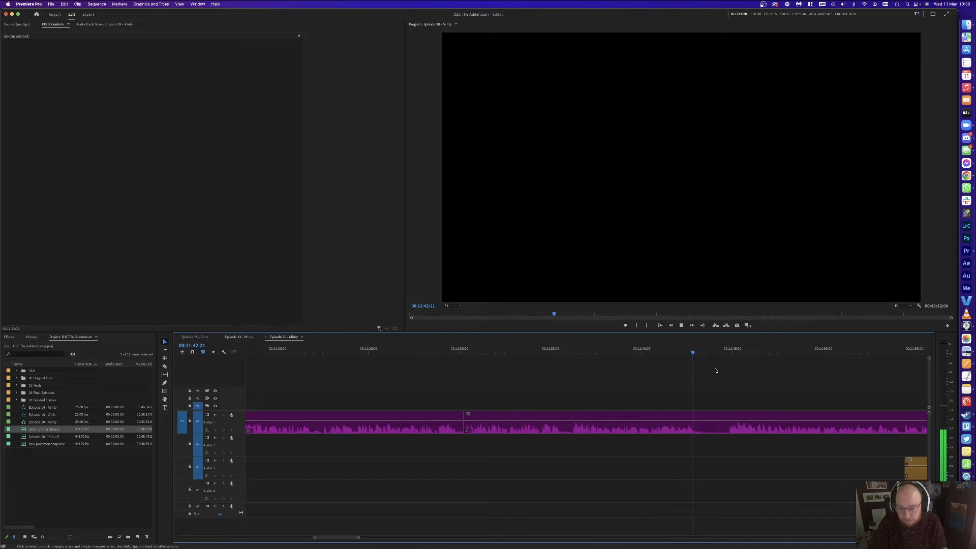
Step: Ripple-delete the silent Audio 1 stretch from 11:43:12 to 11:44:19 and review the cut
{"action": "key", "text": "space"}
{"action": "key", "text": "super+k"}
{"action": "left_click", "coordinate": [727, 351]}
{"action": "key", "text": "super+k"}
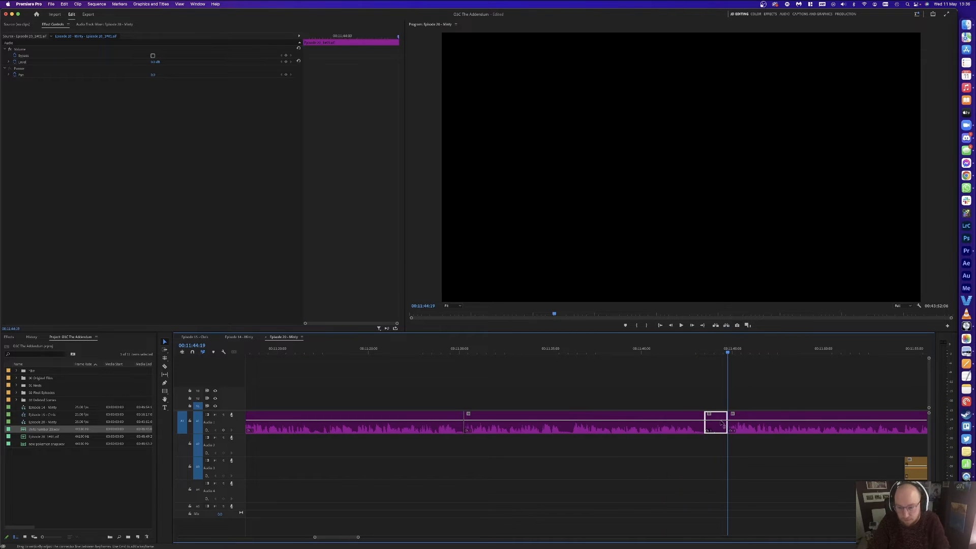
{"action": "key", "text": "shift+Delete"}
{"action": "key", "text": "Up"}
{"action": "key", "text": "space"}
{"action": "scroll", "coordinate": [739, 400], "scroll_direction": "right", "scroll_amount": 3}
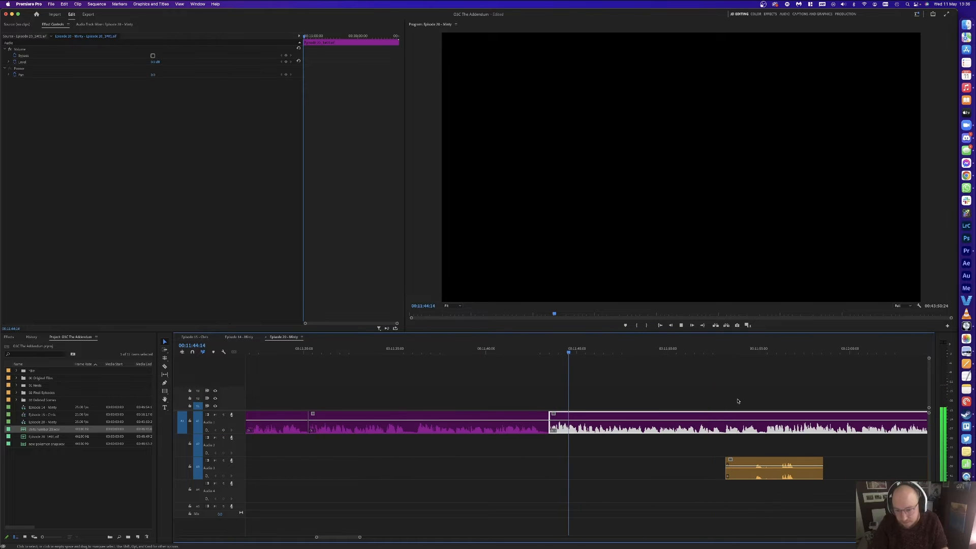
{"action": "left_click", "coordinate": [732, 380]}
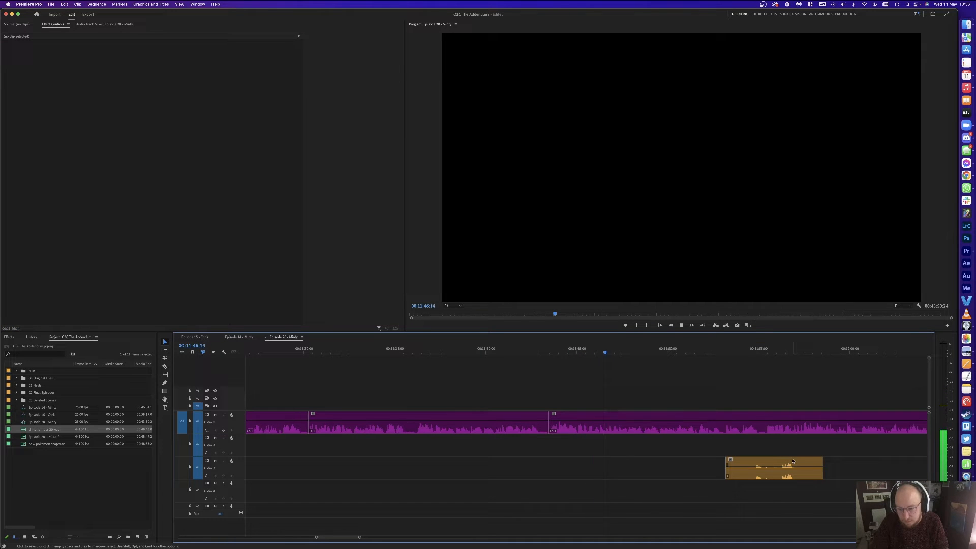
Step: Razor the orange Audio 3 clip and delete its right-hand piece
{"action": "key", "text": "c"}
{"action": "left_click", "coordinate": [769, 465]}
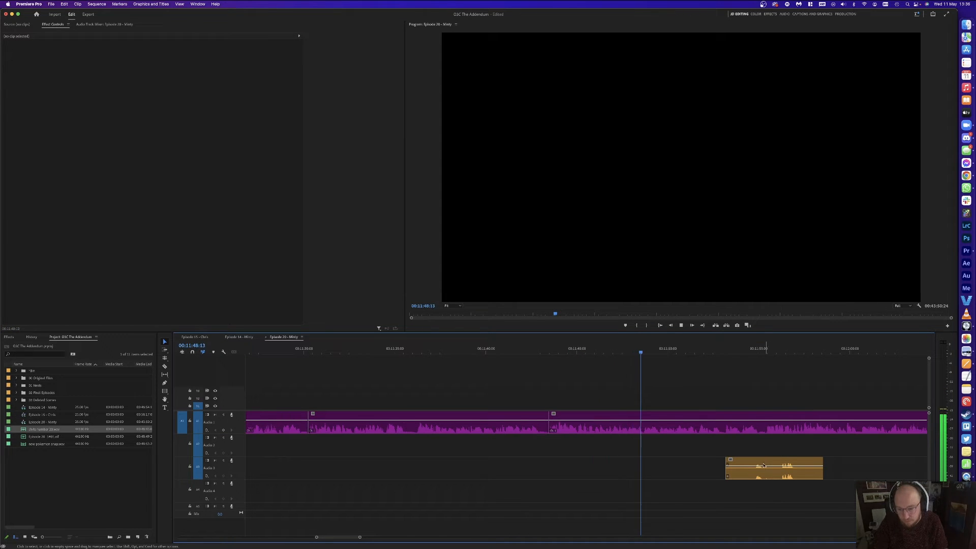
{"action": "key", "text": "v"}
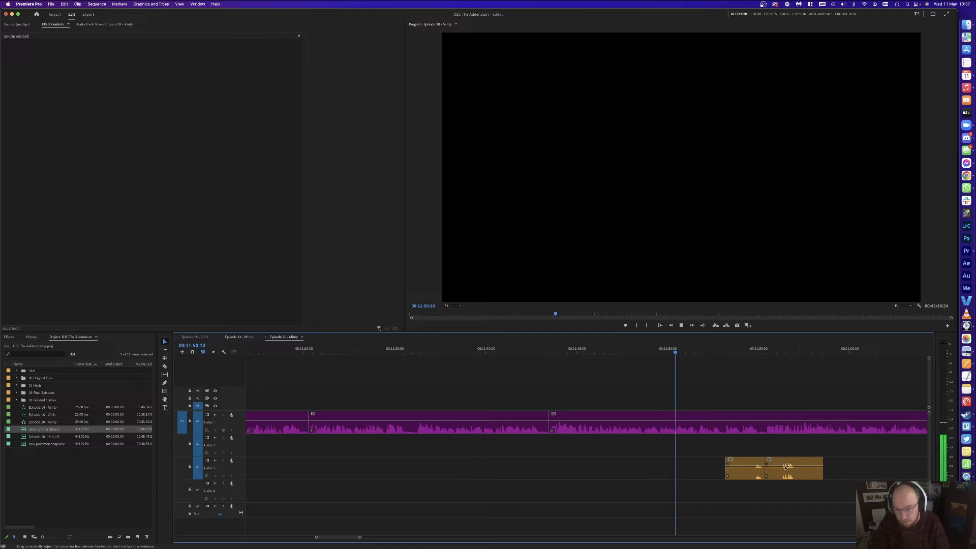
{"action": "left_click", "coordinate": [785, 467]}
{"action": "key", "text": "Delete"}
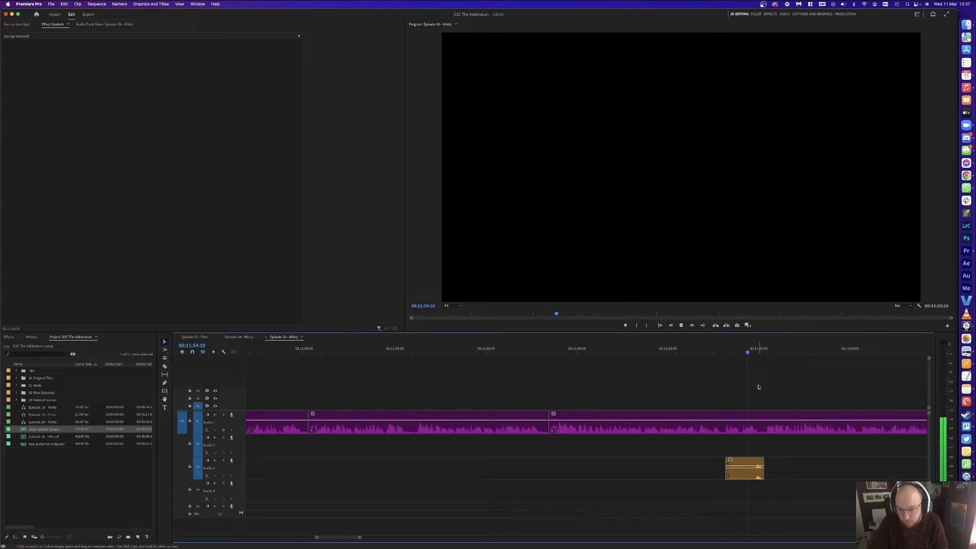
Step: Cut out the Audio 1 pause around 11:56:03 and delete the middle piece
{"action": "left_click", "coordinate": [779, 351]}
{"action": "left_click_drag", "start_coordinate": [783, 350], "coordinate": [784, 350]}
{"action": "key", "text": "c"}
{"action": "left_click", "coordinate": [783, 425]}
{"action": "left_click", "coordinate": [764, 425]}
{"action": "key", "text": "v"}
{"action": "left_click", "coordinate": [773, 423]}
{"action": "key", "text": "Delete"}
{"action": "left_click", "coordinate": [773, 423]}
{"action": "key", "text": "Delete"}
{"action": "key", "text": "space"}
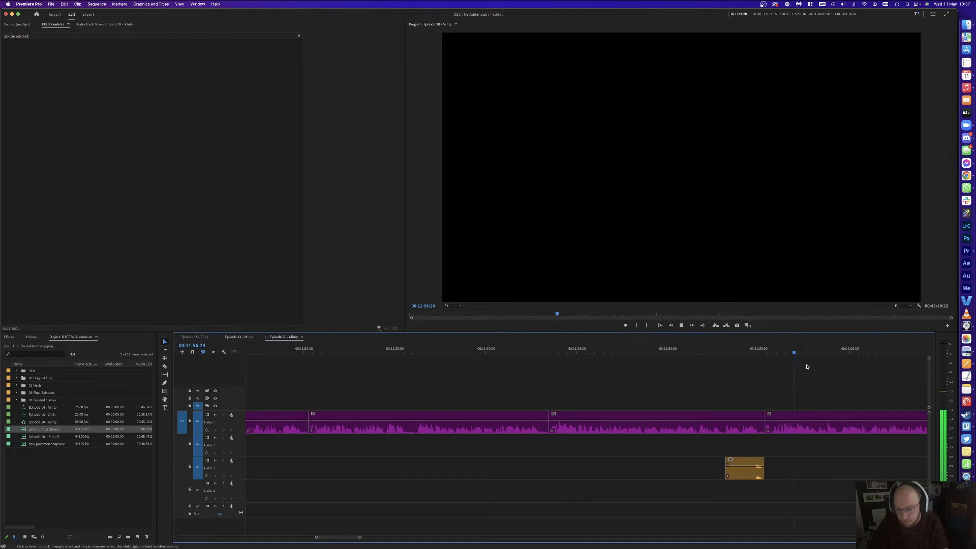
{"action": "scroll", "coordinate": [825, 391], "scroll_direction": "down", "scroll_amount": 2}
{"action": "scroll", "coordinate": [701, 386], "scroll_direction": "down", "scroll_amount": 3}
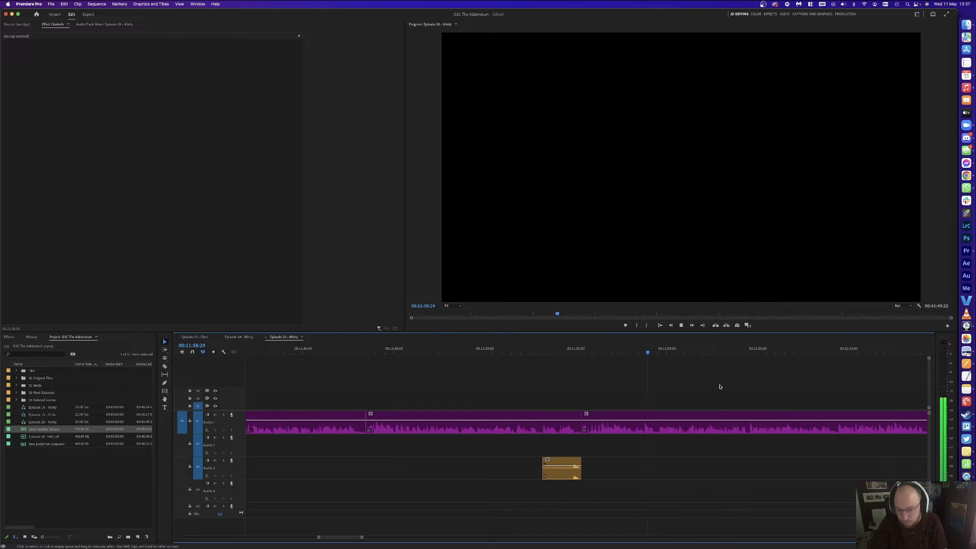
Step: Remove the small Audio 1 piece between 11:59:13 and 11:59:21 and close the gap
{"action": "left_click_drag", "start_coordinate": [647, 350], "coordinate": [640, 350]}
{"action": "key", "text": "super+k"}
{"action": "key", "text": "super+k"}
{"action": "left_click", "coordinate": [642, 426]}
{"action": "key", "text": "Delete"}
{"action": "left_click", "coordinate": [641, 426]}
{"action": "key", "text": "Delete"}
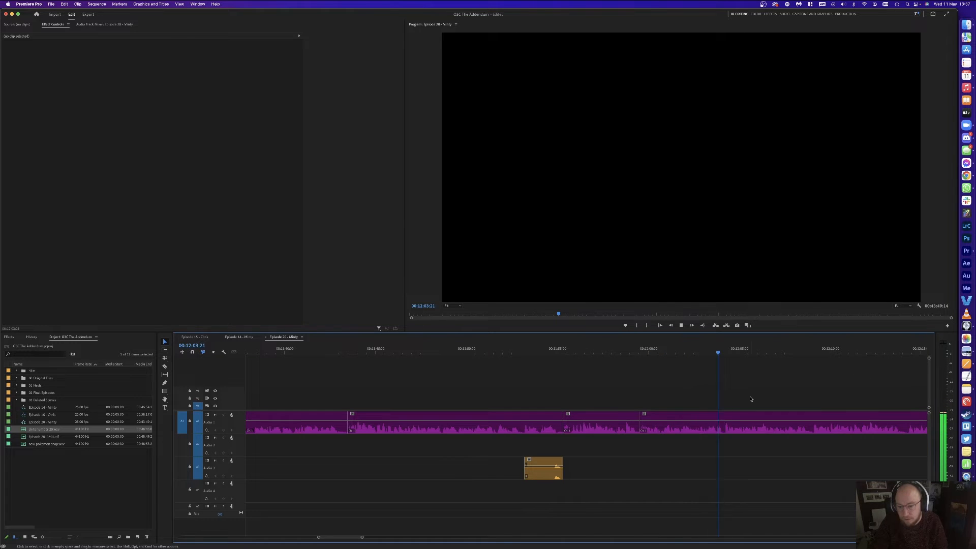
Step: Check Logic Pro briefly, then return to Premiere Pro and resume playback
{"action": "left_click", "coordinate": [966, 326]}
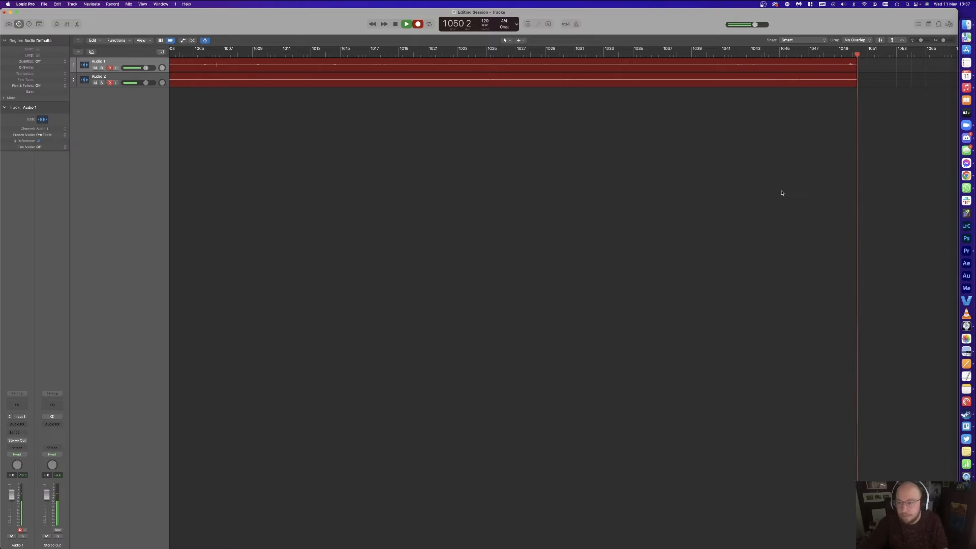
{"action": "key", "text": "ctrl+Up"}
{"action": "left_click", "coordinate": [565, 239]}
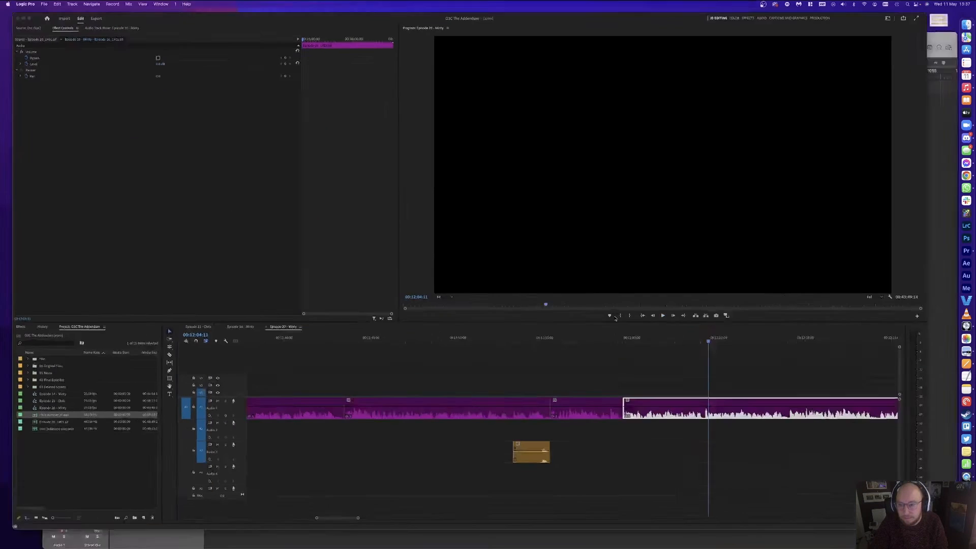
{"action": "key", "text": "space"}
{"action": "left_click", "coordinate": [738, 379]}
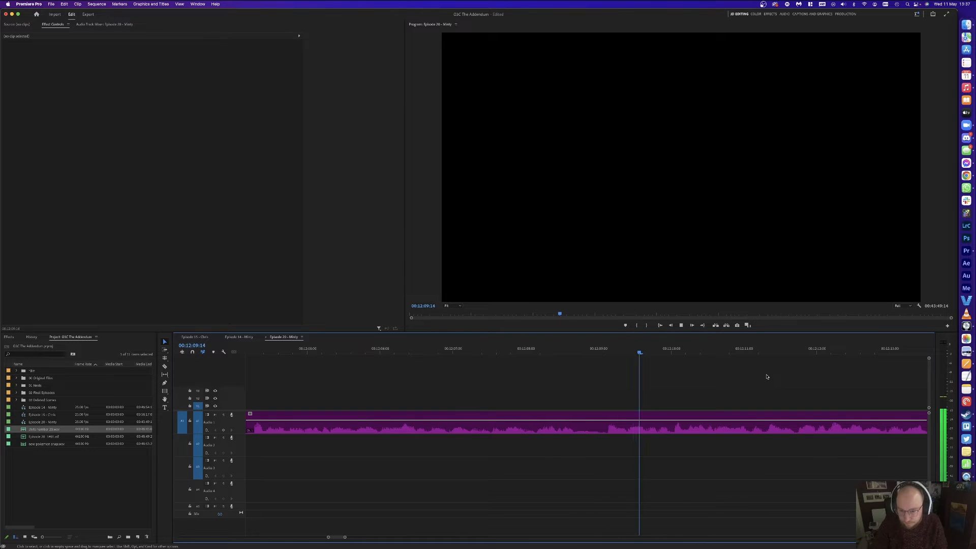
Step: Delete the Audio 1 section from 12:17:04 to 12:18:18 and close the gap
{"action": "key", "text": "minus"}
{"action": "key", "text": "minus"}
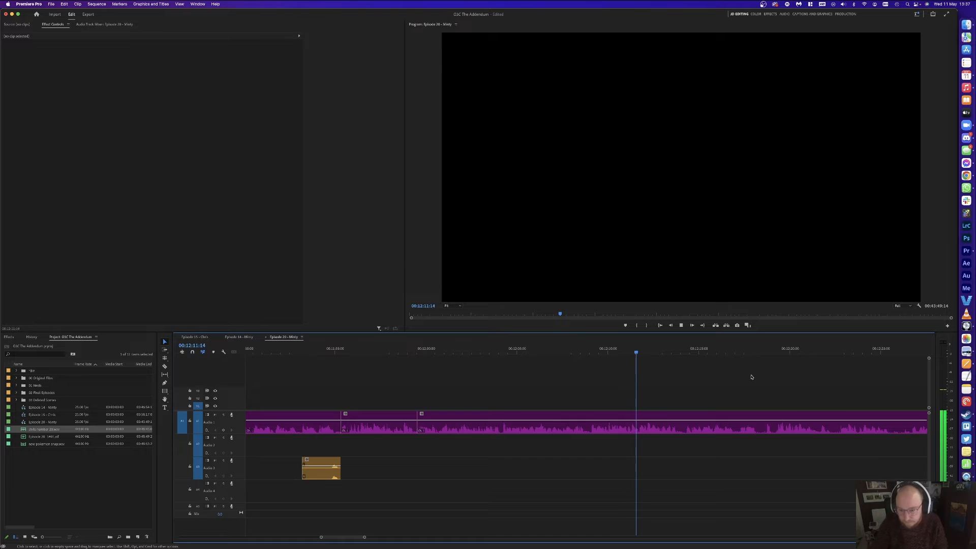
{"action": "scroll", "coordinate": [735, 376], "scroll_direction": "right", "scroll_amount": 2}
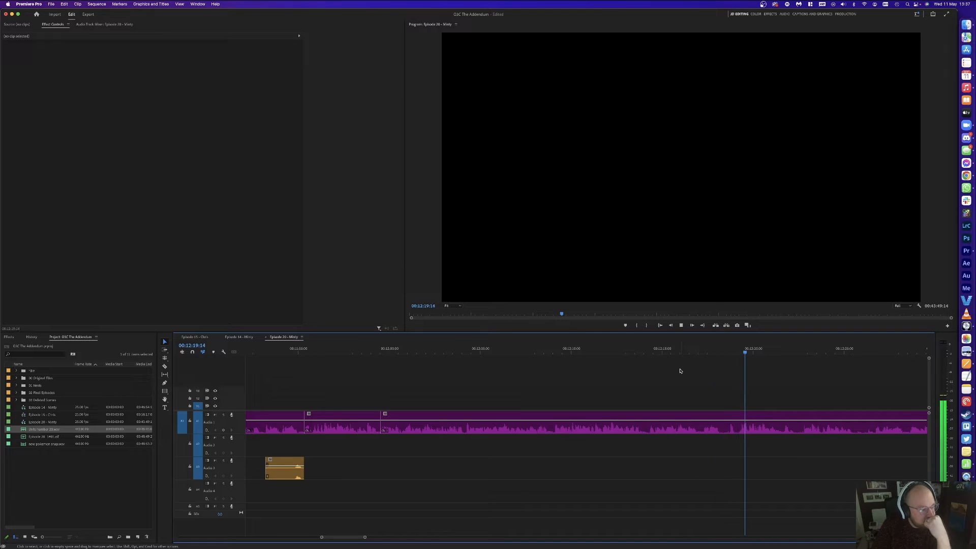
{"action": "left_click", "coordinate": [729, 352]}
{"action": "key", "text": "super+k"}
{"action": "left_click_drag", "start_coordinate": [683, 352], "coordinate": [701, 351]}
{"action": "key", "text": "super+k"}
{"action": "left_click", "coordinate": [715, 420]}
{"action": "key", "text": "Delete"}
{"action": "left_click", "coordinate": [716, 420]}
{"action": "key", "text": "Delete"}
{"action": "key", "text": "space"}
Step: Ripple-delete the short Audio 1 segments from 12:20:02 to 12:21:04 and around 12:17:16–12:18:04
{"action": "scroll", "coordinate": [733, 384], "scroll_direction": "right", "scroll_amount": 3}
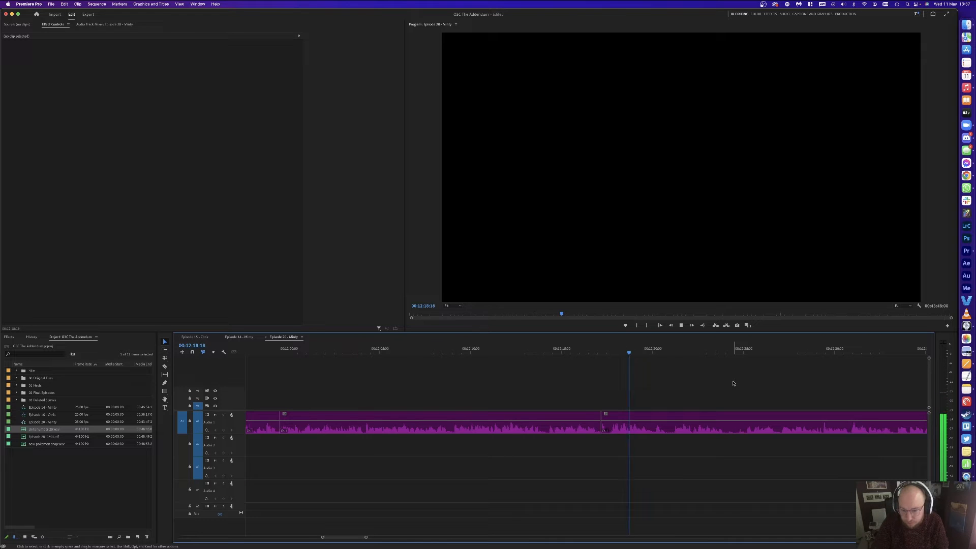
{"action": "left_click", "coordinate": [674, 352]}
{"action": "key", "text": "super+k"}
{"action": "left_click", "coordinate": [653, 352]}
{"action": "key", "text": "super+k"}
{"action": "left_click", "coordinate": [662, 412]}
{"action": "key", "text": "shift+Delete"}
{"action": "left_click", "coordinate": [619, 350]}
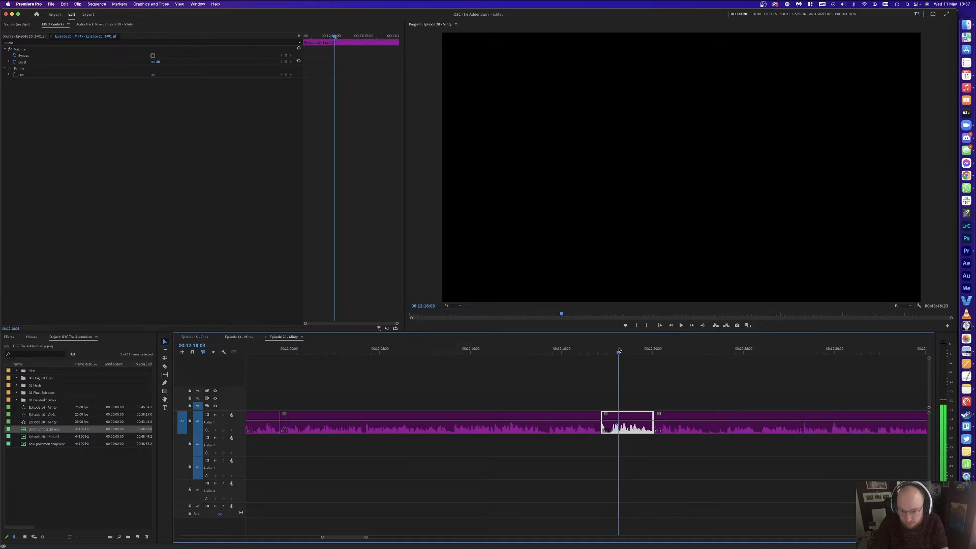
{"action": "key", "text": "super+k"}
{"action": "left_click", "coordinate": [610, 350]}
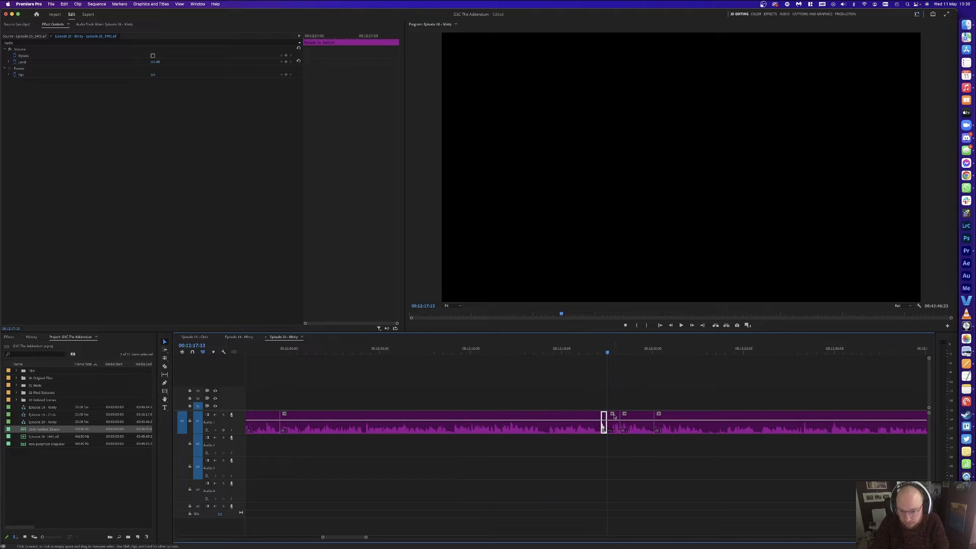
{"action": "key", "text": "shift+Delete"}
{"action": "key", "text": "space"}
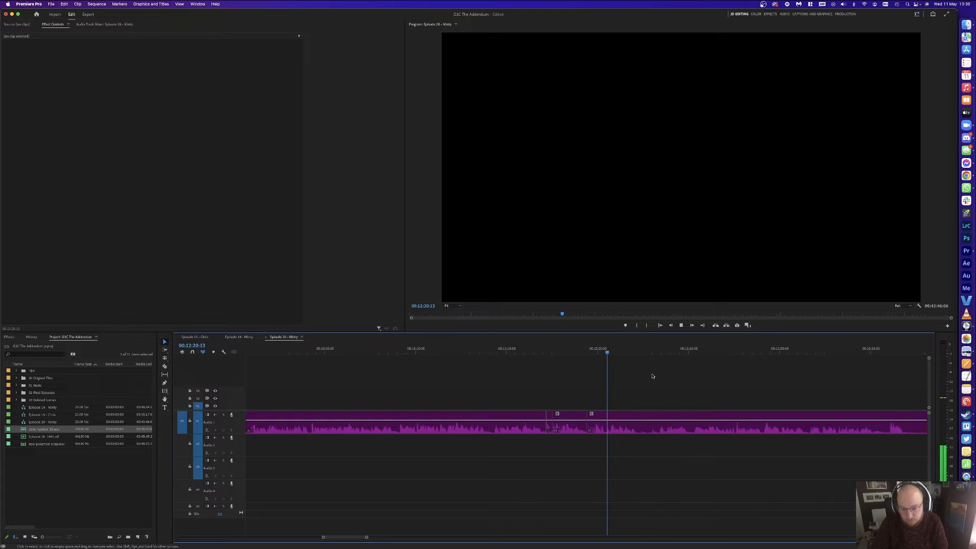
Step: Remove the Audio 1 segment from 12:22:07 to 12:23:11 and close the gap
{"action": "key", "text": "space"}
{"action": "key", "text": "super+k"}
{"action": "left_click_drag", "start_coordinate": [661, 350], "coordinate": [662, 348]}
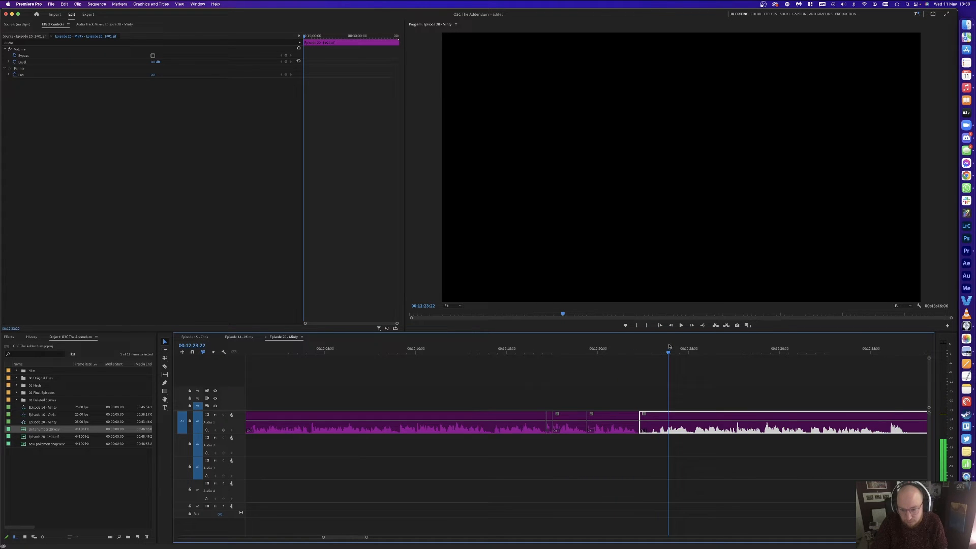
{"action": "key", "text": "super+k"}
{"action": "key", "text": "BackSpace"}
{"action": "left_click", "coordinate": [651, 427]}
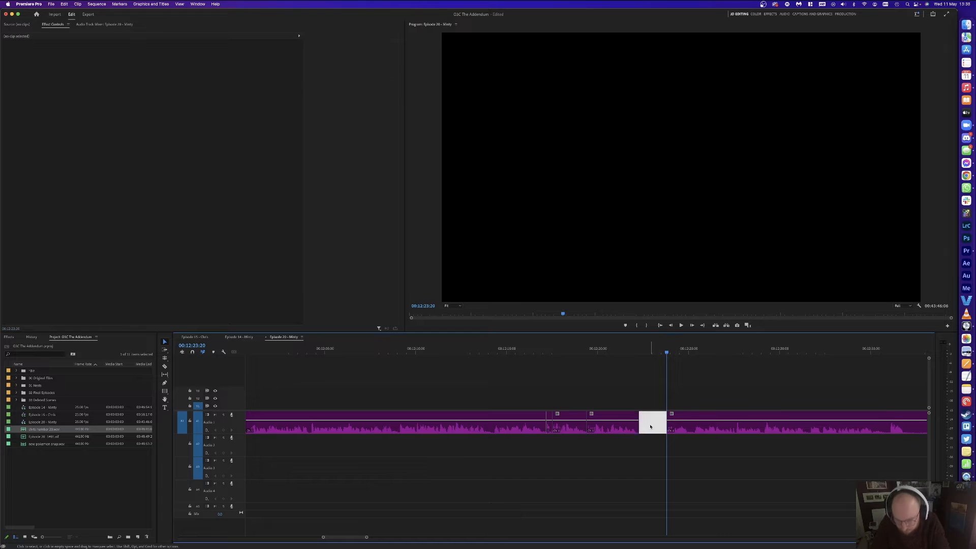
{"action": "key", "text": "BackSpace"}
{"action": "key", "text": "Up"}
{"action": "key", "text": "space"}
{"action": "left_click", "coordinate": [699, 407]}
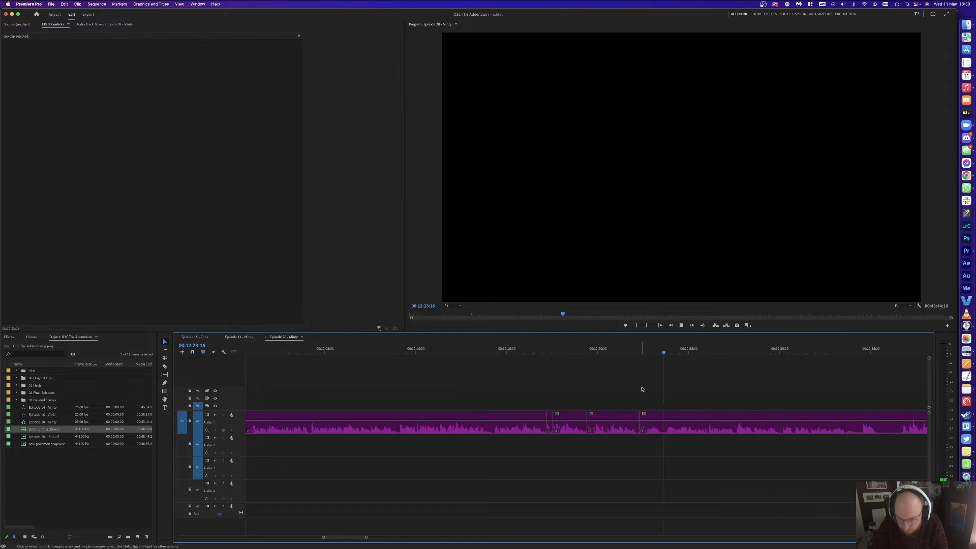
Step: Remove the short Audio 1 segment from 12:23:18 to 12:24:04 and close the gap
{"action": "left_click", "coordinate": [674, 352]}
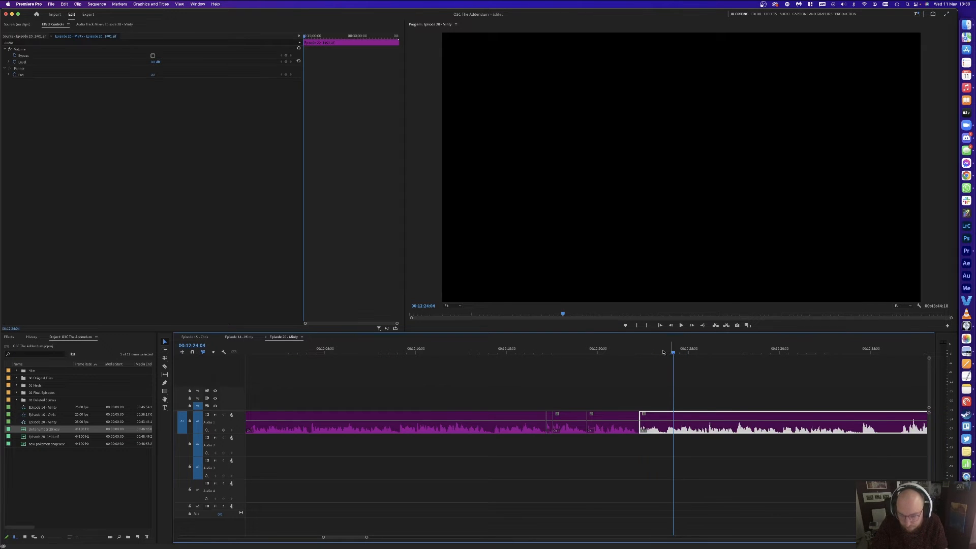
{"action": "key", "text": "super+k"}
{"action": "left_click", "coordinate": [663, 352]}
{"action": "left_click", "coordinate": [665, 352]}
{"action": "key", "text": "super+k"}
{"action": "left_click", "coordinate": [668, 425]}
{"action": "key", "text": "BackSpace"}
{"action": "left_click", "coordinate": [669, 424]}
{"action": "key", "text": "BackSpace"}
{"action": "key", "text": "space"}
Step: Razor Audio 1 near 12:35 and 12:36 and delete the short piece between
{"action": "scroll", "coordinate": [692, 385], "scroll_direction": "right", "scroll_amount": 3}
{"action": "key", "text": "c"}
{"action": "left_click", "coordinate": [705, 421]}
{"action": "left_click", "coordinate": [725, 422]}
{"action": "key", "text": "v"}
{"action": "left_click", "coordinate": [715, 421]}
{"action": "key", "text": "BackSpace"}
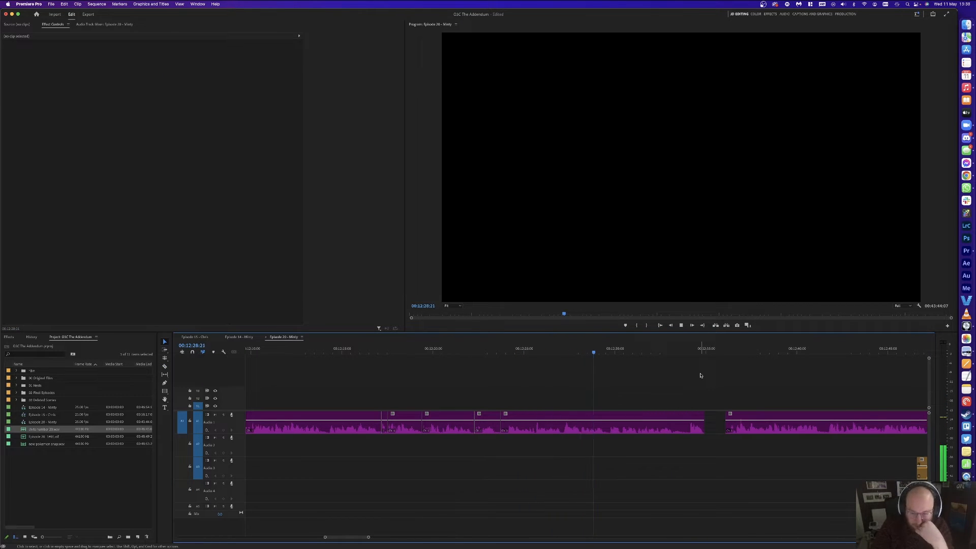
Step: Delete the empty Audio 1 gap near 12:35 and zoom out to the whole sequence
{"action": "scroll", "coordinate": [669, 373], "scroll_direction": "right", "scroll_amount": 2}
{"action": "left_click", "coordinate": [669, 422]}
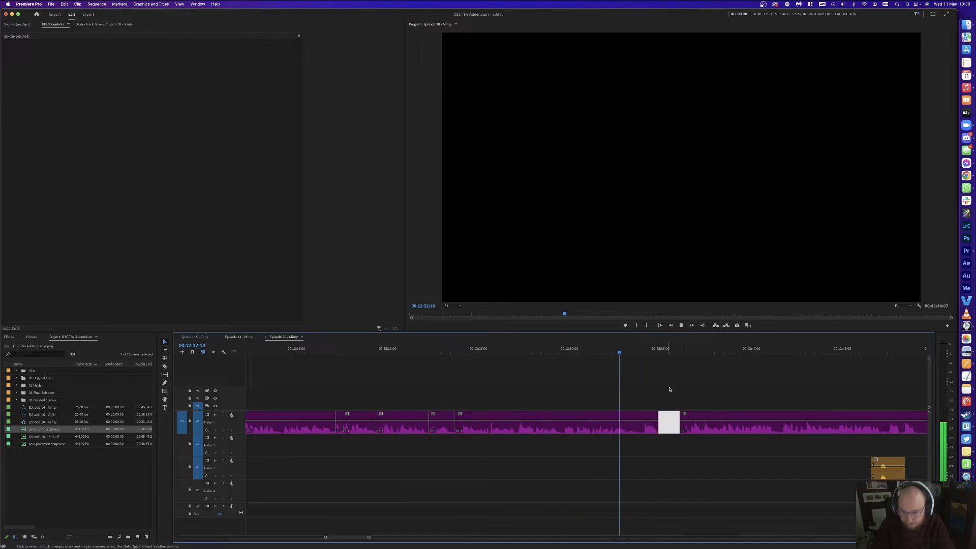
{"action": "key", "text": "Delete"}
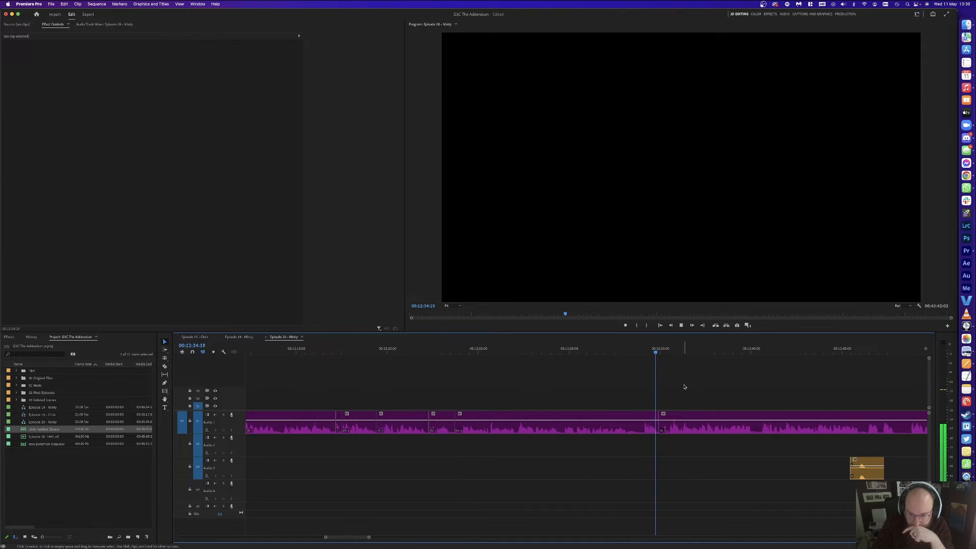
{"action": "scroll", "coordinate": [684, 387], "scroll_direction": "right", "scroll_amount": 4}
{"action": "key", "text": "minus"}
{"action": "key", "text": "minus"}
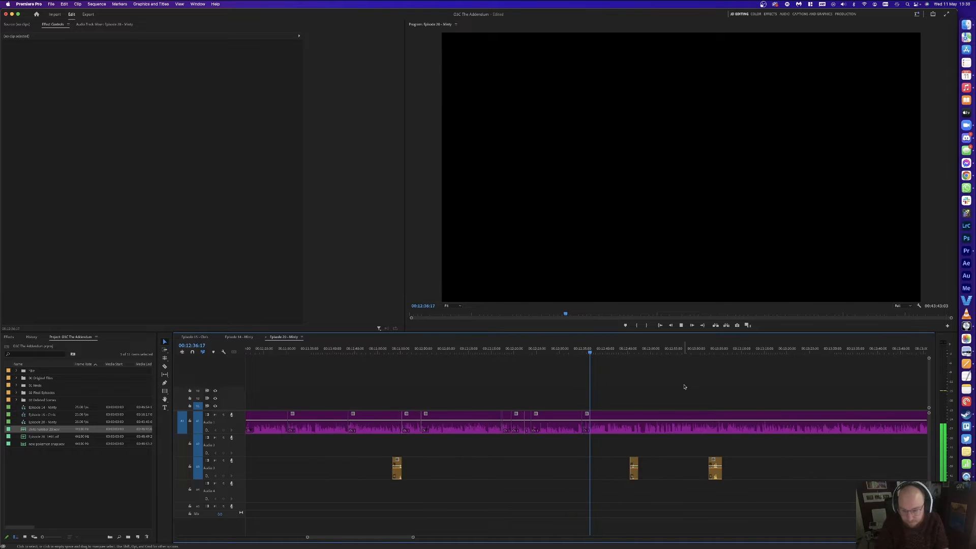
{"action": "key", "text": "minus"}
{"action": "key", "text": "minus"}
{"action": "key", "text": "minus"}
{"action": "key", "text": "minus"}
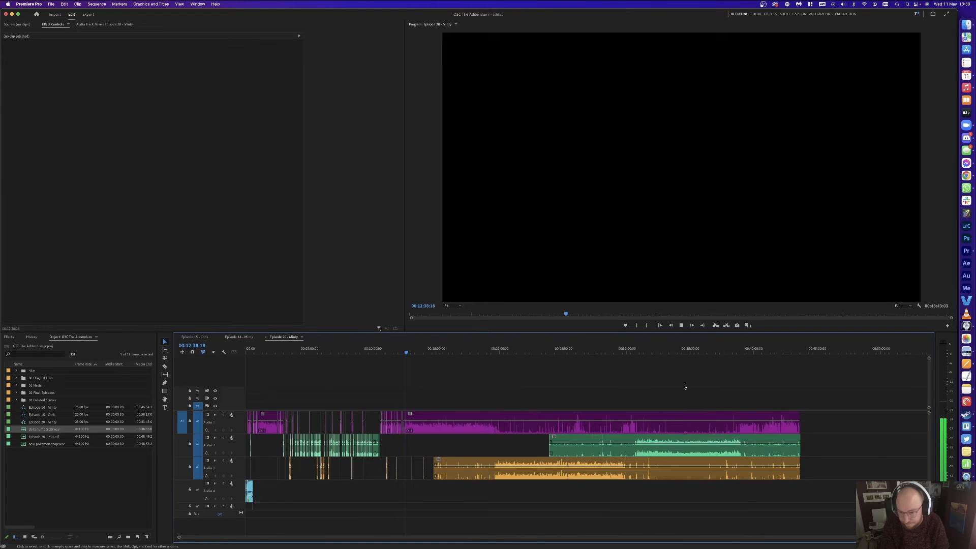
Step: Split Audio 1 at 12:48:20 and the pause's end, then ripple-delete the unwanted piece
{"action": "key", "text": "equal"}
{"action": "key", "text": "equal"}
{"action": "key", "text": "equal"}
{"action": "key", "text": "equal"}
{"action": "key", "text": "equal"}
{"action": "key", "text": "equal"}
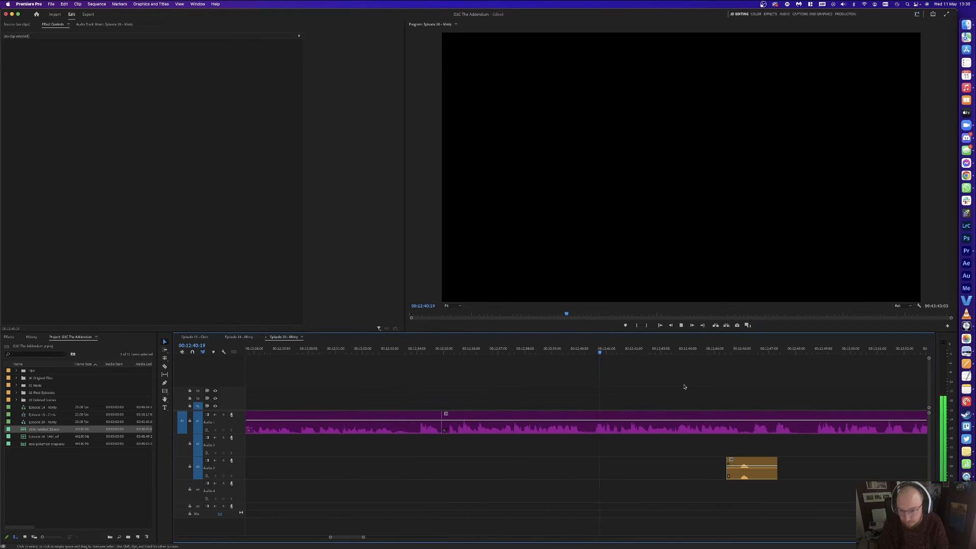
{"action": "key", "text": "minus"}
{"action": "key", "text": "equal"}
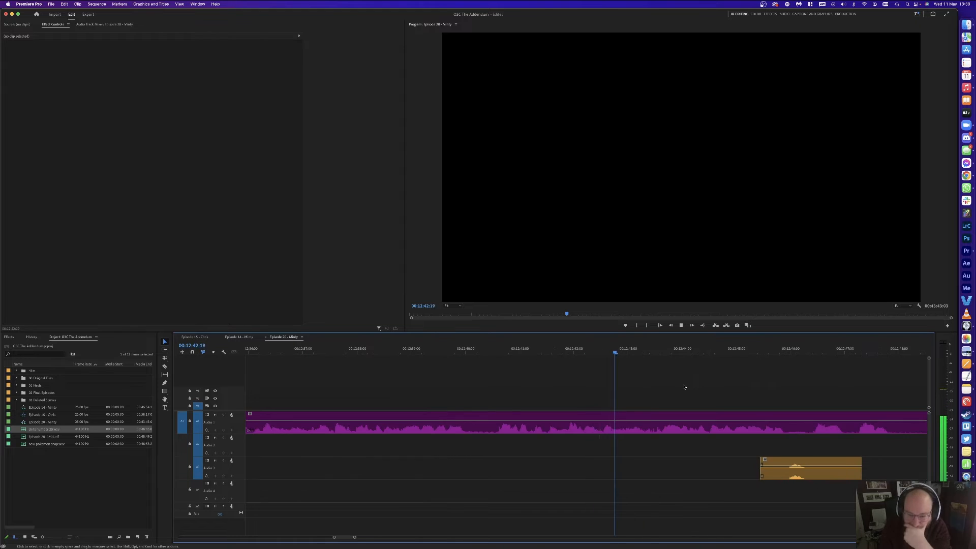
{"action": "key", "text": "minus"}
{"action": "key", "text": "equal"}
{"action": "key", "text": "minus"}
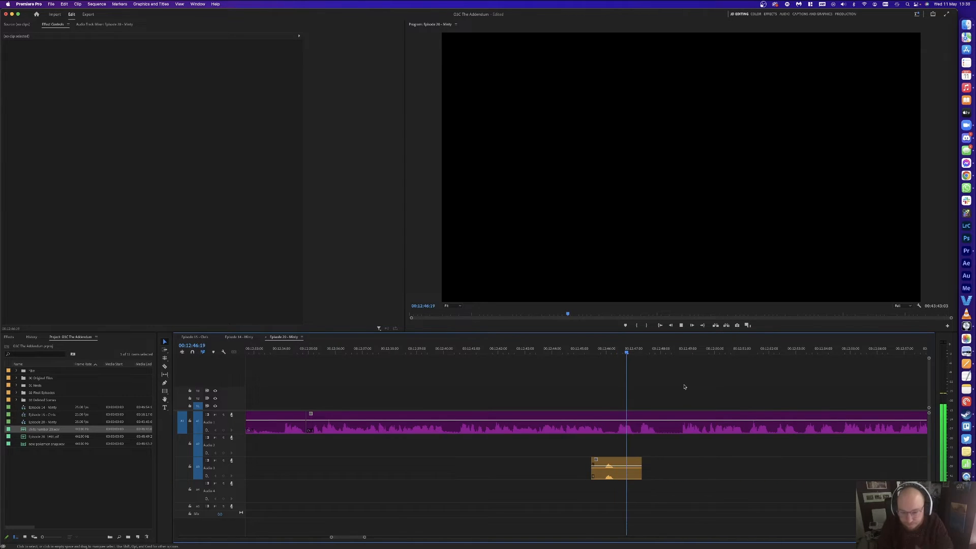
{"action": "key", "text": "equal"}
{"action": "left_click", "coordinate": [691, 351]}
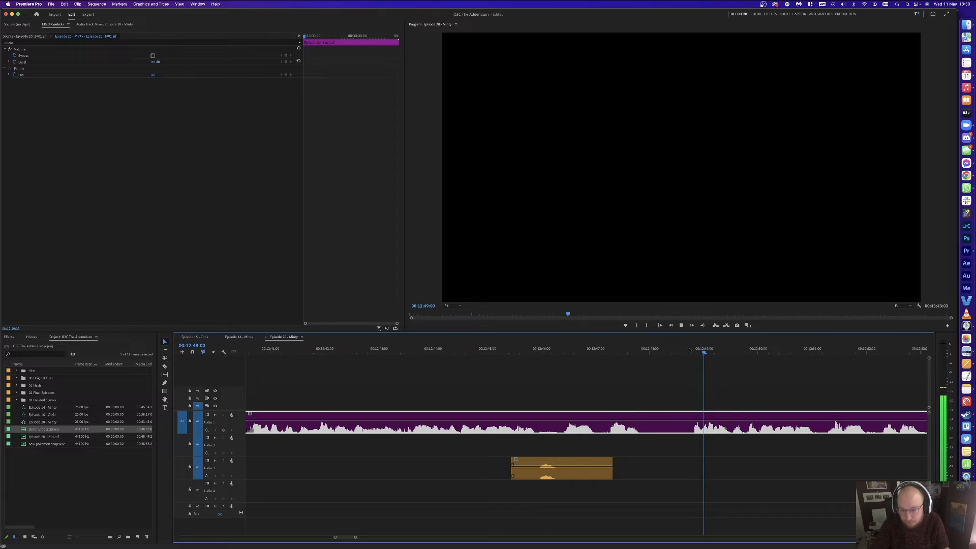
{"action": "left_click", "coordinate": [694, 351]}
{"action": "key", "text": "super+k"}
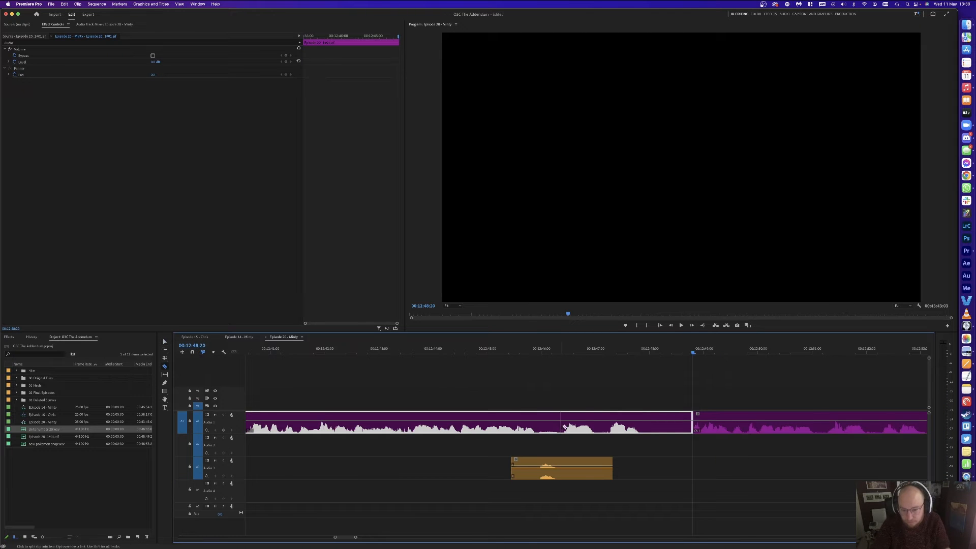
{"action": "left_click", "coordinate": [563, 426]}
{"action": "key", "text": "v"}
{"action": "left_click", "coordinate": [603, 423]}
{"action": "key", "text": "shift+Delete"}
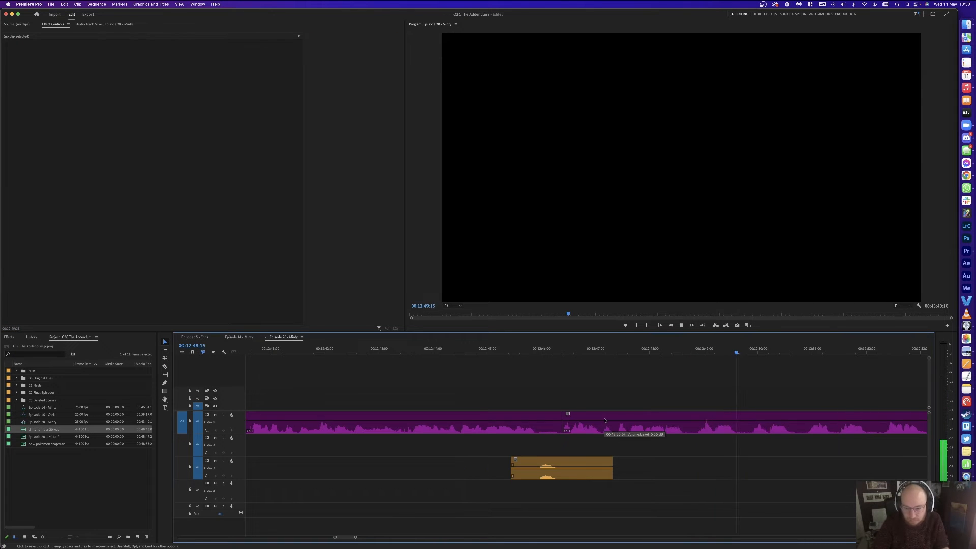
Step: Delete the short orange clip on Audio 3
{"action": "key", "text": "minus"}
{"action": "key", "text": "minus"}
{"action": "key", "text": "equal"}
{"action": "key", "text": "minus"}
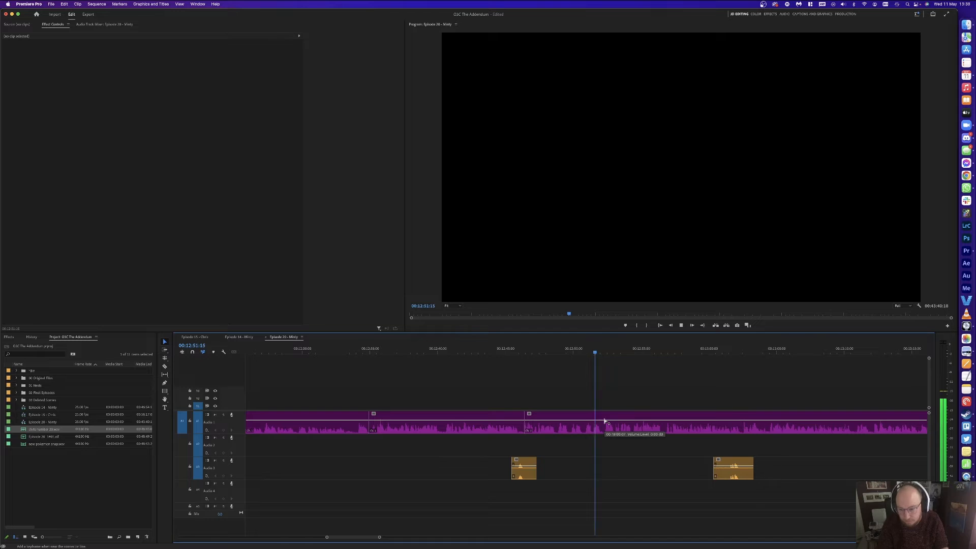
{"action": "left_click", "coordinate": [725, 468]}
{"action": "key", "text": "Delete"}
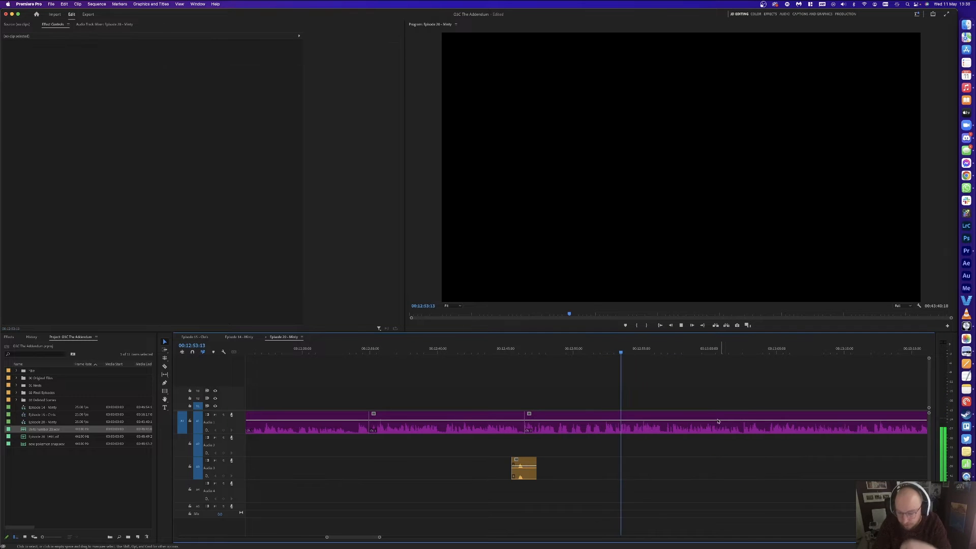
{"action": "scroll", "coordinate": [694, 384], "scroll_direction": "right", "scroll_amount": 10}
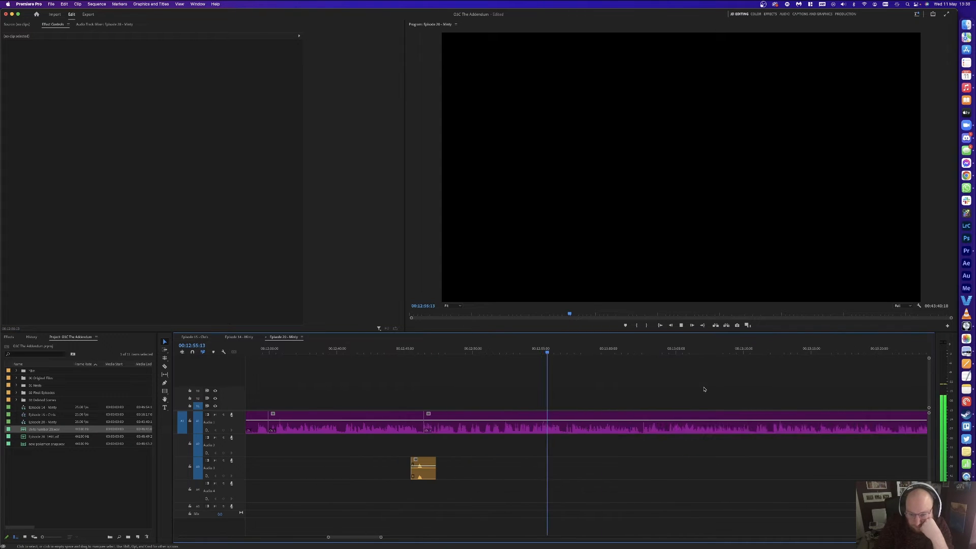
{"action": "key", "text": "minus"}
{"action": "key", "text": "minus"}
{"action": "key", "text": "equal"}
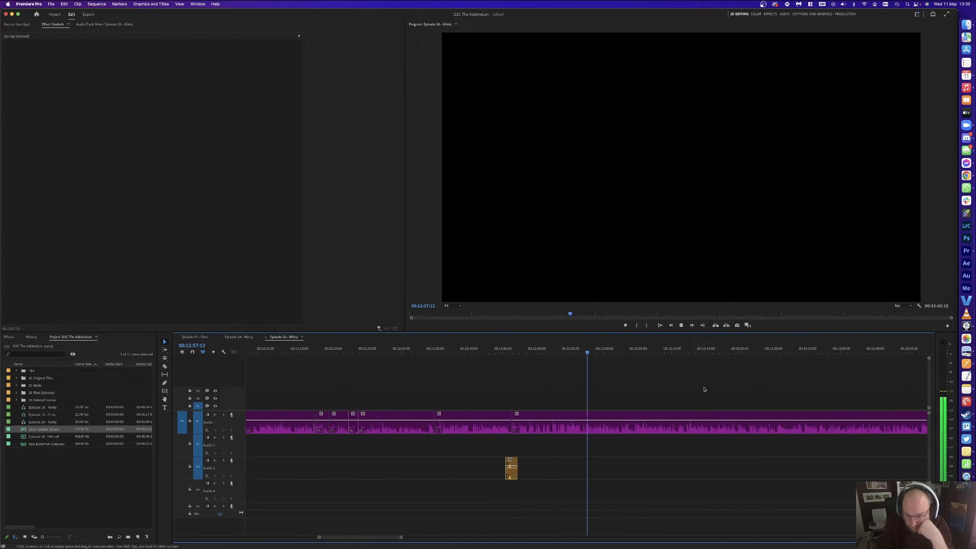
{"action": "key", "text": "equal"}
{"action": "key", "text": "equal"}
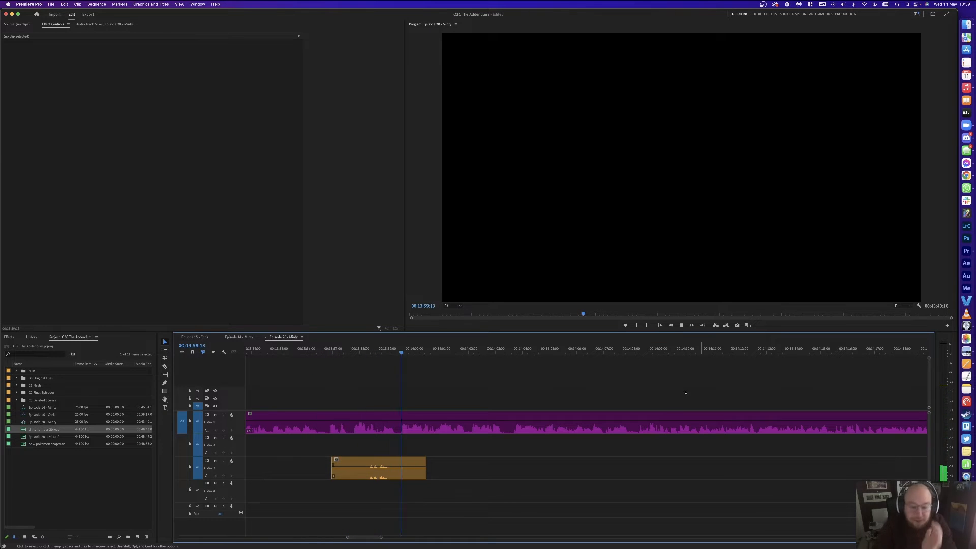
Step: Delete an orange Audio 3 clip, then ripple-delete the Audio 1 section from 14:23:19 to 14:26
{"action": "left_click", "coordinate": [410, 468]}
{"action": "key", "text": "Delete"}
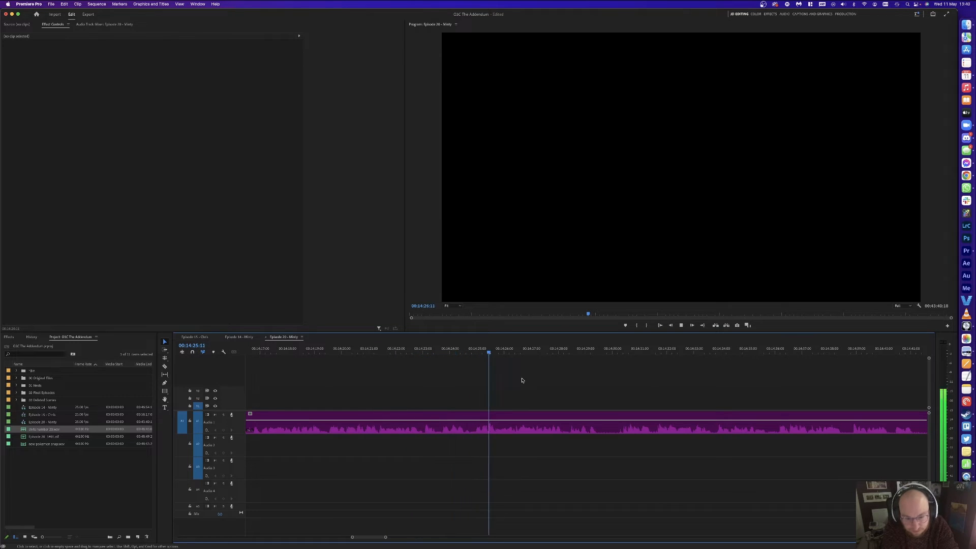
{"action": "key", "text": "space"}
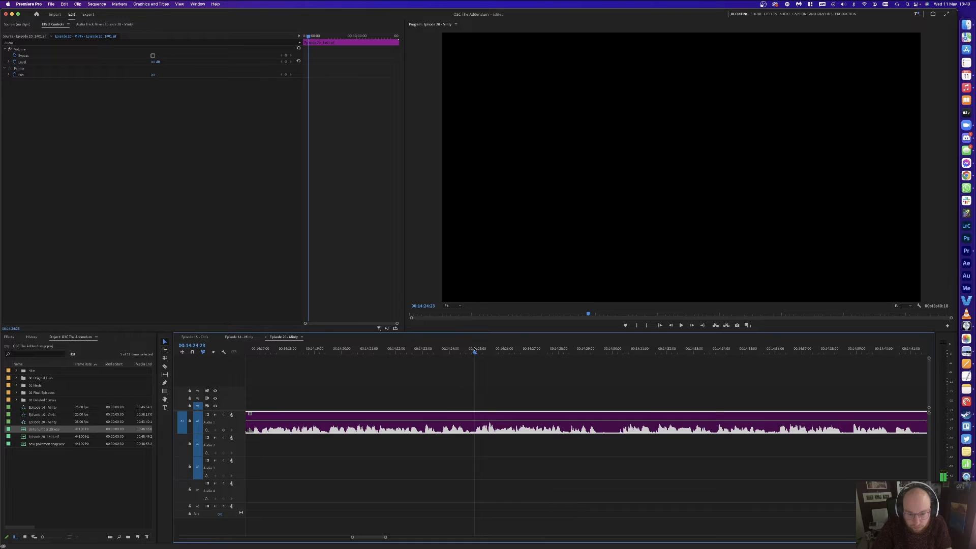
{"action": "key", "text": "super+k"}
{"action": "left_click_drag", "start_coordinate": [474, 349], "coordinate": [445, 348]}
{"action": "key", "text": "super+k"}
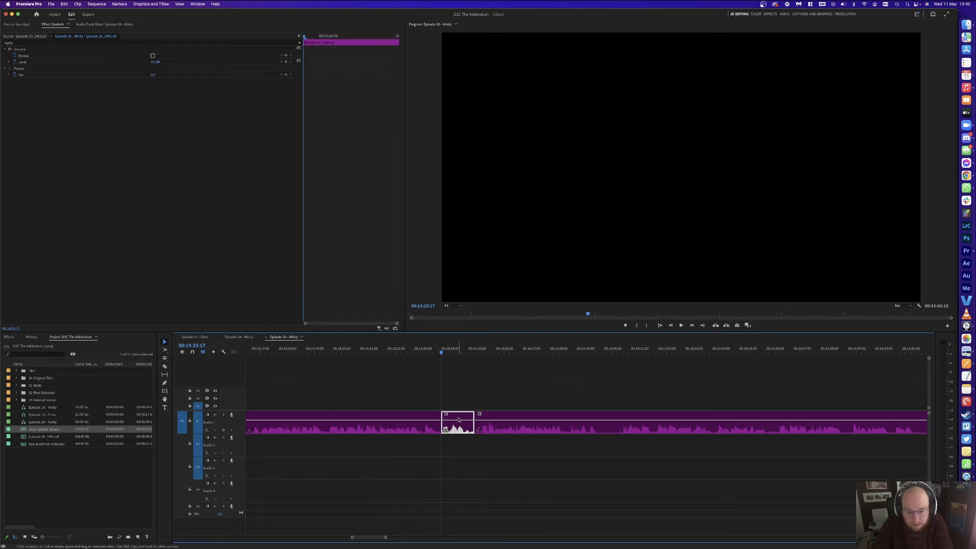
{"action": "key", "text": "shift+Delete"}
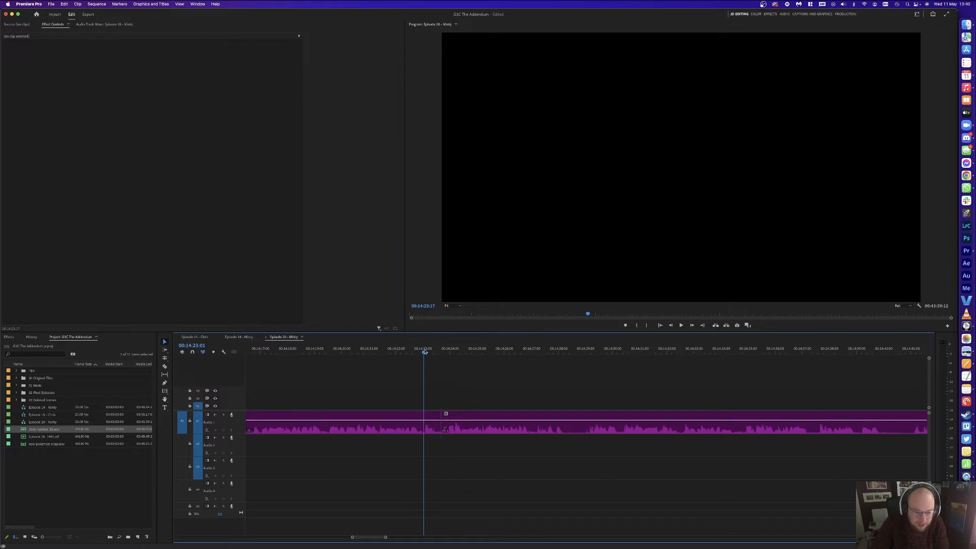
{"action": "left_click", "coordinate": [489, 373]}
{"action": "key", "text": "space"}
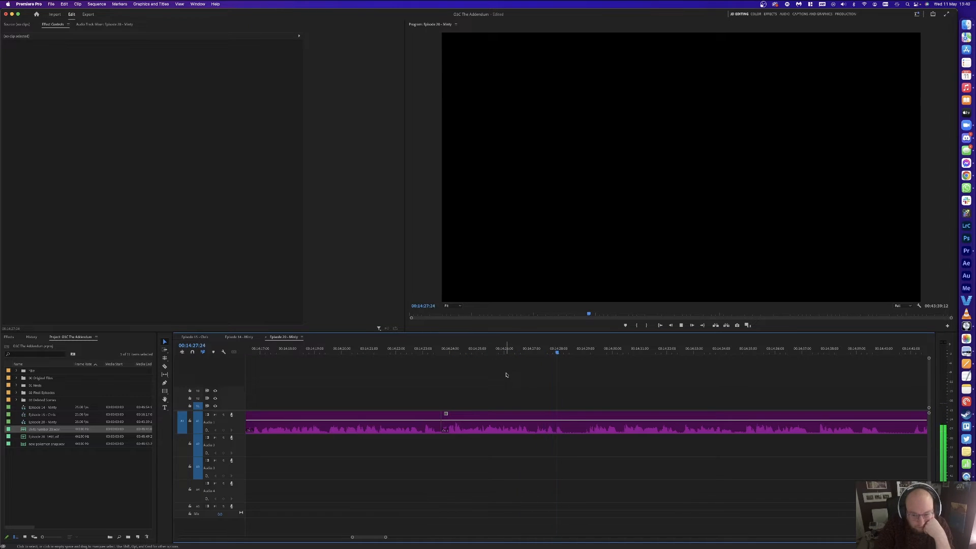
Step: Ripple-delete the Audio 1 section between 14:27:02 and 14:29:04
{"action": "left_click", "coordinate": [590, 350]}
{"action": "key", "text": "super+k"}
{"action": "left_click_drag", "start_coordinate": [589, 352], "coordinate": [535, 350]}
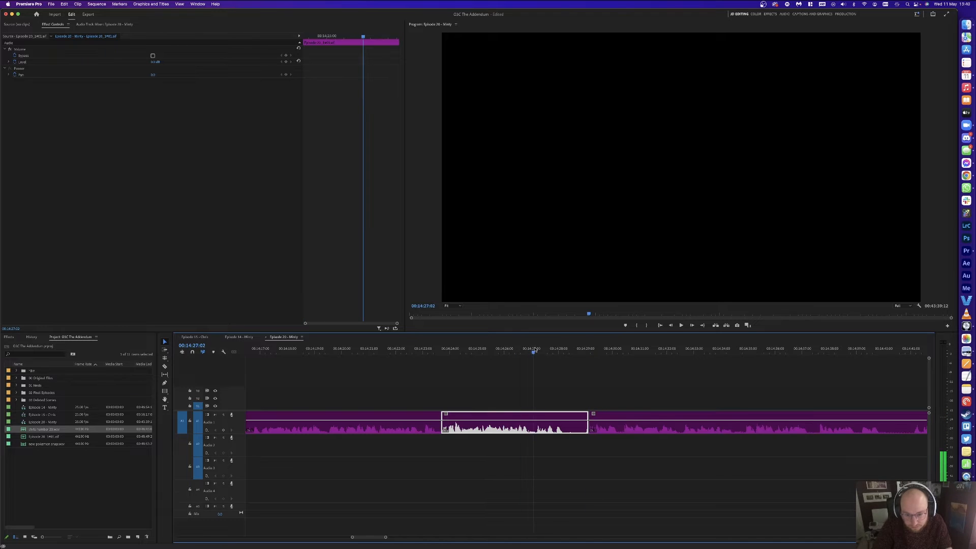
{"action": "key", "text": "super+k"}
{"action": "key", "text": "shift+Delete"}
{"action": "key", "text": "space"}
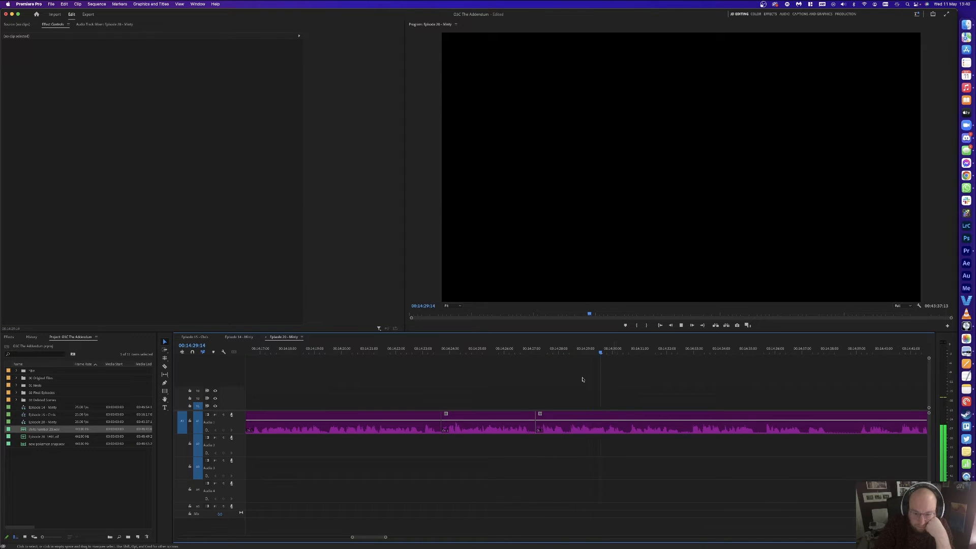
Step: Split the Audio 1 clip at about 14:38 and again at 14:39:01
{"action": "scroll", "coordinate": [613, 375], "scroll_direction": "right", "scroll_amount": 3}
{"action": "key", "text": "minus"}
{"action": "key", "text": "minus"}
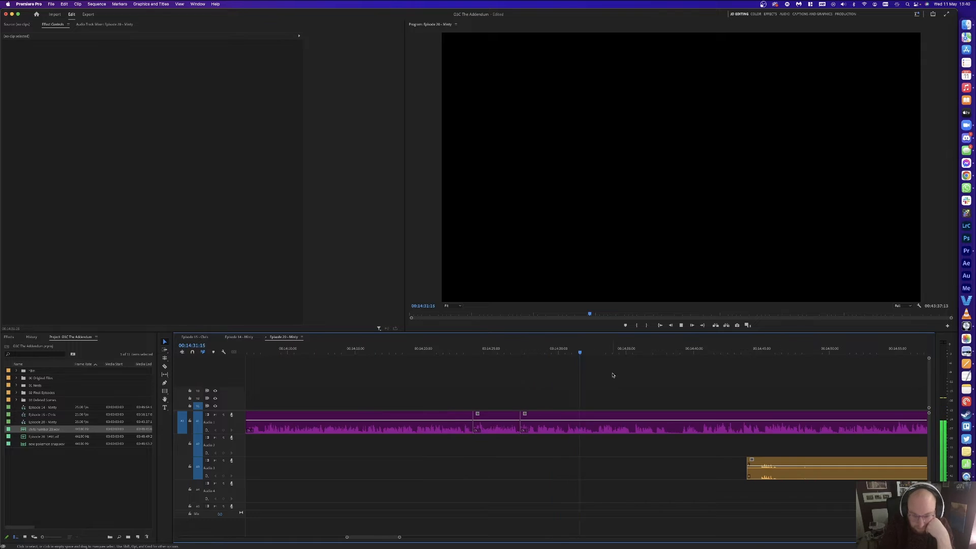
{"action": "key", "text": "equal"}
{"action": "key", "text": "equal"}
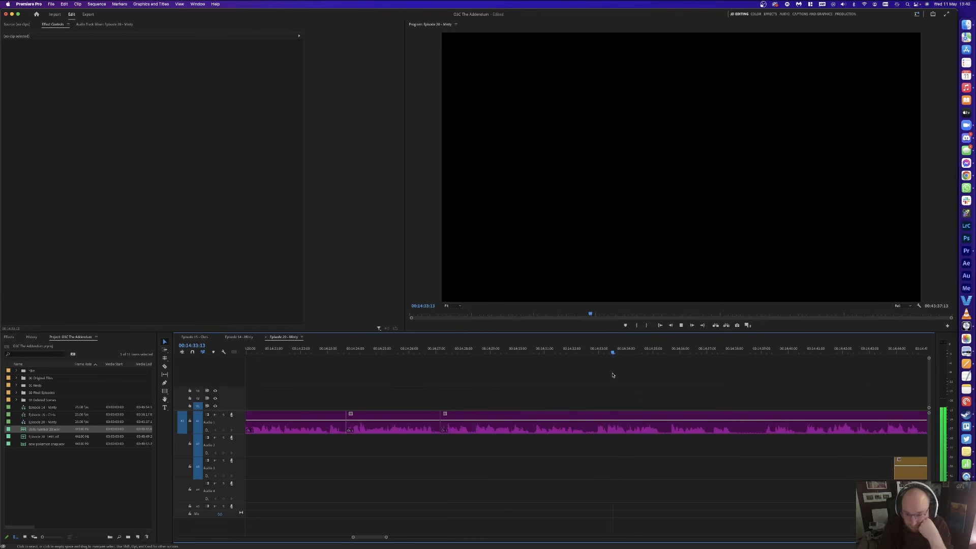
{"action": "key", "text": "equal"}
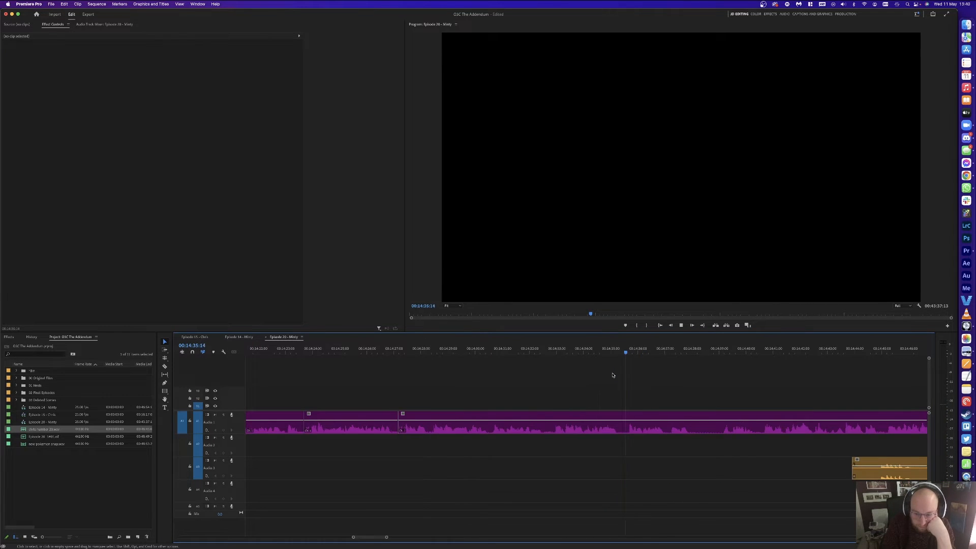
{"action": "key", "text": "minus"}
{"action": "key", "text": "equal"}
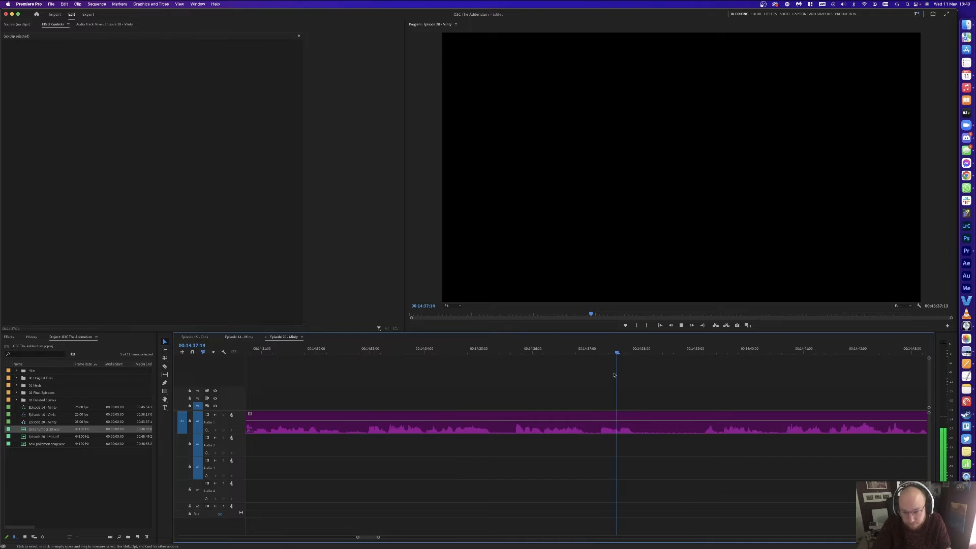
{"action": "key", "text": "space"}
{"action": "key", "text": "super+k"}
{"action": "left_click", "coordinate": [696, 350]}
{"action": "key", "text": "super+k"}
Step: Cut Audio 1 at 14:41:11 and ripple-delete both unwanted pieces together
{"action": "key", "text": "space"}
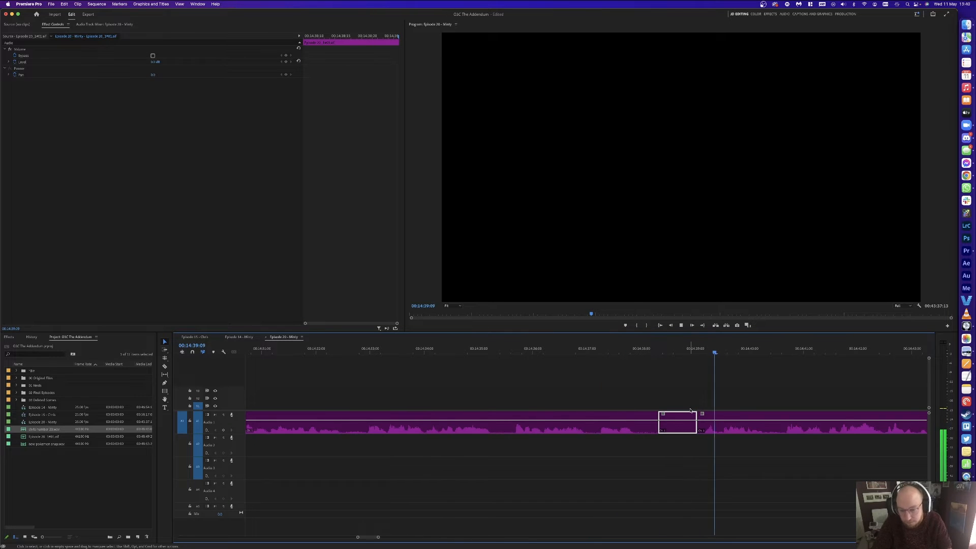
{"action": "key", "text": "d"}
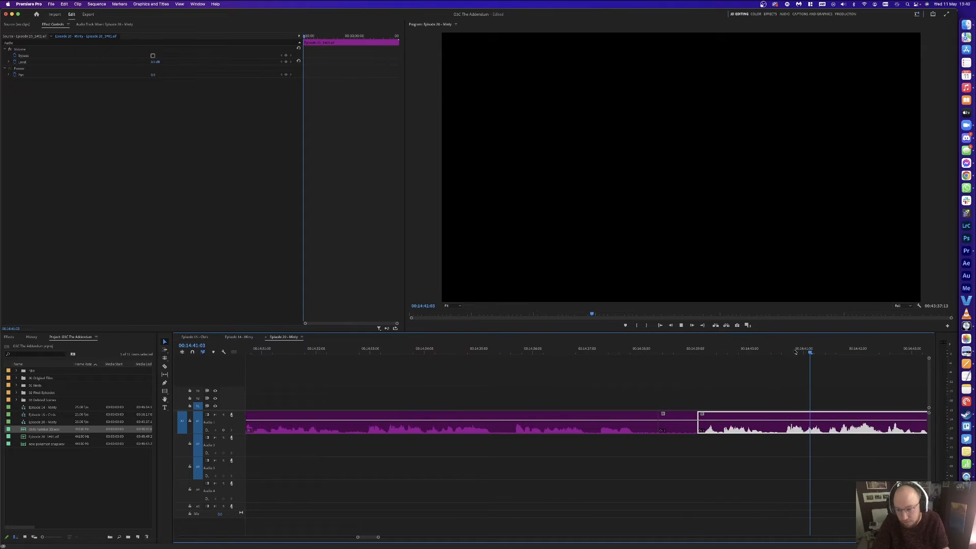
{"action": "left_click", "coordinate": [829, 353]}
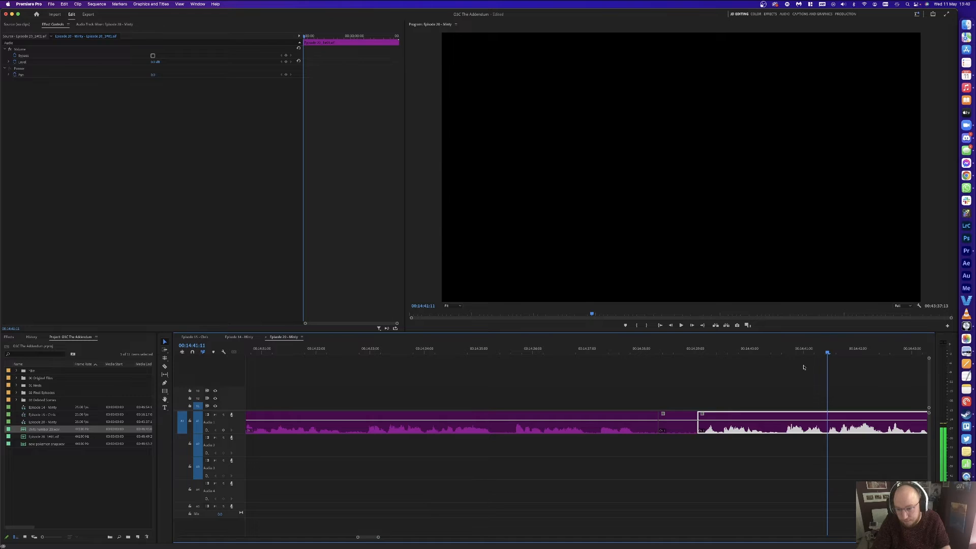
{"action": "key", "text": "super+k"}
{"action": "left_click_drag", "start_coordinate": [768, 380], "coordinate": [677, 424]}
{"action": "key", "text": "shift+Delete"}
{"action": "left_click", "coordinate": [676, 422]}
{"action": "key", "text": "Up"}
Step: Razor the orange Audio 3 clip around a pause and delete the silent middle piece
{"action": "key", "text": "space"}
{"action": "key", "text": "minus"}
{"action": "key", "text": "minus"}
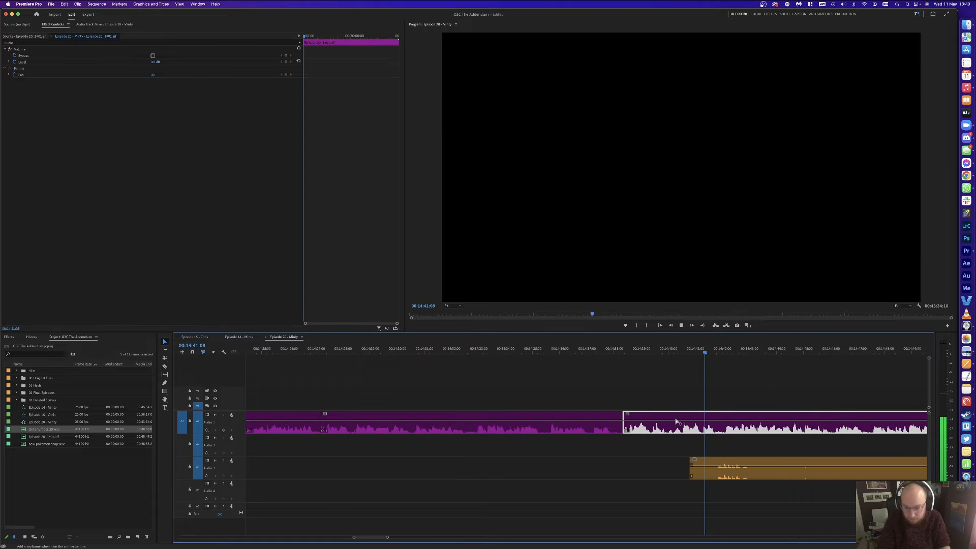
{"action": "key", "text": "minus"}
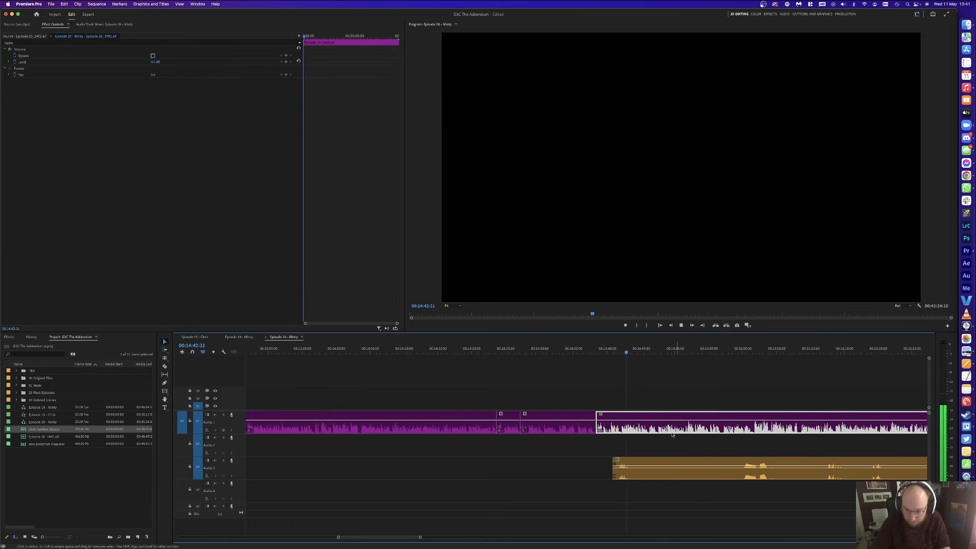
{"action": "key", "text": "c"}
{"action": "left_click", "coordinate": [630, 469]}
{"action": "left_click", "coordinate": [740, 467]}
{"action": "key", "text": "v"}
{"action": "left_click", "coordinate": [698, 467]}
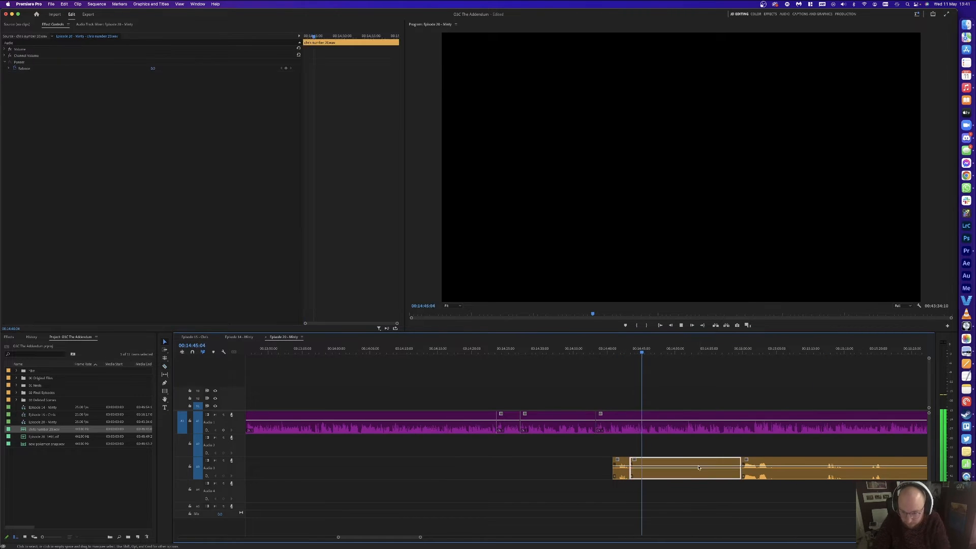
{"action": "key", "text": "Delete"}
Step: Ripple-delete the Audio 1 pause between 00:14:56:02 and 00:14:57:12
{"action": "key", "text": "equal"}
{"action": "key", "text": "equal"}
{"action": "key", "text": "equal"}
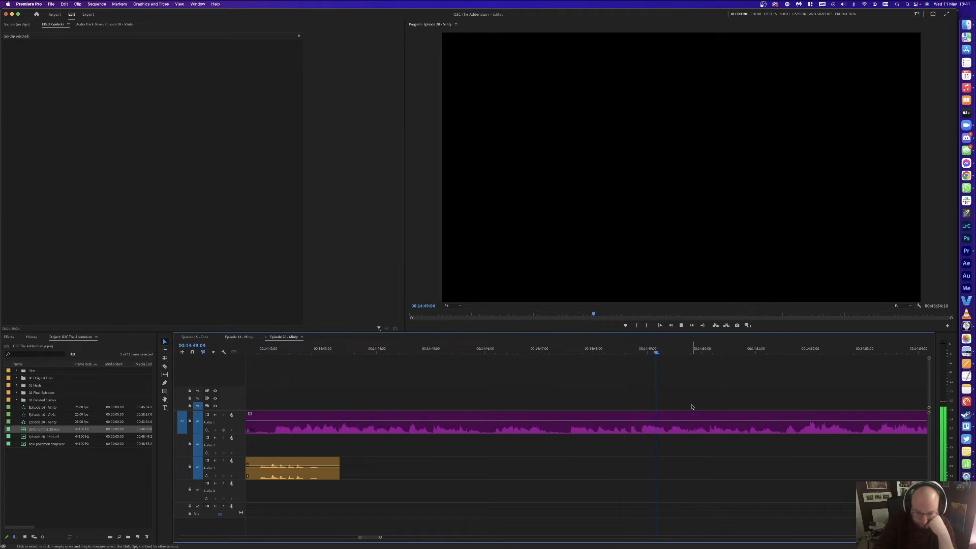
{"action": "key", "text": "minus"}
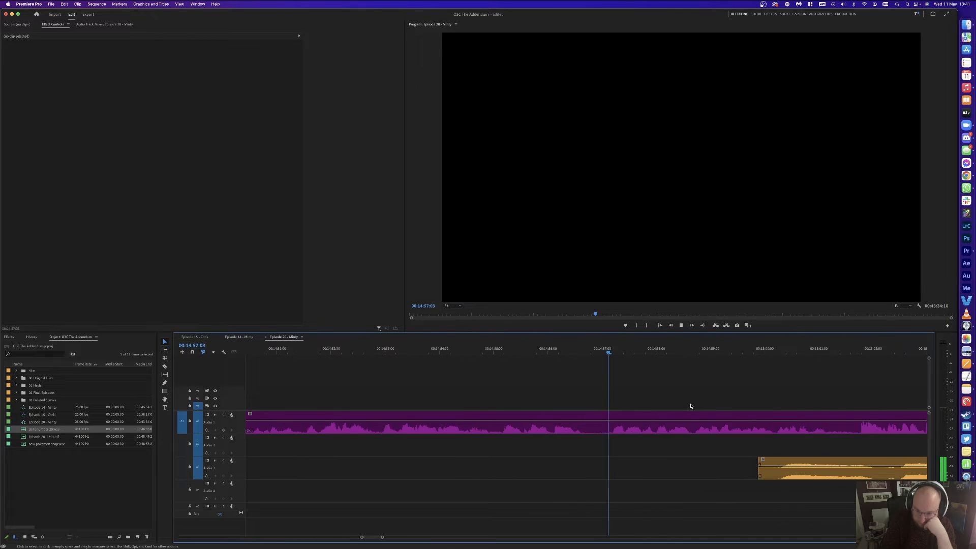
{"action": "left_click", "coordinate": [628, 350]}
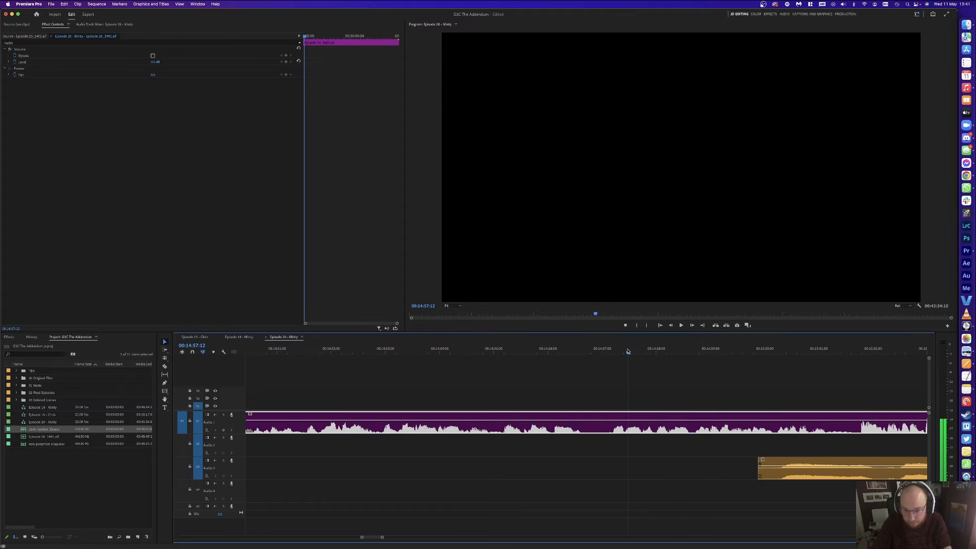
{"action": "key", "text": "super+k"}
{"action": "left_click", "coordinate": [551, 351]}
{"action": "key", "text": "super+k"}
{"action": "left_click", "coordinate": [581, 418]}
{"action": "key", "text": "shift+Delete"}
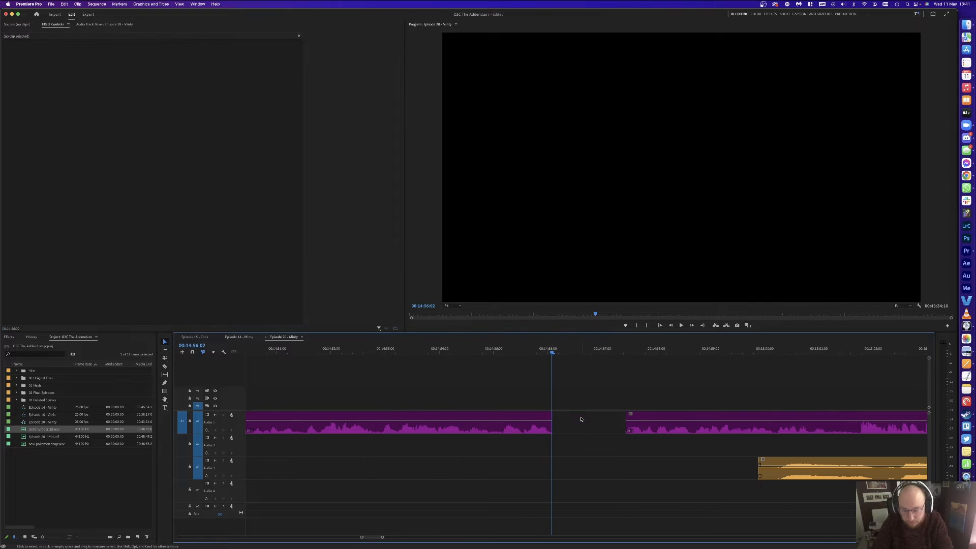
{"action": "key", "text": "space"}
{"action": "key", "text": "minus"}
{"action": "key", "text": "minus"}
{"action": "key", "text": "minus"}
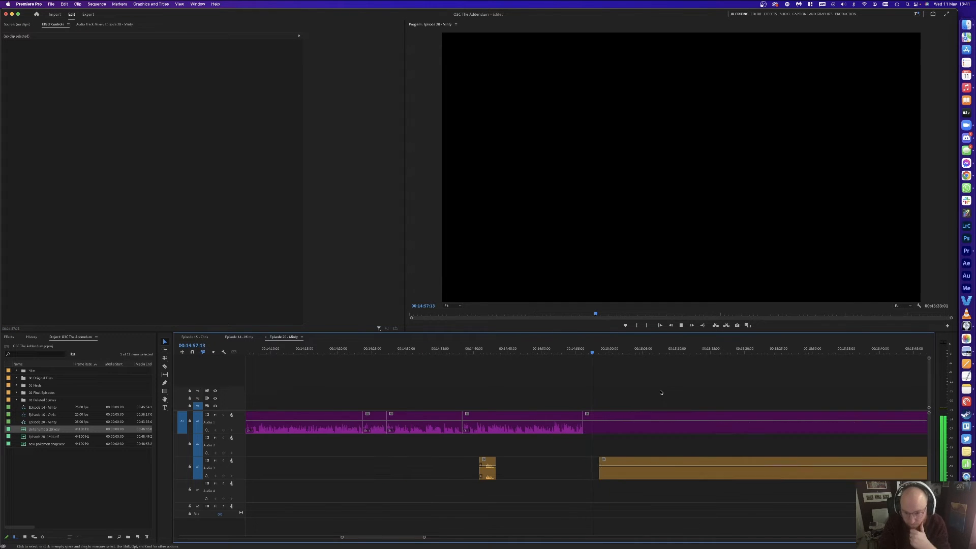
Step: Razor the orange Audio 3 clip and delete two silent stretches, leaving gaps
{"action": "key", "text": "c"}
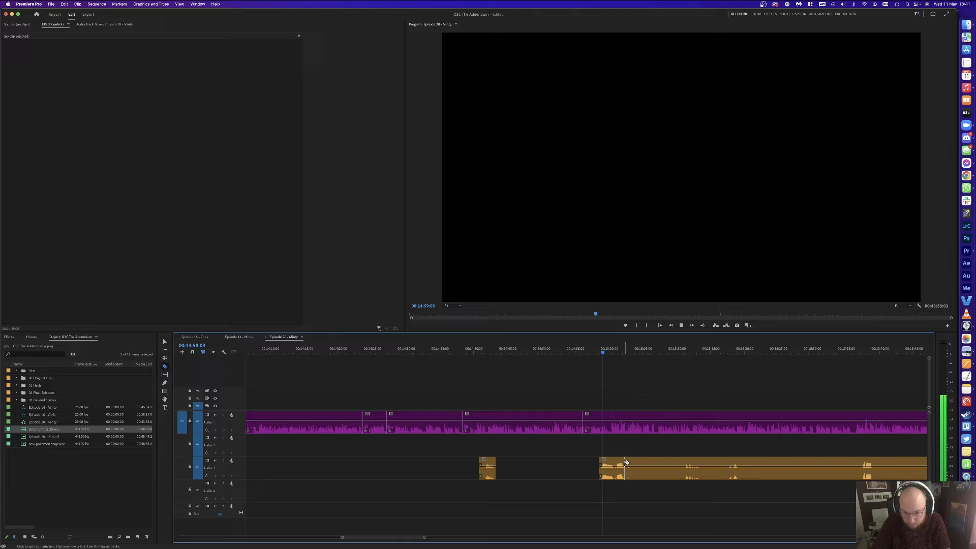
{"action": "left_click", "coordinate": [686, 464]}
{"action": "key", "text": "v"}
{"action": "left_click", "coordinate": [653, 467]}
{"action": "key", "text": "Delete"}
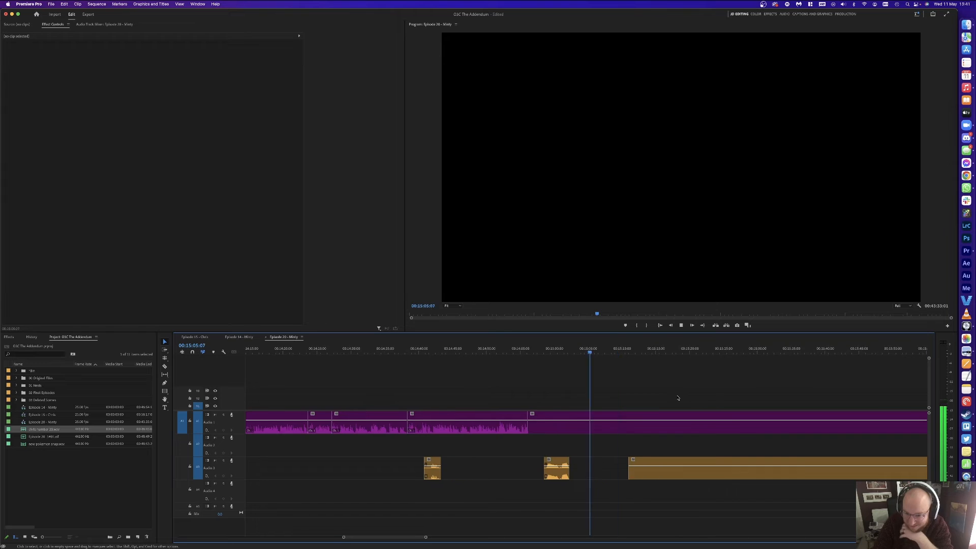
{"action": "key", "text": "="}
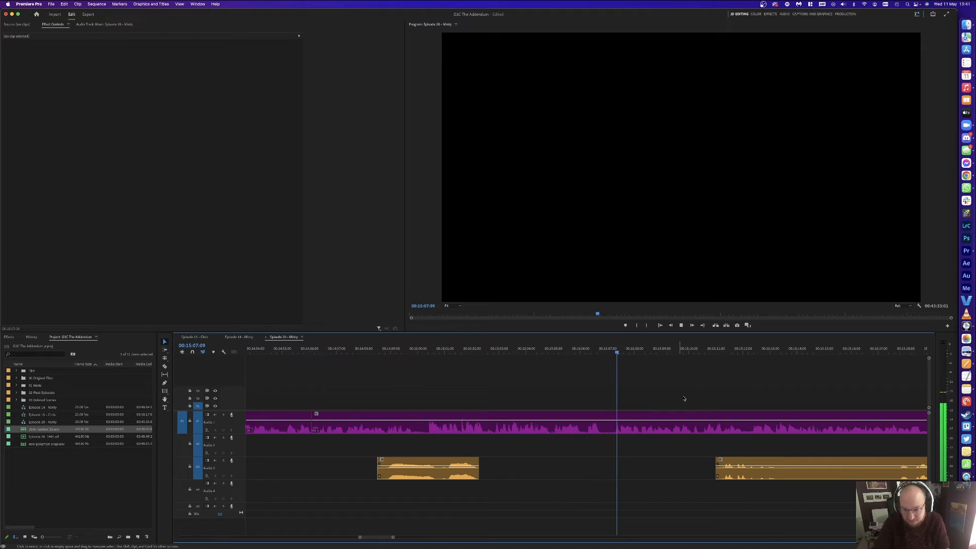
{"action": "left_click", "coordinate": [819, 467]}
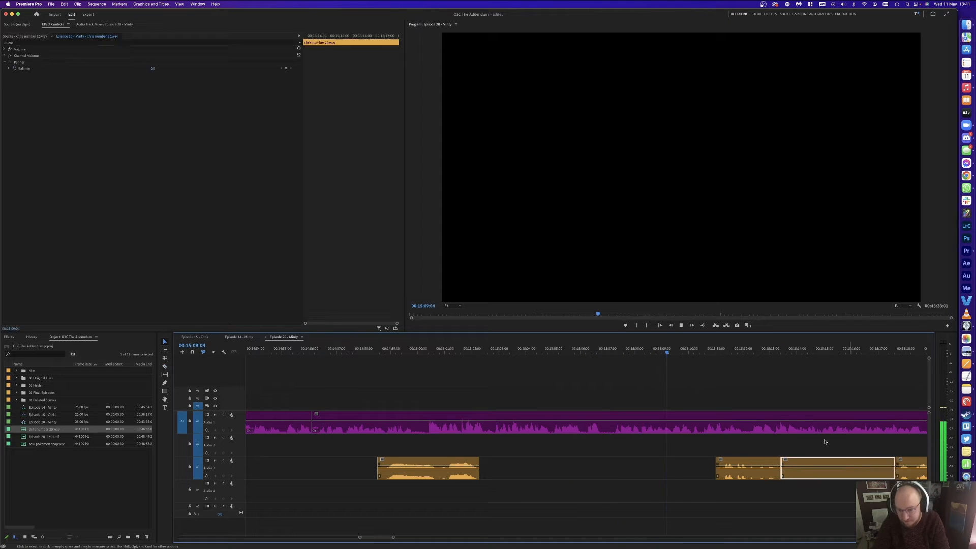
{"action": "key", "text": "Delete"}
{"action": "key", "text": "minus"}
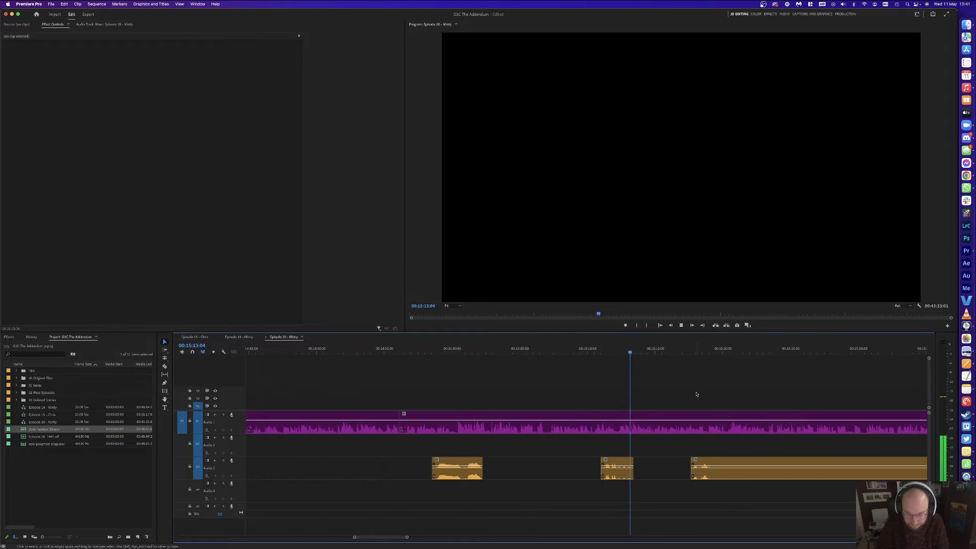
Step: Razor out a short Audio 1 piece near 00:15:13, close its gap, and replay from 00:15:11
{"action": "key", "text": "equal"}
{"action": "key", "text": "space"}
{"action": "left_click", "coordinate": [594, 422]}
{"action": "key", "text": "c"}
{"action": "left_click", "coordinate": [586, 420]}
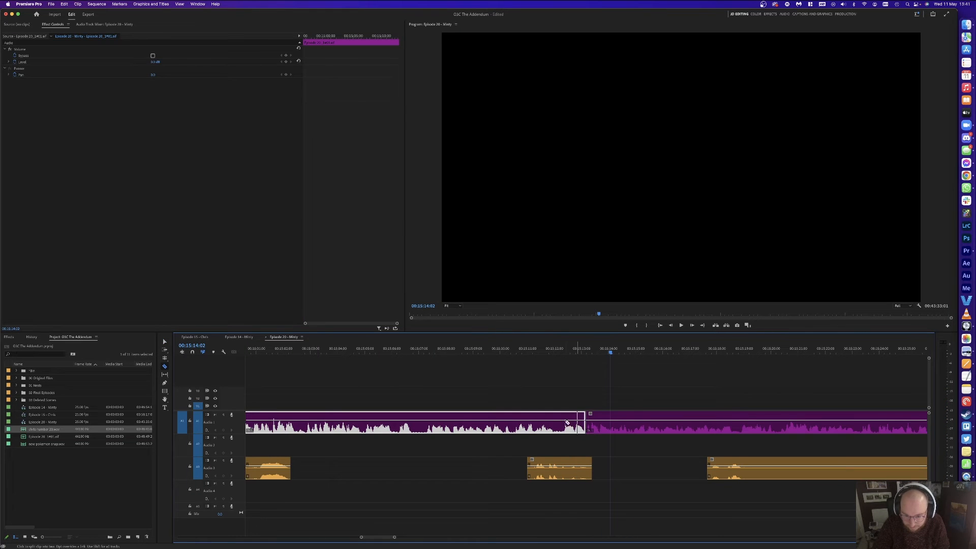
{"action": "left_click", "coordinate": [563, 421]}
{"action": "key", "text": "v"}
{"action": "left_click", "coordinate": [572, 421]}
{"action": "key", "text": "Delete"}
{"action": "left_click", "coordinate": [572, 421]}
{"action": "key", "text": "Delete"}
{"action": "left_click", "coordinate": [544, 349]}
{"action": "key", "text": "space"}
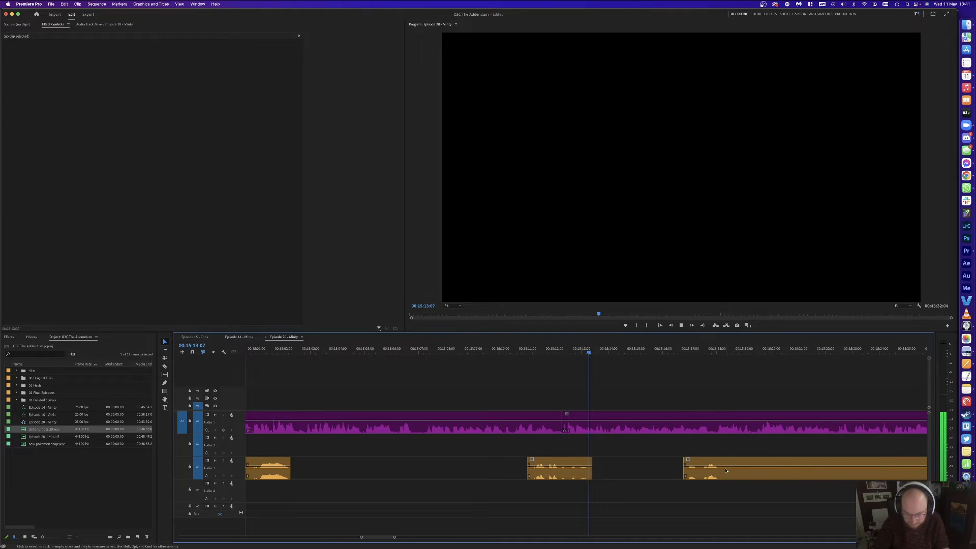
Step: Split the orange Audio 3 clip where speech resumes and delete the silent piece
{"action": "key", "text": "minus"}
{"action": "key", "text": "c"}
{"action": "left_click", "coordinate": [658, 466]}
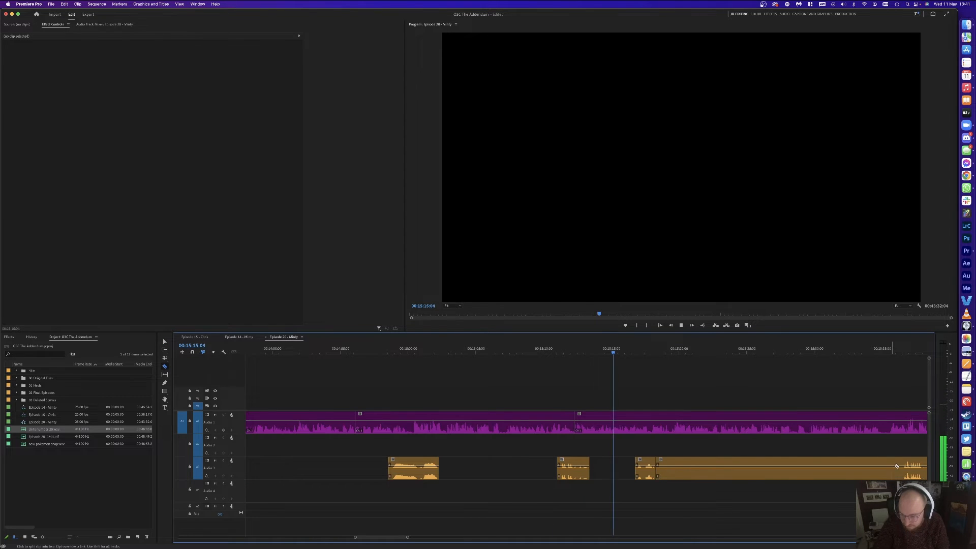
{"action": "key", "text": "v"}
{"action": "left_click", "coordinate": [864, 464]}
{"action": "key", "text": "Delete"}
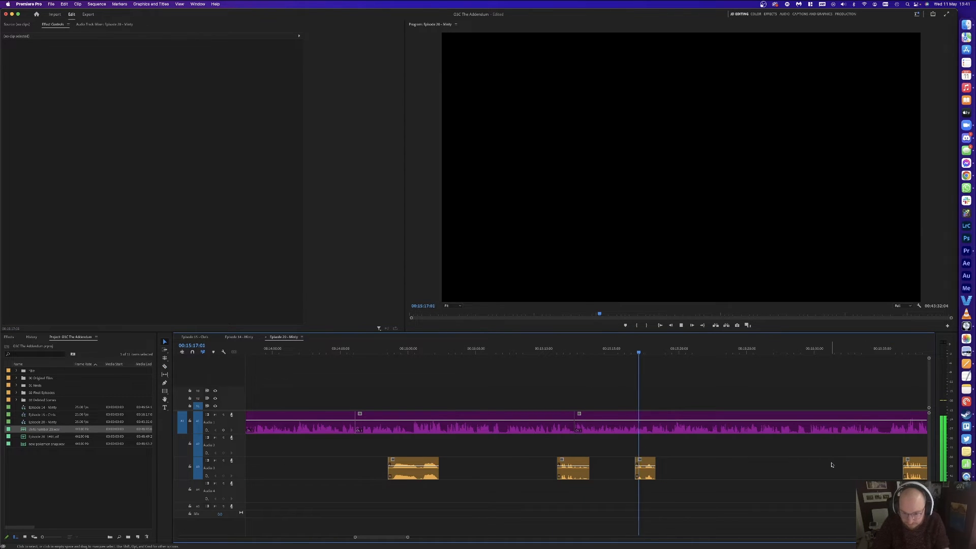
Step: Further along, razor the orange clip where speech starts and delete the preceding silence
{"action": "scroll", "coordinate": [828, 461], "scroll_direction": "right", "scroll_amount": 3}
{"action": "key", "text": "c"}
{"action": "key", "text": "minus"}
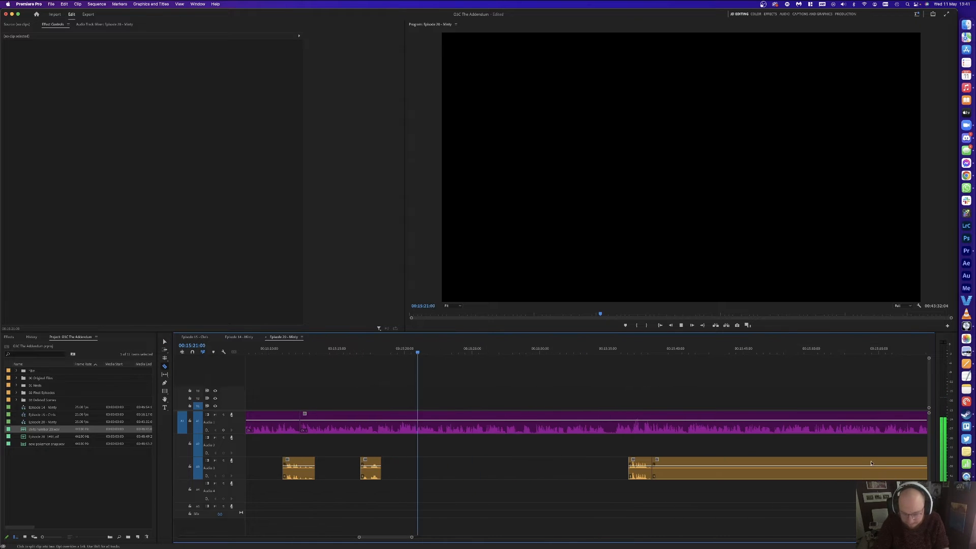
{"action": "scroll", "coordinate": [891, 463], "scroll_direction": "right", "scroll_amount": 5}
{"action": "left_click", "coordinate": [845, 465]}
{"action": "key", "text": "v"}
{"action": "left_click", "coordinate": [755, 465]}
{"action": "key", "text": "Delete"}
{"action": "key", "text": "equal"}
{"action": "key", "text": "equal"}
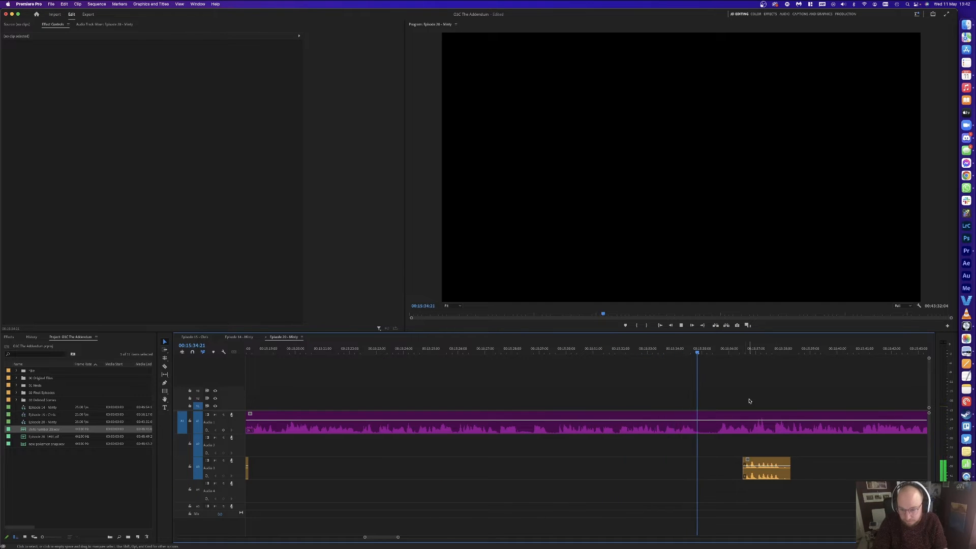
Step: Ripple-delete the short Audio 1 pause ending at 00:15:35:15 and replay the edit
{"action": "key", "text": "space"}
{"action": "key", "text": "super+k"}
{"action": "left_click", "coordinate": [717, 353]}
{"action": "key", "text": "super+k"}
{"action": "key", "text": "Delete"}
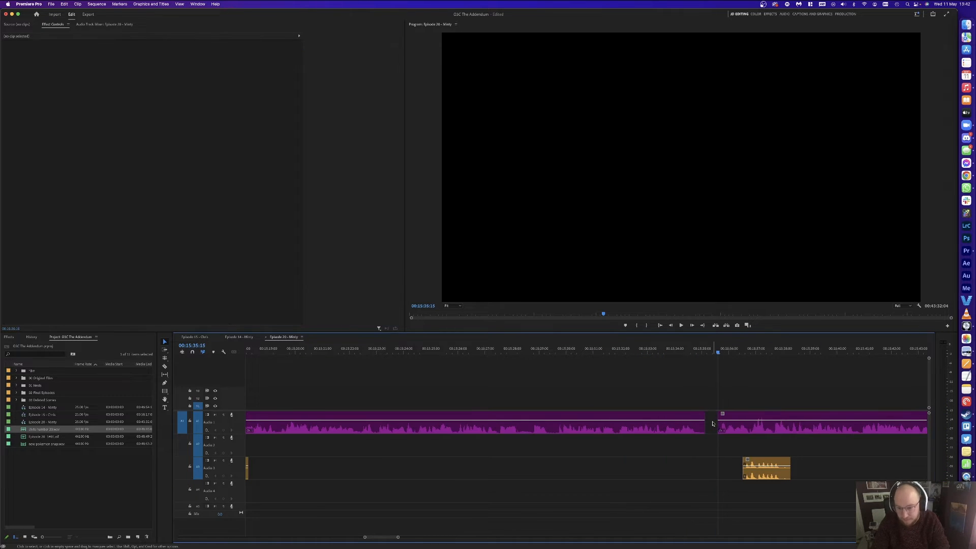
{"action": "left_click", "coordinate": [712, 424]}
{"action": "key", "text": "Delete"}
{"action": "key", "text": "Up"}
{"action": "key", "text": "space"}
{"action": "left_click", "coordinate": [820, 369]}
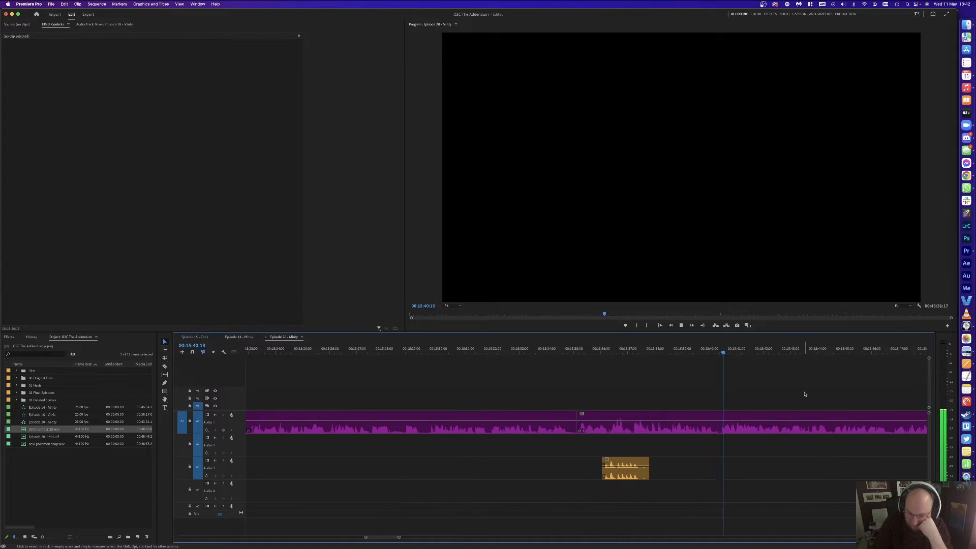
Step: Razor the orange Audio 3 clip where speech begins and delete the two unwanted pieces
{"action": "key", "text": "minus"}
{"action": "key", "text": "minus"}
{"action": "key", "text": "minus"}
{"action": "key", "text": "minus"}
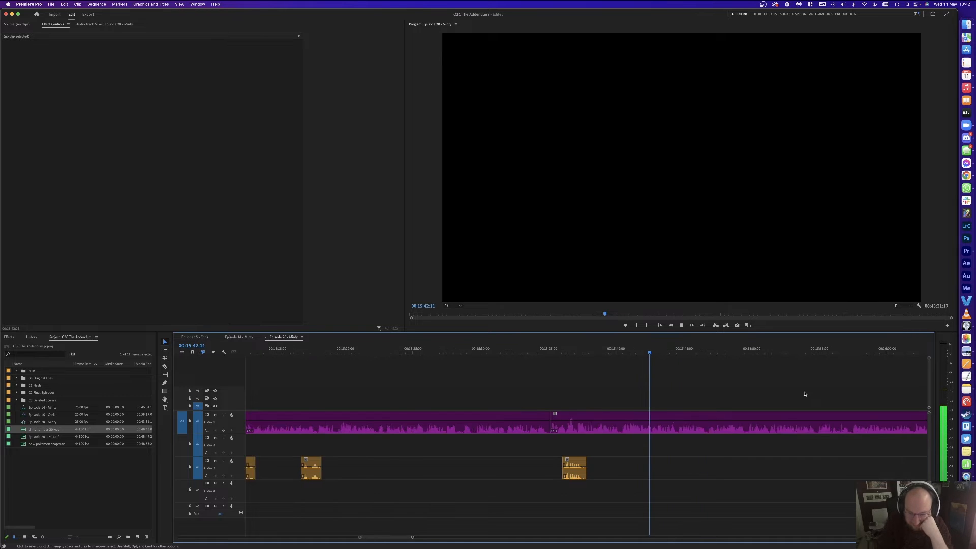
{"action": "key", "text": "minus"}
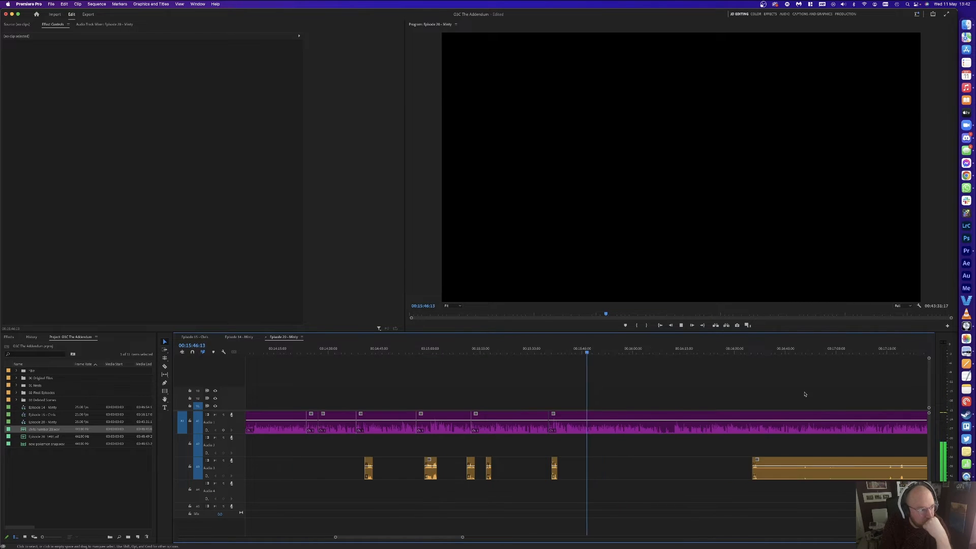
{"action": "key", "text": "equal"}
{"action": "key", "text": "equal"}
{"action": "key", "text": "equal"}
{"action": "key", "text": "minus"}
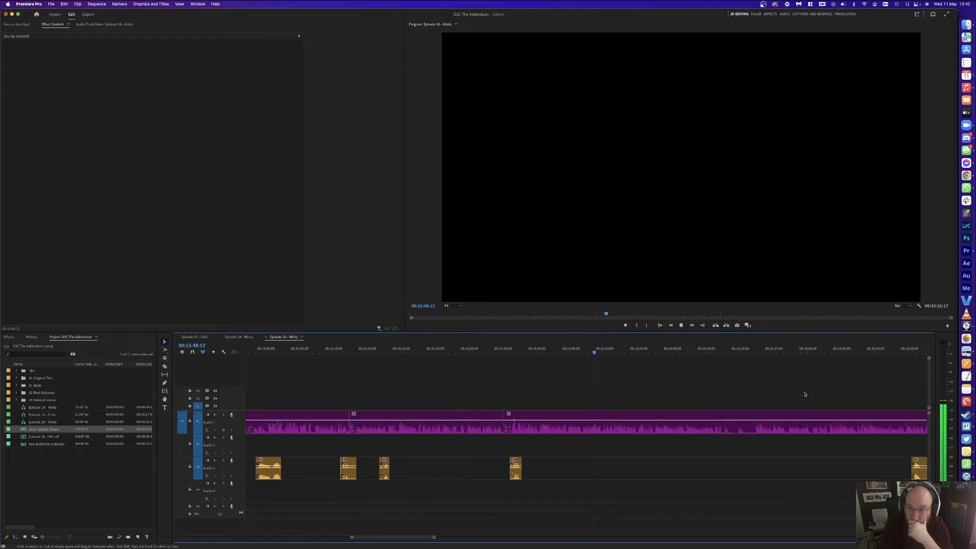
{"action": "key", "text": "equal"}
{"action": "key", "text": "minus"}
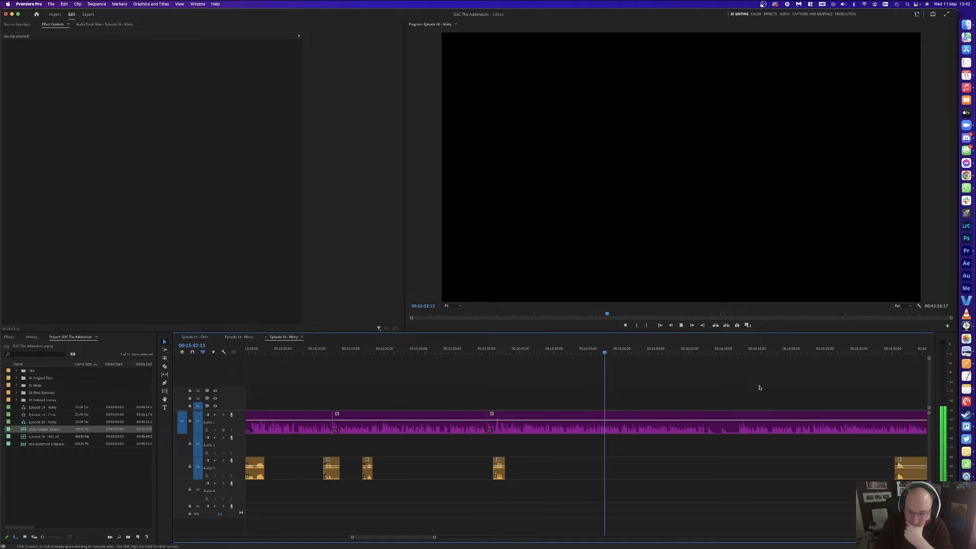
{"action": "scroll", "coordinate": [759, 387], "scroll_direction": "down", "scroll_amount": 2}
{"action": "scroll", "coordinate": [758, 387], "scroll_direction": "down", "scroll_amount": 2}
{"action": "key", "text": "c"}
{"action": "key", "text": "minus"}
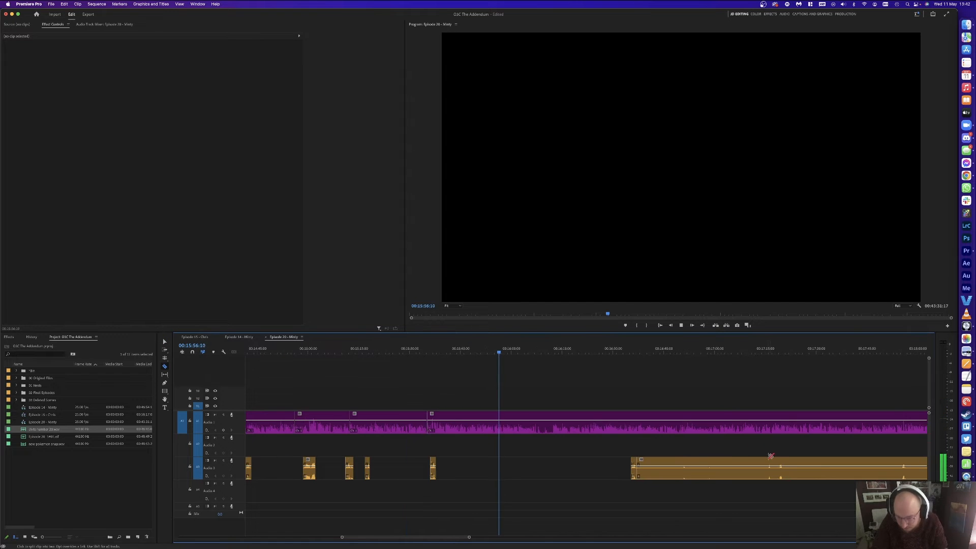
{"action": "left_click", "coordinate": [786, 461]}
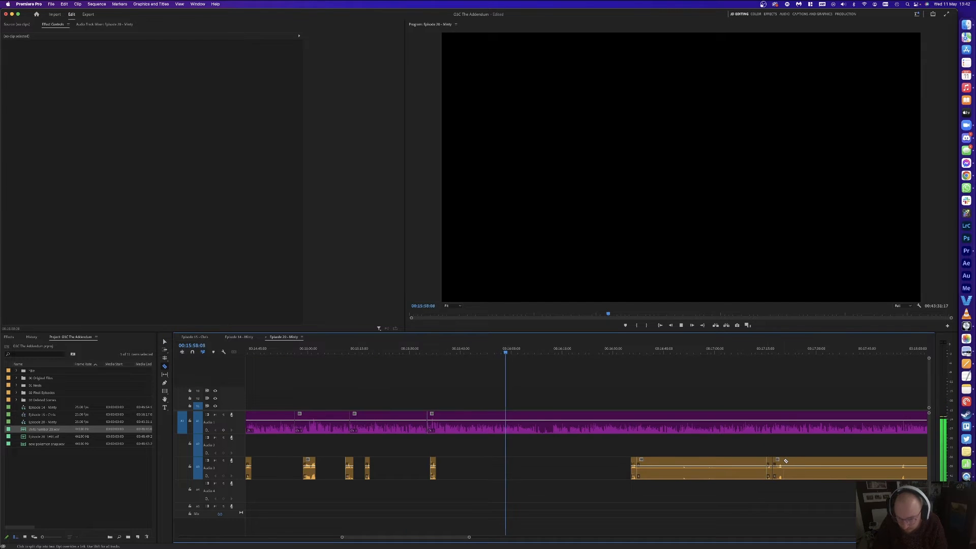
{"action": "key", "text": "v"}
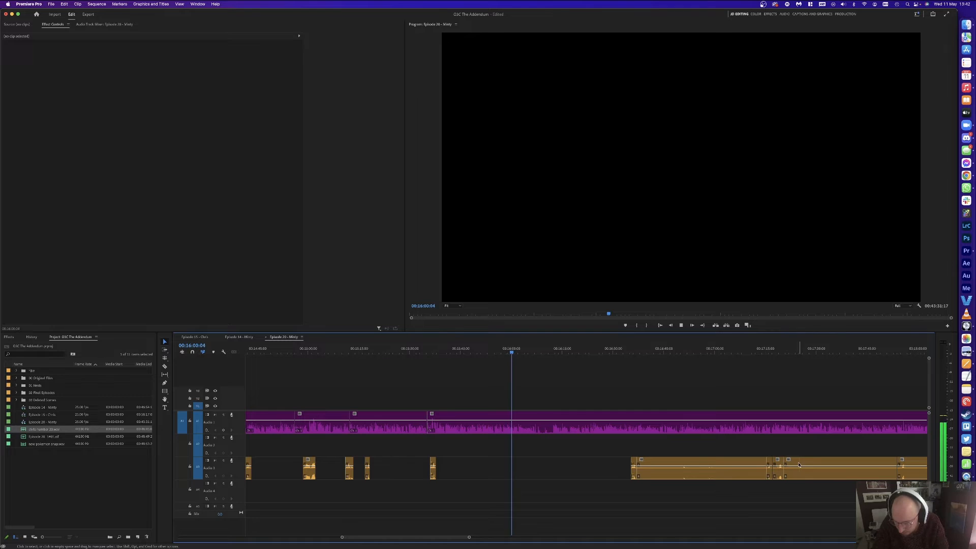
{"action": "left_click", "coordinate": [813, 464]}
{"action": "key", "text": "Delete"}
{"action": "left_click", "coordinate": [713, 464]}
{"action": "key", "text": "Delete"}
Step: Cut out the next orange Audio 3 pause and delete two stray leftover pieces
{"action": "scroll", "coordinate": [731, 449], "scroll_direction": "down", "scroll_amount": 3}
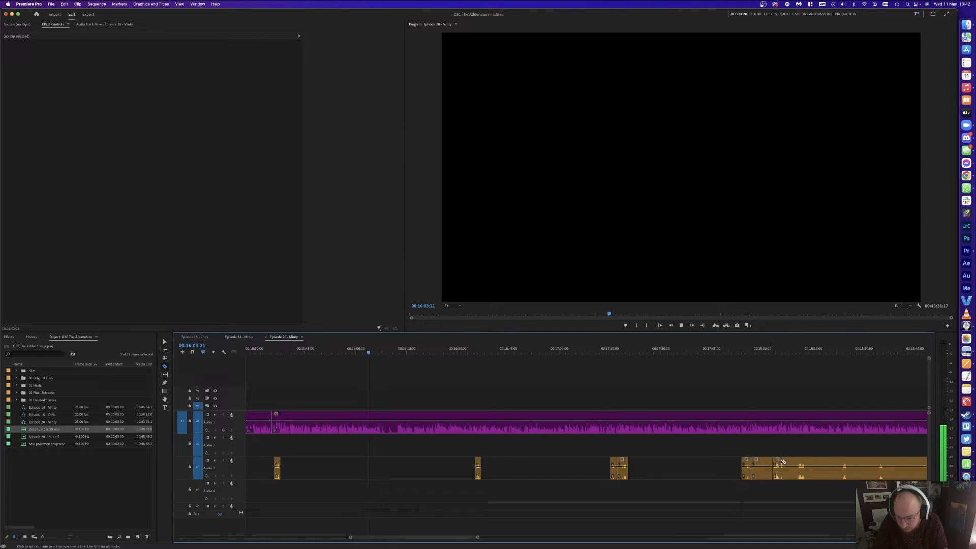
{"action": "left_click", "coordinate": [802, 461]}
{"action": "left_click", "coordinate": [844, 462]}
{"action": "key", "text": "v"}
{"action": "left_click", "coordinate": [822, 465]}
{"action": "key", "text": "Delete"}
{"action": "left_click", "coordinate": [789, 465]}
{"action": "key", "text": "Delete"}
{"action": "left_click", "coordinate": [758, 468]}
{"action": "key", "text": "Delete"}
{"action": "left_click", "coordinate": [393, 351]}
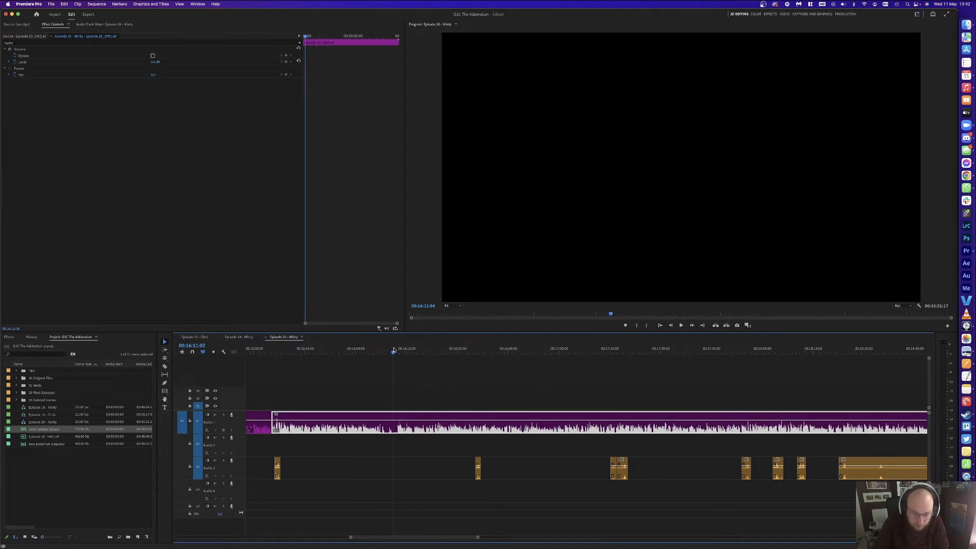
Step: Cut the first pause between about 16:05 and 16:12 from the Audio 1 clip and close the gap
{"action": "key", "text": "="}
{"action": "key", "text": "="}
{"action": "key", "text": "="}
{"action": "left_click", "coordinate": [619, 353]}
{"action": "key", "text": "super+k"}
{"action": "left_click", "coordinate": [434, 353]}
{"action": "key", "text": "space"}
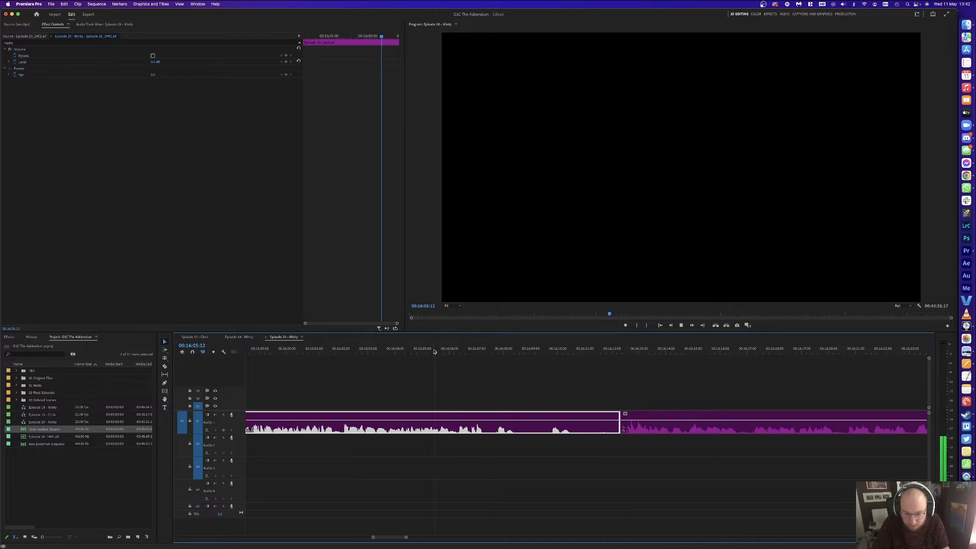
{"action": "key", "text": "super+k"}
{"action": "left_click", "coordinate": [490, 427]}
{"action": "key", "text": "Delete"}
{"action": "left_click", "coordinate": [490, 426]}
{"action": "key", "text": "Delete"}
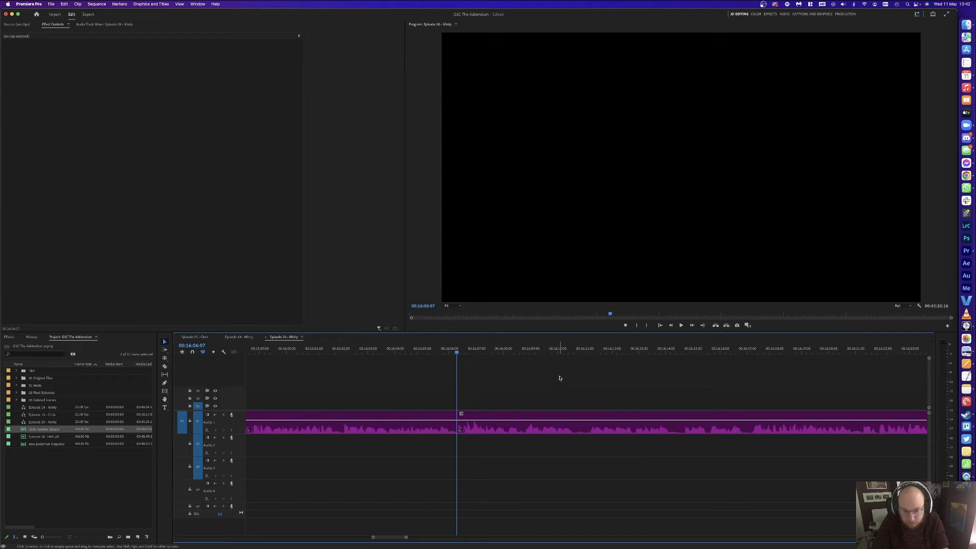
{"action": "key", "text": "space"}
Step: Trim the short Audio 1 piece at 16:06:11 and close the gap it leaves
{"action": "key", "text": "minus"}
{"action": "key", "text": "equal"}
{"action": "key", "text": "equal"}
{"action": "key", "text": "Up"}
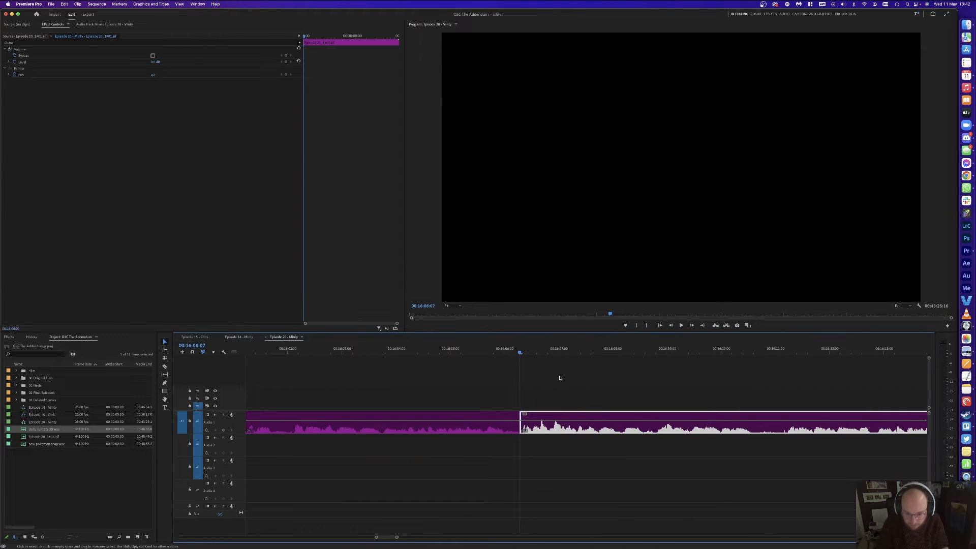
{"action": "key", "text": "Right"}
{"action": "key", "text": "Right"}
{"action": "key", "text": "Right"}
{"action": "key", "text": "Right"}
{"action": "key", "text": "super+k"}
{"action": "key", "text": "Delete"}
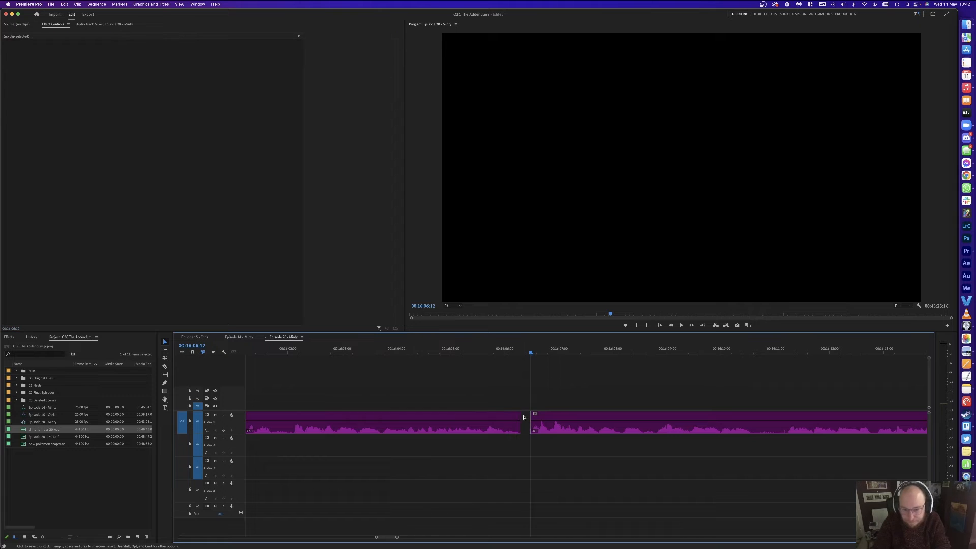
{"action": "left_click", "coordinate": [523, 417]}
{"action": "key", "text": "Delete"}
{"action": "key", "text": "space"}
Step: Cut the second short pause from Audio 1 and close the gap
{"action": "key", "text": "minus"}
{"action": "key", "text": "minus"}
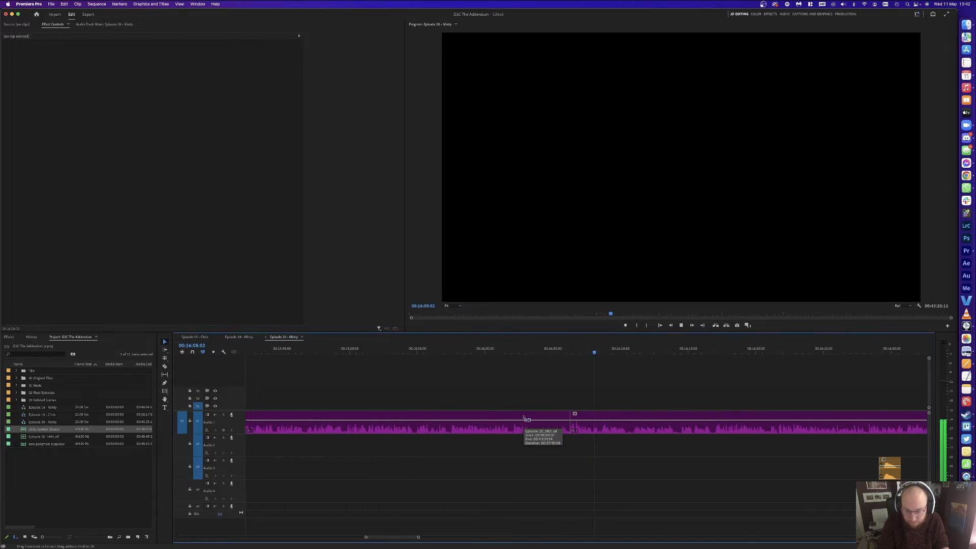
{"action": "key", "text": "equal"}
{"action": "left_click", "coordinate": [600, 352]}
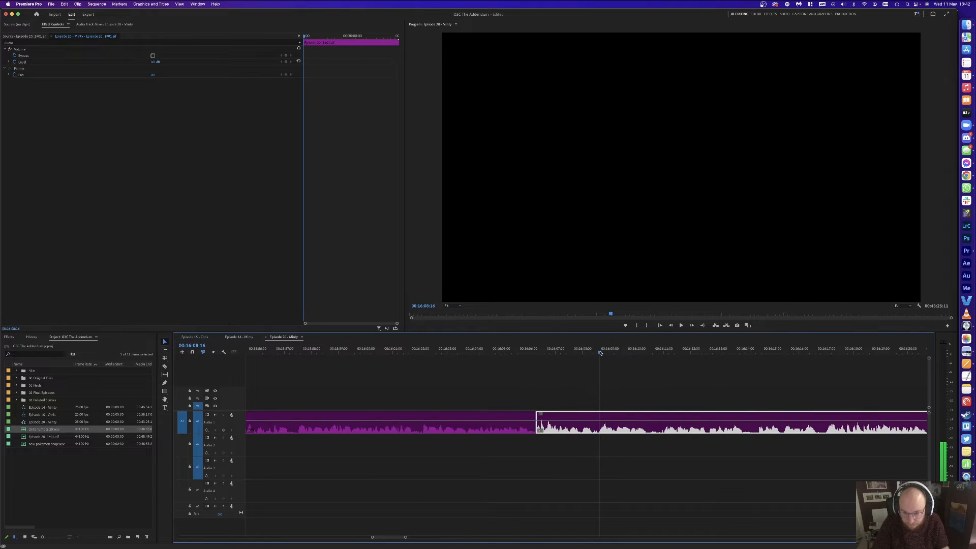
{"action": "key", "text": "super+k"}
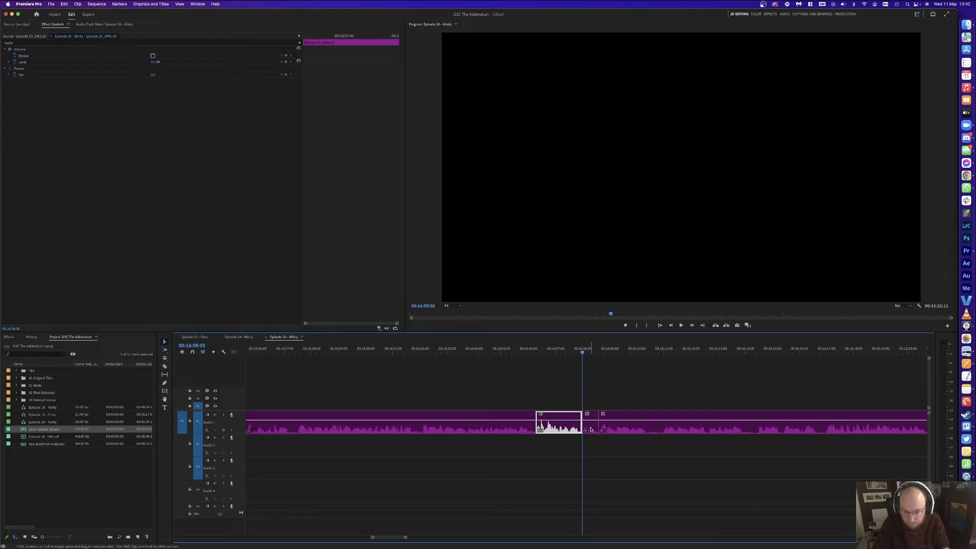
{"action": "left_click", "coordinate": [593, 421]}
{"action": "key", "text": "Delete"}
{"action": "left_click", "coordinate": [592, 420]}
{"action": "key", "text": "Delete"}
{"action": "key", "text": "space"}
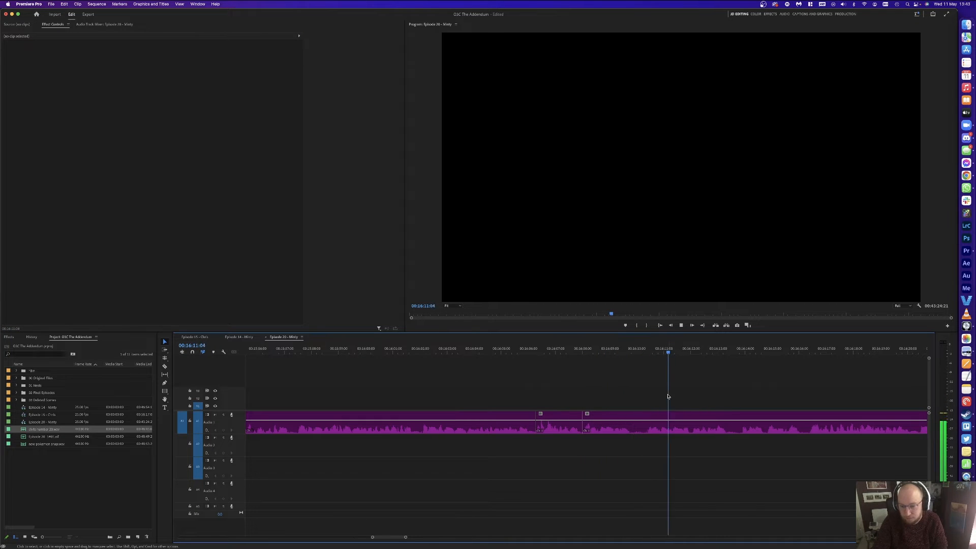
Step: Delete the three silent clips on the Audio 3 track
{"action": "key", "text": "minus"}
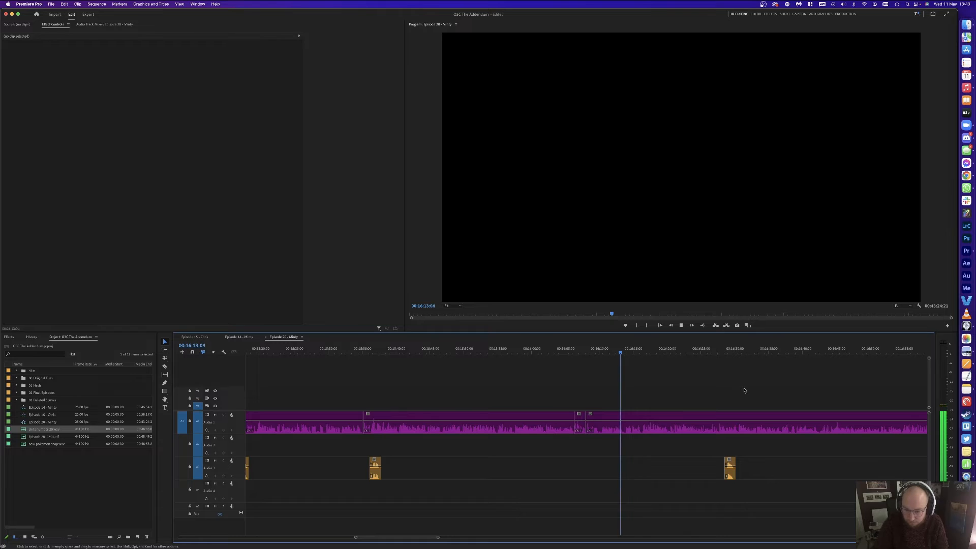
{"action": "key", "text": "minus"}
{"action": "key", "text": "minus"}
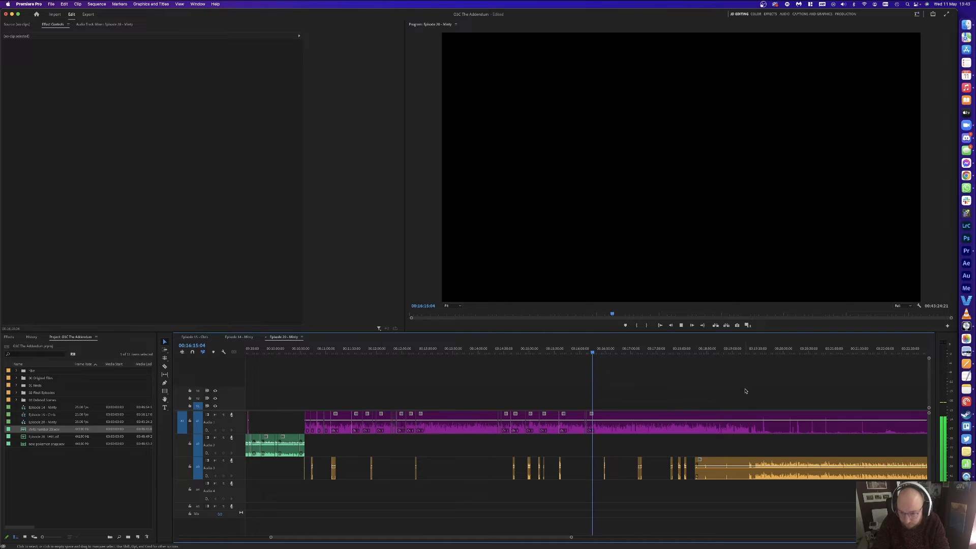
{"action": "key", "text": "equal"}
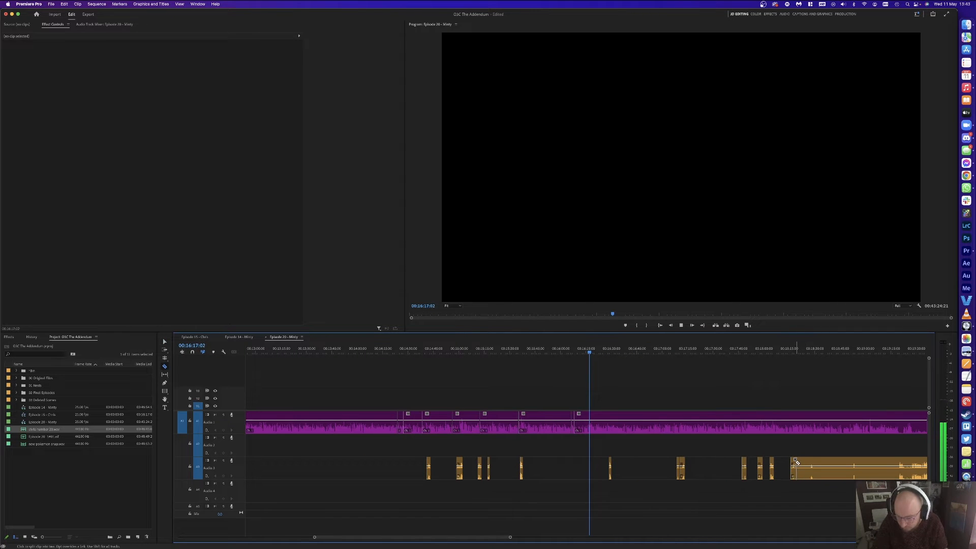
{"action": "left_click", "coordinate": [878, 464]}
{"action": "key", "text": "Delete"}
{"action": "left_click", "coordinate": [834, 464]}
{"action": "key", "text": "Delete"}
{"action": "left_click", "coordinate": [803, 463]}
{"action": "key", "text": "Delete"}
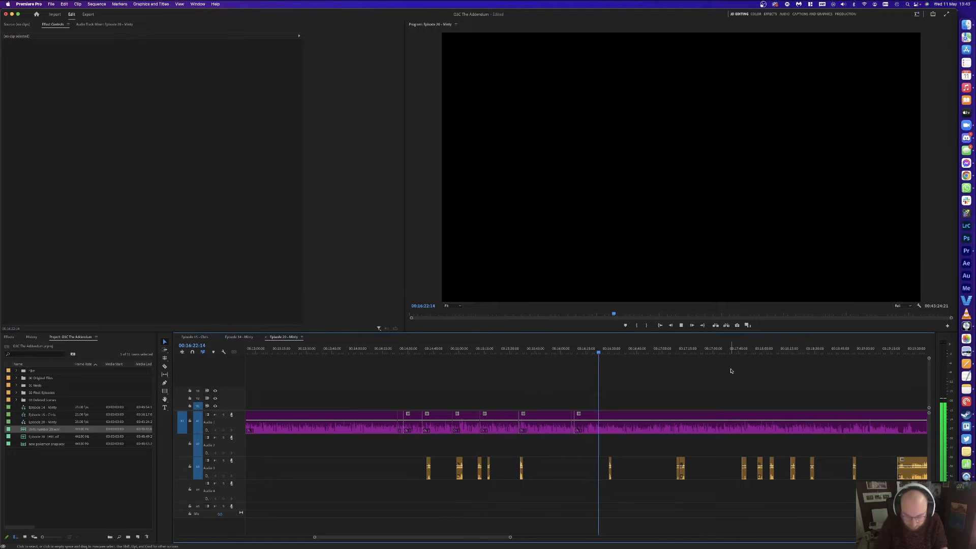
{"action": "key", "text": "equal"}
{"action": "key", "text": "equal"}
{"action": "key", "text": "equal"}
{"action": "key", "text": "equal"}
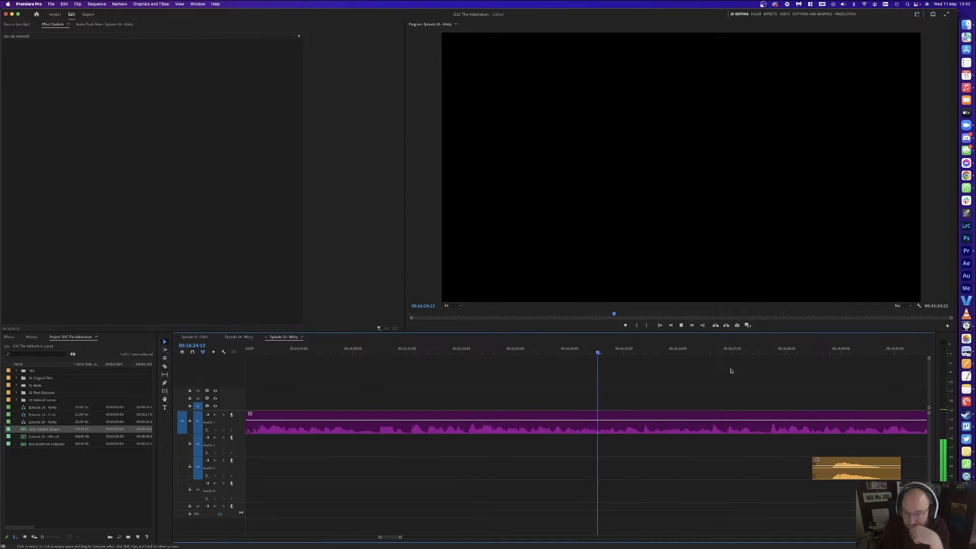
Step: Razor out and delete the noisy section of the Audio 3 clip near 16:35
{"action": "key", "text": "minus"}
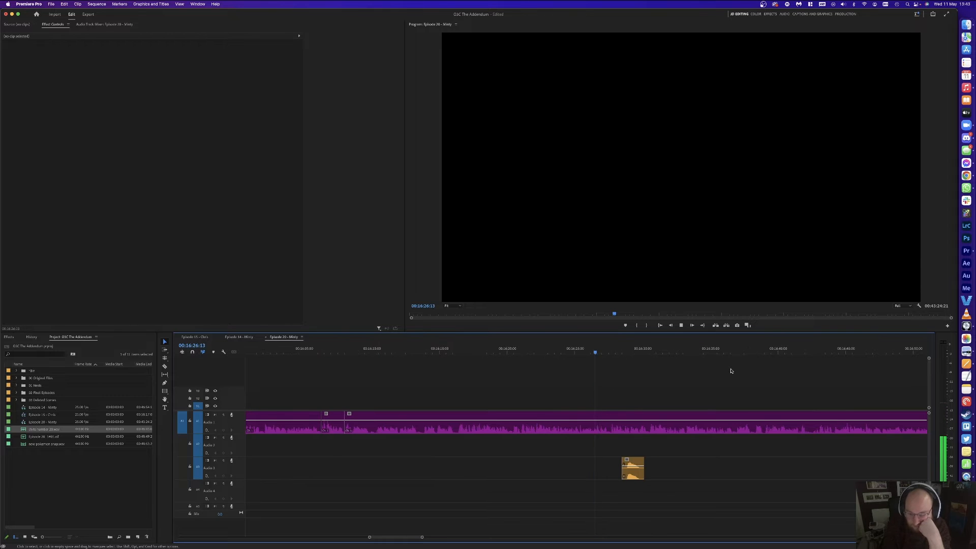
{"action": "key", "text": "equal"}
{"action": "key", "text": "equal"}
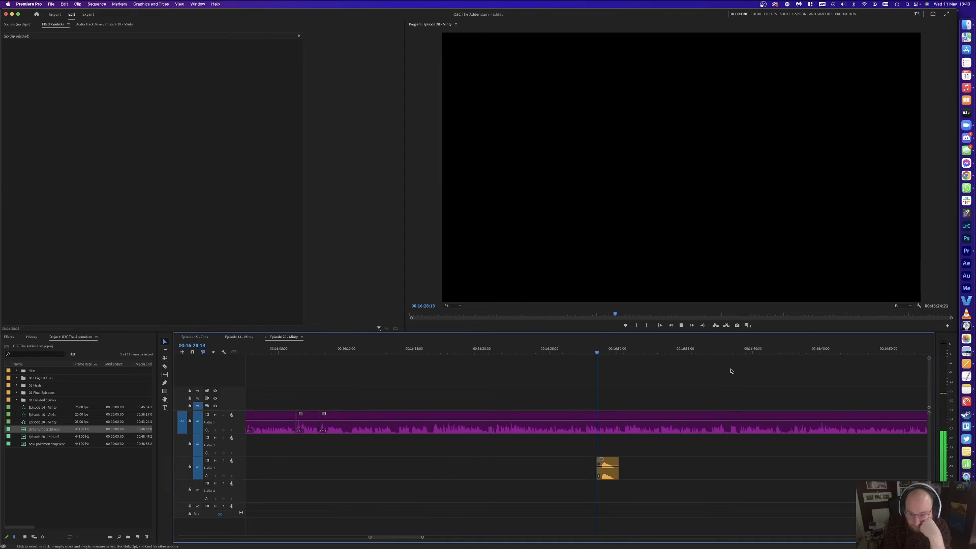
{"action": "key", "text": "minus"}
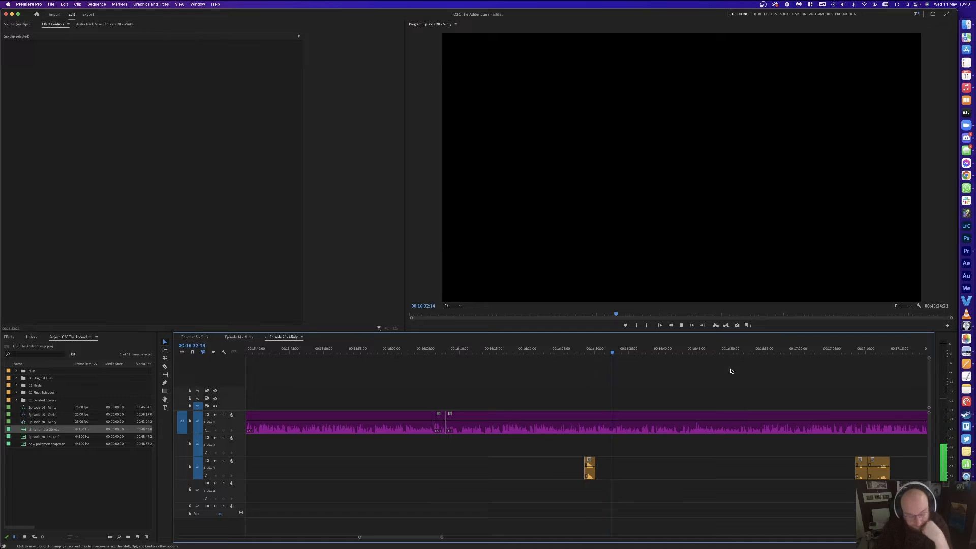
{"action": "key", "text": "c"}
{"action": "left_click", "coordinate": [877, 461]}
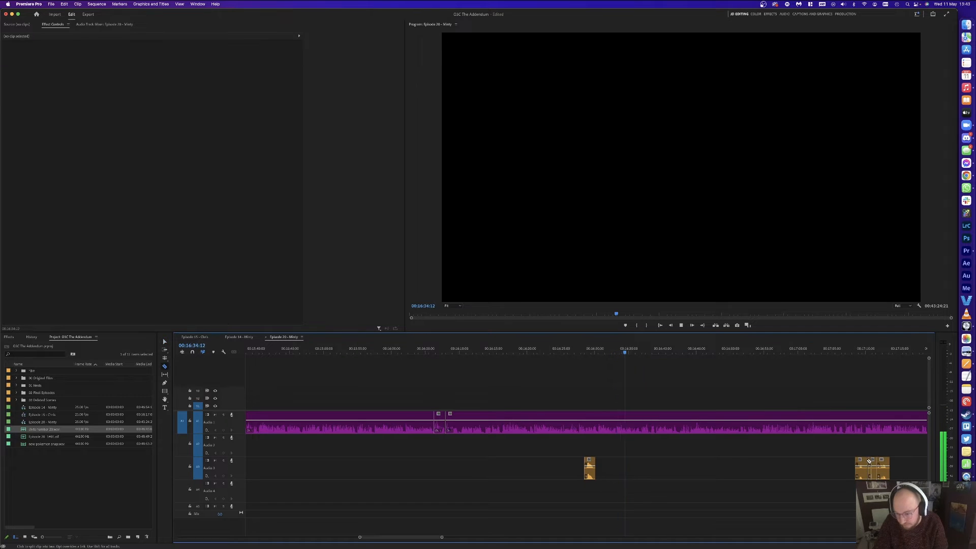
{"action": "left_click", "coordinate": [864, 461]}
{"action": "key", "text": "v"}
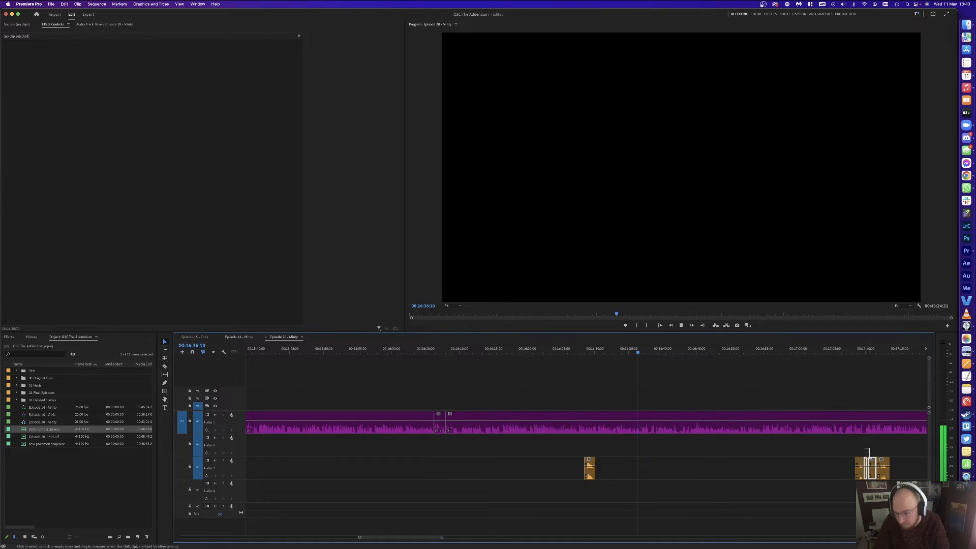
{"action": "key", "text": "Delete"}
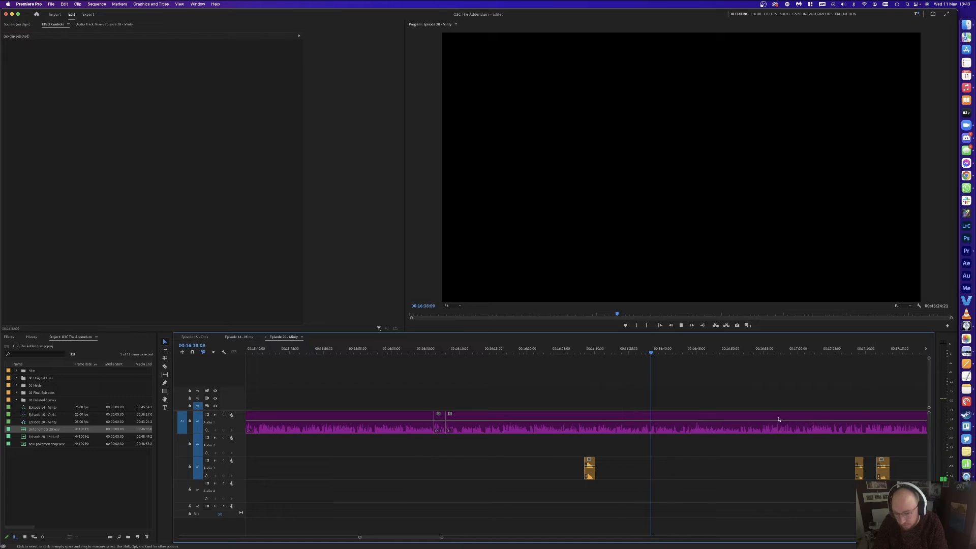
Step: Split Audio 1 around 16:38–16:39 while relistening to locate the unwanted bit
{"action": "key", "text": "equal"}
{"action": "key", "text": "equal"}
{"action": "key", "text": "equal"}
{"action": "left_click", "coordinate": [583, 352]}
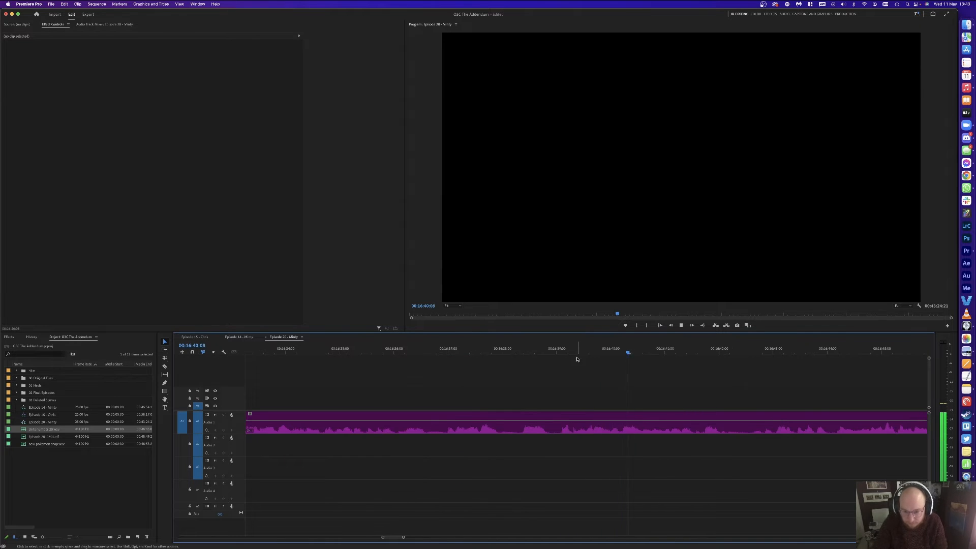
{"action": "key", "text": "super+k"}
{"action": "key", "text": "space"}
{"action": "left_click", "coordinate": [524, 351]}
{"action": "mouse_move", "coordinate": [525, 351]}
{"action": "left_mouse_down"}
{"action": "mouse_move", "coordinate": [566, 351]}
{"action": "mouse_move", "coordinate": [516, 355]}
{"action": "left_mouse_up"}
{"action": "key", "text": "super+k"}
{"action": "key", "text": "space"}
Step: Delete the Audio 1 fragment after 16:38:06 and close the gap
{"action": "key", "text": "super+k"}
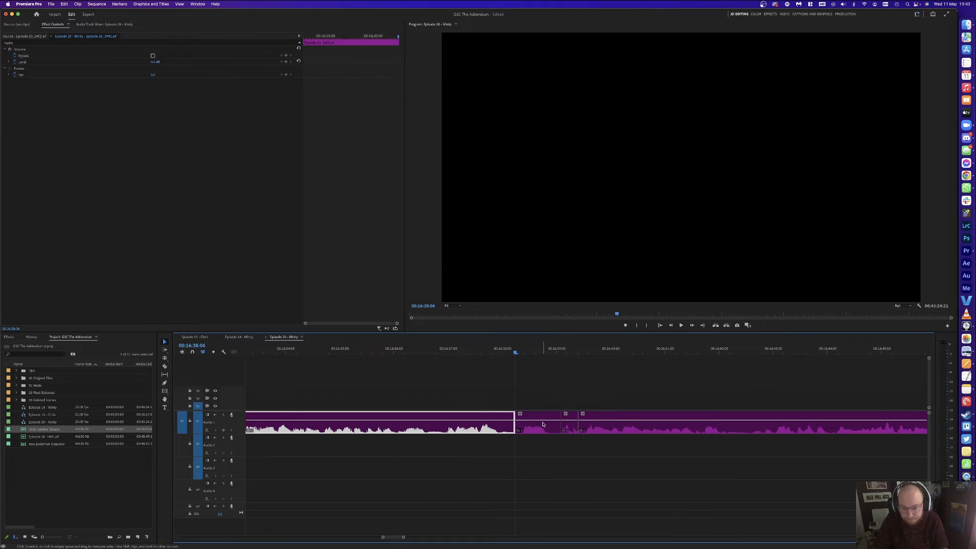
{"action": "left_click", "coordinate": [541, 426]}
{"action": "key", "text": "Delete"}
{"action": "left_click", "coordinate": [534, 420]}
{"action": "key", "text": "Delete"}
{"action": "key", "text": "m"}
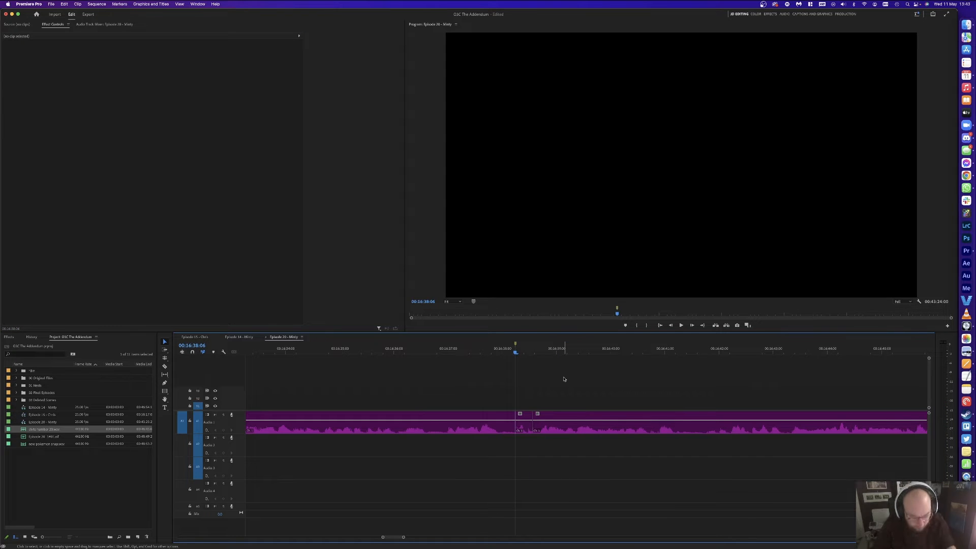
{"action": "key", "text": "super+z"}
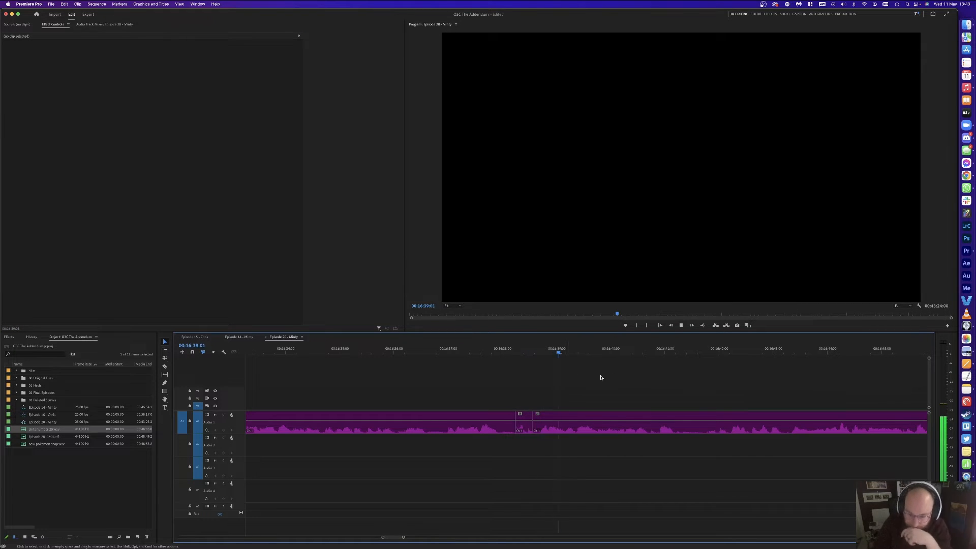
{"action": "key", "text": "minus"}
{"action": "key", "text": "equal"}
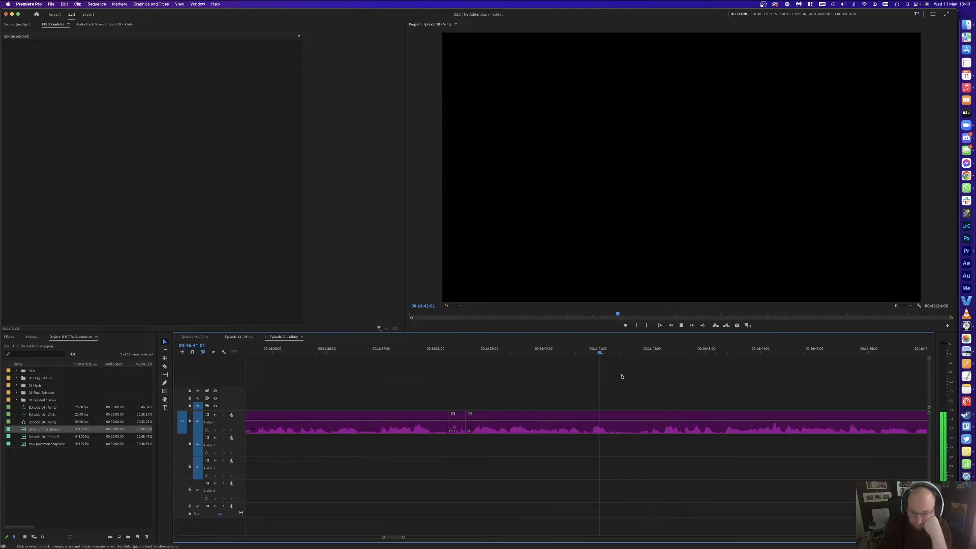
{"action": "key", "text": "minus"}
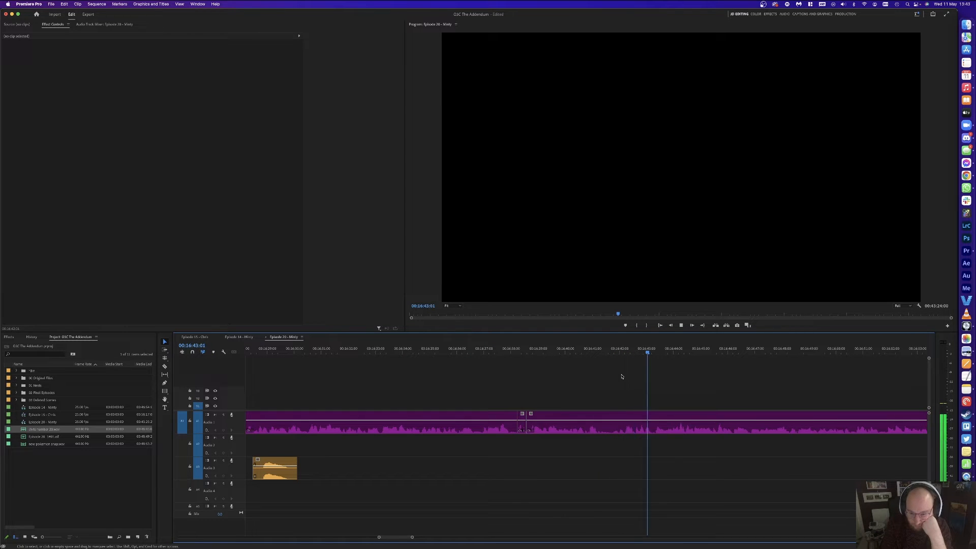
Step: Ripple-delete the short pause near 16:40, bringing the sequence to 00:43:22:07
{"action": "left_click", "coordinate": [636, 345]}
{"action": "key", "text": "super+k"}
{"action": "left_click_drag", "start_coordinate": [580, 346], "coordinate": [588, 347]}
{"action": "key", "text": "super+k"}
{"action": "left_click", "coordinate": [612, 423]}
{"action": "key", "text": "shift+Delete"}
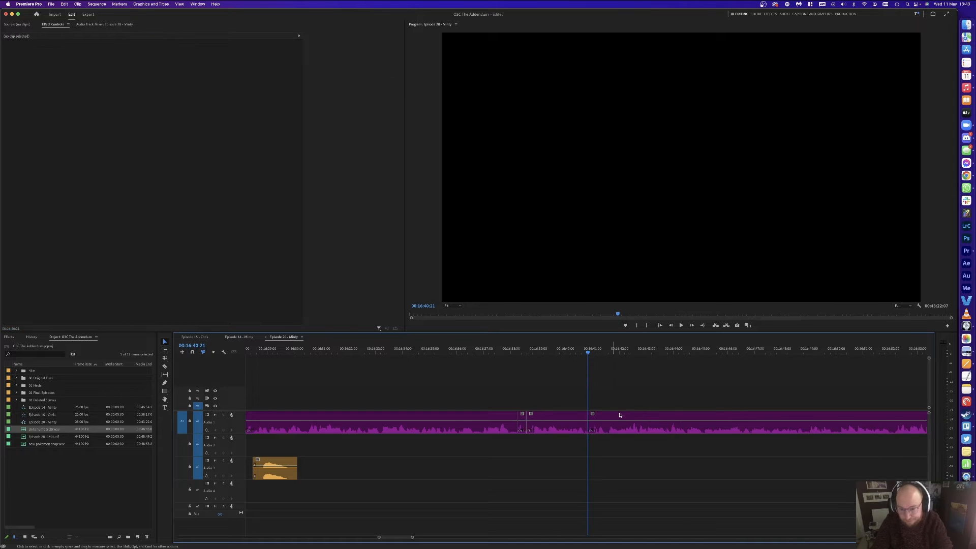
{"action": "key", "text": "space"}
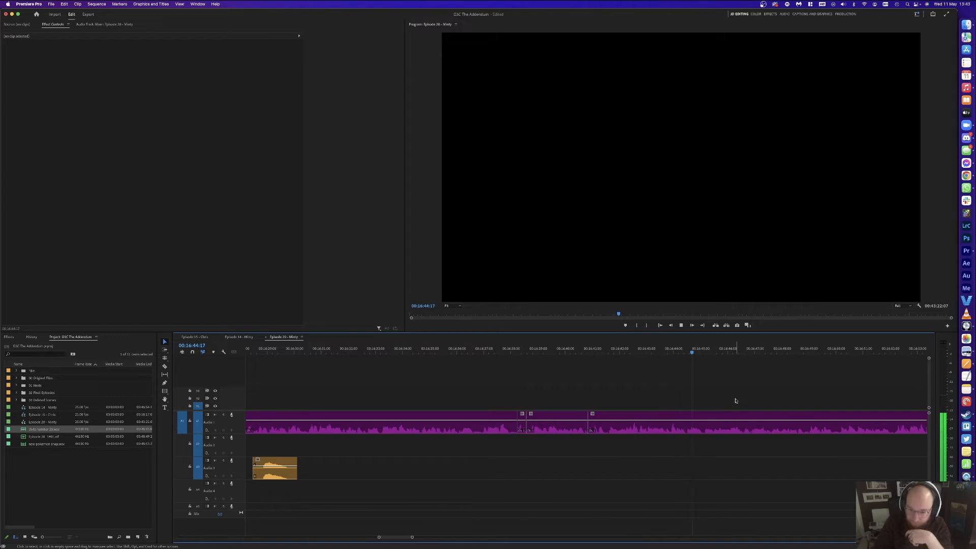
{"action": "key", "text": "minus"}
{"action": "key", "text": "minus"}
{"action": "key", "text": "minus"}
{"action": "key", "text": "minus"}
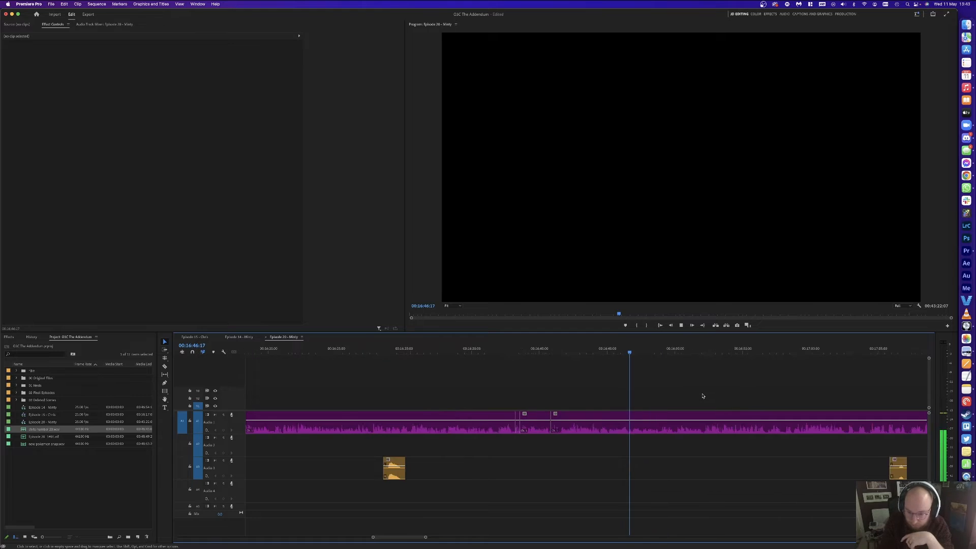
{"action": "key", "text": "minus"}
{"action": "key", "text": "minus"}
{"action": "key", "text": "minus"}
{"action": "key", "text": "minus"}
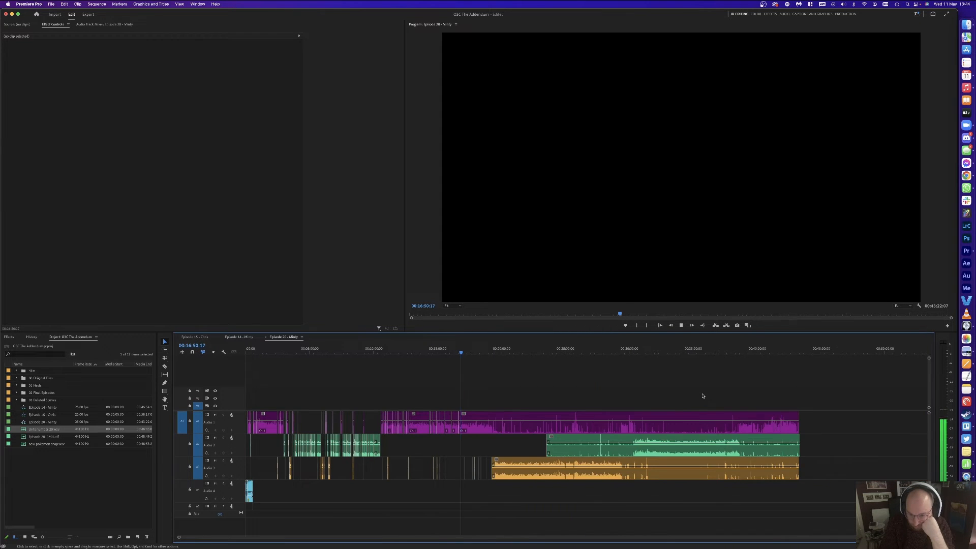
{"action": "key", "text": "equal"}
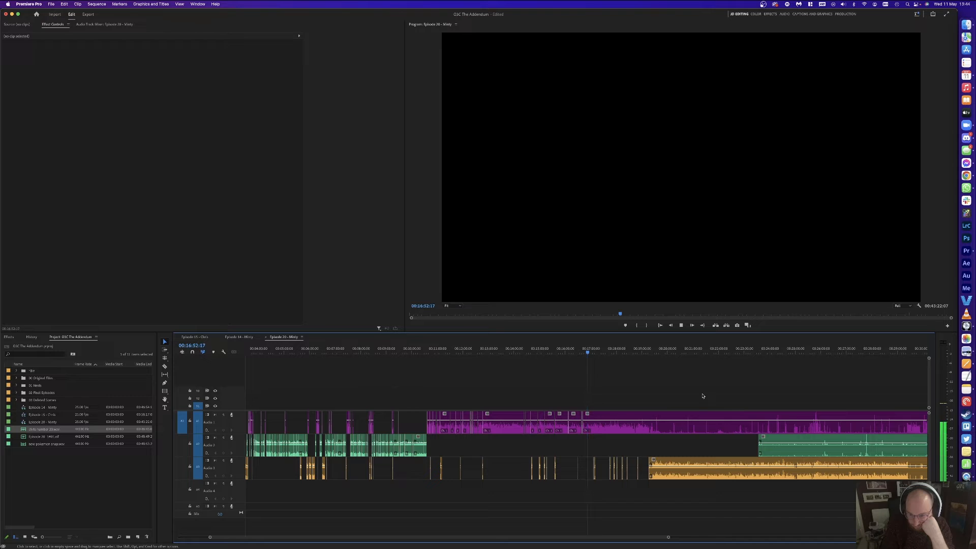
{"action": "key", "text": "equal"}
{"action": "key", "text": "equal"}
{"action": "key", "text": "equal"}
{"action": "key", "text": "equal"}
{"action": "key", "text": "equal"}
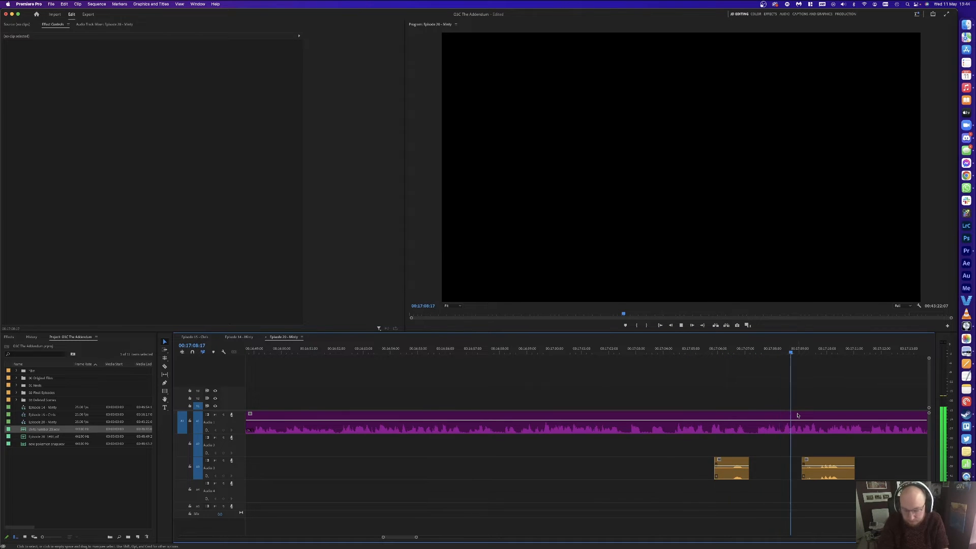
{"action": "left_click", "coordinate": [630, 476]}
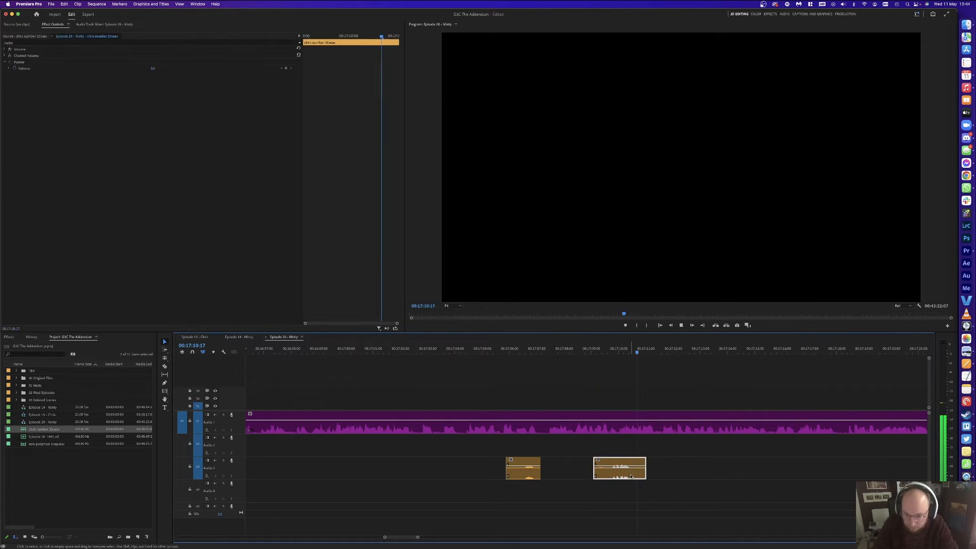
{"action": "key", "text": "Delete"}
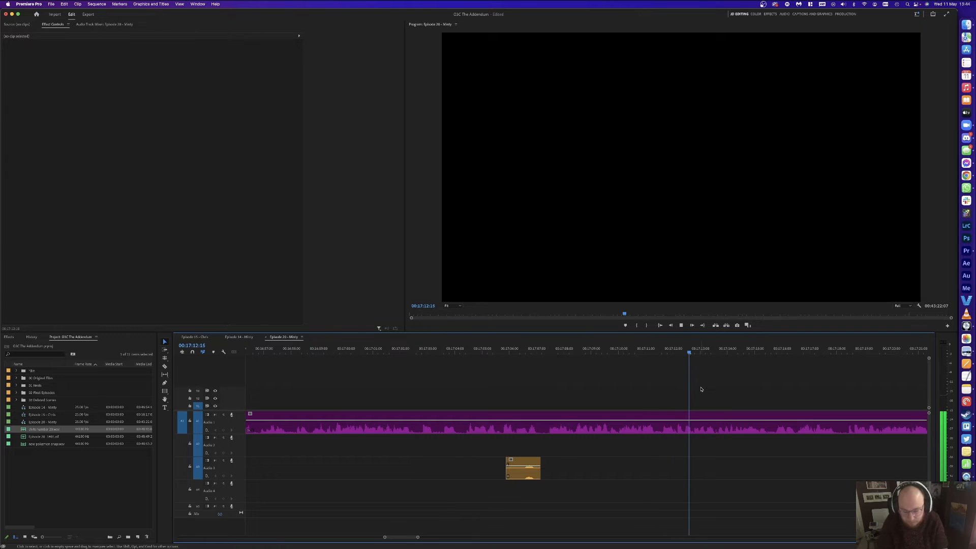
{"action": "key", "text": "minus"}
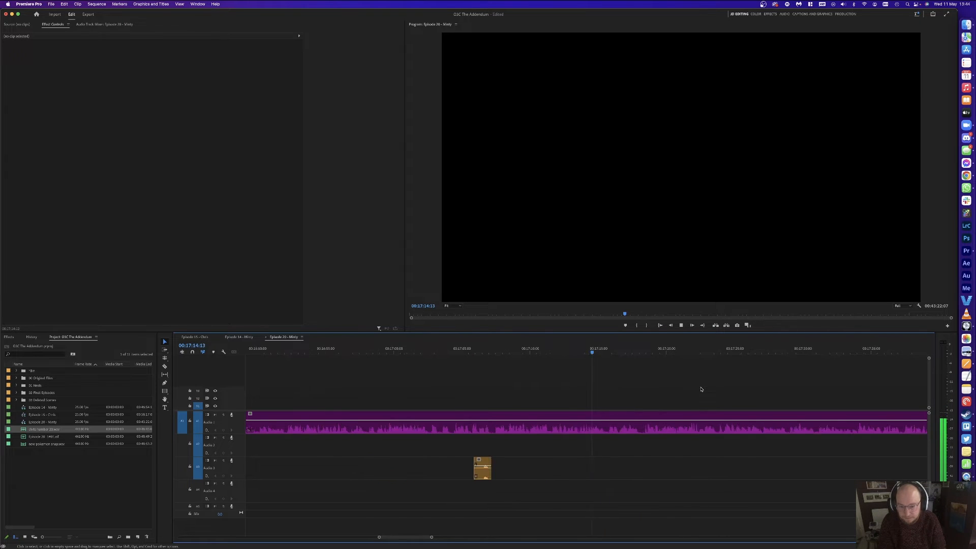
{"action": "key", "text": "equal"}
{"action": "key", "text": "equal"}
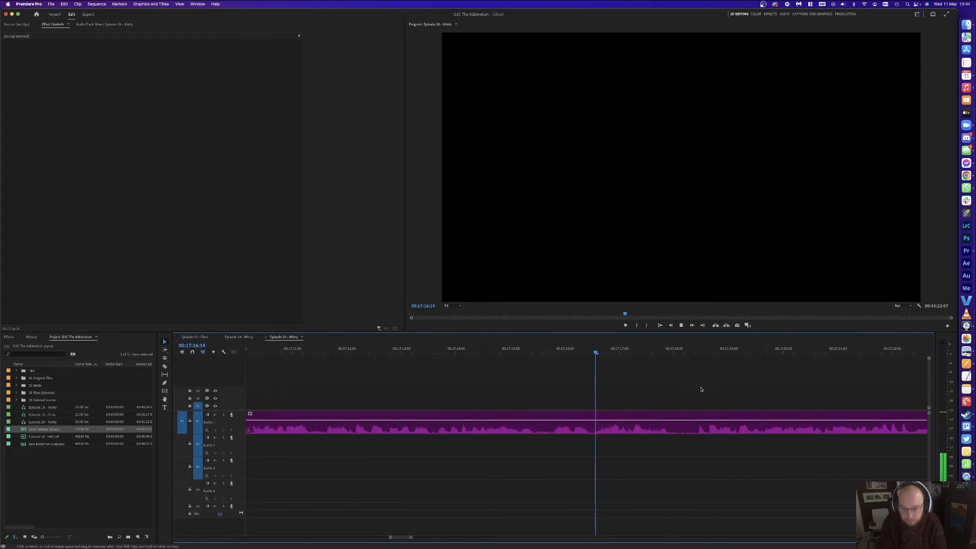
{"action": "key", "text": "minus"}
{"action": "key", "text": "minus"}
{"action": "key", "text": "minus"}
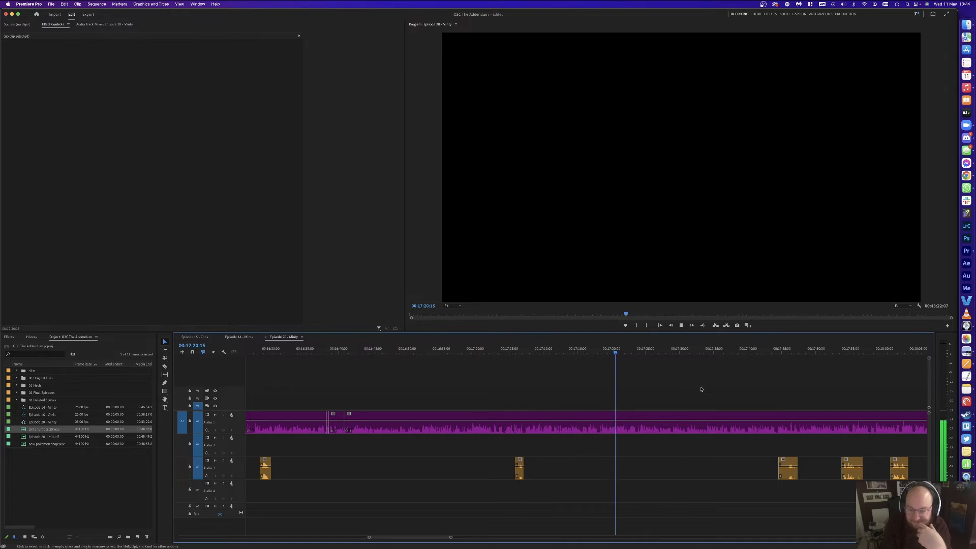
{"action": "key", "text": "equal"}
{"action": "key", "text": "equal"}
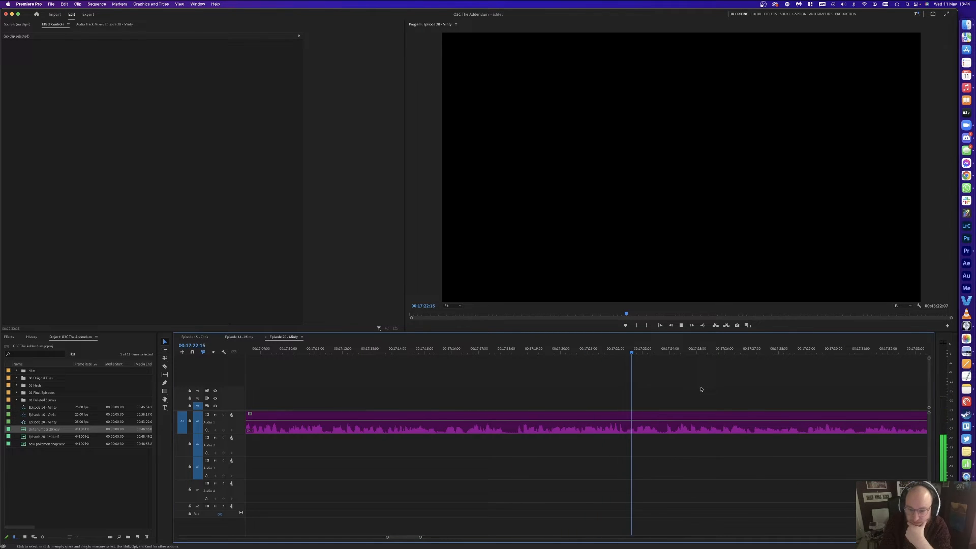
{"action": "scroll", "coordinate": [701, 389], "scroll_direction": "right", "scroll_amount": 3}
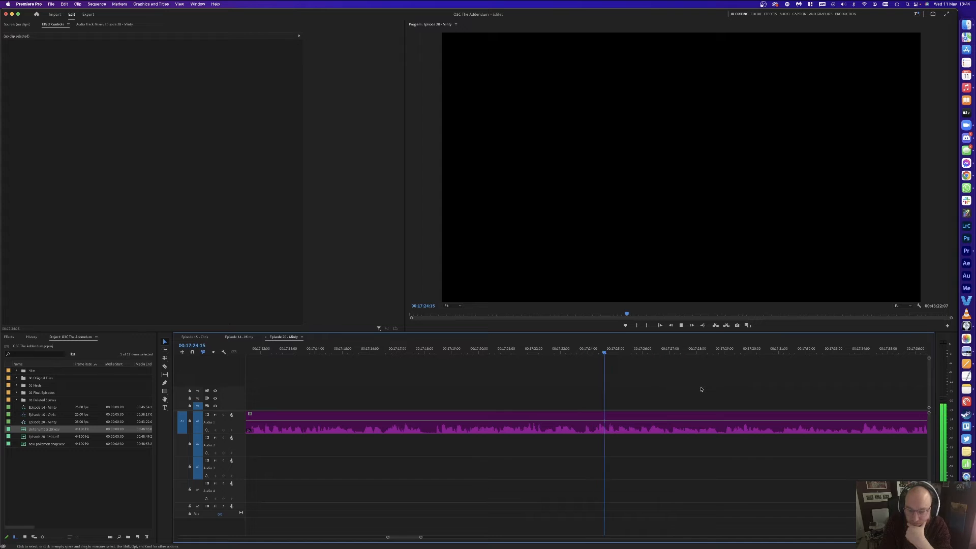
{"action": "scroll", "coordinate": [686, 375], "scroll_direction": "right", "scroll_amount": 2}
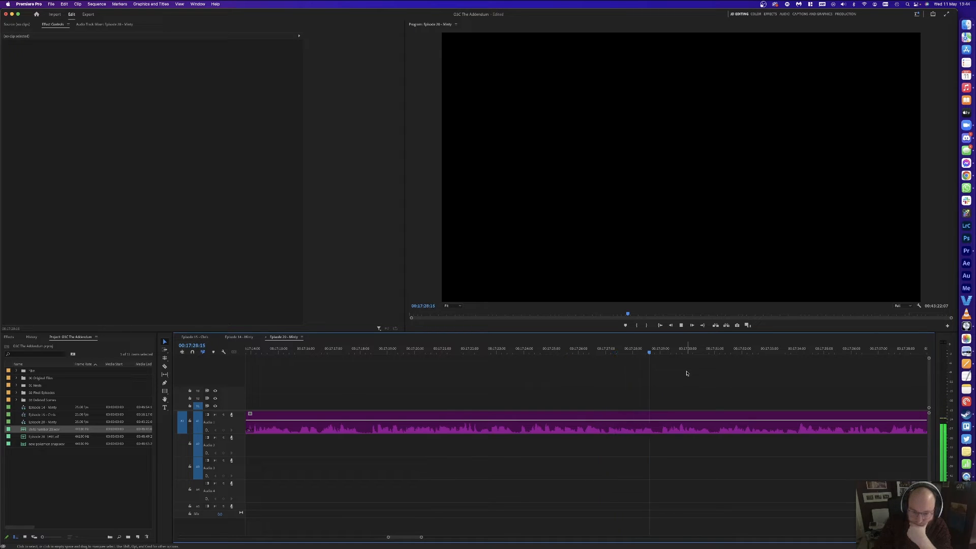
{"action": "key", "text": "minus"}
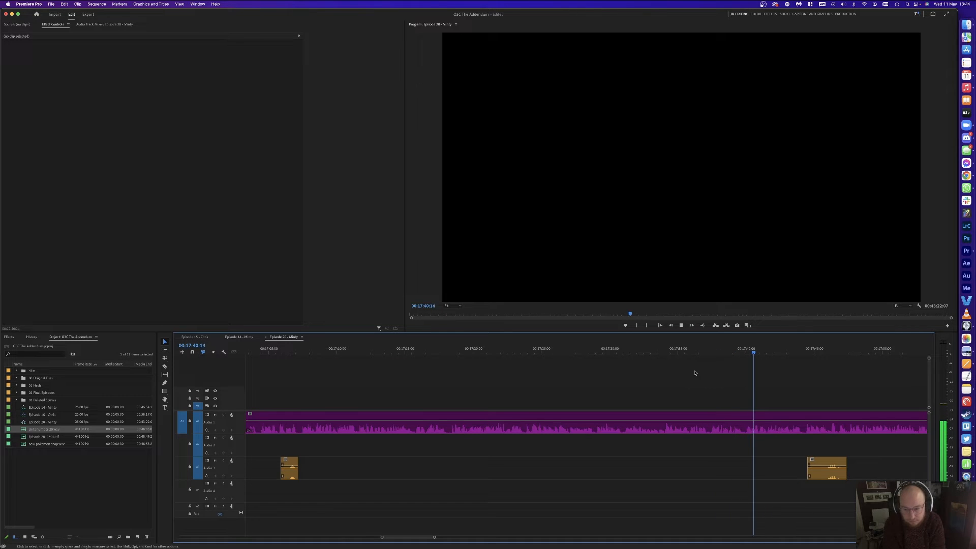
{"action": "key", "text": "equal"}
{"action": "key", "text": "equal"}
{"action": "key", "text": "space"}
Step: Cut the pause ending at 00:17:39:24 from Audio 1, close the gap, and save
{"action": "left_click", "coordinate": [591, 348]}
{"action": "key", "text": "super+s"}
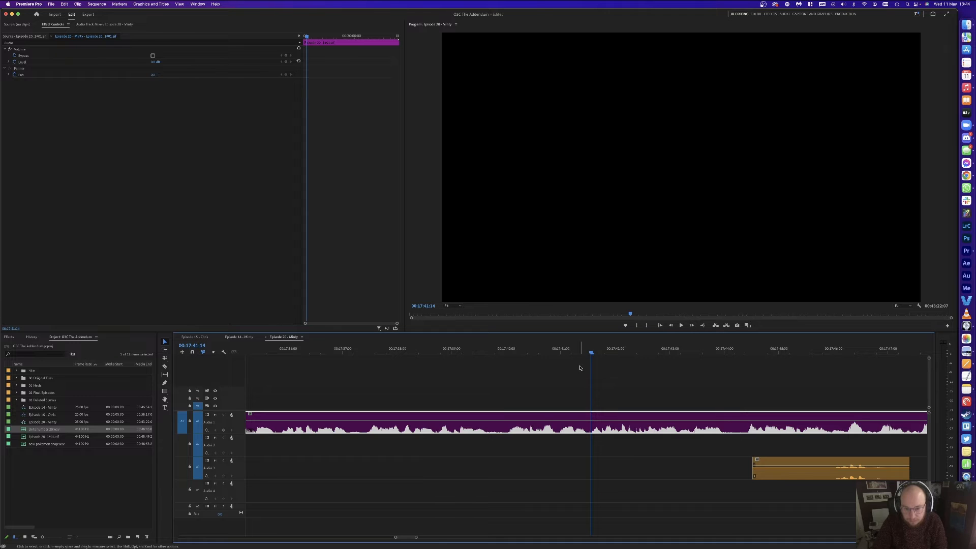
{"action": "key", "text": "super+k"}
{"action": "key", "text": "space"}
{"action": "left_click", "coordinate": [498, 348]}
{"action": "left_click_drag", "start_coordinate": [501, 344], "coordinate": [504, 345]}
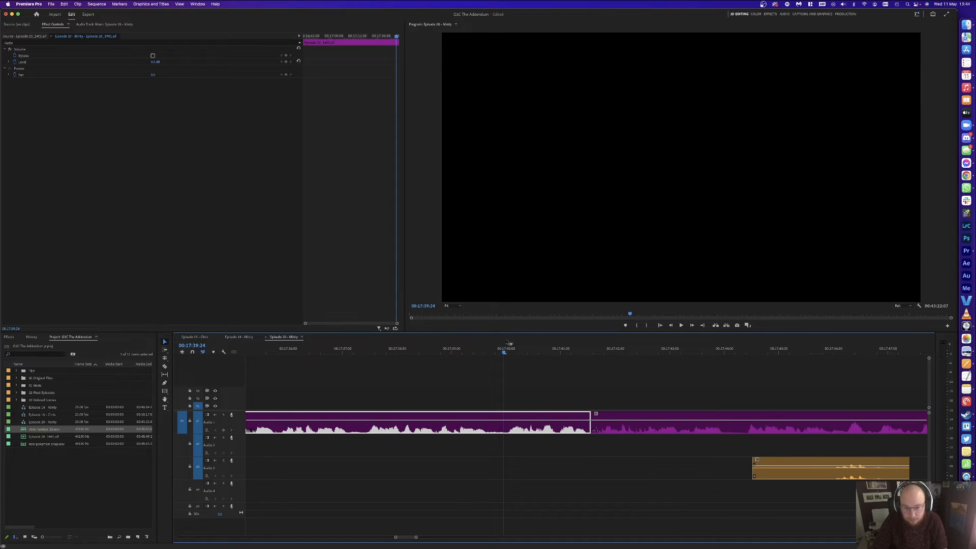
{"action": "key", "text": "super+k"}
{"action": "left_click", "coordinate": [535, 418]}
{"action": "key", "text": "Delete"}
{"action": "left_click", "coordinate": [522, 418]}
{"action": "key", "text": "Delete"}
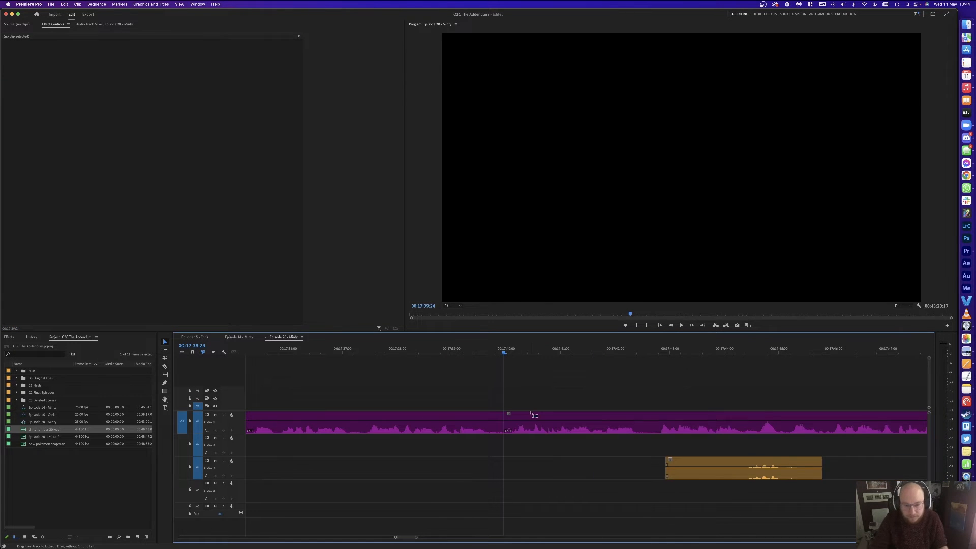
{"action": "key", "text": "super+s"}
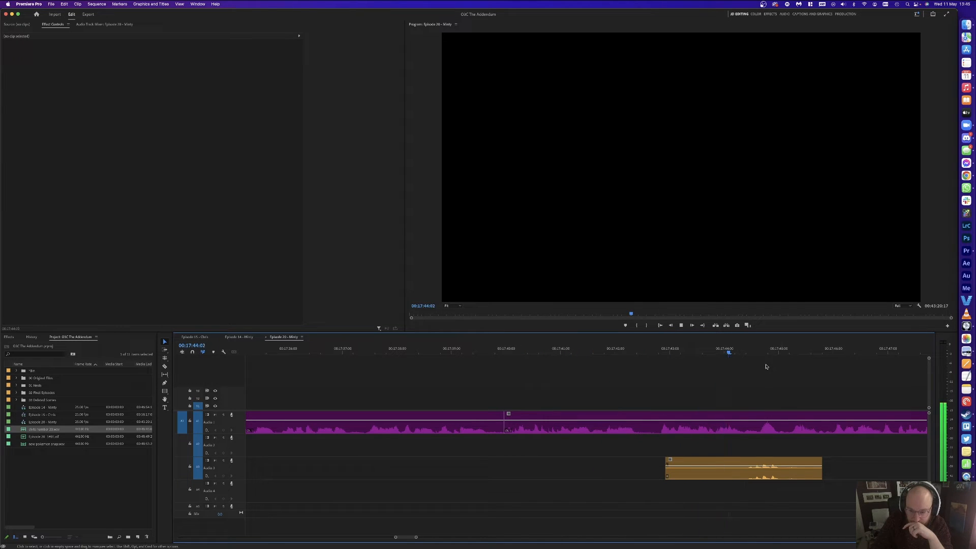
Step: Razor the next Audio 1 pause at its start and end, then ripple-delete it
{"action": "key", "text": "minus"}
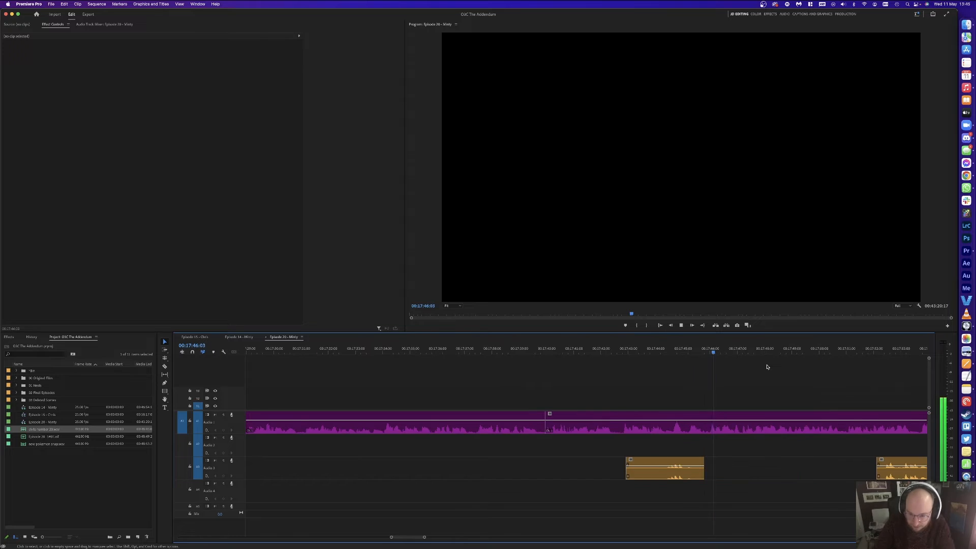
{"action": "left_click", "coordinate": [710, 413]}
{"action": "key", "text": "c"}
{"action": "left_click", "coordinate": [707, 422]}
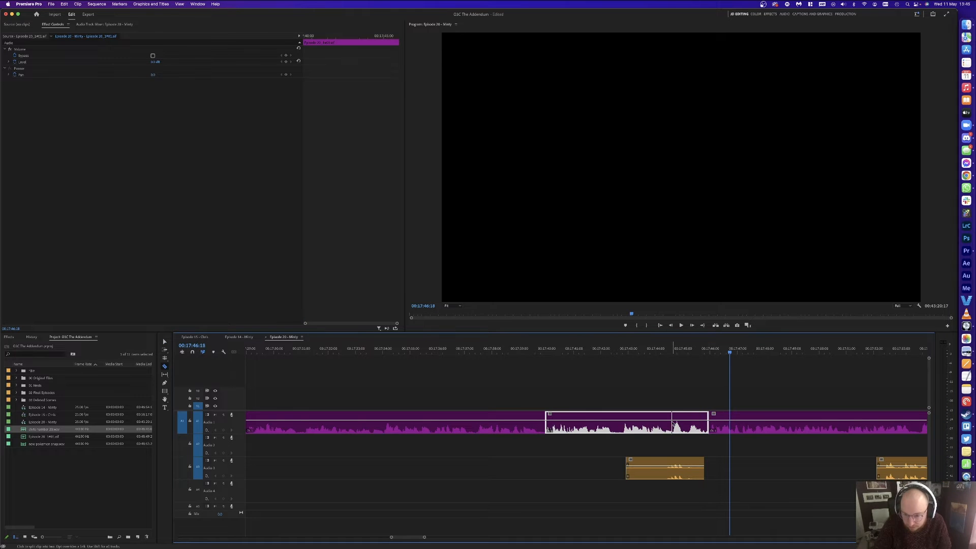
{"action": "left_click", "coordinate": [673, 423]}
{"action": "key", "text": "v"}
{"action": "left_click", "coordinate": [685, 424]}
{"action": "key", "text": "Delete"}
{"action": "left_click", "coordinate": [686, 423]}
{"action": "key", "text": "Delete"}
Step: Play back the edit, then cut at 17:55:17 and ripple-trim the pause before it
{"action": "left_click", "coordinate": [653, 350]}
{"action": "key", "text": "space"}
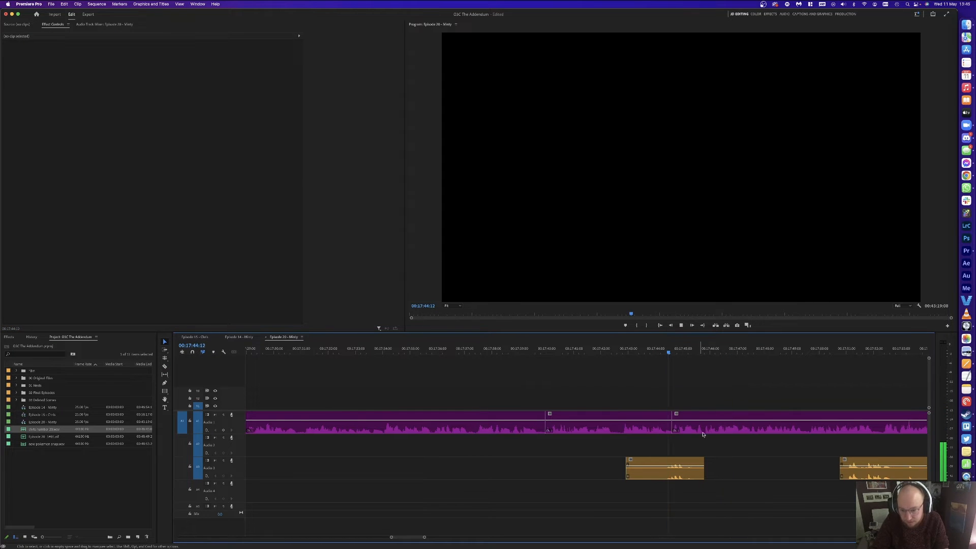
{"action": "key", "text": "minus"}
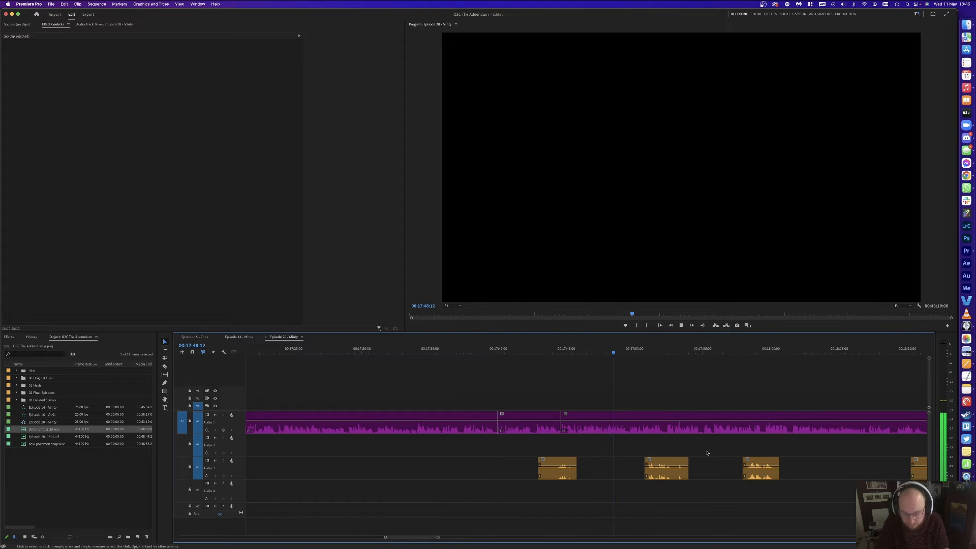
{"action": "key", "text": "equal"}
{"action": "key", "text": "equal"}
{"action": "key", "text": "minus"}
{"action": "key", "text": "equal"}
{"action": "key", "text": "minus"}
{"action": "key", "text": "equal"}
{"action": "key", "text": "minus"}
{"action": "key", "text": "equal"}
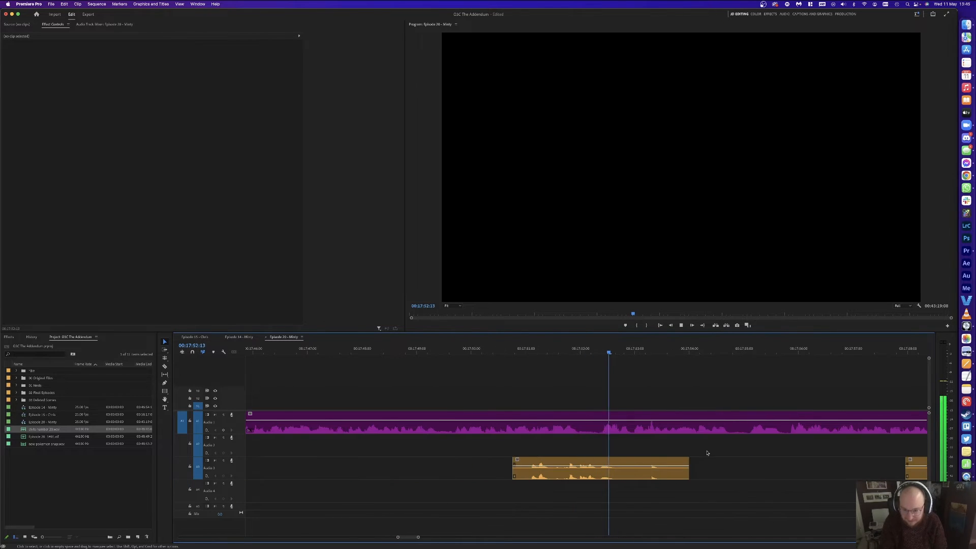
{"action": "key", "text": "minus"}
{"action": "key", "text": "equal"}
{"action": "key", "text": "minus"}
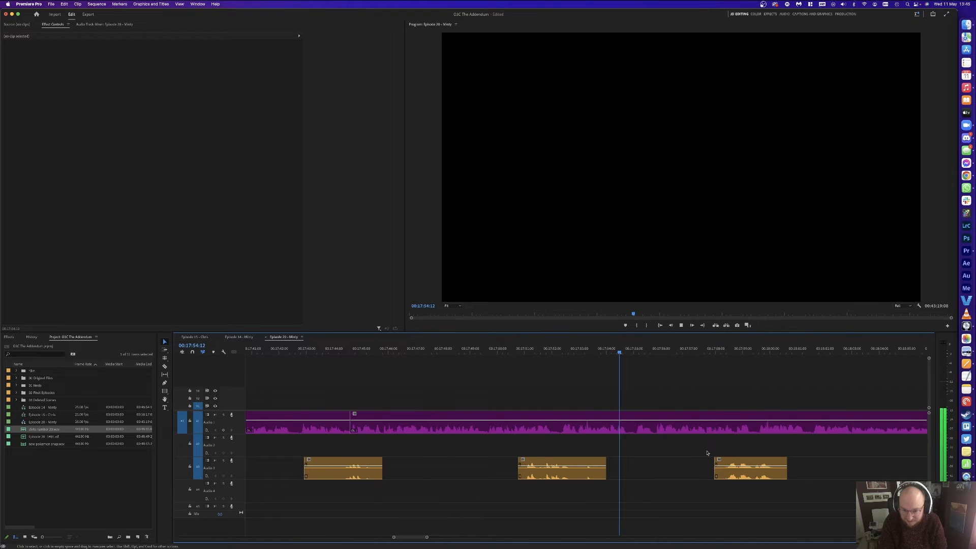
{"action": "key", "text": "minus"}
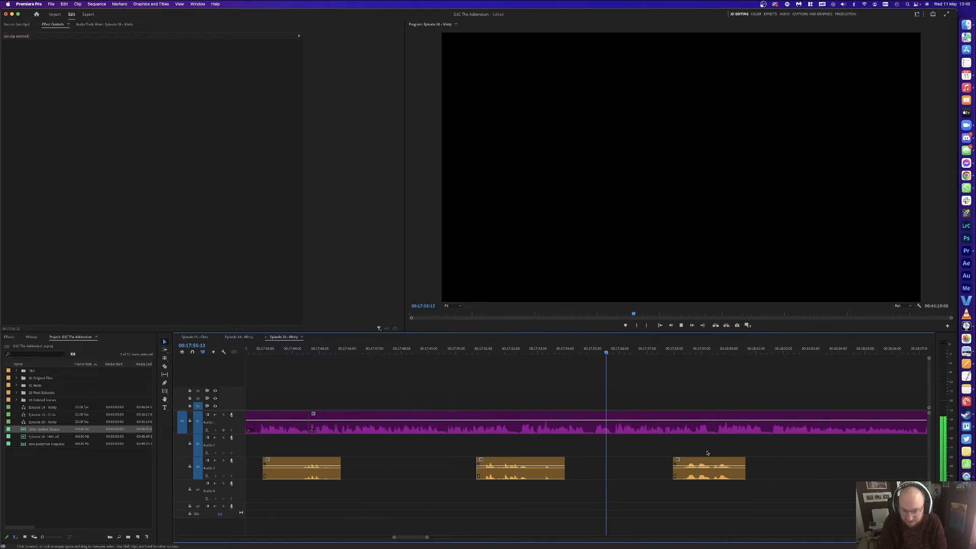
{"action": "left_click", "coordinate": [613, 349]}
{"action": "key", "text": "super+k"}
{"action": "left_click", "coordinate": [596, 350]}
{"action": "key", "text": "w"}
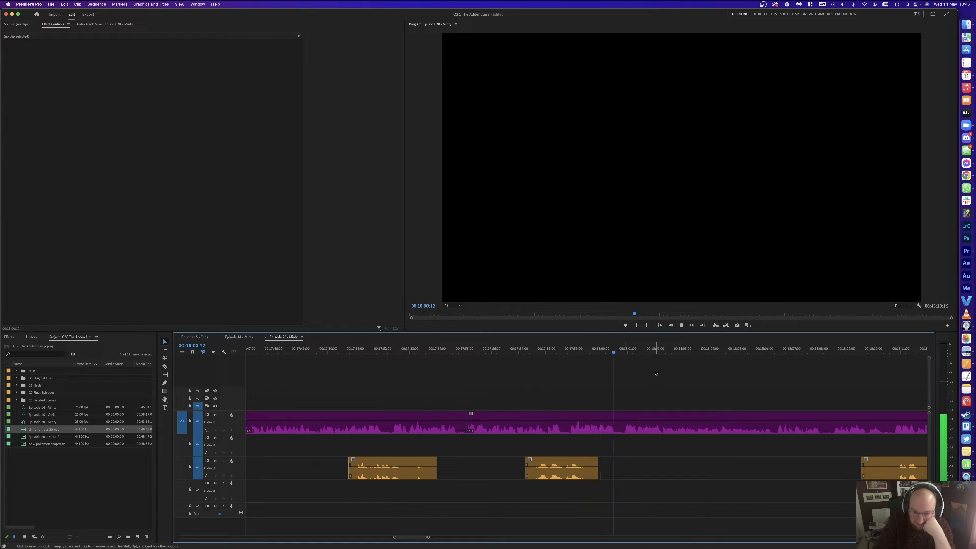
Step: Cut out the next short unwanted piece on Audio 1 and close the gap
{"action": "left_click", "coordinate": [638, 351]}
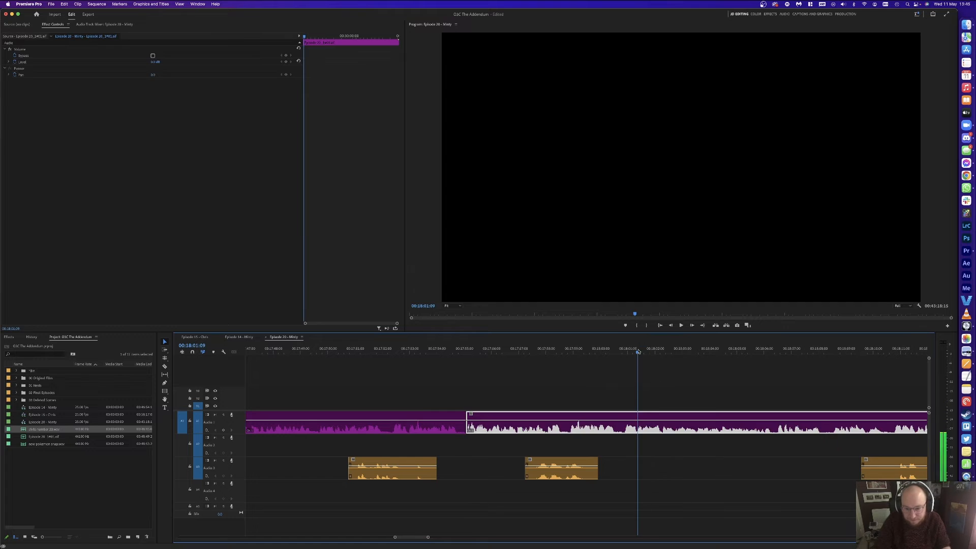
{"action": "key", "text": "super+k"}
{"action": "left_click", "coordinate": [621, 351]}
{"action": "key", "text": "super+k"}
{"action": "left_click", "coordinate": [627, 419]}
{"action": "key", "text": "alt+Delete"}
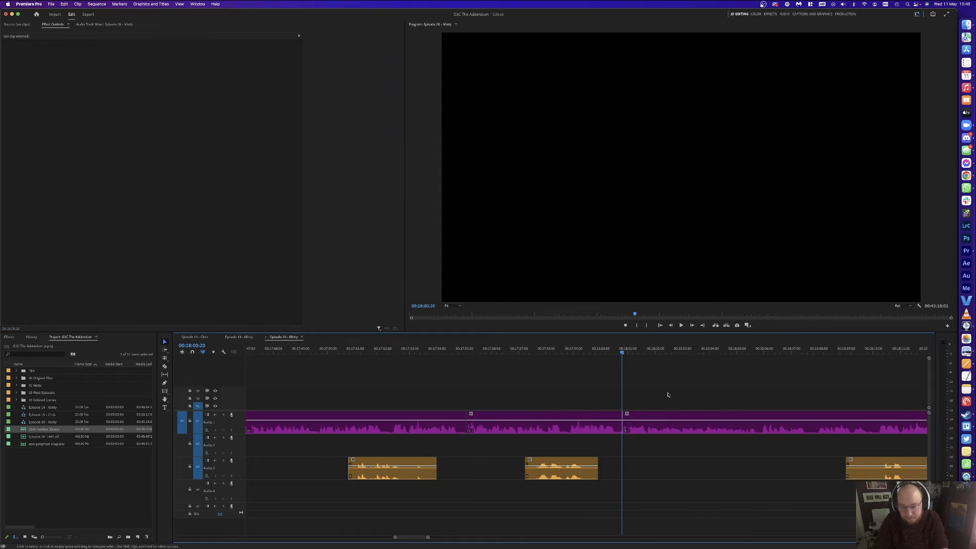
{"action": "key", "text": "space"}
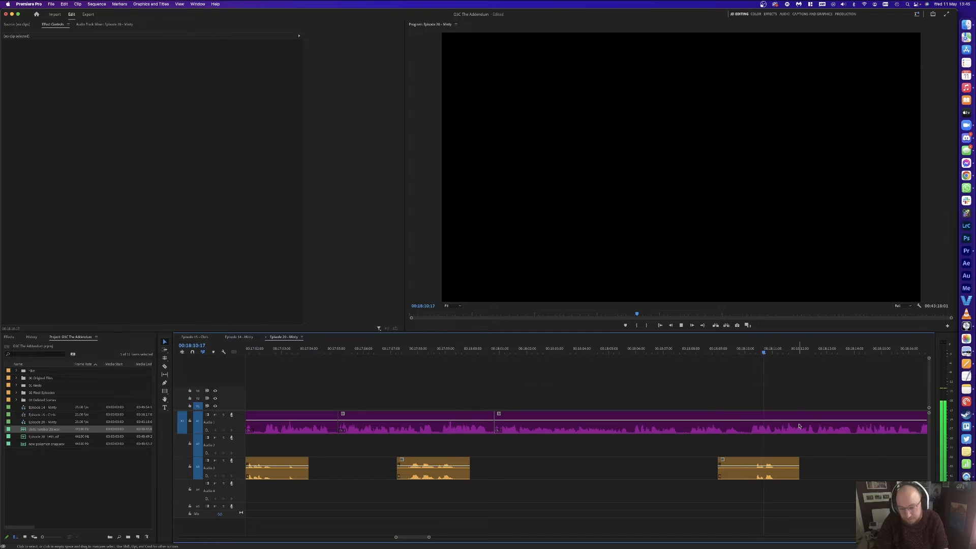
Step: Delete the stray clip on Audio 3 and check the surrounding clips
{"action": "left_click", "coordinate": [776, 470]}
{"action": "key", "text": "BackSpace"}
{"action": "key", "text": "minus"}
{"action": "key", "text": "minus"}
{"action": "key", "text": "minus"}
{"action": "key", "text": "minus"}
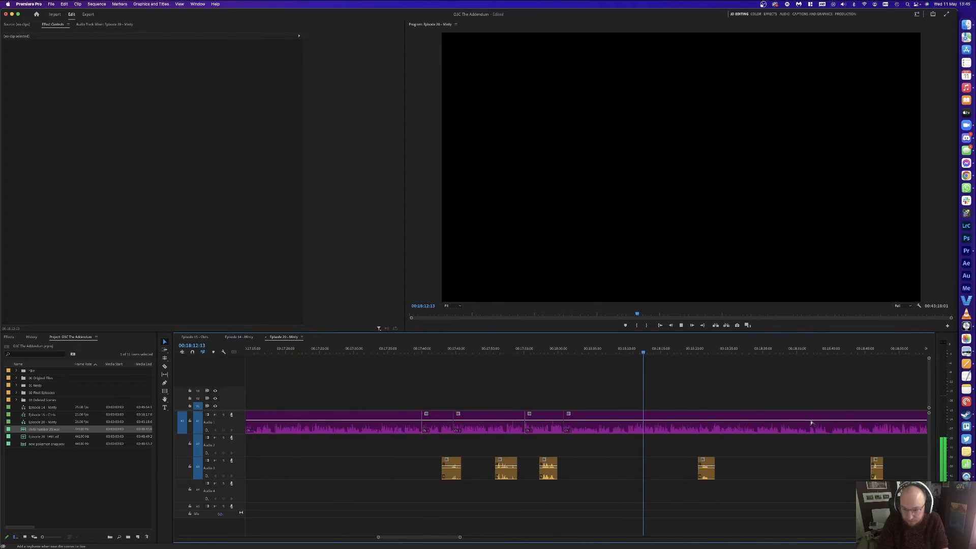
{"action": "key", "text": "equal"}
{"action": "key", "text": "equal"}
{"action": "key", "text": "equal"}
{"action": "key", "text": "equal"}
{"action": "key", "text": "equal"}
{"action": "key", "text": "minus"}
{"action": "key", "text": "equal"}
{"action": "key", "text": "minus"}
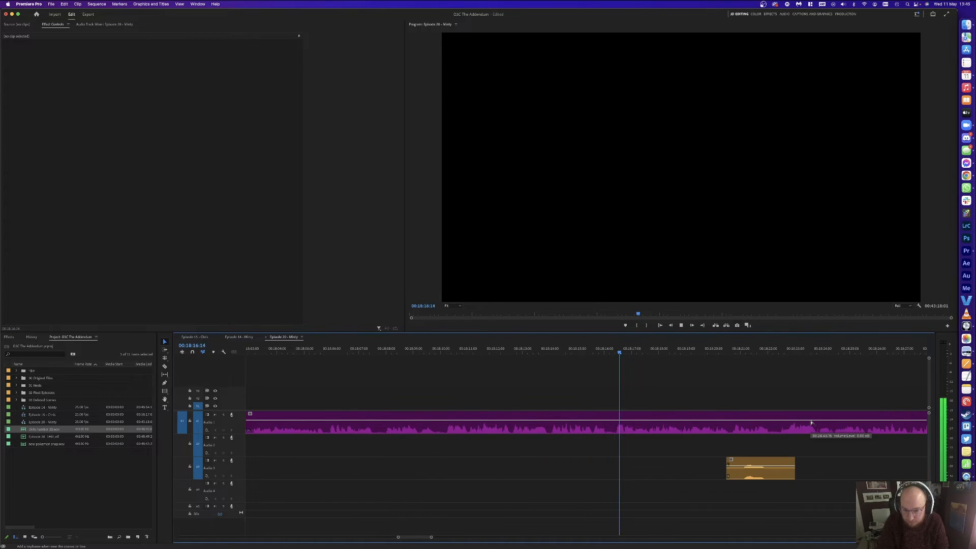
{"action": "key", "text": "equal"}
Step: Remove the small piece at 00:18:16:18 with a ripple delete, undoing an extra cut at 00:18:17:09
{"action": "left_click_drag", "start_coordinate": [639, 350], "coordinate": [567, 353]}
{"action": "key", "text": "super+k"}
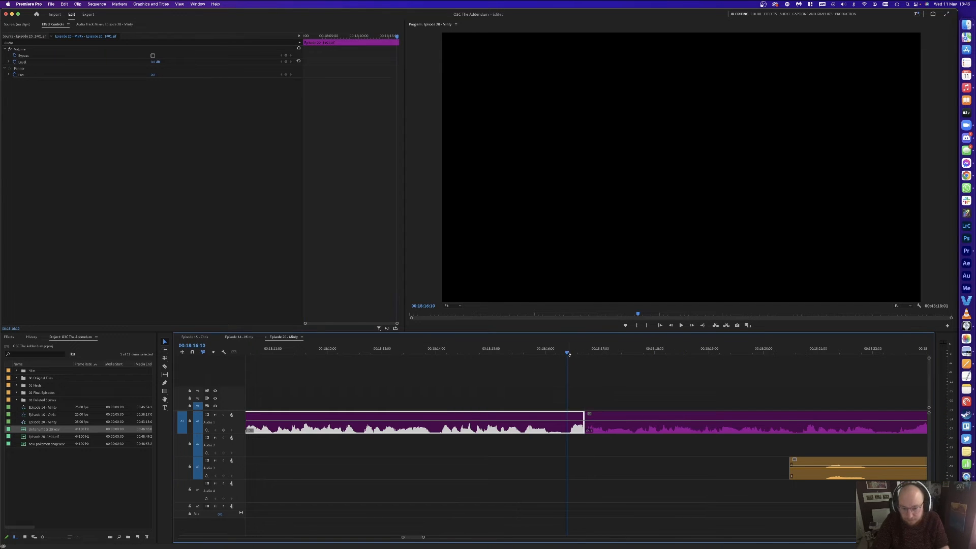
{"action": "key", "text": "super+k"}
{"action": "left_click", "coordinate": [578, 424]}
{"action": "key", "text": "shift+Delete"}
{"action": "key", "text": "space"}
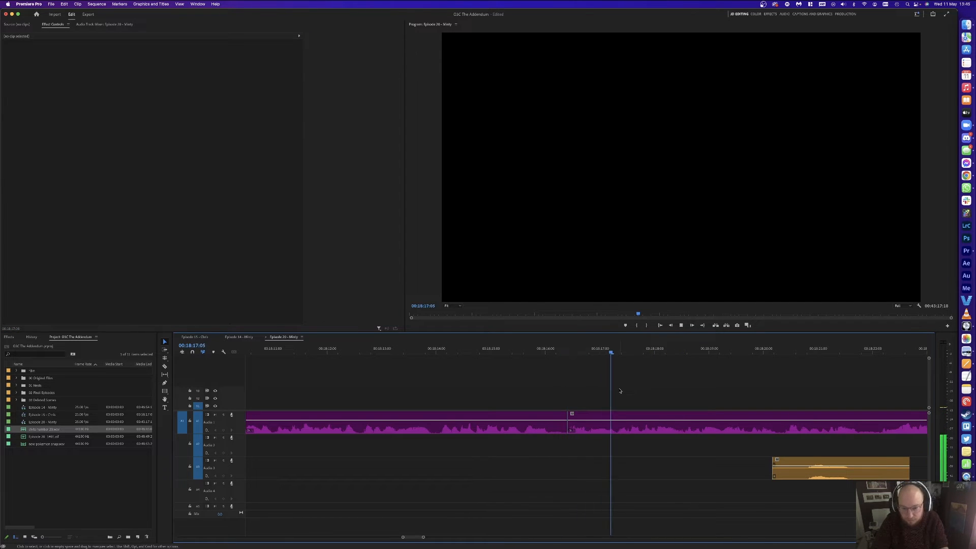
{"action": "key", "text": "space"}
{"action": "key", "text": "super+k"}
{"action": "key", "text": "space"}
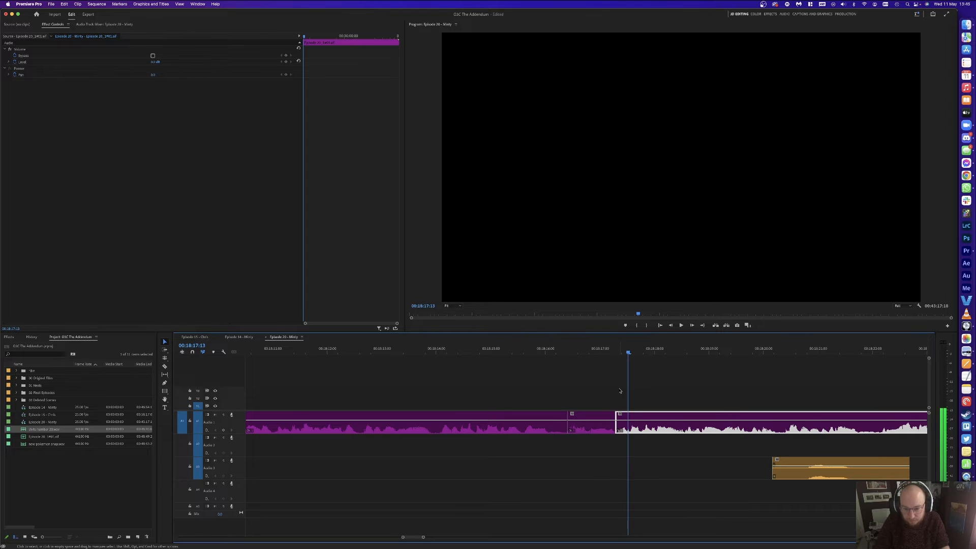
{"action": "key", "text": "super+z"}
{"action": "key", "text": "space"}
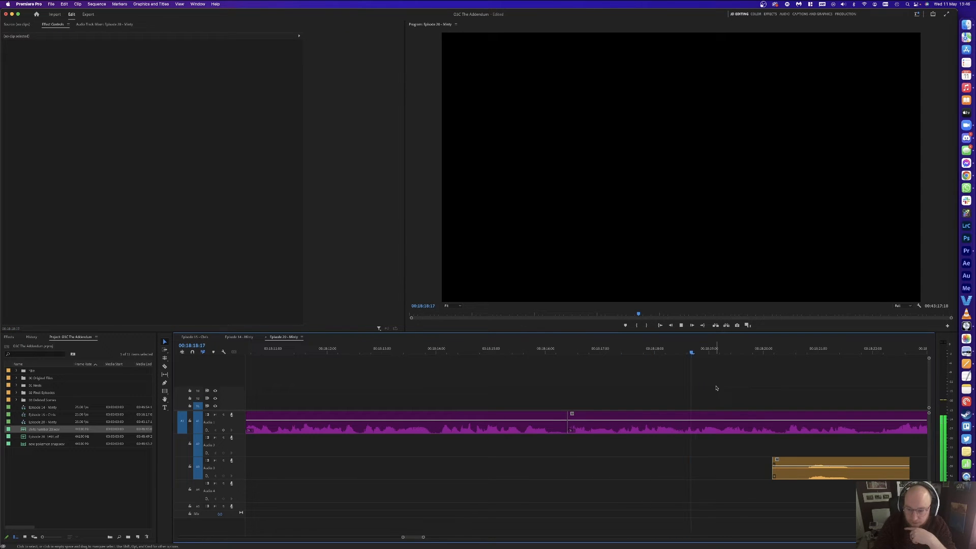
Step: Move the Audio 3 clip slightly earlier, review the edited stretch, and save the project
{"action": "left_click_drag", "start_coordinate": [831, 476], "coordinate": [781, 473]}
{"action": "left_click", "coordinate": [725, 382]}
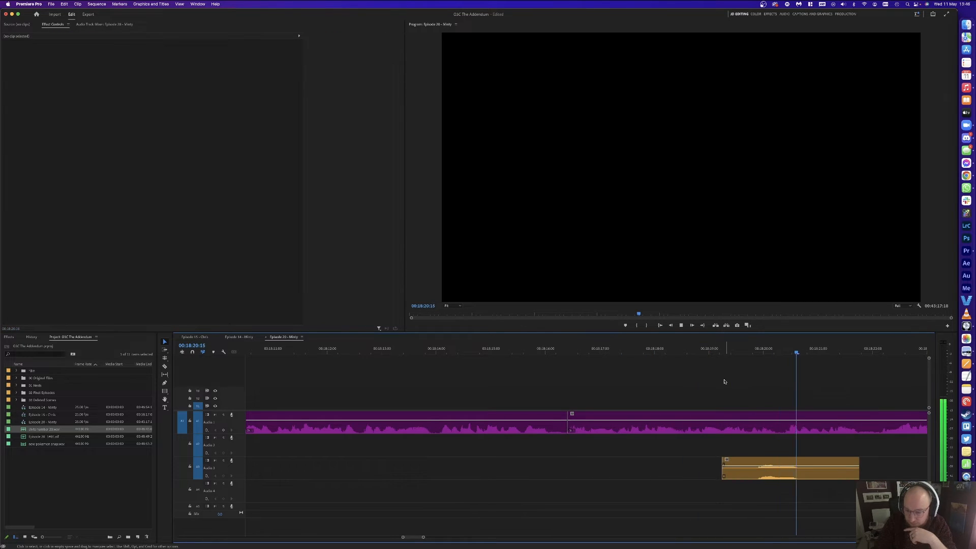
{"action": "scroll", "coordinate": [724, 381], "scroll_direction": "right", "scroll_amount": 5}
{"action": "key", "text": "minus"}
{"action": "key", "text": "minus"}
{"action": "key", "text": "space"}
{"action": "key", "text": "minus"}
{"action": "key", "text": "minus"}
{"action": "key", "text": "super+s"}
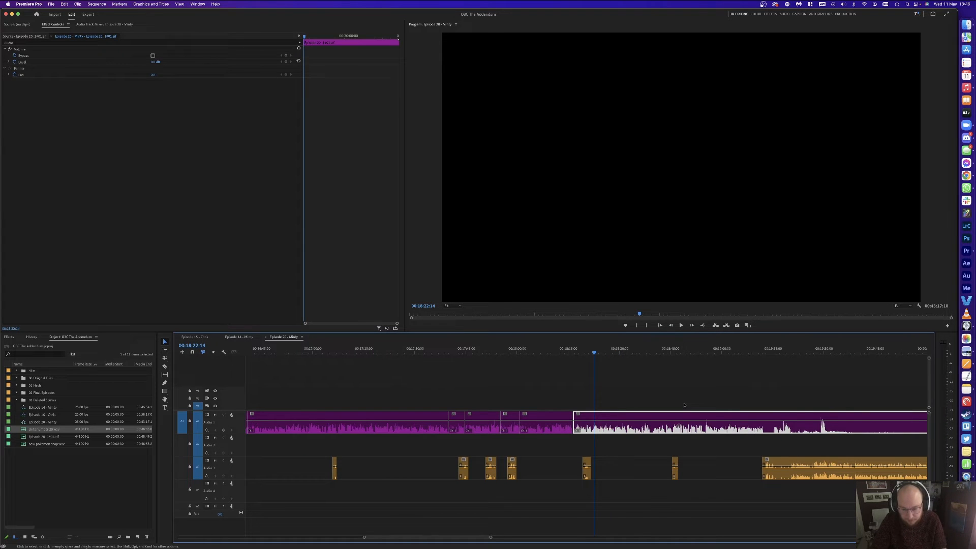
{"action": "left_click", "coordinate": [684, 405]}
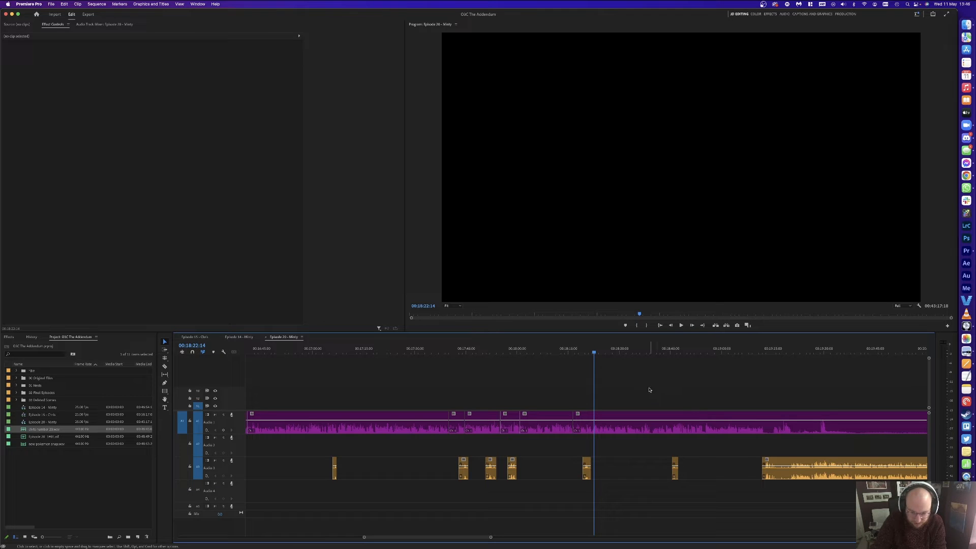
{"action": "key", "text": "equal"}
{"action": "key", "text": "equal"}
{"action": "key", "text": "equal"}
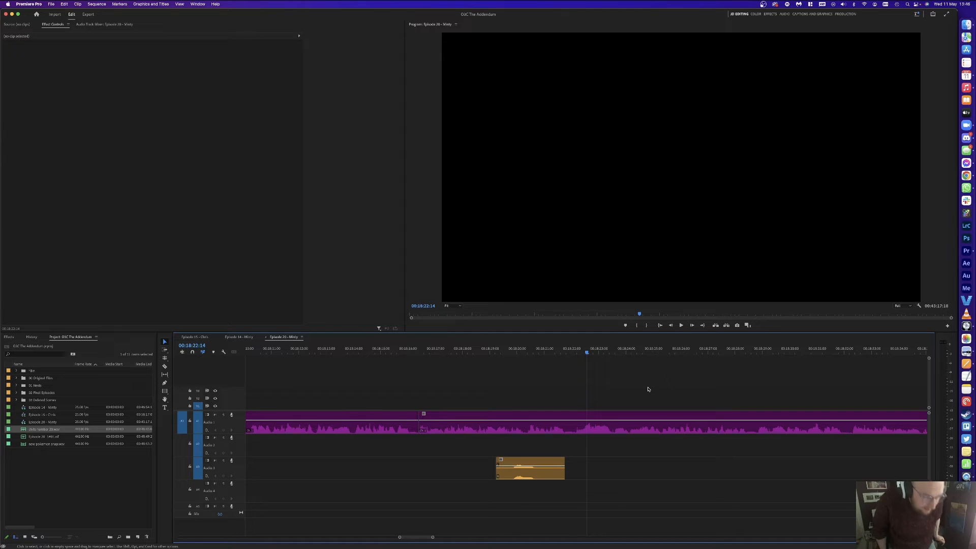
{"action": "scroll", "coordinate": [610, 381], "scroll_direction": "right", "scroll_amount": 2}
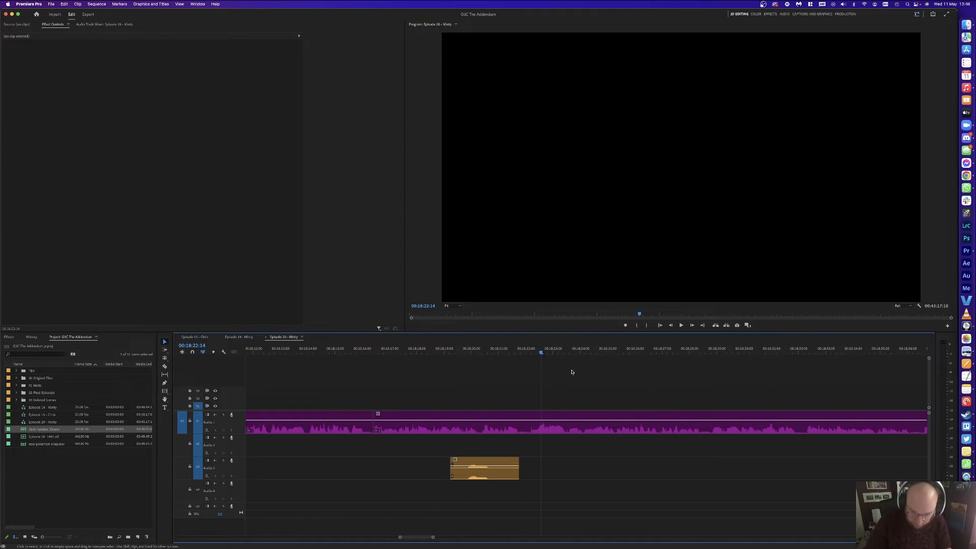
{"action": "left_click", "coordinate": [503, 348]}
{"action": "key", "text": "space"}
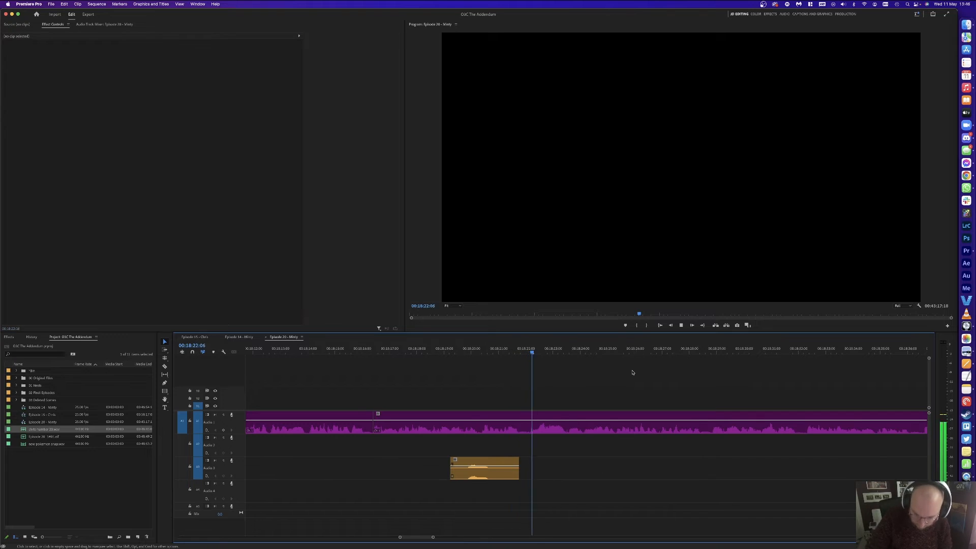
{"action": "key", "text": "minus"}
{"action": "key", "text": "equal"}
{"action": "key", "text": "equal"}
{"action": "key", "text": "minus"}
{"action": "key", "text": "minus"}
{"action": "key", "text": "minus"}
{"action": "key", "text": "equal"}
{"action": "key", "text": "equal"}
{"action": "key", "text": "minus"}
{"action": "key", "text": "minus"}
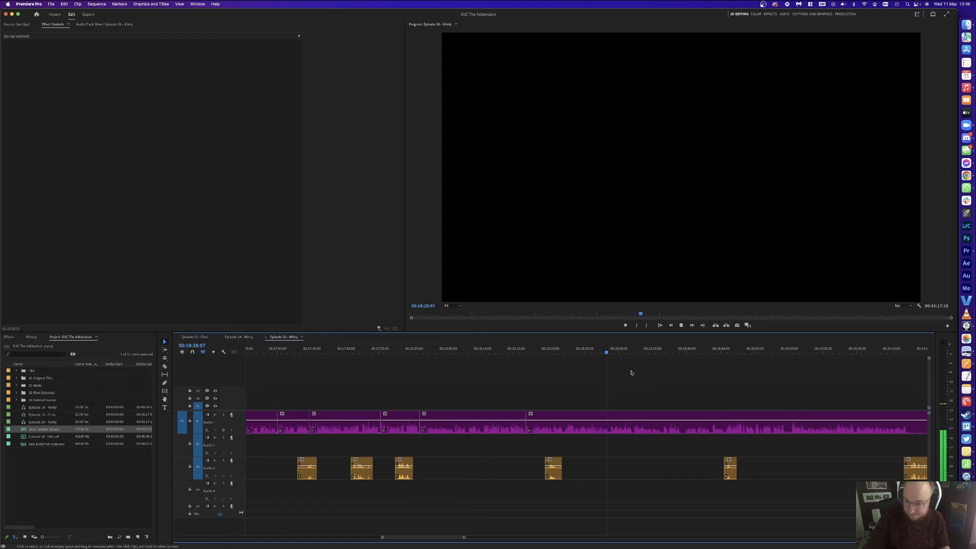
{"action": "key", "text": "equal"}
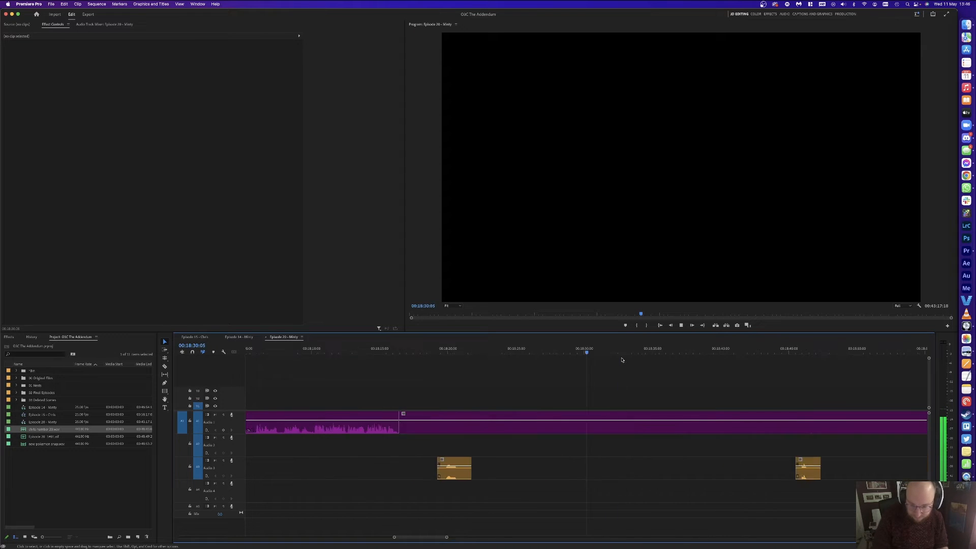
{"action": "key", "text": "equal"}
{"action": "left_click", "coordinate": [556, 347]}
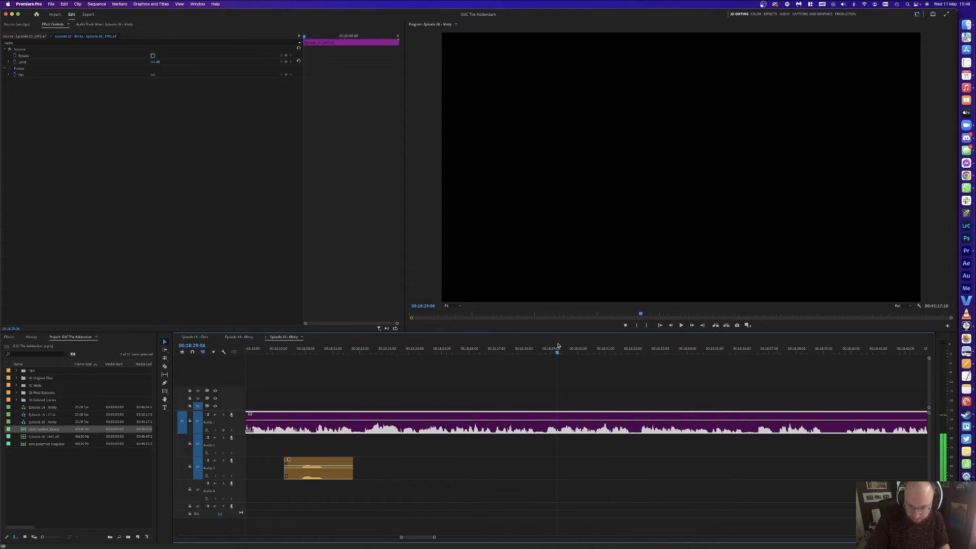
Step: Split A1 at 00:18:29:00 and ripple-delete the short piece
{"action": "left_click", "coordinate": [550, 348]}
{"action": "key", "text": "super+k"}
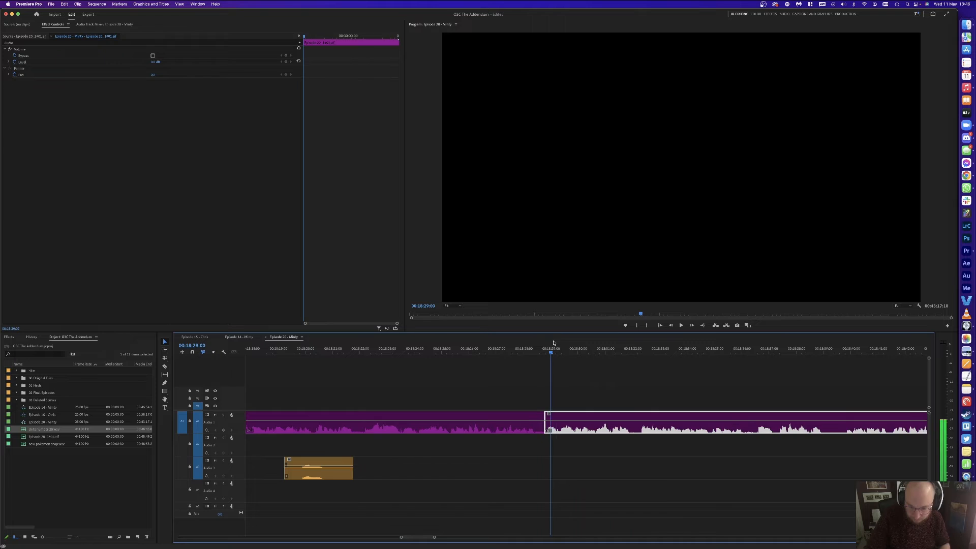
{"action": "key", "text": "super+k"}
{"action": "key", "text": "shift+Delete"}
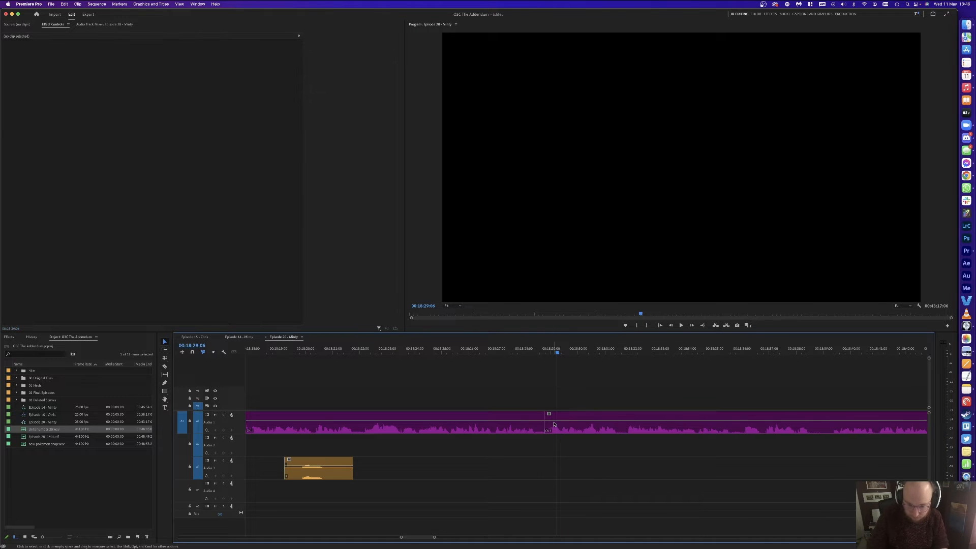
{"action": "key", "text": "space"}
{"action": "key", "text": "minus"}
{"action": "left_click", "coordinate": [677, 394]}
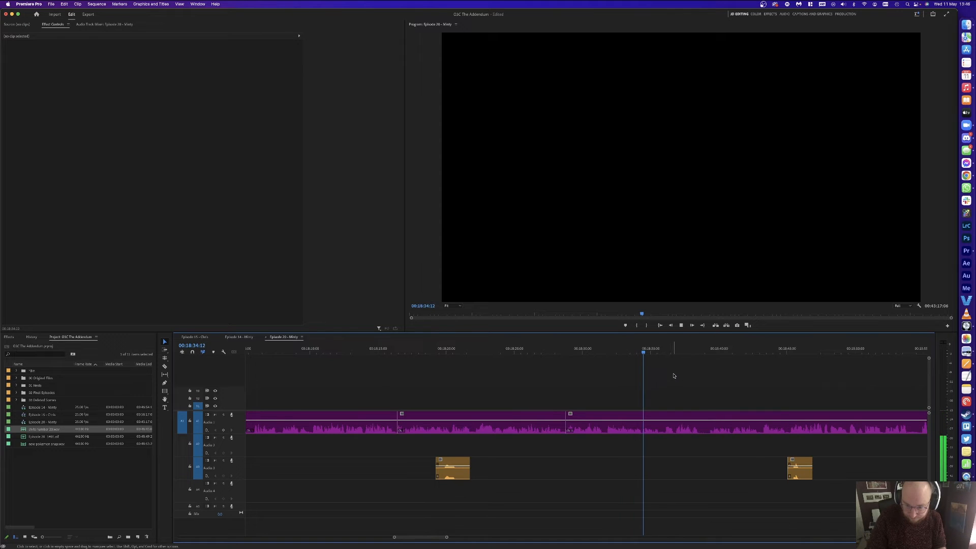
{"action": "key", "text": "="}
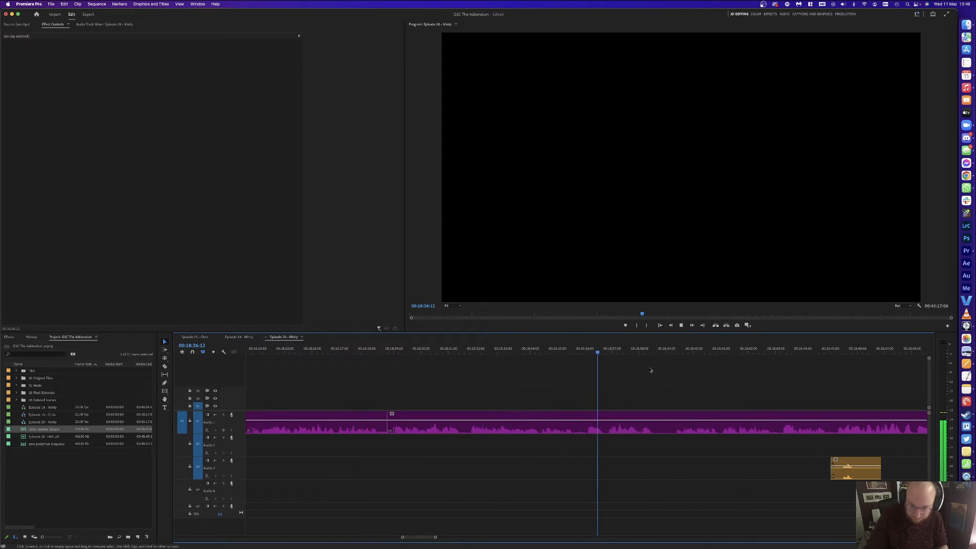
Step: Cut the next A1 pause at its start and end, and ripple-delete the middle piece
{"action": "left_click", "coordinate": [608, 350]}
{"action": "key", "text": "super+k"}
{"action": "left_click", "coordinate": [585, 350]}
{"action": "key", "text": "super+k"}
{"action": "left_click", "coordinate": [600, 417]}
{"action": "key", "text": "alt+BackSpace"}
{"action": "key", "text": "space"}
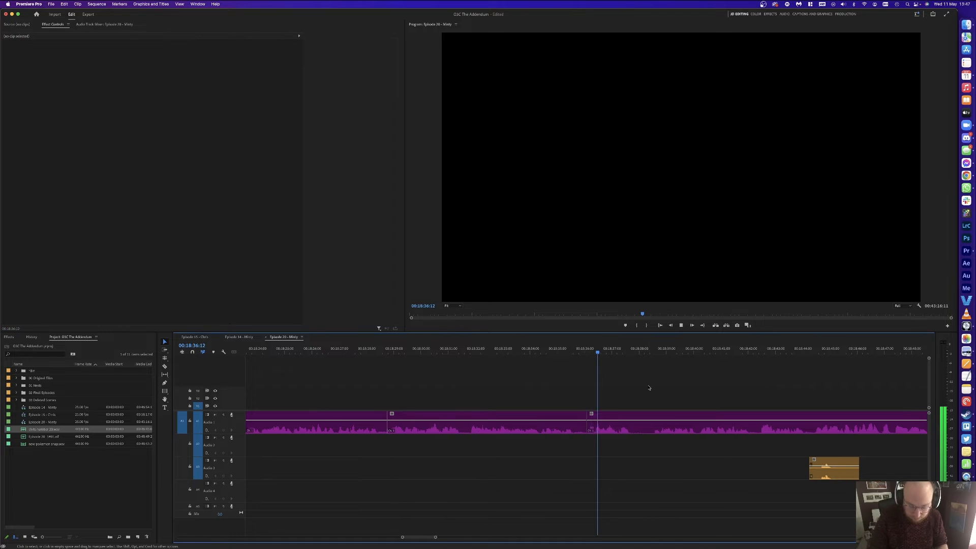
{"action": "key", "text": "-"}
Step: Cut out the following pause on A1 and close the gap left behind
{"action": "key", "text": "space"}
{"action": "key", "text": "super+k"}
{"action": "left_click_drag", "start_coordinate": [618, 350], "coordinate": [623, 349]}
{"action": "key", "text": "super+k"}
{"action": "key", "text": "space"}
{"action": "key", "text": "BackSpace"}
{"action": "left_click", "coordinate": [619, 417]}
{"action": "key", "text": "BackSpace"}
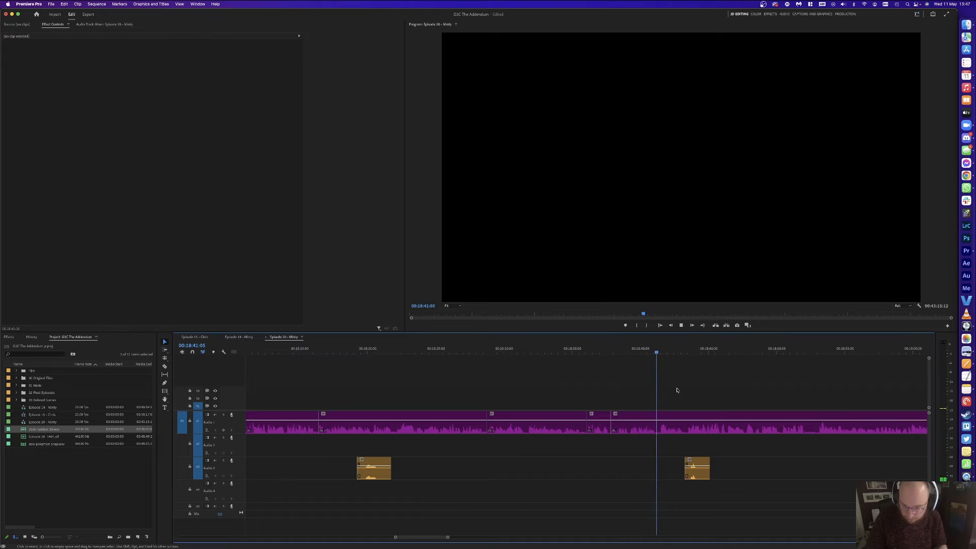
Step: Nudge the second orange clip on the lower track slightly earlier
{"action": "left_click_drag", "start_coordinate": [700, 474], "coordinate": [694, 473]}
{"action": "left_click", "coordinate": [699, 391]}
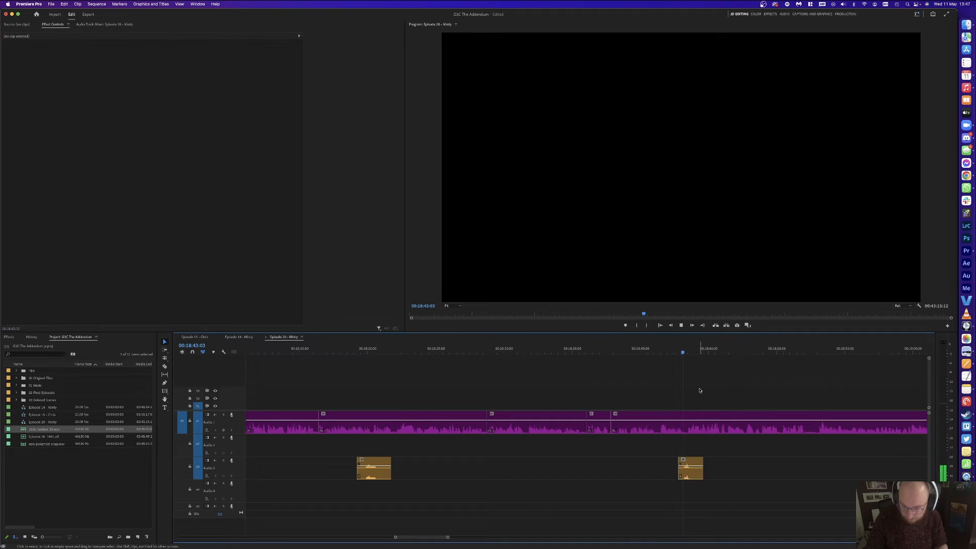
{"action": "scroll", "coordinate": [732, 389], "scroll_direction": "down", "scroll_amount": 5}
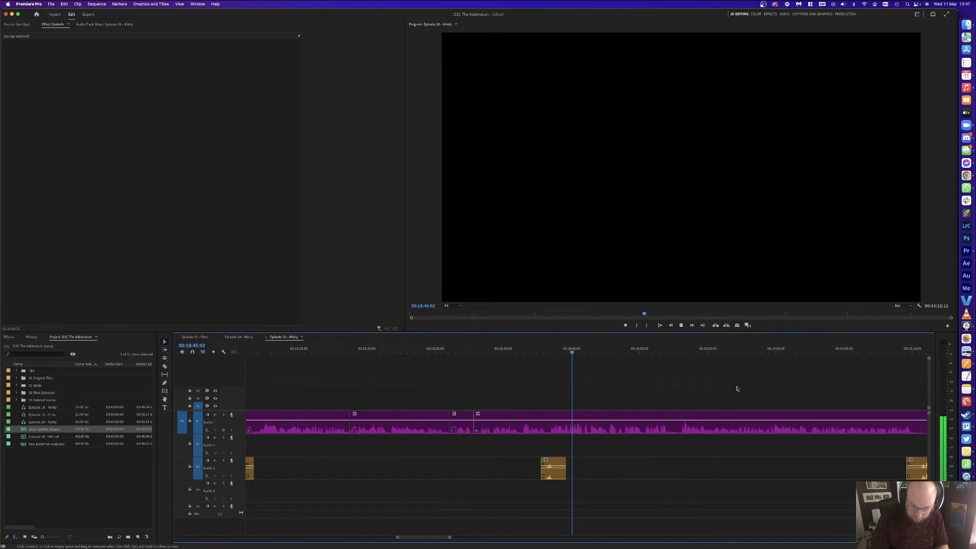
{"action": "scroll", "coordinate": [737, 389], "scroll_direction": "up", "scroll_amount": 1}
Step: Split the A1 clip at 18:45:04
{"action": "left_click_drag", "start_coordinate": [597, 352], "coordinate": [583, 352]}
{"action": "key", "text": "equal"}
{"action": "key", "text": "equal"}
{"action": "key", "text": "super+k"}
{"action": "key", "text": "space"}
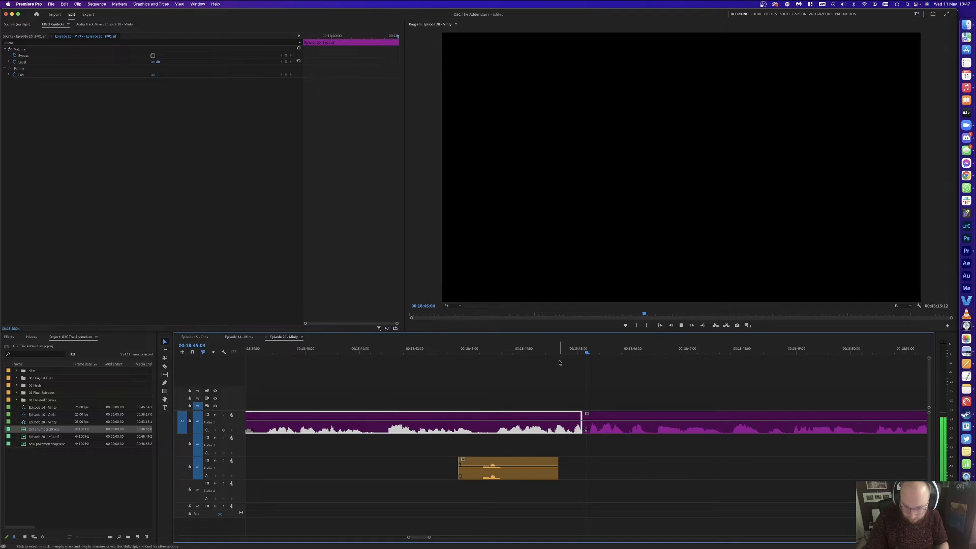
{"action": "key", "text": "c"}
{"action": "key", "text": "space"}
Step: Razor the A1 pause at two points, remove the middle piece, and play back the edit
{"action": "left_click", "coordinate": [492, 419]}
{"action": "key", "text": "v"}
{"action": "left_click", "coordinate": [544, 422]}
{"action": "key", "text": "Delete"}
{"action": "left_click", "coordinate": [545, 421]}
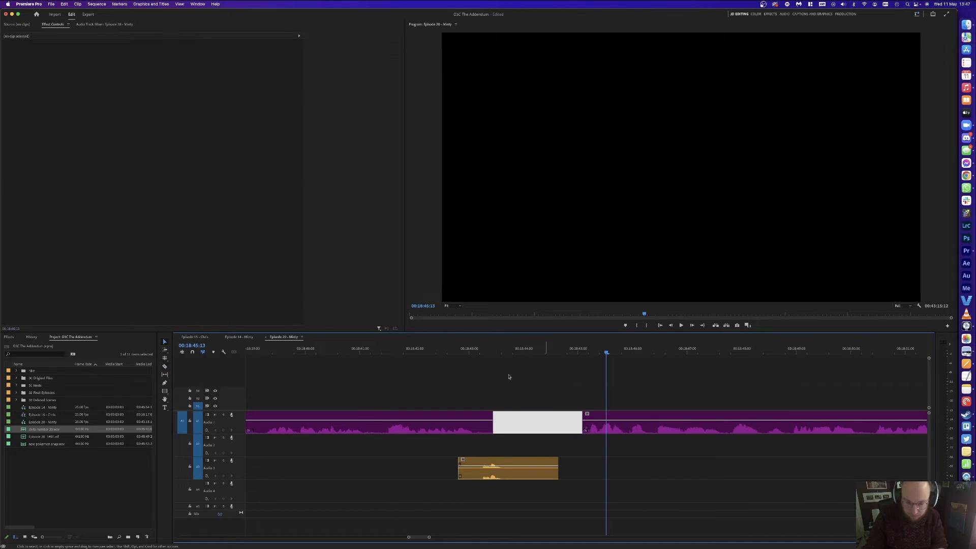
{"action": "key", "text": "Delete"}
{"action": "left_click", "coordinate": [469, 351]}
{"action": "key", "text": "space"}
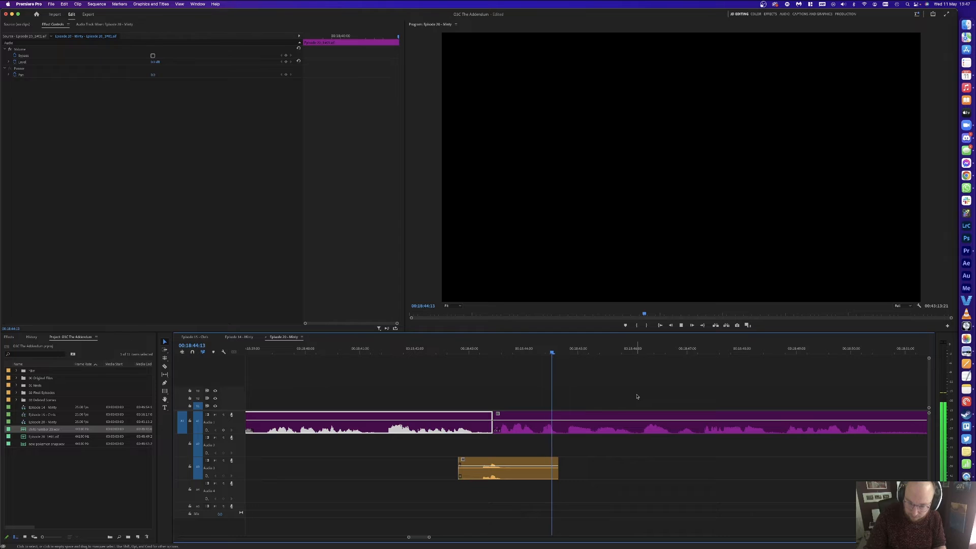
{"action": "left_click", "coordinate": [637, 396]}
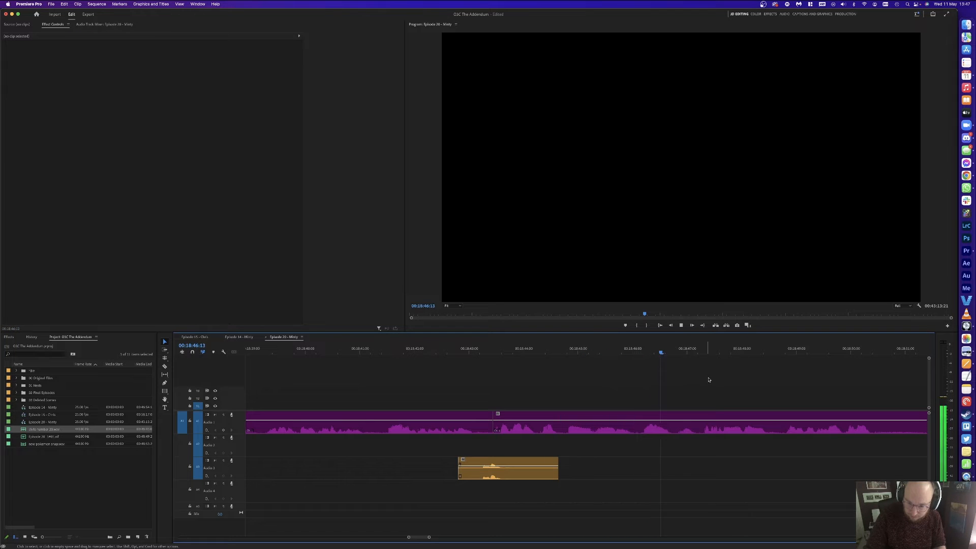
Step: Split A1 near 18:45:07, delete the unwanted right piece with its gap, and review
{"action": "left_click", "coordinate": [594, 350]}
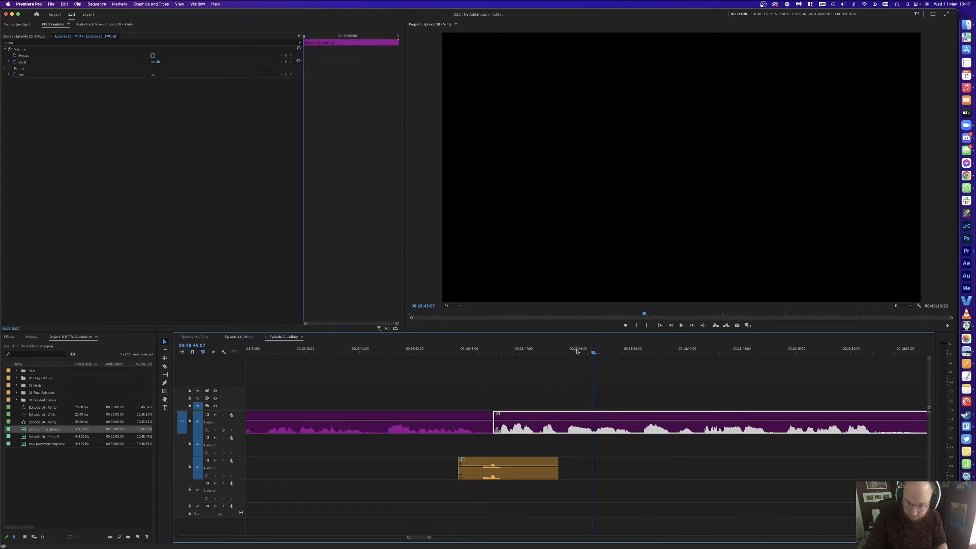
{"action": "key", "text": "super+k"}
{"action": "left_click", "coordinate": [561, 350]}
{"action": "key", "text": "super+k"}
{"action": "left_click", "coordinate": [575, 419]}
{"action": "key", "text": "Delete"}
{"action": "left_click", "coordinate": [574, 419]}
{"action": "key", "text": "Delete"}
{"action": "key", "text": "space"}
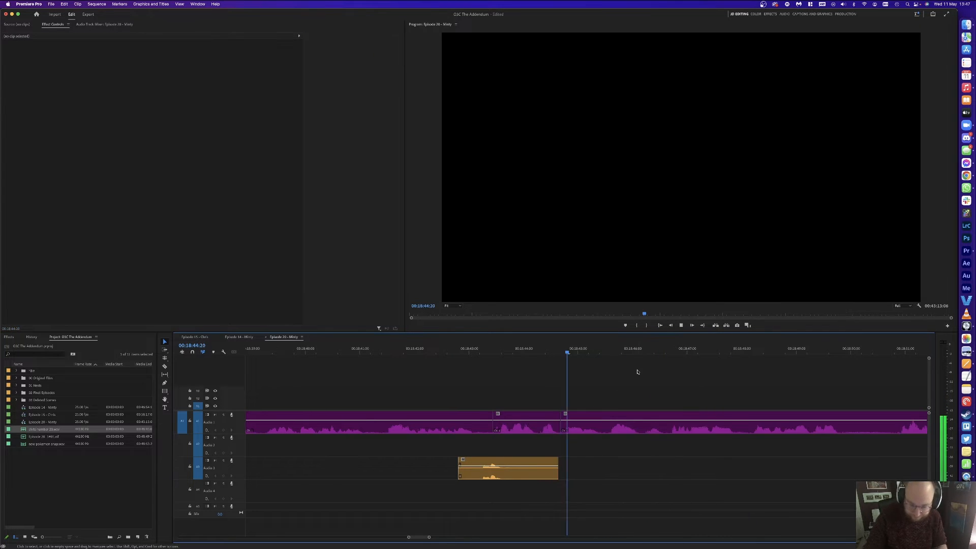
{"action": "key", "text": "minus"}
{"action": "key", "text": "minus"}
{"action": "scroll", "coordinate": [665, 362], "scroll_direction": "right", "scroll_amount": 4}
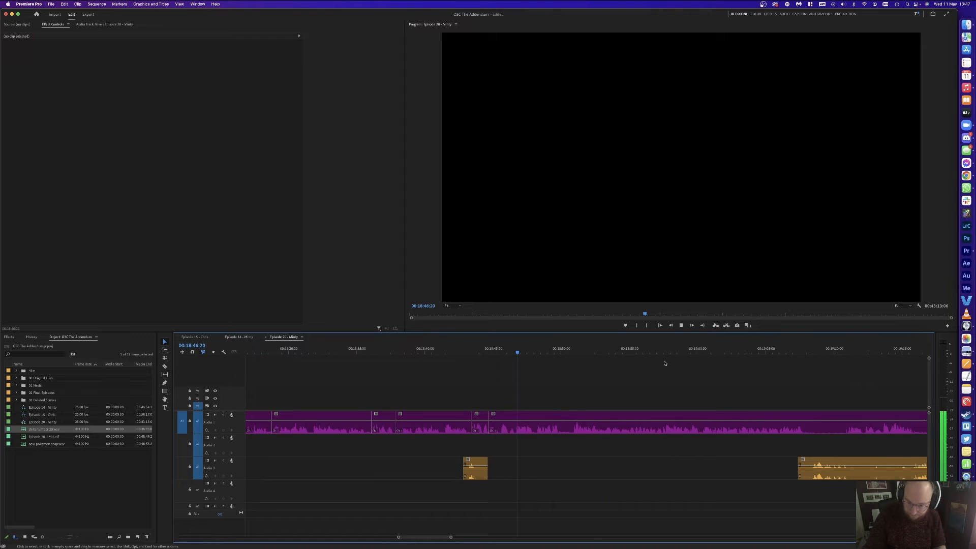
Step: Split the A1 clip near 18:51:18 and ripple-trim away its unwanted tail
{"action": "scroll", "coordinate": [588, 443], "scroll_direction": "right", "scroll_amount": 4}
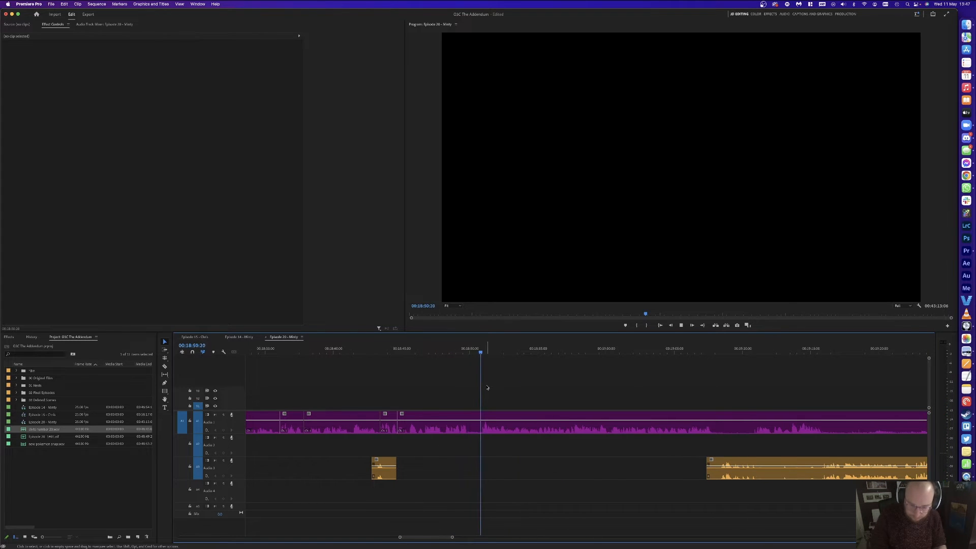
{"action": "key", "text": "equal"}
{"action": "key", "text": "space"}
{"action": "left_click", "coordinate": [581, 351]}
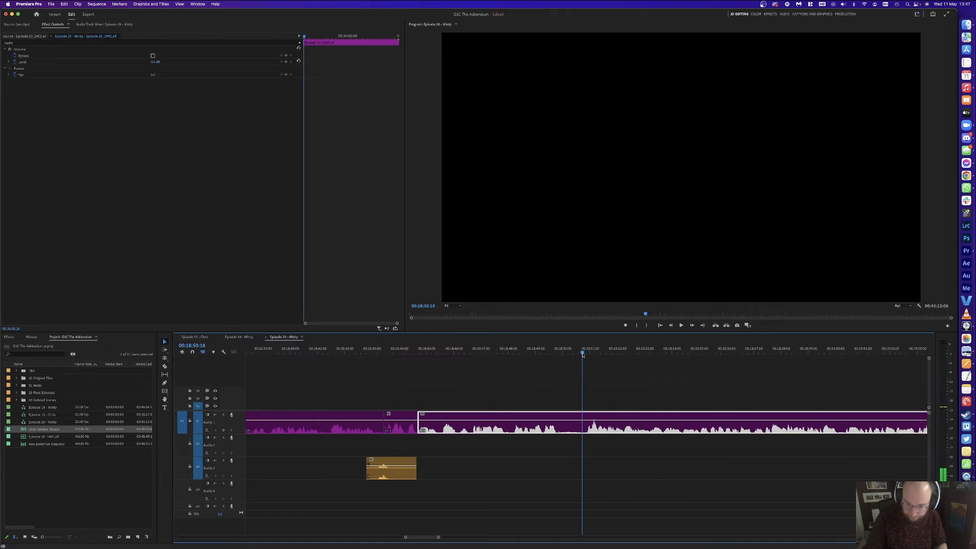
{"action": "key", "text": "super+k"}
{"action": "left_click", "coordinate": [557, 351]}
{"action": "key", "text": "w"}
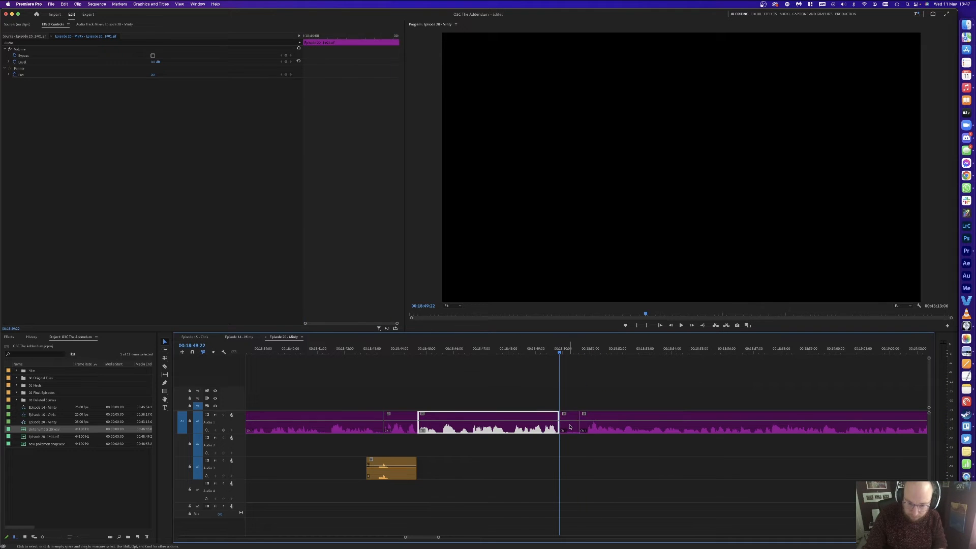
Step: Replay the edit from 18:49:14 while zooming the timeline to review it
{"action": "left_click", "coordinate": [550, 345]}
{"action": "key", "text": "space"}
{"action": "left_click", "coordinate": [590, 371]}
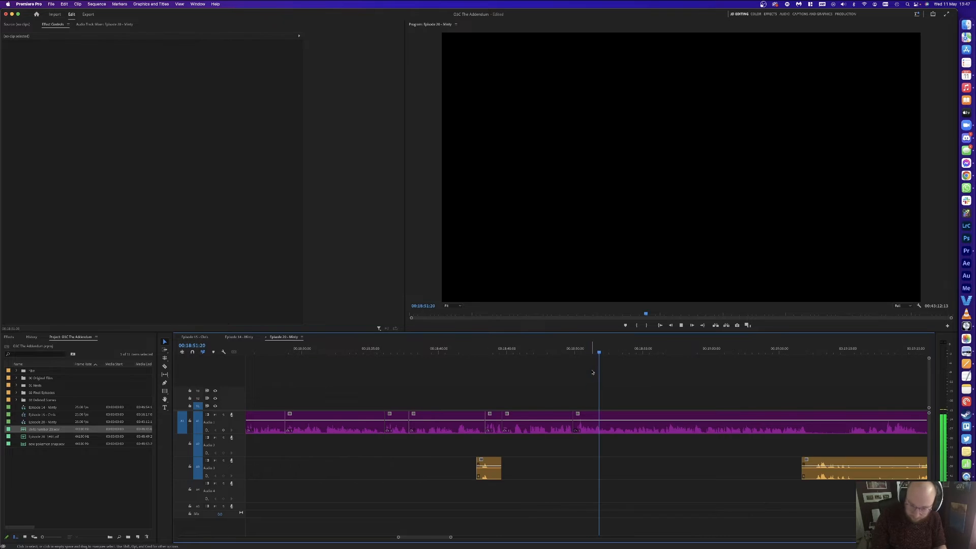
{"action": "key", "text": "minus"}
{"action": "key", "text": "equal"}
{"action": "key", "text": "minus"}
{"action": "key", "text": "equal"}
{"action": "key", "text": "equal"}
{"action": "key", "text": "minus"}
{"action": "key", "text": "minus"}
{"action": "key", "text": "equal"}
{"action": "key", "text": "equal"}
{"action": "key", "text": "minus"}
{"action": "key", "text": "minus"}
{"action": "key", "text": "equal"}
{"action": "key", "text": "minus"}
Step: Cut out the A1 pause between two razor cuts and slide later clips left to close the gap
{"action": "key", "text": "c"}
{"action": "left_click", "coordinate": [683, 421]}
{"action": "left_click", "coordinate": [725, 418]}
{"action": "key", "text": "v"}
{"action": "left_click", "coordinate": [705, 424]}
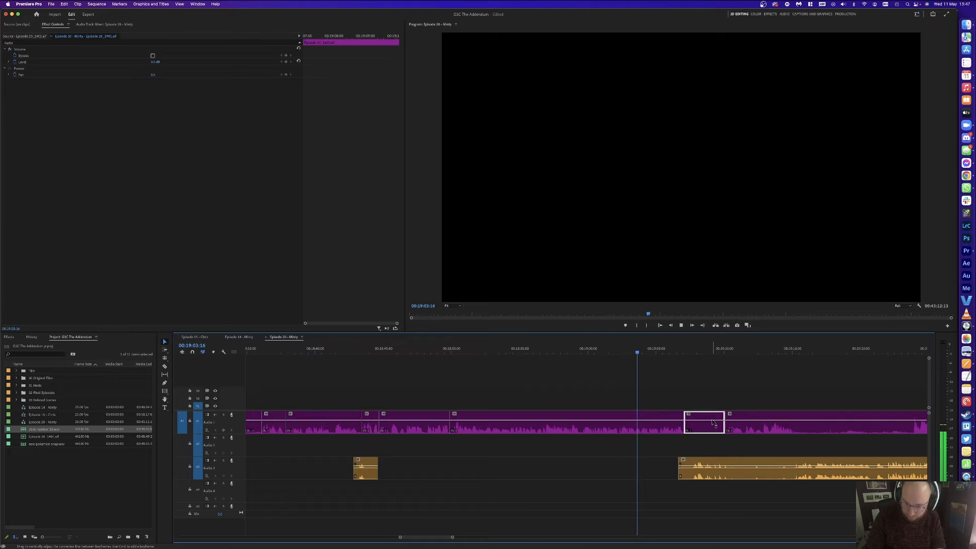
{"action": "key", "text": "Delete"}
{"action": "left_click", "coordinate": [710, 450]}
{"action": "key", "text": "v"}
{"action": "left_click_drag", "start_coordinate": [724, 468], "coordinate": [714, 468]}
{"action": "left_click", "coordinate": [693, 397]}
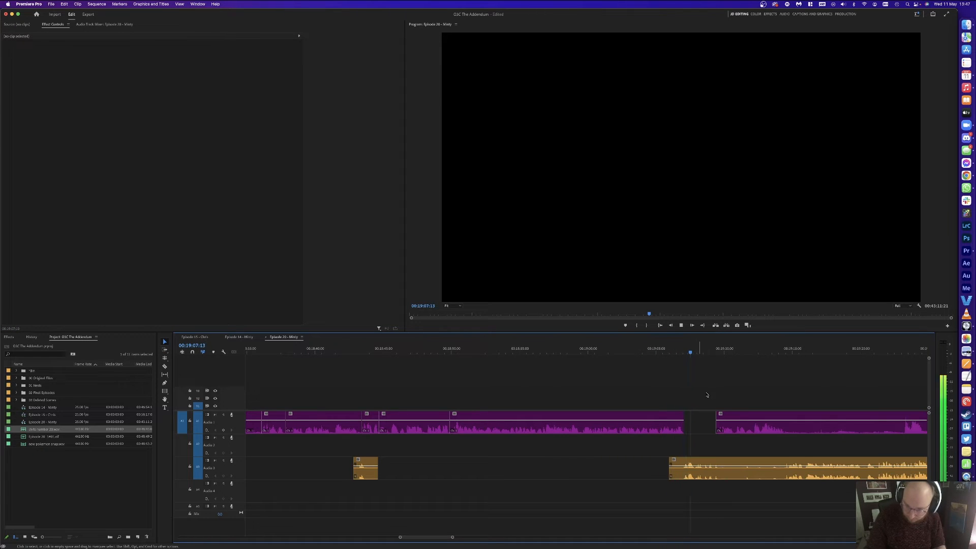
Step: Delete the unwanted A1 piece before 19:07:24, pull the clip left, and save the project
{"action": "key", "text": "space"}
{"action": "key", "text": "c"}
{"action": "left_click", "coordinate": [903, 423]}
{"action": "key", "text": "v"}
{"action": "left_click", "coordinate": [856, 425]}
{"action": "key", "text": "Delete"}
{"action": "left_click_drag", "start_coordinate": [747, 430], "coordinate": [726, 404]}
{"action": "key", "text": "cmd+s"}
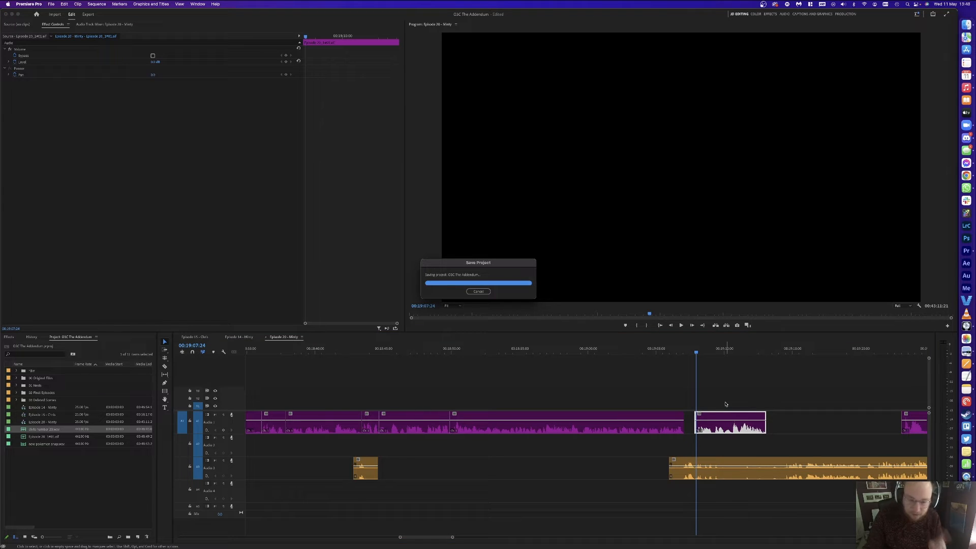
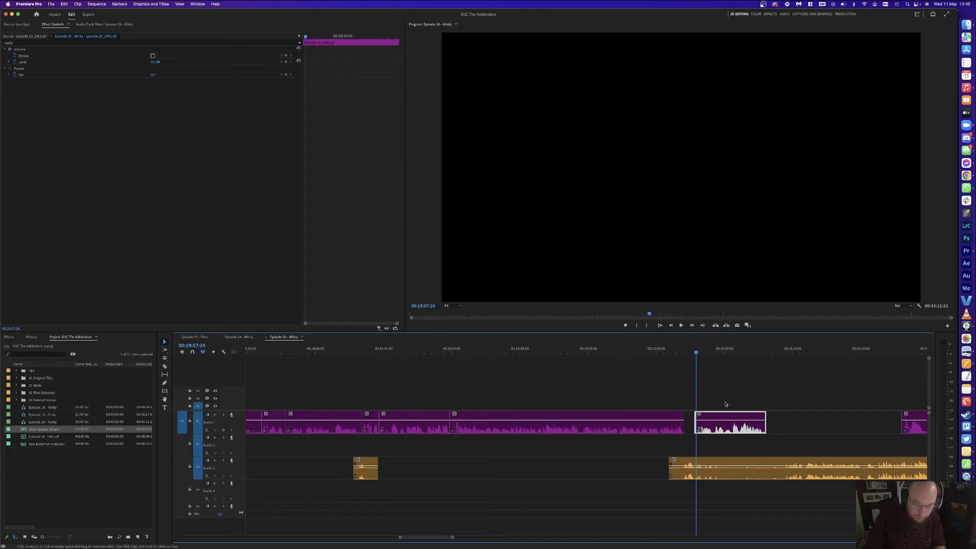
Step: Play to the pause at 00:19:13 and razor both audio tracks at its start and end
{"action": "left_click", "coordinate": [680, 352]}
{"action": "key", "text": "space"}
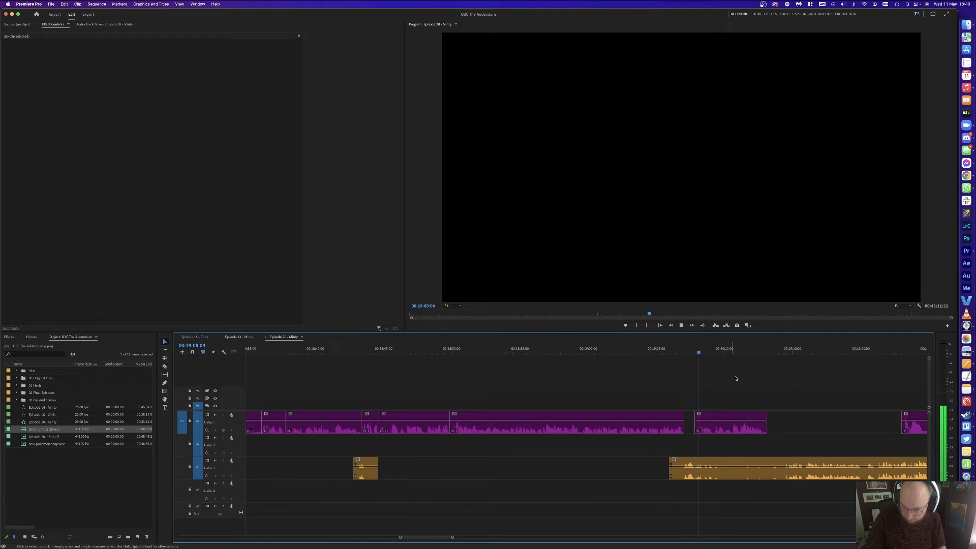
{"action": "key", "text": "space"}
{"action": "key", "text": "space"}
{"action": "key", "text": "="}
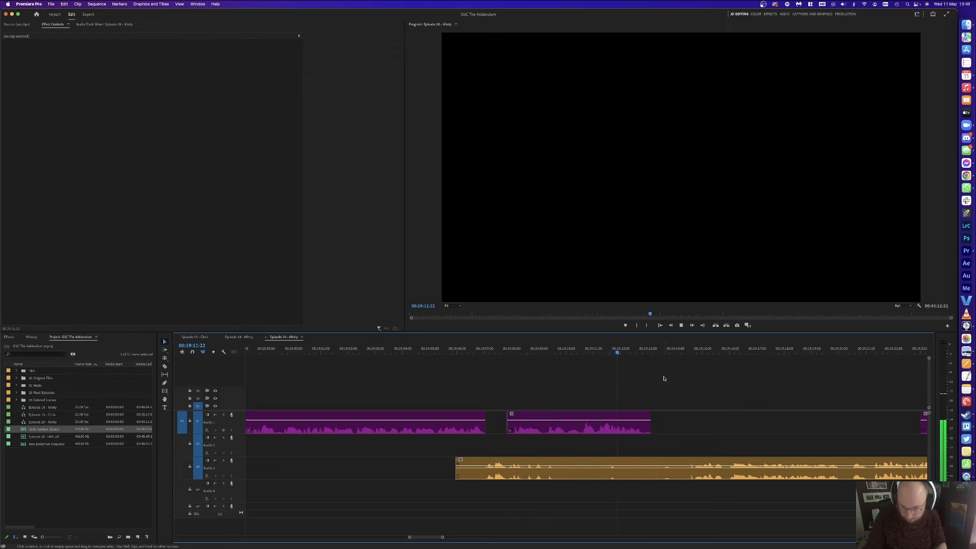
{"action": "key", "text": "space"}
{"action": "key", "text": "super+k"}
{"action": "left_click", "coordinate": [695, 349]}
{"action": "key", "text": "super+k"}
{"action": "key", "text": "space"}
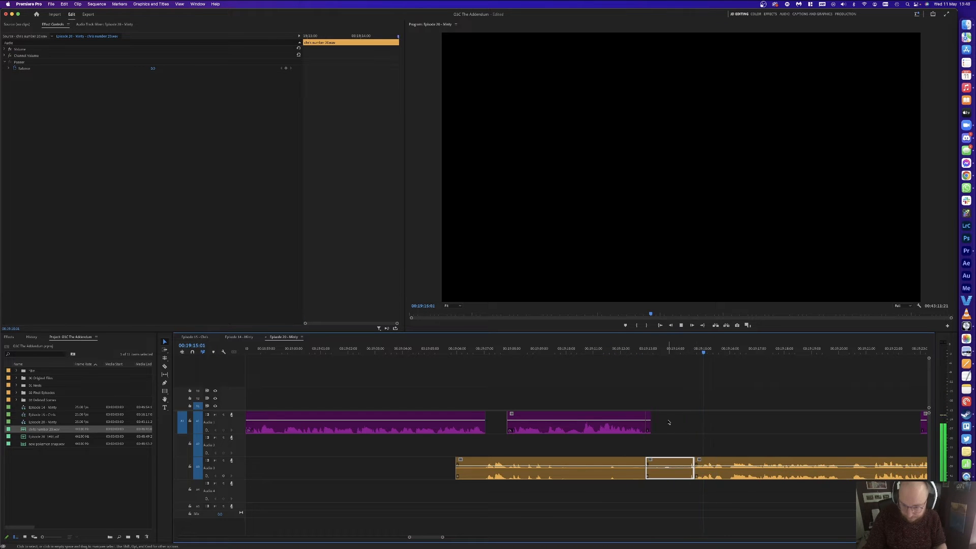
Step: Delete the pause pieces, close the gap, and replay across the new cut
{"action": "left_click", "coordinate": [729, 350]}
{"action": "left_click_drag", "start_coordinate": [729, 364], "coordinate": [648, 494]}
{"action": "key", "text": "Delete"}
{"action": "left_click", "coordinate": [660, 470]}
{"action": "key", "text": "Delete"}
{"action": "key", "text": "space"}
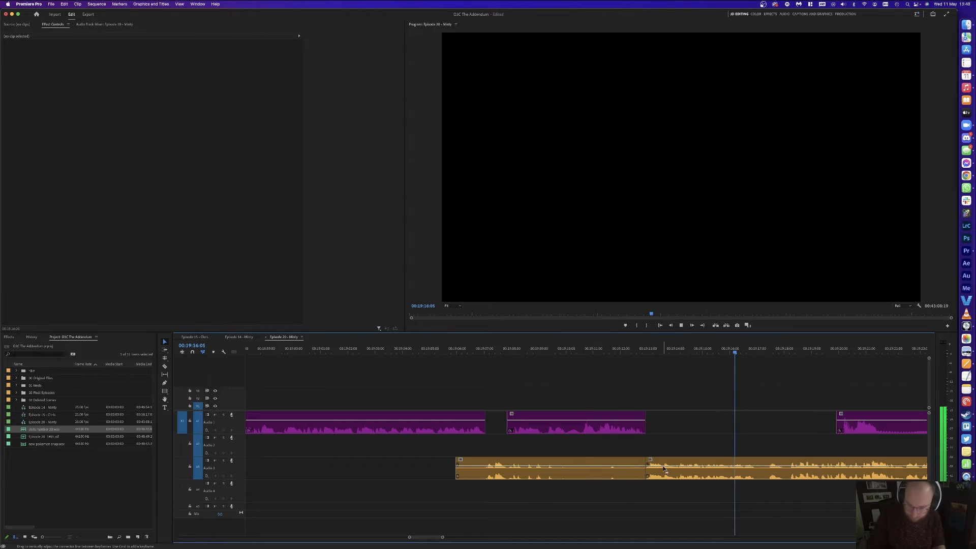
{"action": "key", "text": "Up"}
{"action": "key", "text": "space"}
Step: Slide the third purple clip 24 frames earlier
{"action": "key", "text": "minus"}
{"action": "key", "text": "minus"}
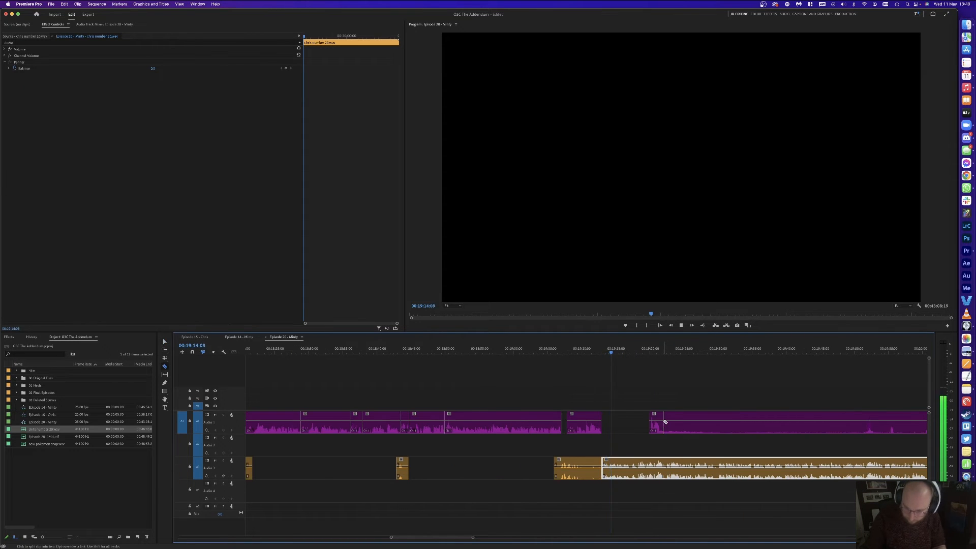
{"action": "key", "text": "space"}
{"action": "key", "text": "minus"}
{"action": "key", "text": "minus"}
{"action": "left_click", "coordinate": [747, 394]}
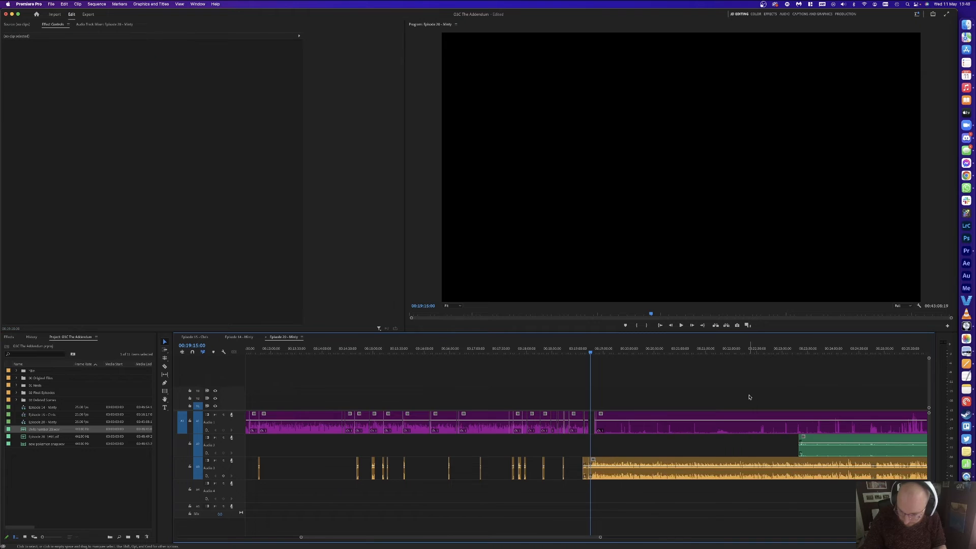
{"action": "scroll", "coordinate": [747, 396], "scroll_direction": "right", "scroll_amount": 5}
{"action": "key", "text": "minus"}
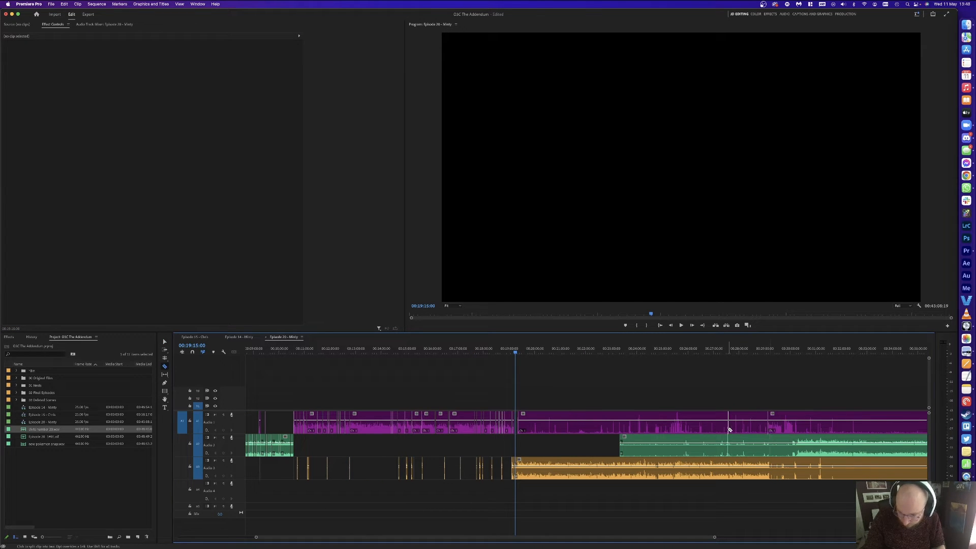
{"action": "key", "text": "equal"}
{"action": "key", "text": "equal"}
{"action": "key", "text": "equal"}
{"action": "key", "text": "equal"}
{"action": "key", "text": "equal"}
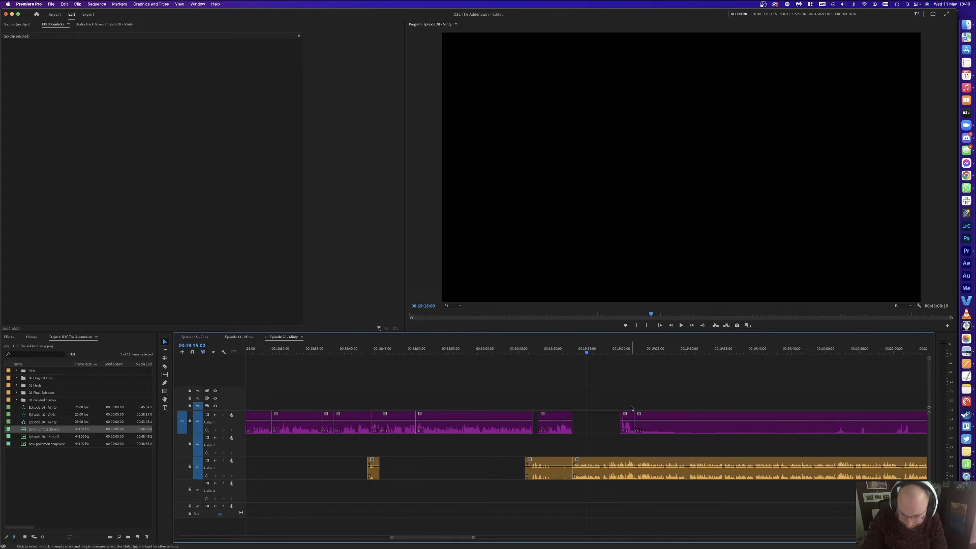
{"action": "left_click_drag", "start_coordinate": [692, 416], "coordinate": [678, 418]}
{"action": "left_click", "coordinate": [658, 377]}
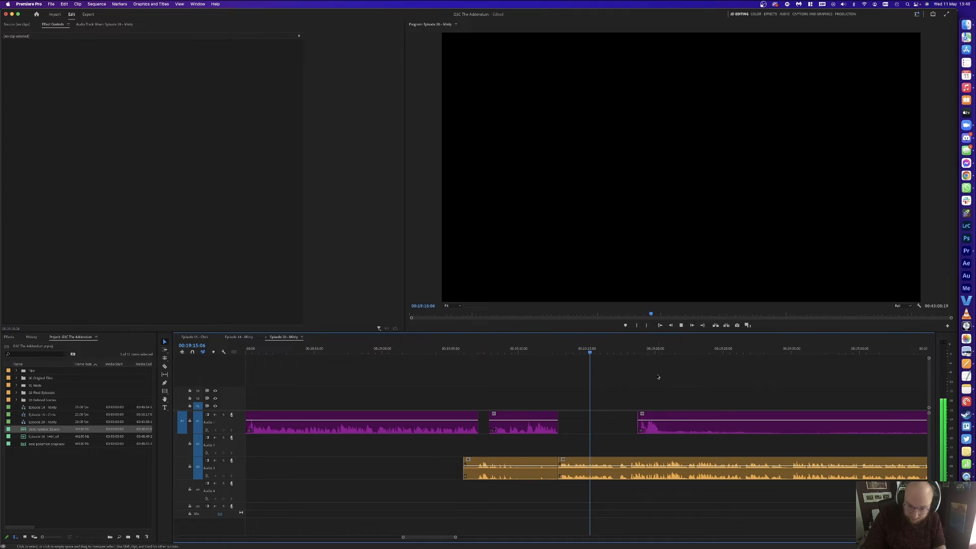
Step: Cut the orange Audio 3 pause from 00:19:17:02 to 00:19:18:04 and close its gap
{"action": "key", "text": "equal"}
{"action": "key", "text": "space"}
{"action": "key", "text": "d"}
{"action": "key", "text": "super+k"}
{"action": "left_click_drag", "start_coordinate": [644, 349], "coordinate": [647, 350]}
{"action": "key", "text": "super+k"}
{"action": "key", "text": "Delete"}
{"action": "left_click", "coordinate": [634, 466]}
{"action": "key", "text": "Delete"}
{"action": "left_click", "coordinate": [680, 424]}
{"action": "key", "text": "space"}
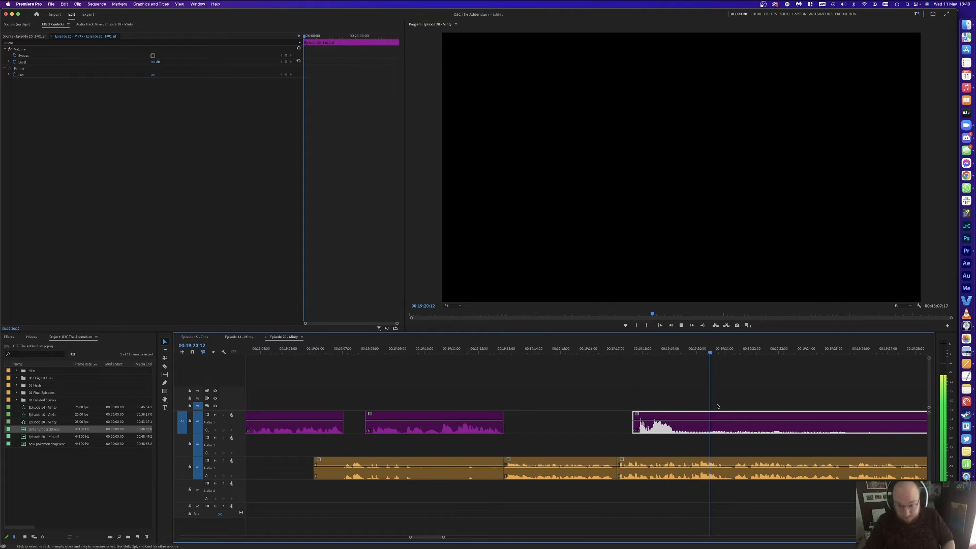
Step: Razor the purple clip near 00:19:19:07 and 00:19:47 and delete the unwanted middle piece
{"action": "key", "text": "c"}
{"action": "left_click", "coordinate": [678, 421]}
{"action": "key", "text": "minus"}
{"action": "key", "text": "minus"}
{"action": "left_click", "coordinate": [810, 421]}
{"action": "key", "text": "v"}
{"action": "left_click", "coordinate": [695, 420]}
{"action": "key", "text": "Delete"}
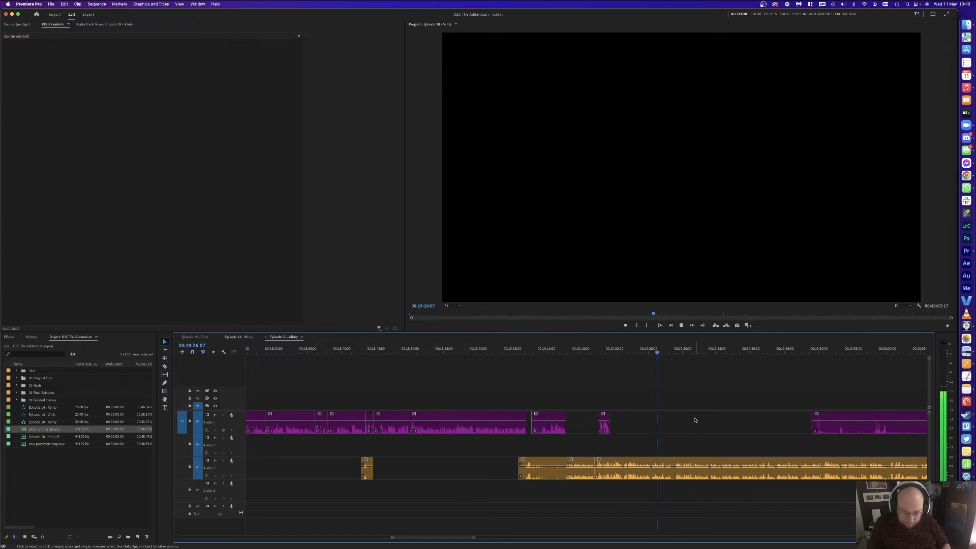
{"action": "key", "text": "minus"}
{"action": "key", "text": "minus"}
{"action": "key", "text": "equal"}
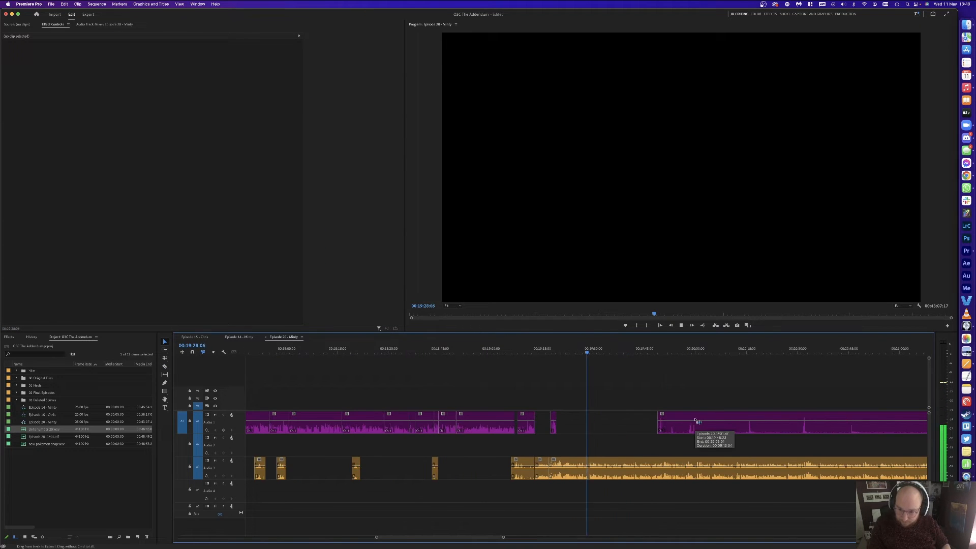
Step: Razor the purple Audio 1 clip at three points and delete two unwanted pieces
{"action": "key", "text": "c"}
{"action": "left_click", "coordinate": [700, 421]}
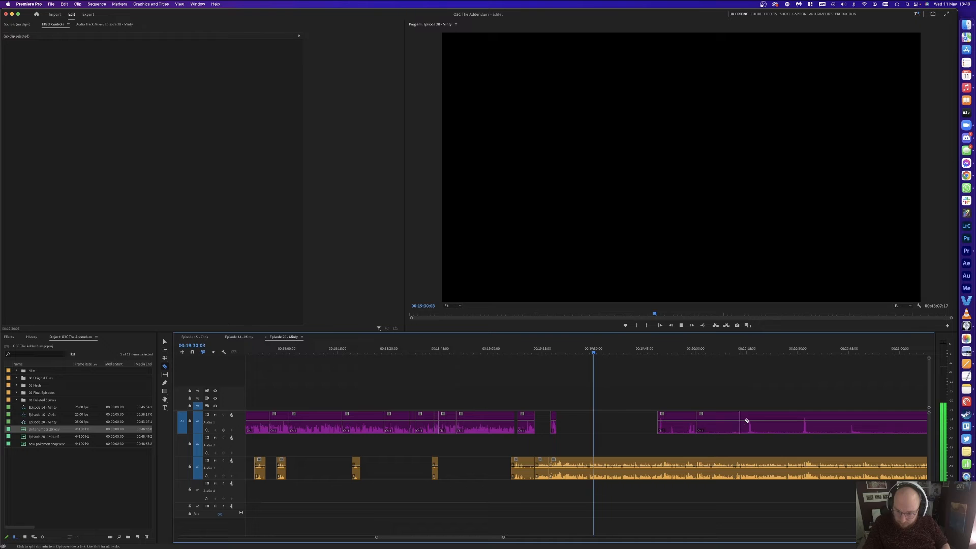
{"action": "left_click", "coordinate": [803, 421]}
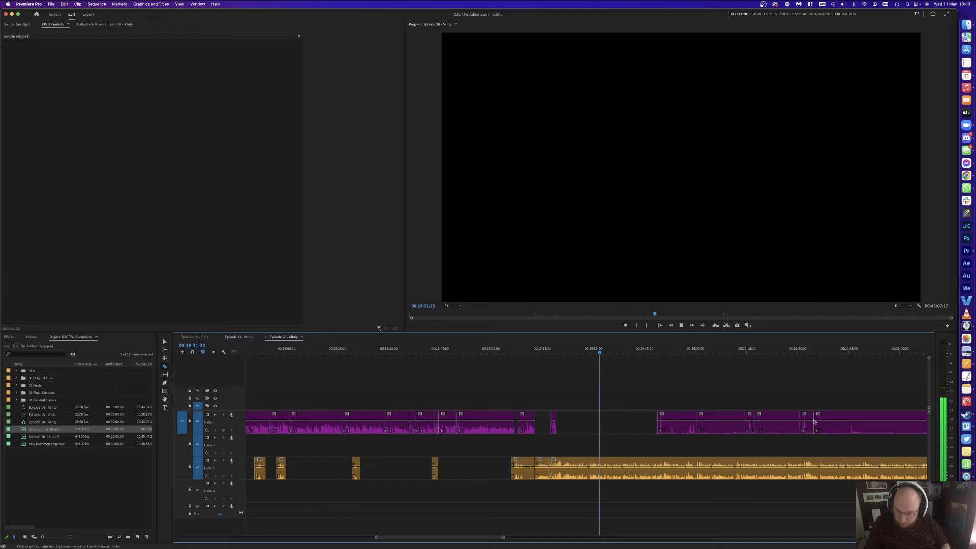
{"action": "left_click", "coordinate": [849, 421]}
{"action": "key", "text": "v"}
{"action": "left_click", "coordinate": [832, 421]}
{"action": "key", "text": "Delete"}
{"action": "left_click", "coordinate": [777, 420]}
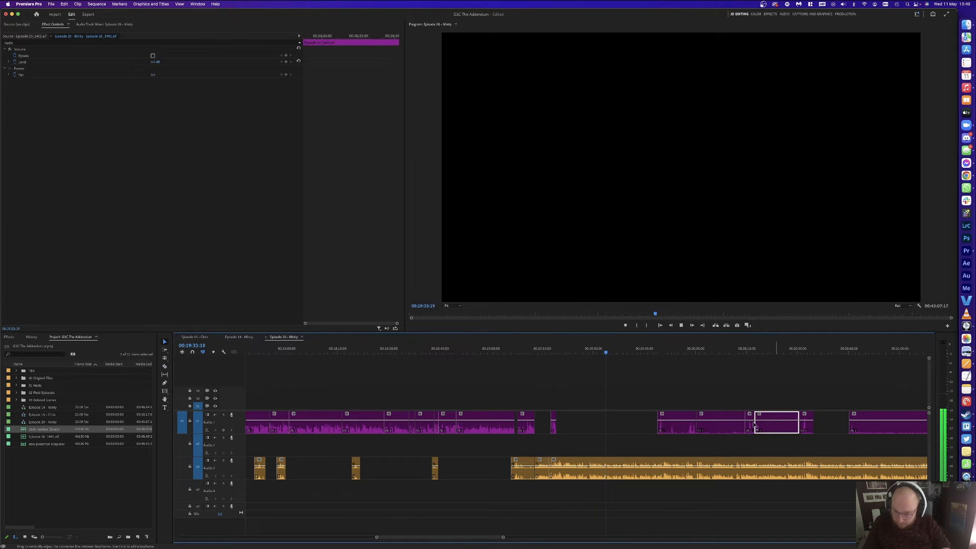
{"action": "key", "text": "Delete"}
{"action": "left_click", "coordinate": [717, 420]}
{"action": "key", "text": "Delete"}
{"action": "key", "text": "equal"}
{"action": "key", "text": "equal"}
{"action": "key", "text": "equal"}
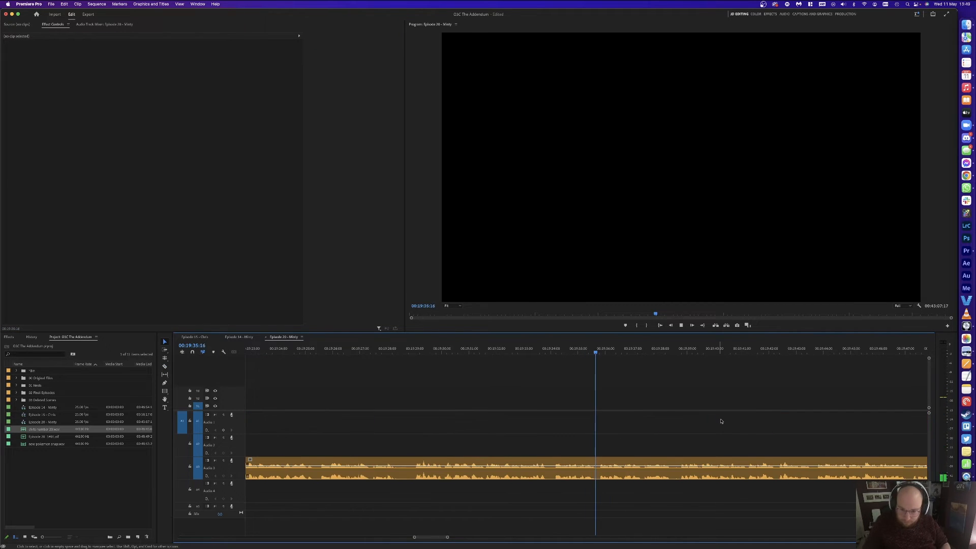
Step: Ripple-delete the short Audio 3 piece between 00:19:32:22 and 00:19:34:09, then replay the cut
{"action": "left_click", "coordinate": [561, 351]}
{"action": "key", "text": "super+k"}
{"action": "left_click", "coordinate": [497, 350]}
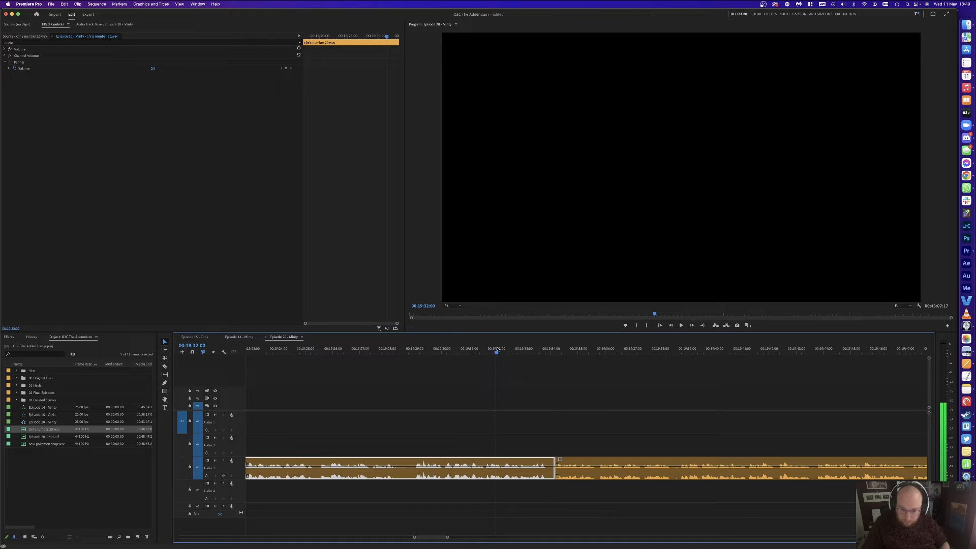
{"action": "left_click_drag", "start_coordinate": [507, 350], "coordinate": [519, 350]}
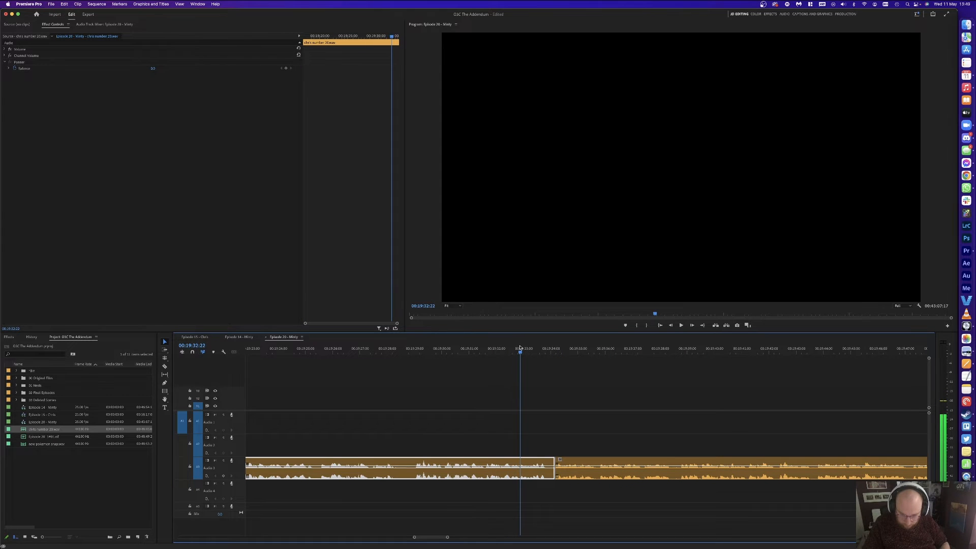
{"action": "key", "text": "super+k"}
{"action": "left_click", "coordinate": [536, 467]}
{"action": "key", "text": "shift+Delete"}
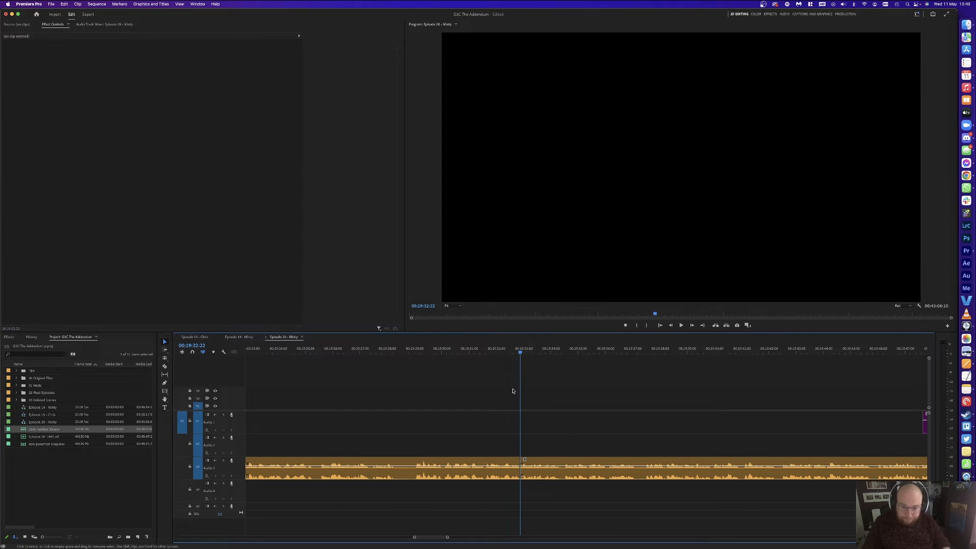
{"action": "left_click", "coordinate": [503, 353]}
{"action": "key", "text": "space"}
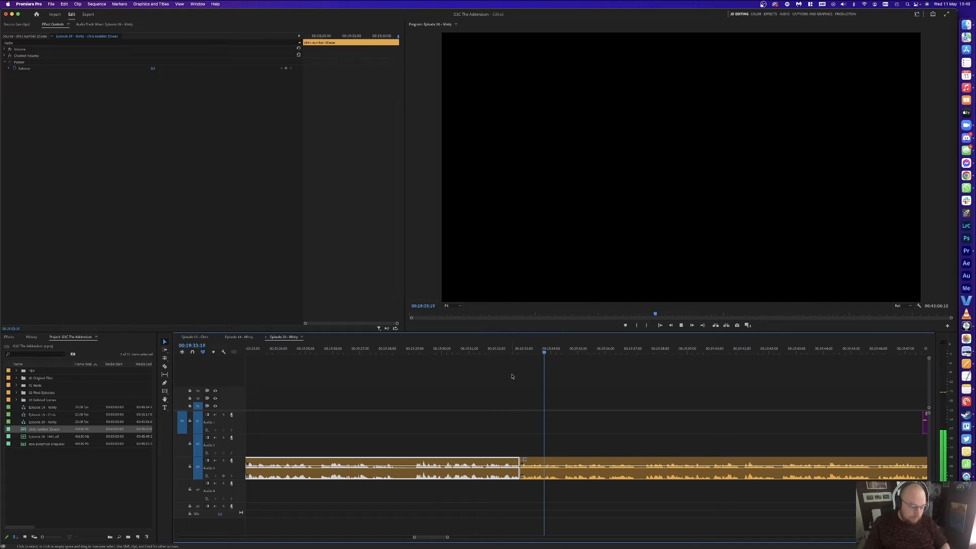
{"action": "left_click", "coordinate": [614, 378]}
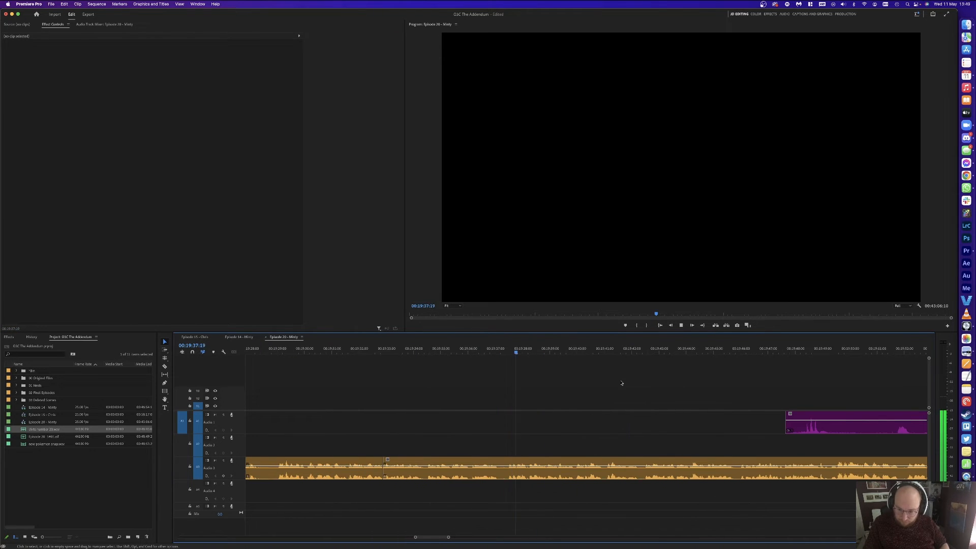
Step: Razor the purple Audio 1 clip and delete its unwanted middle piece
{"action": "left_click", "coordinate": [831, 424]}
{"action": "left_click", "coordinate": [896, 425]}
{"action": "key", "text": "v"}
{"action": "left_click", "coordinate": [881, 427]}
{"action": "key", "text": "Delete"}
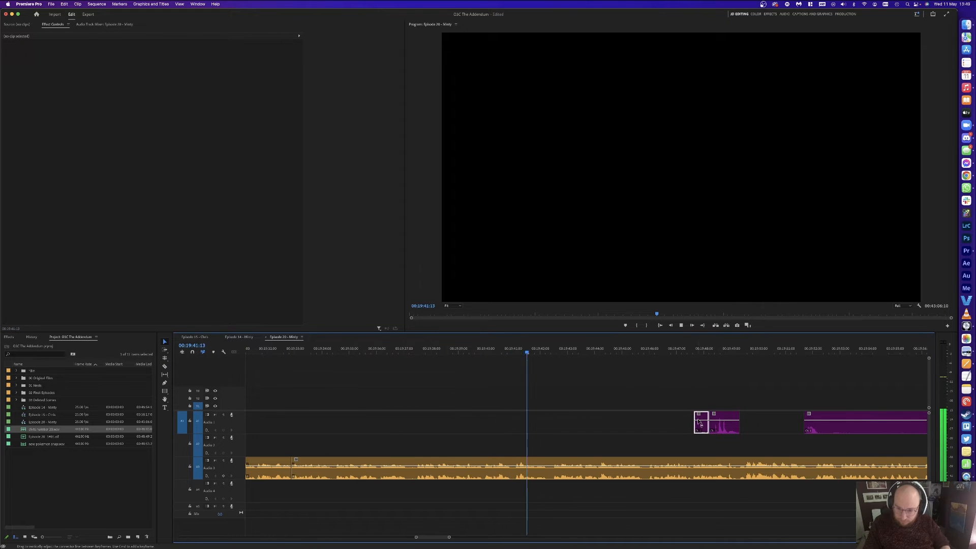
Step: Cut the unwanted middle section out of the second purple clip
{"action": "scroll", "coordinate": [624, 404], "scroll_direction": "right", "scroll_amount": 4}
{"action": "key", "text": "c"}
{"action": "left_click", "coordinate": [720, 417]}
{"action": "left_click", "coordinate": [842, 424]}
{"action": "key", "text": "v"}
{"action": "left_click", "coordinate": [783, 423]}
{"action": "key", "text": "Delete"}
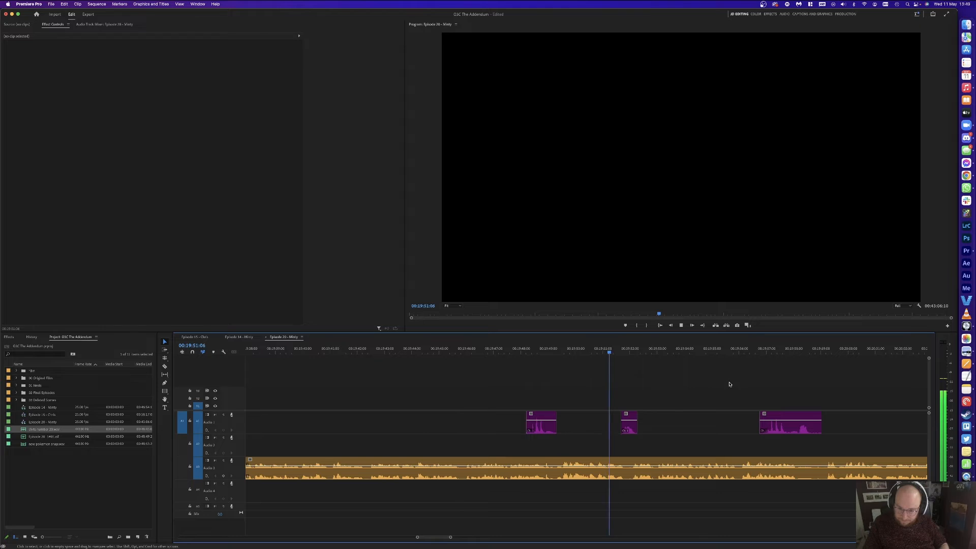
Step: Trim the small tail piece off the end of the third purple clip
{"action": "key", "text": "c"}
{"action": "left_click", "coordinate": [814, 428]}
{"action": "key", "text": "v"}
{"action": "left_click", "coordinate": [817, 428]}
{"action": "key", "text": "Delete"}
Step: Razor the orange Audio 3 clip at the next pause
{"action": "key", "text": "c"}
{"action": "left_click", "coordinate": [815, 463]}
{"action": "key", "text": "v"}
{"action": "key", "text": "minus"}
{"action": "key", "text": "equal"}
{"action": "key", "text": "equal"}
{"action": "key", "text": "space"}
Step: Remove the unwanted Audio 3 piece, close the leftover gap, and replay the edit
{"action": "key", "text": "c"}
{"action": "left_click", "coordinate": [575, 464]}
{"action": "key", "text": "v"}
{"action": "key", "text": "Delete"}
{"action": "left_click", "coordinate": [551, 465]}
{"action": "key", "text": "Delete"}
{"action": "key", "text": "Up"}
{"action": "key", "text": "space"}
{"action": "key", "text": "minus"}
{"action": "key", "text": "minus"}
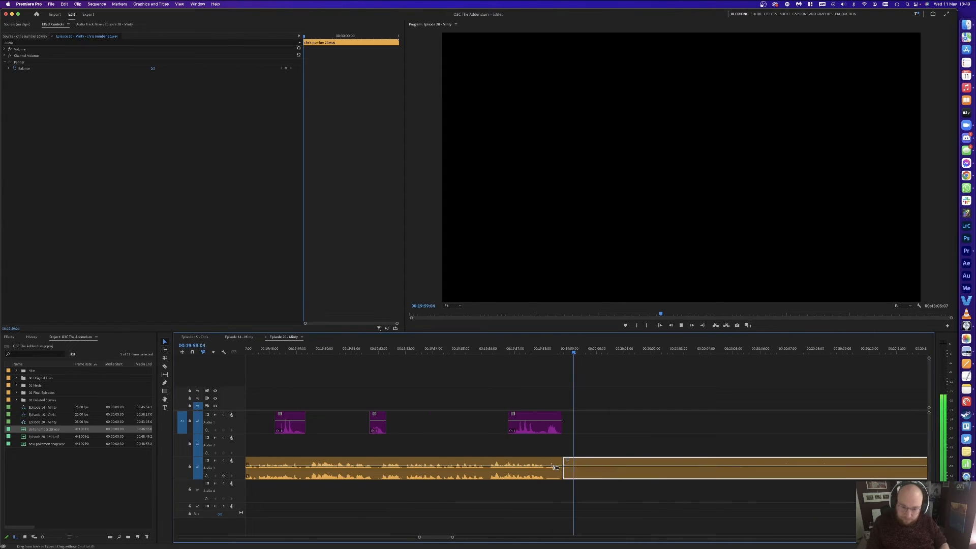
{"action": "left_click", "coordinate": [681, 392]}
{"action": "key", "text": "minus"}
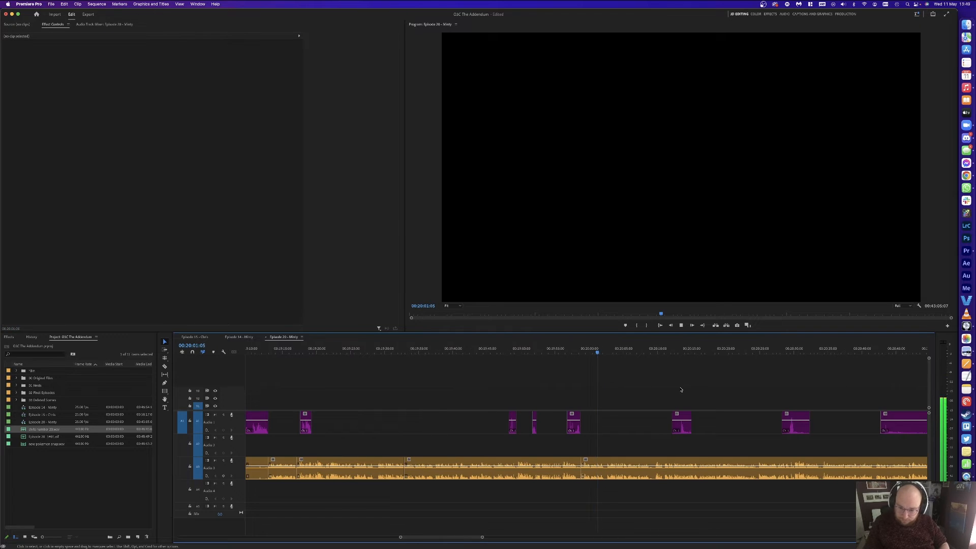
Step: Split the purple Audio 1 clip and delete its unwanted pieces
{"action": "scroll", "coordinate": [686, 391], "scroll_direction": "right", "scroll_amount": 3}
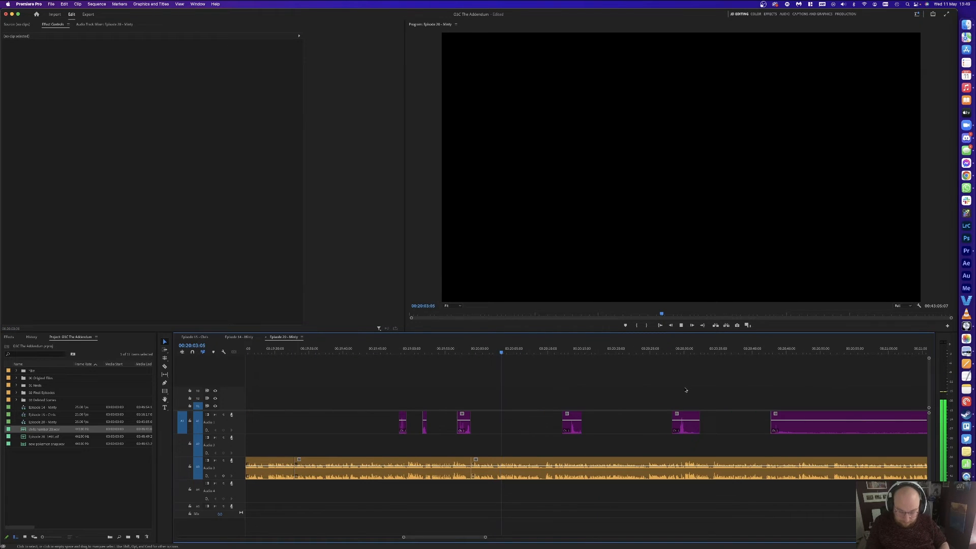
{"action": "key", "text": "minus"}
{"action": "key", "text": "minus"}
{"action": "key", "text": "c"}
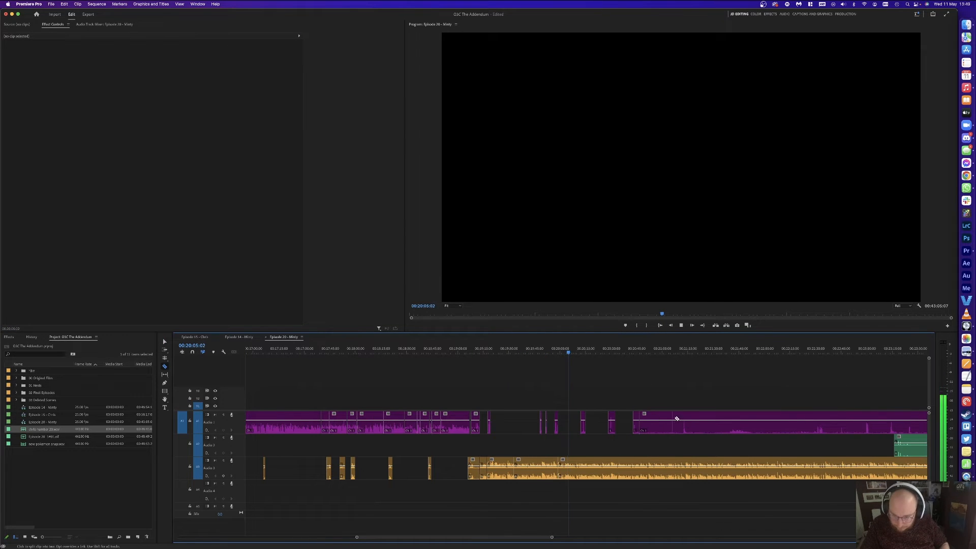
{"action": "left_click", "coordinate": [814, 420]}
{"action": "key", "text": "v"}
{"action": "left_click", "coordinate": [719, 425]}
{"action": "key", "text": "Delete"}
{"action": "left_click", "coordinate": [676, 421]}
{"action": "key", "text": "Delete"}
{"action": "scroll", "coordinate": [682, 421], "scroll_direction": "right", "scroll_amount": 2}
Step: Split Audio 1 further along and delete another unwanted purple piece
{"action": "key", "text": "c"}
{"action": "left_click", "coordinate": [759, 424]}
{"action": "key", "text": "v"}
{"action": "left_click", "coordinate": [787, 425]}
{"action": "key", "text": "Delete"}
Step: Razor the short pause out of the orange Audio 3 clip and ripple delete it
{"action": "key", "text": "space"}
{"action": "key", "text": "equal"}
{"action": "key", "text": "equal"}
{"action": "key", "text": "equal"}
{"action": "key", "text": "equal"}
{"action": "key", "text": "equal"}
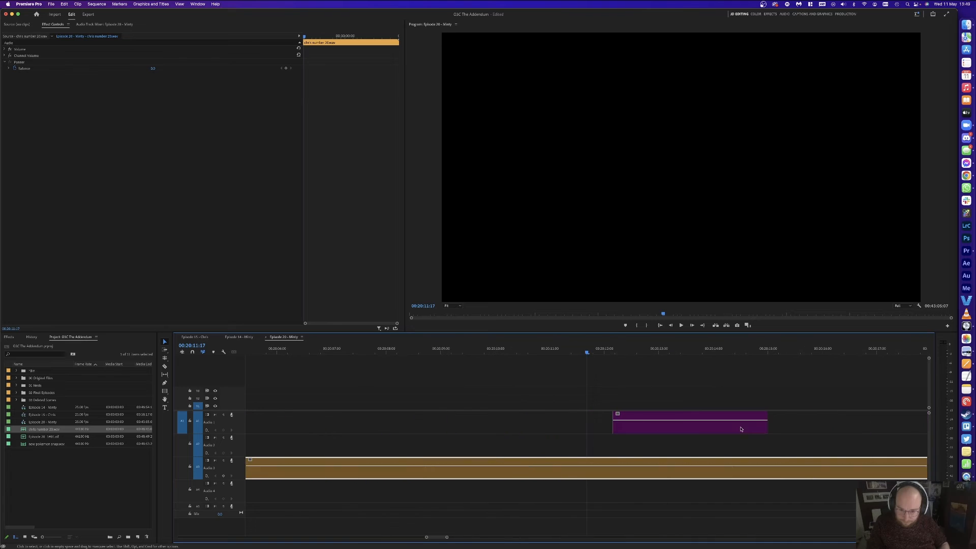
{"action": "key", "text": "c"}
{"action": "left_click", "coordinate": [584, 462]}
{"action": "left_click", "coordinate": [546, 464]}
{"action": "key", "text": "v"}
{"action": "left_click", "coordinate": [561, 465]}
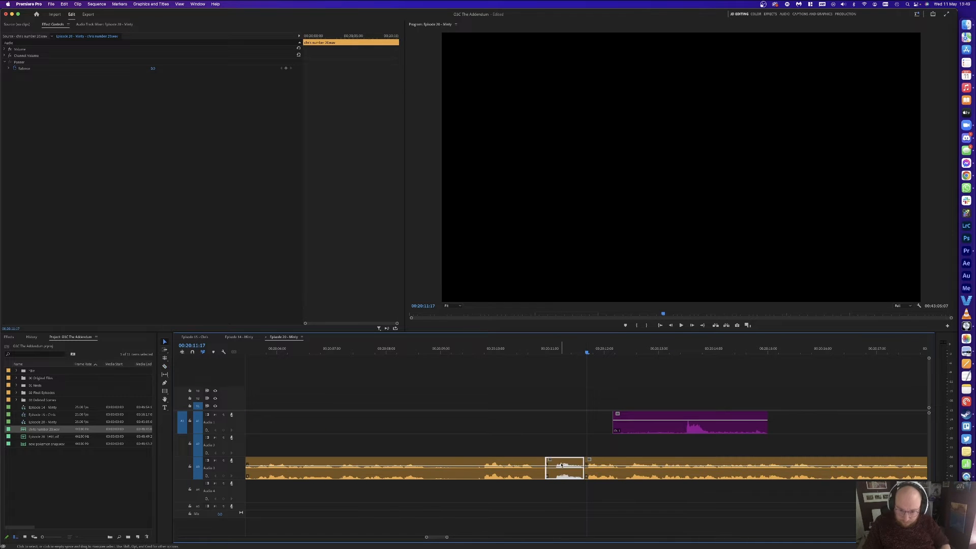
{"action": "key", "text": "alt+Delete"}
{"action": "key", "text": "space"}
Step: Delete another unwanted purple Audio 1 clip and save the project
{"action": "key", "text": "minus"}
{"action": "key", "text": "minus"}
{"action": "key", "text": "minus"}
{"action": "key", "text": "minus"}
{"action": "key", "text": "minus"}
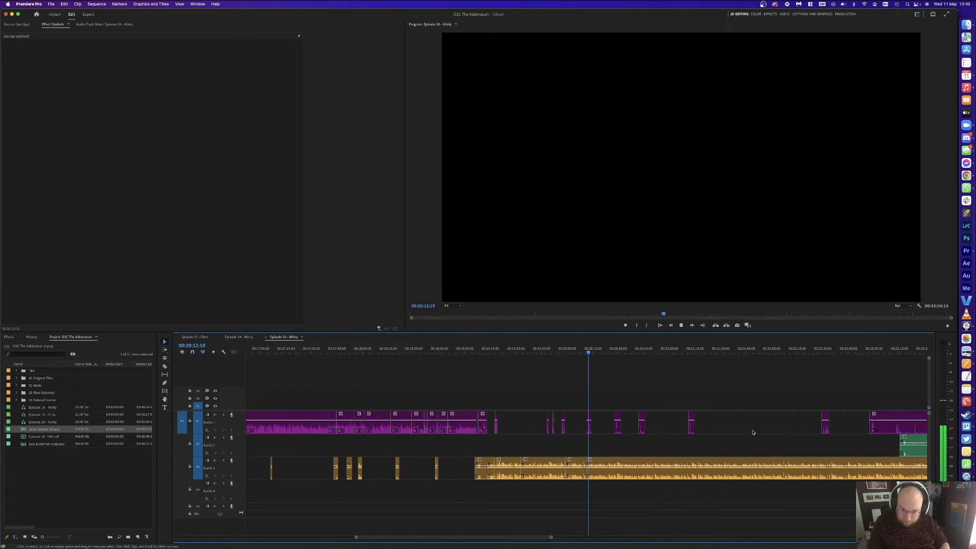
{"action": "key", "text": "equal"}
{"action": "key", "text": "equal"}
{"action": "key", "text": "equal"}
{"action": "key", "text": "equal"}
{"action": "key", "text": "equal"}
{"action": "left_click", "coordinate": [583, 432]}
{"action": "key", "text": "Delete"}
{"action": "key", "text": "space"}
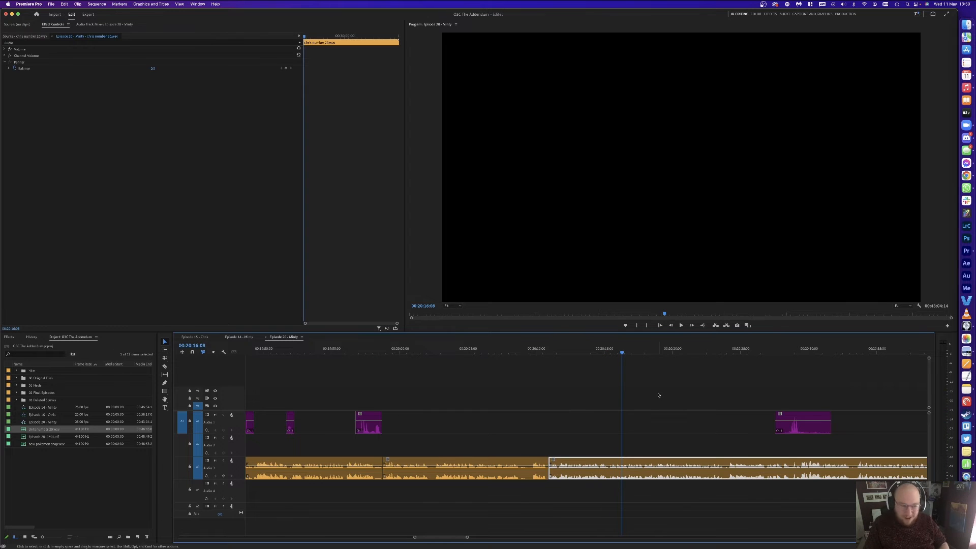
{"action": "key", "text": "super+s"}
Step: Near 00:20:24:20, cut out an unwanted Audio 1 stretch and its small leftover clip
{"action": "left_click", "coordinate": [738, 351]}
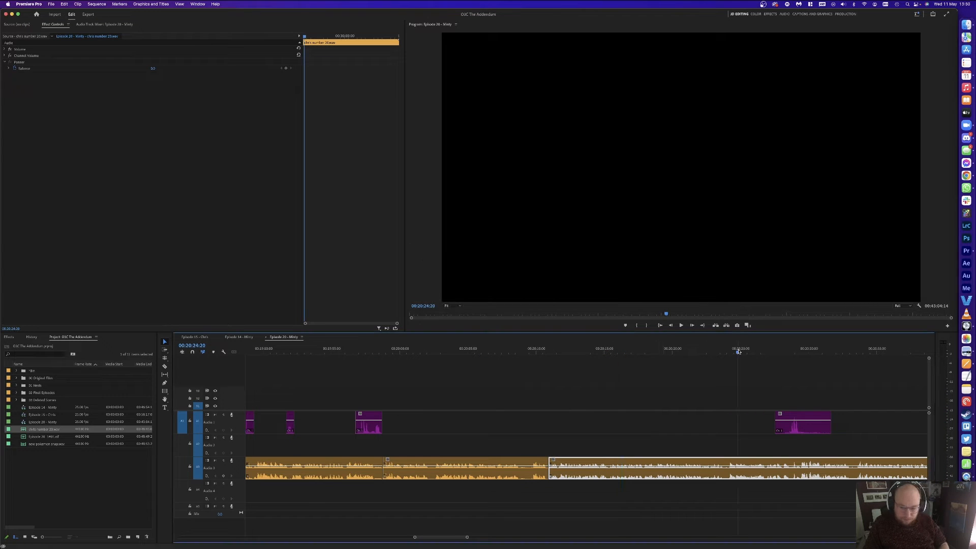
{"action": "key", "text": "space"}
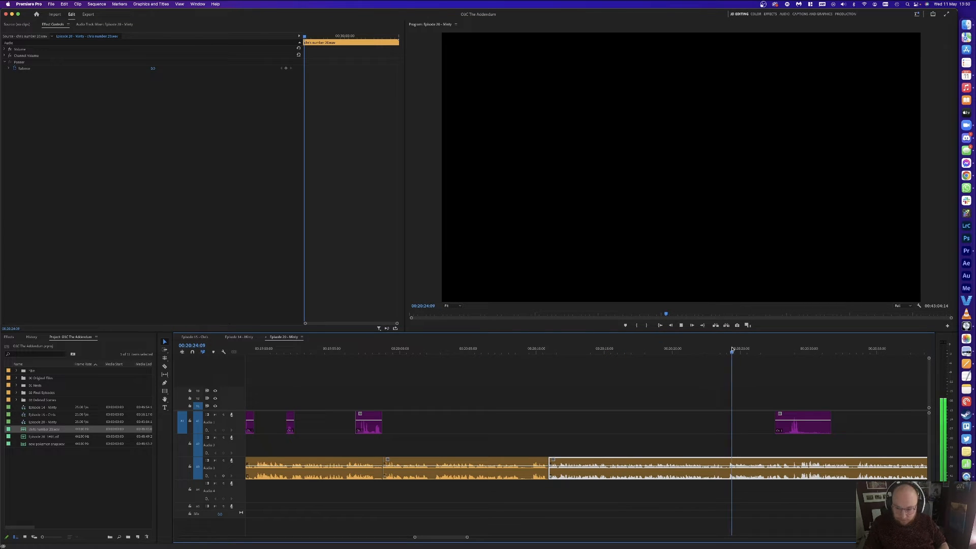
{"action": "left_click", "coordinate": [817, 378]}
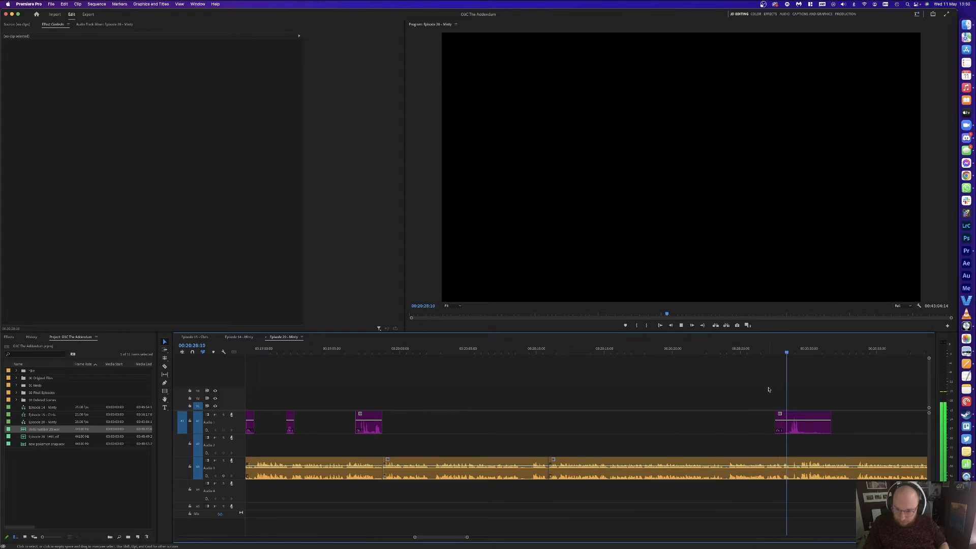
{"action": "key", "text": "c"}
{"action": "left_click", "coordinate": [785, 422]}
{"action": "left_click", "coordinate": [808, 420]}
{"action": "key", "text": "v"}
{"action": "left_click", "coordinate": [819, 421]}
{"action": "key", "text": "Delete"}
{"action": "left_click", "coordinate": [780, 422]}
{"action": "key", "text": "Delete"}
Step: Split the green Audio 2 clip and delete its unwanted middle segment
{"action": "scroll", "coordinate": [755, 387], "scroll_direction": "right", "scroll_amount": 2}
{"action": "key", "text": "minus"}
{"action": "key", "text": "minus"}
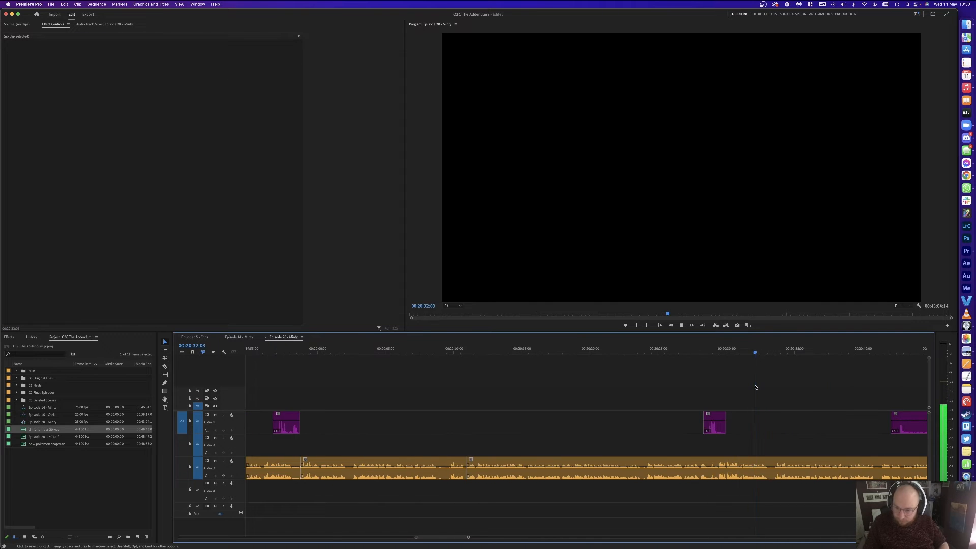
{"action": "key", "text": "minus"}
{"action": "key", "text": "minus"}
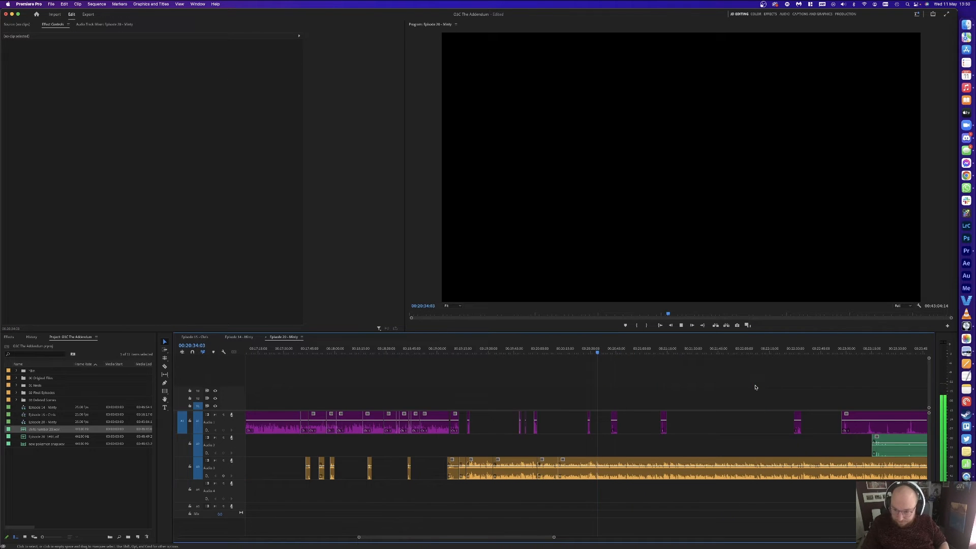
{"action": "key", "text": "c"}
{"action": "scroll", "coordinate": [769, 437], "scroll_direction": "right", "scroll_amount": 3}
{"action": "scroll", "coordinate": [806, 444], "scroll_direction": "left", "scroll_amount": 10}
{"action": "scroll", "coordinate": [812, 443], "scroll_direction": "right", "scroll_amount": 6}
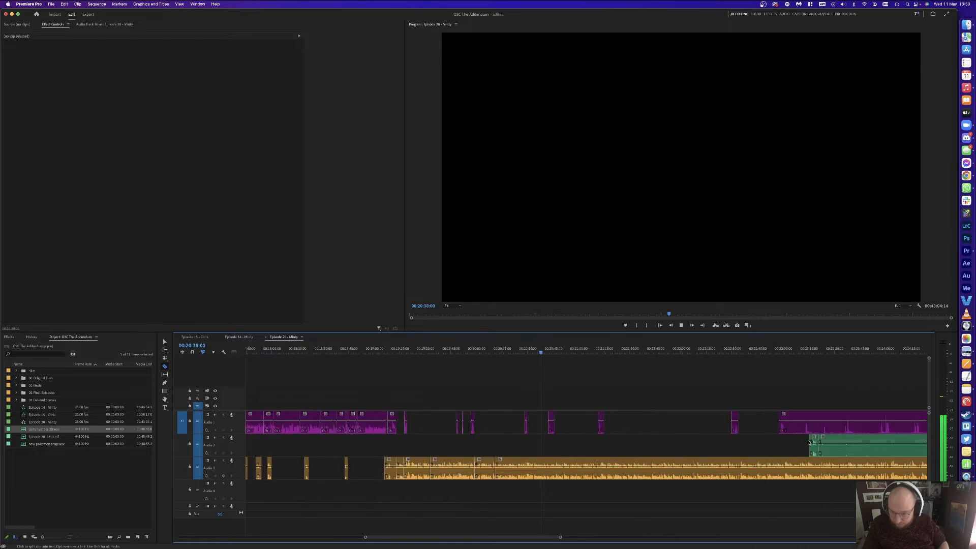
{"action": "scroll", "coordinate": [813, 442], "scroll_direction": "right", "scroll_amount": 5}
{"action": "left_click", "coordinate": [827, 441]}
{"action": "key", "text": "v"}
{"action": "left_click", "coordinate": [586, 446]}
{"action": "key", "text": "Delete"}
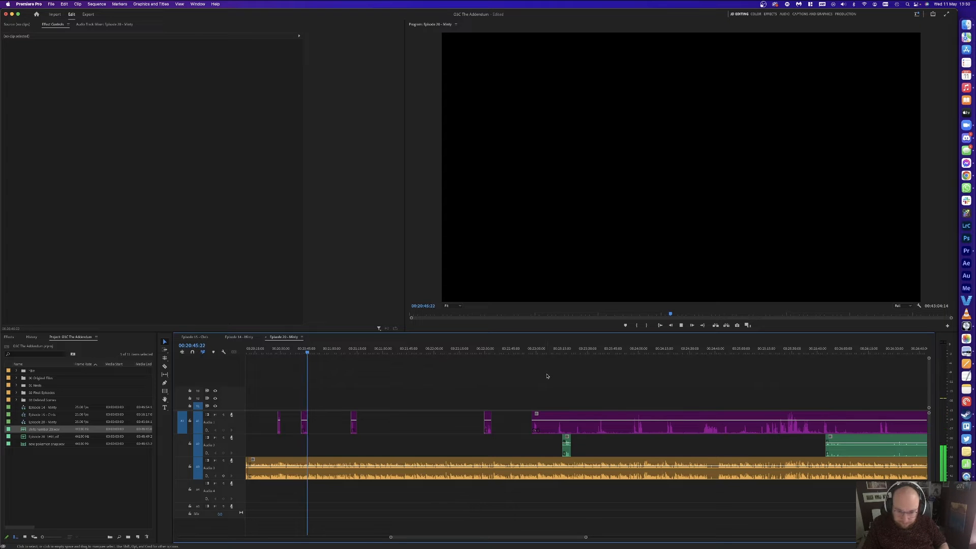
{"action": "left_click", "coordinate": [567, 446]}
{"action": "key", "text": "space"}
{"action": "left_click", "coordinate": [566, 350]}
{"action": "left_click", "coordinate": [588, 373]}
{"action": "key", "text": "equal"}
{"action": "key", "text": "equal"}
{"action": "key", "text": "equal"}
{"action": "key", "text": "equal"}
{"action": "key", "text": "space"}
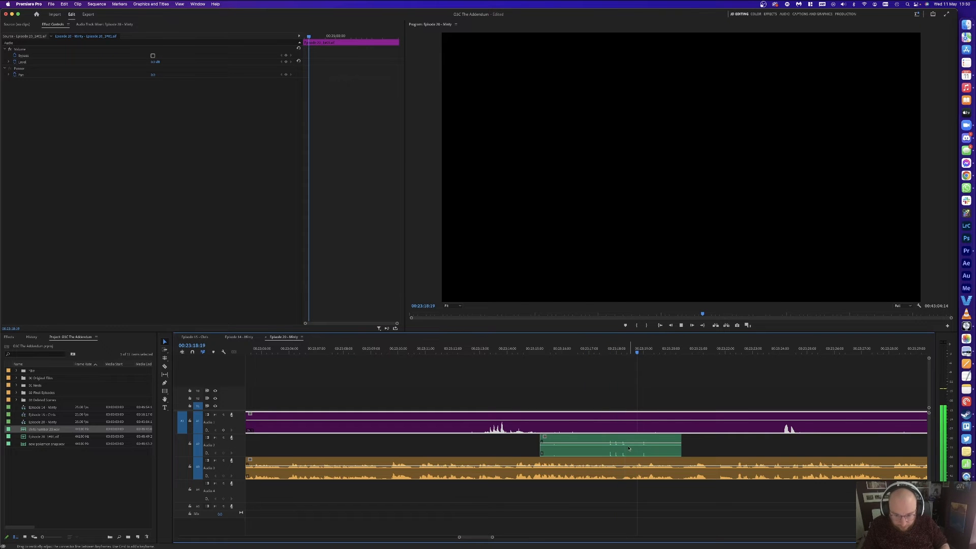
{"action": "key", "text": "space"}
{"action": "key", "text": "minus"}
{"action": "key", "text": "minus"}
{"action": "key", "text": "minus"}
{"action": "key", "text": "minus"}
{"action": "key", "text": "minus"}
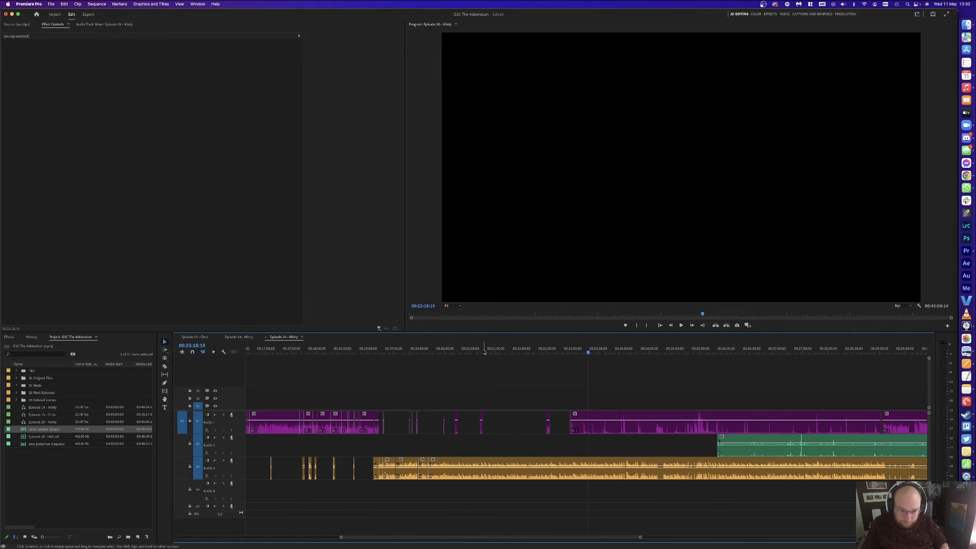
{"action": "left_click", "coordinate": [487, 351]}
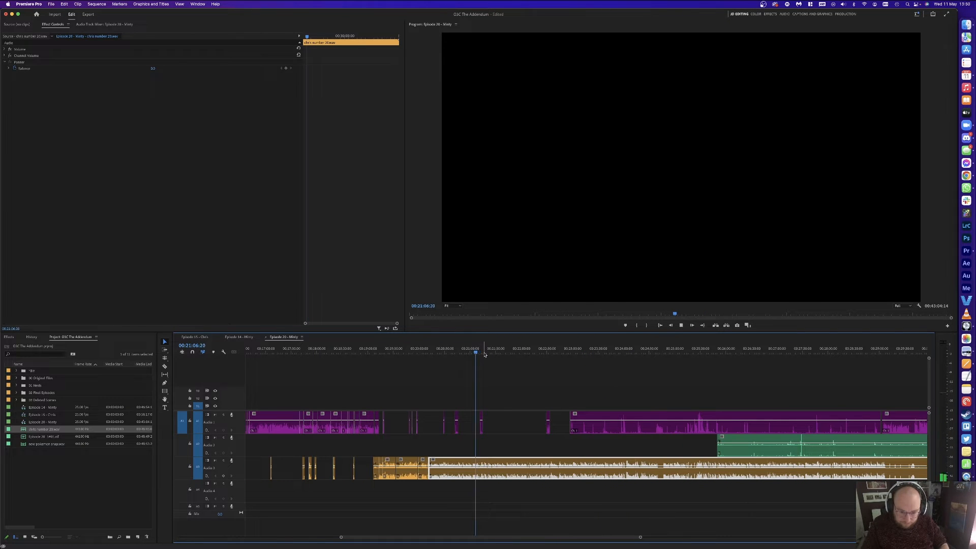
{"action": "left_click", "coordinate": [458, 349]}
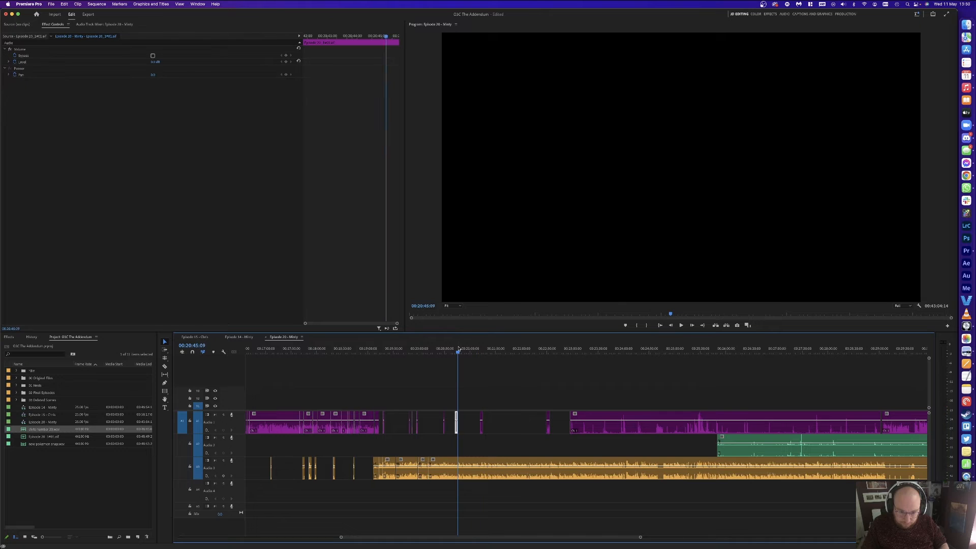
{"action": "left_click", "coordinate": [568, 375]}
{"action": "scroll", "coordinate": [753, 427], "scroll_direction": "right", "scroll_amount": 3}
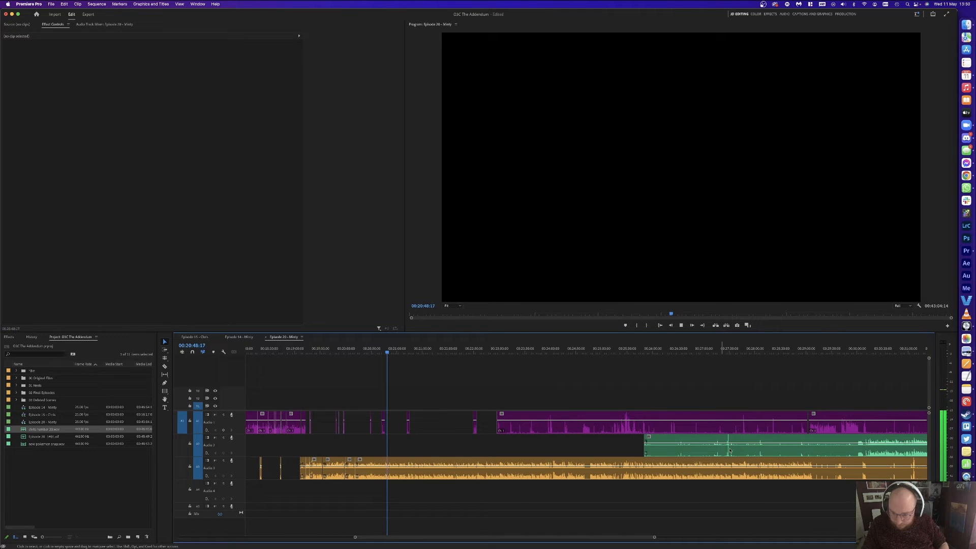
{"action": "key", "text": "v"}
{"action": "left_click", "coordinate": [750, 450]}
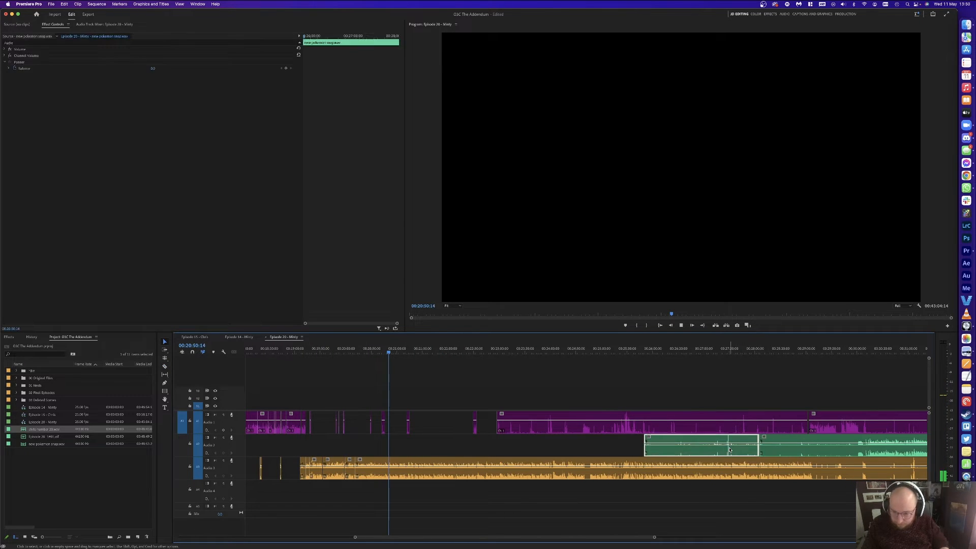
{"action": "key", "text": "Delete"}
{"action": "left_click", "coordinate": [856, 441]}
{"action": "key", "text": "v"}
{"action": "left_click", "coordinate": [839, 444]}
{"action": "key", "text": "Delete"}
{"action": "key", "text": "="}
{"action": "key", "text": "="}
{"action": "key", "text": "="}
{"action": "key", "text": "="}
{"action": "key", "text": "="}
{"action": "key", "text": "-"}
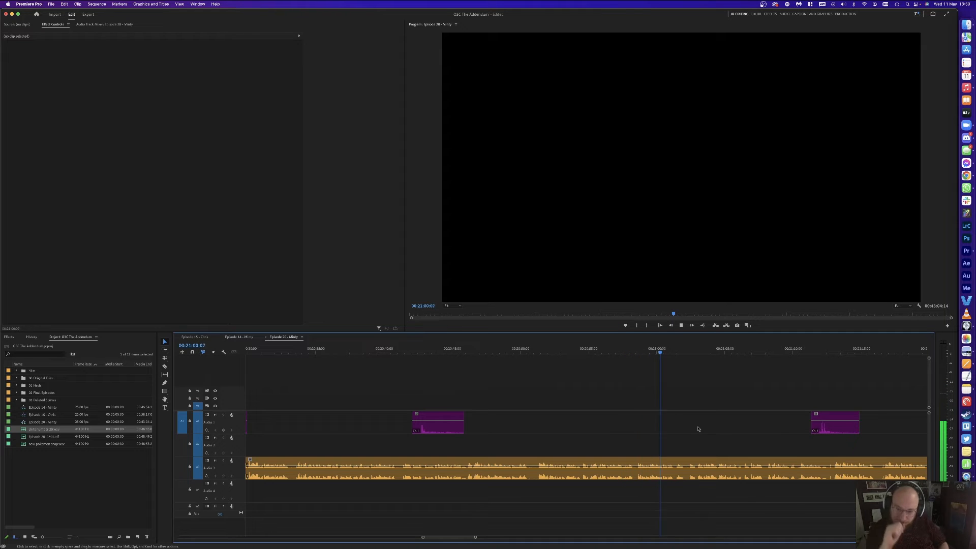
{"action": "key", "text": "="}
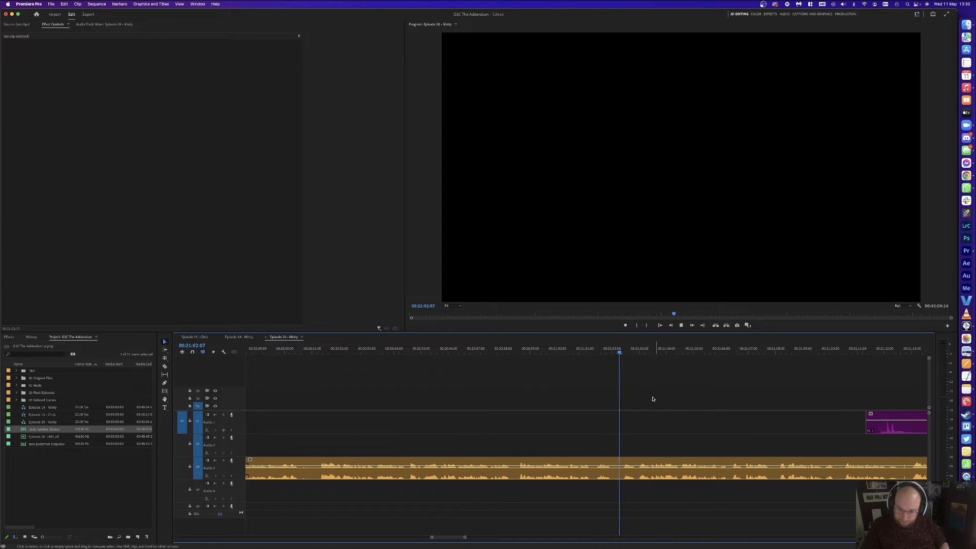
{"action": "key", "text": "space"}
{"action": "key", "text": "super+k"}
{"action": "left_click", "coordinate": [625, 352]}
{"action": "key", "text": "super+k"}
{"action": "key", "text": "alt+Delete"}
{"action": "key", "text": "space"}
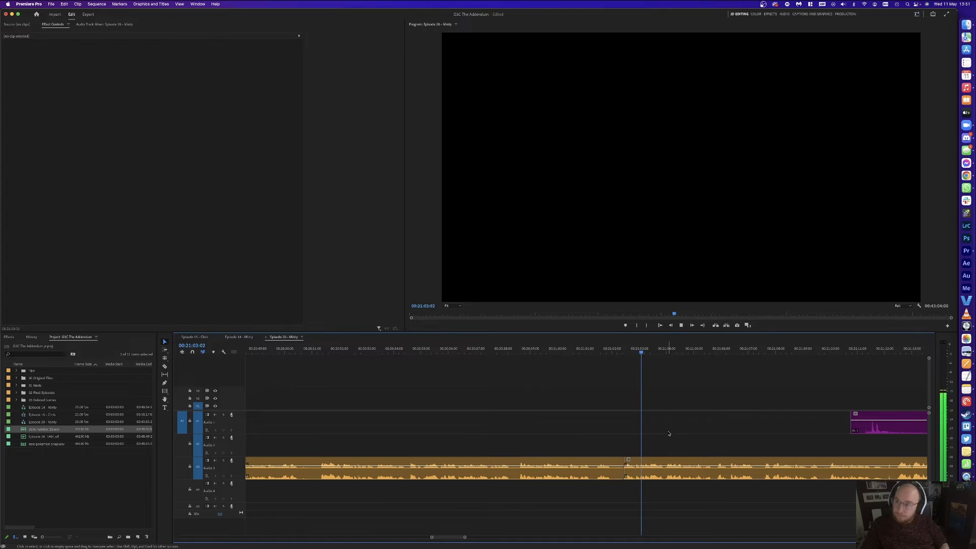
{"action": "scroll", "coordinate": [669, 393], "scroll_direction": "right", "scroll_amount": 3}
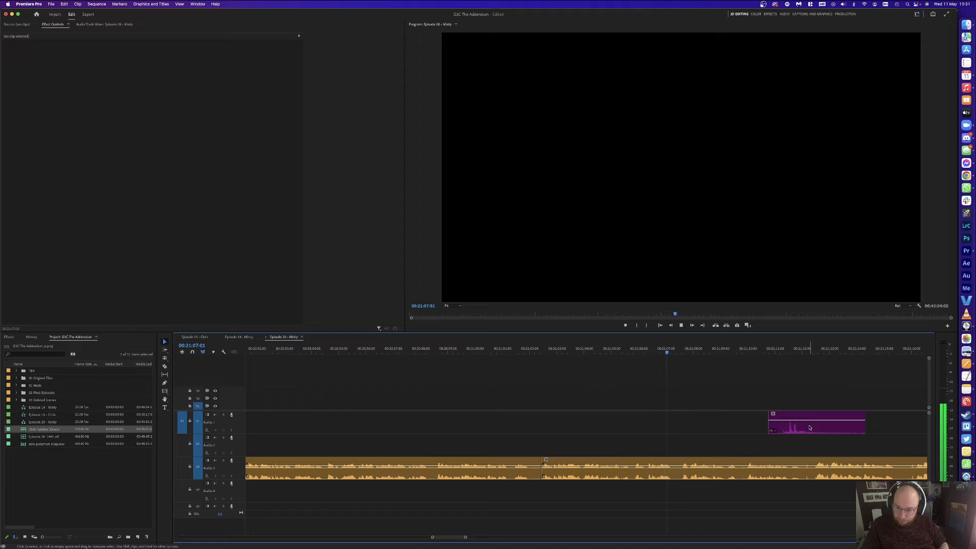
{"action": "left_click_drag", "start_coordinate": [865, 424], "coordinate": [783, 420]}
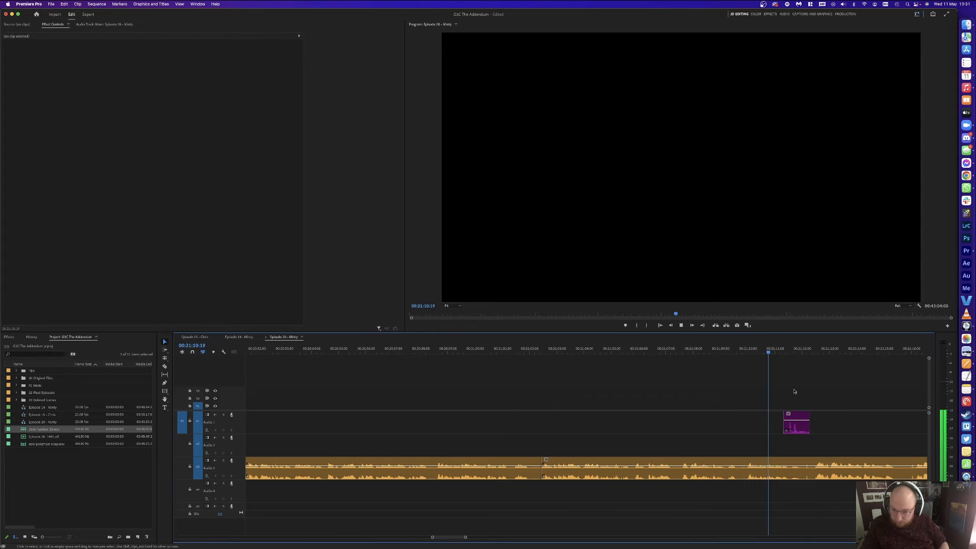
{"action": "key", "text": "space"}
{"action": "left_click", "coordinate": [678, 466]}
{"action": "key", "text": "c"}
{"action": "left_click", "coordinate": [677, 466]}
{"action": "key", "text": "space"}
{"action": "key", "text": "v"}
{"action": "left_click", "coordinate": [694, 349]}
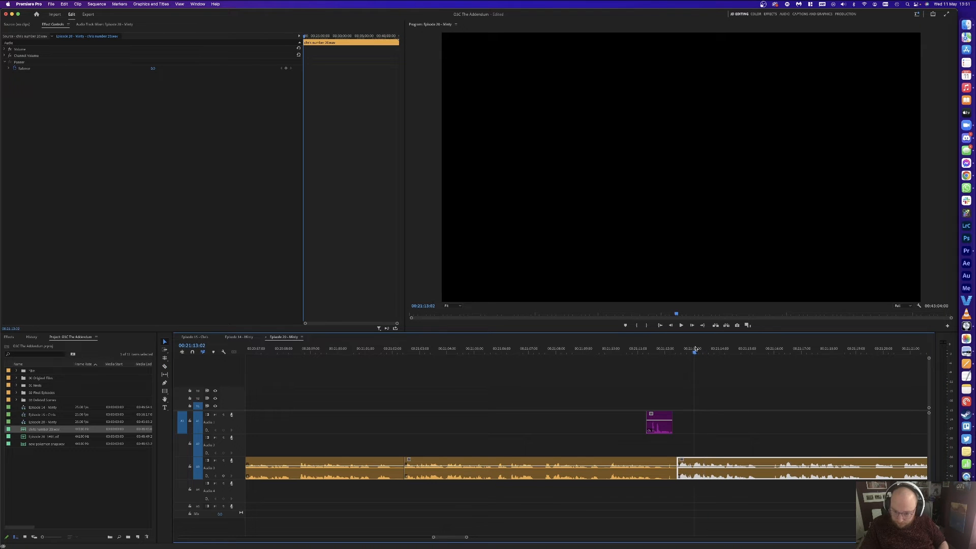
{"action": "key", "text": "super+k"}
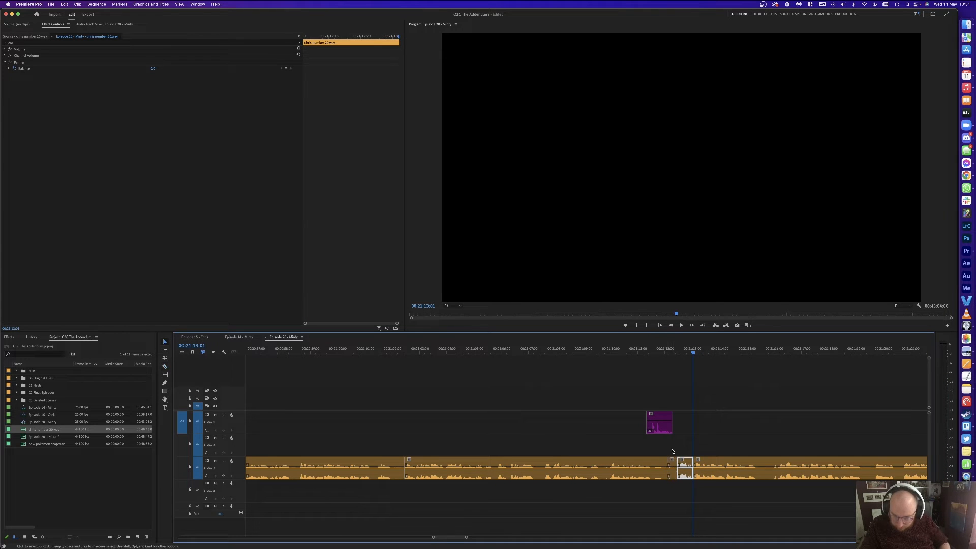
{"action": "key", "text": "alt+BackSpace"}
{"action": "key", "text": "space"}
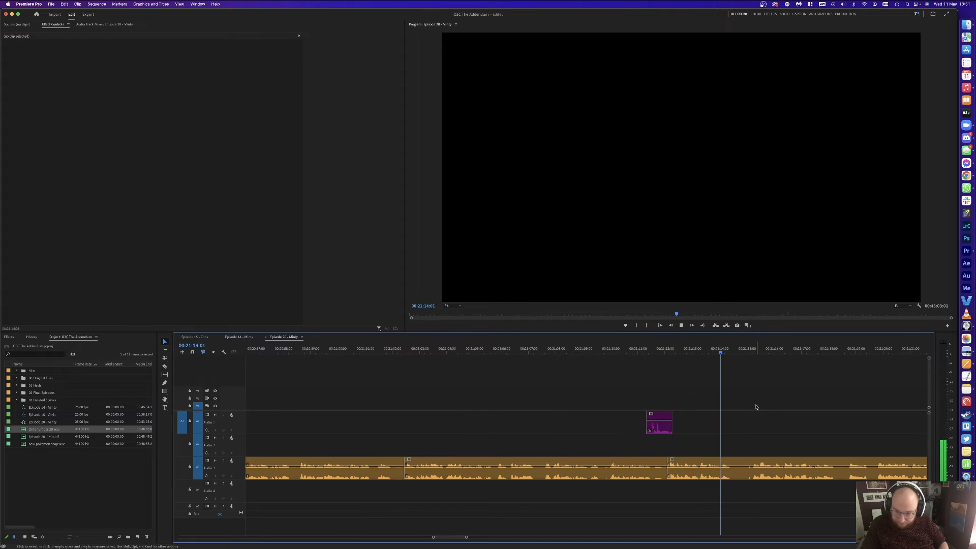
{"action": "left_click", "coordinate": [752, 349]}
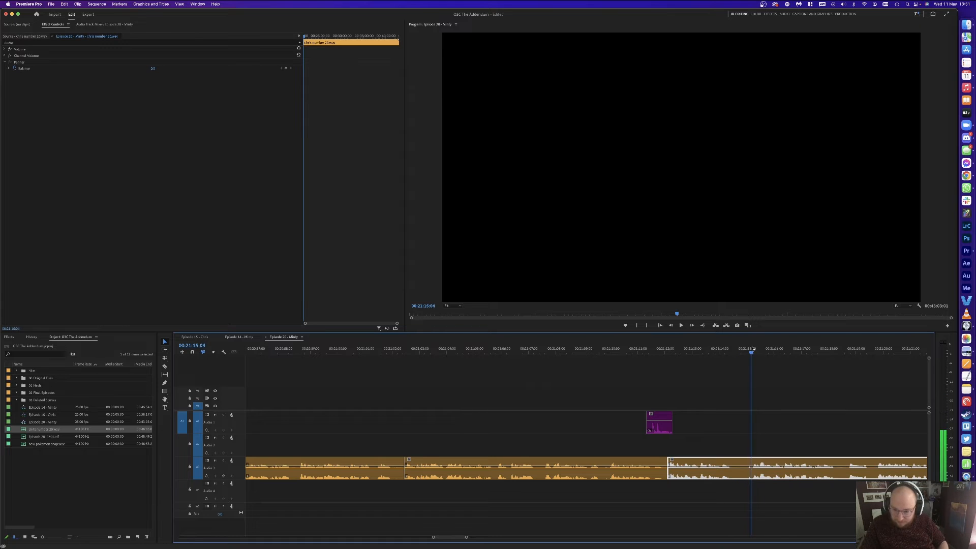
{"action": "key", "text": "super+k"}
{"action": "left_click", "coordinate": [745, 350]}
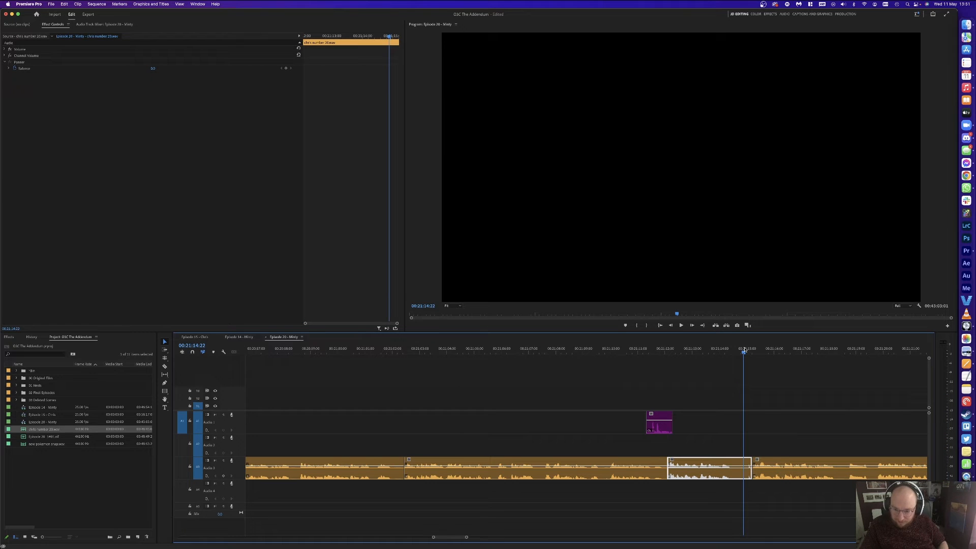
{"action": "left_click", "coordinate": [741, 350]}
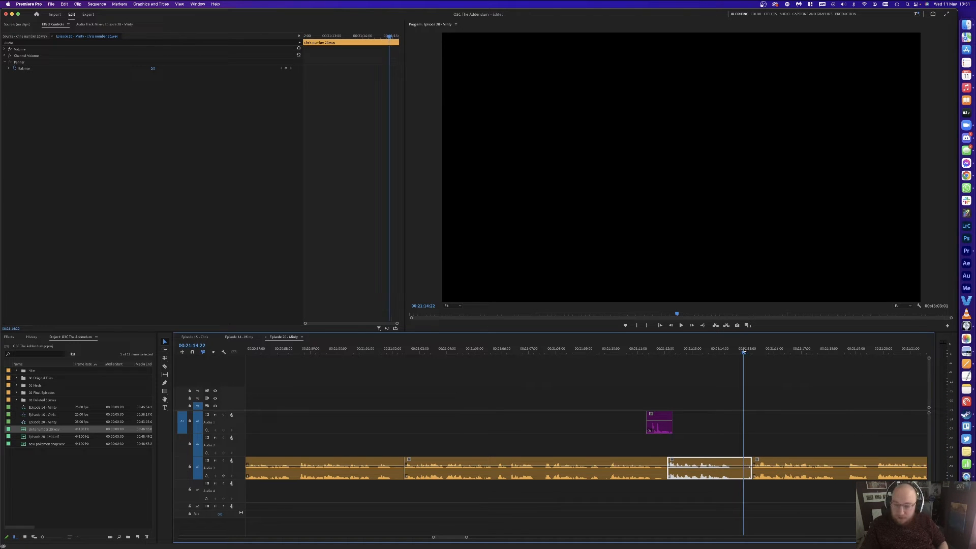
{"action": "key", "text": "super+k"}
{"action": "left_click", "coordinate": [745, 464]}
{"action": "key", "text": "alt+BackSpace"}
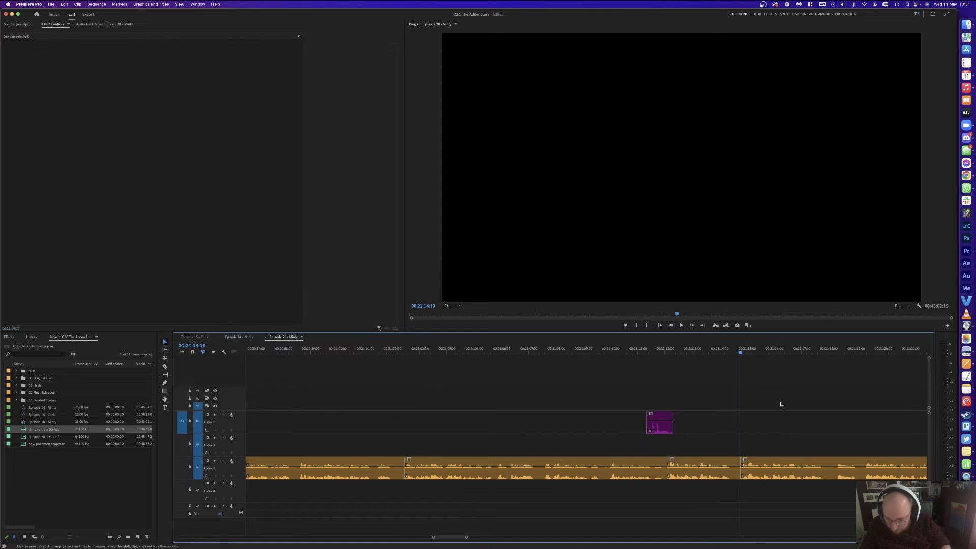
{"action": "key", "text": "space"}
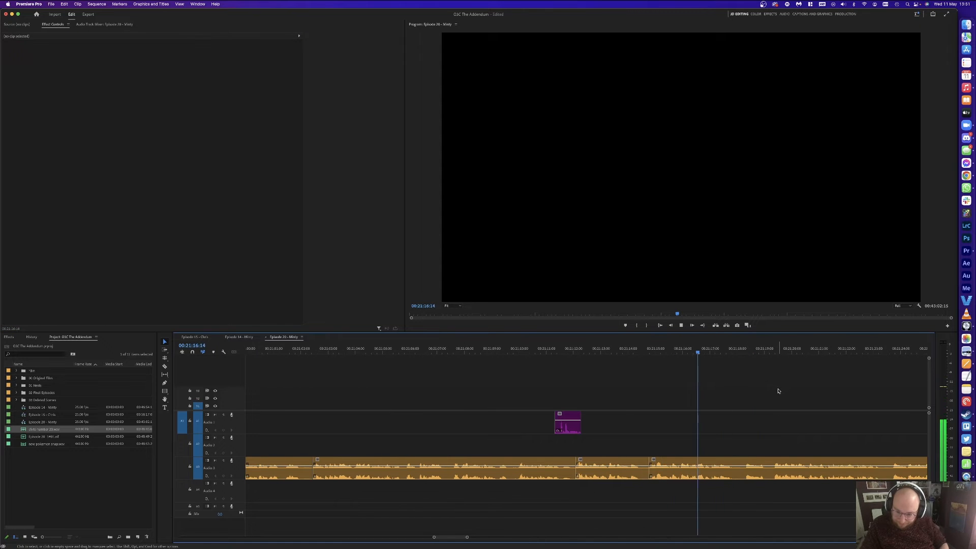
{"action": "left_click", "coordinate": [767, 348]}
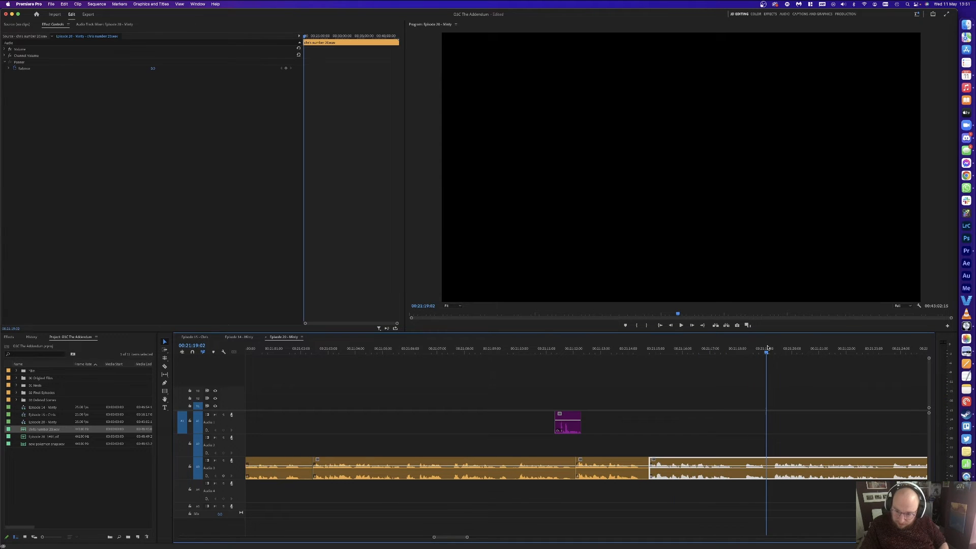
{"action": "left_click", "coordinate": [731, 390]}
{"action": "scroll", "coordinate": [748, 392], "scroll_direction": "right", "scroll_amount": 5}
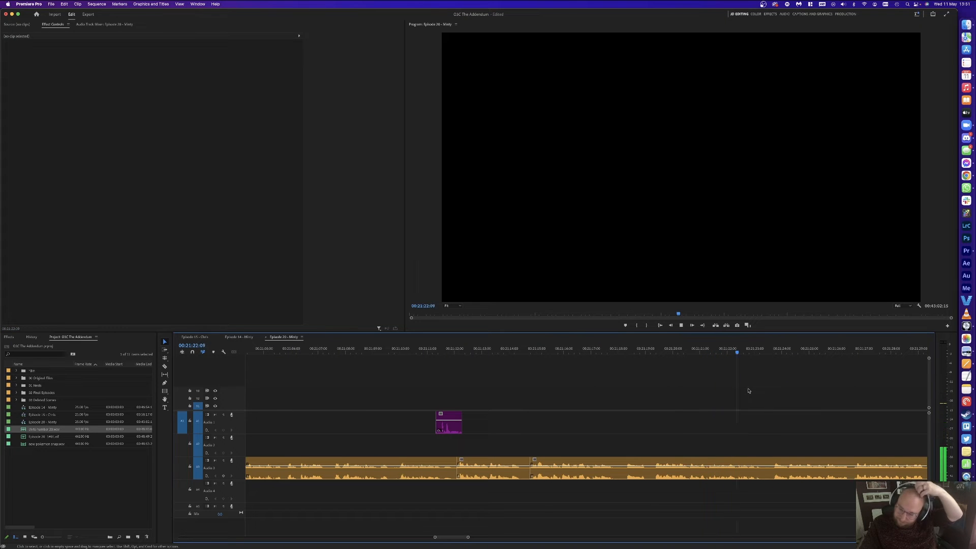
{"action": "scroll", "coordinate": [748, 392], "scroll_direction": "right", "scroll_amount": 3}
{"action": "scroll", "coordinate": [717, 377], "scroll_direction": "right", "scroll_amount": 3}
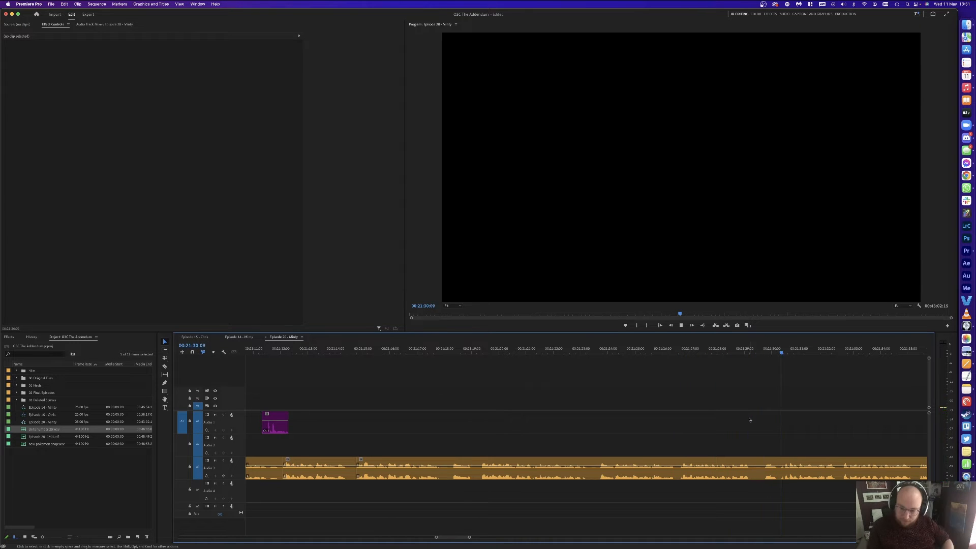
{"action": "key", "text": "space"}
Step: Split Audio 3 around 00:21:30:08 with Cmd+K, ripple delete the short piece, and save
{"action": "left_click", "coordinate": [781, 349]}
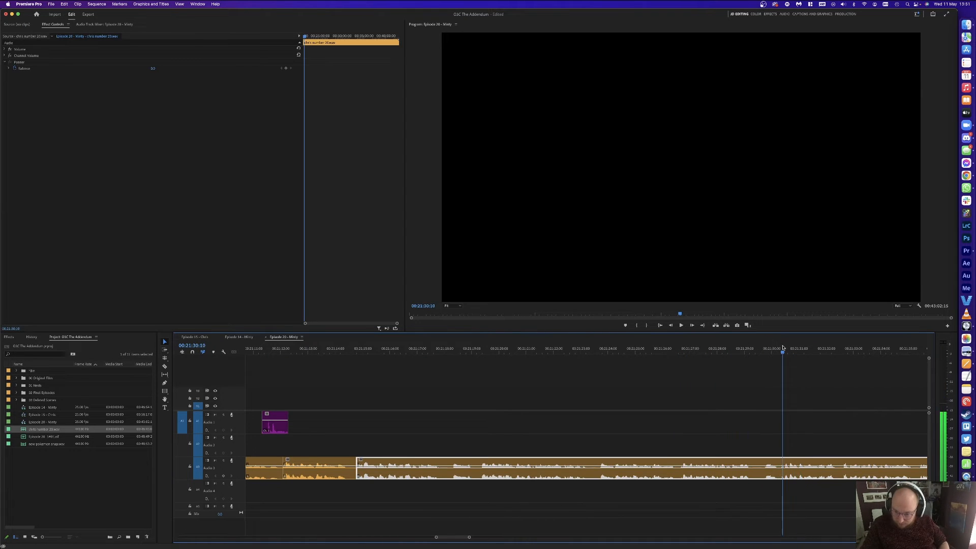
{"action": "key", "text": "super+k"}
{"action": "left_click", "coordinate": [762, 348]}
{"action": "key", "text": "super+k"}
{"action": "left_click", "coordinate": [774, 464]}
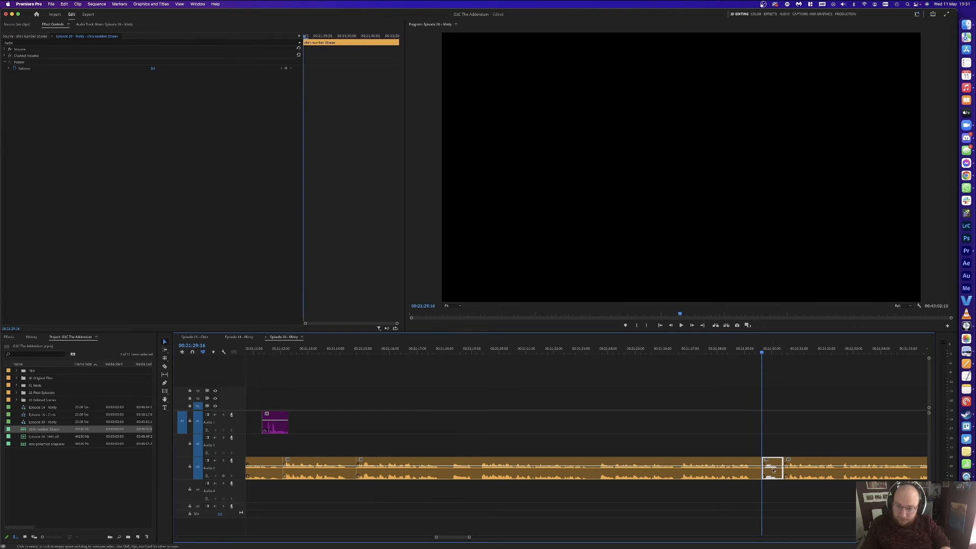
{"action": "key", "text": "shift+Delete"}
{"action": "key", "text": "super+s"}
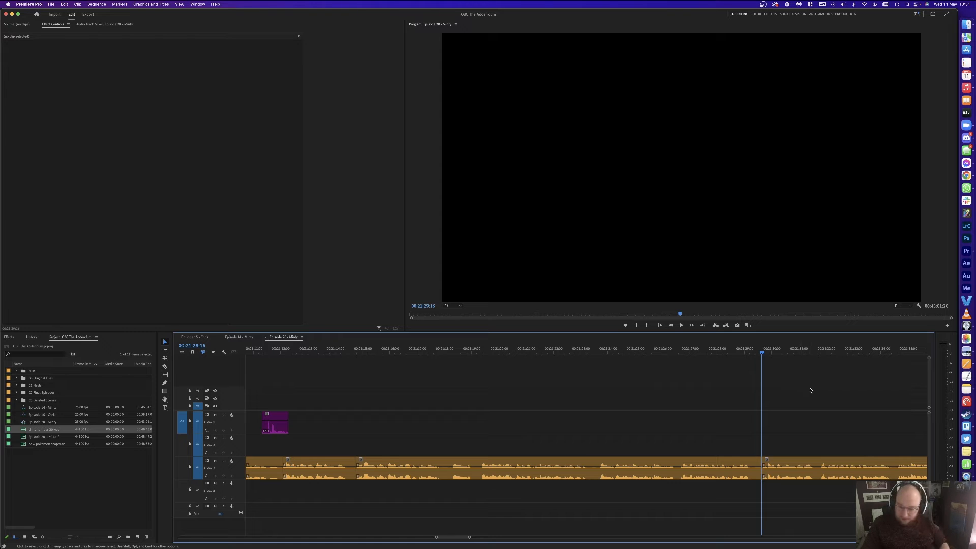
Step: Ripple-trim the pause between 00:21:39:05 and 00:21:40:01 on Audio 3 using W
{"action": "key", "text": "space"}
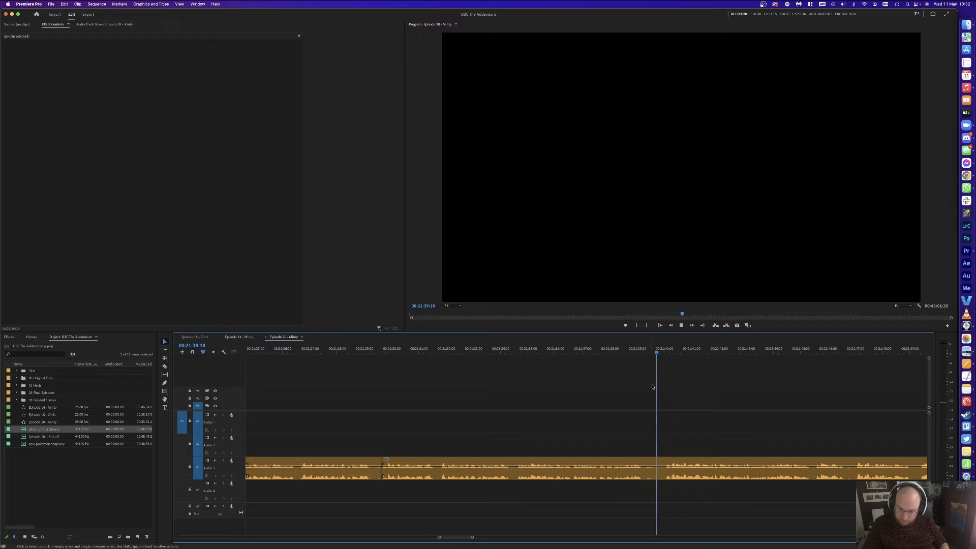
{"action": "left_click", "coordinate": [665, 351]}
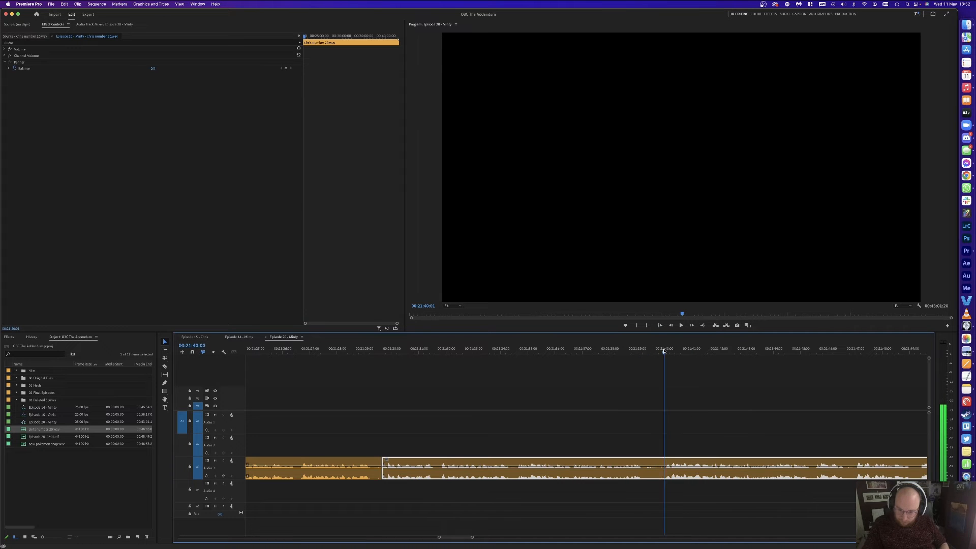
{"action": "key", "text": "super+k"}
{"action": "left_click", "coordinate": [643, 353]}
{"action": "key", "text": "w"}
{"action": "key", "text": "j"}
{"action": "left_click", "coordinate": [657, 395]}
{"action": "key", "text": "l"}
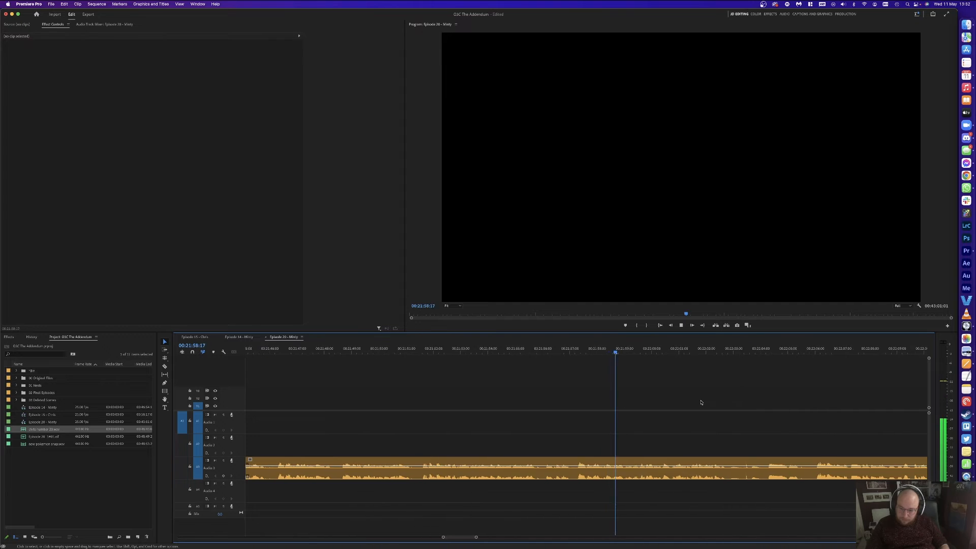
Step: Razor a short pause out of Audio 3 near 00:22:00, deleting it and closing the gap
{"action": "key", "text": "c"}
{"action": "left_click", "coordinate": [678, 469]}
{"action": "key", "text": "v"}
{"action": "left_click", "coordinate": [688, 467]}
{"action": "key", "text": "Delete"}
{"action": "left_click", "coordinate": [692, 464]}
{"action": "key", "text": "Delete"}
Step: Split Audio 3 at about 00:22:04:24, delete the second short piece, and close its gap
{"action": "left_click_drag", "start_coordinate": [721, 350], "coordinate": [666, 352]}
{"action": "key", "text": "super+k"}
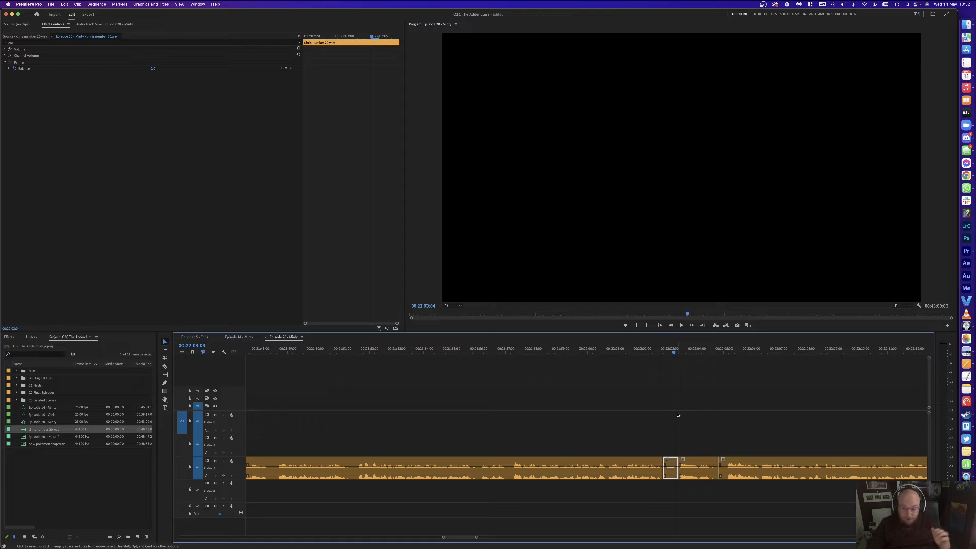
{"action": "left_click_drag", "start_coordinate": [693, 438], "coordinate": [677, 457]}
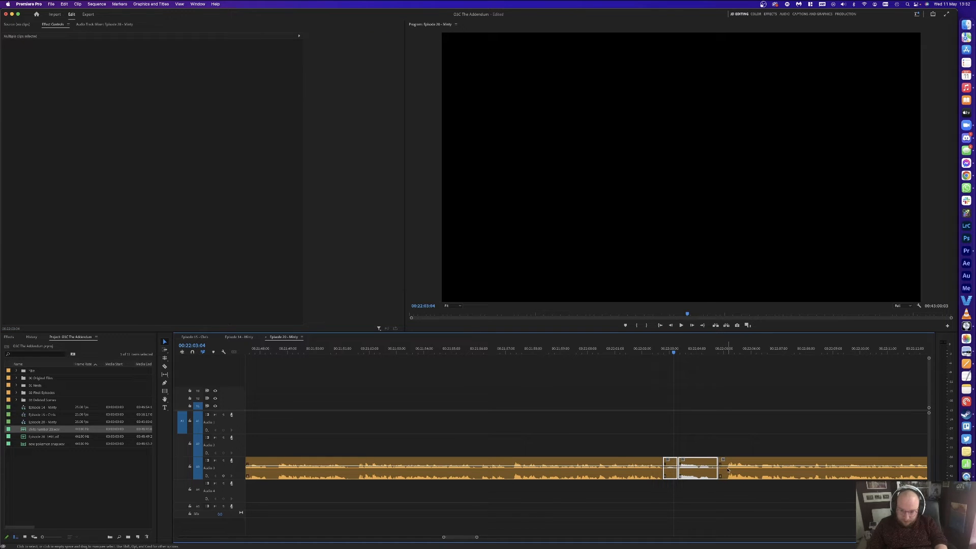
{"action": "key", "text": "Delete"}
{"action": "left_click", "coordinate": [691, 468]}
{"action": "key", "text": "Delete"}
{"action": "left_click", "coordinate": [651, 354]}
{"action": "key", "text": "space"}
{"action": "left_click", "coordinate": [702, 401]}
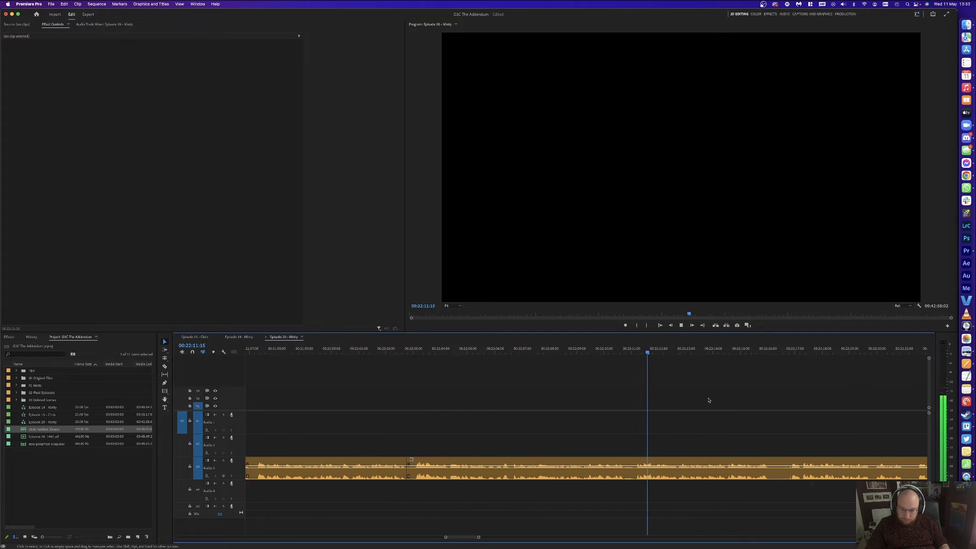
Step: Razor out a short pause in the audio, deleting the piece and closing its gap
{"action": "key", "text": "c"}
{"action": "left_click", "coordinate": [801, 461]}
{"action": "left_click", "coordinate": [779, 460]}
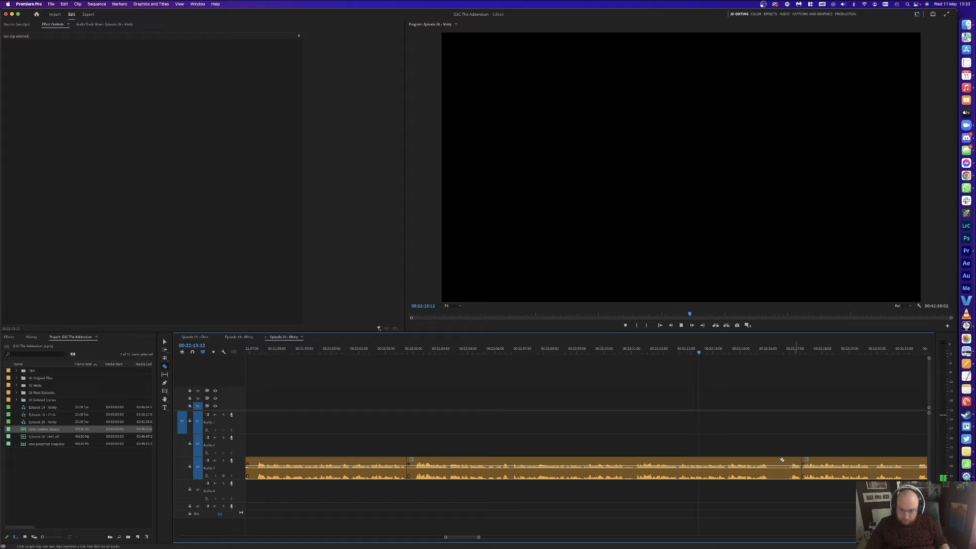
{"action": "key", "text": "v"}
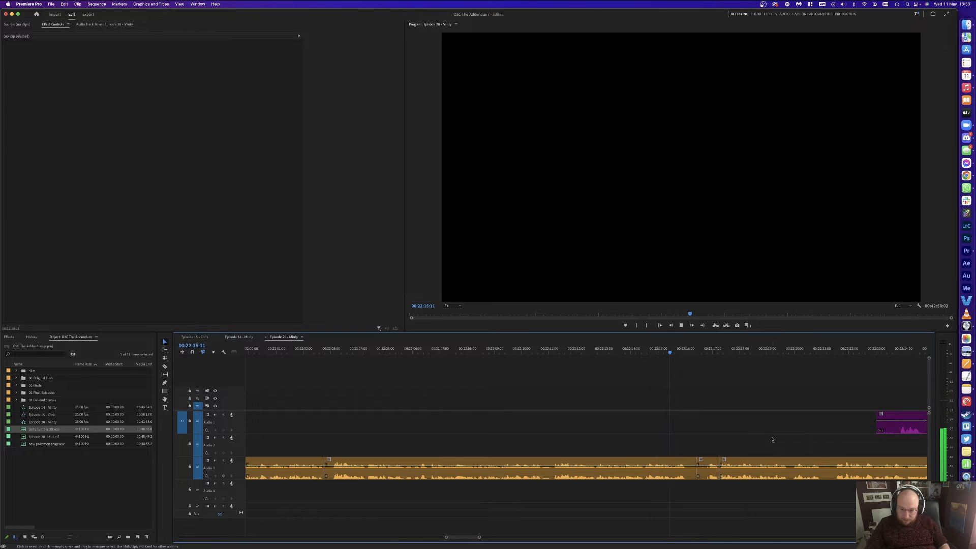
{"action": "left_click", "coordinate": [707, 463]}
{"action": "key", "text": "Delete"}
{"action": "left_click", "coordinate": [705, 462]}
{"action": "key", "text": "Delete"}
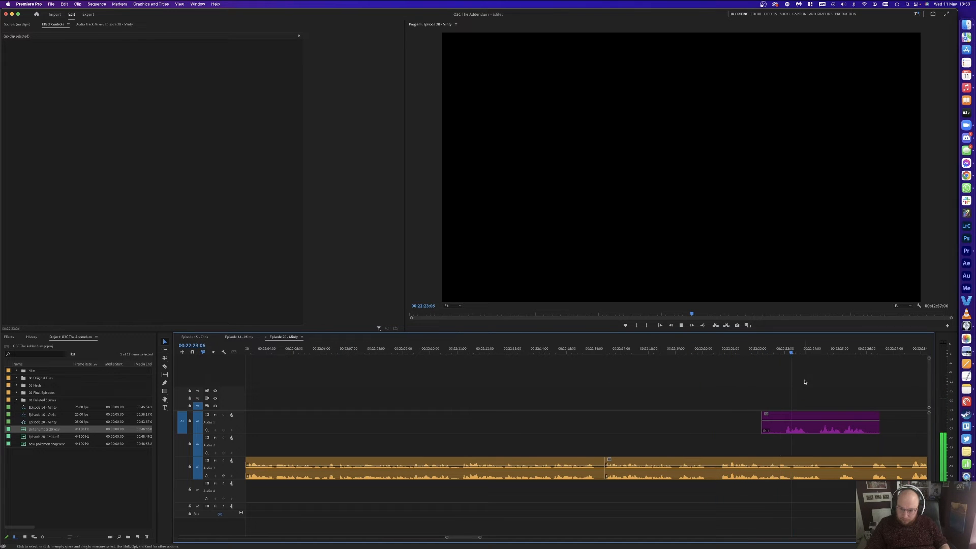
Step: Split the audio at 00:22:23:07 and remove the short Audio 3 piece and its gap
{"action": "key", "text": "space"}
{"action": "left_click", "coordinate": [771, 423]}
{"action": "key", "text": "super+k"}
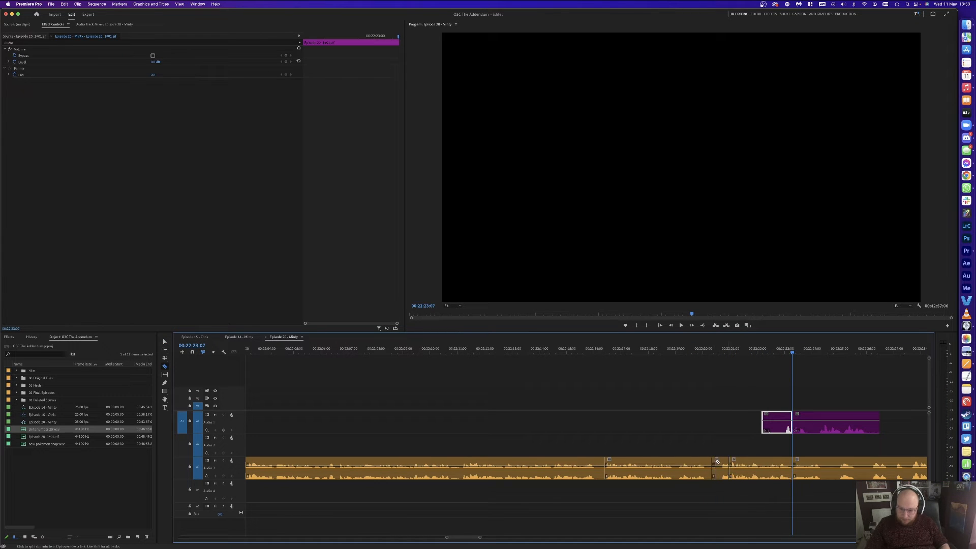
{"action": "key", "text": "v"}
{"action": "left_click", "coordinate": [722, 463]}
{"action": "key", "text": "Delete"}
{"action": "left_click", "coordinate": [723, 463]}
{"action": "key", "text": "Delete"}
Step: Split at 00:22:27:03, delete the unwanted audio pieces, and close the gap on Audio 3
{"action": "scroll", "coordinate": [833, 363], "scroll_direction": "right", "scroll_amount": 5}
{"action": "left_click", "coordinate": [786, 350]}
{"action": "key", "text": "space"}
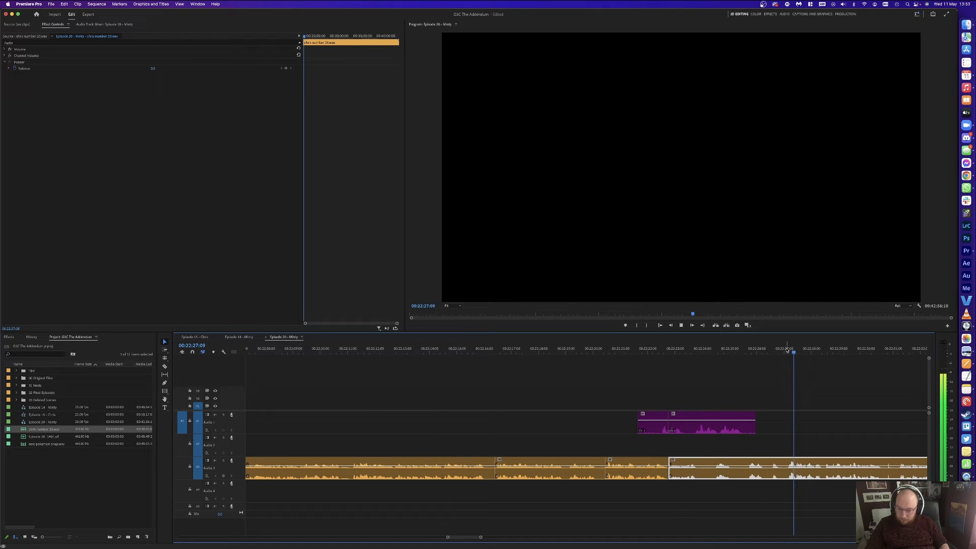
{"action": "left_click", "coordinate": [787, 349]}
{"action": "key", "text": "super+k"}
{"action": "left_click_drag", "start_coordinate": [714, 370], "coordinate": [697, 487]}
{"action": "key", "text": "Delete"}
{"action": "left_click", "coordinate": [663, 428]}
{"action": "key", "text": "Delete"}
{"action": "left_click", "coordinate": [689, 476]}
{"action": "key", "text": "Delete"}
Step: Review from 00:22:23, then razor out another short pause on Audio 3
{"action": "key", "text": "space"}
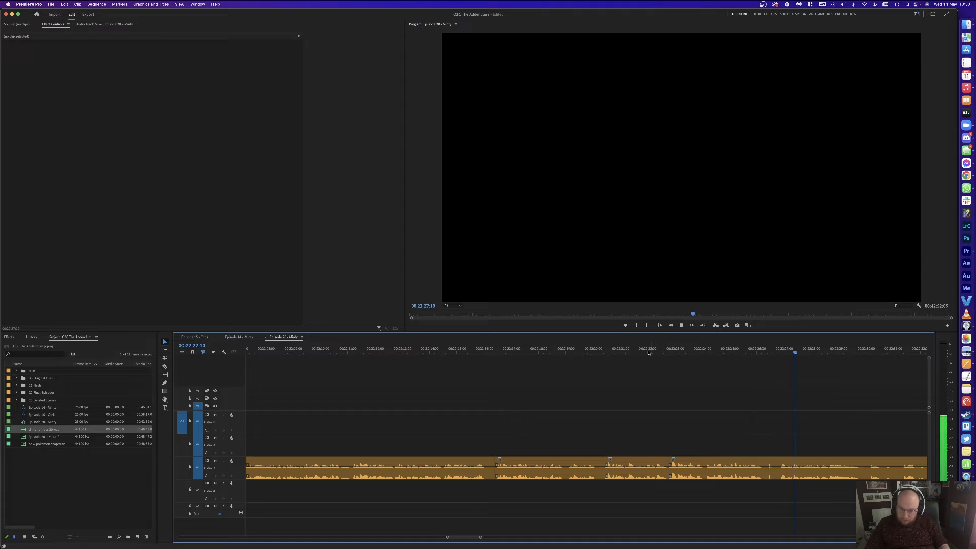
{"action": "left_click", "coordinate": [649, 350]}
{"action": "scroll", "coordinate": [722, 397], "scroll_direction": "right", "scroll_amount": 3}
{"action": "key", "text": "c"}
{"action": "left_click", "coordinate": [679, 465]}
{"action": "left_click", "coordinate": [685, 461]}
{"action": "key", "text": "y"}
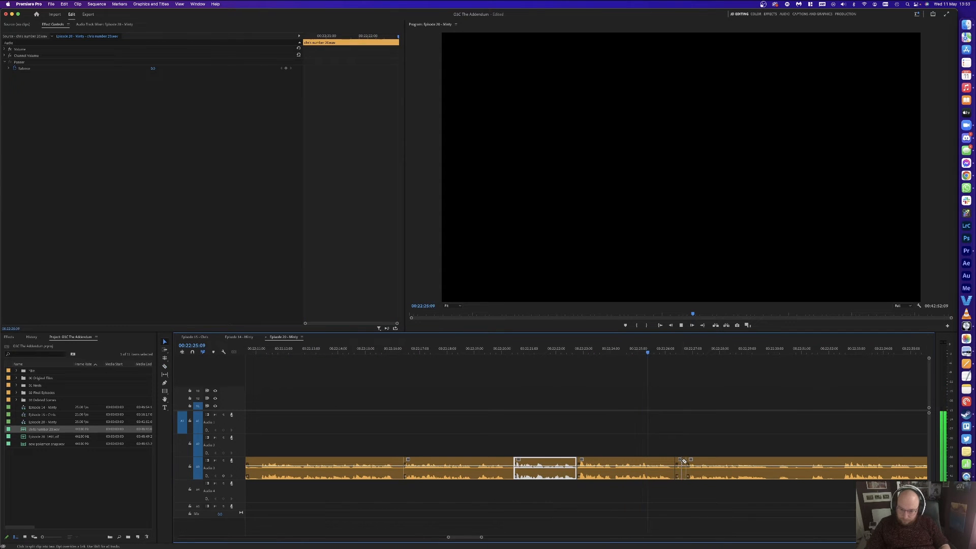
{"action": "left_click", "coordinate": [681, 461]}
{"action": "key", "text": "Delete"}
Step: Replay the section and split Audio 3 at 00:22:25:08
{"action": "key", "text": "v"}
{"action": "key", "text": "d"}
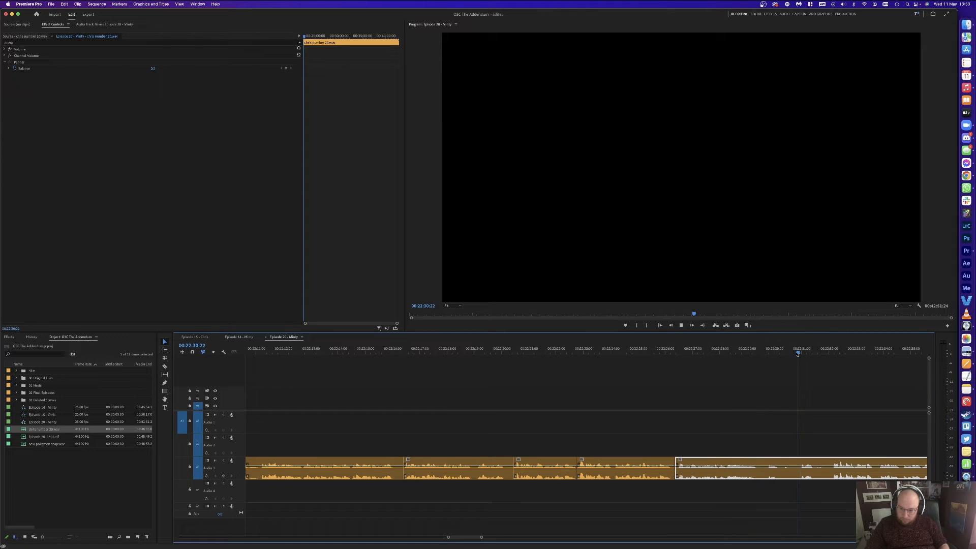
{"action": "left_click", "coordinate": [830, 351]}
{"action": "key", "text": "space"}
{"action": "left_click", "coordinate": [600, 351]}
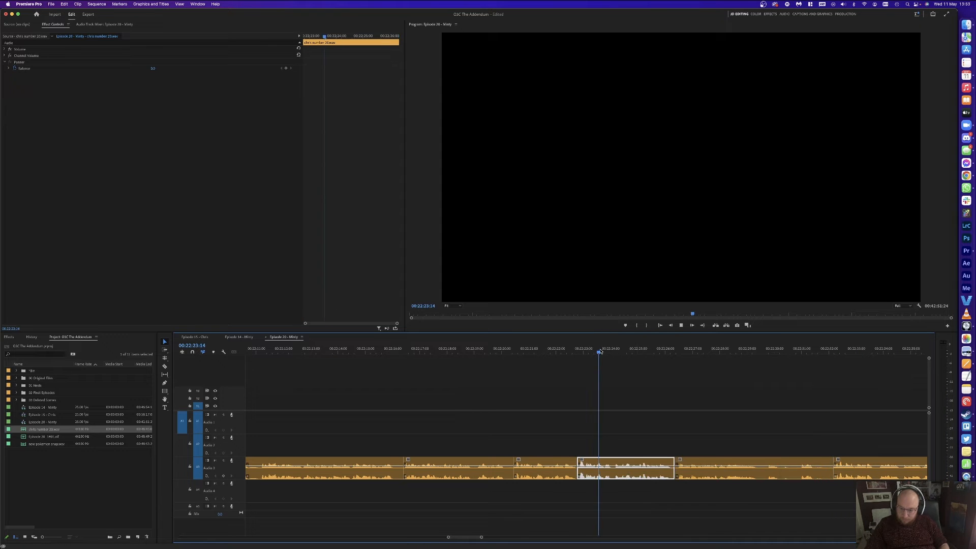
{"action": "key", "text": "super+k"}
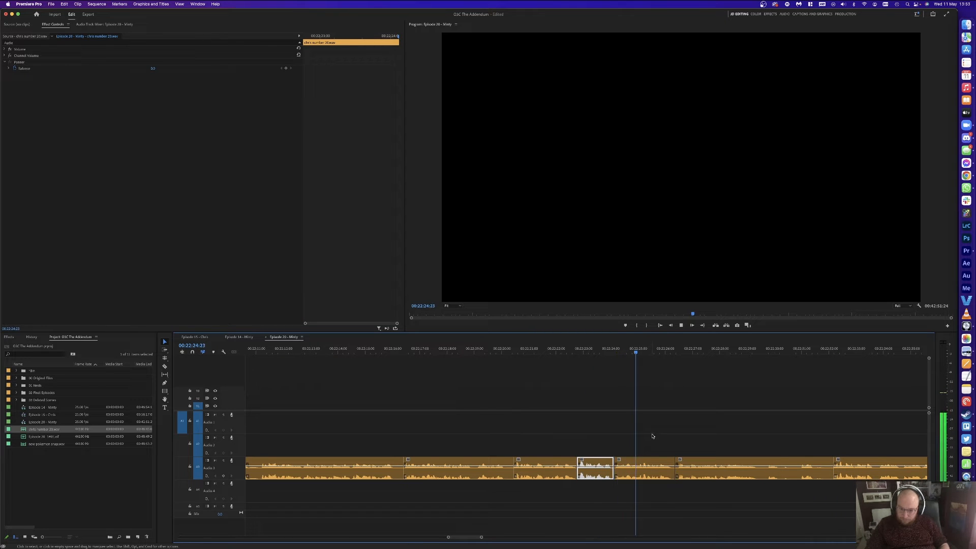
{"action": "key", "text": "space"}
{"action": "left_click_drag", "start_coordinate": [638, 436], "coordinate": [743, 472]}
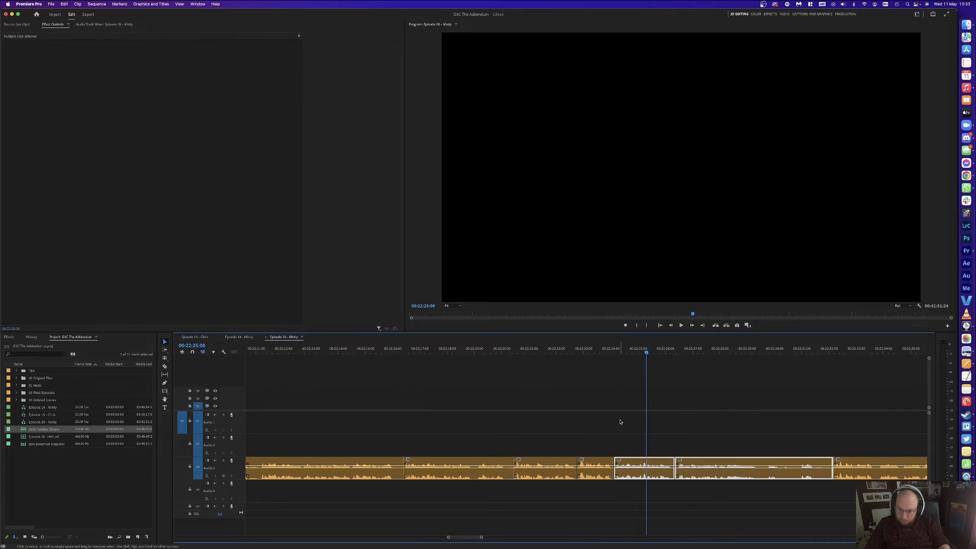
{"action": "left_click", "coordinate": [620, 422]}
Step: Split Audio 3 at 00:22:25:05 and 00:22:32:10, ripple delete the stretch between, and review
{"action": "left_click", "coordinate": [639, 348]}
{"action": "key", "text": "Right"}
{"action": "key", "text": "Right"}
{"action": "key", "text": "Right"}
{"action": "key", "text": "Right"}
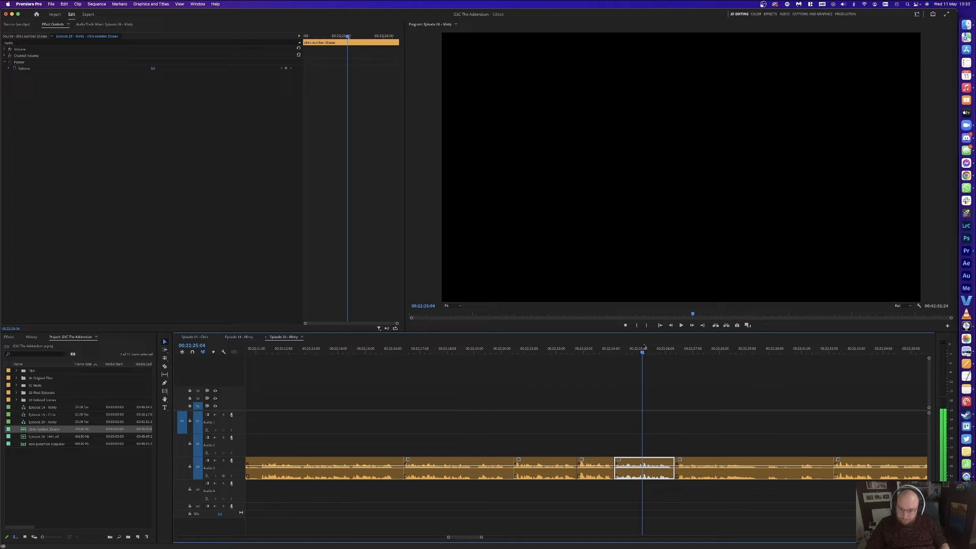
{"action": "key", "text": "super+k"}
{"action": "left_click", "coordinate": [803, 386]}
{"action": "key", "text": "Down"}
{"action": "key", "text": "Down"}
{"action": "key", "text": "space"}
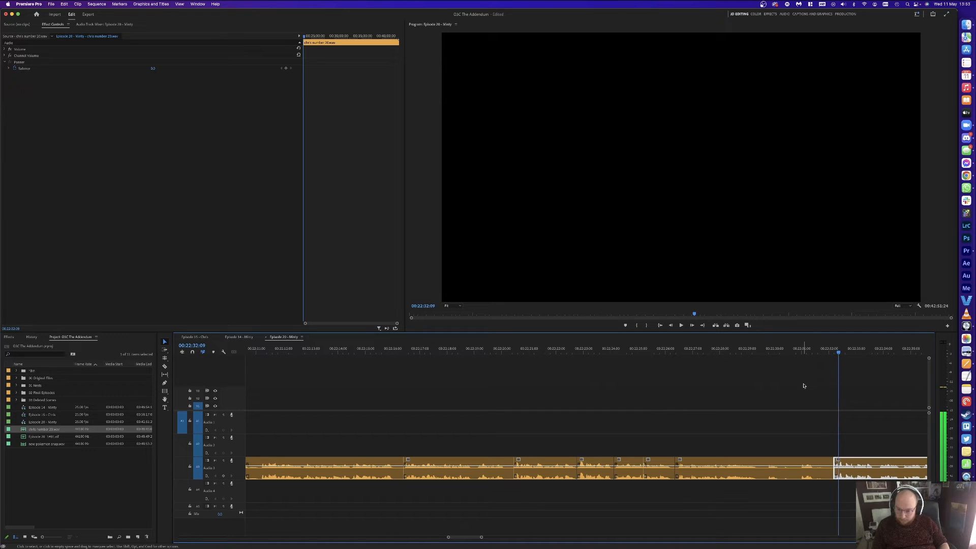
{"action": "key", "text": "space"}
{"action": "key", "text": "super+k"}
{"action": "left_click_drag", "start_coordinate": [660, 443], "coordinate": [832, 474]}
{"action": "key", "text": "alt+Delete"}
{"action": "left_click", "coordinate": [624, 354]}
{"action": "key", "text": "space"}
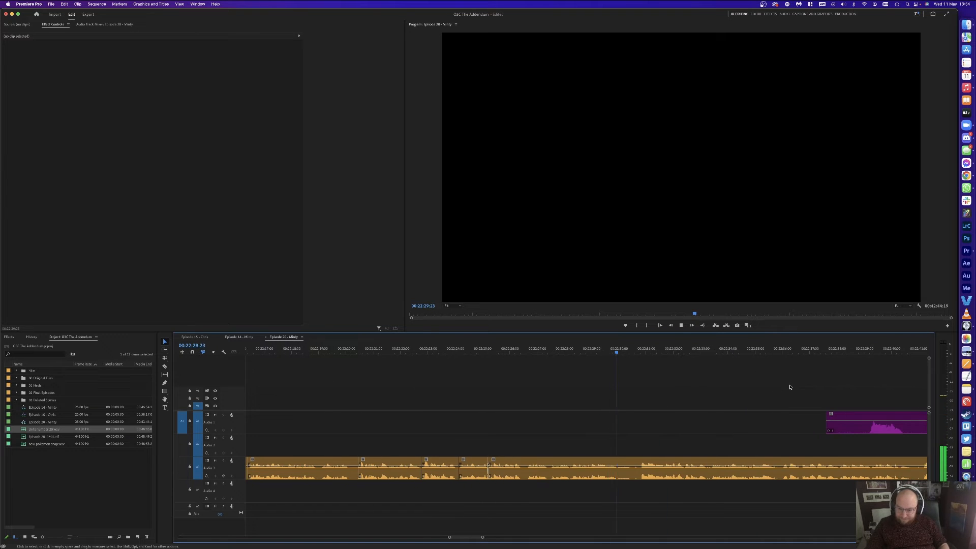
Step: Split the purple Audio 1 clip and delete its middle and first pieces
{"action": "key", "text": "minus"}
{"action": "key", "text": "minus"}
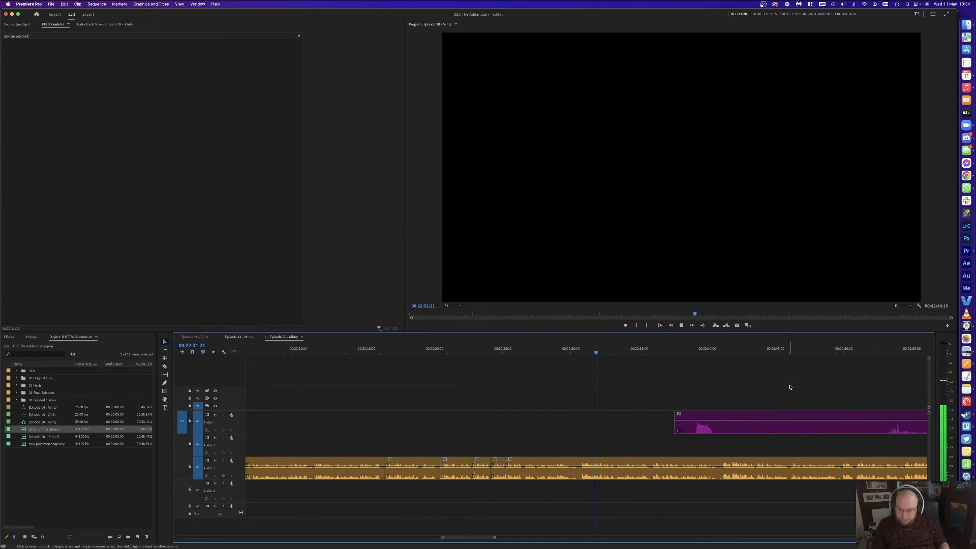
{"action": "key", "text": "c"}
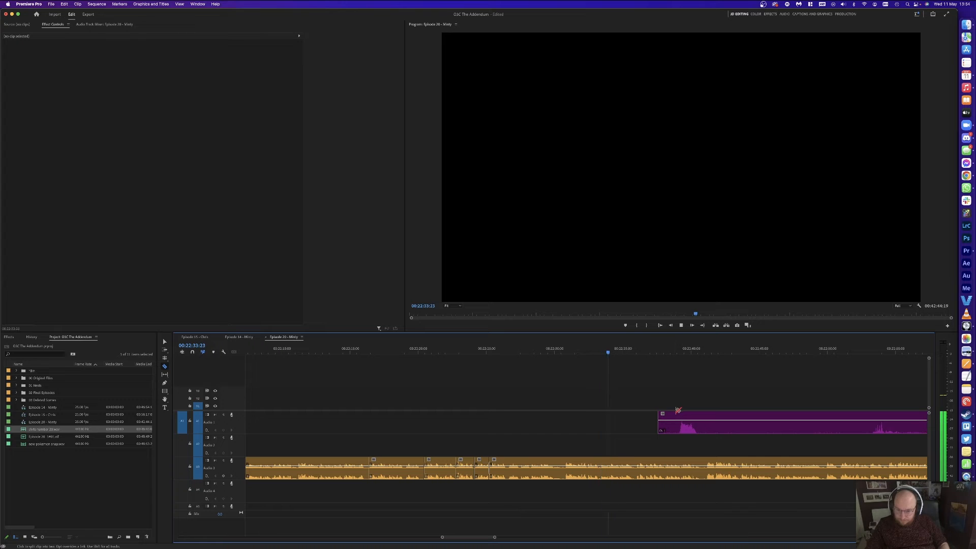
{"action": "left_click", "coordinate": [871, 422]}
{"action": "key", "text": "v"}
{"action": "left_click", "coordinate": [795, 424]}
{"action": "key", "text": "Delete"}
{"action": "left_click", "coordinate": [668, 422]}
{"action": "key", "text": "Delete"}
Step: Cut out and delete the long unwanted segment of the purple clip before the speech
{"action": "scroll", "coordinate": [717, 371], "scroll_direction": "right", "scroll_amount": 3}
{"action": "scroll", "coordinate": [717, 371], "scroll_direction": "right", "scroll_amount": 1}
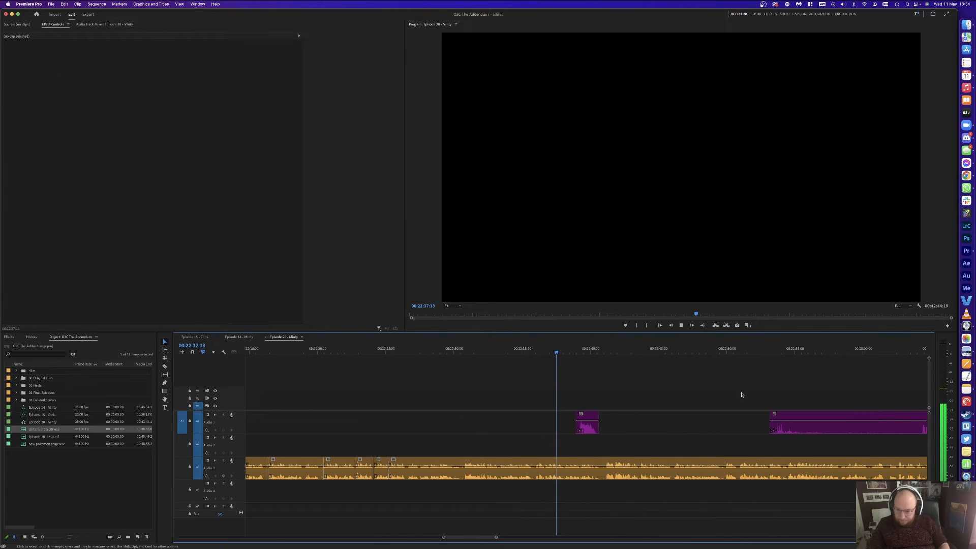
{"action": "key", "text": "c"}
{"action": "left_click", "coordinate": [785, 425]}
{"action": "left_click", "coordinate": [919, 425]}
{"action": "key", "text": "v"}
{"action": "left_click", "coordinate": [912, 425]}
{"action": "key", "text": "Delete"}
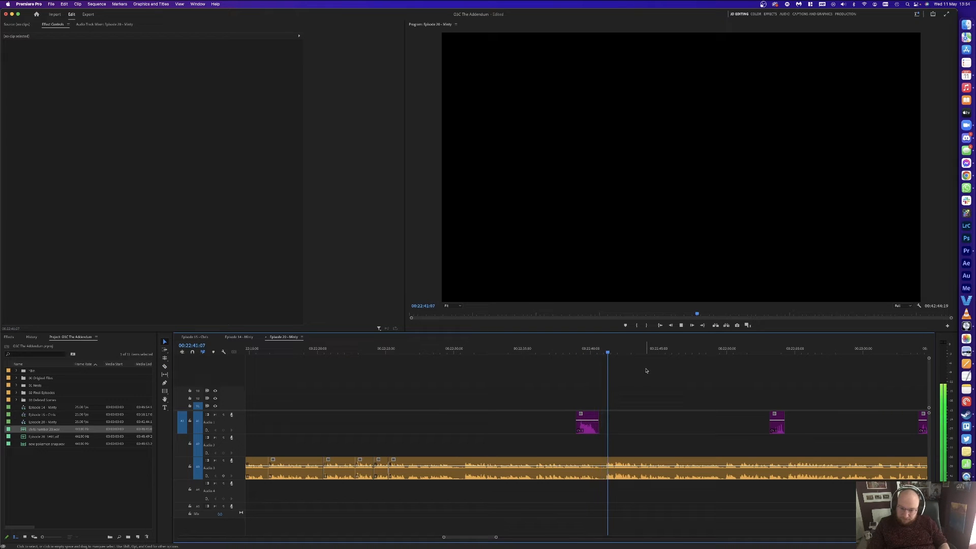
Step: Razor the pause near 00:22:41 on the orange track and ripple delete it
{"action": "key", "text": "="}
{"action": "key", "text": "="}
{"action": "left_click", "coordinate": [554, 466]}
{"action": "left_click", "coordinate": [575, 463]}
{"action": "left_click", "coordinate": [512, 463]}
{"action": "key", "text": "v"}
{"action": "left_click", "coordinate": [537, 460]}
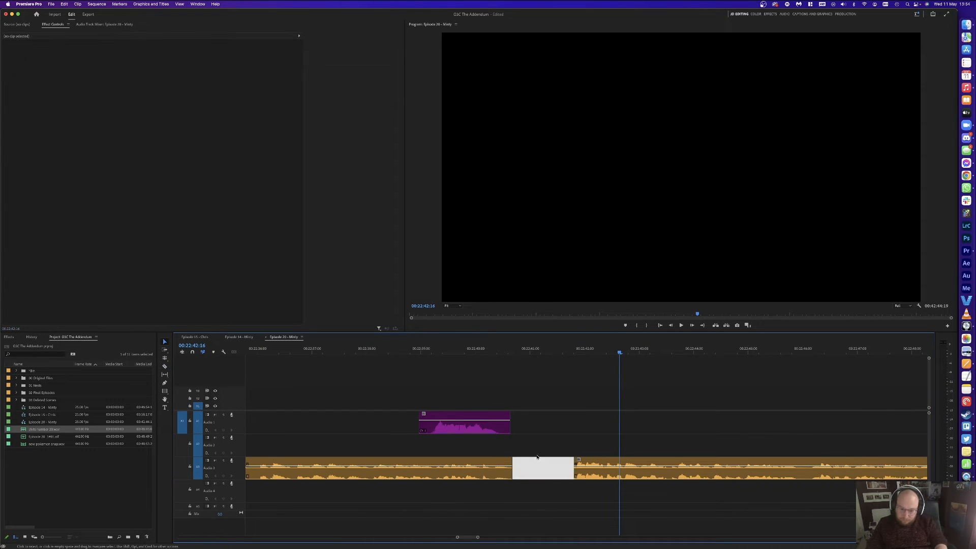
{"action": "key", "text": "alt+Delete"}
{"action": "key", "text": "space"}
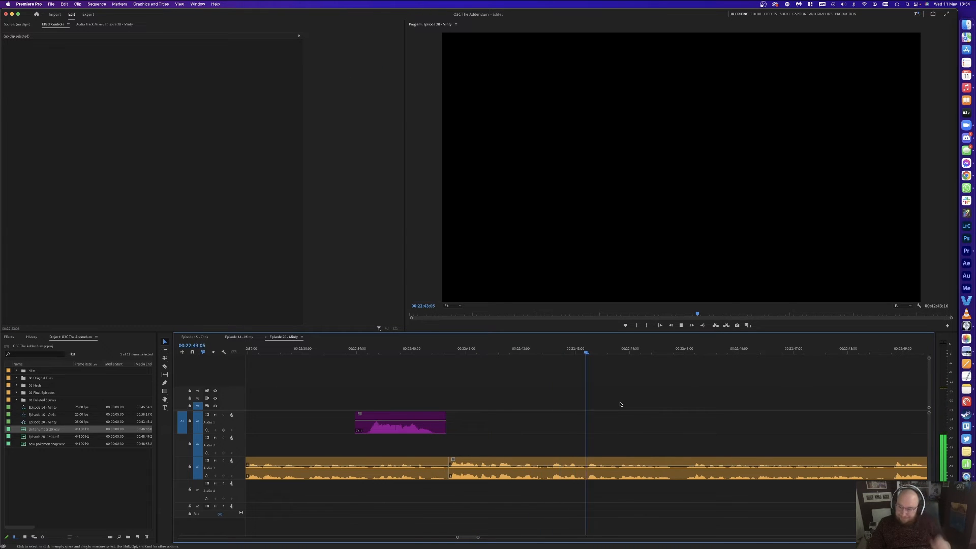
Step: Zoom out and split the orange clip at the start of the next pause
{"action": "scroll", "coordinate": [620, 405], "scroll_direction": "right", "scroll_amount": 5}
{"action": "key", "text": "minus"}
{"action": "key", "text": "minus"}
{"action": "key", "text": "minus"}
{"action": "key", "text": "minus"}
{"action": "key", "text": "minus"}
{"action": "key", "text": "minus"}
{"action": "key", "text": "minus"}
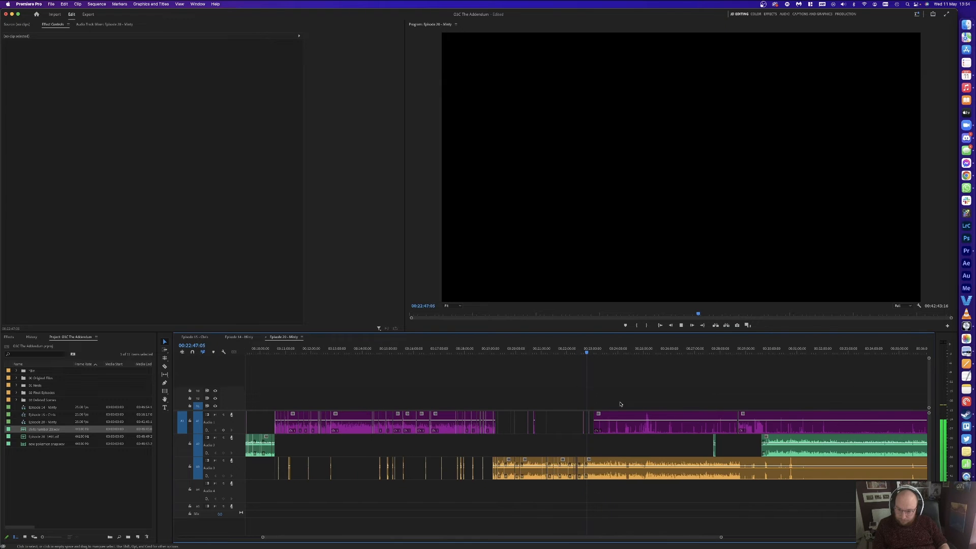
{"action": "key", "text": "minus"}
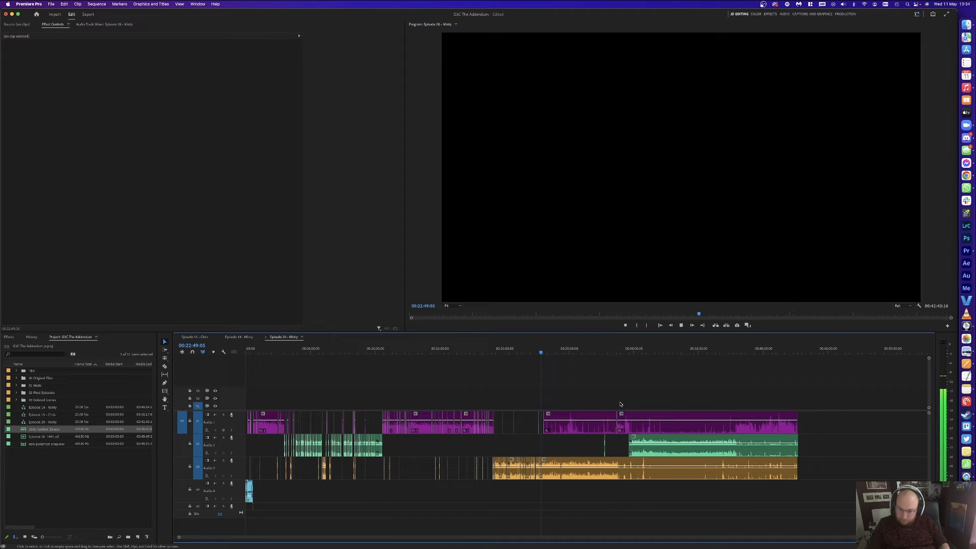
{"action": "left_click", "coordinate": [645, 465]}
Step: Delete the pause segment on the orange track and an unwanted purple segment
{"action": "left_click", "coordinate": [705, 461]}
{"action": "key", "text": "v"}
{"action": "left_click", "coordinate": [674, 466]}
{"action": "key", "text": "Delete"}
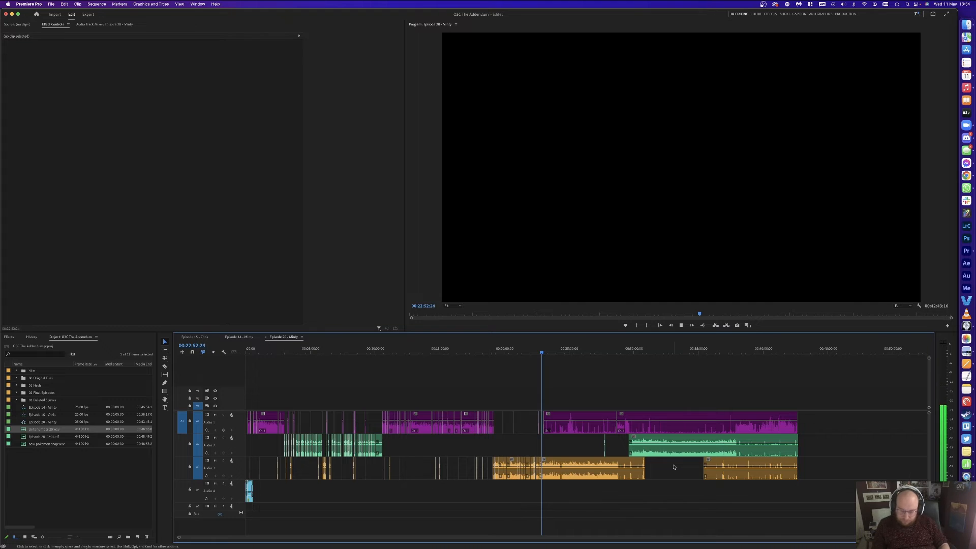
{"action": "key", "text": "equal"}
{"action": "key", "text": "equal"}
{"action": "key", "text": "equal"}
{"action": "key", "text": "equal"}
{"action": "key", "text": "equal"}
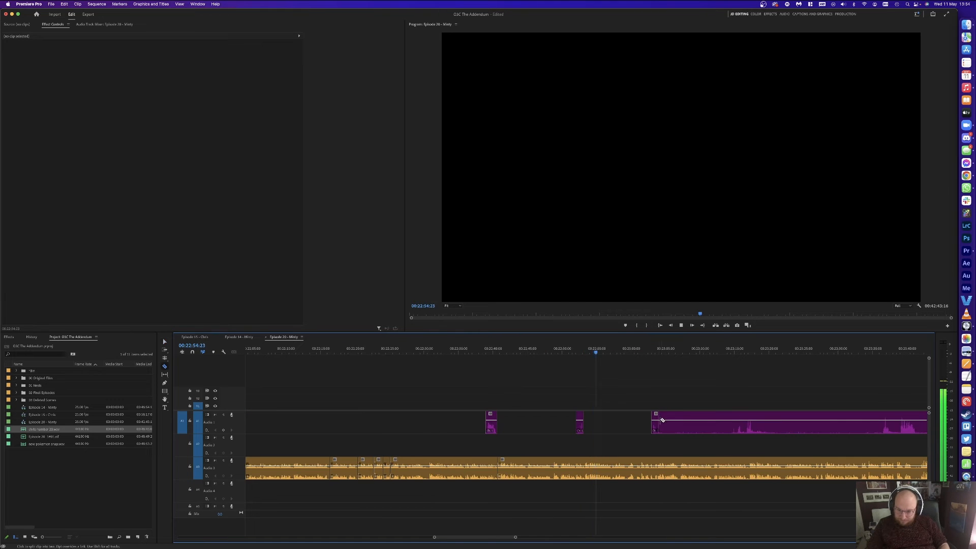
{"action": "left_click", "coordinate": [740, 423]}
{"action": "key", "text": "v"}
{"action": "left_click", "coordinate": [702, 423]}
{"action": "key", "text": "Delete"}
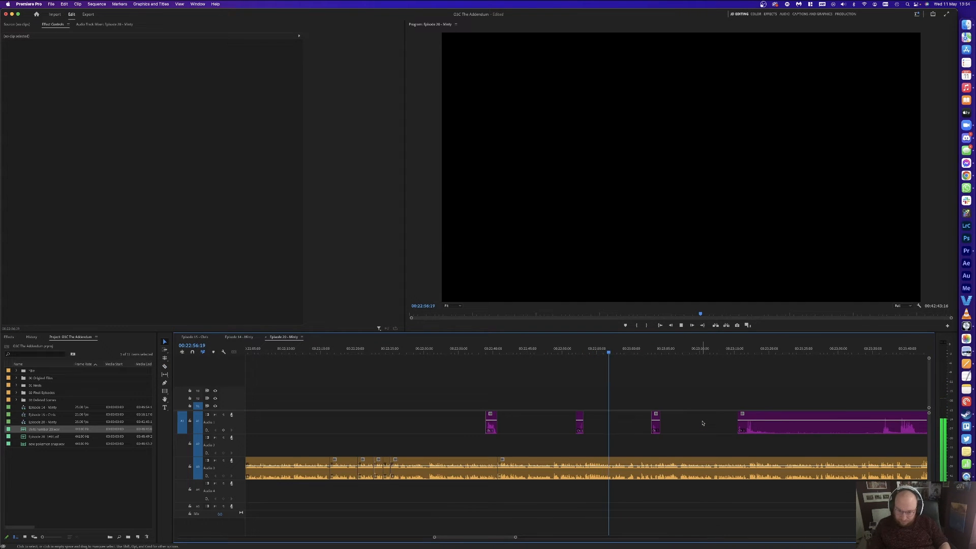
Step: Remove another unwanted purple segment and close the gap near 00:23:19 on the purple track
{"action": "key", "text": "equal"}
{"action": "key", "text": "equal"}
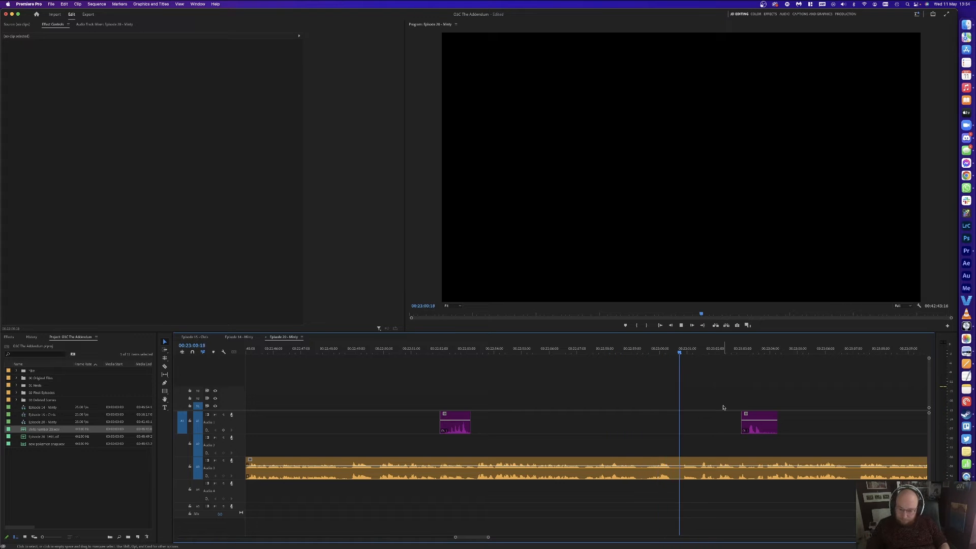
{"action": "key", "text": "equal"}
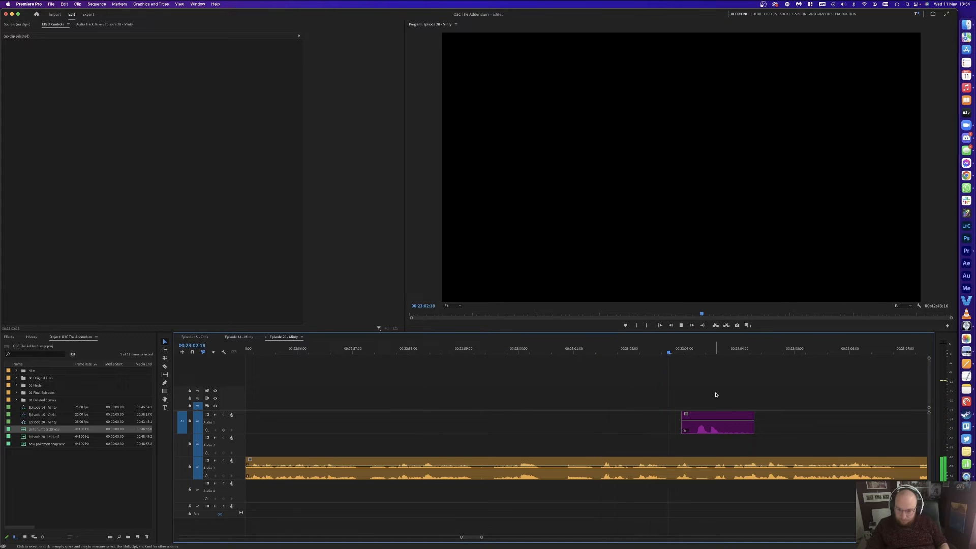
{"action": "key", "text": "minus"}
{"action": "key", "text": "minus"}
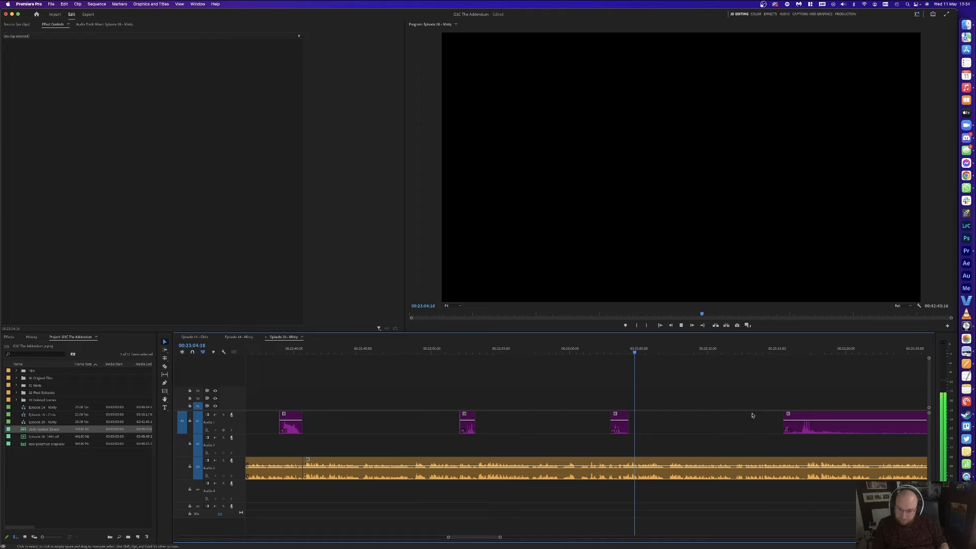
{"action": "key", "text": "equal"}
{"action": "scroll", "coordinate": [756, 413], "scroll_direction": "right", "scroll_amount": 4}
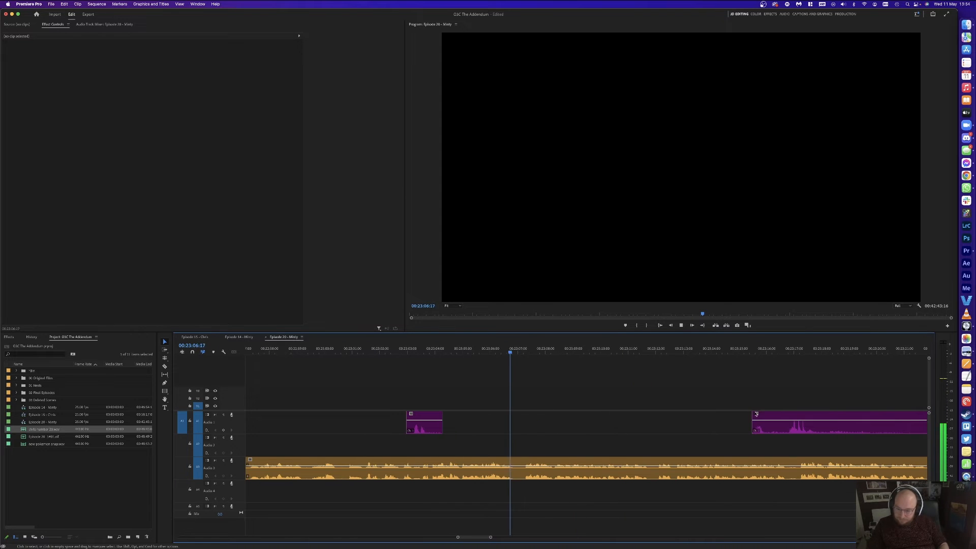
{"action": "key", "text": "c"}
{"action": "key", "text": "minus"}
{"action": "key", "text": "minus"}
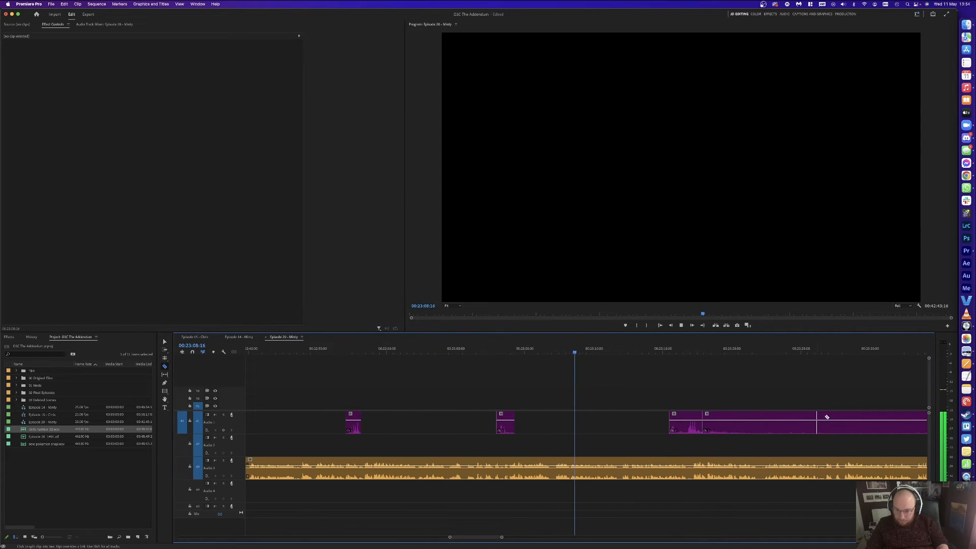
{"action": "left_click", "coordinate": [773, 422]}
{"action": "key", "text": "v"}
{"action": "left_click", "coordinate": [724, 422]}
{"action": "key", "text": "Delete"}
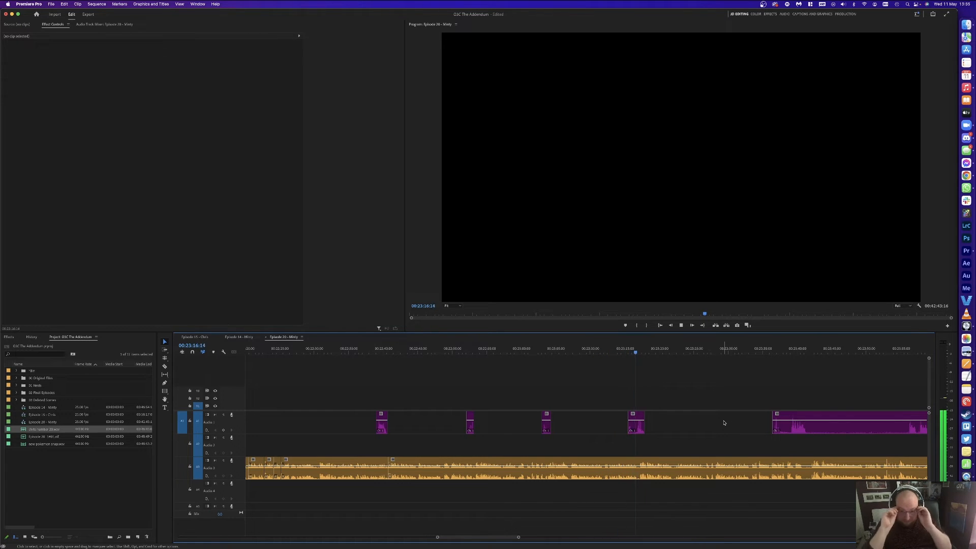
{"action": "key", "text": "equal"}
{"action": "key", "text": "equal"}
{"action": "left_click", "coordinate": [720, 417]}
{"action": "key", "text": "Delete"}
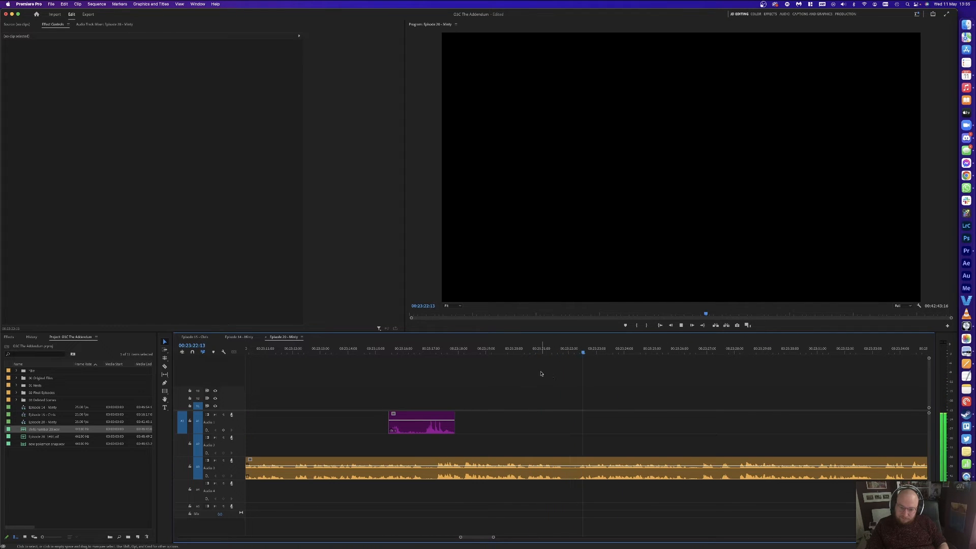
Step: Split around the next orange-track pause, ripple delete it, and review the edit
{"action": "left_click", "coordinate": [527, 348]}
{"action": "key", "text": "super+k"}
{"action": "left_click", "coordinate": [481, 348]}
{"action": "left_click_drag", "start_coordinate": [480, 348], "coordinate": [496, 348]}
{"action": "key", "text": "super+k"}
{"action": "left_click", "coordinate": [513, 465]}
{"action": "key", "text": "alt+BackSpace"}
{"action": "left_click", "coordinate": [483, 348]}
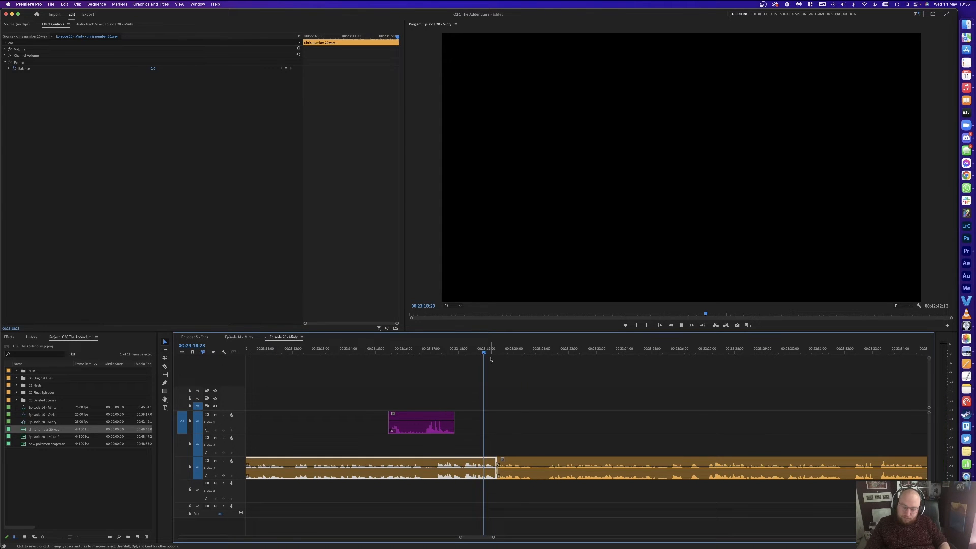
{"action": "key", "text": "space"}
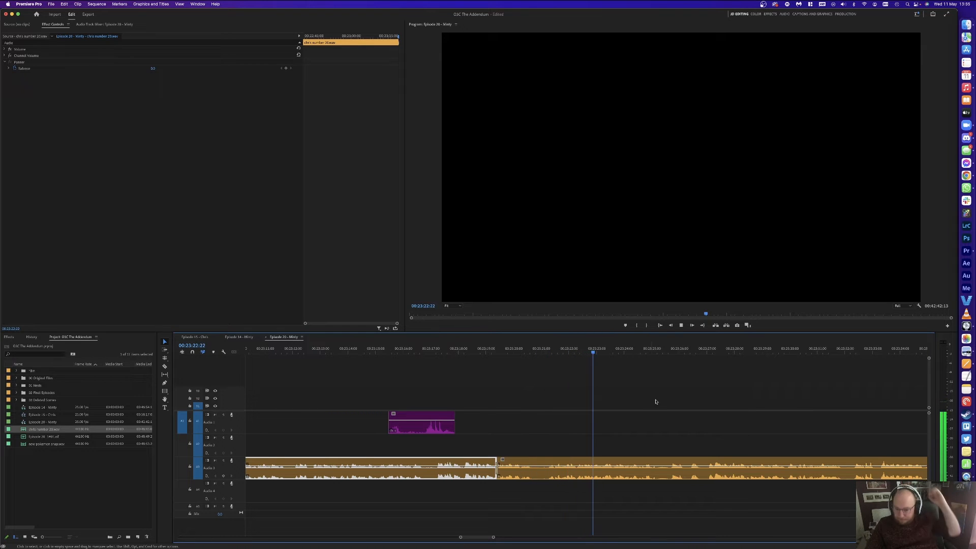
{"action": "left_click", "coordinate": [703, 381]}
Step: Cut the short orange pause around 00:23:22 and close its gap, leaving the sequence about 00:42:41
{"action": "scroll", "coordinate": [703, 382], "scroll_direction": "right", "scroll_amount": 5}
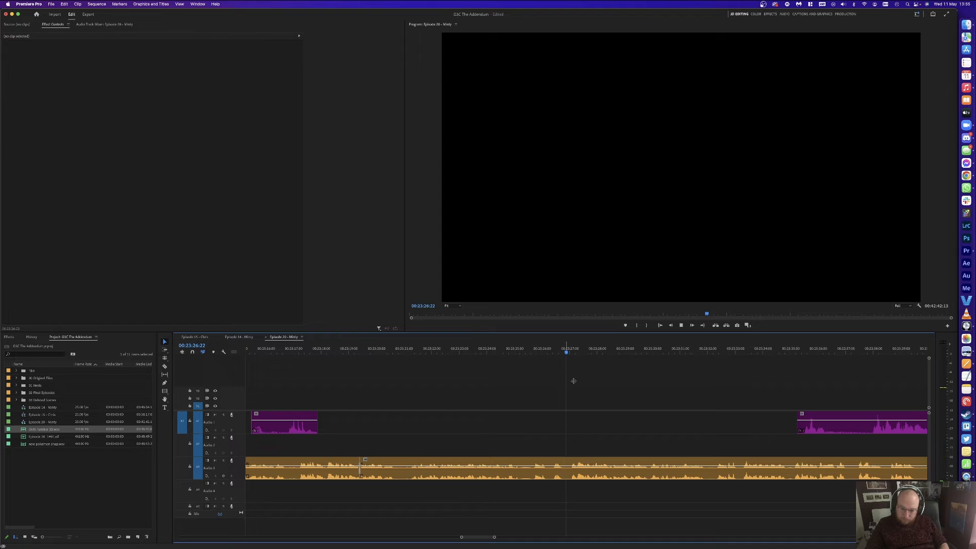
{"action": "left_click", "coordinate": [571, 347]}
{"action": "key", "text": "super+k"}
{"action": "left_click_drag", "start_coordinate": [523, 348], "coordinate": [531, 348]}
{"action": "key", "text": "super+k"}
{"action": "left_click", "coordinate": [541, 457]}
{"action": "key", "text": "Delete"}
{"action": "left_click", "coordinate": [550, 468]}
{"action": "key", "text": "Delete"}
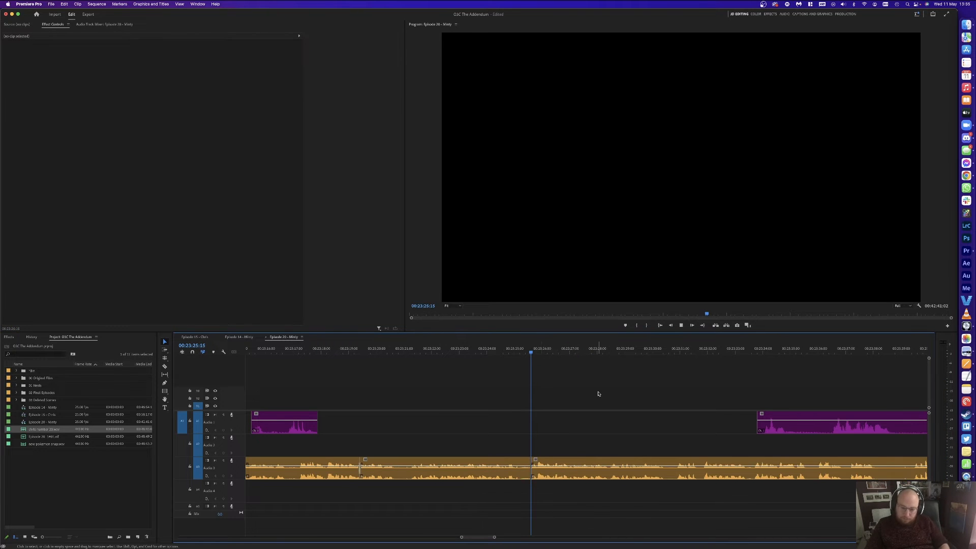
{"action": "key", "text": "space"}
Step: Play to the next problem spot and cut both audio tracks at the playhead
{"action": "scroll", "coordinate": [634, 386], "scroll_direction": "right", "scroll_amount": 3}
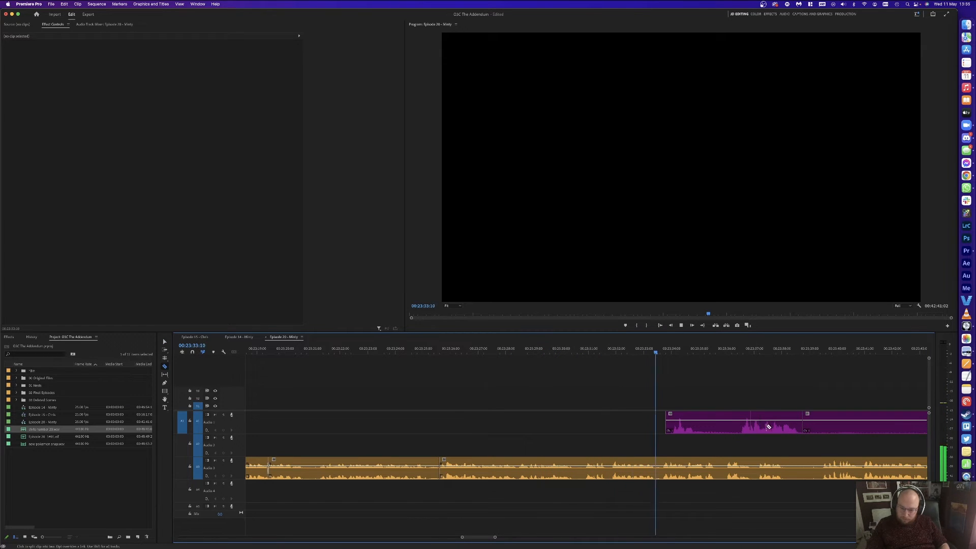
{"action": "scroll", "coordinate": [727, 395], "scroll_direction": "right", "scroll_amount": 3}
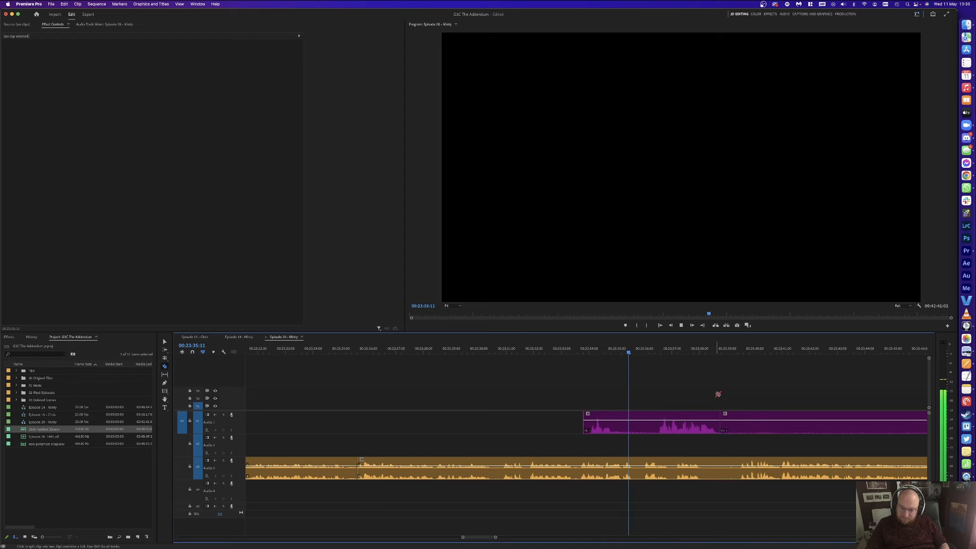
{"action": "key", "text": "space"}
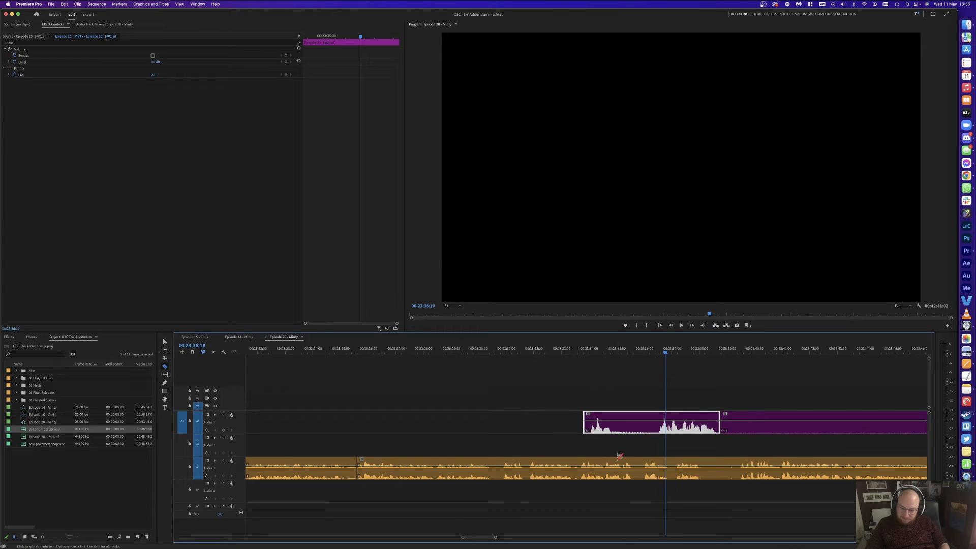
{"action": "key", "text": "space"}
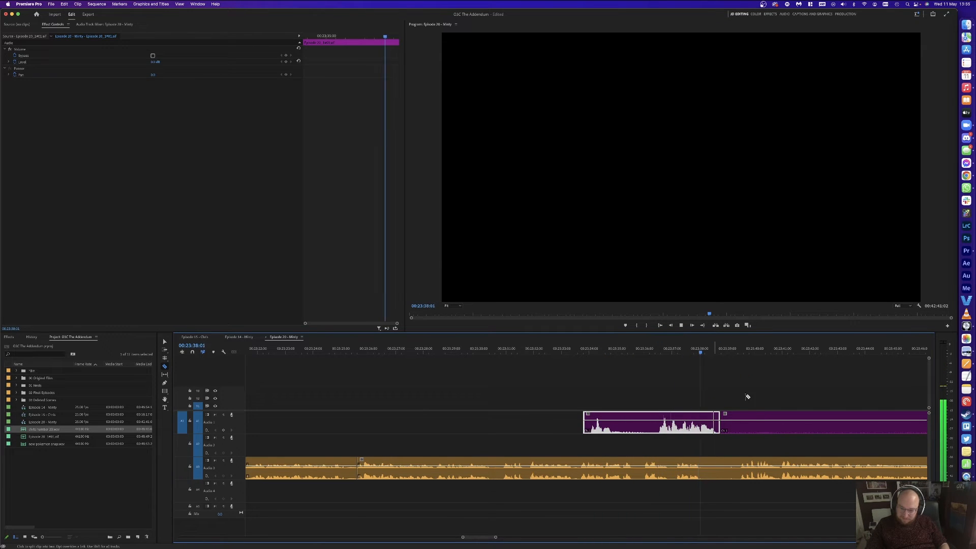
{"action": "key", "text": "super+k"}
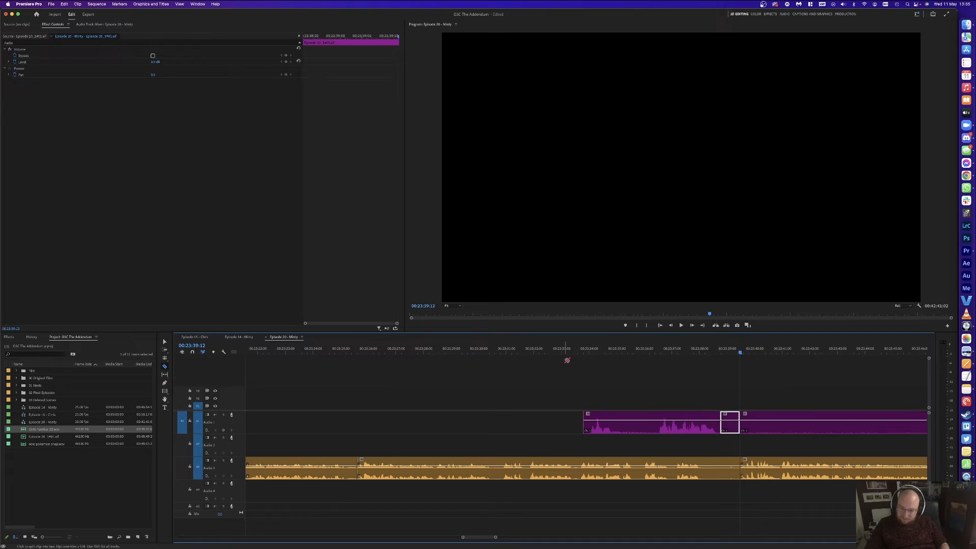
Step: Cut out the unwanted orange segment, slide the later clips left, and replay the edit
{"action": "left_click", "coordinate": [573, 351]}
{"action": "key", "text": "shift+Right"}
{"action": "key", "text": "super+k"}
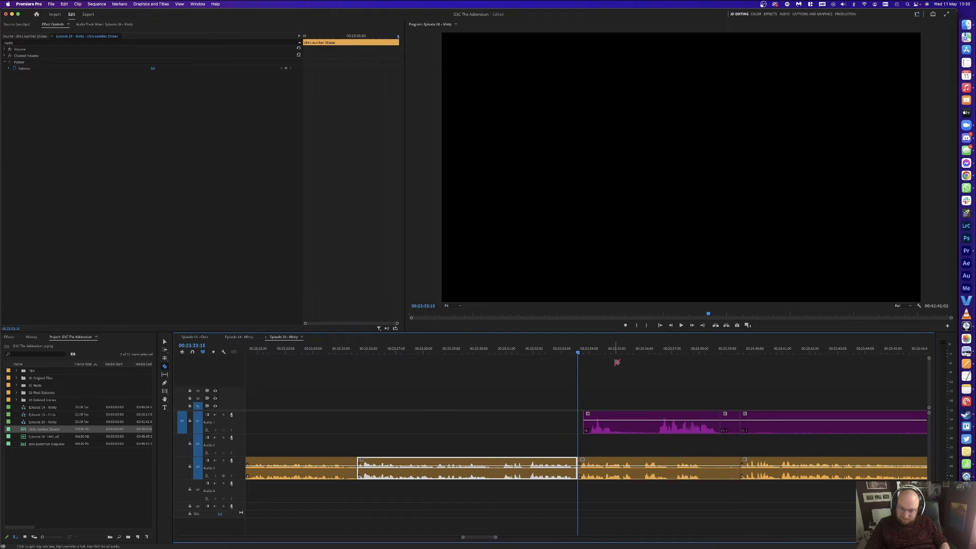
{"action": "key", "text": "v"}
{"action": "left_click", "coordinate": [688, 460]}
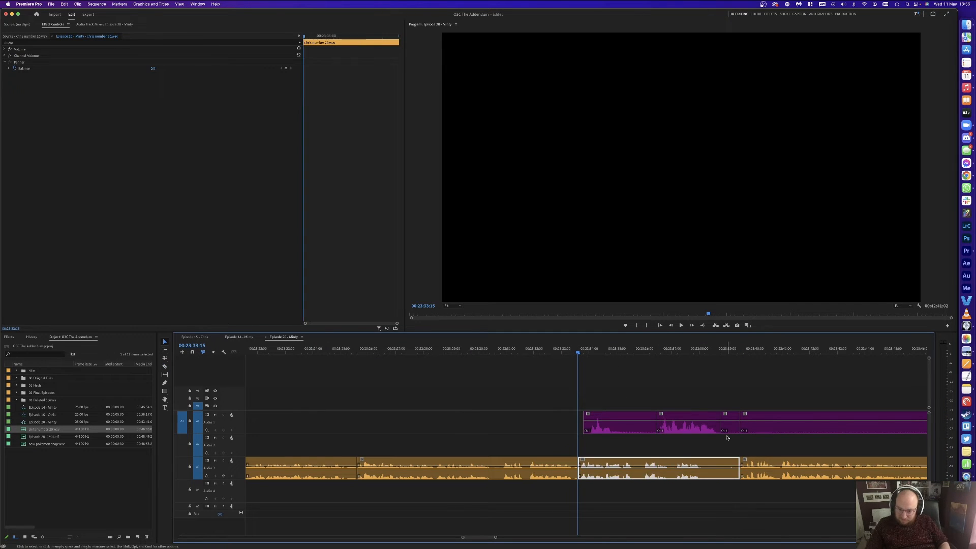
{"action": "key", "text": "Delete"}
{"action": "key", "text": "Delete"}
{"action": "left_click", "coordinate": [632, 426]}
{"action": "key", "text": "Delete"}
{"action": "left_click_drag", "start_coordinate": [676, 430], "coordinate": [602, 432]}
{"action": "key", "text": "space"}
{"action": "left_click", "coordinate": [527, 348]}
{"action": "key", "text": "space"}
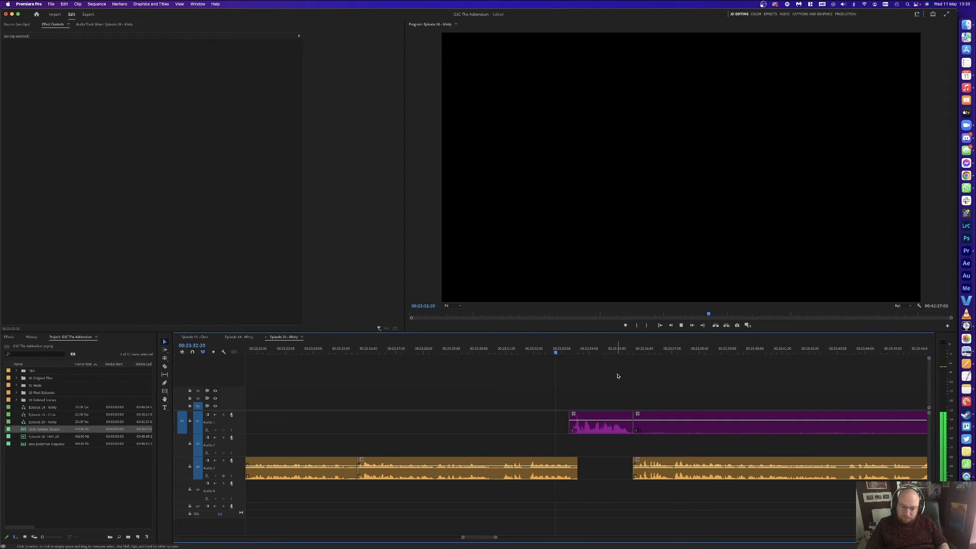
Step: Split out a pause in the purple clip, delete it, and close the gap
{"action": "key", "text": "c"}
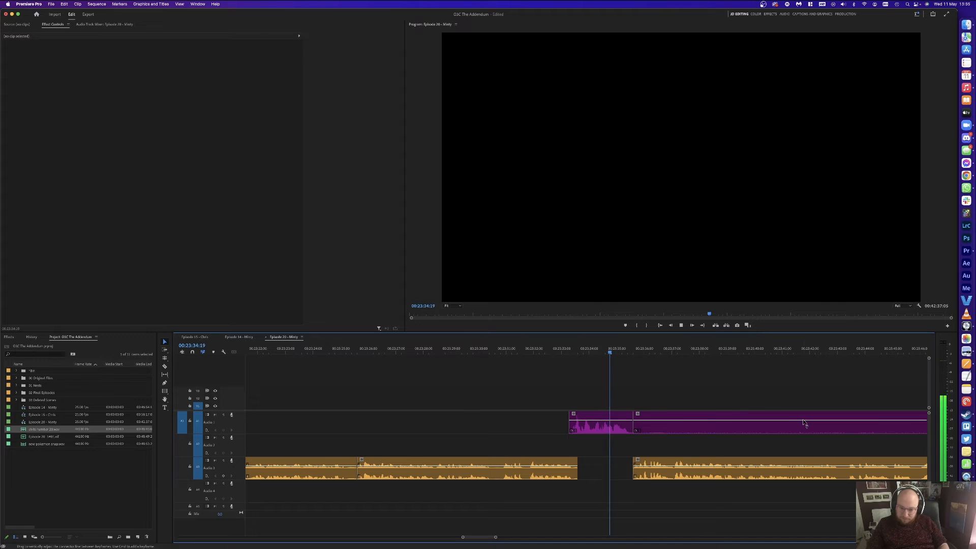
{"action": "key", "text": "space"}
{"action": "left_click", "coordinate": [897, 421]}
{"action": "key", "text": "v"}
{"action": "left_click", "coordinate": [877, 423]}
{"action": "key", "text": "Delete"}
{"action": "key", "text": "a"}
{"action": "left_click", "coordinate": [694, 463]}
{"action": "key", "text": "v"}
{"action": "left_click_drag", "start_coordinate": [694, 463], "coordinate": [687, 464]}
{"action": "key", "text": "space"}
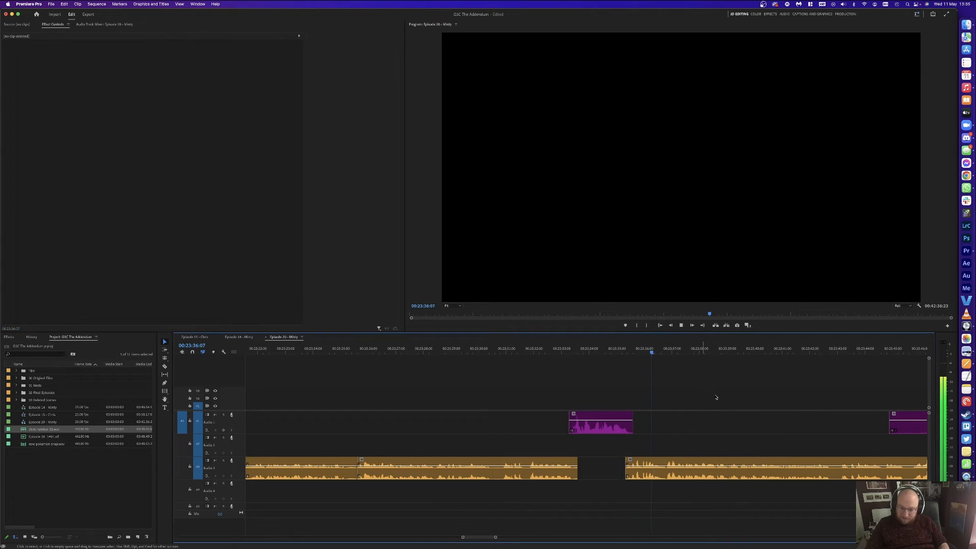
Step: Delete the unwanted purple Audio 1 clip, leaving a gap before the next one
{"action": "scroll", "coordinate": [737, 401], "scroll_direction": "right", "scroll_amount": 5}
{"action": "left_click", "coordinate": [835, 427]}
{"action": "key", "text": "Delete"}
{"action": "scroll", "coordinate": [698, 402], "scroll_direction": "right", "scroll_amount": 4}
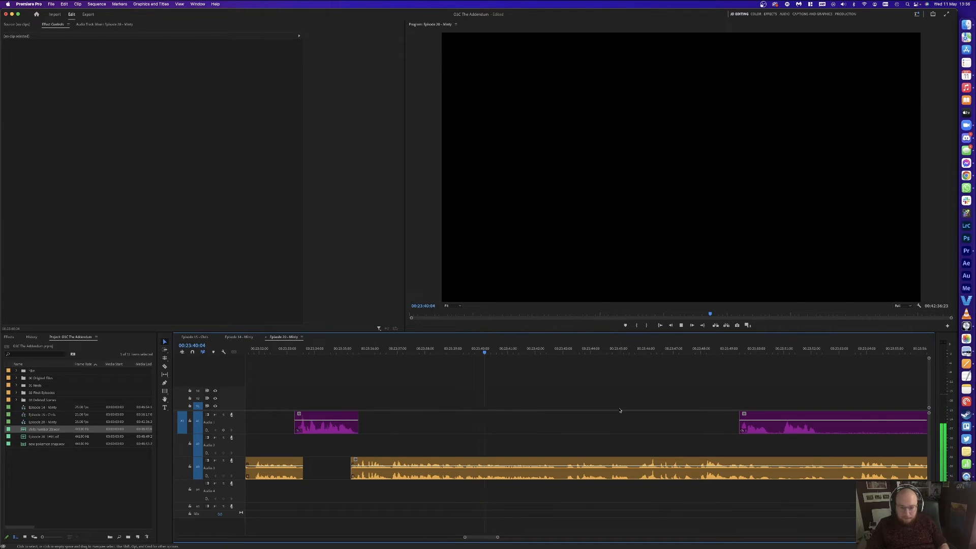
{"action": "scroll", "coordinate": [605, 404], "scroll_direction": "right", "scroll_amount": 3}
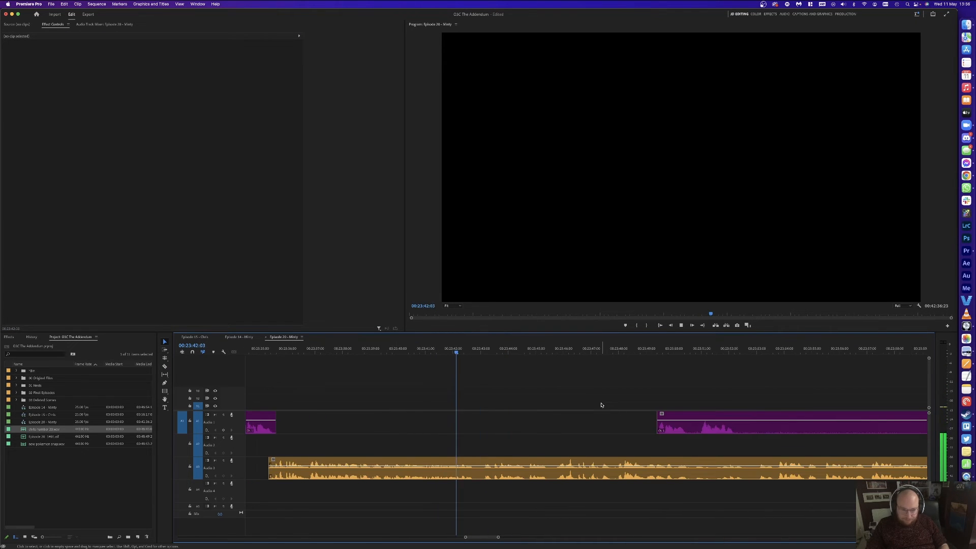
Step: Split the orange Audio 3 clip and ripple-delete the short piece after the cut
{"action": "left_click", "coordinate": [495, 458]}
{"action": "key", "text": "space"}
{"action": "left_click", "coordinate": [486, 461]}
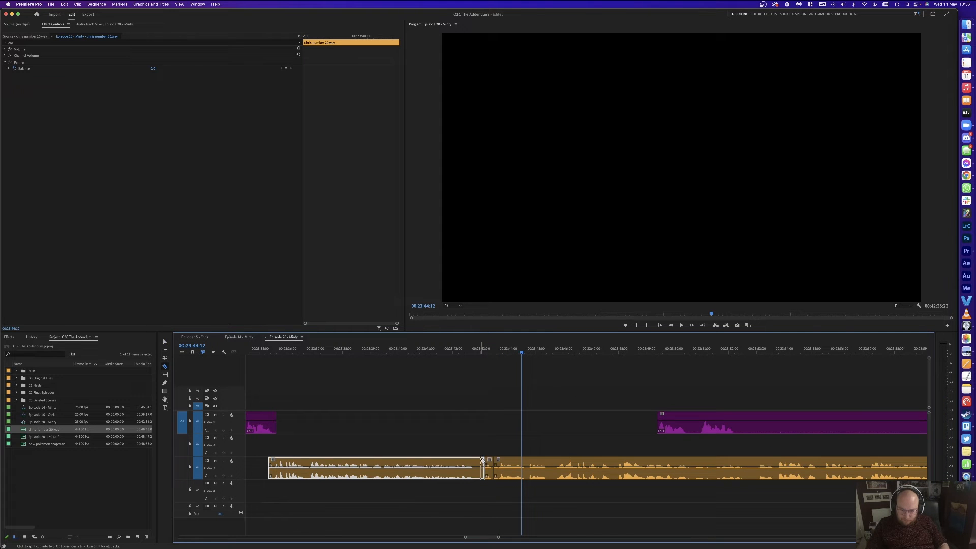
{"action": "left_click", "coordinate": [486, 462]}
{"action": "key", "text": "shift+Delete"}
{"action": "key", "text": "space"}
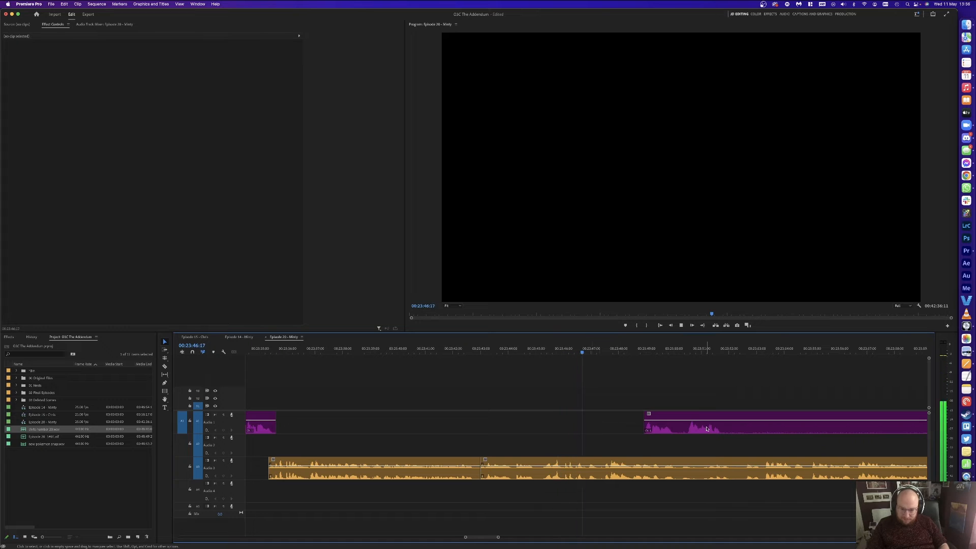
Step: Cut the next pause out of Audio 3 with a ripple delete
{"action": "key", "text": "space"}
{"action": "key", "text": "c"}
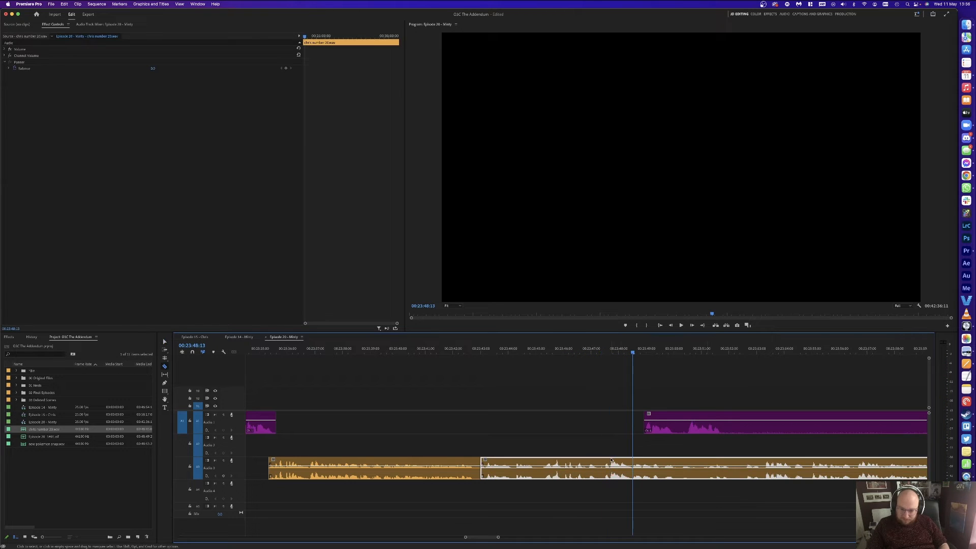
{"action": "left_click", "coordinate": [610, 463]}
{"action": "left_click", "coordinate": [599, 462]}
{"action": "key", "text": "v"}
{"action": "left_click", "coordinate": [605, 463]}
{"action": "key", "text": "shift+Delete"}
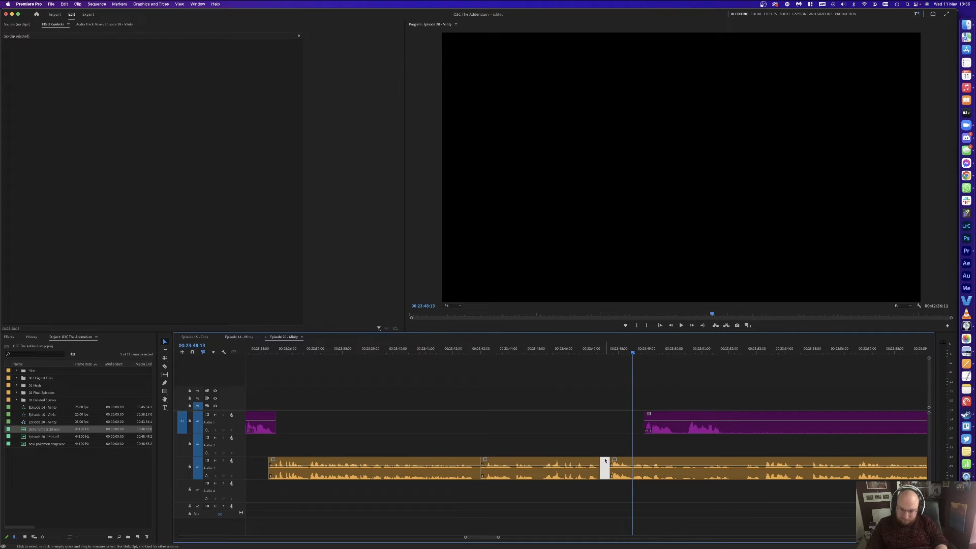
{"action": "key", "text": "space"}
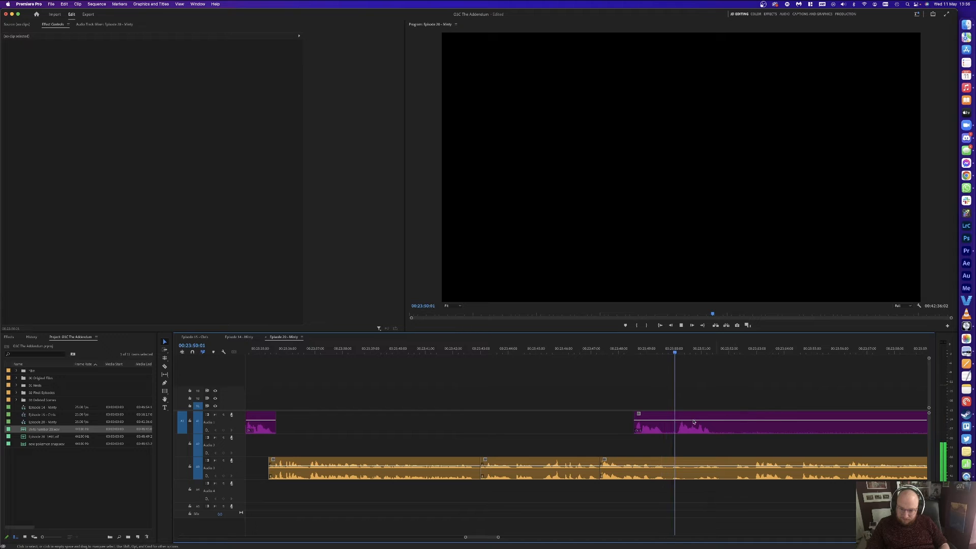
Step: Remove an unwanted stretch of Audio 1 and ripple-delete the matching short Audio 3 piece
{"action": "left_click", "coordinate": [739, 425]}
{"action": "key", "text": "space"}
{"action": "key", "text": "c"}
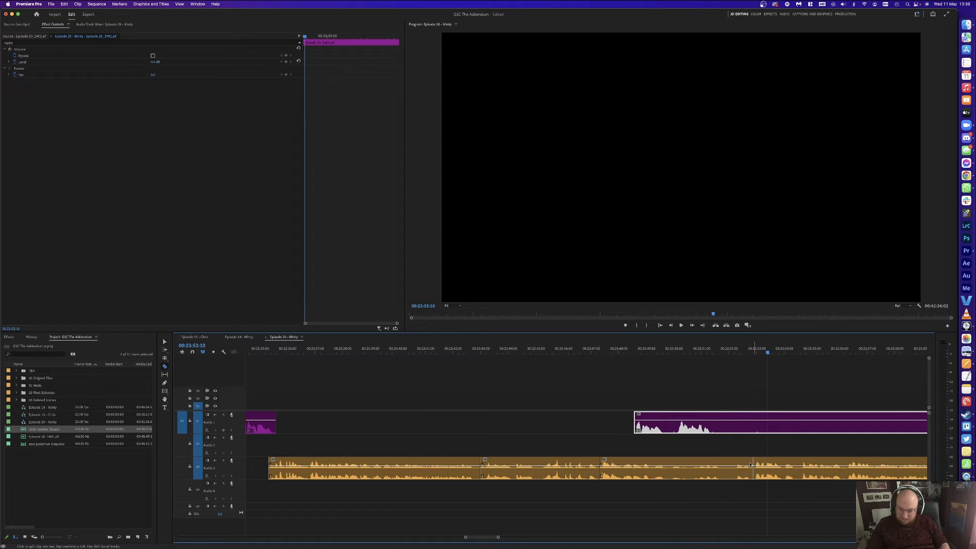
{"action": "left_click", "coordinate": [726, 425]}
{"action": "left_click", "coordinate": [871, 422]}
{"action": "key", "text": "v"}
{"action": "left_click", "coordinate": [778, 425]}
{"action": "key", "text": "Delete"}
{"action": "left_click", "coordinate": [741, 466]}
{"action": "key", "text": "shift+Delete"}
{"action": "key", "text": "space"}
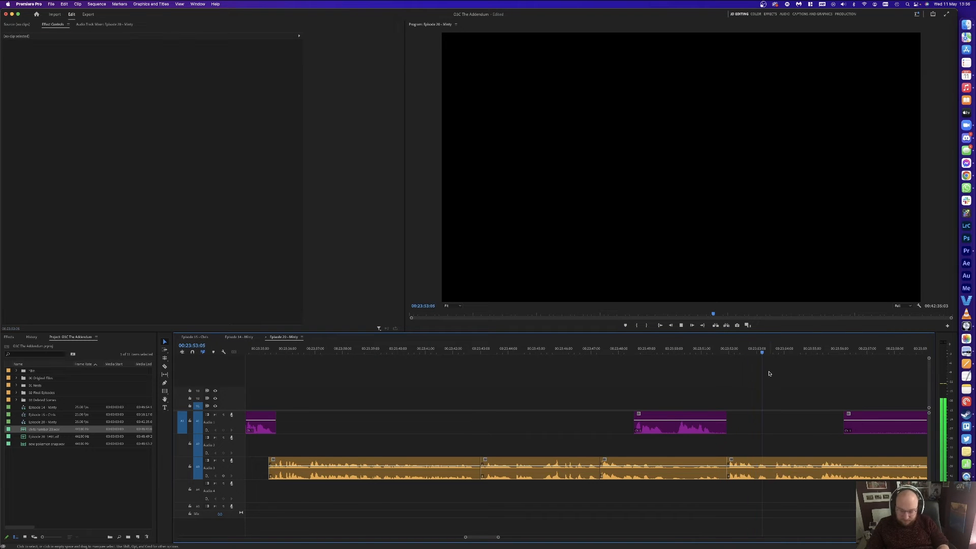
Step: Delete the leftover Audio 1 piece and the Audio 3 piece between the cuts
{"action": "key", "text": "minus"}
{"action": "key", "text": "minus"}
{"action": "key", "text": "c"}
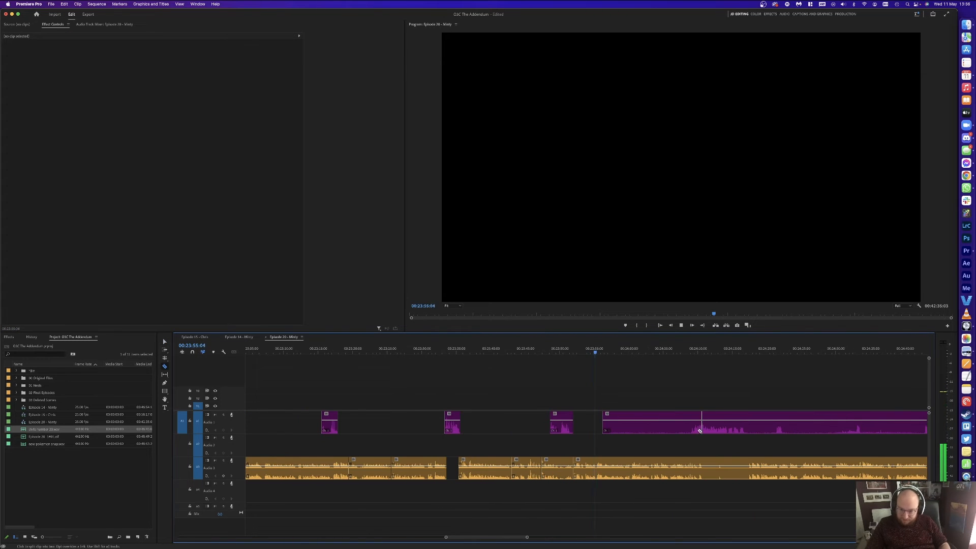
{"action": "key", "text": "v"}
{"action": "left_click", "coordinate": [669, 425]}
{"action": "key", "text": "Delete"}
{"action": "key", "text": "c"}
{"action": "left_click", "coordinate": [704, 464]}
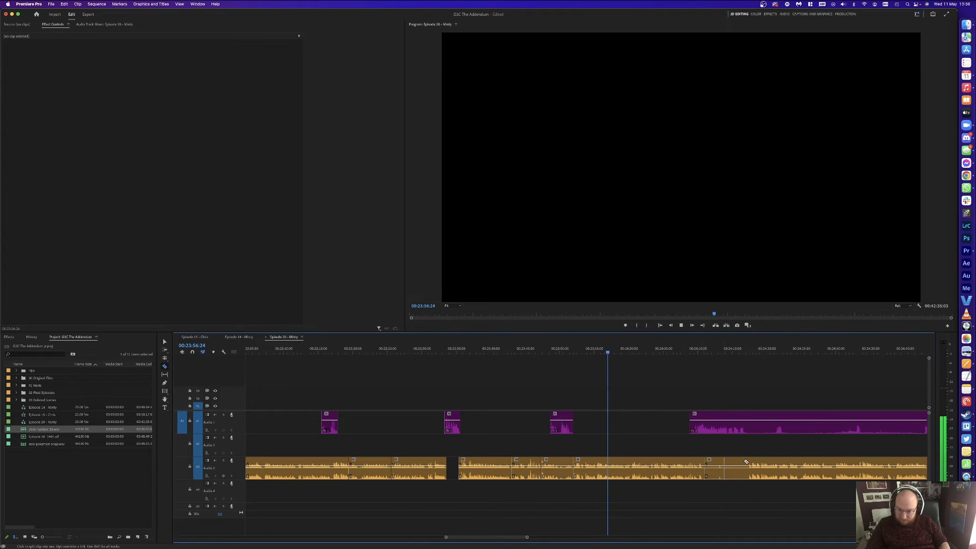
{"action": "key", "text": "v"}
{"action": "left_click", "coordinate": [727, 466]}
{"action": "key", "text": "Delete"}
Step: Zoom in to 1-second steps and delete the short leftover orange piece
{"action": "key", "text": "equal"}
{"action": "key", "text": "equal"}
{"action": "key", "text": "equal"}
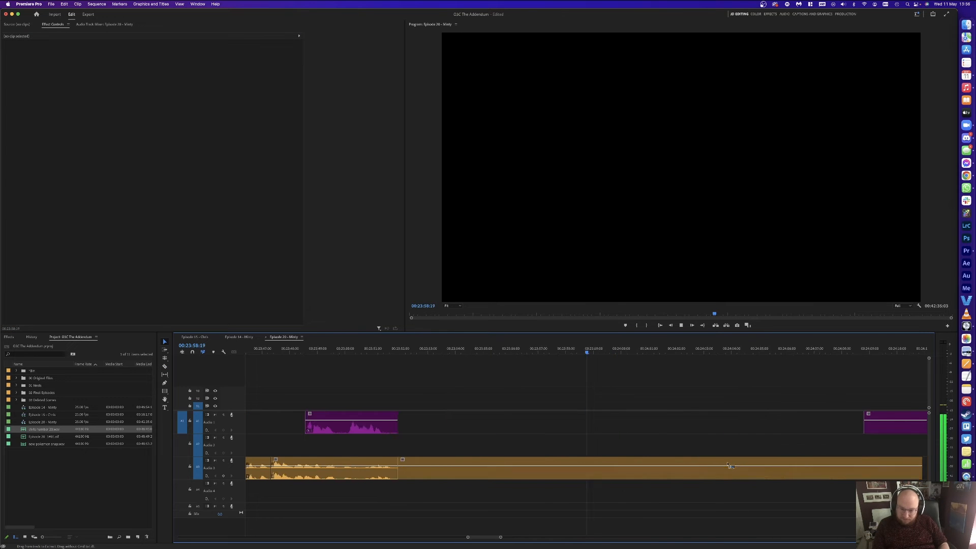
{"action": "key", "text": "minus"}
{"action": "key", "text": "minus"}
{"action": "key", "text": "equal"}
{"action": "key", "text": "minus"}
{"action": "key", "text": "minus"}
{"action": "key", "text": "equal"}
{"action": "key", "text": "equal"}
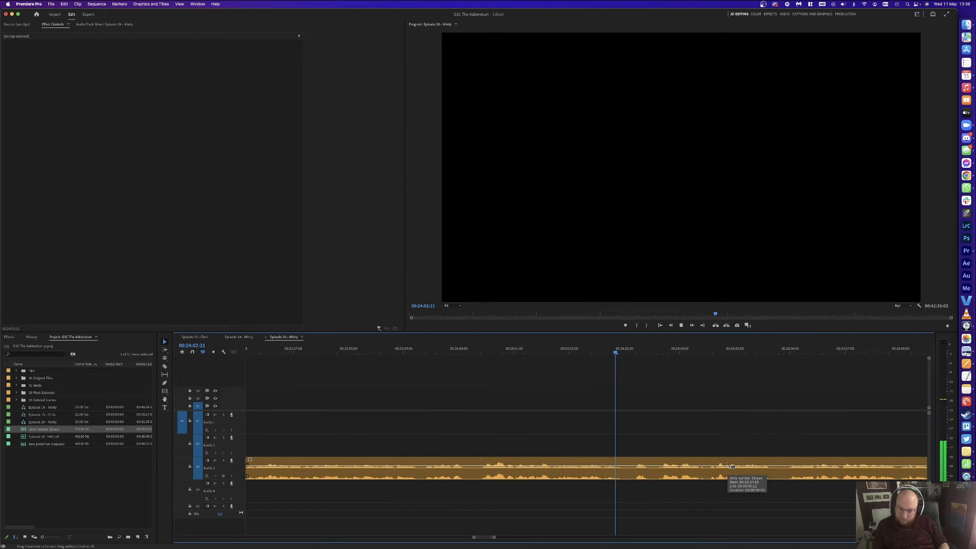
{"action": "key", "text": "minus"}
{"action": "key", "text": "minus"}
{"action": "key", "text": "equal"}
{"action": "key", "text": "equal"}
{"action": "key", "text": "minus"}
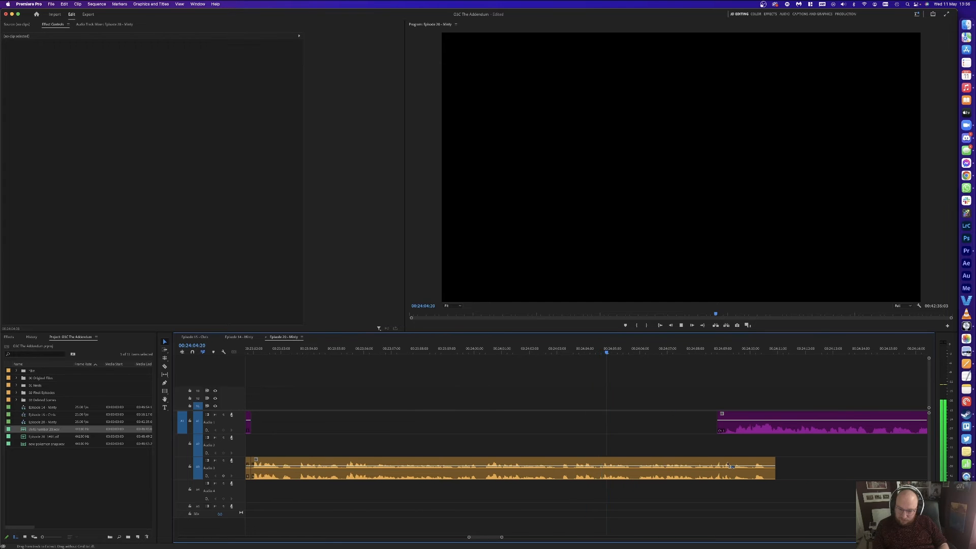
{"action": "key", "text": "minus"}
{"action": "key", "text": "equal"}
{"action": "key", "text": "minus"}
{"action": "key", "text": "equal"}
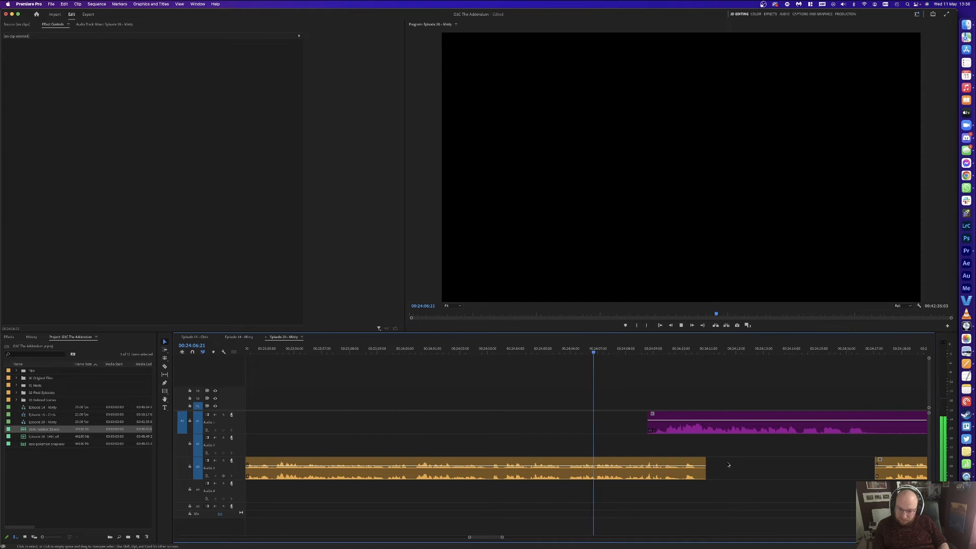
{"action": "key", "text": "equal"}
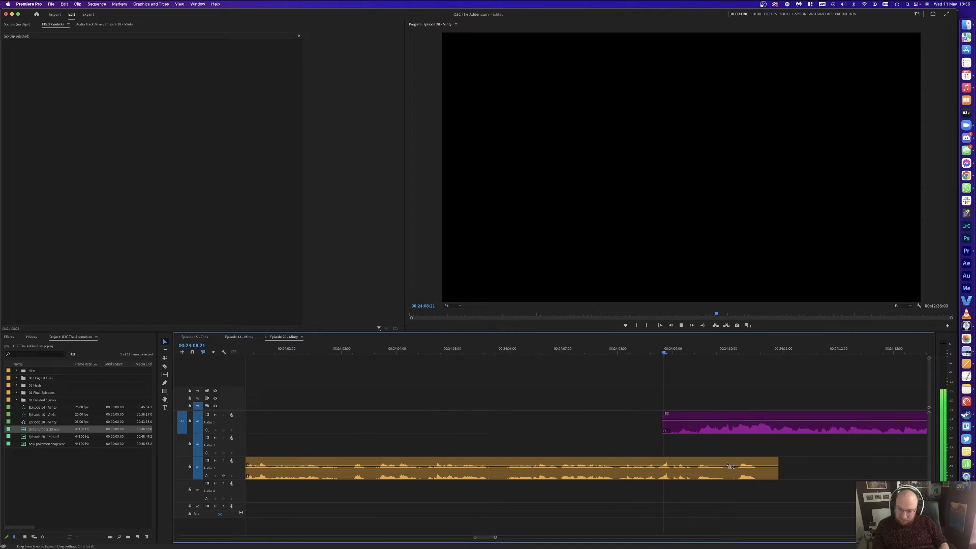
{"action": "key", "text": "minus"}
{"action": "key", "text": "equal"}
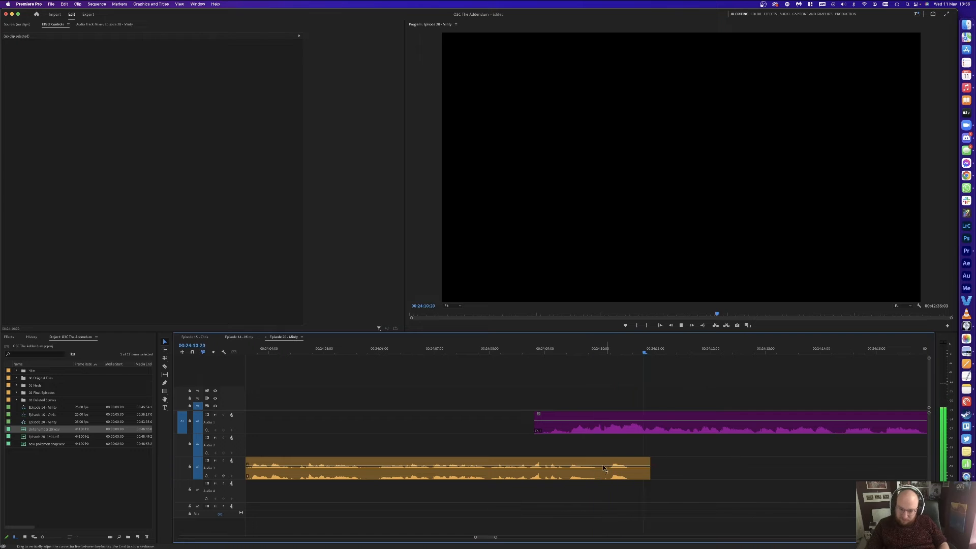
{"action": "left_click", "coordinate": [615, 462]}
{"action": "key", "text": "Delete"}
{"action": "key", "text": "minus"}
{"action": "key", "text": "minus"}
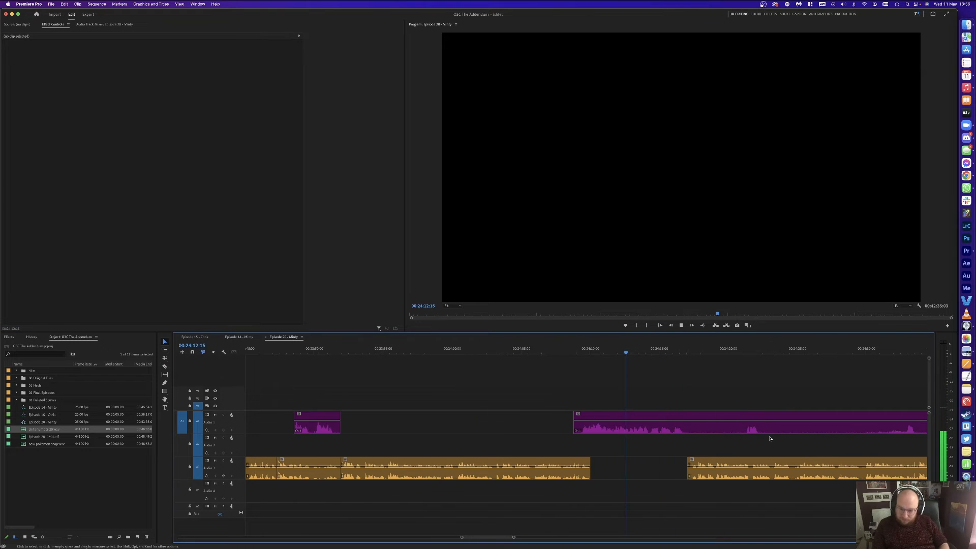
{"action": "key", "text": "equal"}
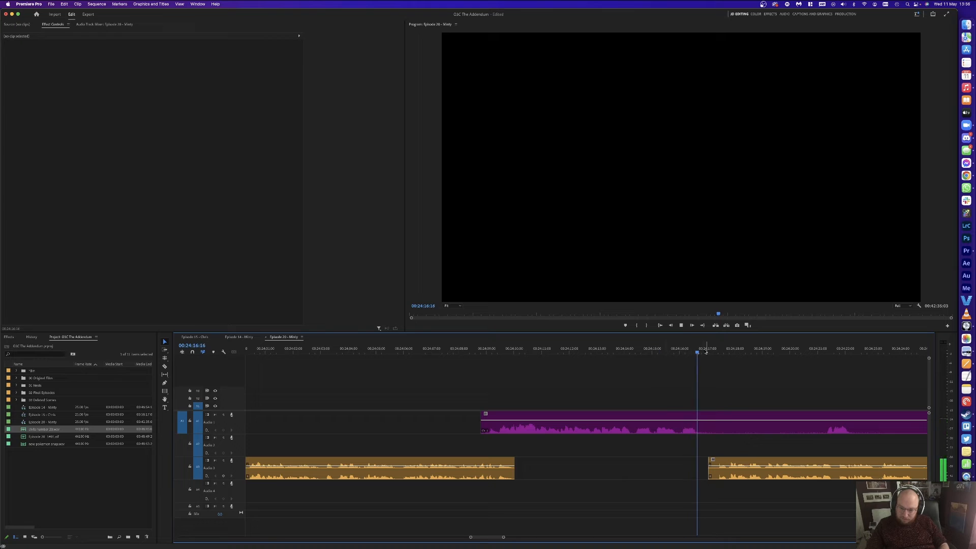
Step: Cut a small purple piece near 00:24:14 out of Audio 1 and close the gap
{"action": "key", "text": "super+k"}
{"action": "left_click", "coordinate": [643, 348]}
{"action": "key", "text": "super+k"}
{"action": "left_click", "coordinate": [635, 348]}
{"action": "left_click", "coordinate": [640, 424]}
{"action": "key", "text": "Delete"}
{"action": "left_click", "coordinate": [639, 420]}
{"action": "key", "text": "Delete"}
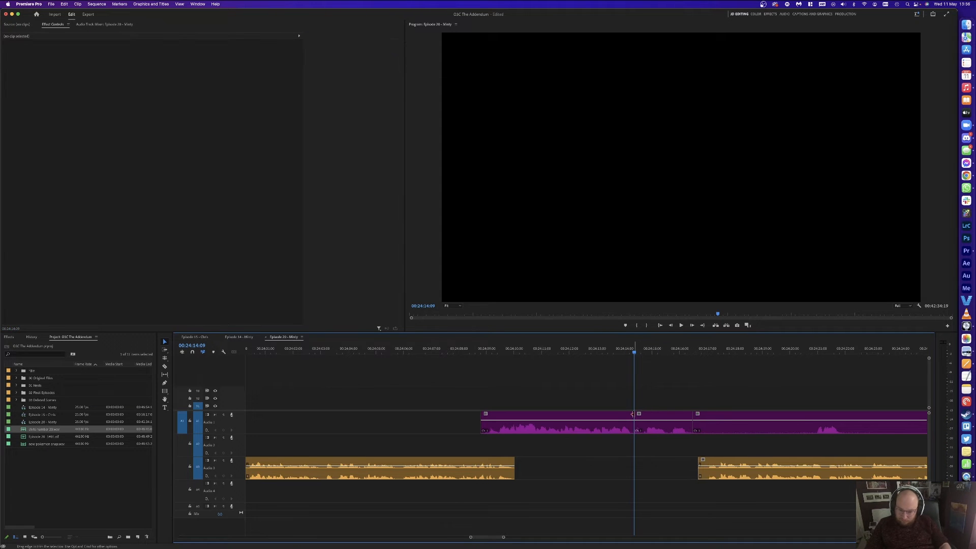
{"action": "left_click", "coordinate": [620, 346]}
{"action": "key", "text": "space"}
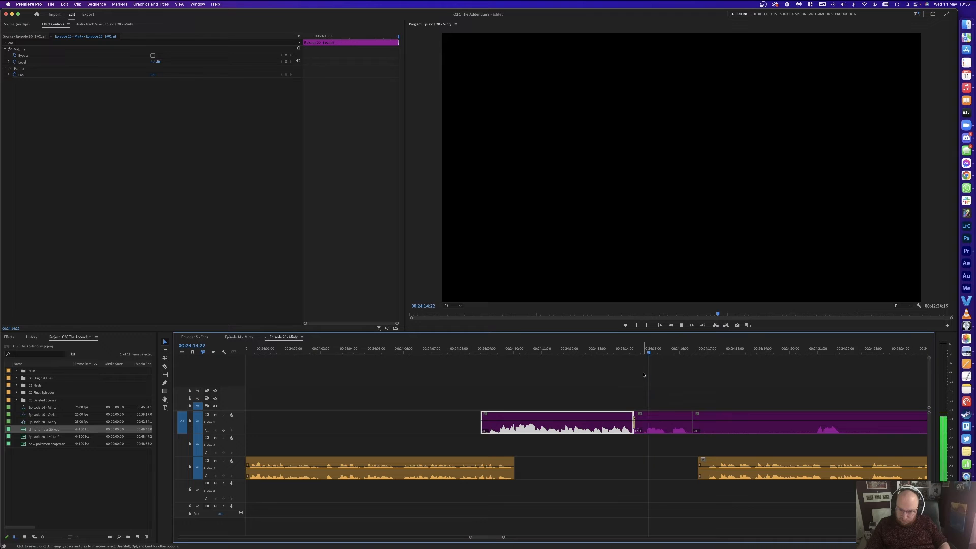
Step: Remove the purple piece at 00:24:16:02 and shift the later clips 21 frames earlier
{"action": "key", "text": "space"}
{"action": "key", "text": "c"}
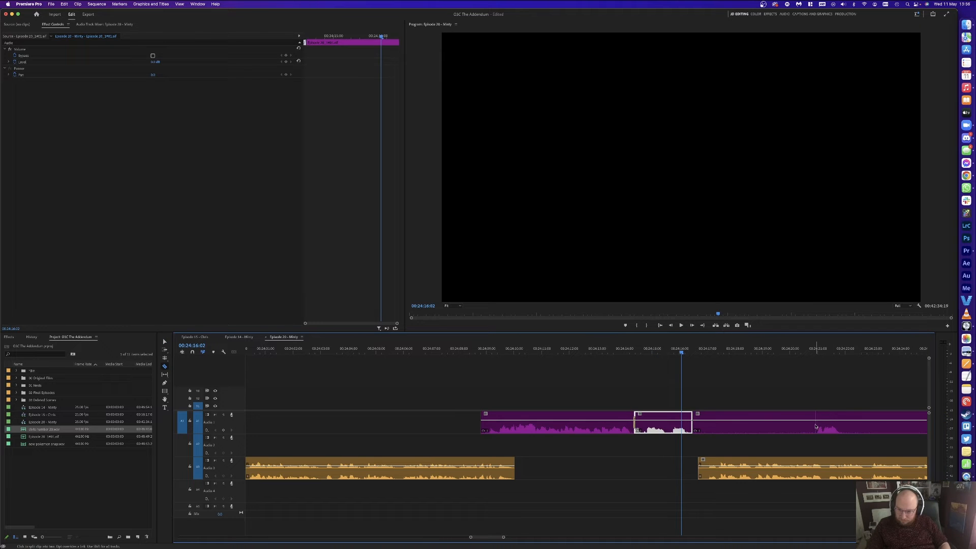
{"action": "left_click", "coordinate": [816, 426]}
{"action": "key", "text": "v"}
{"action": "left_click", "coordinate": [753, 426]}
{"action": "key", "text": "Delete"}
{"action": "key", "text": "a"}
{"action": "left_click_drag", "start_coordinate": [750, 463], "coordinate": [727, 462]}
{"action": "key", "text": "v"}
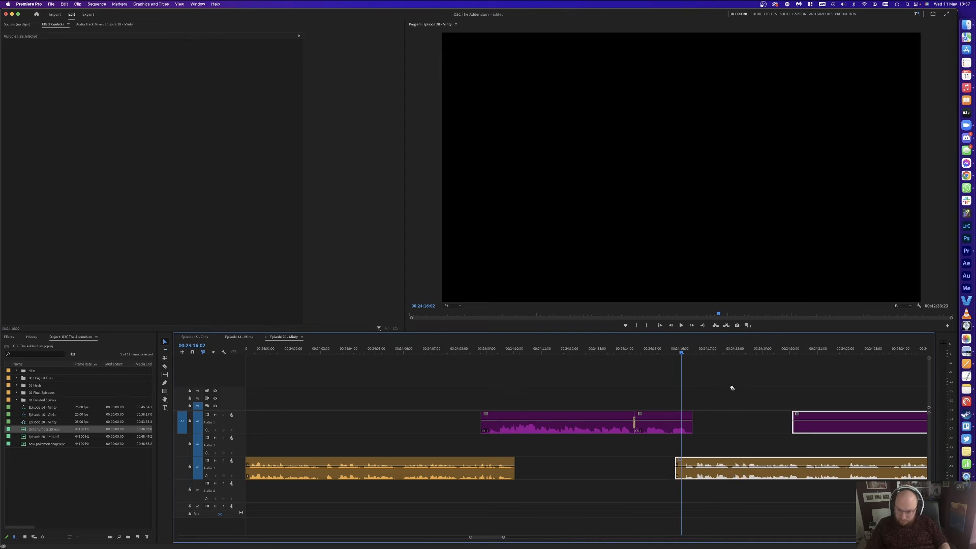
{"action": "left_click", "coordinate": [732, 388]}
{"action": "key", "text": "space"}
Step: Cut two unwanted pieces out of the purple Audio 1 clip and delete them
{"action": "key", "text": "c"}
{"action": "left_click", "coordinate": [685, 427]}
{"action": "key", "text": "minus"}
{"action": "key", "text": "minus"}
{"action": "left_click", "coordinate": [687, 421]}
{"action": "key", "text": "v"}
{"action": "left_click", "coordinate": [716, 424]}
{"action": "key", "text": "Delete"}
{"action": "left_click", "coordinate": [642, 424]}
{"action": "key", "text": "Delete"}
{"action": "key", "text": "equal"}
{"action": "key", "text": "equal"}
{"action": "key", "text": "equal"}
{"action": "key", "text": "equal"}
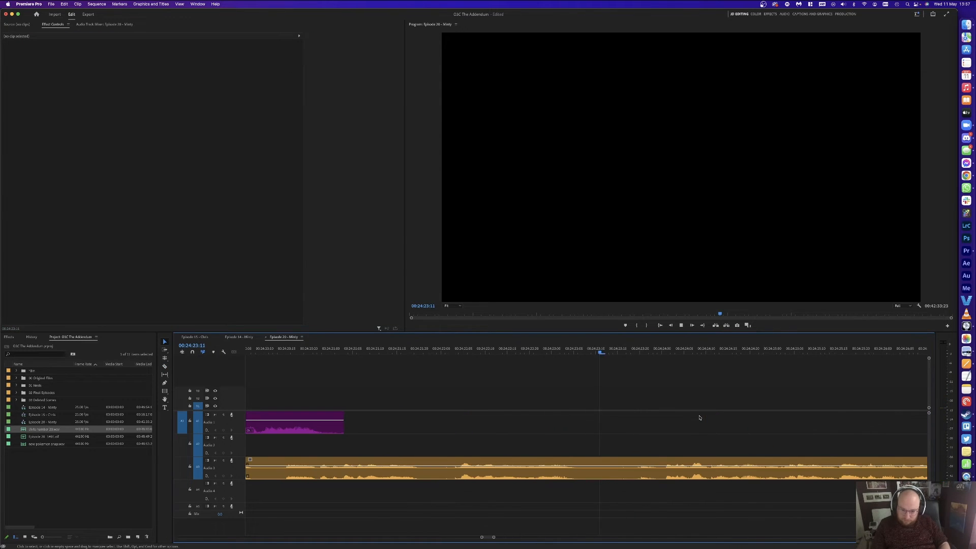
Step: Split the orange clip near 00:24:20:12 and delete the small orange piece
{"action": "key", "text": "space"}
{"action": "key", "text": "minus"}
{"action": "key", "text": "minus"}
{"action": "left_click", "coordinate": [509, 352]}
{"action": "key", "text": "space"}
{"action": "left_click", "coordinate": [522, 472]}
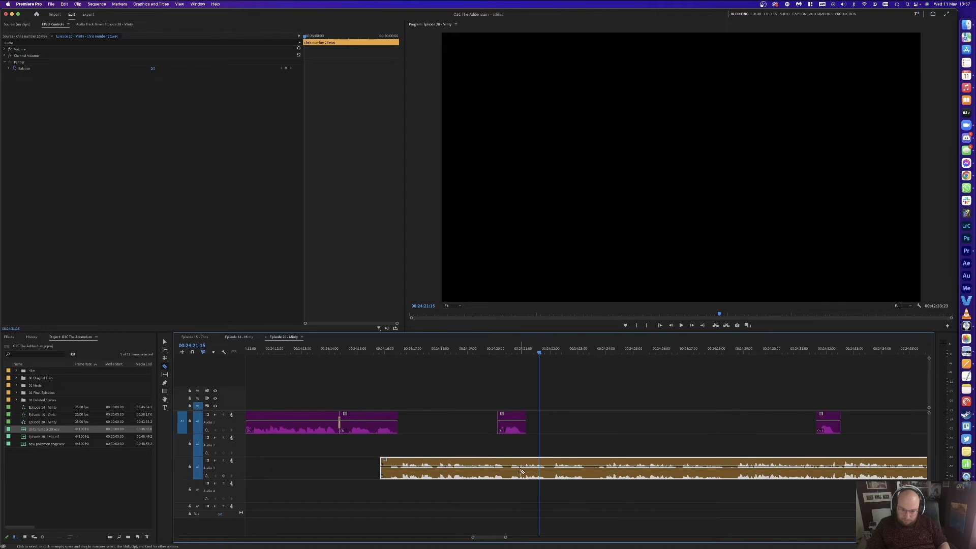
{"action": "left_click", "coordinate": [524, 462]}
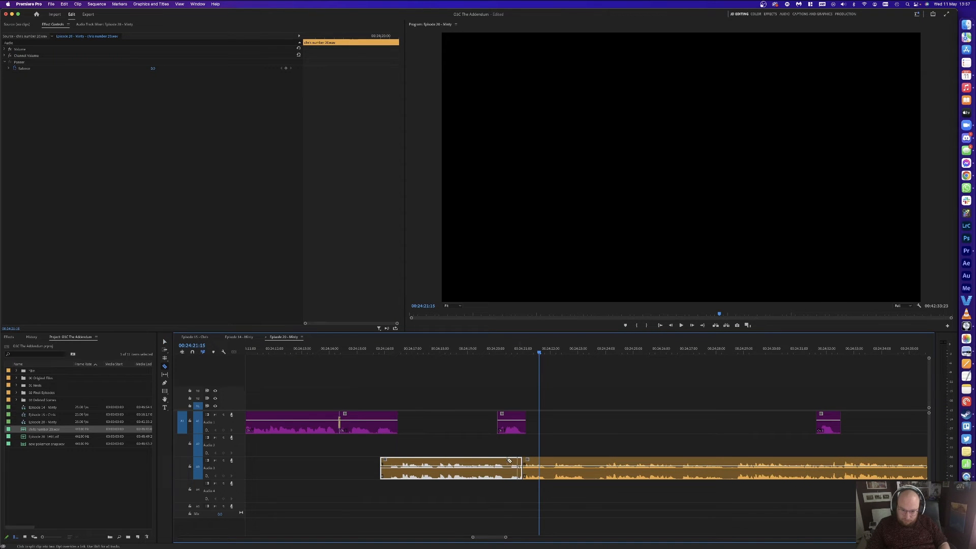
{"action": "key", "text": "equal"}
{"action": "key", "text": "equal"}
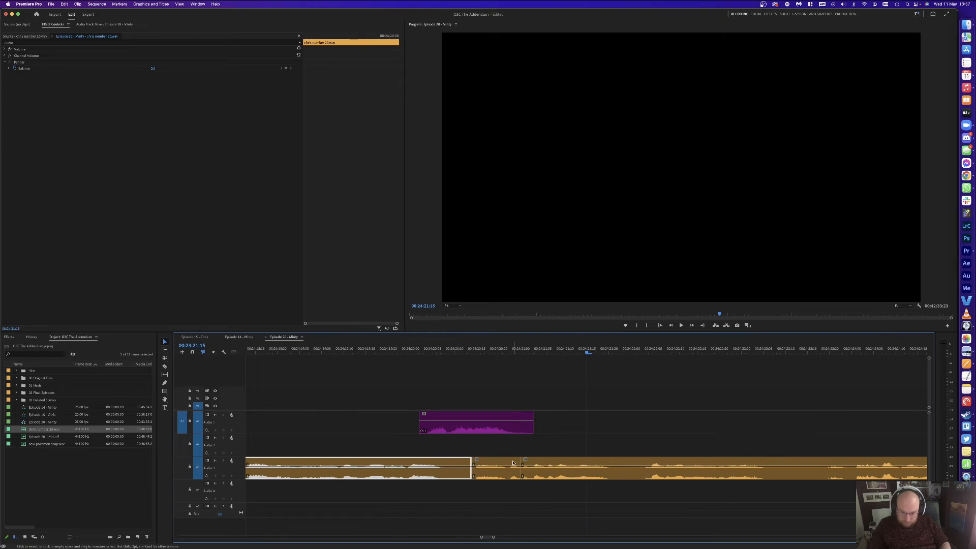
{"action": "left_click", "coordinate": [497, 465]}
{"action": "key", "text": "Delete"}
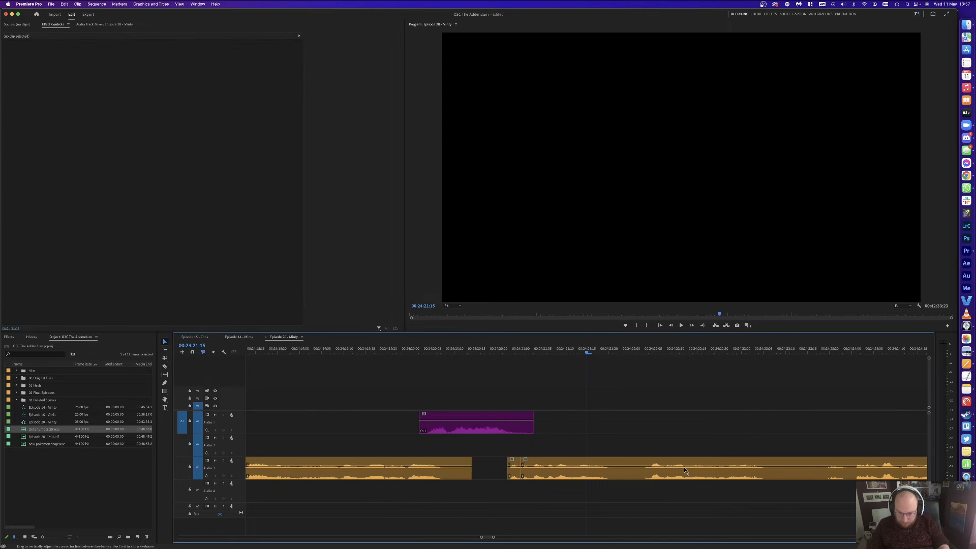
Step: Split Audio 3 at 00:24:22:03 and ripple-delete the short leftover piece
{"action": "key", "text": "minus"}
{"action": "key", "text": "Down"}
{"action": "key", "text": "Up"}
{"action": "key", "text": "minus"}
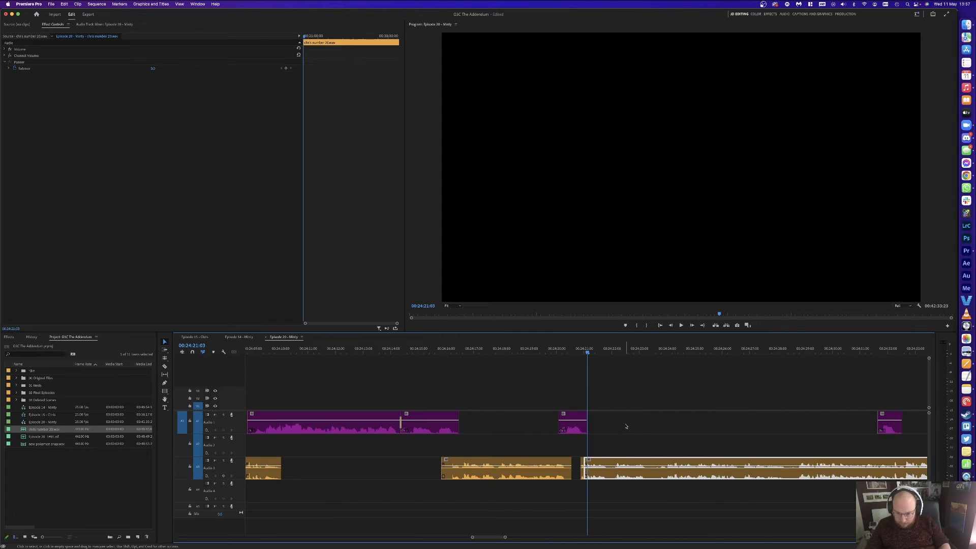
{"action": "left_click", "coordinate": [615, 349]}
{"action": "key", "text": "super+k"}
{"action": "key", "text": "Up"}
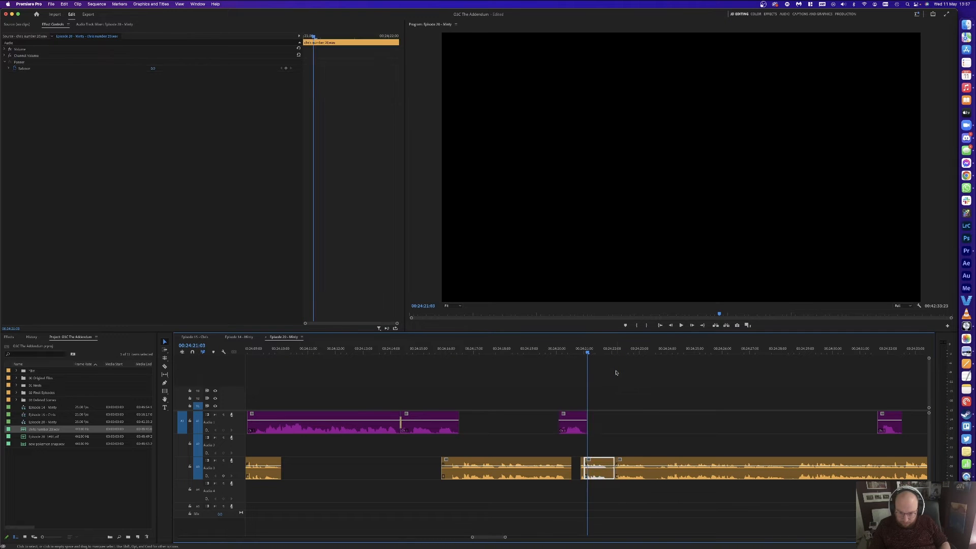
{"action": "key", "text": "Left"}
{"action": "left_click", "coordinate": [598, 468]}
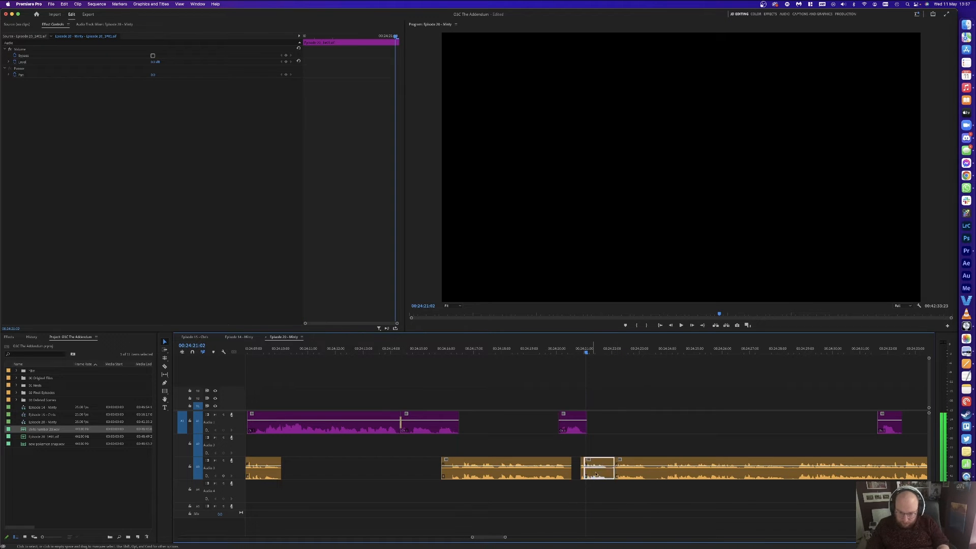
{"action": "key", "text": "shift+Delete"}
{"action": "left_click", "coordinate": [584, 463]}
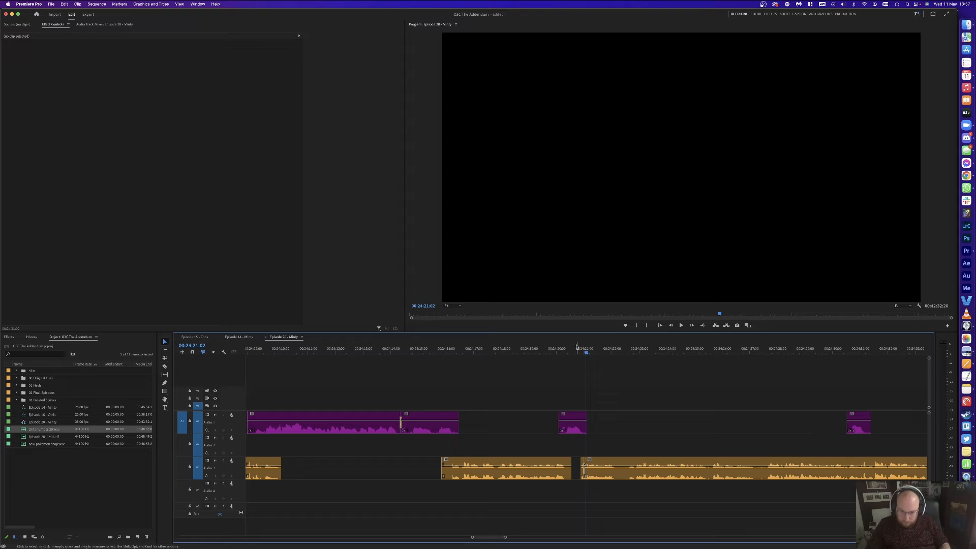
{"action": "key", "text": "space"}
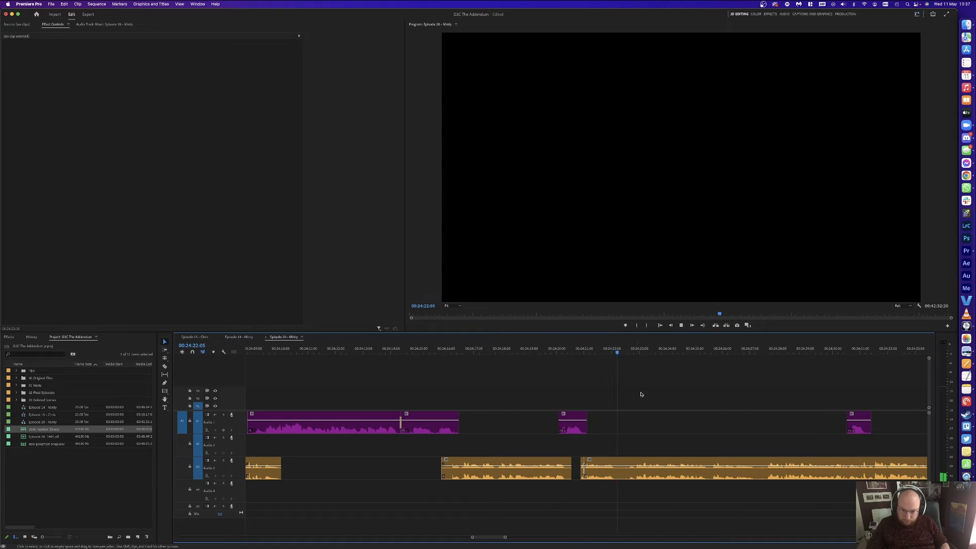
{"action": "scroll", "coordinate": [642, 395], "scroll_direction": "right", "scroll_amount": 10}
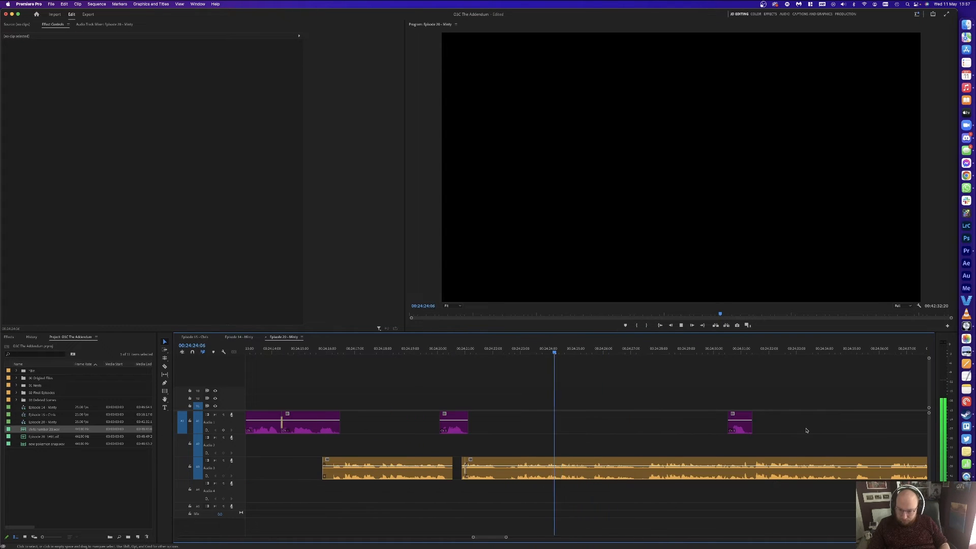
Step: Stop at the first pause, split Audio 3 twice there, and delete the unwanted piece
{"action": "key", "text": "minus"}
{"action": "key", "text": "minus"}
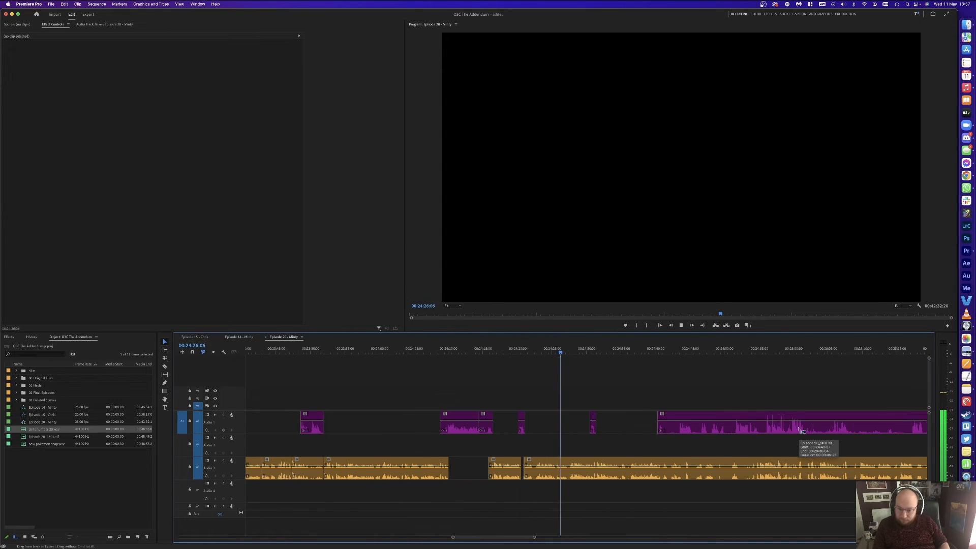
{"action": "key", "text": "minus"}
{"action": "key", "text": "minus"}
{"action": "key", "text": "minus"}
{"action": "key", "text": "equal"}
{"action": "key", "text": "equal"}
{"action": "key", "text": "equal"}
{"action": "key", "text": "equal"}
{"action": "key", "text": "equal"}
{"action": "key", "text": "equal"}
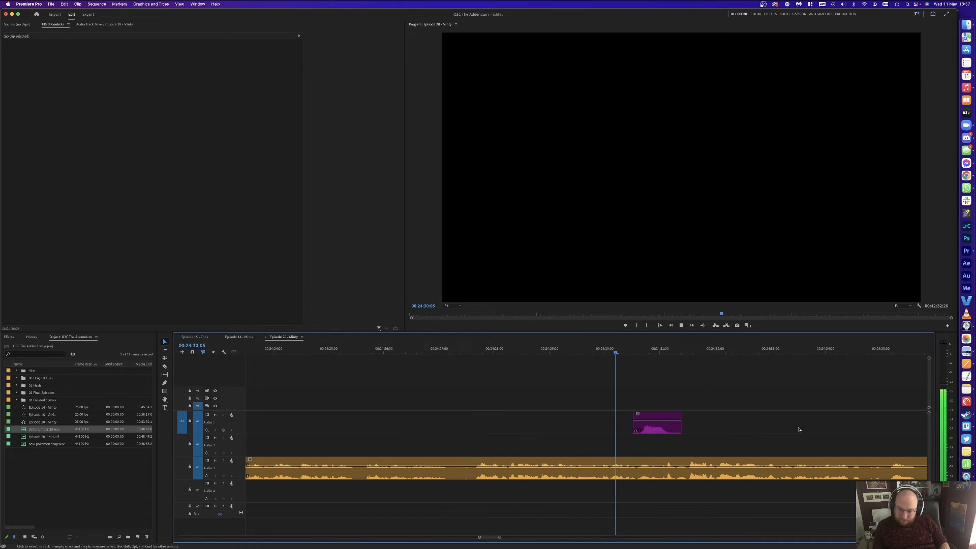
{"action": "key", "text": "minus"}
{"action": "key", "text": "minus"}
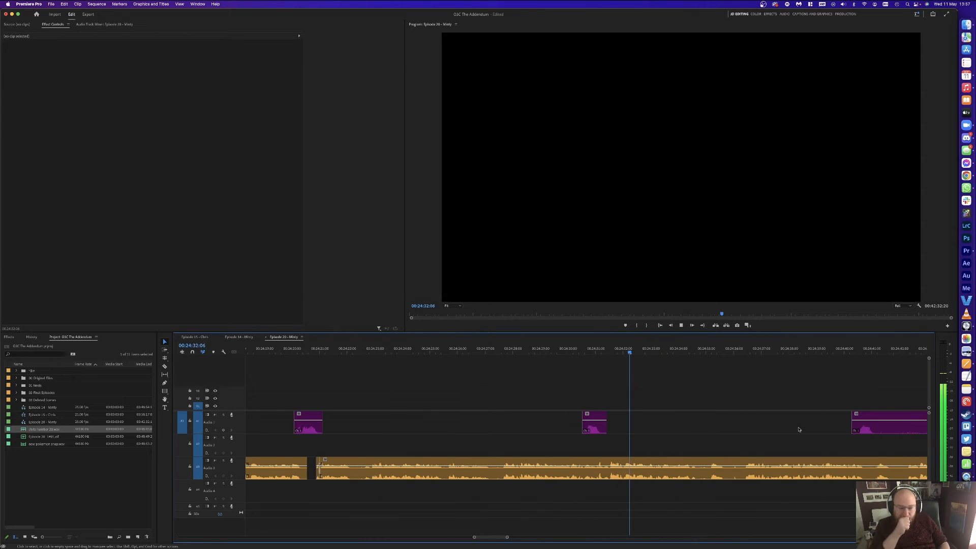
{"action": "key", "text": "equal"}
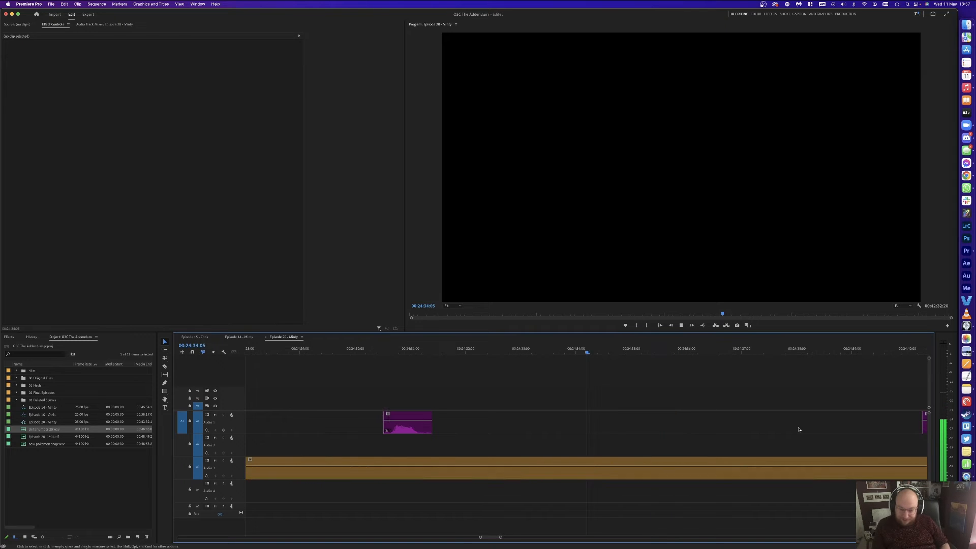
{"action": "key", "text": "space"}
{"action": "key", "text": "super+k"}
{"action": "key", "text": "space"}
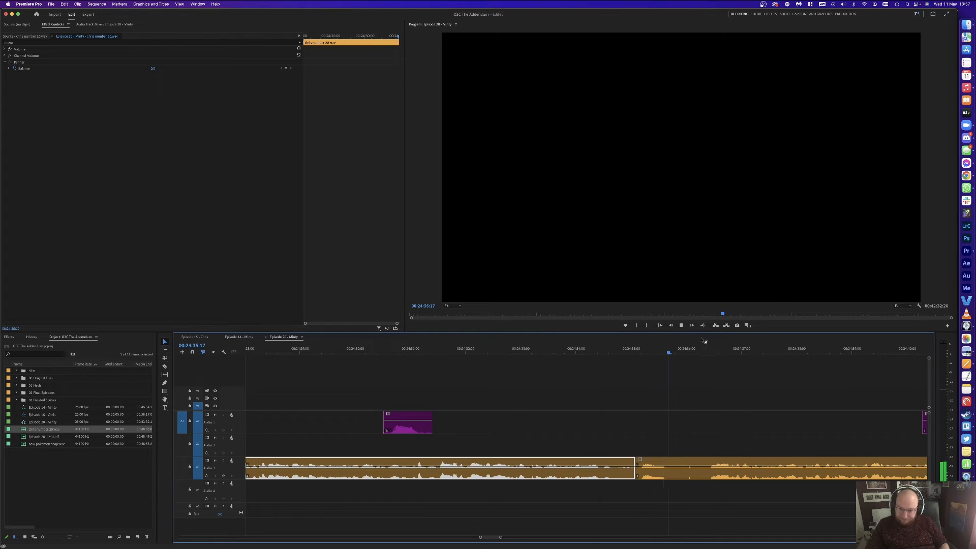
{"action": "key", "text": "super+k"}
{"action": "key", "text": "Delete"}
{"action": "left_click", "coordinate": [671, 473]}
{"action": "key", "text": "Delete"}
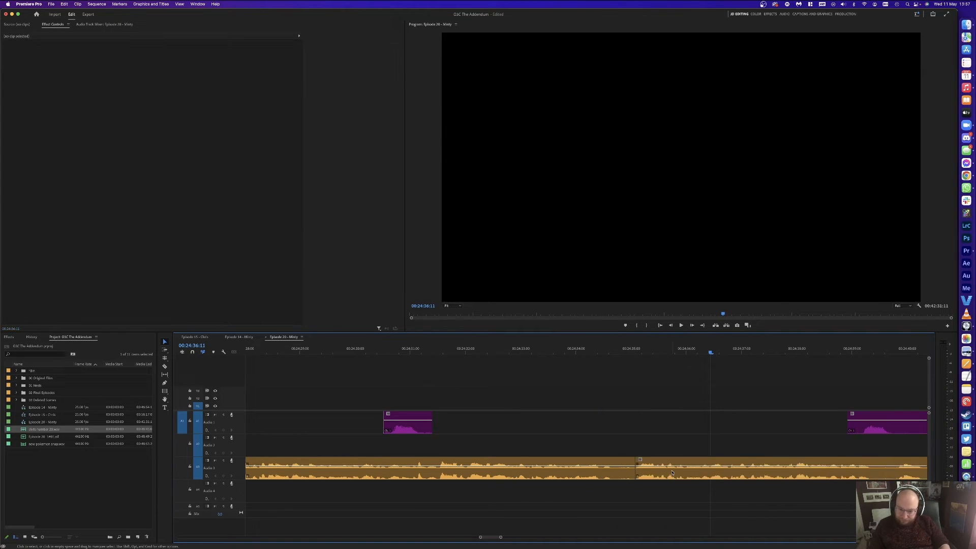
Step: Review the cut and delete the middle Audio 1 clip
{"action": "key", "text": "Up"}
{"action": "key", "text": "space"}
{"action": "key", "text": "minus"}
{"action": "key", "text": "minus"}
{"action": "left_click", "coordinate": [638, 377]}
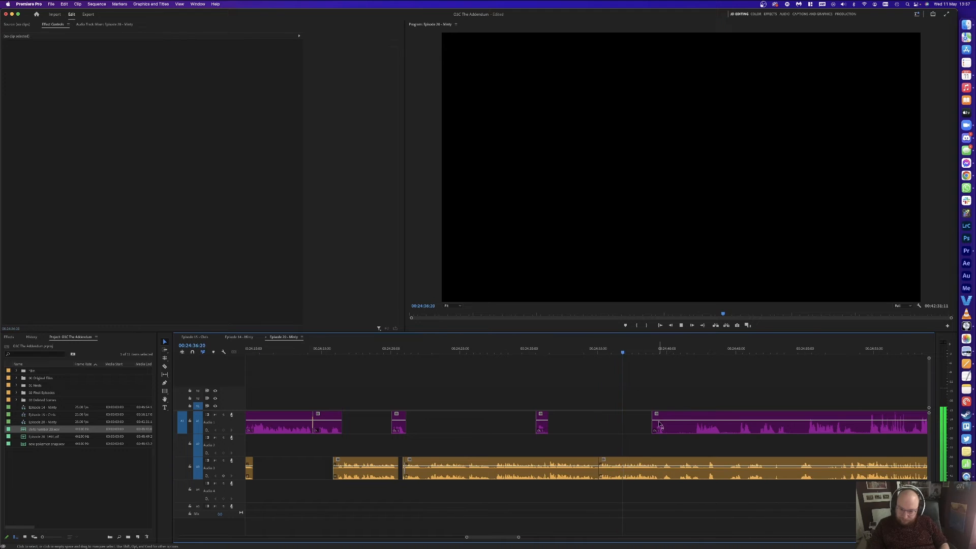
{"action": "left_click", "coordinate": [681, 424]}
{"action": "key", "text": "Delete"}
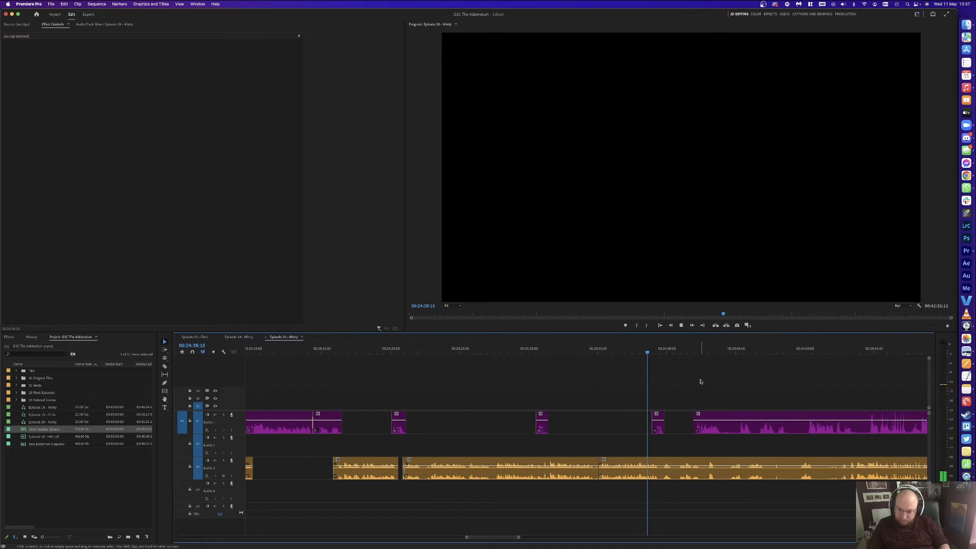
Step: Split both audio tracks at the pauses at 00:24:39:18 and 00:24:43:24
{"action": "key", "text": "equal"}
{"action": "key", "text": "equal"}
{"action": "key", "text": "space"}
{"action": "key", "text": "super+k"}
{"action": "key", "text": "space"}
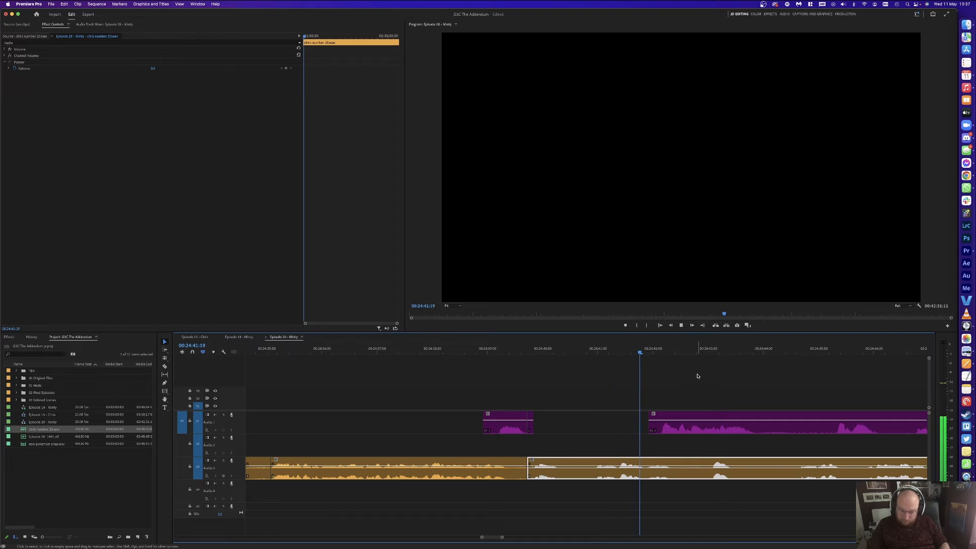
{"action": "key", "text": "minus"}
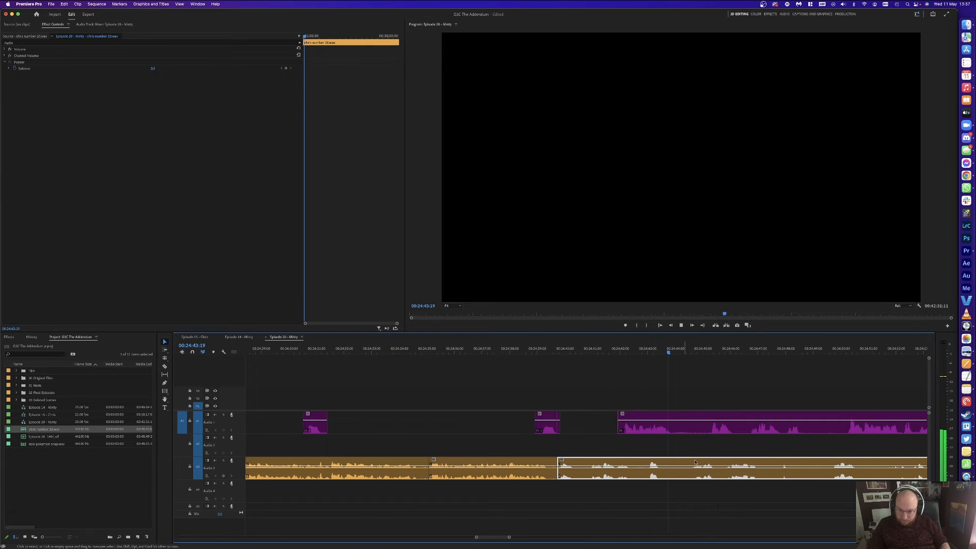
{"action": "key", "text": "space"}
{"action": "key", "text": "super+k"}
Step: Split both tracks at 00:24:44:15, delete the unwanted pieces, and close the leftover gaps
{"action": "left_click_drag", "start_coordinate": [688, 350], "coordinate": [680, 481]}
{"action": "key", "text": "super+k"}
{"action": "key", "text": "Delete"}
{"action": "left_click", "coordinate": [655, 465]}
{"action": "key", "text": "Delete"}
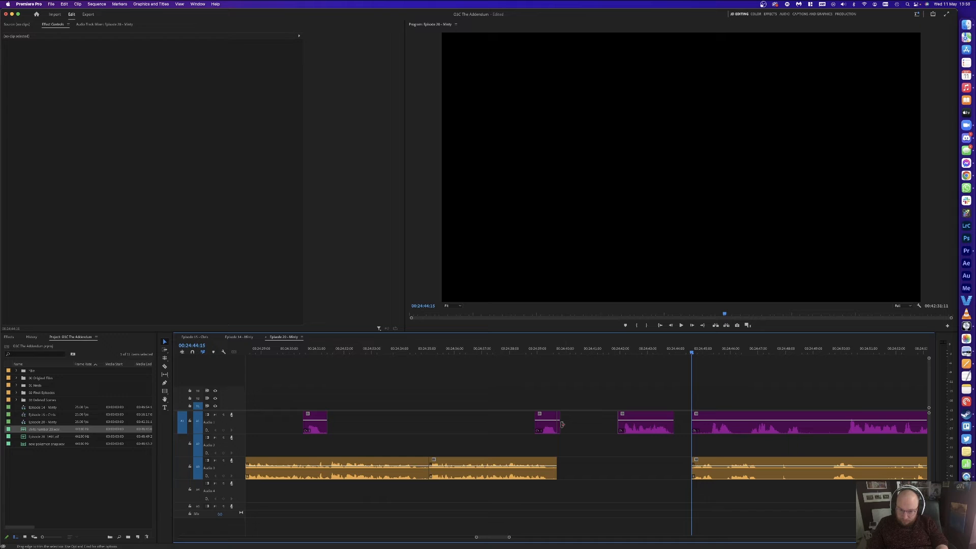
{"action": "left_click", "coordinate": [565, 424]}
{"action": "key", "text": "Delete"}
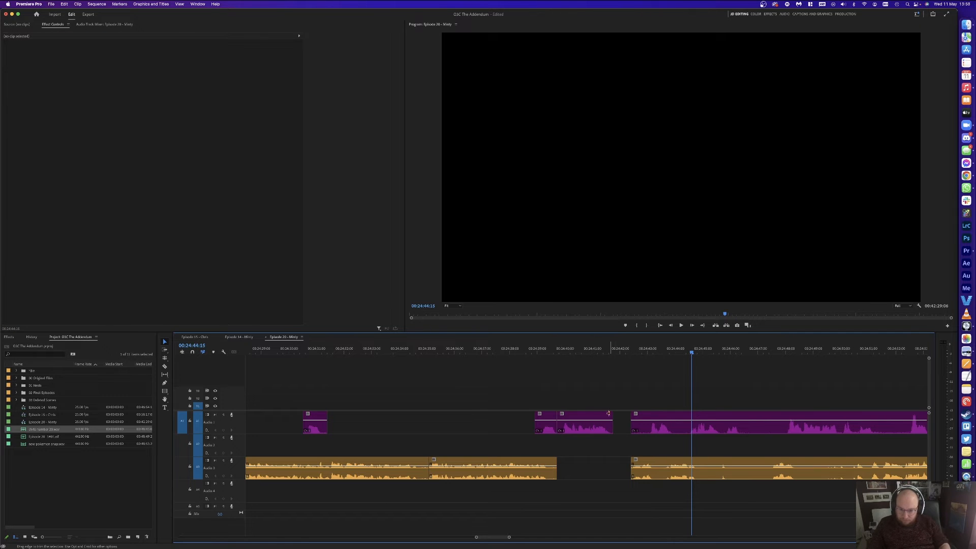
{"action": "key", "text": "Delete"}
{"action": "left_click", "coordinate": [599, 350]}
Step: Split both tracks at 00:24:46:20 and 00:24:47:03 around the next unwanted section
{"action": "key", "text": "space"}
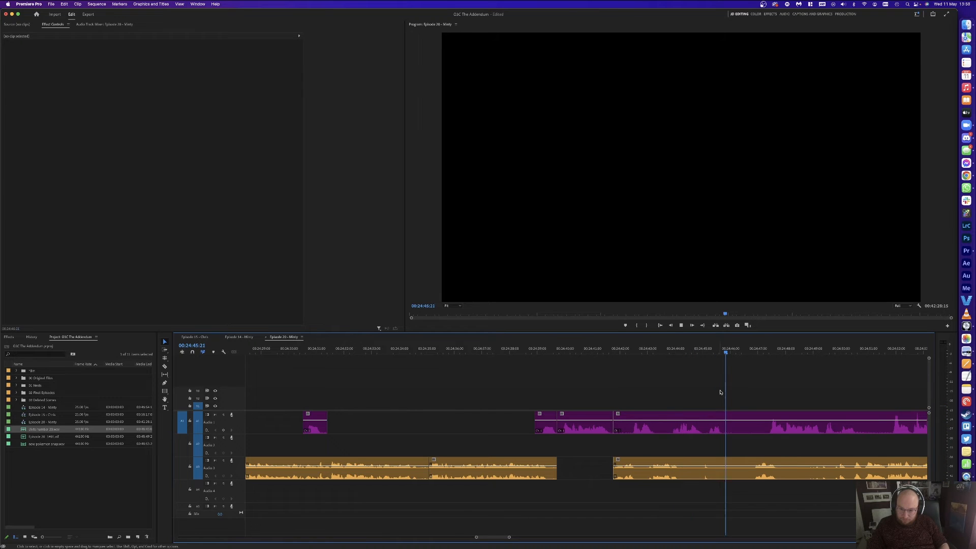
{"action": "key", "text": "space"}
{"action": "left_click", "coordinate": [752, 351]}
{"action": "key", "text": "super+k"}
{"action": "key", "text": "space"}
{"action": "key", "text": "space"}
{"action": "left_click_drag", "start_coordinate": [732, 351], "coordinate": [762, 352]}
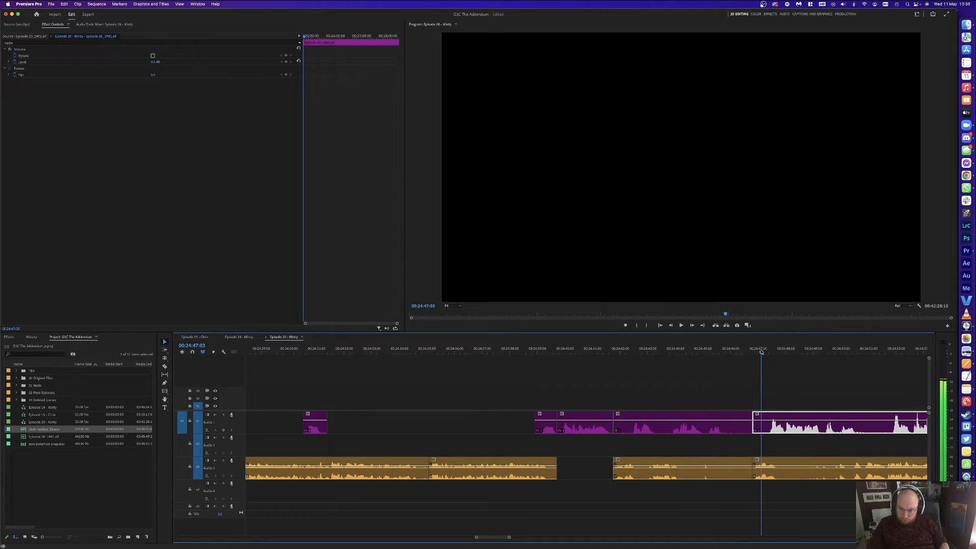
{"action": "key", "text": "super+k"}
Step: Split at 00:24:44:24, ripple-delete the stretch and leftover piece, then play back the edit
{"action": "left_click_drag", "start_coordinate": [684, 352], "coordinate": [702, 352]}
{"action": "key", "text": "super+k"}
{"action": "left_click_drag", "start_coordinate": [708, 370], "coordinate": [717, 450]}
{"action": "key", "text": "alt+Delete"}
{"action": "left_click", "coordinate": [708, 470]}
{"action": "key", "text": "Delete"}
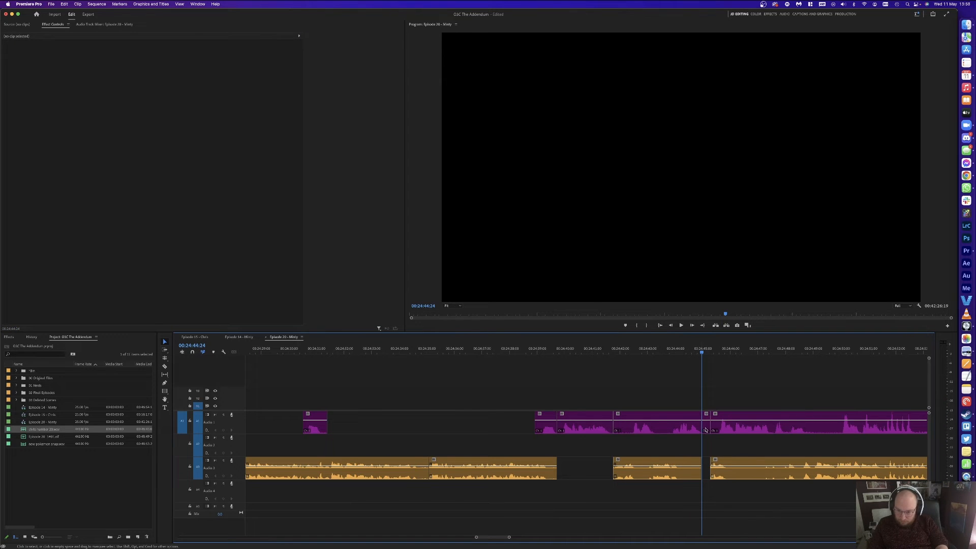
{"action": "left_click", "coordinate": [706, 474]}
{"action": "key", "text": "Delete"}
{"action": "key", "text": "space"}
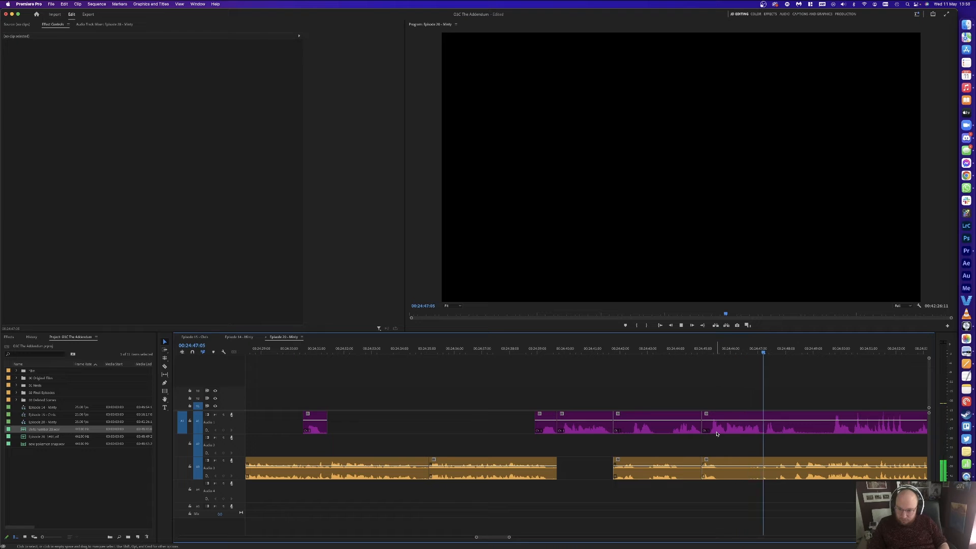
{"action": "scroll", "coordinate": [727, 430], "scroll_direction": "down", "scroll_amount": 3}
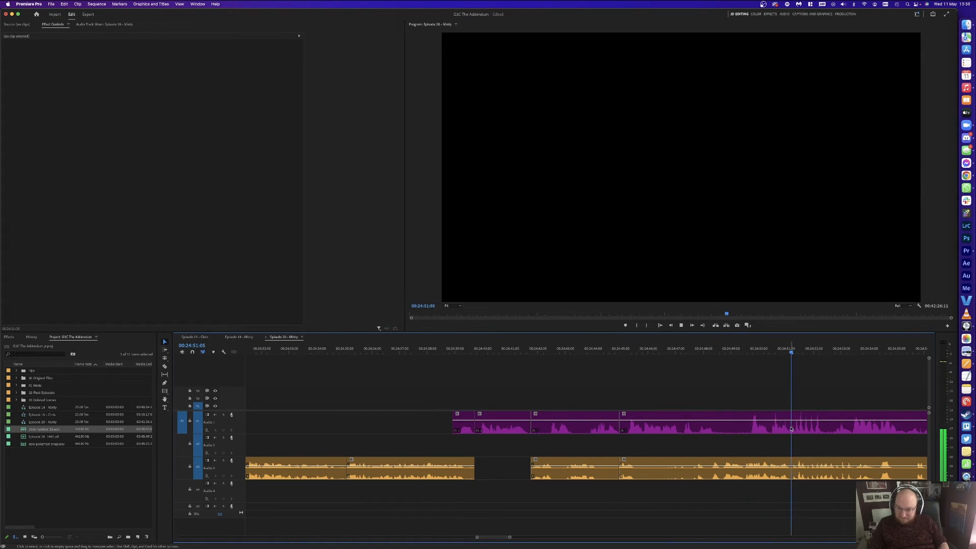
{"action": "scroll", "coordinate": [791, 428], "scroll_direction": "down", "scroll_amount": 5}
Step: Split both tracks at 00:24:45:22 and 00:24:48:10 and delete the piece between
{"action": "left_click", "coordinate": [584, 425]}
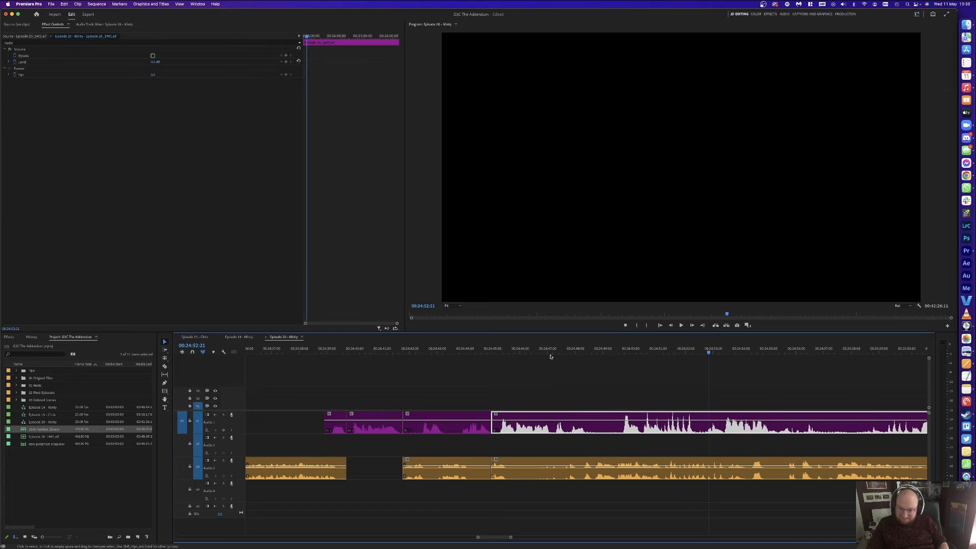
{"action": "left_click_drag", "start_coordinate": [502, 347], "coordinate": [553, 349]}
{"action": "key", "text": "super+k"}
{"action": "left_click", "coordinate": [586, 349]}
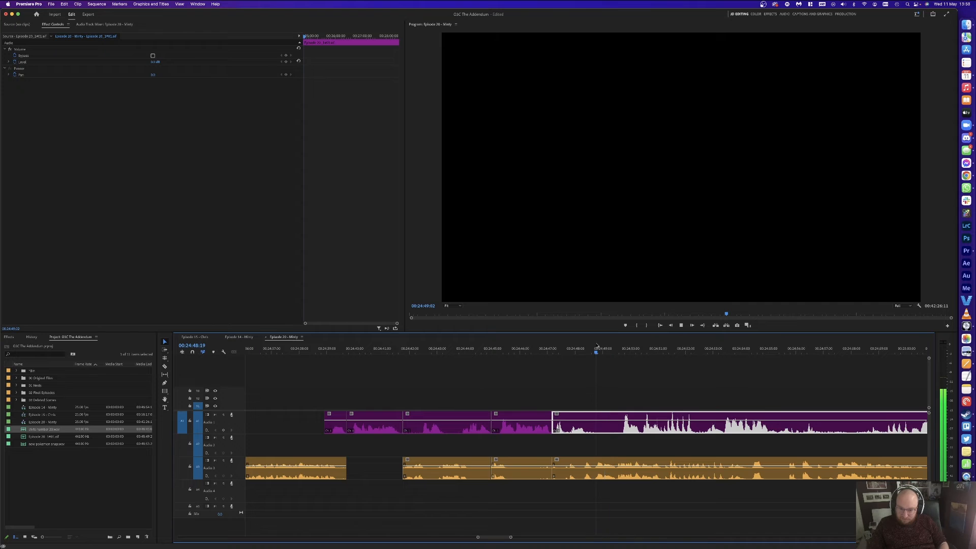
{"action": "key", "text": "super+k"}
{"action": "left_click", "coordinate": [566, 465]}
{"action": "key", "text": "Delete"}
Step: Remove the leftover Audio 3 piece and short Audio 1 piece, closing the gap
{"action": "left_click", "coordinate": [512, 468]}
{"action": "key", "text": "v"}
{"action": "left_click", "coordinate": [529, 465]}
{"action": "key", "text": "Delete"}
{"action": "left_click", "coordinate": [566, 418]}
{"action": "key", "text": "Delete"}
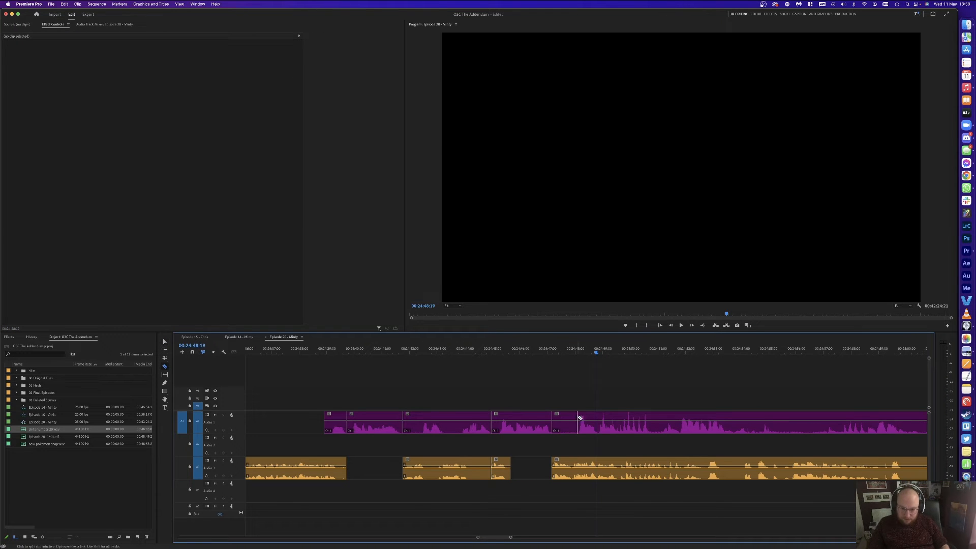
{"action": "key", "text": "v"}
{"action": "left_click", "coordinate": [566, 421]}
{"action": "key", "text": "Delete"}
Step: Nudge all later clips five frames earlier and play back the section
{"action": "key", "text": "y"}
{"action": "left_click", "coordinate": [563, 438]}
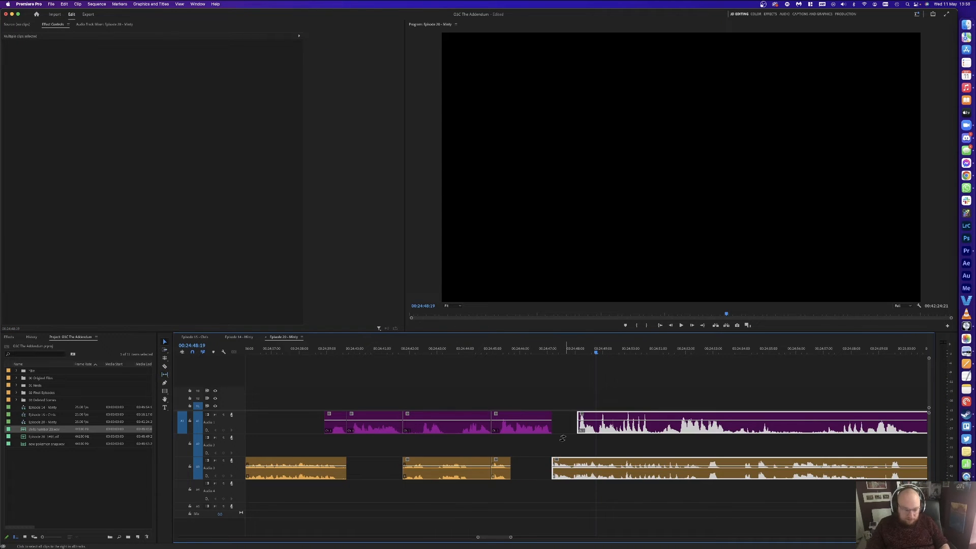
{"action": "key", "text": "super+Left"}
{"action": "key", "text": "super+Left"}
{"action": "key", "text": "super+Left"}
{"action": "key", "text": "super+Left"}
{"action": "key", "text": "super+Left"}
{"action": "left_click", "coordinate": [533, 350]}
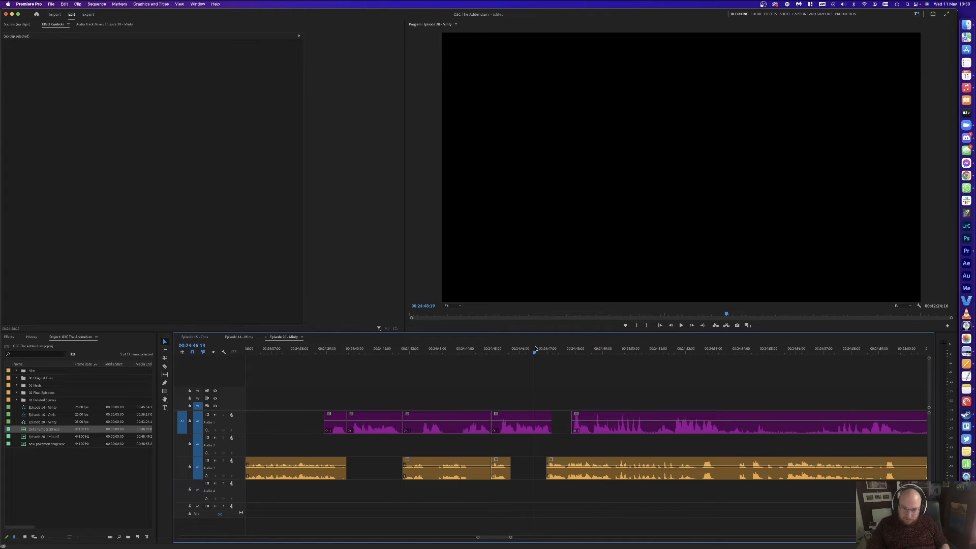
{"action": "key", "text": "space"}
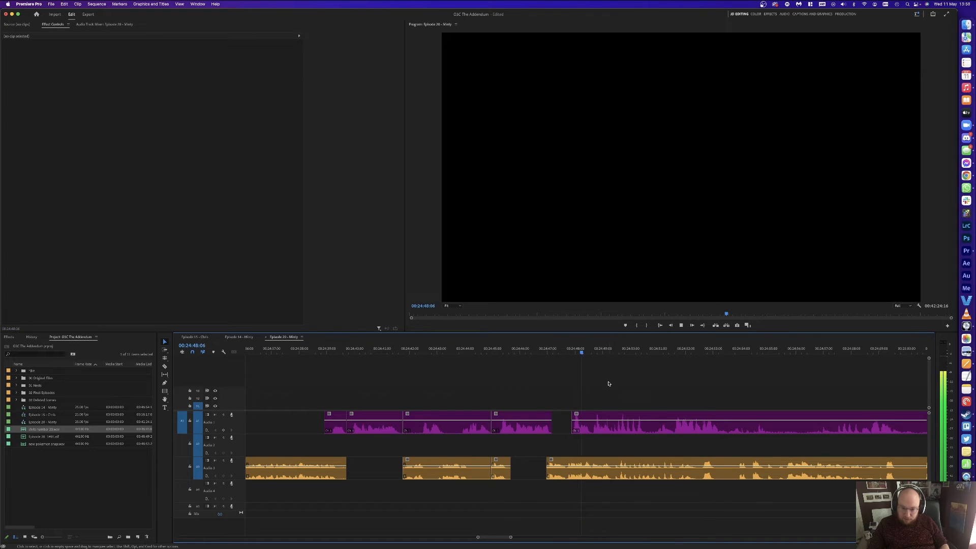
{"action": "scroll", "coordinate": [691, 398], "scroll_direction": "down", "scroll_amount": 2}
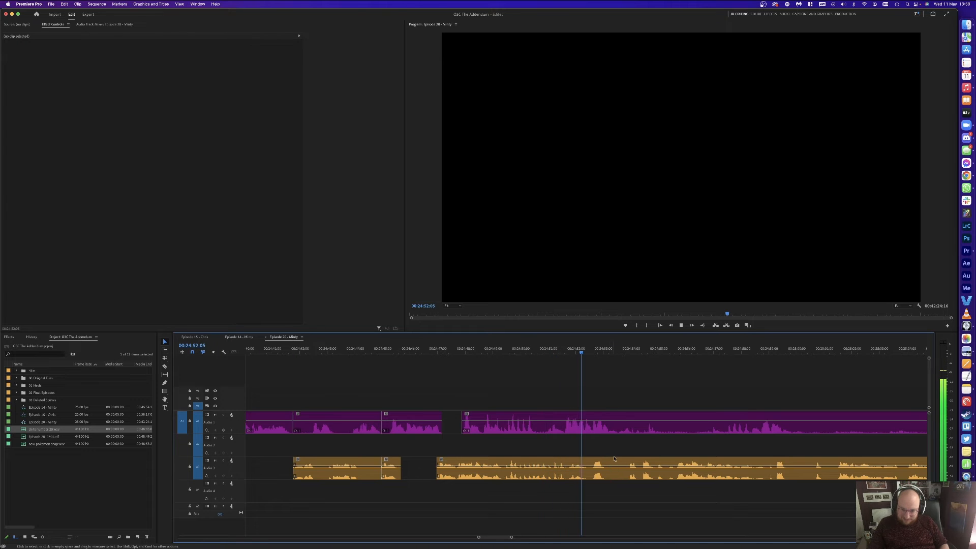
Step: Cut the next host and guest pause out and slide later clips left to close the gap
{"action": "key", "text": "space"}
{"action": "key", "text": "d"}
{"action": "key", "text": "super+k"}
{"action": "key", "text": "space"}
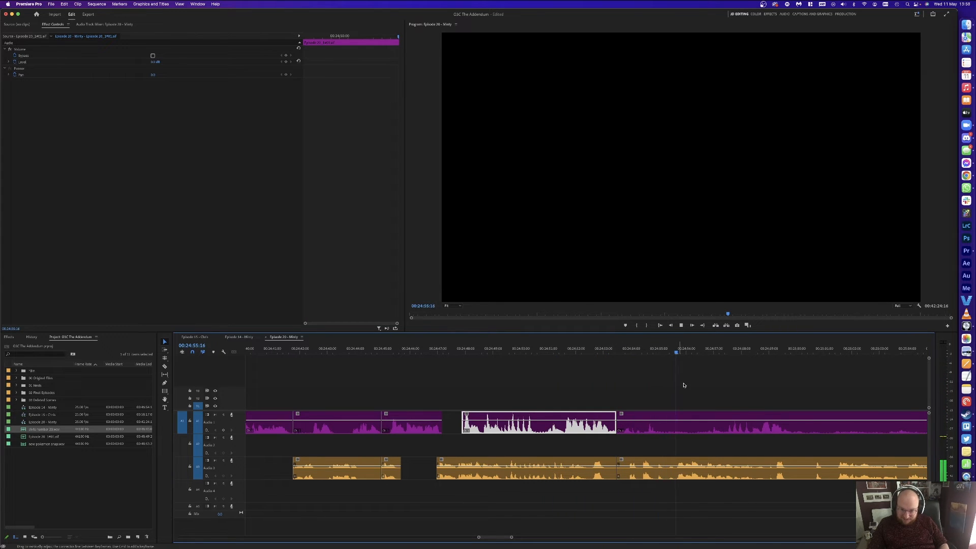
{"action": "key", "text": "space"}
{"action": "key", "text": "d"}
{"action": "key", "text": "super+k"}
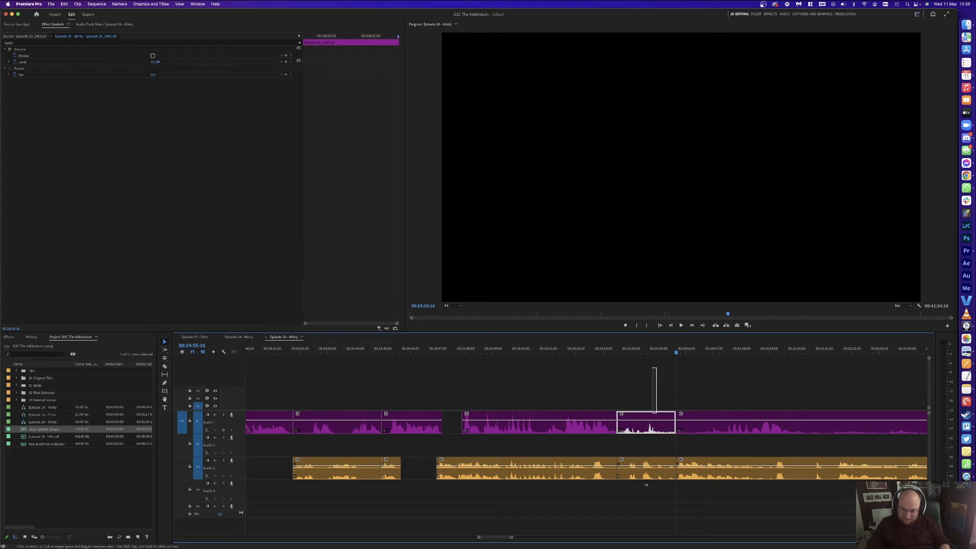
{"action": "left_click", "coordinate": [643, 471], "text": "shift"}
{"action": "key", "text": "Delete"}
{"action": "left_click_drag", "start_coordinate": [702, 465], "coordinate": [635, 466]}
Step: Replay the edited section and delete the short guest clip piece
{"action": "left_click", "coordinate": [590, 351]}
{"action": "key", "text": "space"}
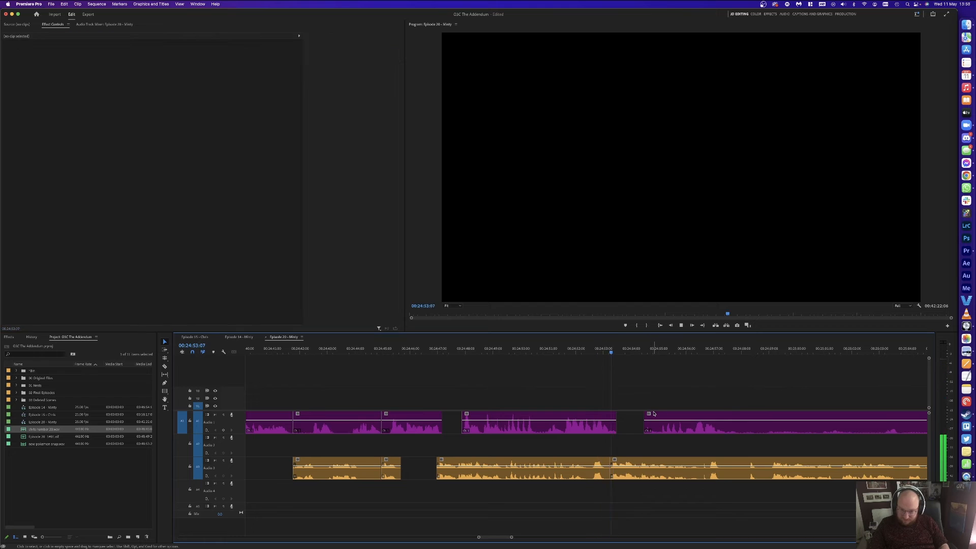
{"action": "key", "text": "v"}
{"action": "left_click", "coordinate": [598, 465]}
{"action": "key", "text": "Delete"}
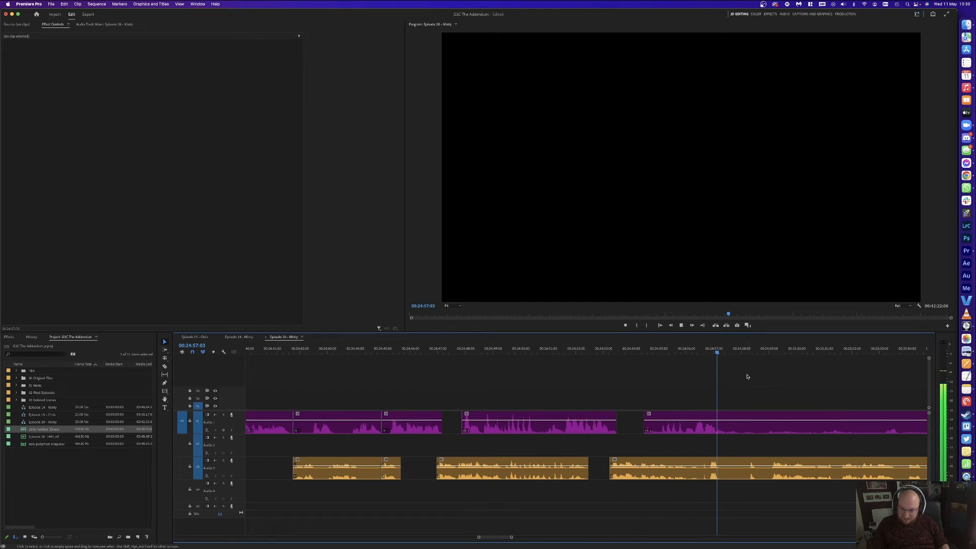
Step: Split the tracks at the next pause, razor the guest track, and delete the short guest piece
{"action": "key", "text": "space"}
{"action": "key", "text": "super+k"}
{"action": "key", "text": "c"}
{"action": "left_click", "coordinate": [699, 466]}
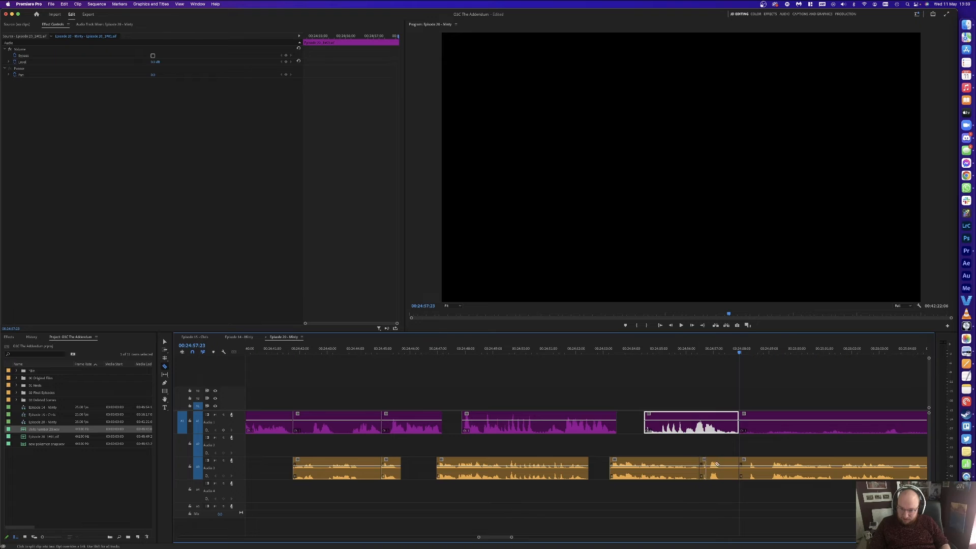
{"action": "key", "text": "v"}
{"action": "left_click", "coordinate": [717, 465]}
{"action": "key", "text": "Delete"}
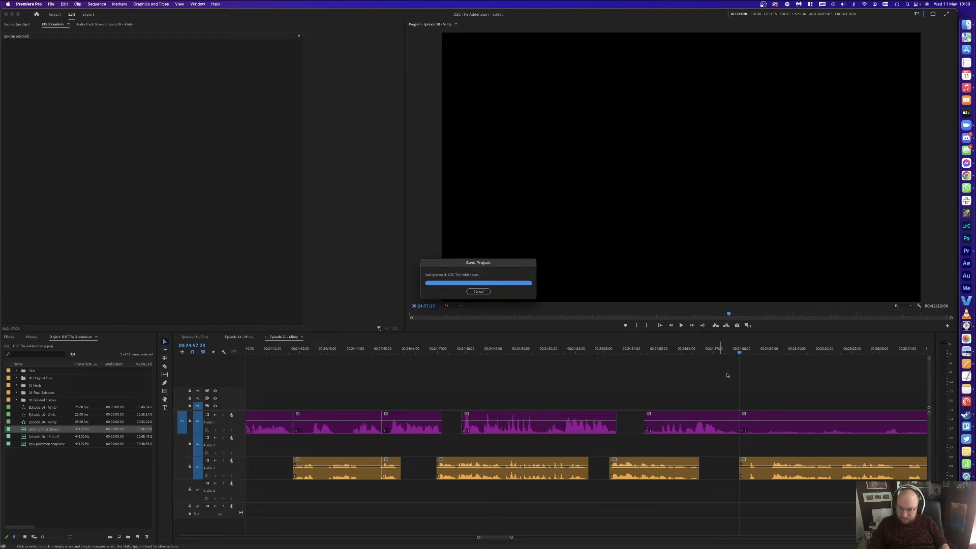
Step: Split the tracks at the next pause and delete the two short pieces there
{"action": "left_click_drag", "start_coordinate": [750, 350], "coordinate": [770, 350]}
{"action": "key", "text": "super+k"}
{"action": "left_click_drag", "start_coordinate": [753, 390], "coordinate": [753, 466]}
{"action": "key", "text": "Delete"}
{"action": "left_click", "coordinate": [754, 426]}
{"action": "key", "text": "Delete"}
{"action": "key", "text": "c"}
{"action": "left_click", "coordinate": [726, 425]}
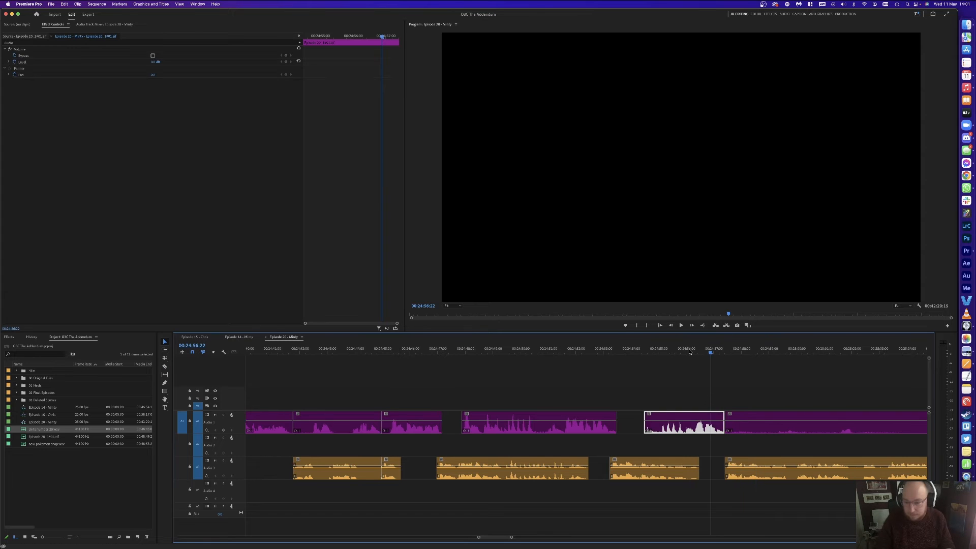
{"action": "left_click", "coordinate": [725, 358]}
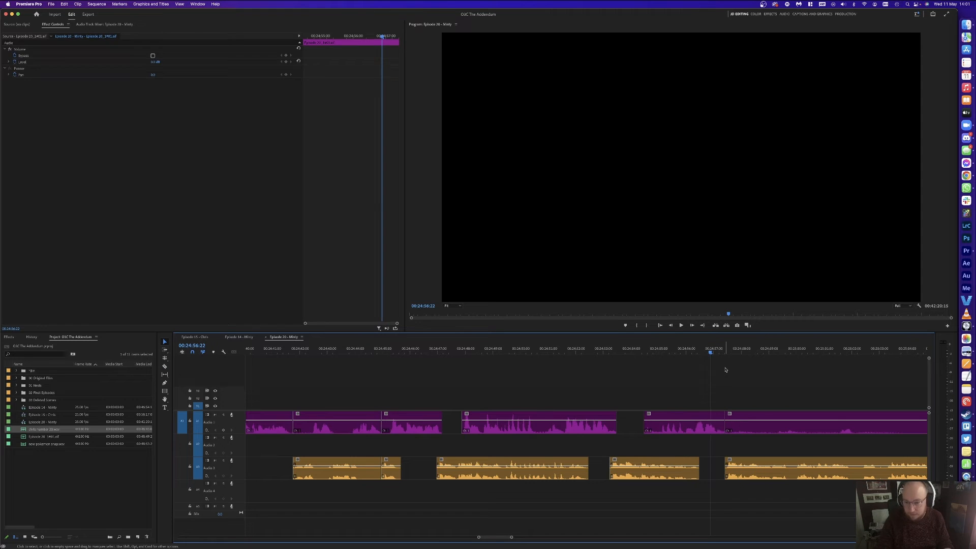
{"action": "key", "text": "space"}
Step: Razor the host clip at the pause, delete the unwanted host pieces and nudge the small one later
{"action": "key", "text": "minus"}
{"action": "key", "text": "equal"}
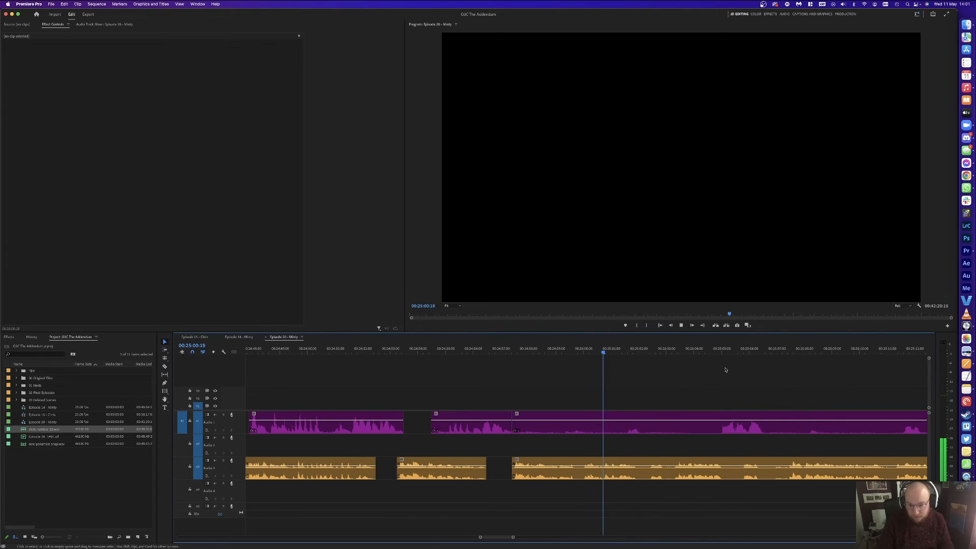
{"action": "key", "text": "c"}
{"action": "left_click", "coordinate": [624, 427]}
{"action": "key", "text": "v"}
{"action": "left_click", "coordinate": [607, 427]}
{"action": "key", "text": "Delete"}
{"action": "key", "text": "c"}
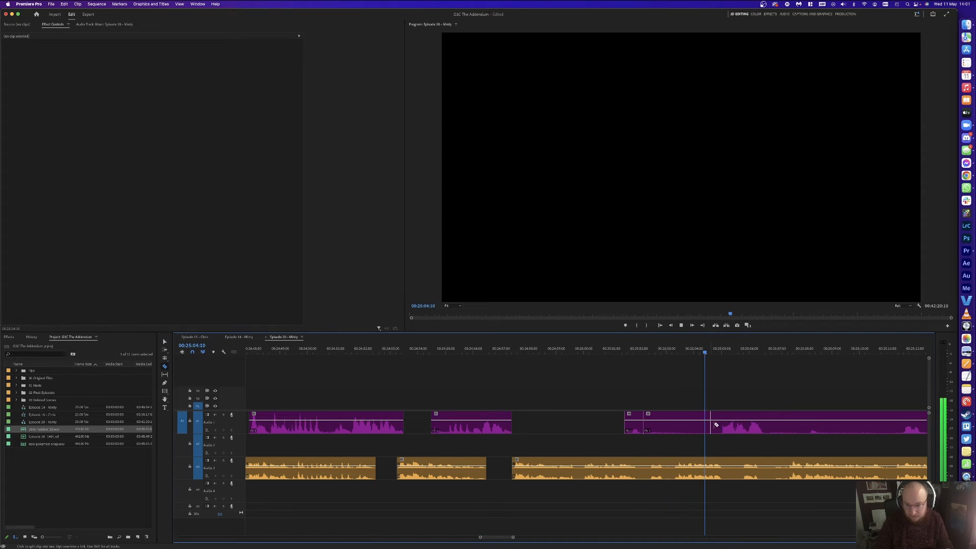
{"action": "left_click", "coordinate": [675, 424]}
{"action": "key", "text": "Delete"}
{"action": "left_click_drag", "start_coordinate": [634, 428], "coordinate": [642, 428]}
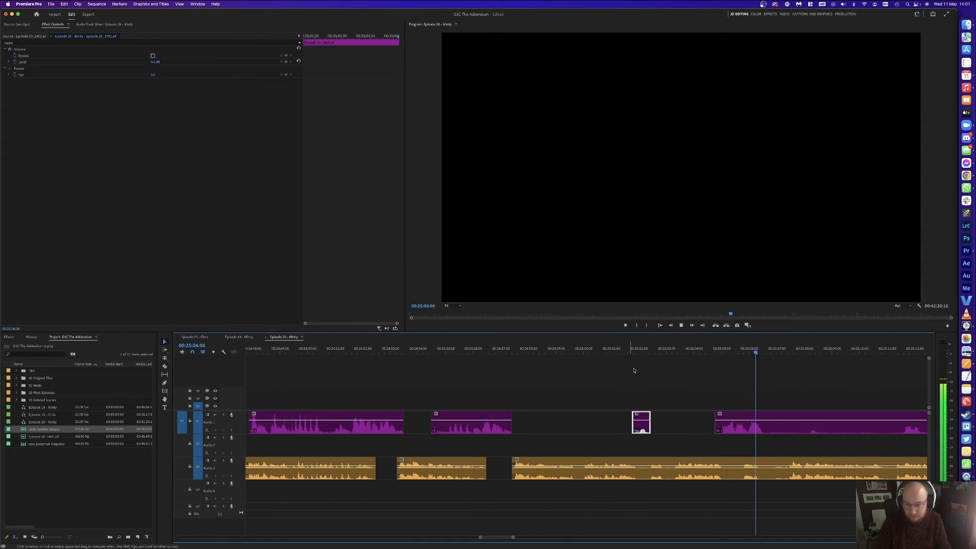
{"action": "left_click", "coordinate": [648, 375]}
Step: Delete the unwanted guest segment at the pause
{"action": "scroll", "coordinate": [666, 381], "scroll_direction": "right", "scroll_amount": 5}
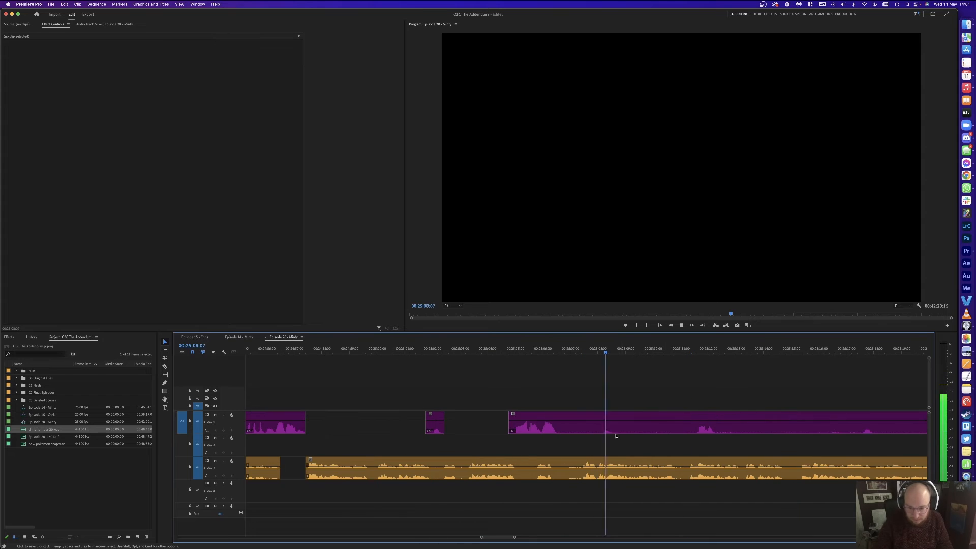
{"action": "key", "text": "space"}
{"action": "key", "text": "c"}
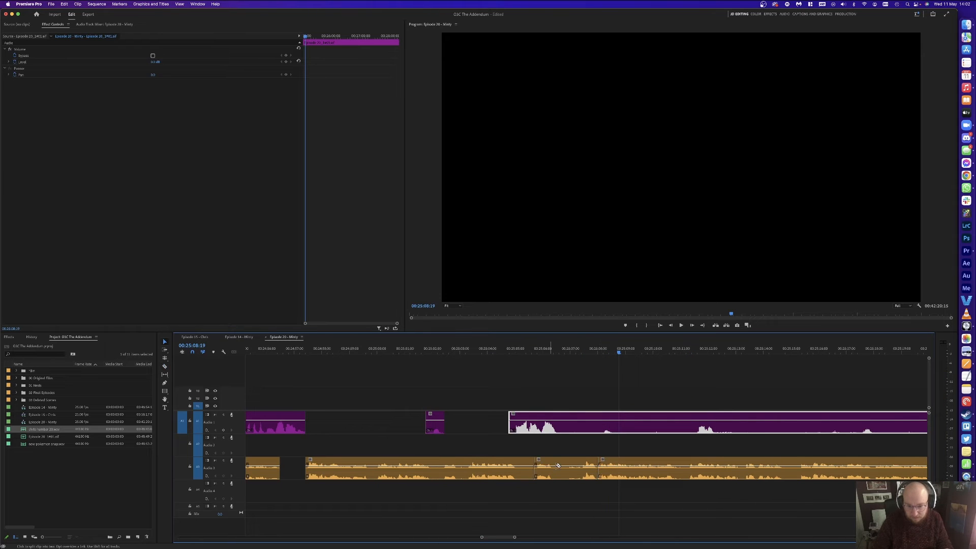
{"action": "key", "text": "v"}
{"action": "left_click", "coordinate": [557, 465]}
{"action": "key", "text": "Delete"}
Step: Cut and delete another host piece, then slide the remaining clips left to close the gap
{"action": "left_click", "coordinate": [694, 418]}
{"action": "key", "text": "v"}
{"action": "left_click", "coordinate": [665, 423]}
{"action": "key", "text": "Delete"}
{"action": "left_click_drag", "start_coordinate": [667, 425], "coordinate": [704, 465]}
{"action": "left_click_drag", "start_coordinate": [638, 465], "coordinate": [601, 463]}
{"action": "left_click", "coordinate": [547, 347]}
{"action": "key", "text": "space"}
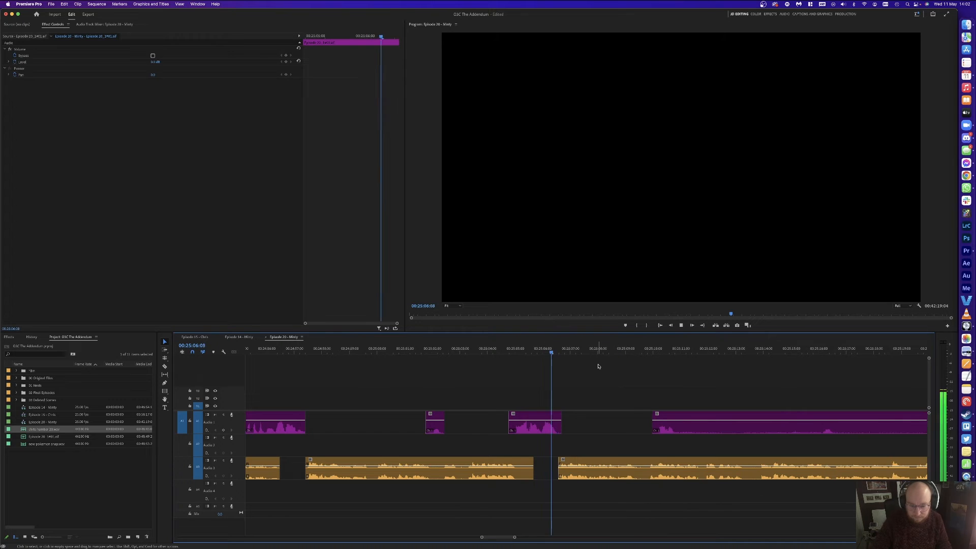
Step: Cut the host clip at the pause and move the short host piece earlier
{"action": "left_click", "coordinate": [681, 414]}
{"action": "key", "text": "v"}
{"action": "left_click_drag", "start_coordinate": [660, 422], "coordinate": [640, 421]}
{"action": "left_click", "coordinate": [667, 361]}
{"action": "key", "text": "minus"}
{"action": "key", "text": "minus"}
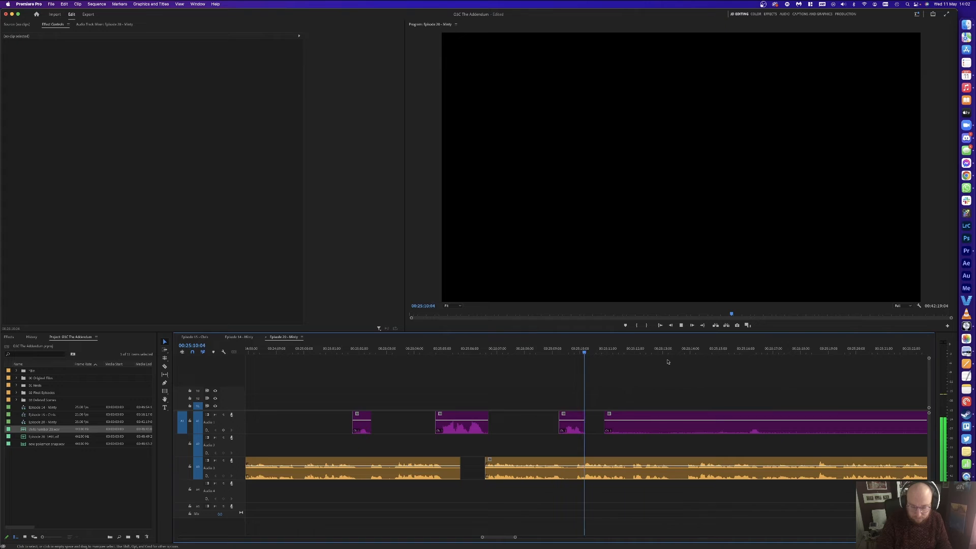
Step: Razor the host clip at both ends of a pause and delete the unwanted host pieces and sliver
{"action": "key", "text": "c"}
{"action": "left_click", "coordinate": [625, 425]}
{"action": "left_click", "coordinate": [630, 425]}
{"action": "key", "text": "v"}
{"action": "left_click", "coordinate": [658, 423]}
{"action": "key", "text": "Delete"}
{"action": "left_click", "coordinate": [606, 424]}
{"action": "key", "text": "Delete"}
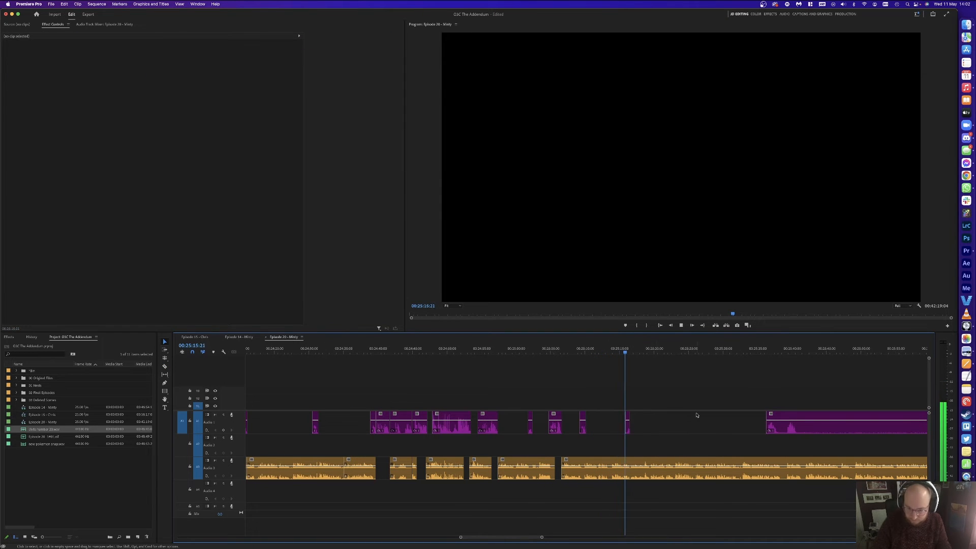
{"action": "left_click", "coordinate": [627, 424]}
{"action": "key", "text": "Delete"}
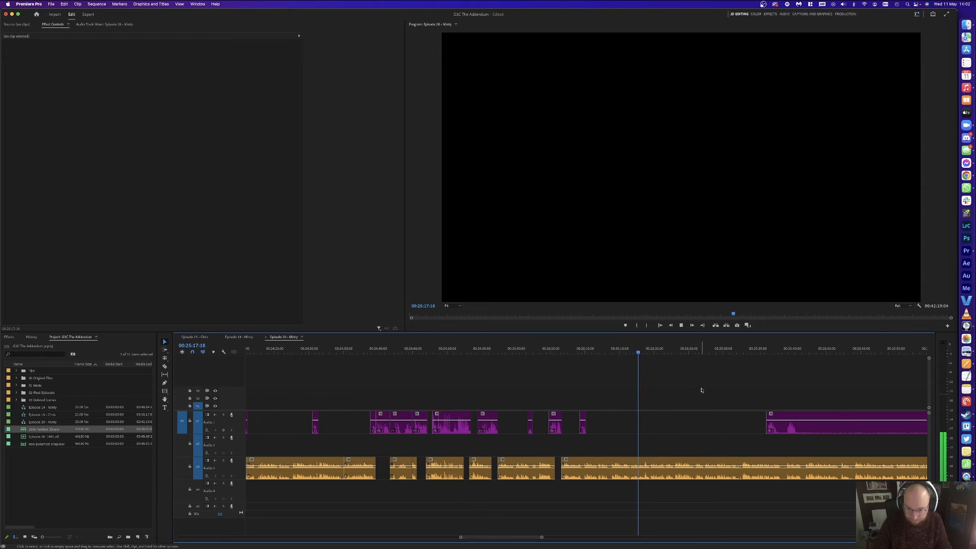
{"action": "key", "text": "="}
{"action": "key", "text": "="}
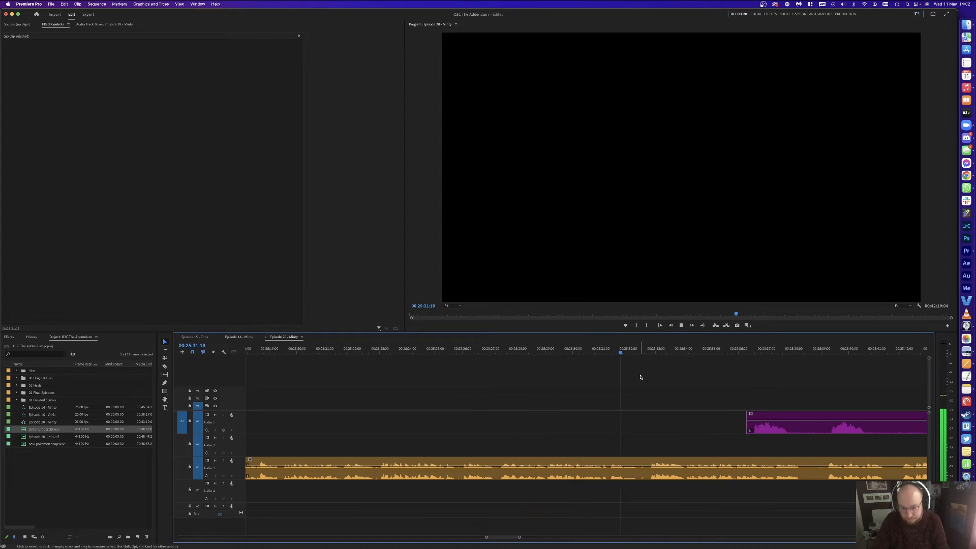
Step: Split the guest clip at the pause with Cmd+K and ripple-delete the short guest piece
{"action": "key", "text": "space"}
{"action": "left_click_drag", "start_coordinate": [640, 352], "coordinate": [625, 352]}
{"action": "key", "text": "super+k"}
{"action": "key", "text": "super+k"}
{"action": "left_click", "coordinate": [634, 468]}
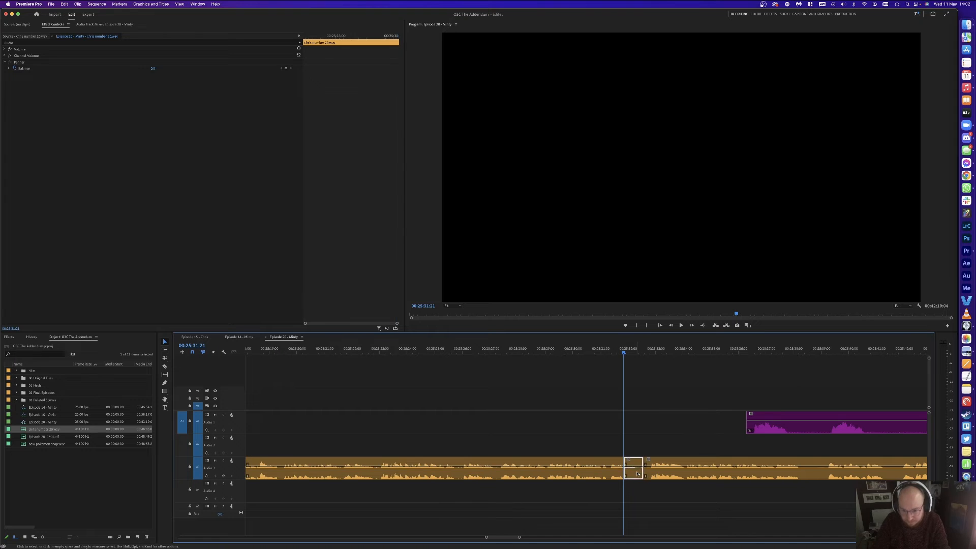
{"action": "key", "text": "shift+Delete"}
{"action": "left_click", "coordinate": [623, 465]}
{"action": "left_click", "coordinate": [622, 378]}
{"action": "key", "text": "space"}
Step: Razor the host clip at the pause, delete the unwanted host segment and cut both pause ends
{"action": "scroll", "coordinate": [622, 378], "scroll_direction": "down", "scroll_amount": 4}
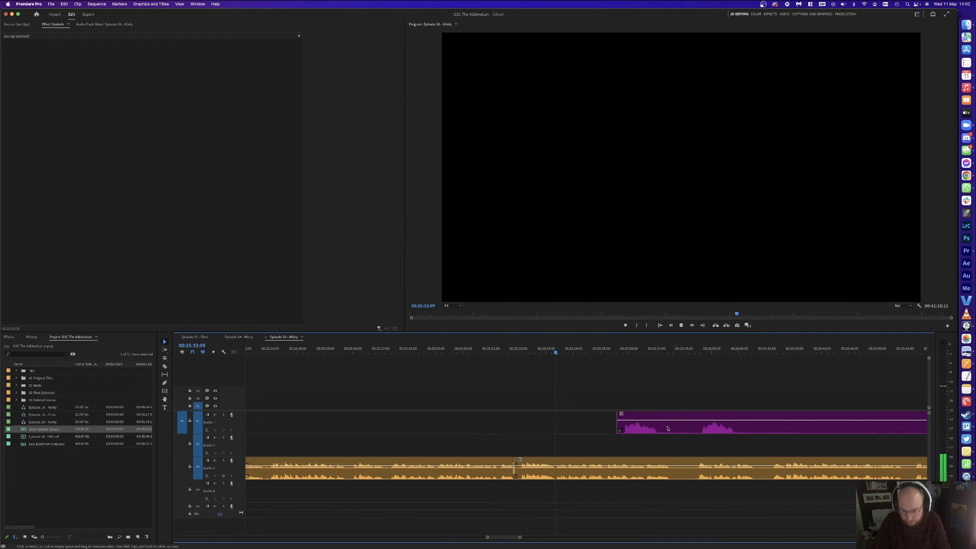
{"action": "key", "text": "c"}
{"action": "key", "text": "v"}
{"action": "left_click", "coordinate": [874, 426]}
{"action": "key", "text": "Delete"}
{"action": "left_click", "coordinate": [701, 422]}
{"action": "key", "text": "c"}
{"action": "left_click", "coordinate": [699, 422]}
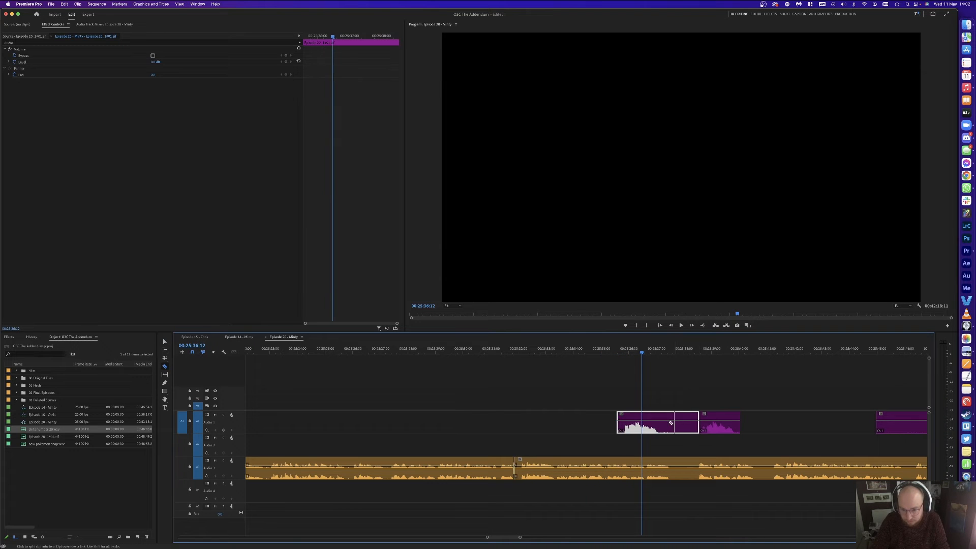
Step: Delete the middle host piece and move the right host clip earlier to close the gap
{"action": "left_click", "coordinate": [668, 423]}
{"action": "key", "text": "v"}
{"action": "left_click", "coordinate": [683, 425]}
{"action": "key", "text": "Delete"}
{"action": "left_click", "coordinate": [731, 422]}
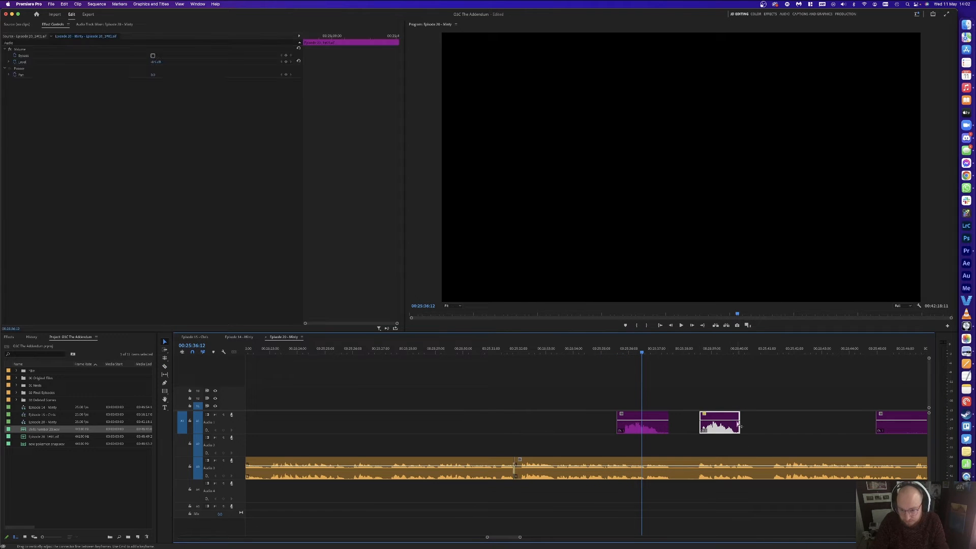
{"action": "left_click_drag", "start_coordinate": [726, 430], "coordinate": [699, 430]}
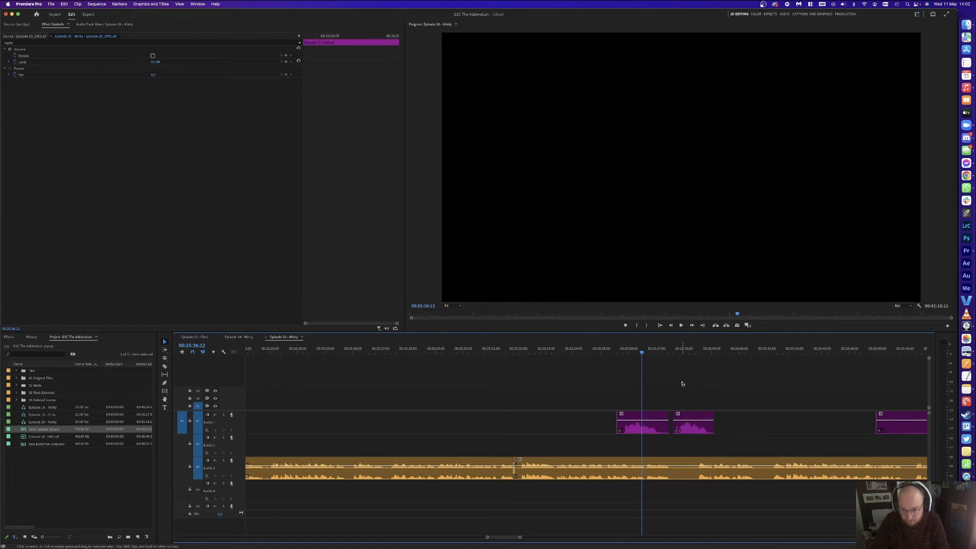
{"action": "left_click", "coordinate": [687, 383]}
{"action": "key", "text": "space"}
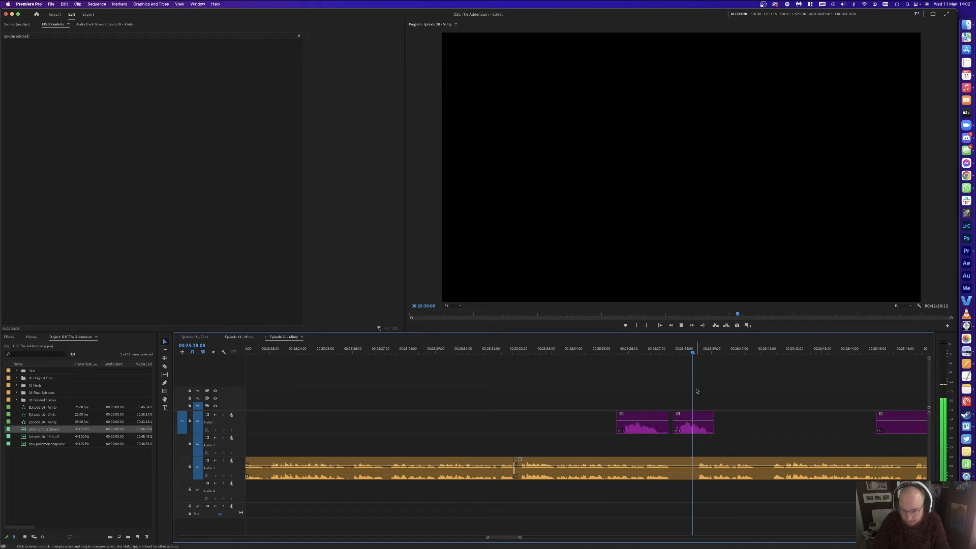
Step: Split the guest clip at the next pause, delete the host clip and guest segment, and realign the host clip
{"action": "left_click", "coordinate": [773, 349]}
{"action": "left_click", "coordinate": [780, 349]}
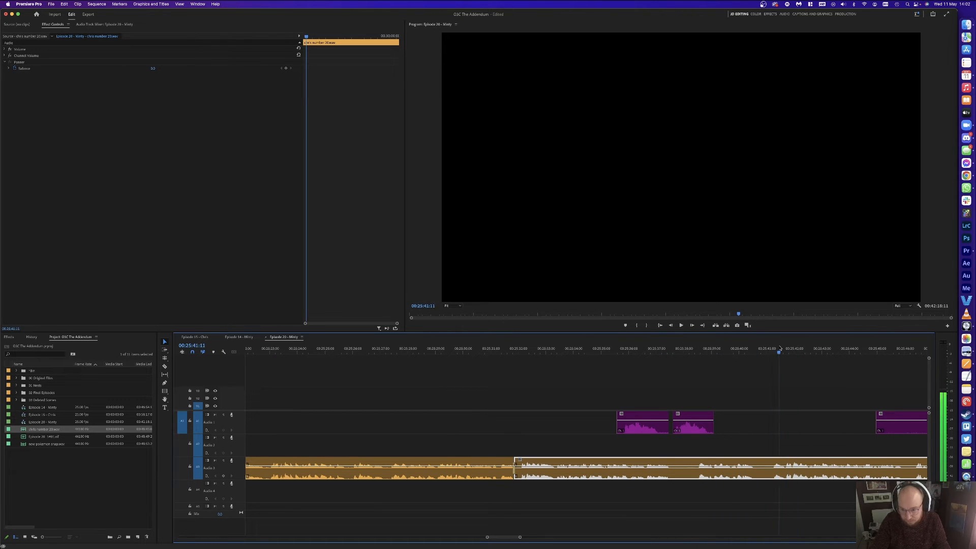
{"action": "left_click_drag", "start_coordinate": [785, 348], "coordinate": [772, 351]}
{"action": "key", "text": "super+k"}
{"action": "left_click", "coordinate": [692, 423]}
{"action": "key", "text": "Delete"}
{"action": "key", "text": "v"}
{"action": "left_click", "coordinate": [676, 465]}
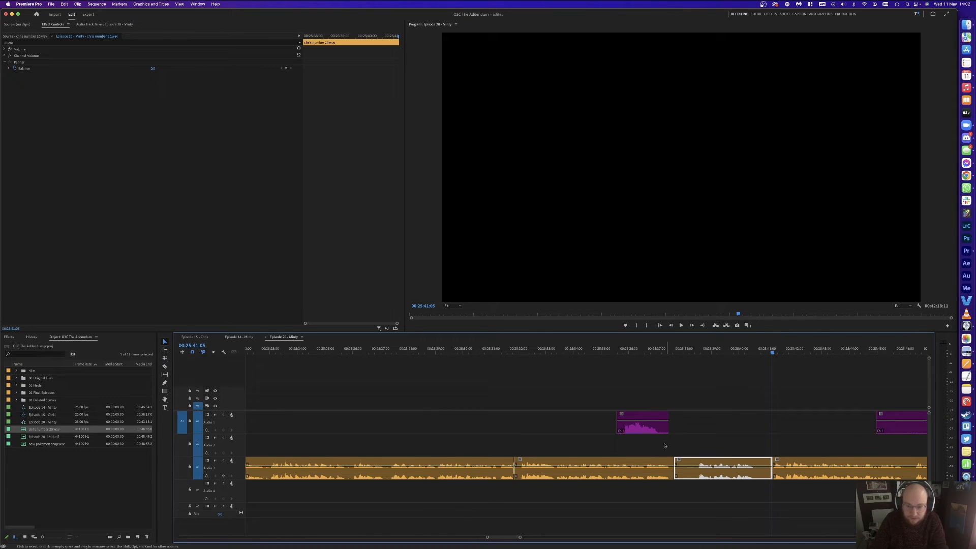
{"action": "key", "text": "Delete"}
{"action": "left_click_drag", "start_coordinate": [645, 432], "coordinate": [688, 432]}
{"action": "left_click", "coordinate": [667, 384]}
{"action": "left_click", "coordinate": [654, 351]}
{"action": "key", "text": "space"}
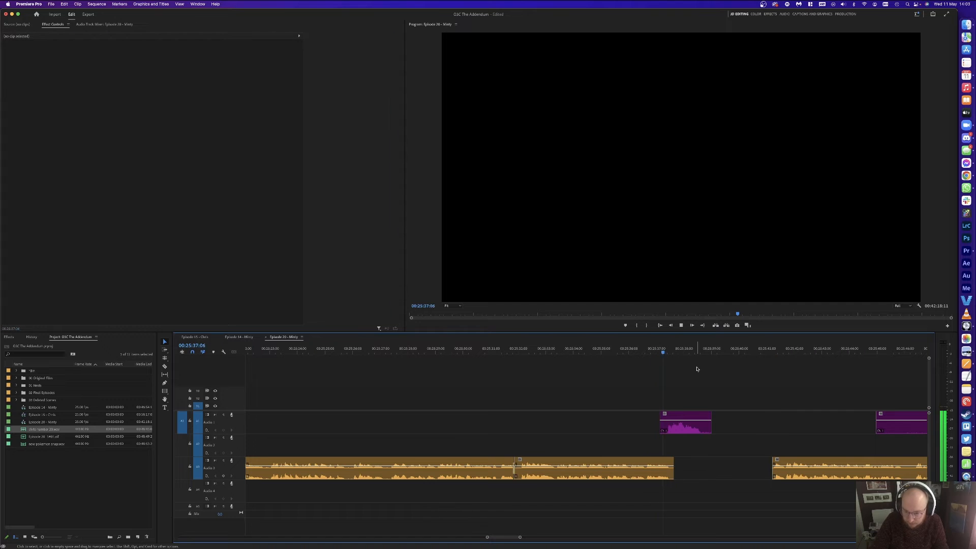
Step: Select all later clips with Track Select Forward and slide them left to close the gap
{"action": "key", "text": "a"}
{"action": "key", "text": "space"}
{"action": "left_click", "coordinate": [800, 468]}
{"action": "key", "text": "v"}
{"action": "left_click_drag", "start_coordinate": [800, 468], "coordinate": [729, 468]}
{"action": "left_click", "coordinate": [748, 375]}
{"action": "key", "text": "space"}
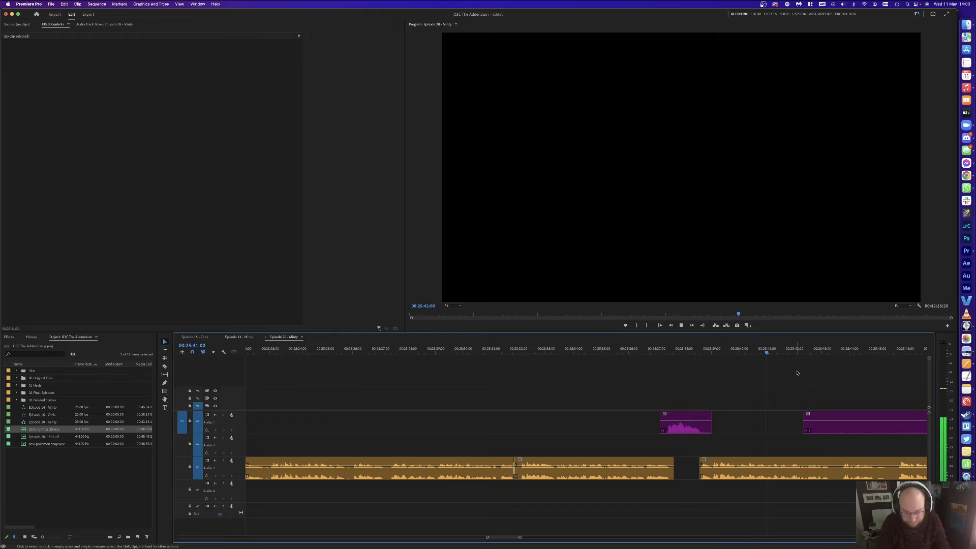
Step: Razor the host clip at three points around the next pause
{"action": "key", "text": "minus"}
{"action": "key", "text": "minus"}
{"action": "key", "text": "minus"}
{"action": "key", "text": "c"}
{"action": "left_click", "coordinate": [685, 425]}
{"action": "left_click", "coordinate": [778, 424]}
{"action": "left_click", "coordinate": [785, 425]}
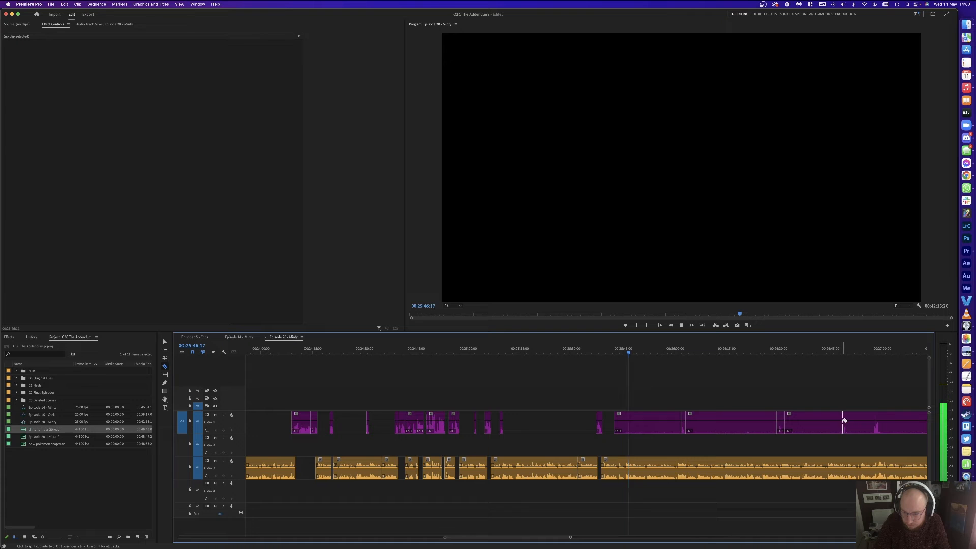
Step: Cut the host clip at the next pause and delete four unwanted host pieces
{"action": "left_click", "coordinate": [849, 423]}
{"action": "key", "text": "v"}
{"action": "left_click", "coordinate": [859, 423]}
{"action": "key", "text": "Delete"}
{"action": "left_click", "coordinate": [818, 423]}
{"action": "key", "text": "Delete"}
{"action": "left_click", "coordinate": [732, 424]}
{"action": "key", "text": "Delete"}
{"action": "left_click", "coordinate": [663, 424]}
{"action": "key", "text": "Delete"}
{"action": "scroll", "coordinate": [712, 424], "scroll_direction": "right", "scroll_amount": 5}
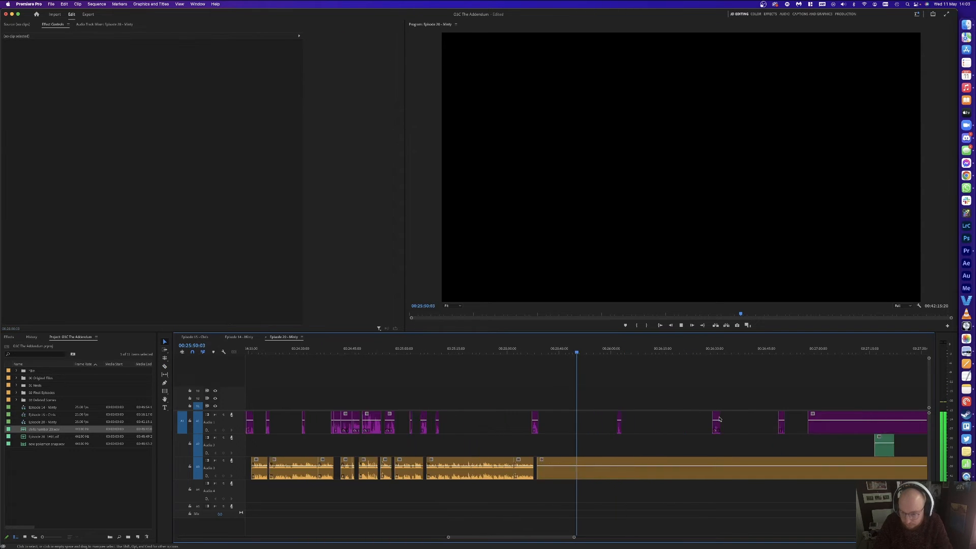
Step: Razor the Audio 1 clip further along and delete the unwanted piece
{"action": "key", "text": "c"}
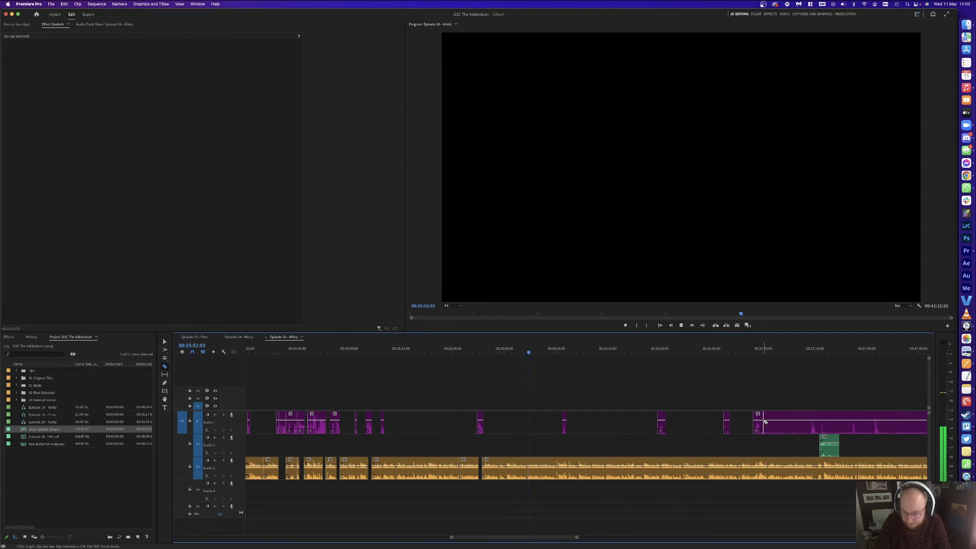
{"action": "left_click", "coordinate": [765, 421]}
{"action": "key", "text": "v"}
{"action": "left_click", "coordinate": [794, 423]}
{"action": "key", "text": "Delete"}
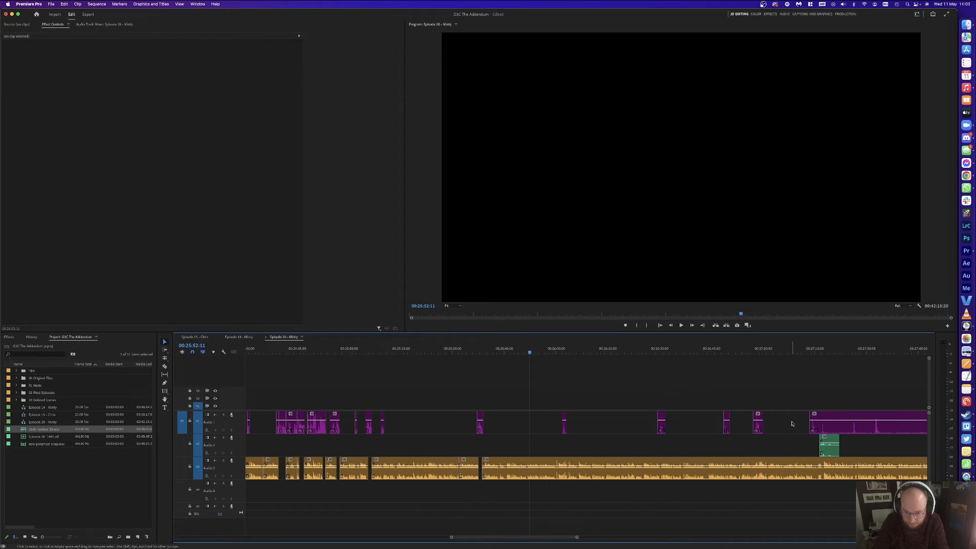
{"action": "key", "text": "equal"}
{"action": "key", "text": "equal"}
{"action": "key", "text": "equal"}
{"action": "key", "text": "equal"}
Step: Split Audio 3 at about 51:18 and 52:04 and ripple-delete the short piece between them
{"action": "left_click_drag", "start_coordinate": [577, 351], "coordinate": [571, 350]}
{"action": "key", "text": "super+k"}
{"action": "left_click", "coordinate": [547, 352]}
{"action": "key", "text": "super+k"}
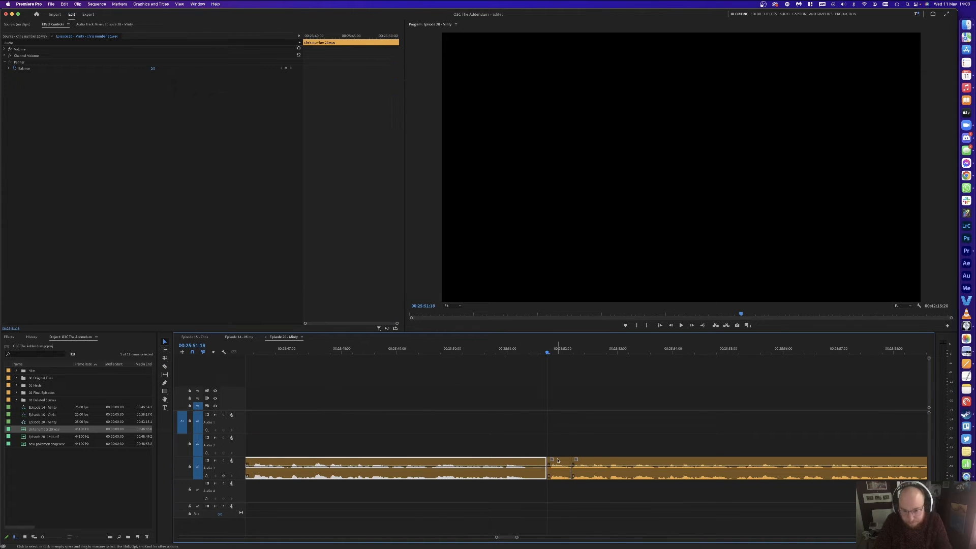
{"action": "left_click", "coordinate": [556, 467]}
{"action": "key", "text": "Delete"}
{"action": "left_click", "coordinate": [556, 466]}
{"action": "key", "text": "Delete"}
{"action": "key", "text": "space"}
Step: Zoom the timeline in and out repeatedly to check the cut during playback
{"action": "key", "text": "minus"}
{"action": "key", "text": "minus"}
{"action": "key", "text": "minus"}
{"action": "key", "text": "minus"}
{"action": "key", "text": "equal"}
{"action": "key", "text": "equal"}
{"action": "key", "text": "equal"}
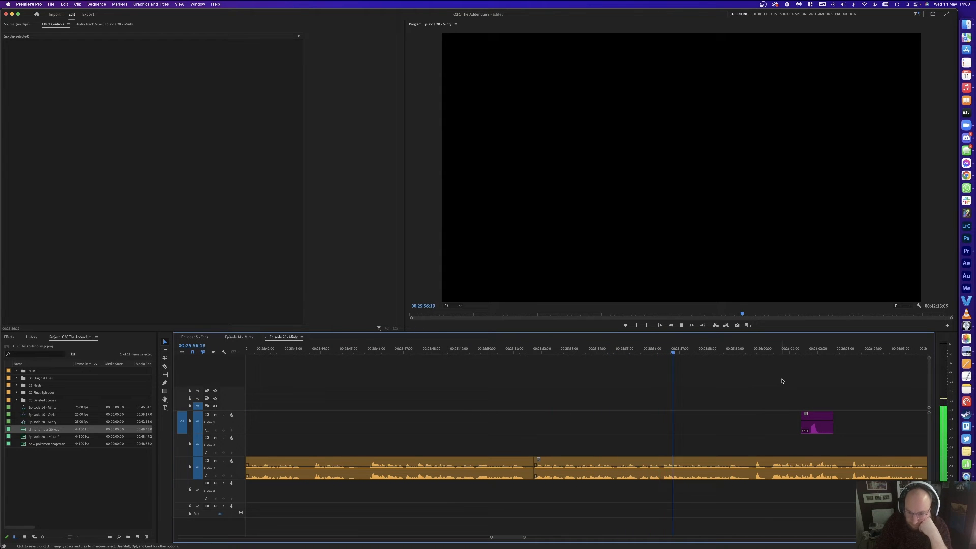
{"action": "key", "text": "equal"}
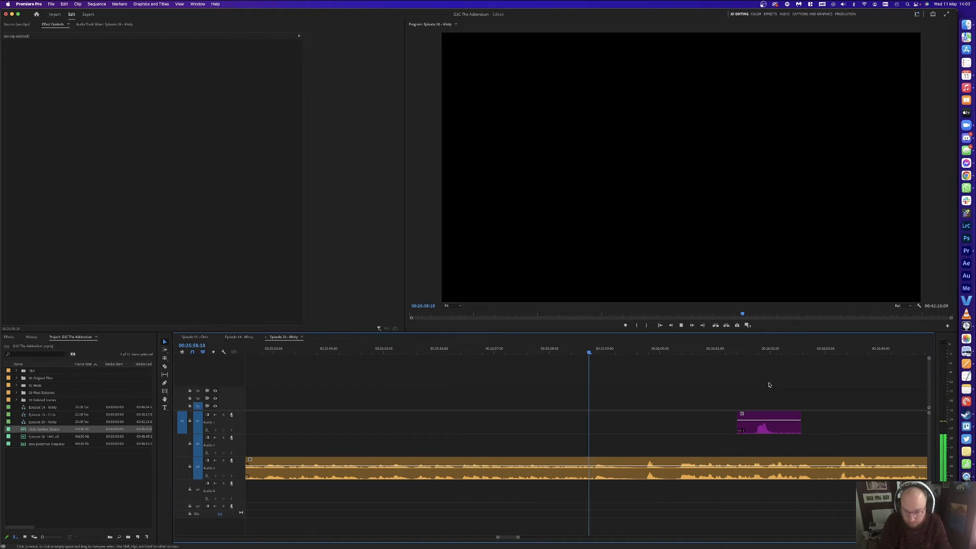
{"action": "key", "text": "minus"}
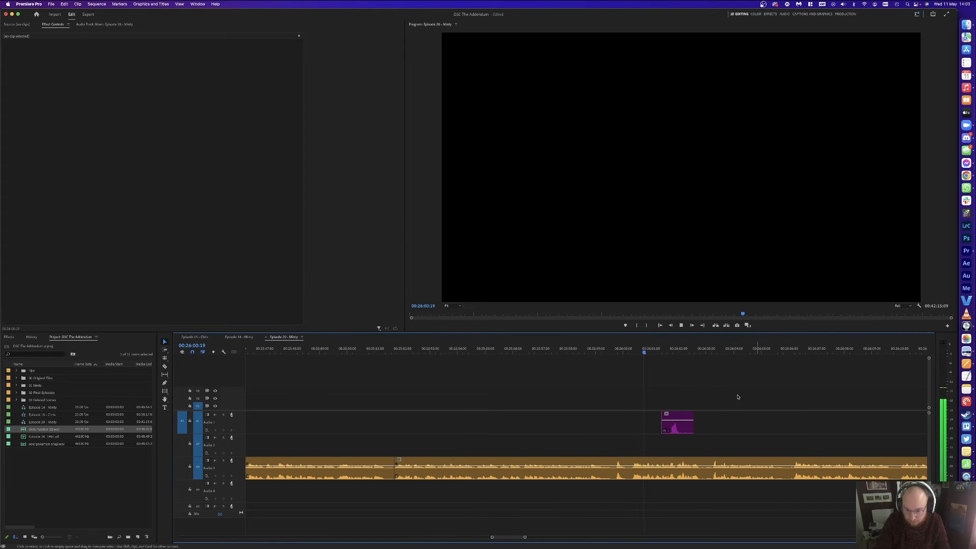
{"action": "key", "text": "minus"}
{"action": "key", "text": "equal"}
{"action": "key", "text": "equal"}
{"action": "key", "text": "minus"}
{"action": "key", "text": "minus"}
{"action": "key", "text": "equal"}
{"action": "key", "text": "equal"}
{"action": "key", "text": "minus"}
{"action": "key", "text": "minus"}
{"action": "key", "text": "minus"}
{"action": "key", "text": "minus"}
{"action": "key", "text": "minus"}
{"action": "key", "text": "minus"}
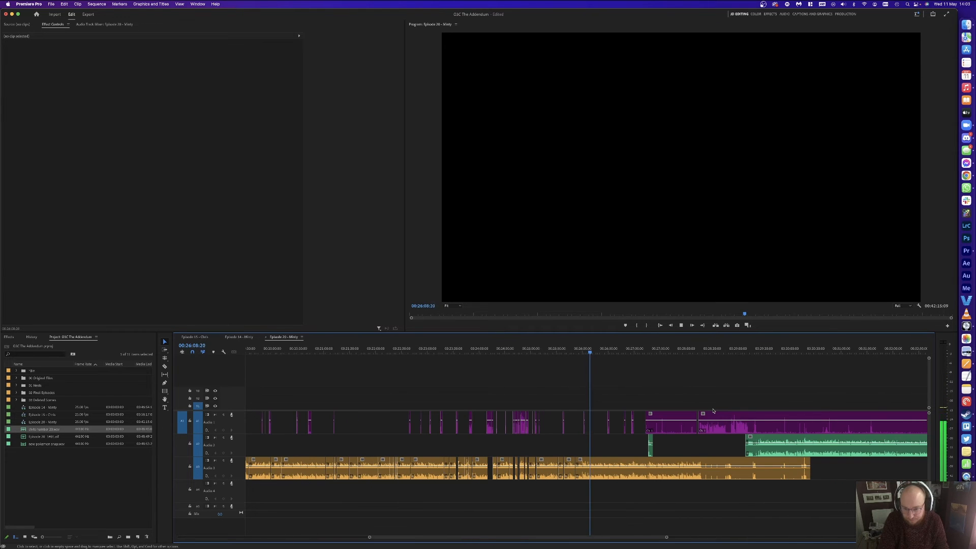
{"action": "key", "text": "equal"}
{"action": "key", "text": "equal"}
{"action": "key", "text": "equal"}
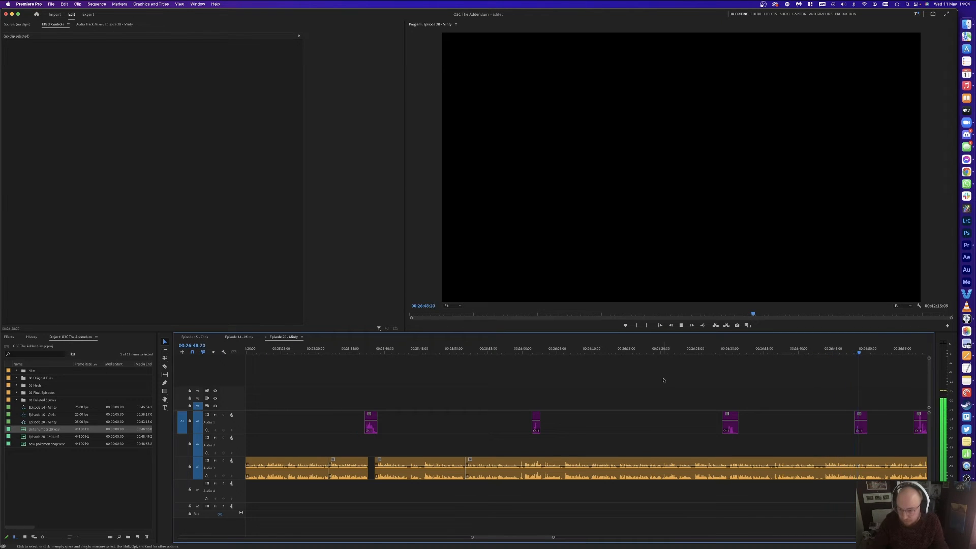
Step: Split Audio 3 around 26:42–26:43 and delete the pause between the cuts, closing the gap
{"action": "left_click", "coordinate": [817, 348]}
{"action": "key", "text": "="}
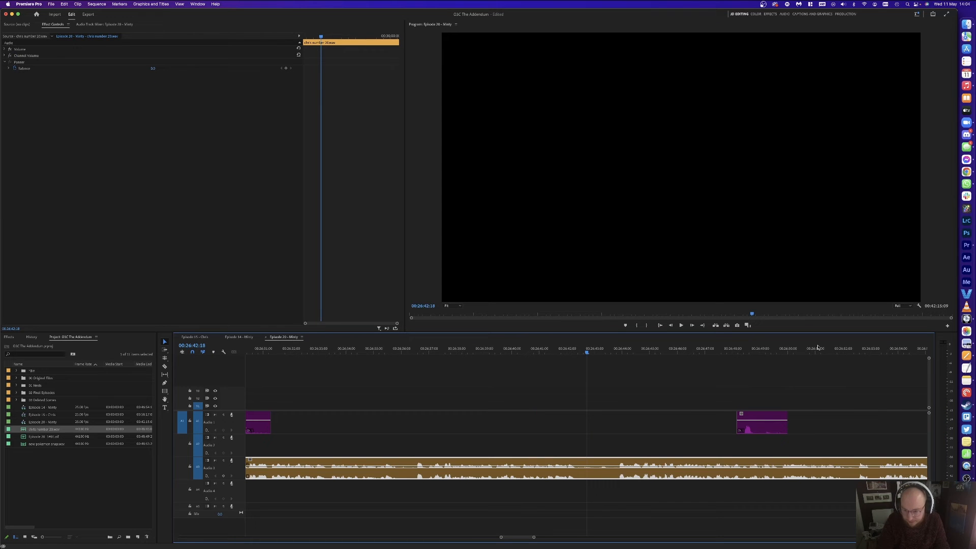
{"action": "left_click", "coordinate": [606, 349]}
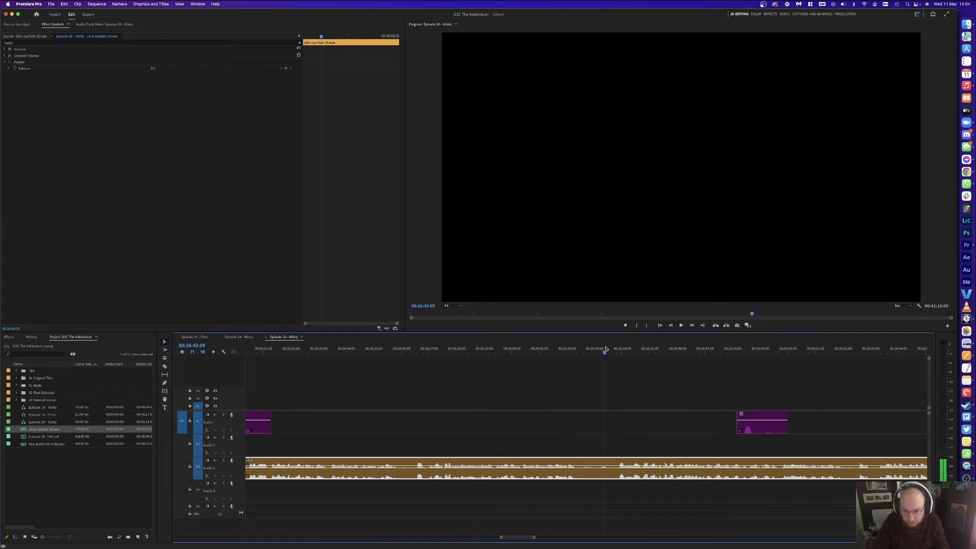
{"action": "key", "text": "super+k"}
{"action": "left_click_drag", "start_coordinate": [574, 348], "coordinate": [578, 349]}
{"action": "key", "text": "super+k"}
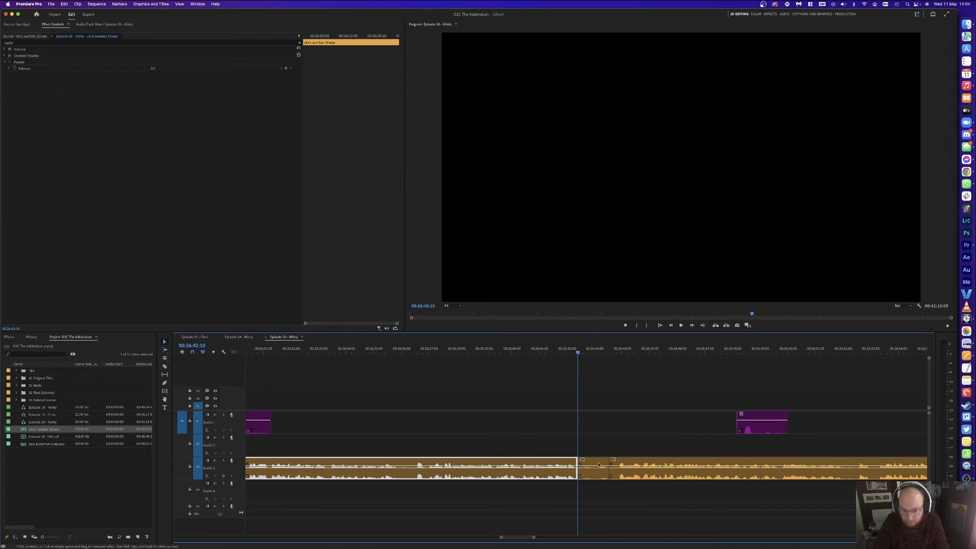
{"action": "left_click", "coordinate": [599, 462]}
{"action": "key", "text": "Delete"}
{"action": "left_click", "coordinate": [600, 461]}
{"action": "key", "text": "Delete"}
Step: Cut out the short Audio 3 pause near 26:36 and play back to review
{"action": "left_click", "coordinate": [392, 350]}
{"action": "key", "text": "space"}
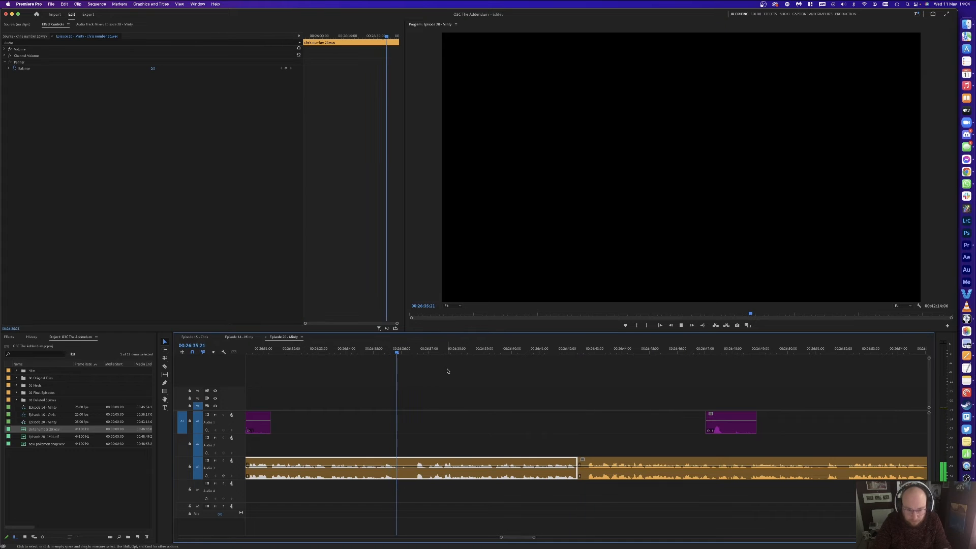
{"action": "left_click", "coordinate": [414, 350]}
{"action": "key", "text": "super+k"}
{"action": "left_click", "coordinate": [399, 350]}
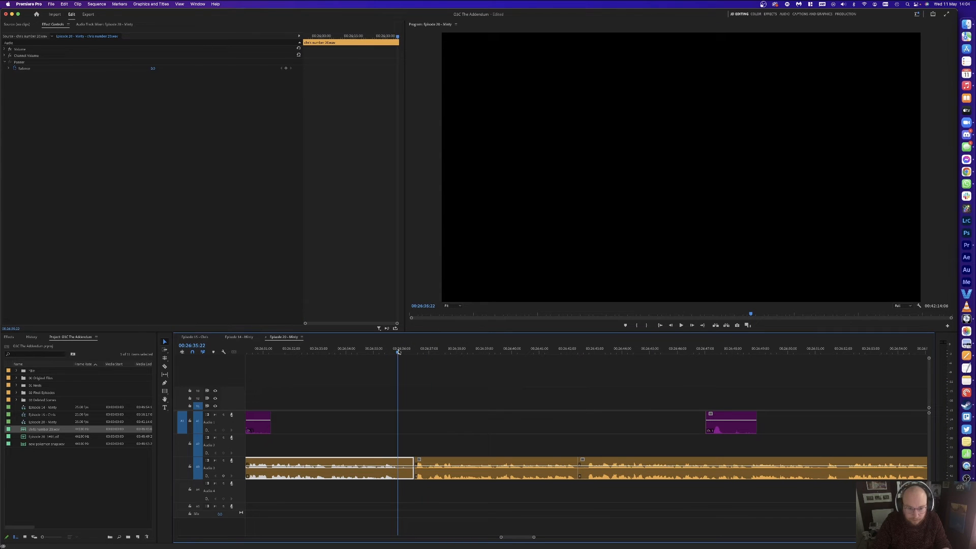
{"action": "key", "text": "super+k"}
{"action": "left_click", "coordinate": [408, 462]}
{"action": "key", "text": "Delete"}
{"action": "left_click", "coordinate": [408, 462]}
{"action": "key", "text": "Delete"}
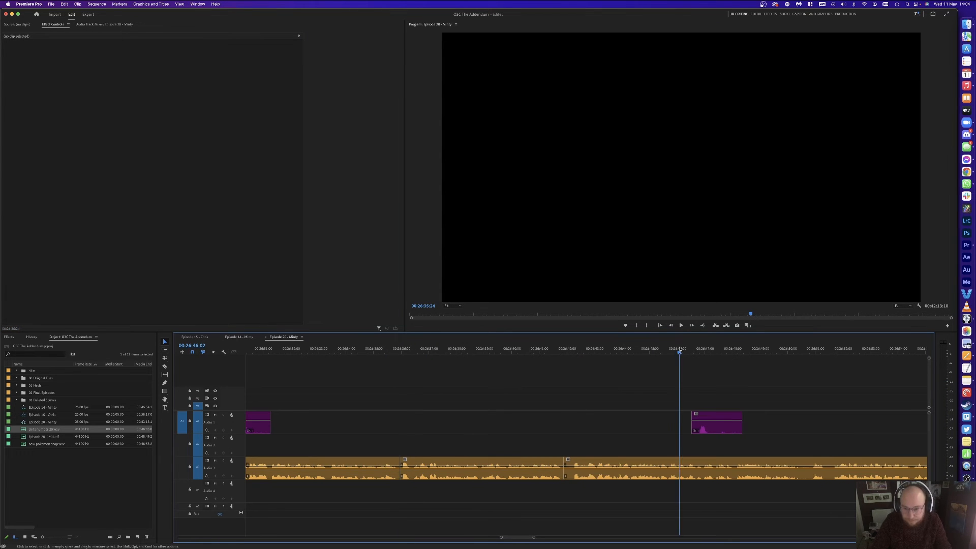
{"action": "key", "text": "space"}
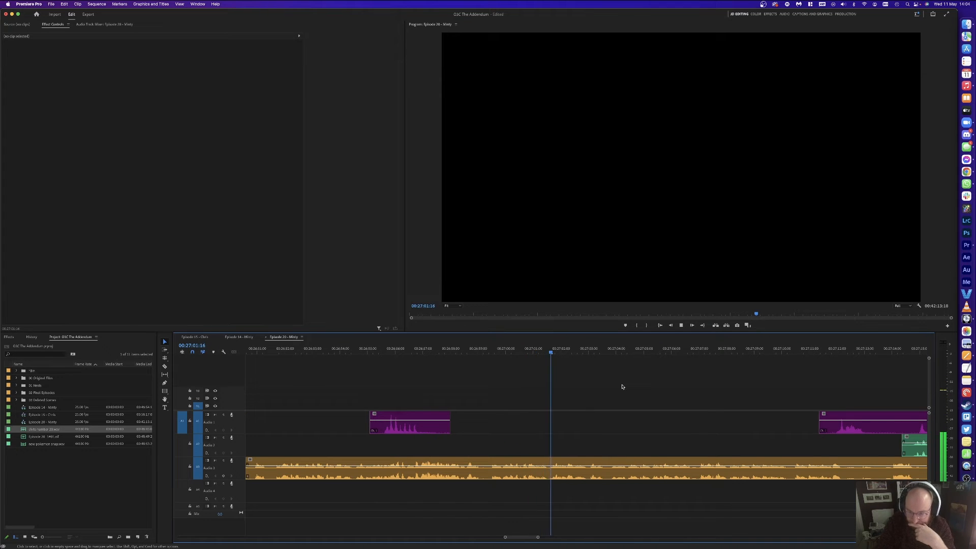
Step: Razor out and delete two unwanted stretches of Audio 1 around 27:00
{"action": "scroll", "coordinate": [651, 394], "scroll_direction": "right", "scroll_amount": 5}
{"action": "key", "text": "c"}
{"action": "left_click", "coordinate": [705, 425]}
{"action": "left_click", "coordinate": [752, 423]}
{"action": "key", "text": "v"}
{"action": "left_click", "coordinate": [732, 422]}
{"action": "key", "text": "Delete"}
{"action": "key", "text": "c"}
{"action": "left_click", "coordinate": [771, 422]}
{"action": "left_click", "coordinate": [903, 424]}
{"action": "key", "text": "v"}
{"action": "left_click", "coordinate": [857, 426]}
{"action": "key", "text": "Delete"}
Step: Cut the Audio 3 pause at both ends and ripple delete it
{"action": "key", "text": "c"}
{"action": "left_click", "coordinate": [728, 465]}
{"action": "left_click", "coordinate": [690, 465]}
{"action": "key", "text": "v"}
{"action": "left_click", "coordinate": [703, 465]}
{"action": "key", "text": "shift+Delete"}
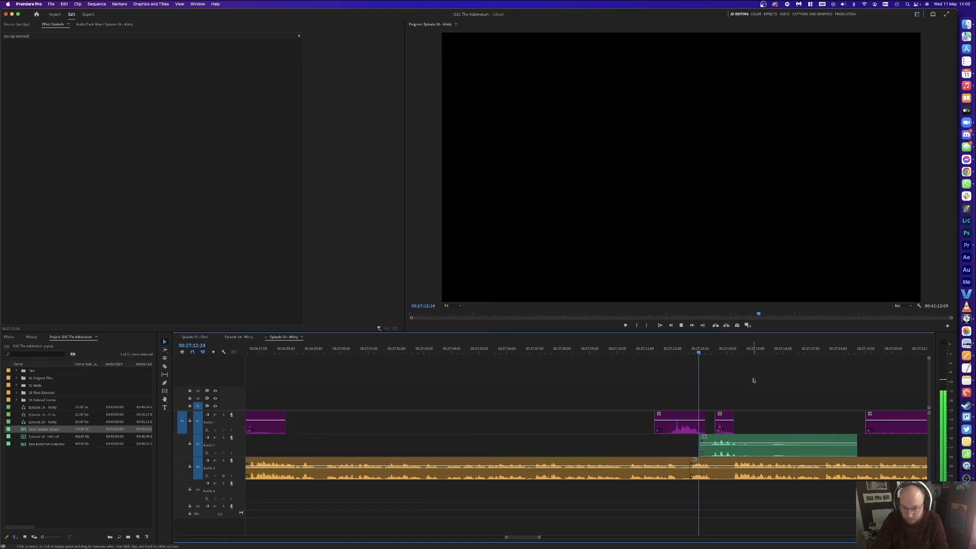
Step: Split the green Audio 2 clip and delete its extra tail
{"action": "scroll", "coordinate": [769, 381], "scroll_direction": "right", "scroll_amount": 5}
{"action": "key", "text": "c"}
{"action": "left_click", "coordinate": [626, 448]}
{"action": "key", "text": "v"}
{"action": "left_click", "coordinate": [652, 445]}
{"action": "key", "text": "Delete"}
Step: Remove another unwanted Audio 1 stretch and delete a stray Audio 1 clip
{"action": "scroll", "coordinate": [679, 398], "scroll_direction": "right", "scroll_amount": 3}
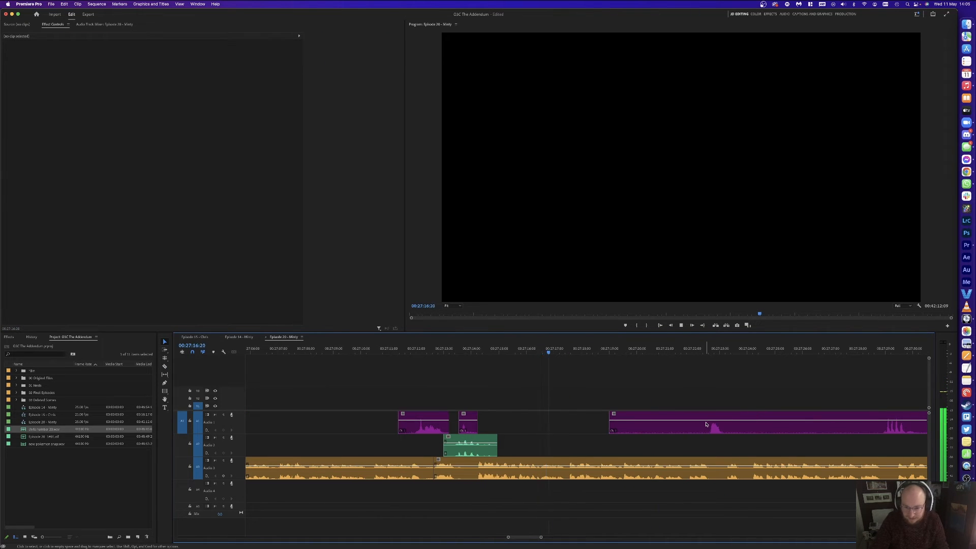
{"action": "left_click", "coordinate": [723, 423]}
{"action": "left_click", "coordinate": [882, 423]}
{"action": "key", "text": "v"}
{"action": "left_click", "coordinate": [825, 426]}
{"action": "key", "text": "Delete"}
{"action": "left_click", "coordinate": [664, 423]}
{"action": "key", "text": "Delete"}
Step: Make three more cuts in Audio 1 and delete the two unwanted pieces
{"action": "key", "text": "minus"}
{"action": "key", "text": "minus"}
{"action": "key", "text": "c"}
{"action": "left_click", "coordinate": [672, 420]}
{"action": "left_click", "coordinate": [813, 422]}
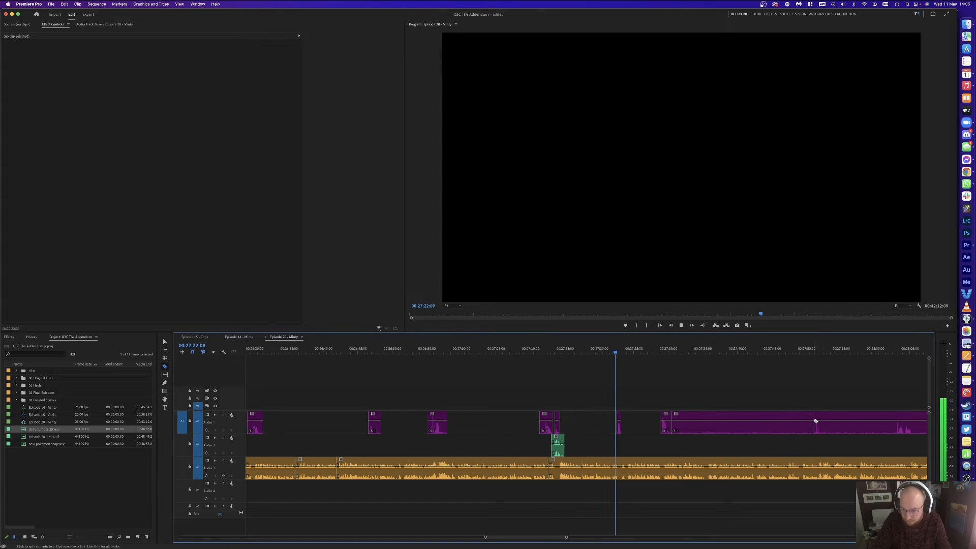
{"action": "left_click", "coordinate": [902, 422]}
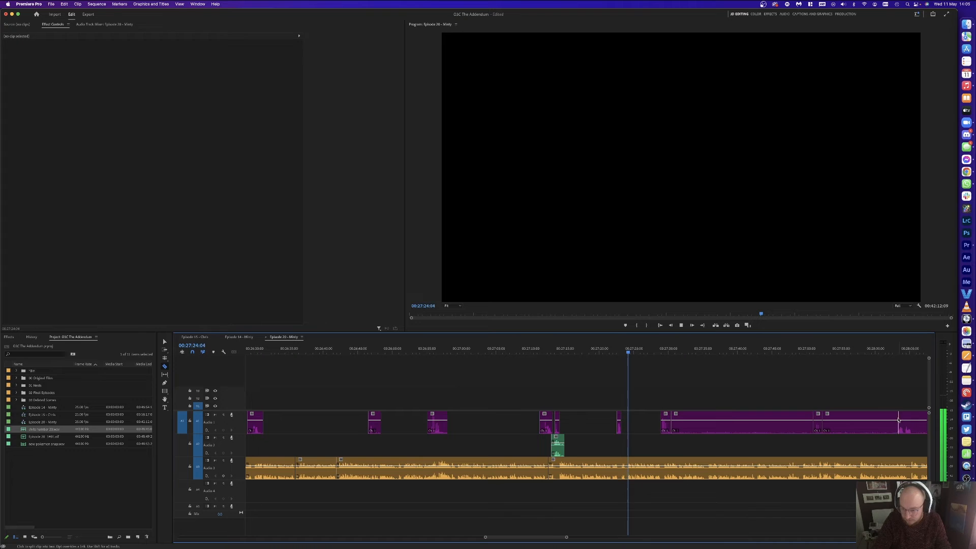
{"action": "key", "text": "v"}
{"action": "left_click", "coordinate": [834, 427]}
{"action": "key", "text": "Delete"}
{"action": "left_click", "coordinate": [742, 425]}
{"action": "key", "text": "Delete"}
Step: Split the last Audio 1 clip and delete its right-hand piece
{"action": "scroll", "coordinate": [742, 424], "scroll_direction": "down", "scroll_amount": 5}
{"action": "key", "text": "c"}
{"action": "left_click", "coordinate": [766, 423]}
{"action": "key", "text": "v"}
{"action": "left_click", "coordinate": [778, 425]}
{"action": "key", "text": "Delete"}
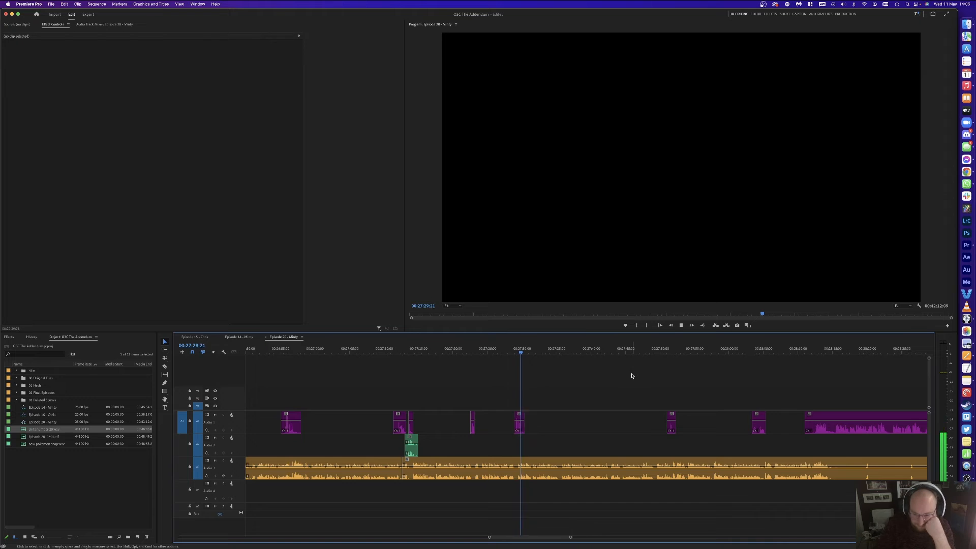
{"action": "scroll", "coordinate": [696, 381], "scroll_direction": "down", "scroll_amount": 5}
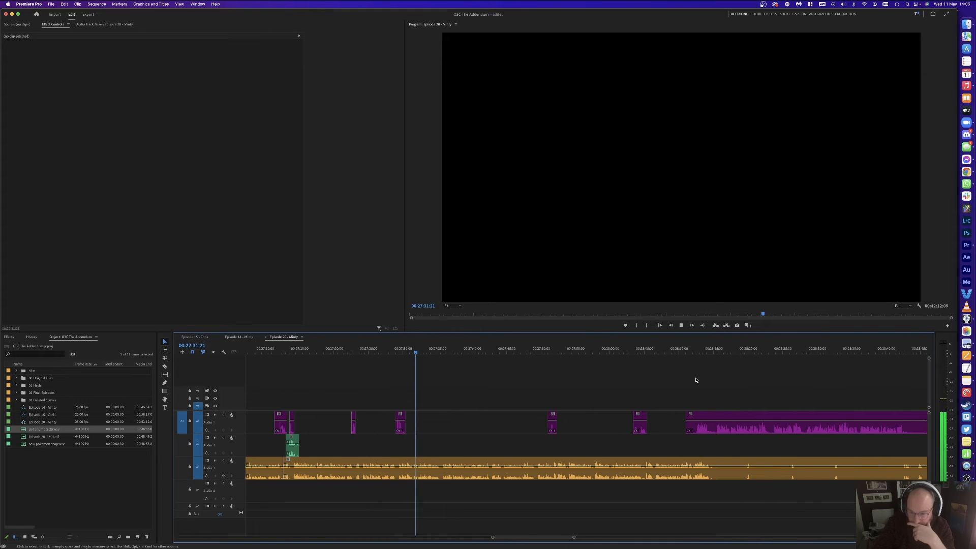
{"action": "scroll", "coordinate": [696, 381], "scroll_direction": "down", "scroll_amount": 1}
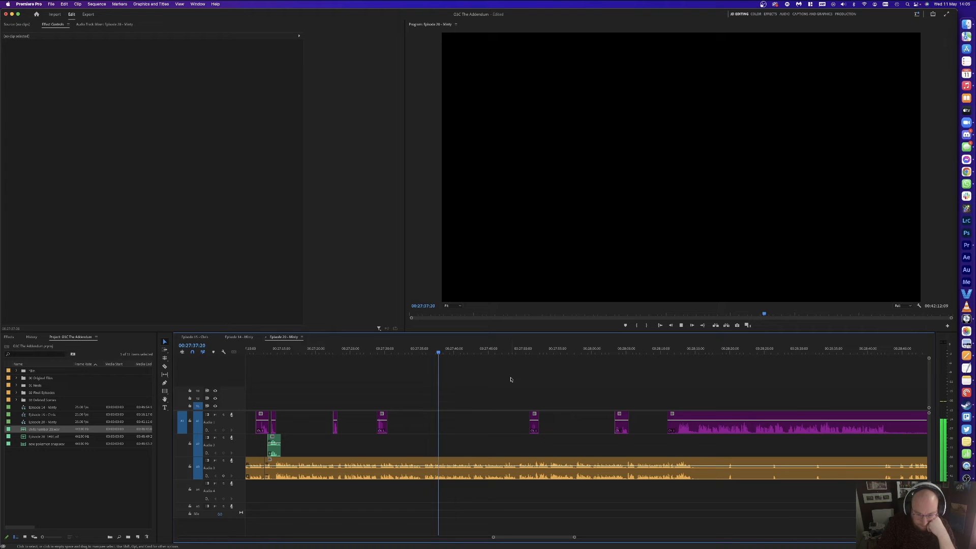
{"action": "scroll", "coordinate": [510, 379], "scroll_direction": "right", "scroll_amount": 5}
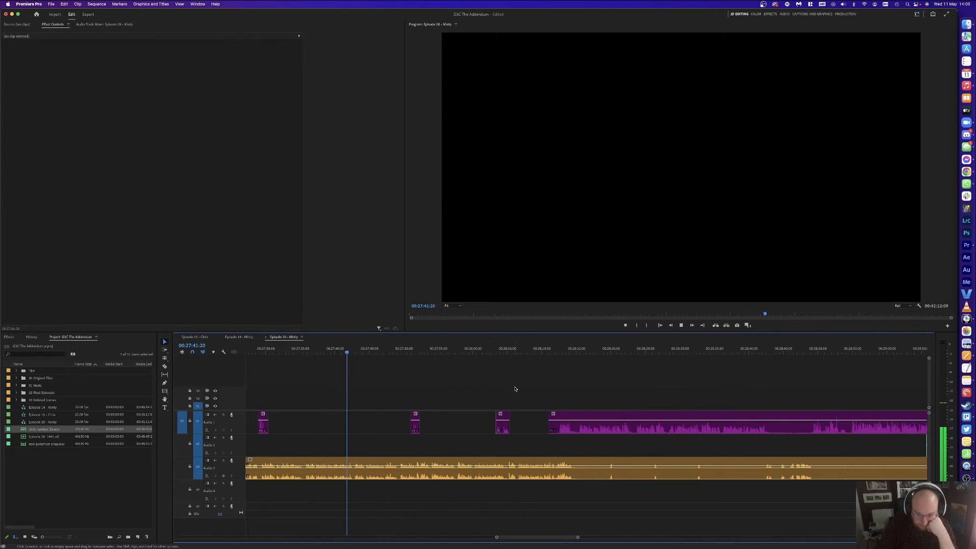
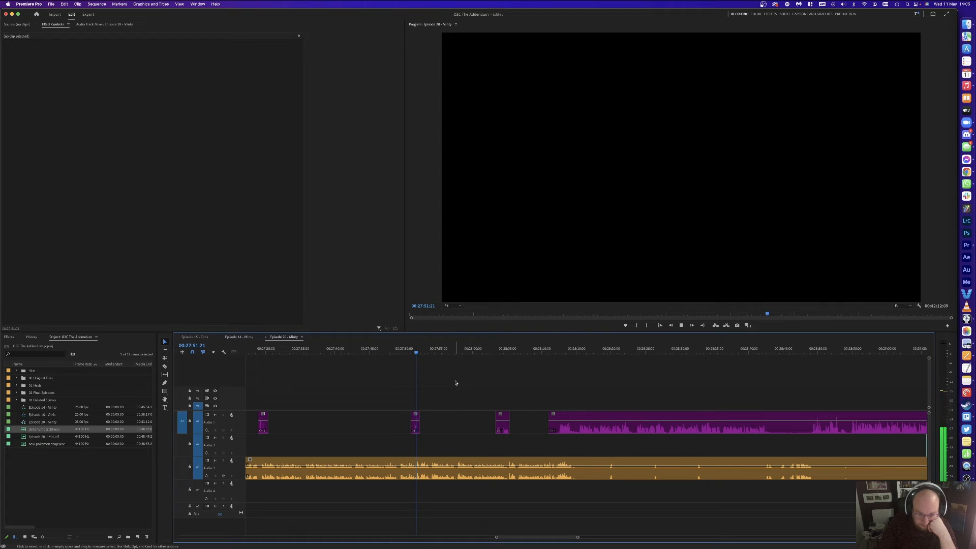
Step: Save the project at the current pause and resume listening
{"action": "scroll", "coordinate": [472, 378], "scroll_direction": "right", "scroll_amount": 2}
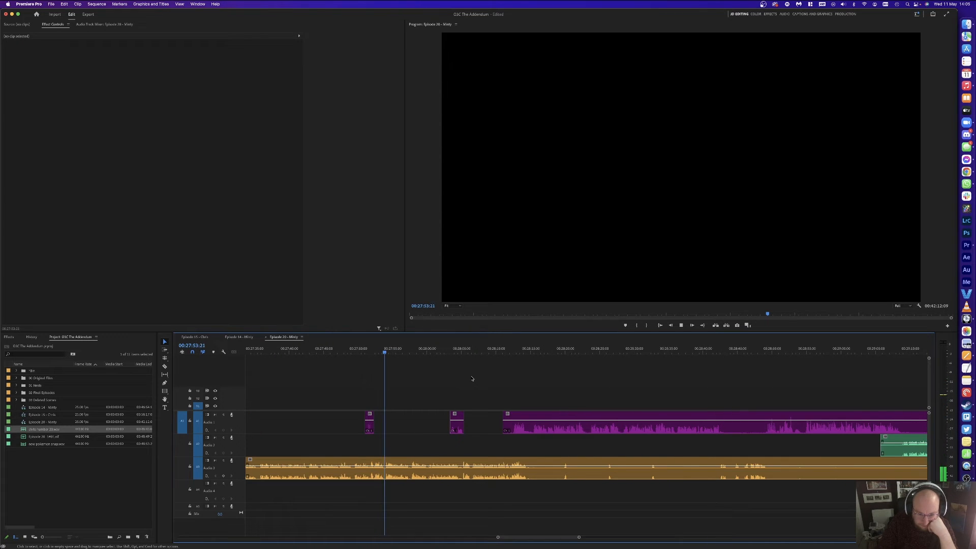
{"action": "key", "text": "space"}
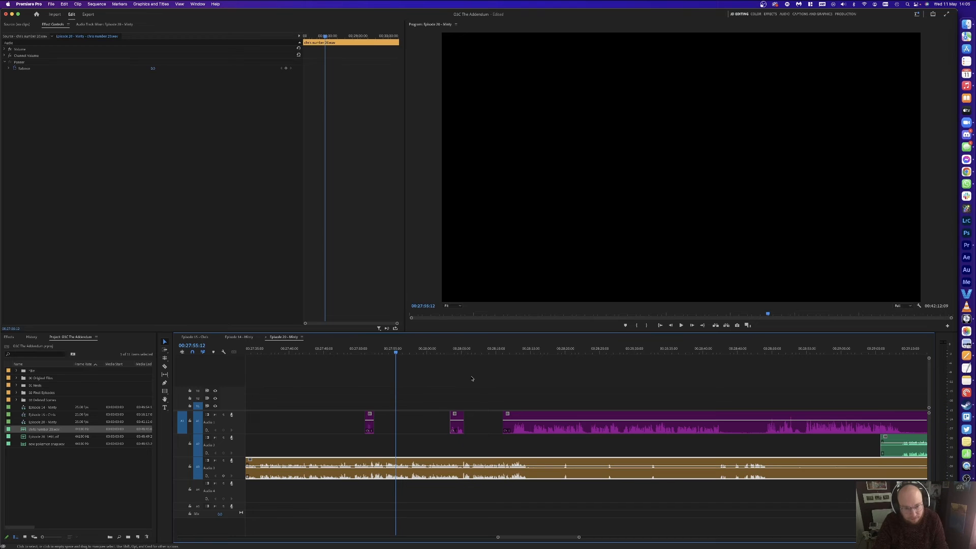
{"action": "key", "text": "super+s"}
{"action": "left_click", "coordinate": [426, 368]}
{"action": "key", "text": "space"}
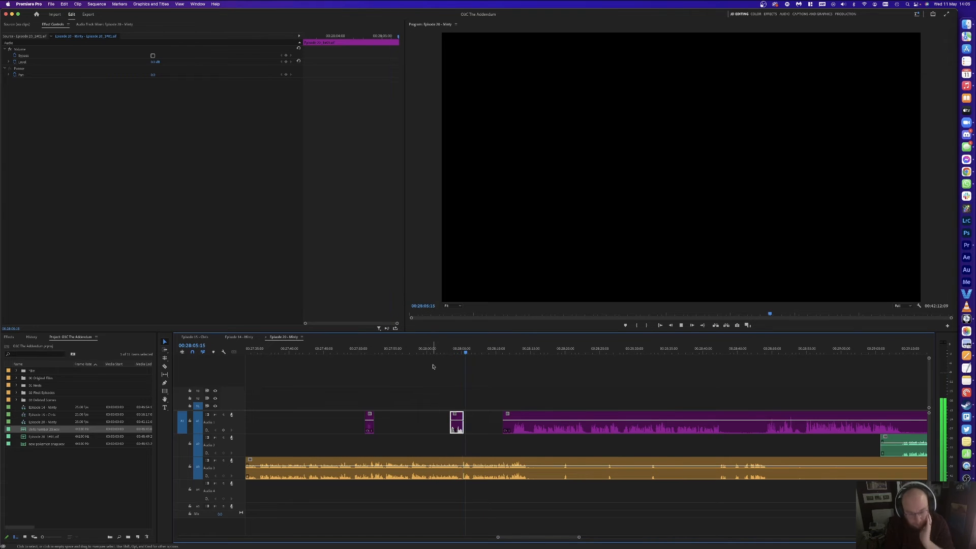
Step: Cut the A1 clip at the pause and delete the short unwanted piece
{"action": "key", "text": "="}
{"action": "key", "text": "="}
{"action": "key", "text": "c"}
{"action": "left_click", "coordinate": [546, 421]}
{"action": "key", "text": "v"}
{"action": "key", "text": "Delete"}
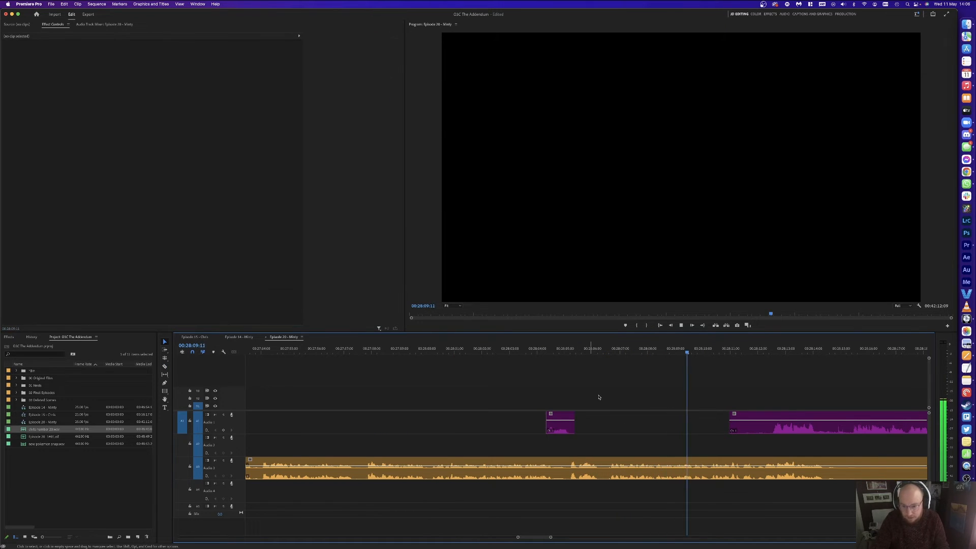
Step: Delete an unwanted stretch of the A3 audio
{"action": "scroll", "coordinate": [600, 397], "scroll_direction": "right", "scroll_amount": 2}
{"action": "scroll", "coordinate": [609, 403], "scroll_direction": "down", "scroll_amount": 3}
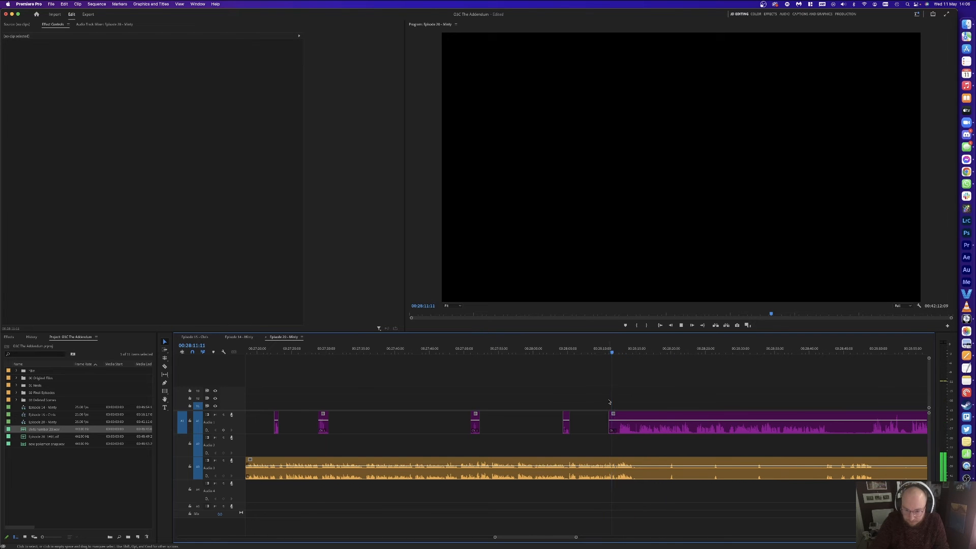
{"action": "left_click", "coordinate": [644, 474]}
{"action": "key", "text": "Delete"}
Step: Split A1 at the pause end, ripple-delete the short piece, and delete the preceding unwanted clip
{"action": "scroll", "coordinate": [681, 474], "scroll_direction": "up", "scroll_amount": 3}
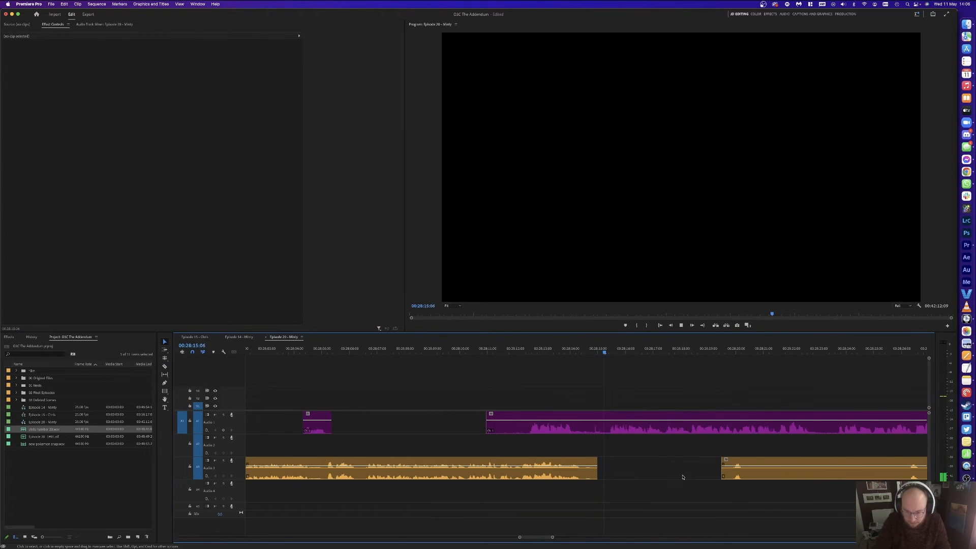
{"action": "left_click", "coordinate": [607, 346]}
{"action": "key", "text": "super+k"}
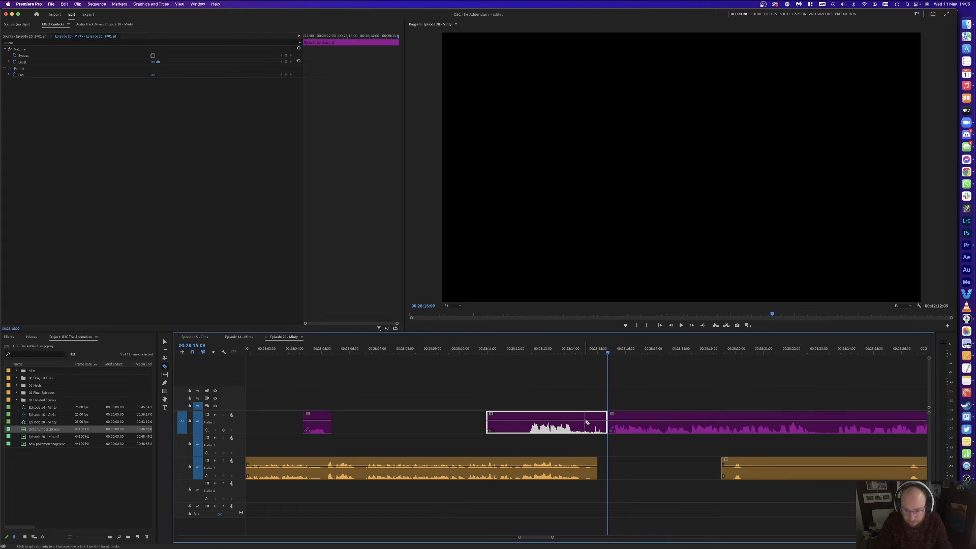
{"action": "key", "text": "v"}
{"action": "left_click", "coordinate": [596, 426]}
{"action": "key", "text": "shift+Delete"}
{"action": "left_click", "coordinate": [554, 421]}
{"action": "key", "text": "Delete"}
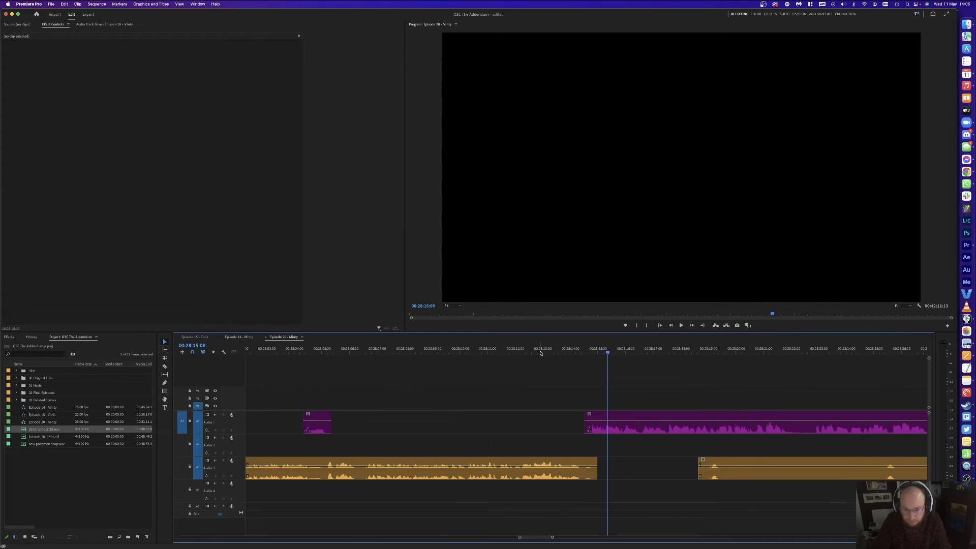
Step: Review the edit and delete the silent A3 stretch
{"action": "left_click", "coordinate": [539, 350]}
{"action": "key", "text": "space"}
{"action": "left_click", "coordinate": [603, 383]}
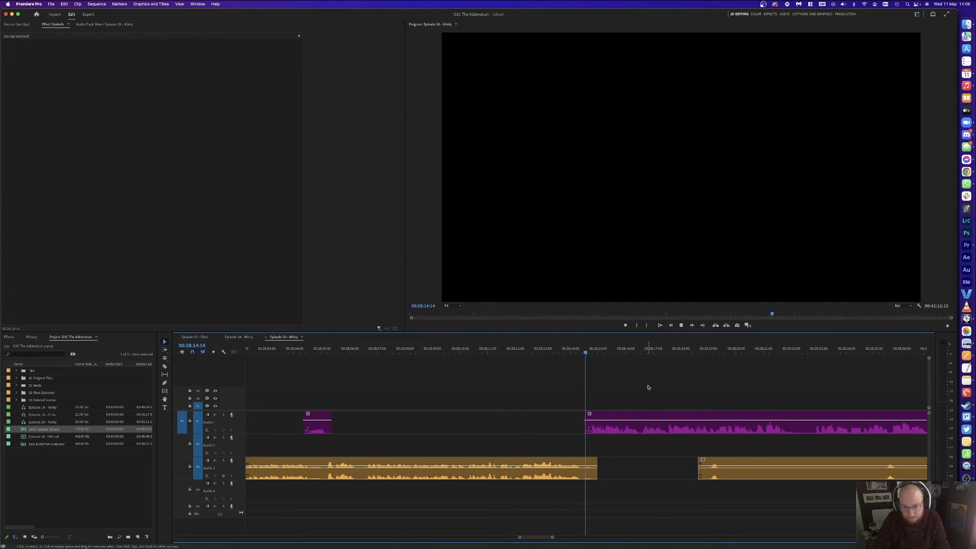
{"action": "scroll", "coordinate": [645, 409], "scroll_direction": "down", "scroll_amount": 3}
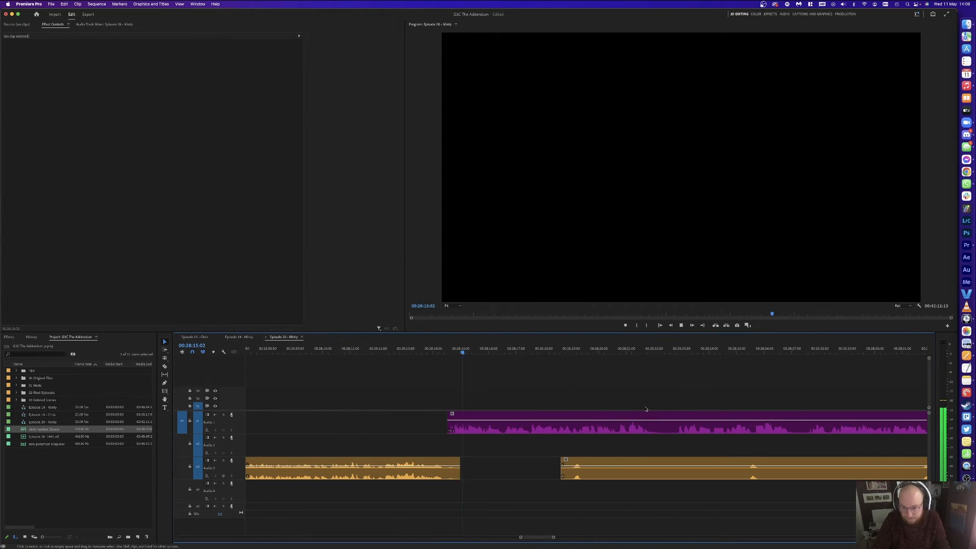
{"action": "key", "text": "v"}
{"action": "left_click", "coordinate": [721, 467]}
{"action": "key", "text": "Delete"}
Step: Cut the next pause out of A1 with a ripple delete and review the edit
{"action": "key", "text": "minus"}
{"action": "key", "text": "equal"}
{"action": "key", "text": "equal"}
{"action": "key", "text": "minus"}
{"action": "key", "text": "minus"}
{"action": "key", "text": "equal"}
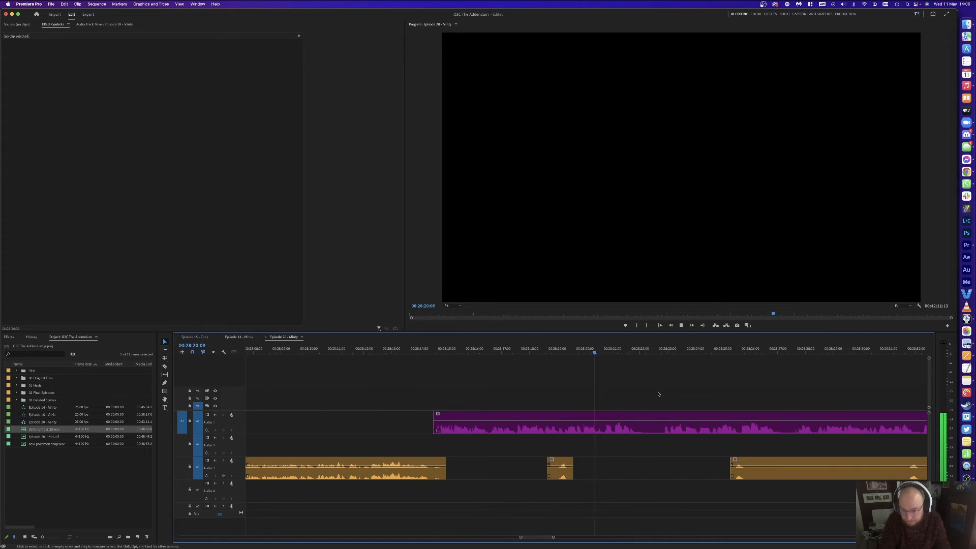
{"action": "key", "text": "space"}
{"action": "key", "text": "super+k"}
{"action": "left_click", "coordinate": [663, 350]}
{"action": "key", "text": "super+k"}
{"action": "key", "text": "shift+Delete"}
{"action": "left_click", "coordinate": [653, 422]}
{"action": "key", "text": "Up"}
{"action": "key", "text": "space"}
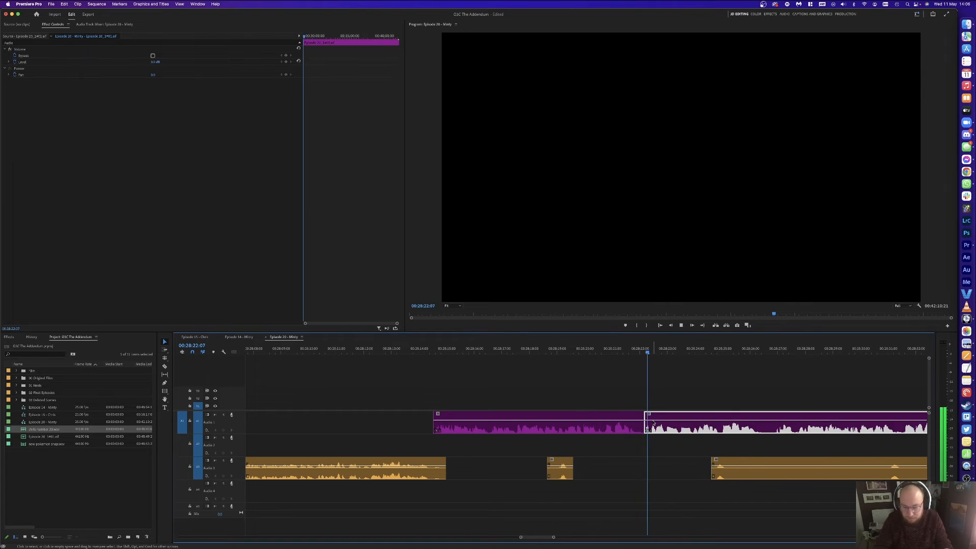
Step: Split A1 again, remove the small left piece and close the gap, reaching about 00:28:22
{"action": "key", "text": "minus"}
{"action": "key", "text": "equal"}
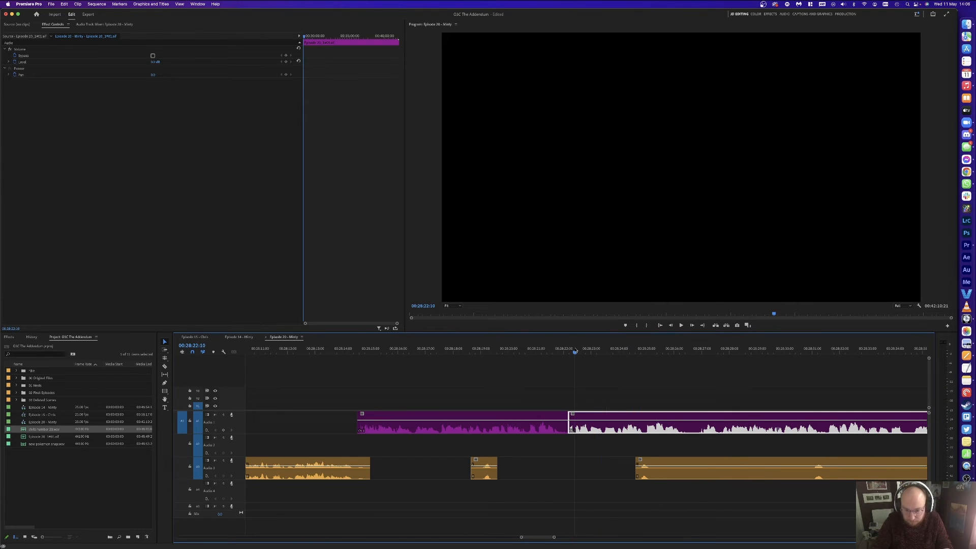
{"action": "key", "text": "super+k"}
{"action": "key", "text": "Delete"}
{"action": "left_click", "coordinate": [572, 423]}
{"action": "key", "text": "Delete"}
{"action": "key", "text": "space"}
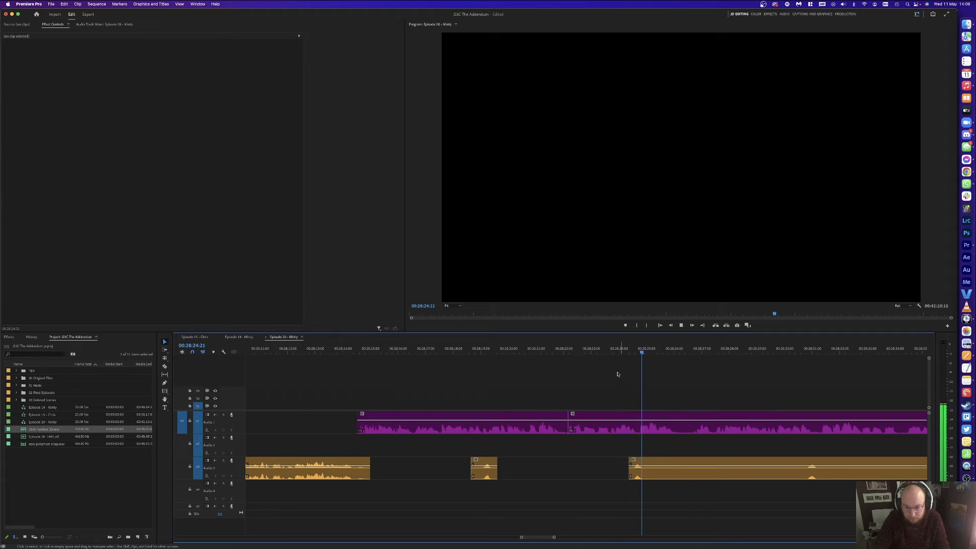
{"action": "left_click", "coordinate": [609, 346]}
Step: Split A1 at the playhead and ripple-delete the middle piece
{"action": "key", "text": "super+k"}
{"action": "left_click", "coordinate": [583, 346]}
{"action": "key", "text": "space"}
{"action": "left_click", "coordinate": [603, 420]}
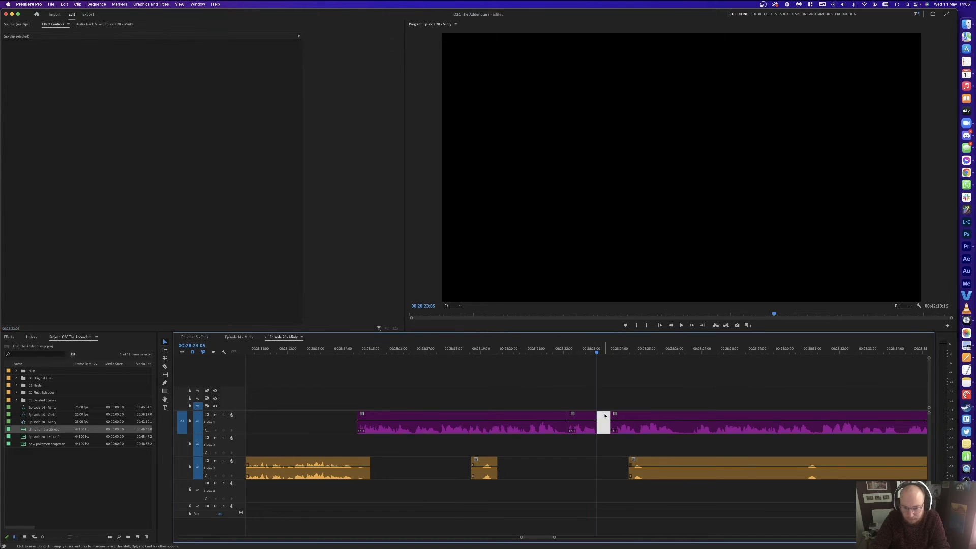
{"action": "key", "text": "shift+Delete"}
Step: Split A1 at 00:28:23:09, ripple-delete the leftover sliver and replay the edit
{"action": "left_click", "coordinate": [601, 348]}
{"action": "key", "text": "super+k"}
{"action": "key", "text": "shift+Delete"}
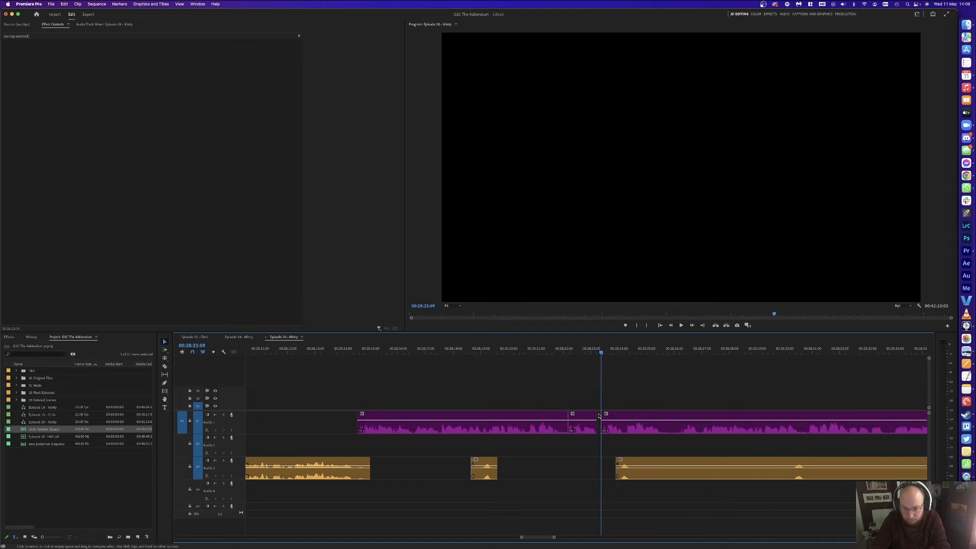
{"action": "left_click", "coordinate": [588, 348]}
{"action": "key", "text": "space"}
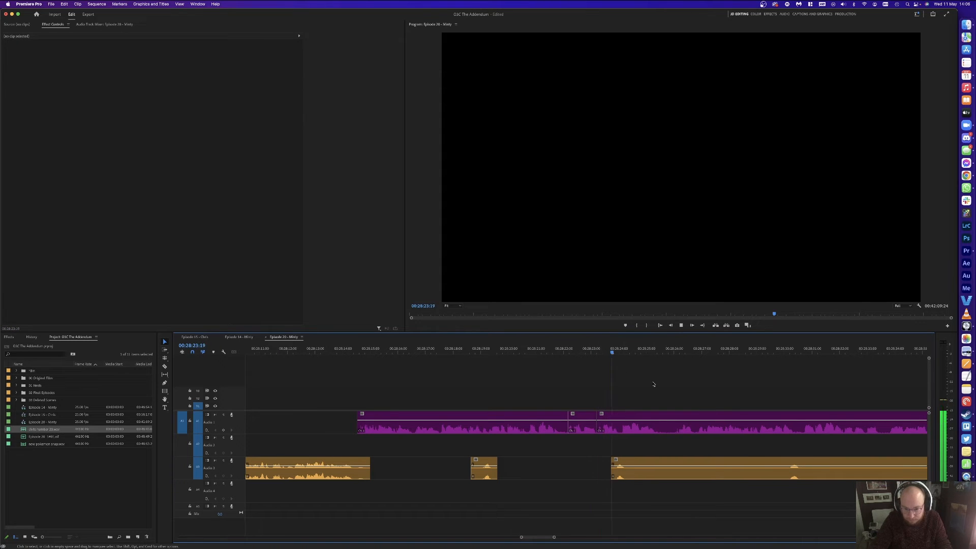
Step: Split A1 and A3 together, delete the short pieces on both tracks and close the gap
{"action": "key", "text": "super+k"}
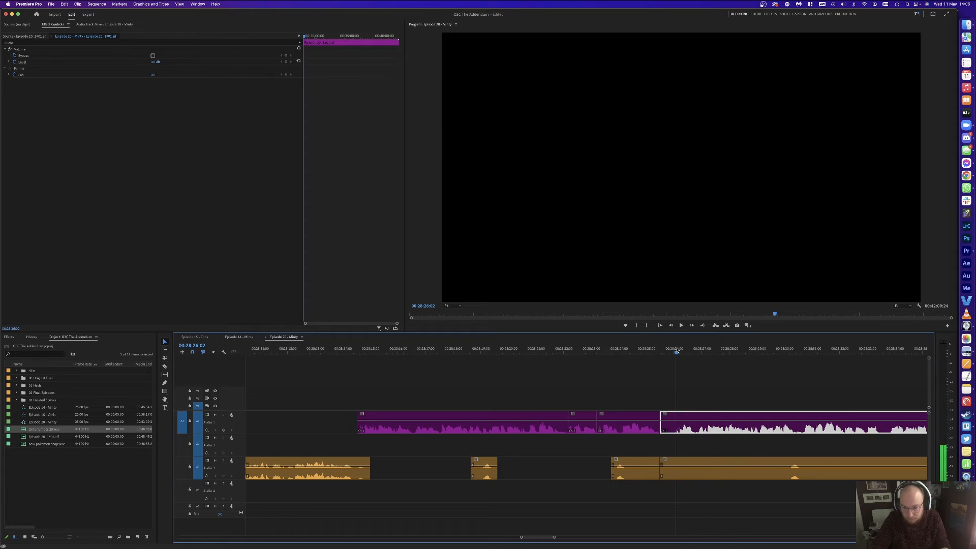
{"action": "key", "text": "super+k"}
{"action": "left_click_drag", "start_coordinate": [666, 370], "coordinate": [674, 493]}
{"action": "key", "text": "Delete"}
{"action": "left_click", "coordinate": [670, 476]}
{"action": "key", "text": "Delete"}
{"action": "key", "text": "space"}
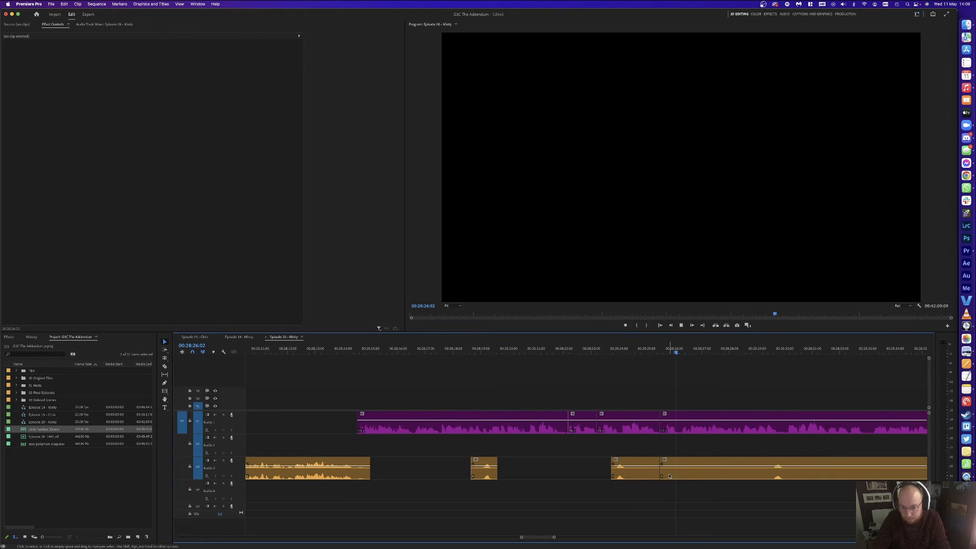
Step: Cut A3 at the start and end of the silence and delete both silent pieces
{"action": "key", "text": "minus"}
{"action": "key", "text": "equal"}
{"action": "key", "text": "c"}
{"action": "left_click", "coordinate": [663, 471]}
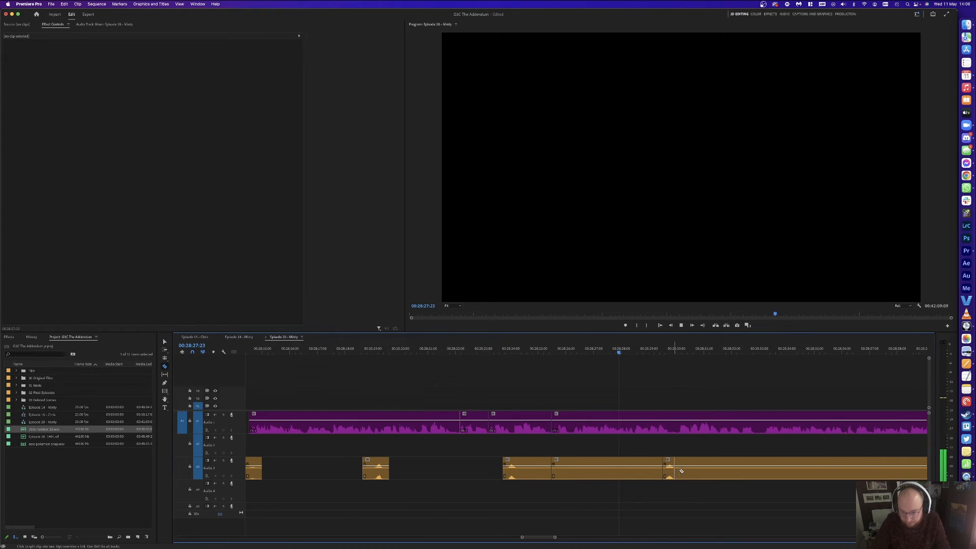
{"action": "left_click", "coordinate": [839, 473]}
{"action": "key", "text": "v"}
{"action": "left_click", "coordinate": [798, 472]}
{"action": "key", "text": "Delete"}
{"action": "left_click", "coordinate": [636, 471]}
{"action": "key", "text": "Delete"}
{"action": "key", "text": "minus"}
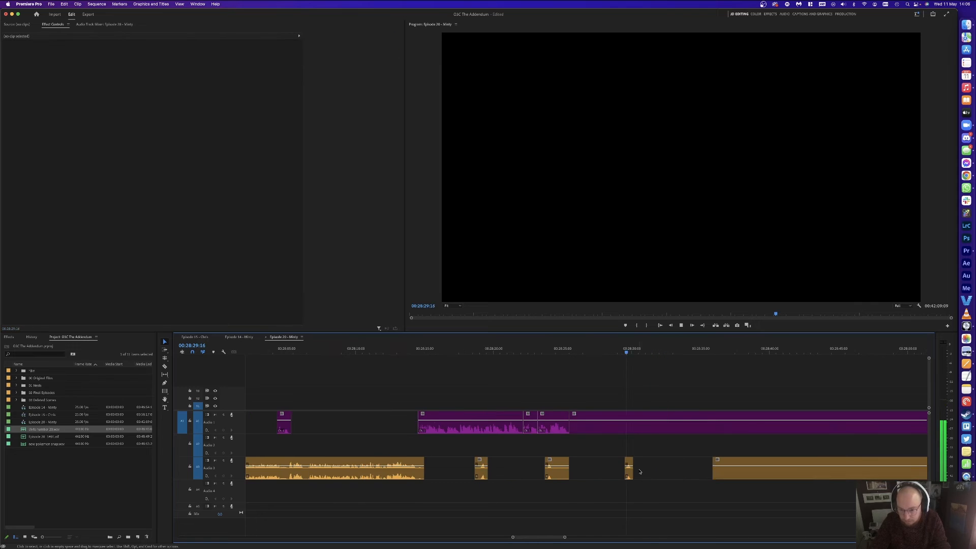
{"action": "key", "text": "equal"}
{"action": "key", "text": "equal"}
Step: Near 00:28:30:21, split A1, delete its short piece and the A3 sliver, and close the gap
{"action": "left_click", "coordinate": [587, 351]}
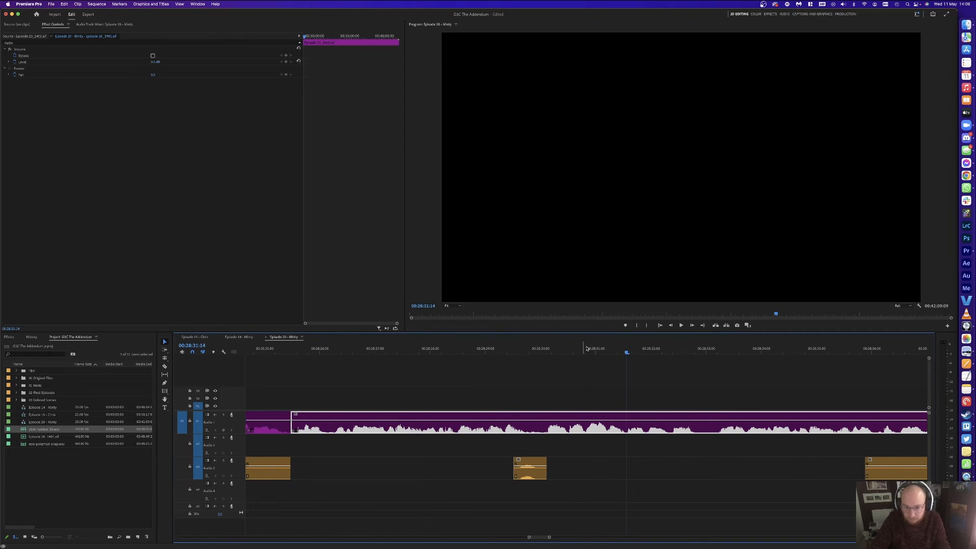
{"action": "left_click_drag", "start_coordinate": [588, 351], "coordinate": [545, 351]}
{"action": "key", "text": "super+k"}
{"action": "key", "text": "super+k"}
{"action": "left_click", "coordinate": [551, 424]}
{"action": "key", "text": "Delete"}
{"action": "left_click", "coordinate": [546, 463]}
{"action": "key", "text": "Delete"}
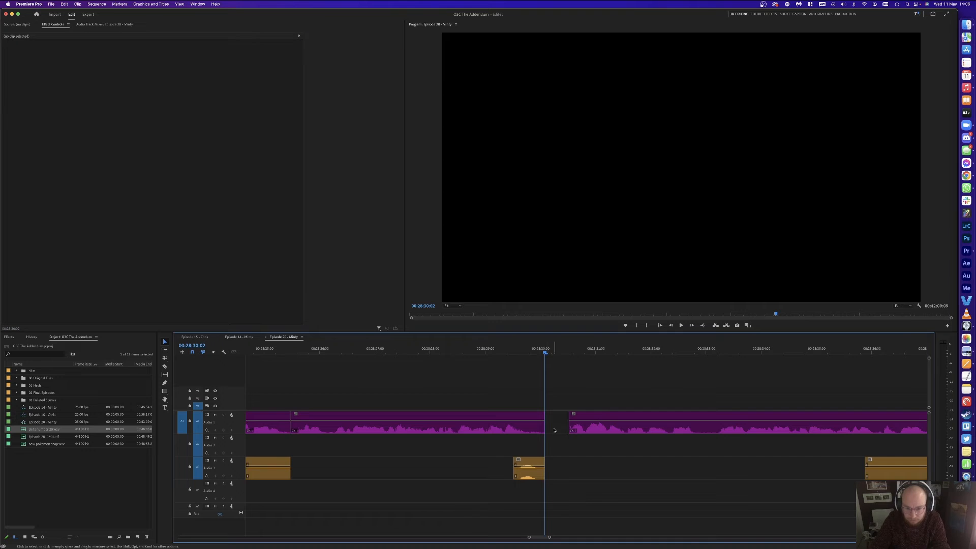
{"action": "left_click", "coordinate": [554, 427]}
{"action": "key", "text": "Delete"}
{"action": "key", "text": "space"}
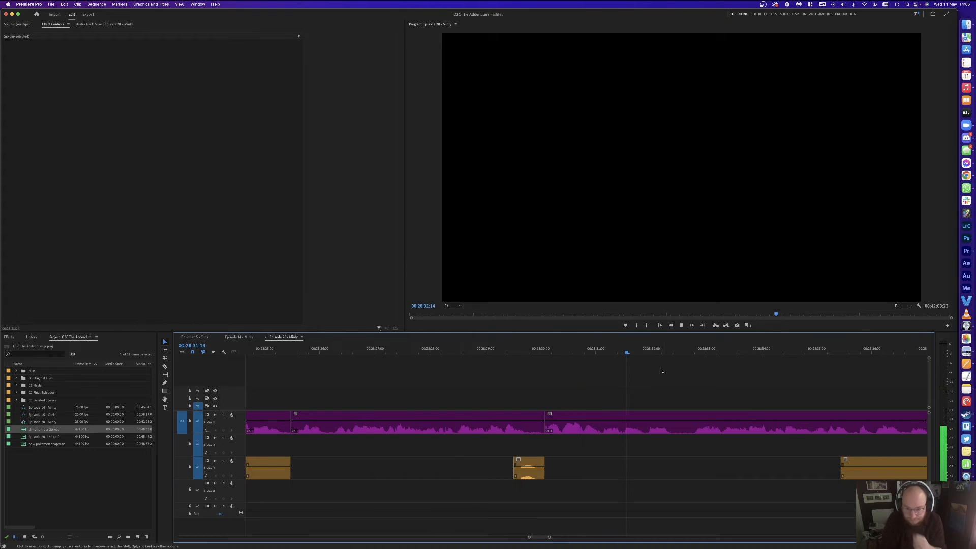
Step: Split A1 at the end of the next pause and ripple-delete the short piece
{"action": "left_click", "coordinate": [632, 350]}
{"action": "left_click_drag", "start_coordinate": [632, 350], "coordinate": [587, 349]}
{"action": "key", "text": "super+k"}
{"action": "key", "text": "super+k"}
{"action": "left_click", "coordinate": [605, 425]}
{"action": "key", "text": "shift+Delete"}
{"action": "key", "text": "Up"}
{"action": "key", "text": "space"}
Step: Cut an unwanted section out of A1 and delete the unwanted A3 clip
{"action": "key", "text": "minus"}
{"action": "key", "text": "minus"}
{"action": "key", "text": "minus"}
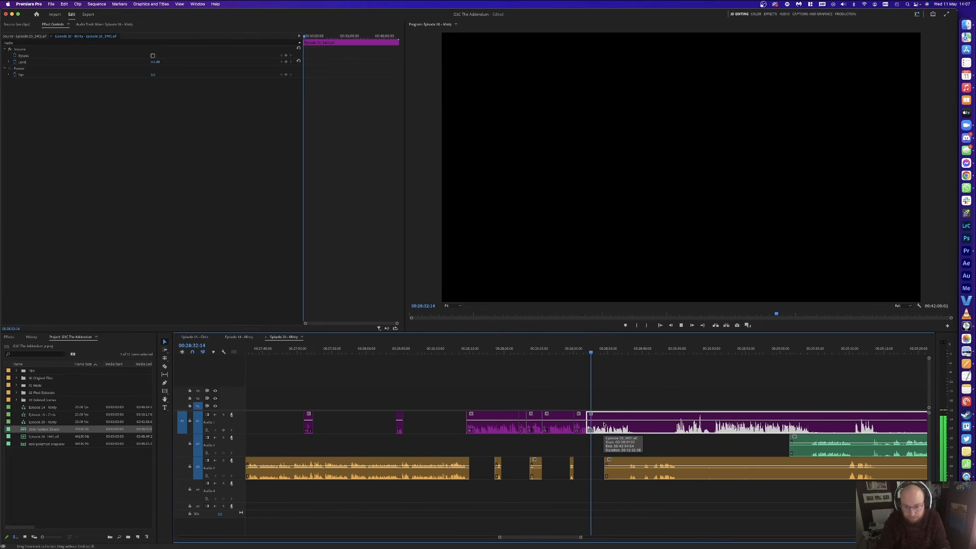
{"action": "left_click", "coordinate": [618, 399]}
{"action": "key", "text": "c"}
{"action": "left_click", "coordinate": [635, 426]}
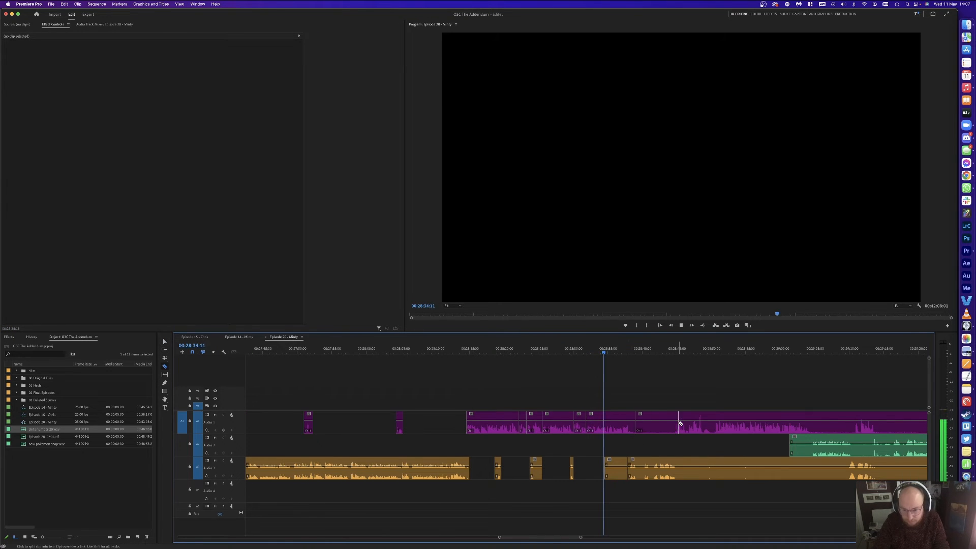
{"action": "left_click", "coordinate": [675, 424]}
{"action": "key", "text": "v"}
{"action": "left_click", "coordinate": [656, 427]}
{"action": "key", "text": "Delete"}
{"action": "left_click", "coordinate": [614, 474]}
{"action": "key", "text": "Delete"}
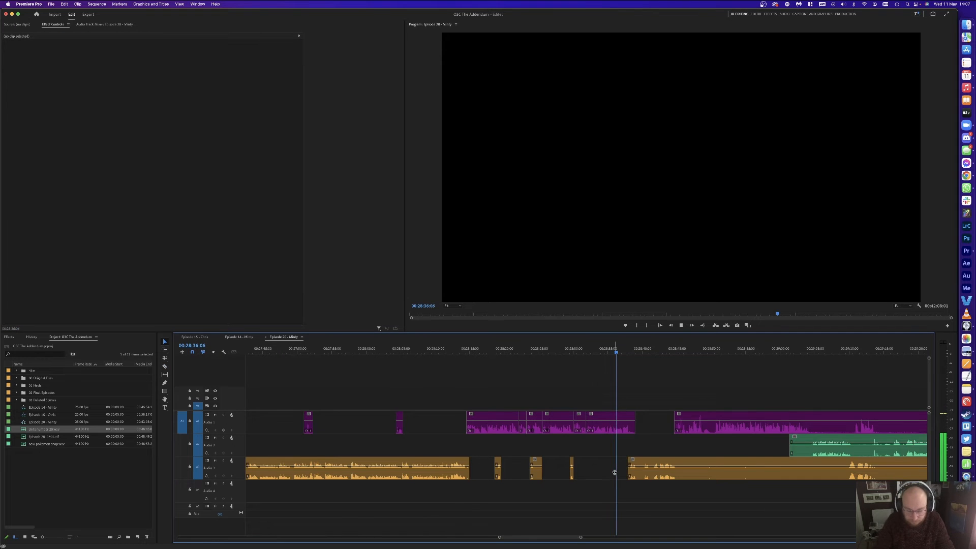
{"action": "key", "text": "equal"}
{"action": "key", "text": "equal"}
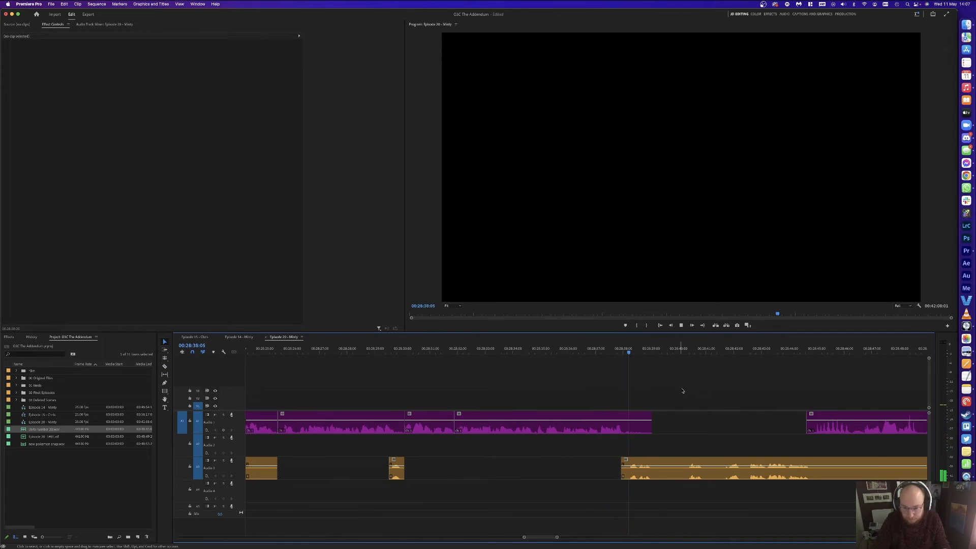
Step: Split the A3 clip at both ends of the pause near 28:41
{"action": "key", "text": "space"}
{"action": "key", "text": "super+k"}
{"action": "left_click", "coordinate": [685, 351]}
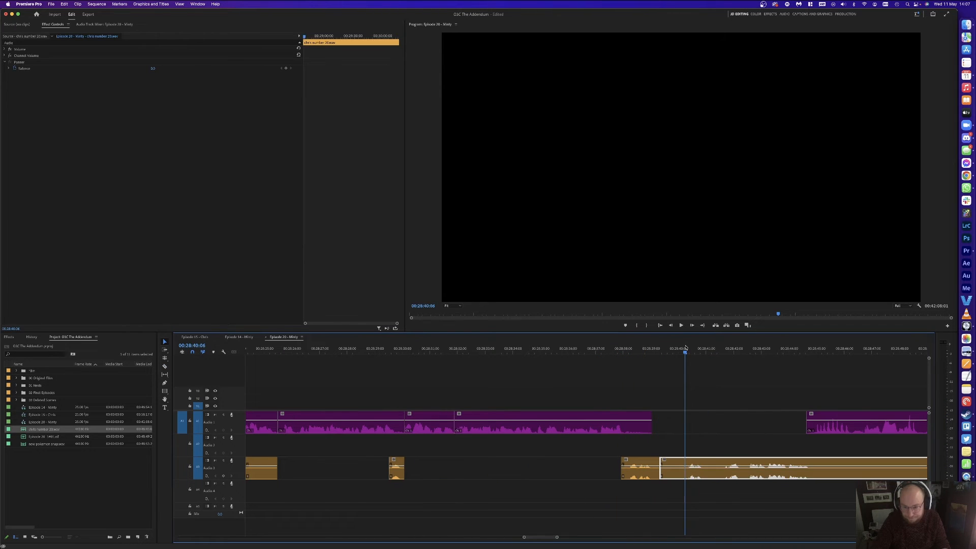
{"action": "key", "text": "super+k"}
{"action": "key", "text": "space"}
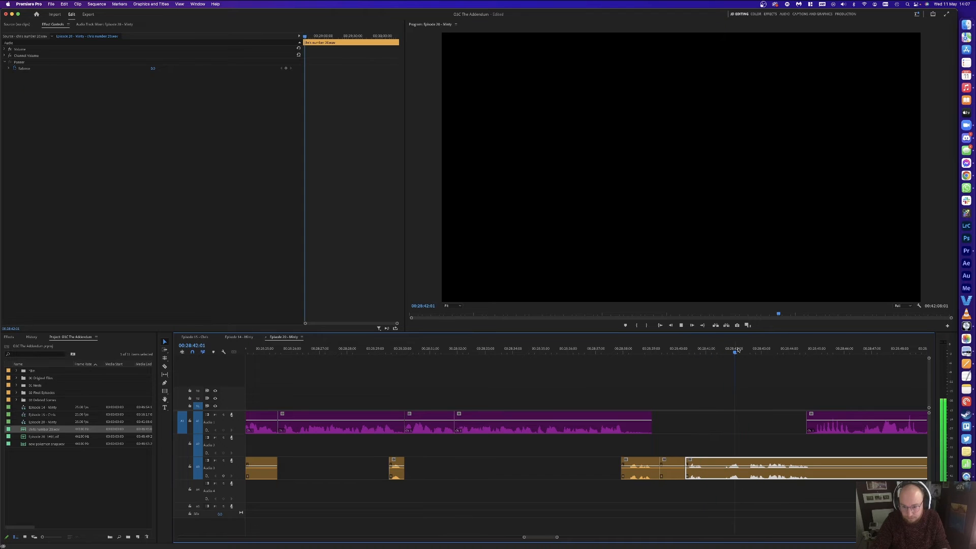
{"action": "left_click", "coordinate": [727, 348]}
Step: Split the orange clip, delete the two unwanted orange pieces and close the gap
{"action": "key", "text": "super+k"}
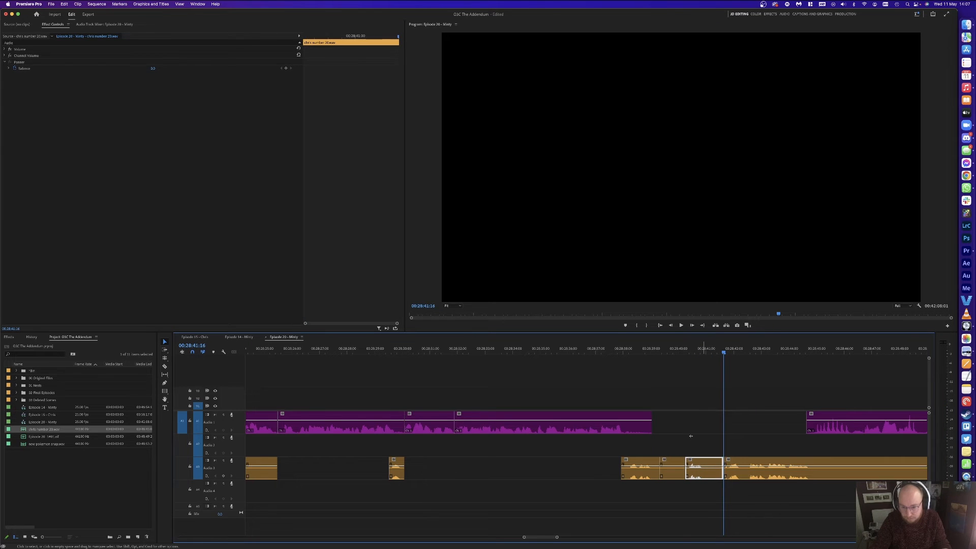
{"action": "left_click_drag", "start_coordinate": [690, 436], "coordinate": [677, 469]}
{"action": "key", "text": "Delete"}
{"action": "left_click", "coordinate": [677, 470]}
{"action": "key", "text": "Delete"}
{"action": "key", "text": "Up"}
{"action": "key", "text": "space"}
Step: Cut the orange clip at the start and end of the pause and delete the middle piece
{"action": "left_click", "coordinate": [734, 425]}
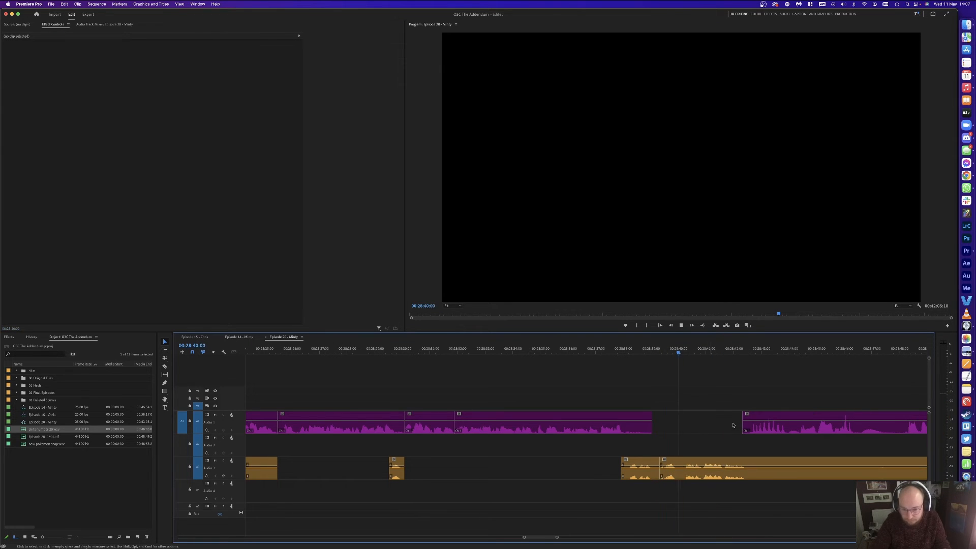
{"action": "key", "text": "c"}
{"action": "left_click", "coordinate": [753, 471]}
{"action": "left_click", "coordinate": [880, 472]}
{"action": "key", "text": "v"}
{"action": "left_click", "coordinate": [848, 470]}
{"action": "key", "text": "Delete"}
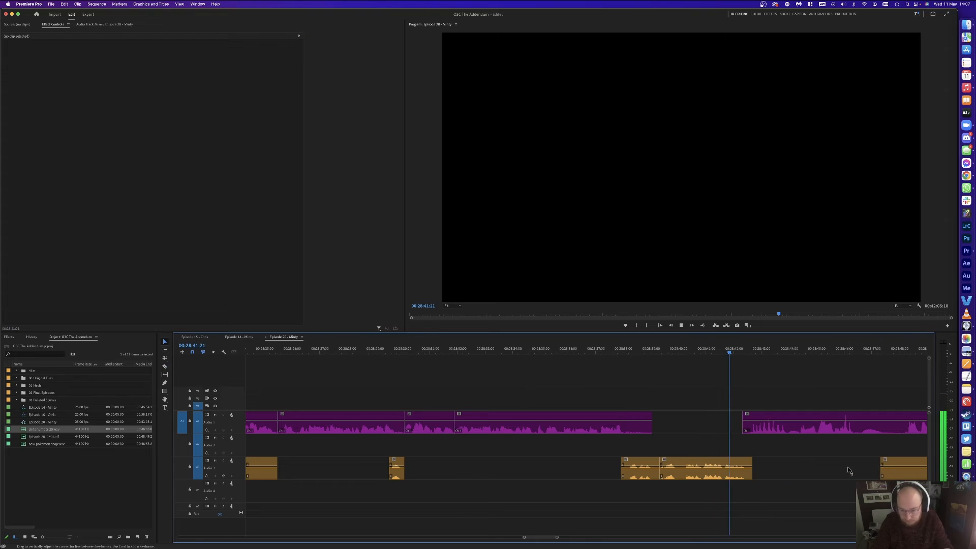
Step: Drag all later clips left with Track Select Forward to close the gap
{"action": "key", "text": "="}
{"action": "left_click_drag", "start_coordinate": [706, 438], "coordinate": [680, 410]}
{"action": "key", "text": "v"}
{"action": "left_click", "coordinate": [670, 380]}
{"action": "key", "text": "space"}
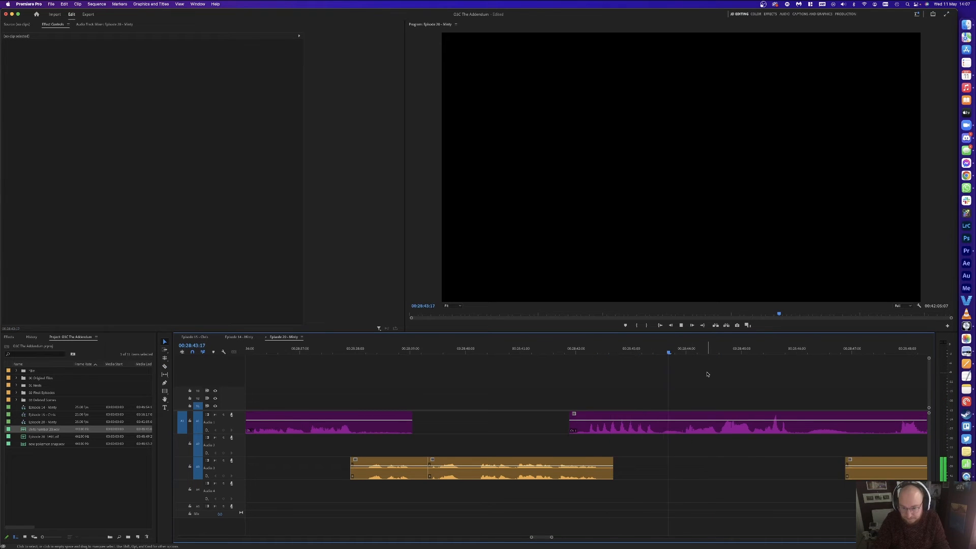
Step: Cut the pause from 28:43:14 to 28:48:15 on the purple and orange tracks and close the gap
{"action": "left_click", "coordinate": [768, 351]}
{"action": "key", "text": "space"}
{"action": "left_click", "coordinate": [770, 351]}
{"action": "key", "text": "super+k"}
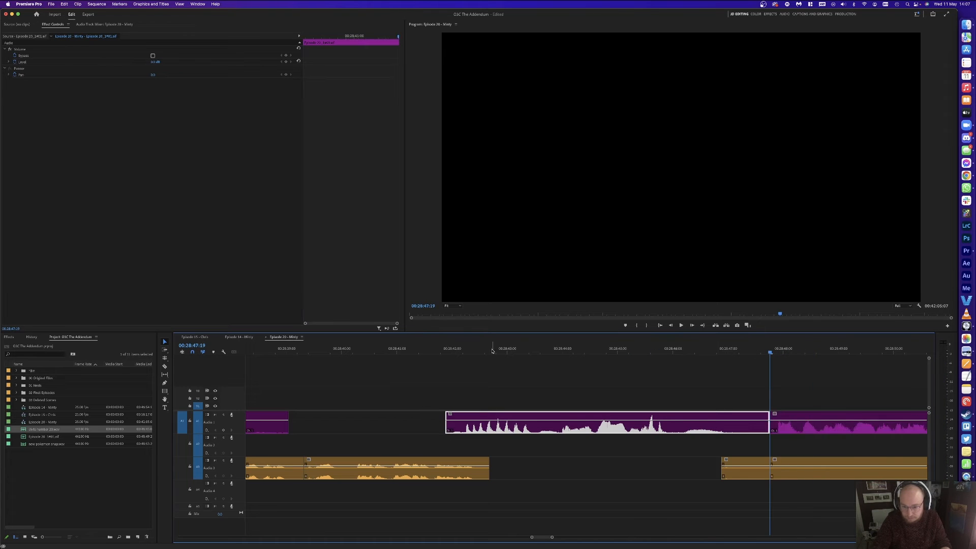
{"action": "left_click", "coordinate": [538, 351]}
{"action": "key", "text": "super+k"}
{"action": "left_click_drag", "start_coordinate": [639, 395], "coordinate": [675, 447]}
{"action": "key", "text": "shift+Delete"}
Step: Replay the join, then zoom in and split both tracks at about 28:45
{"action": "left_click", "coordinate": [452, 350]}
{"action": "key", "text": "space"}
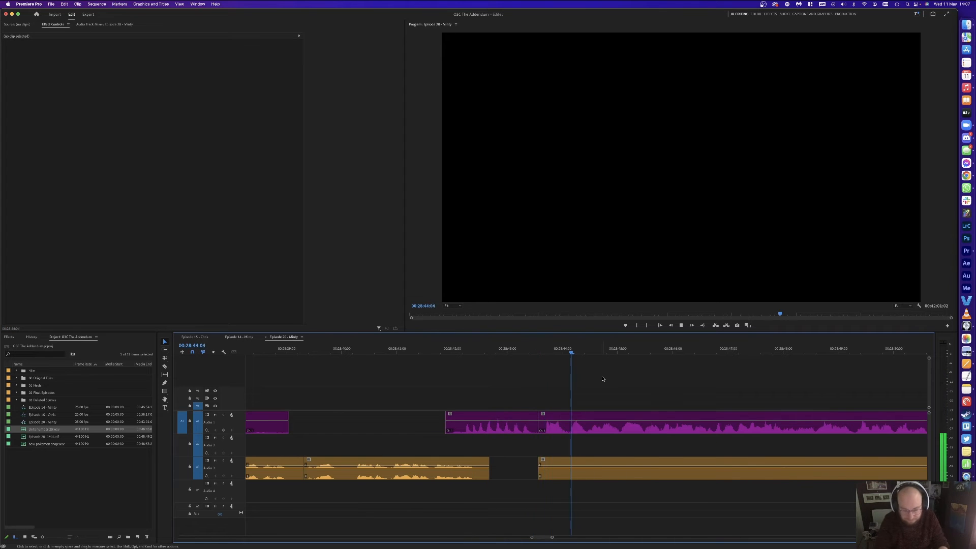
{"action": "key", "text": "minus"}
{"action": "left_click_drag", "start_coordinate": [608, 350], "coordinate": [562, 347]}
{"action": "key", "text": "equal"}
{"action": "key", "text": "equal"}
{"action": "key", "text": "equal"}
{"action": "key", "text": "super+k"}
{"action": "key", "text": "super+k"}
Step: Delete the unwanted purple and orange pieces around 28:45:01 and the empty gap between them
{"action": "left_click", "coordinate": [582, 348]}
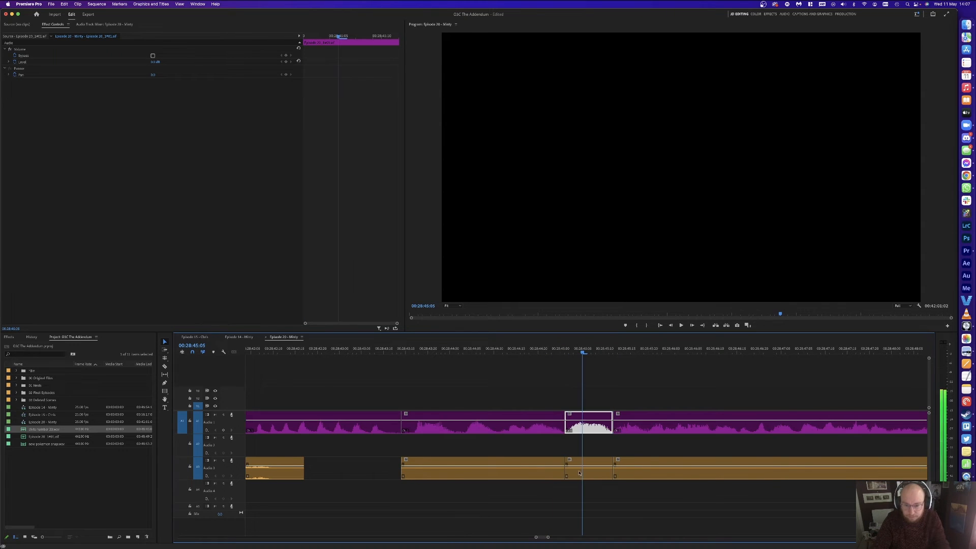
{"action": "key", "text": "Delete"}
{"action": "left_click", "coordinate": [540, 473]}
{"action": "key", "text": "Delete"}
{"action": "left_click", "coordinate": [582, 469]}
{"action": "key", "text": "Delete"}
{"action": "left_click", "coordinate": [572, 425]}
{"action": "key", "text": "Delete"}
Step: Nudge the purple and orange clips after 28:45:14 six frames later and replay the join
{"action": "left_click", "coordinate": [495, 349]}
{"action": "key", "text": "space"}
{"action": "key", "text": "space"}
{"action": "left_click", "coordinate": [598, 414]}
{"action": "left_click", "coordinate": [601, 468], "text": "shift"}
{"action": "left_click_drag", "start_coordinate": [610, 415], "coordinate": [636, 415]}
{"action": "left_click", "coordinate": [586, 381]}
{"action": "left_click", "coordinate": [507, 350]}
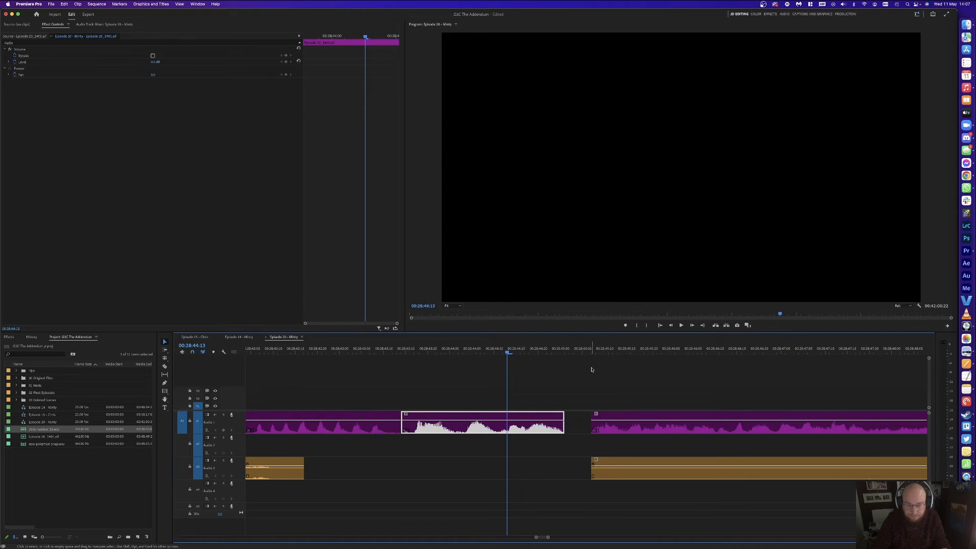
{"action": "key", "text": "space"}
Step: Cut the pause before speech resumes on the purple and orange tracks, removing a short green clip
{"action": "key", "text": "minus"}
{"action": "key", "text": "minus"}
{"action": "key", "text": "minus"}
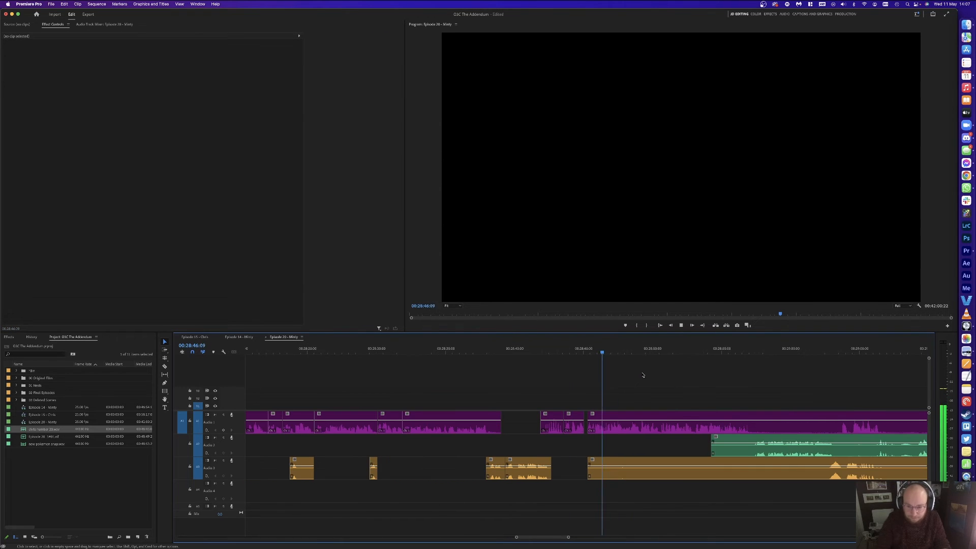
{"action": "left_click", "coordinate": [841, 421]}
{"action": "key", "text": "v"}
{"action": "left_click", "coordinate": [800, 425]}
{"action": "key", "text": "Delete"}
{"action": "key", "text": "c"}
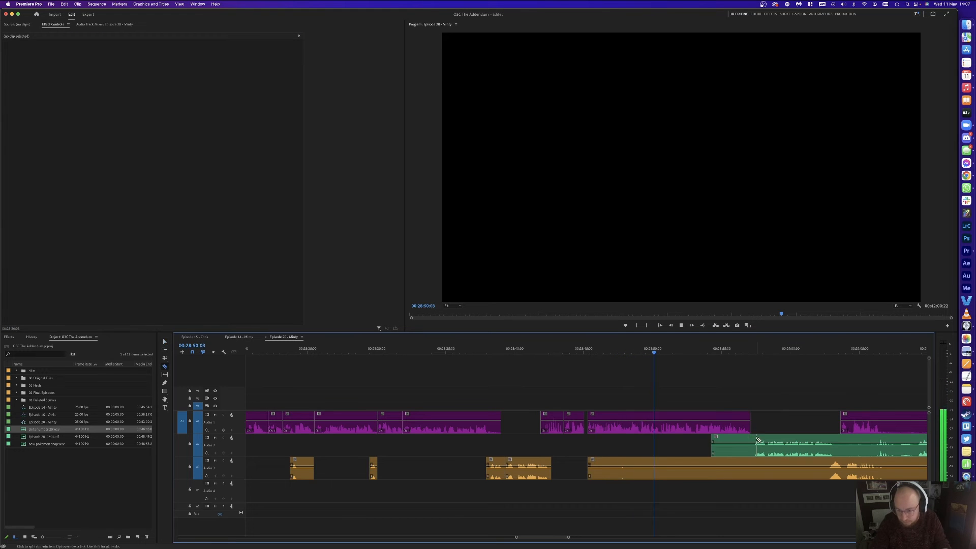
{"action": "left_click", "coordinate": [828, 474]}
{"action": "key", "text": "v"}
{"action": "left_click_drag", "start_coordinate": [725, 498], "coordinate": [724, 448]}
{"action": "key", "text": "Delete"}
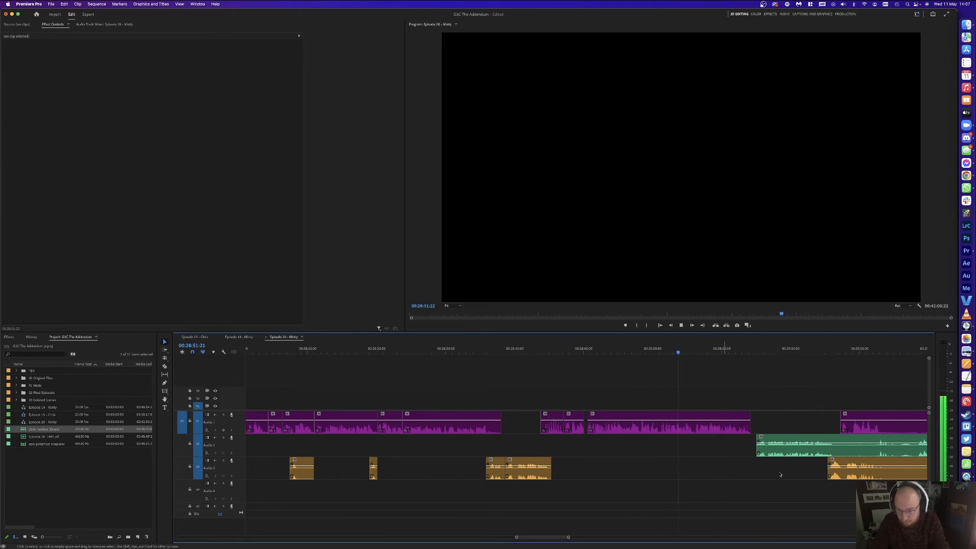
Step: Split the purple clip at 28:57:00 and delete the remnant after it
{"action": "key", "text": "equal"}
{"action": "key", "text": "equal"}
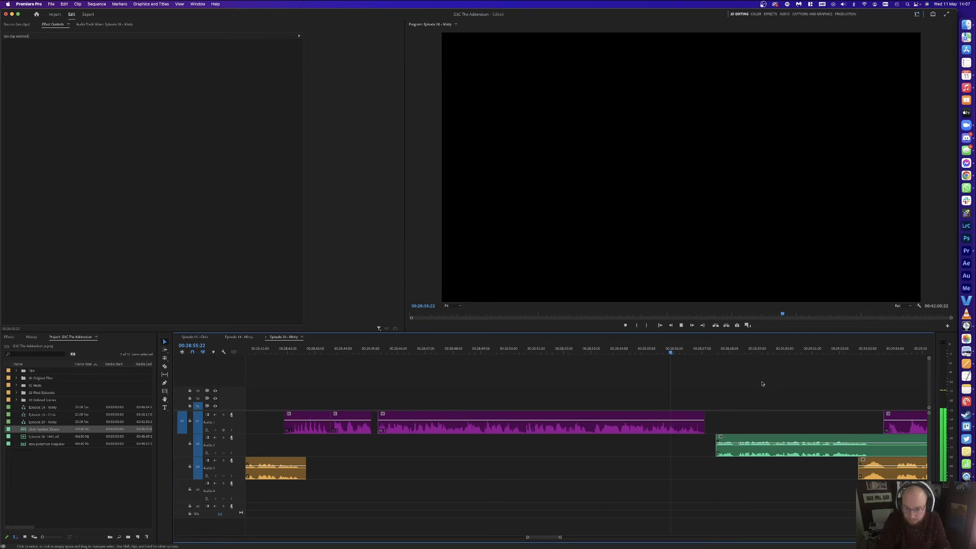
{"action": "key", "text": "space"}
{"action": "key", "text": "super+k"}
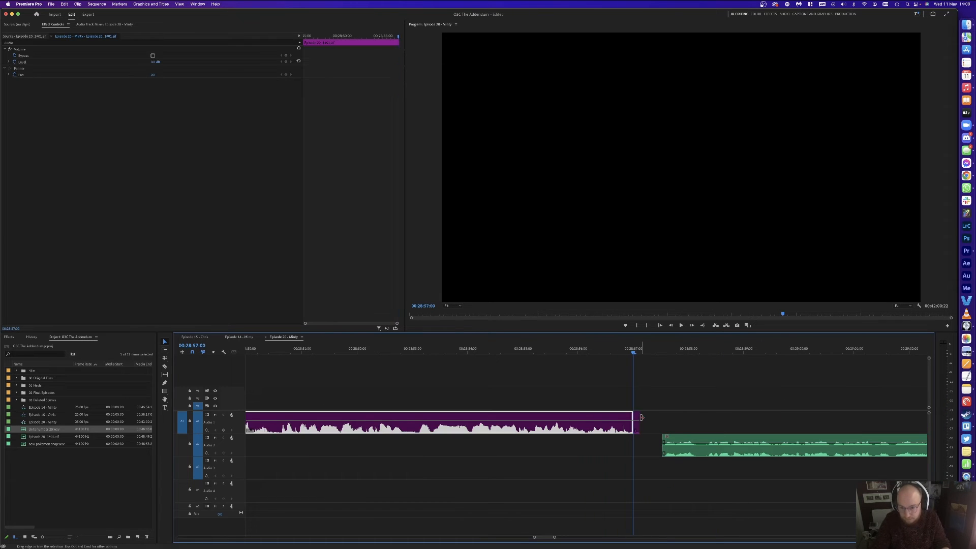
{"action": "left_click", "coordinate": [636, 421]}
{"action": "key", "text": "Delete"}
Step: Pull the green and later clips left to 28:57:00 and play back the new join
{"action": "key", "text": "a"}
{"action": "left_click_drag", "start_coordinate": [692, 442], "coordinate": [668, 440]}
{"action": "key", "text": "v"}
{"action": "left_click", "coordinate": [669, 382]}
{"action": "key", "text": "space"}
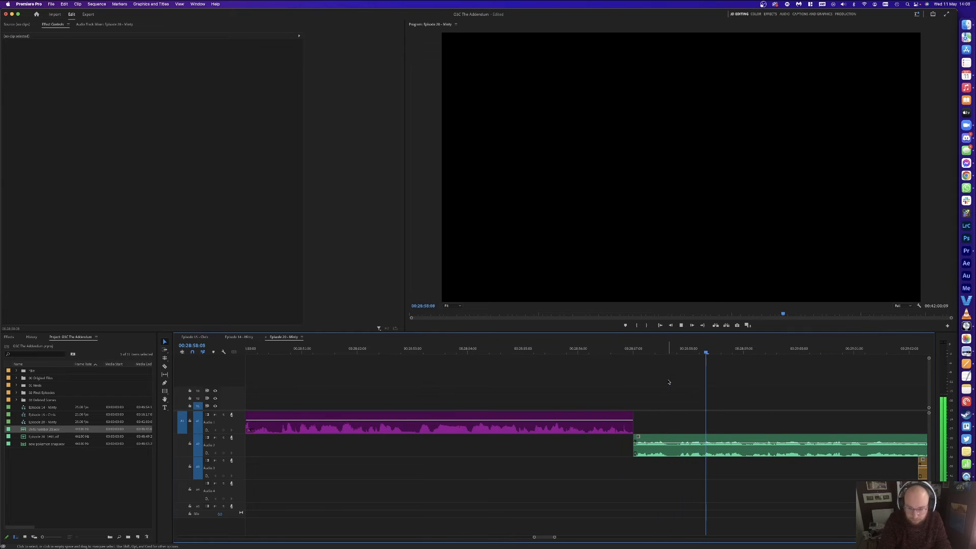
{"action": "key", "text": "minus"}
{"action": "key", "text": "minus"}
{"action": "key", "text": "equal"}
Step: Cut the green clip at the pause and delete the green pause piece
{"action": "key", "text": "c"}
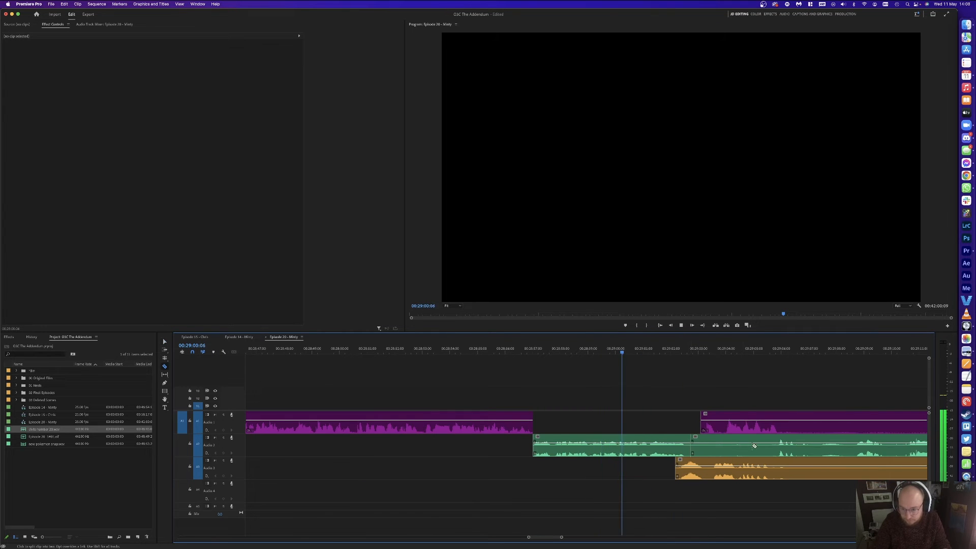
{"action": "left_click", "coordinate": [767, 446]}
{"action": "key", "text": "v"}
{"action": "left_click", "coordinate": [735, 447]}
{"action": "key", "text": "Delete"}
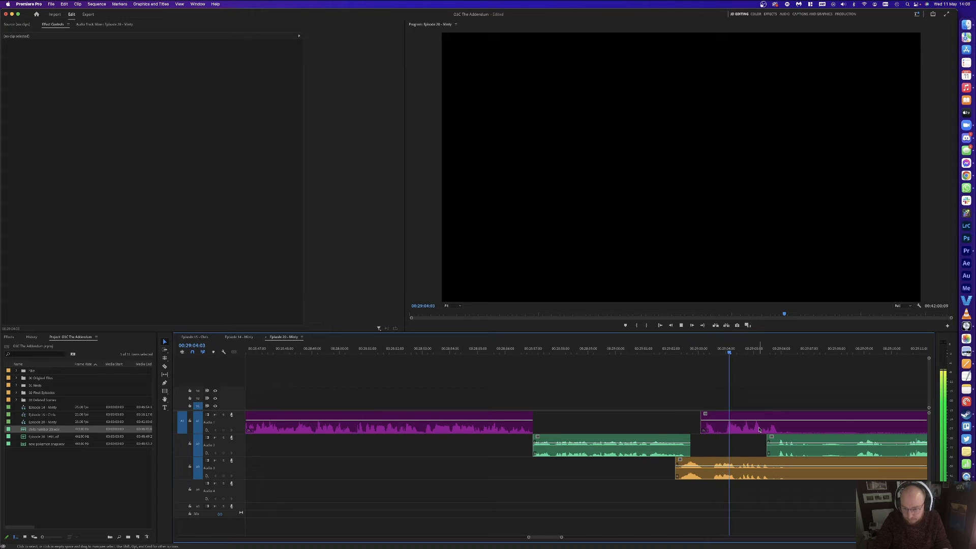
Step: Split the purple and orange clips near 29:03:20 and delete the unwanted purple piece
{"action": "key", "text": "space"}
{"action": "left_click", "coordinate": [726, 426]}
{"action": "key", "text": "c"}
{"action": "left_click", "coordinate": [722, 425]}
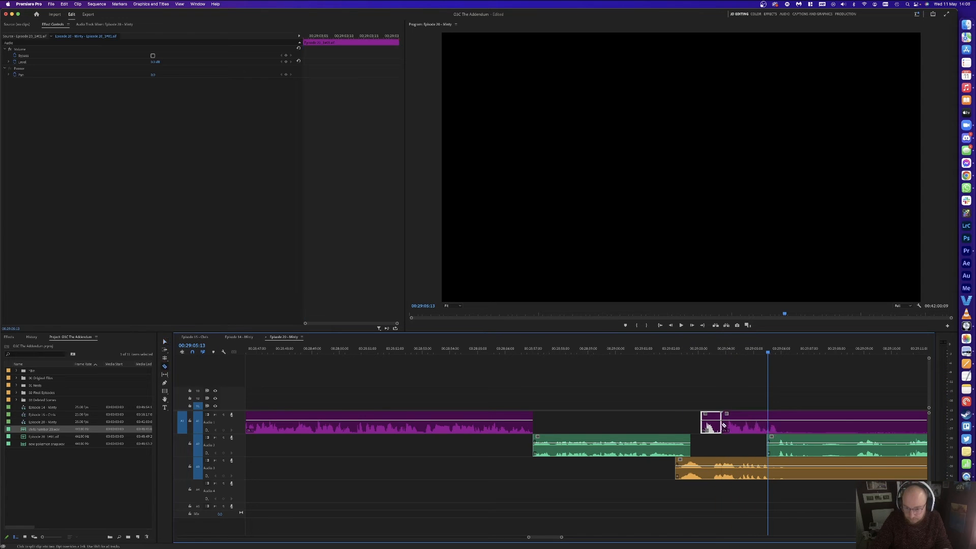
{"action": "left_click", "coordinate": [737, 471]}
{"action": "key", "text": "v"}
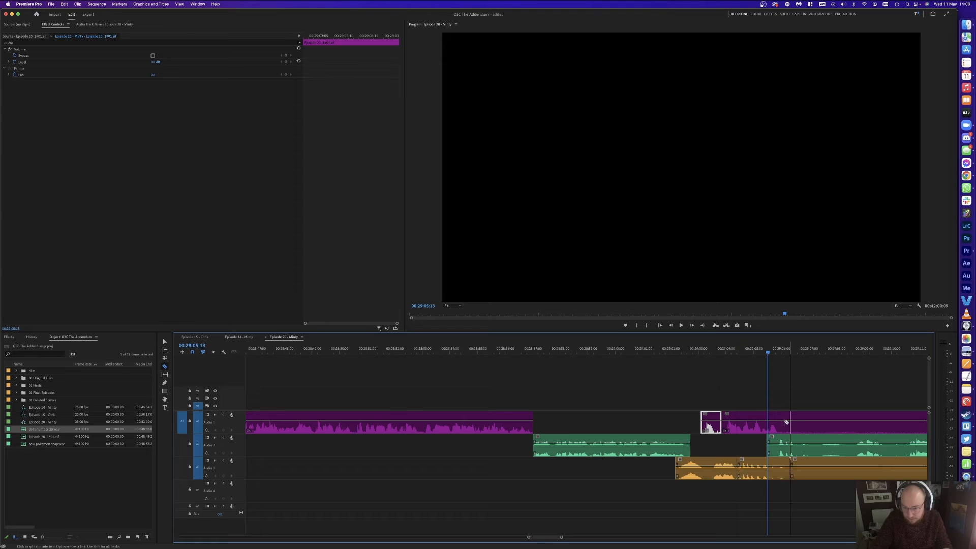
{"action": "left_click", "coordinate": [881, 417]}
{"action": "key", "text": "v"}
{"action": "key", "text": "Delete"}
Step: Split the orange clip at the same point and delete the unwanted and short orange pieces
{"action": "key", "text": "c"}
{"action": "left_click", "coordinate": [881, 467]}
{"action": "key", "text": "v"}
{"action": "left_click", "coordinate": [857, 467]}
{"action": "key", "text": "Delete"}
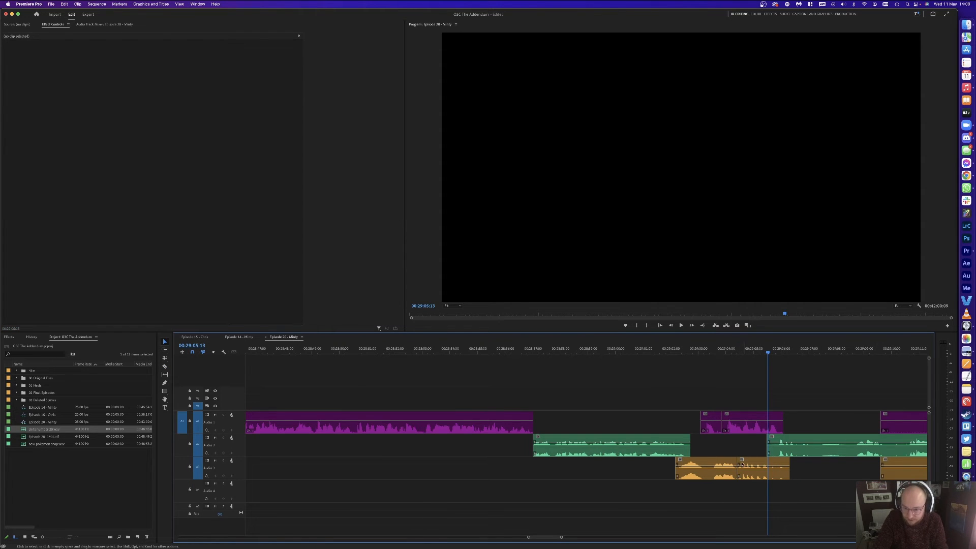
{"action": "key", "text": "v"}
{"action": "left_click", "coordinate": [720, 465]}
{"action": "key", "text": "Delete"}
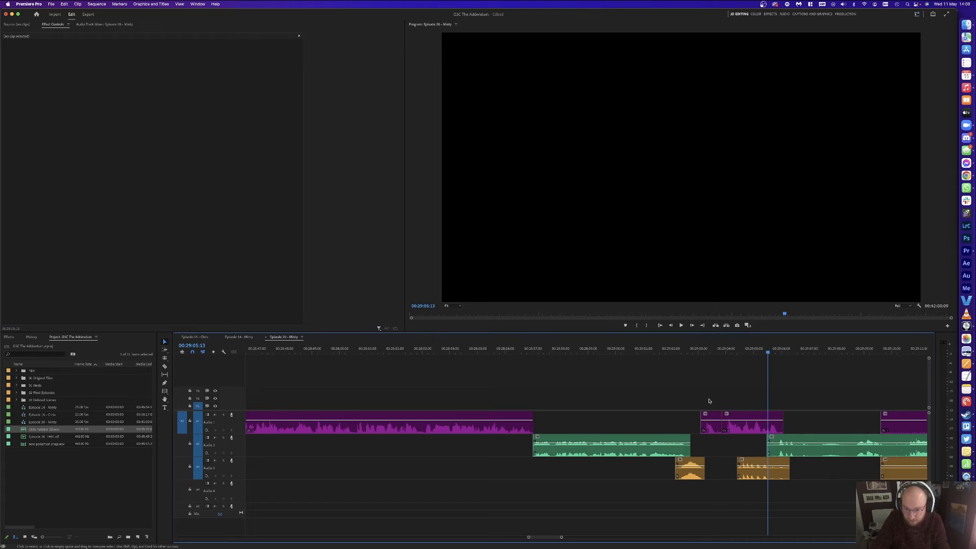
Step: Move the small purple clip earlier, close the gap after it, and shift later clips slightly earlier
{"action": "left_click_drag", "start_coordinate": [705, 427], "coordinate": [695, 426]}
{"action": "left_click", "coordinate": [719, 431]}
{"action": "key", "text": "Delete"}
{"action": "left_click", "coordinate": [653, 350]}
{"action": "key", "text": "space"}
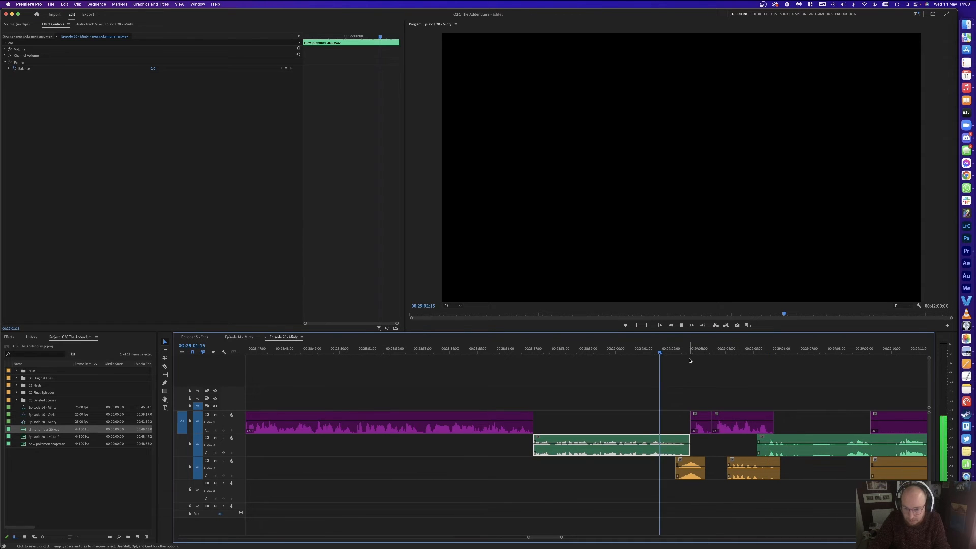
{"action": "key", "text": "space"}
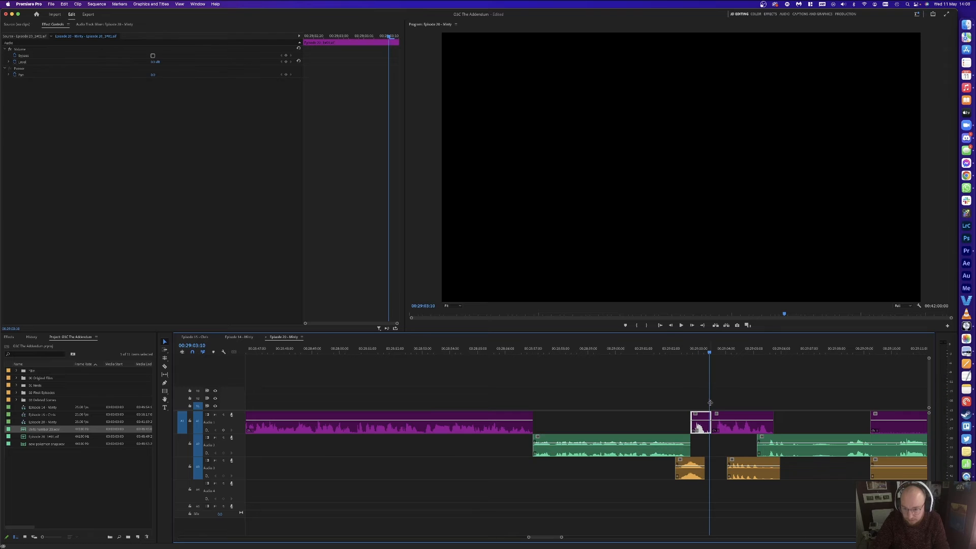
{"action": "left_click_drag", "start_coordinate": [737, 431], "coordinate": [731, 432]}
{"action": "key", "text": "v"}
{"action": "left_click", "coordinate": [697, 350]}
Step: Split the green clip at the next pause and all three tracks at 29:10:01
{"action": "left_click", "coordinate": [728, 366]}
{"action": "key", "text": "space"}
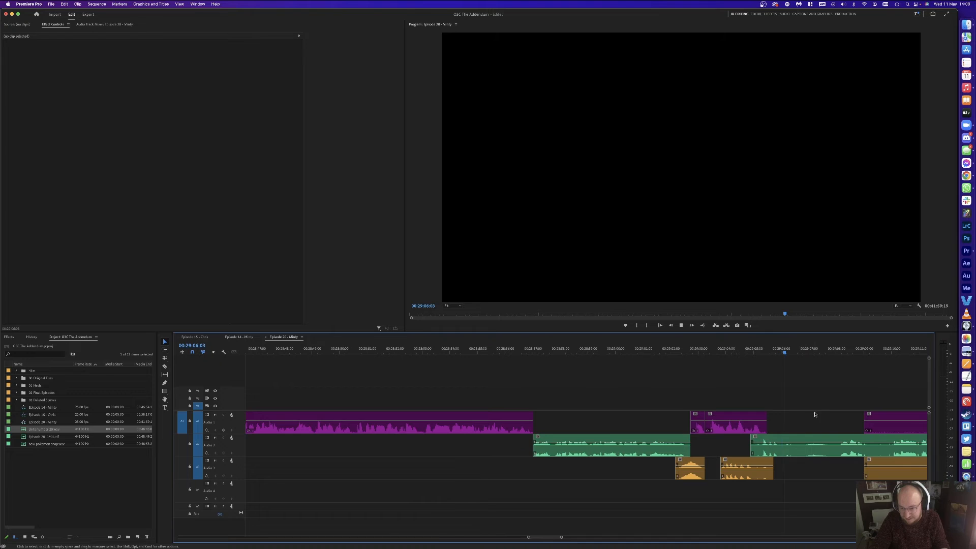
{"action": "key", "text": "space"}
{"action": "key", "text": "super+k"}
{"action": "left_click", "coordinate": [834, 352]}
{"action": "key", "text": "space"}
{"action": "scroll", "coordinate": [793, 385], "scroll_direction": "right", "scroll_amount": 5}
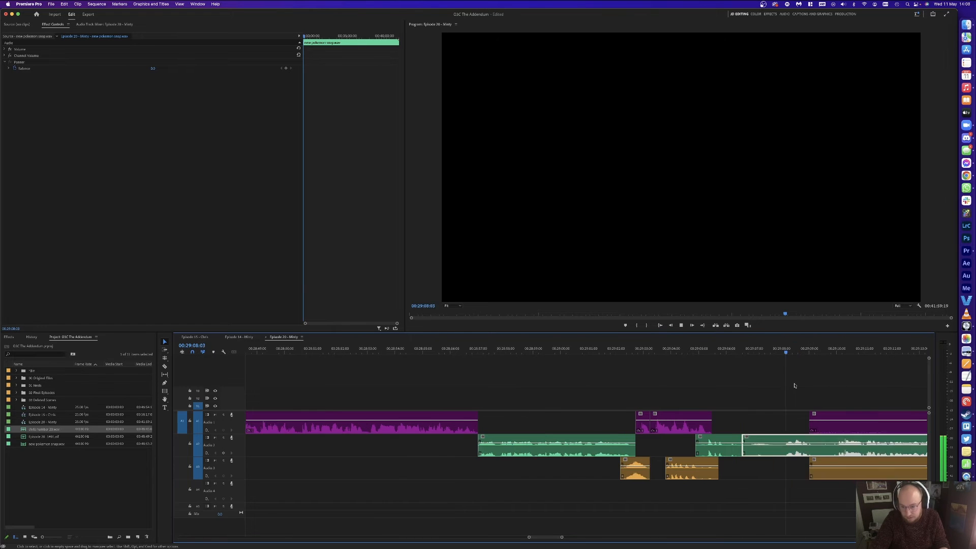
{"action": "left_click", "coordinate": [748, 422]}
{"action": "key", "text": "space"}
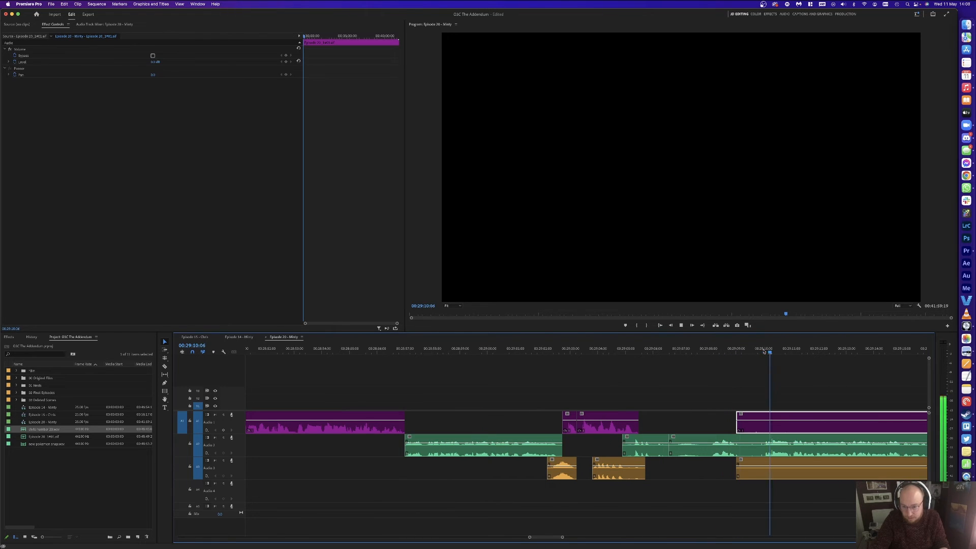
{"action": "key", "text": "super+k"}
Step: Split at 29:08:03 and remove the green piece, short purple segment and orange sliver up to 29:10
{"action": "left_click_drag", "start_coordinate": [746, 351], "coordinate": [738, 351]}
{"action": "key", "text": "super+k"}
{"action": "left_click", "coordinate": [711, 351]}
{"action": "key", "text": "super+k"}
{"action": "key", "text": "shift+Delete"}
{"action": "left_click_drag", "start_coordinate": [699, 416], "coordinate": [700, 418]}
{"action": "key", "text": "Delete"}
{"action": "key", "text": "Delete"}
{"action": "left_click", "coordinate": [694, 471]}
Step: Split the green clip at 29:06:01 and delete the middle green piece, closing the gap
{"action": "key", "text": "Delete"}
{"action": "left_click", "coordinate": [703, 448]}
{"action": "key", "text": "Delete"}
{"action": "left_click", "coordinate": [648, 352]}
{"action": "key", "text": "space"}
{"action": "key", "text": "space"}
{"action": "key", "text": "super+k"}
{"action": "left_click", "coordinate": [666, 438]}
{"action": "key", "text": "Delete"}
{"action": "left_click", "coordinate": [668, 438]}
{"action": "key", "text": "Delete"}
{"action": "key", "text": "space"}
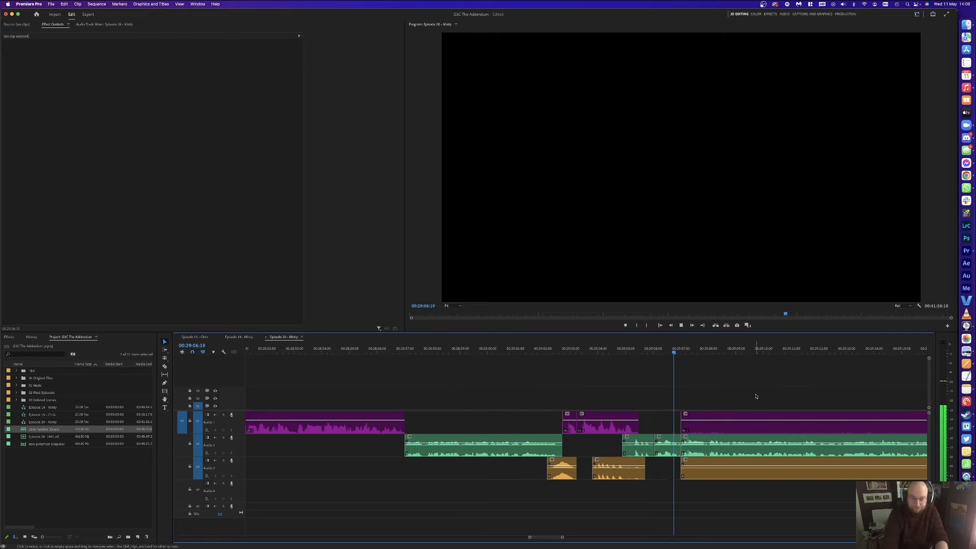
{"action": "key", "text": "minus"}
{"action": "key", "text": "minus"}
Step: Split the purple Audio 1 clip at two points and delete the two long unwanted purple pieces
{"action": "key", "text": "c"}
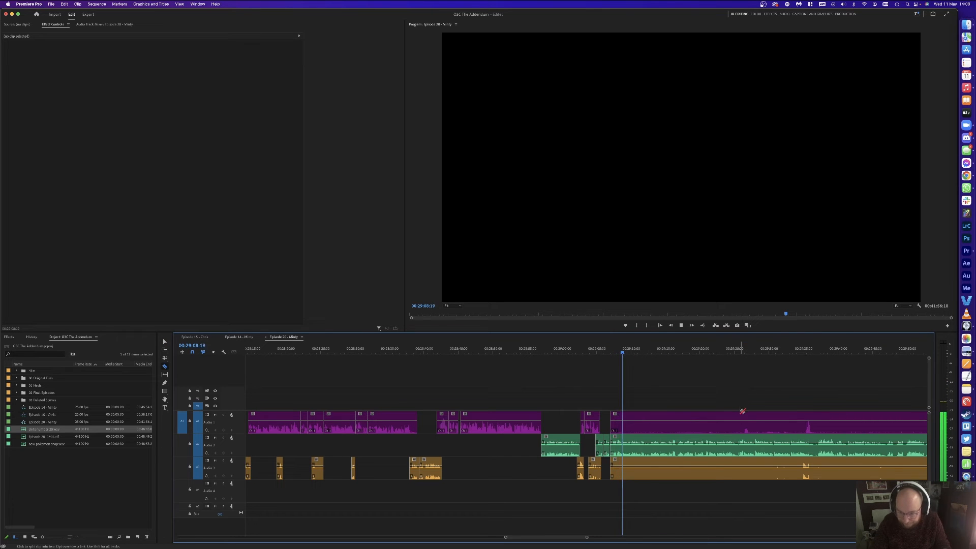
{"action": "left_click", "coordinate": [750, 418]}
{"action": "left_click", "coordinate": [806, 419]}
{"action": "key", "text": "v"}
{"action": "left_click", "coordinate": [782, 424]}
{"action": "key", "text": "Delete"}
{"action": "left_click", "coordinate": [709, 425]}
{"action": "key", "text": "Delete"}
Step: Split the orange clip at the same point and delete its left piece
{"action": "key", "text": "c"}
{"action": "left_click", "coordinate": [803, 465]}
{"action": "key", "text": "v"}
{"action": "left_click", "coordinate": [790, 465]}
{"action": "key", "text": "Delete"}
Step: Cut the orange and purple clips at the pause and delete both left pieces
{"action": "key", "text": "minus"}
{"action": "key", "text": "c"}
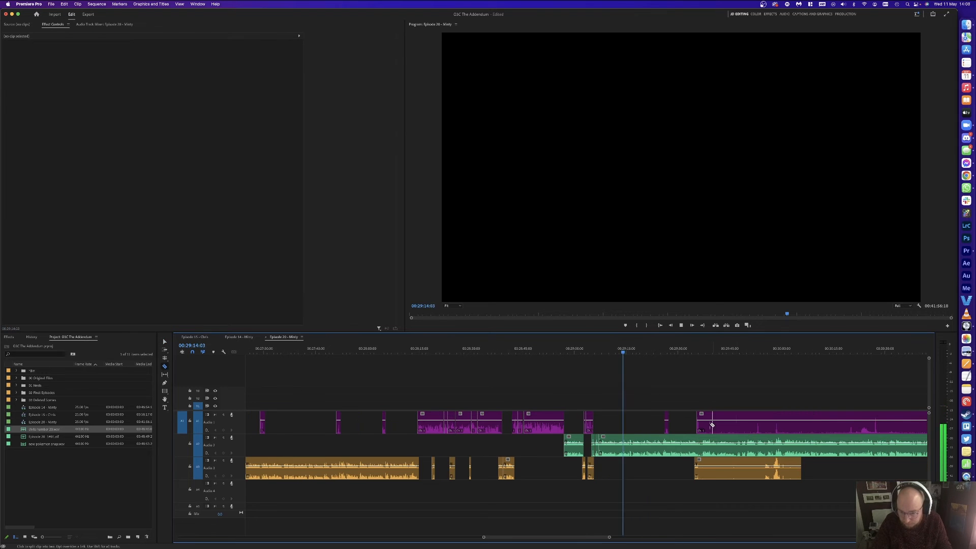
{"action": "left_click", "coordinate": [764, 465]}
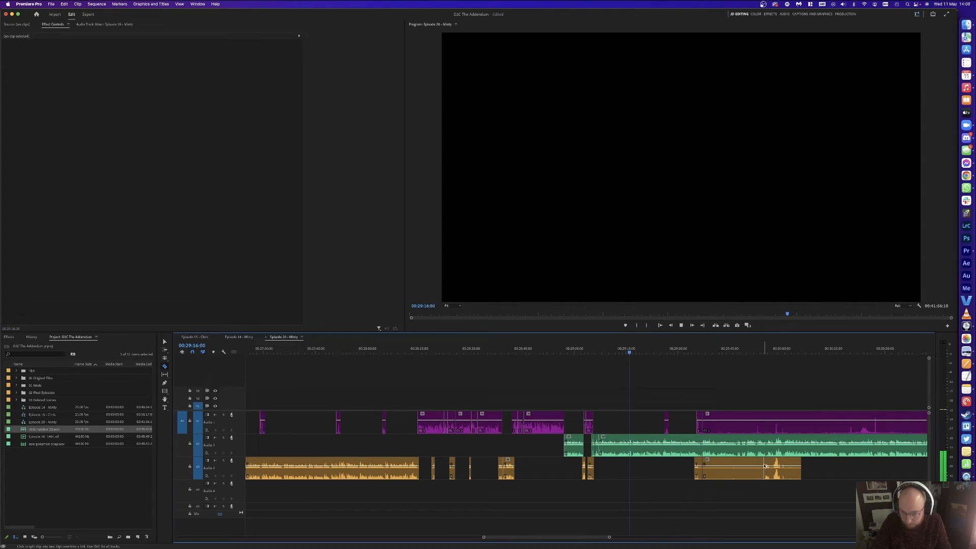
{"action": "left_click", "coordinate": [753, 423]}
{"action": "key", "text": "v"}
{"action": "left_click", "coordinate": [736, 425]}
{"action": "key", "text": "Delete"}
{"action": "left_click", "coordinate": [733, 468]}
{"action": "key", "text": "Delete"}
Step: Cut the purple track where the next pause ends and delete the pause piece
{"action": "scroll", "coordinate": [712, 447], "scroll_direction": "right", "scroll_amount": 3}
{"action": "key", "text": "c"}
{"action": "left_click", "coordinate": [737, 422]}
{"action": "key", "text": "v"}
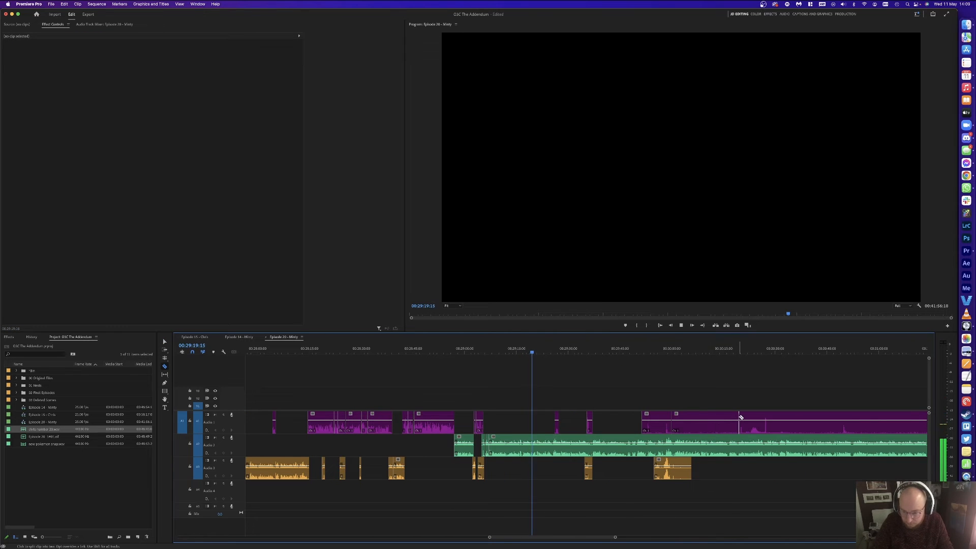
{"action": "left_click", "coordinate": [703, 422]}
{"action": "key", "text": "Delete"}
Step: Split the purple clip at another pause and remove the short purple piece
{"action": "key", "text": "c"}
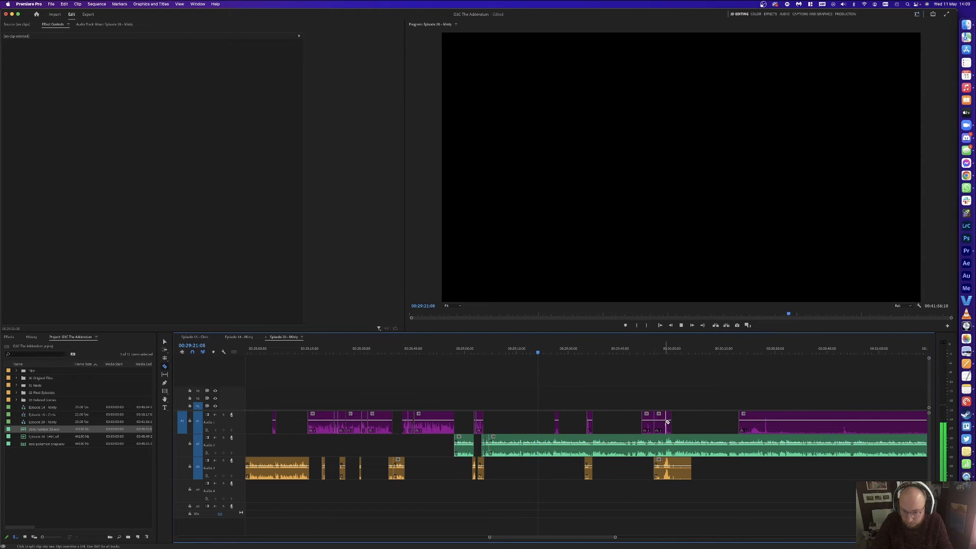
{"action": "left_click", "coordinate": [664, 423]}
{"action": "key", "text": "v"}
{"action": "left_click", "coordinate": [660, 424]}
{"action": "key", "text": "Delete"}
Step: Cut the long purple clip around its unwanted audio and delete the two unwanted pieces
{"action": "scroll", "coordinate": [667, 426], "scroll_direction": "right", "scroll_amount": 3}
{"action": "key", "text": "c"}
{"action": "left_click", "coordinate": [686, 424]}
{"action": "left_click", "coordinate": [768, 424]}
{"action": "left_click", "coordinate": [847, 422]}
{"action": "key", "text": "v"}
{"action": "left_click", "coordinate": [830, 423]}
{"action": "key", "text": "Delete"}
{"action": "left_click", "coordinate": [740, 424]}
{"action": "key", "text": "Delete"}
Step: Split the purple clip at one more pause and delete the unwanted segment
{"action": "key", "text": "space"}
{"action": "key", "text": "minus"}
{"action": "key", "text": "minus"}
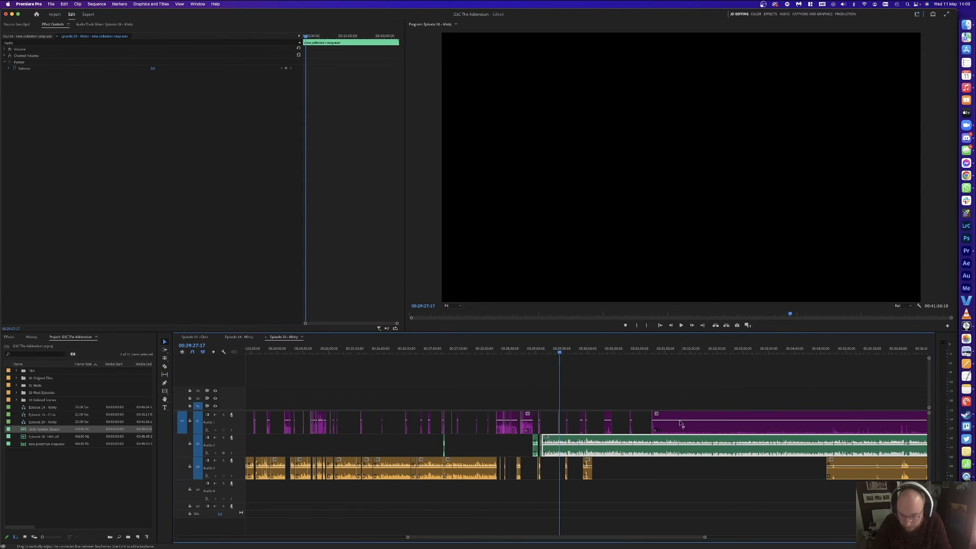
{"action": "left_click", "coordinate": [831, 423]}
{"action": "key", "text": "v"}
{"action": "left_click", "coordinate": [798, 422]}
{"action": "key", "text": "Delete"}
Step: Marquee-select the later purple Audio 1 clips and slide them about 1 second earlier
{"action": "scroll", "coordinate": [766, 410], "scroll_direction": "down", "scroll_amount": 5}
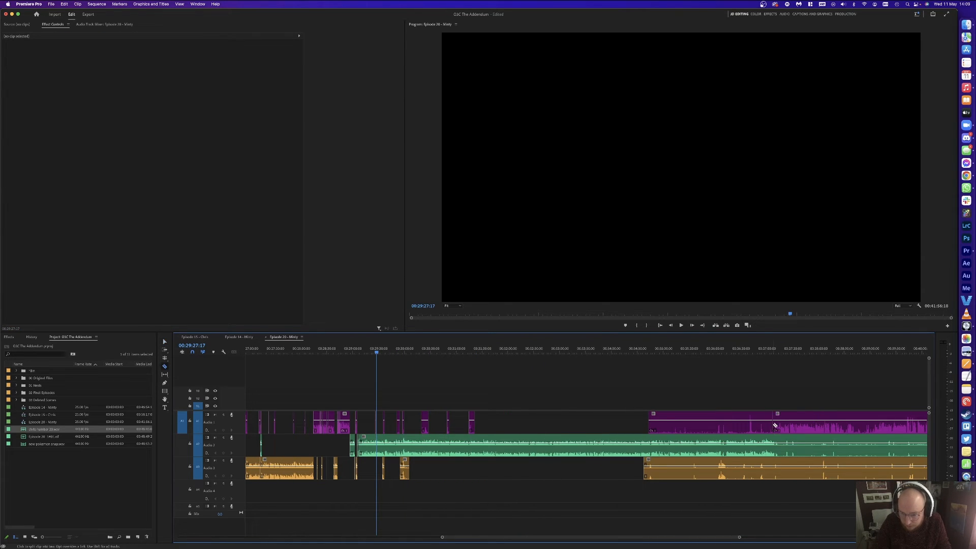
{"action": "left_click_drag", "start_coordinate": [712, 391], "coordinate": [386, 433]}
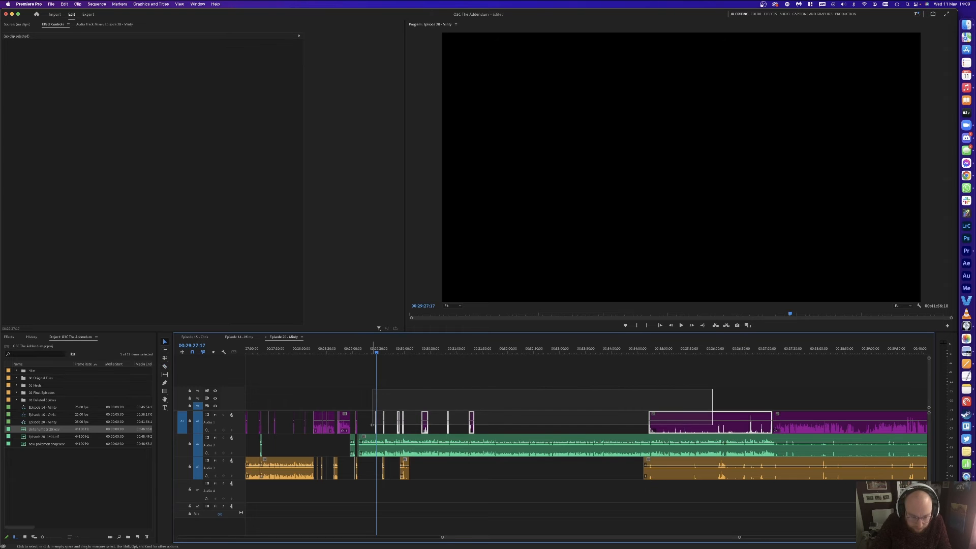
{"action": "key", "text": "equal"}
{"action": "key", "text": "equal"}
{"action": "left_click_drag", "start_coordinate": [553, 430], "coordinate": [526, 432]}
Step: Play back from 00:29:24 to check the host and guest sync
{"action": "left_click", "coordinate": [552, 376]}
{"action": "key", "text": "space"}
{"action": "left_click", "coordinate": [492, 351]}
{"action": "key", "text": "space"}
{"action": "left_click", "coordinate": [563, 385]}
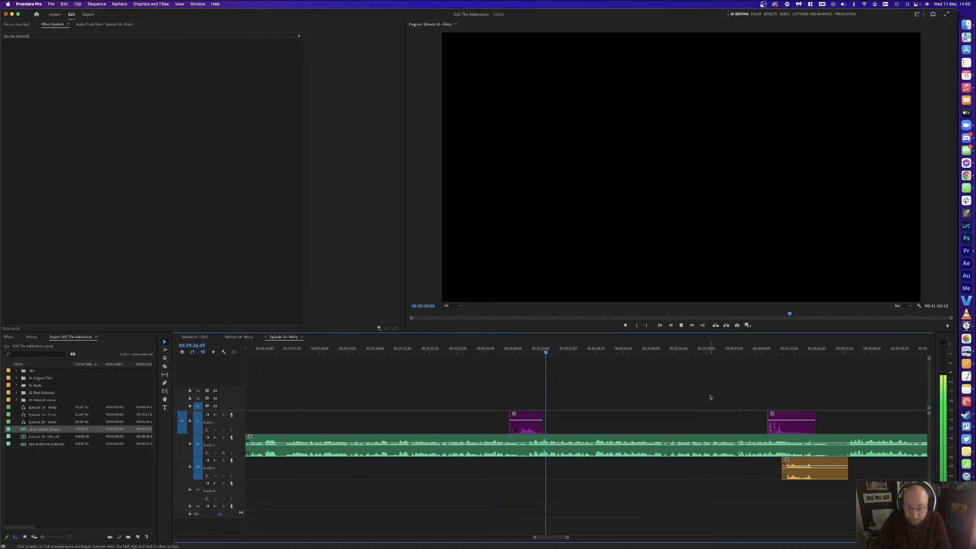
Step: Ripple-delete the short green piece after the orange clip ends, then save the project
{"action": "key", "text": "minus"}
{"action": "key", "text": "space"}
{"action": "key", "text": "c"}
{"action": "left_click", "coordinate": [717, 440]}
{"action": "key", "text": "v"}
{"action": "left_click", "coordinate": [712, 438]}
{"action": "key", "text": "shift+Delete"}
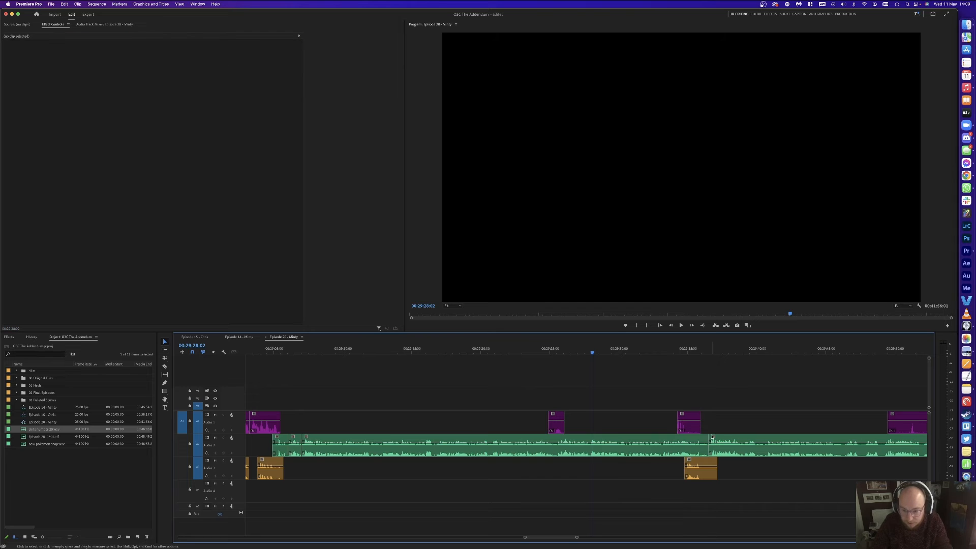
{"action": "key", "text": "super+s"}
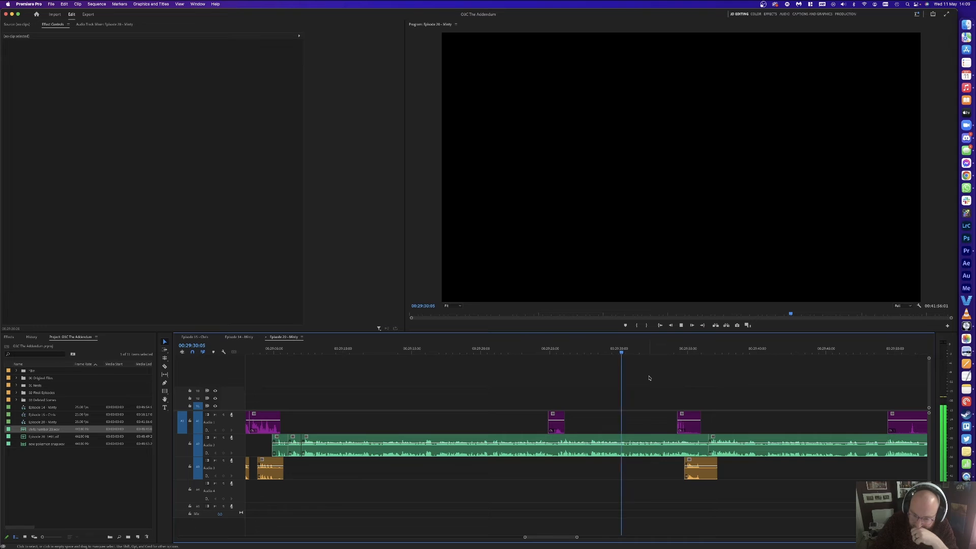
Step: Move further along the timeline and split the green clip at the next pause
{"action": "scroll", "coordinate": [699, 382], "scroll_direction": "right", "scroll_amount": 3}
{"action": "scroll", "coordinate": [710, 391], "scroll_direction": "right", "scroll_amount": 4}
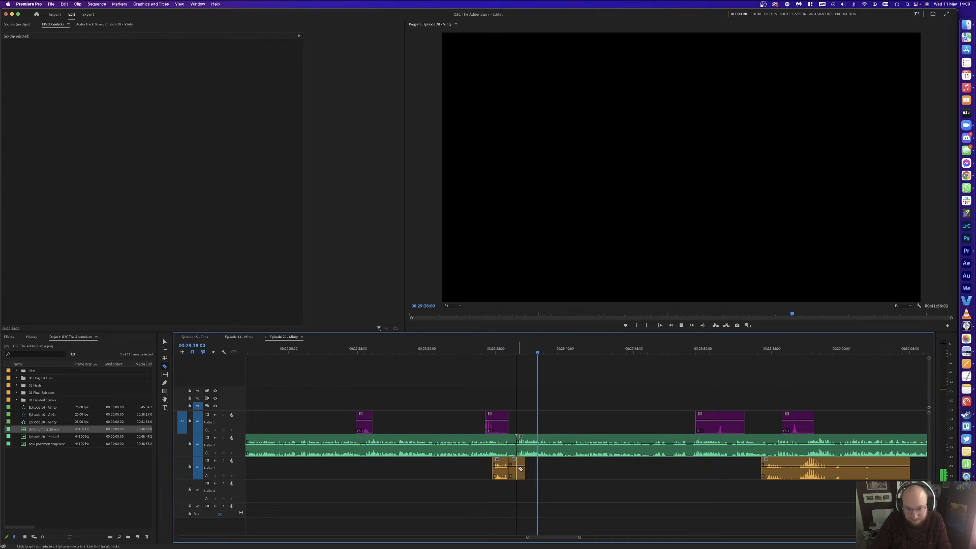
{"action": "scroll", "coordinate": [577, 420], "scroll_direction": "right", "scroll_amount": 5}
{"action": "scroll", "coordinate": [576, 420], "scroll_direction": "right", "scroll_amount": 1}
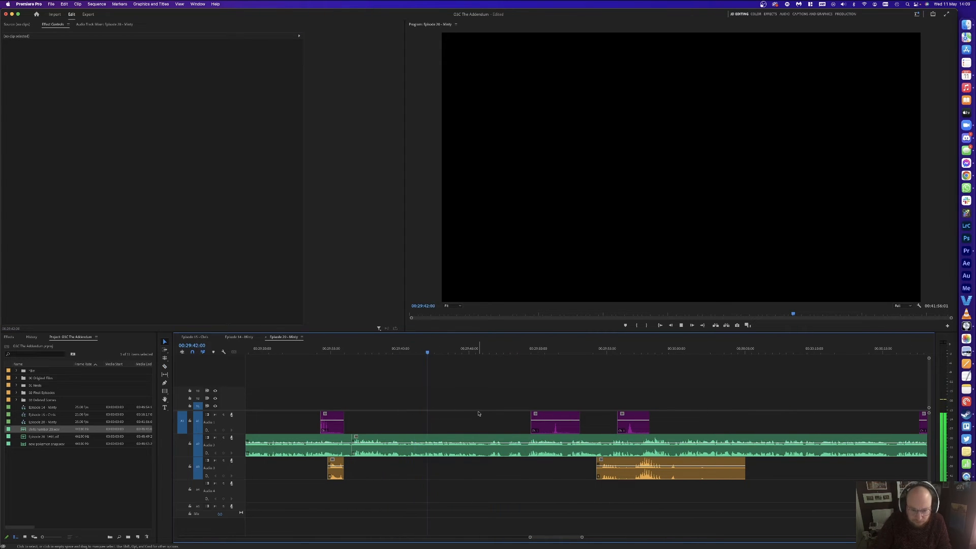
{"action": "key", "text": "minus"}
{"action": "key", "text": "minus"}
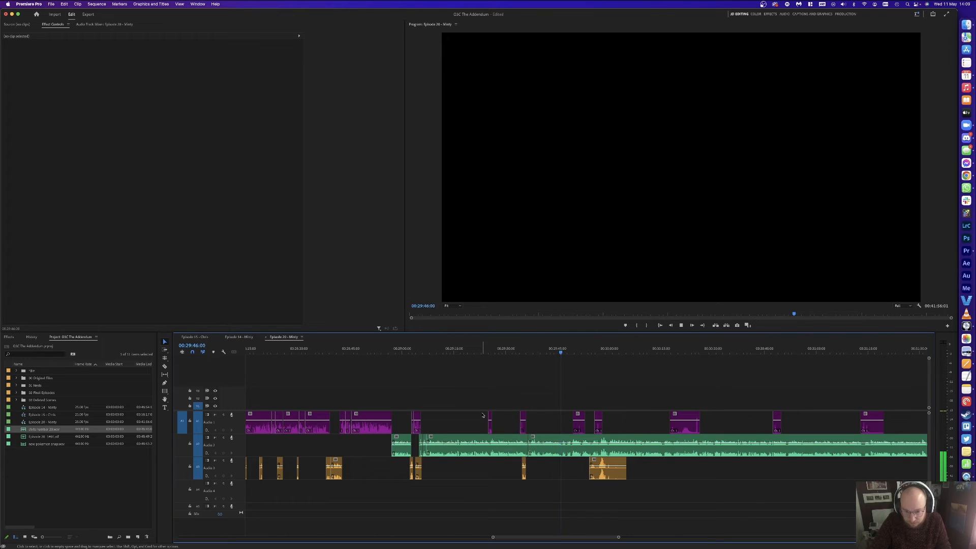
{"action": "key", "text": "equal"}
{"action": "key", "text": "equal"}
{"action": "key", "text": "equal"}
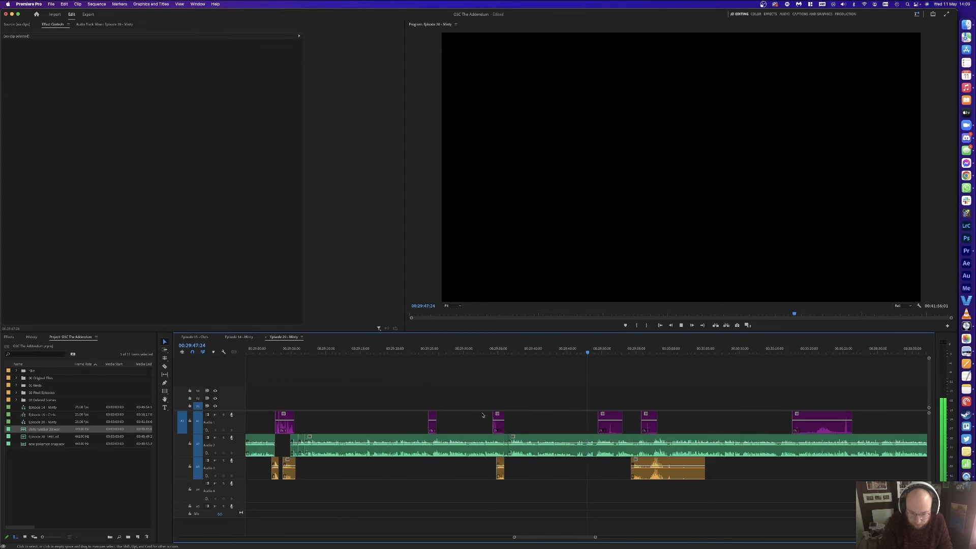
{"action": "key", "text": "space"}
{"action": "left_click", "coordinate": [614, 353]}
{"action": "key", "text": "super+k"}
{"action": "key", "text": "space"}
Step: Split the green clip at 00:29:46:05 and remove the unwanted piece, closing the gap
{"action": "left_click_drag", "start_coordinate": [526, 350], "coordinate": [533, 350]}
{"action": "key", "text": "super+k"}
{"action": "left_click", "coordinate": [553, 445]}
{"action": "key", "text": "Delete"}
{"action": "left_click", "coordinate": [552, 444]}
{"action": "key", "text": "Delete"}
{"action": "key", "text": "space"}
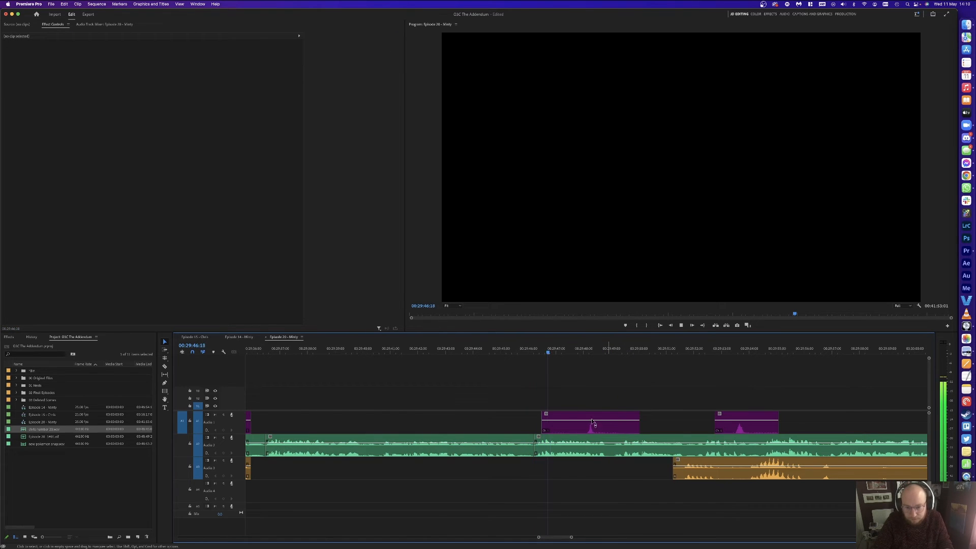
Step: Split the purple clip at both ends of the pause and delete the unwanted pieces
{"action": "left_click", "coordinate": [580, 421]}
{"action": "key", "text": "v"}
{"action": "left_click", "coordinate": [565, 422]}
{"action": "key", "text": "Delete"}
{"action": "key", "text": "c"}
{"action": "left_click", "coordinate": [601, 423]}
{"action": "key", "text": "v"}
{"action": "left_click", "coordinate": [625, 423]}
{"action": "key", "text": "Delete"}
Step: Shift the purple Audio 1 clip 11 frames later to resync it
{"action": "scroll", "coordinate": [643, 432], "scroll_direction": "right", "scroll_amount": 3}
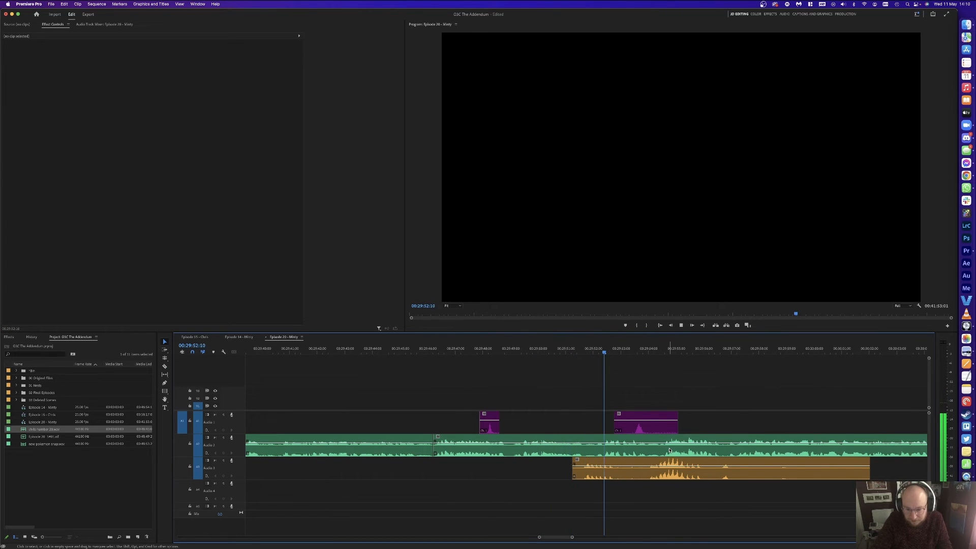
{"action": "mouse_move", "coordinate": [645, 427]}
{"action": "left_mouse_down"}
{"action": "mouse_move", "coordinate": [657, 431]}
{"action": "mouse_move", "coordinate": [649, 425]}
{"action": "left_mouse_up"}
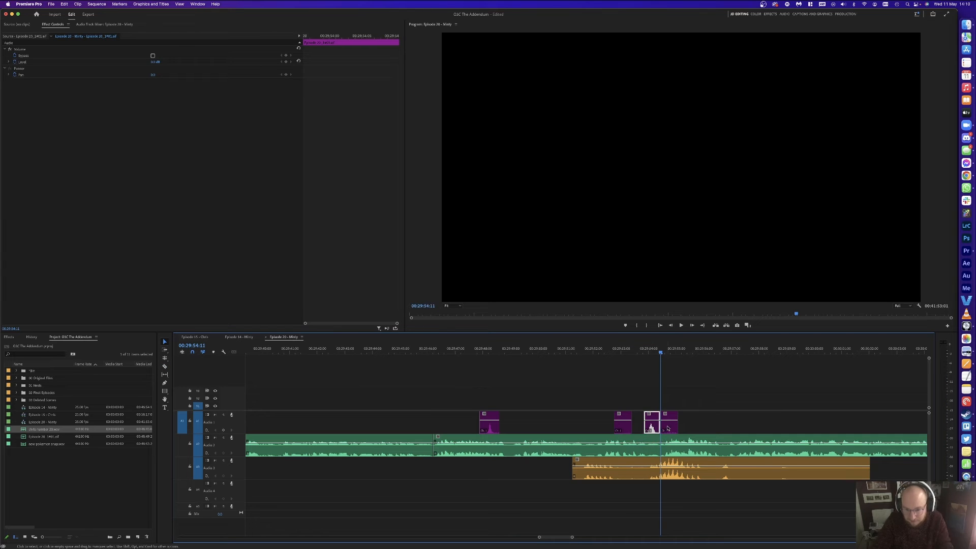
{"action": "left_click", "coordinate": [698, 406]}
{"action": "key", "text": "minus"}
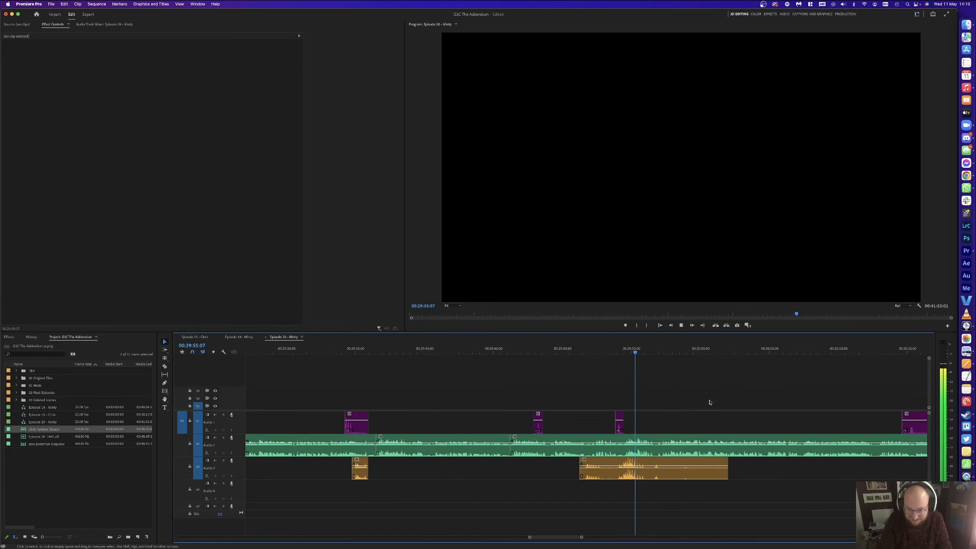
{"action": "key", "text": "equal"}
{"action": "key", "text": "equal"}
{"action": "key", "text": "minus"}
{"action": "key", "text": "minus"}
{"action": "key", "text": "minus"}
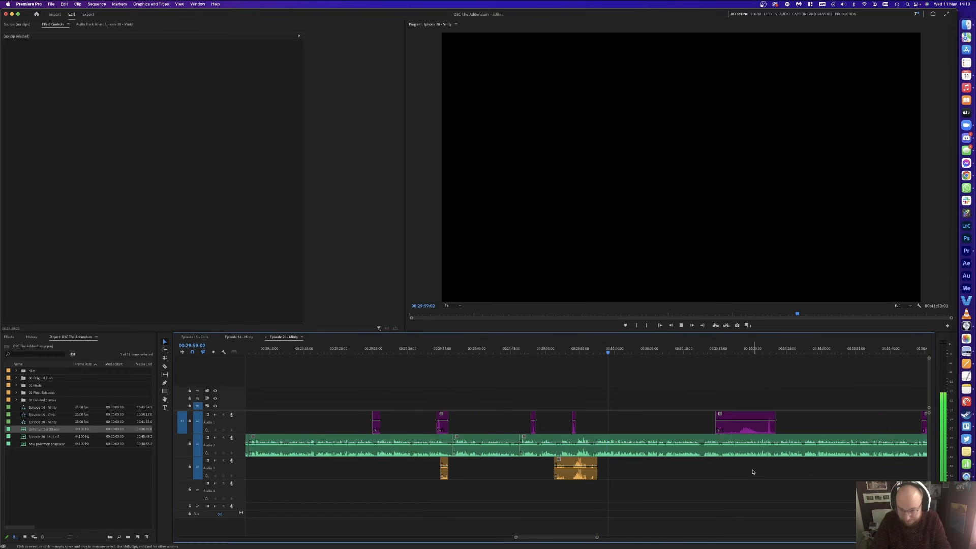
{"action": "scroll", "coordinate": [753, 472], "scroll_direction": "down", "scroll_amount": 4}
{"action": "key", "text": "minus"}
{"action": "key", "text": "minus"}
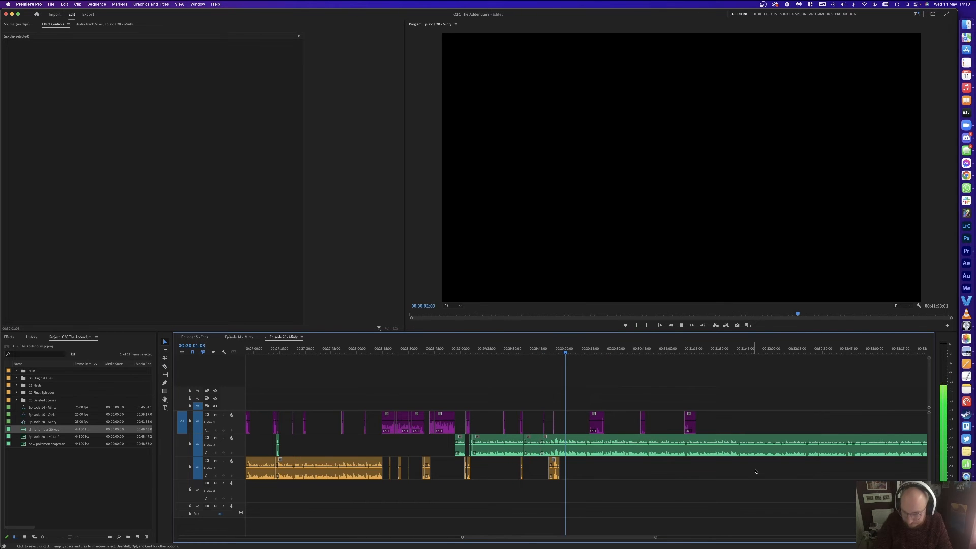
Step: Split the orange clip at the pause near 00:30:34 and delete the unwanted orange piece
{"action": "scroll", "coordinate": [754, 471], "scroll_direction": "down", "scroll_amount": 5}
{"action": "scroll", "coordinate": [755, 471], "scroll_direction": "up", "scroll_amount": 10}
{"action": "scroll", "coordinate": [755, 472], "scroll_direction": "down", "scroll_amount": 6}
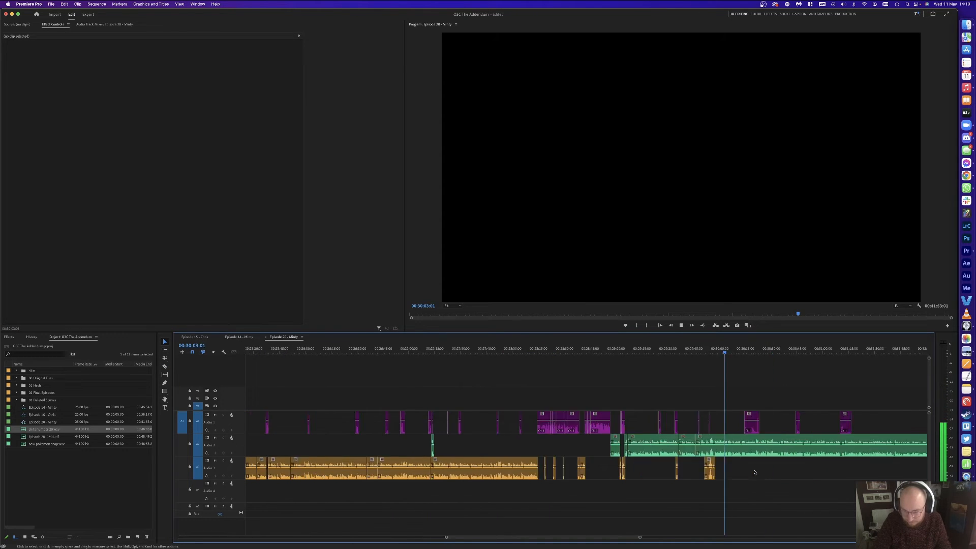
{"action": "key", "text": "minus"}
{"action": "key", "text": "c"}
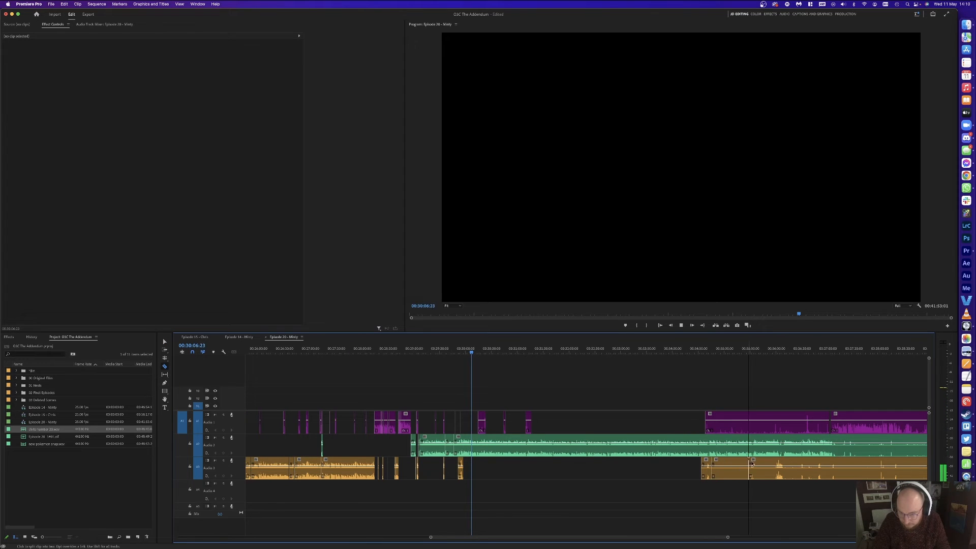
{"action": "left_click", "coordinate": [774, 460]}
{"action": "key", "text": "v"}
{"action": "left_click", "coordinate": [764, 463]}
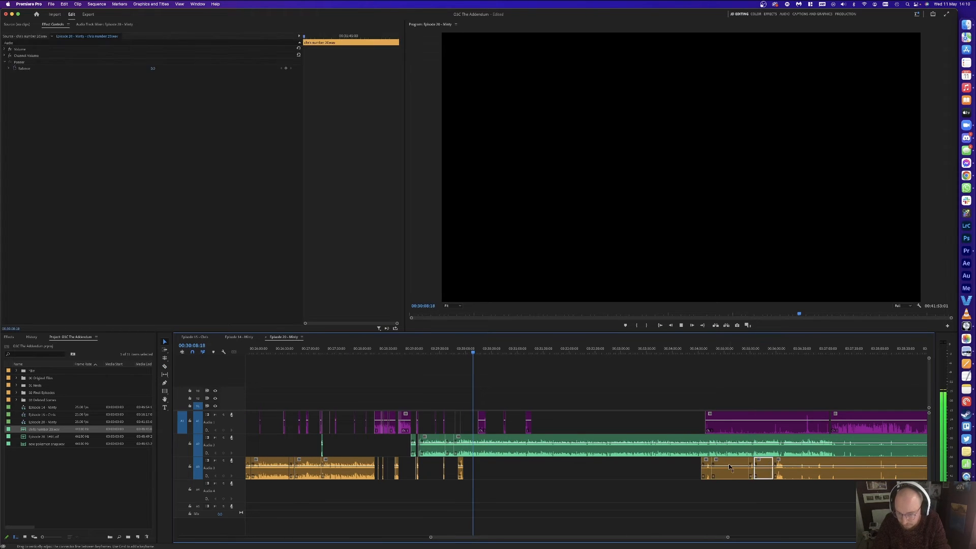
{"action": "key", "text": "Delete"}
{"action": "left_click", "coordinate": [734, 463]}
{"action": "key", "text": "Delete"}
Step: Cut the purple clip at both ends of the pause and delete the unwanted purple pieces
{"action": "key", "text": "c"}
{"action": "left_click", "coordinate": [712, 420]}
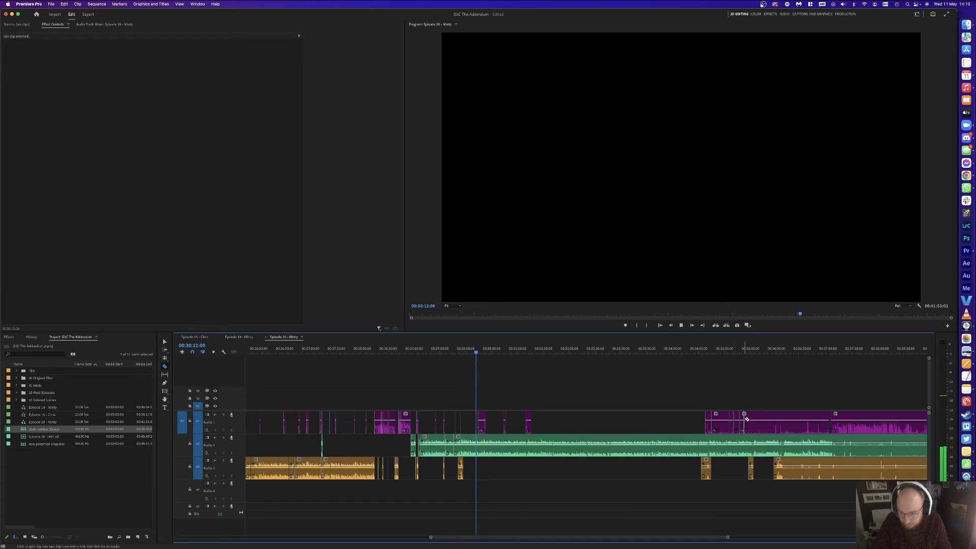
{"action": "left_click", "coordinate": [773, 421]}
{"action": "key", "text": "y"}
{"action": "left_click", "coordinate": [760, 422]}
{"action": "key", "text": "Delete"}
{"action": "key", "text": "Delete"}
{"action": "left_click", "coordinate": [721, 424]}
Step: Cut out the next purple and orange pause pieces and delete them
{"action": "key", "text": "Delete"}
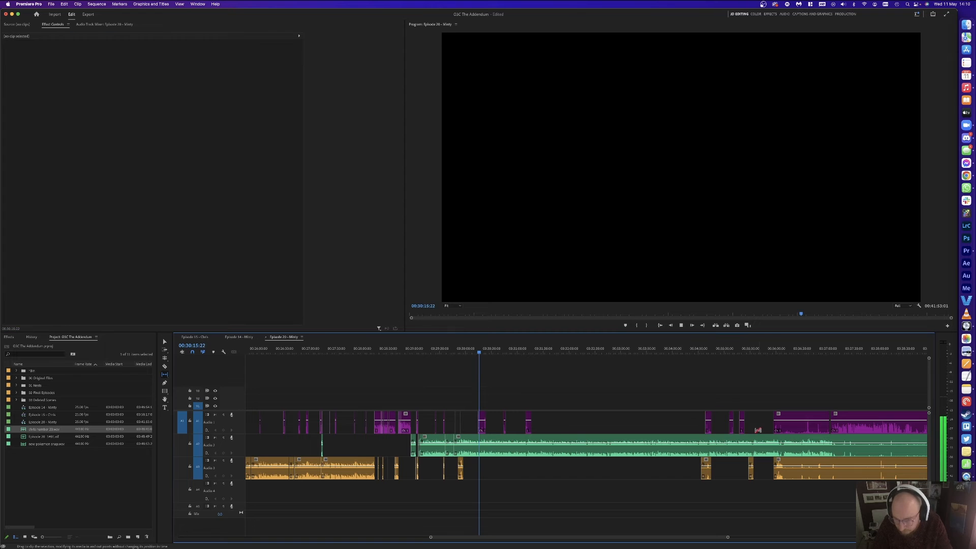
{"action": "left_click", "coordinate": [782, 427]}
{"action": "key", "text": "c"}
{"action": "left_click", "coordinate": [782, 425]}
{"action": "left_click", "coordinate": [805, 423]}
{"action": "key", "text": "v"}
{"action": "left_click", "coordinate": [795, 424]}
{"action": "key", "text": "Delete"}
{"action": "key", "text": "c"}
{"action": "left_click", "coordinate": [799, 465]}
{"action": "key", "text": "v"}
{"action": "left_click", "coordinate": [792, 466]}
{"action": "key", "text": "Delete"}
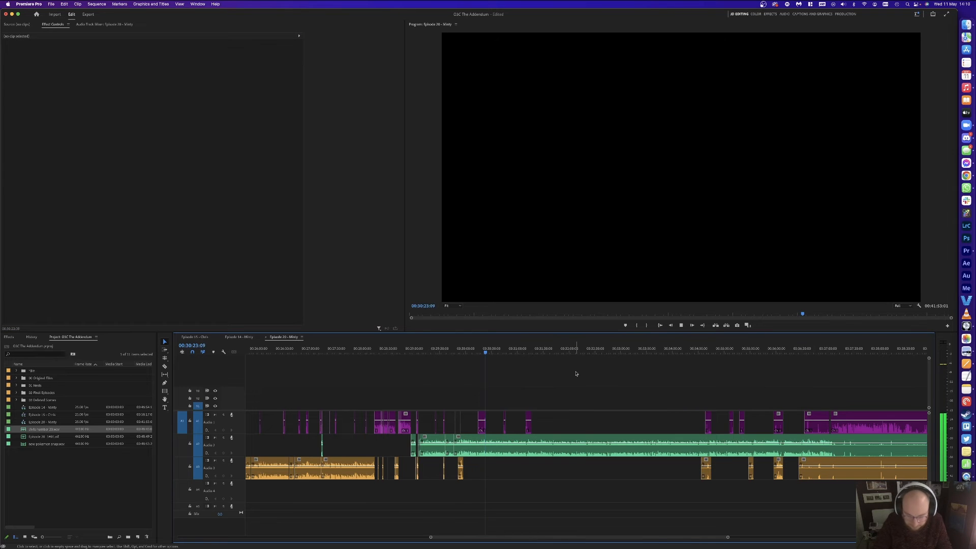
Step: Nudge the purple clip slightly later, then split it and delete its left part
{"action": "key", "text": "equal"}
{"action": "key", "text": "equal"}
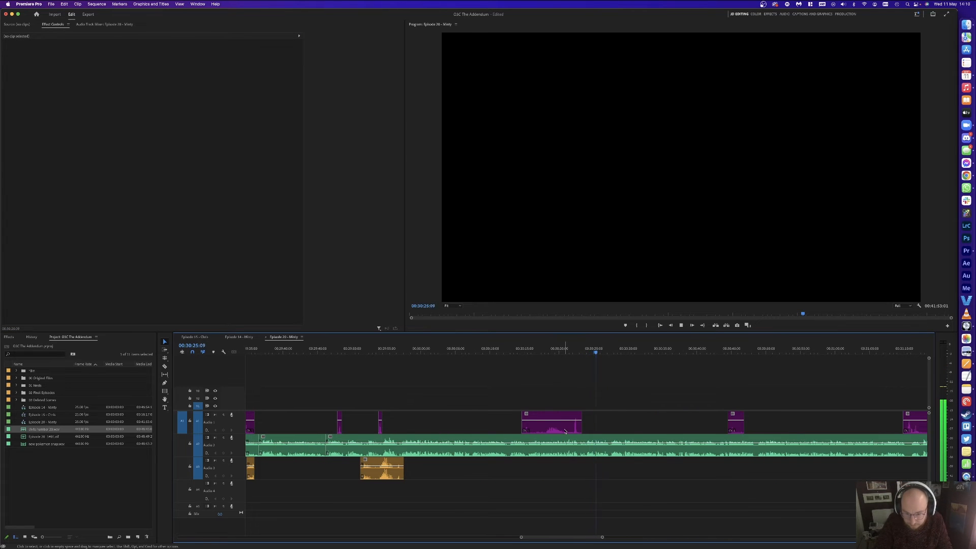
{"action": "left_click", "coordinate": [565, 431]}
{"action": "key", "text": "super+Right"}
{"action": "key", "text": "super+Right"}
{"action": "key", "text": "super+Right"}
{"action": "key", "text": "super+Right"}
{"action": "key", "text": "super+Right"}
{"action": "key", "text": "super+Right"}
{"action": "key", "text": "super+Right"}
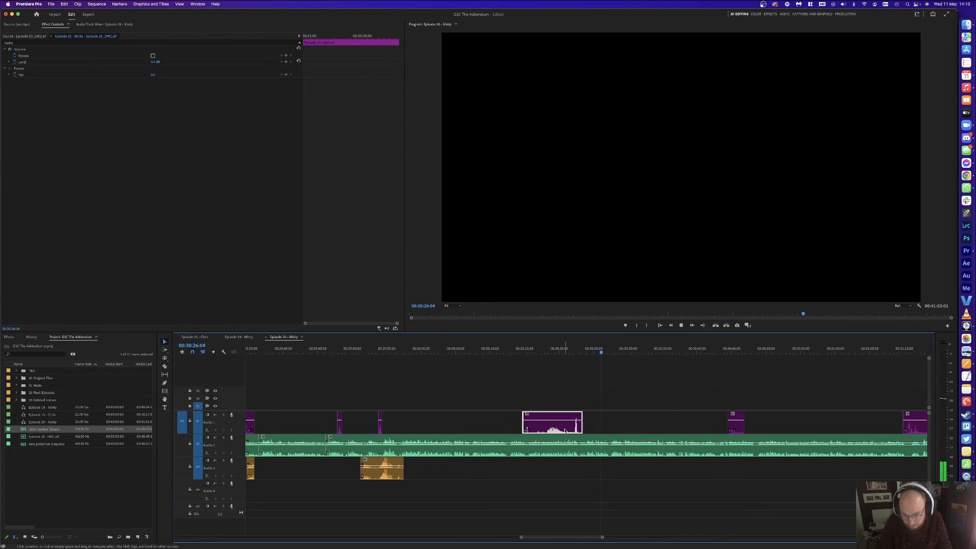
{"action": "left_click", "coordinate": [564, 395]}
{"action": "key", "text": "c"}
{"action": "left_click", "coordinate": [569, 421]}
{"action": "key", "text": "v"}
{"action": "left_click", "coordinate": [557, 425]}
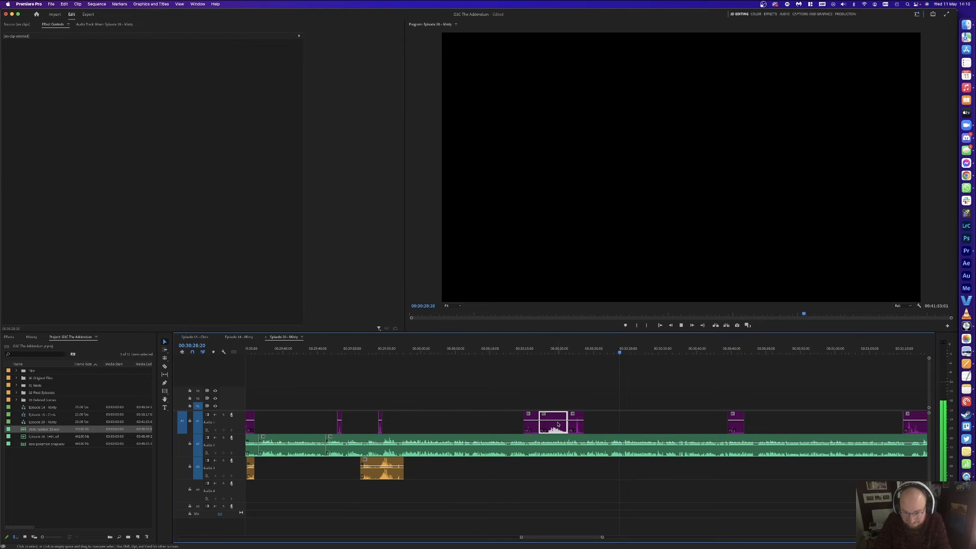
{"action": "key", "text": "Delete"}
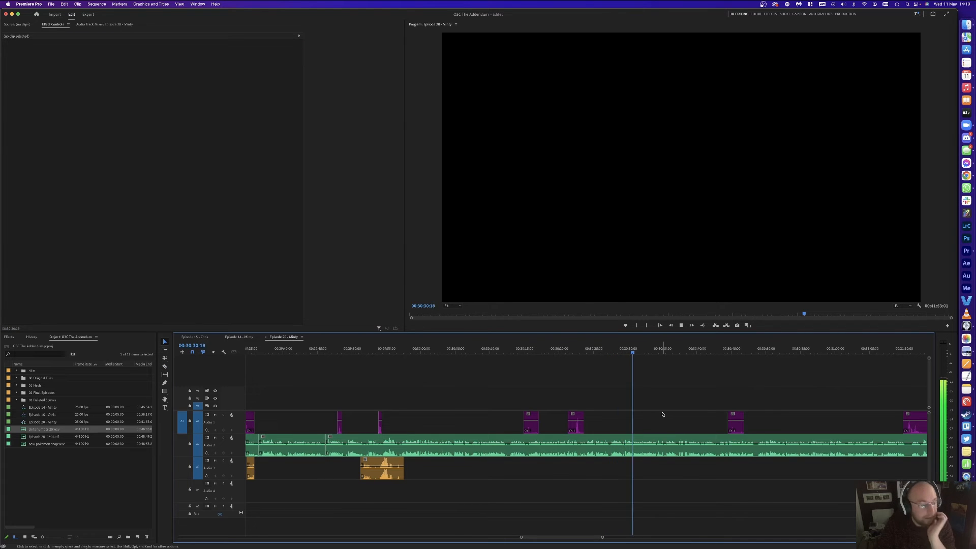
Step: Ripple-delete the unwanted audio from the pause start to 00:30:34:05 and play it back
{"action": "scroll", "coordinate": [661, 399], "scroll_direction": "right", "scroll_amount": 3}
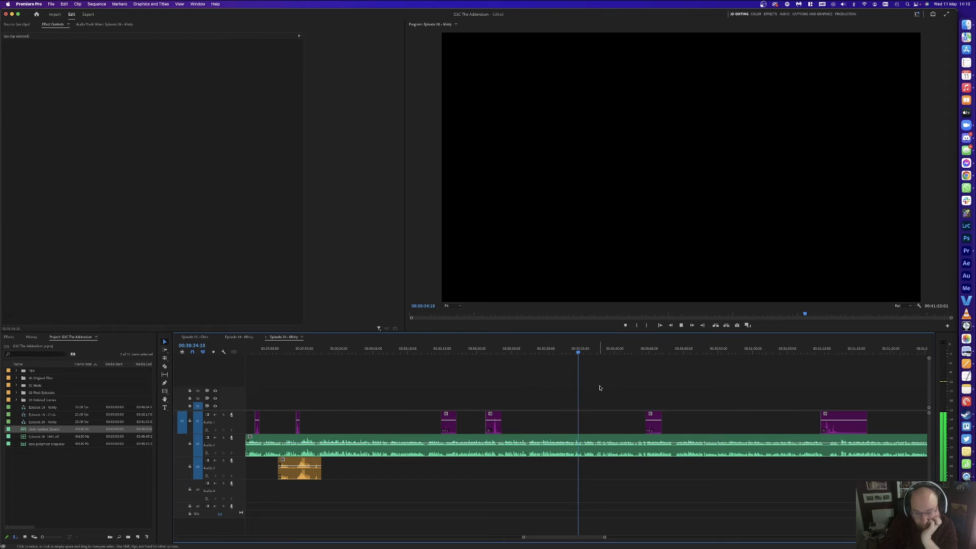
{"action": "key", "text": "="}
{"action": "key", "text": "="}
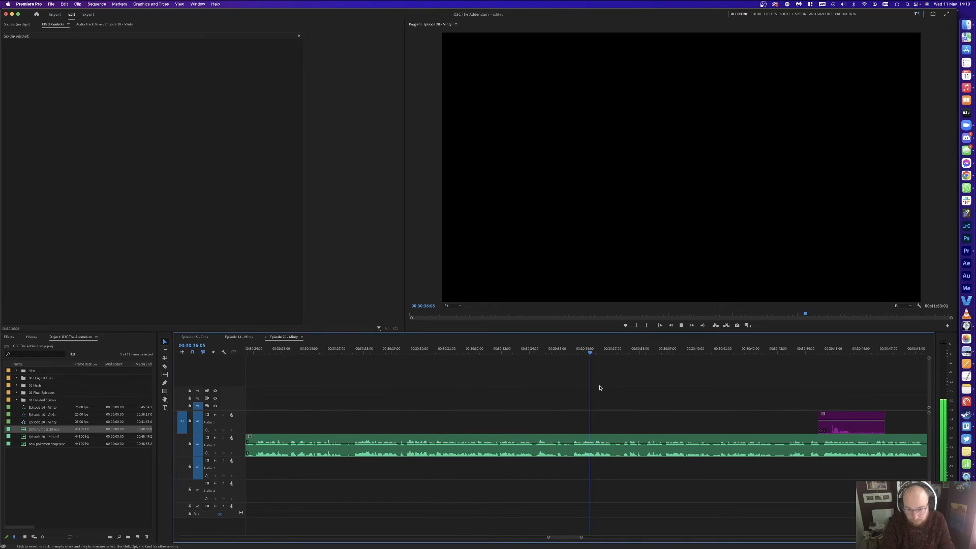
{"action": "left_click", "coordinate": [572, 355]}
{"action": "key", "text": "super+k"}
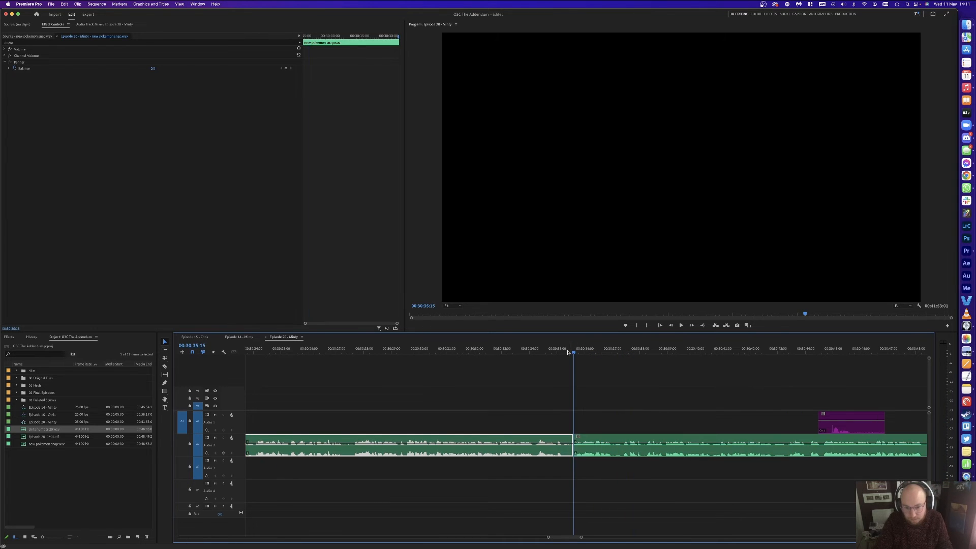
{"action": "key", "text": "space"}
{"action": "left_click", "coordinate": [505, 349]}
{"action": "left_click", "coordinate": [506, 349]}
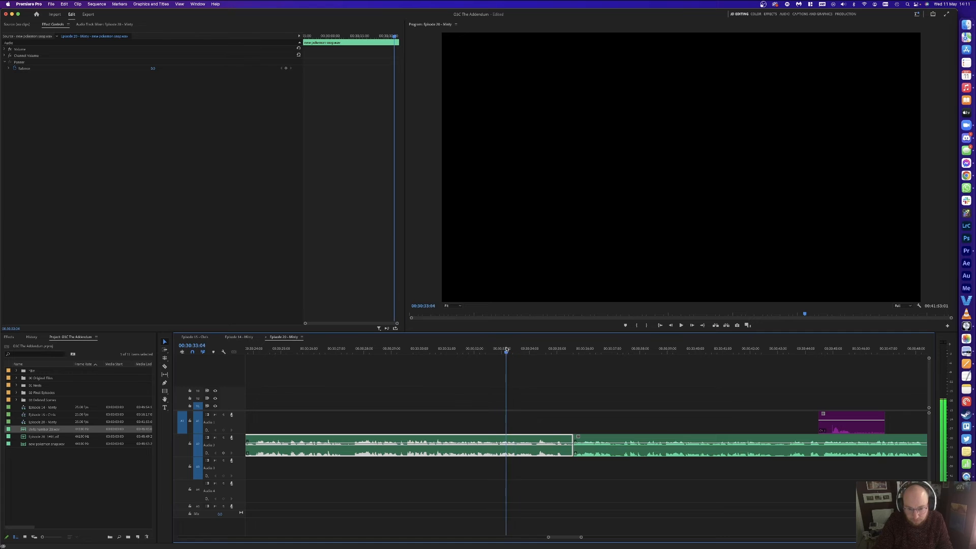
{"action": "left_click_drag", "start_coordinate": [514, 349], "coordinate": [535, 351]}
{"action": "key", "text": "super+k"}
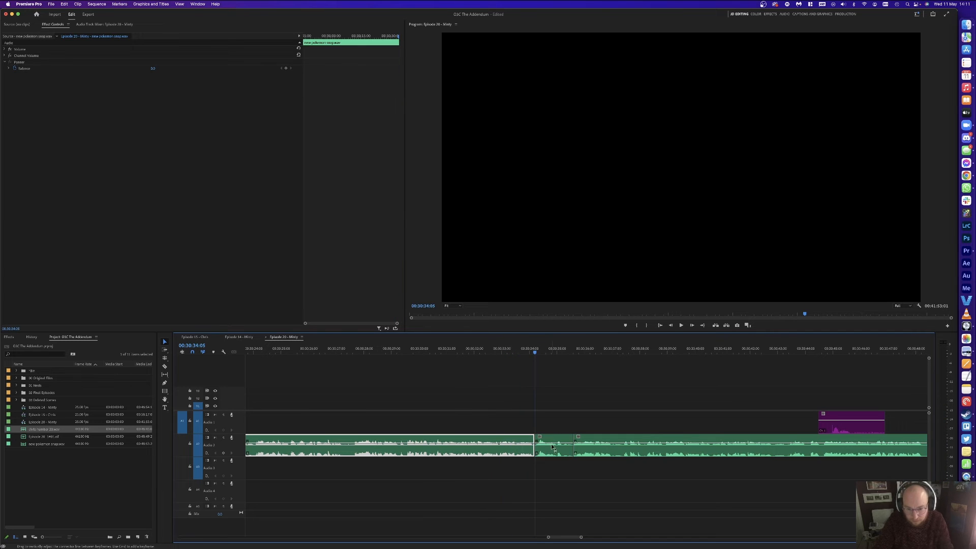
{"action": "left_click", "coordinate": [552, 443]}
{"action": "key", "text": "shift+Delete"}
{"action": "key", "text": "space"}
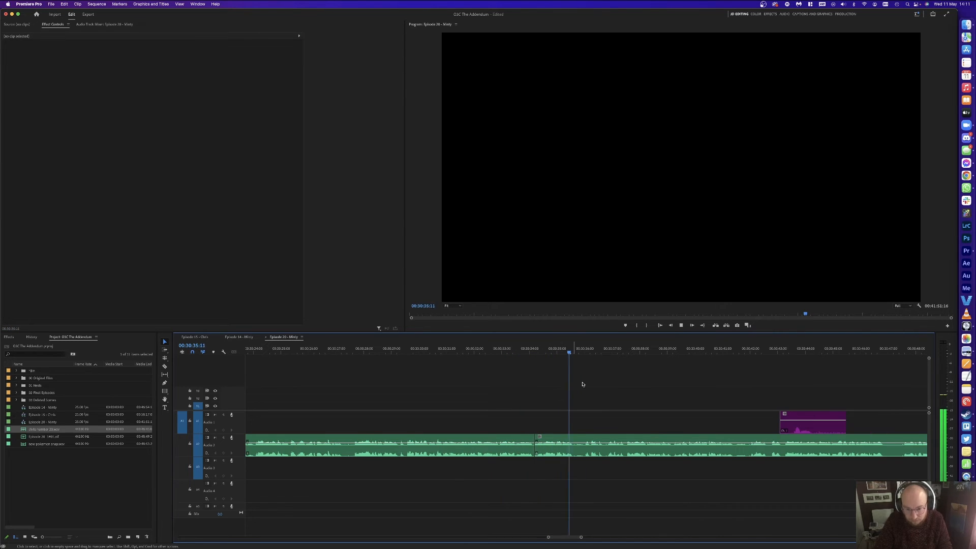
Step: Delete a stray purple piece and ripple-delete the short green piece at 00:30:48:14
{"action": "scroll", "coordinate": [585, 387], "scroll_direction": "right", "scroll_amount": 3}
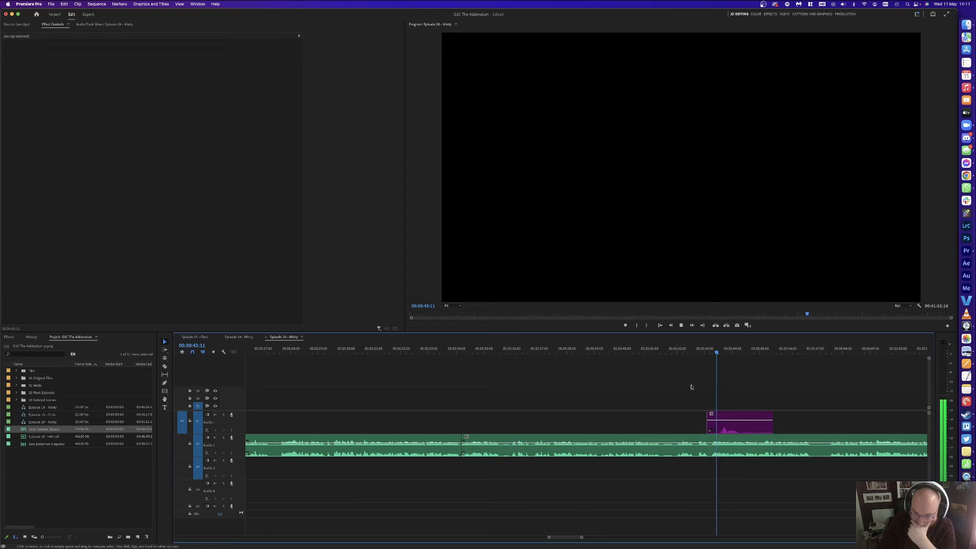
{"action": "left_click", "coordinate": [731, 419]}
{"action": "key", "text": "Delete"}
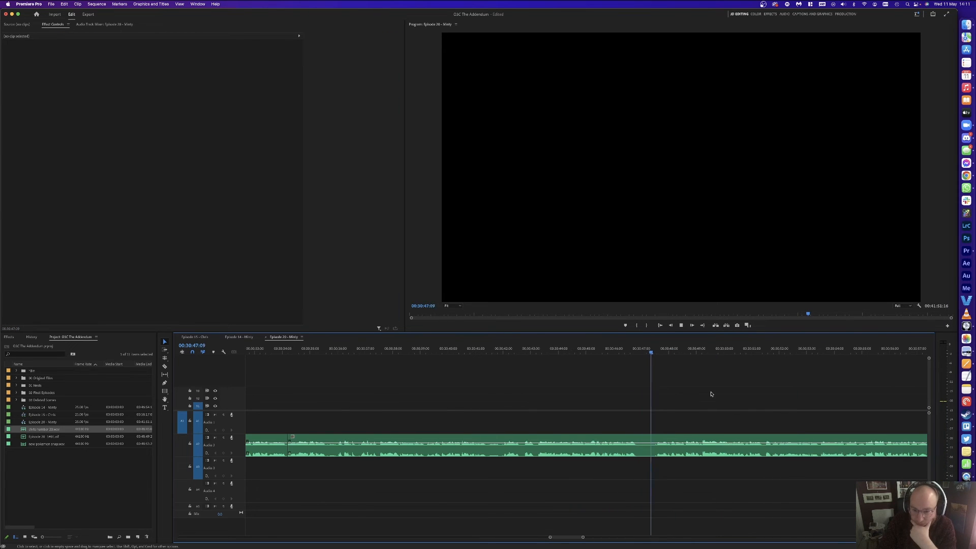
{"action": "left_click", "coordinate": [685, 351]}
{"action": "key", "text": "super+k"}
{"action": "left_click", "coordinate": [642, 350]}
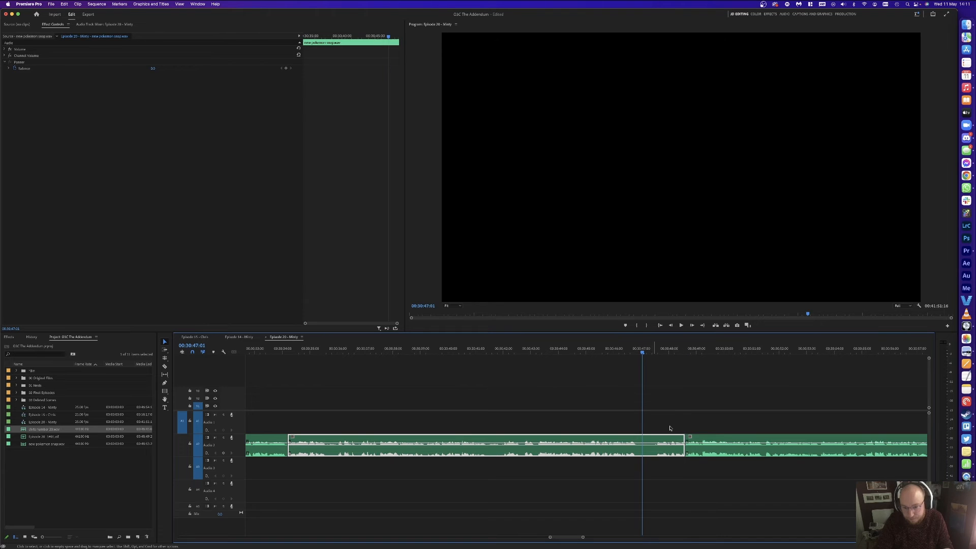
{"action": "key", "text": "super+k"}
{"action": "left_click", "coordinate": [671, 442]}
{"action": "key", "text": "shift+Delete"}
{"action": "key", "text": "space"}
Step: Cut the purple clip at the pause near 00:31:08 and delete the unwanted purple piece
{"action": "key", "text": "minus"}
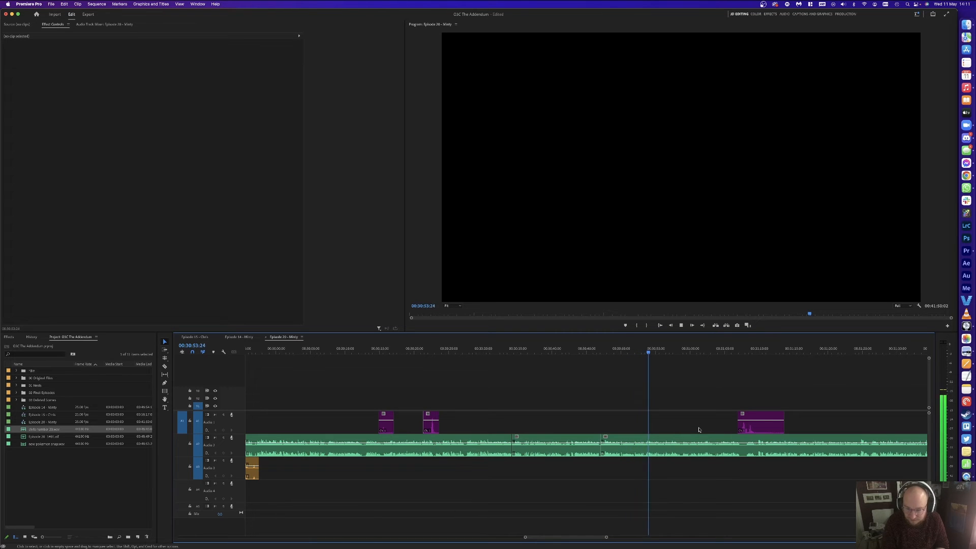
{"action": "key", "text": "minus"}
{"action": "key", "text": "minus"}
{"action": "key", "text": "minus"}
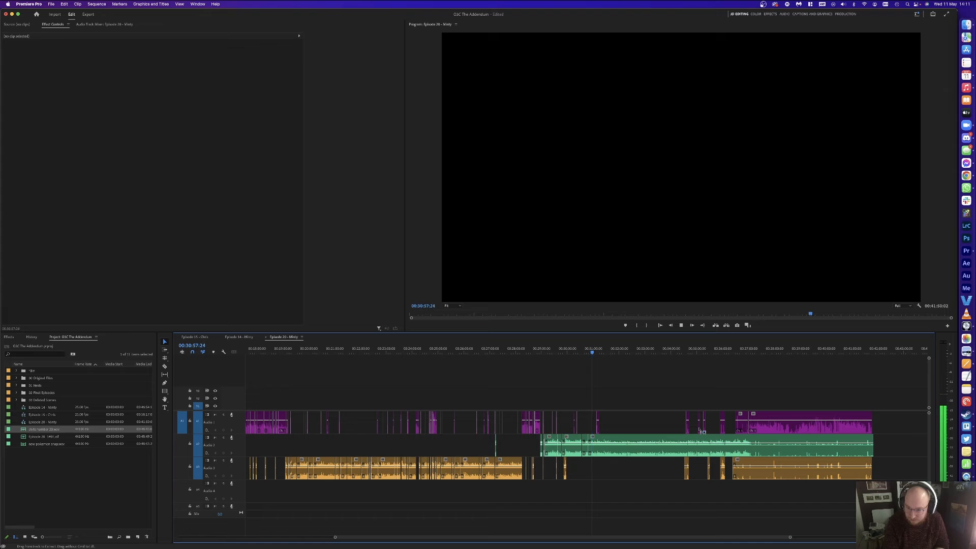
{"action": "key", "text": "equal"}
{"action": "key", "text": "equal"}
{"action": "key", "text": "equal"}
{"action": "key", "text": "equal"}
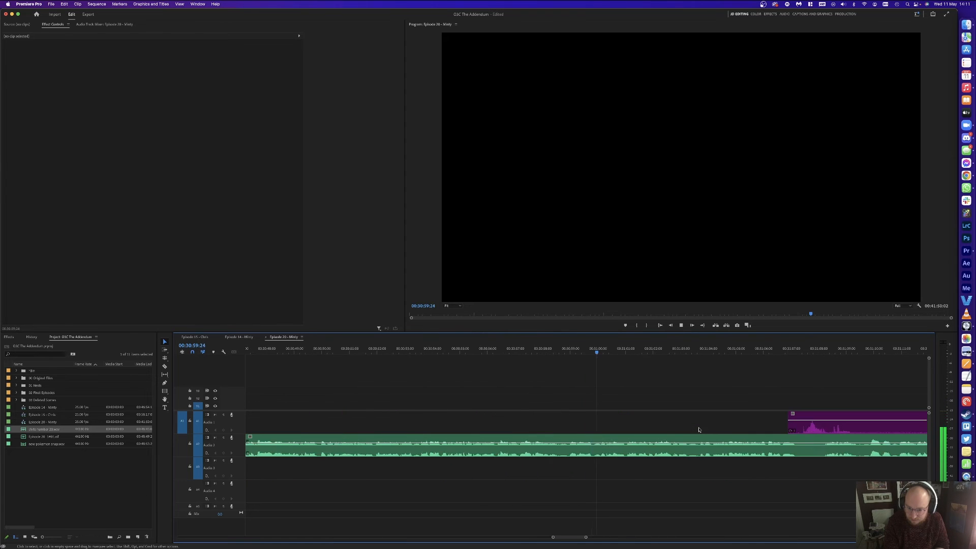
{"action": "key", "text": "equal"}
{"action": "key", "text": "minus"}
{"action": "key", "text": "equal"}
{"action": "key", "text": "minus"}
{"action": "key", "text": "equal"}
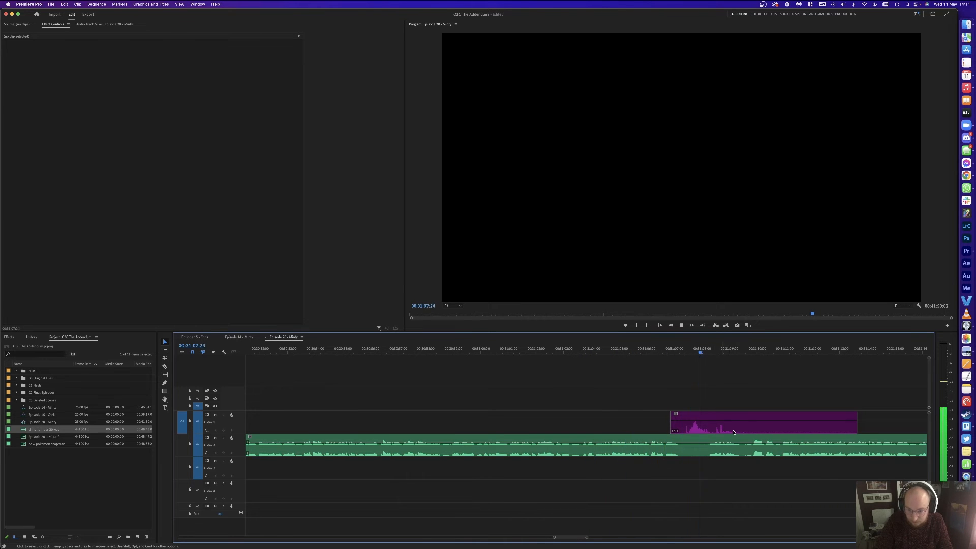
{"action": "key", "text": "space"}
{"action": "left_click", "coordinate": [687, 431]}
{"action": "key", "text": "c"}
{"action": "left_click", "coordinate": [688, 431]}
{"action": "key", "text": "v"}
{"action": "key", "text": "Delete"}
Step: Delete the short audio and green pieces, then move the purple and right green clips 14 frames earlier
{"action": "key", "text": "v"}
{"action": "left_click", "coordinate": [704, 445]}
{"action": "key", "text": "Delete"}
{"action": "key", "text": "space"}
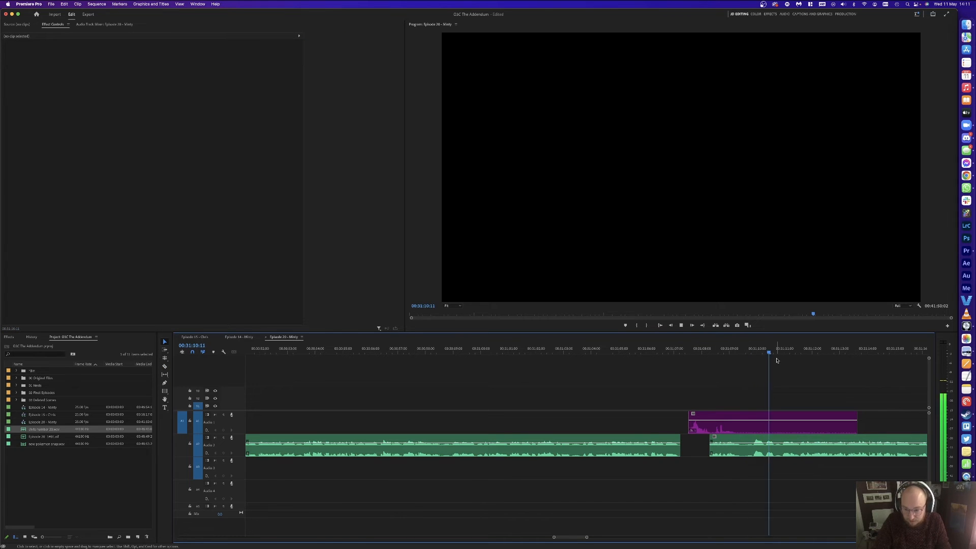
{"action": "left_click", "coordinate": [751, 350]}
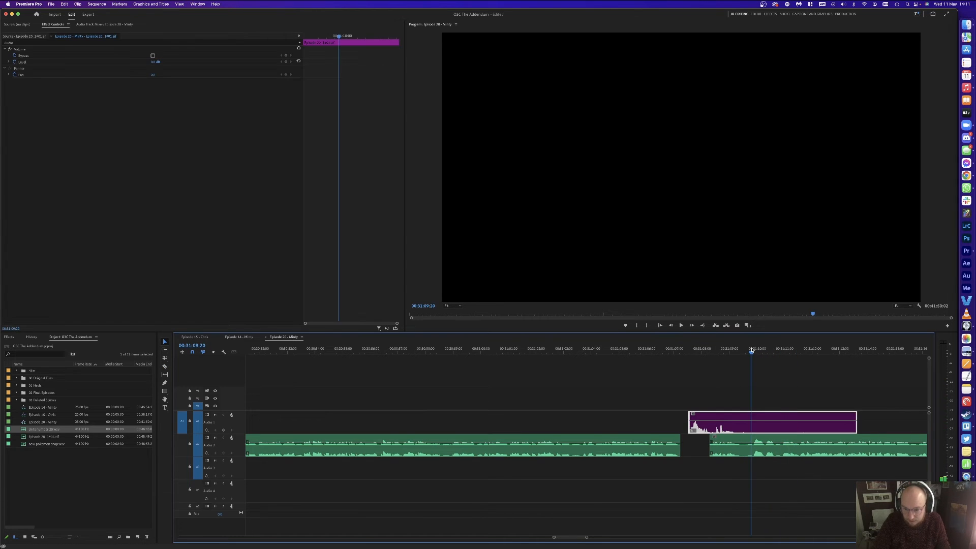
{"action": "key", "text": "v"}
{"action": "left_click", "coordinate": [738, 446]}
{"action": "key", "text": "Delete"}
{"action": "mouse_move", "coordinate": [737, 447]}
{"action": "left_mouse_down"}
{"action": "mouse_move", "coordinate": [756, 430]}
{"action": "mouse_move", "coordinate": [729, 432]}
{"action": "left_mouse_up"}
Step: Review the edit, then split the purple clip at 00:31:08:03 and delete the leftover piece
{"action": "left_click", "coordinate": [664, 350]}
{"action": "key", "text": "space"}
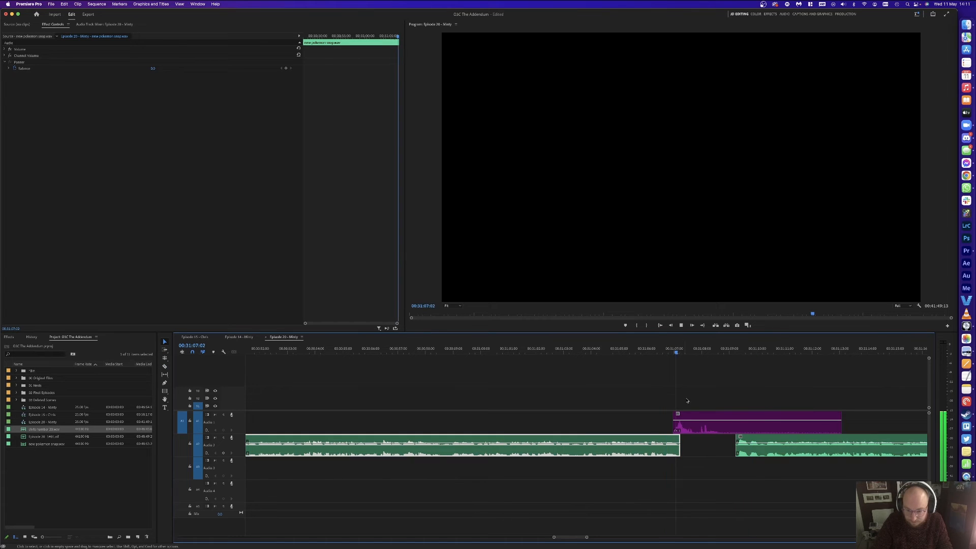
{"action": "left_click", "coordinate": [721, 427]}
{"action": "key", "text": "space"}
{"action": "key", "text": "c"}
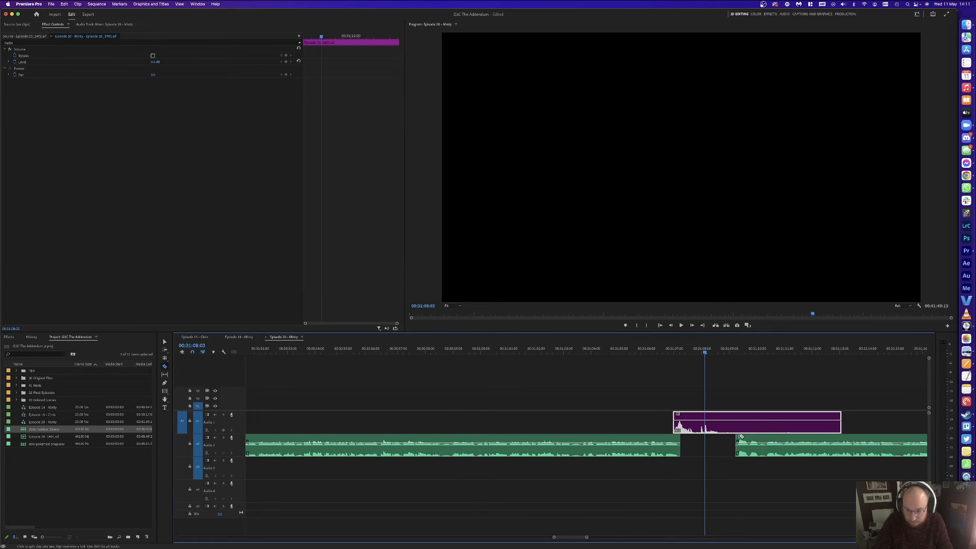
{"action": "key", "text": "v"}
{"action": "left_click", "coordinate": [766, 424]}
{"action": "key", "text": "Delete"}
{"action": "key", "text": "a"}
{"action": "left_click", "coordinate": [704, 426]}
Step: Nudge the remaining clips a frame right and drag the right green clips left to close the gap
{"action": "key", "text": "v"}
{"action": "key", "text": "super+Right"}
{"action": "key", "text": "super+Right"}
{"action": "key", "text": "super+Right"}
{"action": "key", "text": "super+Right"}
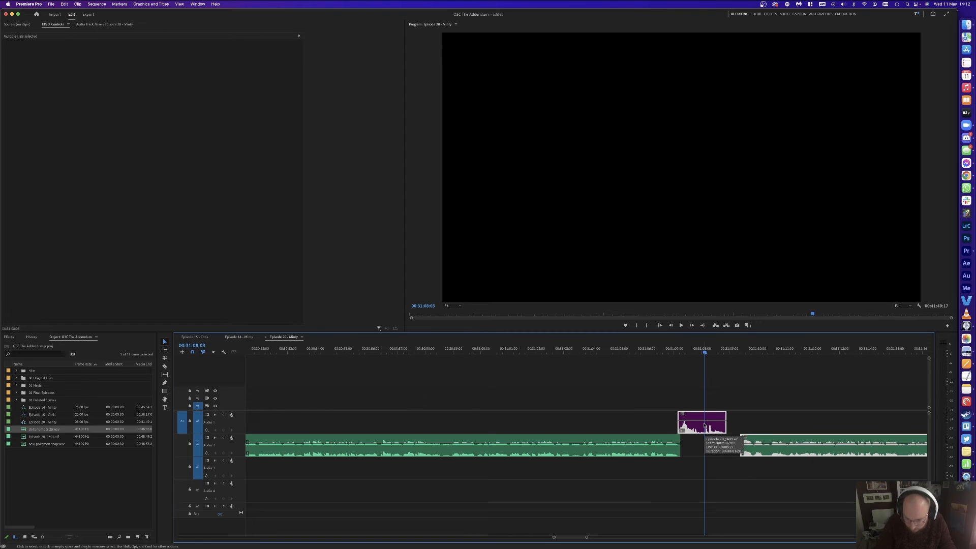
{"action": "key", "text": "a"}
{"action": "left_click", "coordinate": [775, 421]}
{"action": "key", "text": "v"}
{"action": "left_click_drag", "start_coordinate": [783, 444], "coordinate": [738, 443]}
{"action": "left_click", "coordinate": [661, 351]}
{"action": "left_click", "coordinate": [708, 374]}
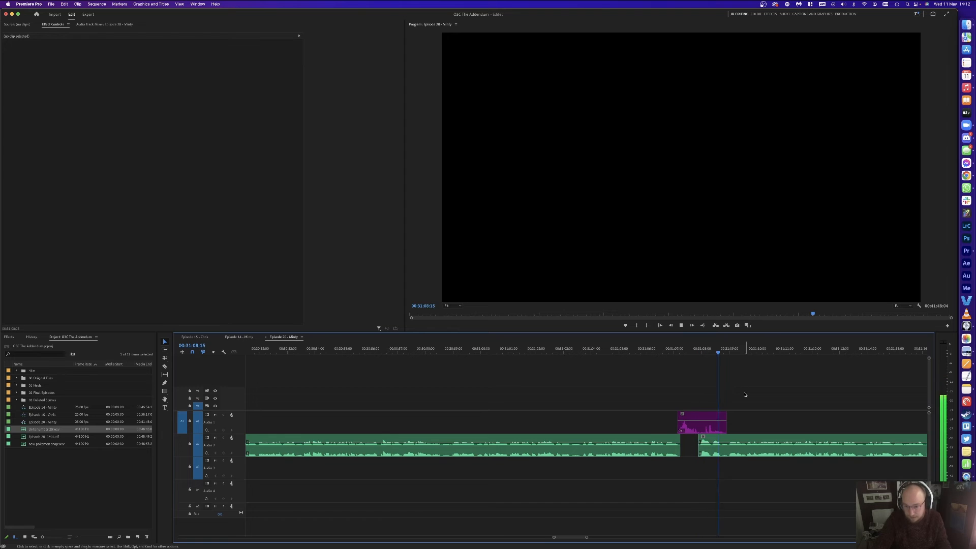
{"action": "key", "text": "minus"}
{"action": "key", "text": "minus"}
{"action": "key", "text": "minus"}
{"action": "key", "text": "minus"}
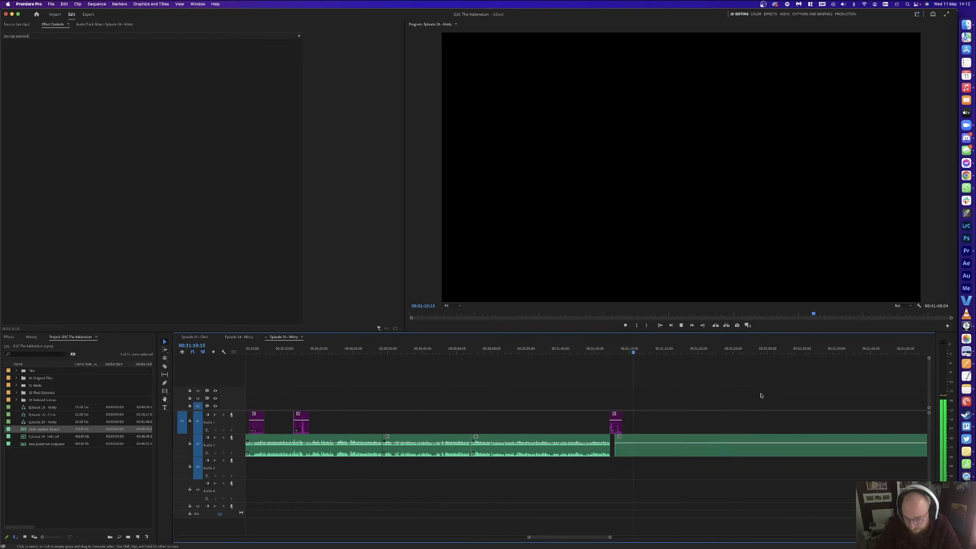
Step: Remove the pause from 00:31:35:17 to 00:31:37:00 on the green audio and close the gap
{"action": "key", "text": "minus"}
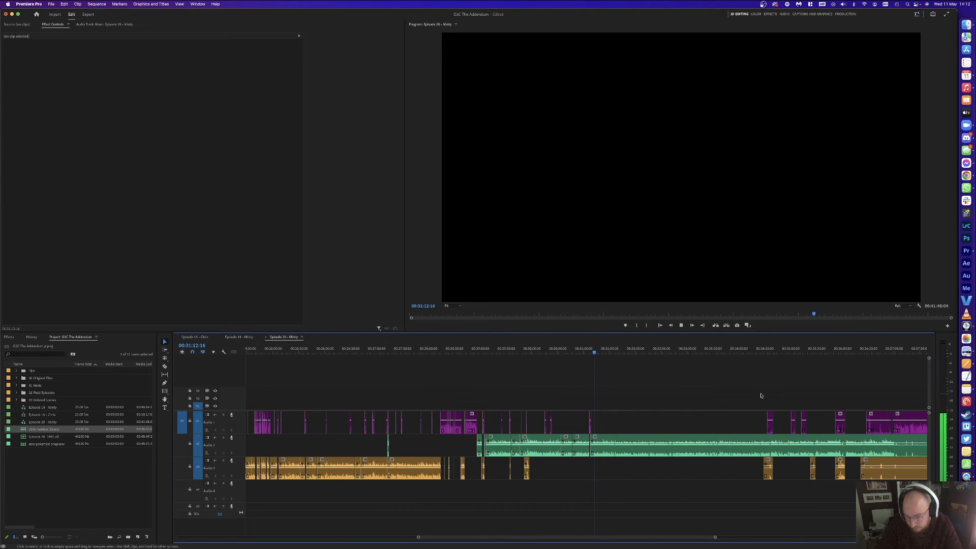
{"action": "key", "text": "="}
{"action": "key", "text": "="}
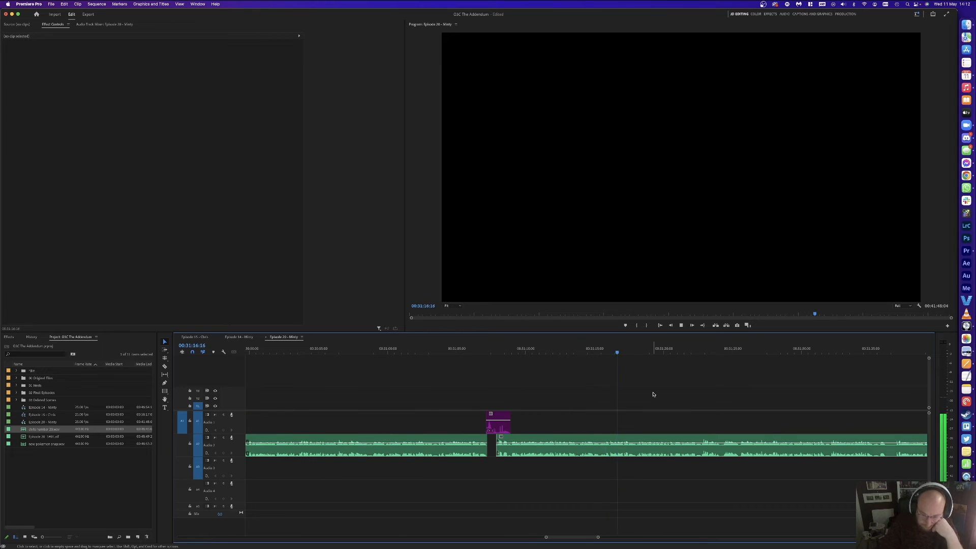
{"action": "scroll", "coordinate": [655, 395], "scroll_direction": "right", "scroll_amount": 3}
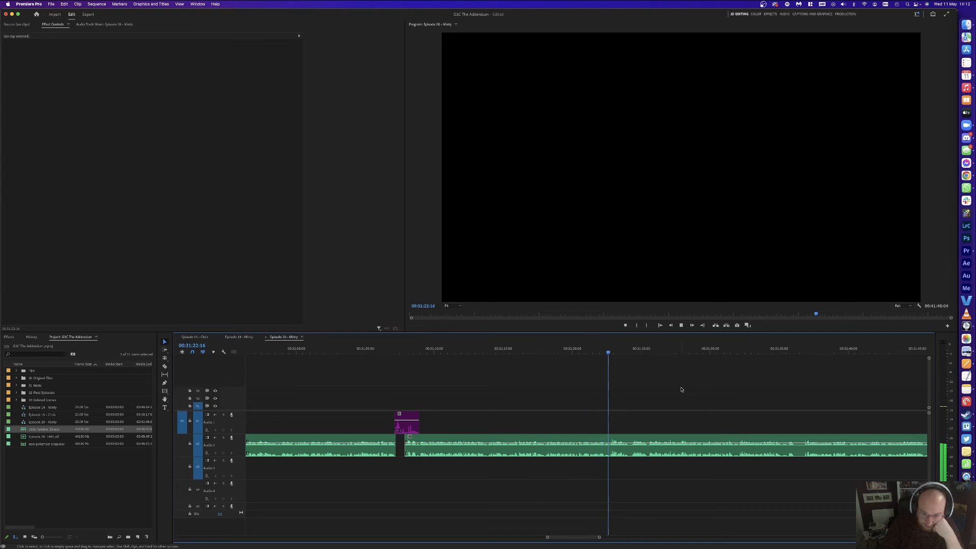
{"action": "scroll", "coordinate": [682, 389], "scroll_direction": "right", "scroll_amount": 2}
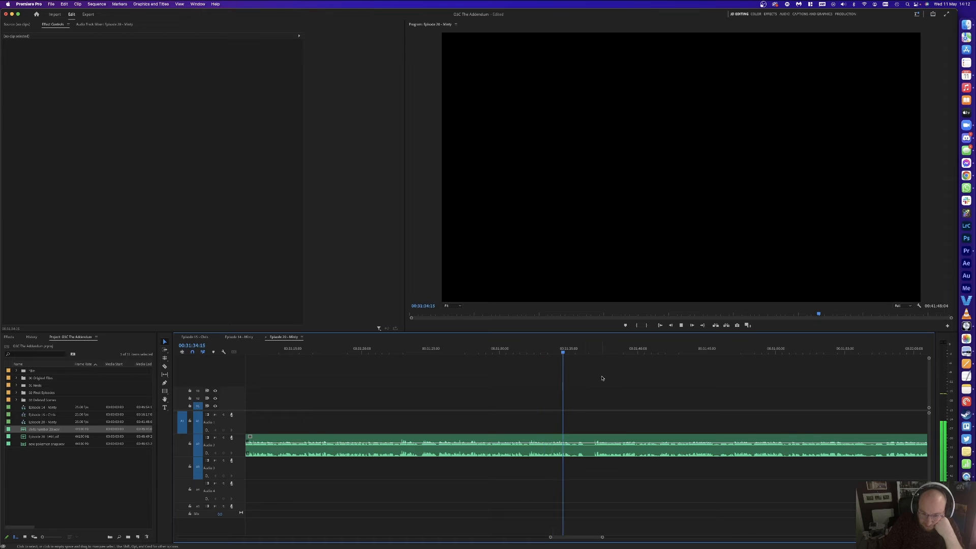
{"action": "key", "text": "="}
{"action": "left_click", "coordinate": [594, 350]}
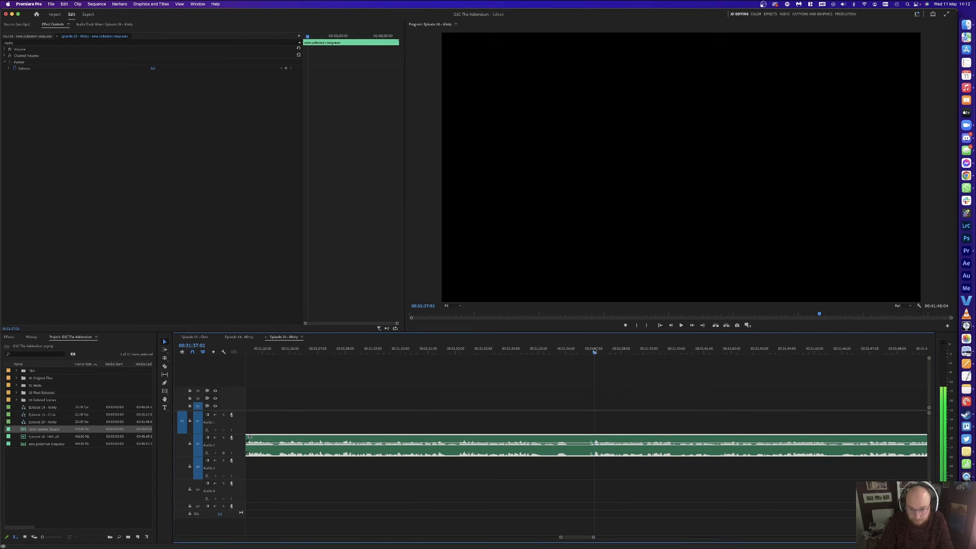
{"action": "key", "text": "super+k"}
{"action": "left_click_drag", "start_coordinate": [551, 352], "coordinate": [556, 352]}
{"action": "key", "text": "super+k"}
{"action": "left_click", "coordinate": [574, 443]}
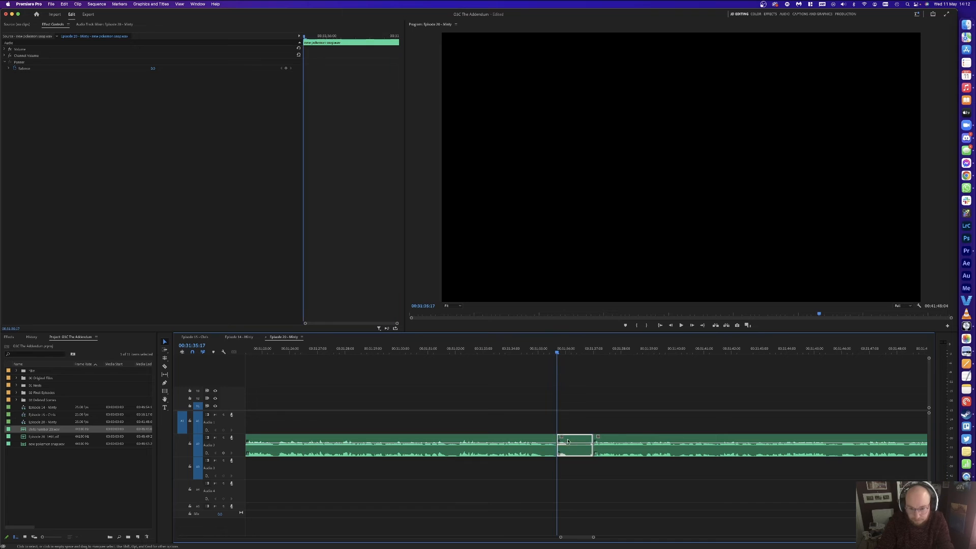
{"action": "key", "text": "shift+Delete"}
{"action": "key", "text": "space"}
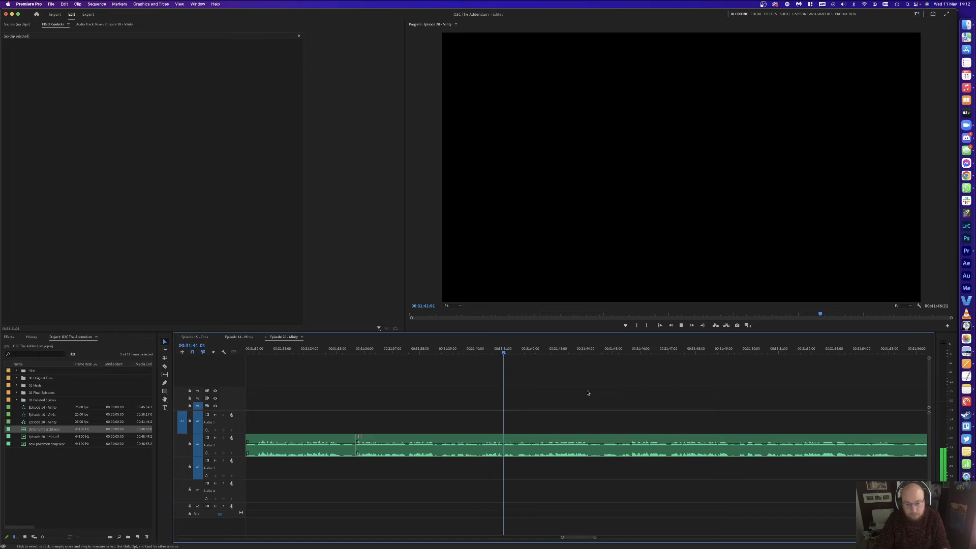
Step: Cut out the ten-frame pause near 00:31:41 and close the resulting gap
{"action": "left_click", "coordinate": [523, 350]}
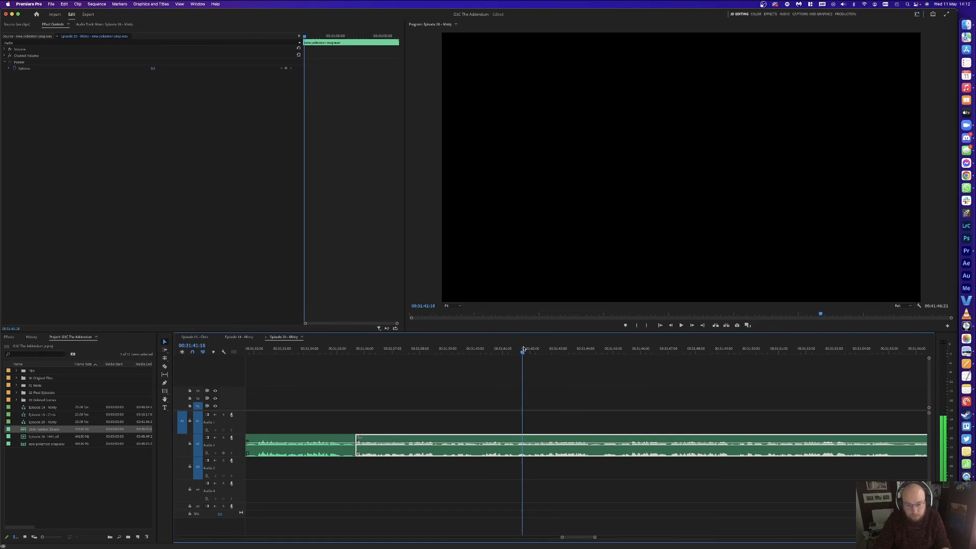
{"action": "key", "text": "super+k"}
{"action": "left_click_drag", "start_coordinate": [528, 349], "coordinate": [517, 349]}
{"action": "key", "text": "super+k"}
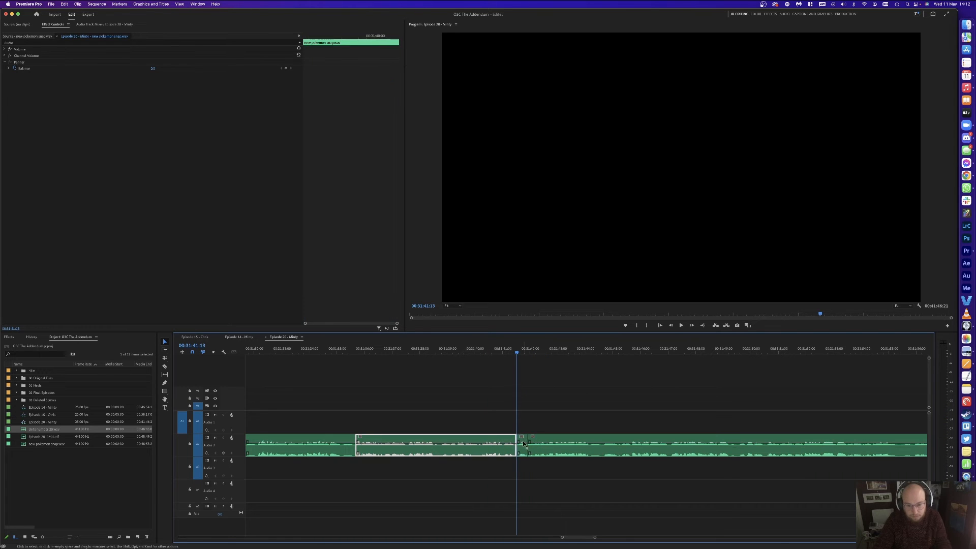
{"action": "left_click", "coordinate": [523, 440]}
{"action": "key", "text": "Delete"}
{"action": "left_click", "coordinate": [523, 438]}
{"action": "key", "text": "Delete"}
{"action": "key", "text": "space"}
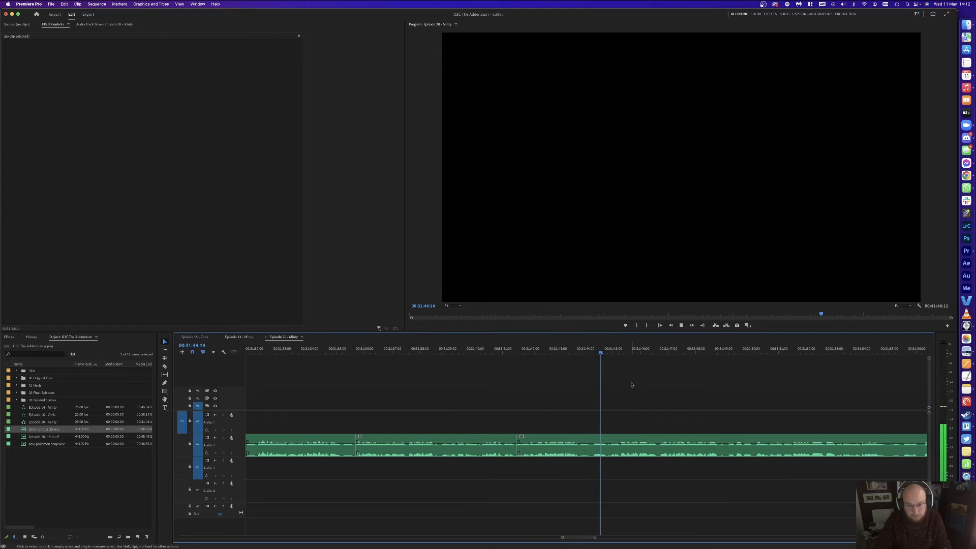
Step: Ripple delete the short pause just before 00:31:44:22
{"action": "left_click", "coordinate": [610, 349]}
{"action": "key", "text": "super+k"}
{"action": "left_click", "coordinate": [593, 350]}
{"action": "key", "text": "super+k"}
{"action": "left_click", "coordinate": [600, 441]}
{"action": "key", "text": "shift+Delete"}
{"action": "key", "text": "space"}
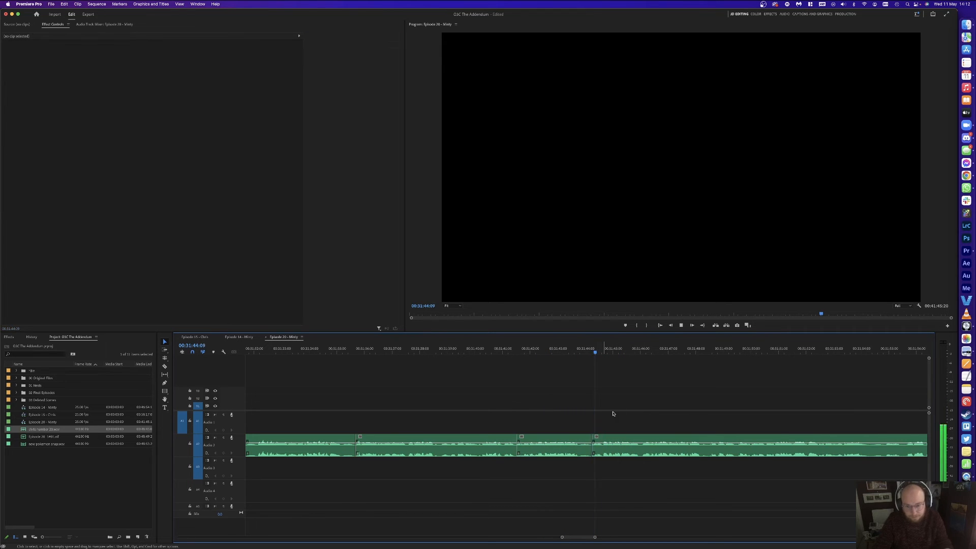
{"action": "key", "text": "space"}
Step: Remove the two leftover pieces between 00:31:43:18 and 00:31:44:07, closing the gap
{"action": "left_click", "coordinate": [558, 349]}
{"action": "key", "text": "space"}
{"action": "key", "text": "space"}
{"action": "key", "text": "super+k"}
{"action": "left_click", "coordinate": [594, 349]}
{"action": "key", "text": "space"}
{"action": "key", "text": "super+k"}
{"action": "left_click_drag", "start_coordinate": [594, 404], "coordinate": [585, 441]}
{"action": "key", "text": "shift+Delete"}
{"action": "left_click", "coordinate": [567, 350]}
{"action": "key", "text": "space"}
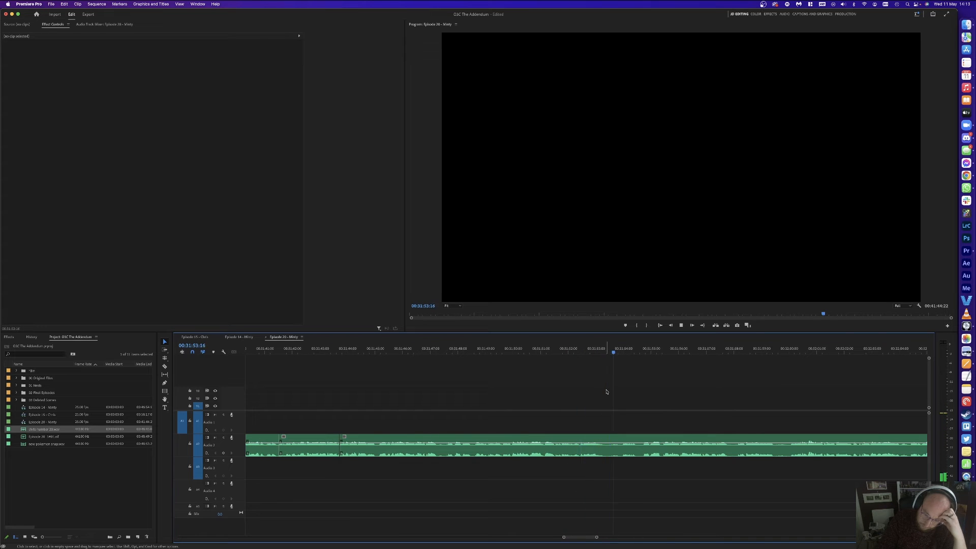
Step: Cut the pause ending around 00:31:54:17 from the audio and close the gap
{"action": "left_click", "coordinate": [643, 353]}
{"action": "key", "text": "super+k"}
{"action": "left_click", "coordinate": [621, 353]}
{"action": "key", "text": "super+k"}
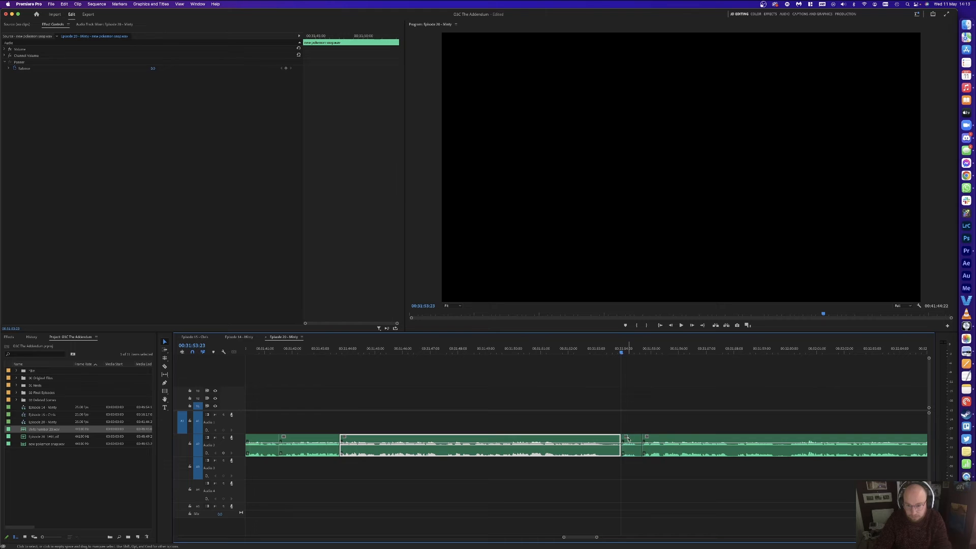
{"action": "left_click", "coordinate": [630, 440]}
{"action": "key", "text": "Delete"}
{"action": "left_click", "coordinate": [631, 440]}
{"action": "key", "text": "Delete"}
{"action": "key", "text": "space"}
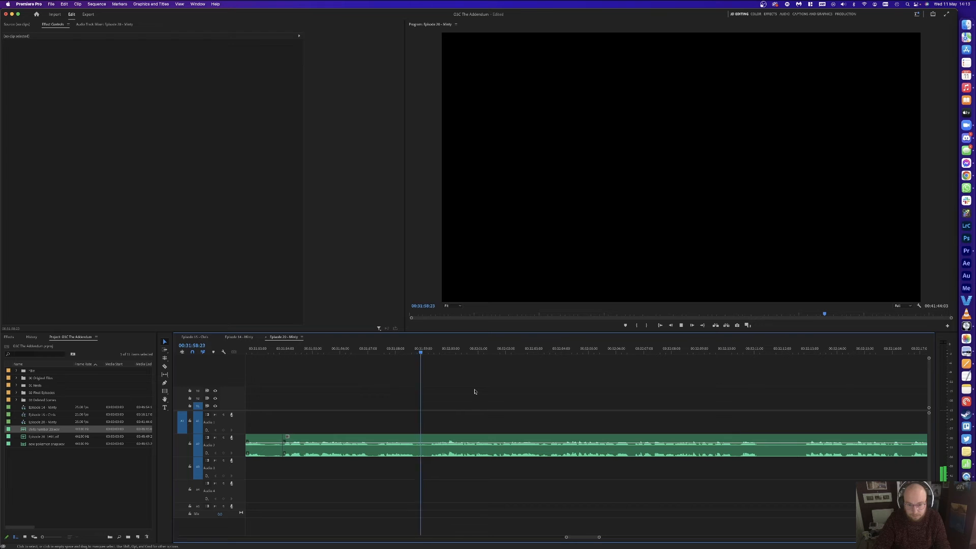
Step: Razor out the next short pause and ripple delete it
{"action": "key", "text": "c"}
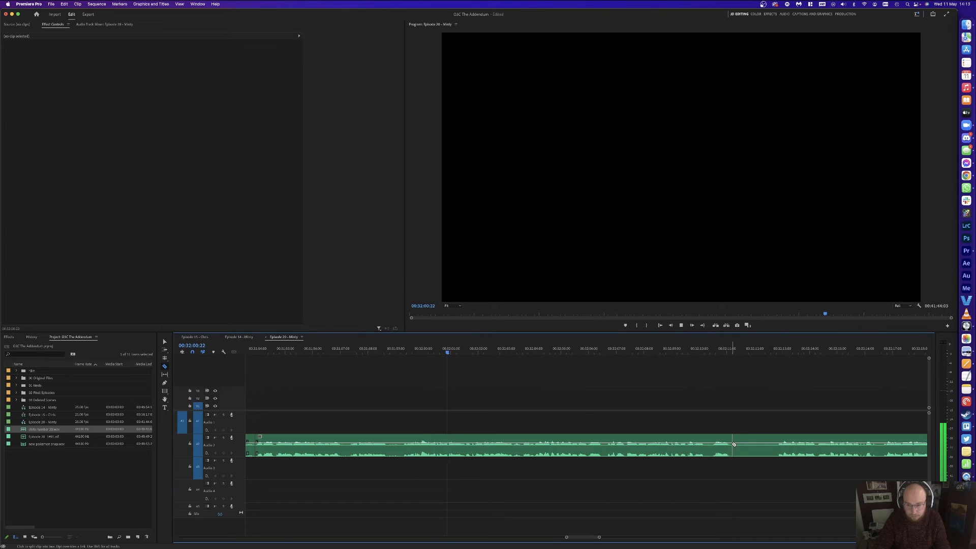
{"action": "key", "text": "v"}
{"action": "left_click", "coordinate": [754, 440]}
{"action": "key", "text": "shift+Delete"}
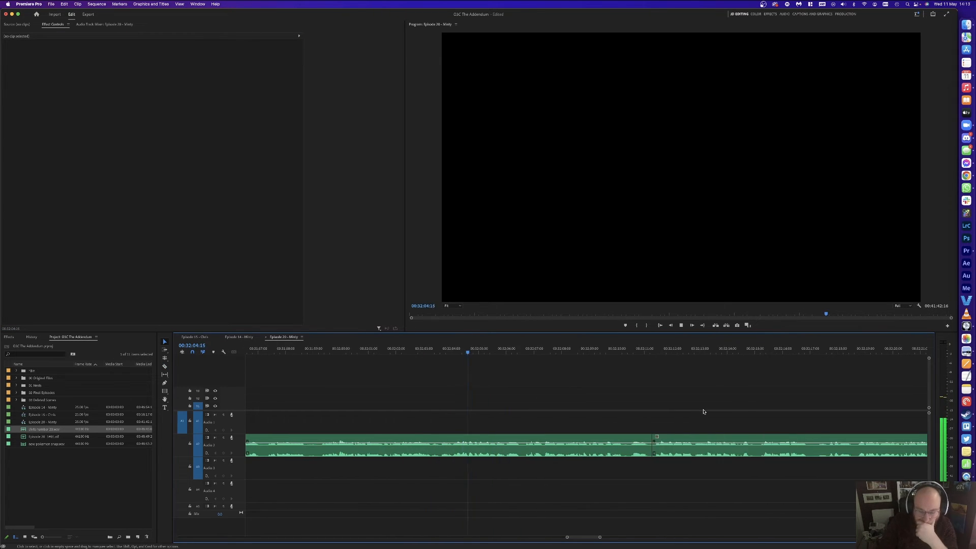
Step: Remove the short pause between 32:05:24 and 32:06:14, closing the gap
{"action": "left_click", "coordinate": [521, 351]}
{"action": "key", "text": "d"}
{"action": "left_click_drag", "start_coordinate": [521, 351], "coordinate": [519, 351]}
{"action": "key", "text": "super+k"}
{"action": "left_click", "coordinate": [505, 351]}
{"action": "key", "text": "super+k"}
{"action": "left_click", "coordinate": [512, 440]}
{"action": "key", "text": "alt+BackSpace"}
{"action": "key", "text": "space"}
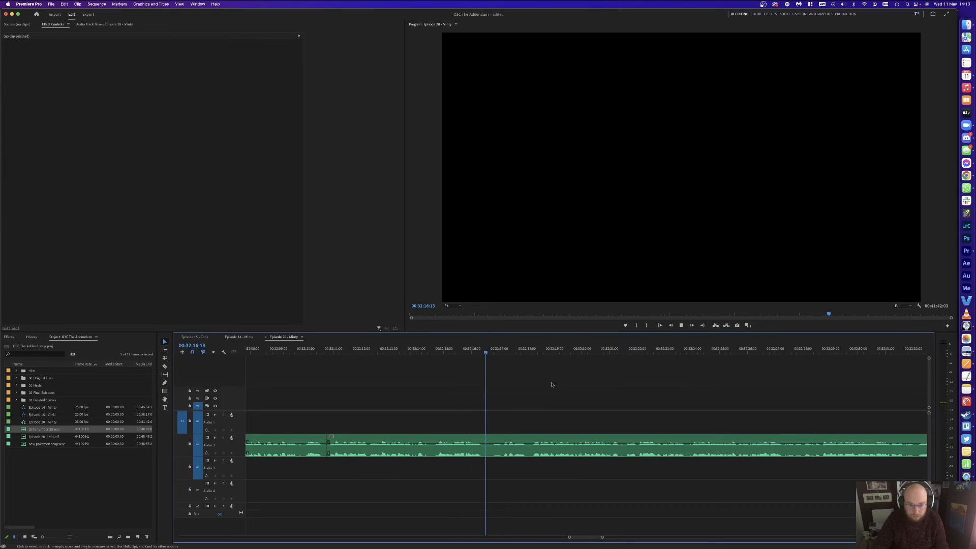
Step: Ripple delete the short pause near 32:16:13 and review the cut
{"action": "left_click", "coordinate": [504, 354]}
{"action": "key", "text": "super+k"}
{"action": "left_click", "coordinate": [486, 353]}
{"action": "key", "text": "super+k"}
{"action": "left_click", "coordinate": [493, 440]}
{"action": "key", "text": "shift+Delete"}
{"action": "key", "text": "space"}
{"action": "key", "text": "minus"}
{"action": "key", "text": "minus"}
{"action": "key", "text": "minus"}
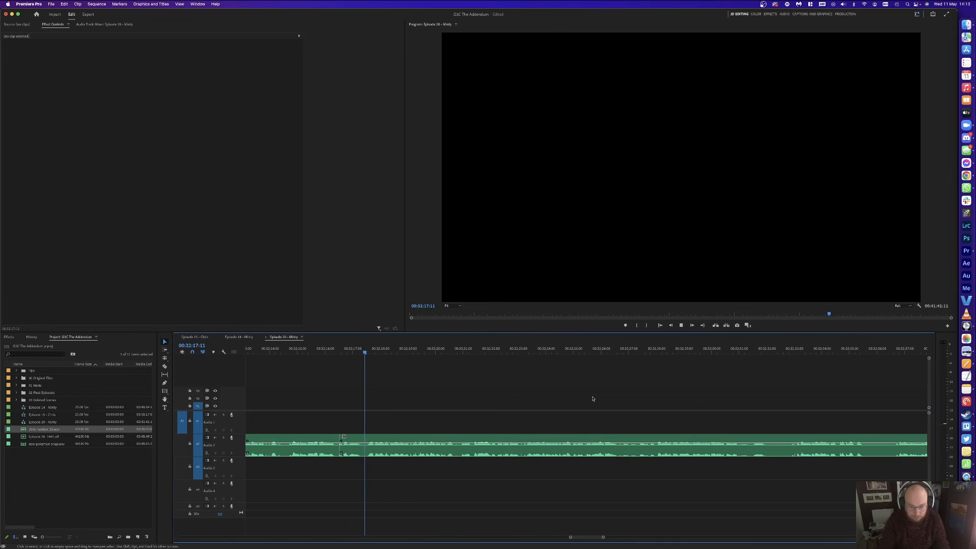
{"action": "key", "text": "minus"}
{"action": "key", "text": "minus"}
{"action": "key", "text": "equal"}
{"action": "key", "text": "equal"}
{"action": "key", "text": "equal"}
{"action": "key", "text": "equal"}
{"action": "key", "text": "equal"}
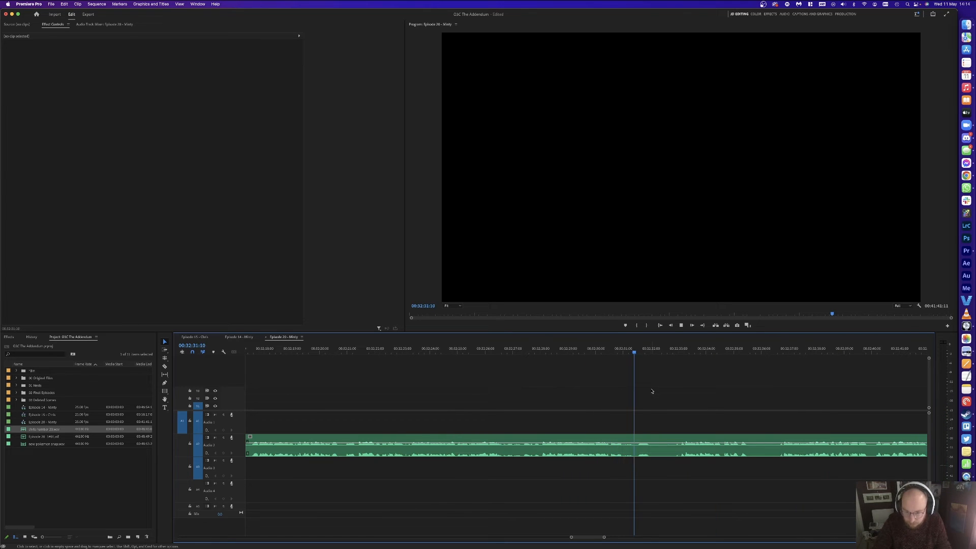
Step: Add edits at 32:31:11 and 32:33:03 around the first pause
{"action": "key", "text": "space"}
{"action": "key", "text": "super+k"}
{"action": "key", "text": "space"}
{"action": "key", "text": "d"}
{"action": "key", "text": "super+k"}
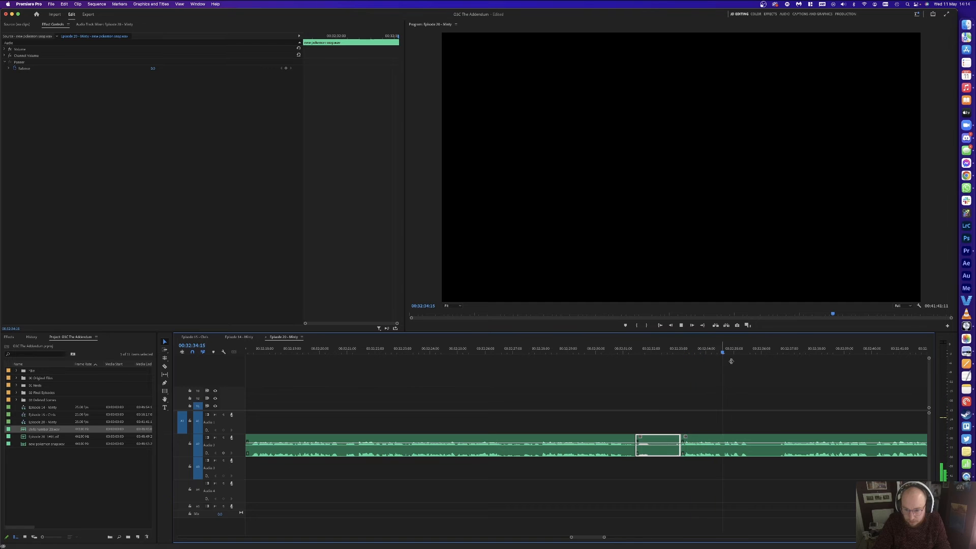
{"action": "left_click", "coordinate": [698, 348]}
{"action": "key", "text": "d"}
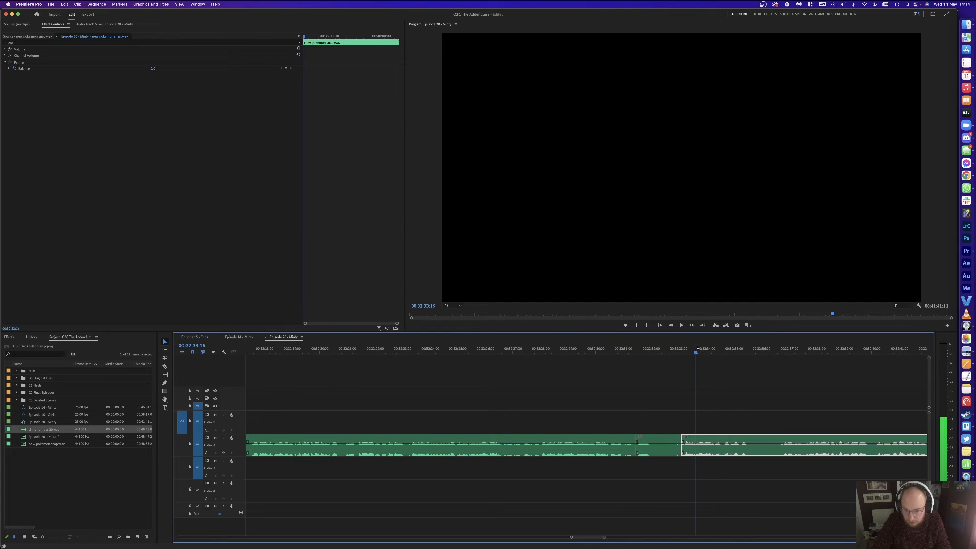
{"action": "key", "text": "super+k"}
Step: Delete the short pieces between those cuts and close the gap
{"action": "left_click_drag", "start_coordinate": [684, 405], "coordinate": [657, 452]}
{"action": "key", "text": "Delete"}
{"action": "left_click", "coordinate": [656, 453]}
{"action": "key", "text": "Delete"}
{"action": "left_click", "coordinate": [620, 349]}
{"action": "key", "text": "d"}
{"action": "key", "text": "space"}
{"action": "left_click", "coordinate": [676, 375]}
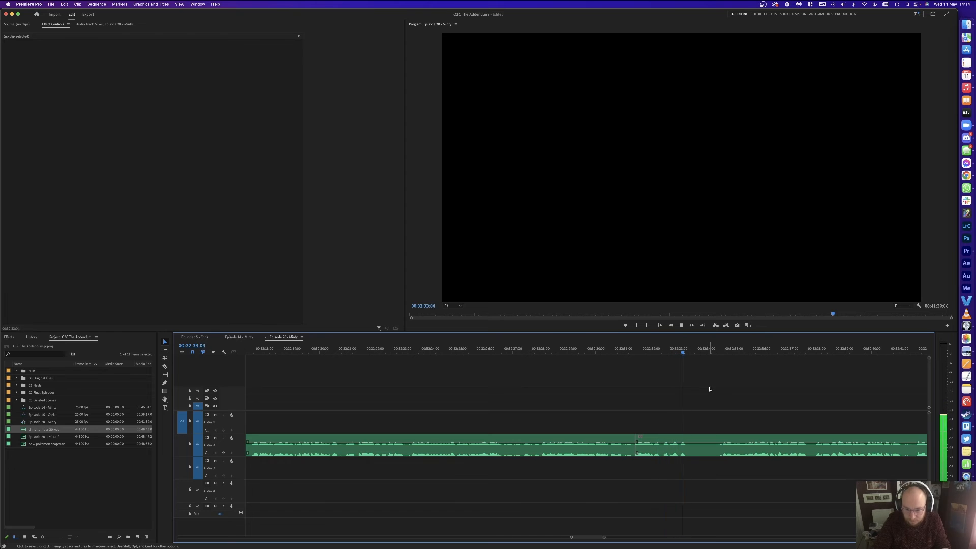
Step: Add edits at 32:34:14 and 32:35:09 around the next pause
{"action": "key", "text": "d"}
{"action": "key", "text": "super+k"}
{"action": "left_click", "coordinate": [722, 348]}
{"action": "key", "text": "super+k"}
{"action": "key", "text": "space"}
{"action": "key", "text": "d"}
{"action": "left_click_drag", "start_coordinate": [737, 349], "coordinate": [744, 350]}
{"action": "key", "text": "super+k"}
Step: Ripple delete the three short audio pieces and replay from about 32:31
{"action": "key", "text": "space"}
{"action": "left_click_drag", "start_coordinate": [733, 413], "coordinate": [680, 445]}
{"action": "key", "text": "shift+Delete"}
{"action": "left_click", "coordinate": [618, 344]}
{"action": "left_click", "coordinate": [618, 345]}
{"action": "key", "text": "space"}
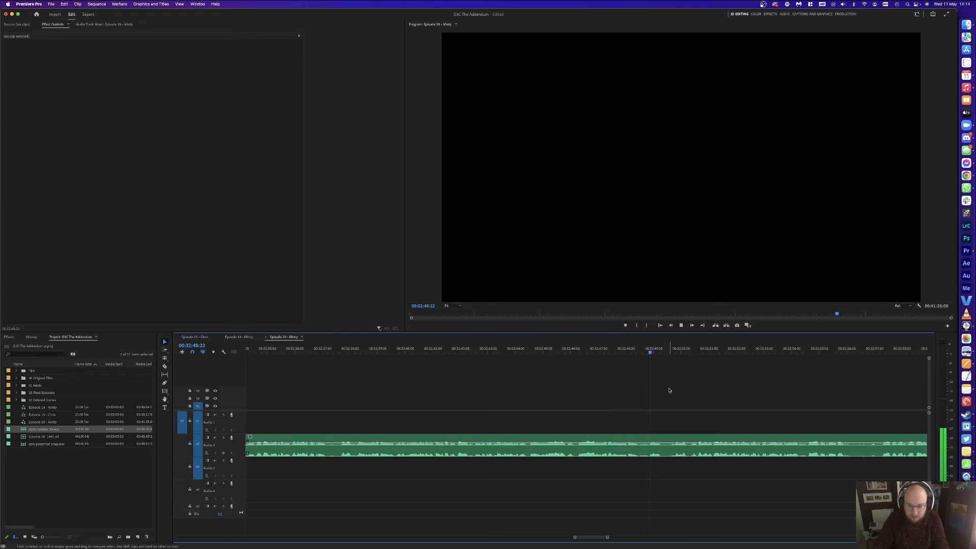
Step: Ripple trim the pause between 32:48:20 and 32:49:18
{"action": "left_click", "coordinate": [674, 350]}
{"action": "key", "text": "super+k"}
{"action": "left_click_drag", "start_coordinate": [638, 351], "coordinate": [648, 351]}
{"action": "key", "text": "w"}
{"action": "left_click", "coordinate": [688, 386]}
{"action": "key", "text": "space"}
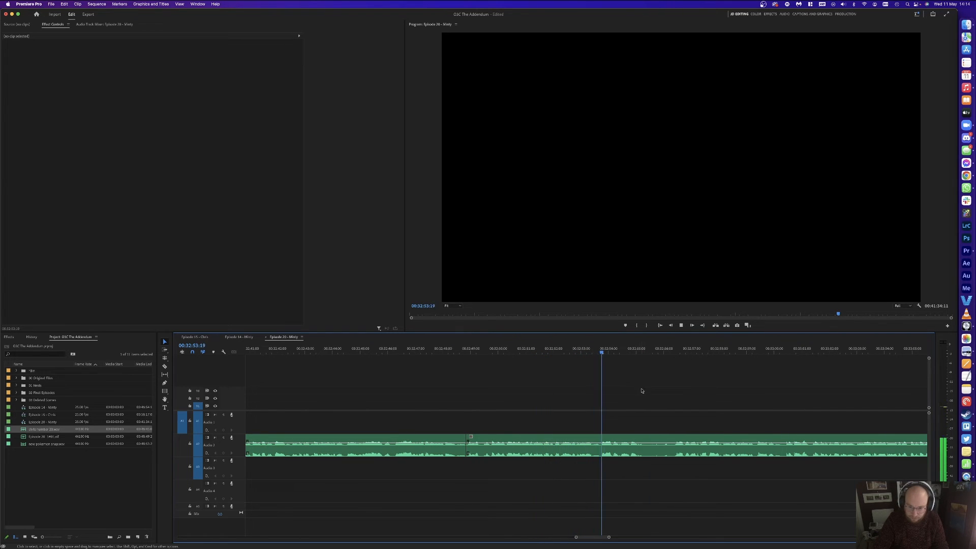
{"action": "key", "text": "space"}
Step: Remove the two unwanted pieces between 32:53:18 and 32:56:11, closing the gap
{"action": "key", "text": "super+k"}
{"action": "left_click", "coordinate": [676, 349]}
{"action": "key", "text": "super+k"}
{"action": "key", "text": "space"}
{"action": "left_click", "coordinate": [602, 348]}
{"action": "left_click_drag", "start_coordinate": [602, 348], "coordinate": [601, 349]}
{"action": "key", "text": "super+k"}
{"action": "left_click_drag", "start_coordinate": [618, 402], "coordinate": [652, 458]}
{"action": "key", "text": "shift+Delete"}
{"action": "key", "text": "space"}
{"action": "scroll", "coordinate": [680, 397], "scroll_direction": "right", "scroll_amount": 5}
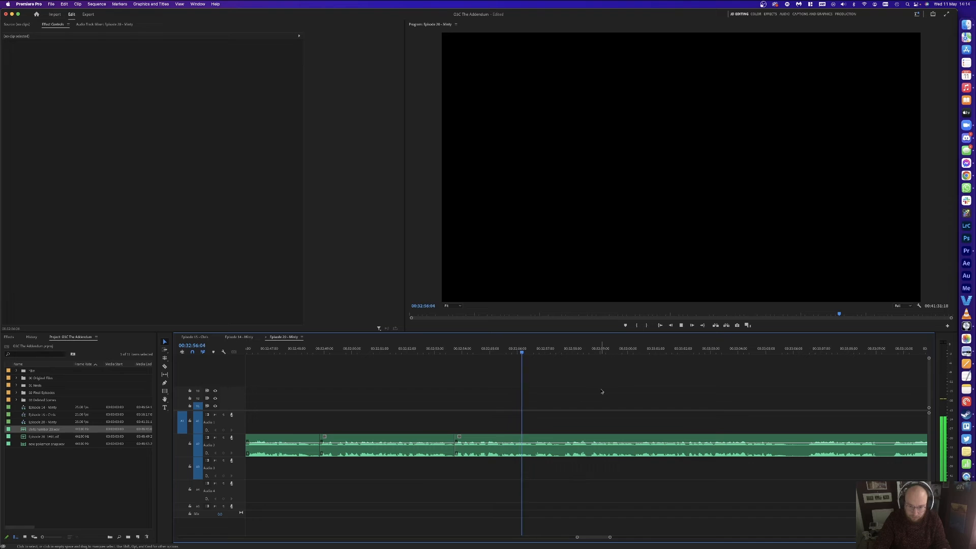
{"action": "scroll", "coordinate": [666, 397], "scroll_direction": "right", "scroll_amount": 3}
Step: Split the host audio at the pause's end and remove the short left piece, closing the gap
{"action": "left_click", "coordinate": [707, 439]}
{"action": "key", "text": "v"}
{"action": "left_click", "coordinate": [700, 438]}
{"action": "key", "text": "Delete"}
{"action": "left_click", "coordinate": [700, 438]}
{"action": "key", "text": "Delete"}
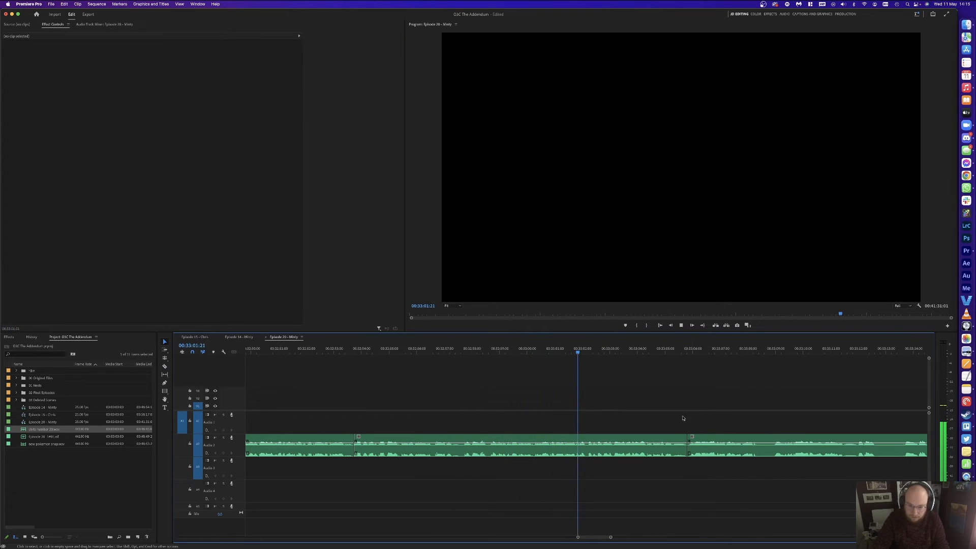
{"action": "scroll", "coordinate": [654, 412], "scroll_direction": "right", "scroll_amount": 3}
Step: Remove the next pause and close the gap, stopping playback at 33:07:22
{"action": "key", "text": "c"}
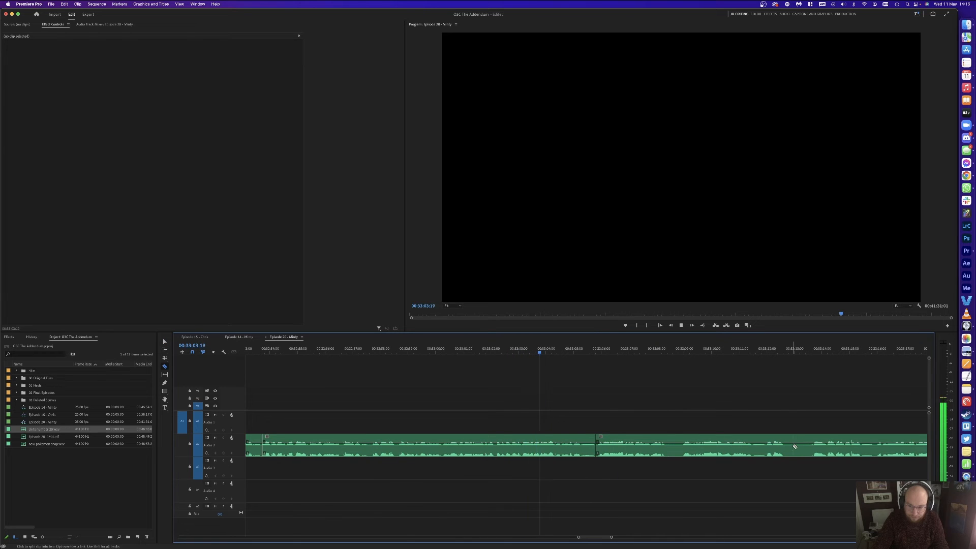
{"action": "key", "text": "v"}
{"action": "left_click", "coordinate": [817, 439]}
{"action": "key", "text": "Delete"}
{"action": "left_click", "coordinate": [816, 439]}
{"action": "key", "text": "Delete"}
{"action": "scroll", "coordinate": [718, 398], "scroll_direction": "right", "scroll_amount": 5}
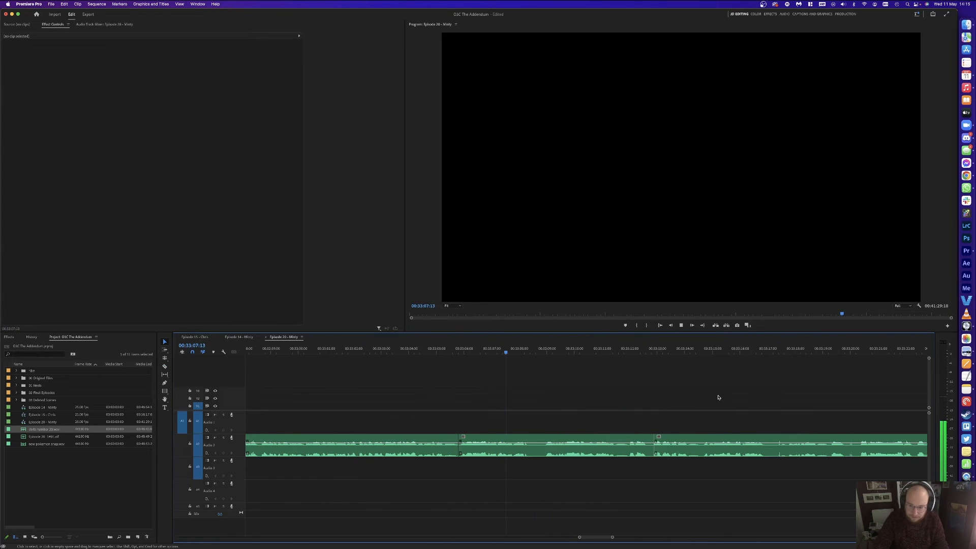
{"action": "key", "text": "space"}
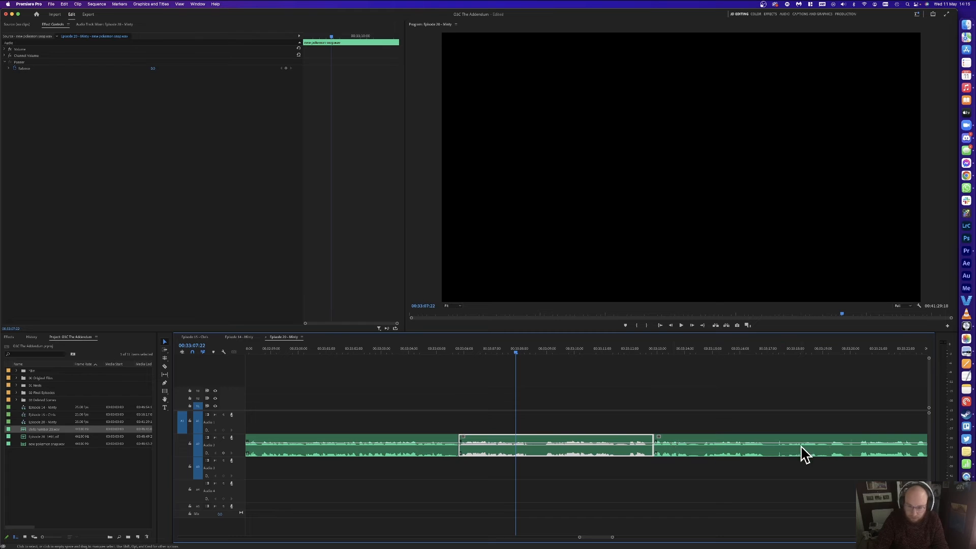
Step: Undo the last cut, extend the right clip's start to recover audio, and close the gap
{"action": "left_click", "coordinate": [561, 388]}
{"action": "key", "text": "space"}
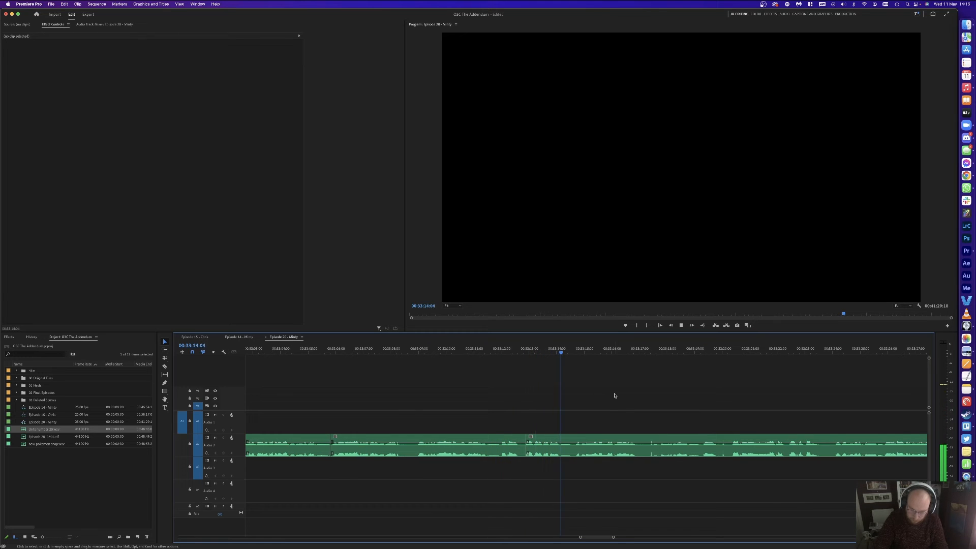
{"action": "key", "text": "super+z"}
{"action": "key", "text": "super+z"}
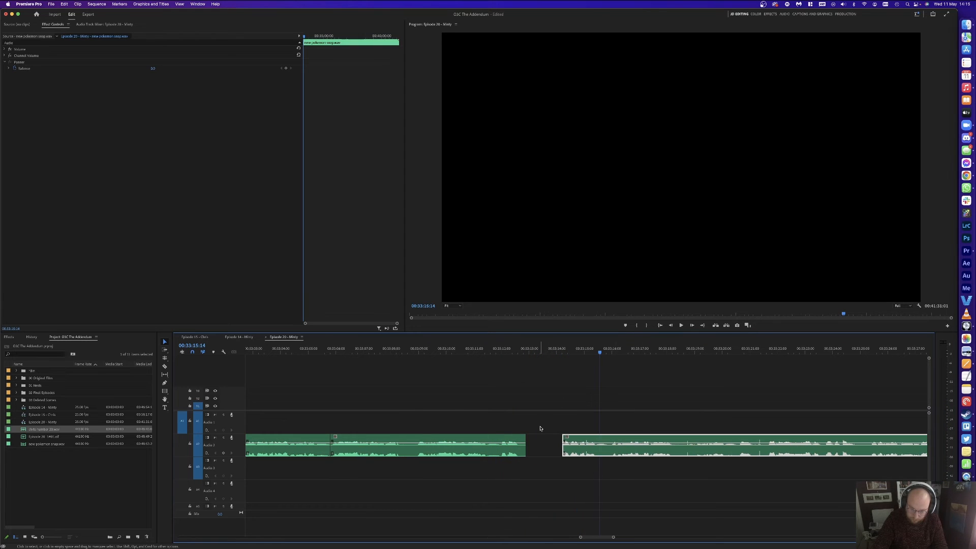
{"action": "left_click_drag", "start_coordinate": [559, 439], "coordinate": [544, 430]}
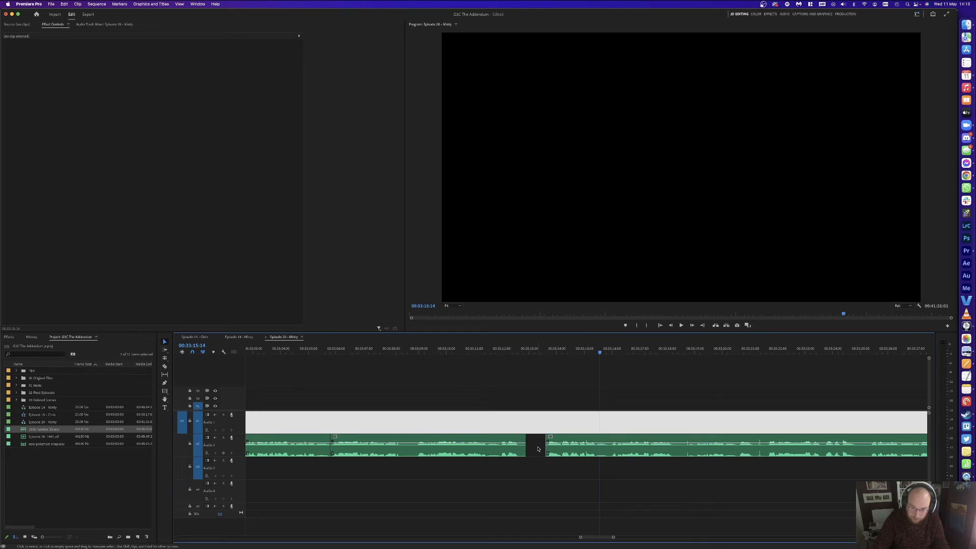
{"action": "key", "text": "Delete"}
{"action": "left_click", "coordinate": [532, 351]}
{"action": "key", "text": "space"}
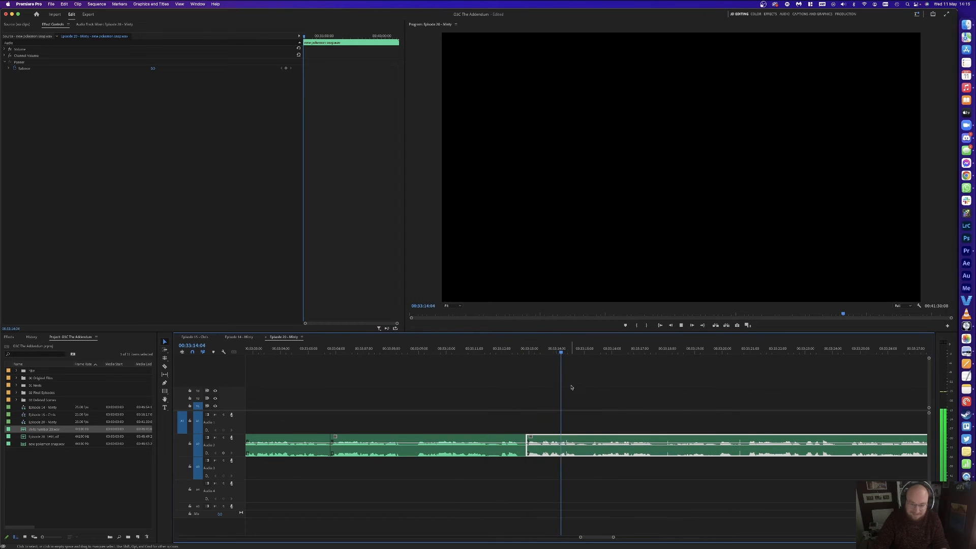
{"action": "left_click", "coordinate": [631, 382]}
{"action": "scroll", "coordinate": [670, 387], "scroll_direction": "right", "scroll_amount": 2}
Step: Split the audio around 33:15:12 and ripple-remove the unwanted piece
{"action": "left_click", "coordinate": [619, 350]}
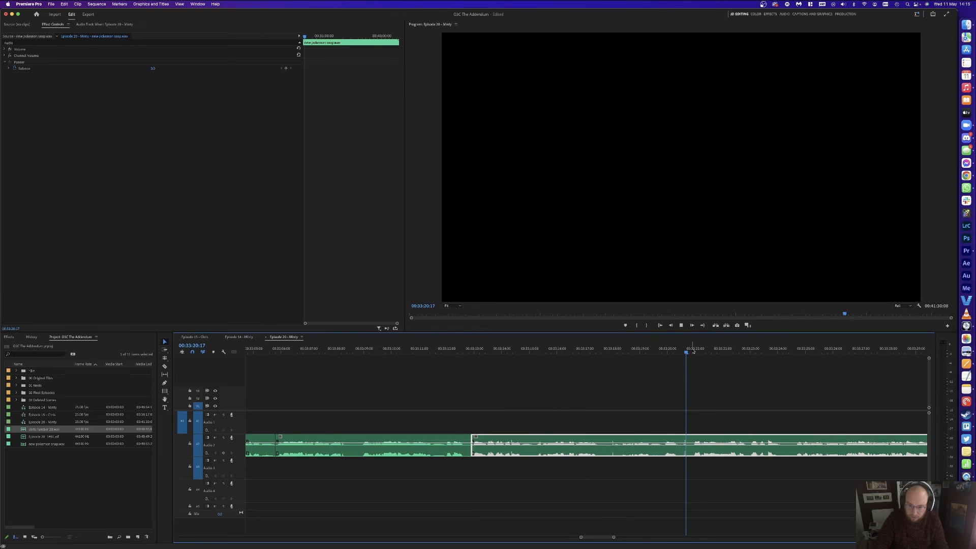
{"action": "key", "text": "super+k"}
{"action": "left_click", "coordinate": [542, 351]}
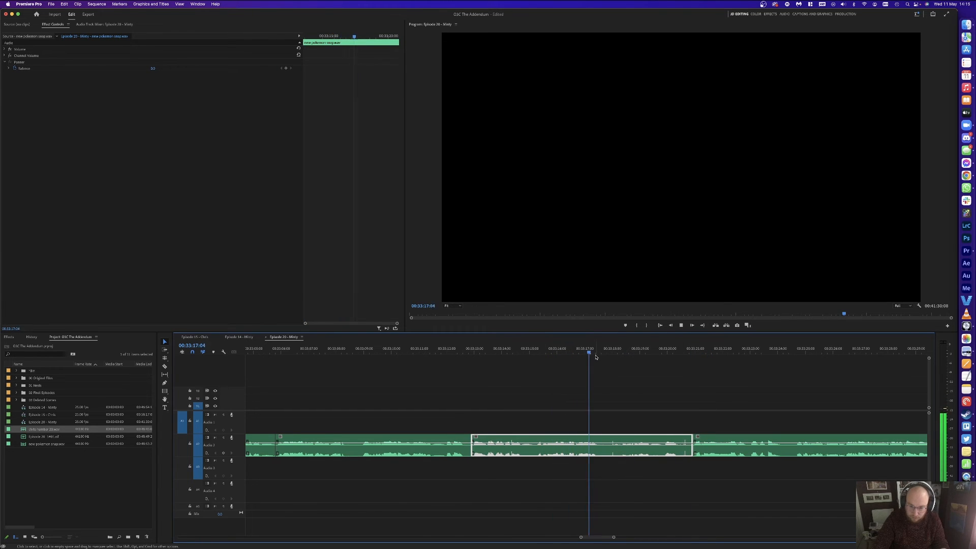
{"action": "key", "text": "space"}
{"action": "key", "text": "alt+BackSpace"}
{"action": "key", "text": "space"}
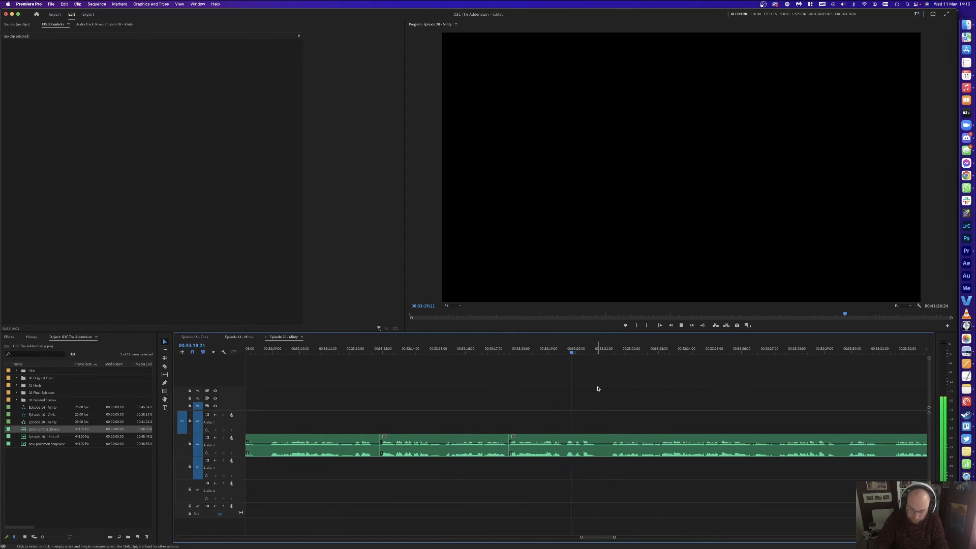
Step: Split the audio at 33:20:20 and 33:21:13 and ripple-remove the short piece between
{"action": "left_click", "coordinate": [619, 349]}
{"action": "key", "text": "super+k"}
{"action": "left_click_drag", "start_coordinate": [594, 349], "coordinate": [598, 349]}
{"action": "key", "text": "super+k"}
{"action": "left_click", "coordinate": [608, 445]}
{"action": "key", "text": "alt+BackSpace"}
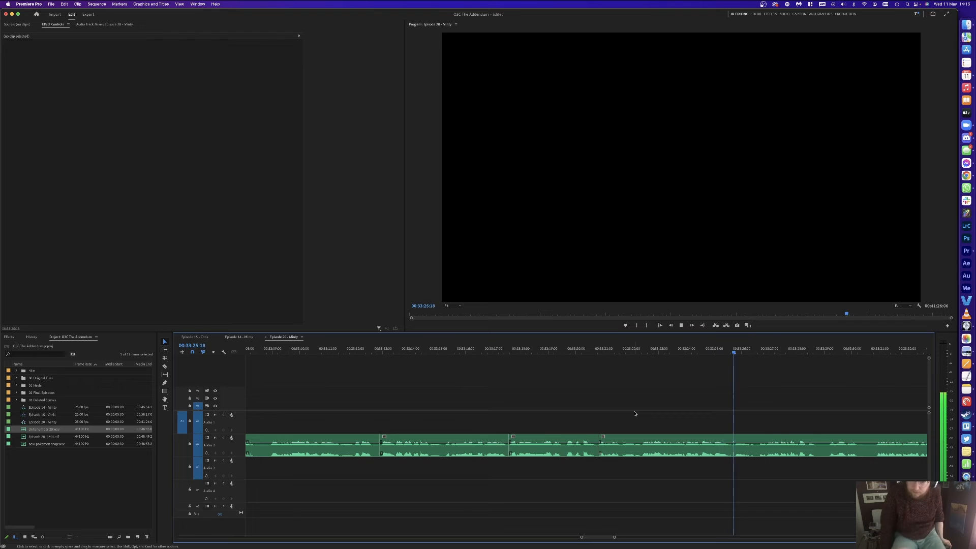
Step: Cut out the section between 33:25:13 and 33:27:09 and close the gap
{"action": "key", "text": "="}
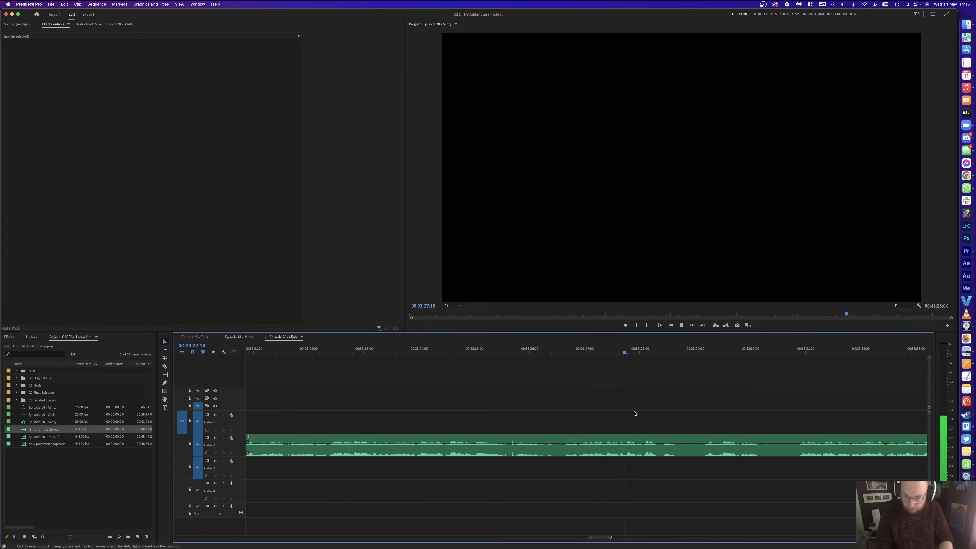
{"action": "key", "text": "space"}
{"action": "key", "text": "super+k"}
{"action": "left_click_drag", "start_coordinate": [617, 350], "coordinate": [504, 350]}
{"action": "key", "text": "super+k"}
{"action": "left_click", "coordinate": [525, 440]}
{"action": "key", "text": "Delete"}
{"action": "left_click", "coordinate": [525, 439]}
{"action": "key", "text": "Delete"}
{"action": "key", "text": "space"}
Step: Split the audio at 33:26:05 and 33:27:09 and ripple-delete the short piece
{"action": "key", "text": "minus"}
{"action": "key", "text": "equal"}
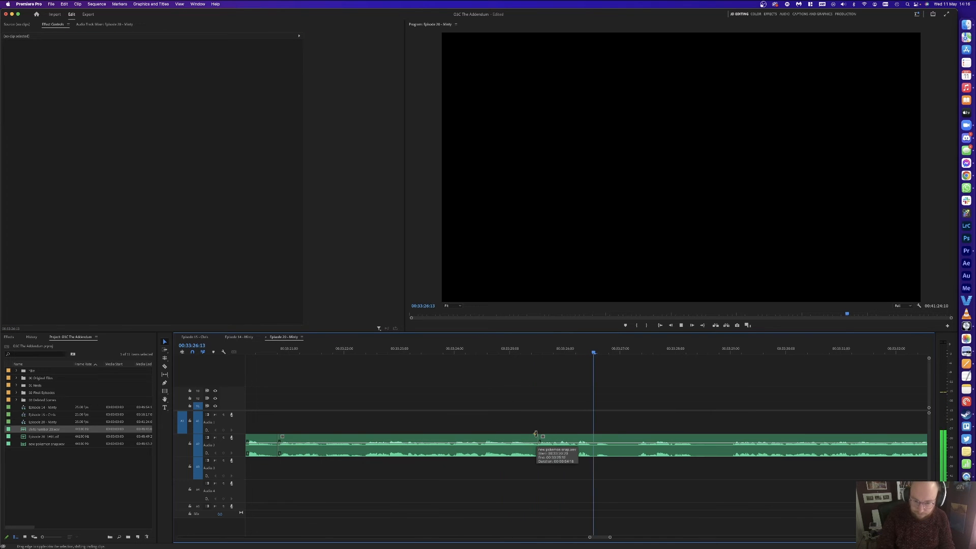
{"action": "key", "text": "minus"}
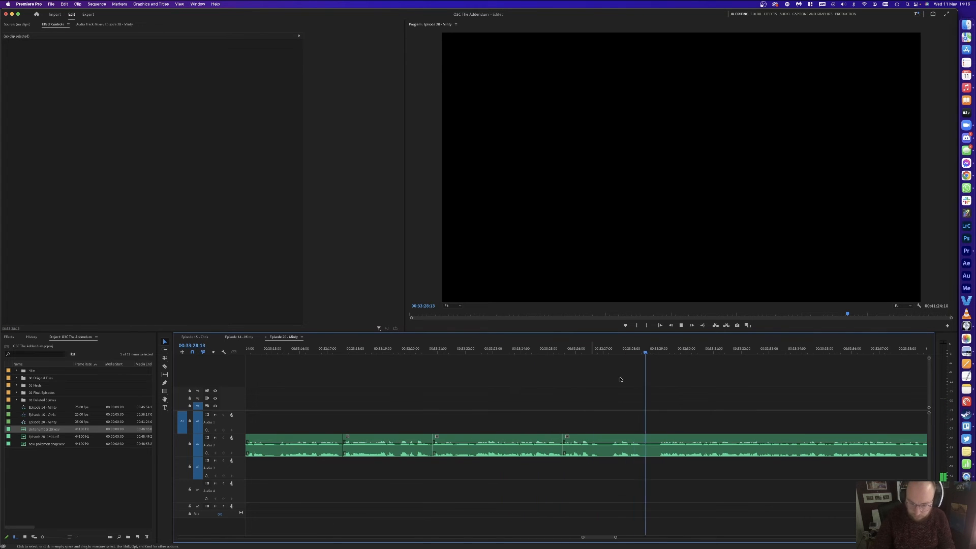
{"action": "left_click", "coordinate": [613, 445]}
{"action": "left_click", "coordinate": [614, 351]}
{"action": "key", "text": "cmd+k"}
{"action": "left_click", "coordinate": [583, 349]}
{"action": "key", "text": "cmd+k"}
{"action": "left_click", "coordinate": [590, 451]}
{"action": "key", "text": "shift+Delete"}
Step: Play back across the edit, then zoom the timeline out and back in around the playhead
{"action": "left_click", "coordinate": [566, 352]}
{"action": "key", "text": "space"}
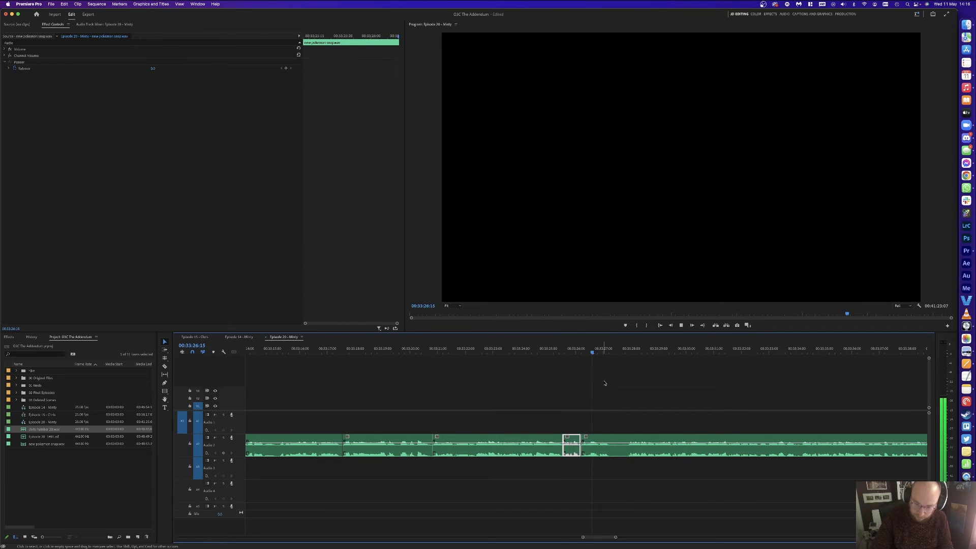
{"action": "key", "text": "minus"}
{"action": "left_click", "coordinate": [610, 429]}
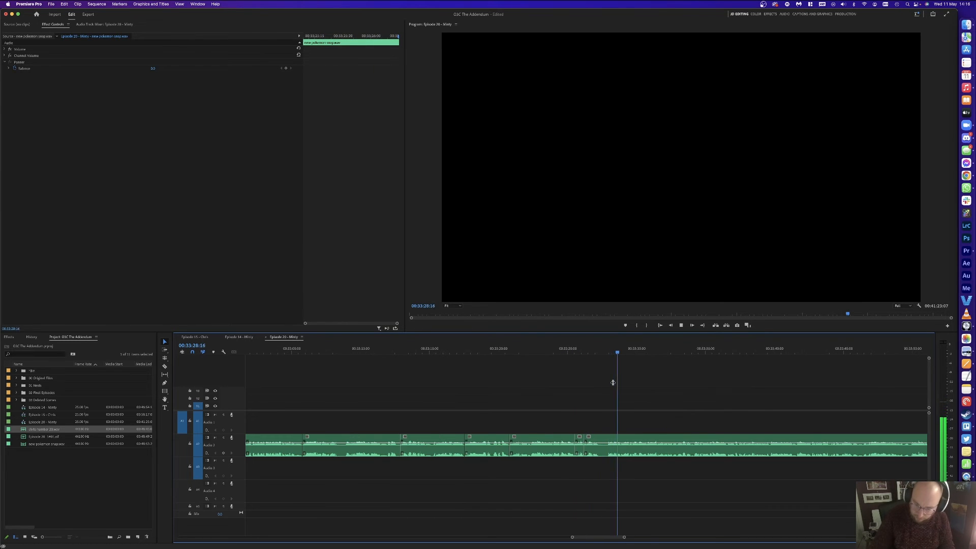
{"action": "key", "text": "minus"}
{"action": "key", "text": "minus"}
{"action": "key", "text": "minus"}
{"action": "key", "text": "minus"}
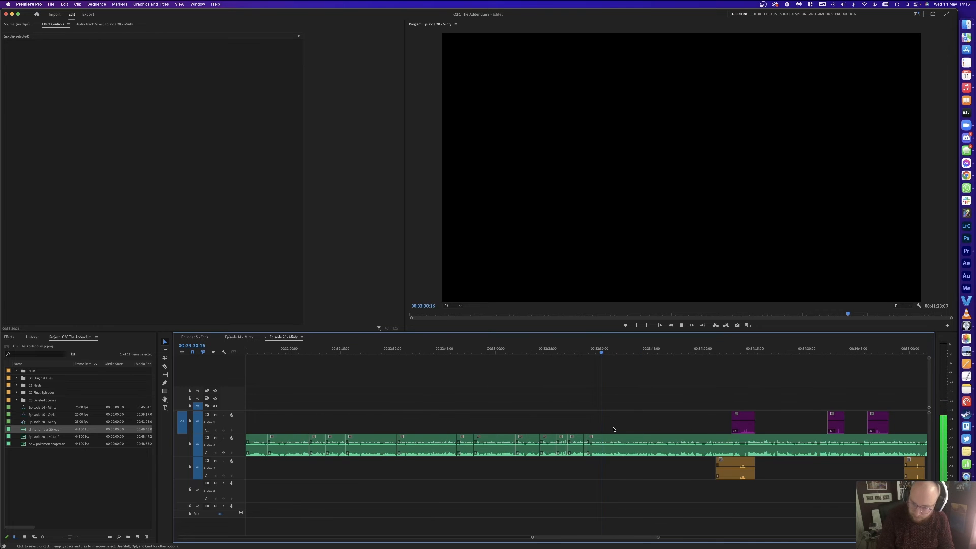
{"action": "key", "text": "equal"}
{"action": "key", "text": "equal"}
{"action": "key", "text": "equal"}
{"action": "key", "text": "equal"}
{"action": "key", "text": "equal"}
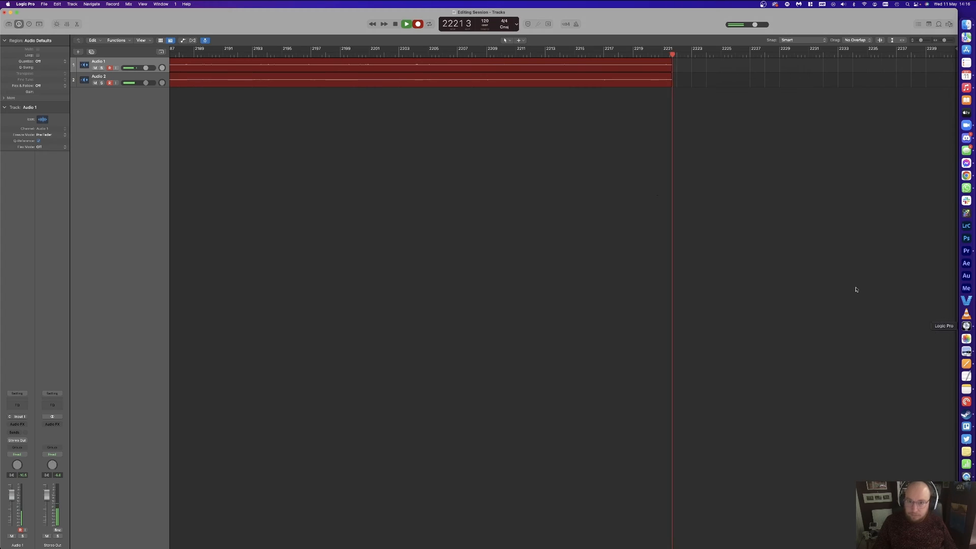
Step: Use Mission Control to leave Logic Pro and return to the Premiere Pro Episode 20 window
{"action": "key", "text": "ctrl+Up"}
{"action": "left_click", "coordinate": [563, 155]}
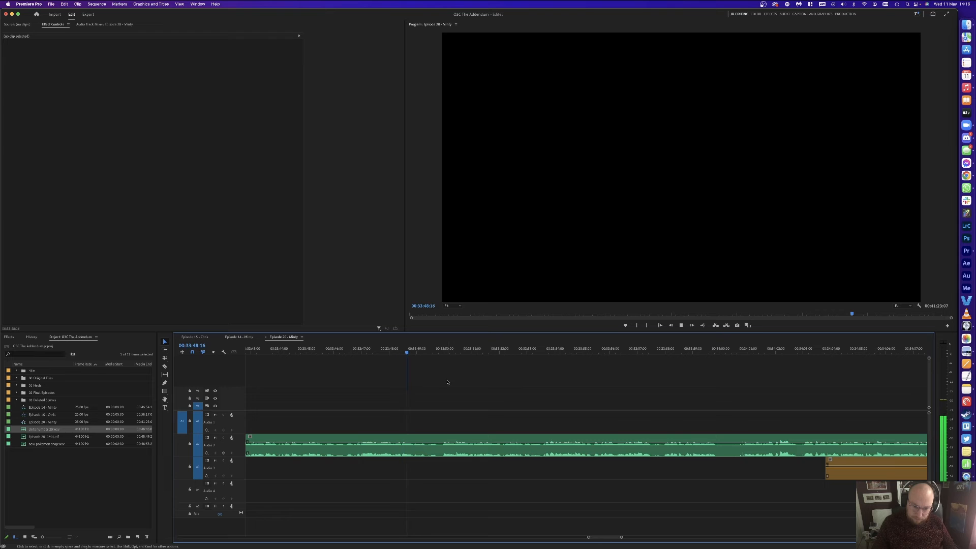
Step: Split the host clip at both ends of the pause near 00:33:48 and ripple-delete it
{"action": "scroll", "coordinate": [448, 382], "scroll_direction": "left", "scroll_amount": 3}
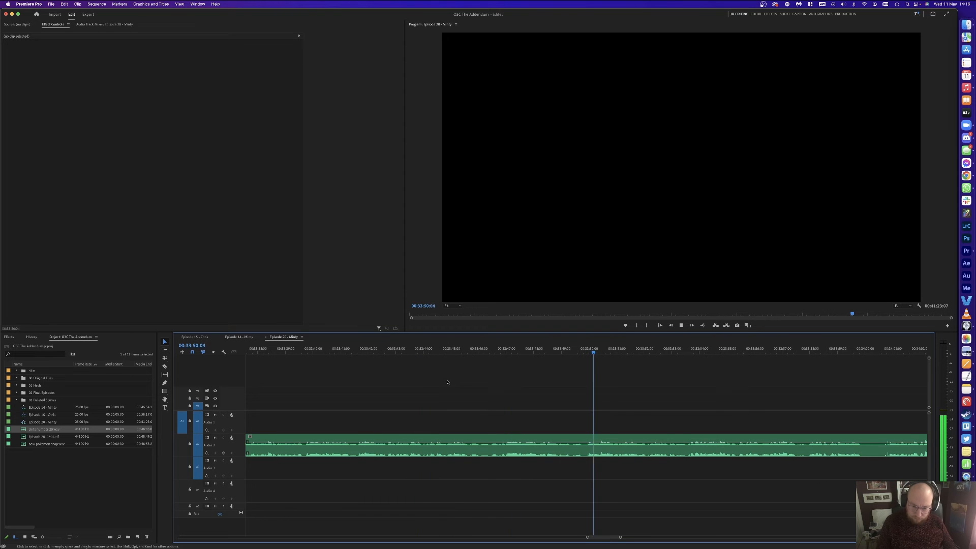
{"action": "key", "text": "space"}
{"action": "left_click", "coordinate": [547, 347]}
{"action": "key", "text": "super+k"}
{"action": "left_click", "coordinate": [580, 348]}
{"action": "key", "text": "super+k"}
{"action": "key", "text": "shift+Delete"}
{"action": "key", "text": "space"}
{"action": "key", "text": "minus"}
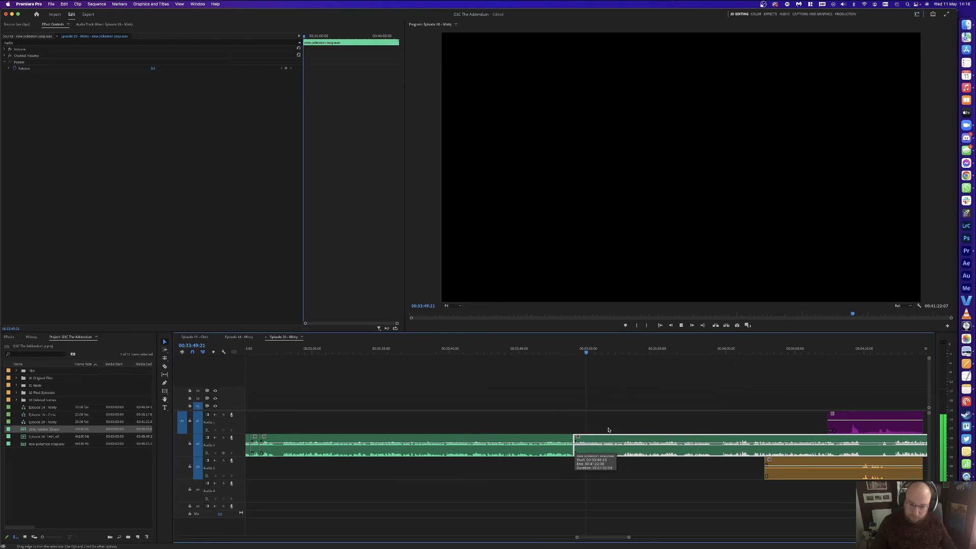
{"action": "left_click", "coordinate": [640, 388]}
Step: Delete a short unwanted host piece and trim the silent ends off the orange guest clip
{"action": "scroll", "coordinate": [661, 394], "scroll_direction": "right", "scroll_amount": 5}
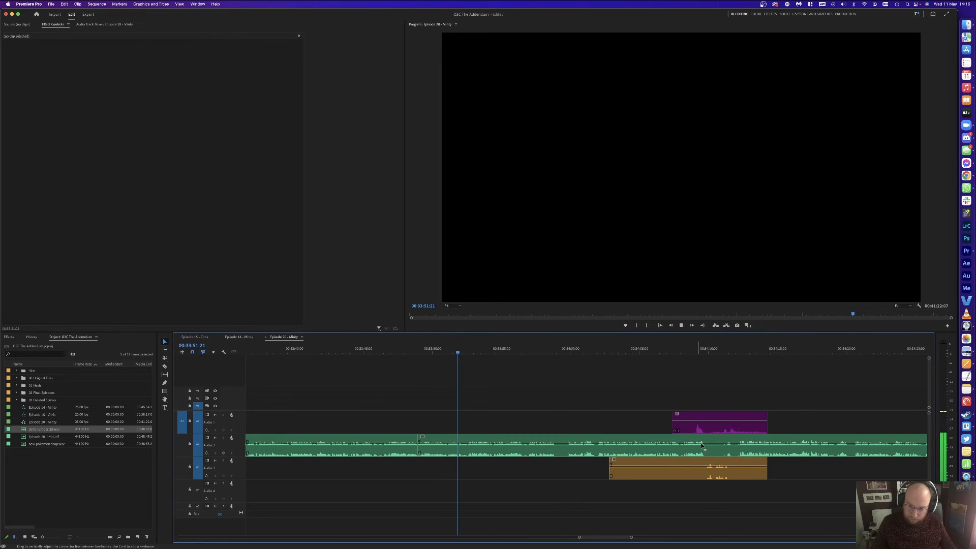
{"action": "key", "text": "Delete"}
{"action": "key", "text": "c"}
{"action": "left_click", "coordinate": [702, 468]}
{"action": "left_click", "coordinate": [731, 469]}
{"action": "key", "text": "v"}
{"action": "left_click", "coordinate": [745, 470]}
{"action": "key", "text": "Delete"}
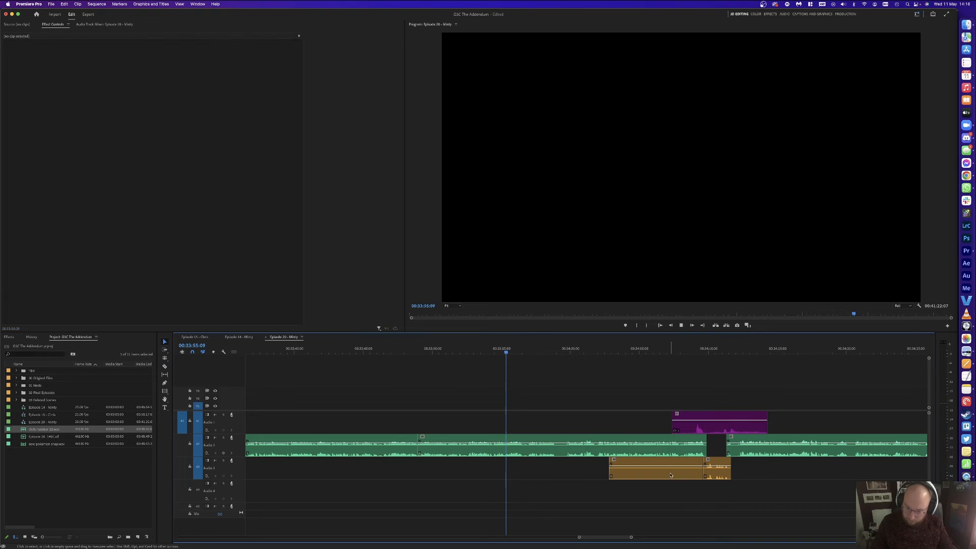
{"action": "left_click", "coordinate": [669, 469]}
{"action": "key", "text": "Delete"}
Step: Cut the purple guest clip where speech starts and delete its silent start
{"action": "key", "text": "c"}
{"action": "left_click", "coordinate": [695, 423]}
{"action": "key", "text": "v"}
{"action": "left_click", "coordinate": [685, 424]}
{"action": "key", "text": "Delete"}
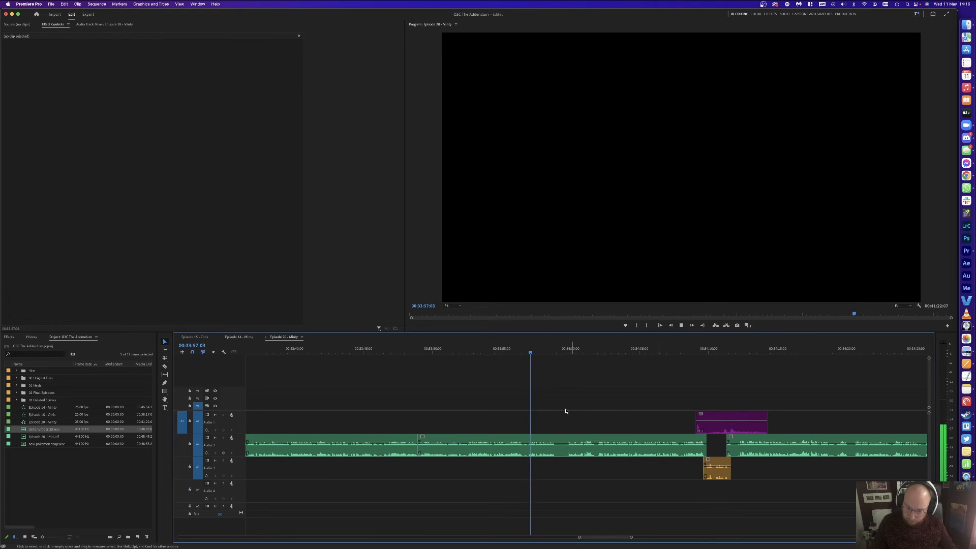
Step: Split the host clip at the playhead and 00:33:59:22, then ripple-delete the pause before
{"action": "key", "text": "space"}
{"action": "key", "text": "super+k"}
{"action": "key", "text": "equal"}
{"action": "key", "text": "equal"}
{"action": "key", "text": "space"}
{"action": "left_click", "coordinate": [646, 377]}
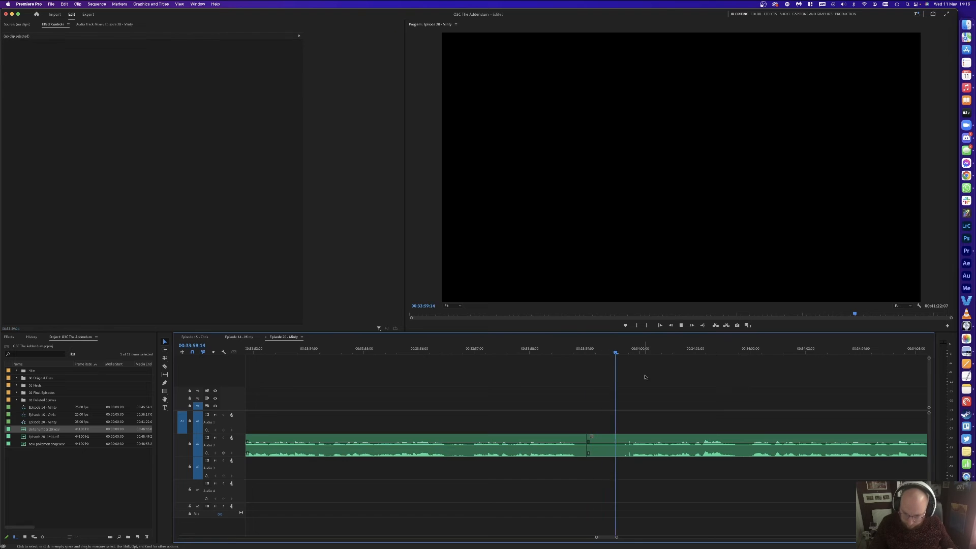
{"action": "left_click", "coordinate": [633, 348]}
{"action": "key", "text": "super+k"}
{"action": "key", "text": "Delete"}
{"action": "left_click", "coordinate": [603, 451]}
{"action": "key", "text": "Delete"}
{"action": "key", "text": "space"}
Step: Split the host clip at 00:34:00:03 and 00:34:01 and ripple-delete the piece between
{"action": "key", "text": "minus"}
{"action": "key", "text": "minus"}
{"action": "key", "text": "minus"}
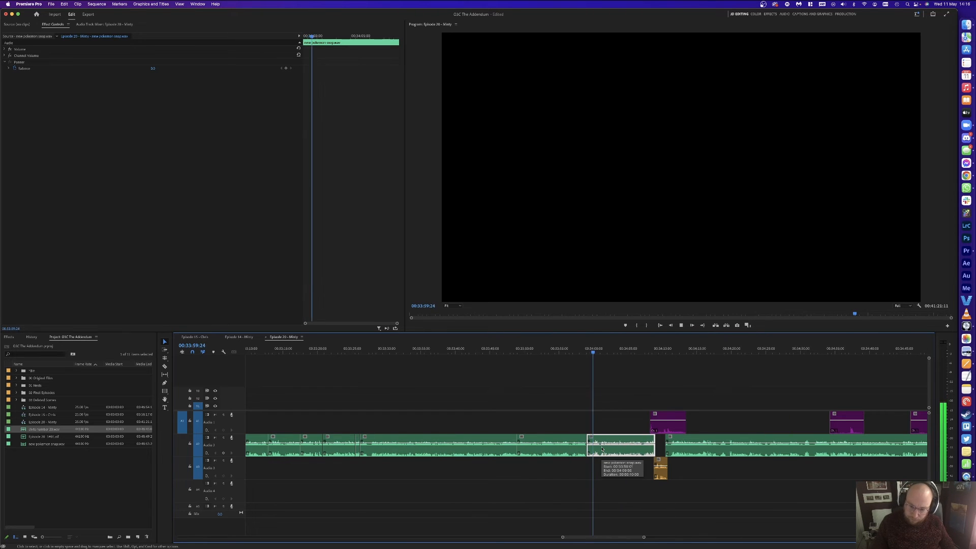
{"action": "left_click", "coordinate": [761, 366]}
{"action": "key", "text": "equal"}
{"action": "key", "text": "equal"}
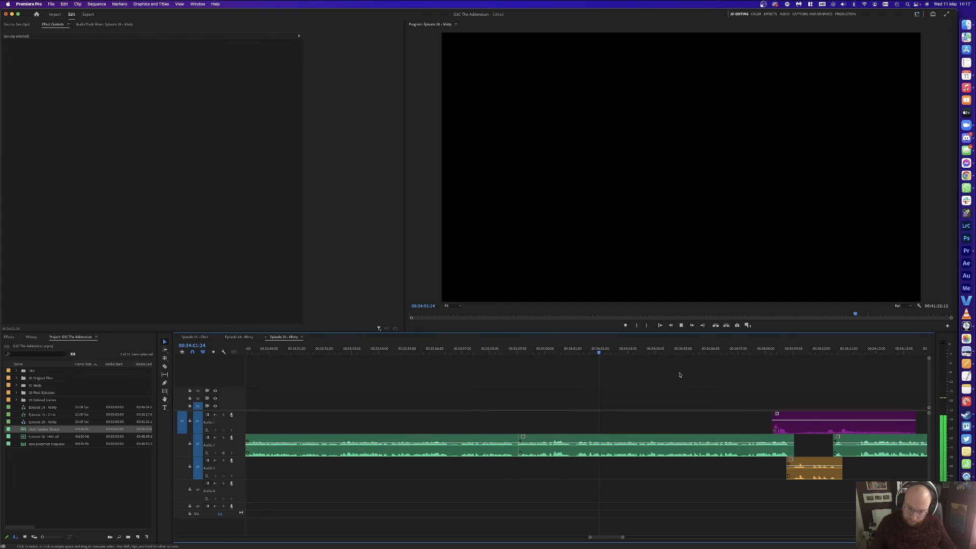
{"action": "left_click", "coordinate": [578, 351]}
{"action": "key", "text": "super+k"}
{"action": "left_click_drag", "start_coordinate": [526, 350], "coordinate": [549, 348]}
{"action": "key", "text": "super+k"}
{"action": "left_click", "coordinate": [562, 447]}
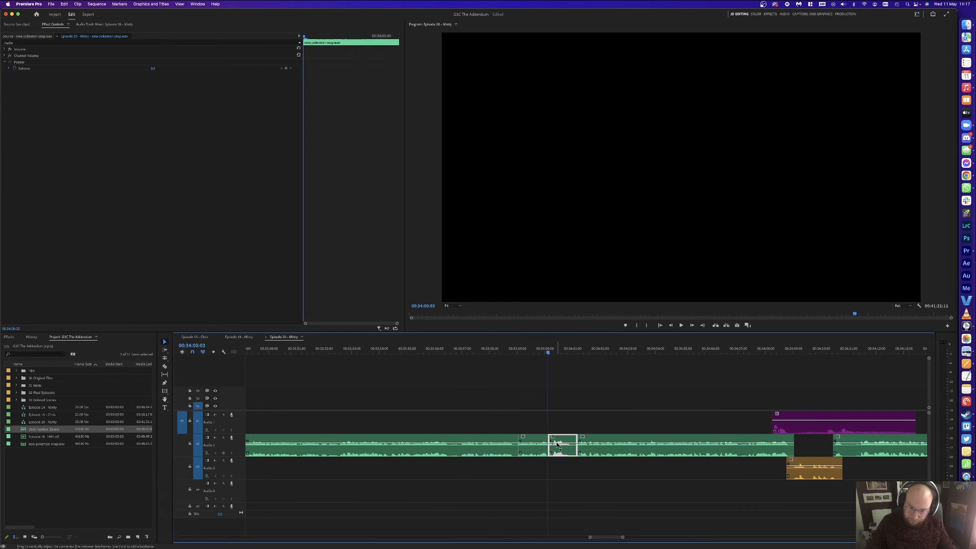
{"action": "key", "text": "Delete"}
{"action": "left_click", "coordinate": [563, 447]}
{"action": "key", "text": "Delete"}
{"action": "key", "text": "space"}
Step: Move the later guest and host clips about a second earlier to close the gap near 00:34:06
{"action": "scroll", "coordinate": [656, 397], "scroll_direction": "down", "scroll_amount": 2}
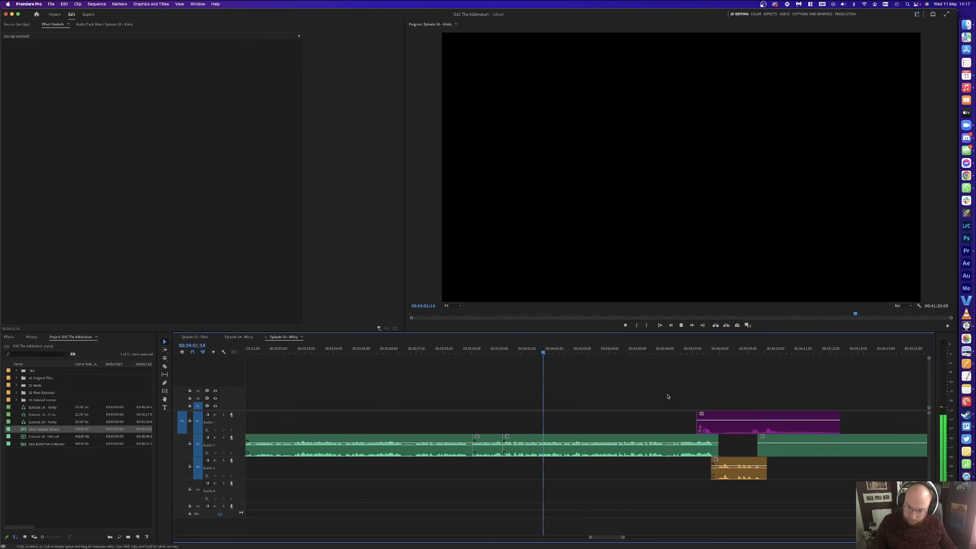
{"action": "key", "text": "space"}
{"action": "key", "text": "a"}
{"action": "left_click", "coordinate": [709, 428]}
{"action": "key", "text": "v"}
{"action": "left_click_drag", "start_coordinate": [710, 428], "coordinate": [664, 411]}
{"action": "left_click", "coordinate": [662, 384]}
{"action": "key", "text": "space"}
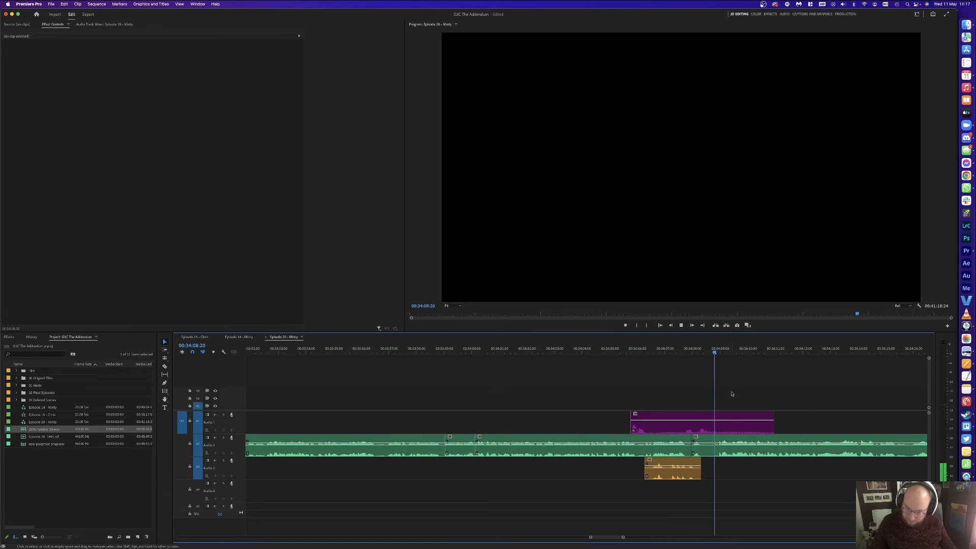
Step: Cut the purple guest clip where its sound ends and delete the leftover piece
{"action": "scroll", "coordinate": [742, 410], "scroll_direction": "right", "scroll_amount": 2}
{"action": "scroll", "coordinate": [742, 410], "scroll_direction": "right", "scroll_amount": 1}
{"action": "left_click", "coordinate": [630, 419]}
{"action": "key", "text": "v"}
{"action": "left_click", "coordinate": [661, 420]}
{"action": "key", "text": "Delete"}
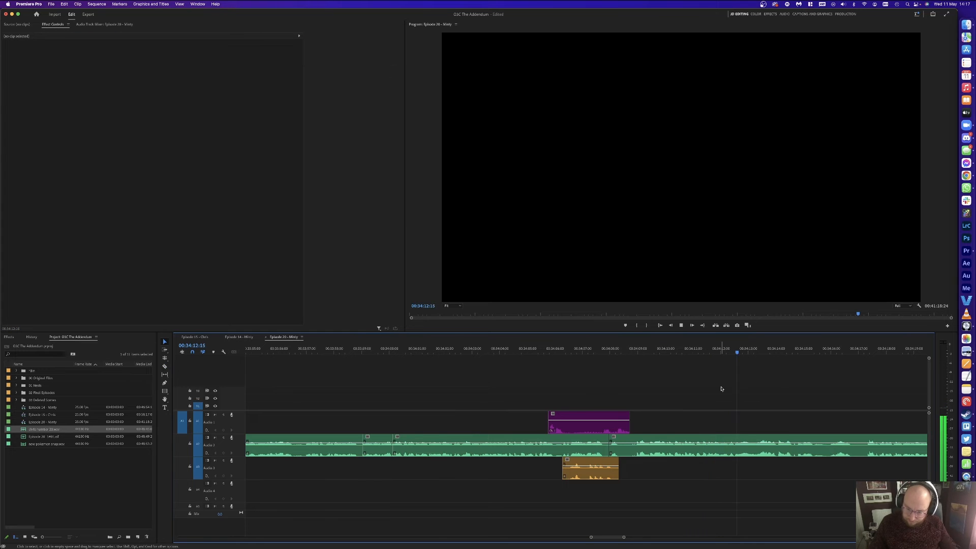
{"action": "key", "text": "minus"}
{"action": "scroll", "coordinate": [725, 388], "scroll_direction": "right", "scroll_amount": 4}
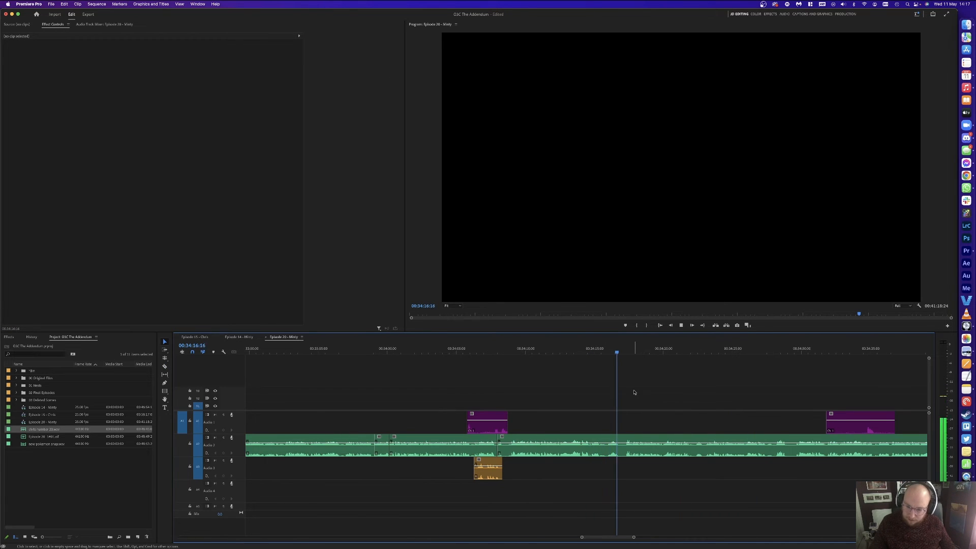
{"action": "key", "text": "equal"}
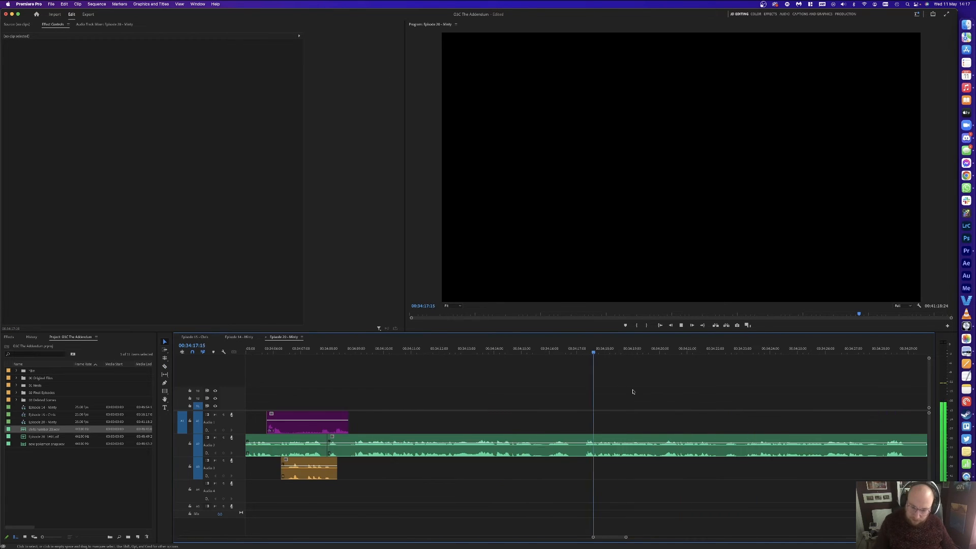
Step: Split the host clip around 00:34:15:23 and ripple-delete the pause between the cuts
{"action": "left_click", "coordinate": [587, 351]}
{"action": "key", "text": "super+k"}
{"action": "left_click", "coordinate": [535, 351]}
{"action": "key", "text": "space"}
{"action": "key", "text": "super+k"}
{"action": "left_click", "coordinate": [565, 445]}
{"action": "key", "text": "shift+Delete"}
Step: Zoom in on the playhead and ripple-delete the host pause around 00:34:20
{"action": "key", "text": "minus"}
{"action": "key", "text": "minus"}
{"action": "key", "text": "minus"}
{"action": "key", "text": "minus"}
{"action": "key", "text": "minus"}
{"action": "key", "text": "minus"}
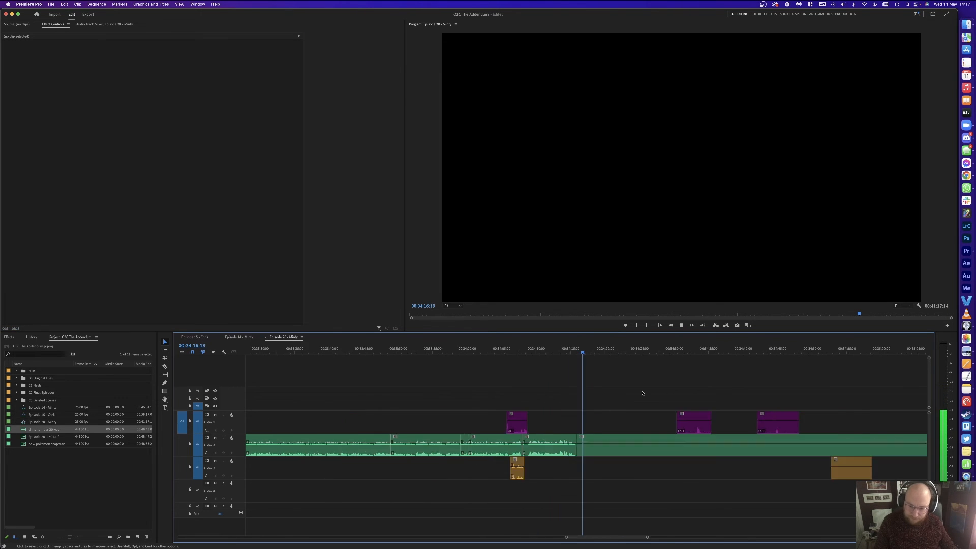
{"action": "key", "text": "equal"}
{"action": "key", "text": "equal"}
{"action": "key", "text": "equal"}
{"action": "key", "text": "equal"}
{"action": "key", "text": "equal"}
{"action": "key", "text": "equal"}
{"action": "key", "text": "minus"}
{"action": "key", "text": "equal"}
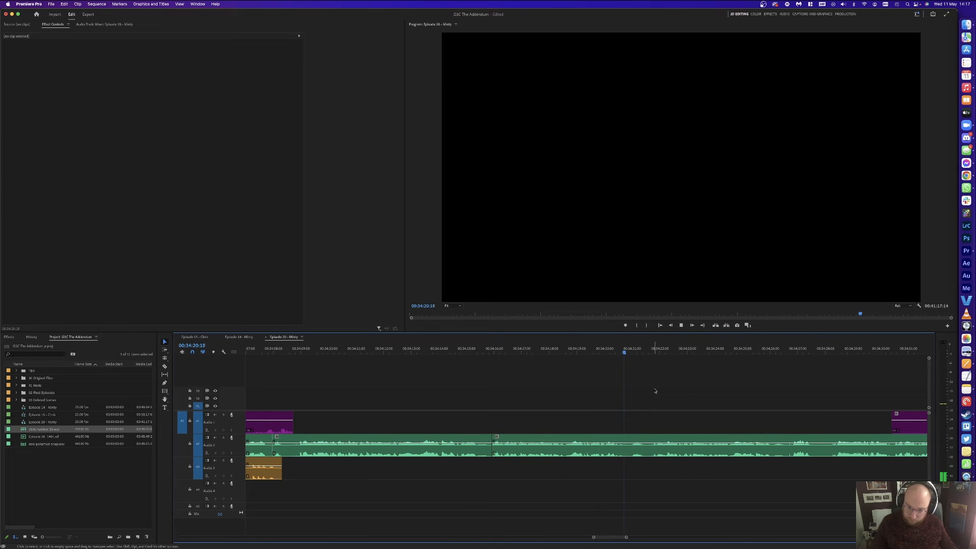
{"action": "left_click", "coordinate": [656, 351]}
{"action": "key", "text": "super+k"}
{"action": "left_click", "coordinate": [608, 351]}
{"action": "left_click_drag", "start_coordinate": [610, 351], "coordinate": [605, 351]}
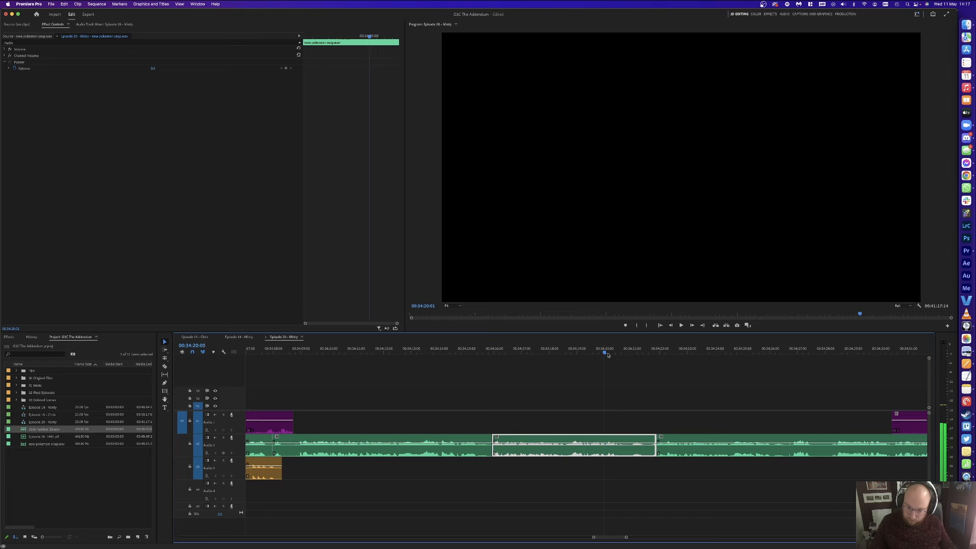
{"action": "key", "text": "super+k"}
{"action": "key", "text": "shift+Delete"}
Step: Ripple-delete the 16-frame host pause from 00:34:25:22 to 00:34:26:13 and review the edit
{"action": "left_click", "coordinate": [591, 353]}
{"action": "key", "text": "space"}
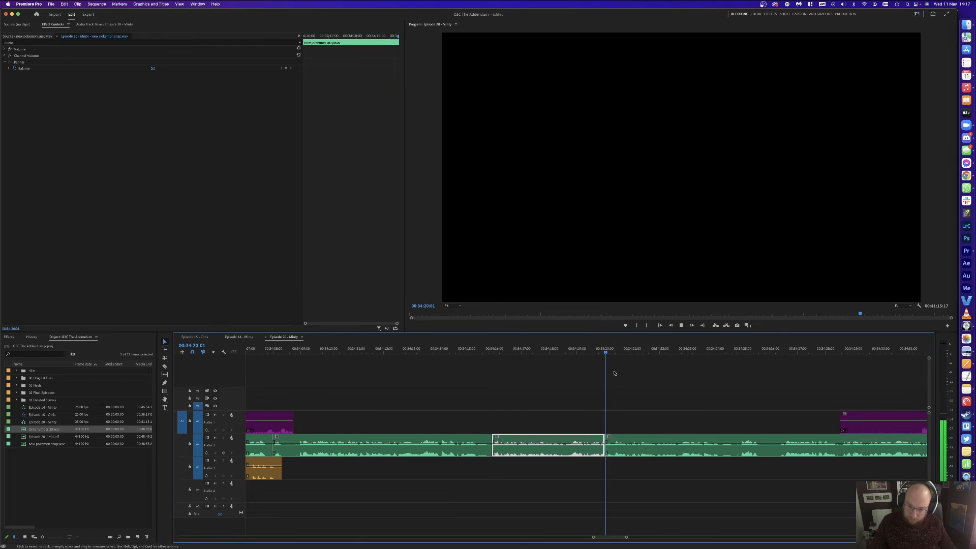
{"action": "left_click", "coordinate": [678, 387]}
{"action": "scroll", "coordinate": [689, 384], "scroll_direction": "right", "scroll_amount": 5}
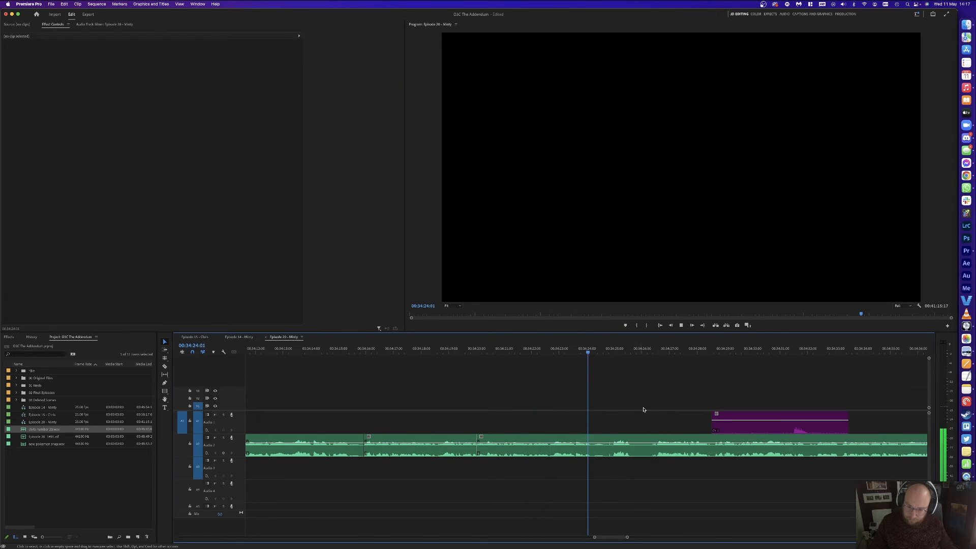
{"action": "key", "text": "space"}
{"action": "key", "text": "super+k"}
{"action": "left_click_drag", "start_coordinate": [660, 355], "coordinate": [656, 355]}
{"action": "key", "text": "super+k"}
{"action": "key", "text": "alt+BackSpace"}
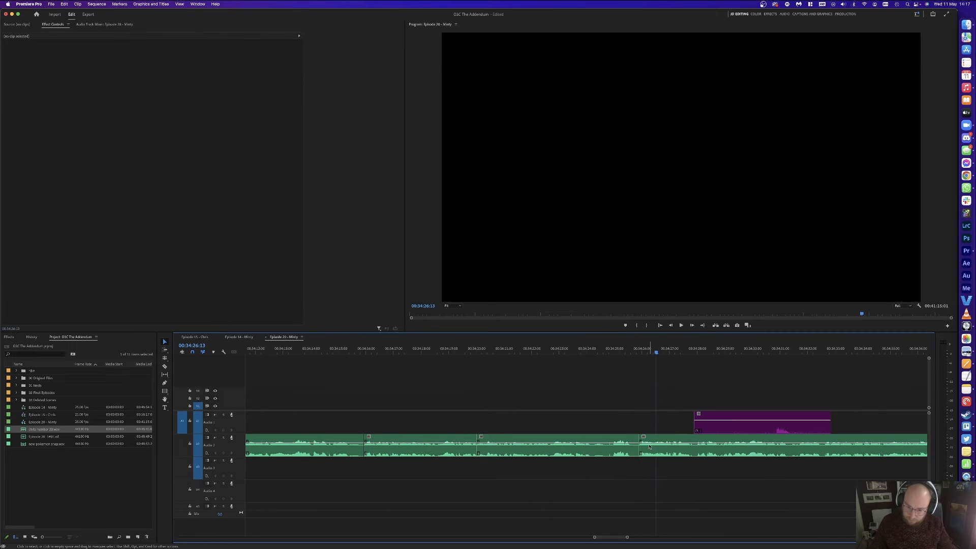
{"action": "key", "text": "Up"}
{"action": "key", "text": "space"}
Step: Trim the silent start and end off the purple guest clip on Audio 1
{"action": "key", "text": "c"}
{"action": "key", "text": "v"}
{"action": "left_click", "coordinate": [740, 424]}
{"action": "key", "text": "BackSpace"}
{"action": "scroll", "coordinate": [660, 422], "scroll_direction": "right", "scroll_amount": 5}
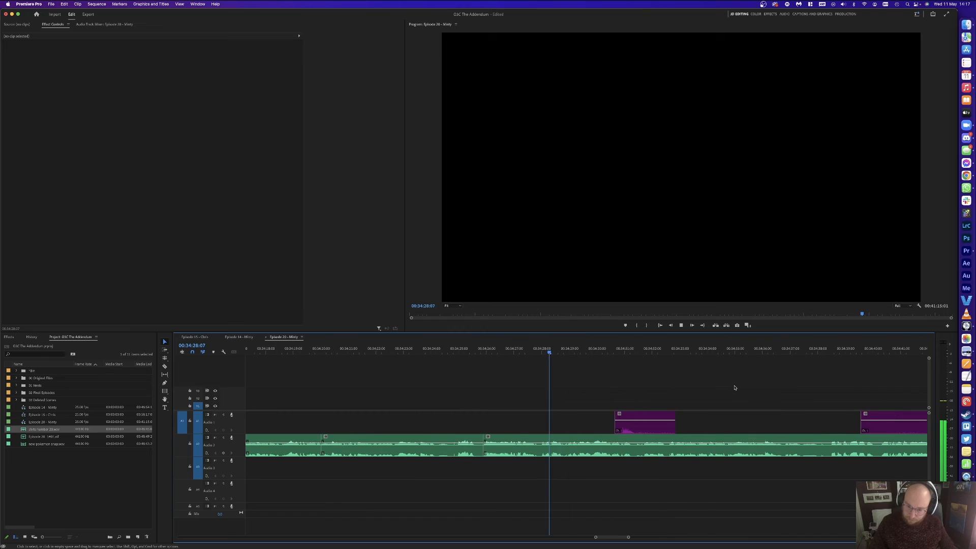
{"action": "left_click", "coordinate": [635, 425]}
{"action": "key", "text": "v"}
{"action": "left_click", "coordinate": [656, 425]}
{"action": "key", "text": "BackSpace"}
Step: Razor the next purple guest clip around its sound and delete the silent pieces
{"action": "scroll", "coordinate": [671, 403], "scroll_direction": "right", "scroll_amount": 5}
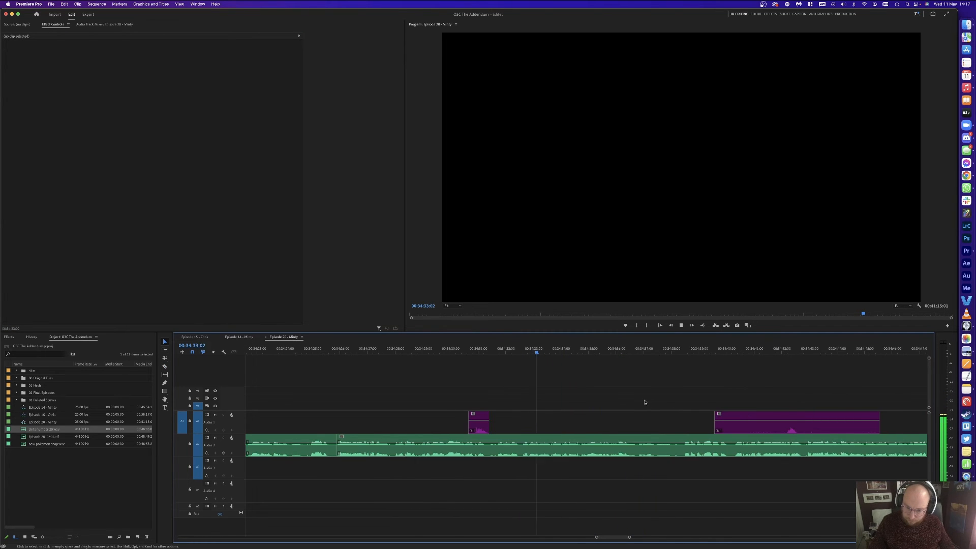
{"action": "scroll", "coordinate": [645, 403], "scroll_direction": "right", "scroll_amount": 1}
{"action": "key", "text": "c"}
{"action": "left_click", "coordinate": [773, 428]}
{"action": "left_click", "coordinate": [789, 426]}
{"action": "key", "text": "v"}
{"action": "left_click", "coordinate": [818, 427]}
{"action": "key", "text": "BackSpace"}
{"action": "left_click", "coordinate": [746, 422]}
{"action": "key", "text": "BackSpace"}
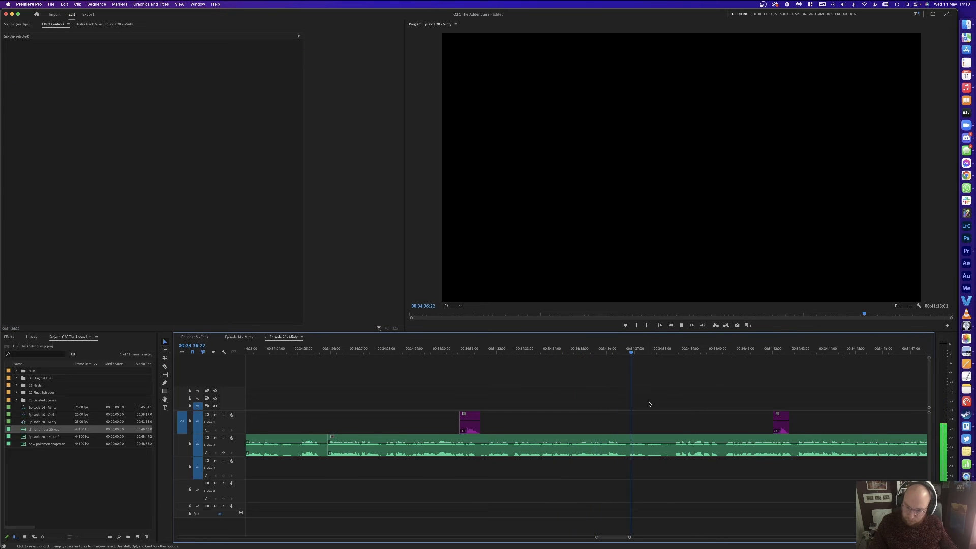
Step: Remove the host audio between 34:37:10 and 34:38:06 and close the gap
{"action": "left_click", "coordinate": [672, 351]}
{"action": "key", "text": "super+k"}
{"action": "left_click_drag", "start_coordinate": [637, 352], "coordinate": [645, 352]}
{"action": "key", "text": "super+k"}
{"action": "left_click", "coordinate": [657, 441]}
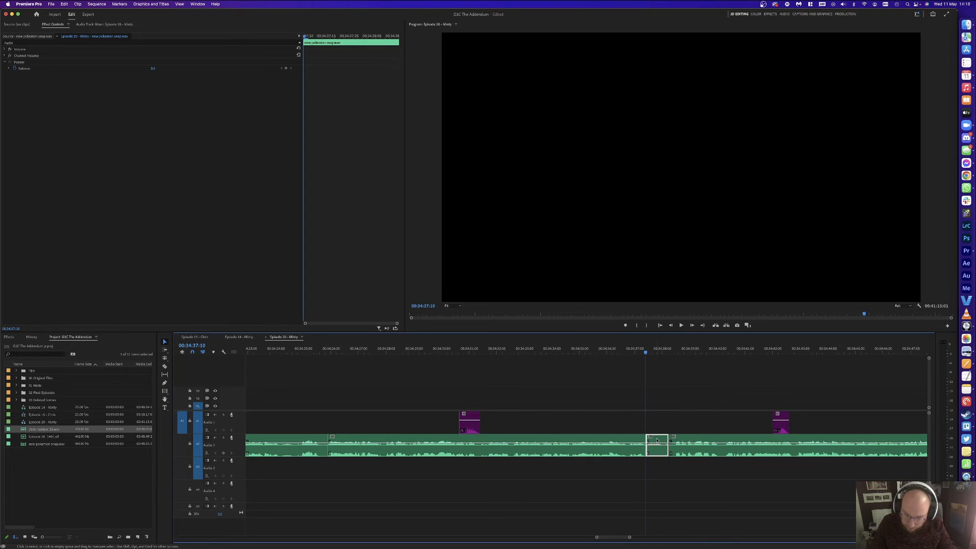
{"action": "key", "text": "Delete"}
{"action": "left_click", "coordinate": [657, 442]}
{"action": "key", "text": "Delete"}
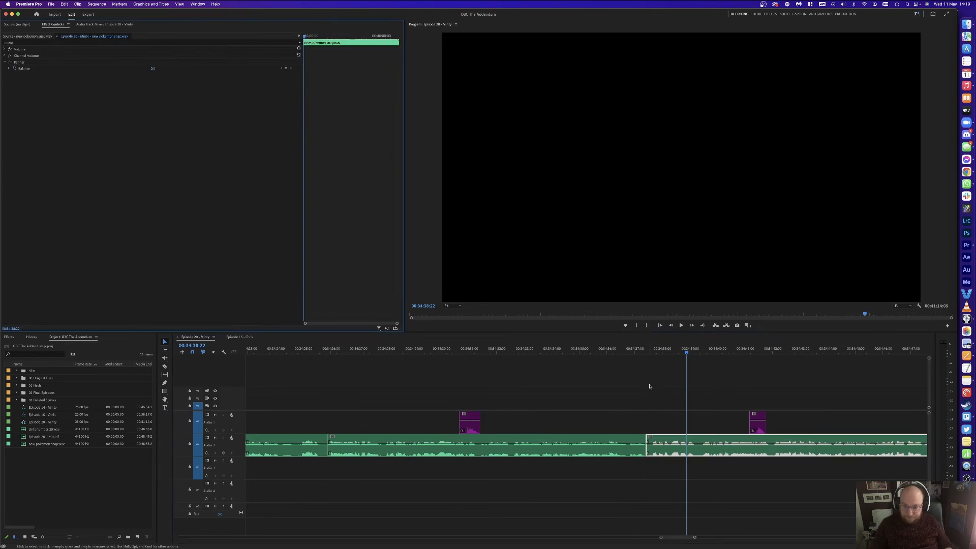
Step: Split the A2 and A3 guest clips at the start of the pause after 34:49
{"action": "key", "text": "minus"}
{"action": "key", "text": "minus"}
{"action": "key", "text": "minus"}
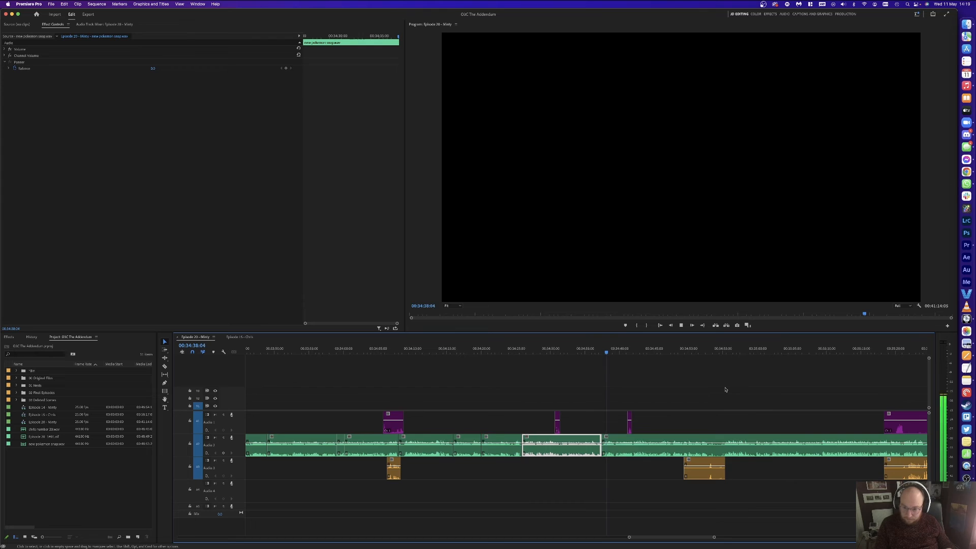
{"action": "key", "text": "equal"}
{"action": "key", "text": "equal"}
{"action": "left_click", "coordinate": [716, 390]}
{"action": "left_click", "coordinate": [735, 351]}
{"action": "left_click", "coordinate": [781, 377]}
{"action": "key", "text": "equal"}
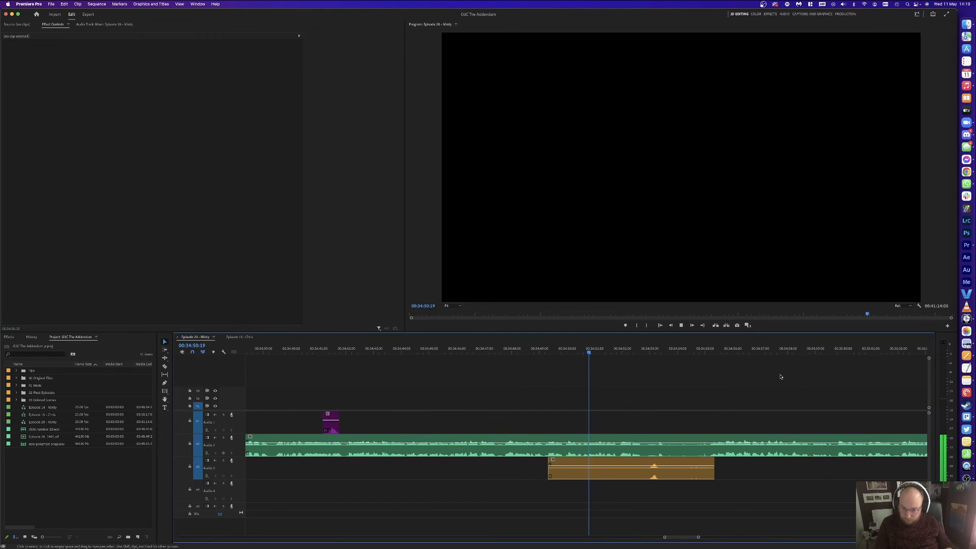
{"action": "key", "text": "space"}
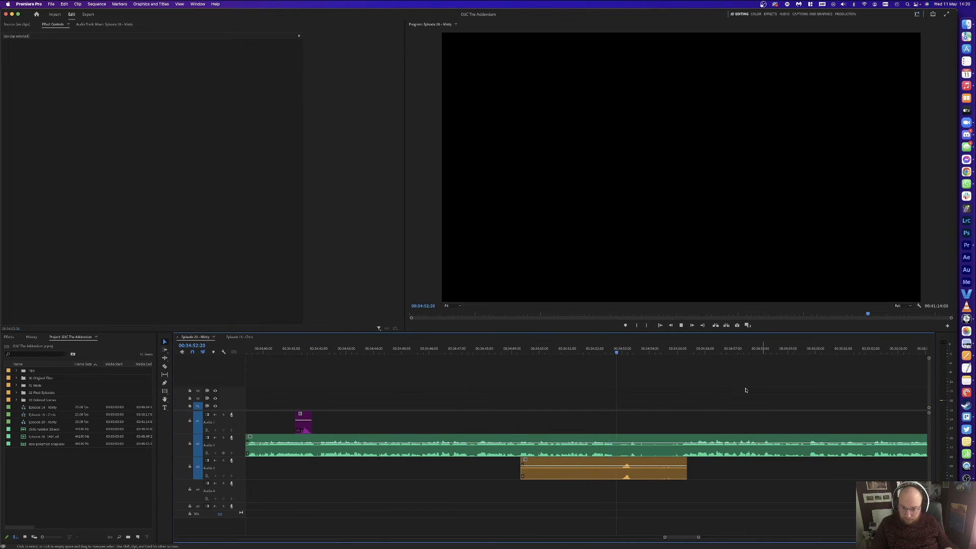
{"action": "left_click", "coordinate": [655, 440]}
{"action": "key", "text": "super+k"}
Step: Delete the paused A2 and A3 pieces and slide the later A2 clip left to close the gap
{"action": "key", "text": "space"}
{"action": "left_click", "coordinate": [675, 350]}
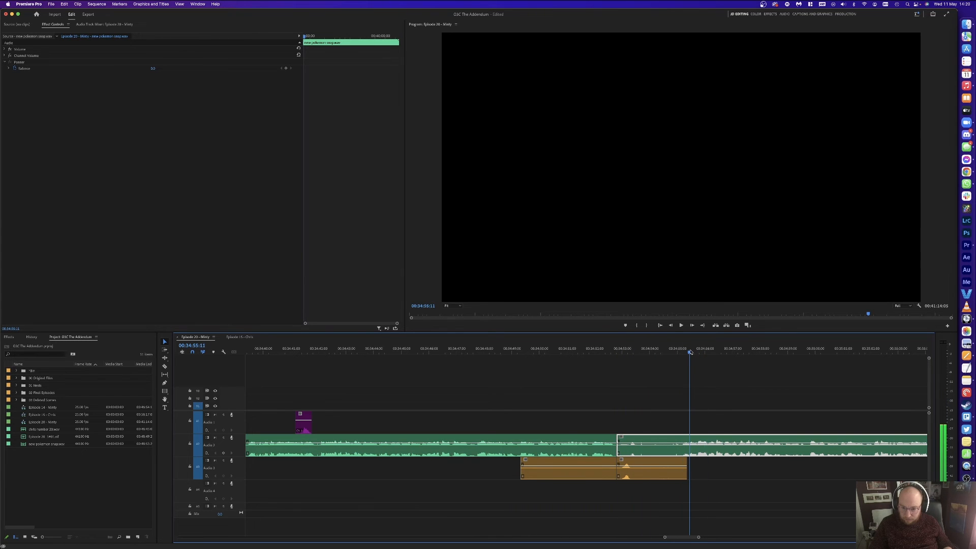
{"action": "key", "text": "super+k"}
{"action": "left_click_drag", "start_coordinate": [648, 421], "coordinate": [615, 463]}
{"action": "key", "text": "Delete"}
{"action": "left_click", "coordinate": [606, 471]}
{"action": "key", "text": "Delete"}
{"action": "left_click_drag", "start_coordinate": [702, 455], "coordinate": [654, 456]}
{"action": "left_click", "coordinate": [716, 388]}
{"action": "key", "text": "space"}
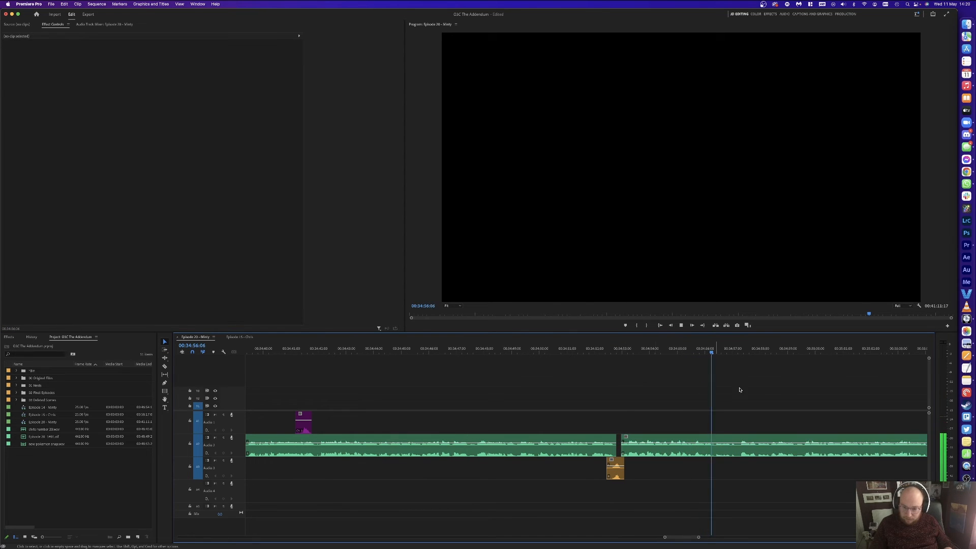
Step: Razor-cut the purple host clip and delete its unwanted middle piece
{"action": "key", "text": "minus"}
{"action": "key", "text": "minus"}
{"action": "key", "text": "minus"}
{"action": "key", "text": "equal"}
{"action": "key", "text": "equal"}
{"action": "key", "text": "minus"}
{"action": "key", "text": "minus"}
{"action": "key", "text": "minus"}
{"action": "key", "text": "minus"}
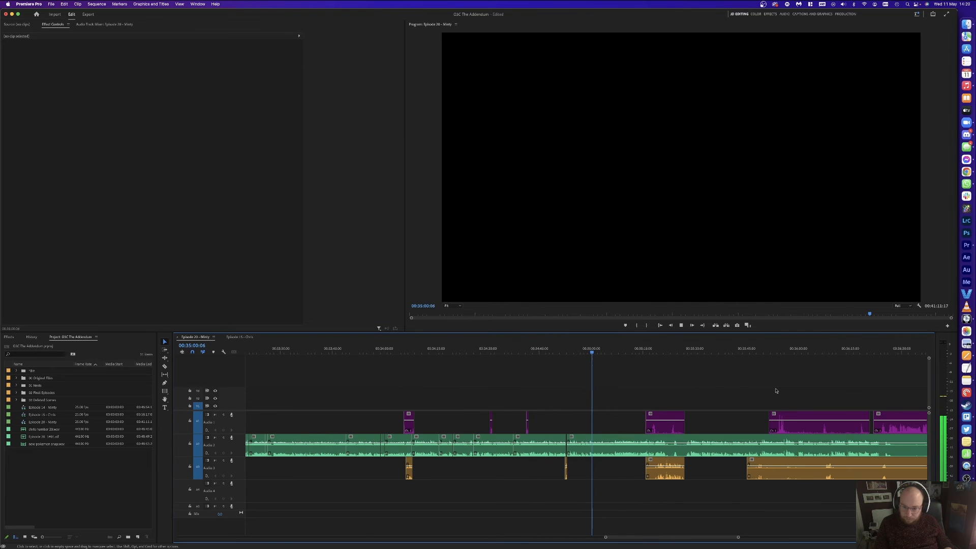
{"action": "key", "text": "equal"}
{"action": "key", "text": "equal"}
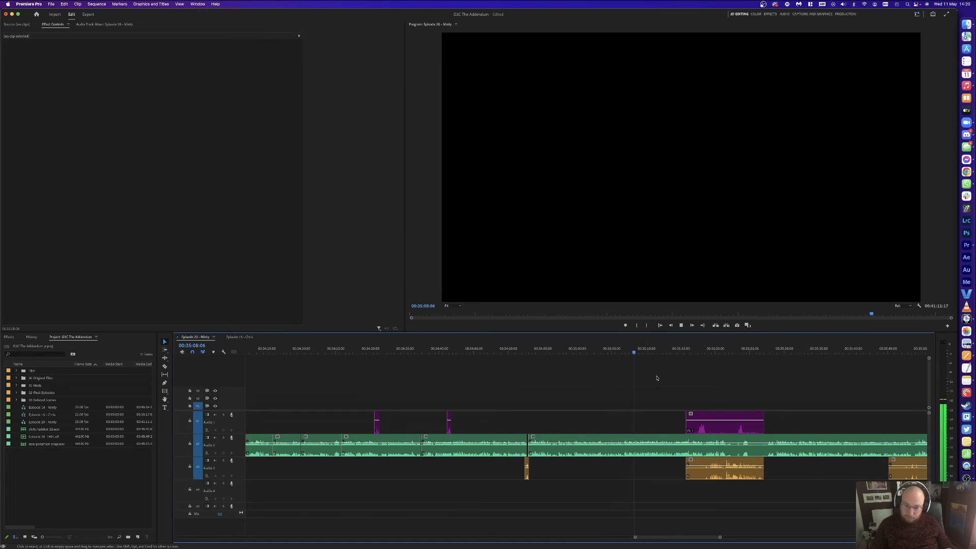
{"action": "key", "text": "c"}
{"action": "left_click", "coordinate": [733, 419]}
{"action": "key", "text": "v"}
{"action": "left_click", "coordinate": [728, 421]}
{"action": "key", "text": "Delete"}
Step: Cut and remove the unwanted left pieces of the orange Audio 3 and purple Audio 1 clips
{"action": "key", "text": "c"}
{"action": "left_click", "coordinate": [706, 462]}
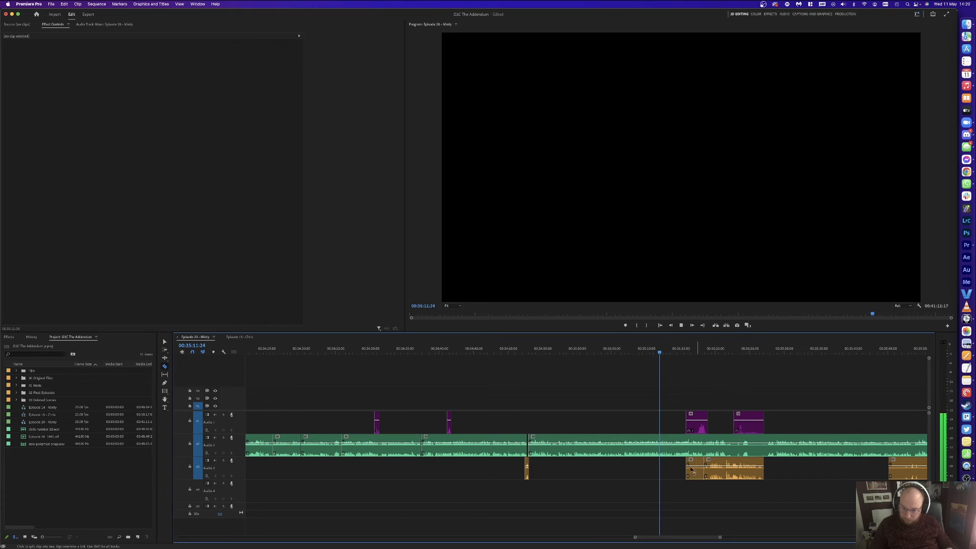
{"action": "key", "text": "v"}
{"action": "left_click", "coordinate": [694, 468]}
{"action": "key", "text": "Delete"}
{"action": "left_click", "coordinate": [699, 424]}
{"action": "key", "text": "v"}
{"action": "left_click", "coordinate": [694, 425]}
{"action": "key", "text": "Delete"}
{"action": "key", "text": "="}
{"action": "key", "text": "="}
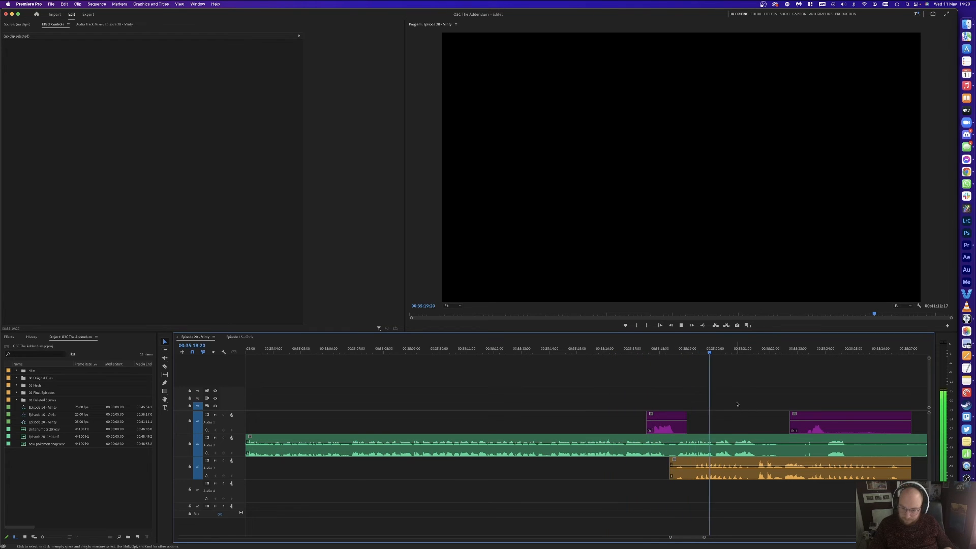
Step: Split the A2 and A3 clips at the next pause with Add Edit
{"action": "key", "text": "space"}
{"action": "key", "text": "super+k"}
{"action": "key", "text": "space"}
{"action": "key", "text": "minus"}
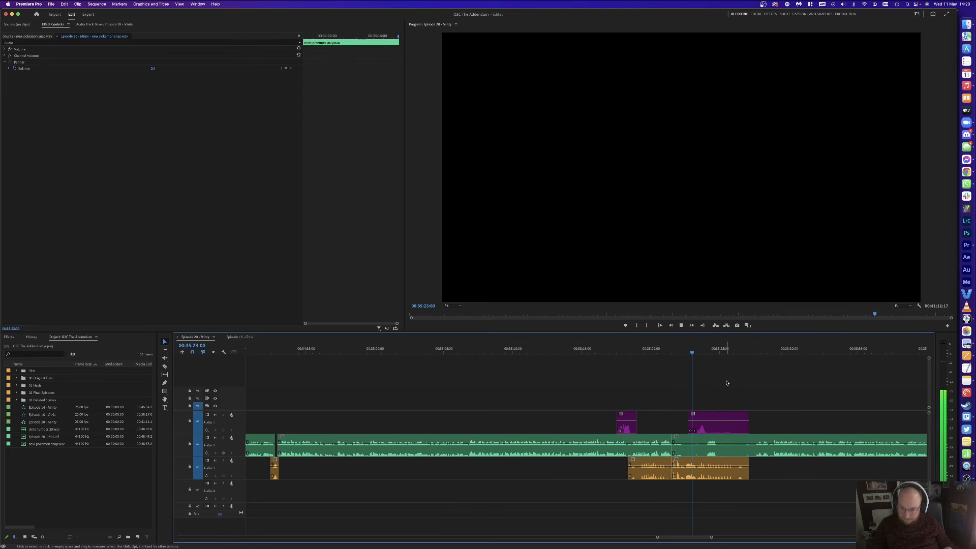
{"action": "left_click", "coordinate": [725, 382]}
{"action": "key", "text": "space"}
{"action": "left_click", "coordinate": [714, 424]}
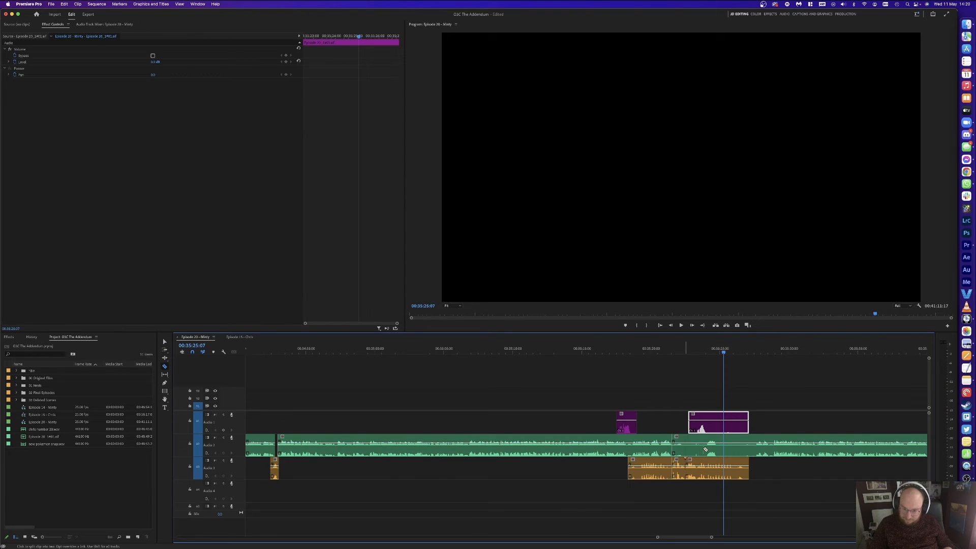
Step: Remove the unwanted A2 segment and ripple-delete the empty gap, then replay the edit
{"action": "left_click", "coordinate": [707, 448]}
{"action": "key", "text": "v"}
{"action": "left_click", "coordinate": [691, 447]}
{"action": "key", "text": "Delete"}
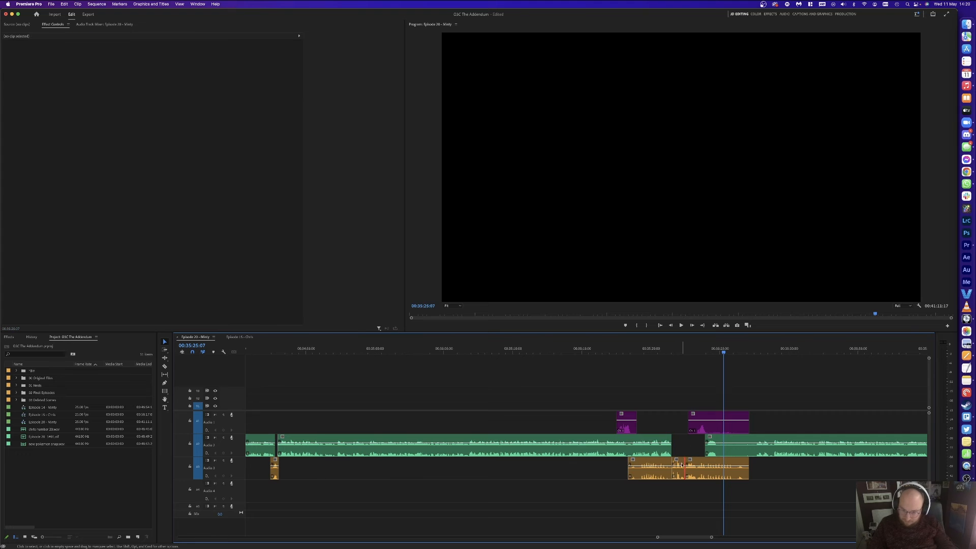
{"action": "left_click", "coordinate": [680, 463]}
{"action": "key", "text": "Delete"}
{"action": "left_click", "coordinate": [661, 353]}
{"action": "key", "text": "space"}
{"action": "left_click", "coordinate": [732, 379]}
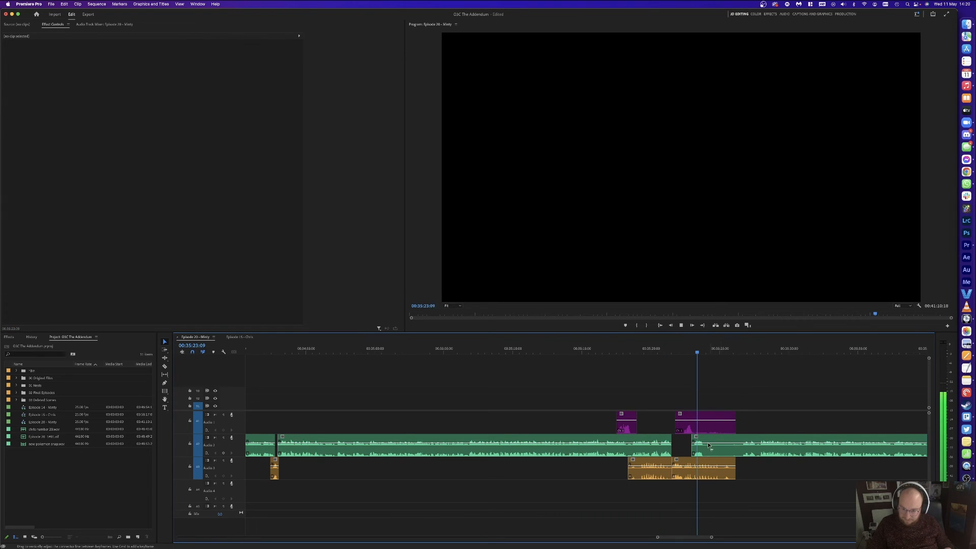
{"action": "key", "text": "space"}
Step: Cut the A1 host clip and delete the cut A1 part with the A2 clip below
{"action": "key", "text": "c"}
{"action": "left_click", "coordinate": [700, 424]}
{"action": "key", "text": "v"}
{"action": "left_click_drag", "start_coordinate": [718, 403], "coordinate": [732, 443]}
{"action": "key", "text": "Delete"}
{"action": "left_click", "coordinate": [732, 443]}
{"action": "key", "text": "Delete"}
{"action": "key", "text": "space"}
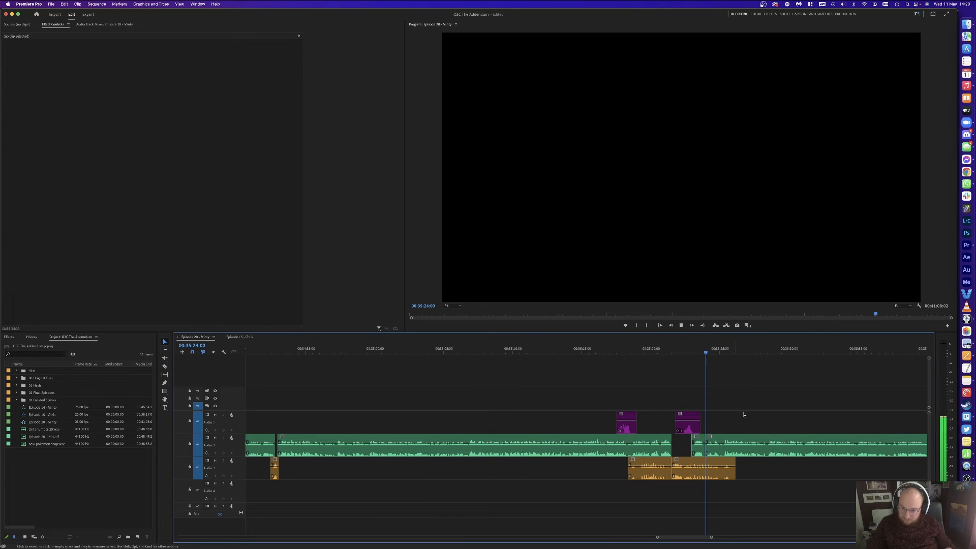
{"action": "scroll", "coordinate": [792, 414], "scroll_direction": "right", "scroll_amount": 5}
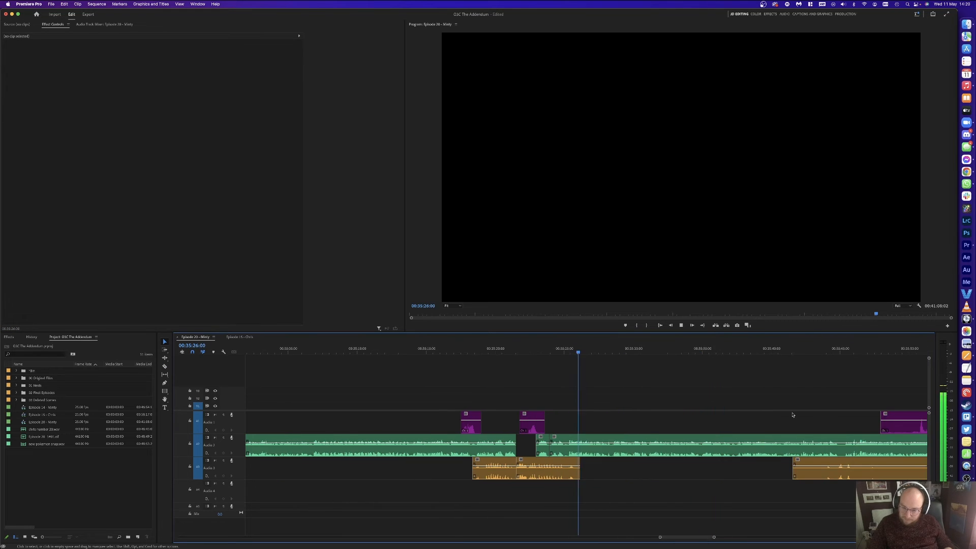
{"action": "scroll", "coordinate": [793, 415], "scroll_direction": "right", "scroll_amount": 4}
Step: Cut the orange A3 clip at three points and delete two unwanted A3 segments
{"action": "key", "text": "c"}
{"action": "left_click", "coordinate": [706, 472]}
{"action": "left_click", "coordinate": [734, 471]}
{"action": "left_click", "coordinate": [832, 471]}
{"action": "key", "text": "v"}
{"action": "left_click", "coordinate": [799, 471]}
{"action": "key", "text": "Delete"}
{"action": "left_click", "coordinate": [697, 471]}
{"action": "key", "text": "Delete"}
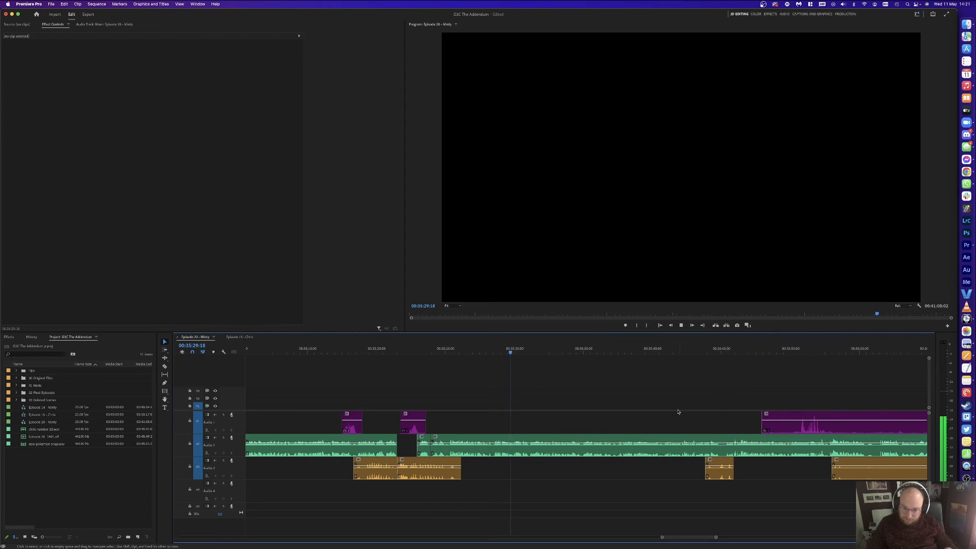
{"action": "key", "text": "="}
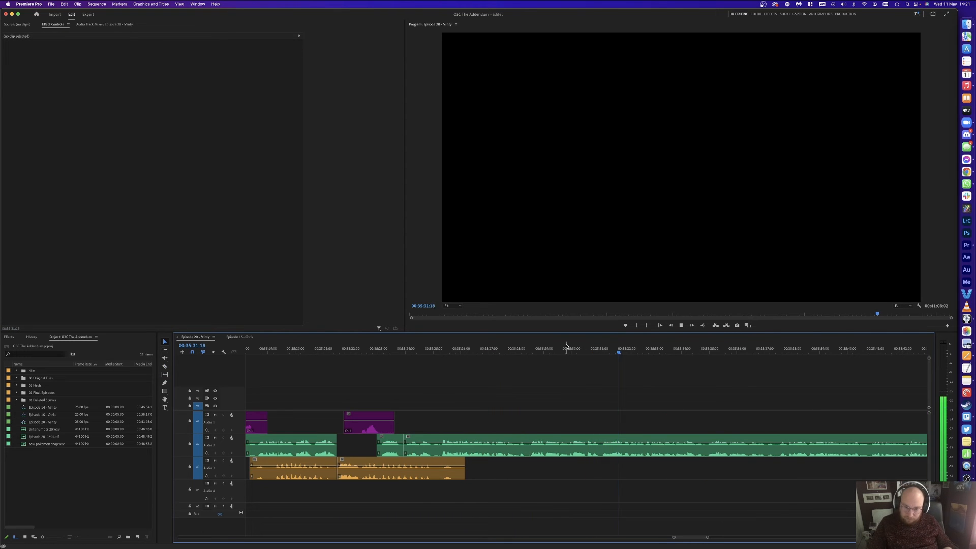
Step: Split A2 at both ends of the next pause, delete the pieces and ripple-delete the gap
{"action": "left_click", "coordinate": [567, 348]}
{"action": "key", "text": "super+k"}
{"action": "left_click_drag", "start_coordinate": [570, 346], "coordinate": [547, 343]}
{"action": "key", "text": "super+k"}
{"action": "key", "text": "Down"}
{"action": "key", "text": "Right"}
{"action": "key", "text": "Right"}
{"action": "key", "text": "Right"}
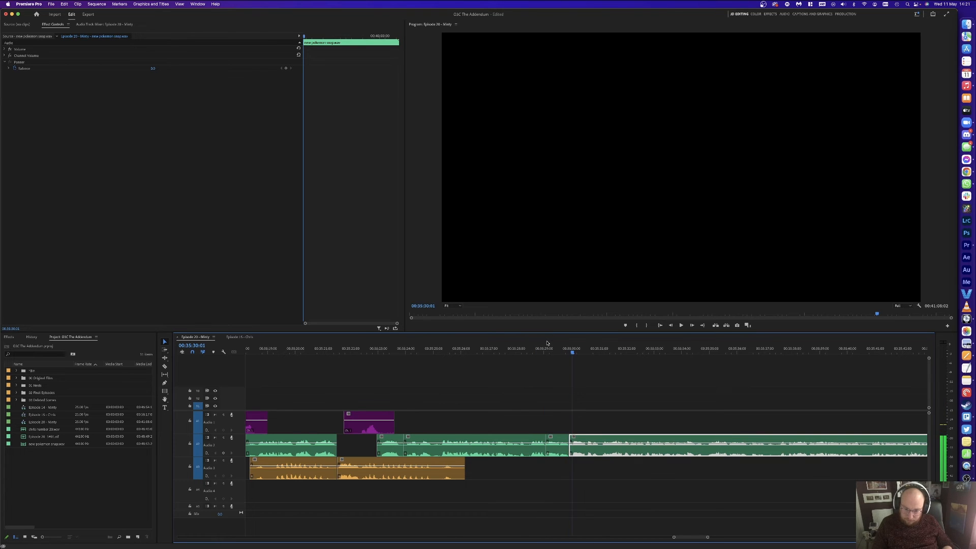
{"action": "key", "text": "super+k"}
{"action": "left_click_drag", "start_coordinate": [570, 436], "coordinate": [570, 436]}
{"action": "key", "text": "Delete"}
{"action": "left_click", "coordinate": [554, 442]}
{"action": "key", "text": "Delete"}
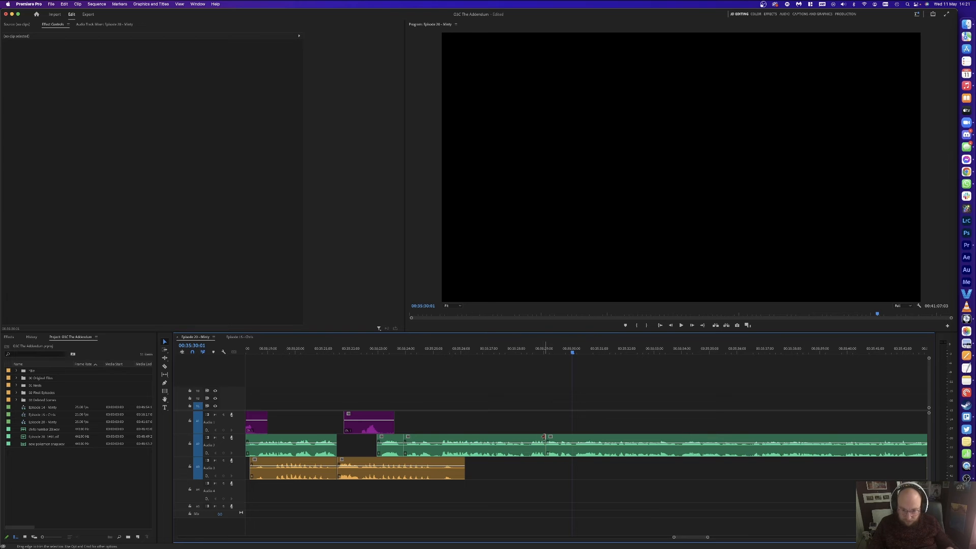
Step: Play across the join, briefly select all later clips with Track Select Forward, and recheck it
{"action": "left_click", "coordinate": [534, 348]}
{"action": "key", "text": "space"}
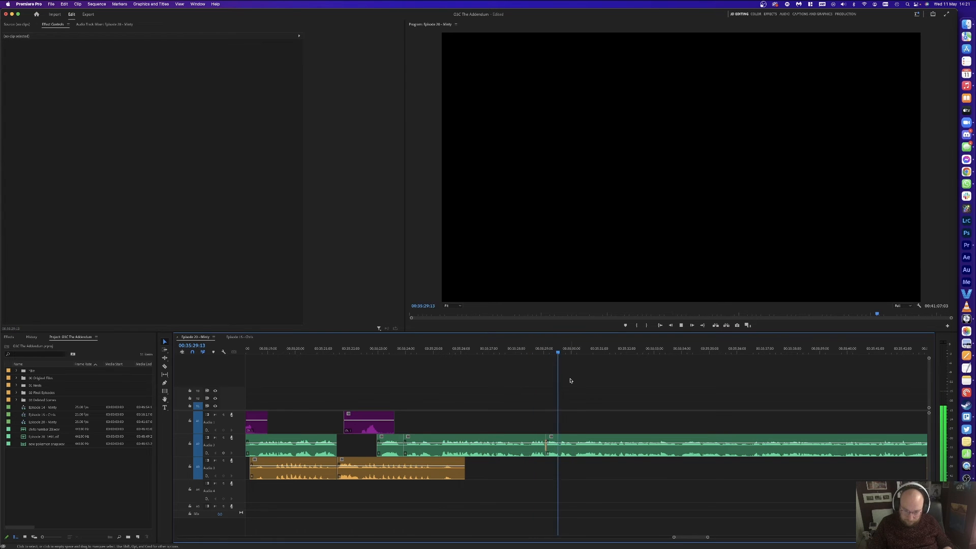
{"action": "key", "text": "space"}
{"action": "key", "text": "a"}
{"action": "left_click", "coordinate": [561, 439]}
{"action": "left_click", "coordinate": [513, 380]}
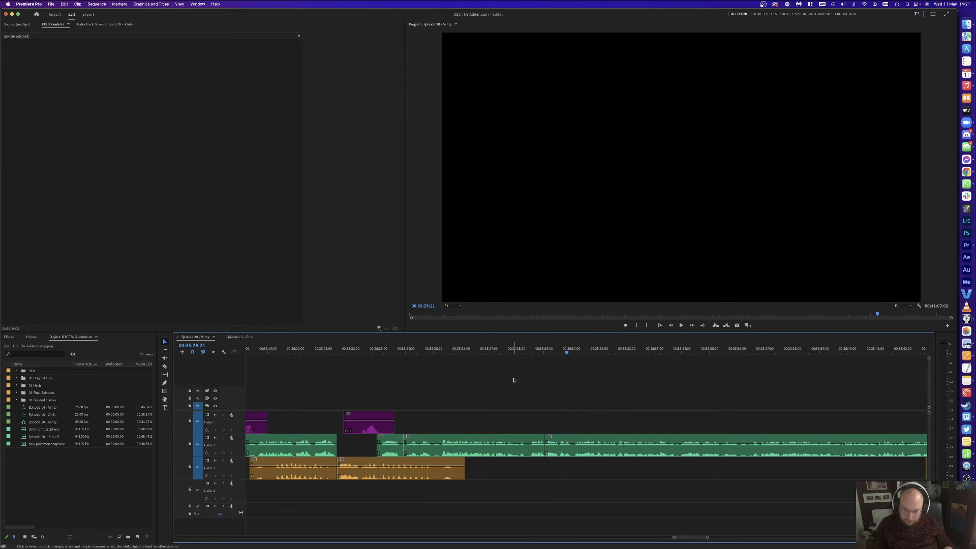
{"action": "left_click", "coordinate": [536, 355]}
{"action": "key", "text": "space"}
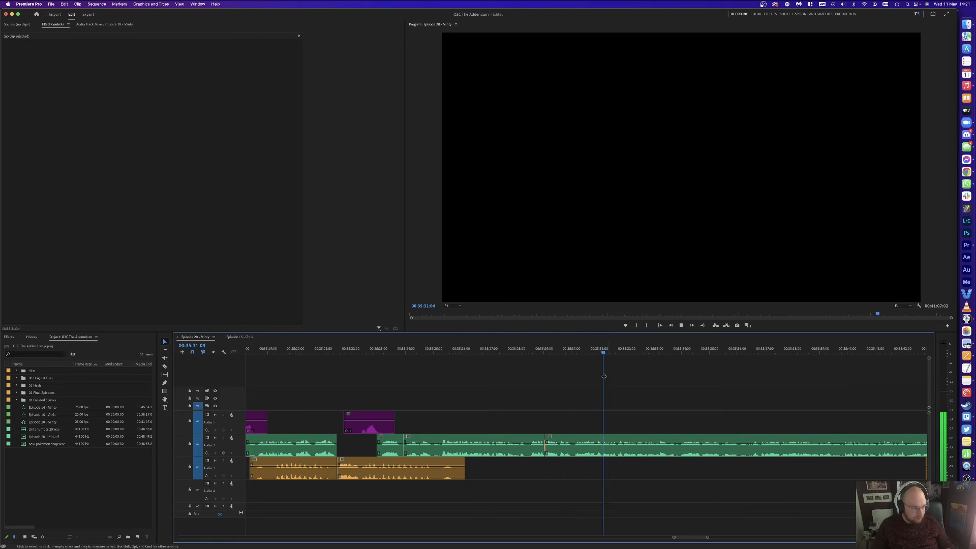
{"action": "scroll", "coordinate": [661, 363], "scroll_direction": "right", "scroll_amount": 2}
{"action": "scroll", "coordinate": [661, 364], "scroll_direction": "right", "scroll_amount": 3}
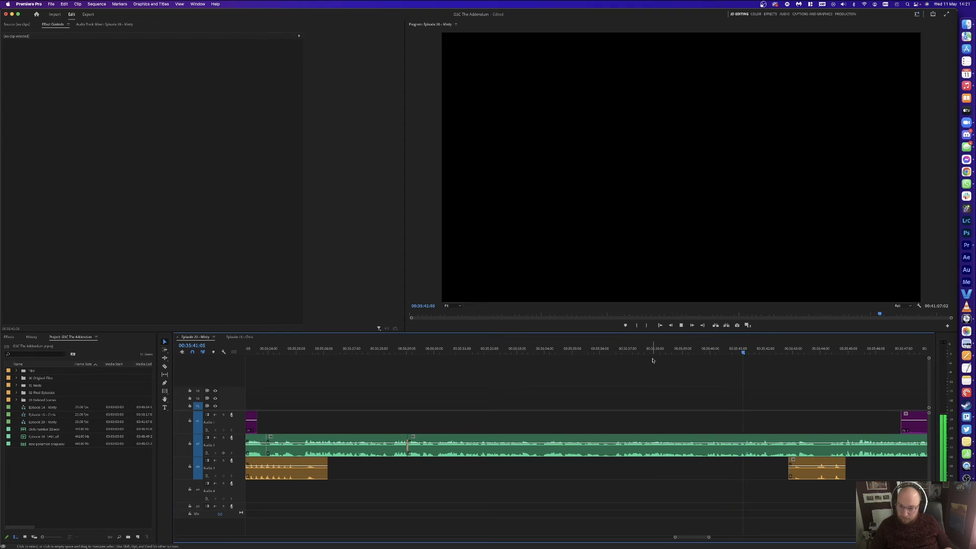
Step: Delete the already-cut unwanted purple host segment on A1
{"action": "scroll", "coordinate": [814, 390], "scroll_direction": "right", "scroll_amount": 4}
{"action": "scroll", "coordinate": [815, 390], "scroll_direction": "left", "scroll_amount": 1}
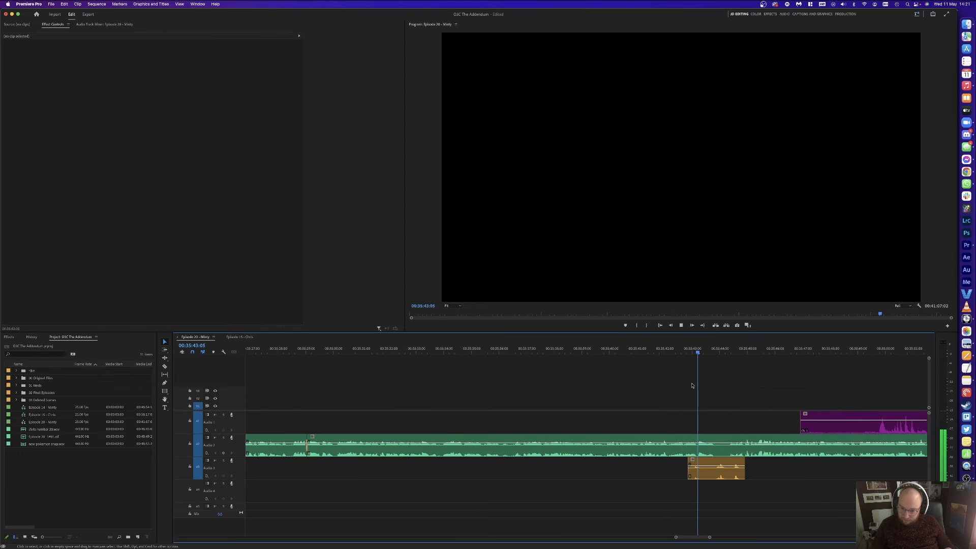
{"action": "scroll", "coordinate": [704, 385], "scroll_direction": "right", "scroll_amount": 5}
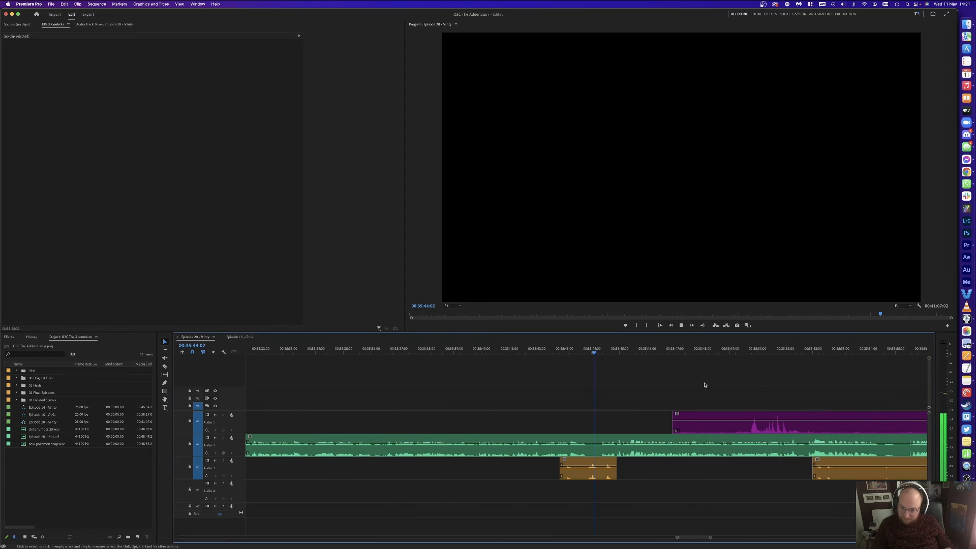
{"action": "key", "text": "v"}
{"action": "left_click", "coordinate": [745, 418]}
{"action": "key", "text": "Delete"}
{"action": "scroll", "coordinate": [688, 415], "scroll_direction": "right", "scroll_amount": 5}
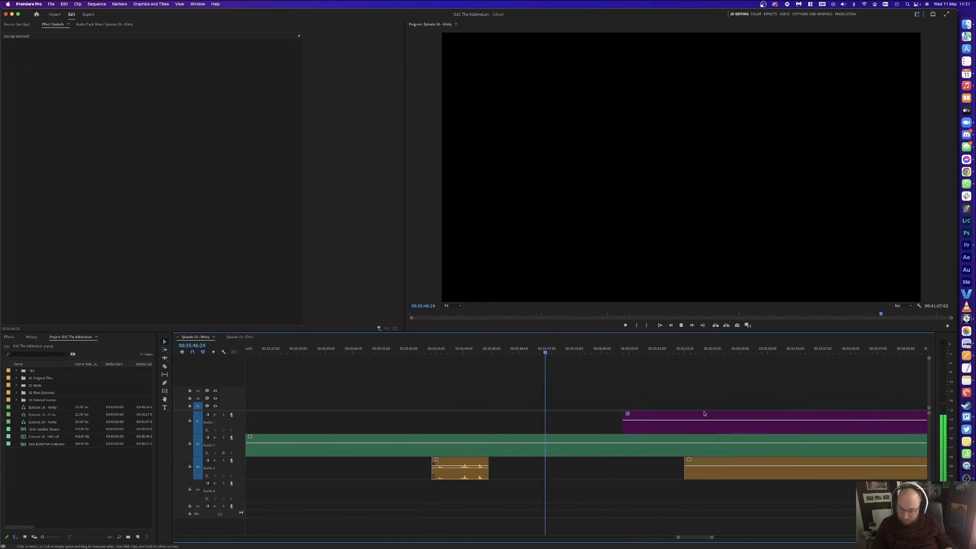
Step: Cut and remove another unwanted A1 host piece, then nudge the host clip slightly later
{"action": "left_click", "coordinate": [843, 419]}
{"action": "key", "text": "v"}
{"action": "left_click", "coordinate": [742, 422]}
{"action": "key", "text": "Delete"}
{"action": "left_click_drag", "start_coordinate": [648, 421], "coordinate": [681, 422]}
{"action": "left_click", "coordinate": [689, 376]}
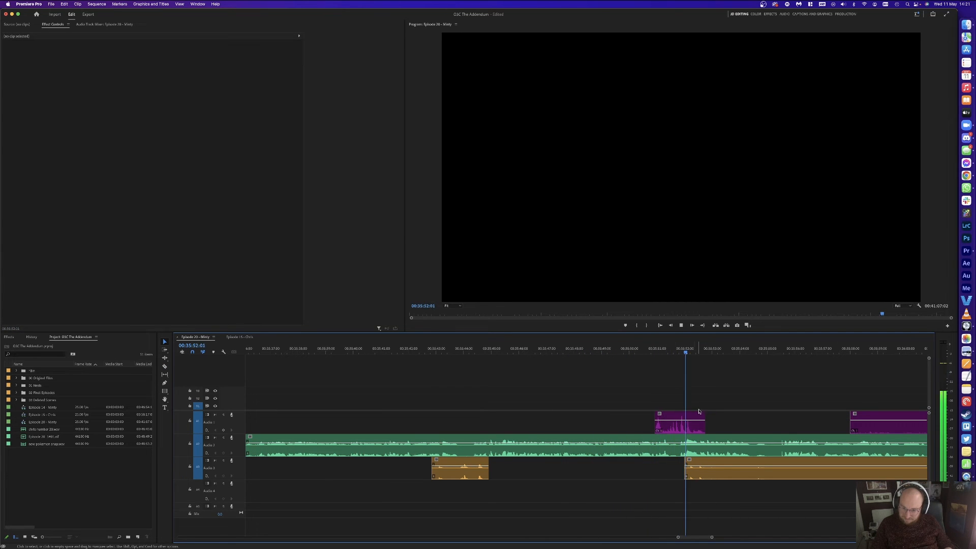
Step: Cut a pause out of the A2 and A3 guest clips and close the gap
{"action": "key", "text": "c"}
{"action": "left_click", "coordinate": [710, 470]}
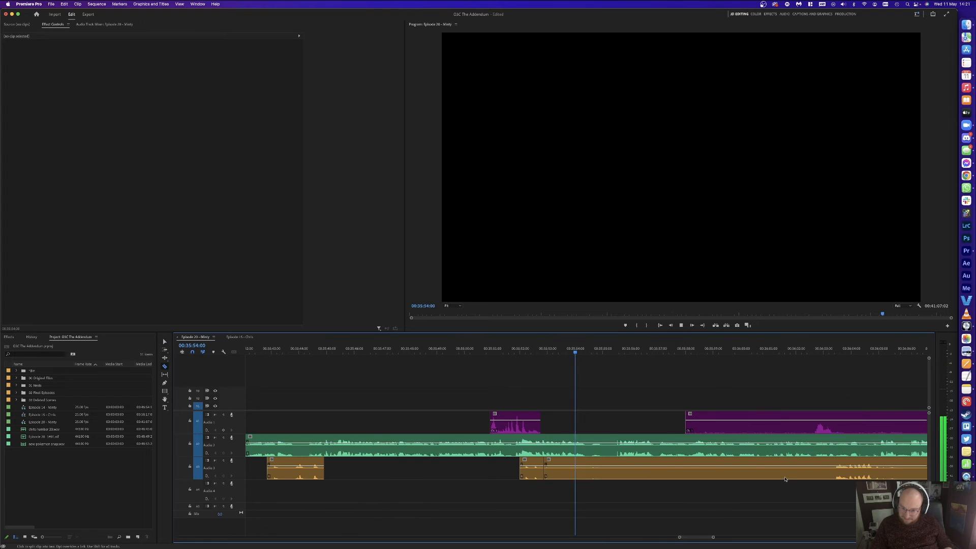
{"action": "key", "text": "space"}
{"action": "key", "text": "super+k"}
{"action": "key", "text": "v"}
{"action": "left_click", "coordinate": [618, 352]}
{"action": "key", "text": "super+k"}
{"action": "key", "text": "Delete"}
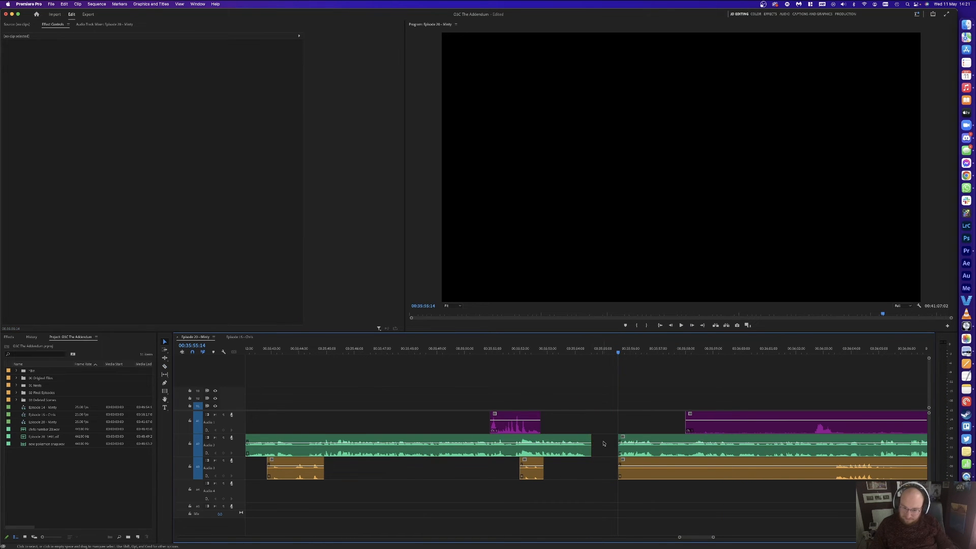
{"action": "left_click", "coordinate": [603, 444]}
{"action": "key", "text": "Delete"}
{"action": "key", "text": "space"}
Step: Delete the unwanted orange A3 segment and purple A1 segment
{"action": "key", "text": "v"}
{"action": "left_click", "coordinate": [800, 467]}
{"action": "key", "text": "Delete"}
{"action": "left_click", "coordinate": [738, 422]}
{"action": "key", "text": "Delete"}
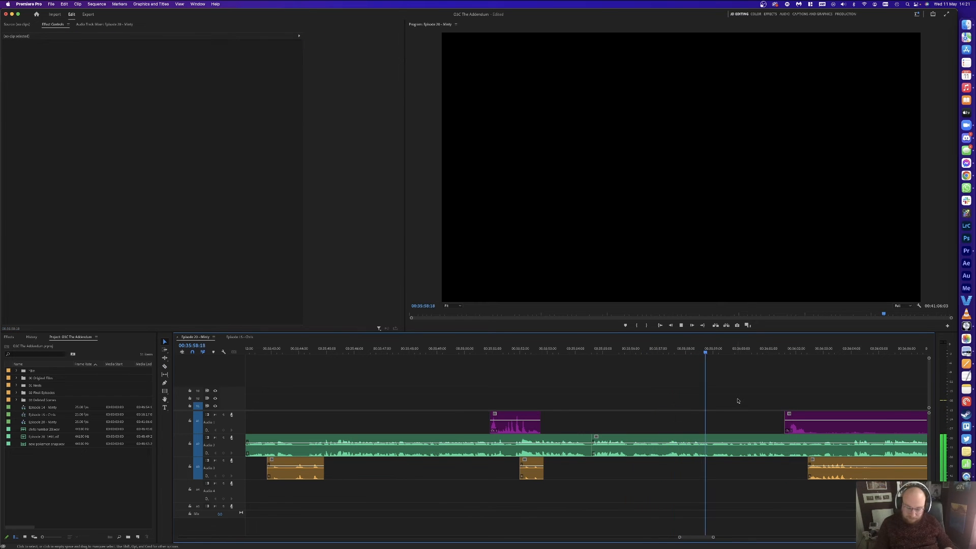
{"action": "key", "text": "minus"}
{"action": "key", "text": "equal"}
{"action": "key", "text": "equal"}
{"action": "key", "text": "minus"}
{"action": "key", "text": "minus"}
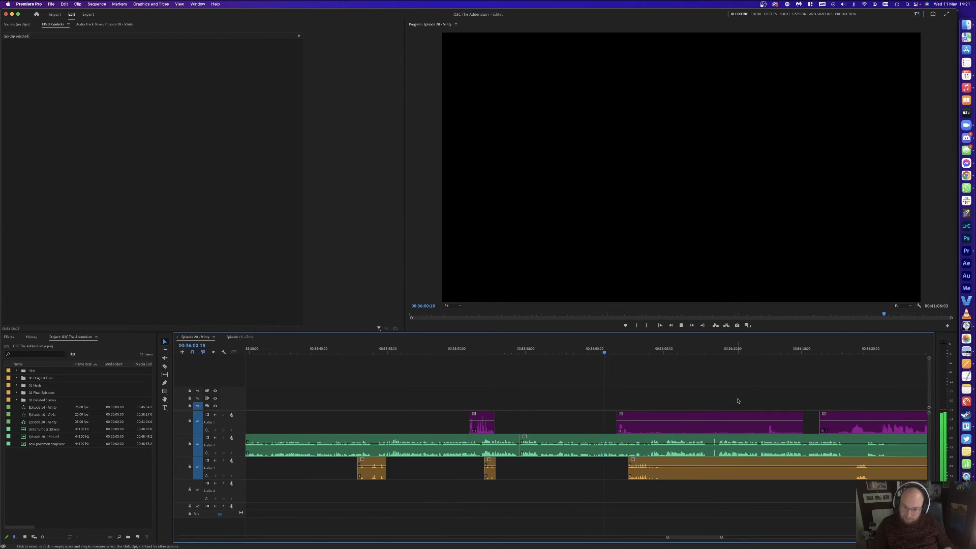
Step: Cut the A1 and A3 clips and delete the unwanted A3 piece and middle A1 clip
{"action": "key", "text": "c"}
{"action": "left_click", "coordinate": [641, 425]}
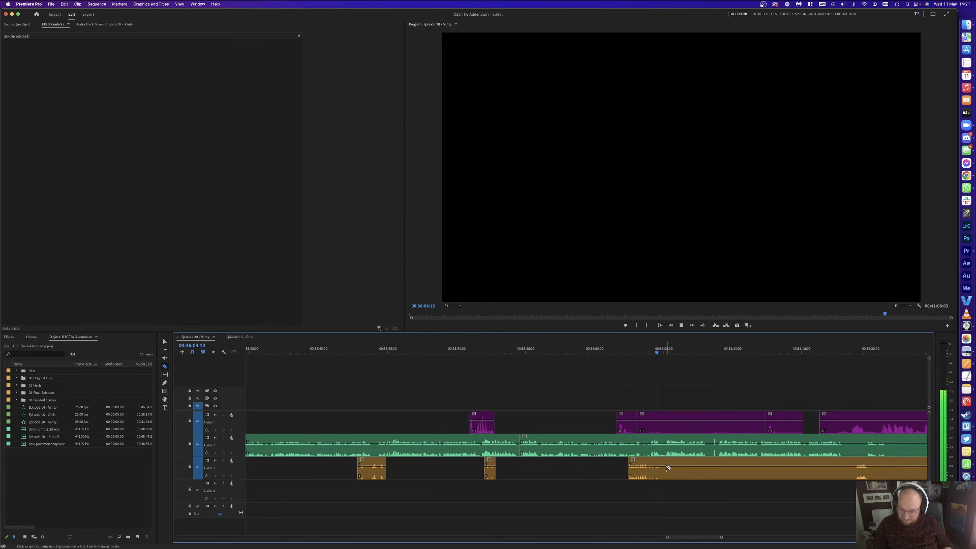
{"action": "left_click", "coordinate": [850, 466]}
{"action": "key", "text": "v"}
{"action": "left_click", "coordinate": [829, 465]}
{"action": "key", "text": "Delete"}
{"action": "left_click", "coordinate": [742, 424]}
{"action": "key", "text": "Delete"}
{"action": "key", "text": "equal"}
Step: Split the green A2 clip at the pause and ripple-delete the short piece
{"action": "key", "text": "space"}
{"action": "key", "text": "super+k"}
{"action": "left_click", "coordinate": [641, 351]}
{"action": "key", "text": "super+k"}
{"action": "key", "text": "shift+Delete"}
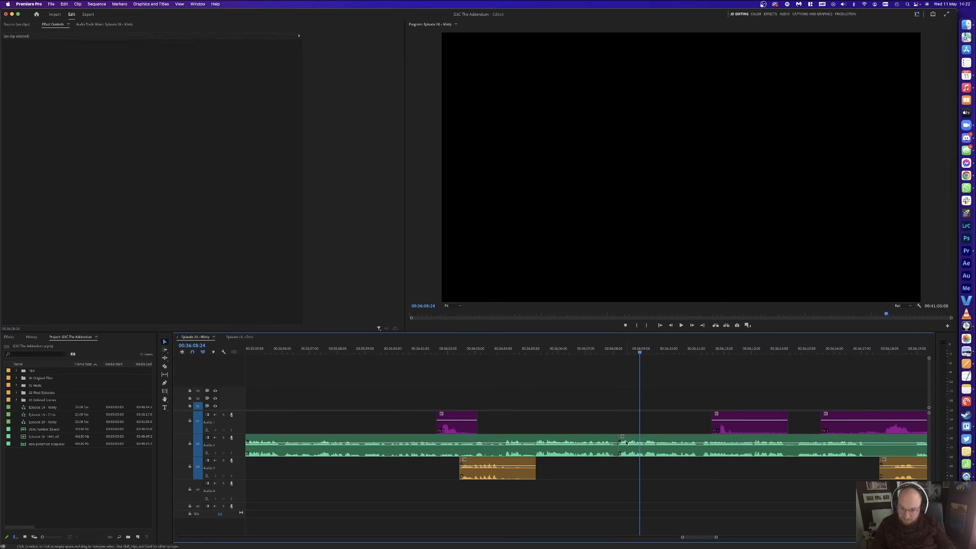
{"action": "key", "text": "Up"}
{"action": "key", "text": "space"}
Step: Cut the purple host clip, slide its left piece earlier, and delete the unwanted purple clips
{"action": "key", "text": "c"}
{"action": "left_click", "coordinate": [735, 422]}
{"action": "key", "text": "v"}
{"action": "left_click_drag", "start_coordinate": [725, 425], "coordinate": [707, 425]}
{"action": "left_click", "coordinate": [698, 387]}
{"action": "left_click", "coordinate": [704, 426]}
{"action": "key", "text": "Delete"}
{"action": "left_click", "coordinate": [759, 421]}
{"action": "key", "text": "Delete"}
{"action": "scroll", "coordinate": [796, 379], "scroll_direction": "right", "scroll_amount": 3}
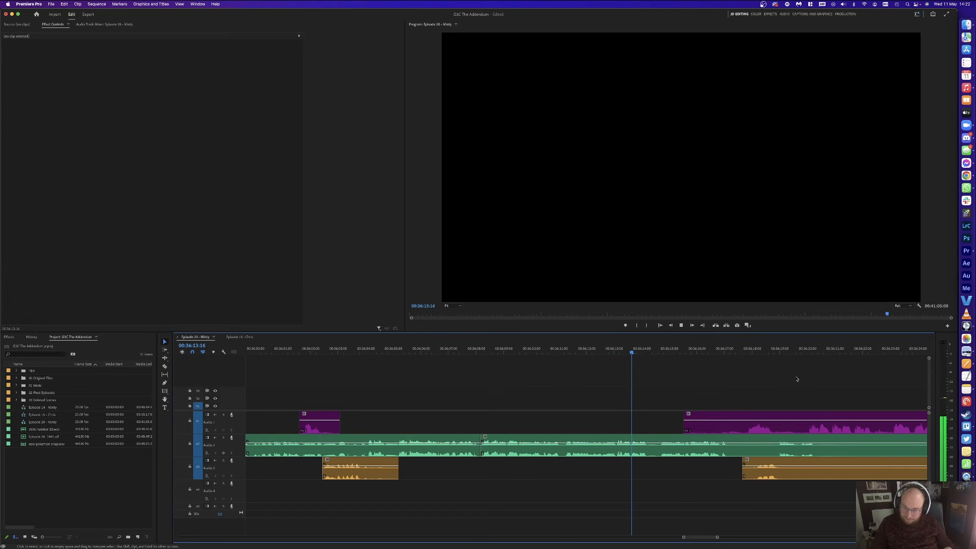
{"action": "scroll", "coordinate": [733, 379], "scroll_direction": "right", "scroll_amount": 3}
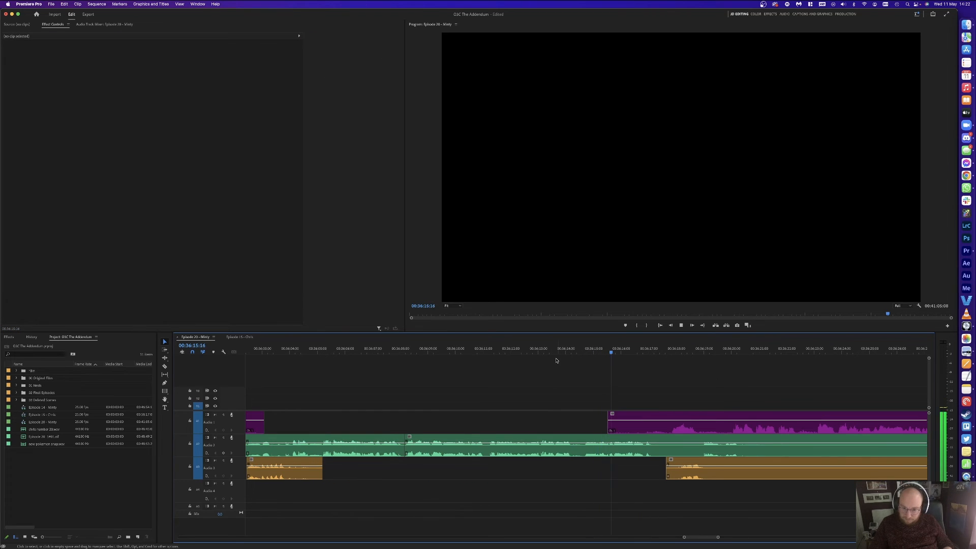
Step: Remove the pause from 00:36:17:05 to 00:36:17:21 on all three tracks and close the gap
{"action": "left_click", "coordinate": [655, 352]}
{"action": "key", "text": "super+k"}
{"action": "left_click", "coordinate": [671, 352]}
{"action": "key", "text": "super+k"}
{"action": "left_click_drag", "start_coordinate": [668, 367], "coordinate": [661, 475]}
{"action": "key", "text": "Delete"}
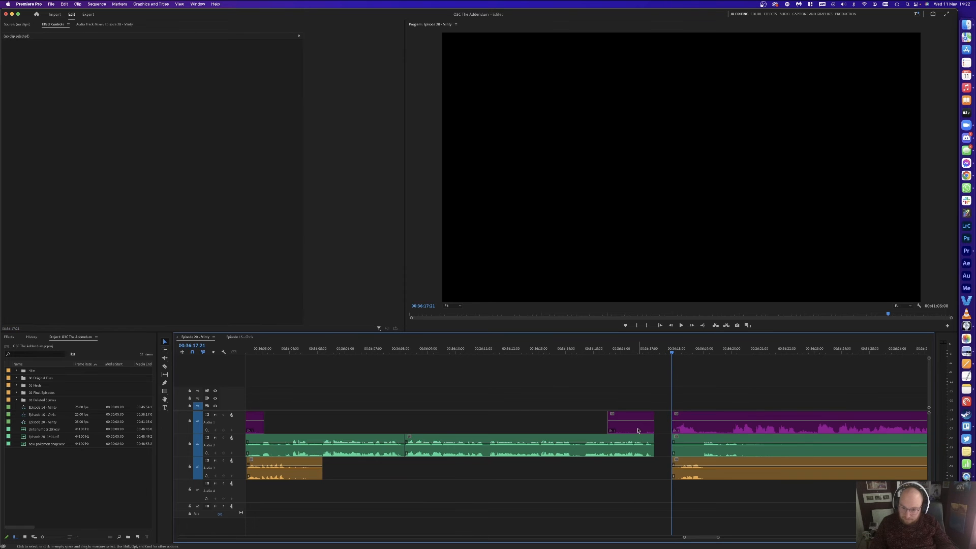
{"action": "left_click", "coordinate": [659, 443]}
{"action": "key", "text": "Delete"}
{"action": "key", "text": "Up"}
{"action": "key", "text": "space"}
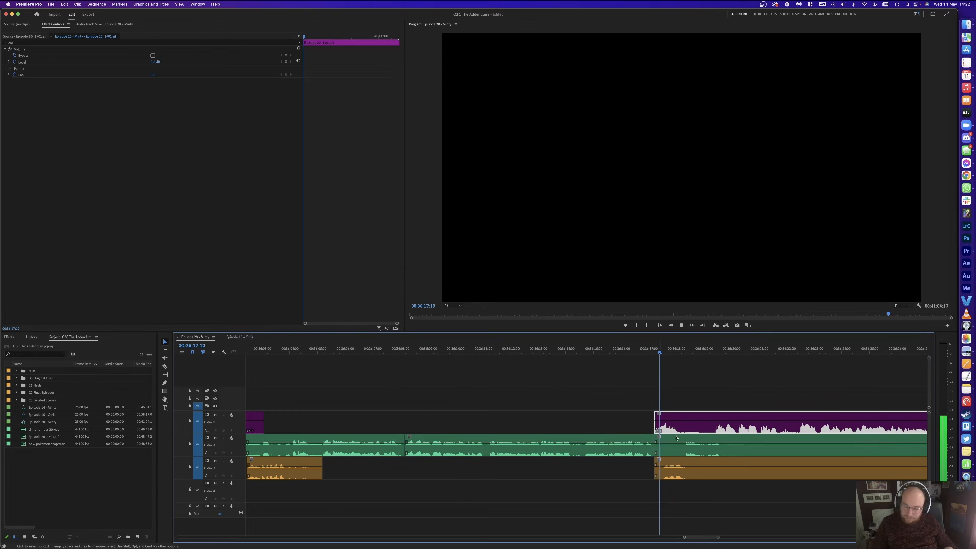
{"action": "left_click", "coordinate": [699, 365]}
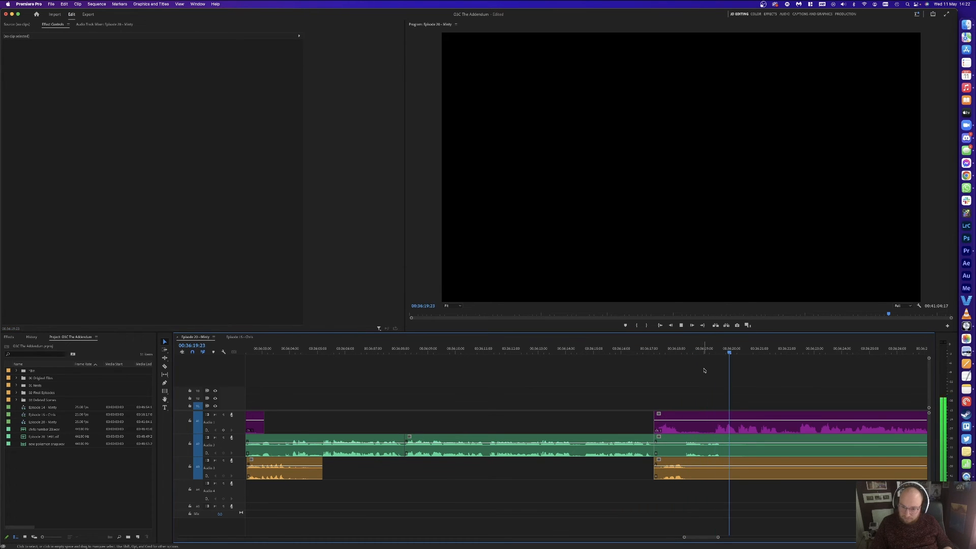
Step: Cut the host clip at 00:36:18:04 and delete the unwanted guest clips and short host piece
{"action": "left_click", "coordinate": [681, 353]}
{"action": "key", "text": "c"}
{"action": "left_click", "coordinate": [680, 424]}
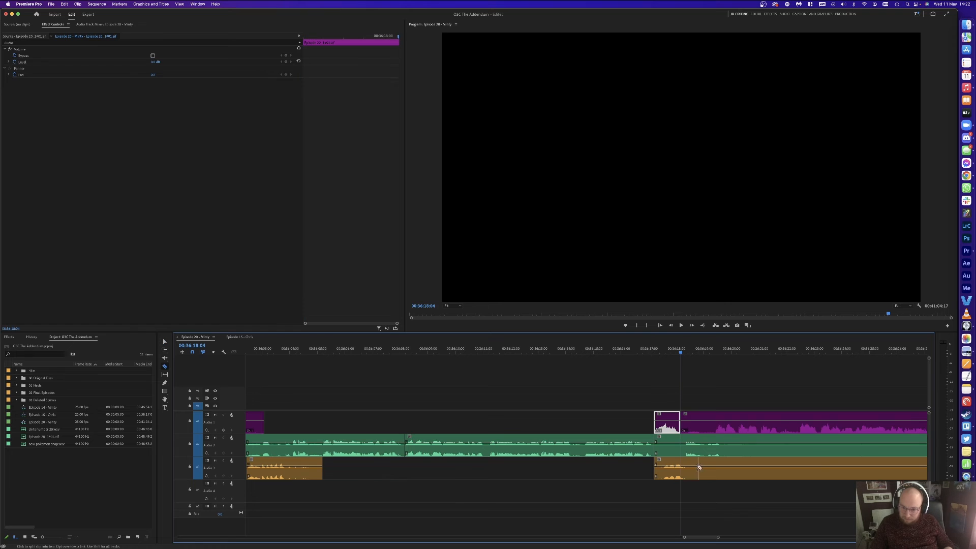
{"action": "left_click_drag", "start_coordinate": [765, 495], "coordinate": [705, 443]}
{"action": "key", "text": "Delete"}
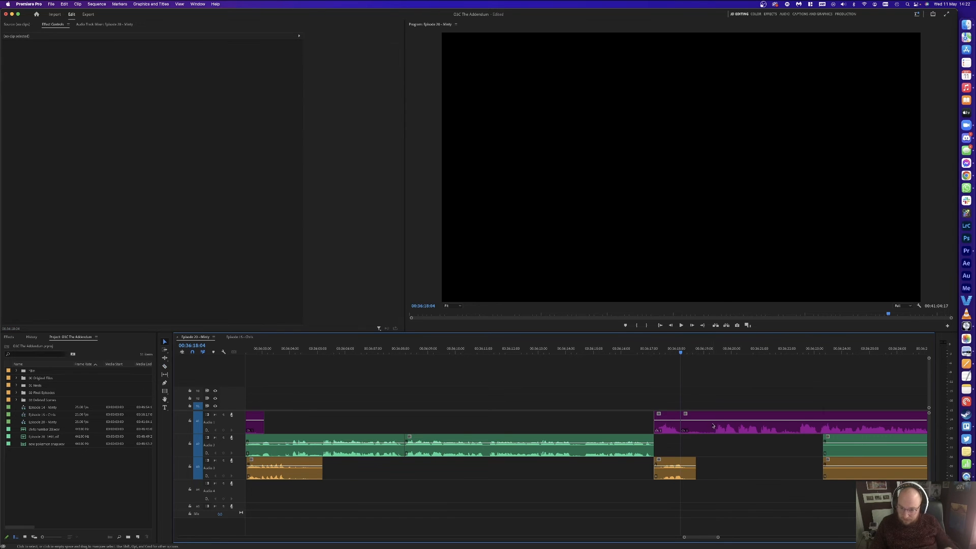
{"action": "left_click", "coordinate": [702, 424]}
{"action": "key", "text": "Delete"}
Step: Close the remaining gap by sliding the later clips 24 frames left, then play back to check
{"action": "key", "text": "a"}
{"action": "left_click", "coordinate": [739, 427]}
{"action": "key", "text": "v"}
{"action": "left_click_drag", "start_coordinate": [748, 427], "coordinate": [722, 431]}
{"action": "left_click", "coordinate": [643, 379]}
{"action": "key", "text": "space"}
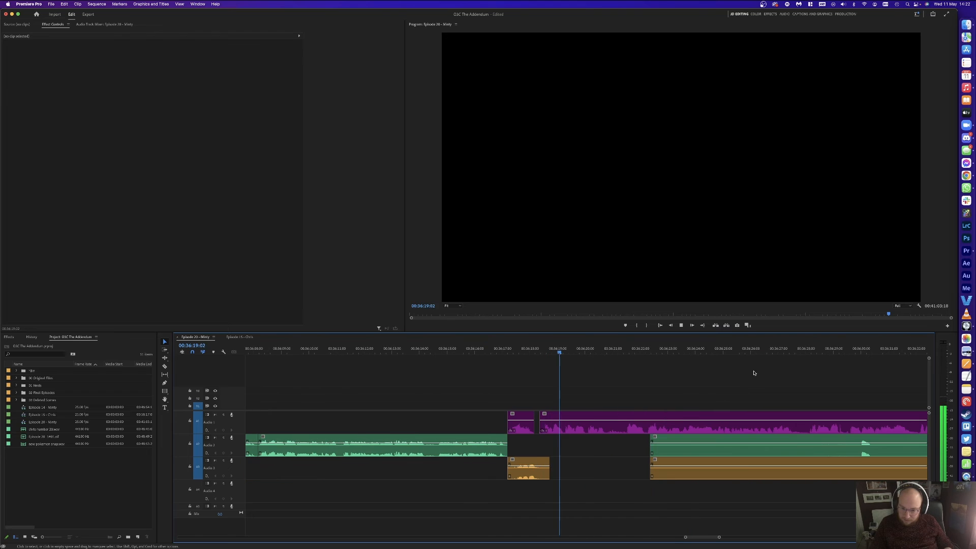
Step: Cut the purple host clip at 00:36:20:19 and trim its head to 00:36:21:07
{"action": "key", "text": "space"}
{"action": "key", "text": "super+k"}
{"action": "left_click", "coordinate": [620, 346]}
{"action": "key", "text": "q"}
{"action": "key", "text": "space"}
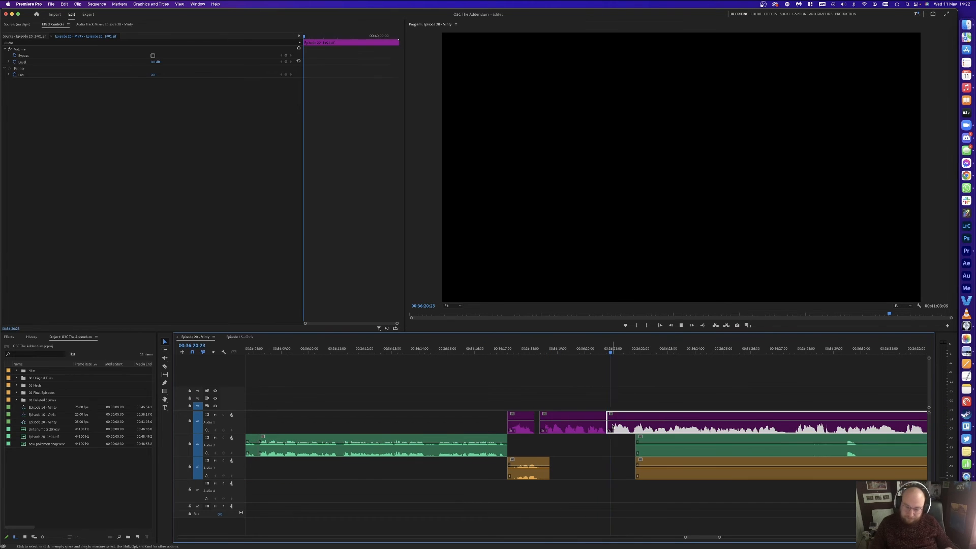
{"action": "left_click", "coordinate": [643, 390]}
Step: Cut the orange guest clip where the pause ends and delete the stray orange and green pieces
{"action": "key", "text": "minus"}
{"action": "key", "text": "c"}
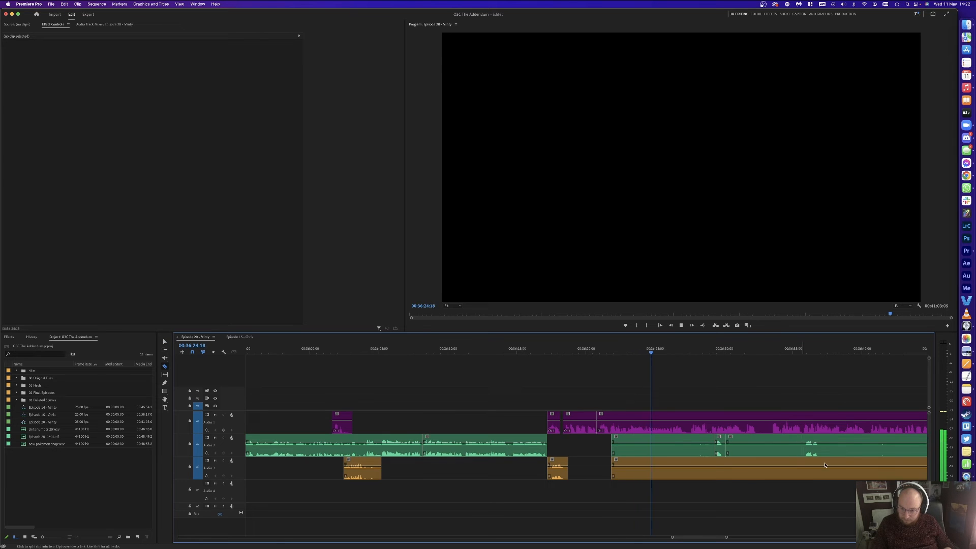
{"action": "left_click", "coordinate": [840, 473]}
{"action": "key", "text": "v"}
{"action": "left_click_drag", "start_coordinate": [761, 493], "coordinate": [767, 450]}
{"action": "key", "text": "Delete"}
{"action": "left_click", "coordinate": [688, 449]}
{"action": "key", "text": "Delete"}
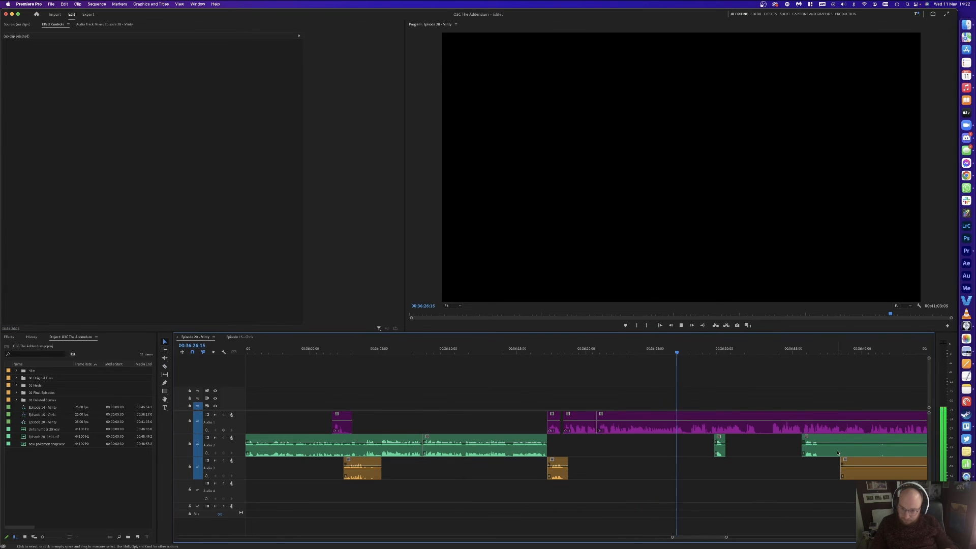
Step: Cut out a short pause in the purple host clip and ripple-delete it
{"action": "key", "text": "equal"}
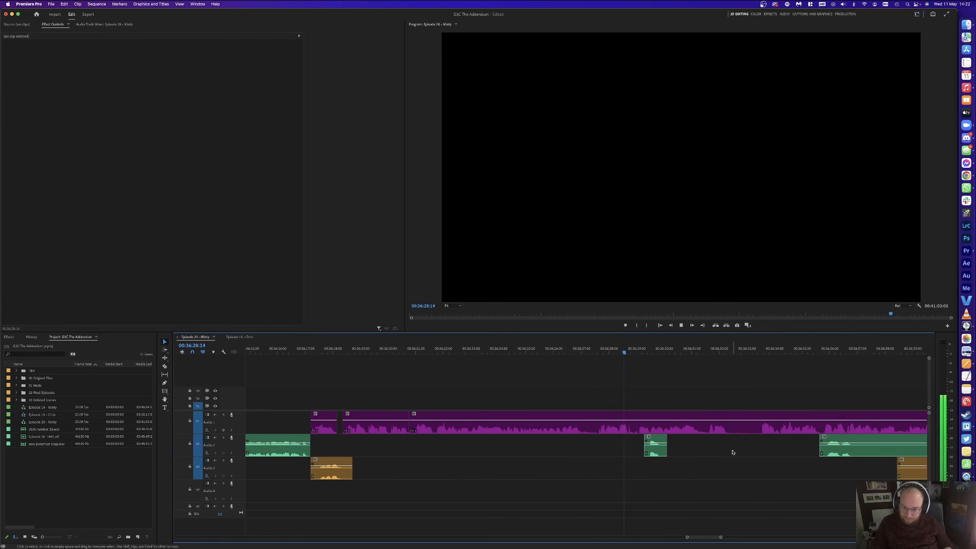
{"action": "key", "text": "space"}
{"action": "left_click", "coordinate": [651, 418]}
{"action": "key", "text": "c"}
{"action": "left_click", "coordinate": [649, 419]}
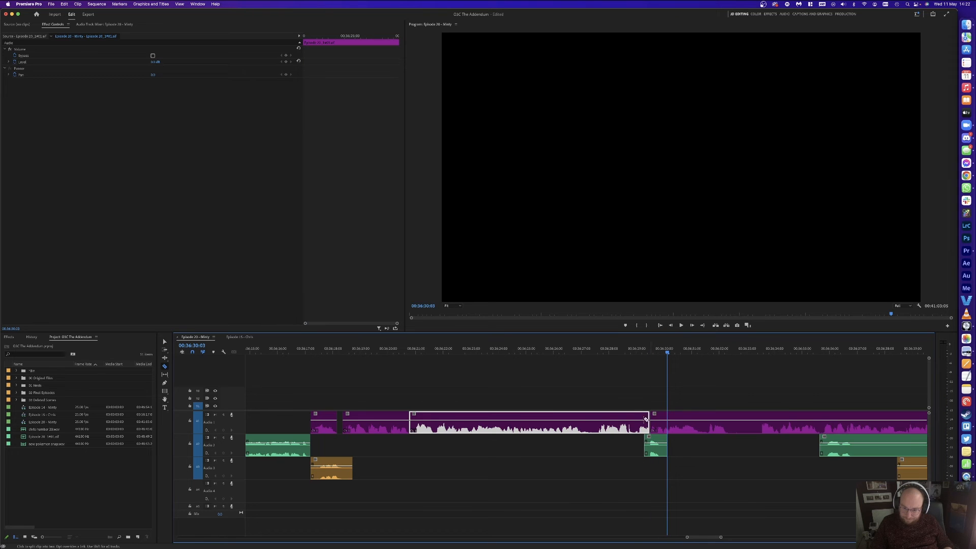
{"action": "left_click", "coordinate": [634, 423]}
{"action": "key", "text": "v"}
{"action": "left_click", "coordinate": [642, 424]}
{"action": "key", "text": "shift+Delete"}
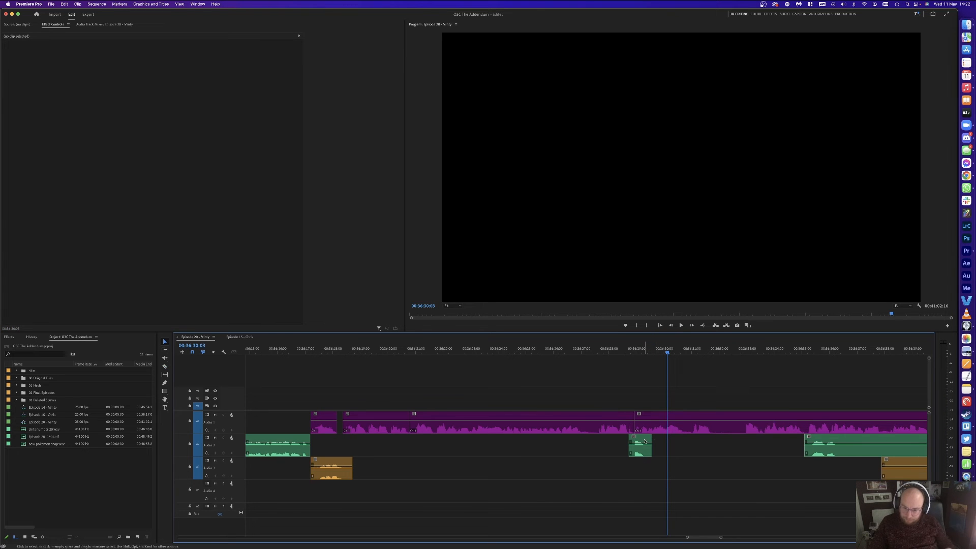
Step: Remove the host section between 00:36:30:24 and 00:36:32:22 and close the gap
{"action": "key", "text": "space"}
{"action": "left_click", "coordinate": [745, 352]}
{"action": "key", "text": "space"}
{"action": "key", "text": "space"}
{"action": "key", "text": "super+k"}
{"action": "left_click", "coordinate": [692, 350]}
{"action": "left_click_drag", "start_coordinate": [689, 345], "coordinate": [691, 345]}
{"action": "key", "text": "super+k"}
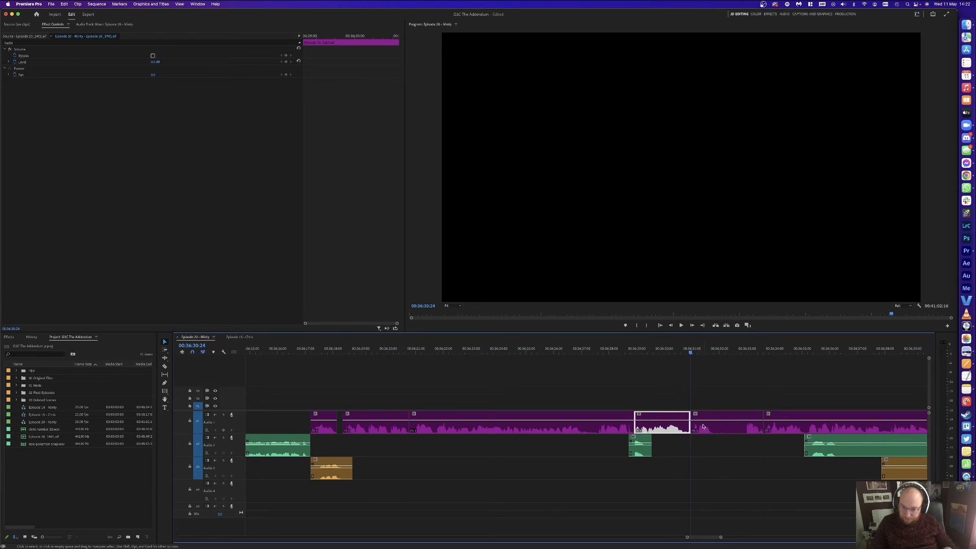
{"action": "left_click", "coordinate": [705, 418]}
{"action": "key", "text": "Delete"}
{"action": "left_click", "coordinate": [705, 418]}
{"action": "key", "text": "Delete"}
Step: Delete the leftover green and orange guest clips after reviewing the edit
{"action": "key", "text": "space"}
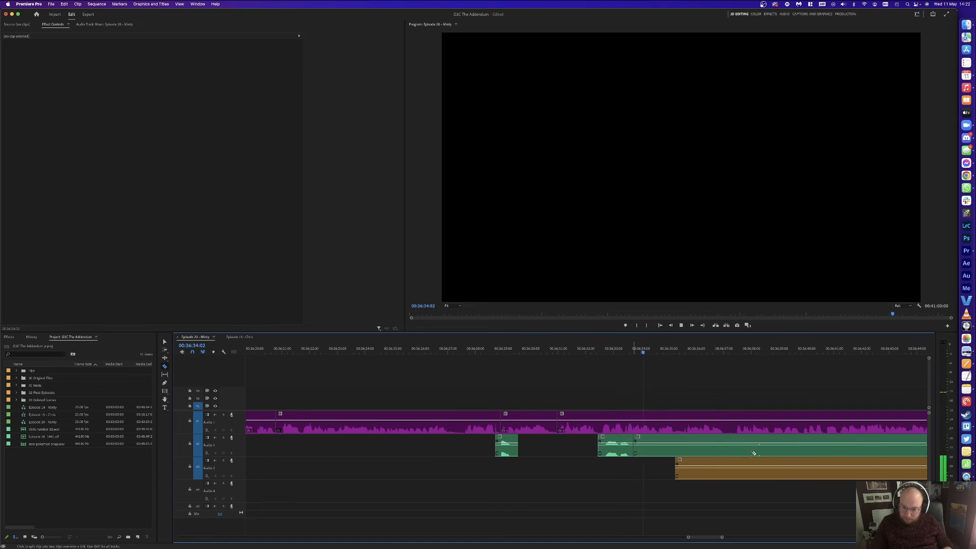
{"action": "key", "text": "v"}
{"action": "left_click_drag", "start_coordinate": [832, 496], "coordinate": [765, 435]}
{"action": "key", "text": "Delete"}
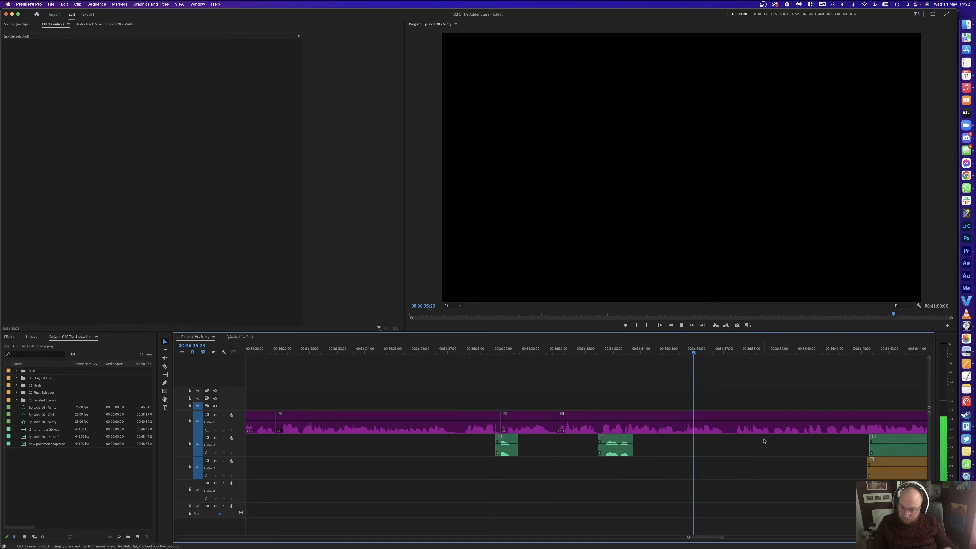
Step: Ripple-delete a short host piece around 00:36:34–00:36:35 after scrubbing to find it
{"action": "left_click", "coordinate": [674, 348]}
{"action": "mouse_move", "coordinate": [675, 347]}
{"action": "left_mouse_down"}
{"action": "mouse_move", "coordinate": [684, 345]}
{"action": "mouse_move", "coordinate": [657, 352]}
{"action": "left_mouse_up"}
{"action": "key", "text": "super+k"}
{"action": "left_click", "coordinate": [644, 351]}
{"action": "key", "text": "space"}
{"action": "key", "text": "space"}
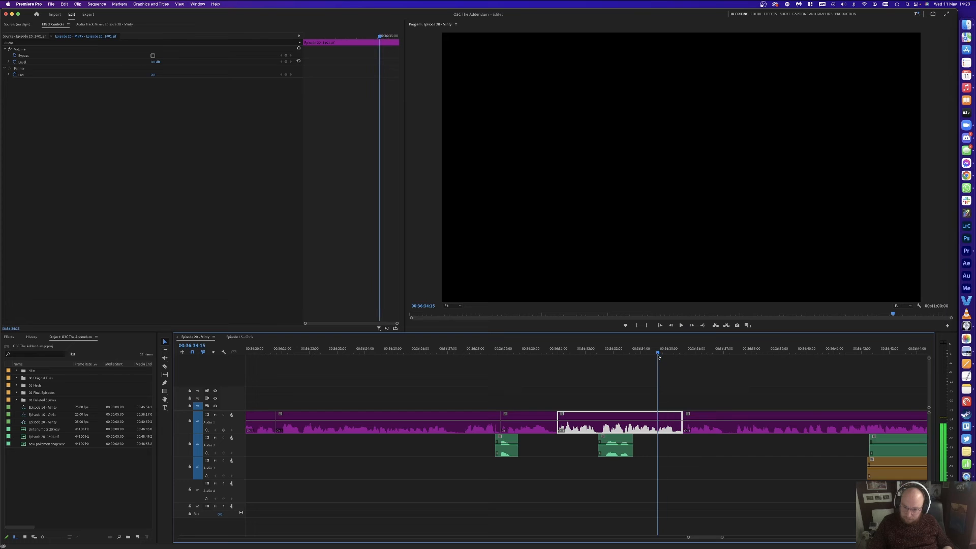
{"action": "key", "text": "super+k"}
{"action": "left_click", "coordinate": [668, 422]}
{"action": "key", "text": "shift+Delete"}
{"action": "key", "text": "space"}
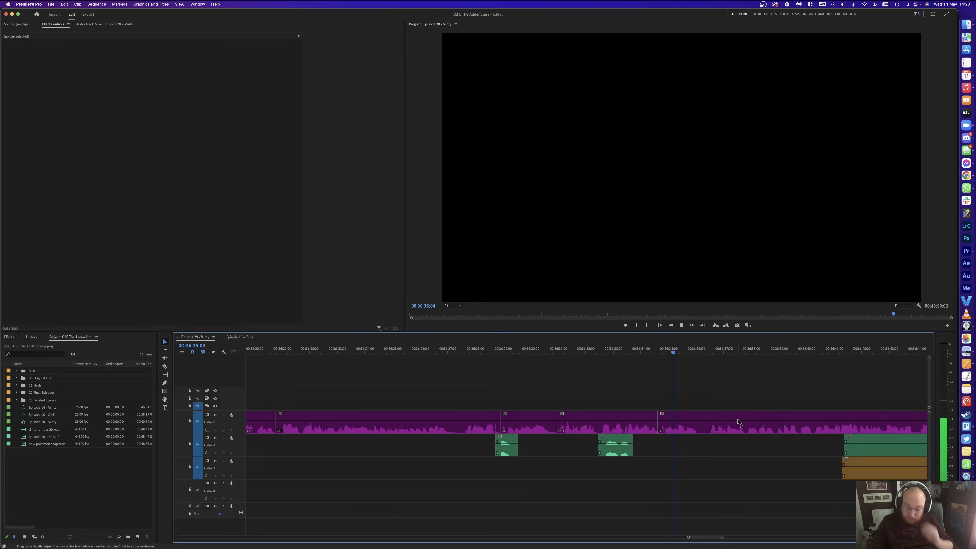
Step: Cut the orange and green guest clips at the pause and delete the unwanted parts
{"action": "key", "text": "minus"}
{"action": "key", "text": "minus"}
{"action": "key", "text": "minus"}
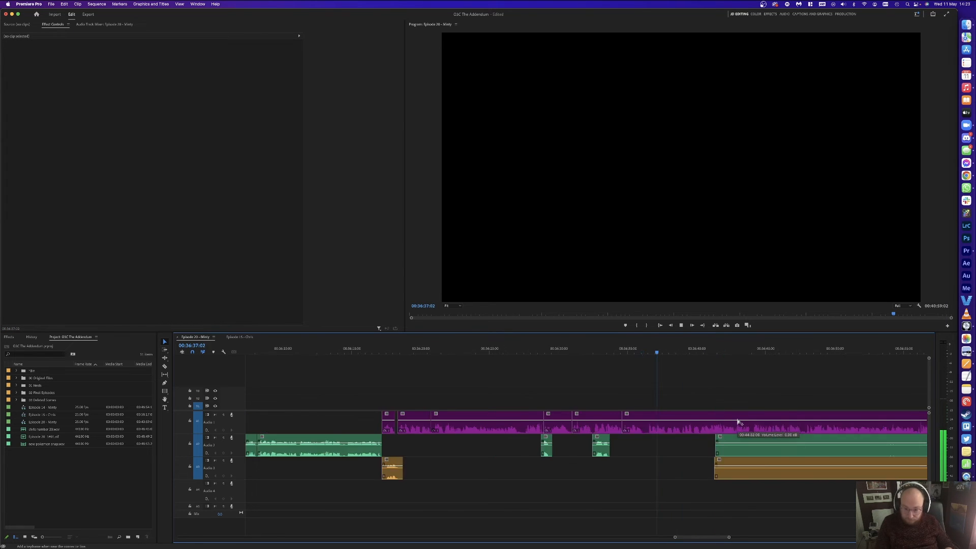
{"action": "key", "text": "equal"}
{"action": "key", "text": "c"}
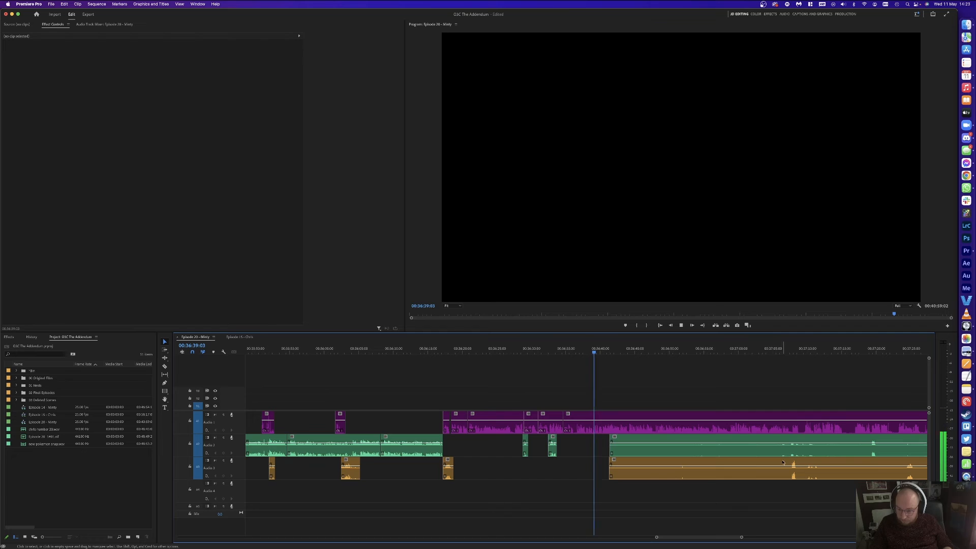
{"action": "left_click", "coordinate": [789, 466]}
{"action": "left_click", "coordinate": [869, 443]}
{"action": "key", "text": "v"}
{"action": "left_click_drag", "start_coordinate": [705, 497], "coordinate": [679, 452]}
{"action": "key", "text": "Delete"}
Step: Cut out the host pause between 00:36:47:23 and 00:36:48:13 and close the gap
{"action": "key", "text": "equal"}
{"action": "key", "text": "equal"}
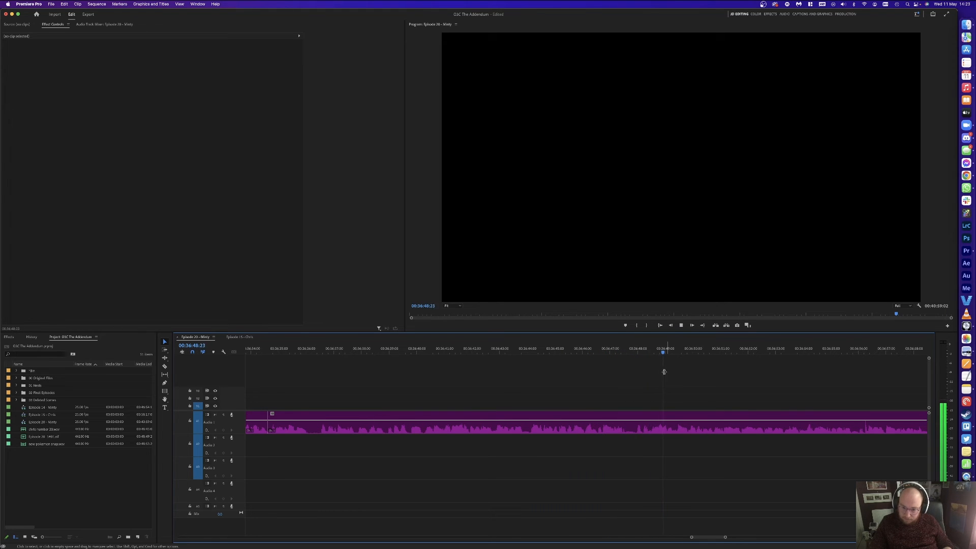
{"action": "left_click", "coordinate": [651, 353]}
{"action": "key", "text": "super+k"}
{"action": "left_click_drag", "start_coordinate": [651, 353], "coordinate": [635, 354]}
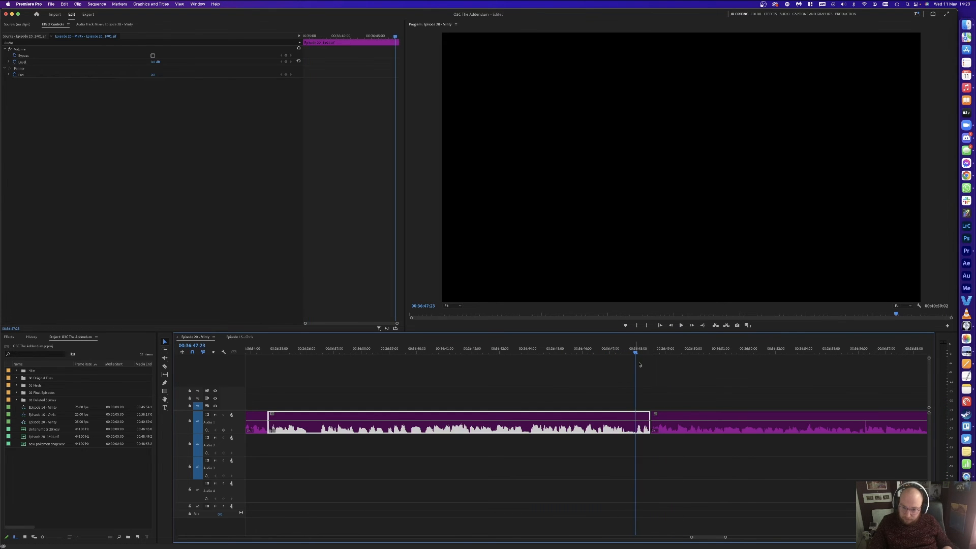
{"action": "key", "text": "super+k"}
{"action": "left_click", "coordinate": [642, 417]}
{"action": "key", "text": "alt+BackSpace"}
{"action": "key", "text": "space"}
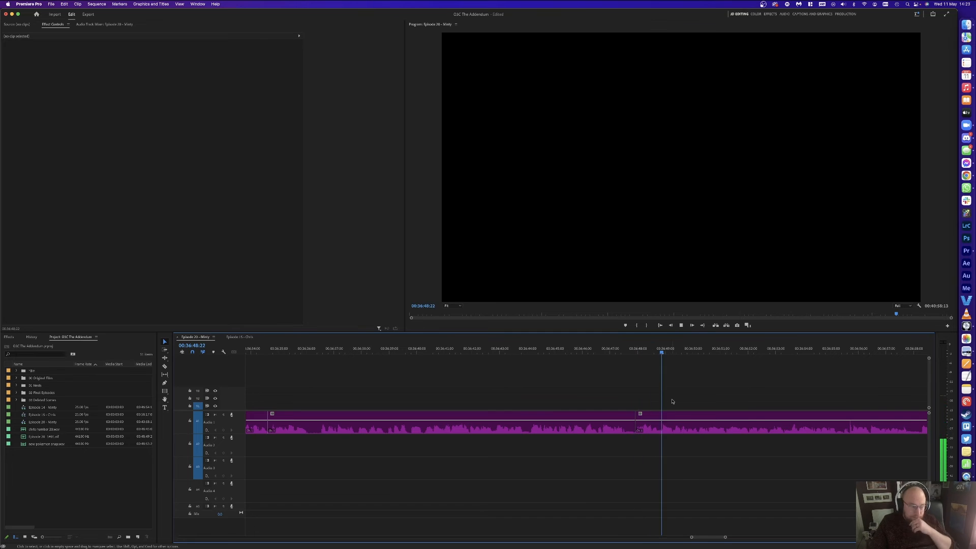
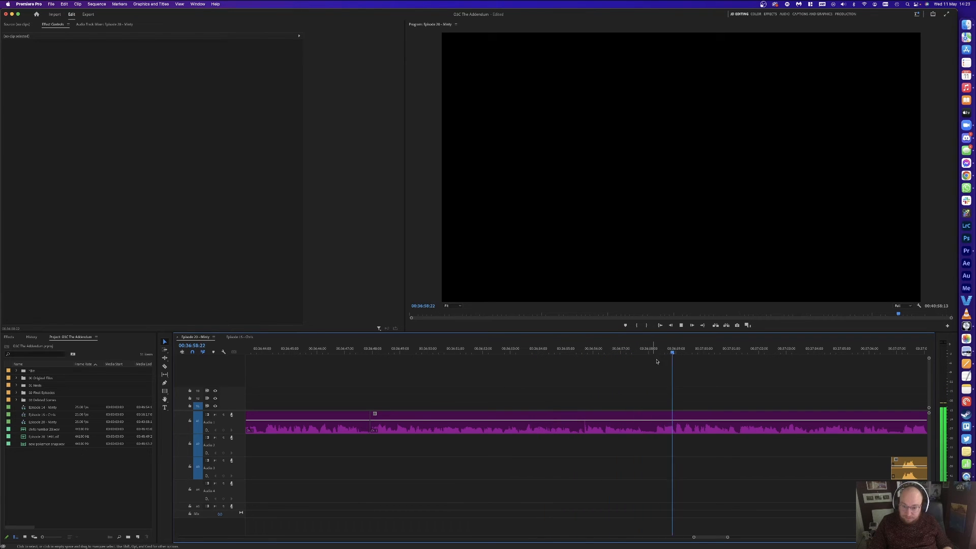
Step: Split the speech at 36:58:24 and ripple-delete the short piece after it
{"action": "left_click", "coordinate": [700, 348]}
{"action": "key", "text": "super+k"}
{"action": "key", "text": "space"}
{"action": "left_click_drag", "start_coordinate": [665, 348], "coordinate": [659, 346]}
{"action": "left_click", "coordinate": [674, 349]}
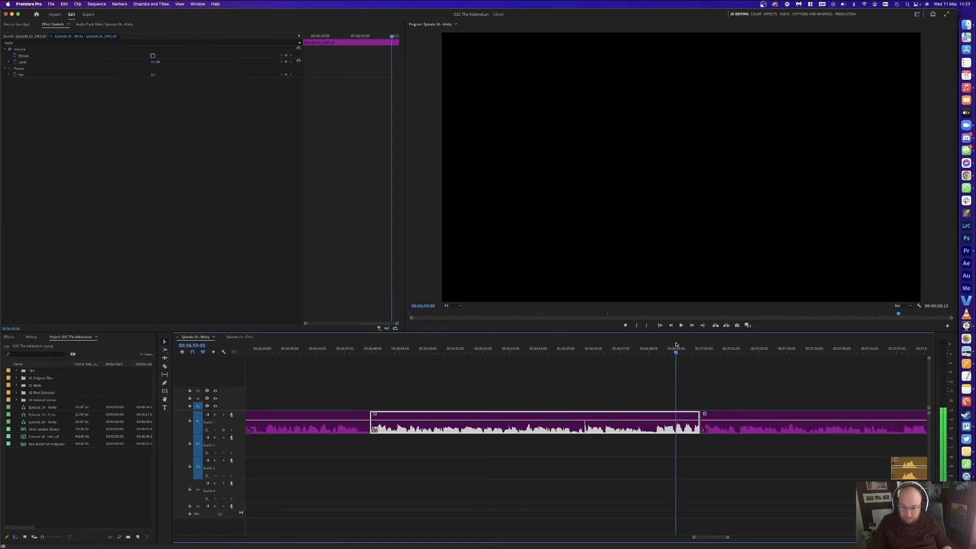
{"action": "key", "text": "super+k"}
{"action": "left_click", "coordinate": [685, 418]}
{"action": "key", "text": "alt+BackSpace"}
{"action": "key", "text": "space"}
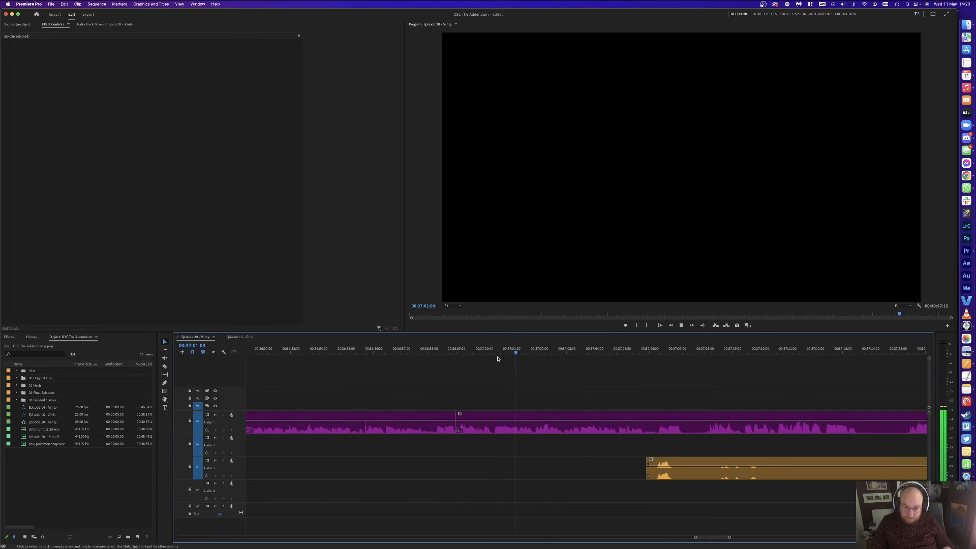
{"action": "key", "text": "space"}
Step: Remove the unwanted Audio 1 stretch before 37:01:18 and close the gap
{"action": "left_click", "coordinate": [531, 352]}
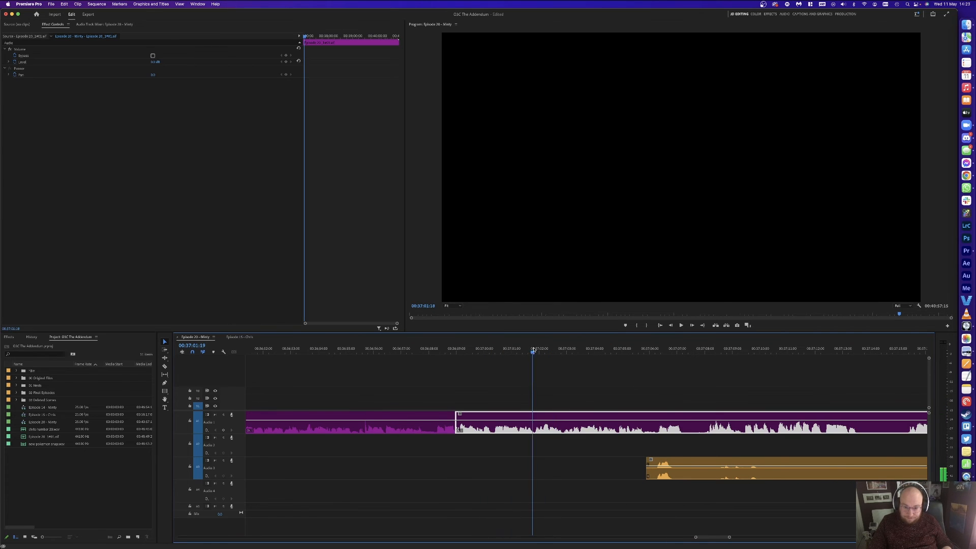
{"action": "key", "text": "super+k"}
{"action": "left_click", "coordinate": [492, 350]}
{"action": "key", "text": "super+k"}
{"action": "left_click", "coordinate": [506, 417]}
{"action": "key", "text": "alt+BackSpace"}
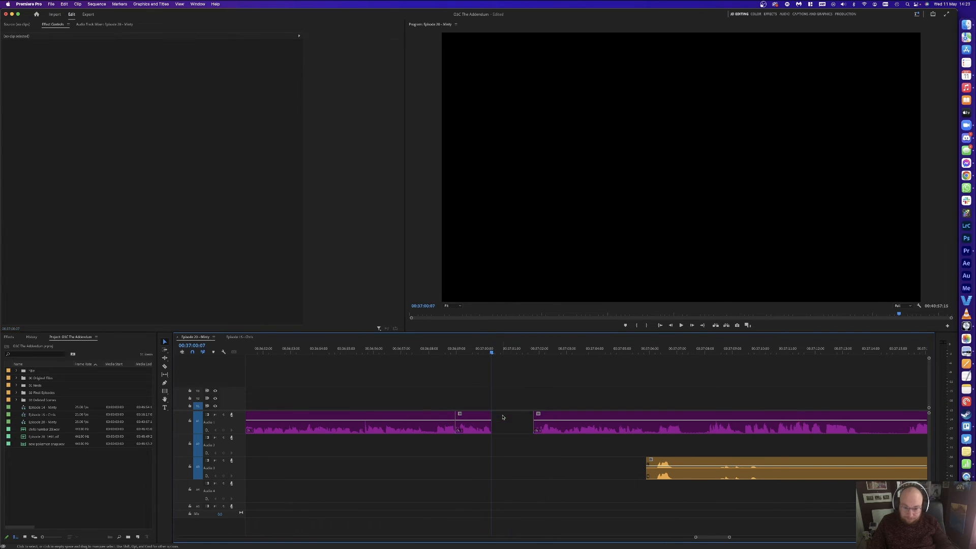
{"action": "key", "text": "space"}
Step: Razor the orange Audio 3 clip, delete its silent piece and move the remaining orange clips slightly left
{"action": "key", "text": "c"}
{"action": "left_click", "coordinate": [637, 467]}
{"action": "left_click", "coordinate": [730, 469]}
{"action": "left_click", "coordinate": [871, 469]}
{"action": "key", "text": "v"}
{"action": "left_click", "coordinate": [818, 468]}
{"action": "key", "text": "Delete"}
{"action": "key", "text": "y"}
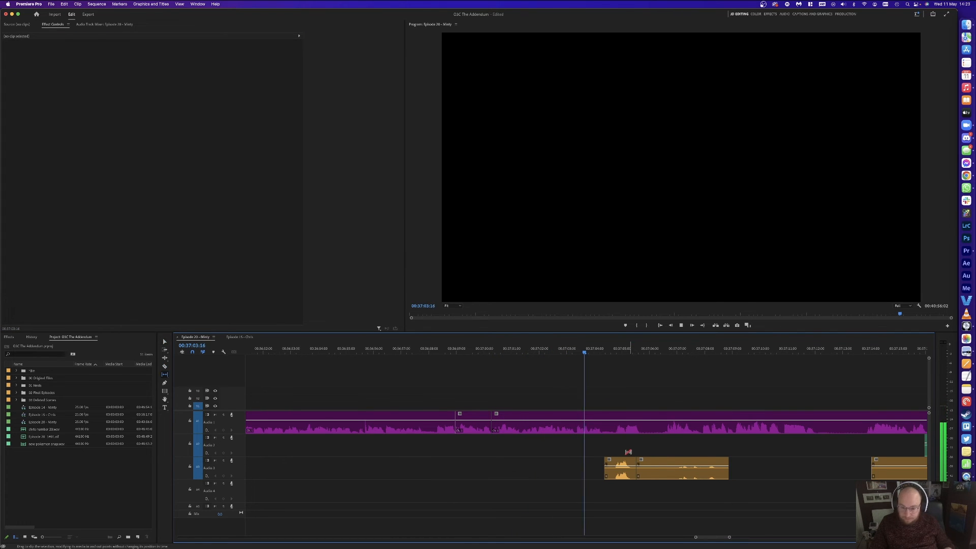
{"action": "left_click_drag", "start_coordinate": [620, 447], "coordinate": [629, 473]}
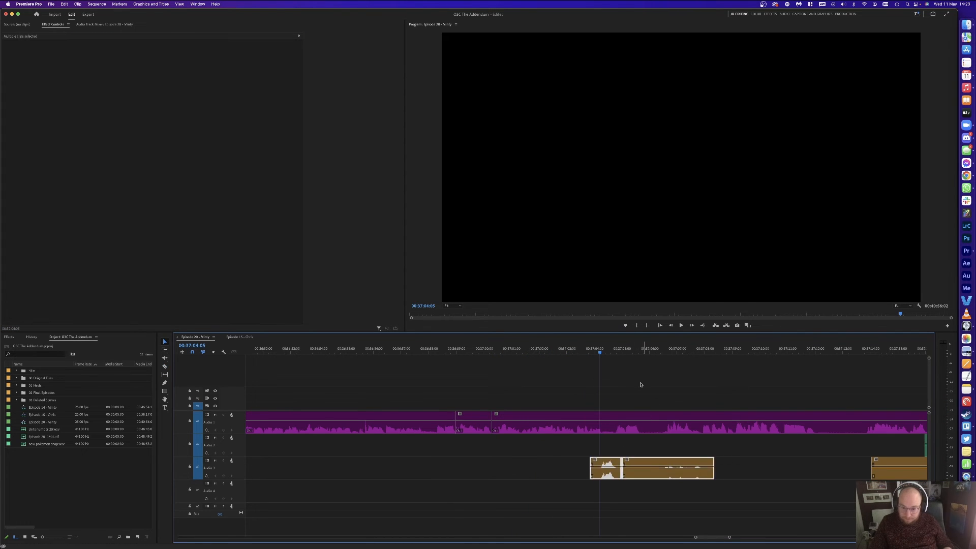
{"action": "left_click", "coordinate": [641, 384]}
Step: Cut the Audio 1 and Audio 3 pieces before 37:06:10, delete them and close the gap
{"action": "key", "text": "d"}
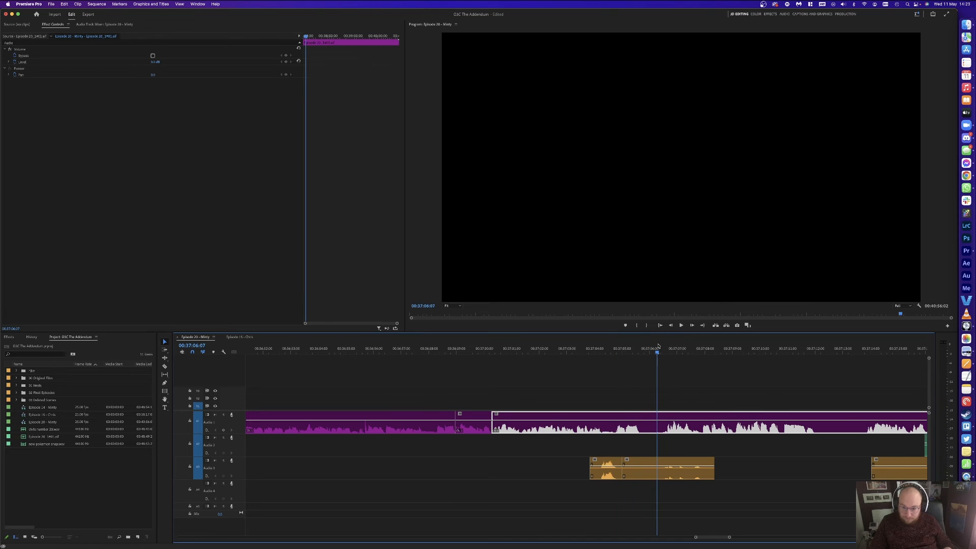
{"action": "left_click", "coordinate": [660, 346]}
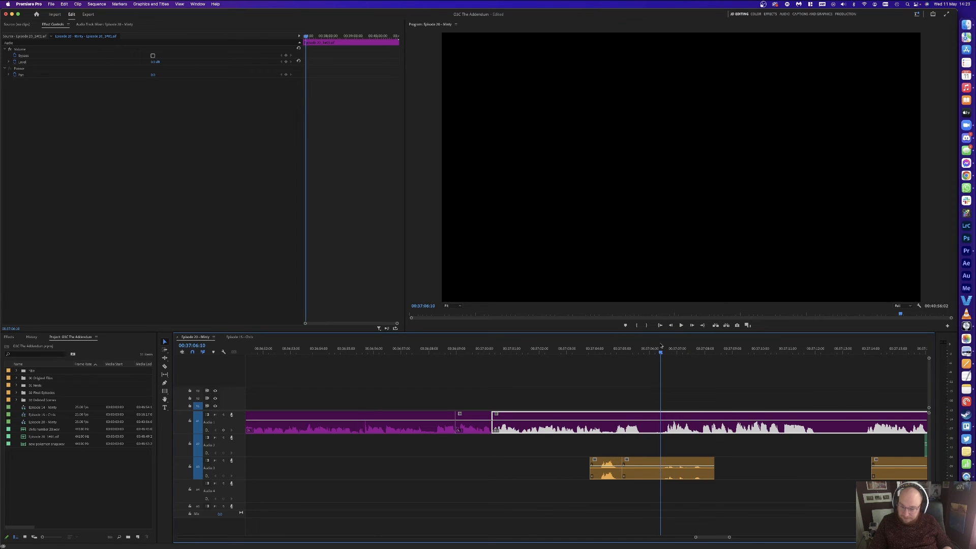
{"action": "key", "text": "super+k"}
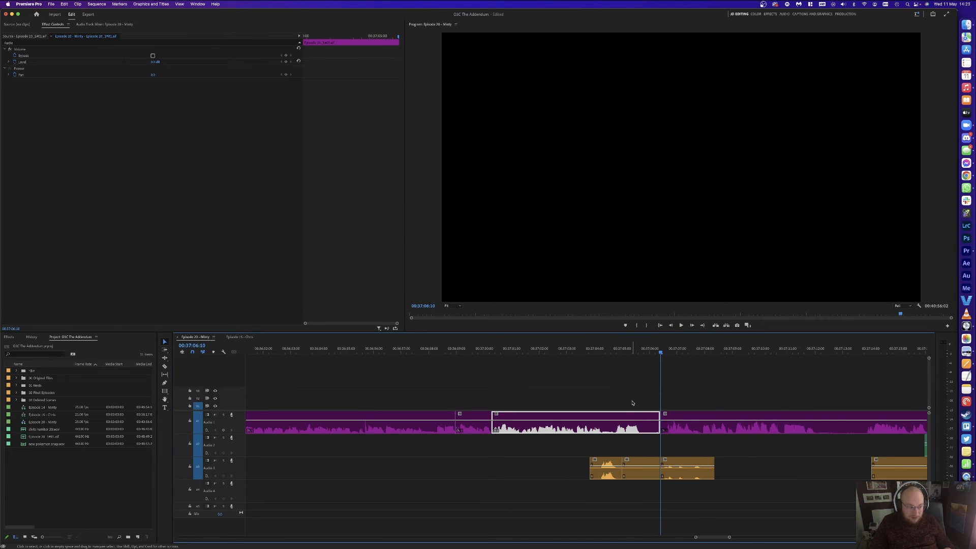
{"action": "left_click", "coordinate": [614, 428]}
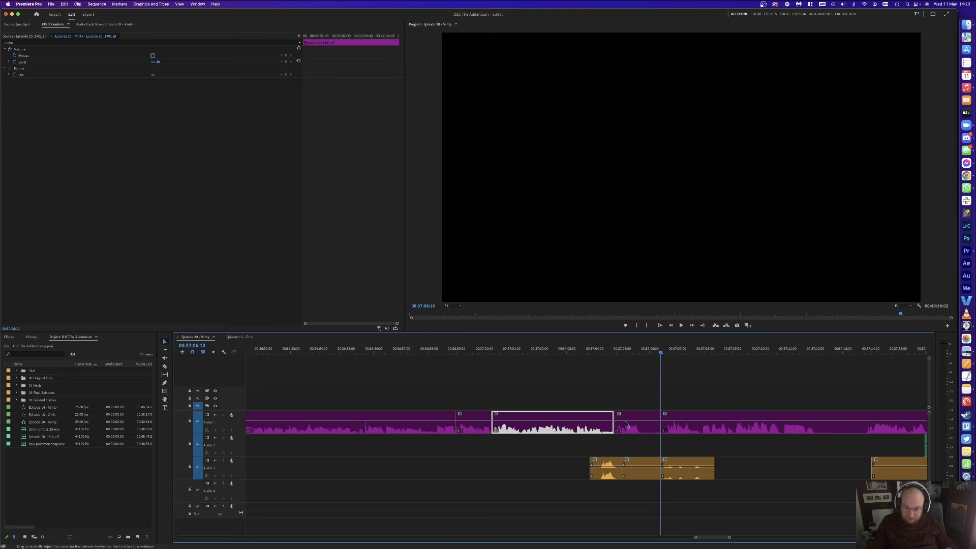
{"action": "key", "text": "v"}
{"action": "left_click", "coordinate": [633, 428]}
{"action": "key", "text": "Delete"}
{"action": "left_click", "coordinate": [641, 465]}
{"action": "key", "text": "Delete"}
{"action": "left_click", "coordinate": [636, 464]}
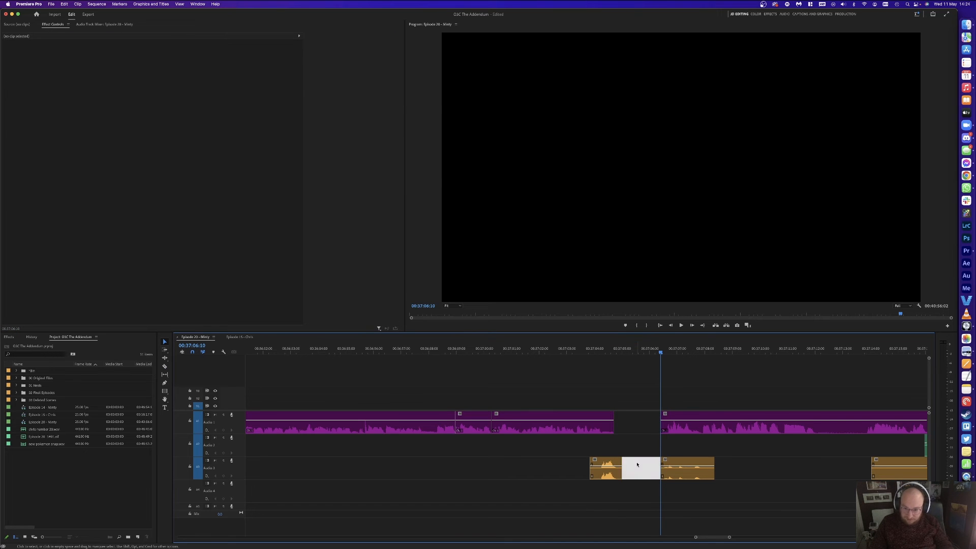
{"action": "key", "text": "Delete"}
Step: Nudge the Audio 3 clip 8 frames right and shift all later clips 7 frames left
{"action": "left_click_drag", "start_coordinate": [653, 464], "coordinate": [662, 465]}
{"action": "key", "text": "a"}
{"action": "left_click", "coordinate": [665, 430]}
{"action": "key", "text": "v"}
{"action": "left_click_drag", "start_coordinate": [666, 430], "coordinate": [659, 432]}
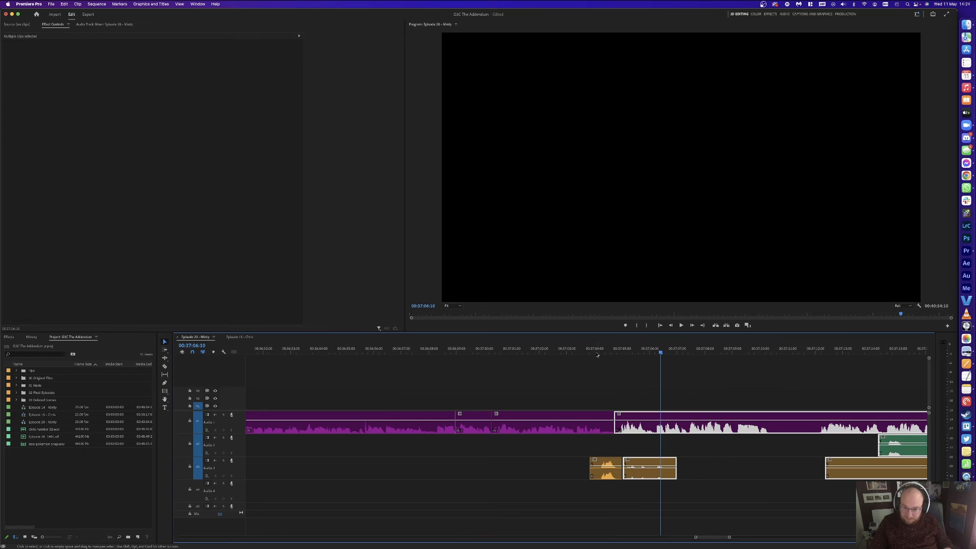
Step: Review the tightened section, then cut a small Audio 1 pause and close its gap
{"action": "left_click", "coordinate": [596, 353]}
{"action": "key", "text": "space"}
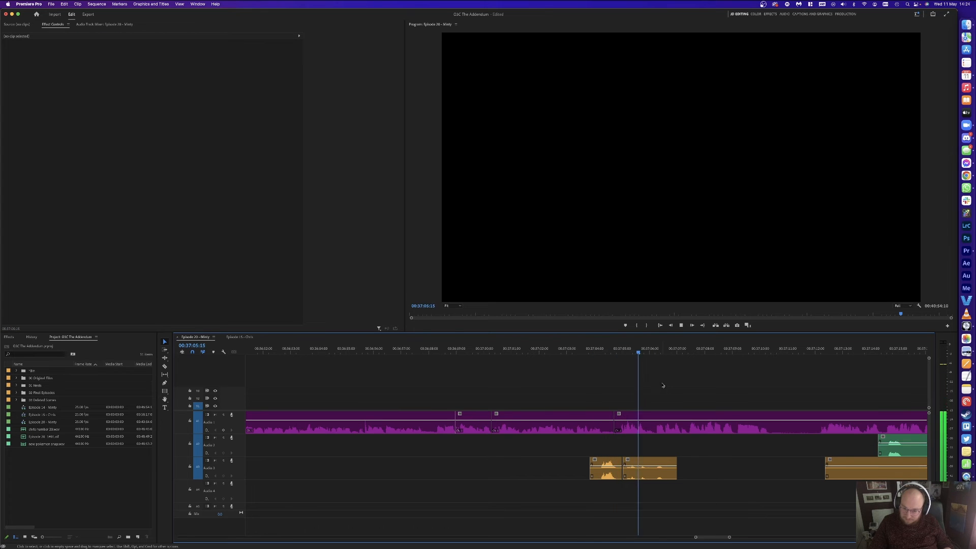
{"action": "key", "text": "space"}
{"action": "key", "text": "c"}
{"action": "left_click", "coordinate": [665, 419]}
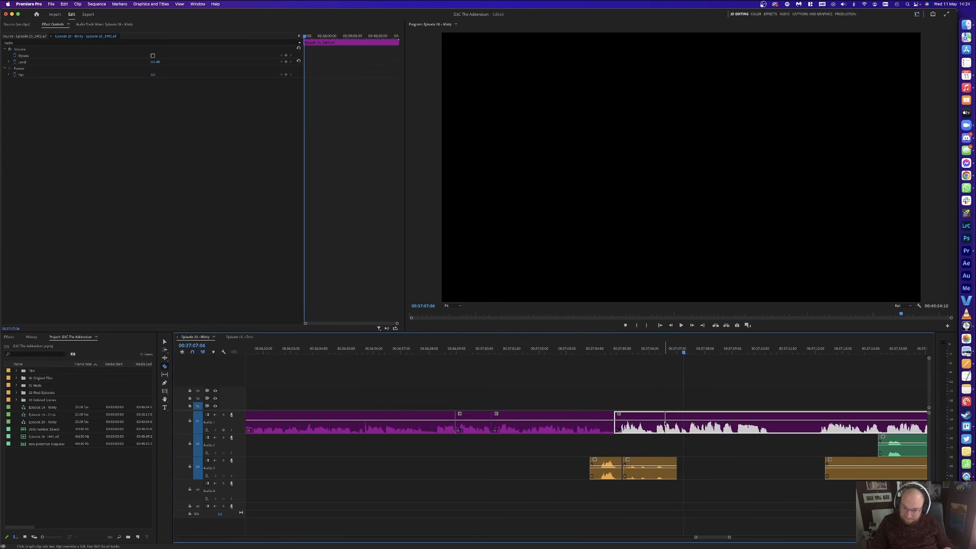
{"action": "left_click", "coordinate": [655, 419]}
{"action": "key", "text": "v"}
{"action": "left_click", "coordinate": [659, 419]}
{"action": "key", "text": "Delete"}
{"action": "left_click", "coordinate": [659, 419]}
{"action": "key", "text": "Delete"}
{"action": "key", "text": "space"}
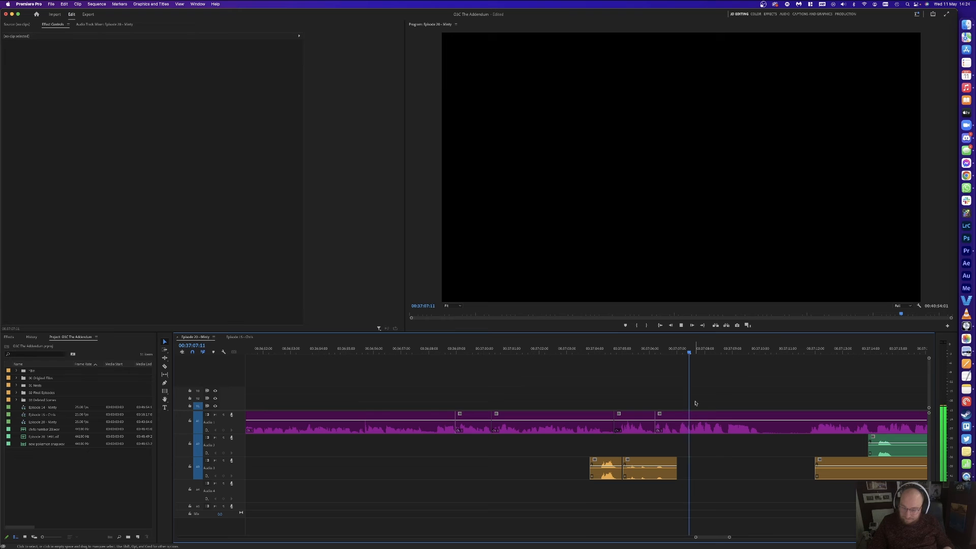
Step: Split at 37:12:00, then cut at 37:07:02 and ripple-delete the following piece
{"action": "left_click", "coordinate": [811, 352]}
{"action": "left_click", "coordinate": [814, 351]}
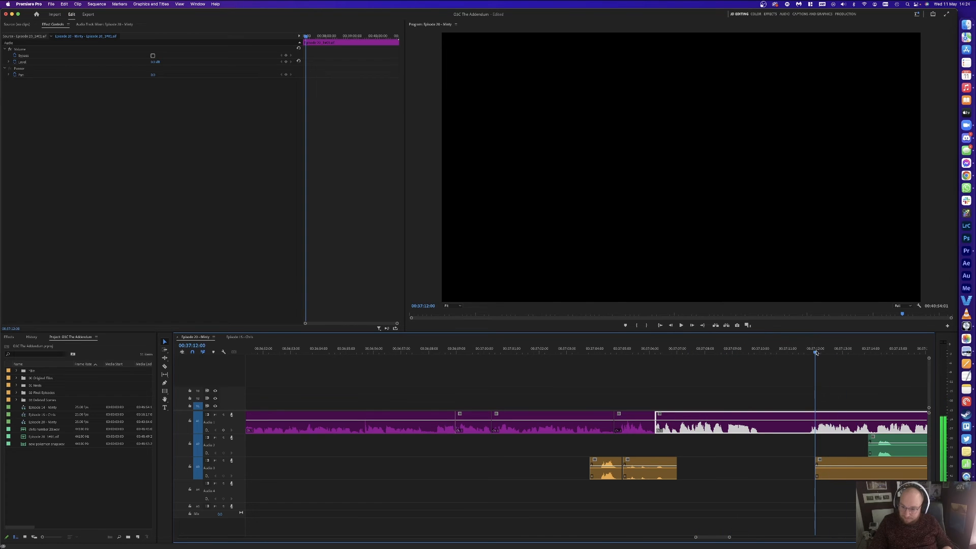
{"action": "key", "text": "super+k"}
{"action": "left_click", "coordinate": [670, 351]}
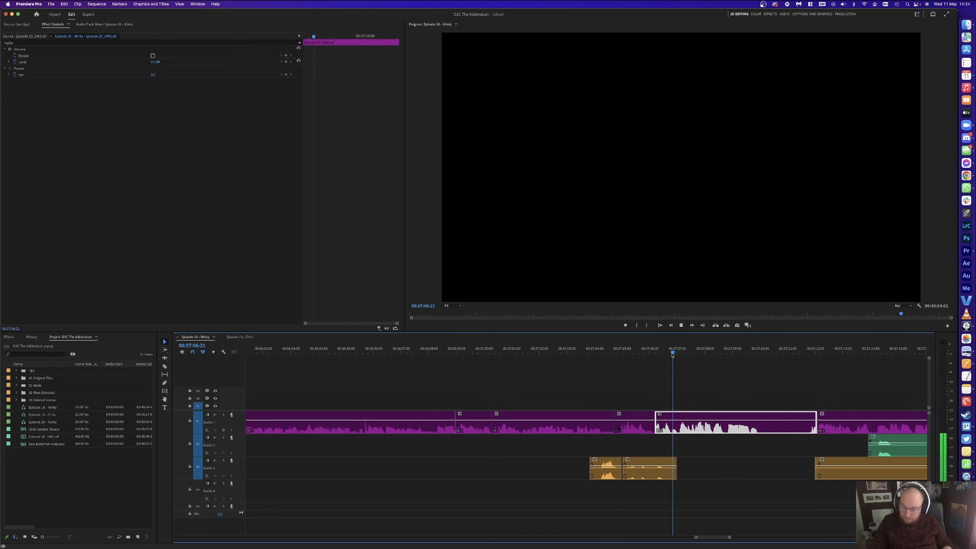
{"action": "left_click", "coordinate": [680, 353]}
{"action": "key", "text": "super+k"}
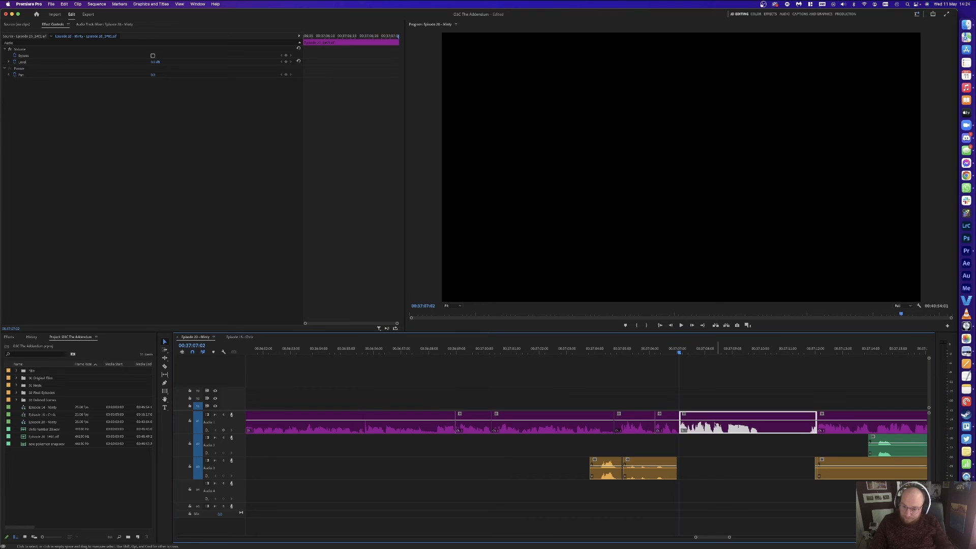
{"action": "key", "text": "shift+Delete"}
{"action": "left_click", "coordinate": [665, 422]}
{"action": "key", "text": "space"}
Step: Delete the silent middle Audio 2 and Audio 3 pieces and split Audio 1 at 37:12:24
{"action": "key", "text": "c"}
{"action": "left_click", "coordinate": [886, 447]}
{"action": "key", "text": "v"}
{"action": "left_click_drag", "start_coordinate": [814, 503], "coordinate": [799, 446]}
{"action": "key", "text": "Delete"}
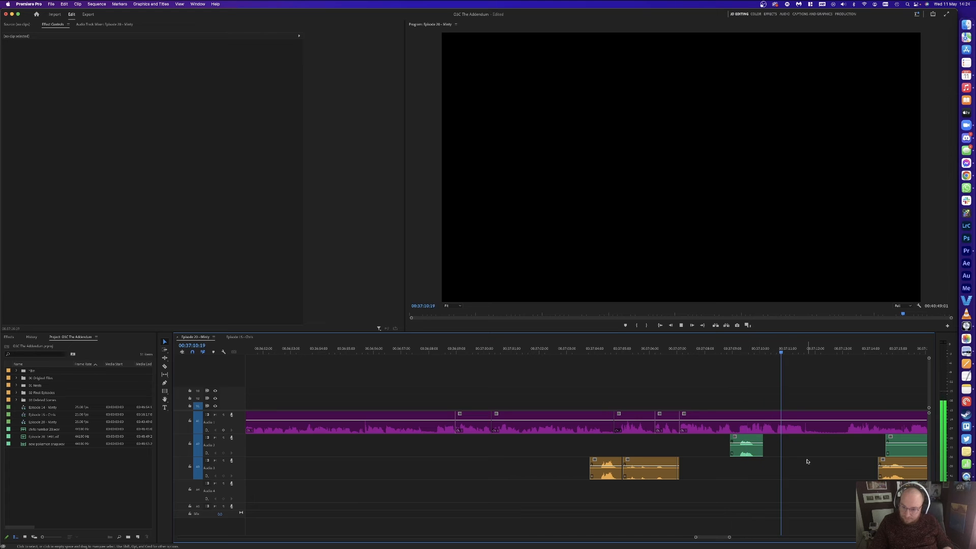
{"action": "left_click", "coordinate": [842, 350]}
{"action": "key", "text": "super+k"}
{"action": "key", "text": "space"}
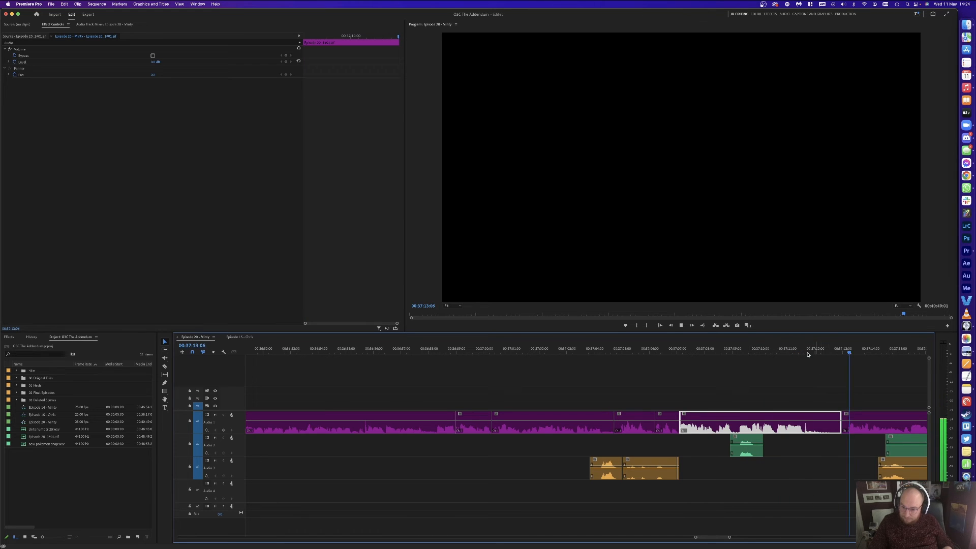
Step: Split Audio 1 at 37:10:24 and ripple-delete the piece after it
{"action": "left_click", "coordinate": [771, 350]}
{"action": "key", "text": "space"}
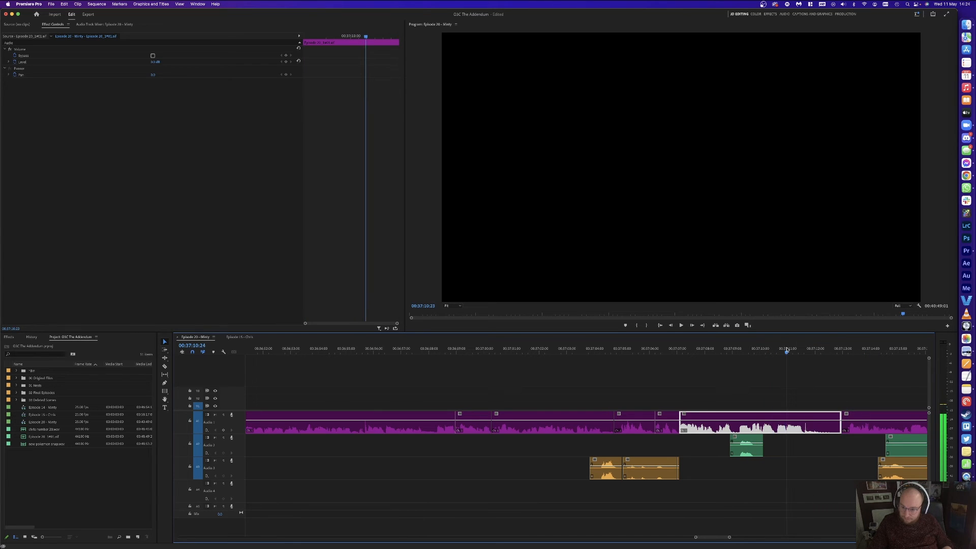
{"action": "key", "text": "super+k"}
{"action": "key", "text": "shift+Delete"}
{"action": "key", "text": "space"}
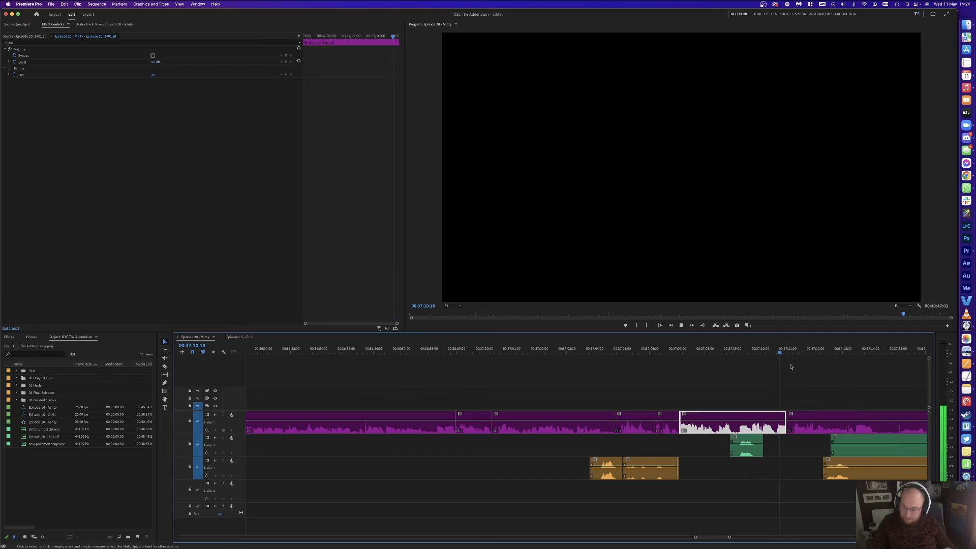
{"action": "scroll", "coordinate": [813, 386], "scroll_direction": "right", "scroll_amount": 4}
{"action": "key", "text": "space"}
{"action": "left_click", "coordinate": [666, 423]}
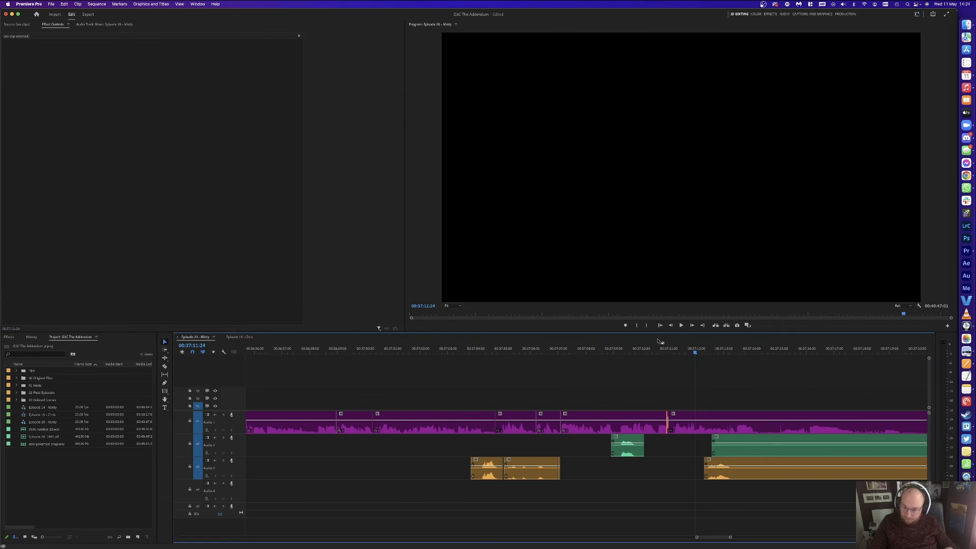
{"action": "key", "text": "d"}
{"action": "key", "text": "space"}
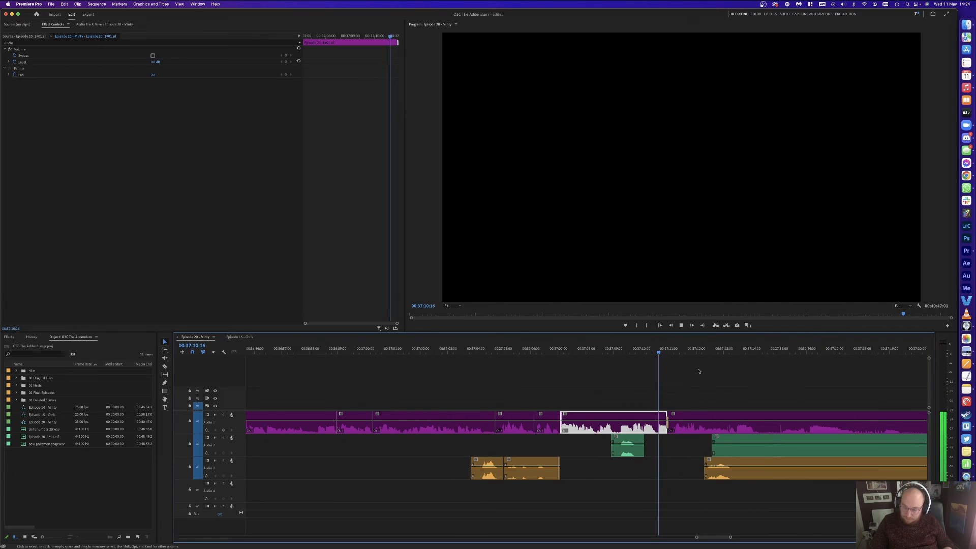
Step: Remove the silent green and orange pieces and split Audio 1 at 37:14:14
{"action": "key", "text": "c"}
{"action": "left_click", "coordinate": [734, 470]}
{"action": "left_click", "coordinate": [871, 451]}
{"action": "key", "text": "v"}
{"action": "left_click_drag", "start_coordinate": [805, 505], "coordinate": [780, 453]}
{"action": "key", "text": "Delete"}
{"action": "key", "text": "space"}
{"action": "key", "text": "super+k"}
{"action": "key", "text": "space"}
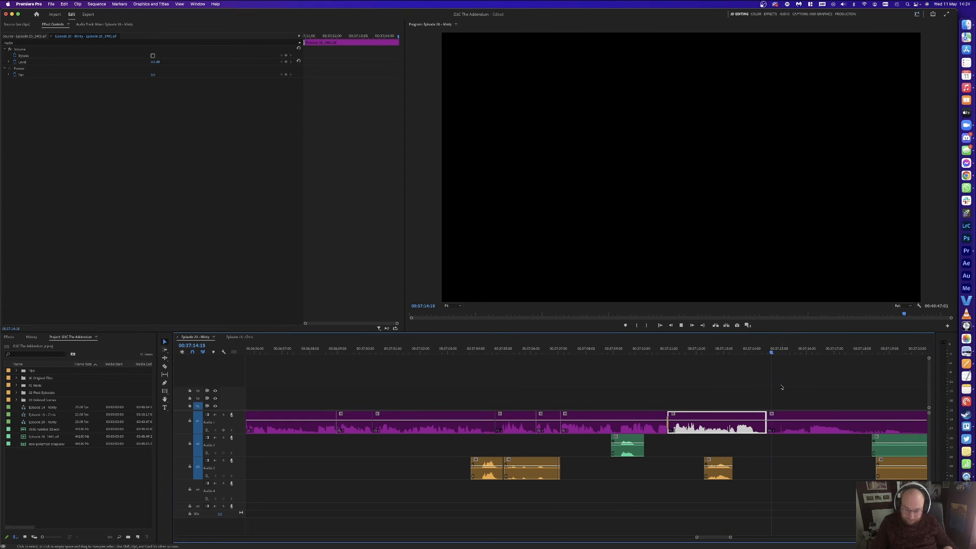
Step: Zoom the timeline out to 37:22:09 and save the project
{"action": "key", "text": "minus"}
{"action": "key", "text": "minus"}
{"action": "left_click", "coordinate": [687, 350]}
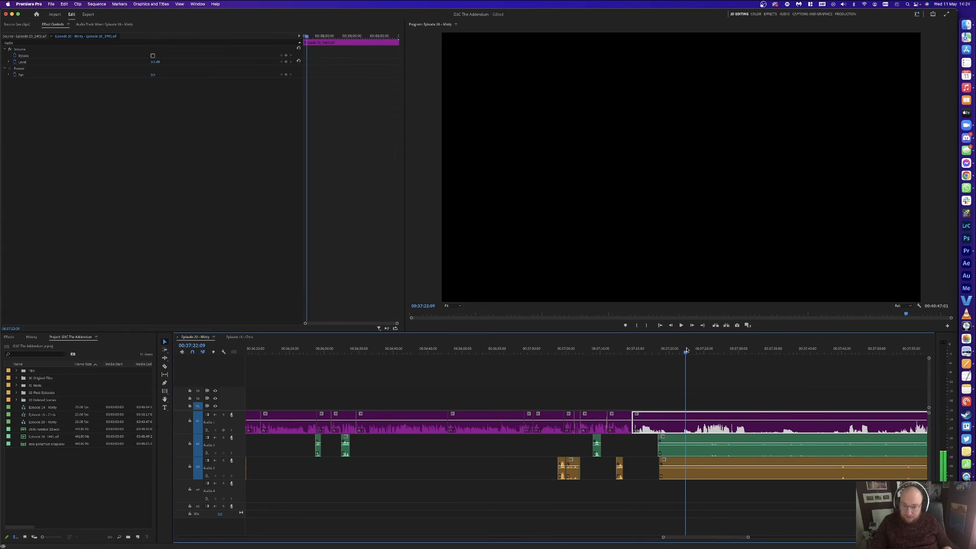
{"action": "key", "text": "super+s"}
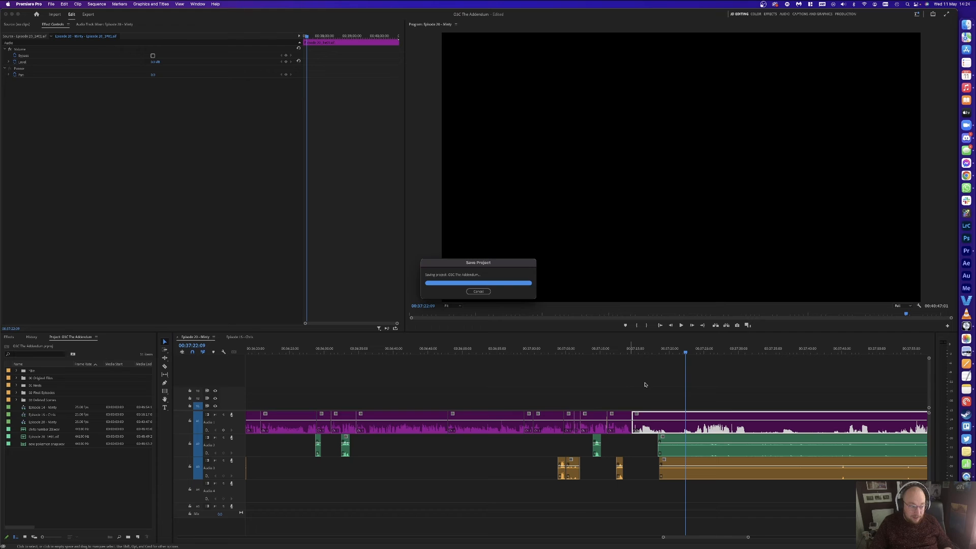
Step: Split all three audio tracks at the playhead between about 37:12 and 37:25
{"action": "left_click_drag", "start_coordinate": [698, 350], "coordinate": [912, 350]}
{"action": "scroll", "coordinate": [844, 364], "scroll_direction": "right", "scroll_amount": 3}
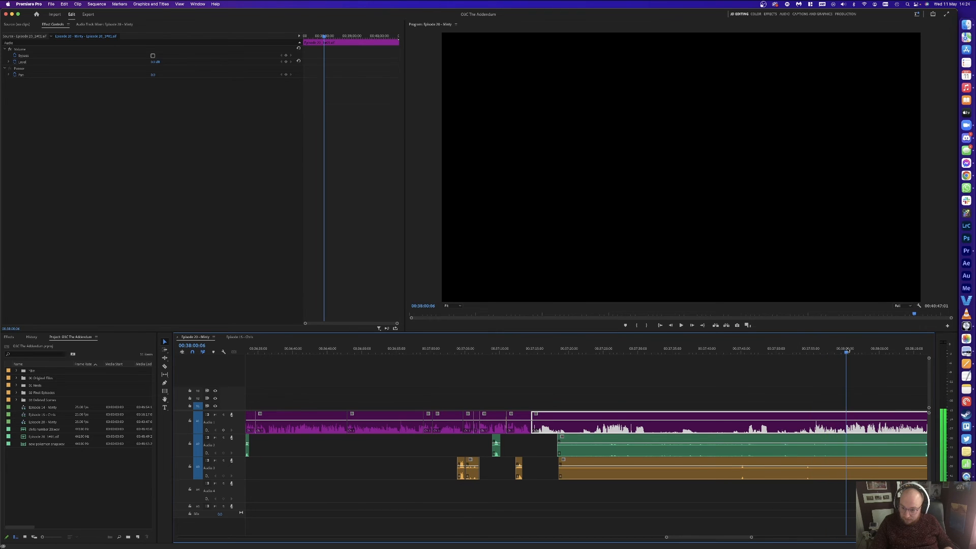
{"action": "scroll", "coordinate": [783, 372], "scroll_direction": "right", "scroll_amount": 4}
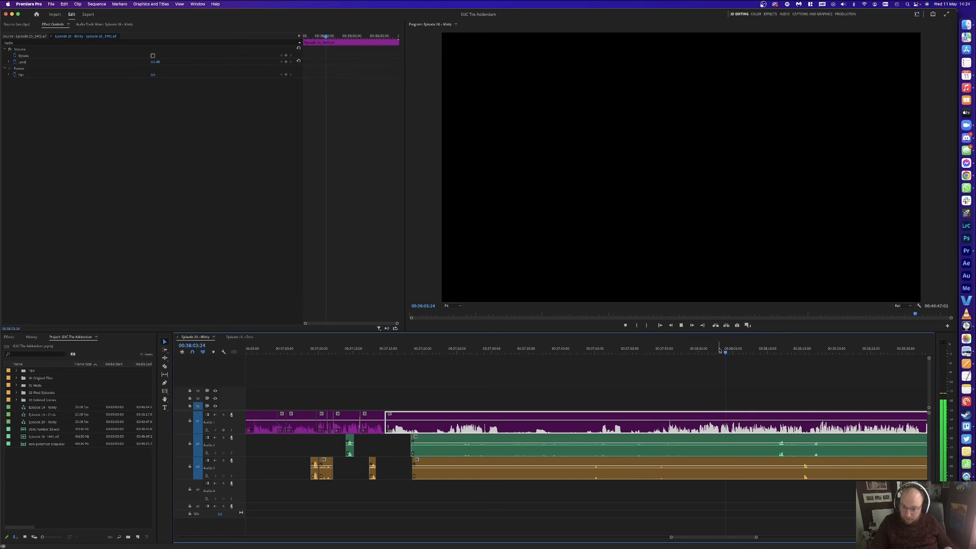
{"action": "key", "text": "super+k"}
{"action": "left_click", "coordinate": [373, 351]}
{"action": "key", "text": "space"}
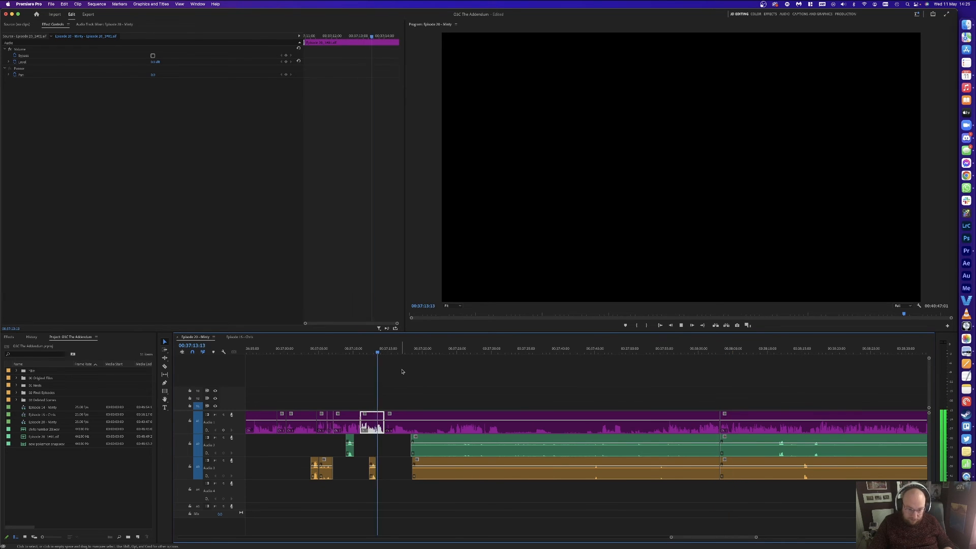
Step: Delete the split section across Audio 1–3 and close the gap it leaves
{"action": "left_click", "coordinate": [456, 422]}
{"action": "key", "text": "Delete"}
{"action": "left_click", "coordinate": [456, 414]}
{"action": "key", "text": "Delete"}
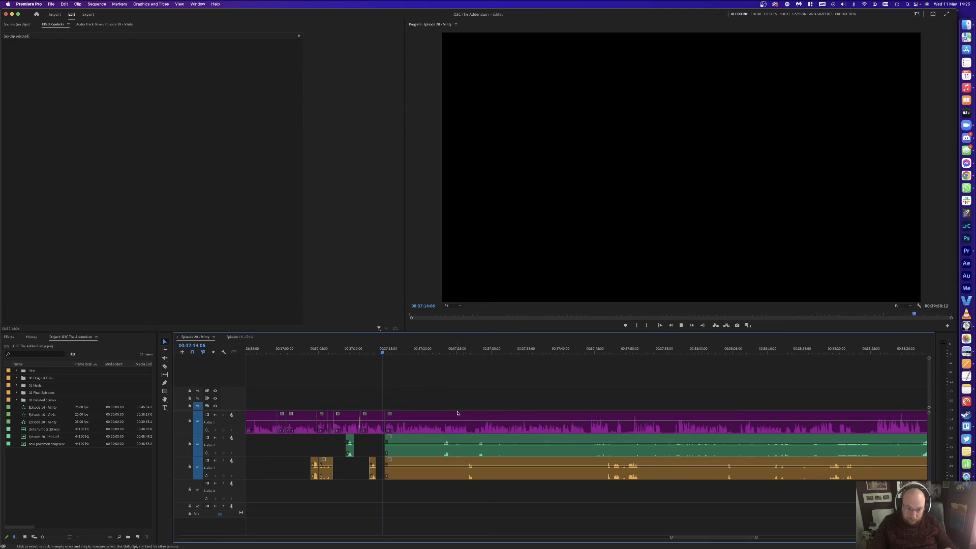
{"action": "key", "text": "space"}
Step: Delete the Audio 2 and Audio 3 clips that follow the cut
{"action": "key", "text": "c"}
{"action": "key", "text": "v"}
{"action": "left_click_drag", "start_coordinate": [383, 494], "coordinate": [405, 448]}
{"action": "key", "text": "Delete"}
{"action": "key", "text": "equal"}
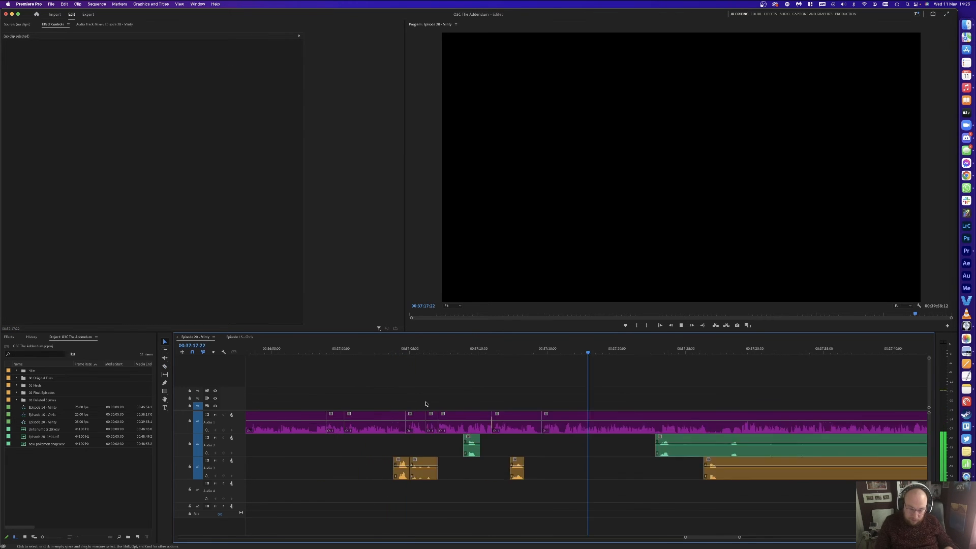
{"action": "key", "text": "equal"}
{"action": "key", "text": "equal"}
{"action": "key", "text": "space"}
Step: Cut Audio 1 at 00:37:17:03 and delete the short middle piece
{"action": "mouse_move", "coordinate": [521, 351]}
{"action": "left_mouse_down"}
{"action": "mouse_move", "coordinate": [534, 349]}
{"action": "mouse_move", "coordinate": [518, 348]}
{"action": "left_mouse_up"}
{"action": "key", "text": "super+k"}
{"action": "key", "text": "super+k"}
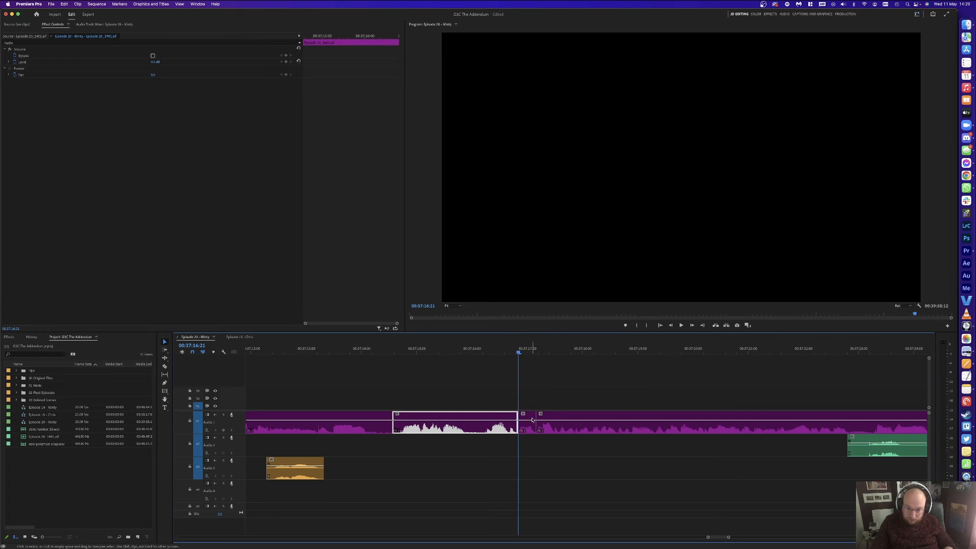
{"action": "left_click", "coordinate": [528, 420]}
{"action": "key", "text": "Delete"}
{"action": "key", "text": "space"}
{"action": "key", "text": "minus"}
{"action": "key", "text": "minus"}
{"action": "key", "text": "minus"}
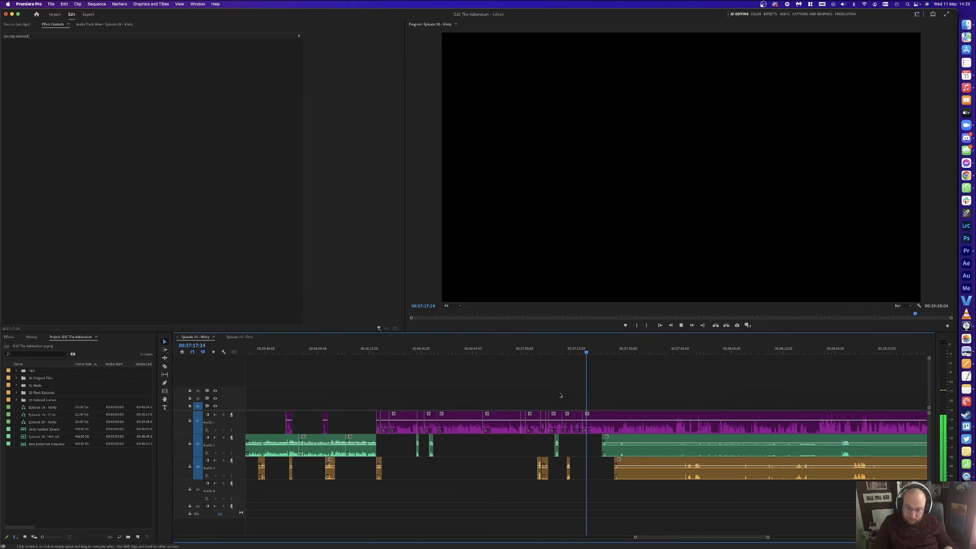
{"action": "key", "text": "equal"}
{"action": "key", "text": "equal"}
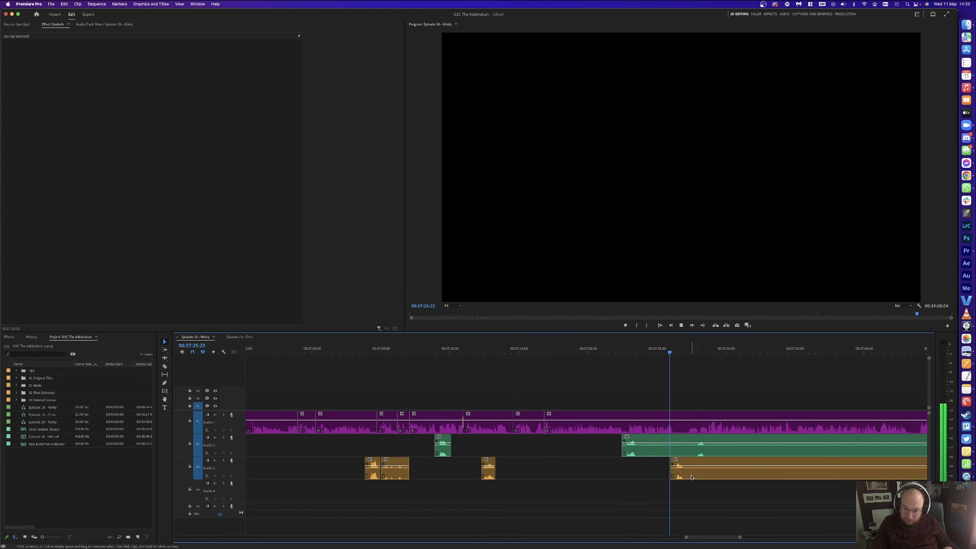
{"action": "key", "text": "space"}
Step: Ripple-delete the 00:37:27:00–00:37:29:08 stretch on all three audio tracks
{"action": "key", "text": "super+k"}
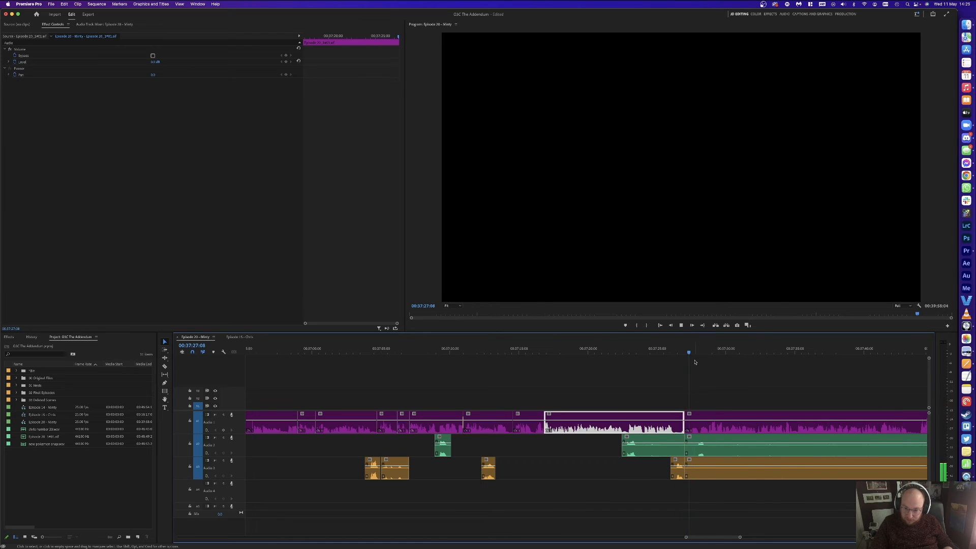
{"action": "key", "text": "="}
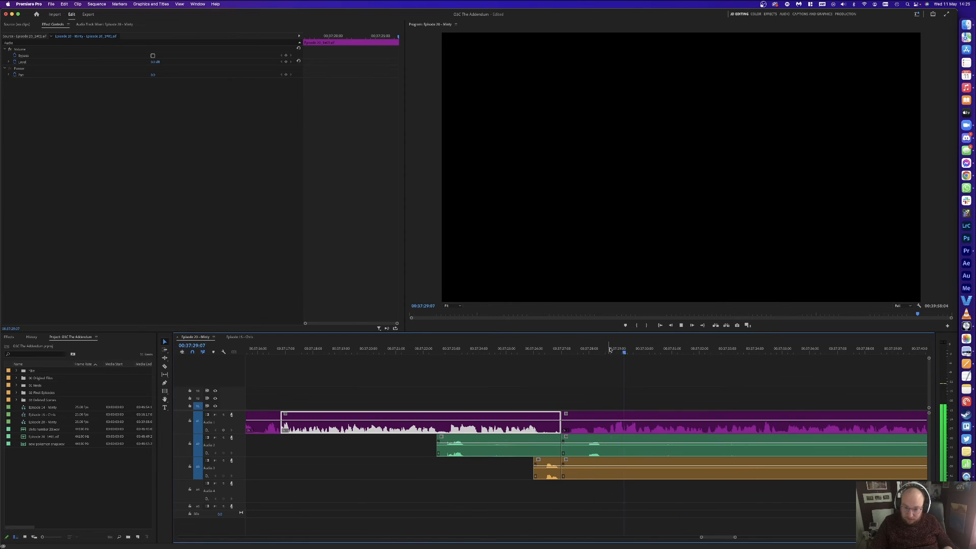
{"action": "left_click", "coordinate": [614, 349]}
{"action": "key", "text": "super+k"}
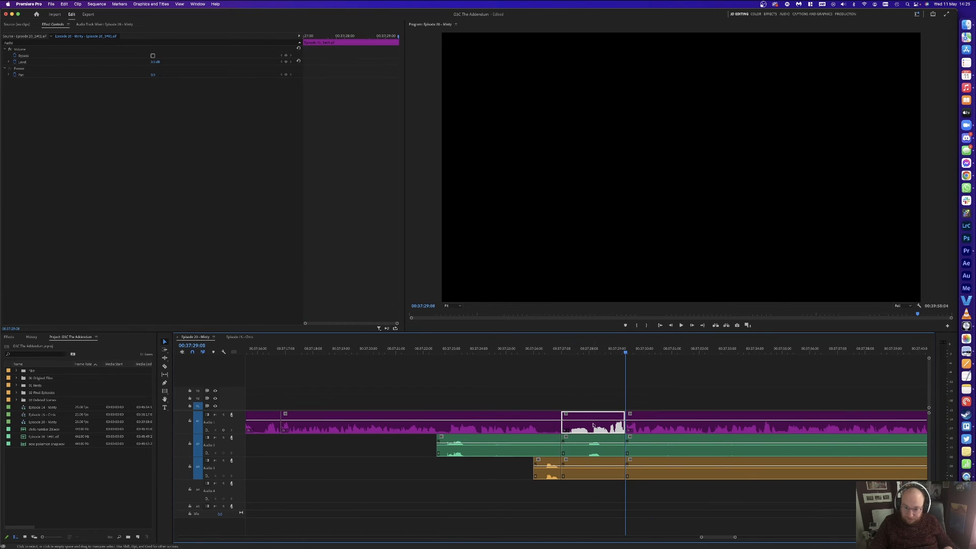
{"action": "left_click_drag", "start_coordinate": [593, 386], "coordinate": [577, 461]}
{"action": "key", "text": "shift+Delete"}
{"action": "key", "text": "Up"}
{"action": "key", "text": "space"}
Step: Delete the Audio 2 and Audio 3 clips near 37:27
{"action": "key", "text": "minus"}
{"action": "key", "text": "minus"}
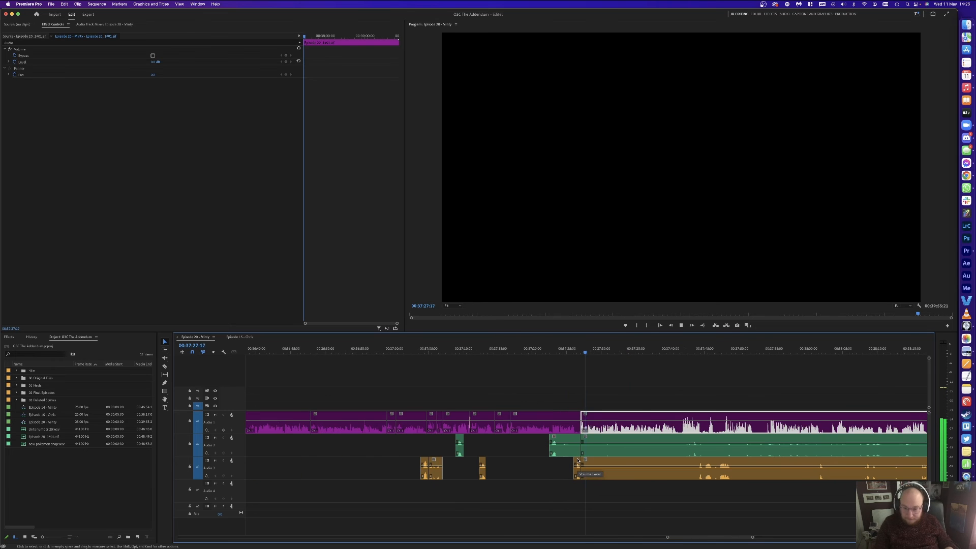
{"action": "left_click", "coordinate": [751, 380]}
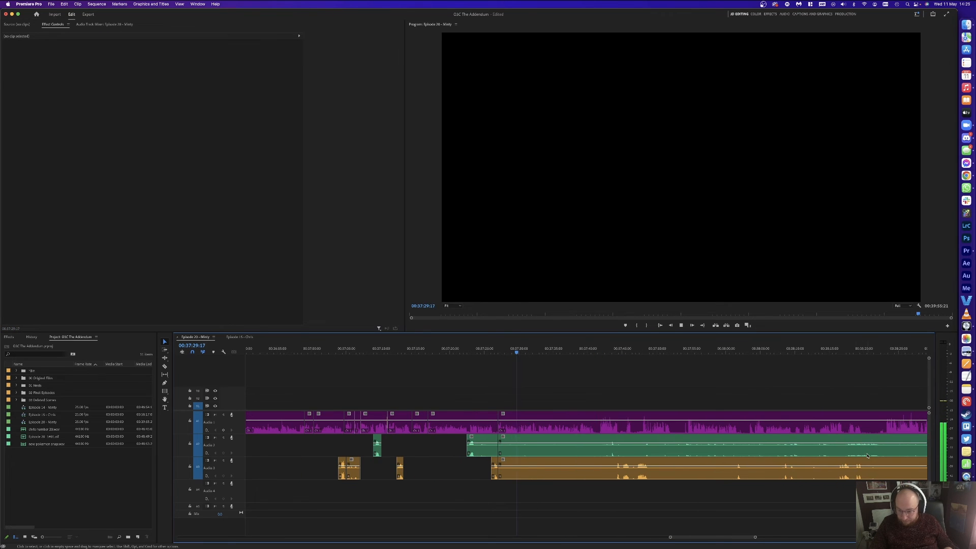
{"action": "key", "text": "minus"}
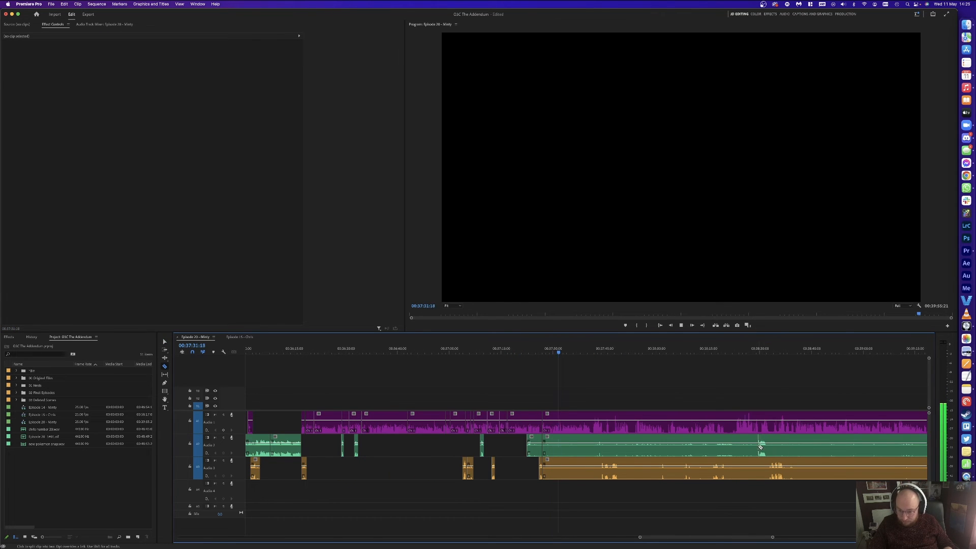
{"action": "left_click_drag", "start_coordinate": [573, 494], "coordinate": [567, 450]}
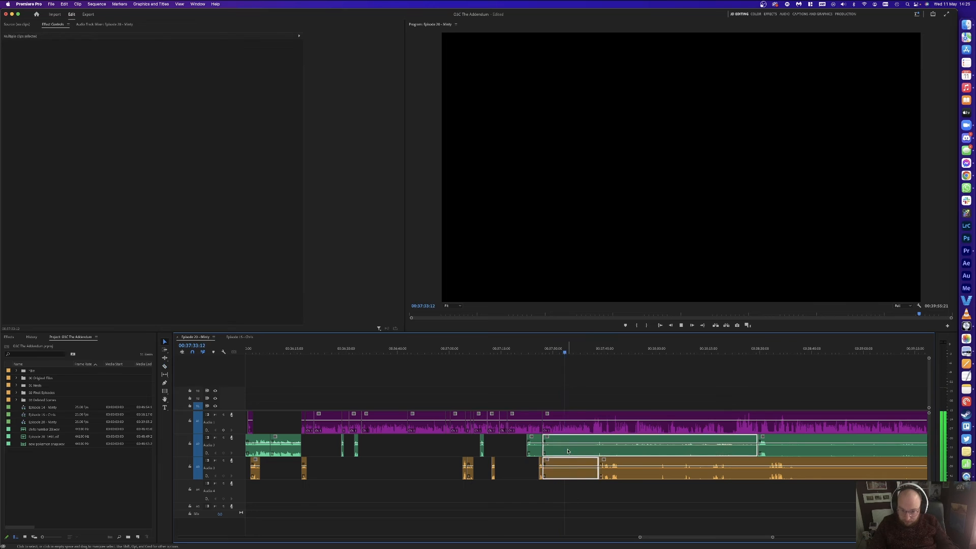
{"action": "key", "text": "Delete"}
{"action": "key", "text": "equal"}
{"action": "key", "text": "equal"}
{"action": "key", "text": "equal"}
{"action": "key", "text": "equal"}
{"action": "key", "text": "equal"}
Step: Cut out a short Audio 1 piece at 00:37:33:07 and close the gap
{"action": "mouse_move", "coordinate": [478, 349]}
{"action": "left_mouse_down"}
{"action": "mouse_move", "coordinate": [491, 344]}
{"action": "mouse_move", "coordinate": [483, 348]}
{"action": "left_mouse_up"}
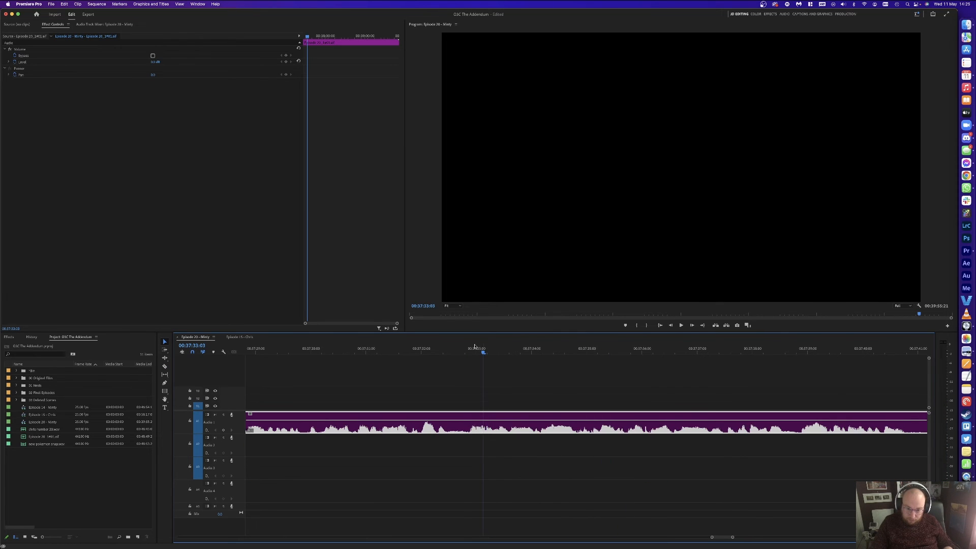
{"action": "key", "text": "super+k"}
{"action": "left_click", "coordinate": [463, 350]}
{"action": "key", "text": "super+k"}
{"action": "left_click", "coordinate": [470, 418]}
{"action": "key", "text": "Delete"}
{"action": "left_click", "coordinate": [470, 419]}
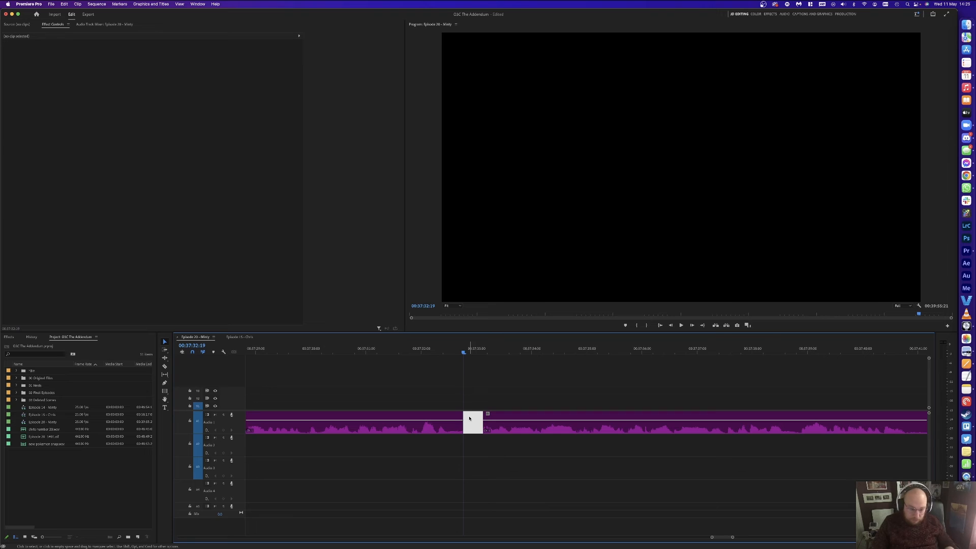
{"action": "key", "text": "space"}
{"action": "key", "text": "Delete"}
{"action": "key", "text": "minus"}
{"action": "key", "text": "minus"}
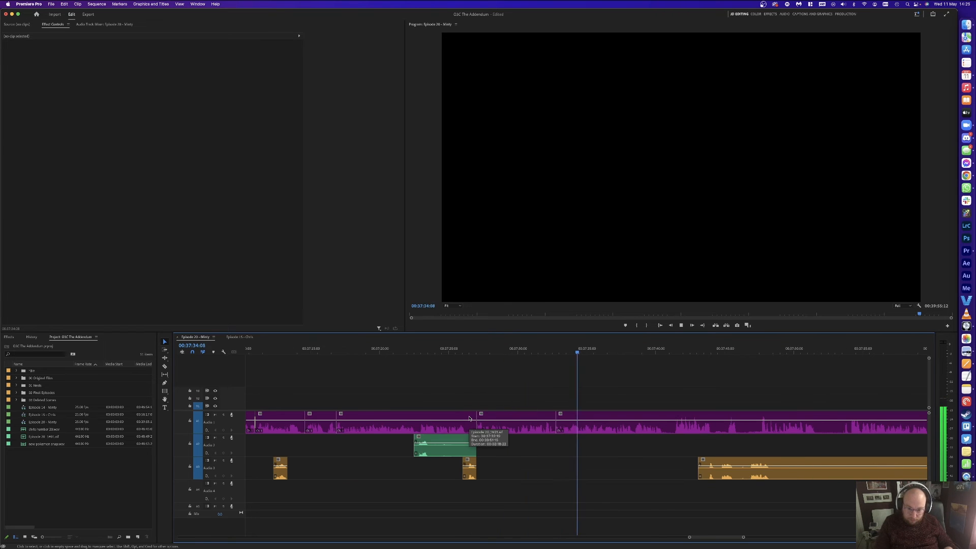
Step: Razor Audio 3 at two points and delete its middle piece
{"action": "scroll", "coordinate": [688, 400], "scroll_direction": "right", "scroll_amount": 3}
{"action": "key", "text": "c"}
{"action": "left_click", "coordinate": [631, 469]}
{"action": "left_click", "coordinate": [802, 463]}
{"action": "key", "text": "v"}
{"action": "left_click", "coordinate": [729, 477]}
{"action": "key", "text": "Delete"}
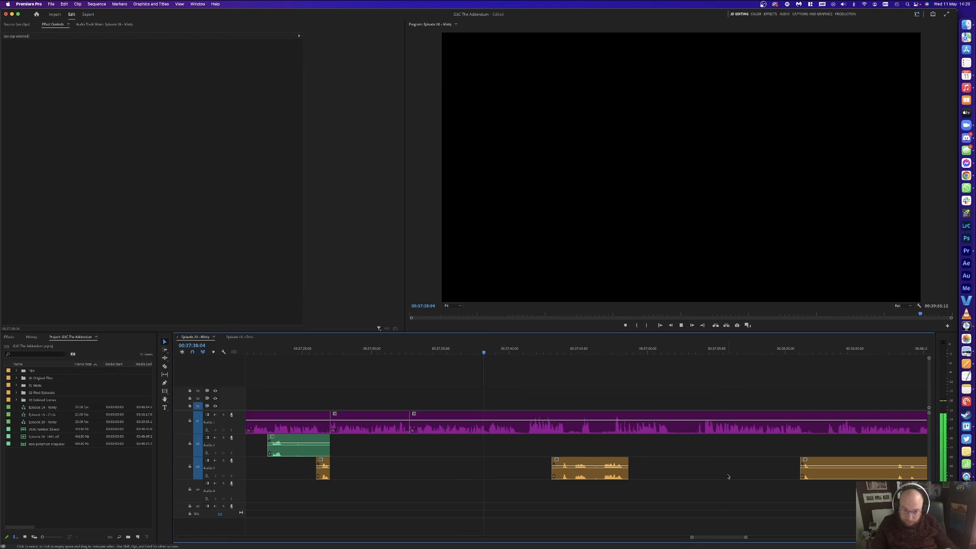
{"action": "key", "text": "equal"}
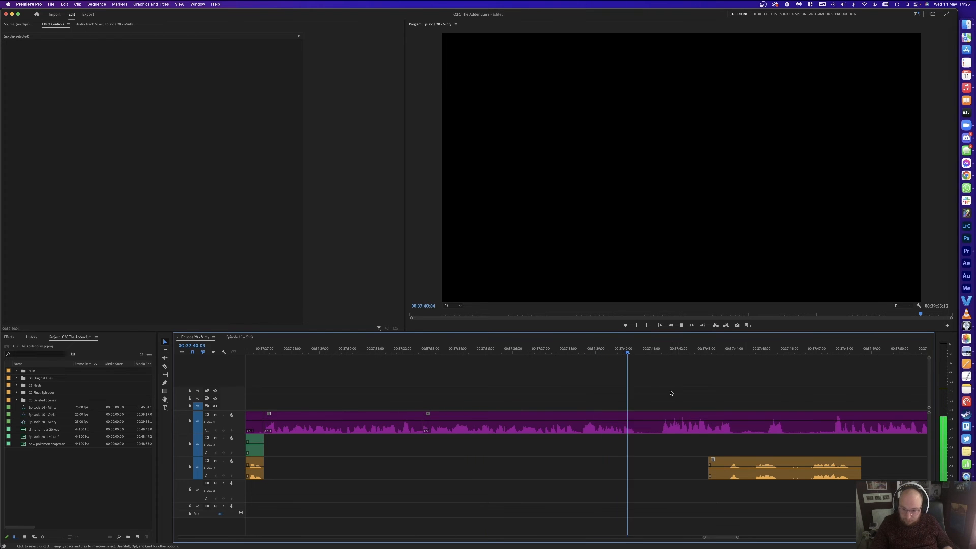
Step: Split Audio 1 and ripple-trim the clip start to 00:37:41:04
{"action": "key", "text": "super+k"}
{"action": "left_click", "coordinate": [655, 349]}
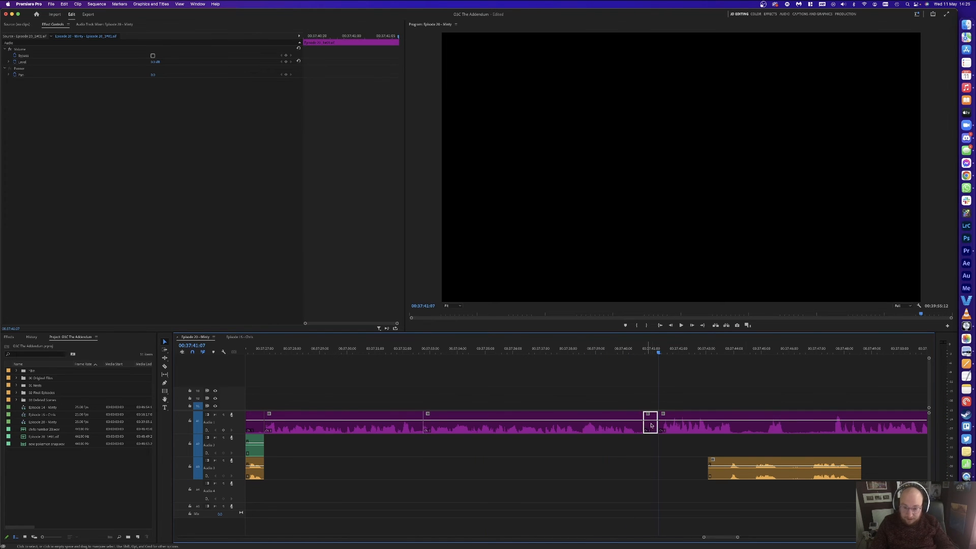
{"action": "key", "text": "q"}
{"action": "key", "text": "space"}
{"action": "left_click", "coordinate": [711, 383]}
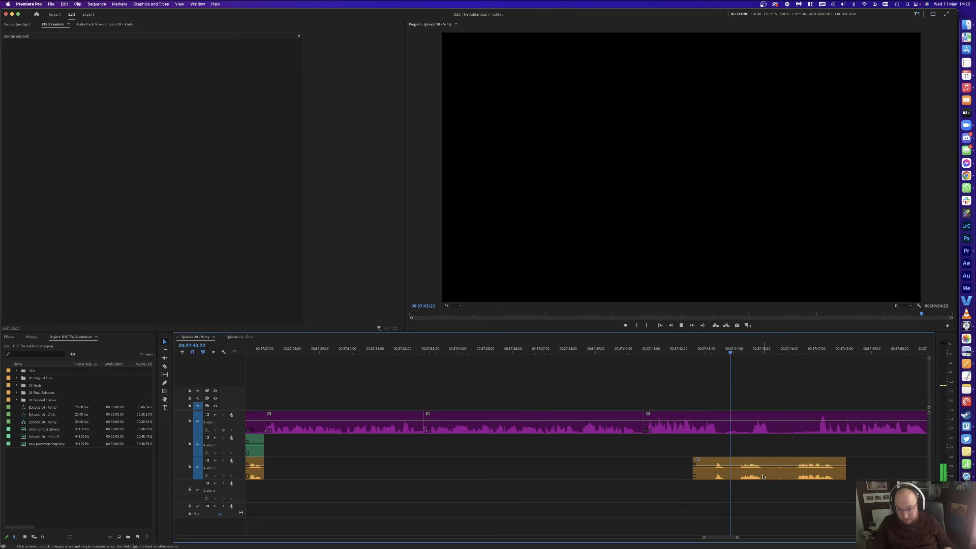
Step: Ripple-delete the short Audio 1 and Audio 3 pieces after 00:37:45:11
{"action": "key", "text": "space"}
{"action": "key", "text": "super+k"}
{"action": "key", "text": "c"}
{"action": "left_click", "coordinate": [797, 472]}
{"action": "left_click_drag", "start_coordinate": [780, 388], "coordinate": [786, 472]}
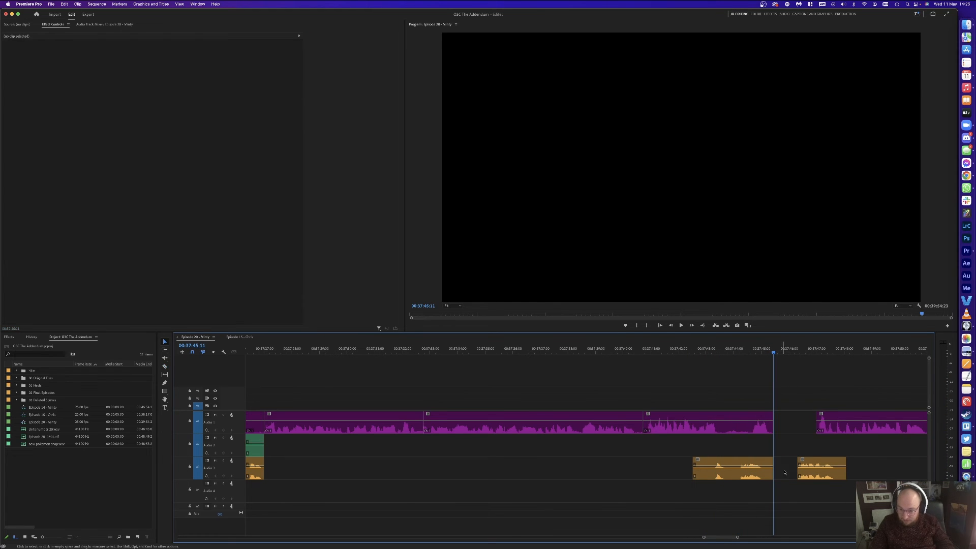
{"action": "key", "text": "shift+Delete"}
{"action": "key", "text": "space"}
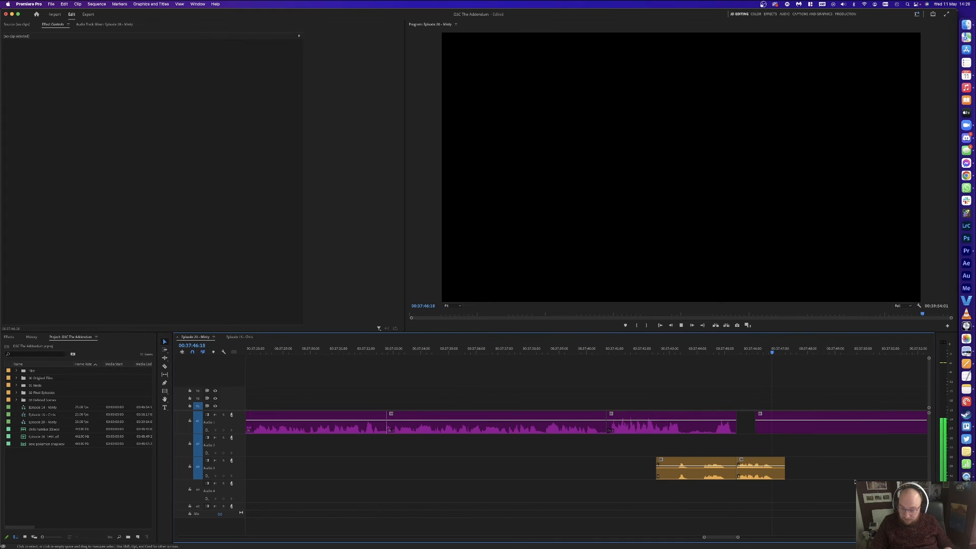
Step: Remove an Audio 1 piece and, with snapping off, slide the next clip 16 frames earlier
{"action": "key", "text": "space"}
{"action": "left_click", "coordinate": [699, 422]}
{"action": "key", "text": "c"}
{"action": "left_click", "coordinate": [699, 423]}
{"action": "key", "text": "v"}
{"action": "key", "text": "Delete"}
{"action": "key", "text": "s"}
{"action": "left_click_drag", "start_coordinate": [745, 430], "coordinate": [711, 428]}
{"action": "left_click", "coordinate": [661, 360]}
{"action": "key", "text": "space"}
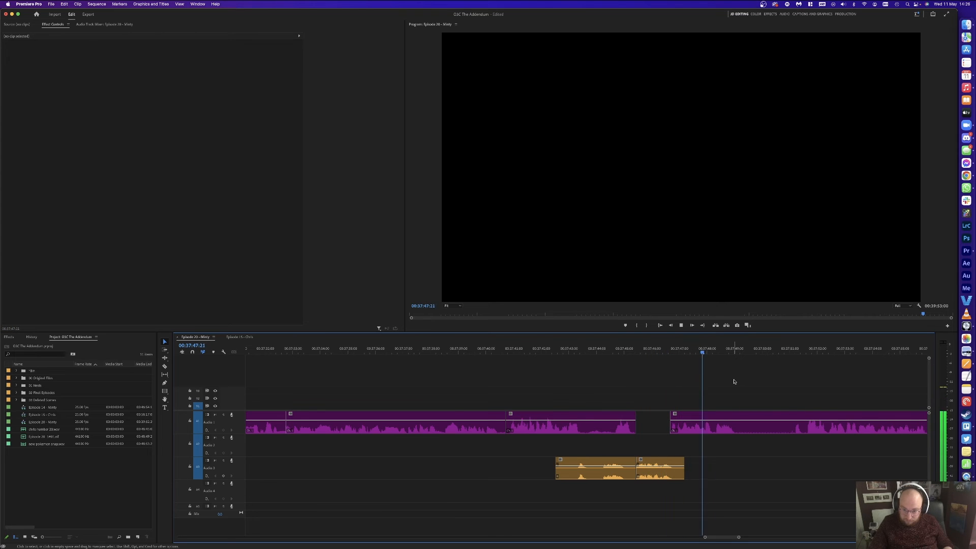
Step: Cut out the Audio 1 stretch from 00:37:49:06 to about 00:37:51 and close the gap
{"action": "left_click", "coordinate": [781, 353]}
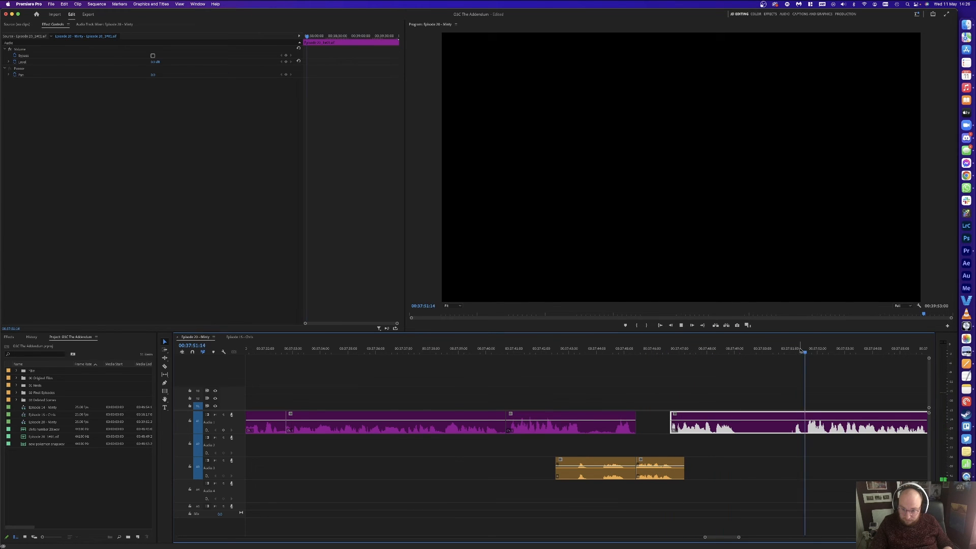
{"action": "key", "text": "space"}
{"action": "key", "text": "super+k"}
{"action": "left_click", "coordinate": [741, 349]}
{"action": "key", "text": "super+k"}
{"action": "left_click", "coordinate": [769, 425]}
{"action": "key", "text": "Delete"}
{"action": "left_click", "coordinate": [765, 417]}
{"action": "key", "text": "Delete"}
{"action": "key", "text": "space"}
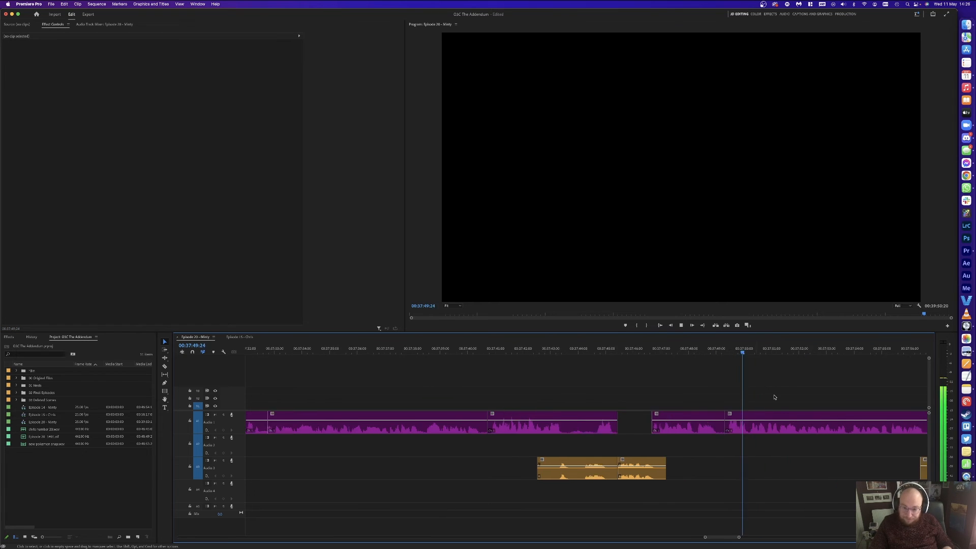
Step: Razor off and delete a short Audio 1 piece and a middle piece of Audio 3
{"action": "scroll", "coordinate": [775, 396], "scroll_direction": "right", "scroll_amount": 5}
{"action": "key", "text": "c"}
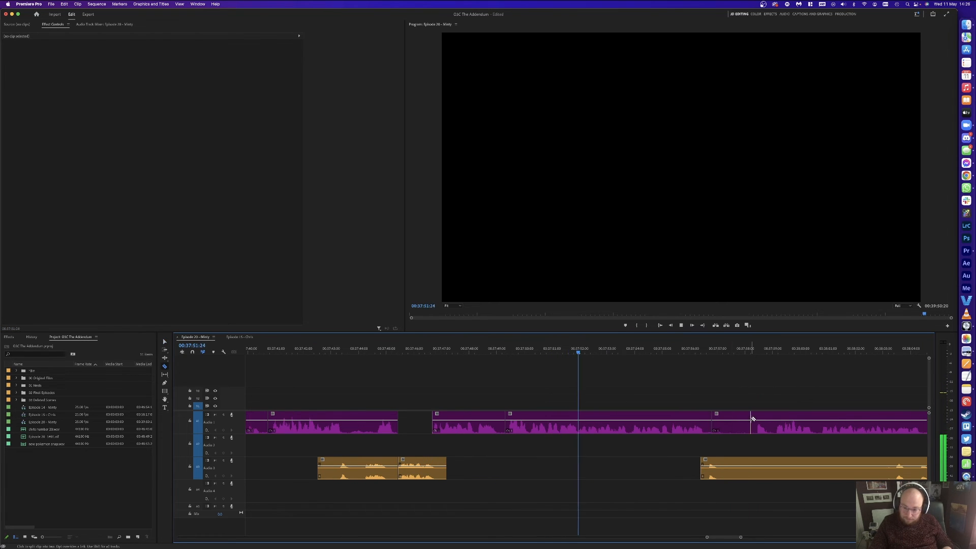
{"action": "left_click", "coordinate": [736, 423]}
{"action": "key", "text": "Delete"}
{"action": "key", "text": "c"}
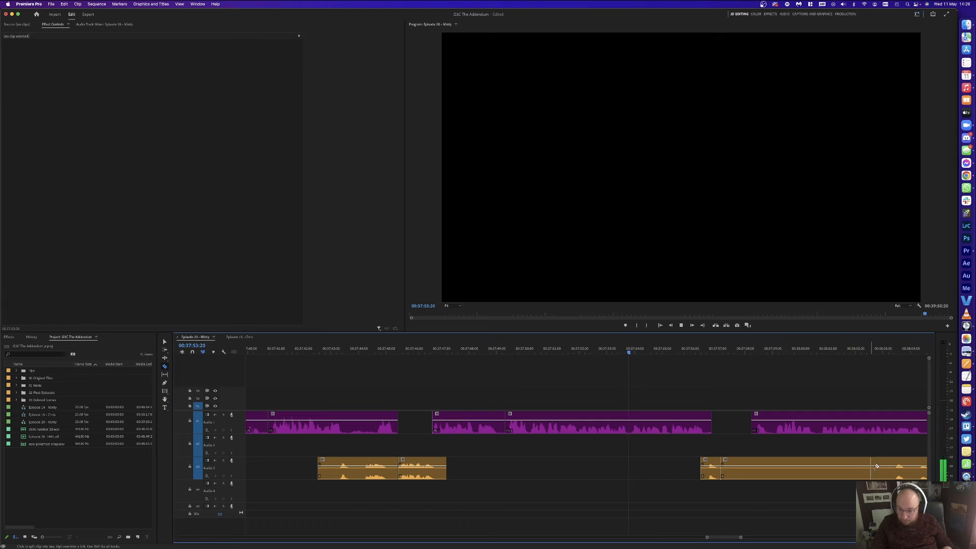
{"action": "left_click", "coordinate": [895, 465]}
{"action": "key", "text": "v"}
{"action": "left_click", "coordinate": [749, 473]}
{"action": "key", "text": "Delete"}
Step: Split Audio 1 at 00:37:59:09 and select the remaining Audio 1 and Audio 3 clips
{"action": "scroll", "coordinate": [749, 479], "scroll_direction": "right", "scroll_amount": 3}
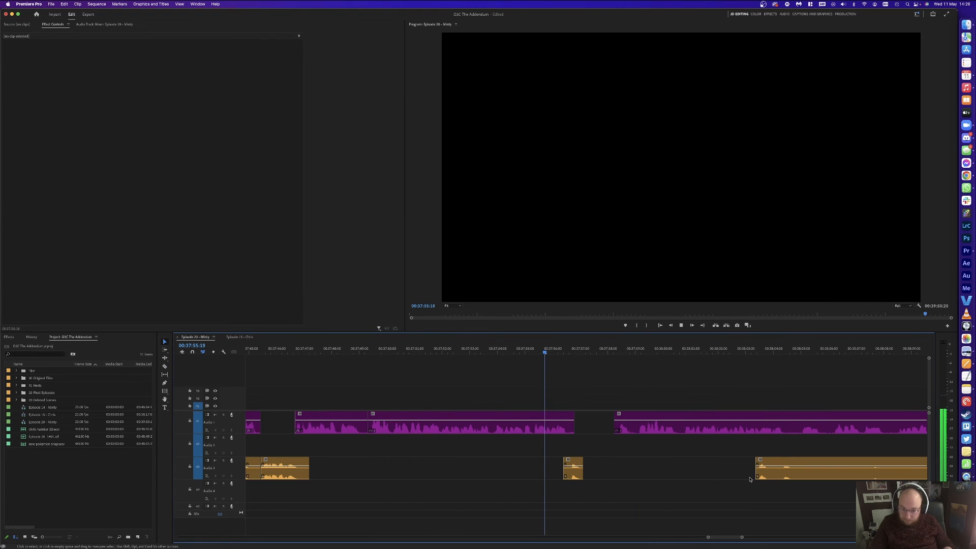
{"action": "left_click", "coordinate": [621, 426]}
{"action": "left_click", "coordinate": [645, 350]}
{"action": "key", "text": "super+k"}
{"action": "key", "text": "space"}
{"action": "left_click", "coordinate": [662, 349]}
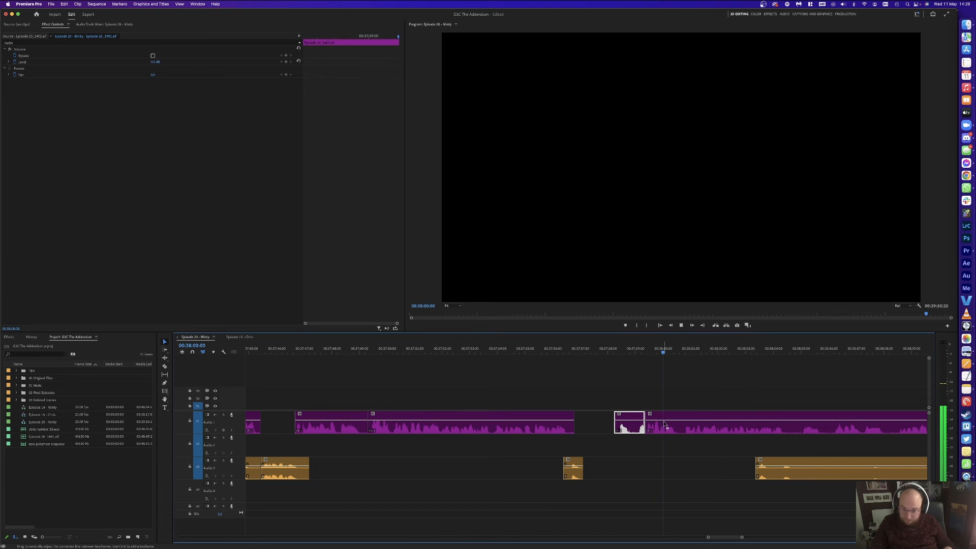
Step: Slide the selected clips about 2 seconds earlier and review playback from 00:37:58:08
{"action": "left_click_drag", "start_coordinate": [669, 378], "coordinate": [763, 467]}
{"action": "left_click_drag", "start_coordinate": [678, 428], "coordinate": [615, 429]}
{"action": "left_click", "coordinate": [604, 375]}
{"action": "key", "text": "space"}
{"action": "left_click", "coordinate": [617, 350]}
{"action": "key", "text": "space"}
Step: Razor the Audio 3 clip at two points and delete the middle piece
{"action": "key", "text": "c"}
{"action": "left_click", "coordinate": [734, 469]}
{"action": "left_click", "coordinate": [903, 470]}
{"action": "key", "text": "v"}
{"action": "left_click", "coordinate": [872, 471]}
{"action": "key", "text": "Delete"}
{"action": "scroll", "coordinate": [773, 499], "scroll_direction": "right", "scroll_amount": 2}
{"action": "key", "text": "space"}
Step: Split Audio 1 and Audio 3 at the playhead twice, reviewing up to 00:38:03:05
{"action": "key", "text": "super+k"}
{"action": "key", "text": "space"}
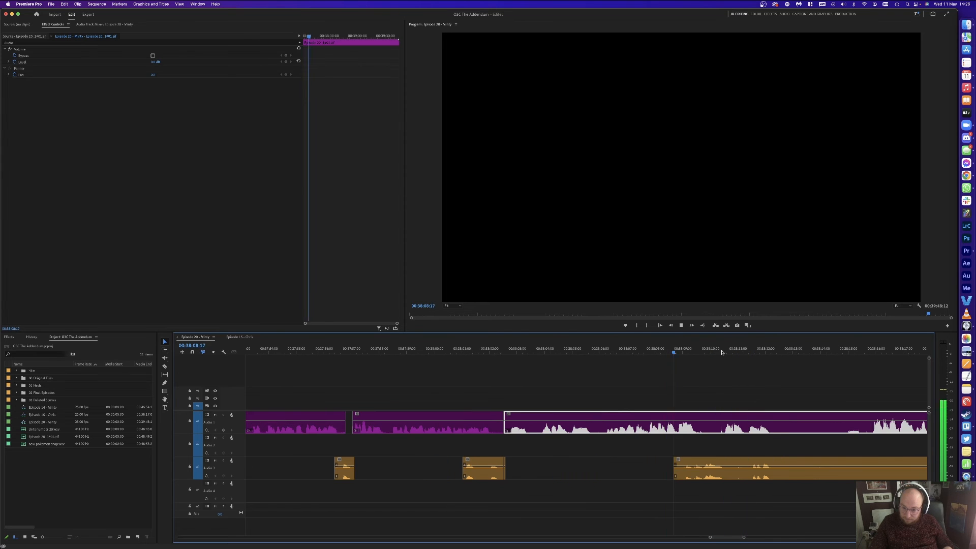
{"action": "left_click", "coordinate": [869, 348]}
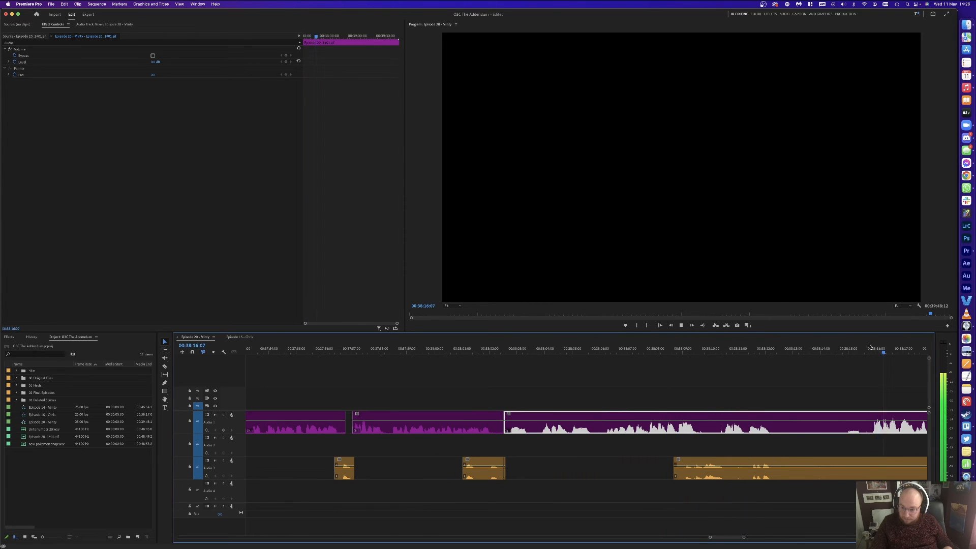
{"action": "key", "text": "super+k"}
{"action": "left_click", "coordinate": [724, 348]}
{"action": "key", "text": "space"}
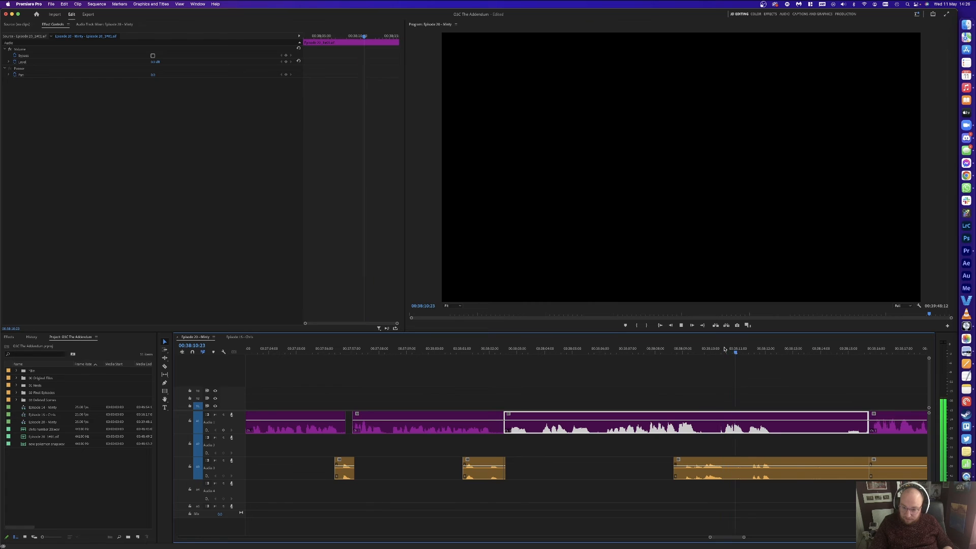
{"action": "left_click", "coordinate": [470, 349]}
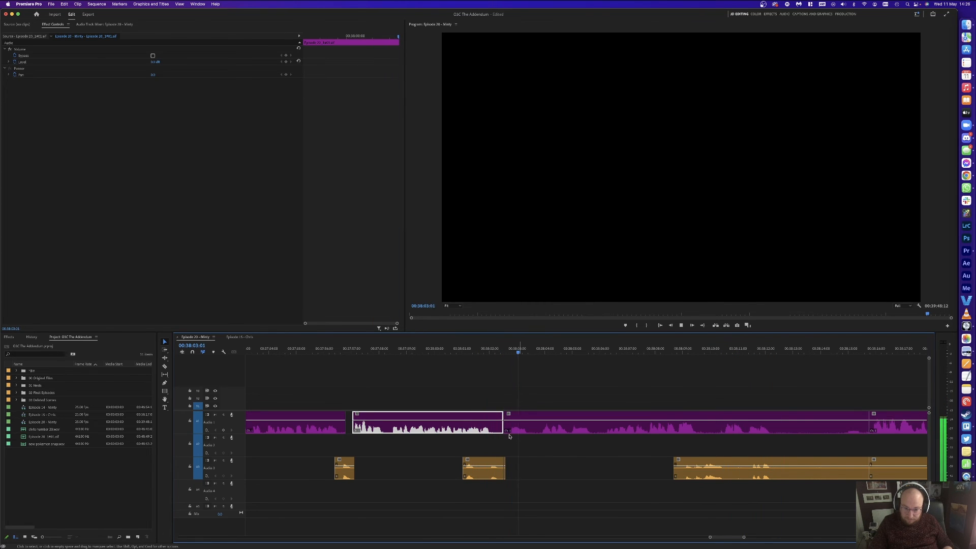
{"action": "key", "text": "space"}
Step: Delete the two unwanted clips on A1 and A3 and ripple-delete the gap
{"action": "left_click", "coordinate": [612, 392]}
{"action": "left_click_drag", "start_coordinate": [630, 378], "coordinate": [783, 484]}
{"action": "key", "text": "Delete"}
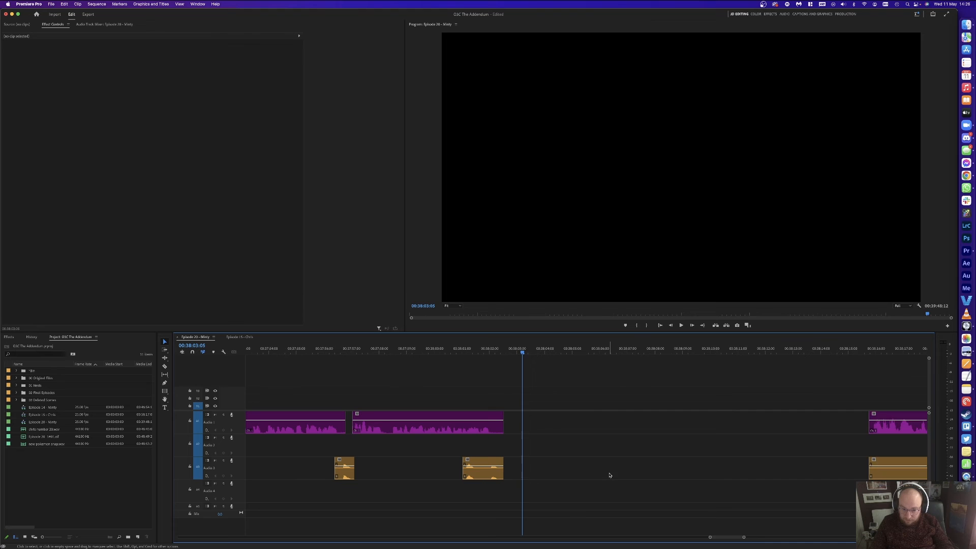
{"action": "left_click", "coordinate": [610, 472]}
{"action": "key", "text": "Delete"}
Step: Trim off the left piece of the A3 clip and shift later clips two frames right
{"action": "left_click", "coordinate": [757, 464]}
{"action": "key", "text": "v"}
{"action": "left_click", "coordinate": [737, 464]}
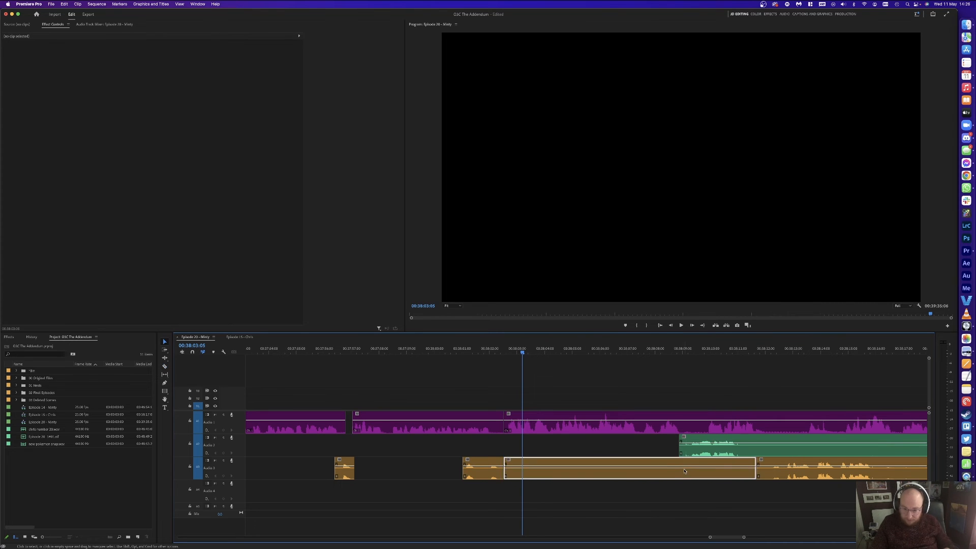
{"action": "key", "text": "Delete"}
{"action": "key", "text": "a"}
{"action": "left_click", "coordinate": [546, 426]}
{"action": "key", "text": "v"}
{"action": "left_click_drag", "start_coordinate": [535, 426], "coordinate": [543, 426]}
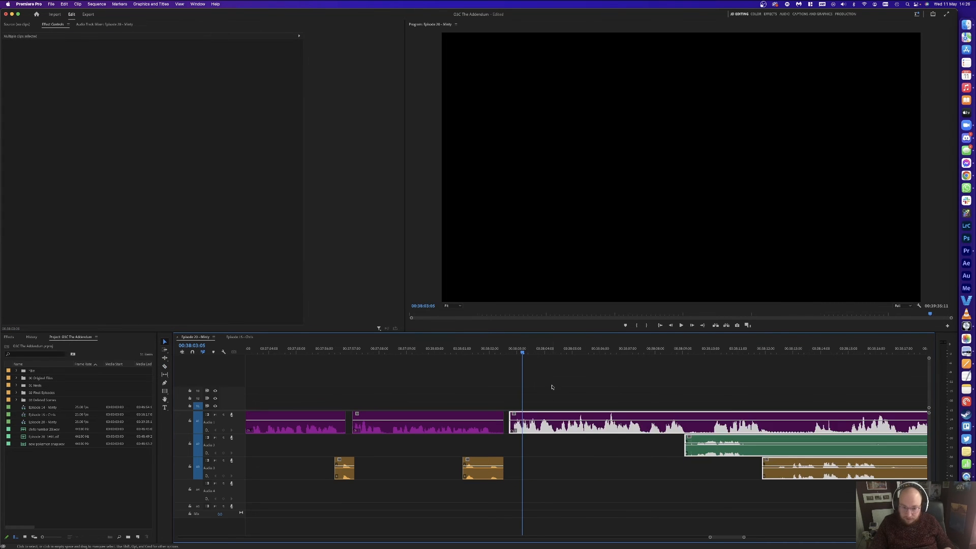
{"action": "left_click", "coordinate": [570, 383]}
Step: Add a marker at the edit point and save the project
{"action": "key", "text": "super+s"}
{"action": "key", "text": "Up"}
{"action": "key", "text": "Up"}
{"action": "key", "text": "m"}
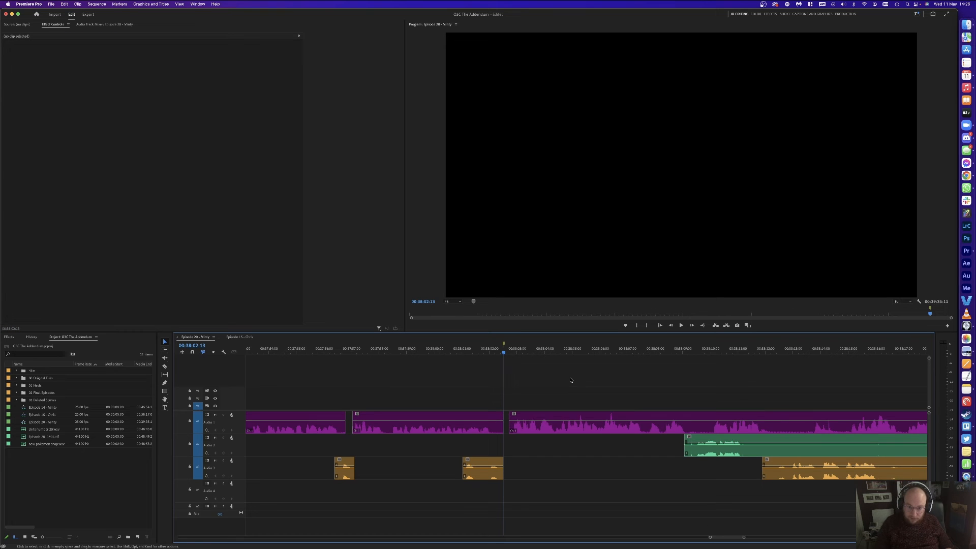
{"action": "key", "text": "super+s"}
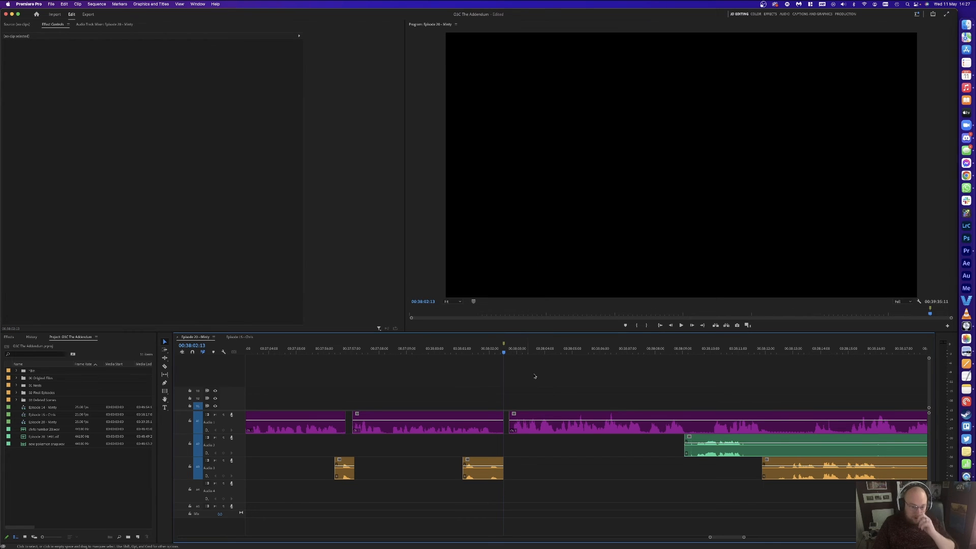
{"action": "key", "text": "Down"}
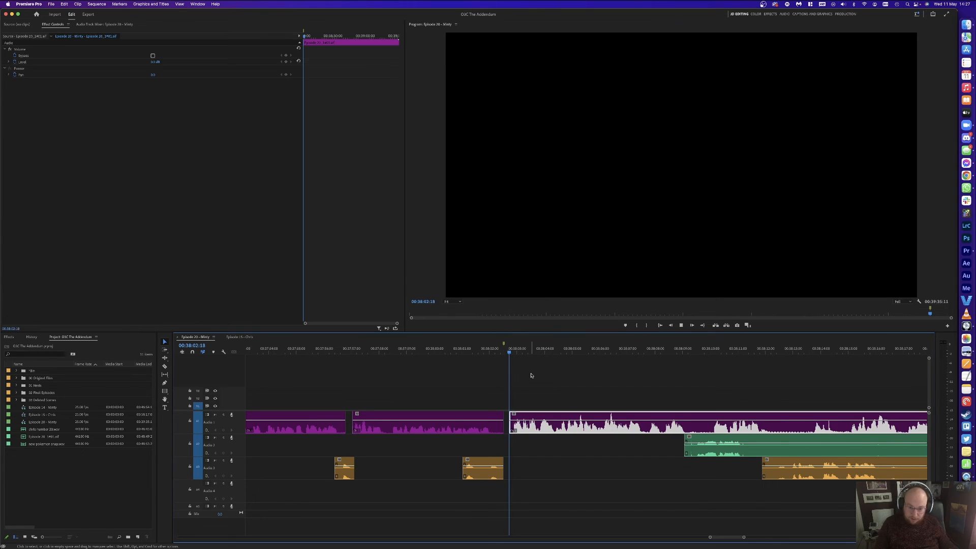
{"action": "key", "text": "space"}
{"action": "key", "text": "minus"}
{"action": "key", "text": "minus"}
{"action": "left_click", "coordinate": [610, 372]}
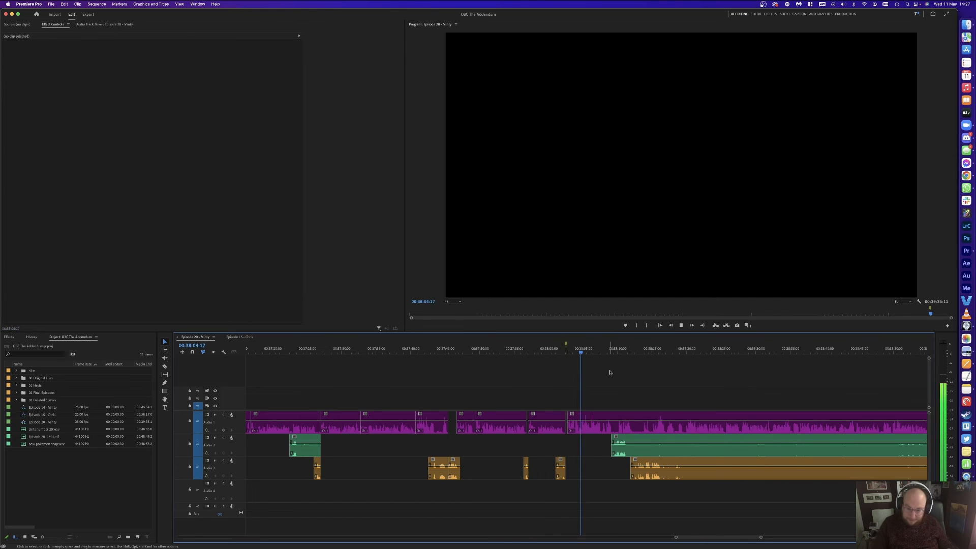
Step: Remove a short A1 piece just after 00:38:03:21 and close the gap
{"action": "key", "text": "space"}
{"action": "key", "text": "equal"}
{"action": "key", "text": "equal"}
{"action": "key", "text": "equal"}
{"action": "left_click", "coordinate": [612, 372]}
{"action": "left_click", "coordinate": [532, 348]}
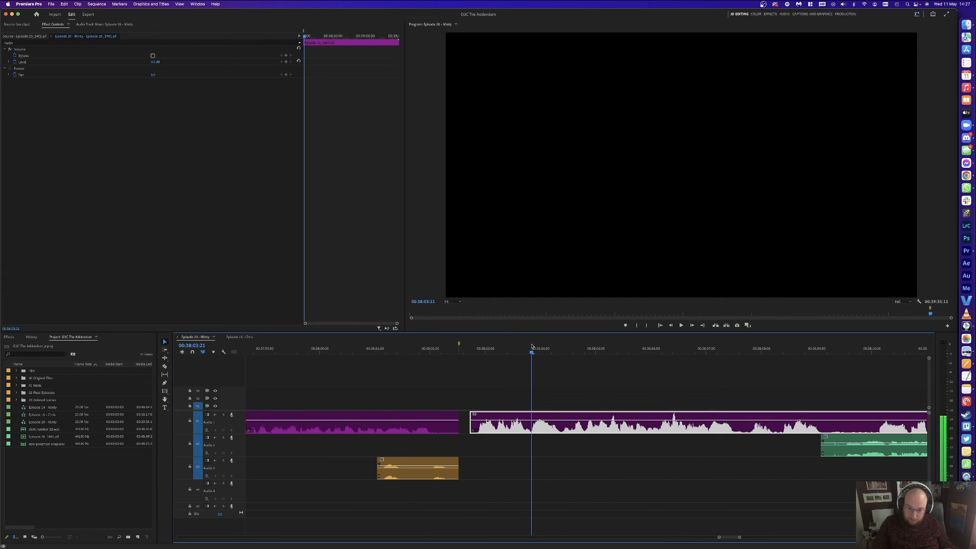
{"action": "key", "text": "super+k"}
{"action": "left_click_drag", "start_coordinate": [554, 350], "coordinate": [563, 350]}
{"action": "key", "text": "super+k"}
{"action": "key", "text": "Delete"}
{"action": "left_click", "coordinate": [543, 423]}
{"action": "key", "text": "Delete"}
{"action": "key", "text": "space"}
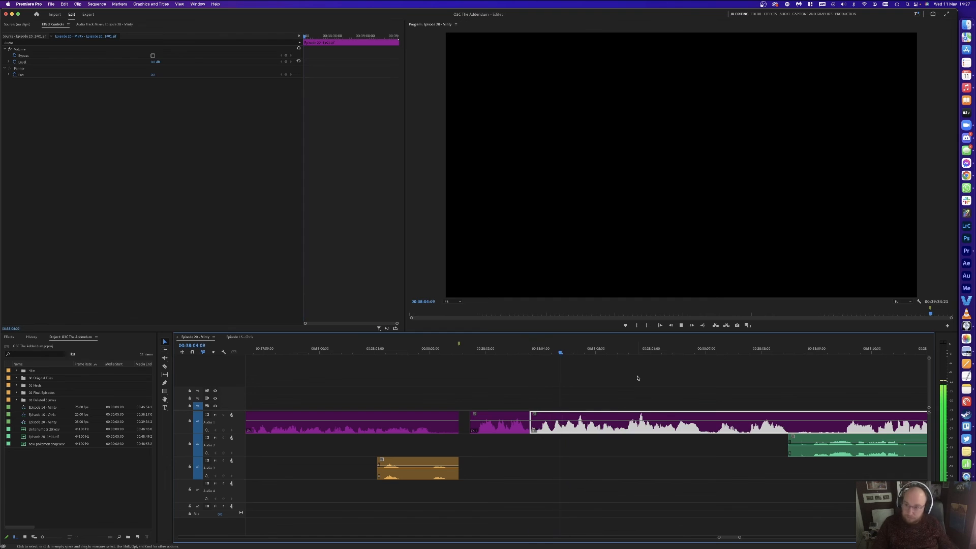
{"action": "key", "text": "space"}
Step: Try deleting the right-hand A1 clip, then undo the removal
{"action": "left_click", "coordinate": [638, 378]}
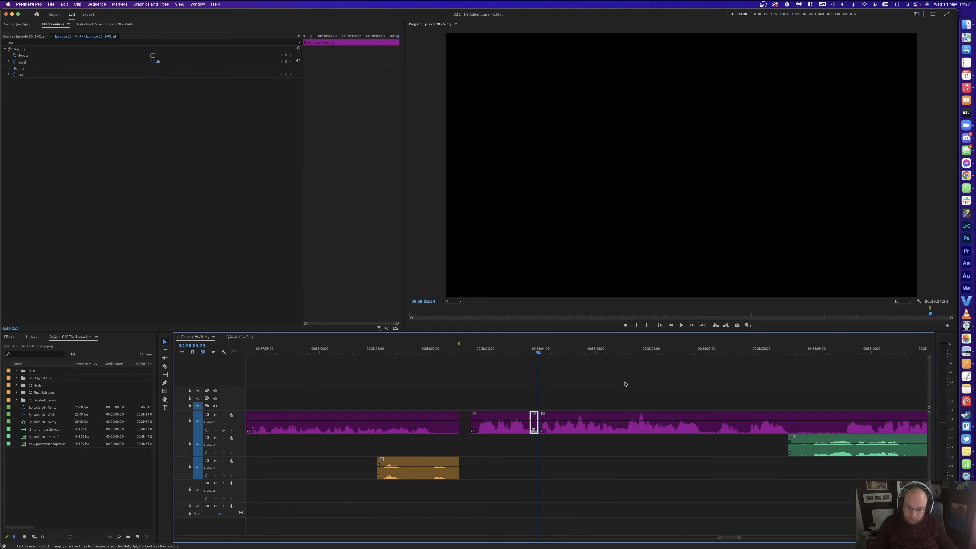
{"action": "left_click", "coordinate": [536, 416]}
{"action": "key", "text": "Delete"}
{"action": "key", "text": "super+z"}
{"action": "left_click", "coordinate": [667, 377]}
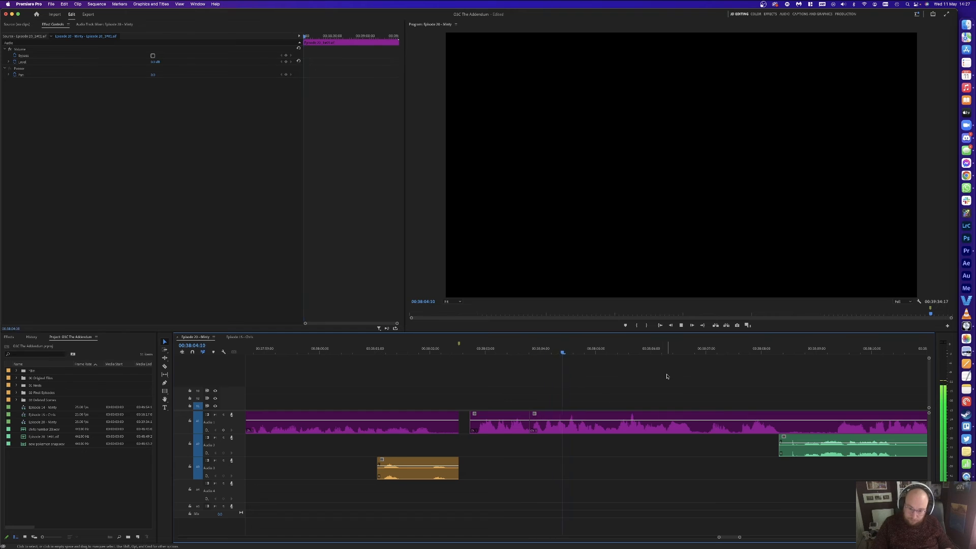
{"action": "key", "text": "minus"}
{"action": "key", "text": "equal"}
{"action": "key", "text": "minus"}
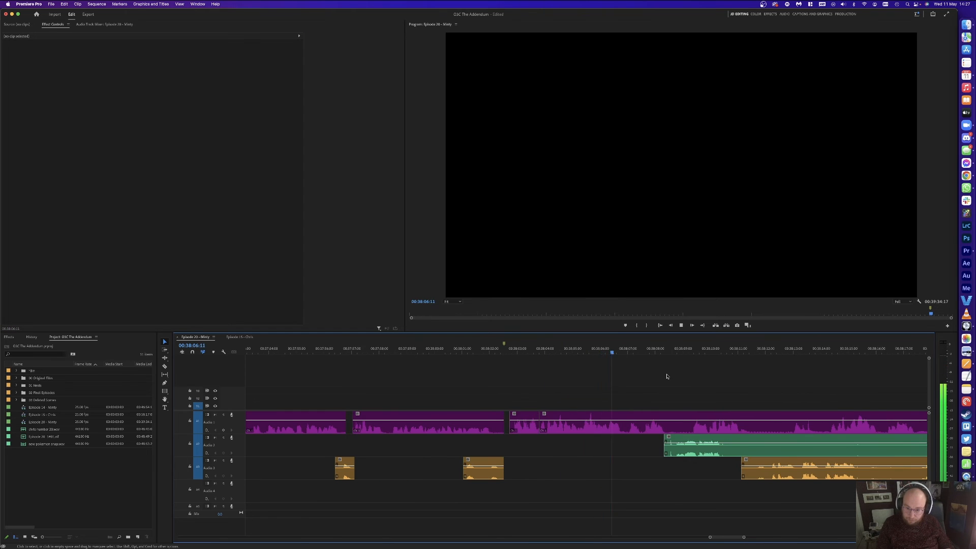
{"action": "key", "text": "equal"}
Step: Cut A1 at 00:38:08:08 and delete the small A1 clip there
{"action": "key", "text": "space"}
{"action": "key", "text": "c"}
{"action": "left_click", "coordinate": [728, 424]}
{"action": "key", "text": "Delete"}
{"action": "key", "text": "super+z"}
{"action": "key", "text": "v"}
{"action": "left_click", "coordinate": [691, 424]}
{"action": "key", "text": "Delete"}
Step: Slide the clips after the gap seven frames left
{"action": "key", "text": "a"}
{"action": "left_click", "coordinate": [730, 441]}
{"action": "key", "text": "v"}
{"action": "left_click_drag", "start_coordinate": [732, 445], "coordinate": [717, 443]}
{"action": "left_click", "coordinate": [688, 387]}
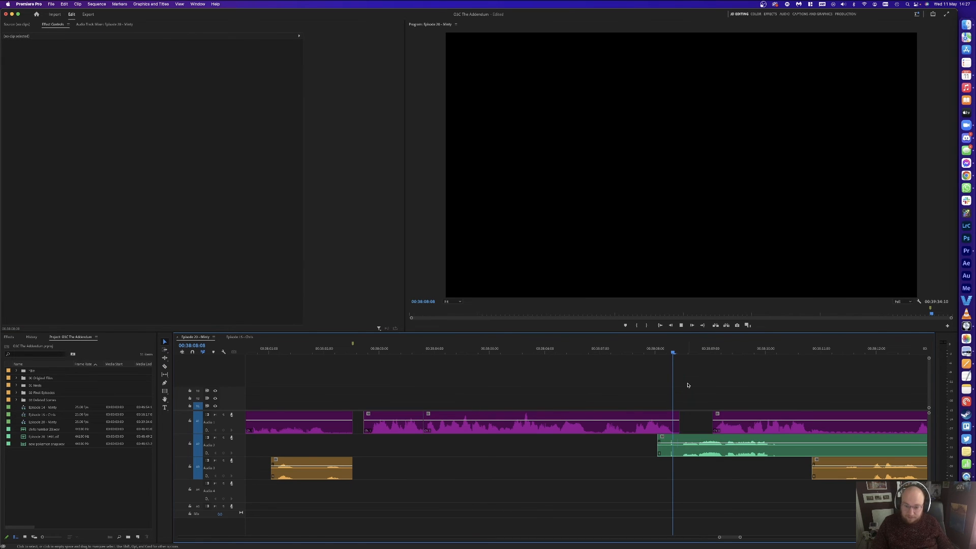
Step: Cut A1 at the pause near 00:38:10:13 and slide it left to close the pause
{"action": "key", "text": "space"}
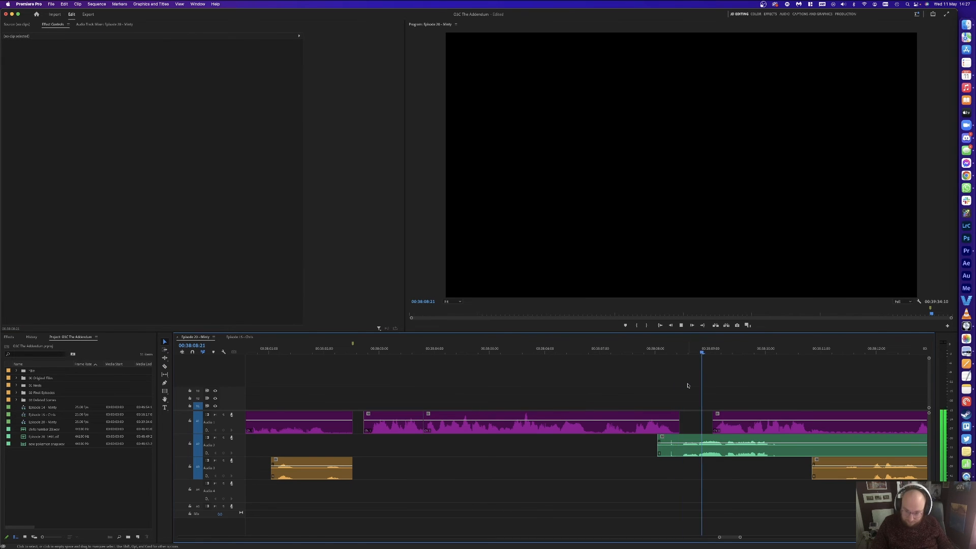
{"action": "key", "text": "space"}
{"action": "key", "text": "c"}
{"action": "left_click", "coordinate": [814, 421]}
{"action": "key", "text": "v"}
{"action": "left_click_drag", "start_coordinate": [737, 431], "coordinate": [731, 430]}
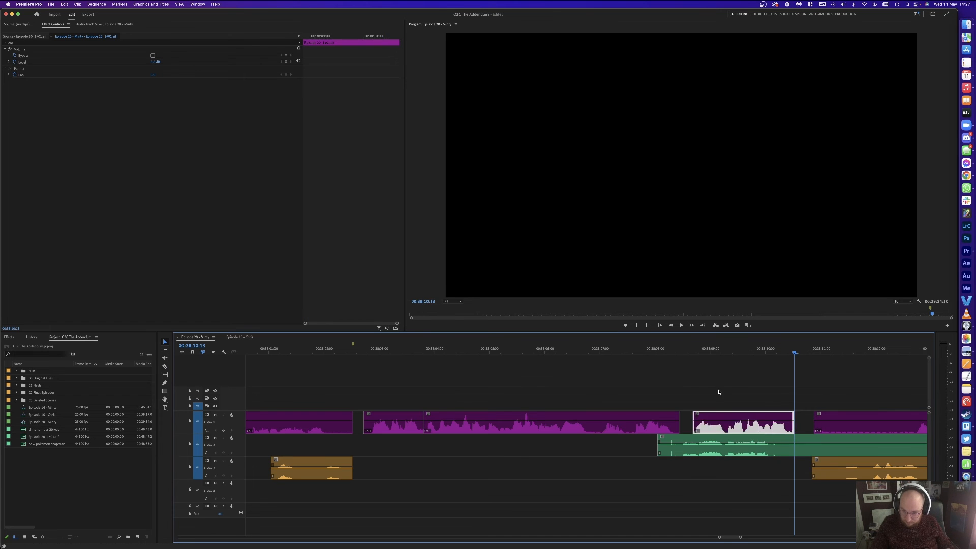
{"action": "left_click", "coordinate": [717, 390]}
{"action": "left_click", "coordinate": [686, 352]}
{"action": "key", "text": "space"}
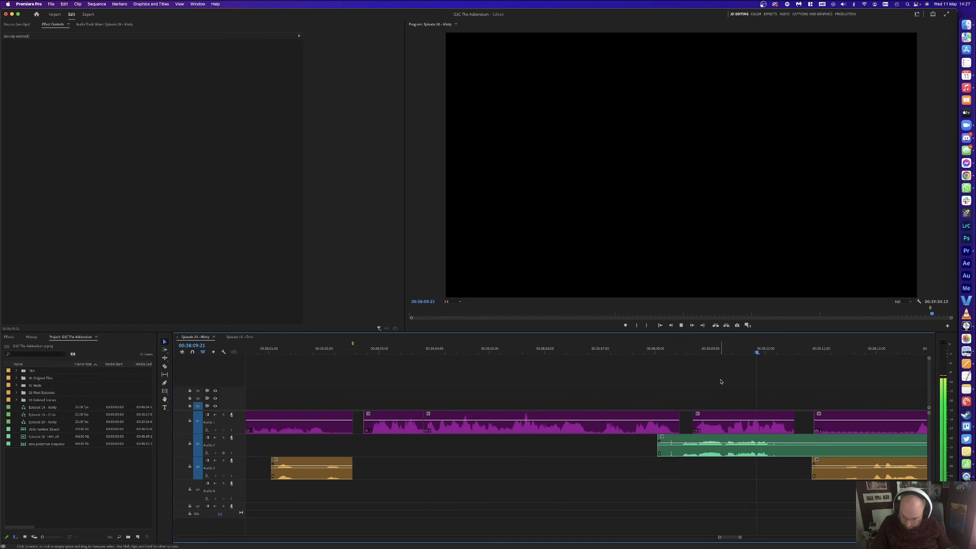
{"action": "key", "text": "minus"}
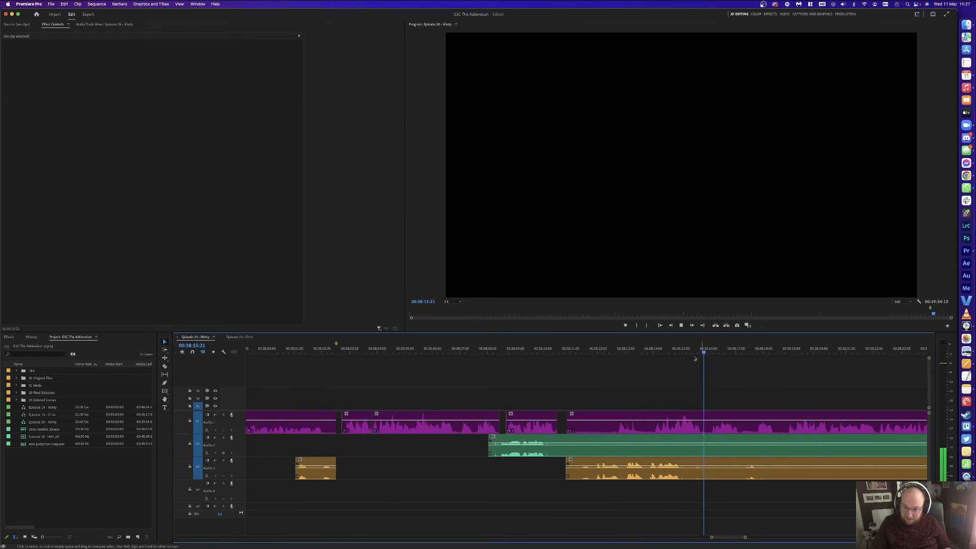
Step: Split the tracks at 00:38:12:24, 00:38:14:24 and near 00:38:16, deleting the A2/A3 middle pieces
{"action": "left_click", "coordinate": [656, 349]}
{"action": "key", "text": "space"}
{"action": "key", "text": "space"}
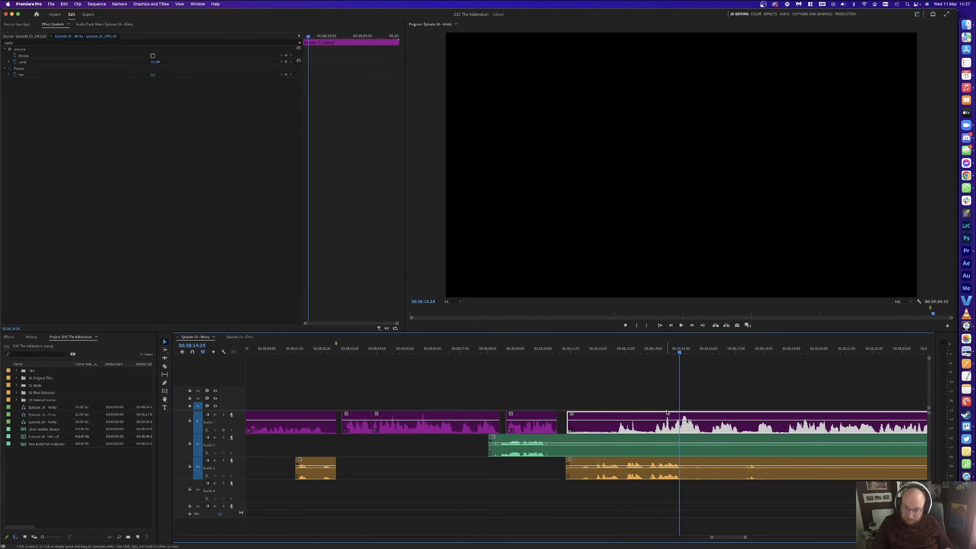
{"action": "key", "text": "c"}
{"action": "left_click", "coordinate": [651, 423]}
{"action": "left_click_drag", "start_coordinate": [603, 352], "coordinate": [624, 350]}
{"action": "key", "text": "super+k"}
{"action": "left_click", "coordinate": [708, 470]}
{"action": "left_click", "coordinate": [703, 450]}
{"action": "key", "text": "v"}
{"action": "left_click_drag", "start_coordinate": [658, 500], "coordinate": [645, 446]}
{"action": "key", "text": "Delete"}
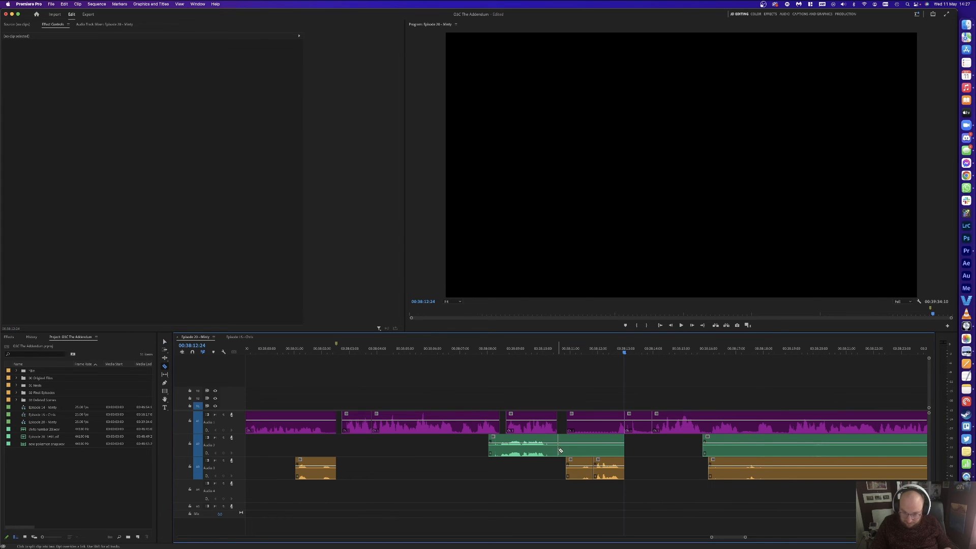
Step: Delete the leftover A1–A3 pieces and slide the remaining long clips left to close the gap
{"action": "key", "text": "v"}
{"action": "left_click_drag", "start_coordinate": [582, 393], "coordinate": [576, 496]}
{"action": "key", "text": "Delete"}
{"action": "left_click", "coordinate": [634, 430]}
{"action": "key", "text": "Delete"}
{"action": "left_click_drag", "start_coordinate": [610, 464], "coordinate": [570, 461]}
{"action": "key", "text": "a"}
{"action": "left_click", "coordinate": [679, 432]}
{"action": "key", "text": "v"}
{"action": "left_click_drag", "start_coordinate": [680, 432], "coordinate": [614, 436]}
{"action": "left_click", "coordinate": [506, 362]}
Step: Split A1 at 00:38:12:03 and slide the later clips left over the short piece
{"action": "left_click", "coordinate": [493, 351]}
{"action": "key", "text": "space"}
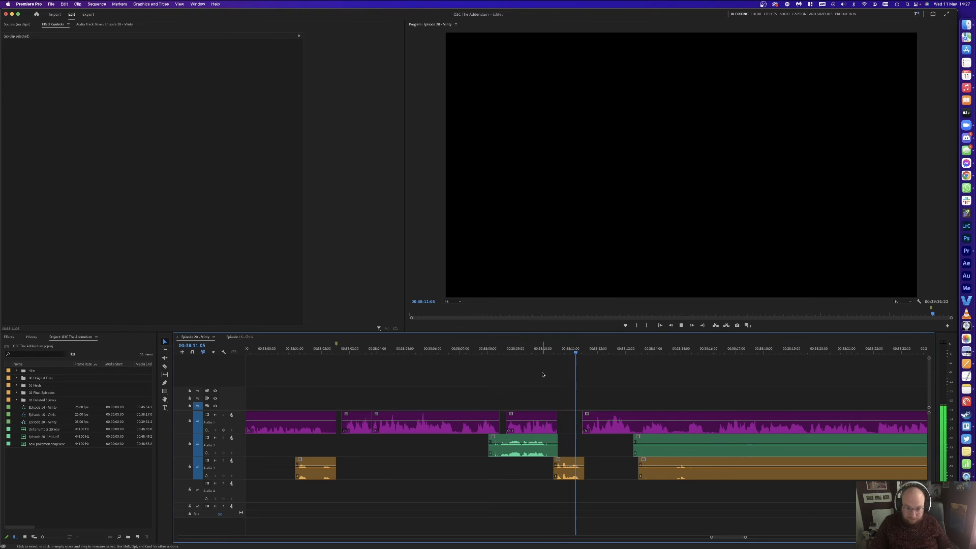
{"action": "left_click", "coordinate": [599, 350]}
{"action": "left_click_drag", "start_coordinate": [599, 349], "coordinate": [601, 350]}
{"action": "key", "text": "super+k"}
{"action": "key", "text": "a"}
{"action": "left_click", "coordinate": [629, 428]}
{"action": "key", "text": "v"}
{"action": "mouse_move", "coordinate": [629, 428]}
{"action": "left_mouse_down"}
{"action": "mouse_move", "coordinate": [591, 429]}
{"action": "mouse_move", "coordinate": [611, 429]}
{"action": "left_mouse_up"}
{"action": "left_click", "coordinate": [581, 396]}
Step: Split all tracks at 00:38:15:15 and at a second, earlier cut point
{"action": "left_click_drag", "start_coordinate": [486, 350], "coordinate": [510, 350]}
{"action": "key", "text": "space"}
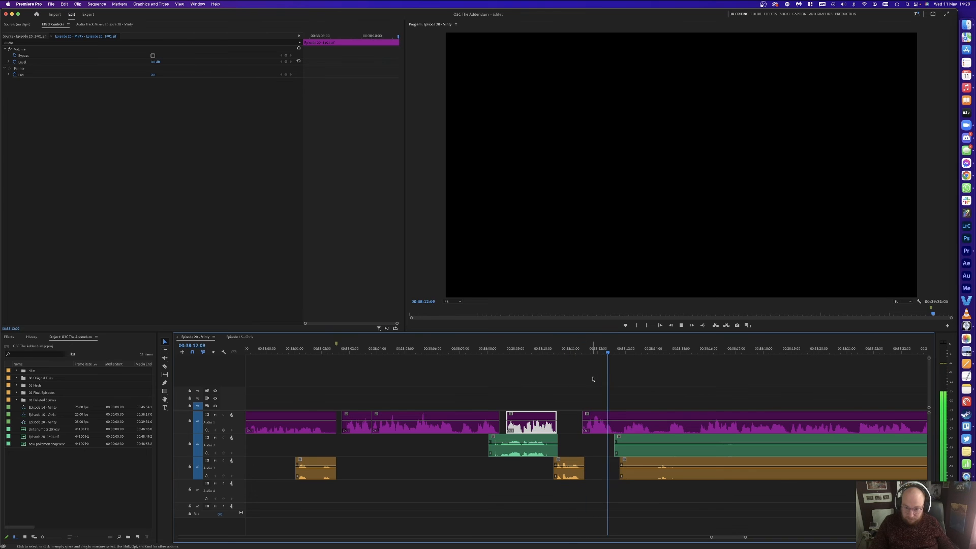
{"action": "left_click", "coordinate": [698, 350]}
{"action": "key", "text": "super+k"}
{"action": "left_click", "coordinate": [619, 351]}
{"action": "key", "text": "super+k"}
Step: Delete the middle segments and leftover A2 sliver, then close the gap
{"action": "left_click_drag", "start_coordinate": [641, 371], "coordinate": [650, 461]}
{"action": "key", "text": "Delete"}
{"action": "left_click_drag", "start_coordinate": [647, 448], "coordinate": [616, 452]}
{"action": "key", "text": "Delete"}
{"action": "left_click", "coordinate": [639, 429]}
{"action": "key", "text": "Delete"}
{"action": "key", "text": "space"}
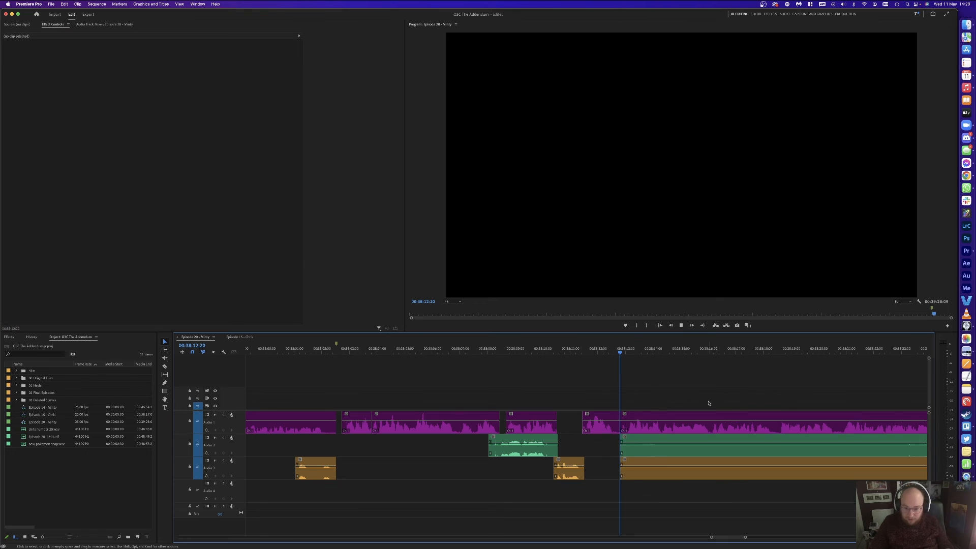
{"action": "key", "text": "minus"}
{"action": "key", "text": "minus"}
Step: Cut the orange A3 clip and delete the green and orange clip pair
{"action": "key", "text": "c"}
{"action": "left_click", "coordinate": [686, 462]}
{"action": "key", "text": "v"}
{"action": "left_click_drag", "start_coordinate": [660, 487], "coordinate": [632, 435]}
{"action": "key", "text": "super+z"}
{"action": "key", "text": "Delete"}
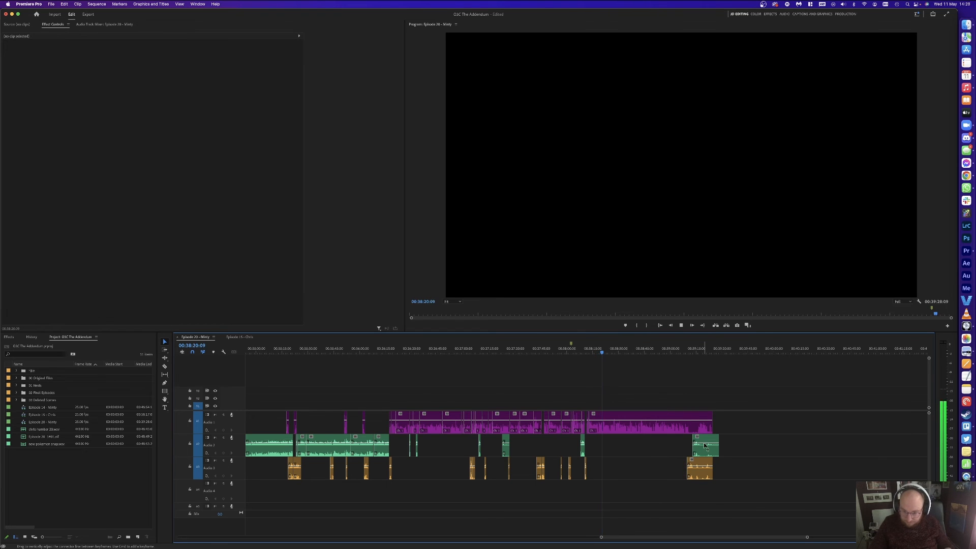
Step: Cut out a short unwanted bit of A1 dialogue at 00:38:29:11 and close the gap
{"action": "key", "text": "="}
{"action": "key", "text": "="}
{"action": "key", "text": "="}
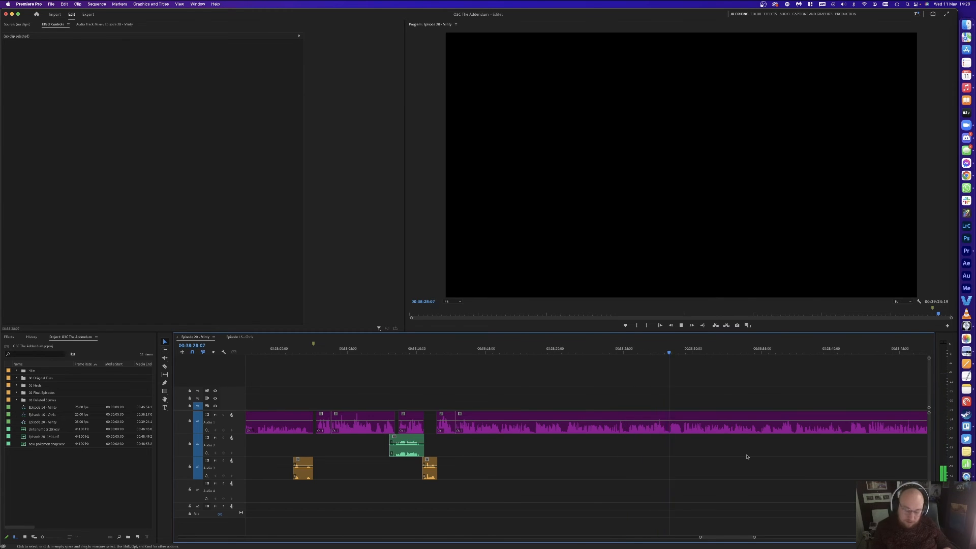
{"action": "key", "text": "="}
{"action": "left_click", "coordinate": [617, 349]}
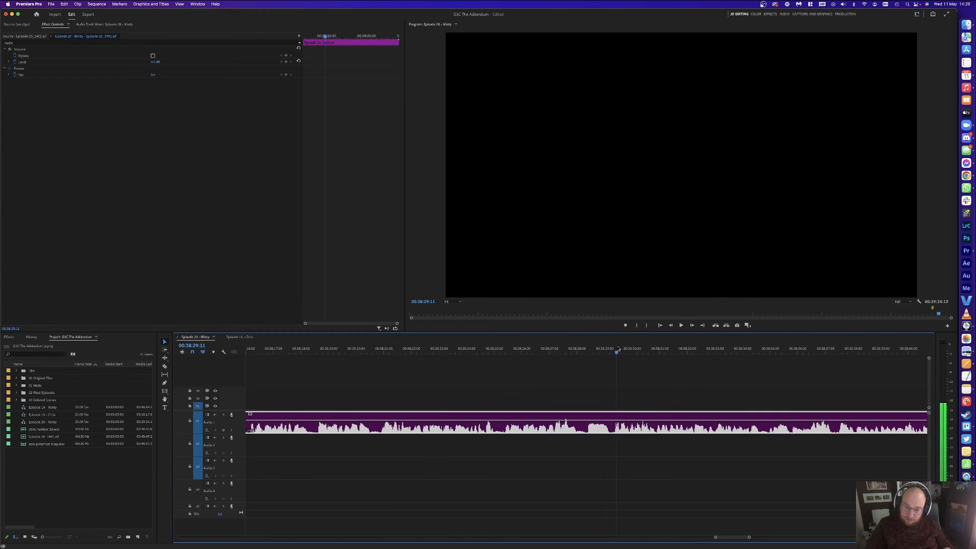
{"action": "key", "text": "super+k"}
{"action": "left_click", "coordinate": [585, 348]}
{"action": "key", "text": "super+k"}
{"action": "left_click", "coordinate": [599, 422]}
{"action": "key", "text": "Delete"}
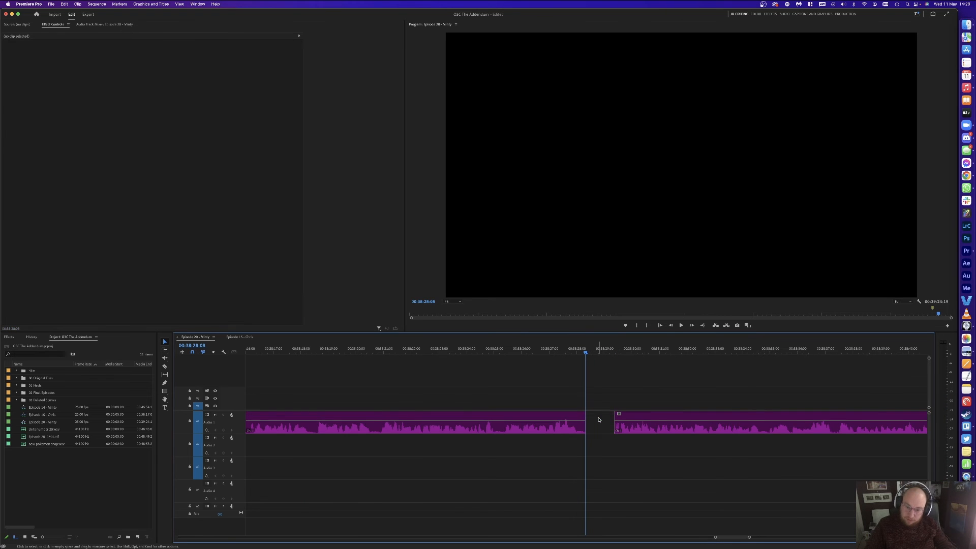
{"action": "left_click", "coordinate": [599, 421]}
{"action": "key", "text": "Delete"}
{"action": "key", "text": "space"}
{"action": "key", "text": "-"}
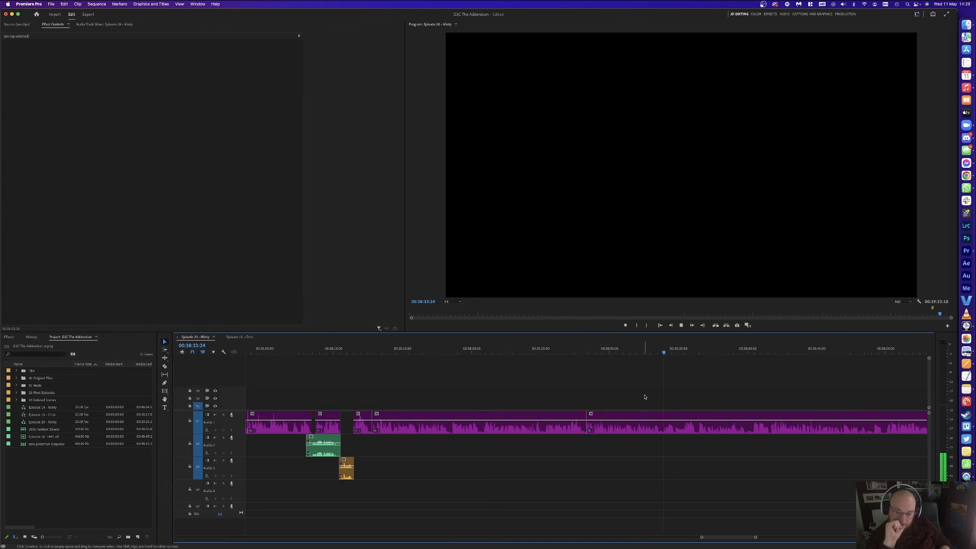
Step: Split out a second unwanted dialogue piece and ripple delete it
{"action": "key", "text": "="}
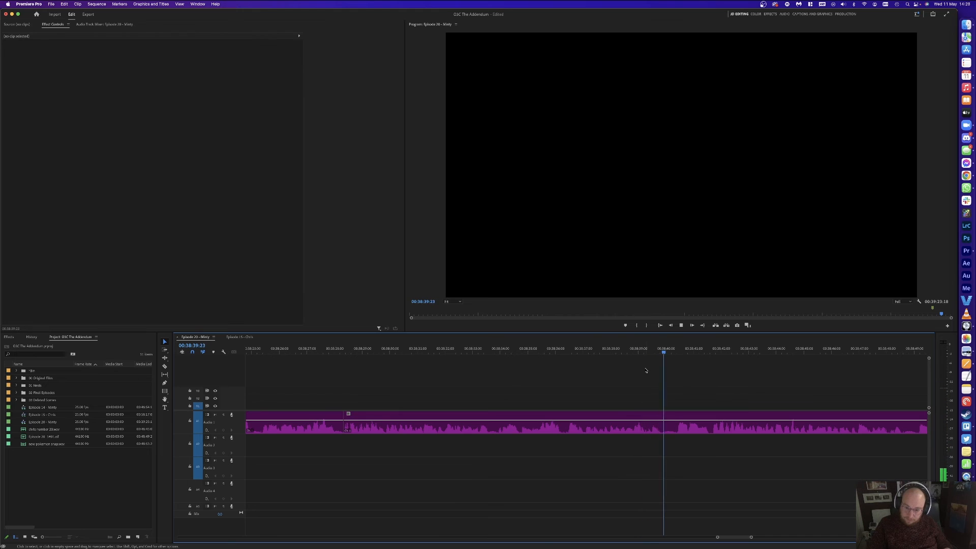
{"action": "key", "text": "d"}
{"action": "key", "text": "super+k"}
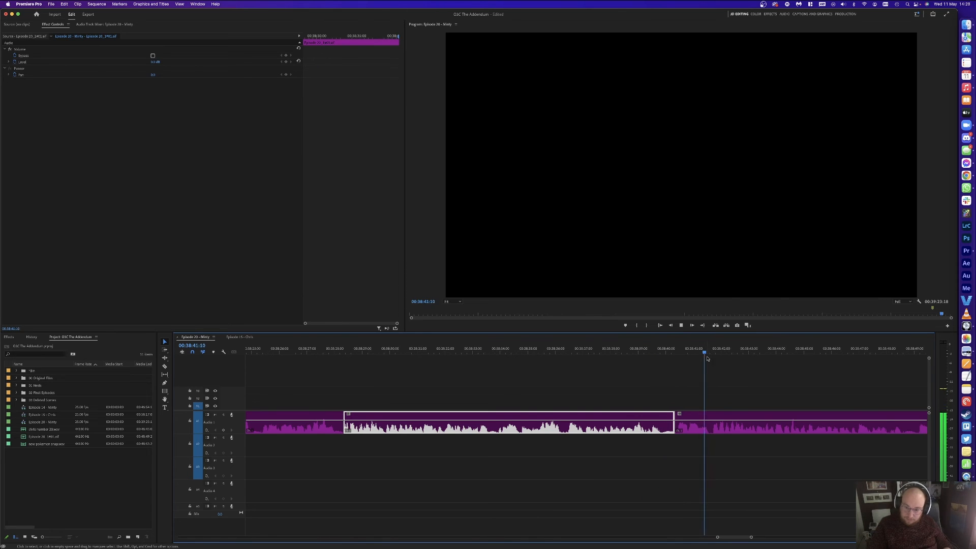
{"action": "left_click", "coordinate": [717, 353]}
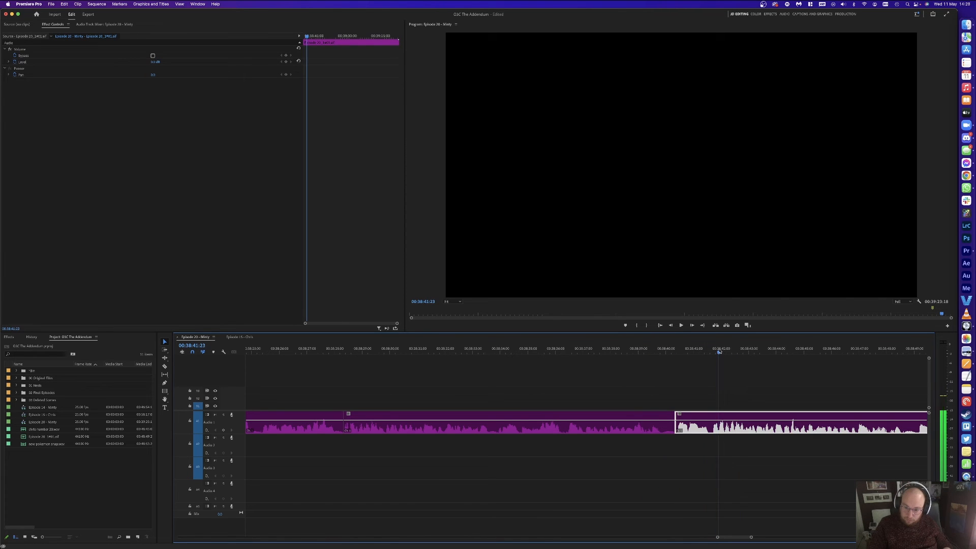
{"action": "key", "text": "super+k"}
{"action": "key", "text": "Delete"}
{"action": "left_click", "coordinate": [697, 427]}
{"action": "key", "text": "Delete"}
{"action": "key", "text": "space"}
{"action": "key", "text": "minus"}
{"action": "key", "text": "minus"}
{"action": "key", "text": "minus"}
{"action": "left_click", "coordinate": [671, 362]}
Step: Razor-cut a short dialogue bit at both ends and delete it
{"action": "key", "text": "c"}
{"action": "left_click", "coordinate": [696, 414]}
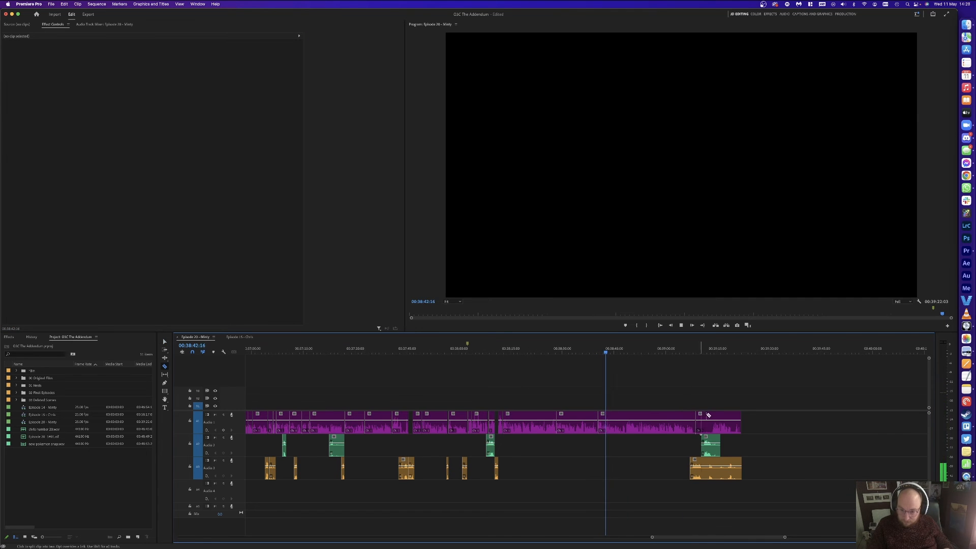
{"action": "left_click", "coordinate": [710, 415]}
{"action": "key", "text": "v"}
{"action": "left_click", "coordinate": [703, 422]}
{"action": "key", "text": "Delete"}
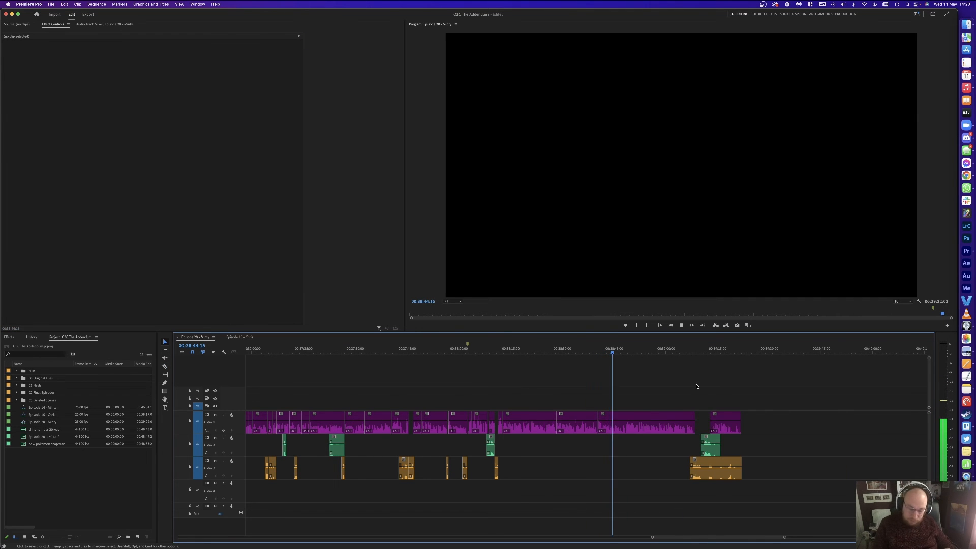
Step: Split off another unwanted dialogue section and ripple delete it to close the gap
{"action": "key", "text": "equal"}
{"action": "key", "text": "equal"}
{"action": "key", "text": "equal"}
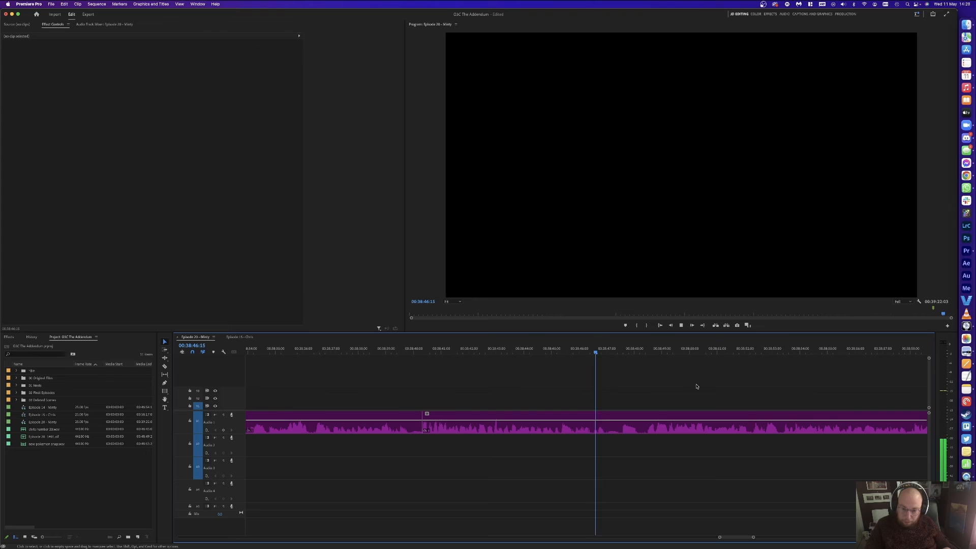
{"action": "key", "text": "super+k"}
{"action": "left_click", "coordinate": [645, 350]}
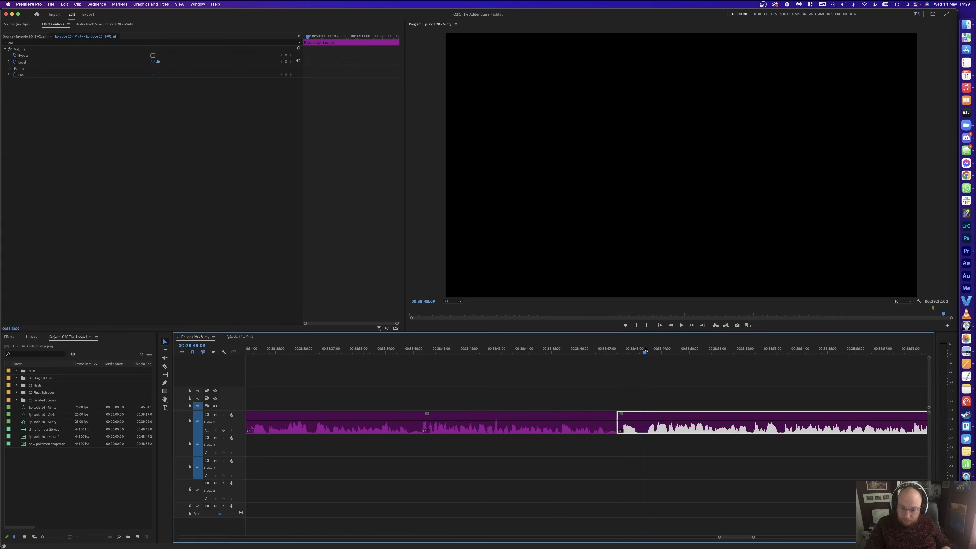
{"action": "key", "text": "super+k"}
{"action": "key", "text": "Delete"}
{"action": "left_click", "coordinate": [636, 418]}
{"action": "key", "text": "Delete"}
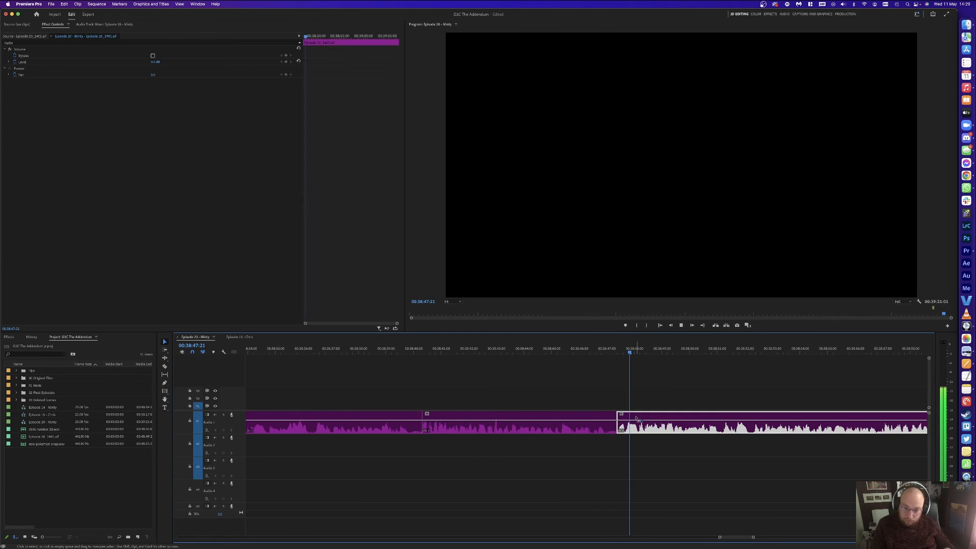
{"action": "key", "text": "minus"}
{"action": "key", "text": "minus"}
{"action": "left_click", "coordinate": [621, 388]}
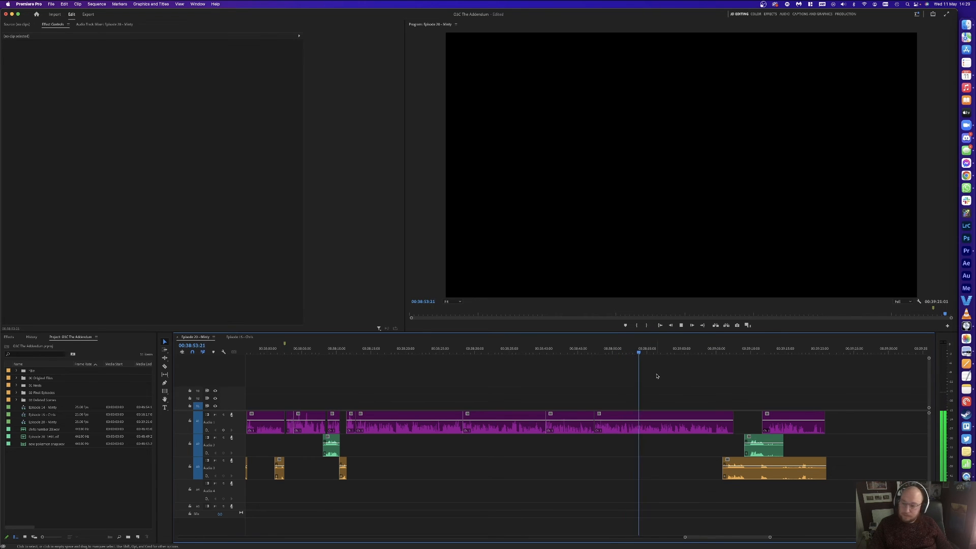
Step: Isolate a short Audio 1 speech piece near 00:39:05 and ripple delete it
{"action": "scroll", "coordinate": [681, 380], "scroll_direction": "right", "scroll_amount": 3}
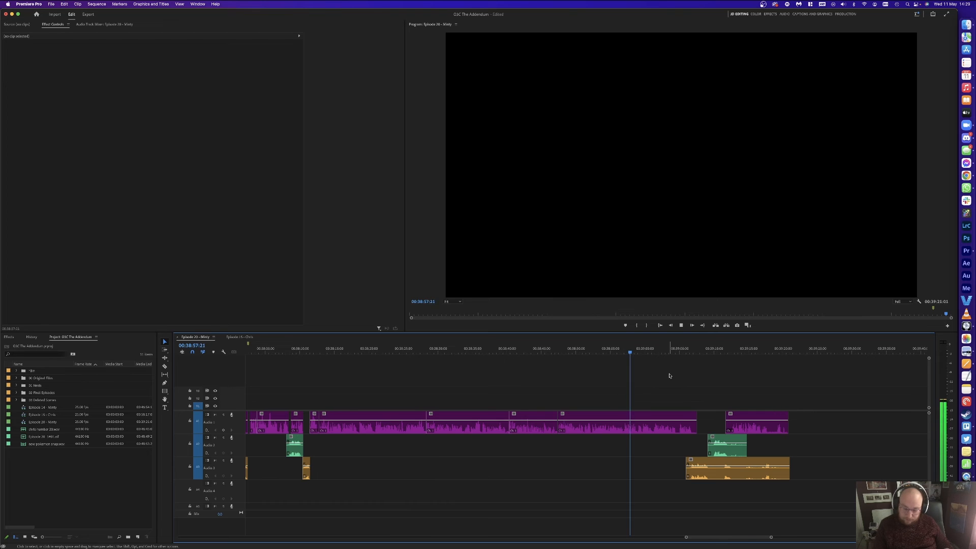
{"action": "key", "text": "equal"}
{"action": "key", "text": "equal"}
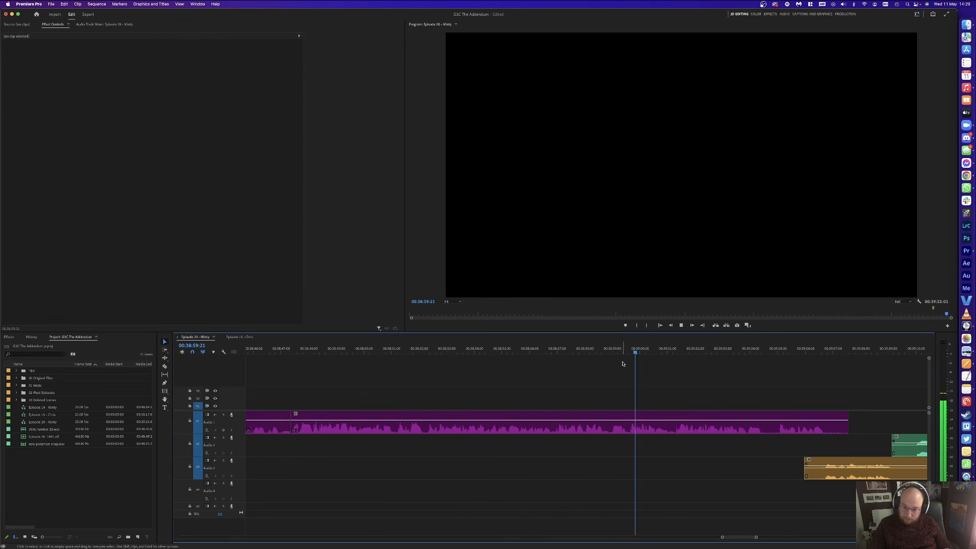
{"action": "key", "text": "minus"}
{"action": "key", "text": "equal"}
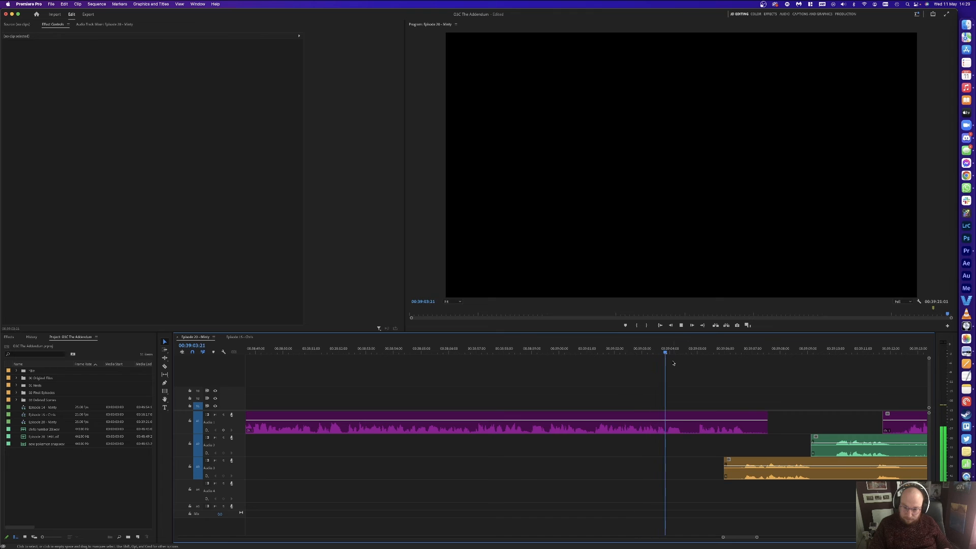
{"action": "left_click", "coordinate": [690, 415]}
{"action": "key", "text": "super+k"}
{"action": "left_click", "coordinate": [694, 416]}
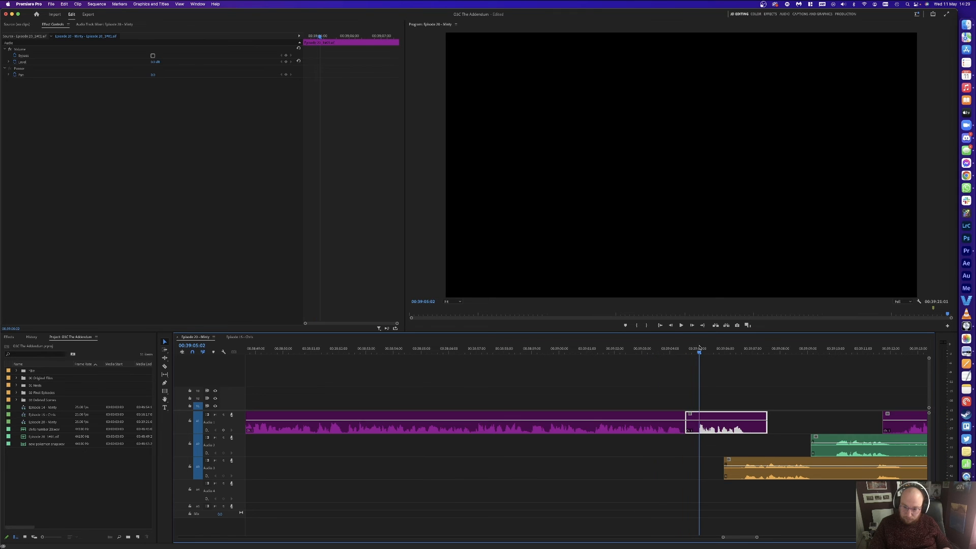
{"action": "key", "text": "super+k"}
{"action": "key", "text": "shift+Delete"}
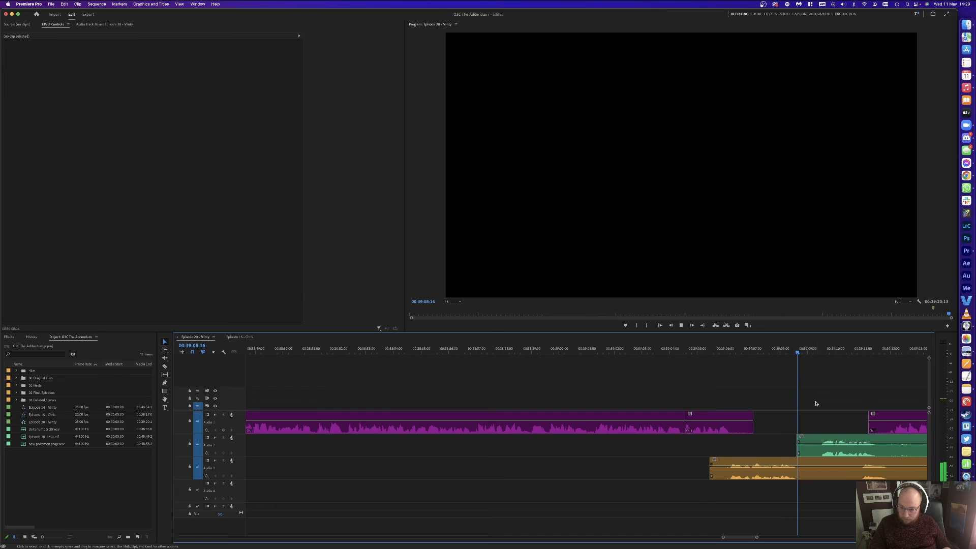
Step: Split A2 and A3 at two points, delete the piece between, and close the gap
{"action": "key", "text": "space"}
{"action": "key", "text": "super+k"}
{"action": "left_click", "coordinate": [819, 351]}
{"action": "key", "text": "super+k"}
{"action": "left_click_drag", "start_coordinate": [804, 399], "coordinate": [807, 466]}
{"action": "key", "text": "Delete"}
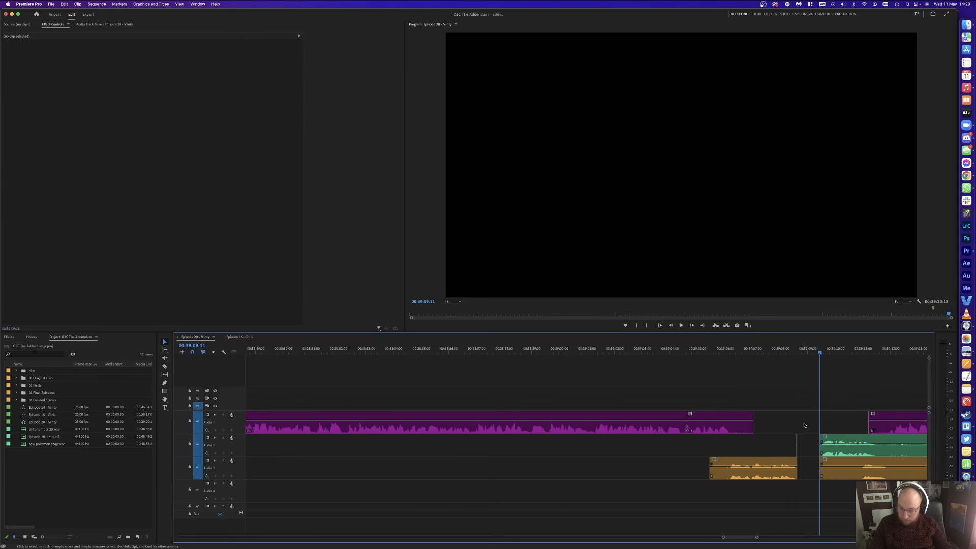
{"action": "left_click", "coordinate": [808, 465]}
{"action": "key", "text": "Delete"}
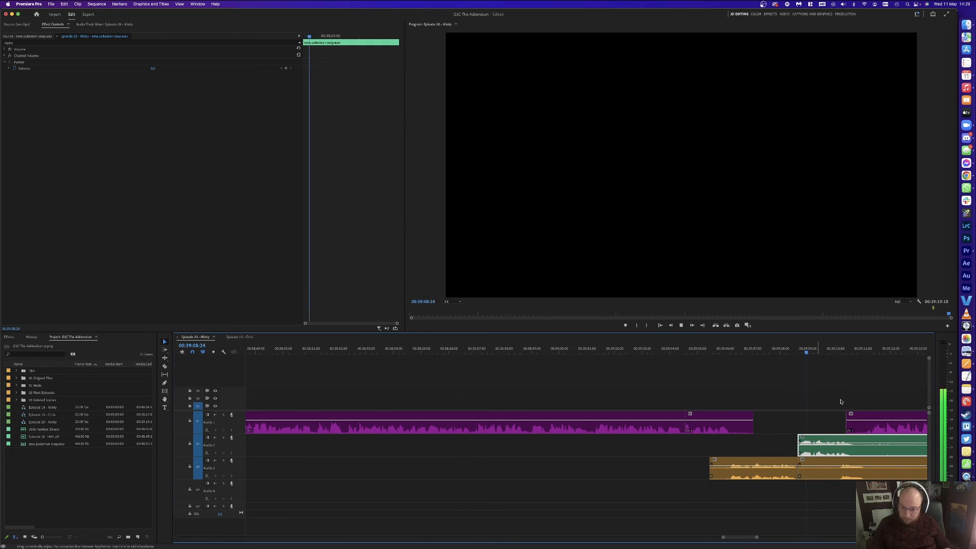
{"action": "key", "text": "space"}
Step: Razor-cut the A3 clip and delete the unwanted A3 segment
{"action": "key", "text": "="}
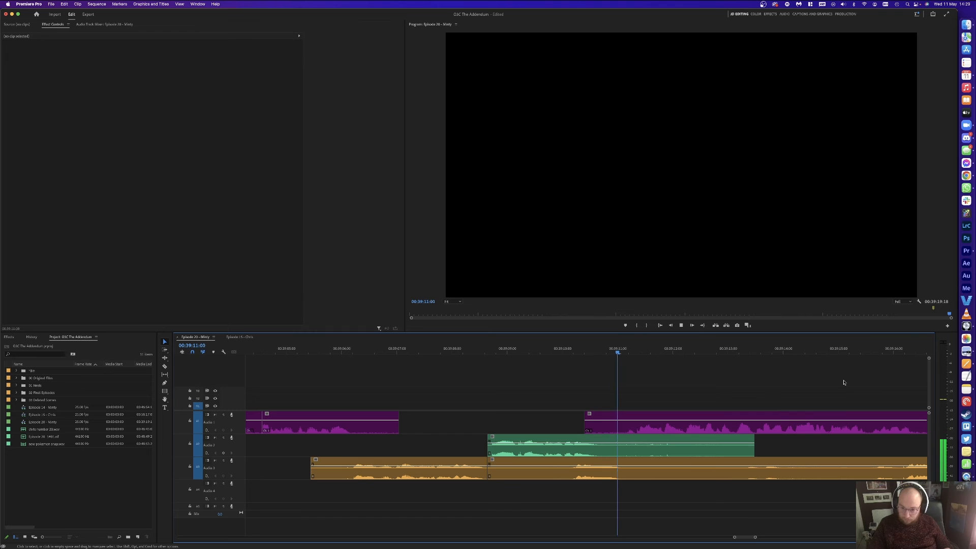
{"action": "key", "text": "c"}
{"action": "left_click", "coordinate": [634, 468]}
{"action": "key", "text": "-"}
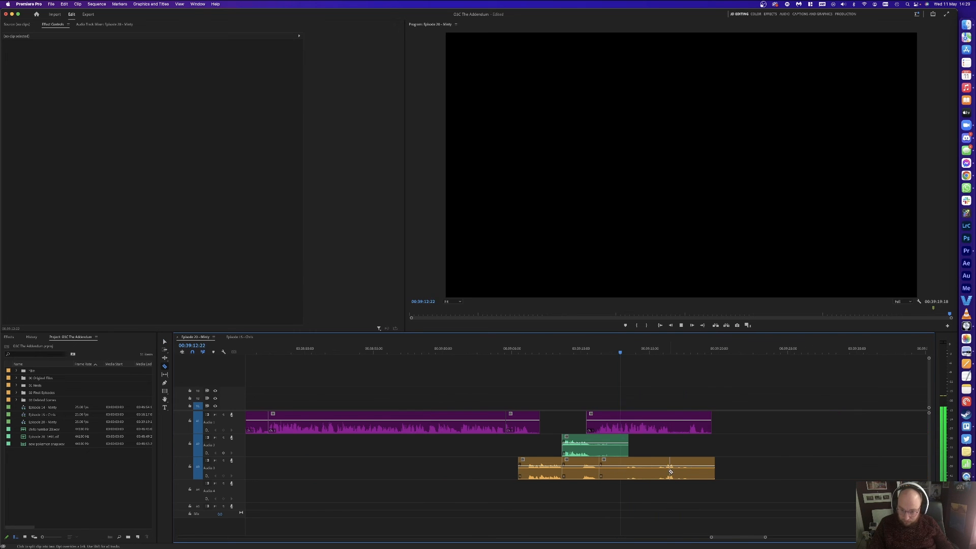
{"action": "key", "text": "v"}
{"action": "left_click", "coordinate": [656, 465]}
{"action": "key", "text": "Delete"}
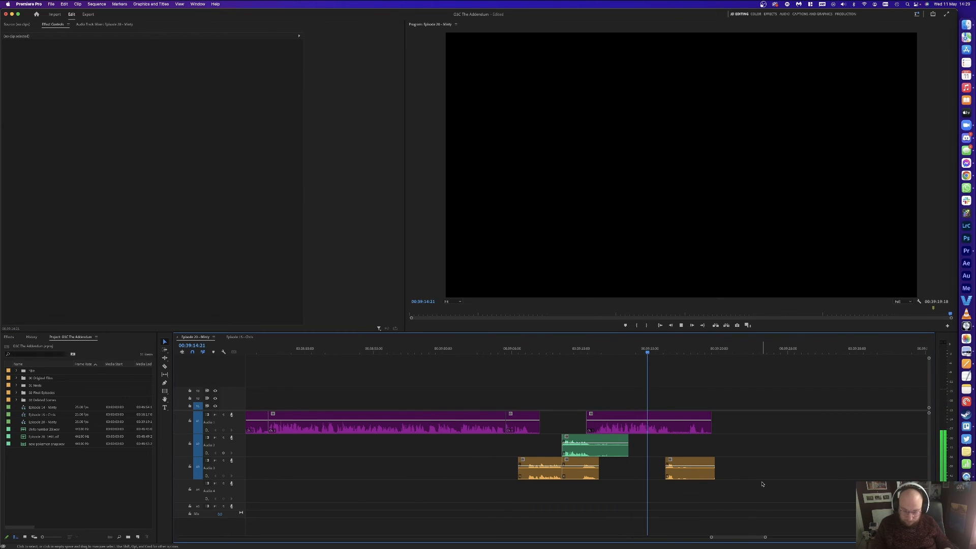
Step: Split the A1 and A3 clips at two points near the end
{"action": "key", "text": "="}
{"action": "key", "text": "space"}
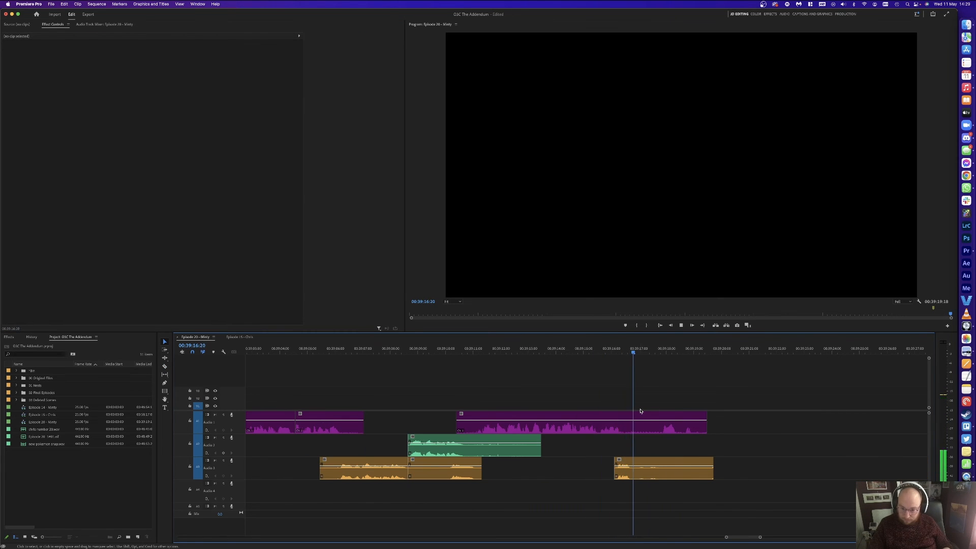
{"action": "left_click", "coordinate": [640, 412]}
{"action": "key", "text": "super+k"}
{"action": "left_click_drag", "start_coordinate": [651, 386], "coordinate": [665, 467]}
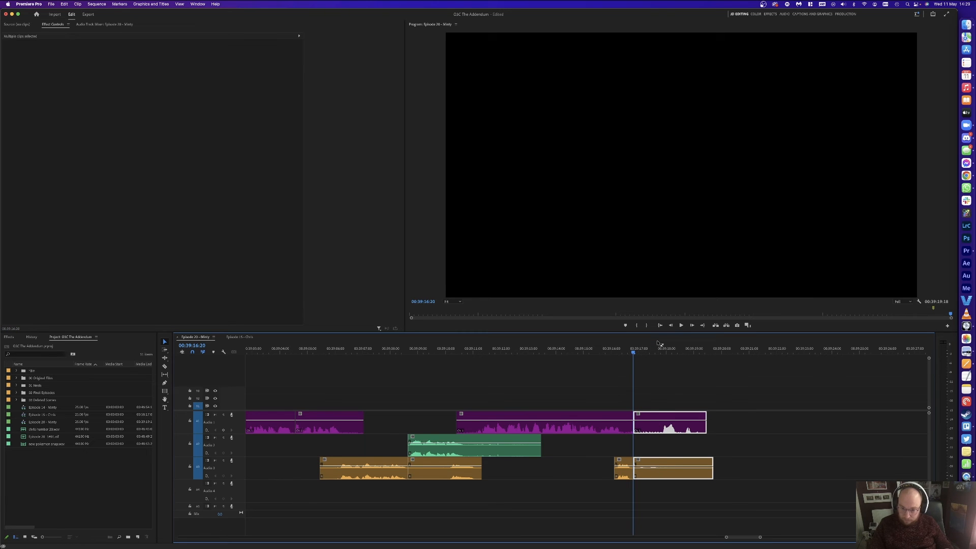
{"action": "key", "text": "space"}
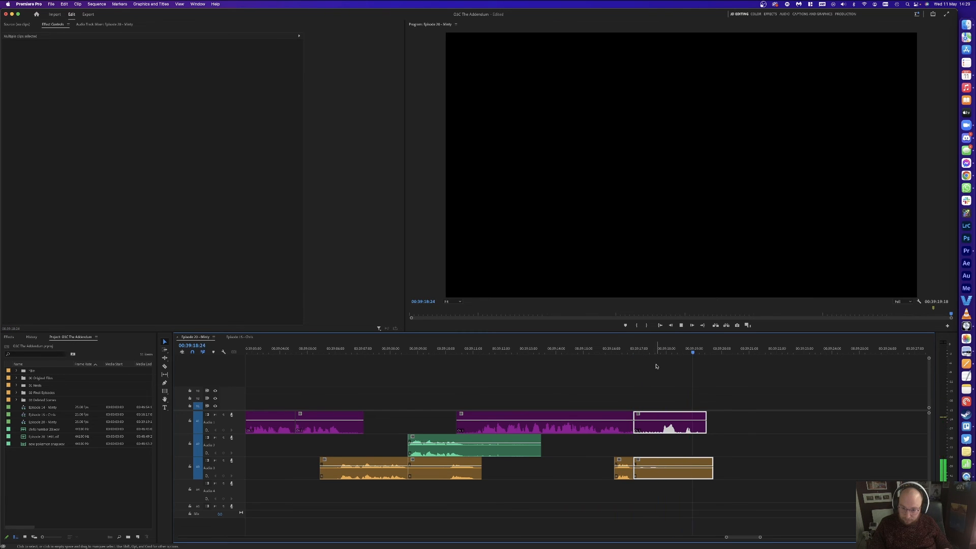
{"action": "key", "text": "super+k"}
Step: Remove the trailing A1 and A3 pieces and fit the sequence, now ending at 00:39:18:11
{"action": "left_click_drag", "start_coordinate": [645, 375], "coordinate": [645, 458]}
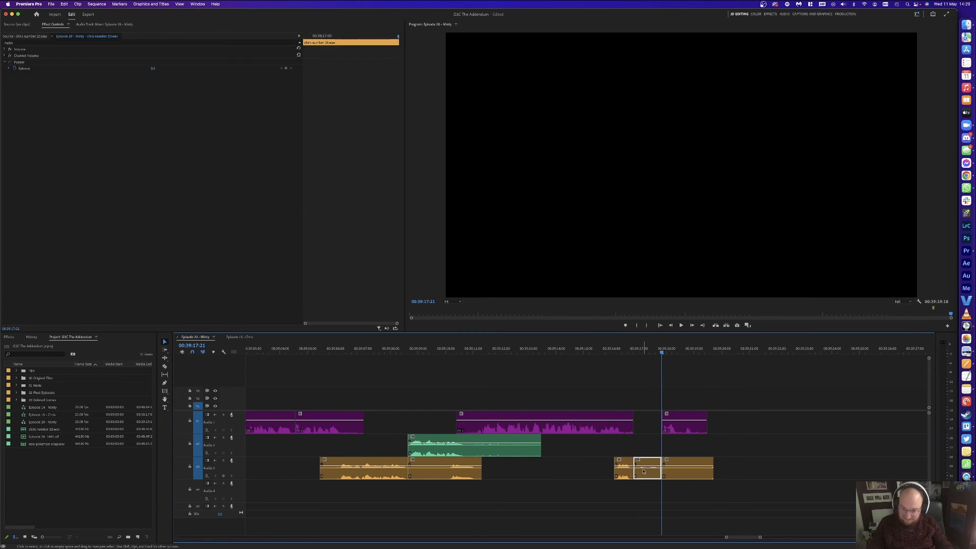
{"action": "key", "text": "shift+Delete"}
{"action": "key", "text": "Delete"}
{"action": "left_click", "coordinate": [651, 468]}
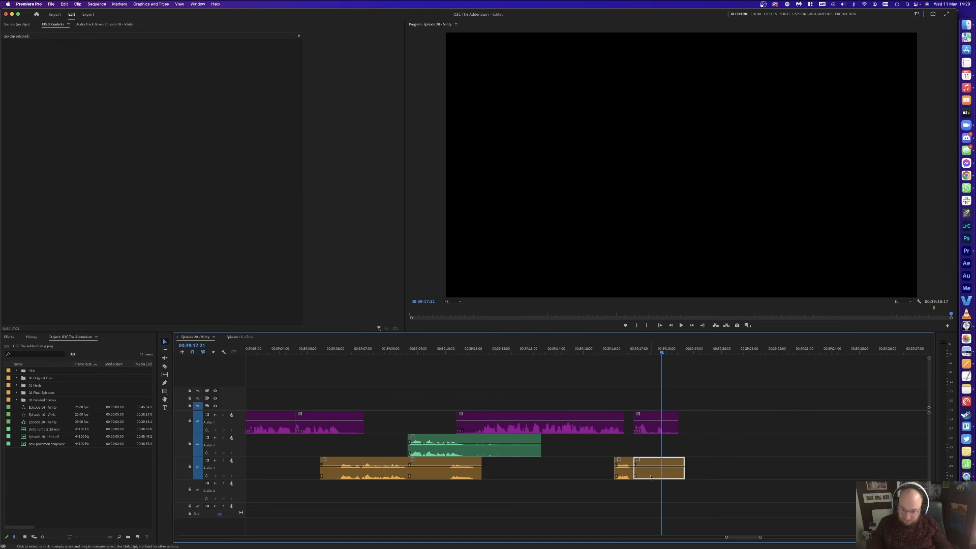
{"action": "key", "text": "Delete"}
{"action": "key", "text": "minus"}
{"action": "key", "text": "minus"}
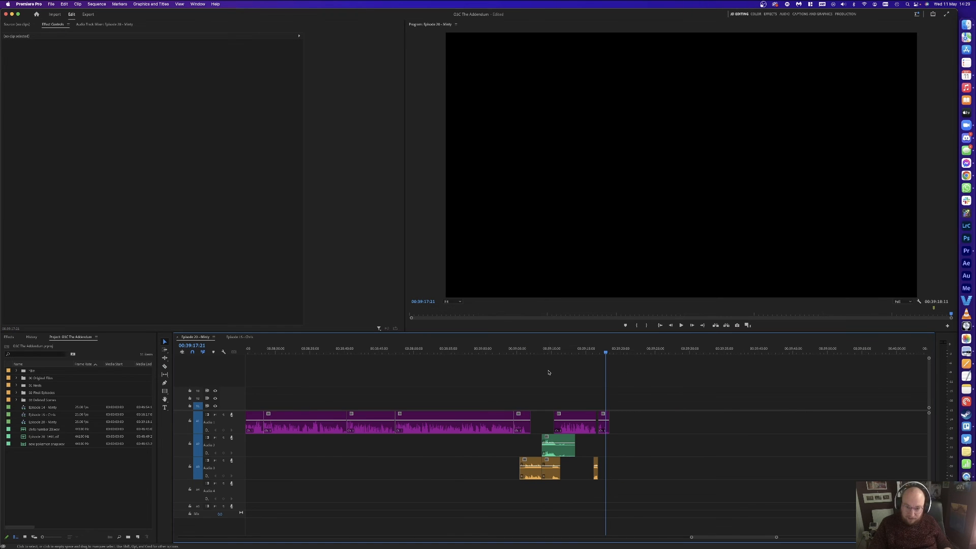
{"action": "key", "text": "backslash"}
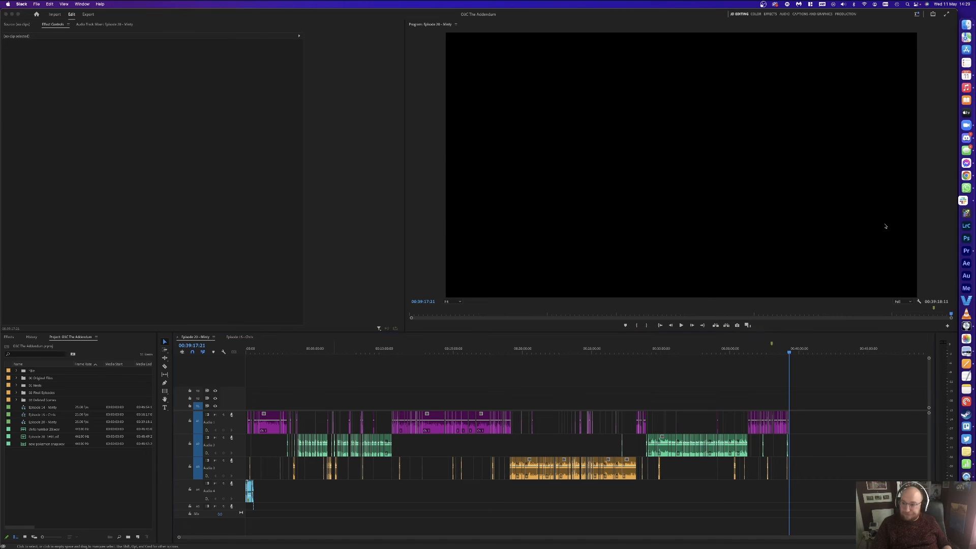
Step: Bring Slack back, dismiss the huddle tip, and scroll through #general
{"action": "left_click", "coordinate": [491, 199]}
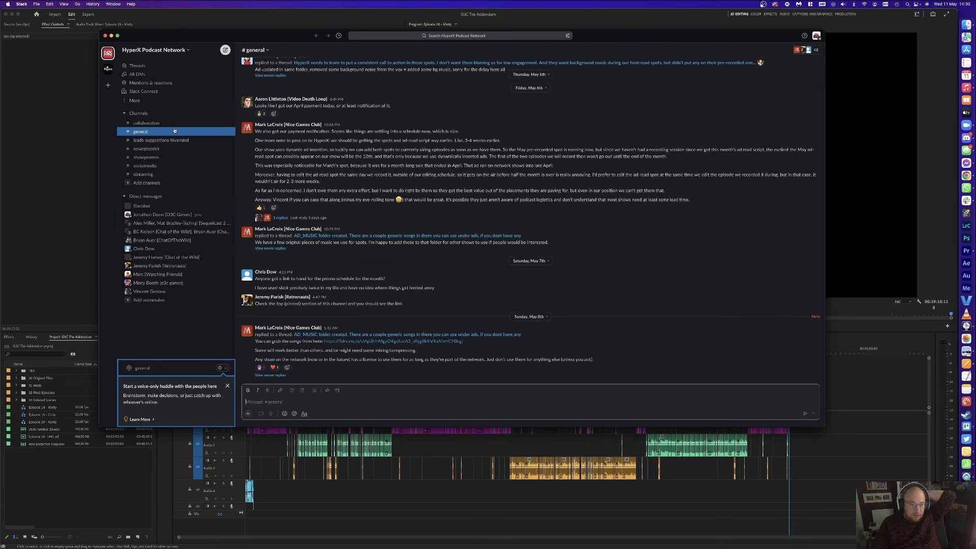
{"action": "left_click", "coordinate": [228, 386]}
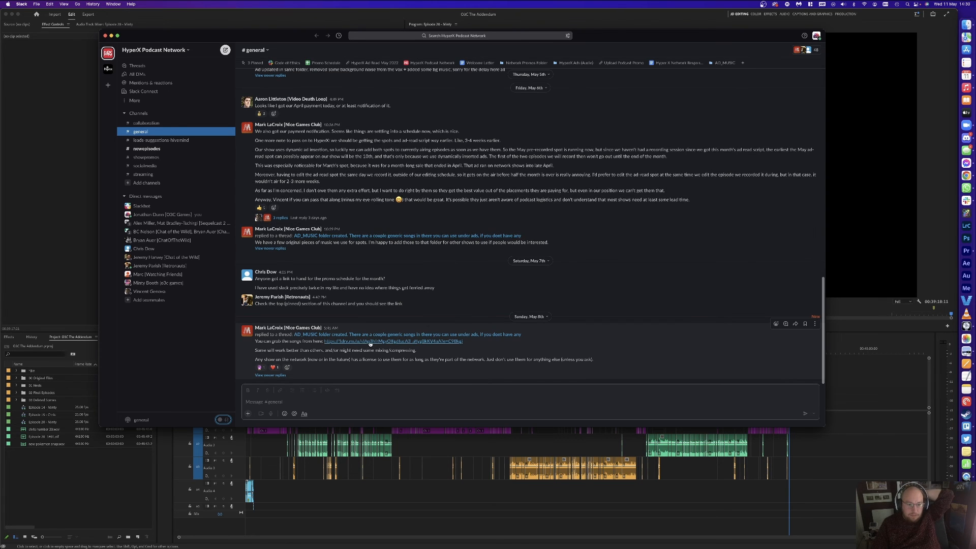
{"action": "scroll", "coordinate": [336, 261], "scroll_direction": "up", "scroll_amount": 1}
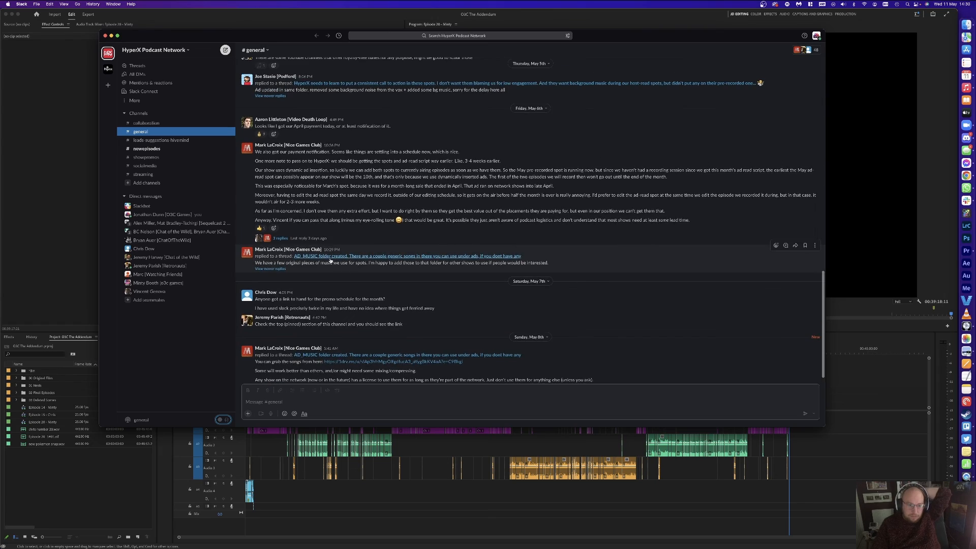
{"action": "scroll", "coordinate": [337, 260], "scroll_direction": "up", "scroll_amount": 5}
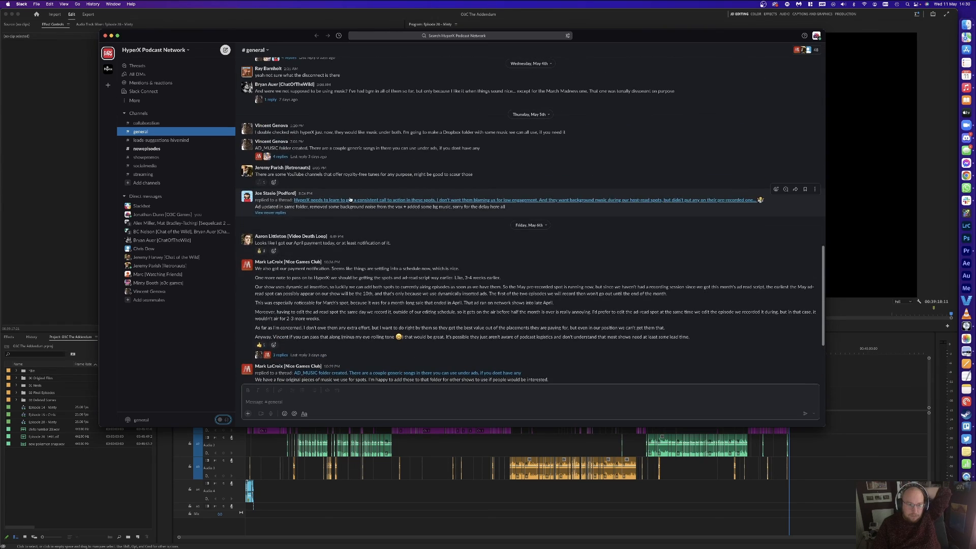
{"action": "scroll", "coordinate": [347, 214], "scroll_direction": "up", "scroll_amount": 9}
{"action": "scroll", "coordinate": [341, 198], "scroll_direction": "up", "scroll_amount": 10}
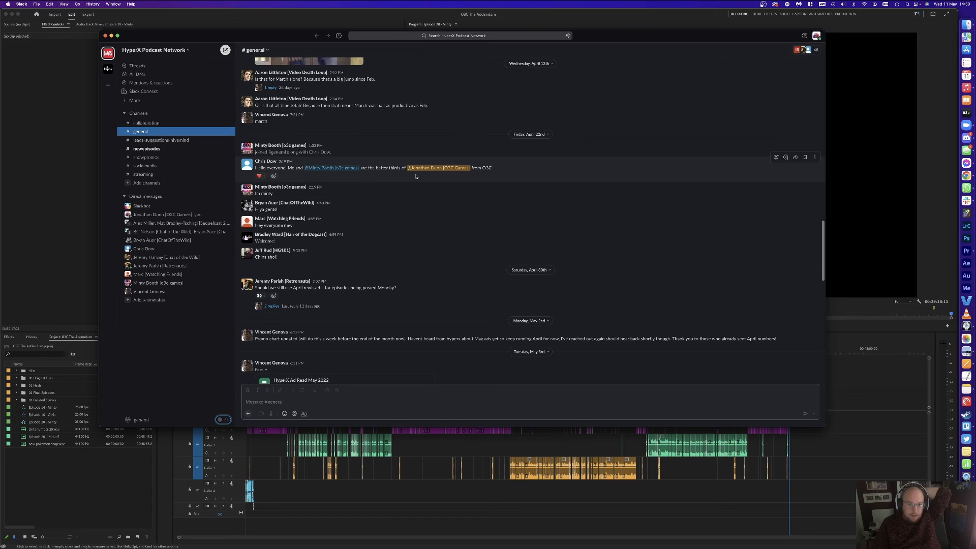
{"action": "scroll", "coordinate": [336, 244], "scroll_direction": "down", "scroll_amount": 3}
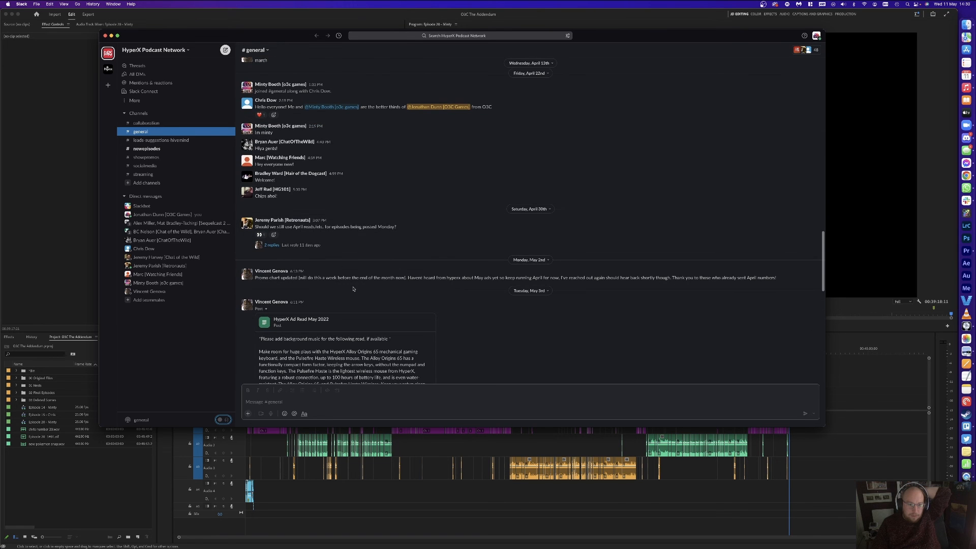
{"action": "scroll", "coordinate": [358, 279], "scroll_direction": "down", "scroll_amount": 5}
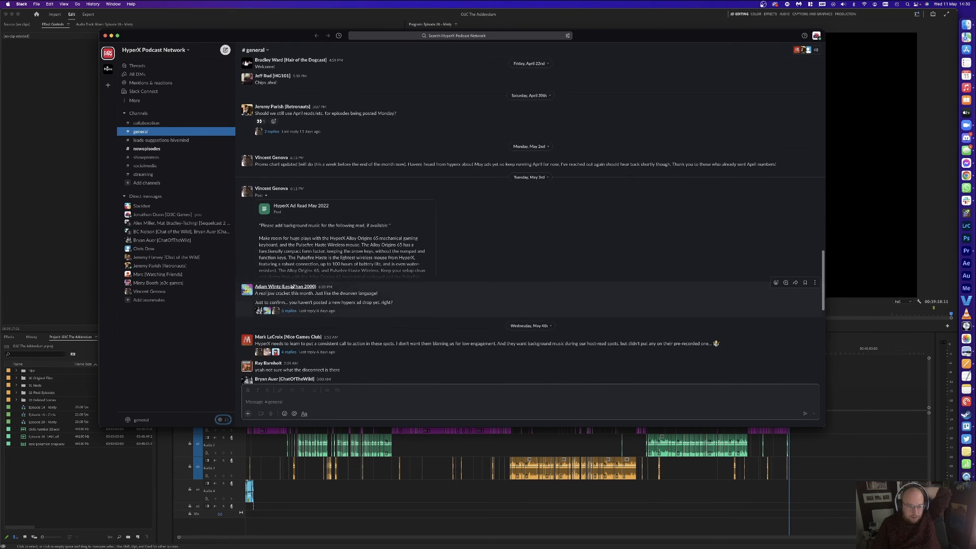
{"action": "scroll", "coordinate": [302, 295], "scroll_direction": "down", "scroll_amount": 2}
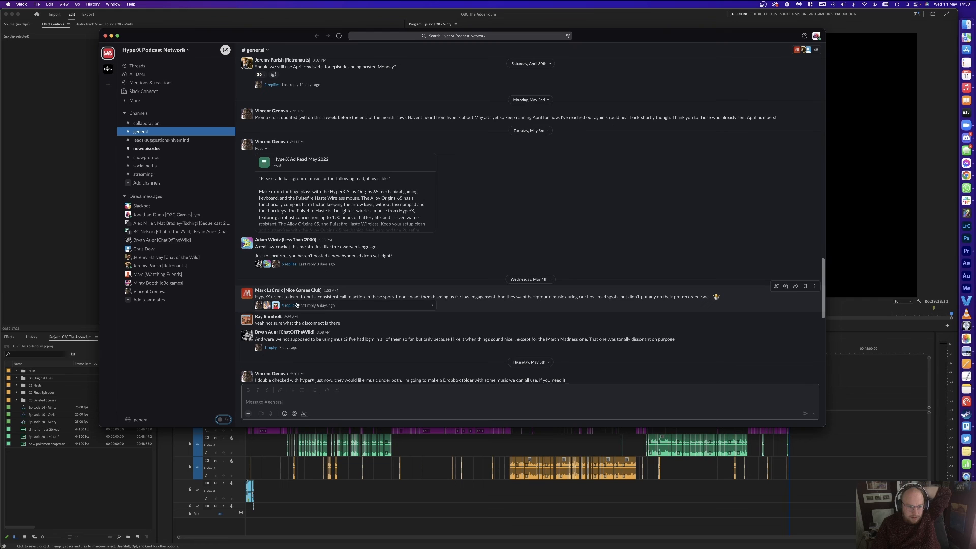
{"action": "scroll", "coordinate": [296, 306], "scroll_direction": "down", "scroll_amount": 3}
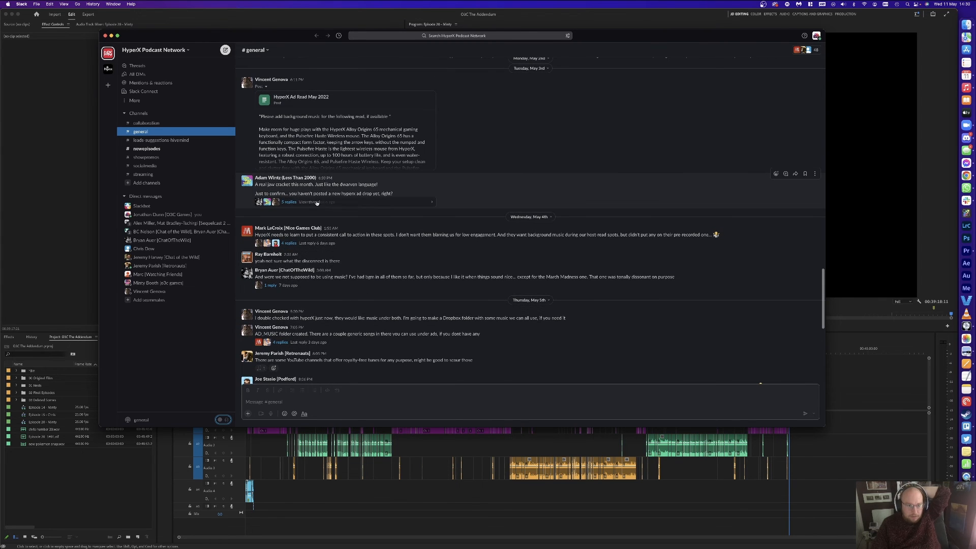
{"action": "scroll", "coordinate": [316, 202], "scroll_direction": "up", "scroll_amount": 1}
{"action": "scroll", "coordinate": [366, 169], "scroll_direction": "down", "scroll_amount": 1}
{"action": "scroll", "coordinate": [366, 169], "scroll_direction": "down", "scroll_amount": 5}
{"action": "scroll", "coordinate": [364, 314], "scroll_direction": "down", "scroll_amount": 4}
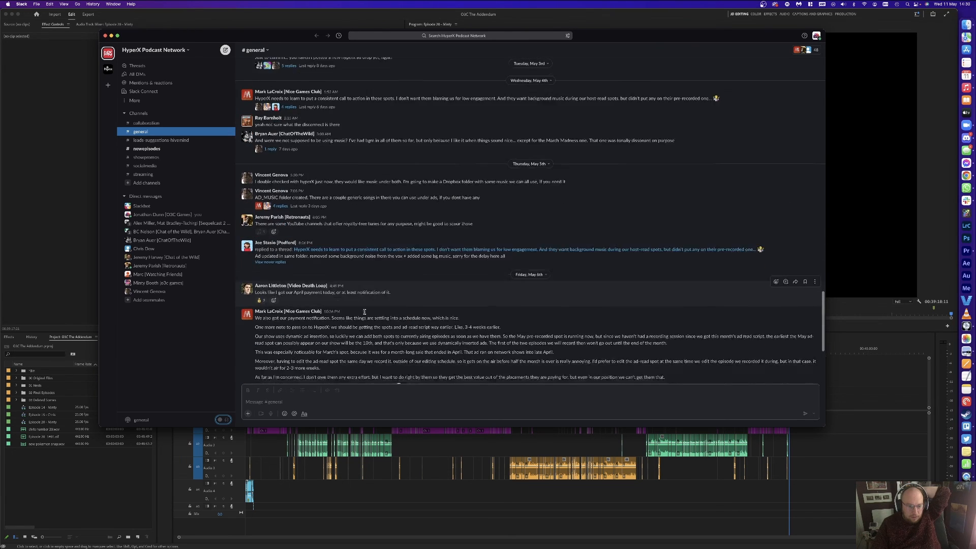
{"action": "scroll", "coordinate": [332, 311], "scroll_direction": "down", "scroll_amount": 4}
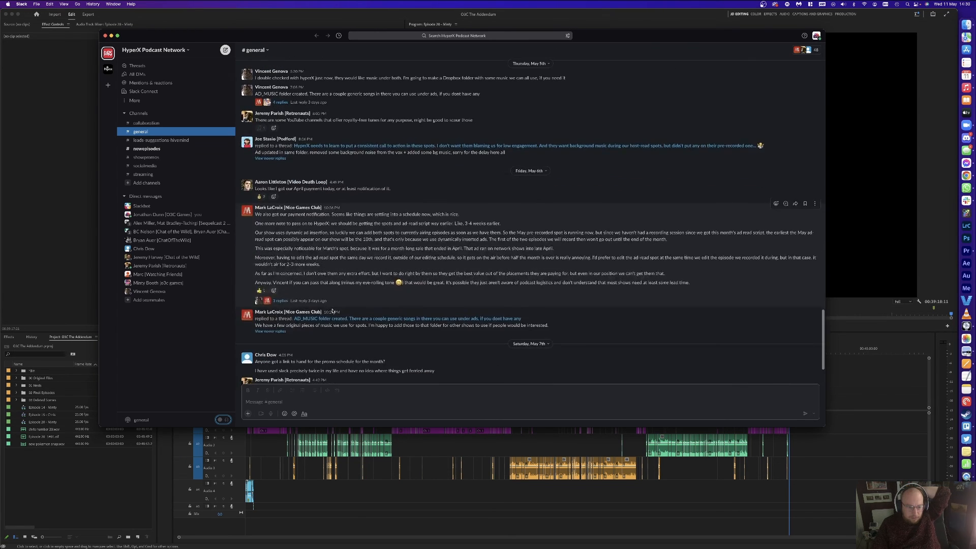
{"action": "scroll", "coordinate": [325, 323], "scroll_direction": "down", "scroll_amount": 2}
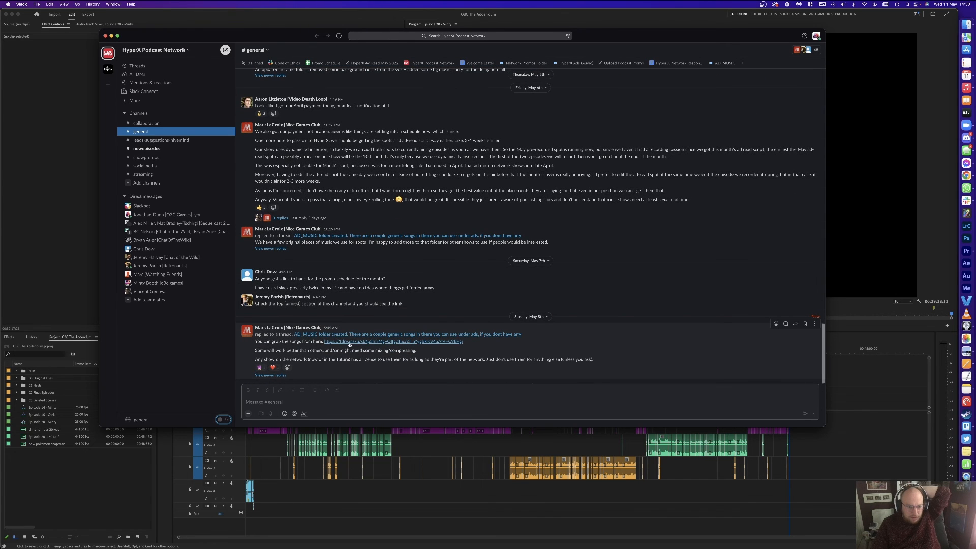
Step: Open the pinned HyperX Ad Read May 2022 script, then the Network Promos Dropbox folder
{"action": "left_click", "coordinate": [359, 63]}
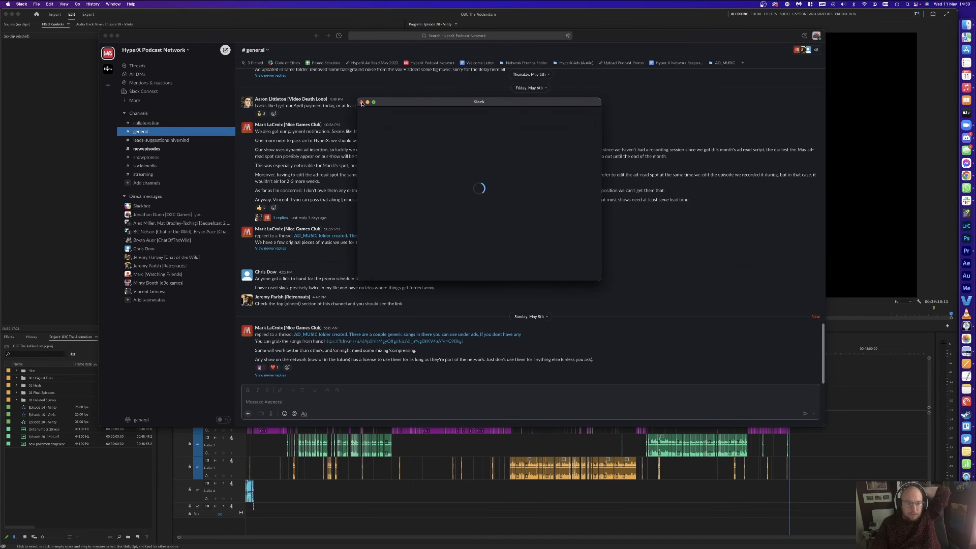
{"action": "left_click", "coordinate": [418, 86]}
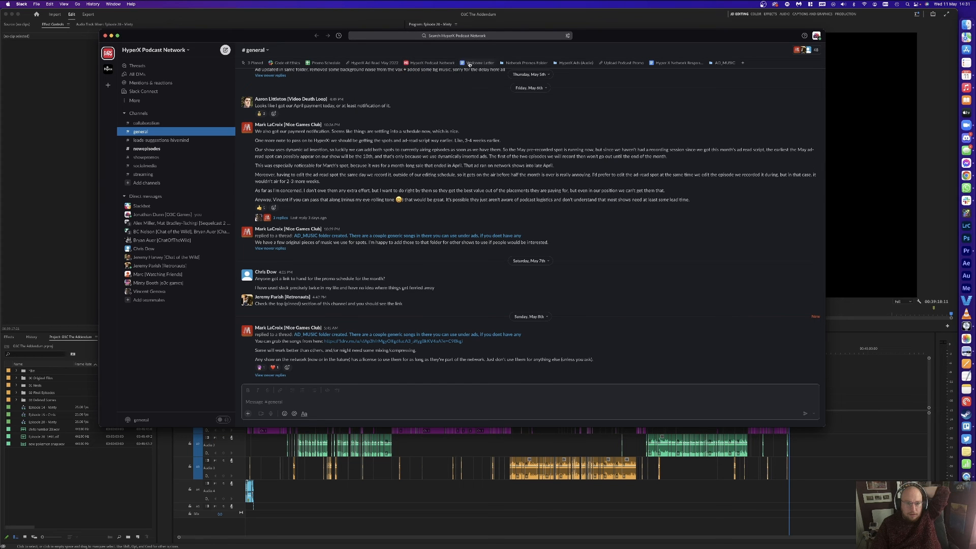
{"action": "left_click", "coordinate": [510, 63]}
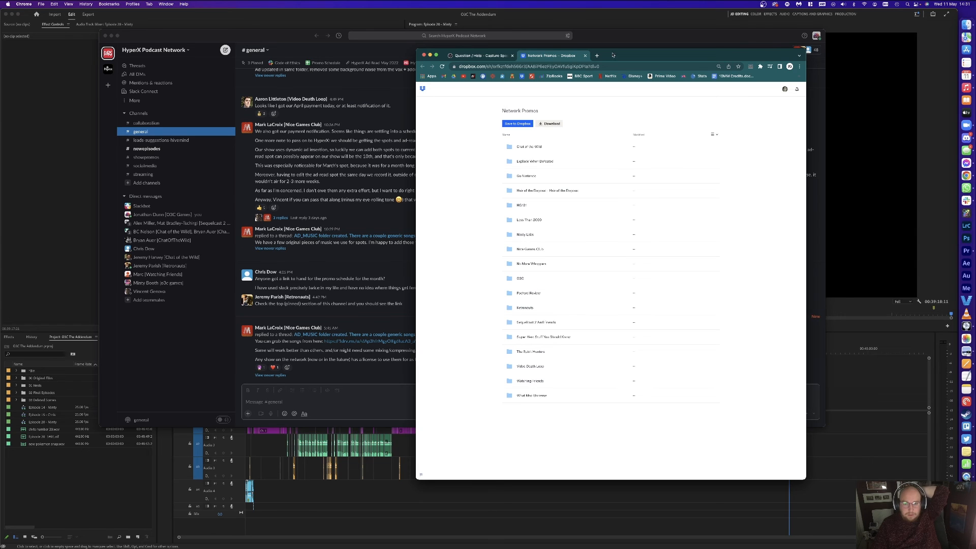
Step: In Dropbox, open HyperX Ads > May 2022 and preview the music WAV
{"action": "left_click", "coordinate": [599, 38]}
{"action": "left_click", "coordinate": [568, 64]}
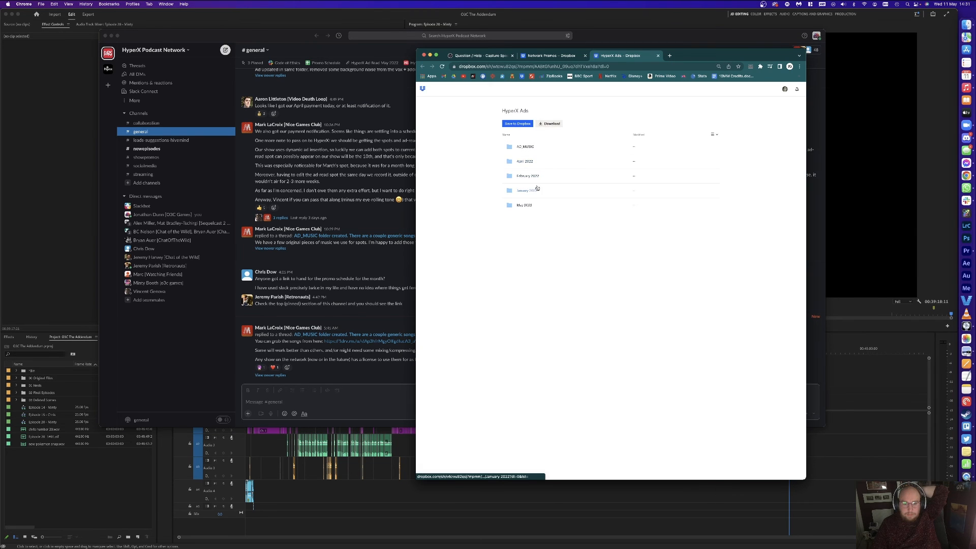
{"action": "left_click", "coordinate": [522, 205]}
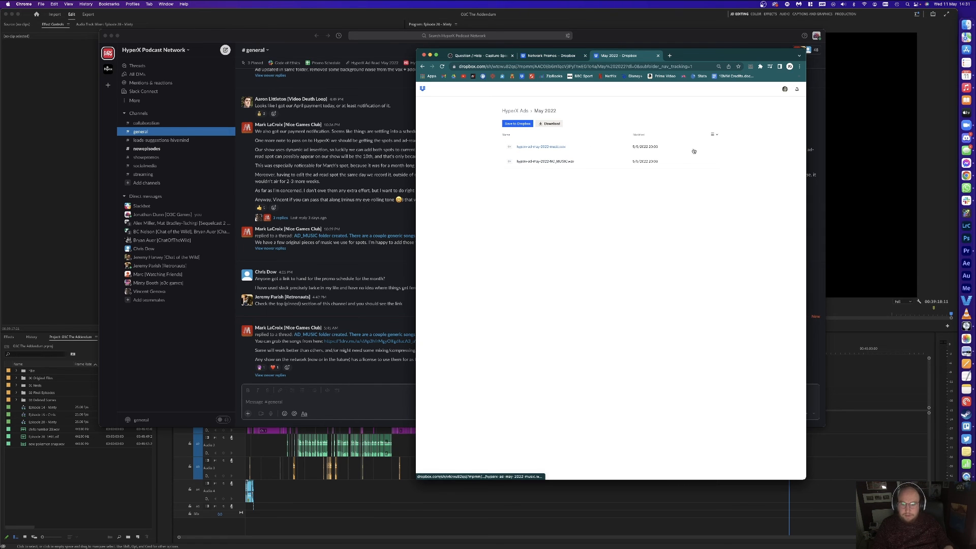
{"action": "right_click", "coordinate": [589, 148]}
{"action": "left_click", "coordinate": [559, 157]}
{"action": "left_click", "coordinate": [549, 148]}
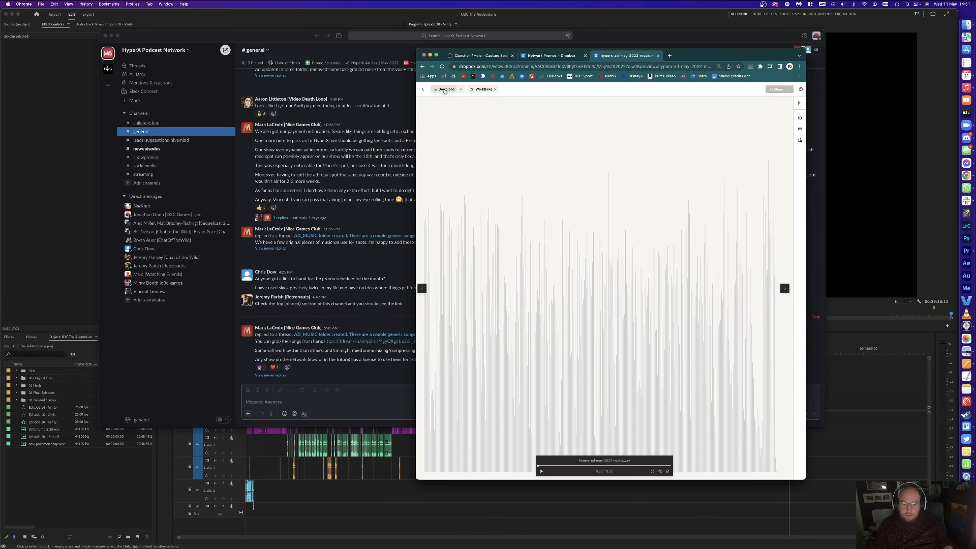
Step: Move the downloaded music WAV into Documents > 000 O3C Games > 00 Assets > HyperX Adverts
{"action": "key", "text": "ctrl+Up"}
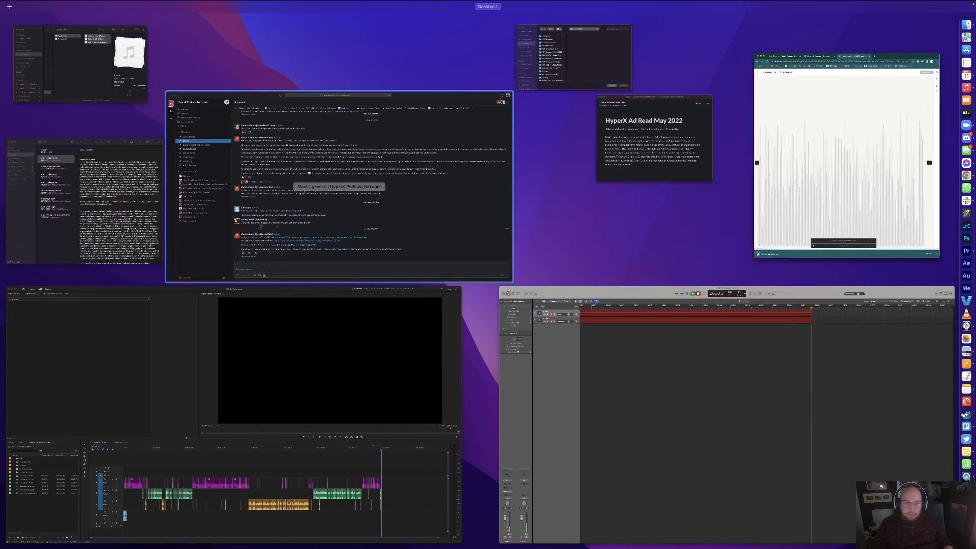
{"action": "left_click", "coordinate": [122, 81]}
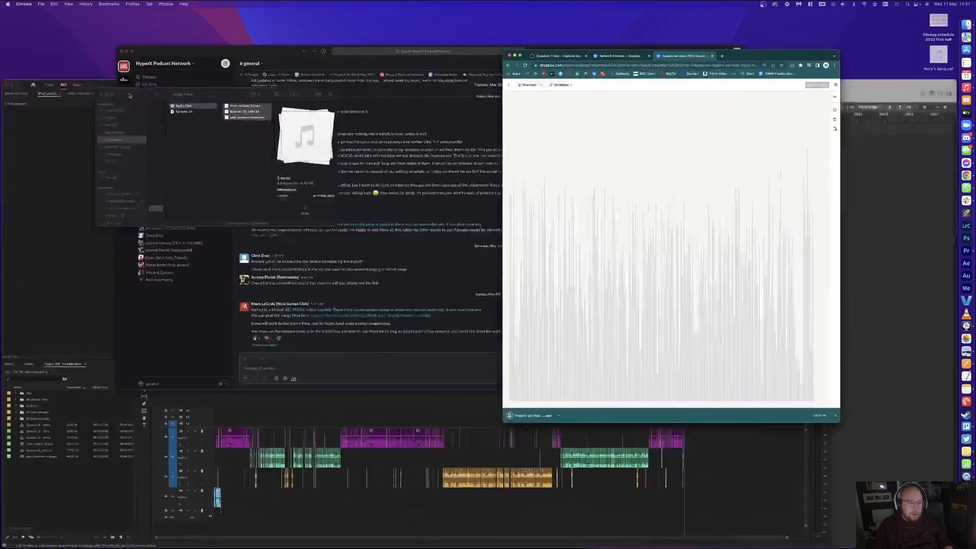
{"action": "left_click", "coordinate": [166, 170]}
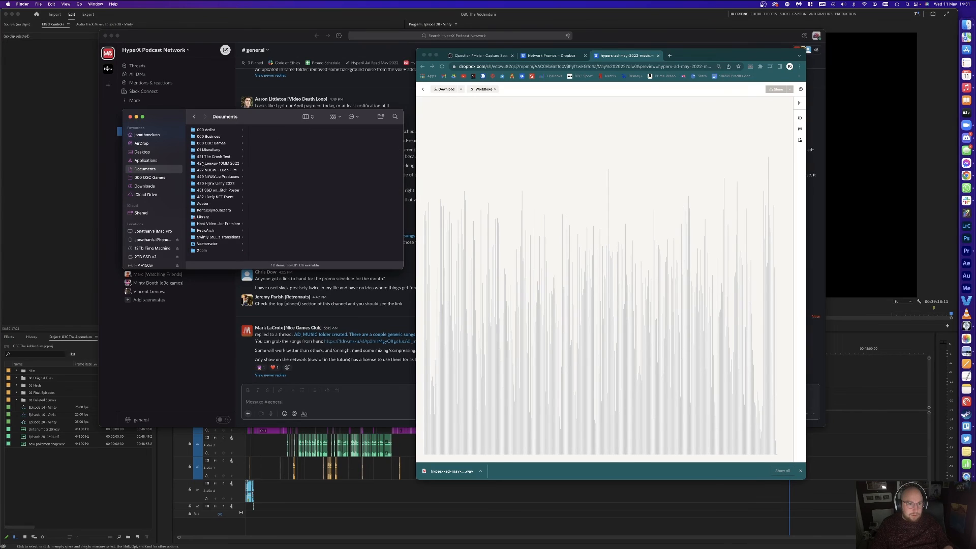
{"action": "left_click", "coordinate": [226, 145]}
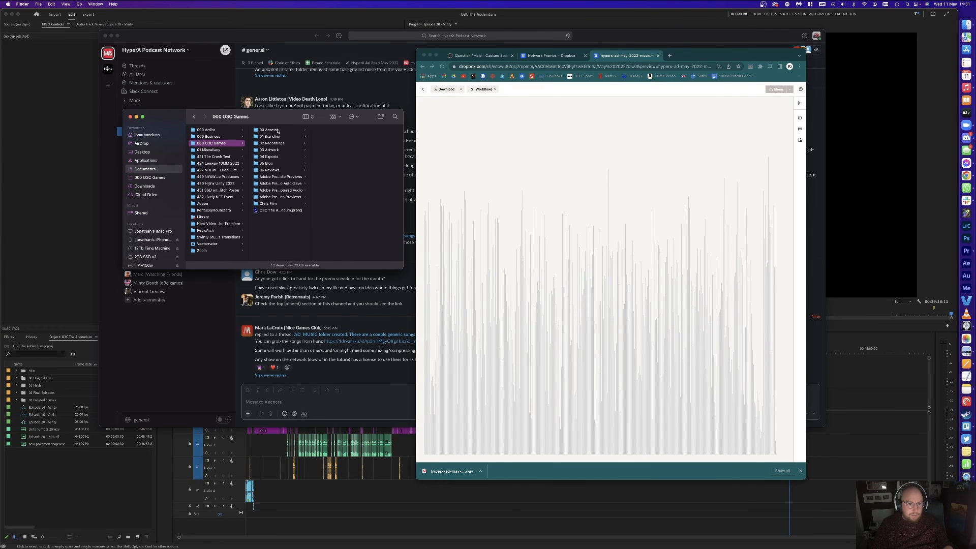
{"action": "left_click", "coordinate": [285, 131]}
{"action": "left_click", "coordinate": [346, 142]}
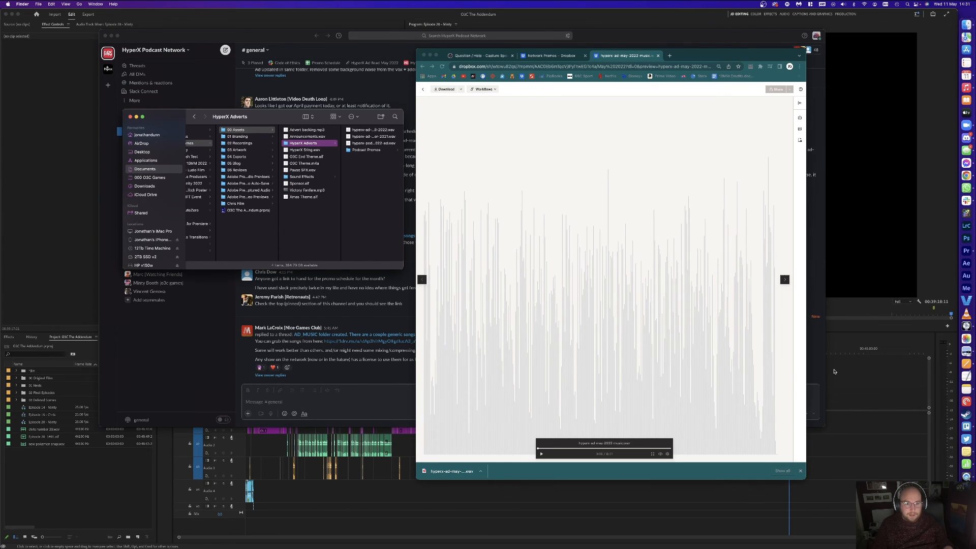
{"action": "left_click", "coordinate": [966, 522]}
{"action": "left_click_drag", "start_coordinate": [813, 436], "coordinate": [355, 196]}
{"action": "left_click", "coordinate": [386, 510]}
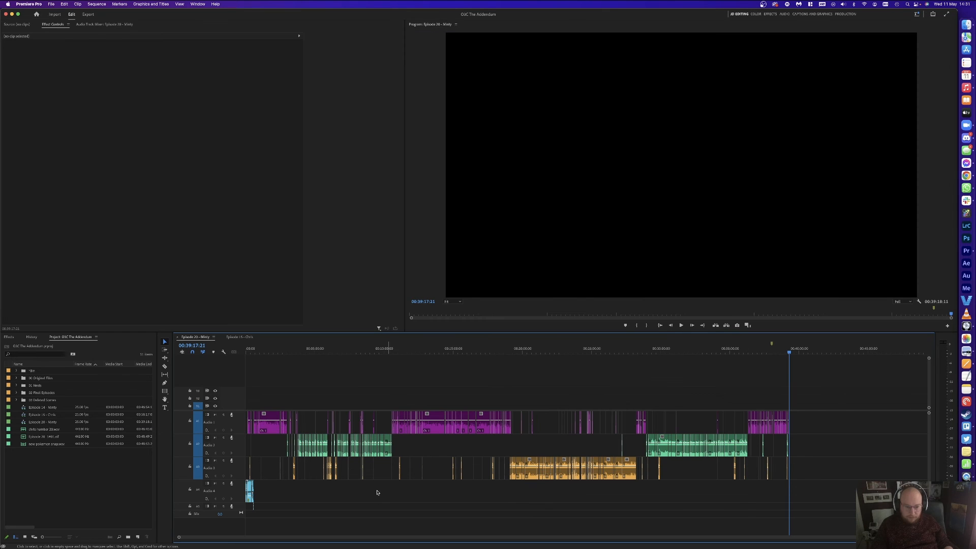
Step: Locate the edit point at 00:02:32:21 by scrubbing and playing the Episode 20 timeline
{"action": "left_click", "coordinate": [268, 348]}
{"action": "key", "text": "equal"}
{"action": "key", "text": "equal"}
{"action": "key", "text": "equal"}
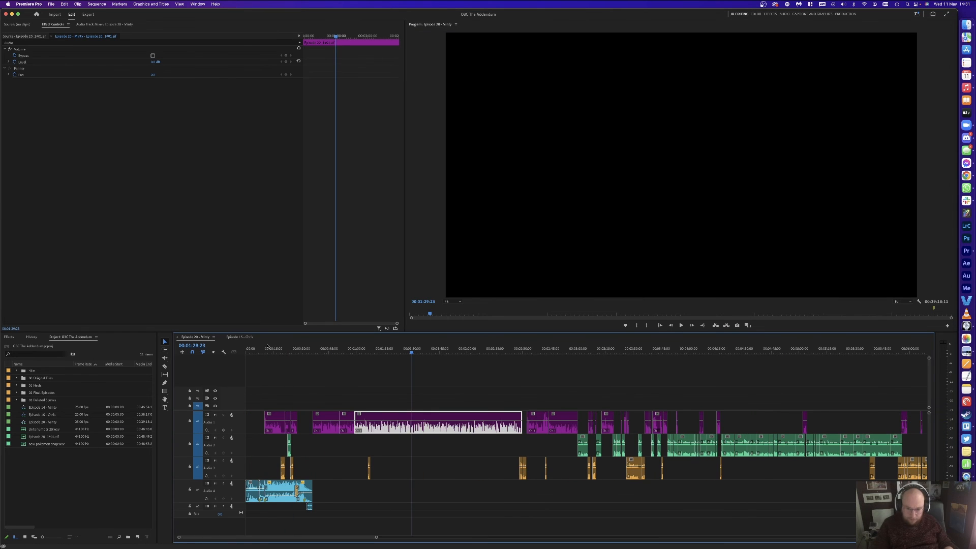
{"action": "left_click", "coordinate": [524, 349]}
{"action": "left_click_drag", "start_coordinate": [547, 348], "coordinate": [571, 349]}
{"action": "key", "text": "space"}
{"action": "key", "text": "equal"}
{"action": "key", "text": "equal"}
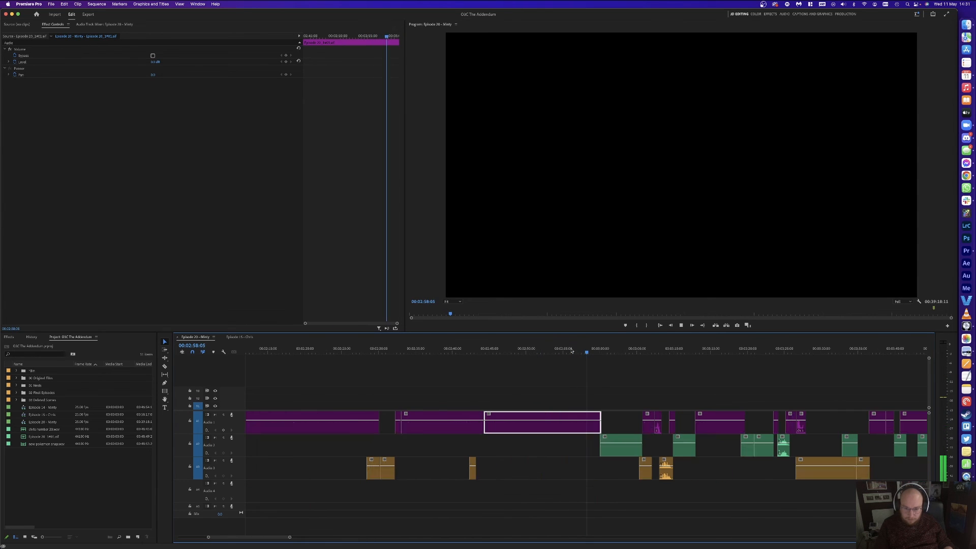
{"action": "key", "text": "Up"}
{"action": "key", "text": "Up"}
{"action": "key", "text": "Up"}
{"action": "key", "text": "Up"}
{"action": "key", "text": "Up"}
{"action": "key", "text": "space"}
{"action": "key", "text": "space"}
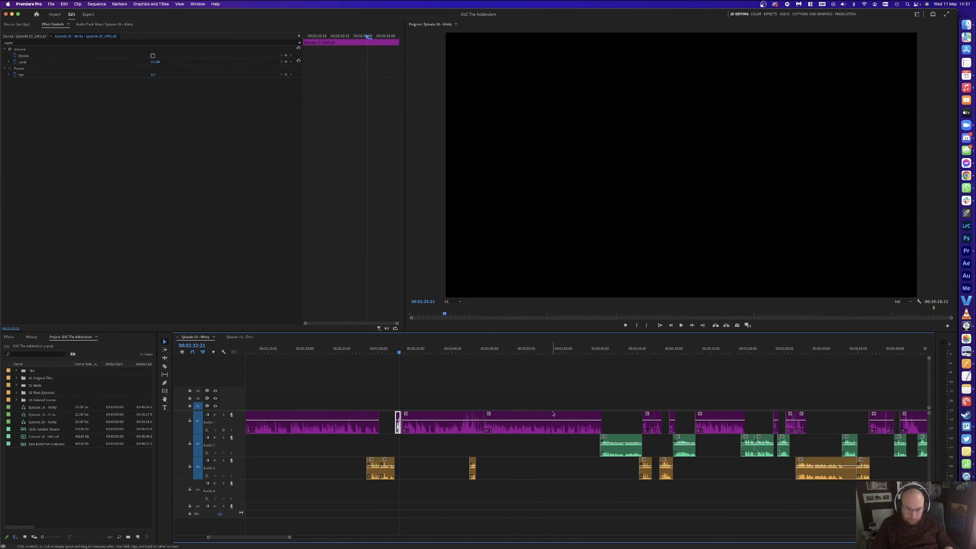
Step: Select all clips from 00:02:32:21 onward and shift them 00:02:16:08 later
{"action": "key", "text": "equal"}
{"action": "scroll", "coordinate": [553, 414], "scroll_direction": "down", "scroll_amount": 1}
{"action": "key", "text": "a"}
{"action": "left_click", "coordinate": [531, 420]}
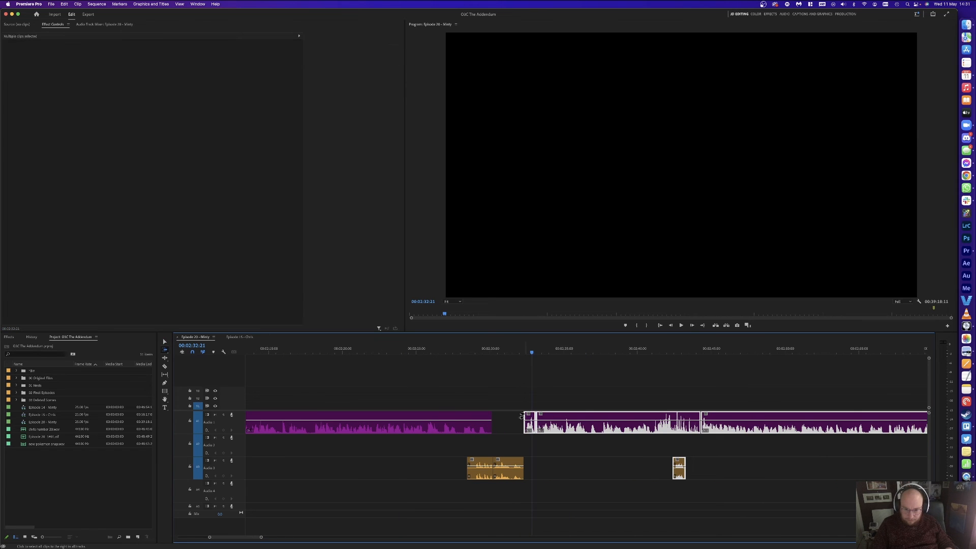
{"action": "key", "text": "v"}
{"action": "key", "text": "minus"}
{"action": "key", "text": "minus"}
{"action": "key", "text": "minus"}
{"action": "left_click_drag", "start_coordinate": [539, 421], "coordinate": [834, 421]}
{"action": "left_click", "coordinate": [706, 388]}
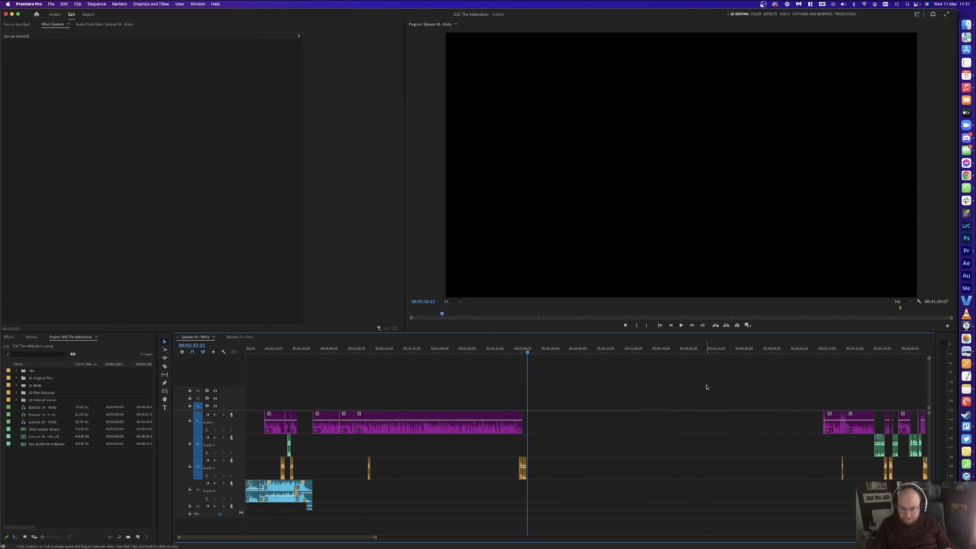
{"action": "key", "text": "ctrl+Up"}
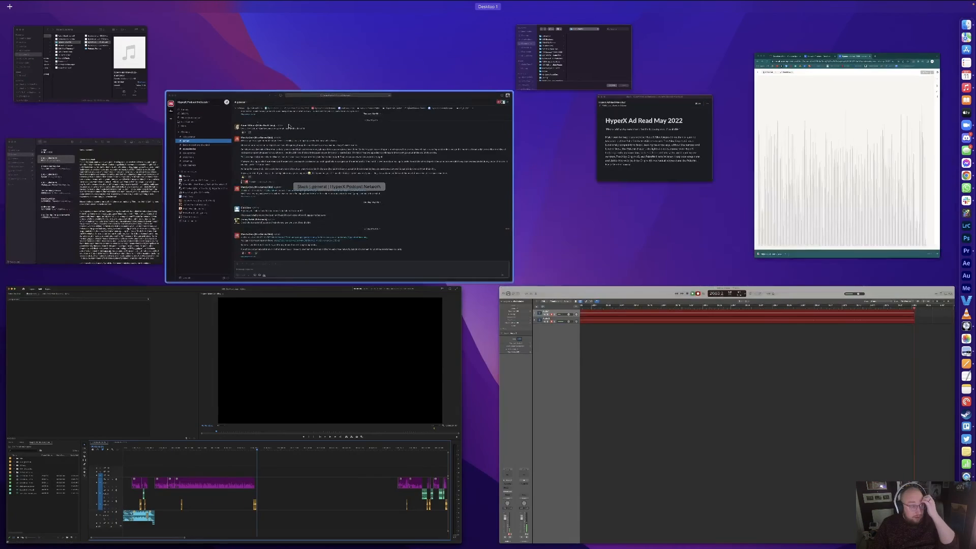
Step: Place hyperx-ad-may-2022-music.wav from the HyperX Adverts folder onto Audio 4 at the playhead
{"action": "left_click", "coordinate": [99, 75]}
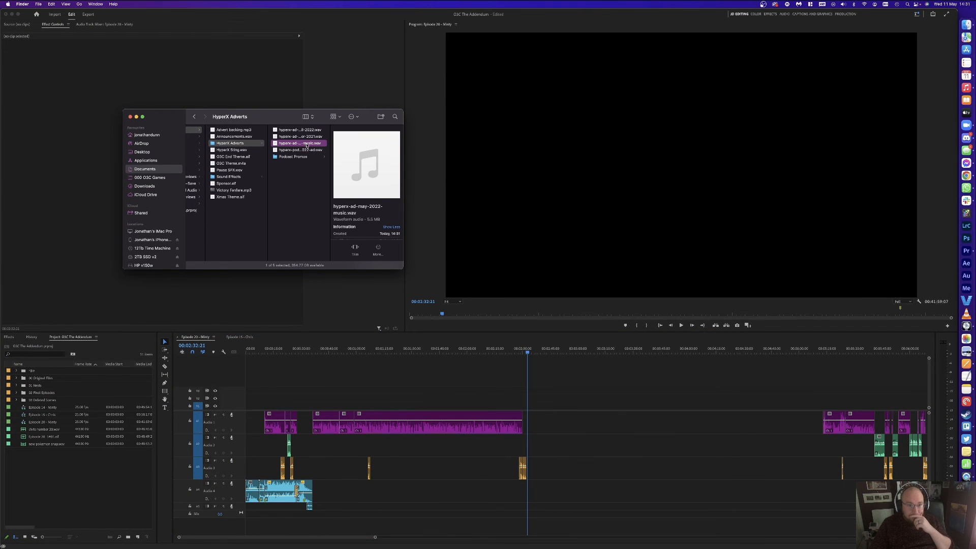
{"action": "left_click_drag", "start_coordinate": [306, 146], "coordinate": [529, 497]}
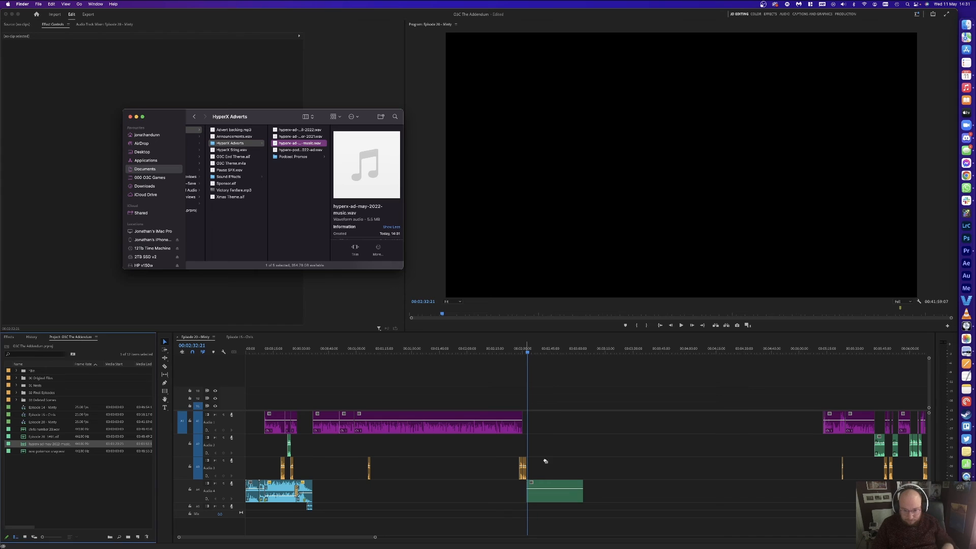
{"action": "key", "text": "space"}
{"action": "left_click", "coordinate": [555, 399]}
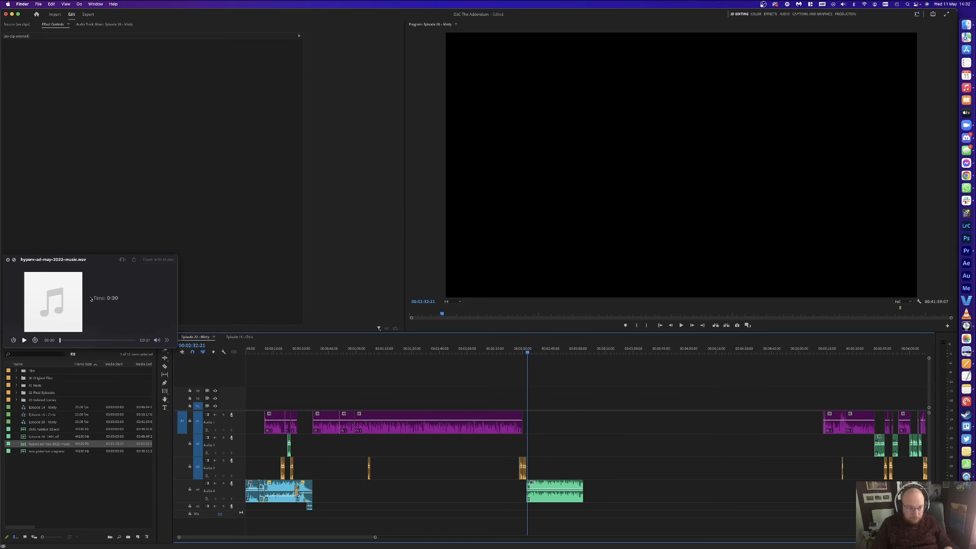
{"action": "left_click", "coordinate": [91, 300]}
{"action": "key", "text": "space"}
Step: Drag the later clips left so they close the gap after the music
{"action": "left_click", "coordinate": [593, 405]}
{"action": "key", "text": "space"}
{"action": "key", "text": "equal"}
{"action": "key", "text": "equal"}
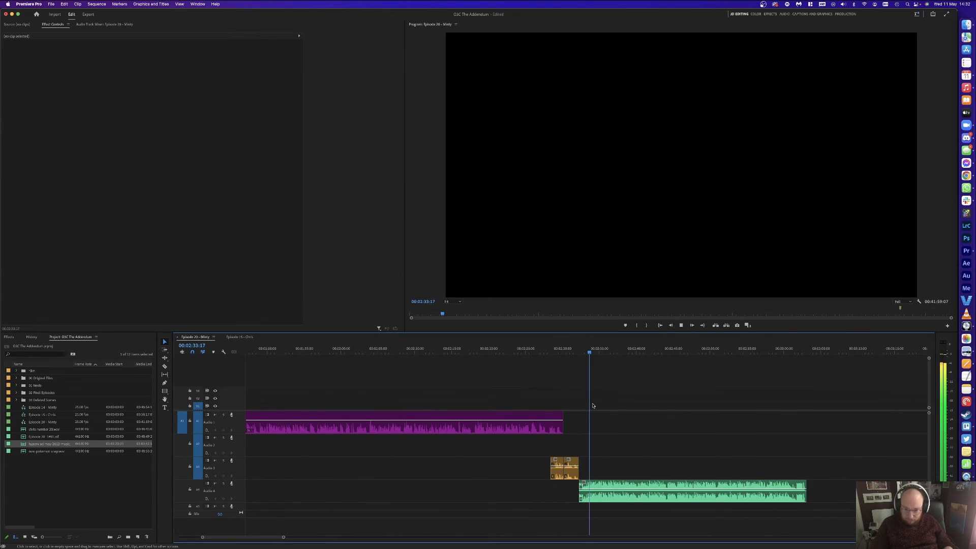
{"action": "key", "text": "space"}
{"action": "left_click", "coordinate": [598, 492]}
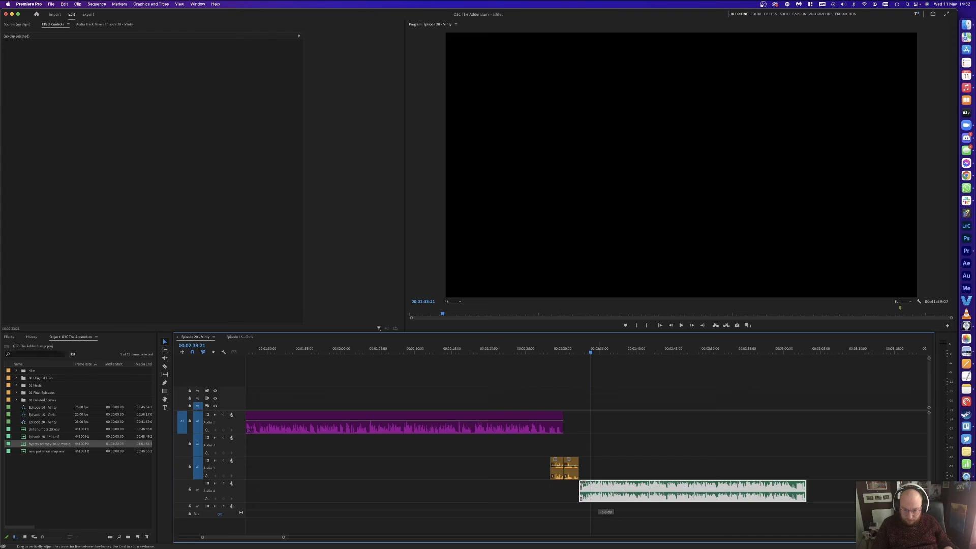
{"action": "left_click", "coordinate": [629, 394]}
{"action": "key", "text": "space"}
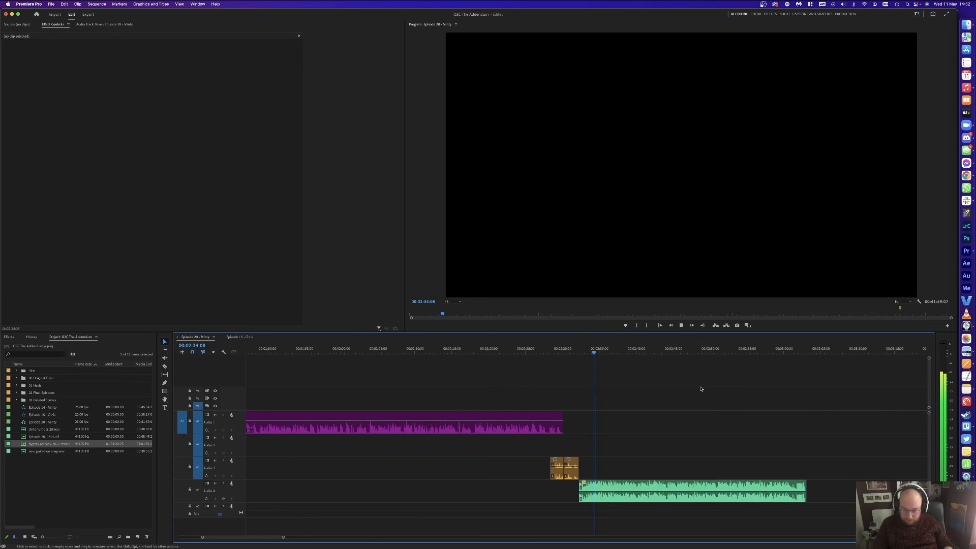
{"action": "key", "text": "minus"}
{"action": "key", "text": "minus"}
{"action": "key", "text": "space"}
{"action": "left_click", "coordinate": [833, 431]}
{"action": "left_click_drag", "start_coordinate": [834, 431], "coordinate": [598, 431]}
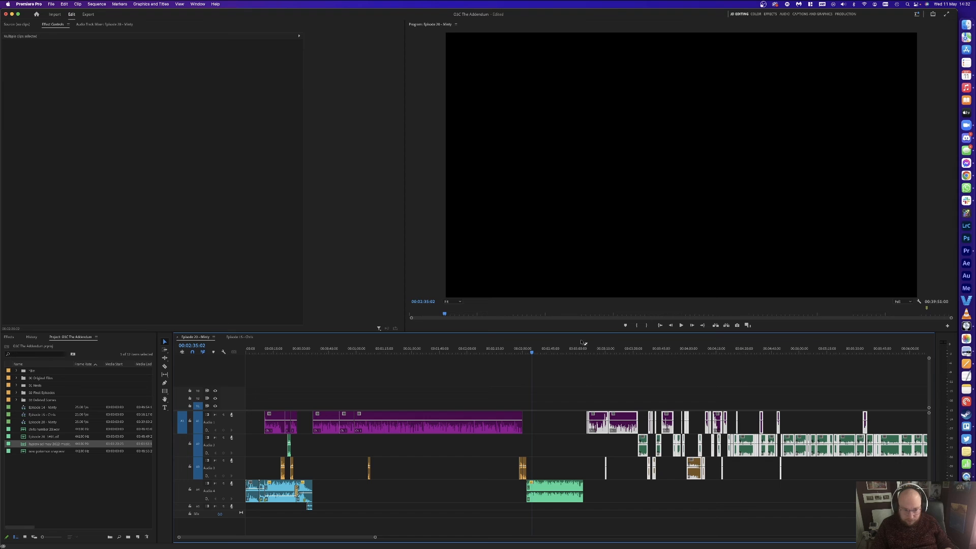
Step: Shift the Audio 1 clips and all following clips about six frames earlier to tighten the join
{"action": "key", "text": "equal"}
{"action": "key", "text": "equal"}
{"action": "key", "text": "equal"}
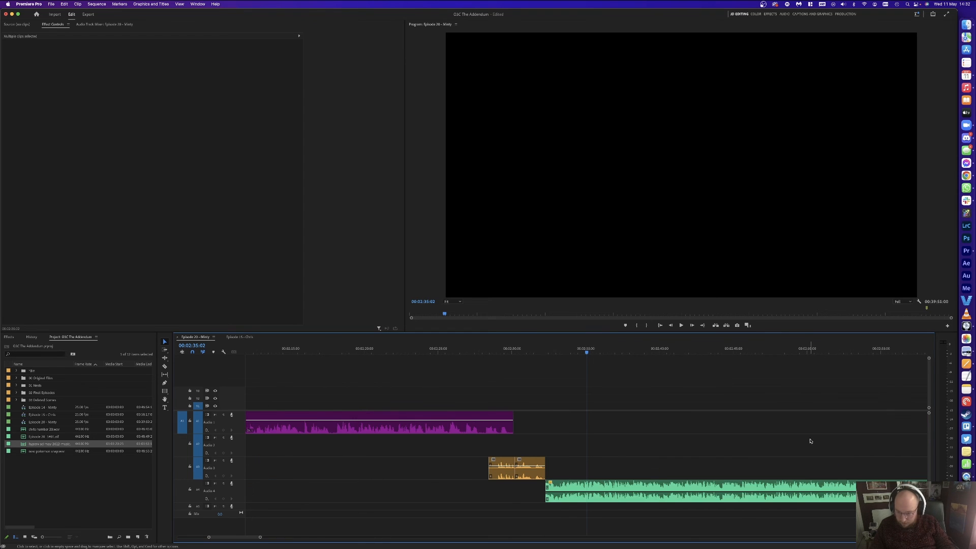
{"action": "left_click_drag", "start_coordinate": [831, 428], "coordinate": [802, 430]}
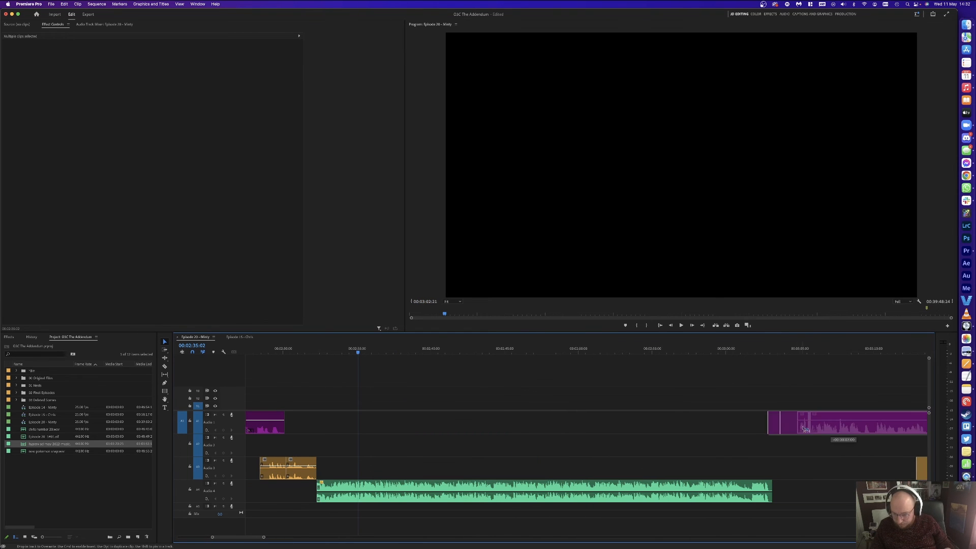
{"action": "left_click_drag", "start_coordinate": [783, 398], "coordinate": [783, 398]}
{"action": "left_click", "coordinate": [767, 348]}
{"action": "key", "text": "space"}
{"action": "left_click", "coordinate": [745, 372]}
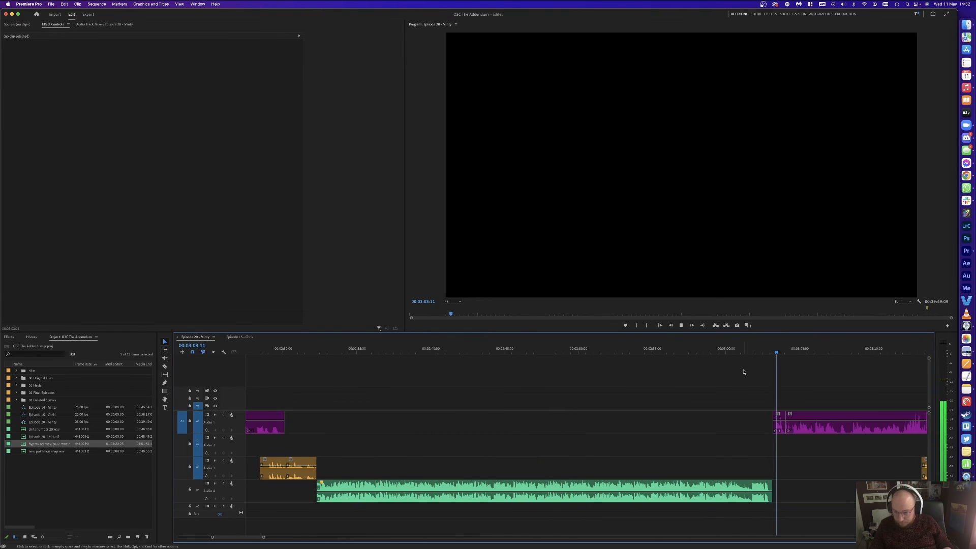
{"action": "key", "text": "space"}
{"action": "left_click", "coordinate": [787, 423]}
{"action": "key", "text": "a"}
{"action": "left_click", "coordinate": [781, 425]}
{"action": "key", "text": "v"}
{"action": "left_click_drag", "start_coordinate": [801, 432], "coordinate": [797, 432]}
{"action": "left_click", "coordinate": [778, 381]}
Step: Shorten the music clip's end and add a Constant Power fade to it
{"action": "left_click", "coordinate": [763, 348]}
{"action": "key", "text": "equal"}
{"action": "key", "text": "equal"}
{"action": "key", "text": "space"}
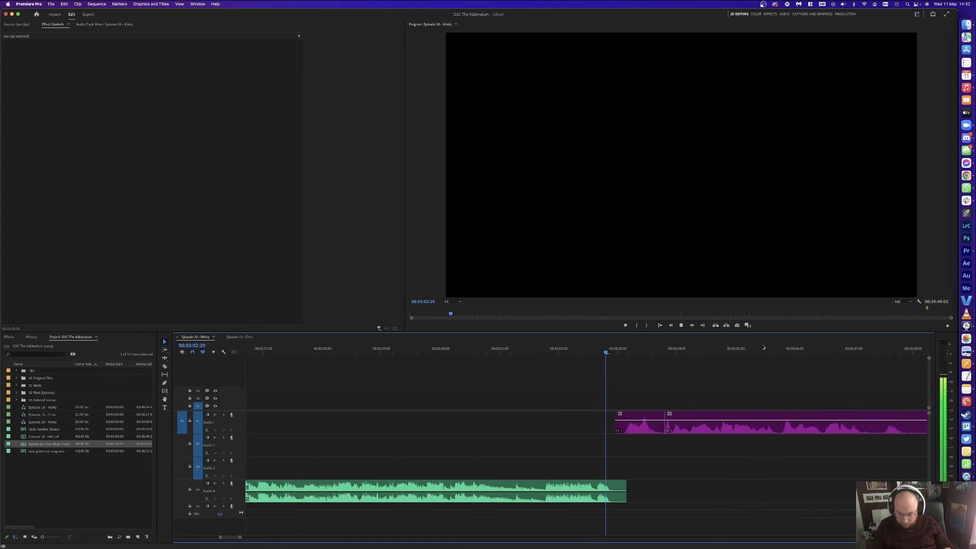
{"action": "key", "text": "space"}
{"action": "left_click_drag", "start_coordinate": [625, 487], "coordinate": [610, 484]}
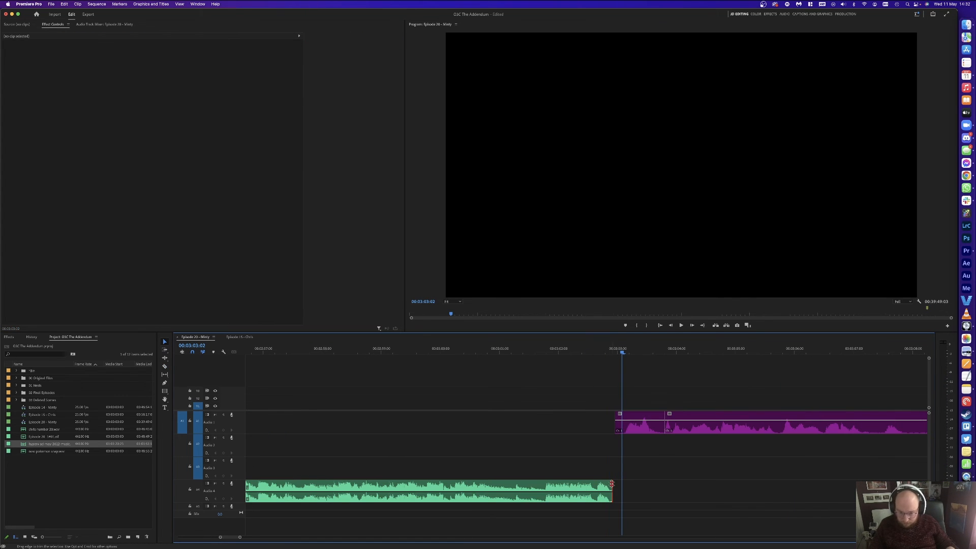
{"action": "key", "text": "super+shift+d"}
{"action": "double_click", "coordinate": [610, 487]}
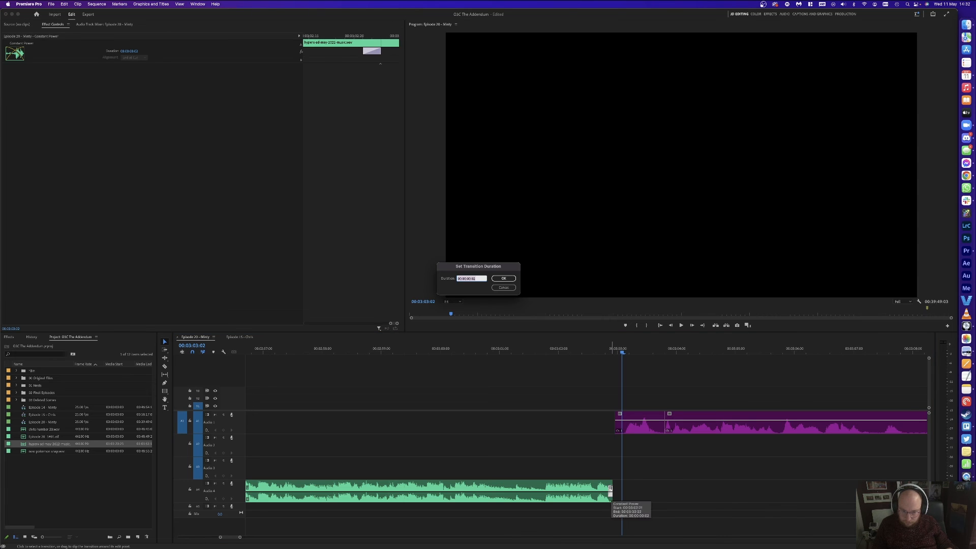
Step: Set the fade duration to 7 and play back the join to check it
{"action": "type", "text": "7"}
{"action": "key", "text": "Return"}
{"action": "left_click", "coordinate": [599, 350]}
{"action": "key", "text": "space"}
{"action": "key", "text": "space"}
Step: Move the two purple Audio 1 clips one frame earlier
{"action": "left_click", "coordinate": [641, 427]}
{"action": "left_click", "coordinate": [676, 428], "text": "shift"}
{"action": "left_click_drag", "start_coordinate": [637, 431], "coordinate": [627, 431]}
{"action": "left_click", "coordinate": [615, 376]}
Step: Fit the whole sequence in view, save the project, and select all Audio 1 clips
{"action": "key", "text": "minus"}
{"action": "key", "text": "minus"}
{"action": "key", "text": "minus"}
{"action": "key", "text": "minus"}
{"action": "key", "text": "minus"}
{"action": "key", "text": "minus"}
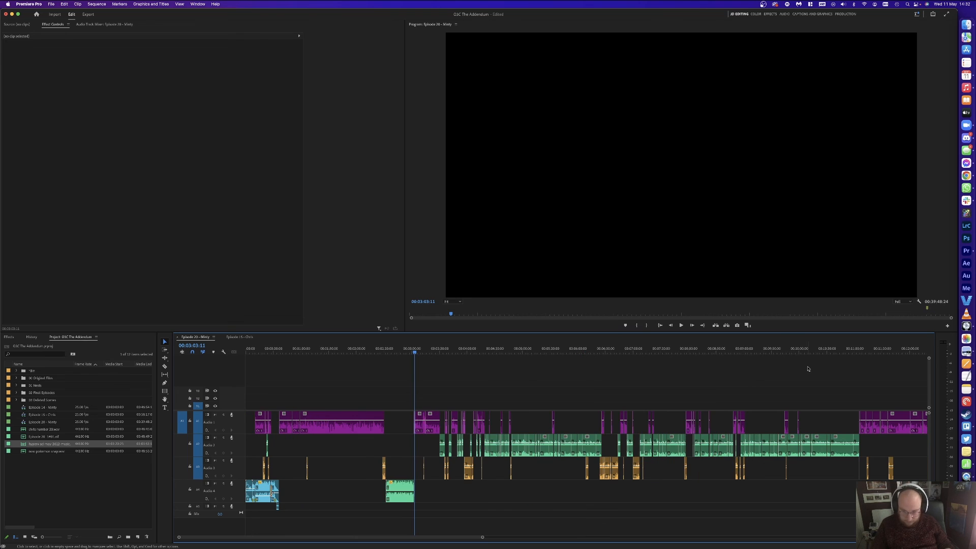
{"action": "scroll", "coordinate": [740, 370], "scroll_direction": "right", "scroll_amount": 5}
{"action": "key", "text": "backslash"}
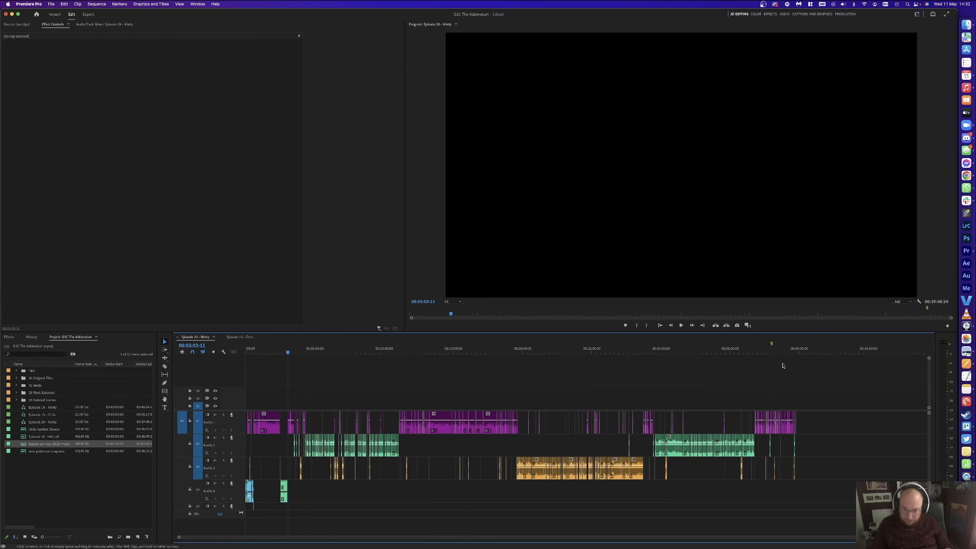
{"action": "key", "text": "super+s"}
{"action": "left_click_drag", "start_coordinate": [828, 367], "coordinate": [245, 432]}
{"action": "key", "text": "backslash"}
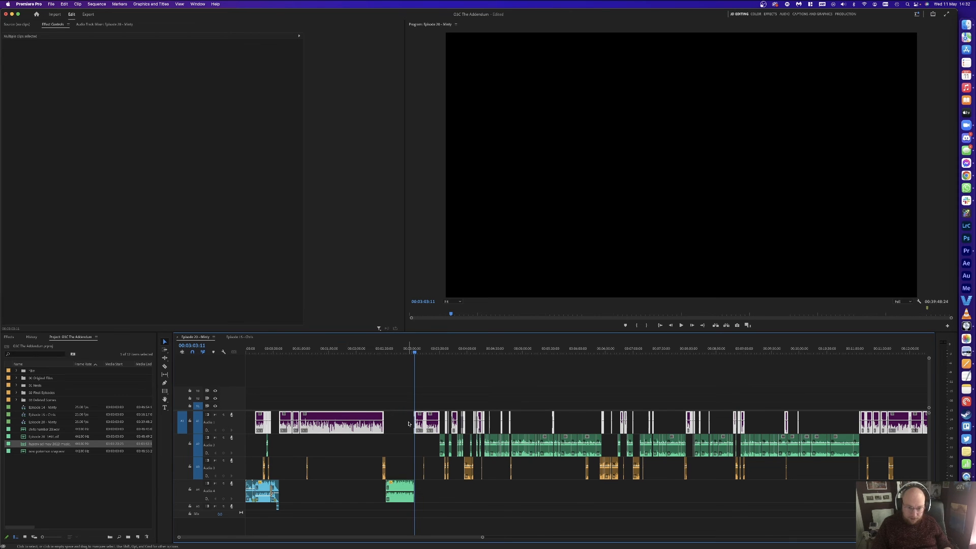
Step: Nest the Audio 1 clips into a sequence named 'JD Episode 20'
{"action": "right_click", "coordinate": [366, 423]}
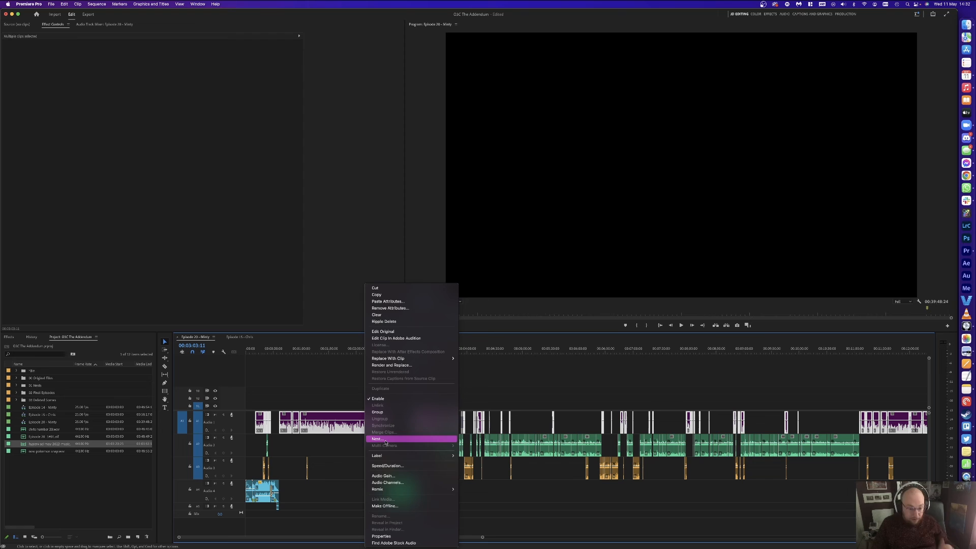
{"action": "left_click", "coordinate": [383, 476]}
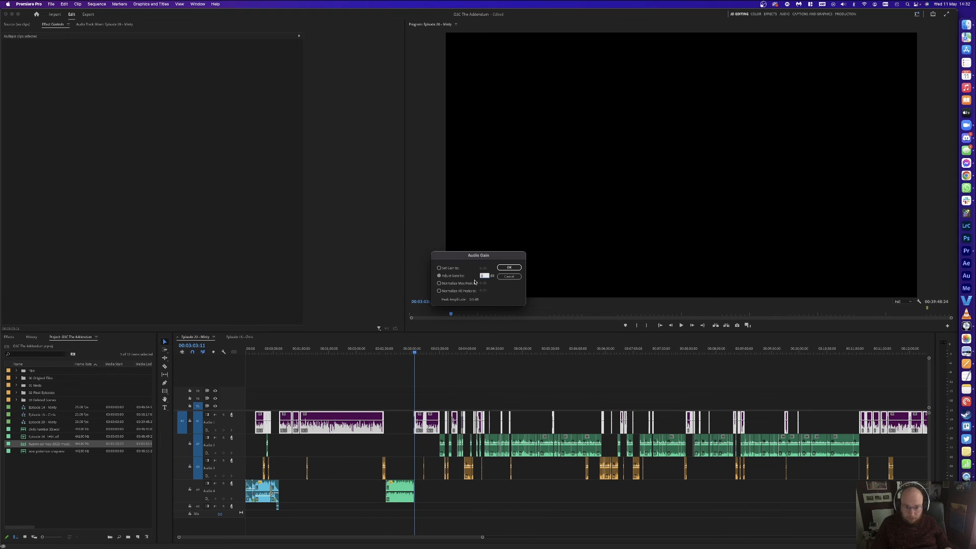
{"action": "left_click", "coordinate": [510, 277]}
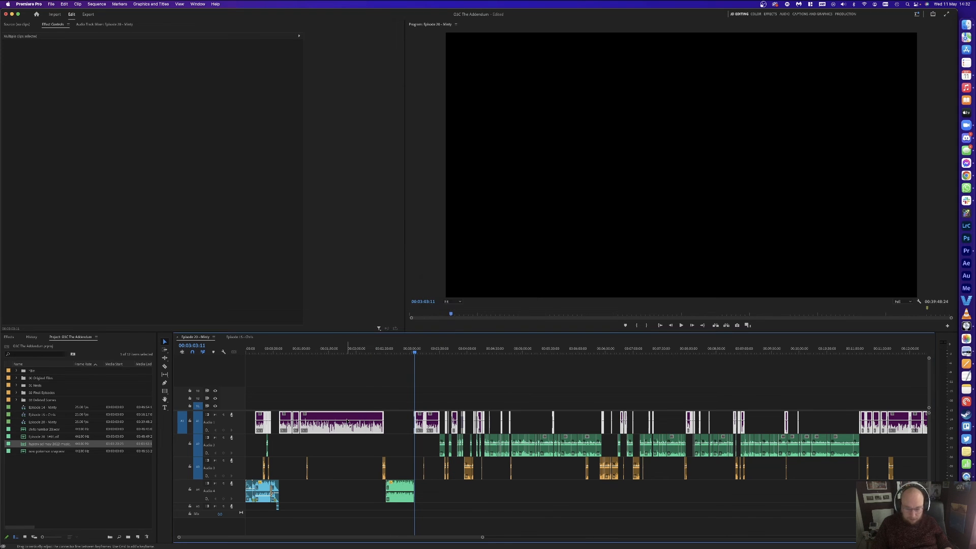
{"action": "right_click", "coordinate": [349, 420]}
{"action": "left_click", "coordinate": [370, 439]}
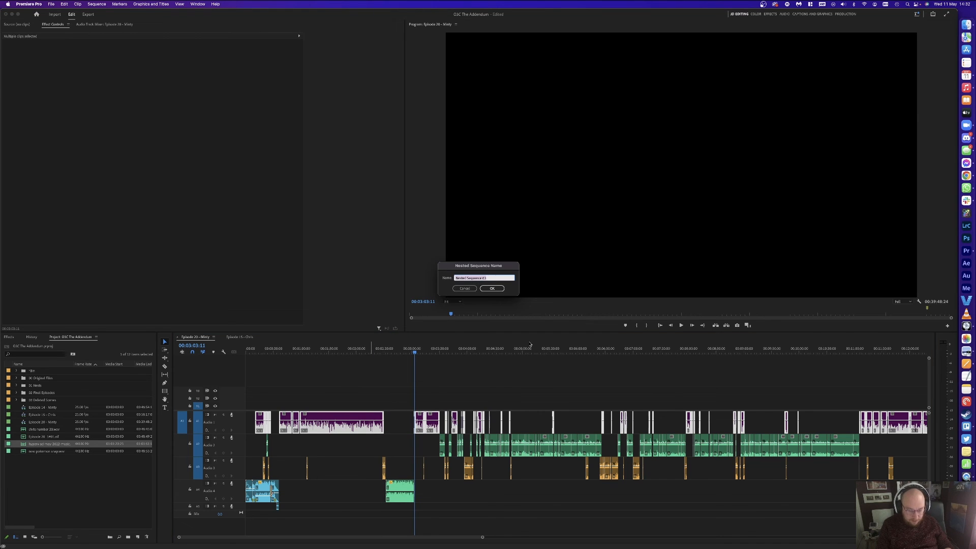
{"action": "type", "text": "JD Episode 20"}
{"action": "key", "text": "Return"}
Step: Normalize the maximum peak of all Audio 2 clips with Audio Gain
{"action": "left_click", "coordinate": [375, 381]}
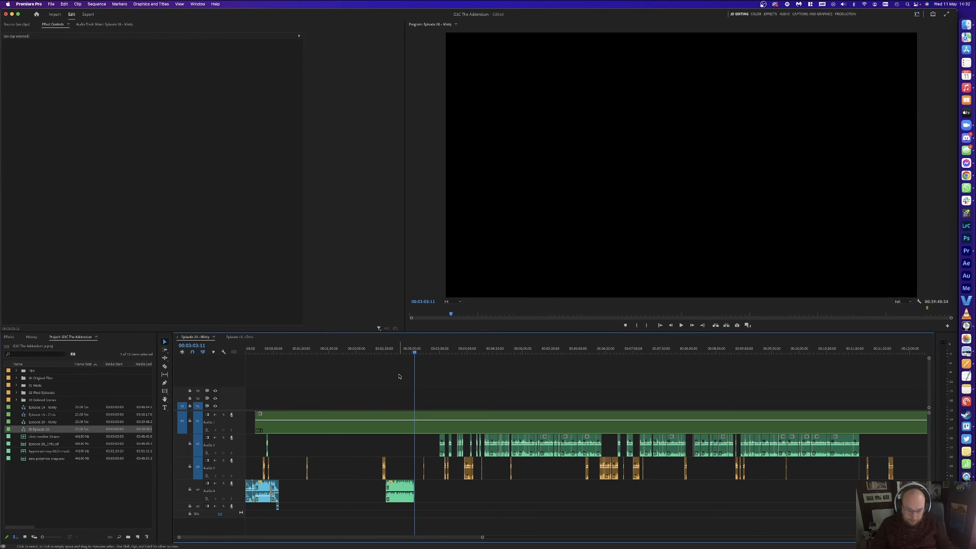
{"action": "key", "text": "backslash"}
{"action": "left_click_drag", "start_coordinate": [846, 445], "coordinate": [251, 447]}
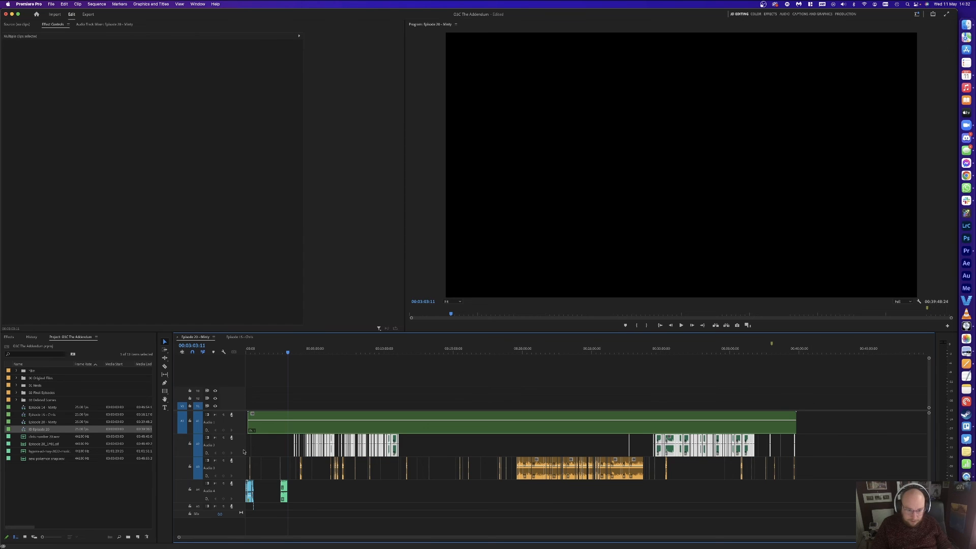
{"action": "right_click", "coordinate": [384, 446]}
{"action": "left_click", "coordinate": [390, 439]}
{"action": "key", "text": "Escape"}
{"action": "right_click", "coordinate": [390, 439]}
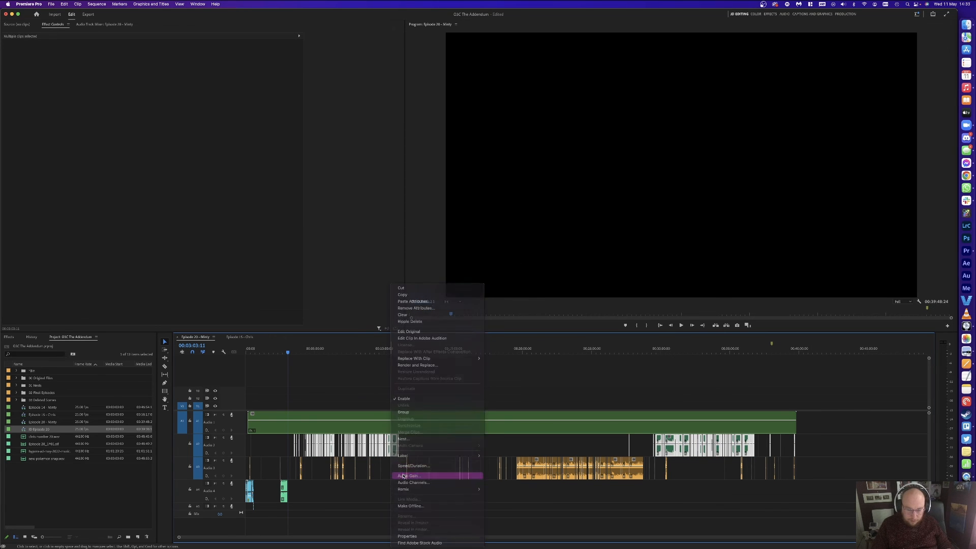
{"action": "left_click", "coordinate": [409, 476]}
{"action": "left_click", "coordinate": [461, 286]}
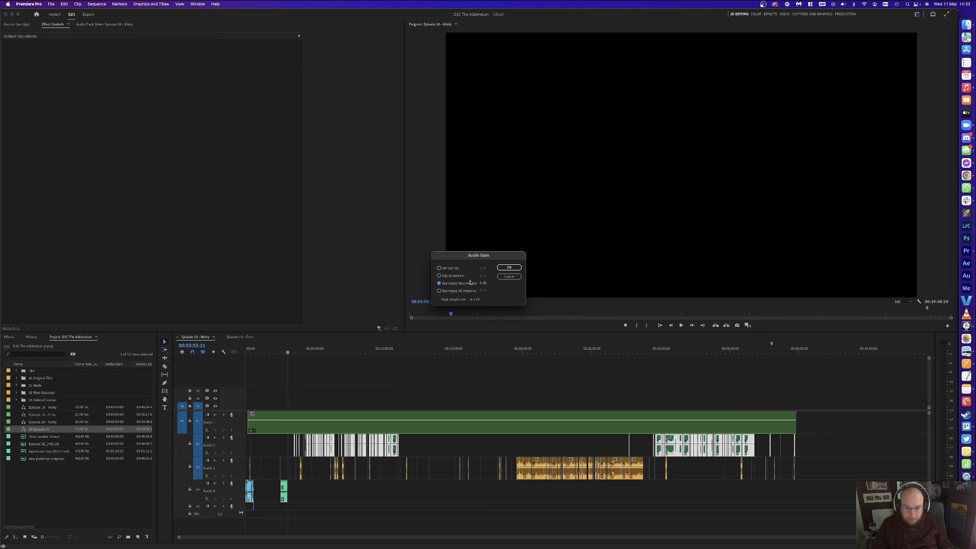
{"action": "left_click", "coordinate": [509, 268]}
Step: Nest the Audio 2 clips into a sequence named 'MB Episode 20'
{"action": "right_click", "coordinate": [383, 440]}
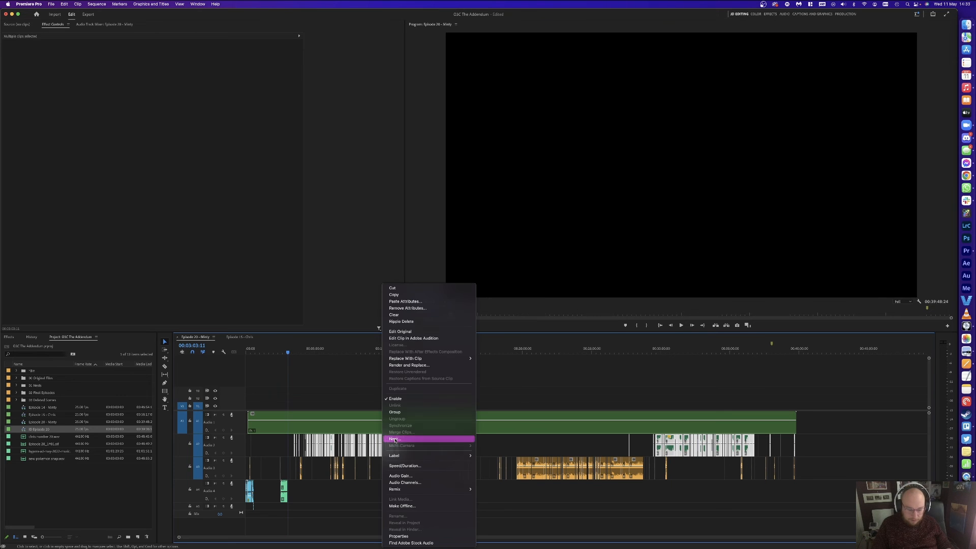
{"action": "left_click", "coordinate": [395, 439]}
{"action": "type", "text": "MB Episode 20"}
{"action": "key", "text": "Return"}
Step: Apply gain to the Audio 3 clips and nest them as 'CD Episode 20'
{"action": "left_click_drag", "start_coordinate": [833, 460], "coordinate": [146, 473]}
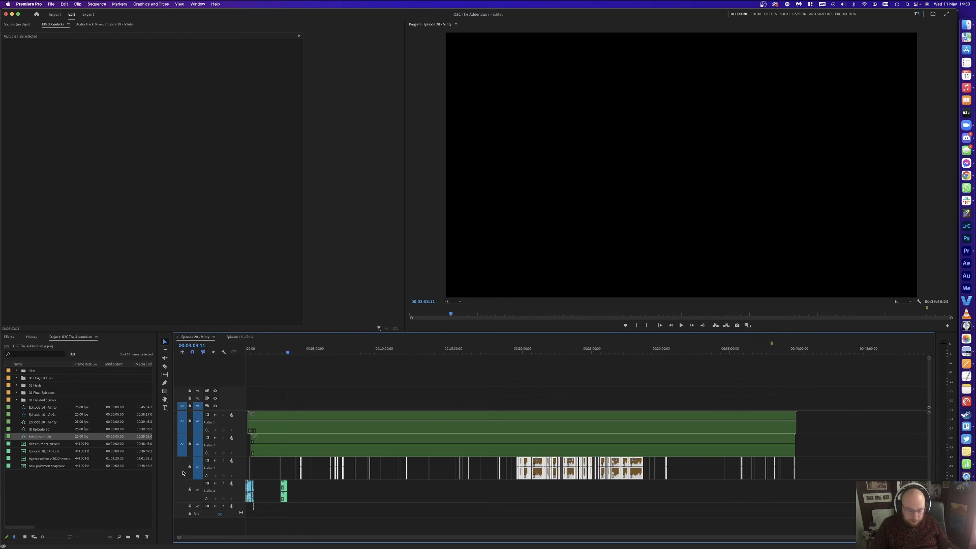
{"action": "right_click", "coordinate": [533, 470]}
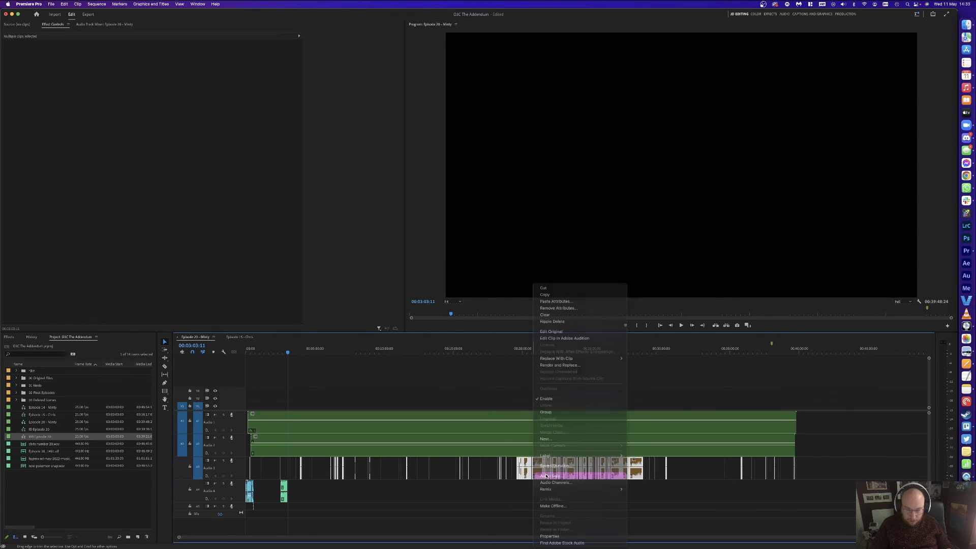
{"action": "left_click", "coordinate": [546, 476]}
{"action": "key", "text": "Return"}
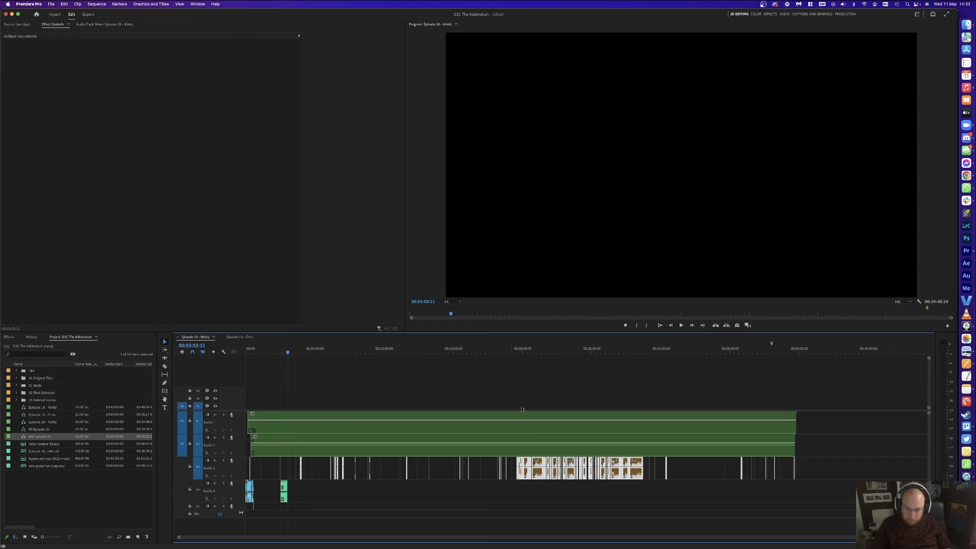
{"action": "right_click", "coordinate": [540, 464]}
{"action": "left_click", "coordinate": [540, 440]}
{"action": "type", "text": "CD Episode 20"}
{"action": "key", "text": "Return"}
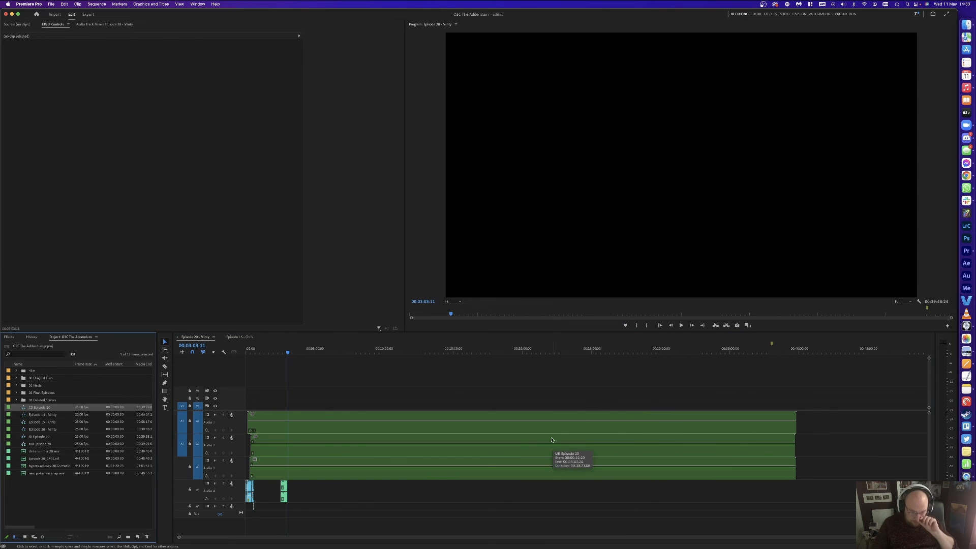
{"action": "left_click_drag", "start_coordinate": [457, 377], "coordinate": [464, 458]}
Step: Render and Replace the three nested clips to flat audio
{"action": "right_click", "coordinate": [463, 457]}
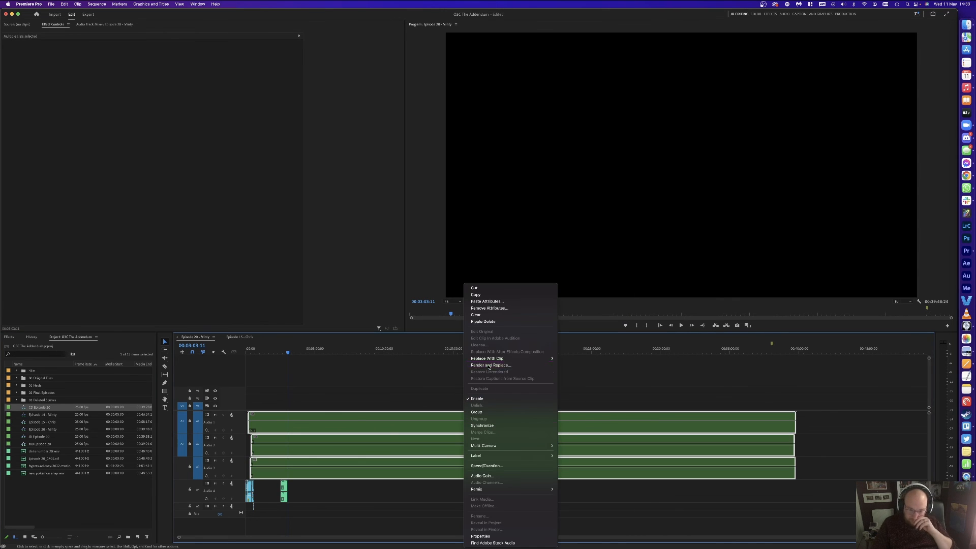
{"action": "left_click", "coordinate": [474, 379]}
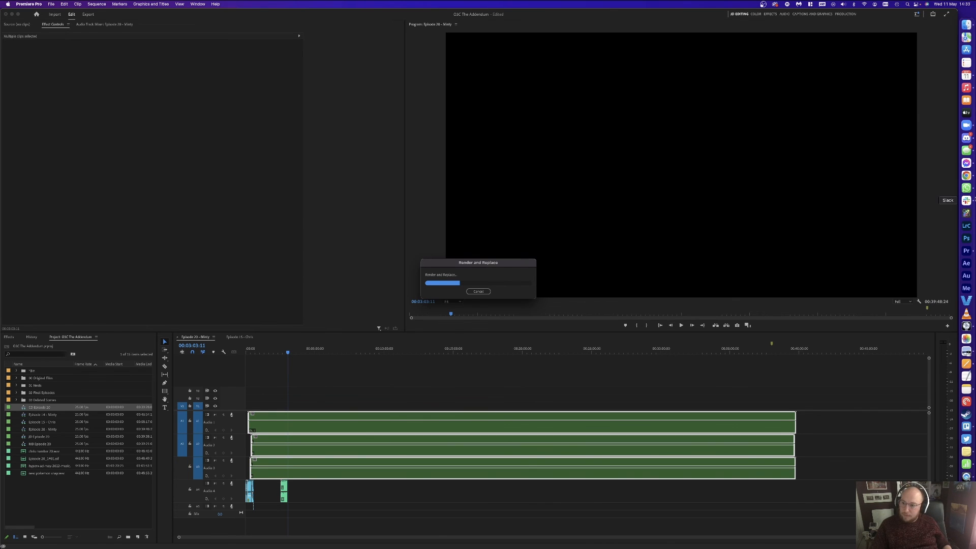
Step: Download the voice message from the O3C Games WhatsApp chat, then close WhatsApp
{"action": "left_click", "coordinate": [967, 188]}
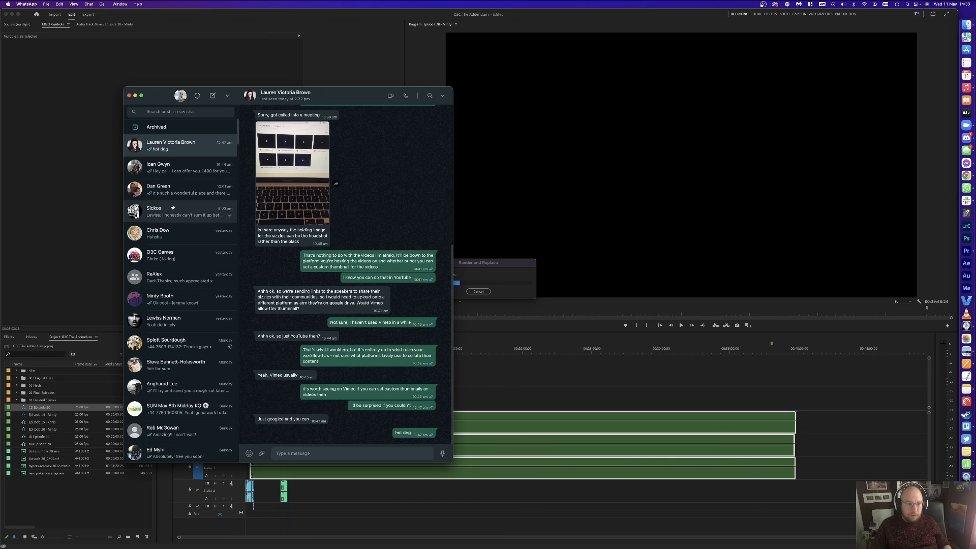
{"action": "left_click", "coordinate": [180, 256]}
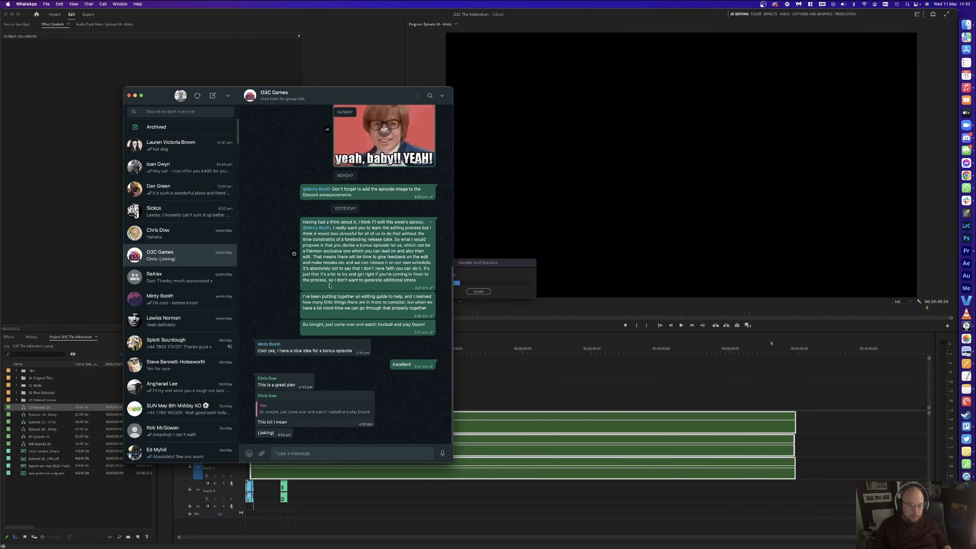
{"action": "scroll", "coordinate": [329, 286], "scroll_direction": "up", "scroll_amount": 10}
{"action": "scroll", "coordinate": [329, 286], "scroll_direction": "up", "scroll_amount": 15}
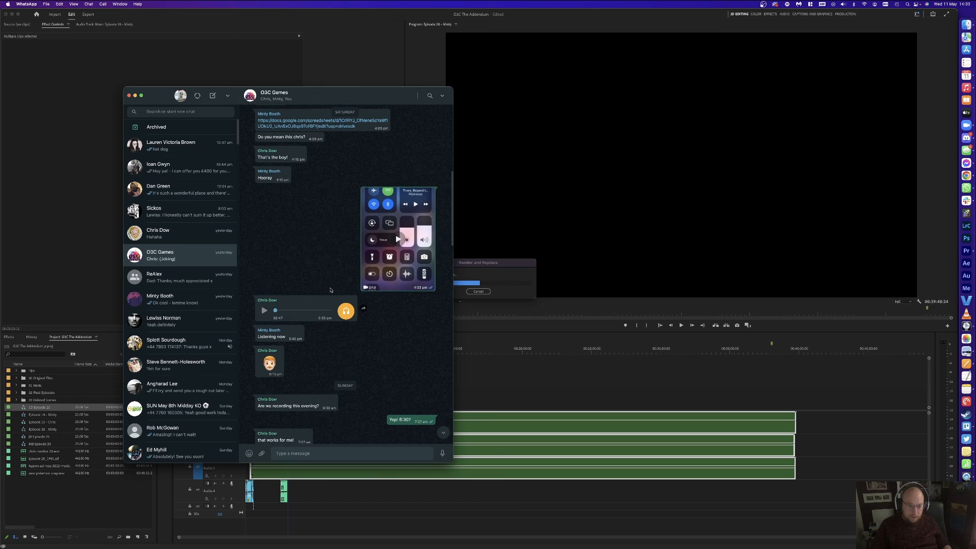
{"action": "left_click", "coordinate": [353, 301]}
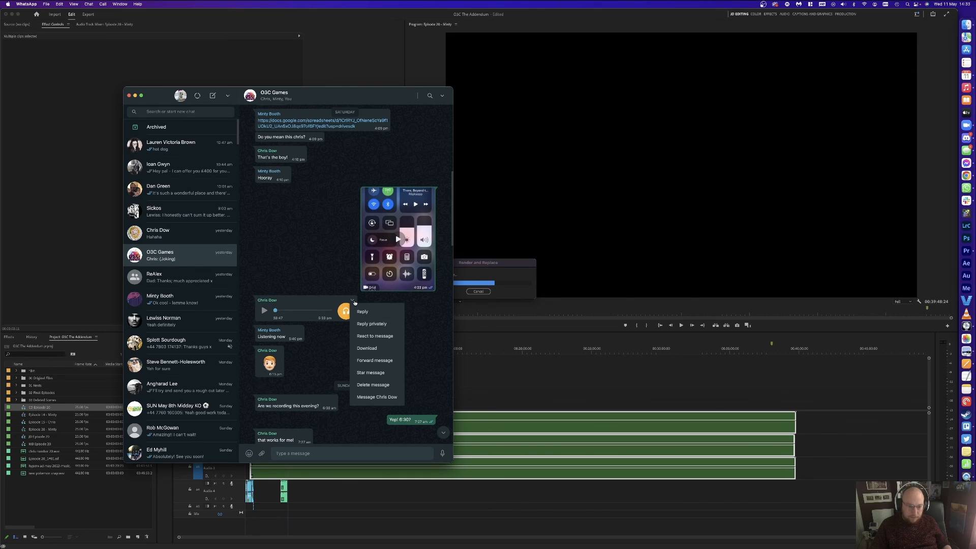
{"action": "left_click", "coordinate": [366, 348]}
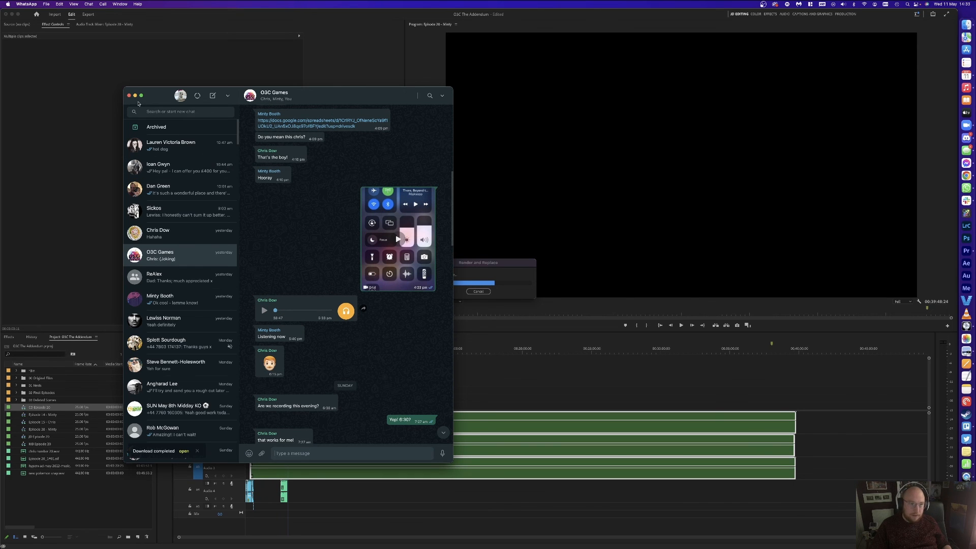
{"action": "left_click", "coordinate": [129, 96]}
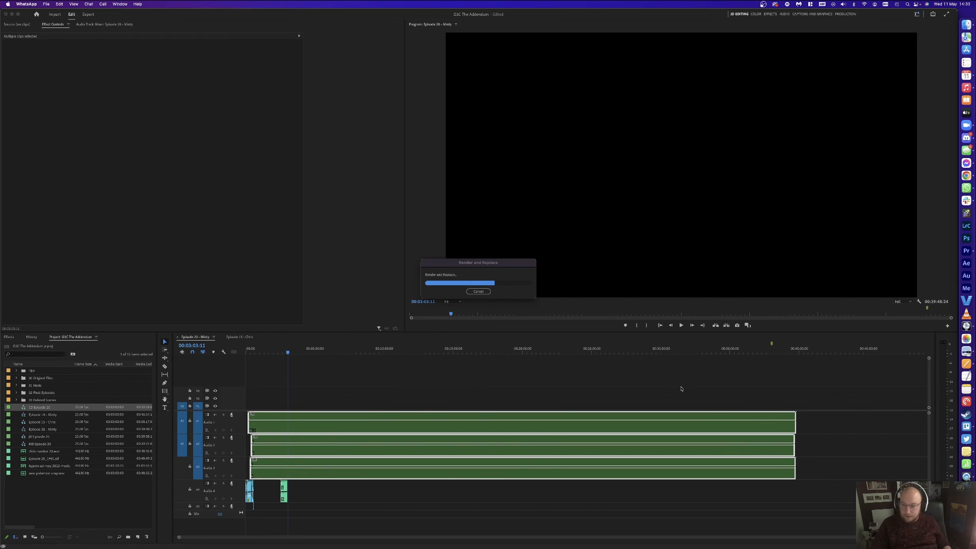
{"action": "left_click", "coordinate": [967, 515]}
Step: Move the WhatsApp Audio file from Downloads into HyperX Adverts and close the Downloads window
{"action": "left_click", "coordinate": [928, 508]}
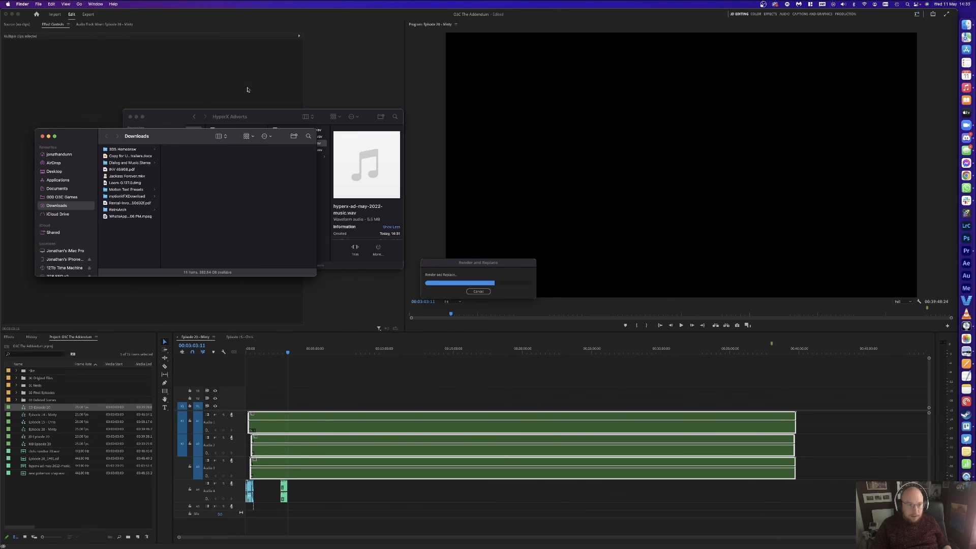
{"action": "left_click_drag", "start_coordinate": [169, 135], "coordinate": [9, 148]}
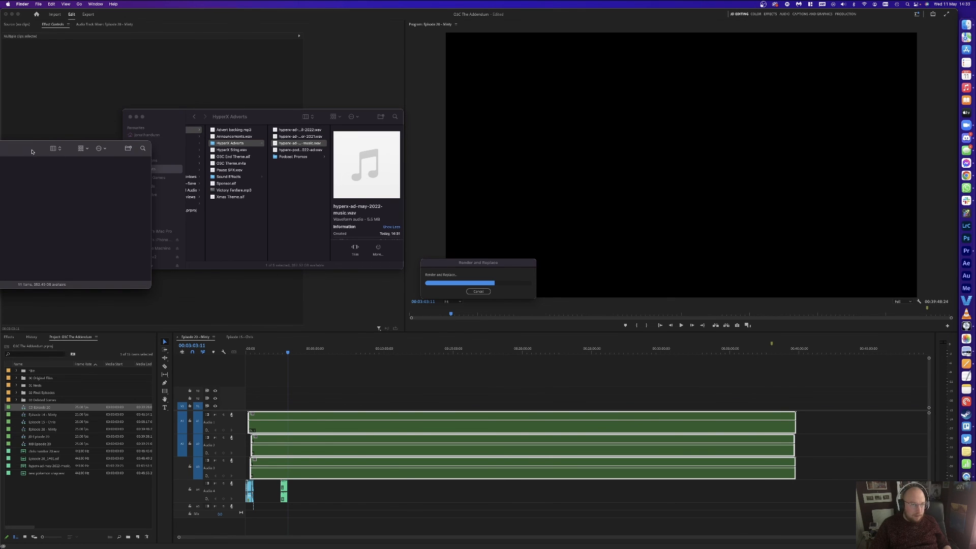
{"action": "left_click_drag", "start_coordinate": [87, 144], "coordinate": [243, 256]}
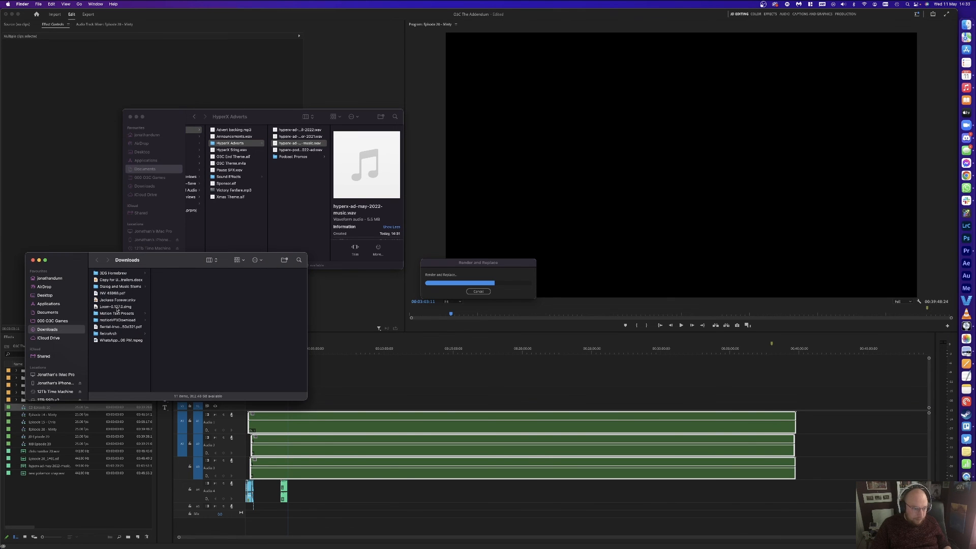
{"action": "left_click_drag", "start_coordinate": [124, 341], "coordinate": [309, 198]}
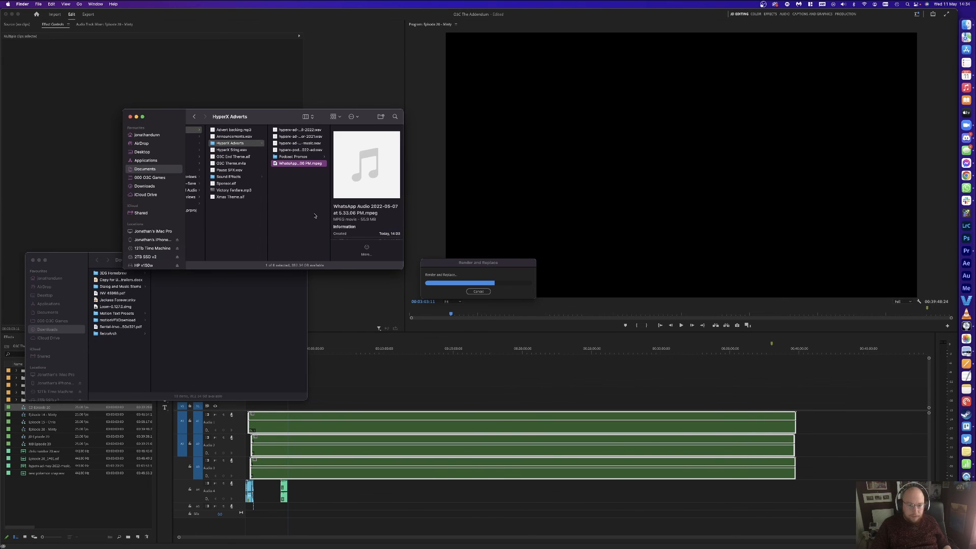
{"action": "left_click", "coordinate": [215, 305]}
{"action": "key", "text": "super+w"}
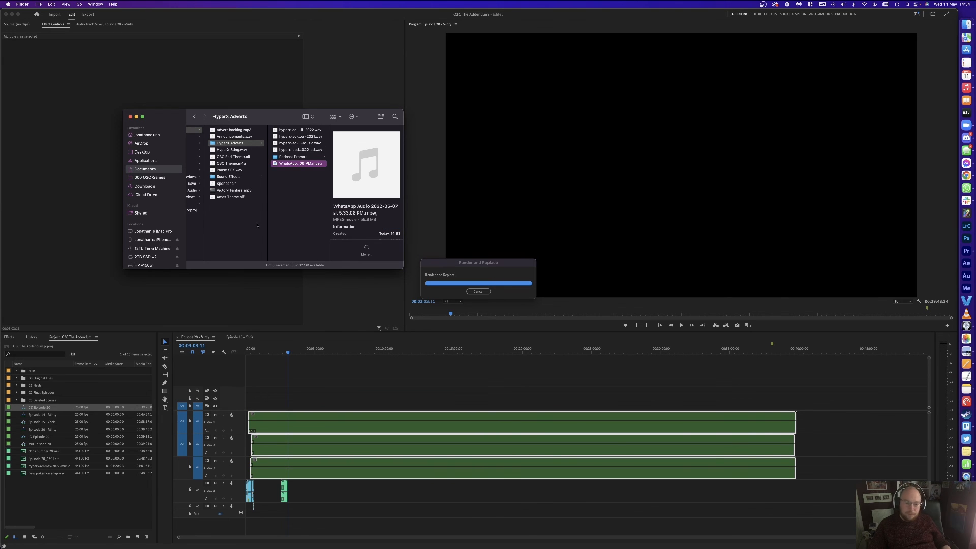
{"action": "left_click", "coordinate": [484, 380]}
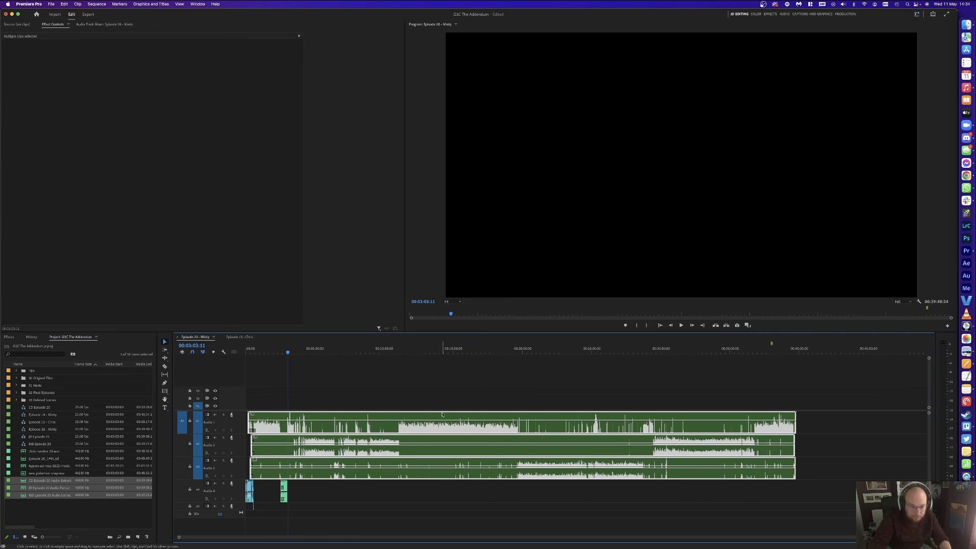
Step: Delete three unused audio files, including new pokemon snap.wav, from the Project panel
{"action": "left_click", "coordinate": [50, 466]}
{"action": "left_click", "coordinate": [49, 458]}
{"action": "left_click", "coordinate": [49, 452]}
{"action": "left_click", "coordinate": [52, 473], "text": "shift"}
{"action": "left_click", "coordinate": [51, 466], "text": "super"}
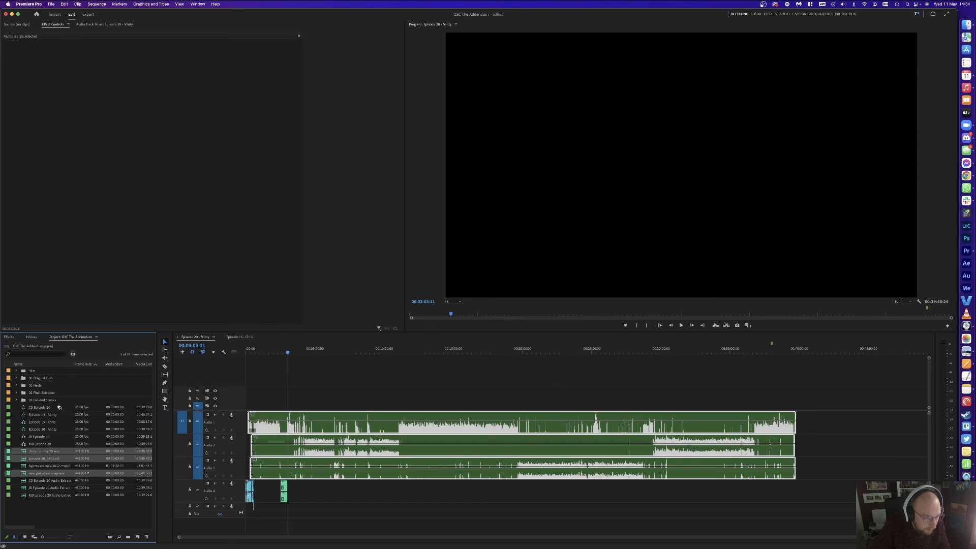
{"action": "key", "text": "Delete"}
Step: Move the MB, JD and CD Episode 20 extracts into the 03 Deleted Scenes bin
{"action": "left_click", "coordinate": [46, 444]}
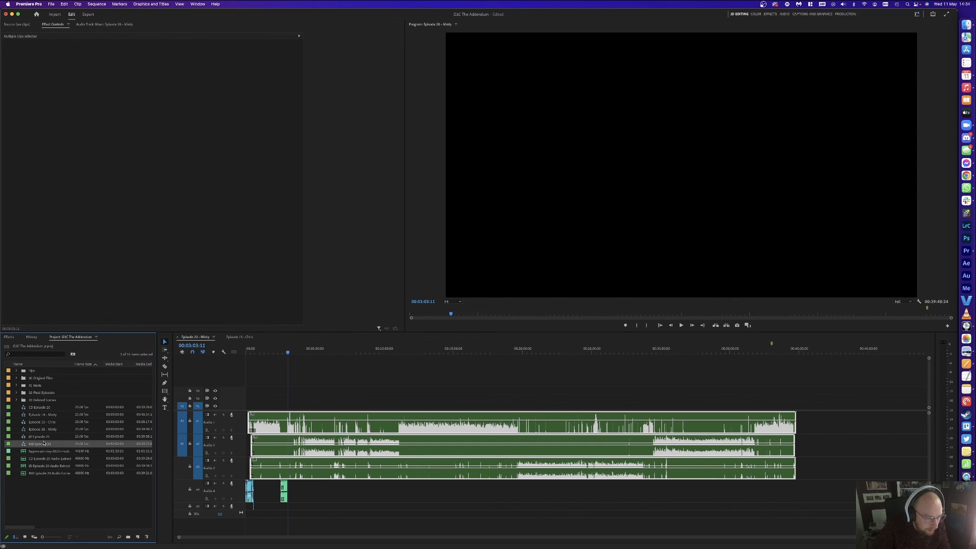
{"action": "left_click", "coordinate": [46, 437], "text": "super"}
{"action": "left_click", "coordinate": [45, 409], "text": "super"}
{"action": "mouse_move", "coordinate": [44, 408]}
{"action": "left_mouse_down"}
{"action": "mouse_move", "coordinate": [41, 392]}
{"action": "mouse_move", "coordinate": [39, 401]}
{"action": "left_mouse_up"}
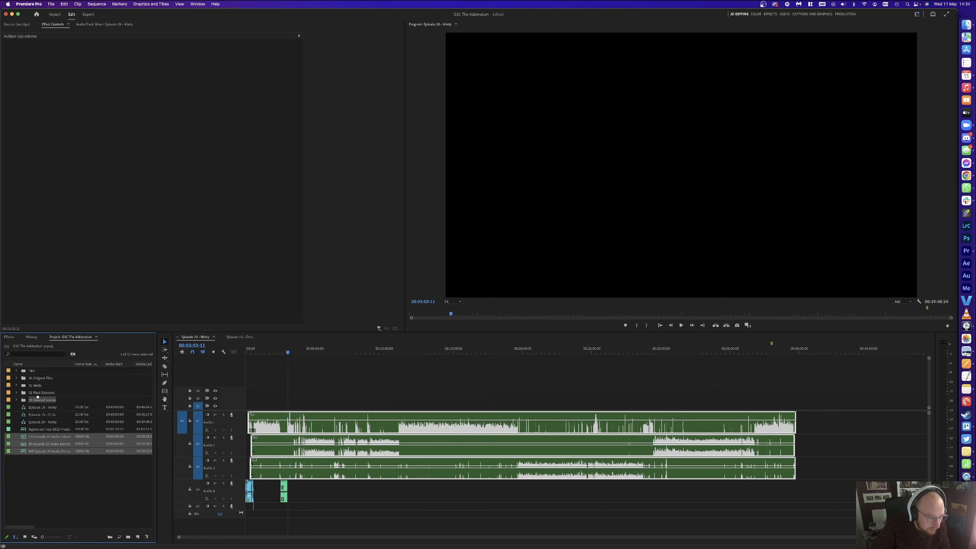
Step: Send the selected timeline clips to Adobe Audition with Edit Clip in Adobe Audition
{"action": "right_click", "coordinate": [326, 421]}
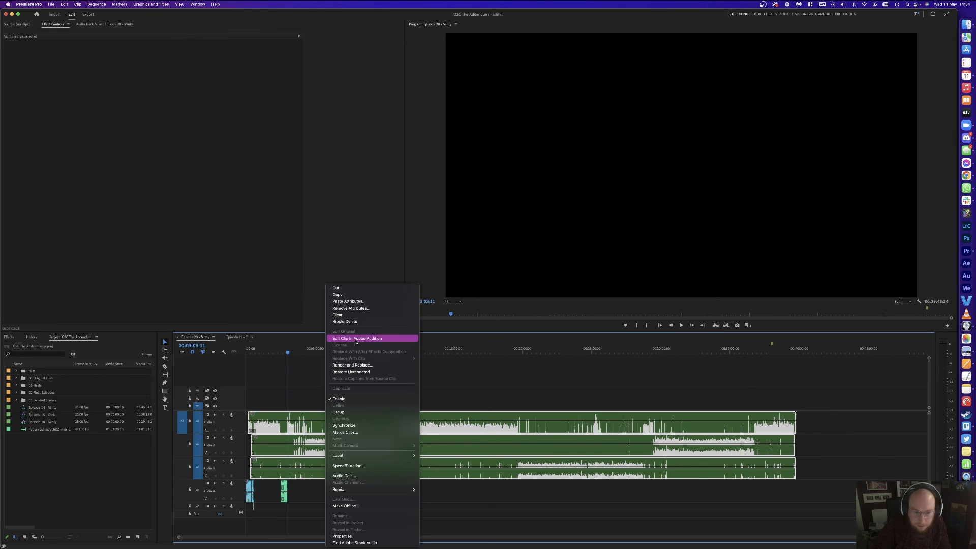
{"action": "left_click", "coordinate": [352, 364]}
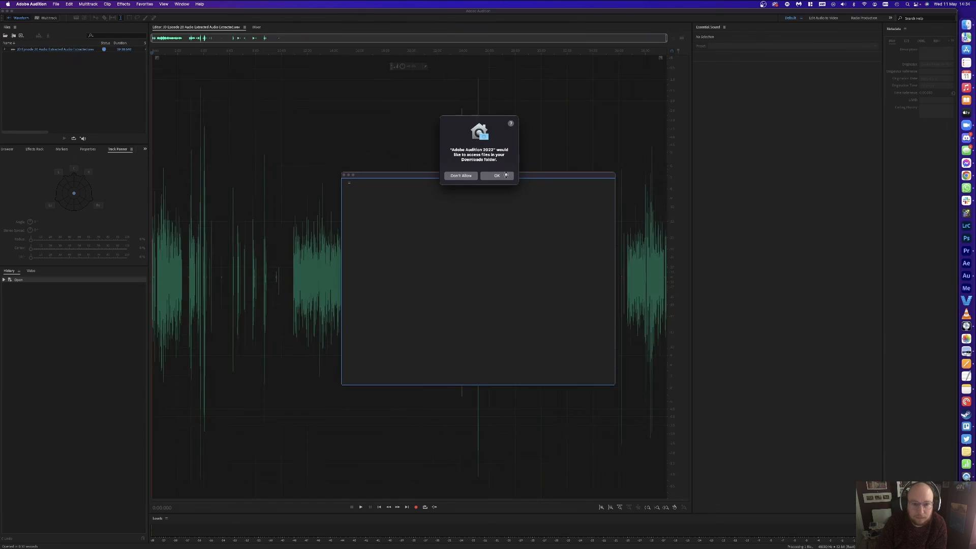
Step: Allow Downloads access, dismiss What's New, and apply the 00 O3C Processing favourite to MB Episode 20
{"action": "left_click", "coordinate": [503, 178]}
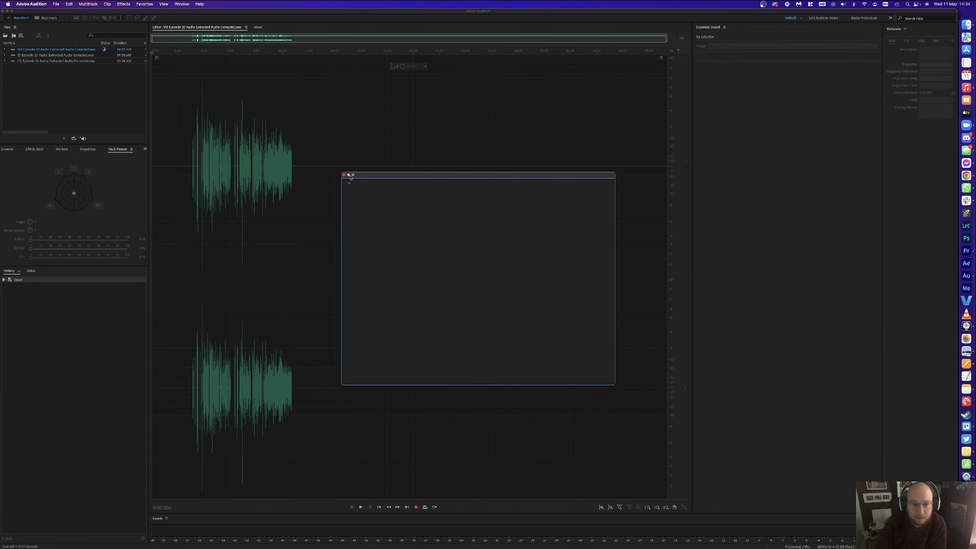
{"action": "left_click", "coordinate": [344, 174]}
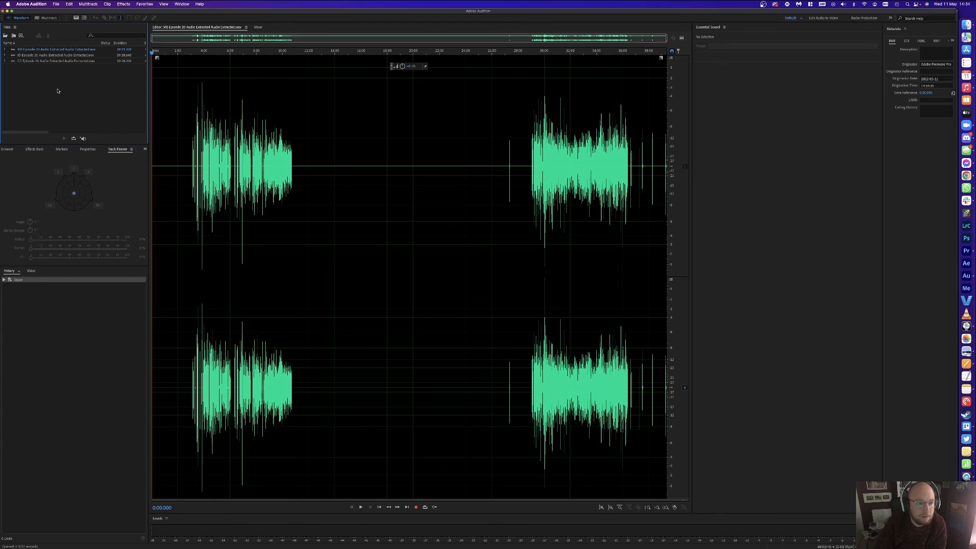
{"action": "left_click", "coordinate": [78, 50]}
{"action": "left_click", "coordinate": [145, 4]}
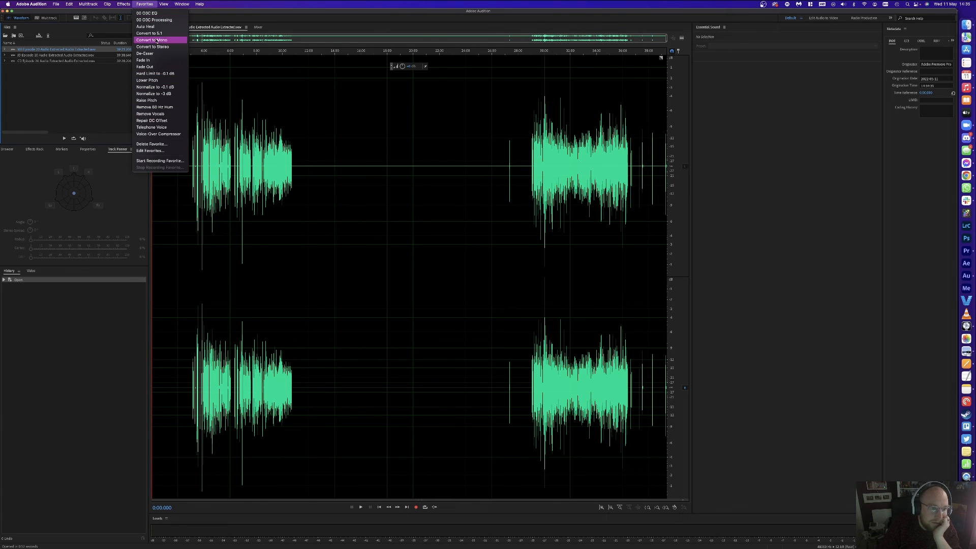
{"action": "left_click", "coordinate": [143, 21]}
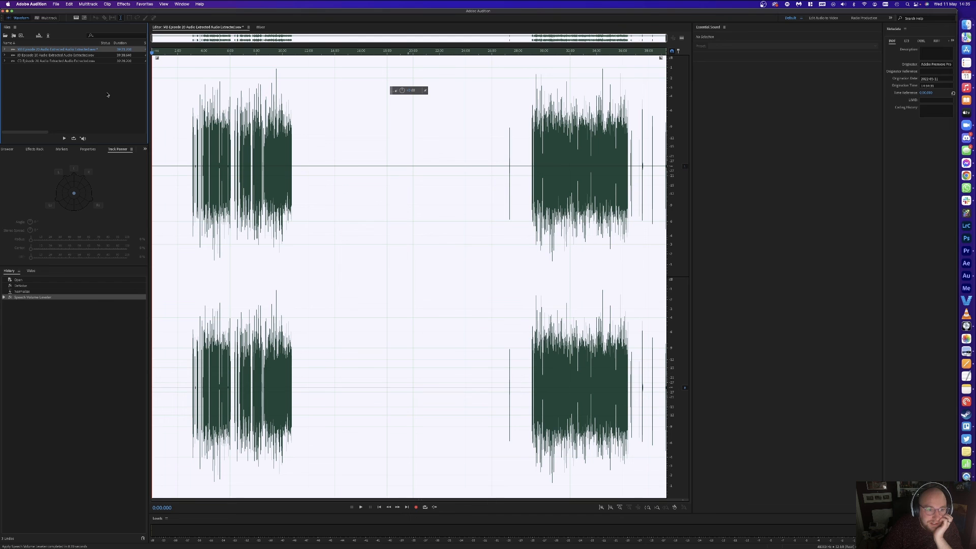
{"action": "left_click", "coordinate": [84, 87]}
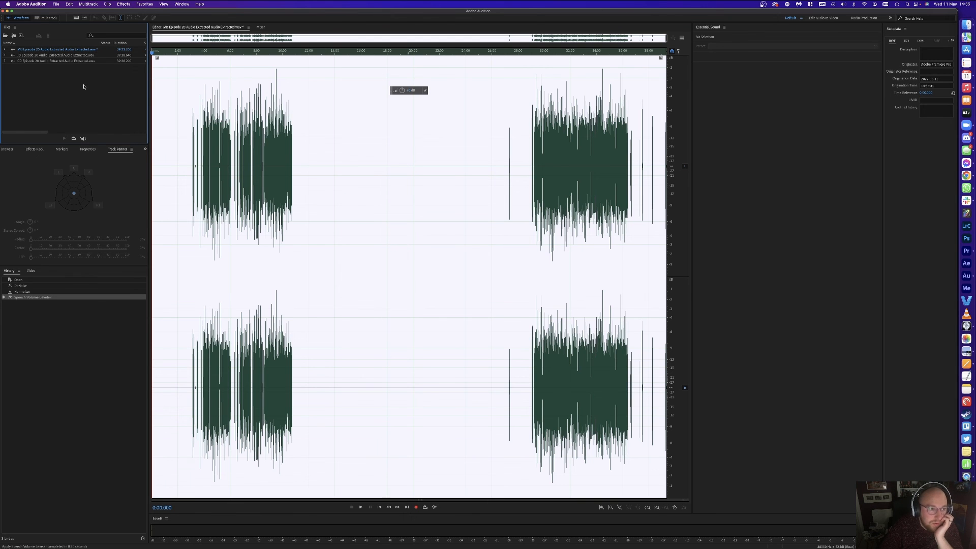
Step: Apply the 00 O3C EQ favourite to MB Episode 20 and preview it around 6:45
{"action": "double_click", "coordinate": [70, 56]}
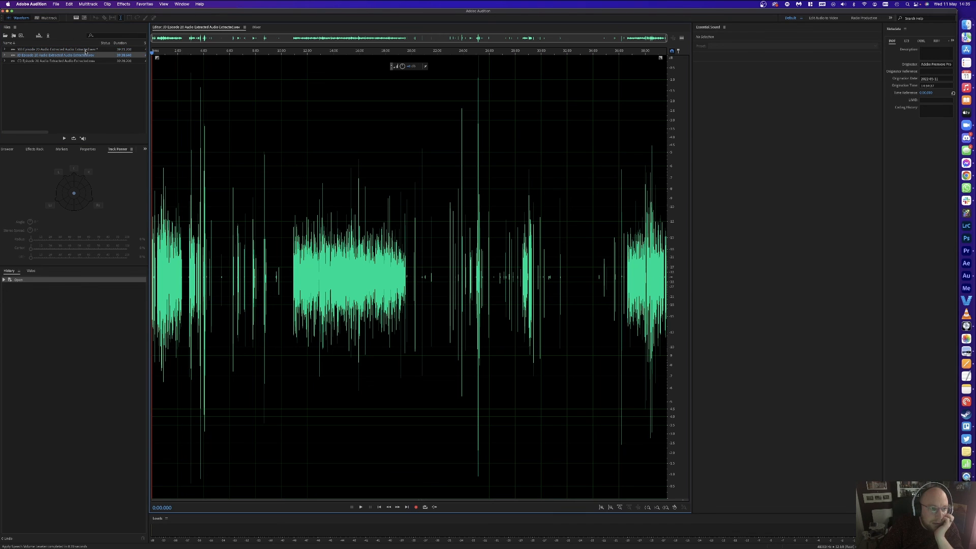
{"action": "double_click", "coordinate": [80, 49]}
{"action": "left_click", "coordinate": [144, 4]}
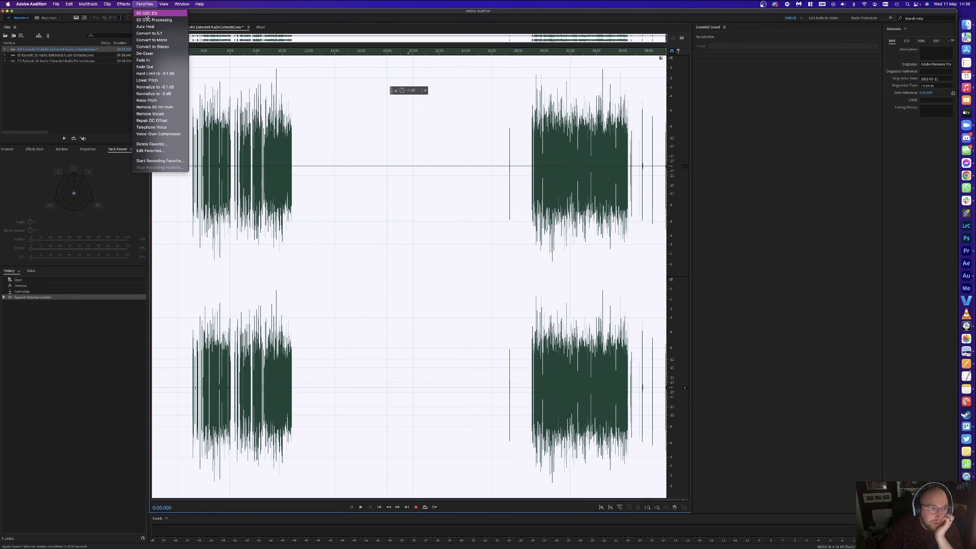
{"action": "left_click", "coordinate": [146, 13]}
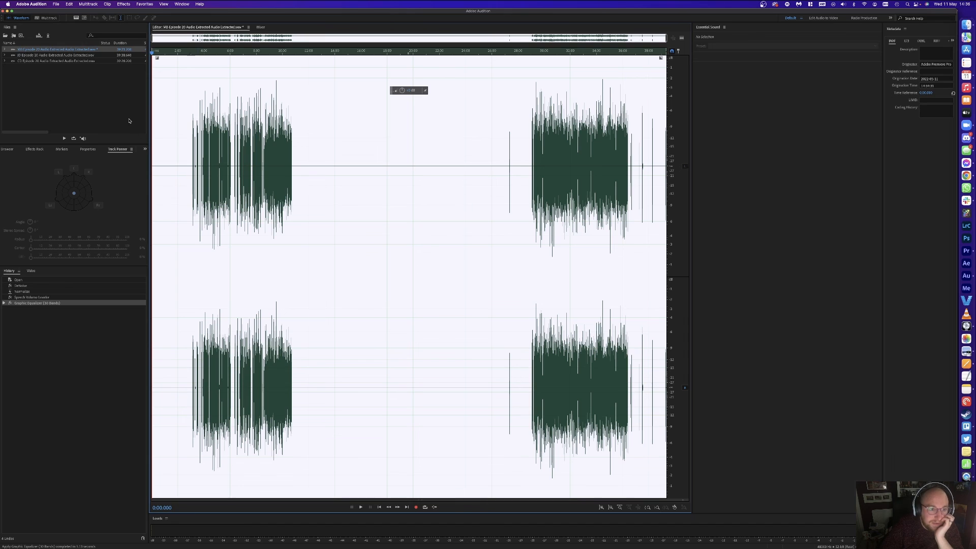
{"action": "left_click", "coordinate": [129, 121]}
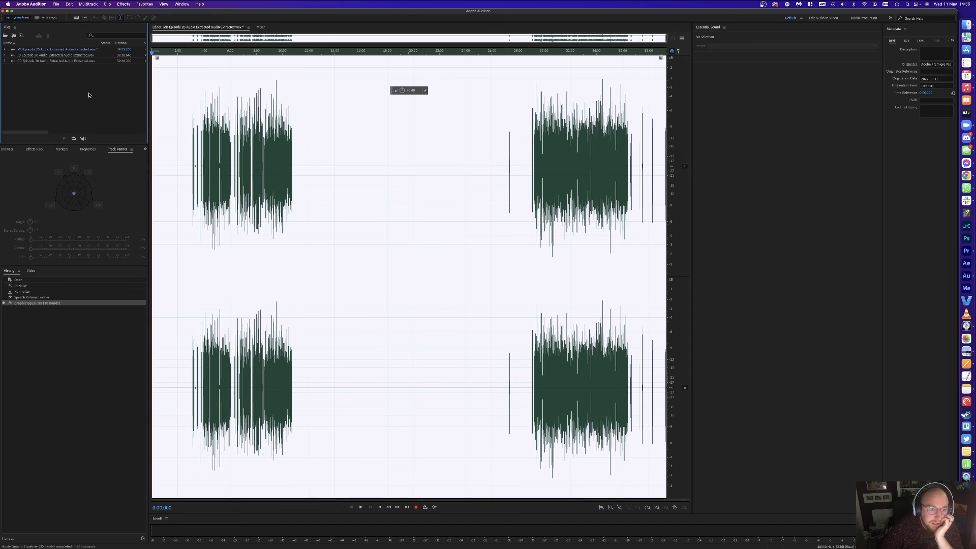
{"action": "left_click", "coordinate": [240, 54]}
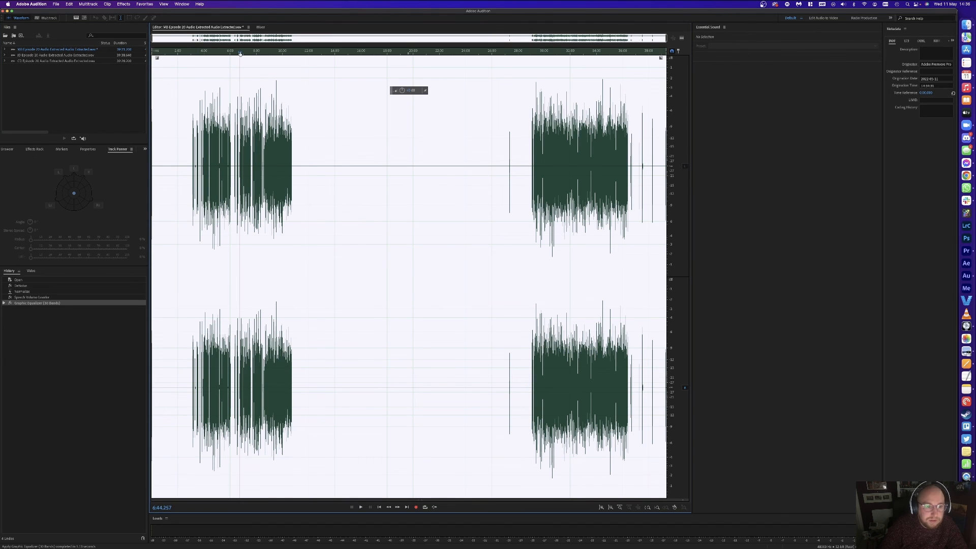
{"action": "key", "text": "space"}
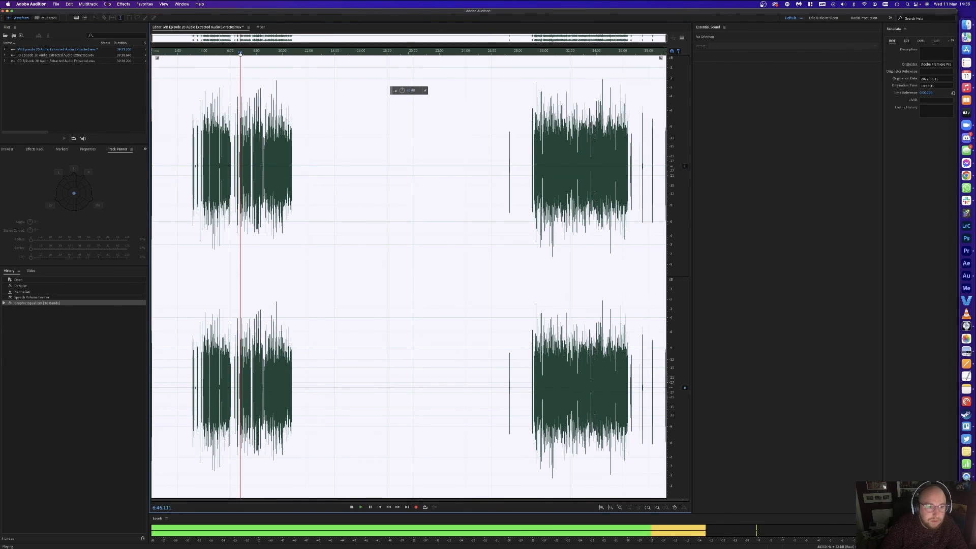
{"action": "key", "text": "space"}
Step: Apply the 00 O3C Processing favourite to JD Episode 20, then return to Premiere Pro
{"action": "left_click", "coordinate": [61, 58]}
{"action": "double_click", "coordinate": [61, 55]}
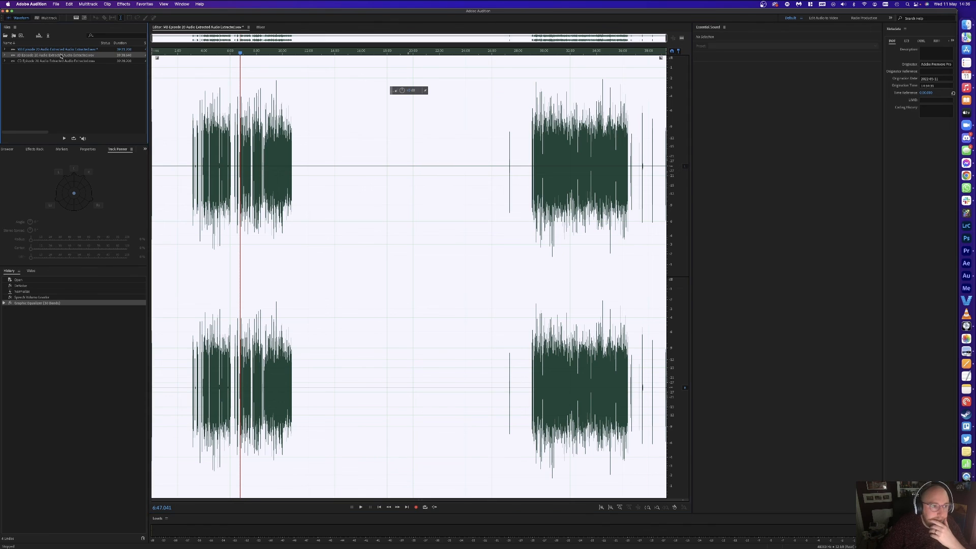
{"action": "left_click", "coordinate": [138, 4]}
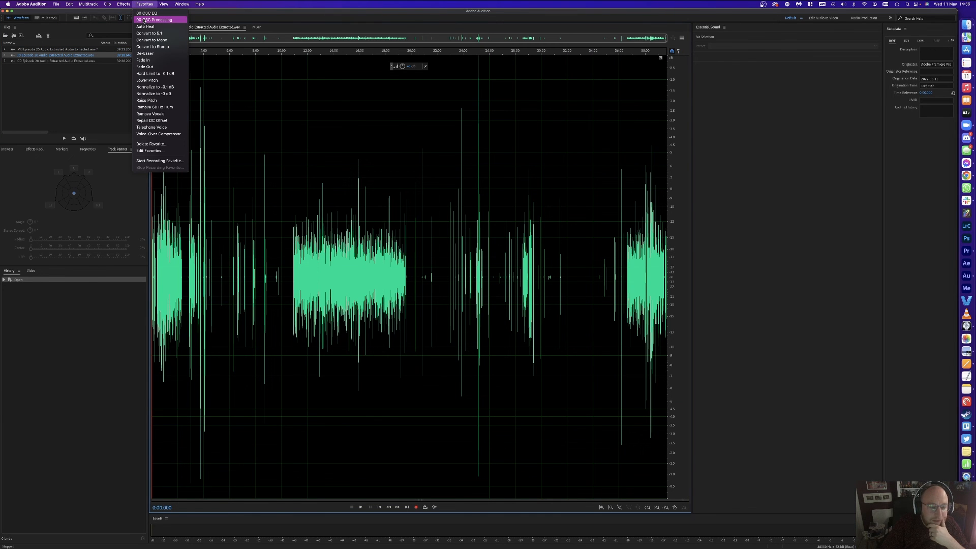
{"action": "left_click", "coordinate": [144, 21]}
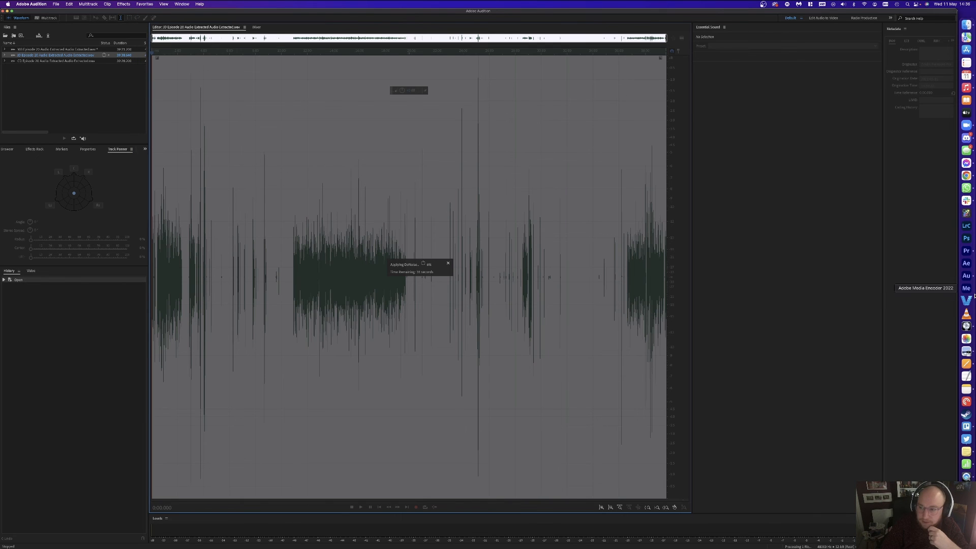
{"action": "left_click", "coordinate": [966, 250]}
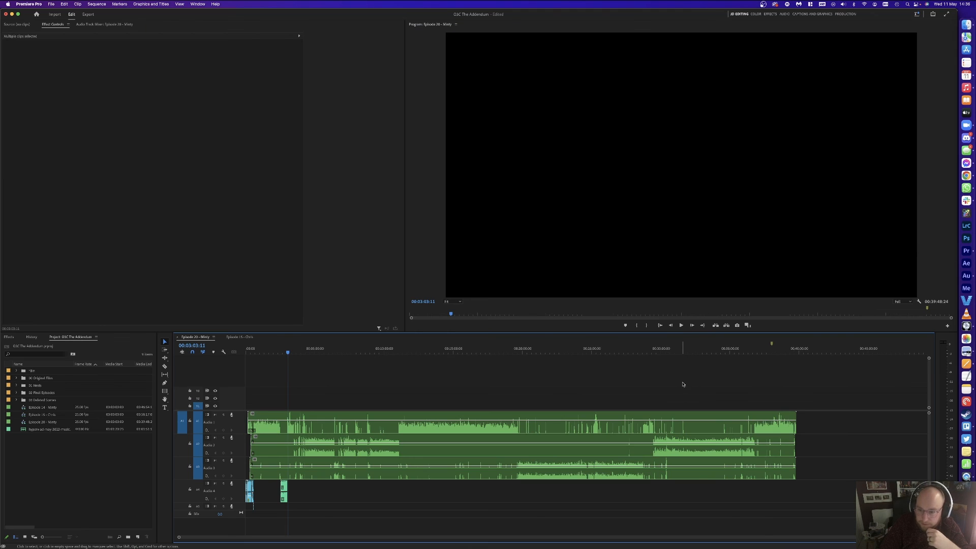
Step: Copy the theme clips from Episode 18's track A6 and paste them onto Audio 4 of Episode 20 - Minty
{"action": "left_click", "coordinate": [240, 337]}
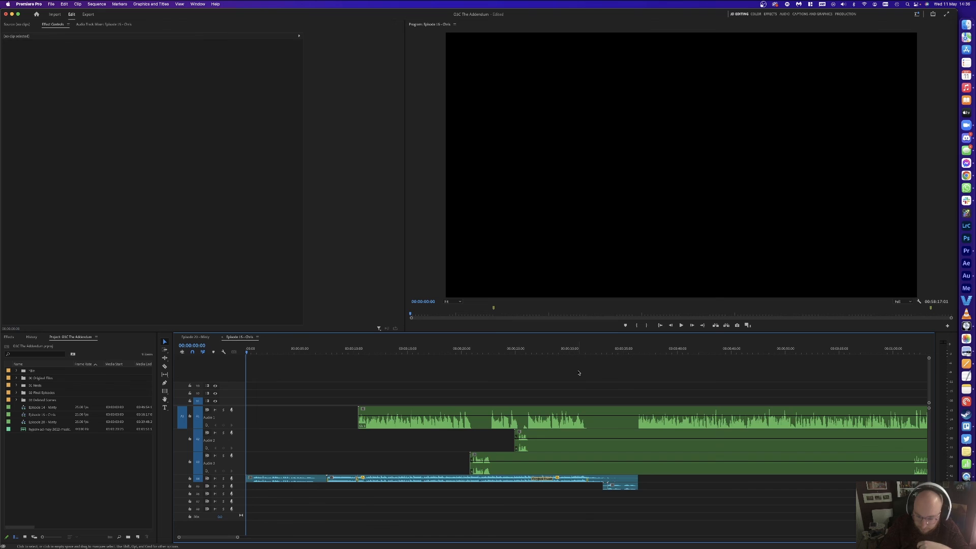
{"action": "key", "text": "minus"}
{"action": "key", "text": "minus"}
{"action": "key", "text": "minus"}
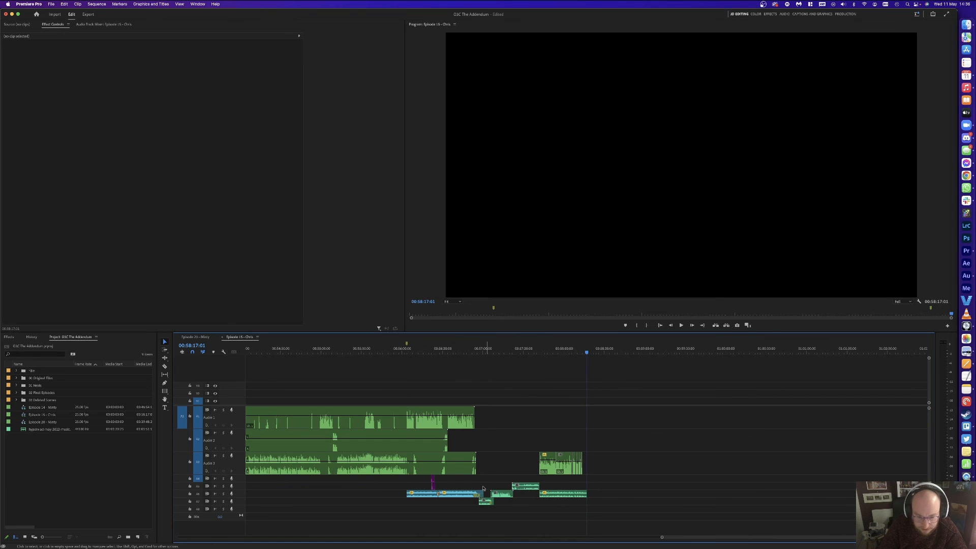
{"action": "left_click_drag", "start_coordinate": [459, 510], "coordinate": [405, 489]}
{"action": "left_click", "coordinate": [196, 337]}
{"action": "left_click", "coordinate": [818, 356]}
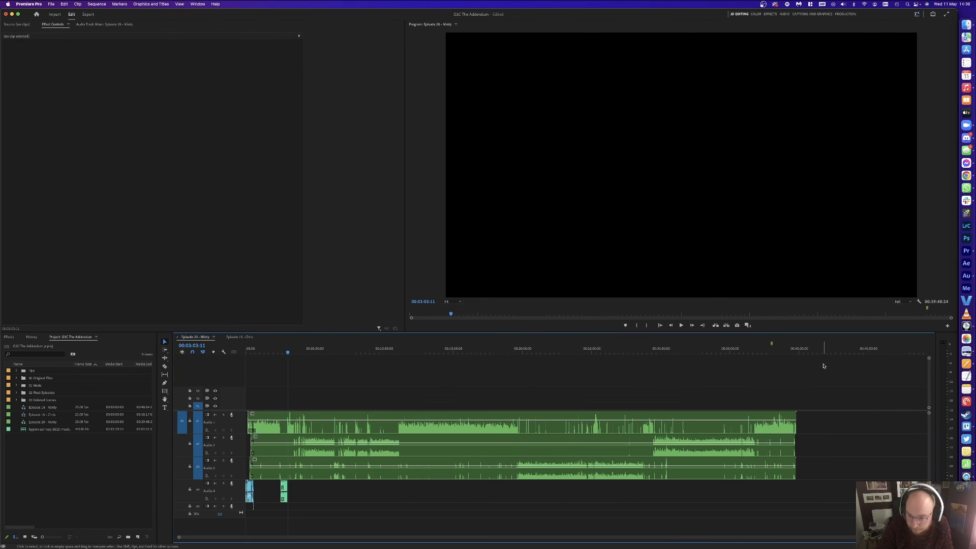
{"action": "key", "text": "super+v"}
{"action": "left_click", "coordinate": [819, 457]}
{"action": "left_click_drag", "start_coordinate": [822, 427], "coordinate": [781, 496]}
Step: Play the episode ending to find 38:32 and slide the Audio 4 theme clip to start there
{"action": "left_click", "coordinate": [768, 352]}
{"action": "left_click", "coordinate": [778, 366]}
{"action": "key", "text": "="}
{"action": "key", "text": "="}
{"action": "key", "text": "="}
{"action": "key", "text": "="}
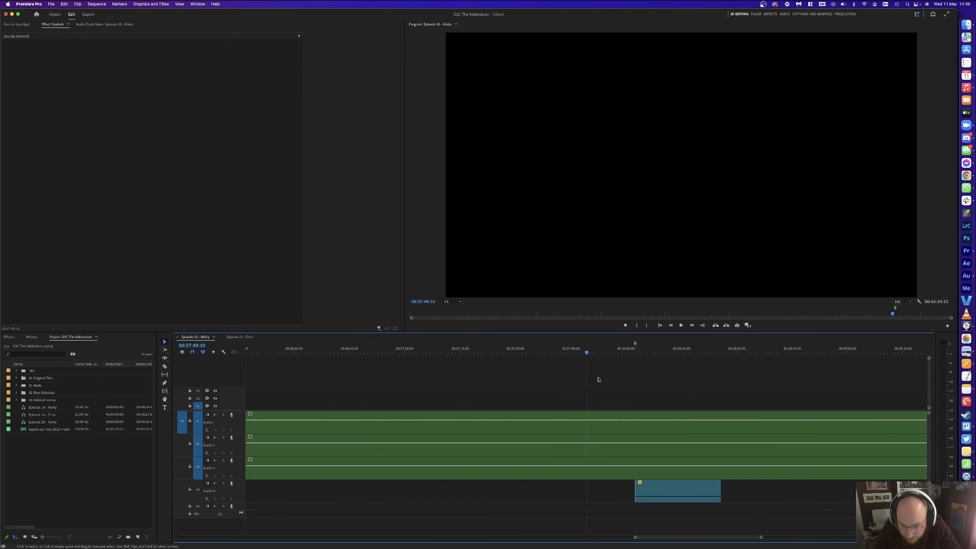
{"action": "left_click", "coordinate": [351, 352]}
{"action": "key", "text": "space"}
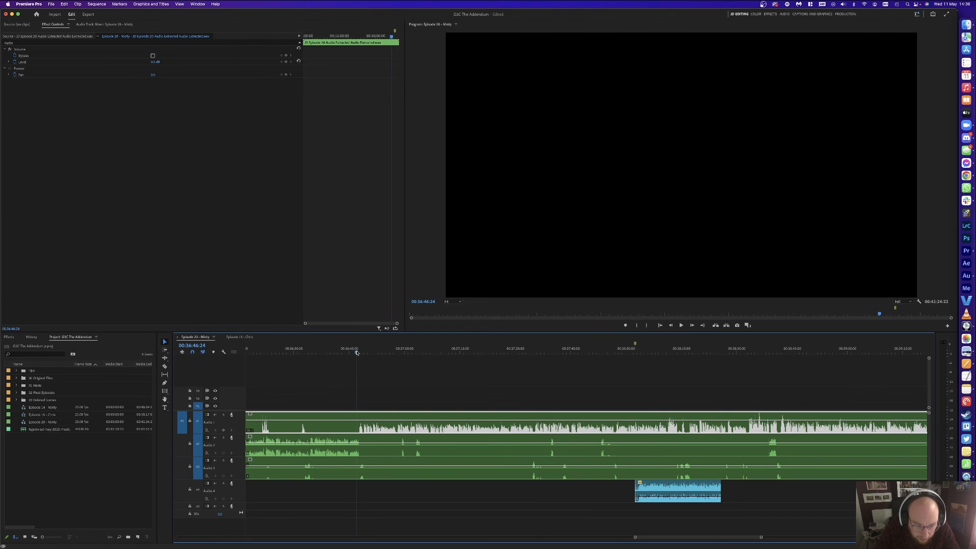
{"action": "left_click", "coordinate": [738, 351]}
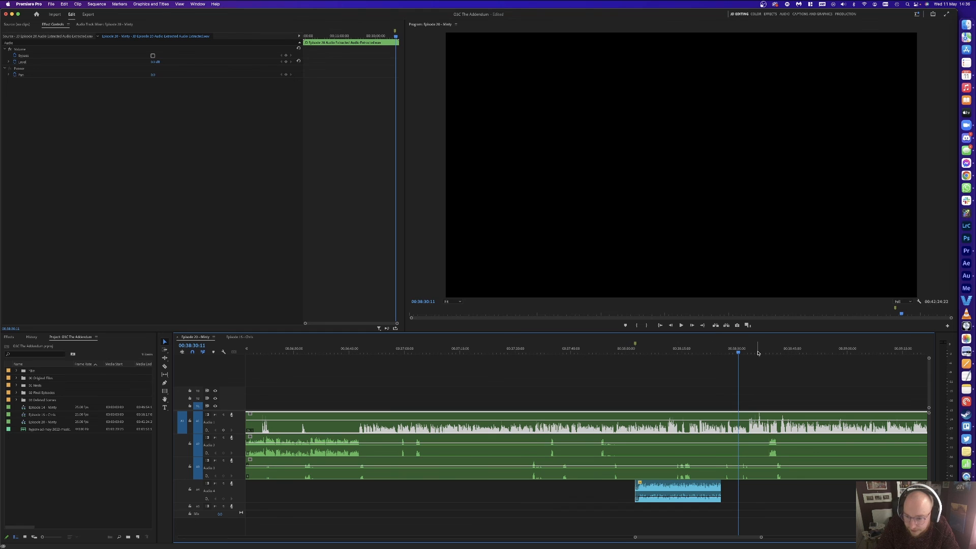
{"action": "key", "text": "space"}
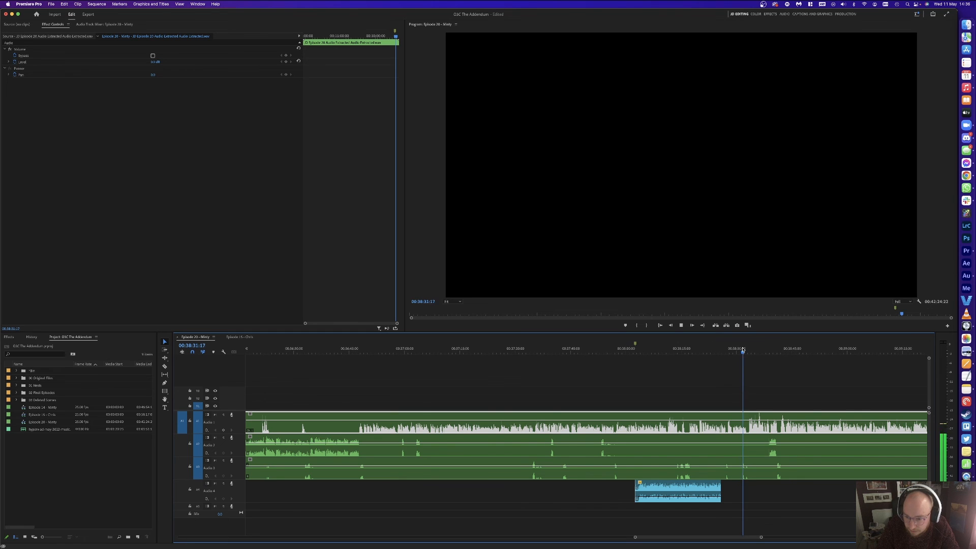
{"action": "left_click", "coordinate": [780, 348]}
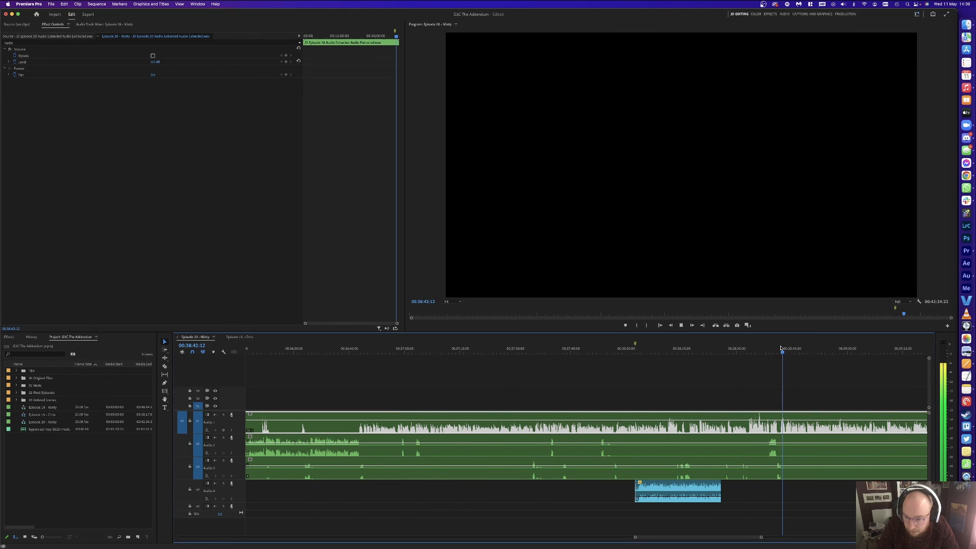
{"action": "scroll", "coordinate": [677, 357], "scroll_direction": "right", "scroll_amount": 4}
{"action": "left_click", "coordinate": [637, 350]}
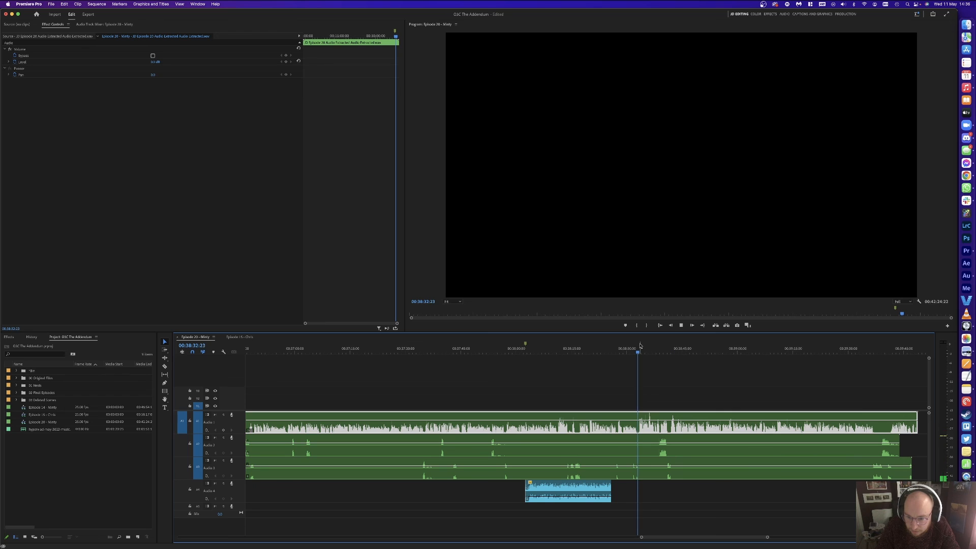
{"action": "left_click", "coordinate": [634, 349]}
{"action": "left_click_drag", "start_coordinate": [556, 492], "coordinate": [666, 492]}
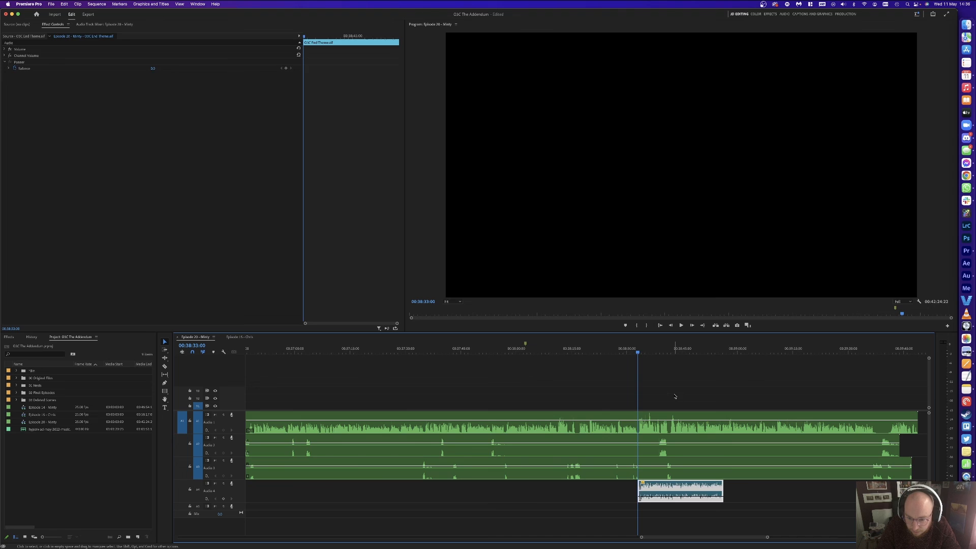
Step: Move the end theme clip down onto Audio 4 after the first theme
{"action": "left_click", "coordinate": [675, 397]}
{"action": "key", "text": "minus"}
{"action": "key", "text": "minus"}
{"action": "left_click_drag", "start_coordinate": [798, 434], "coordinate": [661, 492]}
{"action": "left_click", "coordinate": [668, 349]}
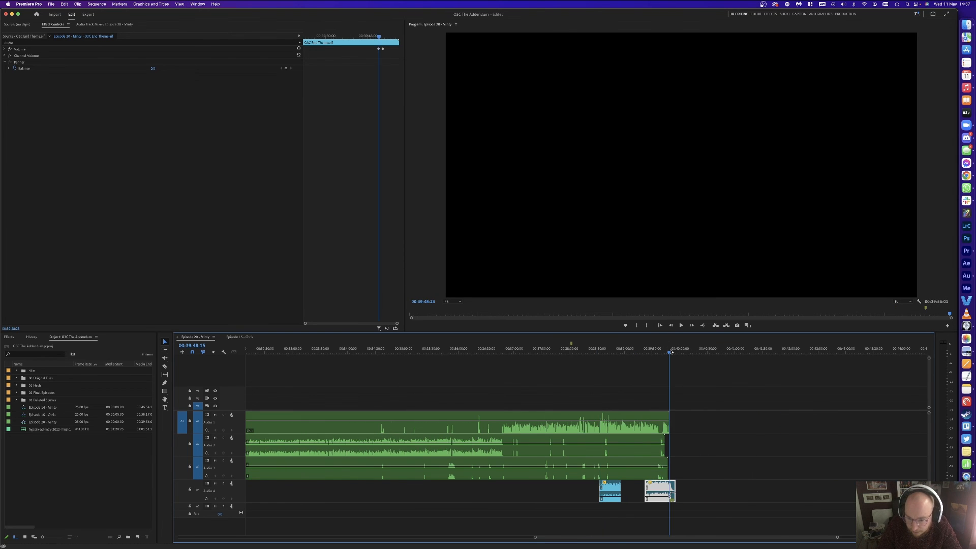
{"action": "key", "text": "equal"}
{"action": "key", "text": "equal"}
{"action": "key", "text": "equal"}
{"action": "key", "text": "equal"}
{"action": "key", "text": "space"}
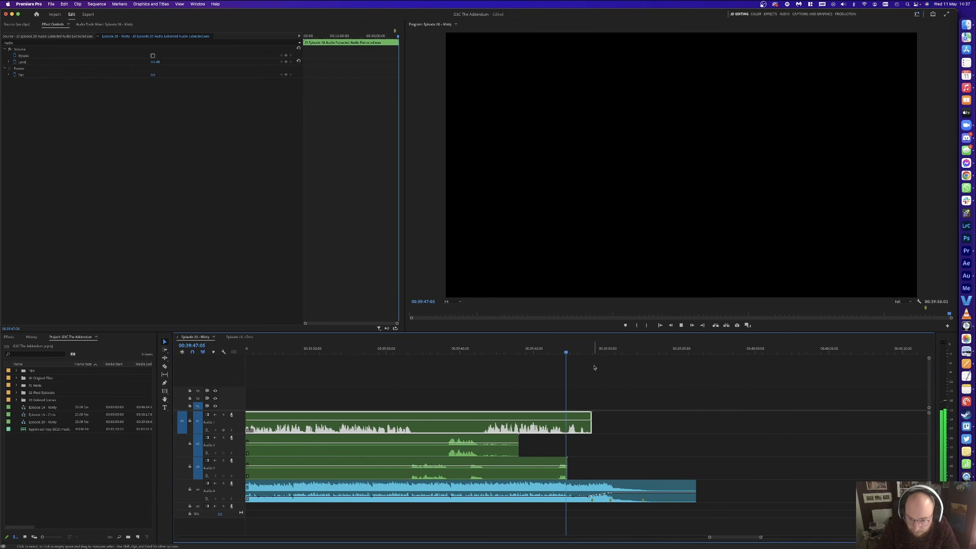
Step: Shift the end theme about 24 frames earlier and extend its start 12 frames
{"action": "left_click_drag", "start_coordinate": [610, 486], "coordinate": [596, 486]}
{"action": "left_click", "coordinate": [562, 350]}
{"action": "key", "text": "space"}
{"action": "left_click", "coordinate": [589, 371]}
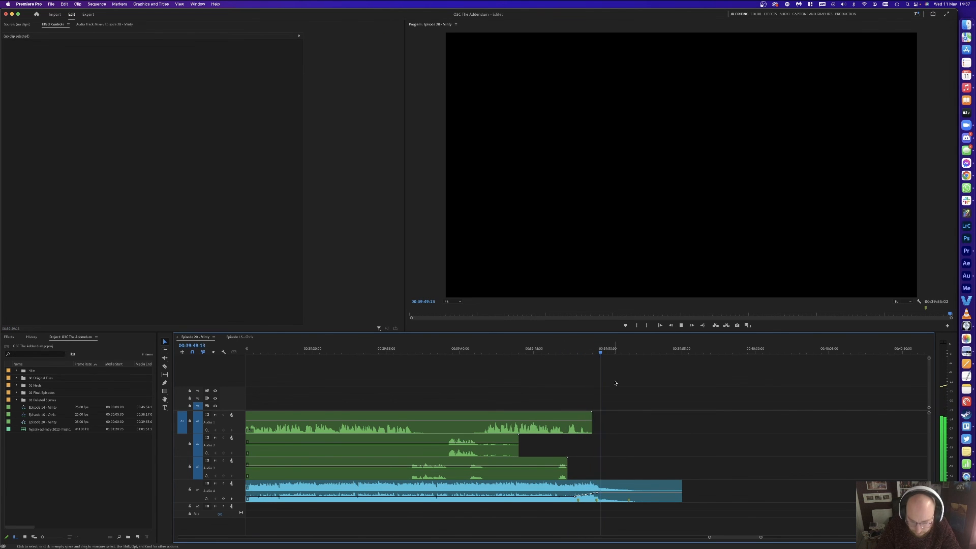
{"action": "key", "text": "space"}
{"action": "key", "text": "minus"}
{"action": "key", "text": "minus"}
{"action": "left_click_drag", "start_coordinate": [537, 488], "coordinate": [513, 488]}
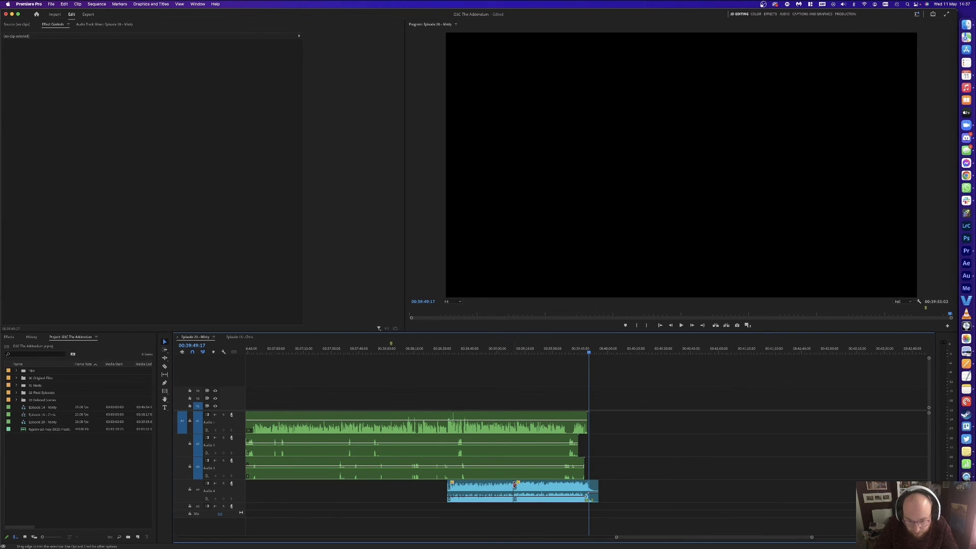
Step: Confirm the Audio 4 crossfade duration and save the project
{"action": "double_click", "coordinate": [514, 490]}
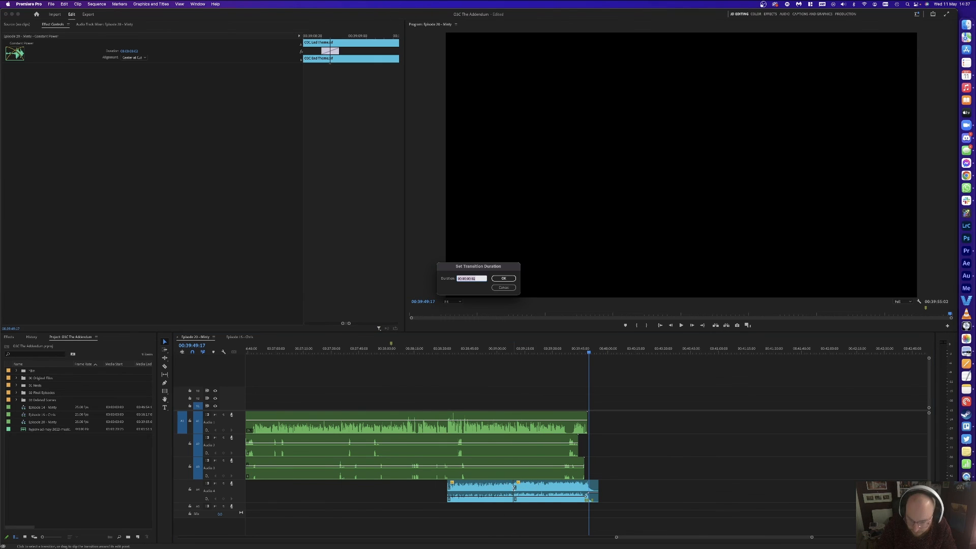
{"action": "key", "text": "Return"}
{"action": "left_click", "coordinate": [515, 385]}
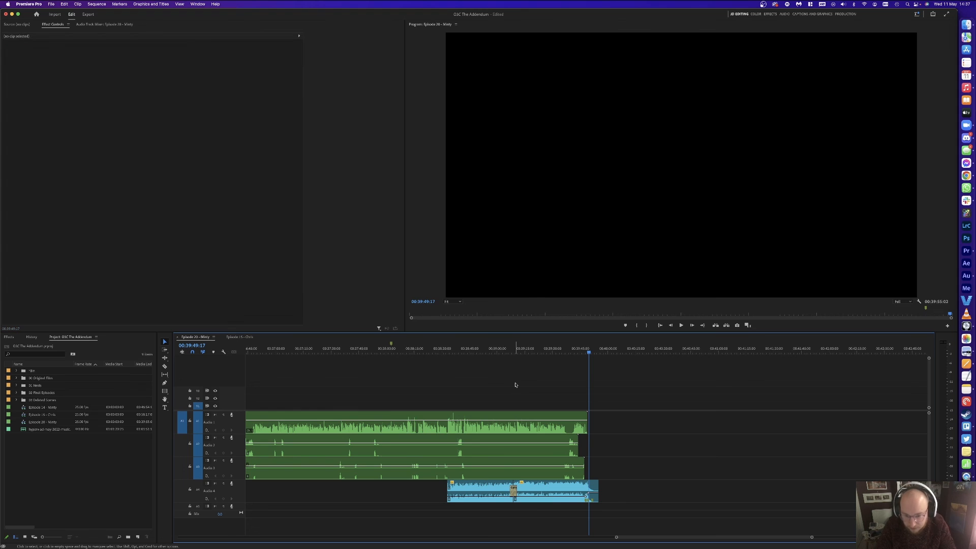
{"action": "key", "text": "super+s"}
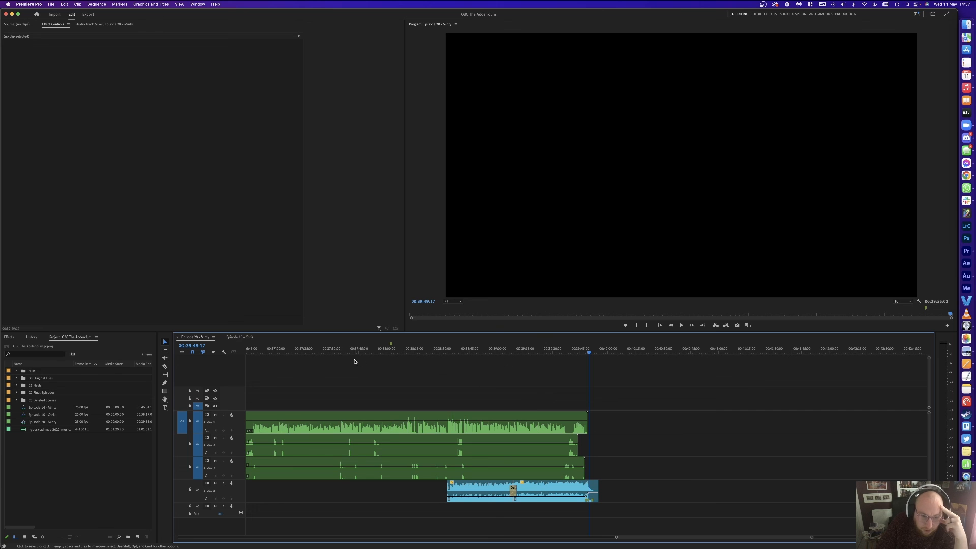
Step: In Audition, apply the Graphic Equalizer favourite to the open audio file
{"action": "key", "text": "ctrl+Up"}
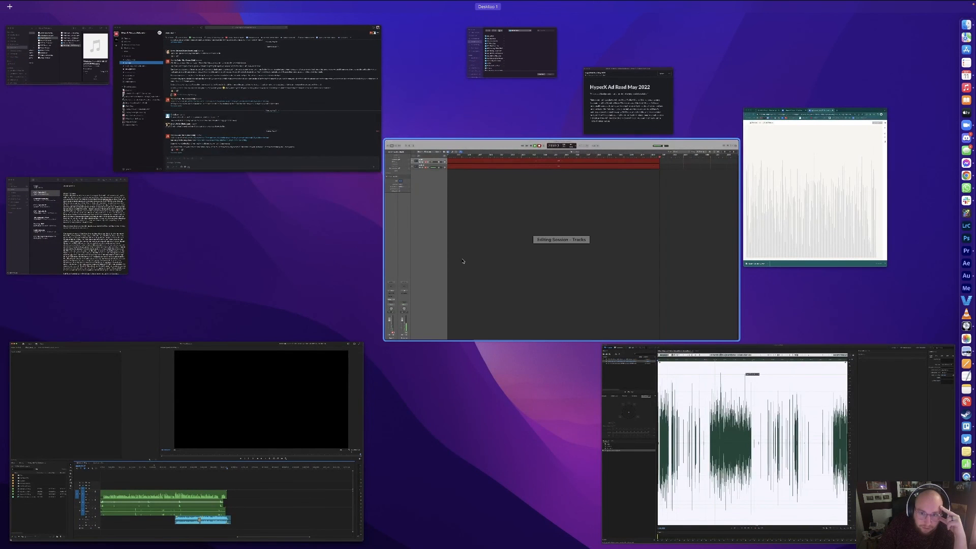
{"action": "left_click", "coordinate": [673, 391]}
{"action": "left_click", "coordinate": [139, 3]}
{"action": "left_click", "coordinate": [161, 134]}
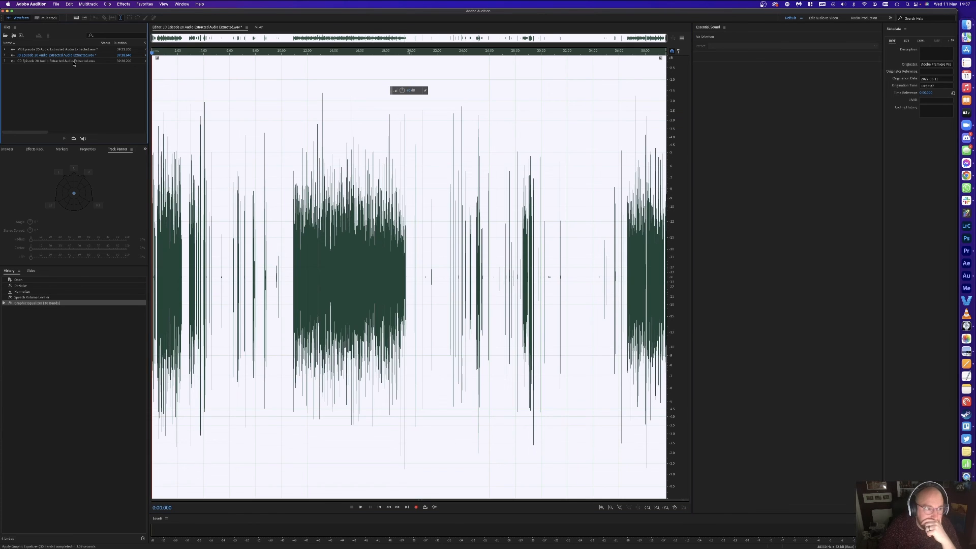
Step: Open the C5 file and apply the 00 O3C Processing favourite instead of the equalizer
{"action": "left_click", "coordinate": [73, 62]}
{"action": "double_click", "coordinate": [74, 61]}
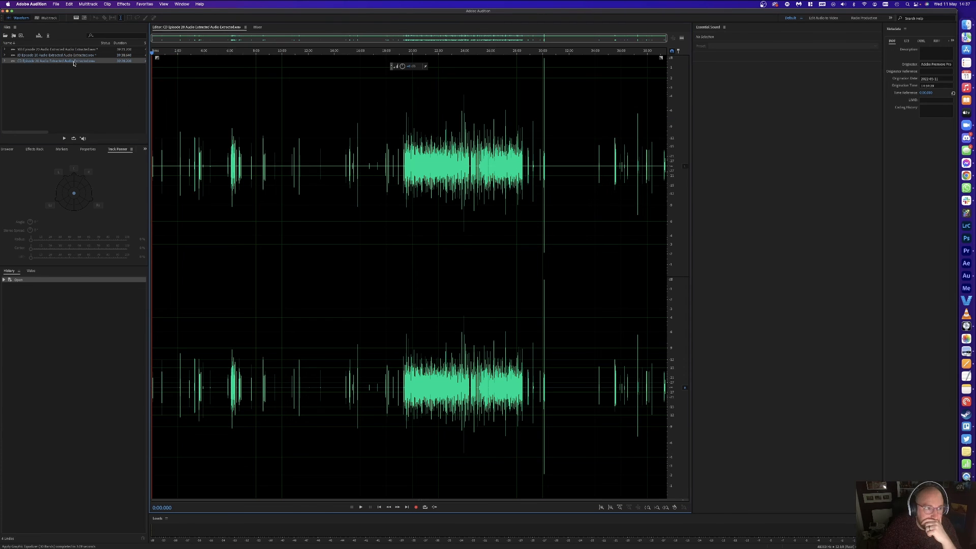
{"action": "left_click", "coordinate": [144, 3]}
{"action": "left_click", "coordinate": [150, 15]}
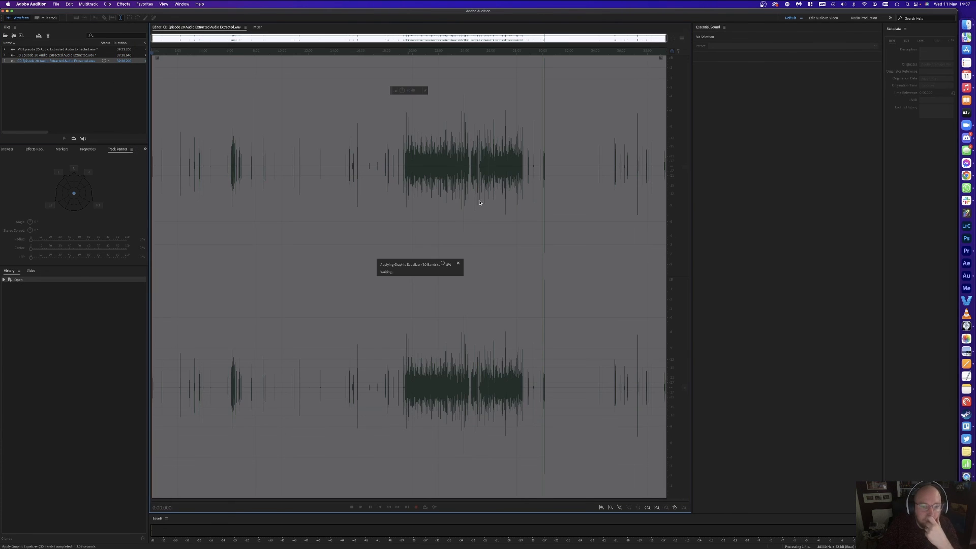
{"action": "left_click", "coordinate": [458, 263]}
{"action": "left_click", "coordinate": [144, 3]}
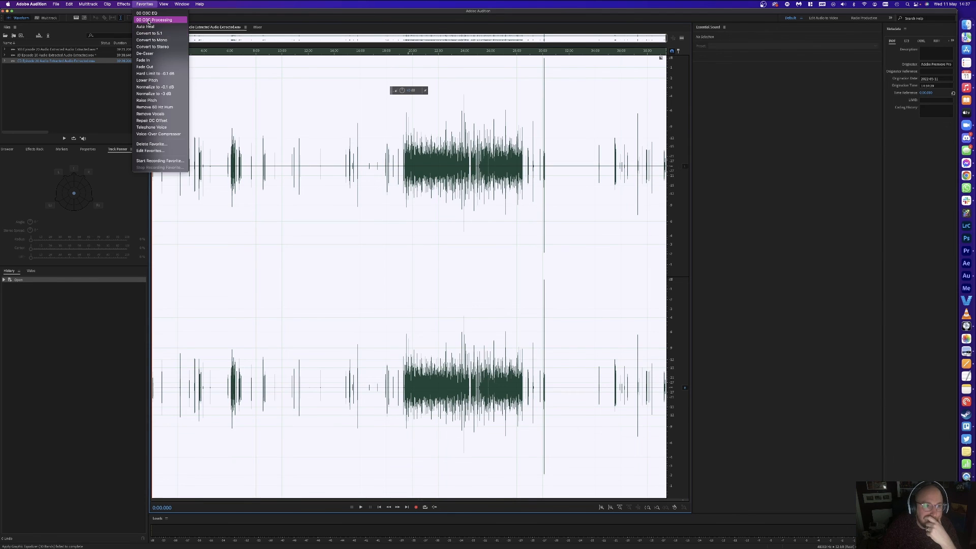
{"action": "left_click", "coordinate": [148, 20]}
{"action": "key", "text": "ctrl+Up"}
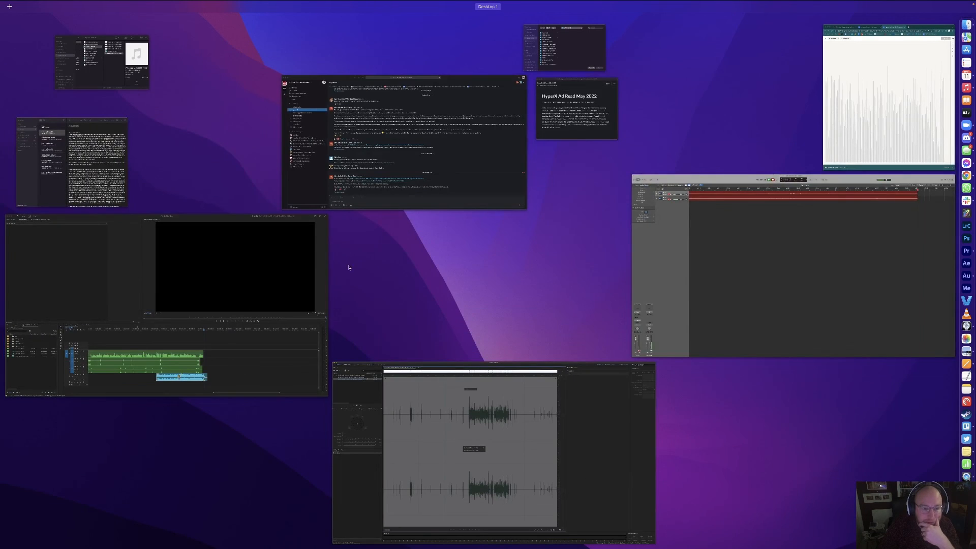
{"action": "left_click", "coordinate": [258, 252]}
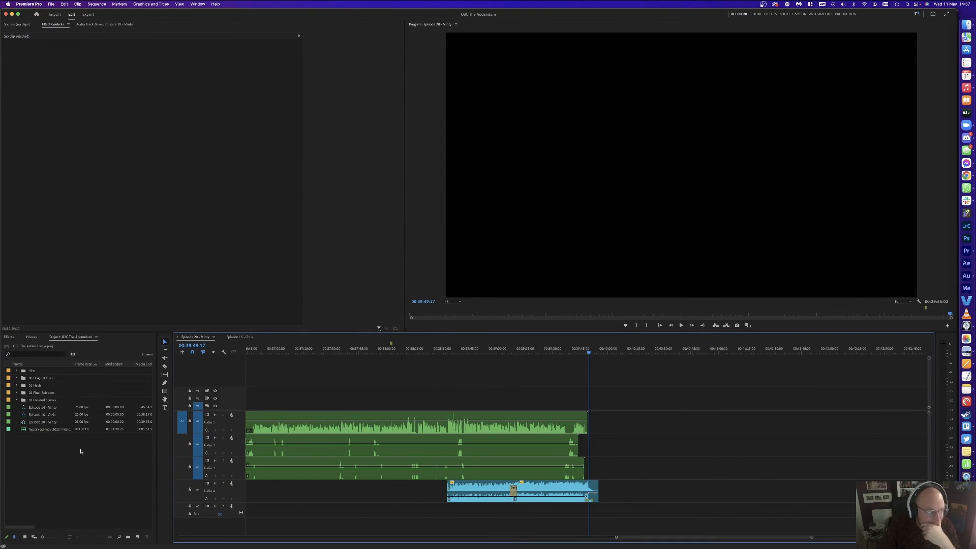
Step: Import the WhatsApp audio file from the HyperX Adverts folder and open it in the Source monitor
{"action": "key", "text": "ctrl+Up"}
{"action": "left_click", "coordinate": [56, 55]}
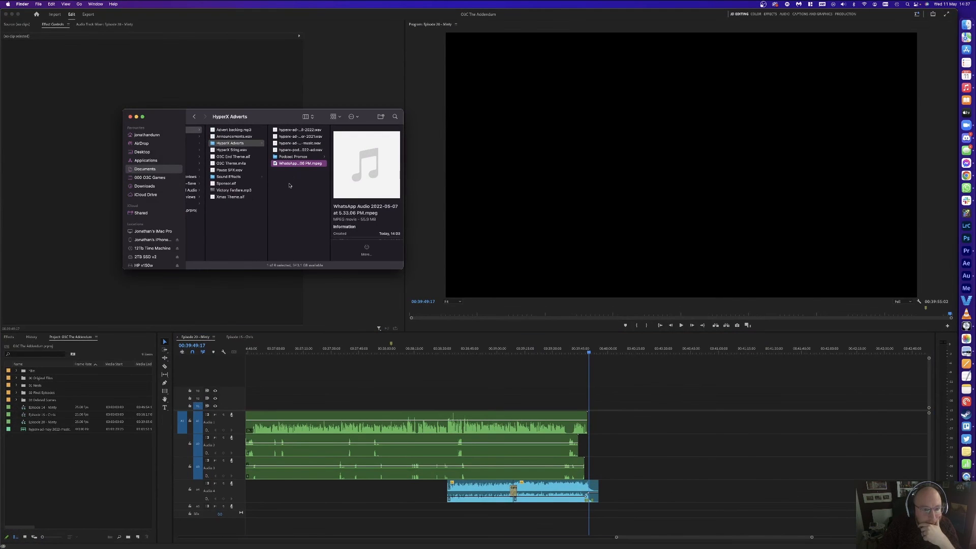
{"action": "left_click_drag", "start_coordinate": [299, 165], "coordinate": [124, 440]}
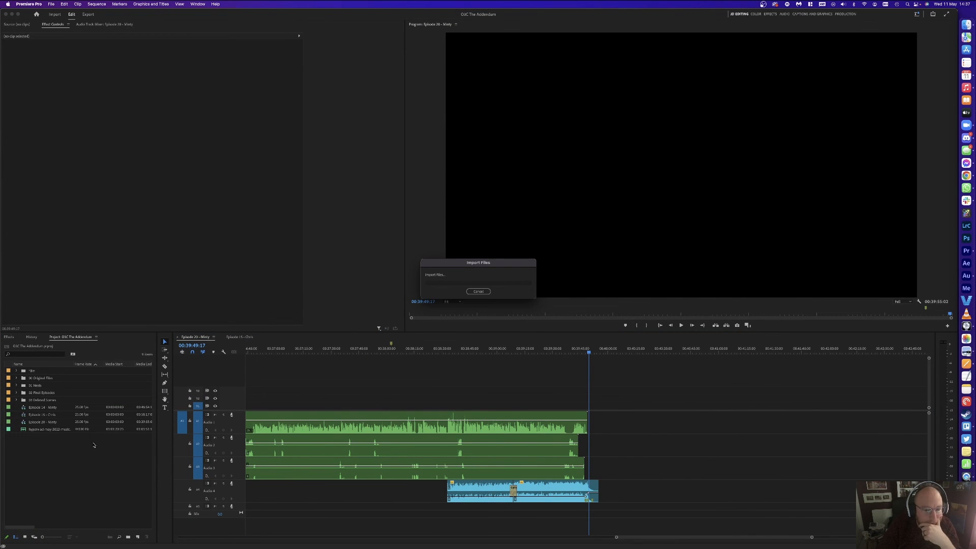
{"action": "left_click", "coordinate": [41, 436]}
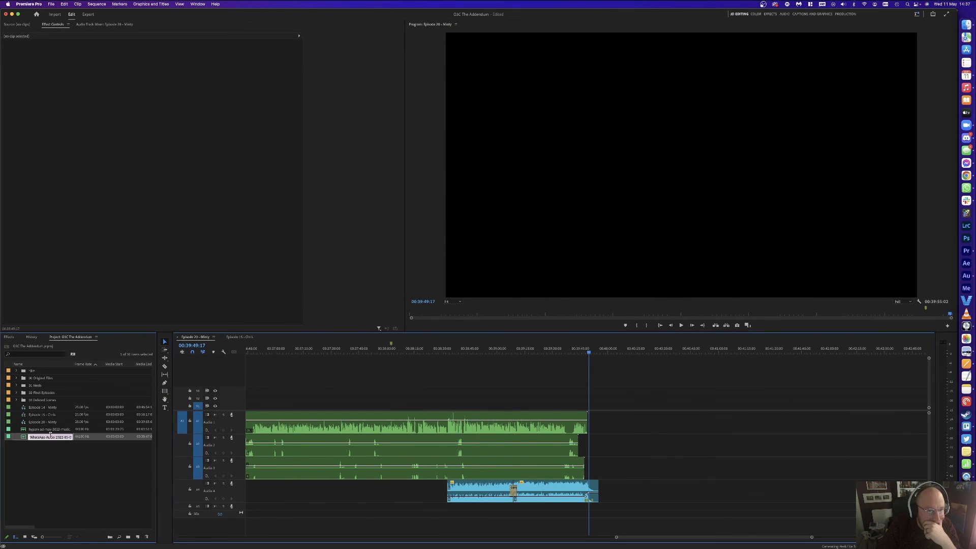
{"action": "double_click", "coordinate": [23, 436]}
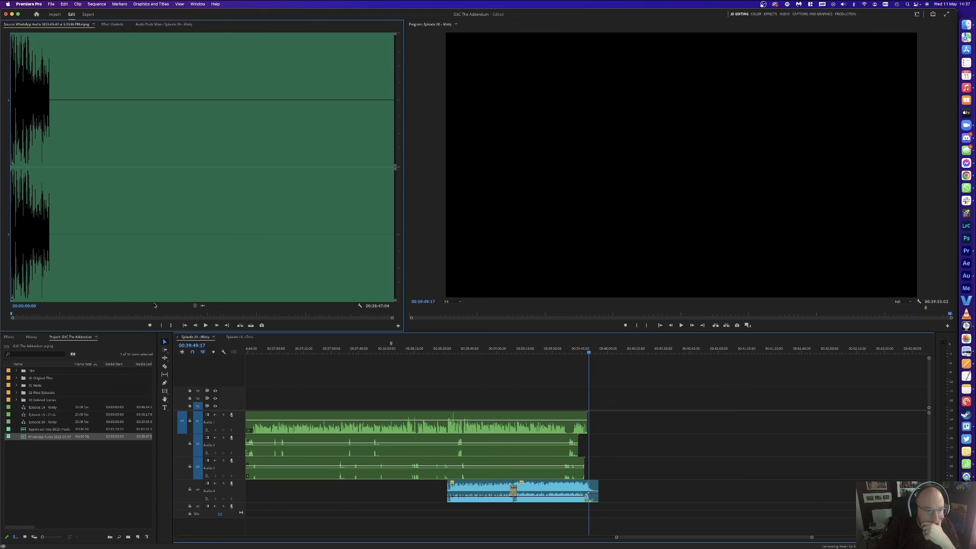
Step: Preview the WhatsApp audio in the Source monitor between about 00:31 and 00:38
{"action": "left_click", "coordinate": [43, 254]}
{"action": "key", "text": "space"}
{"action": "left_click", "coordinate": [338, 234]}
{"action": "key", "text": "space"}
{"action": "left_click", "coordinate": [381, 236]}
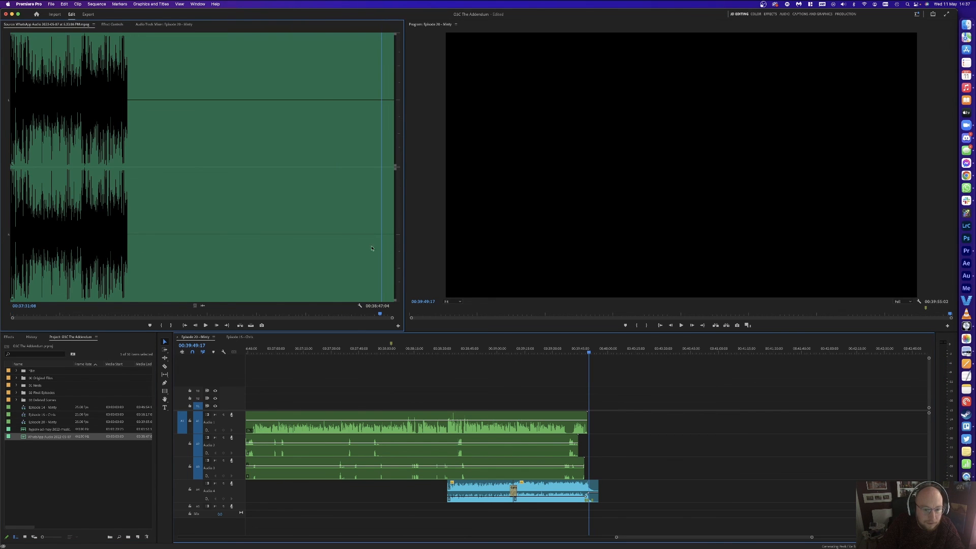
{"action": "mouse_move", "coordinate": [12, 319]}
{"action": "left_mouse_down"}
{"action": "mouse_move", "coordinate": [289, 322]}
{"action": "mouse_move", "coordinate": [101, 340]}
{"action": "left_mouse_up"}
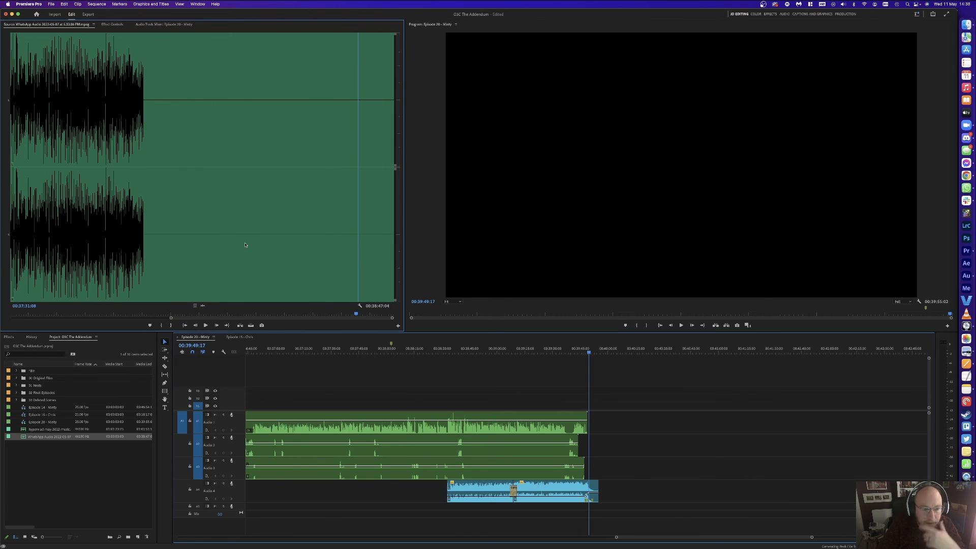
{"action": "left_click", "coordinate": [192, 240]}
{"action": "key", "text": "space"}
{"action": "left_click", "coordinate": [378, 248]}
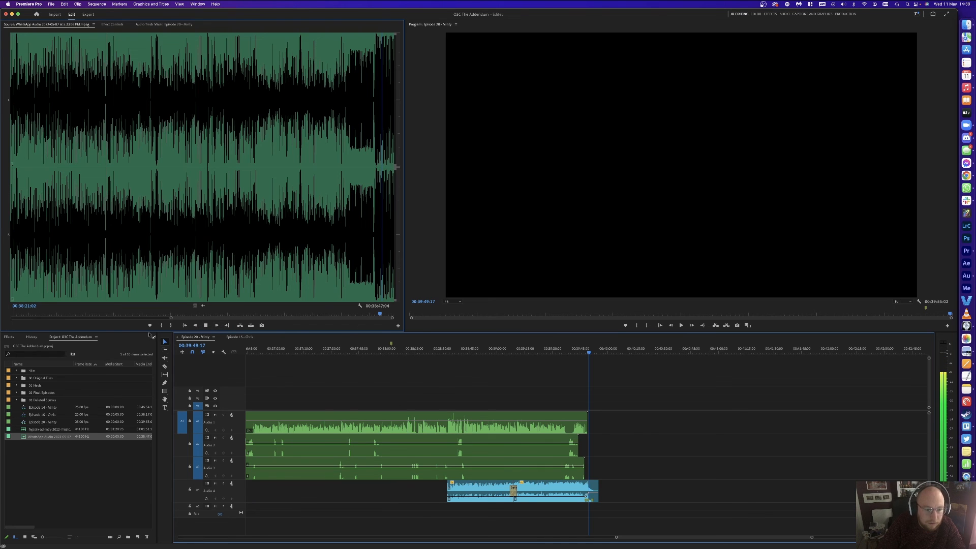
{"action": "key", "text": "space"}
Step: Zoom into the source waveform and pinpoint the spot just before the music begins
{"action": "key", "text": "space"}
{"action": "left_click_drag", "start_coordinate": [166, 321], "coordinate": [242, 320]}
{"action": "left_click", "coordinate": [246, 242]}
{"action": "key", "text": "space"}
{"action": "left_click_drag", "start_coordinate": [216, 266], "coordinate": [231, 265]}
{"action": "key", "text": "space"}
{"action": "left_click", "coordinate": [157, 260]}
{"action": "key", "text": "space"}
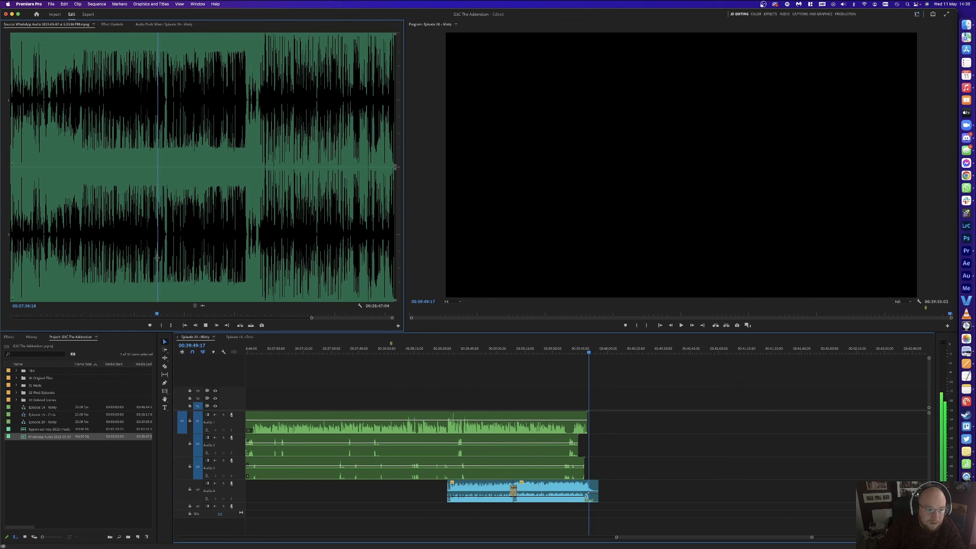
{"action": "left_click", "coordinate": [85, 262]}
{"action": "key", "text": "space"}
{"action": "left_click", "coordinate": [74, 258]}
{"action": "key", "text": "space"}
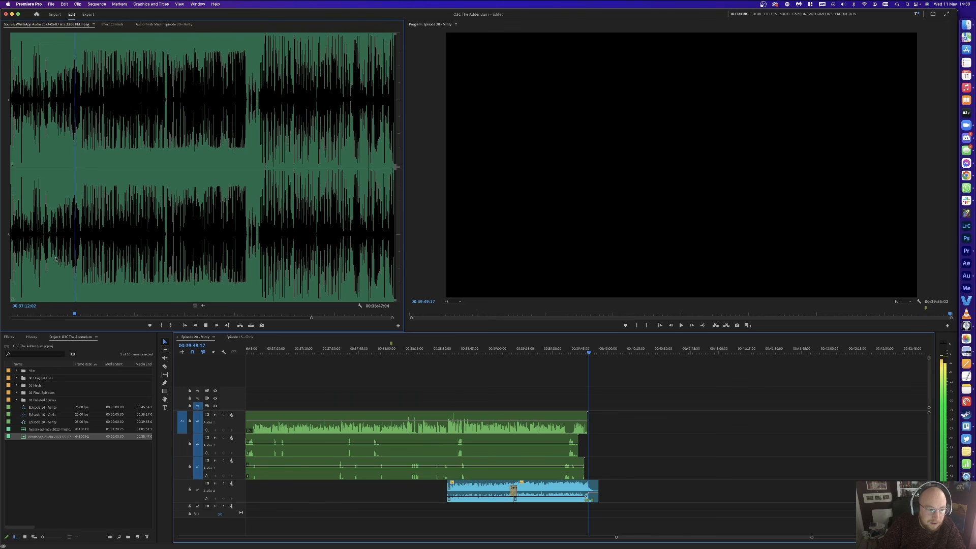
{"action": "left_click", "coordinate": [49, 257]}
{"action": "key", "text": "space"}
{"action": "left_click", "coordinate": [49, 257]}
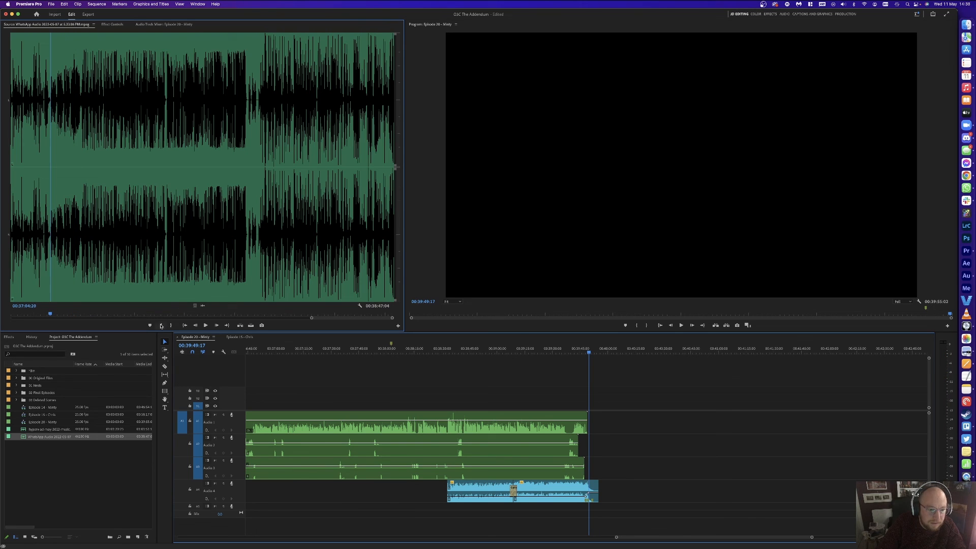
Step: Set the in point at 00:37:04:20 and drop the clip on a new track after the blue clip
{"action": "left_click", "coordinate": [161, 326]}
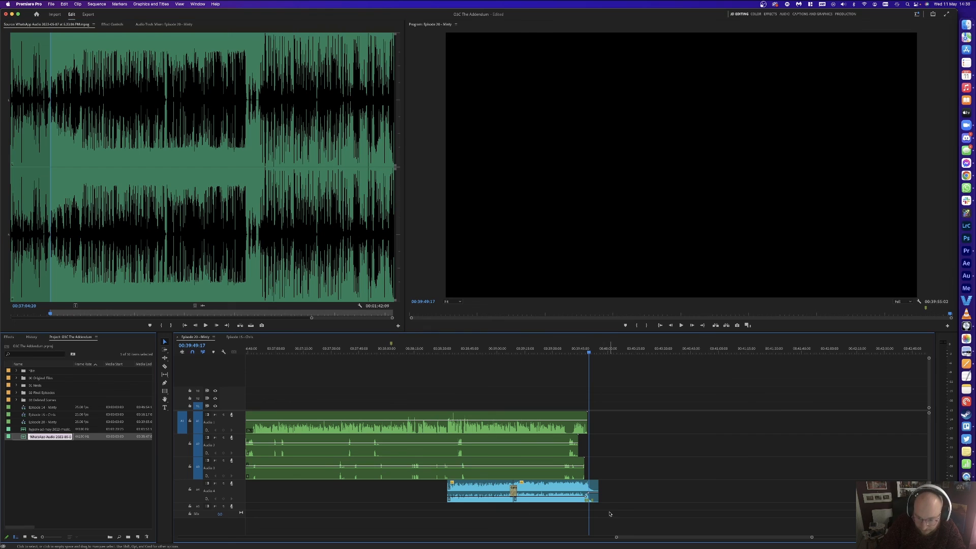
{"action": "left_click", "coordinate": [116, 453]}
{"action": "left_click_drag", "start_coordinate": [59, 438], "coordinate": [595, 510]}
{"action": "key", "text": "space"}
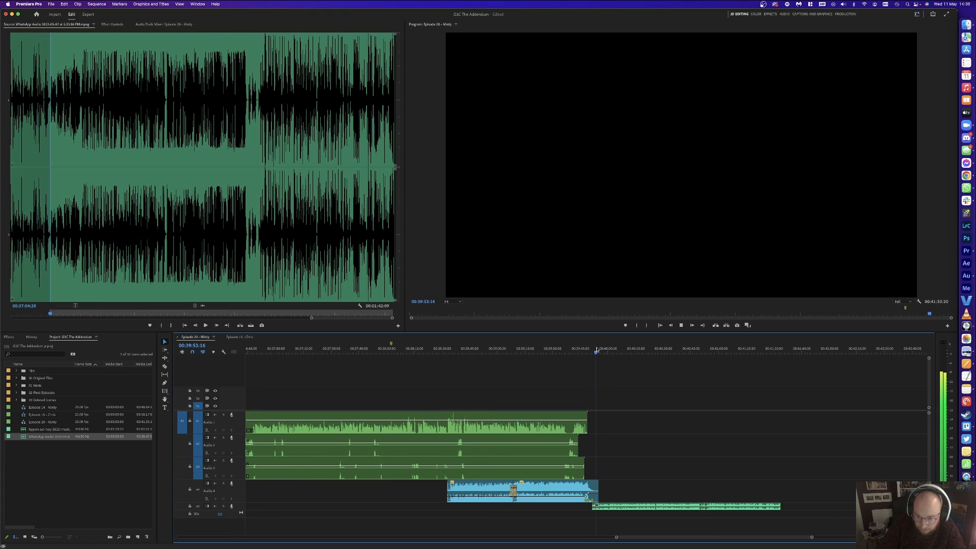
{"action": "key", "text": "space"}
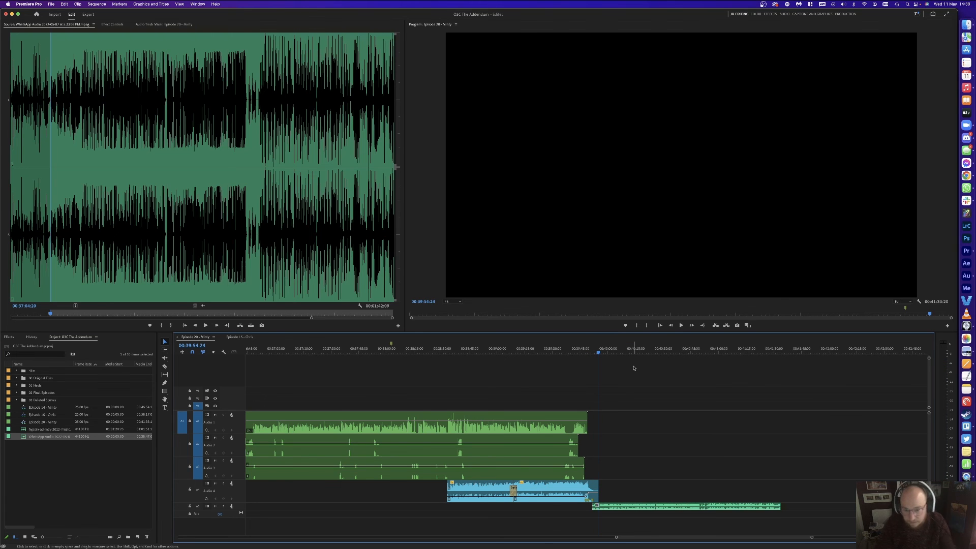
{"action": "key", "text": "ctrl+Up"}
Step: In Audition, apply the 00 OSC EQ favourite to the CD Episode 20 extract and save all files
{"action": "left_click", "coordinate": [708, 425]}
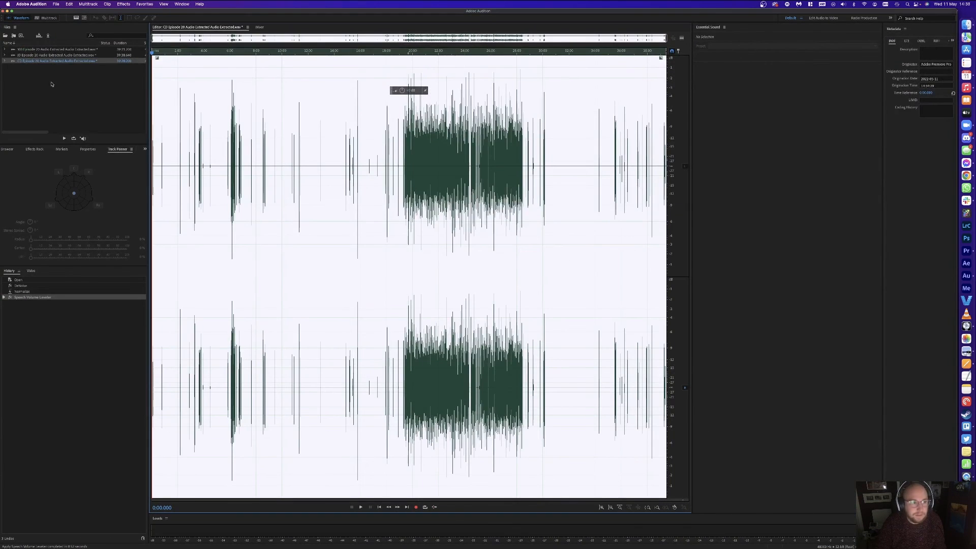
{"action": "left_click", "coordinate": [145, 4]}
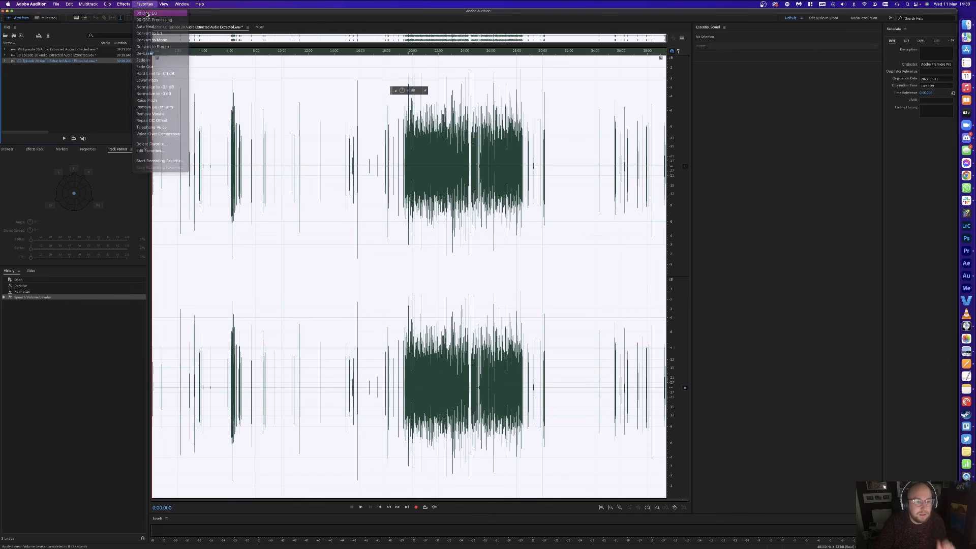
{"action": "left_click", "coordinate": [147, 13]}
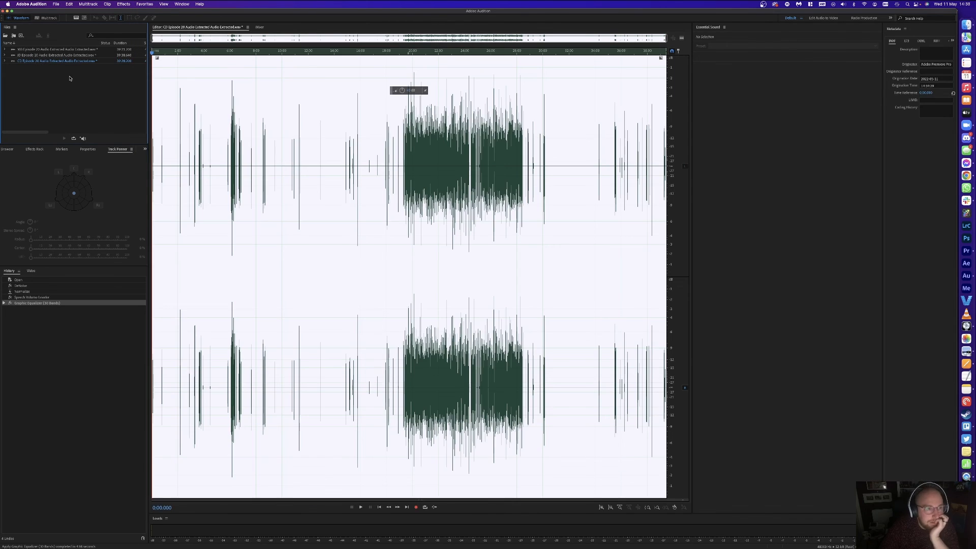
{"action": "left_click", "coordinate": [59, 3]}
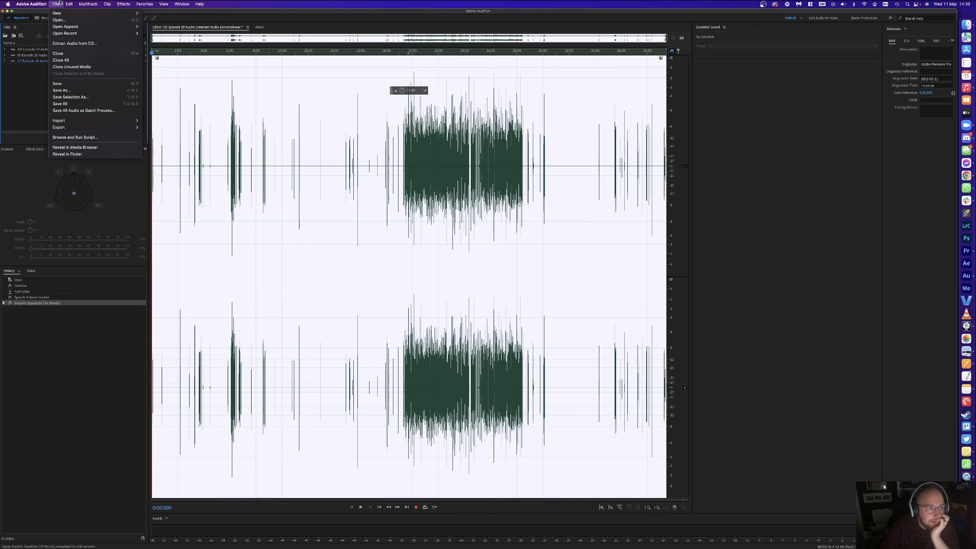
{"action": "left_click", "coordinate": [73, 104]}
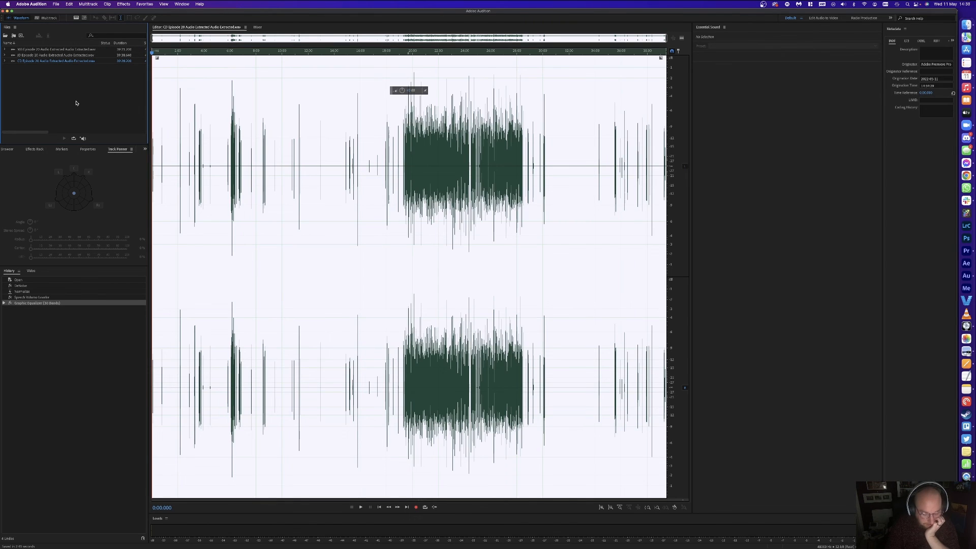
{"action": "key", "text": "super+Tab"}
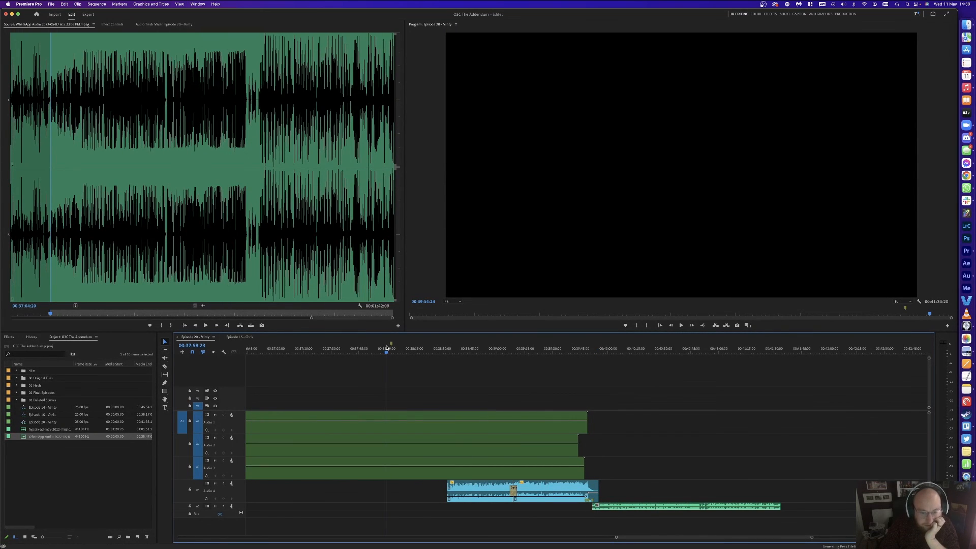
Step: Spot-check the sequence audio around 16:08, 21:24 and the transition into the end music
{"action": "key", "text": "minus"}
{"action": "key", "text": "minus"}
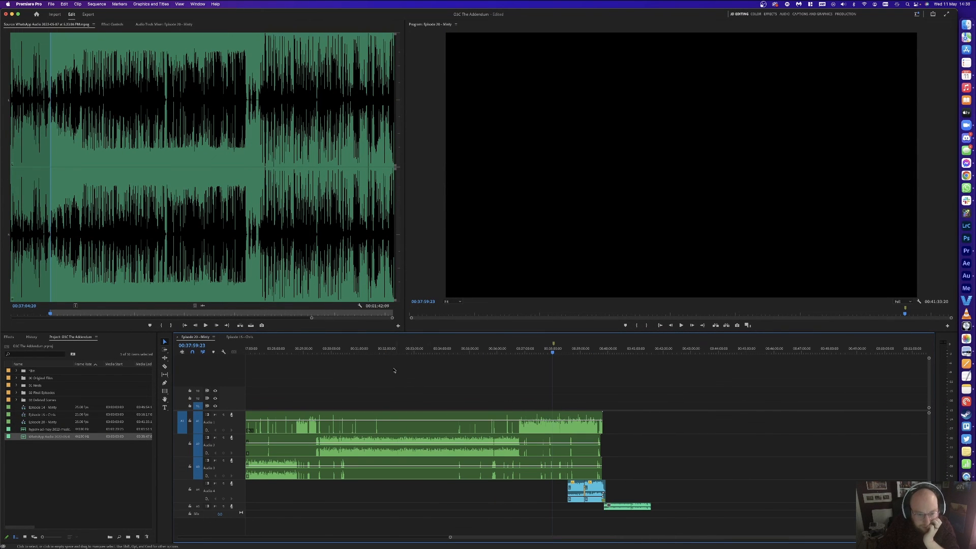
{"action": "left_click", "coordinate": [391, 349]}
{"action": "key", "text": "space"}
{"action": "key", "text": "minus"}
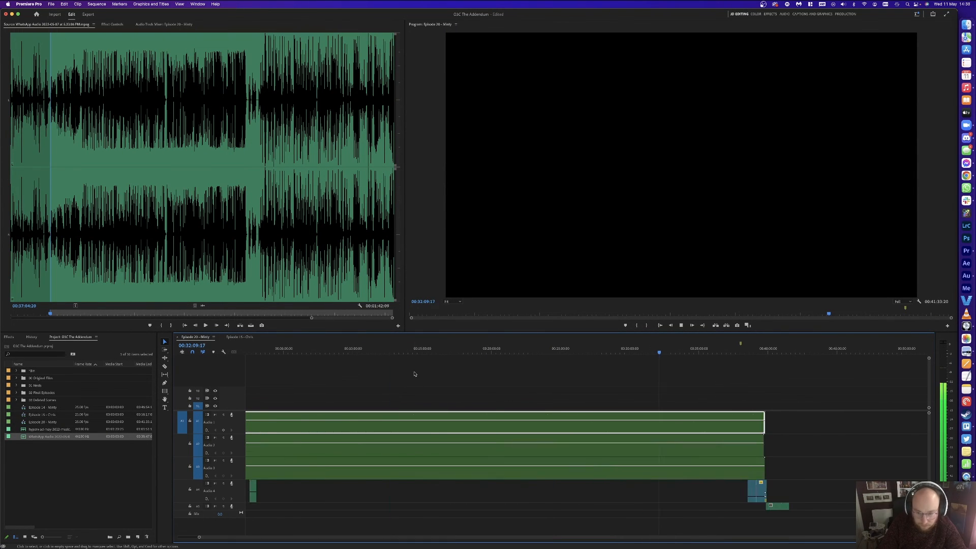
{"action": "left_click", "coordinate": [438, 350]}
{"action": "left_click", "coordinate": [510, 349]}
{"action": "left_click", "coordinate": [575, 383]}
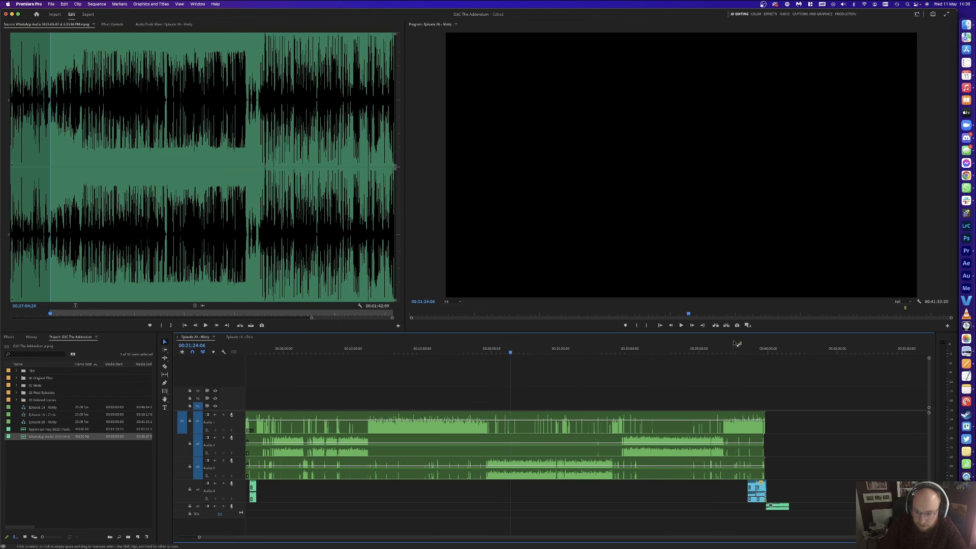
{"action": "left_click", "coordinate": [764, 349]}
{"action": "key", "text": "space"}
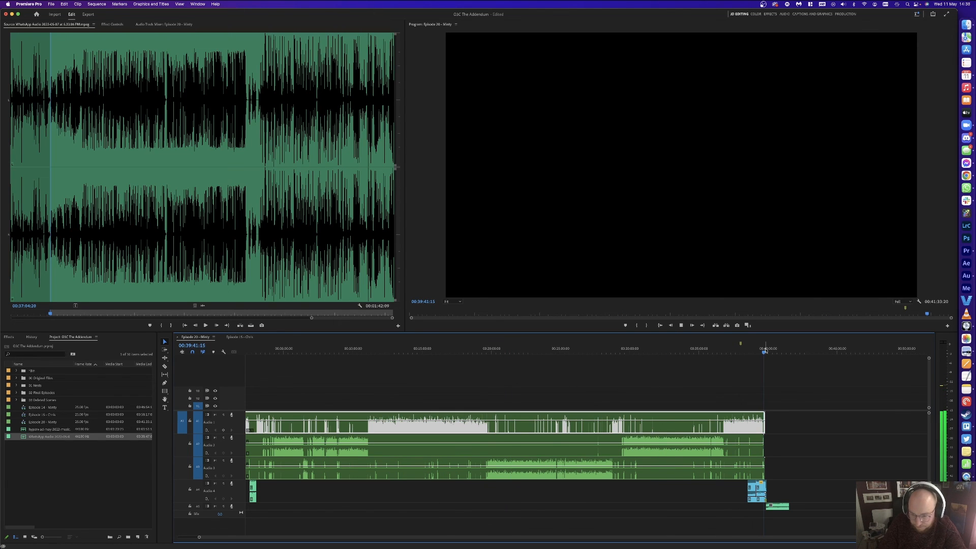
{"action": "key", "text": "equal"}
{"action": "key", "text": "equal"}
{"action": "key", "text": "equal"}
{"action": "key", "text": "equal"}
{"action": "left_click", "coordinate": [618, 350]}
{"action": "key", "text": "space"}
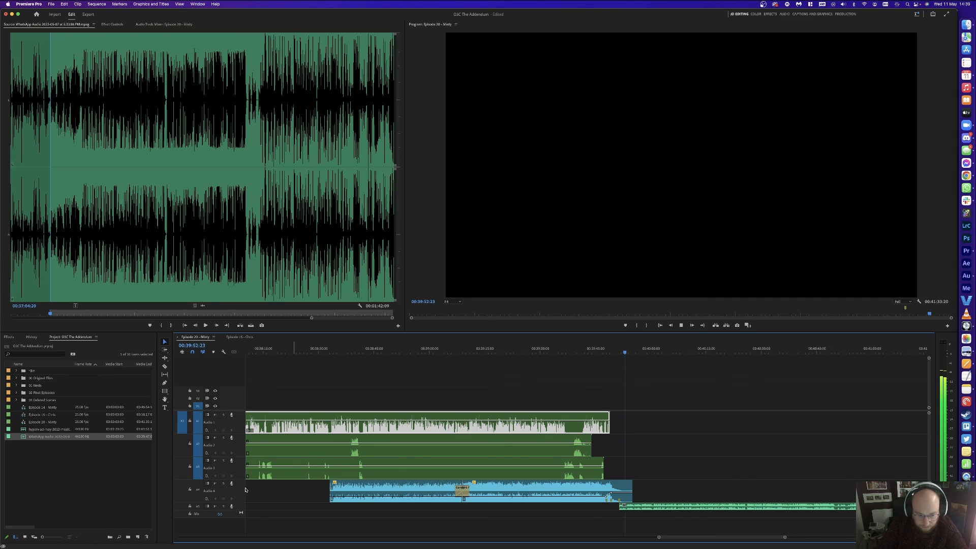
Step: Lower the A5 end music clip's volume by about 4.6 dB and listen to the ending
{"action": "double_click", "coordinate": [240, 507]}
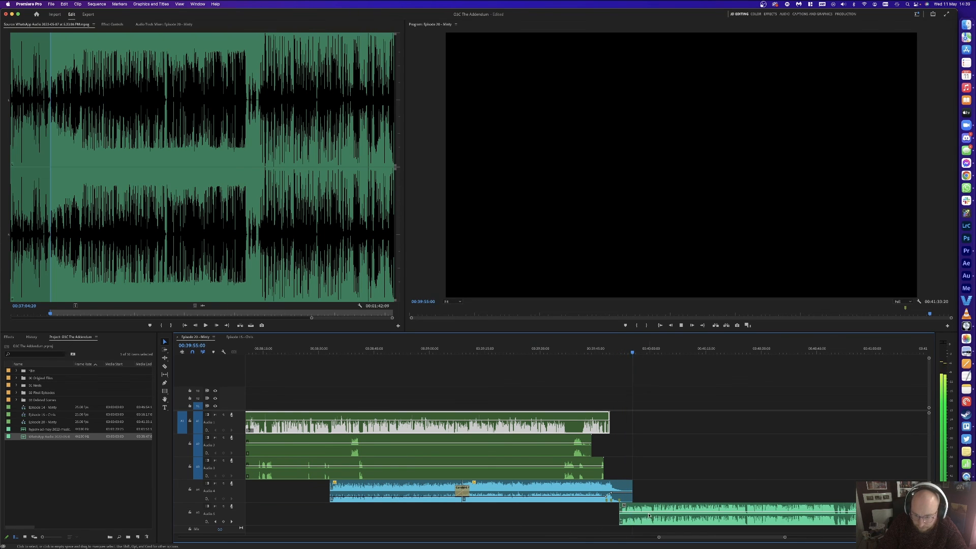
{"action": "key", "text": "minus"}
{"action": "key", "text": "space"}
{"action": "left_click", "coordinate": [665, 513]}
{"action": "left_click_drag", "start_coordinate": [665, 512], "coordinate": [666, 518]}
{"action": "key", "text": "space"}
{"action": "left_click", "coordinate": [772, 353]}
{"action": "left_click", "coordinate": [784, 352]}
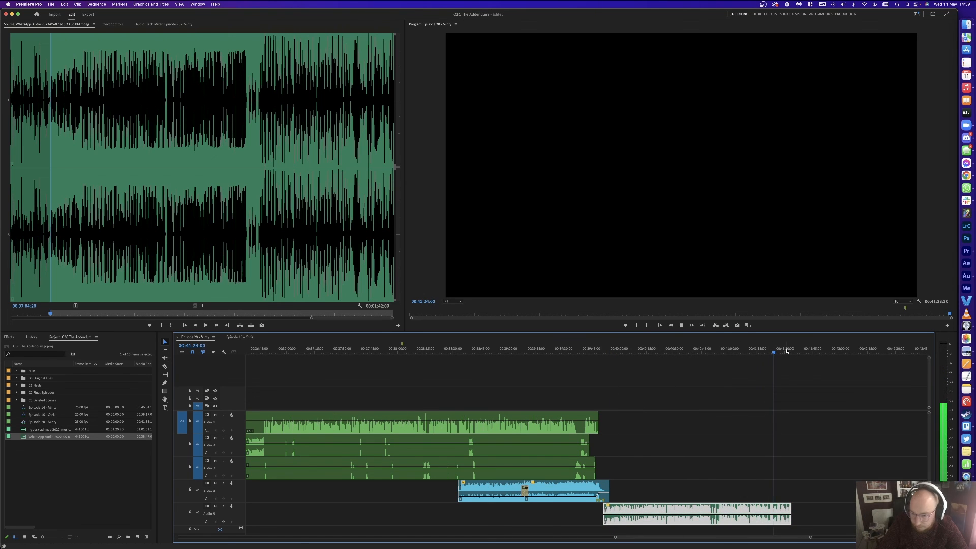
{"action": "left_click", "coordinate": [760, 367]}
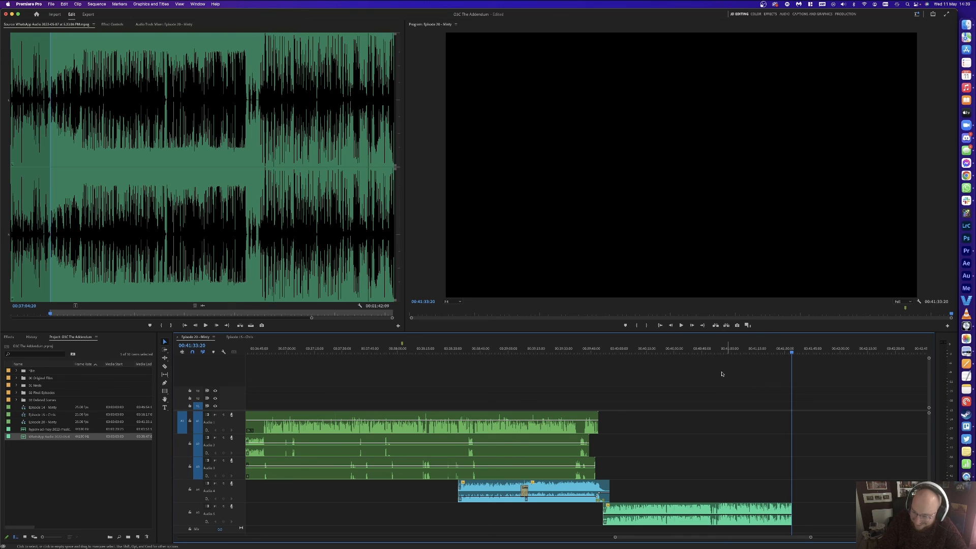
Step: Save the project and return to the start of the sequence
{"action": "key", "text": "cmd+s"}
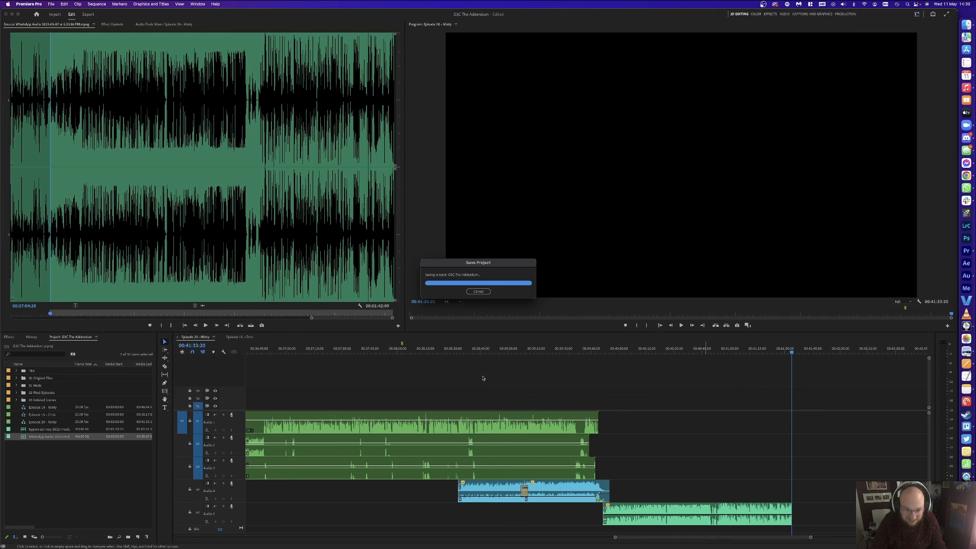
{"action": "key", "text": "minus"}
{"action": "key", "text": "minus"}
{"action": "key", "text": "minus"}
{"action": "key", "text": "Home"}
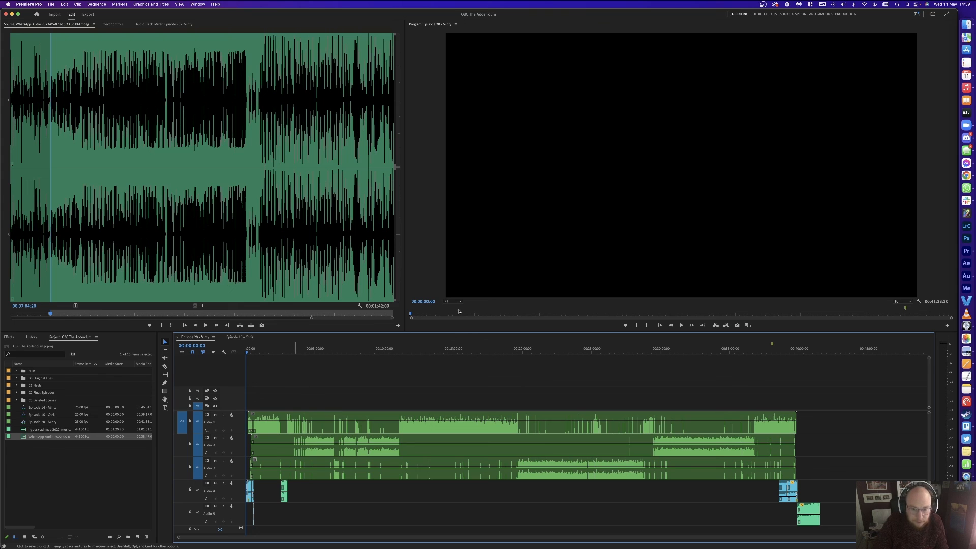
{"action": "key", "text": "cmd+m"}
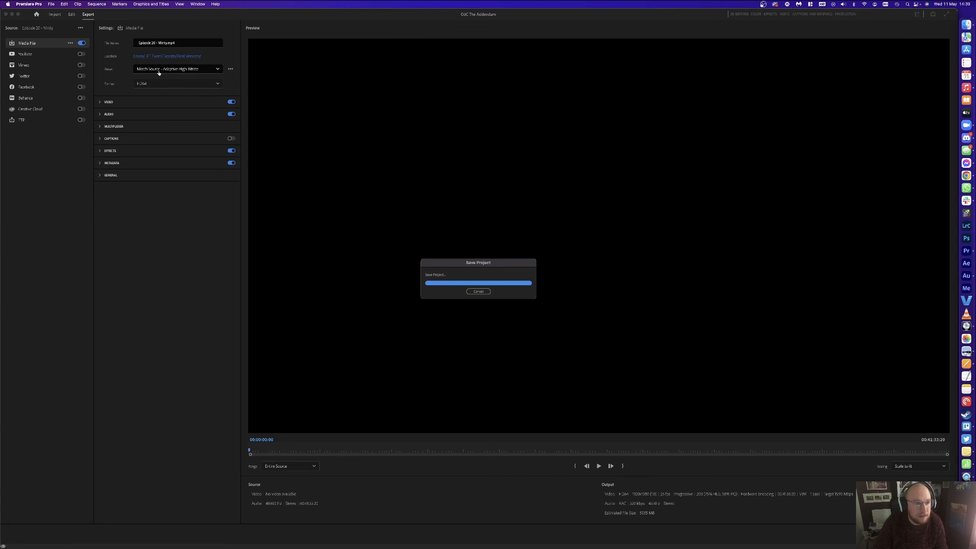
Step: Export as MP3 with the save location set to 000 O3C Games/04 Exports
{"action": "left_click", "coordinate": [158, 73]}
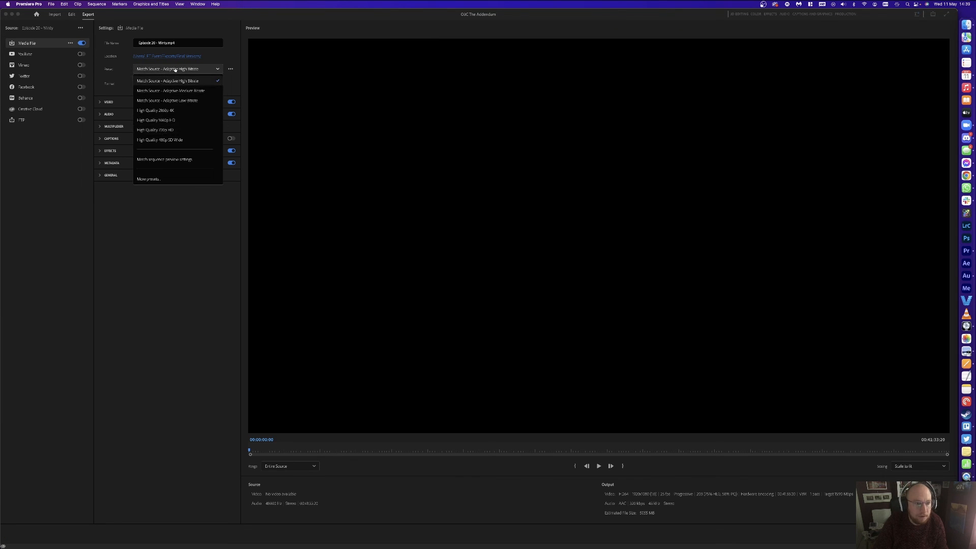
{"action": "left_click", "coordinate": [143, 75]}
{"action": "left_click", "coordinate": [159, 85]}
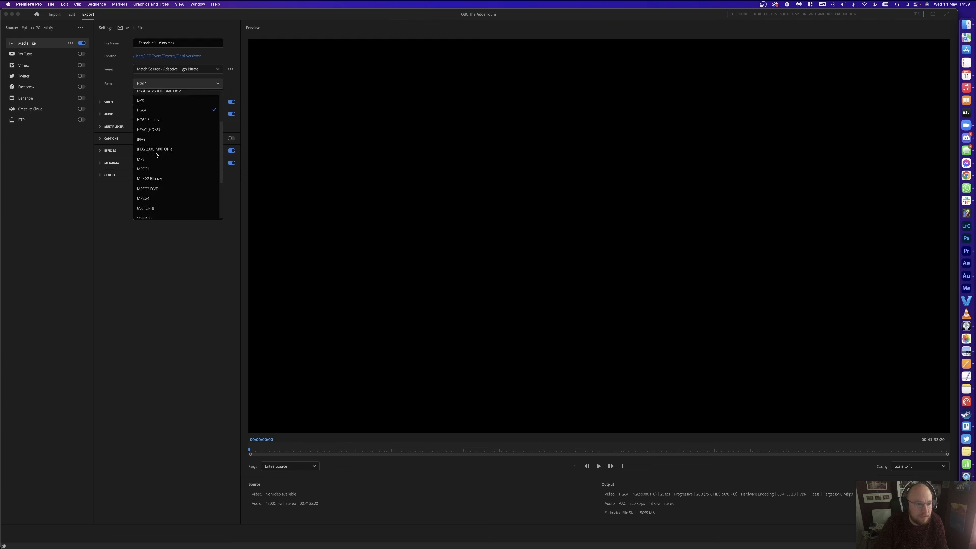
{"action": "left_click", "coordinate": [145, 146]}
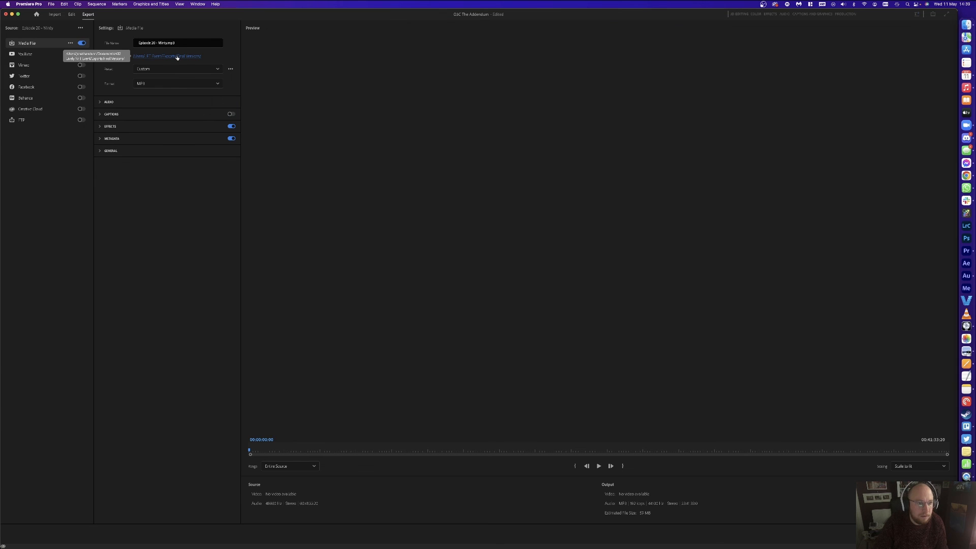
{"action": "left_click", "coordinate": [166, 56]}
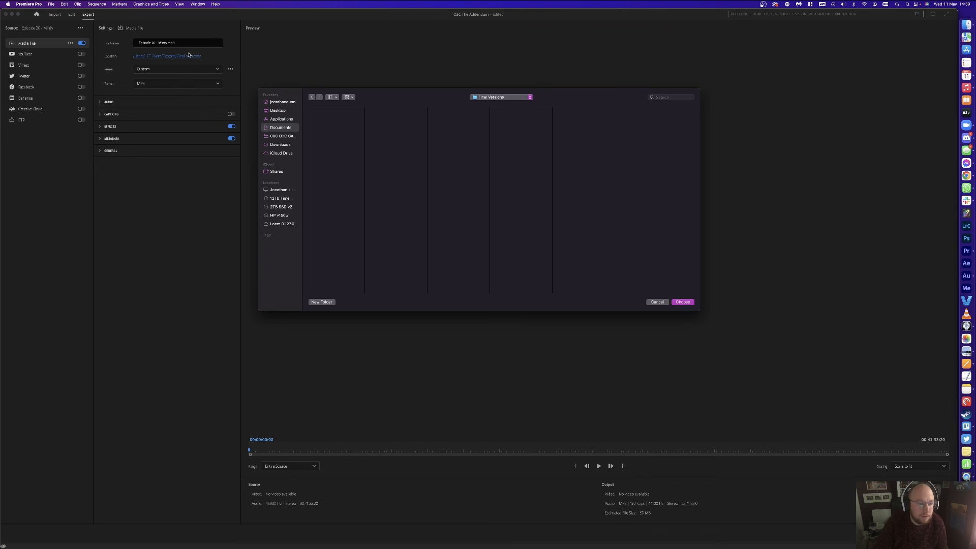
{"action": "left_click", "coordinate": [281, 135]}
{"action": "left_click", "coordinate": [325, 139]}
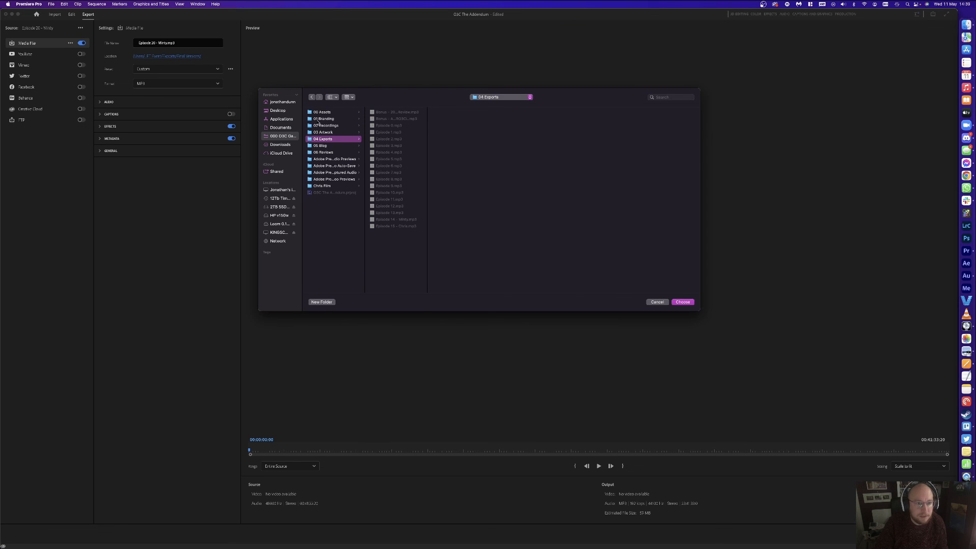
{"action": "left_click", "coordinate": [682, 302]}
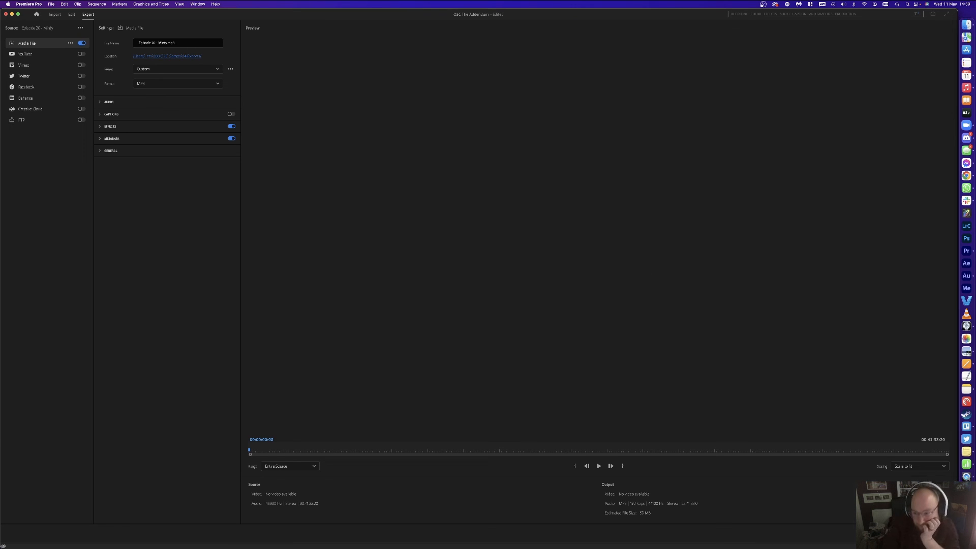
{"action": "left_click", "coordinate": [936, 534]}
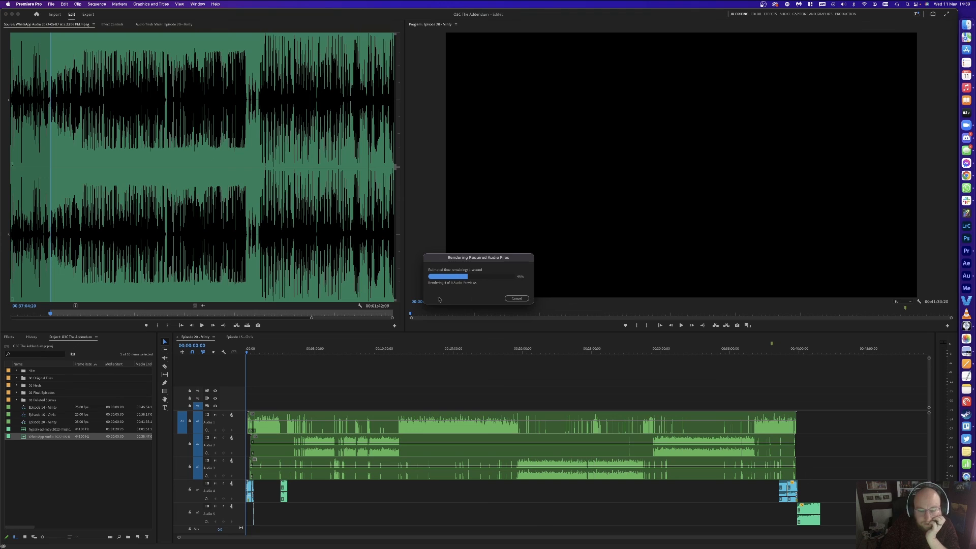
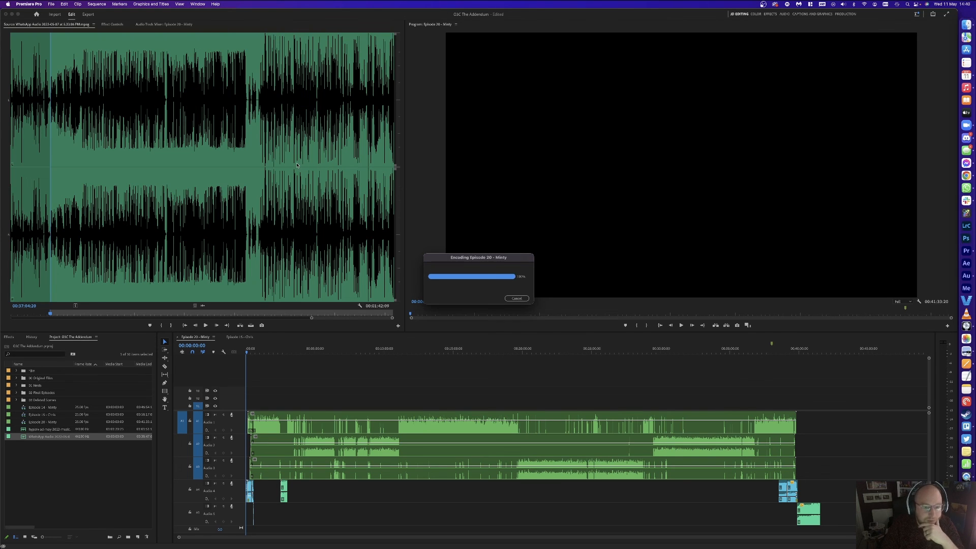
Step: Hide Premiere Pro once the MP3 export of the sequence finishes encoding
{"action": "left_click", "coordinate": [643, 394]}
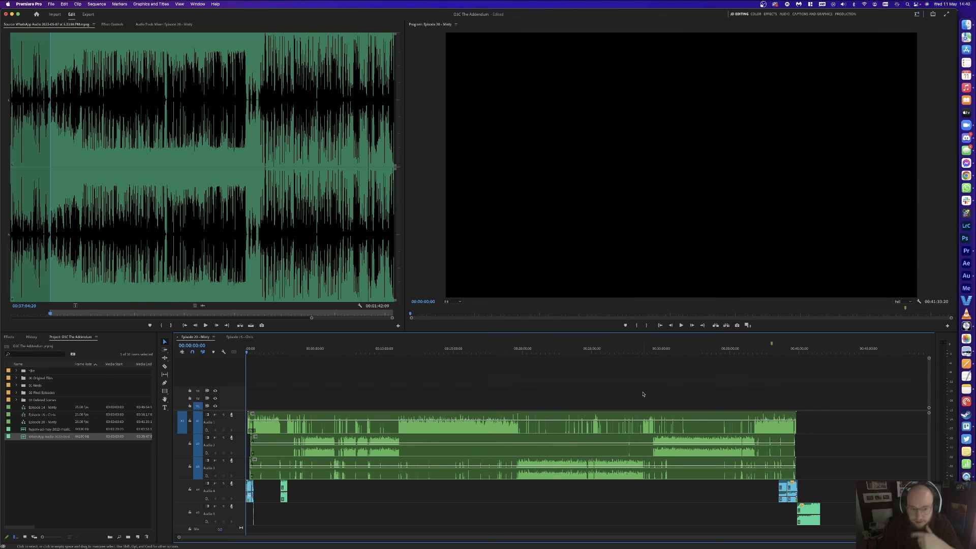
{"action": "key", "text": "super+h"}
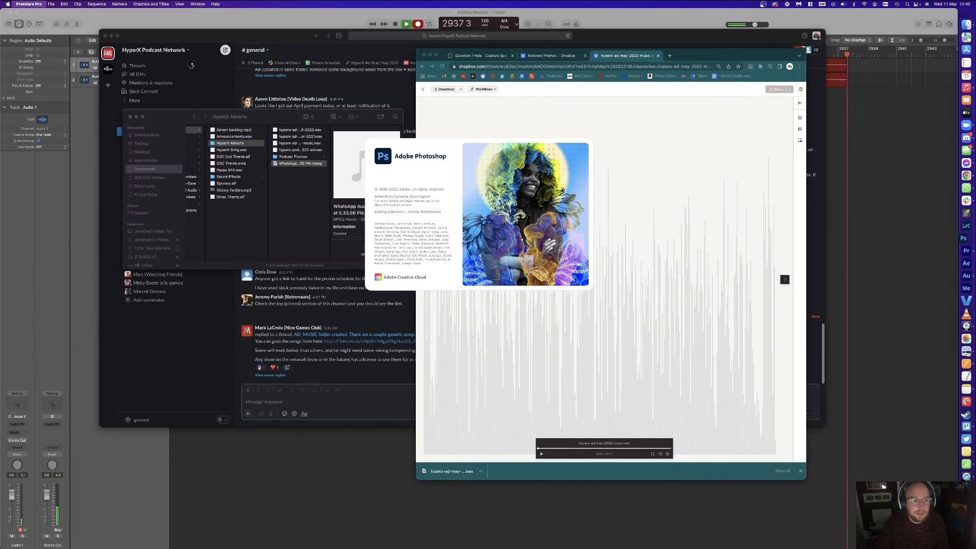
Step: Close the Slack window and the Chrome windows, including the HyperX ad read post
{"action": "left_click", "coordinate": [148, 40]}
{"action": "left_click", "coordinate": [106, 36]}
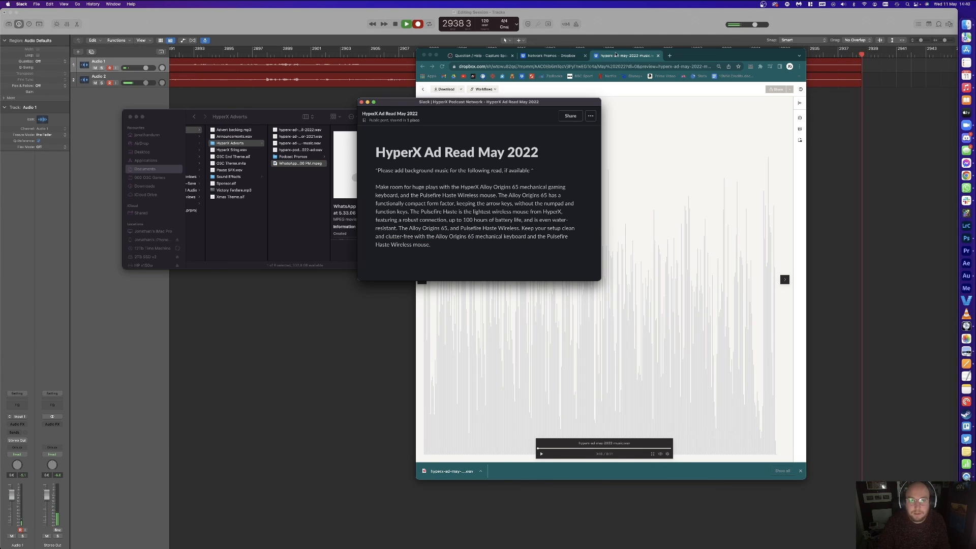
{"action": "left_click", "coordinate": [552, 57]}
{"action": "left_click", "coordinate": [424, 55]}
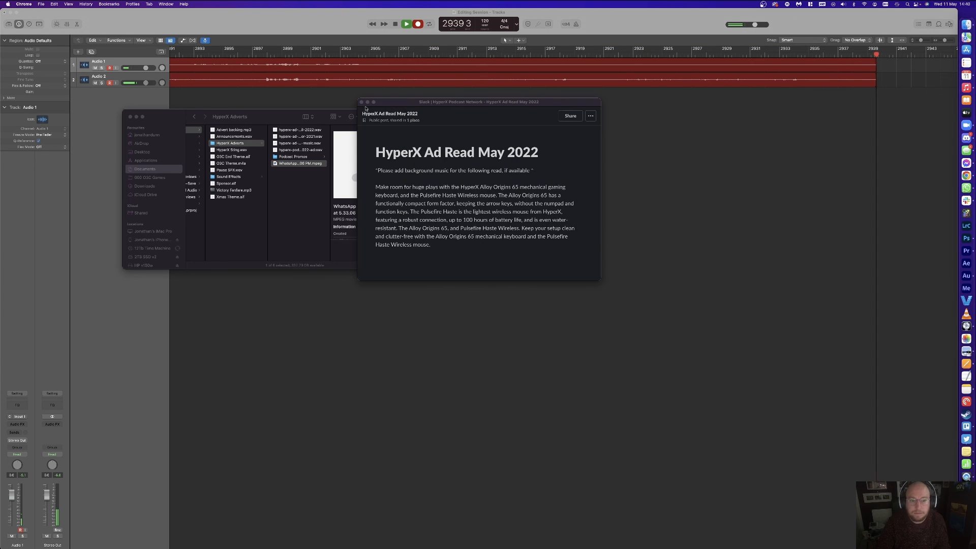
{"action": "left_click", "coordinate": [362, 103]}
Step: Close the Notes window, cancel the QuickTime Open dialog and bring Photoshop's Home screen forward
{"action": "left_click", "coordinate": [548, 163]}
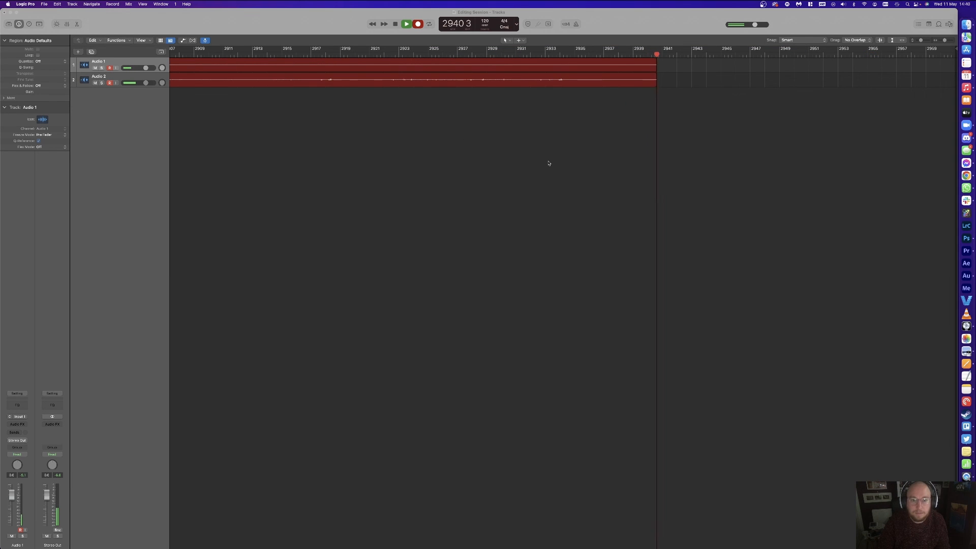
{"action": "key", "text": "ctrl+Up"}
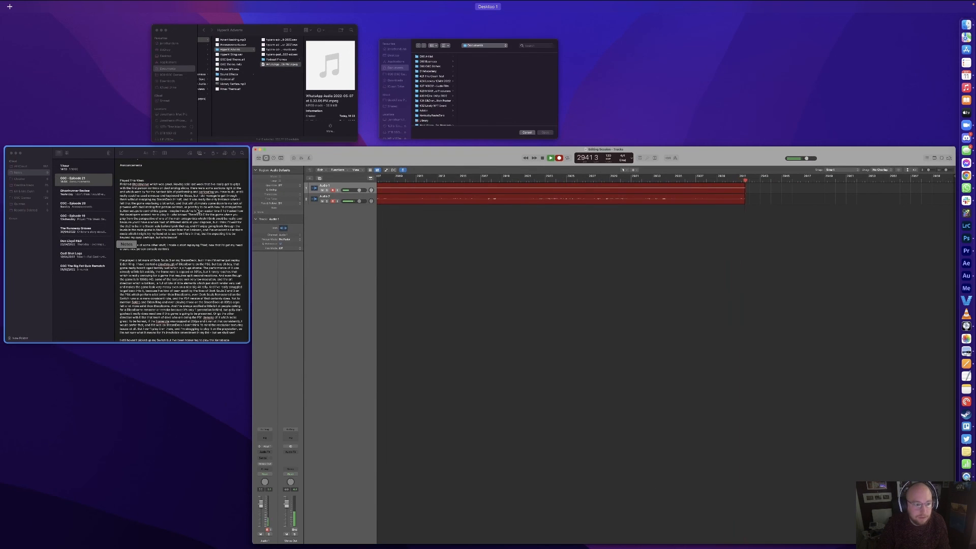
{"action": "left_click", "coordinate": [199, 212]}
{"action": "left_click", "coordinate": [176, 92]}
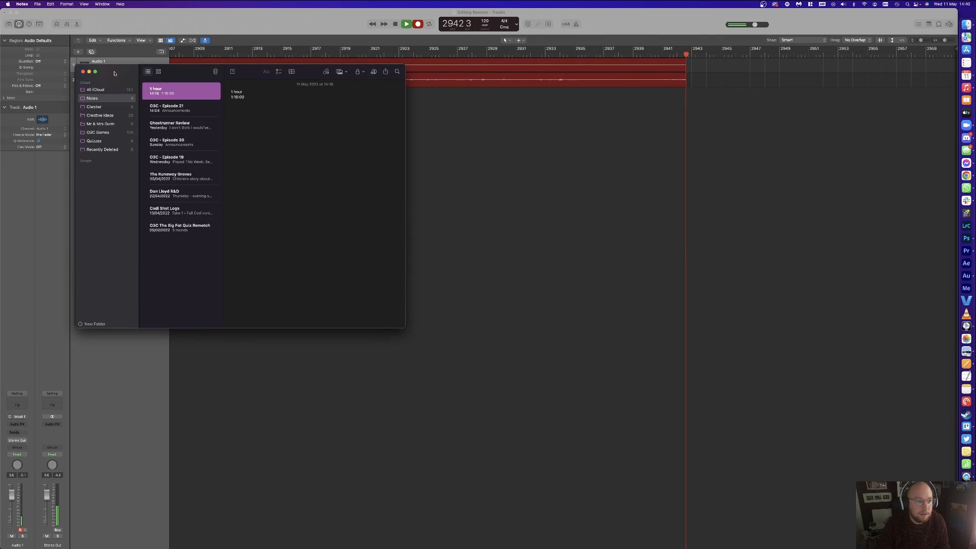
{"action": "left_click", "coordinate": [84, 74]}
{"action": "key", "text": "ctrl+Up"}
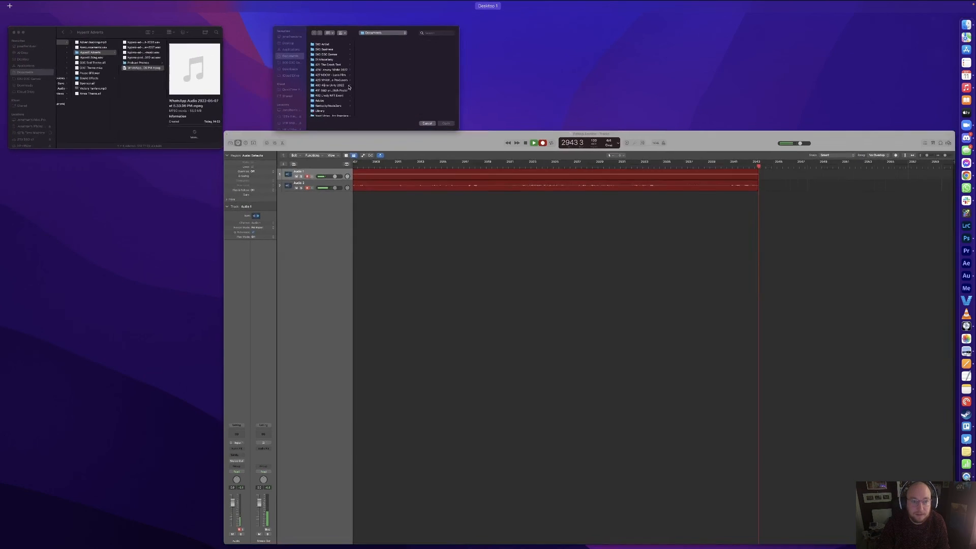
{"action": "left_click", "coordinate": [371, 76]}
{"action": "left_click", "coordinate": [559, 238]}
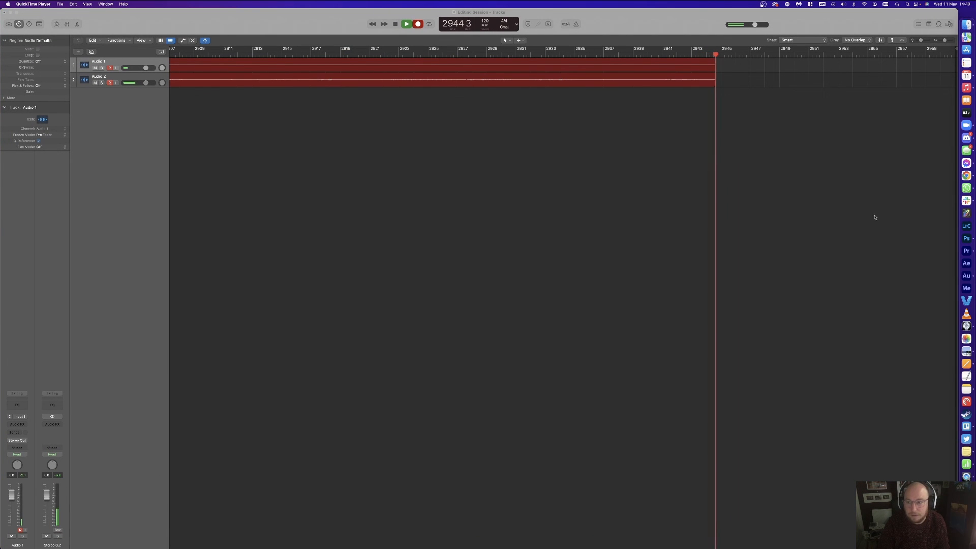
{"action": "left_click", "coordinate": [962, 243]}
{"action": "scroll", "coordinate": [456, 301], "scroll_direction": "down", "scroll_amount": 10}
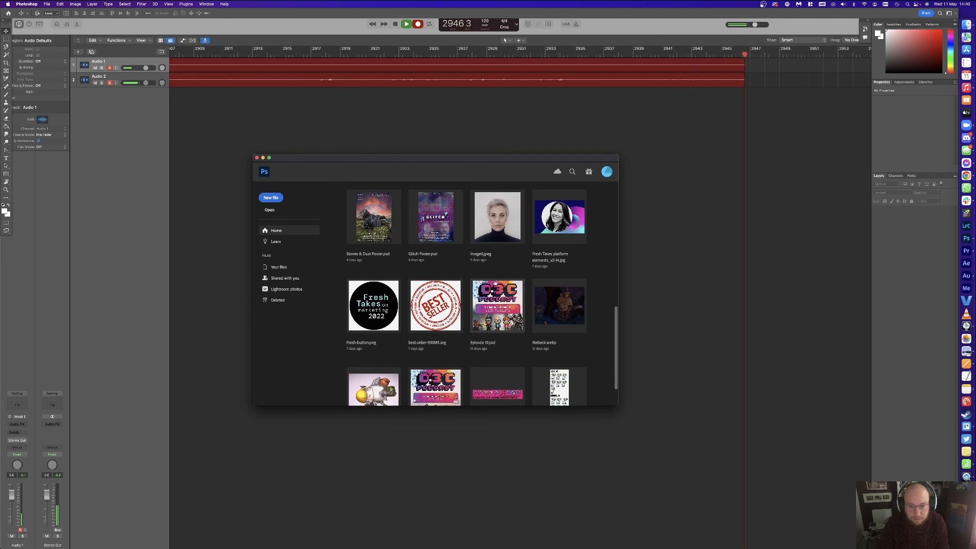
Step: Open Episode 19.psd from Recent and save a copy as Episode 20.psd
{"action": "left_click", "coordinate": [492, 297]}
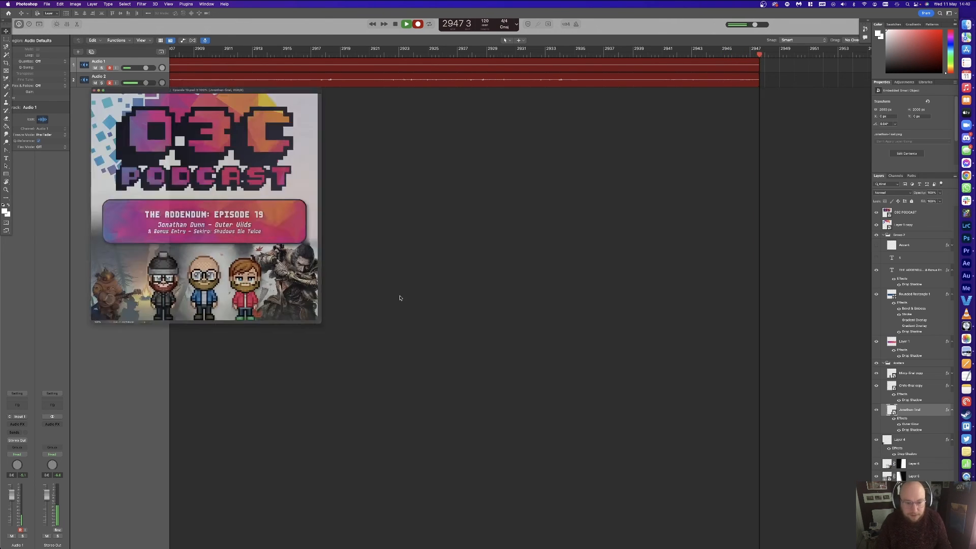
{"action": "key", "text": "super+shift+s"}
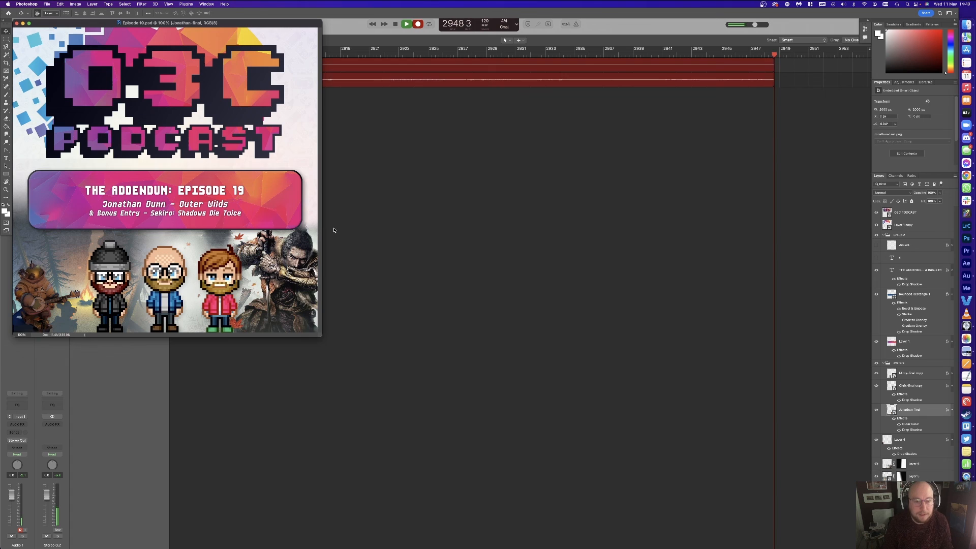
{"action": "key", "text": "BackSpace"}
{"action": "key", "text": "BackSpace"}
{"action": "type", "text": "20"}
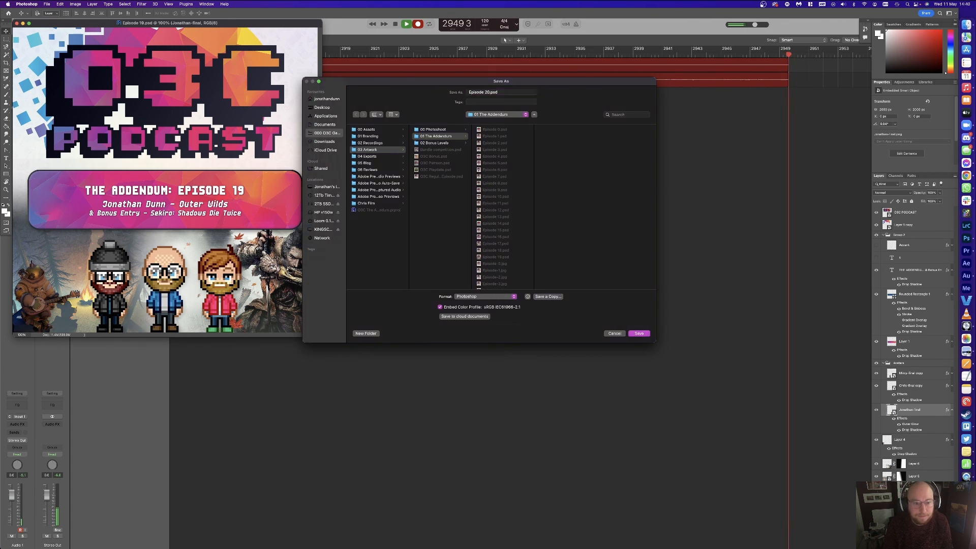
{"action": "key", "text": "Return"}
Step: Delete Layers 6, 5 and 4 holding the old game artwork
{"action": "left_click", "coordinate": [918, 465]}
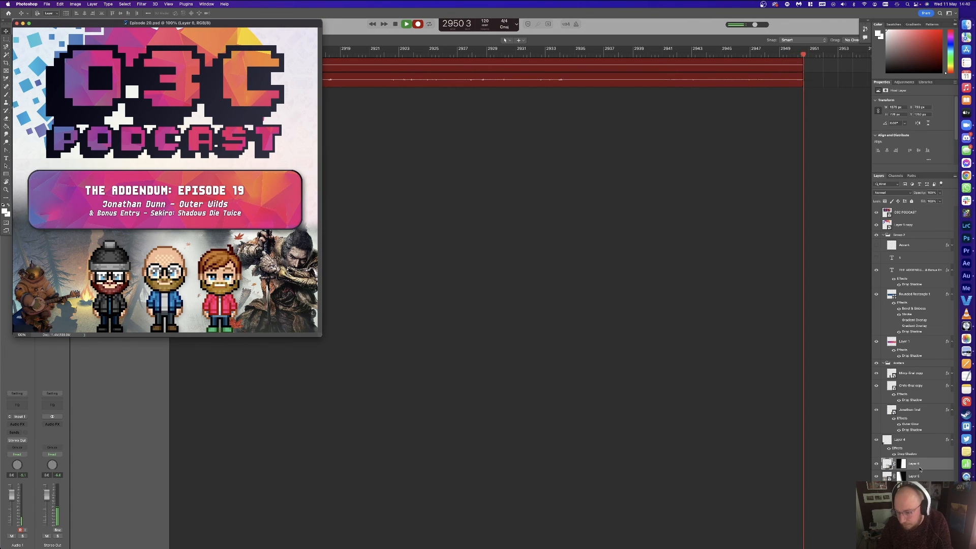
{"action": "key", "text": "Delete"}
{"action": "key", "text": "Delete"}
{"action": "left_click", "coordinate": [909, 441]}
{"action": "key", "text": "Delete"}
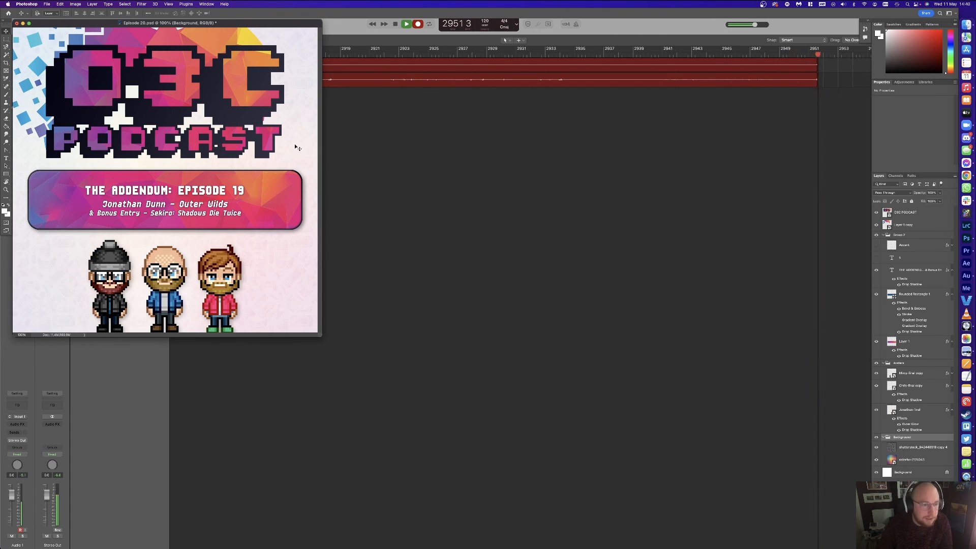
Step: Replace the banner subtitle with the guest's name and 'New Pokemon Snap', dropping the old text
{"action": "left_click_drag", "start_coordinate": [230, 23], "coordinate": [428, 61]}
{"action": "double_click", "coordinate": [326, 251]}
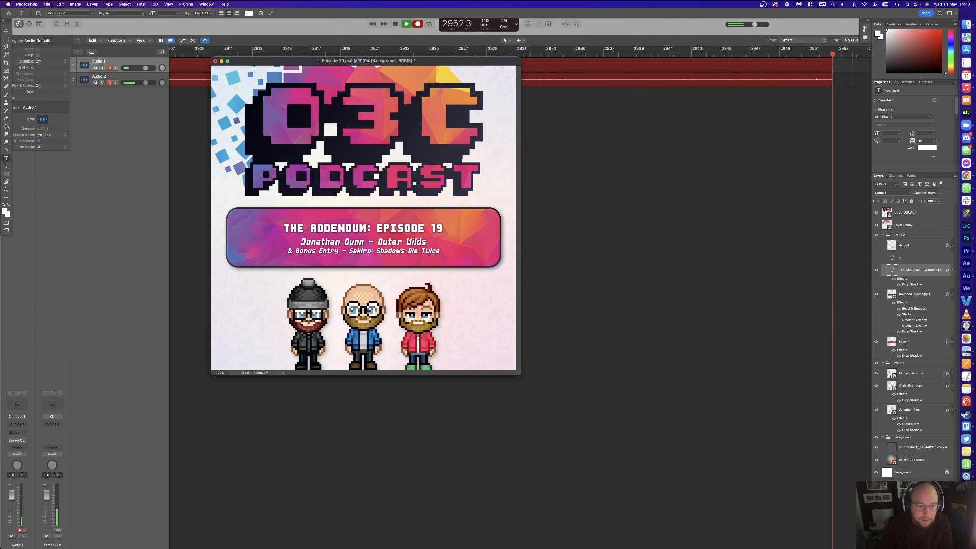
{"action": "left_click", "coordinate": [325, 251]}
{"action": "double_click", "coordinate": [326, 251]}
{"action": "left_click", "coordinate": [326, 251]}
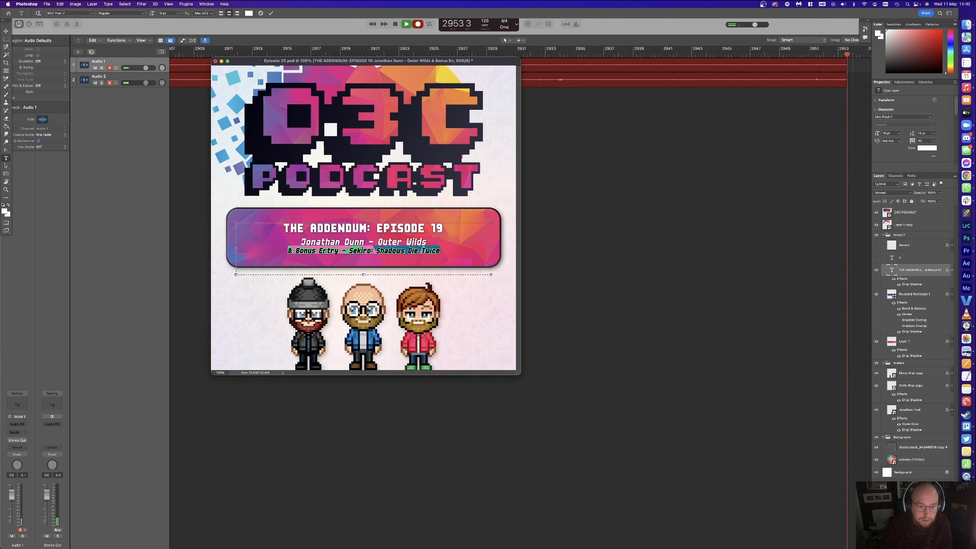
{"action": "left_click", "coordinate": [327, 251]}
{"action": "left_click", "coordinate": [327, 251]}
{"action": "double_click", "coordinate": [326, 251]}
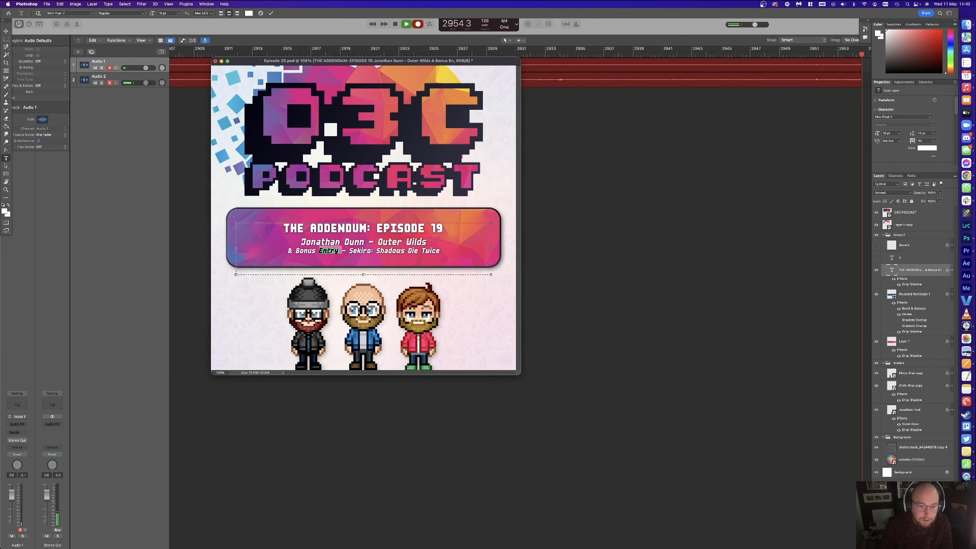
{"action": "triple_click", "coordinate": [326, 251]}
{"action": "left_click", "coordinate": [327, 251]}
{"action": "double_click", "coordinate": [315, 246]}
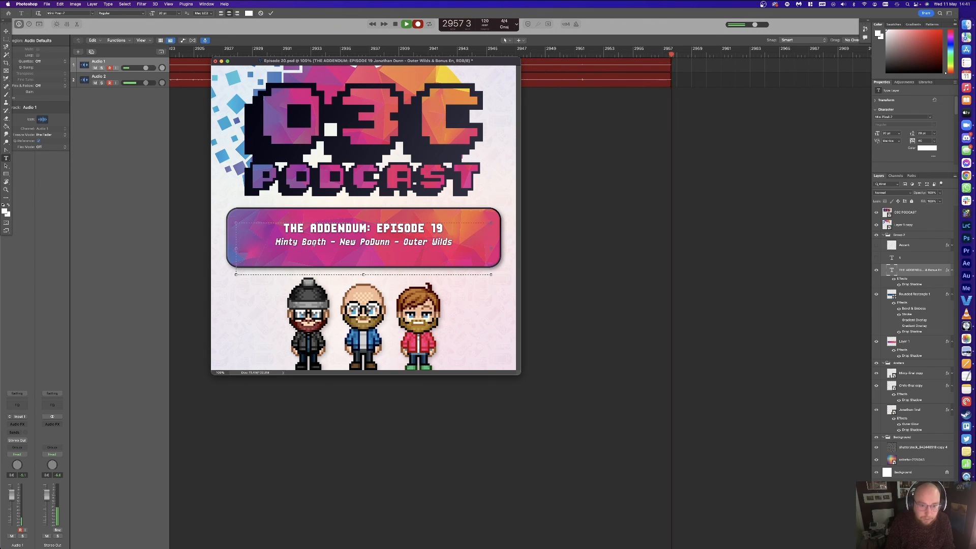
{"action": "type", "text": "kemon Snap"}
{"action": "key", "text": "shift+alt+Right"}
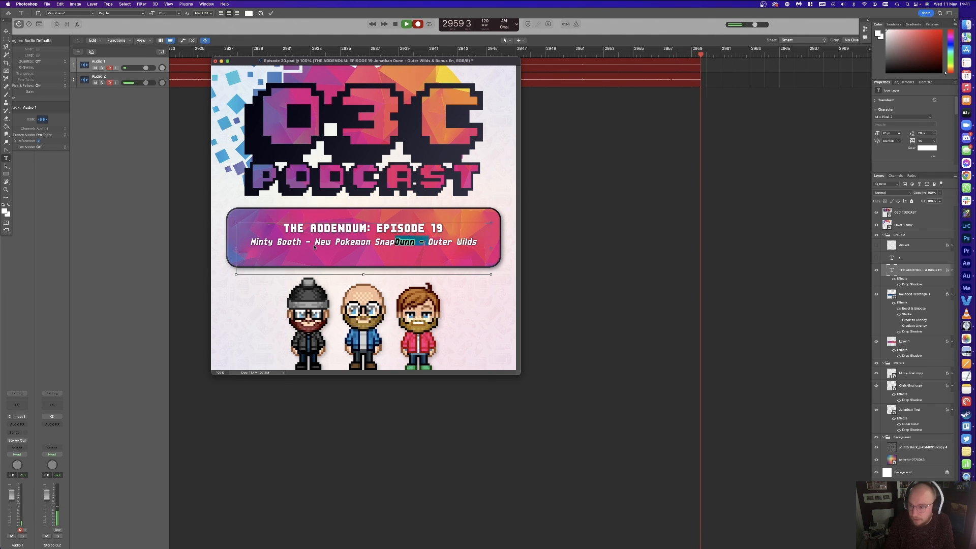
{"action": "key", "text": "shift+alt+Right"}
{"action": "key", "text": "shift+alt+Right"}
{"action": "key", "text": "BackSpace"}
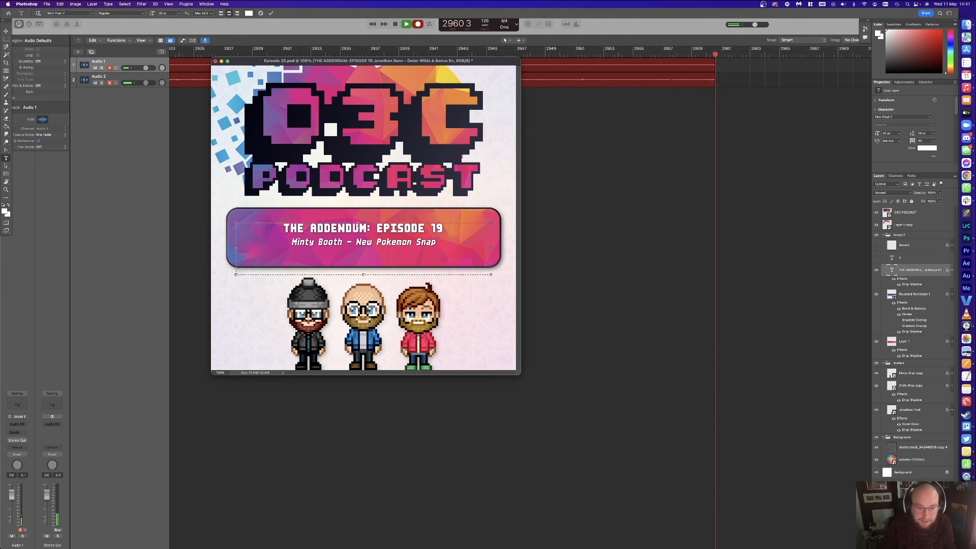
Step: Change the banner's episode number from 19 to 20 and commit the text
{"action": "left_click", "coordinate": [442, 228]}
{"action": "type", "text": "2"}
{"action": "key", "text": "BackSpace"}
{"action": "key", "text": "BackSpace"}
{"action": "type", "text": "20"}
{"action": "key", "text": "Delete"}
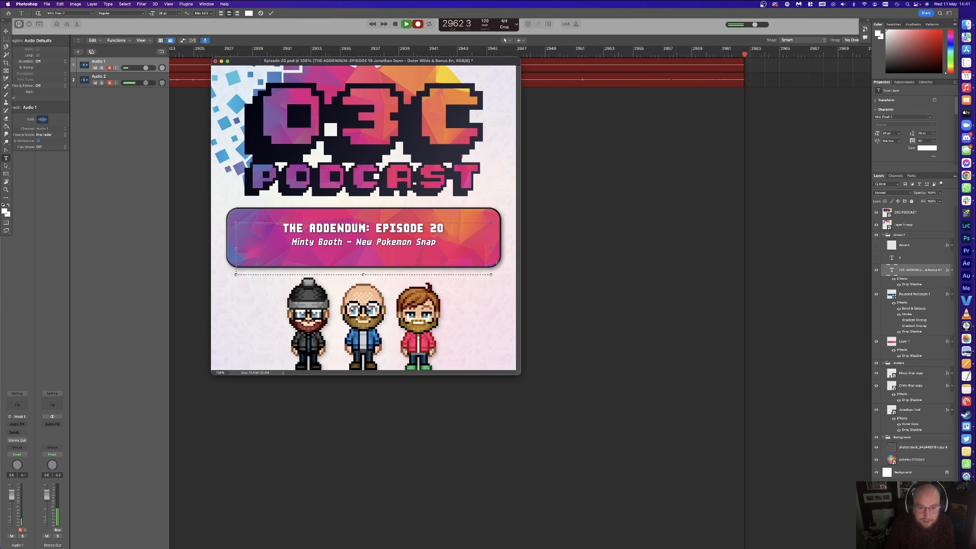
{"action": "left_click", "coordinate": [6, 31]}
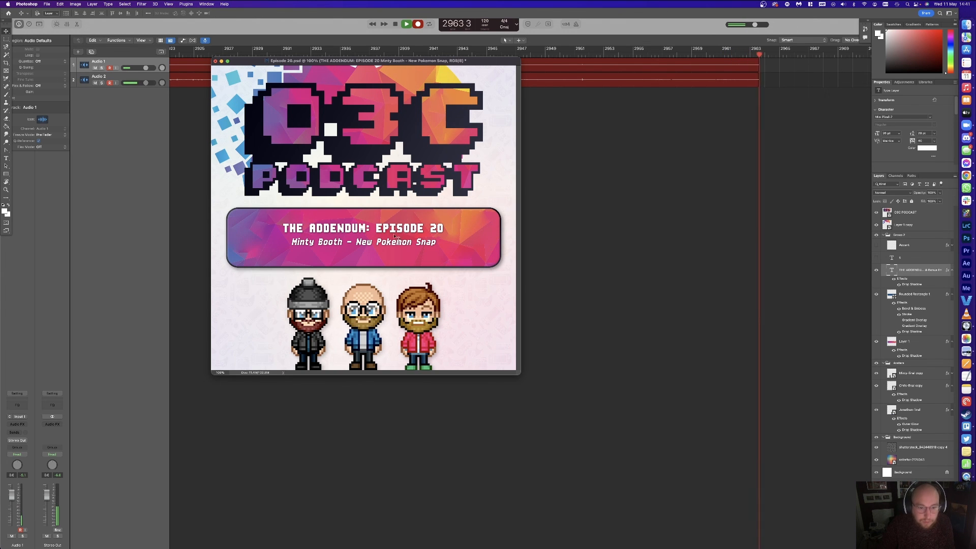
Step: Nudge the banner text lower and show the Accent layer over the e of Pokémon
{"action": "left_click_drag", "start_coordinate": [395, 232], "coordinate": [395, 235]}
{"action": "left_click", "coordinate": [876, 245]}
{"action": "left_click", "coordinate": [904, 245]}
{"action": "left_click_drag", "start_coordinate": [396, 197], "coordinate": [350, 213]}
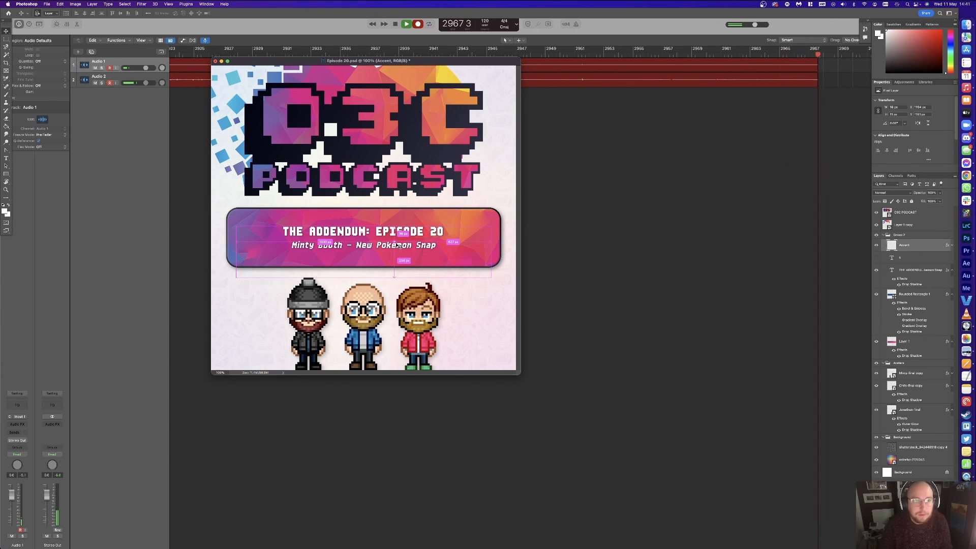
Step: Search Google Images for 'new pokemon snap' and drag the NME review screenshot into the cover
{"action": "left_click", "coordinate": [966, 176]}
{"action": "type", "text": "ne"}
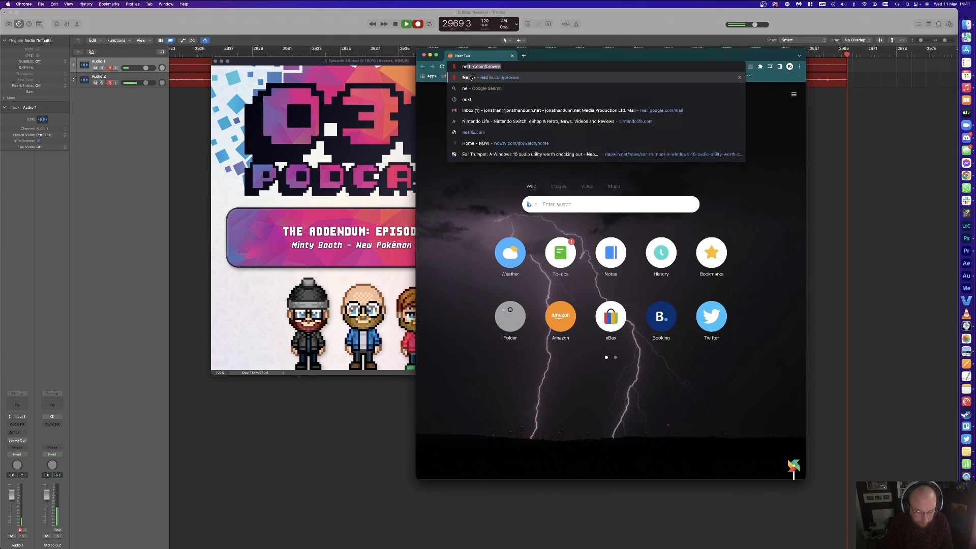
{"action": "type", "text": "w pokemon snap"}
{"action": "key", "text": "Return"}
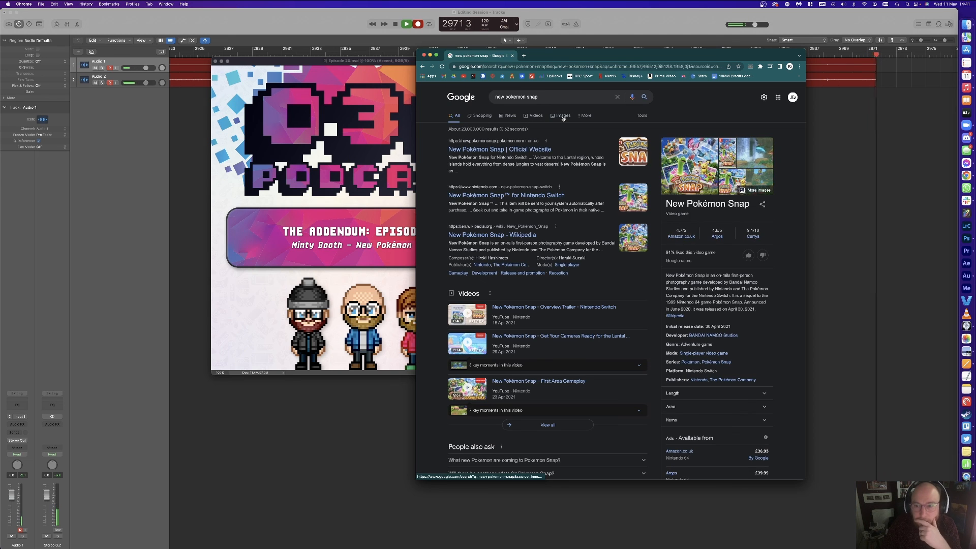
{"action": "left_click", "coordinate": [563, 116]}
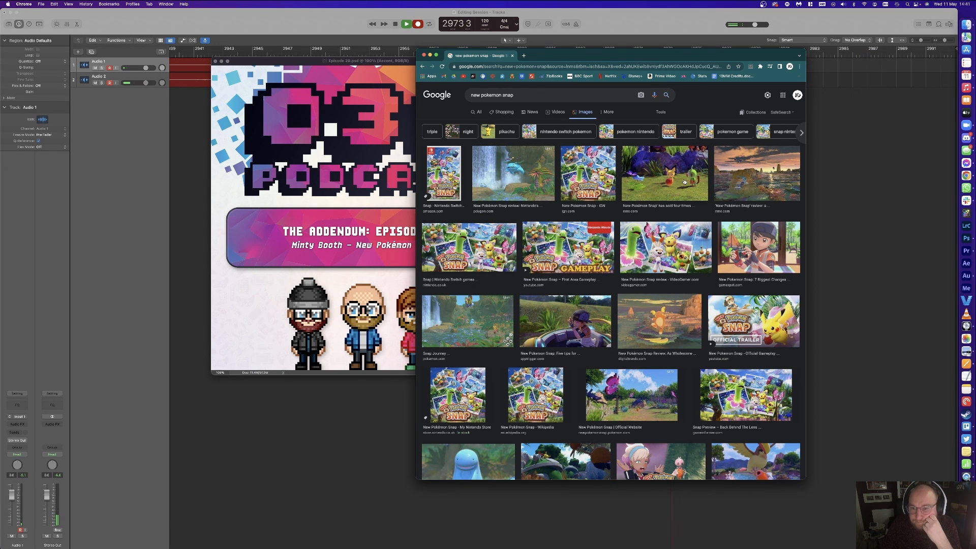
{"action": "left_click", "coordinate": [767, 181]}
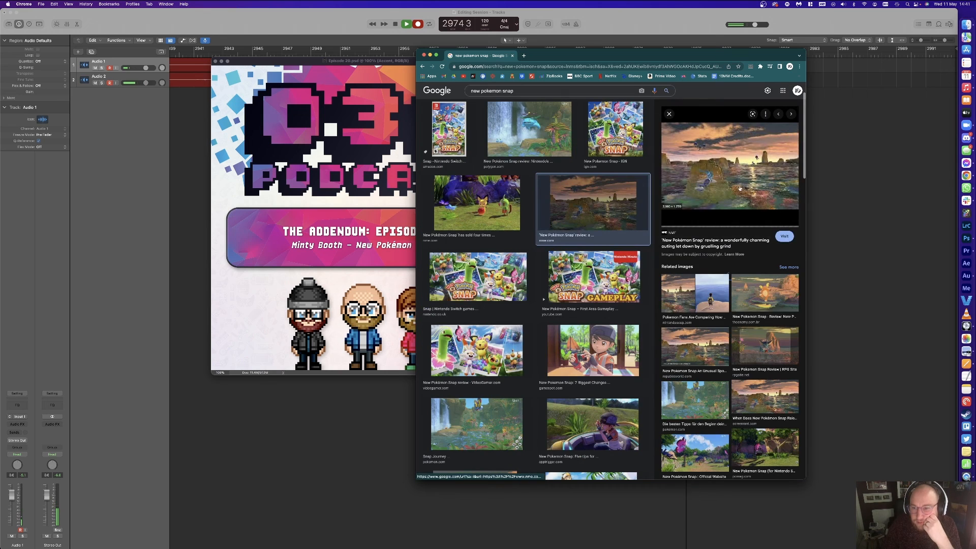
{"action": "left_click", "coordinate": [734, 182]}
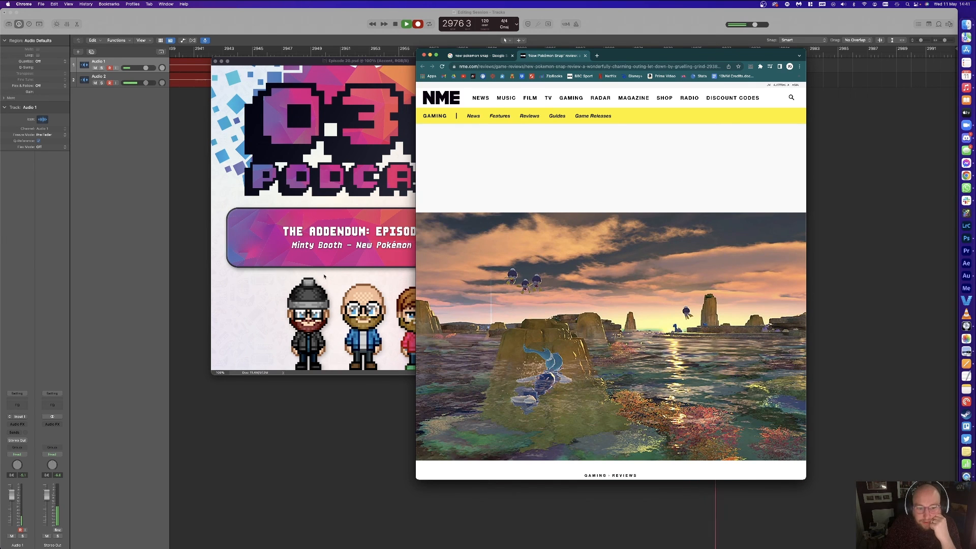
{"action": "left_click_drag", "start_coordinate": [325, 274], "coordinate": [330, 274]}
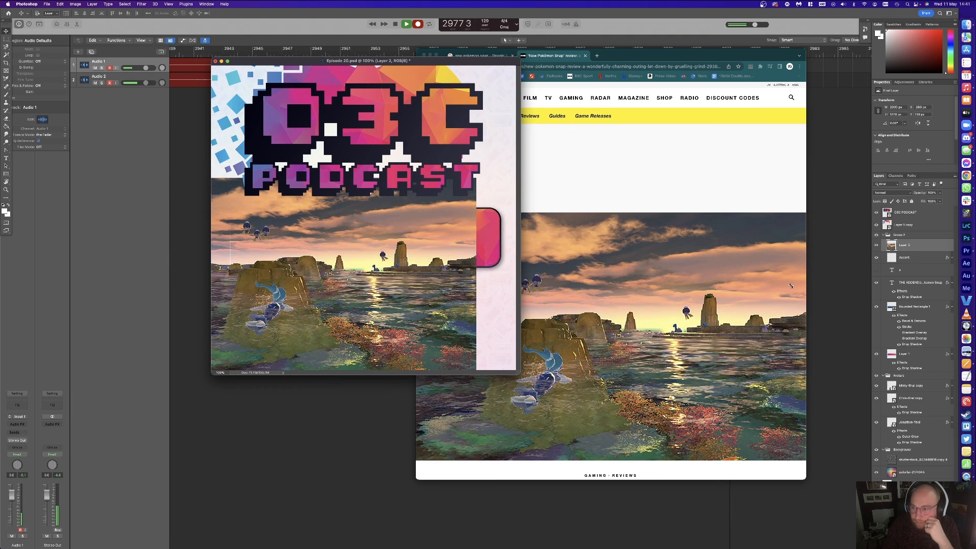
Step: Move the screenshot layer below the avatars and scale it to the canvas width
{"action": "left_click_drag", "start_coordinate": [883, 445], "coordinate": [883, 442]}
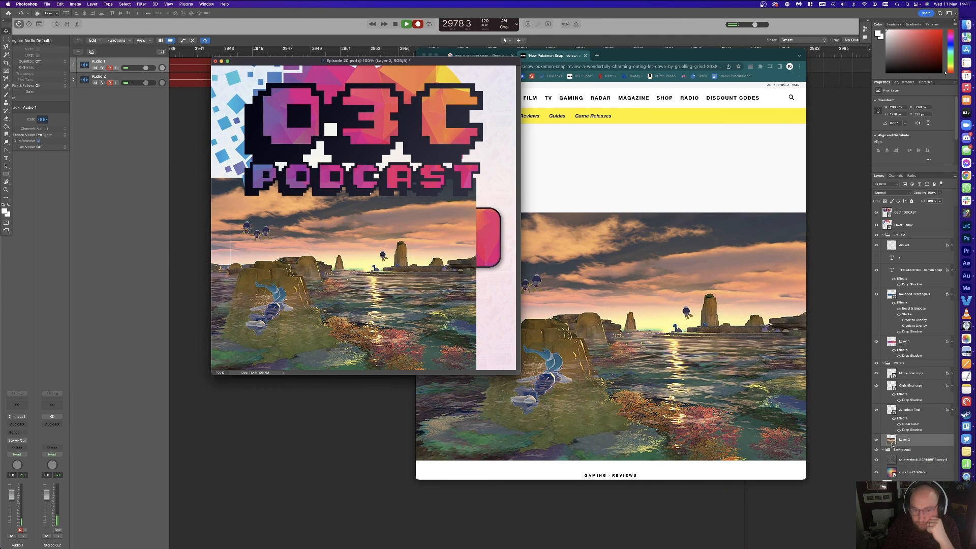
{"action": "left_click_drag", "start_coordinate": [516, 375], "coordinate": [662, 409]}
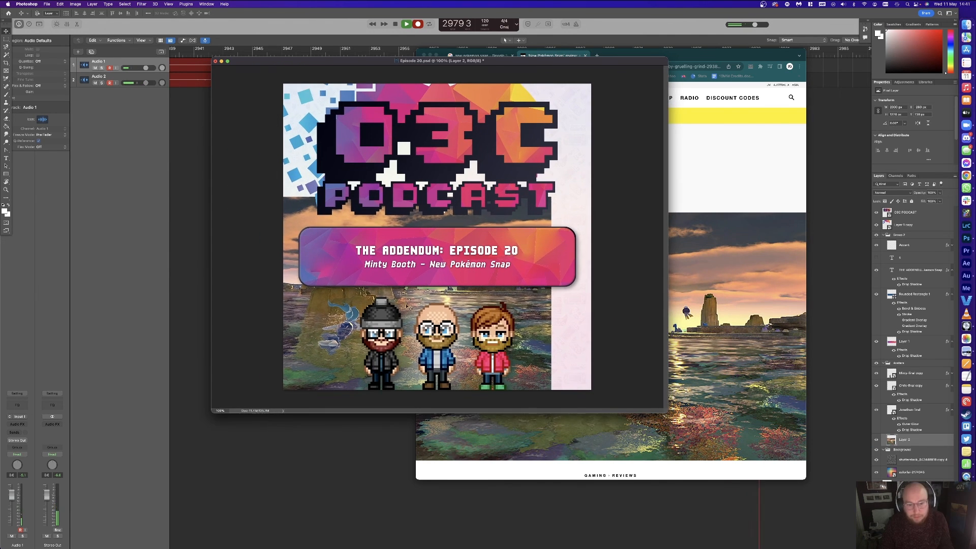
{"action": "key", "text": "super+t"}
{"action": "left_click_drag", "start_coordinate": [458, 167], "coordinate": [445, 178]}
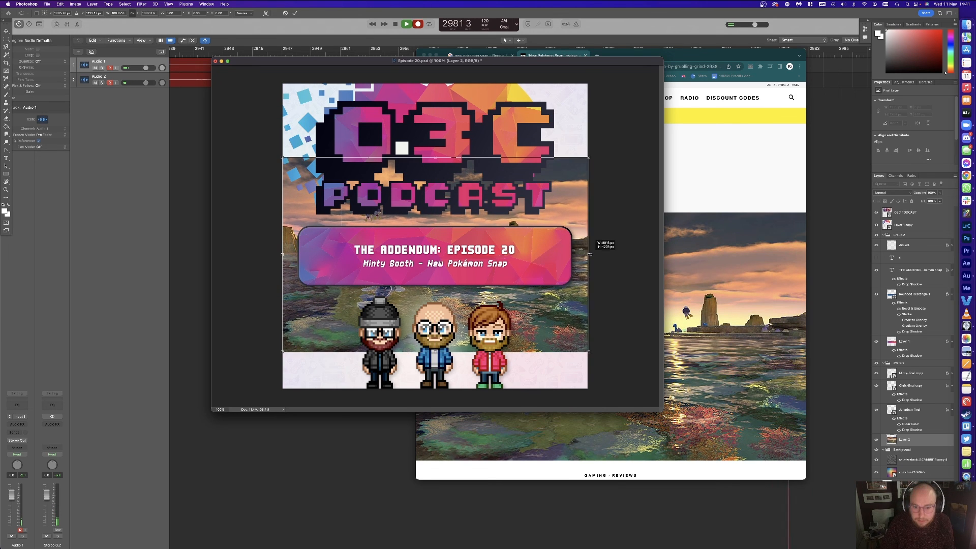
{"action": "left_click_drag", "start_coordinate": [559, 292], "coordinate": [548, 359]}
{"action": "key", "text": "Return"}
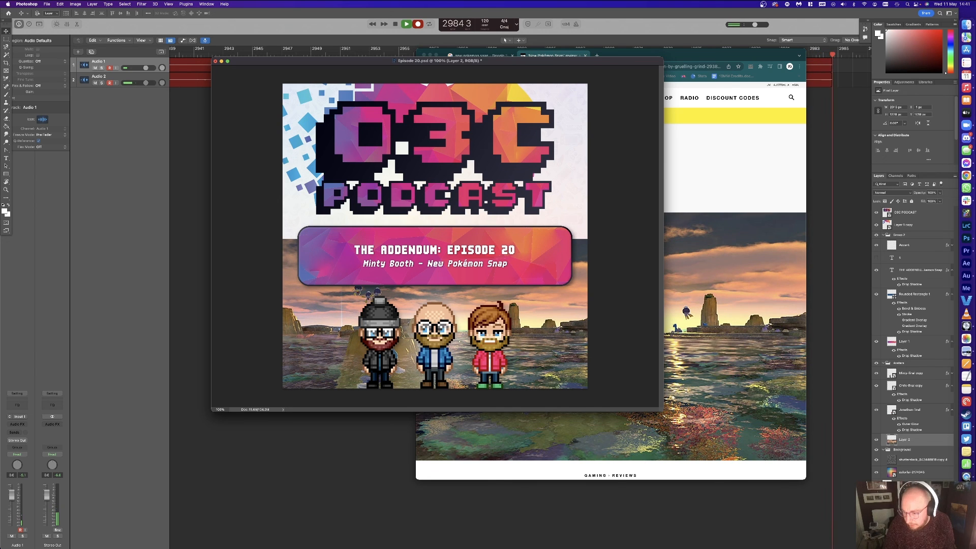
Step: Mask the screenshot with a gradient fading toward the top and set its opacity to 50%
{"action": "left_click", "coordinate": [912, 545]}
{"action": "left_click", "coordinate": [6, 126]}
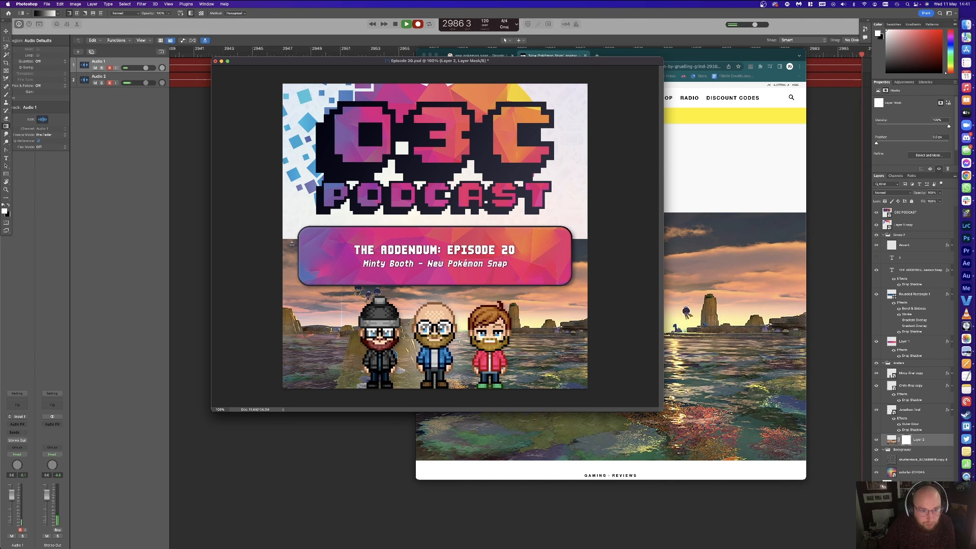
{"action": "left_click_drag", "start_coordinate": [290, 291], "coordinate": [290, 238]}
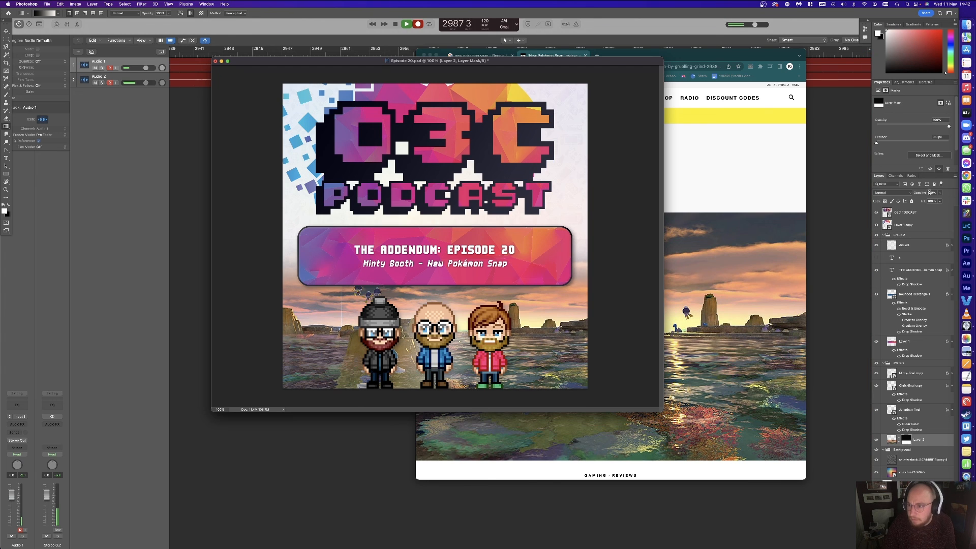
{"action": "type", "text": "50"}
{"action": "key", "text": "Return"}
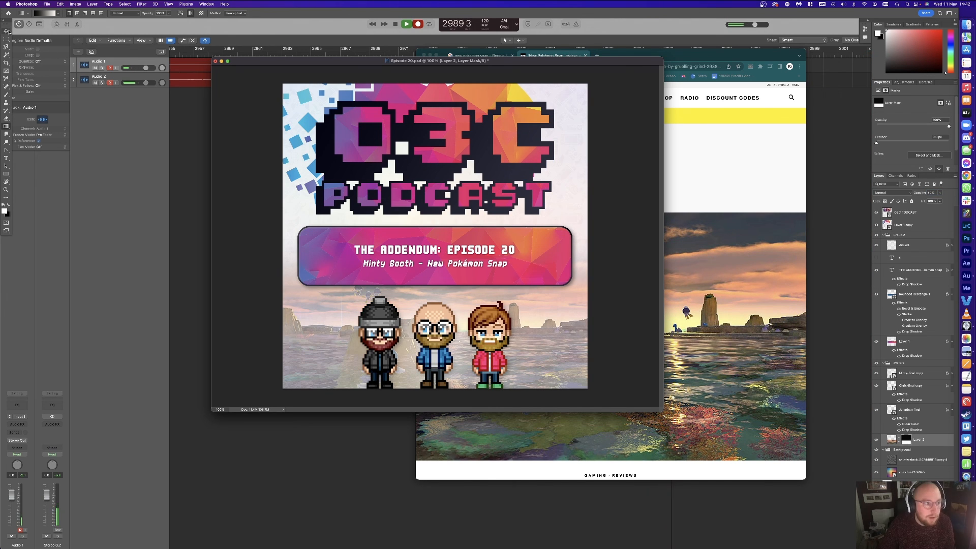
{"action": "left_click", "coordinate": [698, 206]}
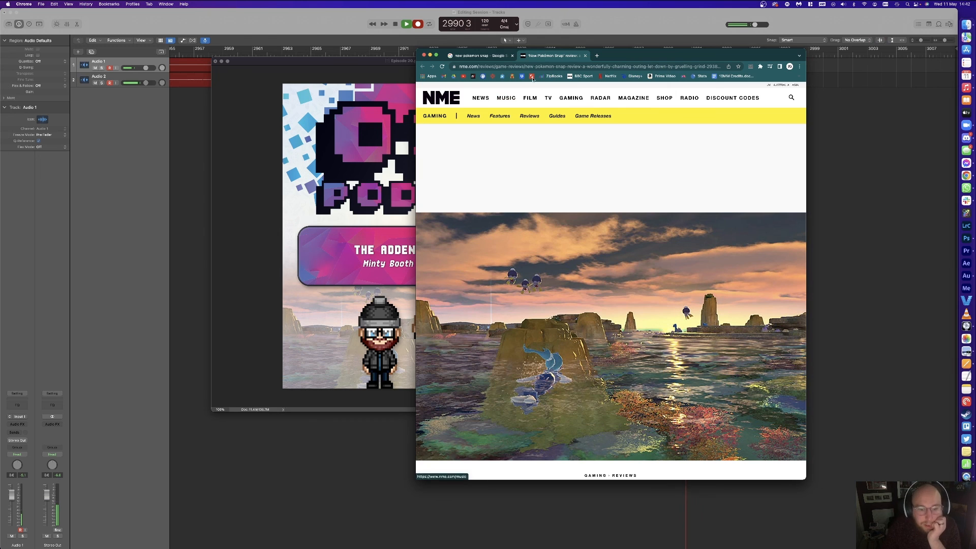
Step: Search Google Images for 'Pixel art camera' and drag the blue pixel camera into the cover
{"action": "double_click", "coordinate": [514, 65]}
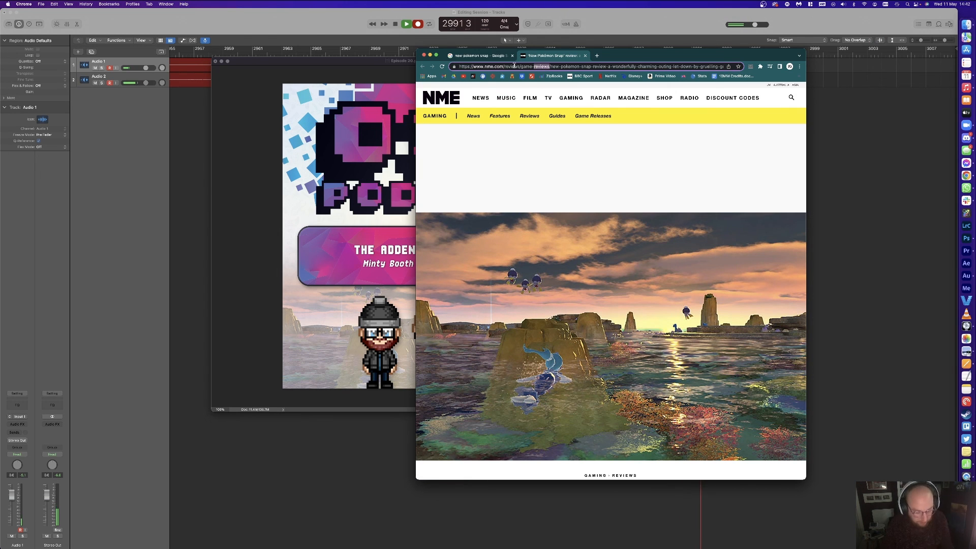
{"action": "key", "text": "super+a"}
{"action": "type", "text": "Pi"}
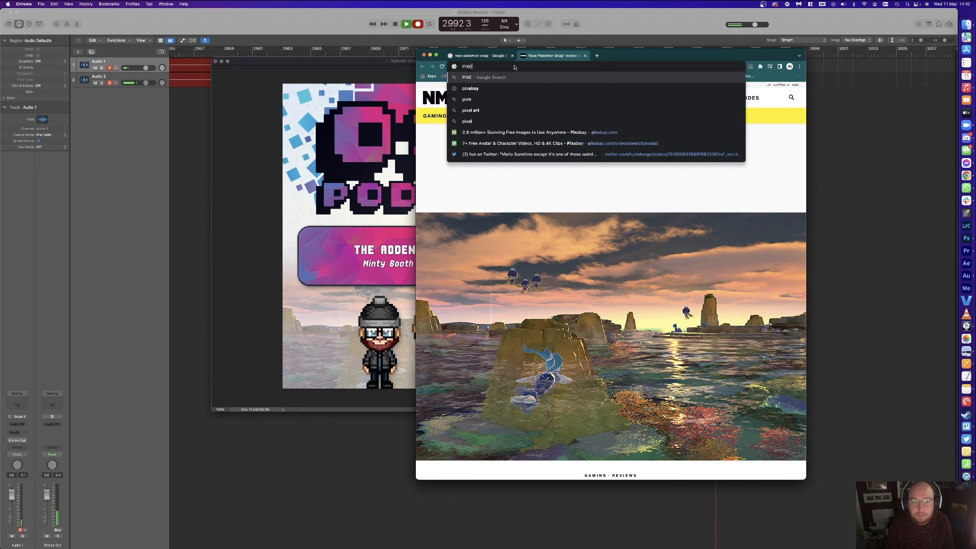
{"action": "type", "text": "xel"}
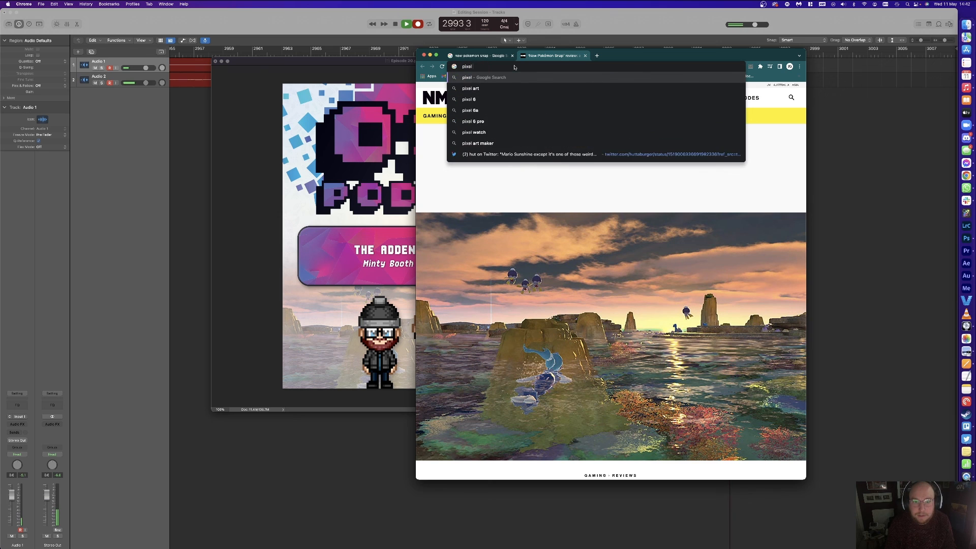
{"action": "type", "text": " art camera"}
{"action": "key", "text": "Return"}
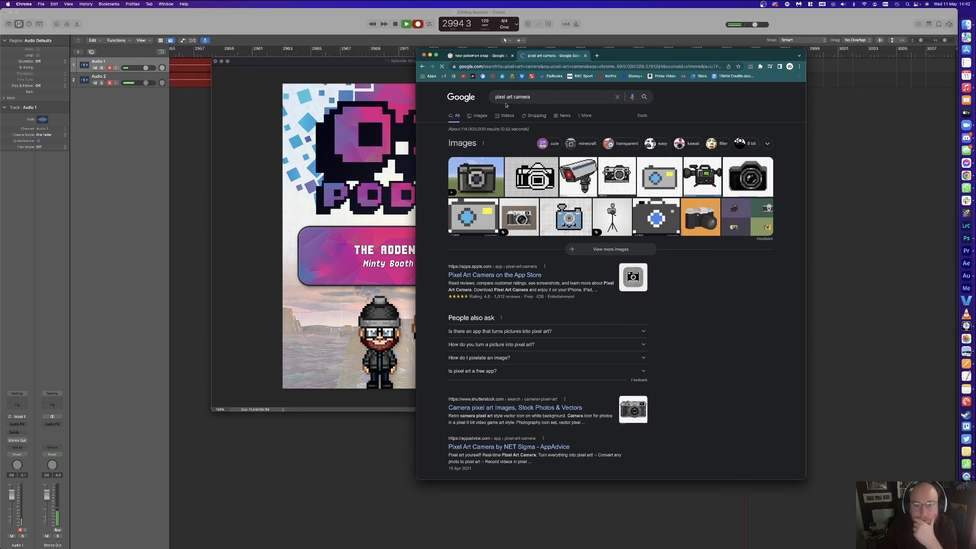
{"action": "left_click", "coordinate": [479, 116]}
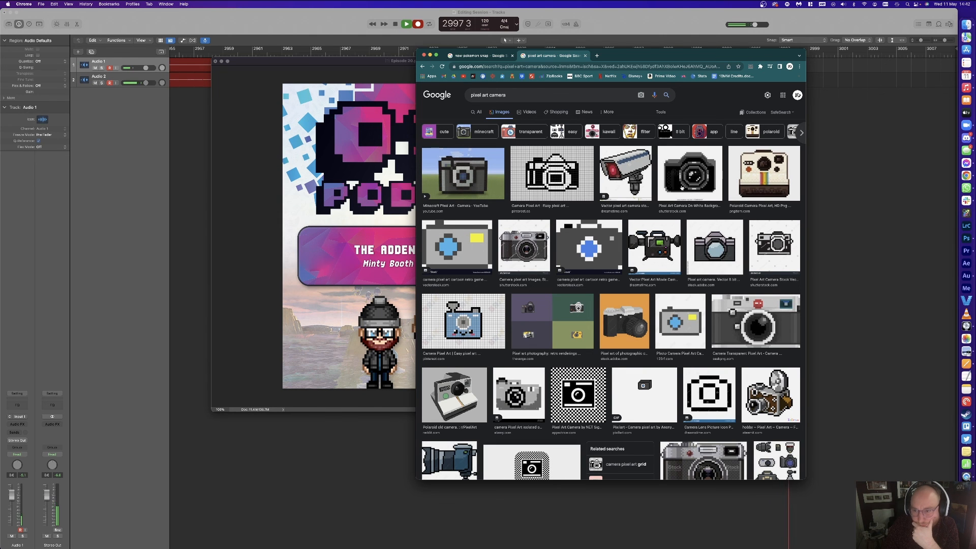
{"action": "scroll", "coordinate": [699, 215], "scroll_direction": "down", "scroll_amount": 1}
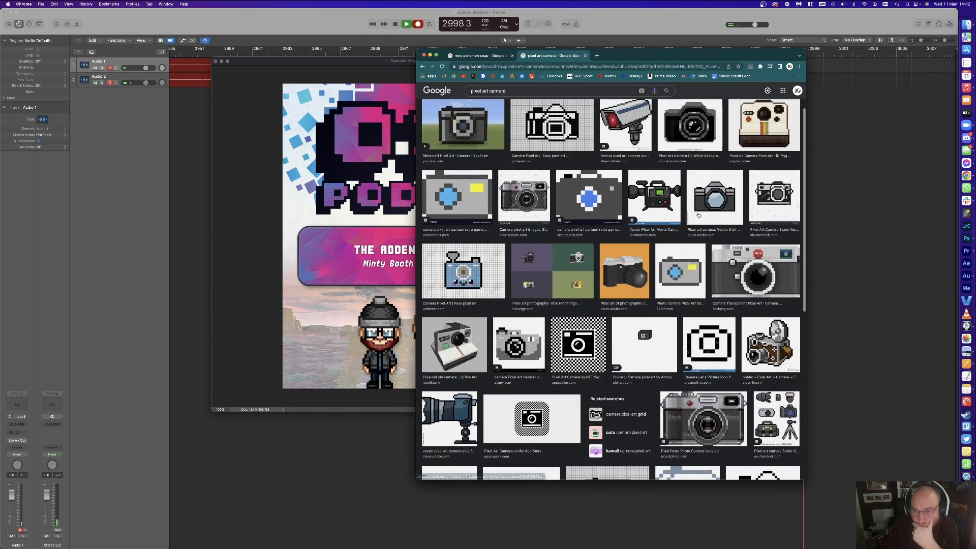
{"action": "scroll", "coordinate": [698, 215], "scroll_direction": "down", "scroll_amount": 3}
{"action": "scroll", "coordinate": [698, 214], "scroll_direction": "down", "scroll_amount": 4}
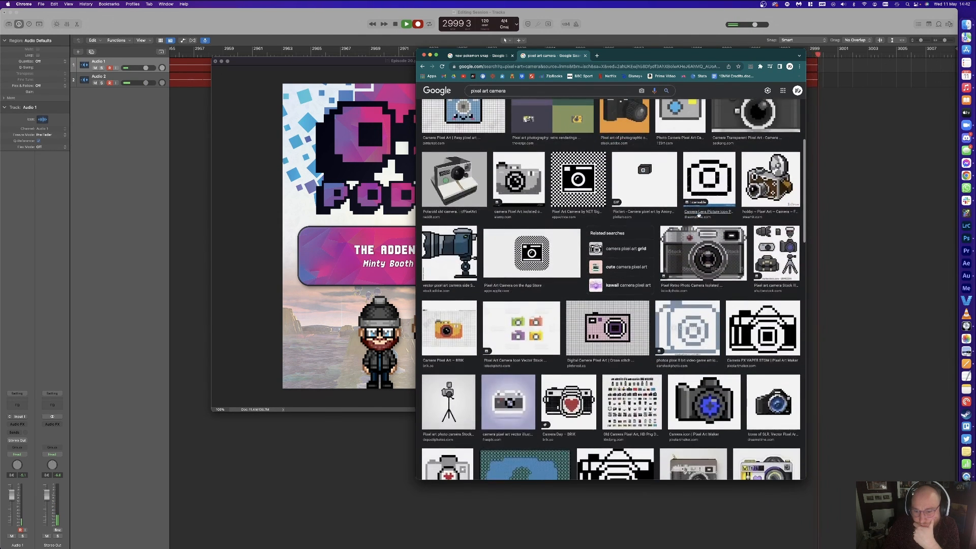
{"action": "left_click", "coordinate": [716, 295]}
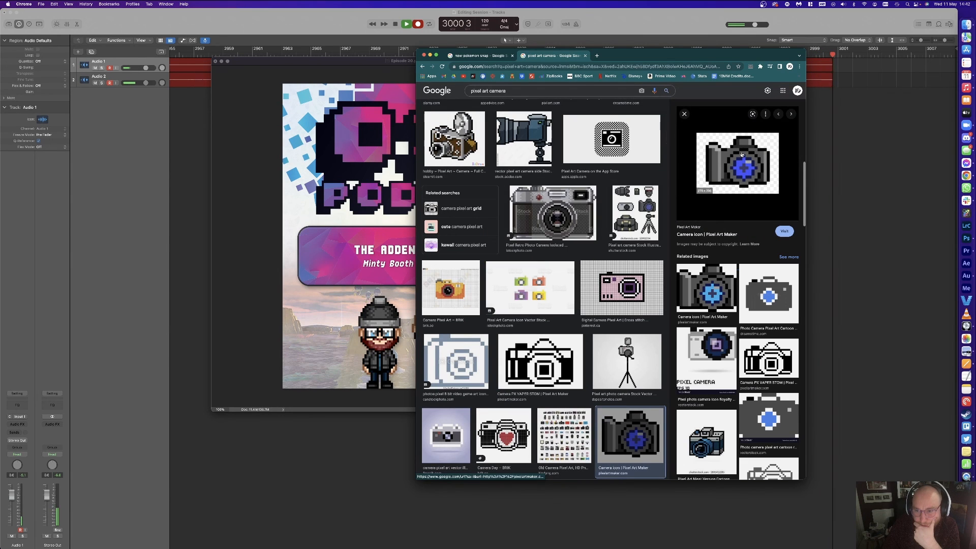
{"action": "left_click_drag", "start_coordinate": [738, 163], "coordinate": [380, 361]}
Step: Place the camera above the left avatar's layer, over it, and shrink it to 160 by 130
{"action": "left_click_drag", "start_coordinate": [897, 439], "coordinate": [897, 373]}
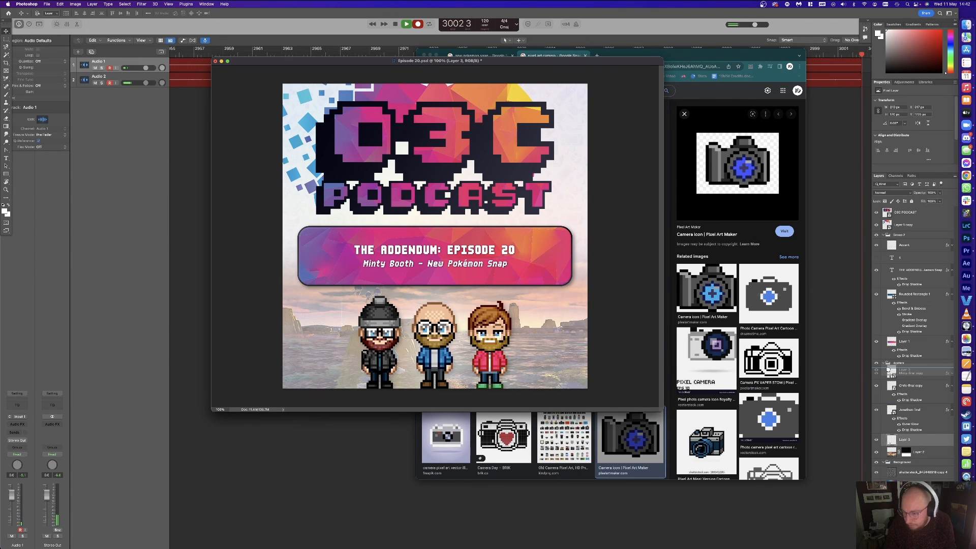
{"action": "left_click_drag", "start_coordinate": [364, 360], "coordinate": [377, 356]}
{"action": "key", "text": "super+t"}
{"action": "key", "text": "Return"}
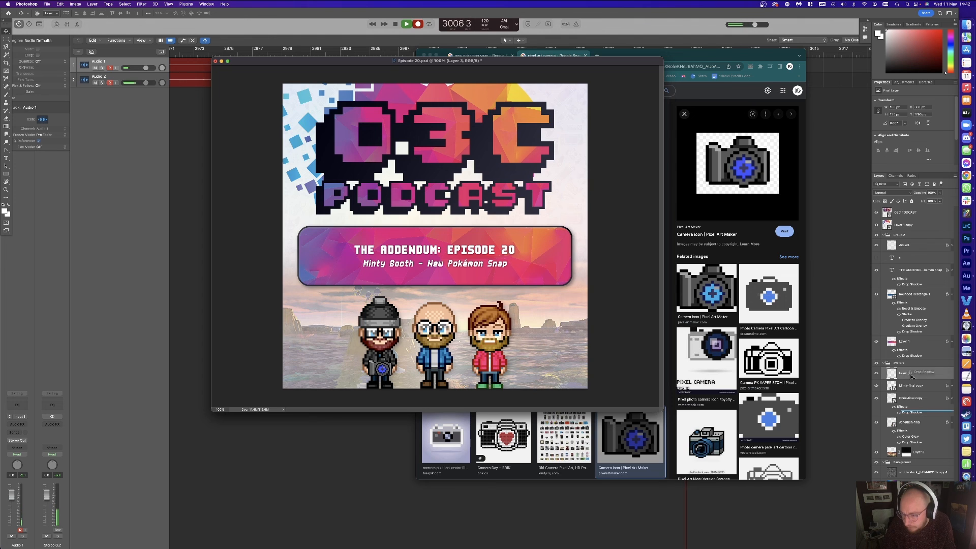
Step: Give the camera a copied drop shadow and an outer glow, then nudge it into place
{"action": "left_click_drag", "start_coordinate": [909, 374], "coordinate": [909, 374]}
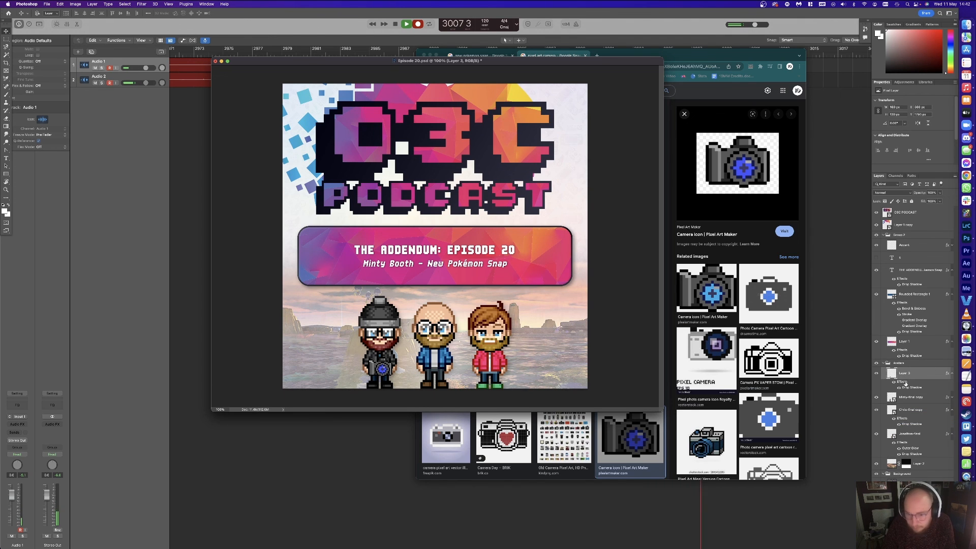
{"action": "double_click", "coordinate": [905, 382]}
{"action": "left_click", "coordinate": [654, 353]}
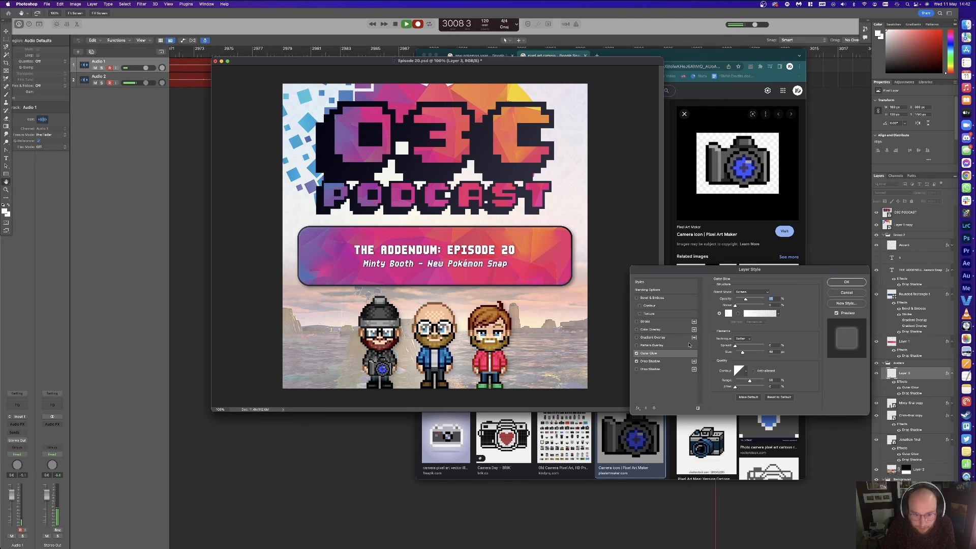
{"action": "left_click", "coordinate": [847, 282]}
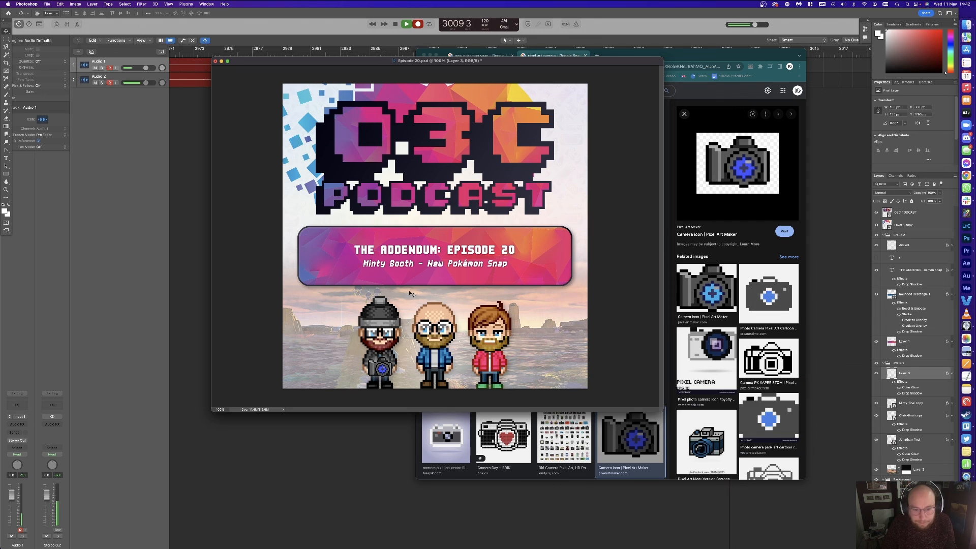
{"action": "left_click_drag", "start_coordinate": [387, 359], "coordinate": [388, 360]}
Step: Search Google Images for Cradily and drag the Marriland Cradily image into the cover
{"action": "left_click", "coordinate": [704, 221]}
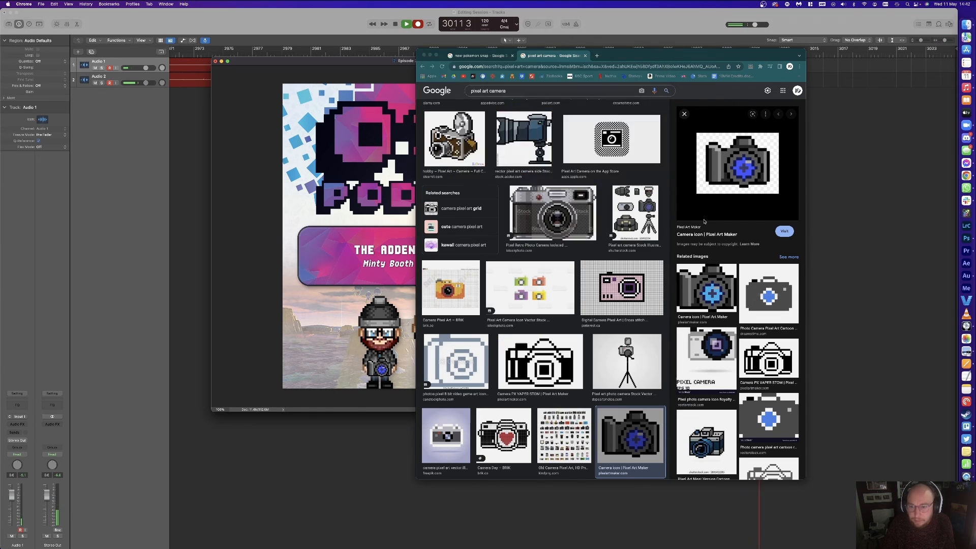
{"action": "left_click", "coordinate": [548, 67]}
{"action": "type", "text": "cradily"}
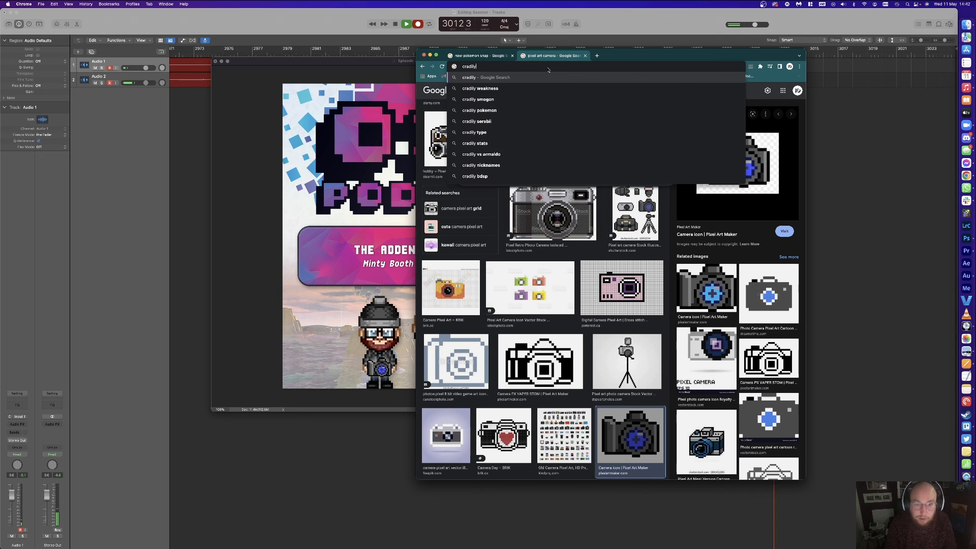
{"action": "key", "text": "Return"}
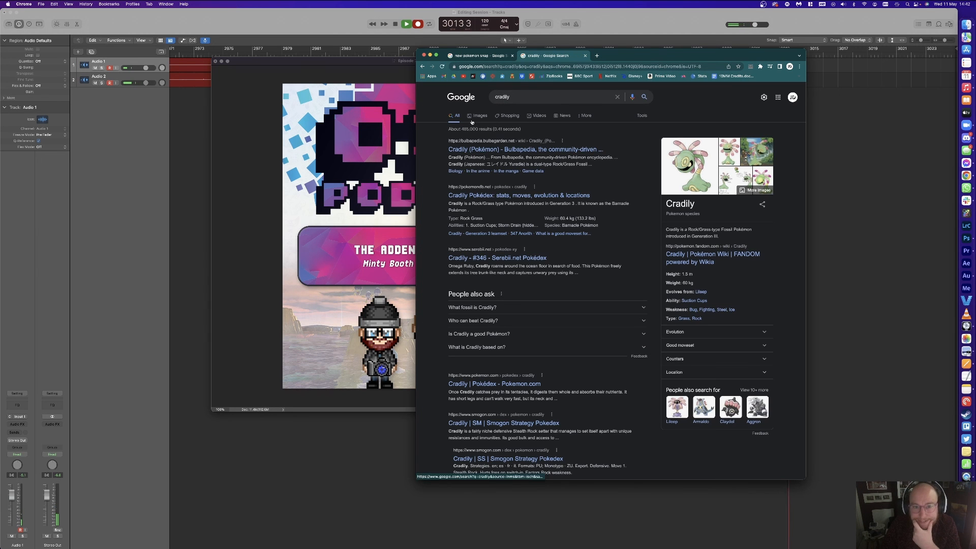
{"action": "left_click", "coordinate": [478, 116]}
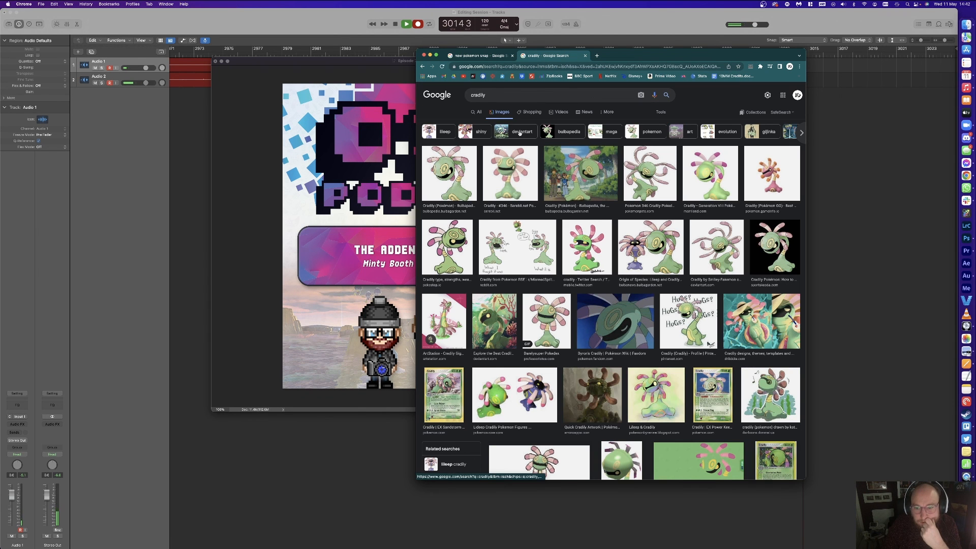
{"action": "left_click", "coordinate": [710, 173]}
{"action": "left_click_drag", "start_coordinate": [737, 167], "coordinate": [564, 339]}
Step: Open the Marriland Cradily Pokédex page from the image preview
{"action": "left_click", "coordinate": [707, 93]}
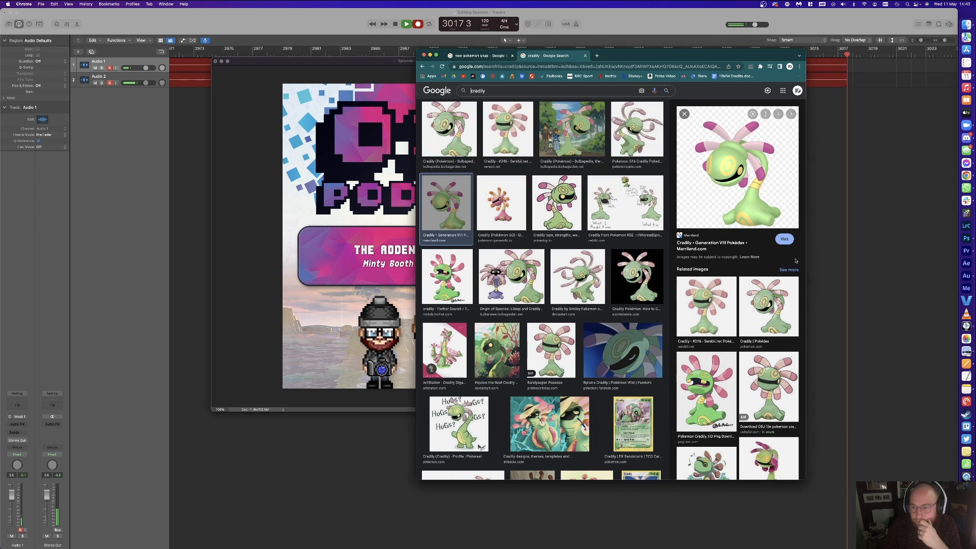
{"action": "left_click", "coordinate": [498, 93]}
{"action": "left_click", "coordinate": [696, 223]}
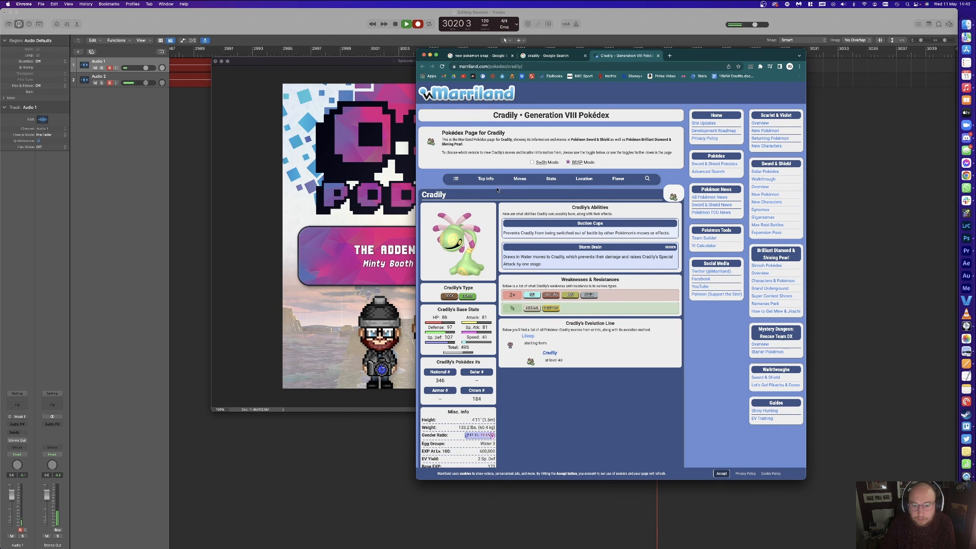
Step: Place Lugia's artwork from the Marriland page into the cover
{"action": "left_click", "coordinate": [647, 179]}
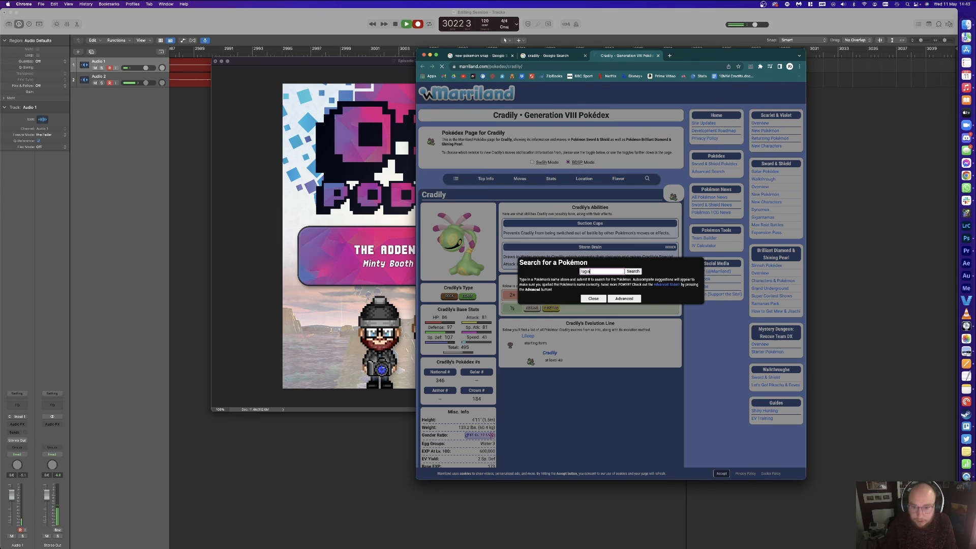
{"action": "left_click_drag", "start_coordinate": [457, 244], "coordinate": [579, 313]}
{"action": "left_click", "coordinate": [710, 338]}
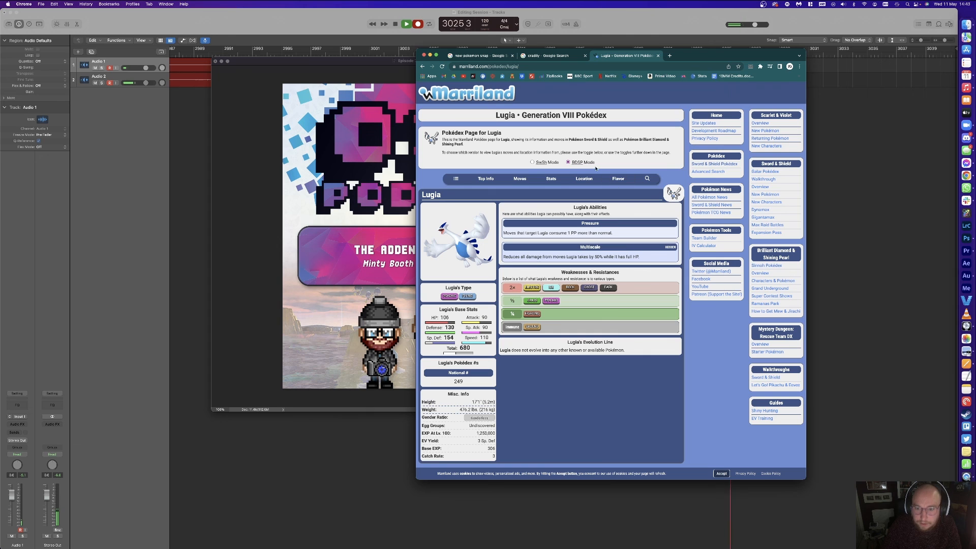
Step: Filter the Marriland Pokédex for 'skorupi' and open its page
{"action": "left_click", "coordinate": [650, 178]}
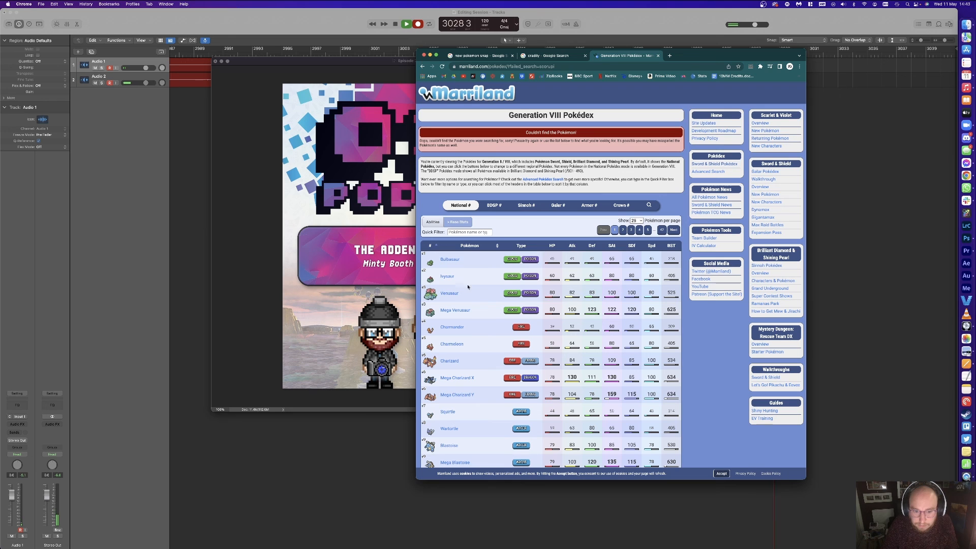
{"action": "scroll", "coordinate": [476, 283], "scroll_direction": "down", "scroll_amount": 5}
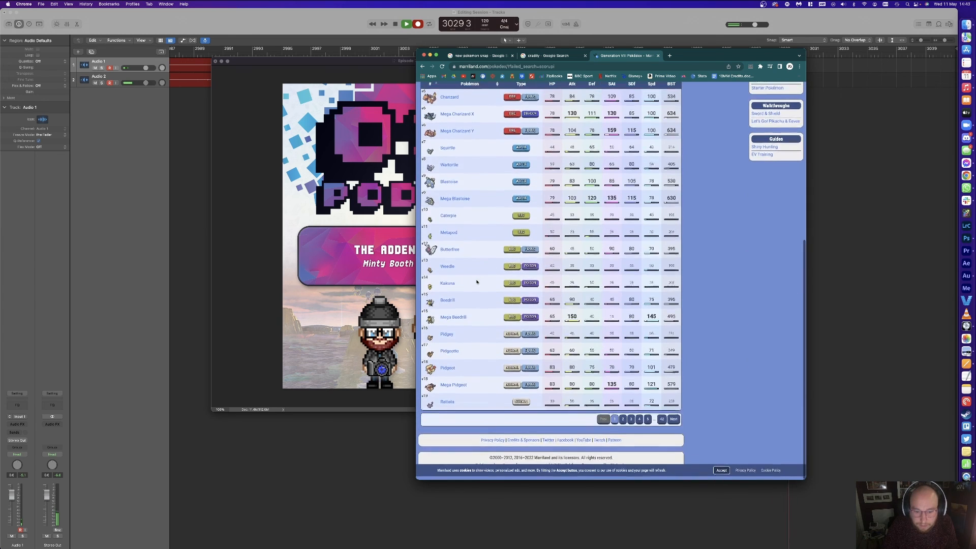
{"action": "scroll", "coordinate": [477, 281], "scroll_direction": "up", "scroll_amount": 5}
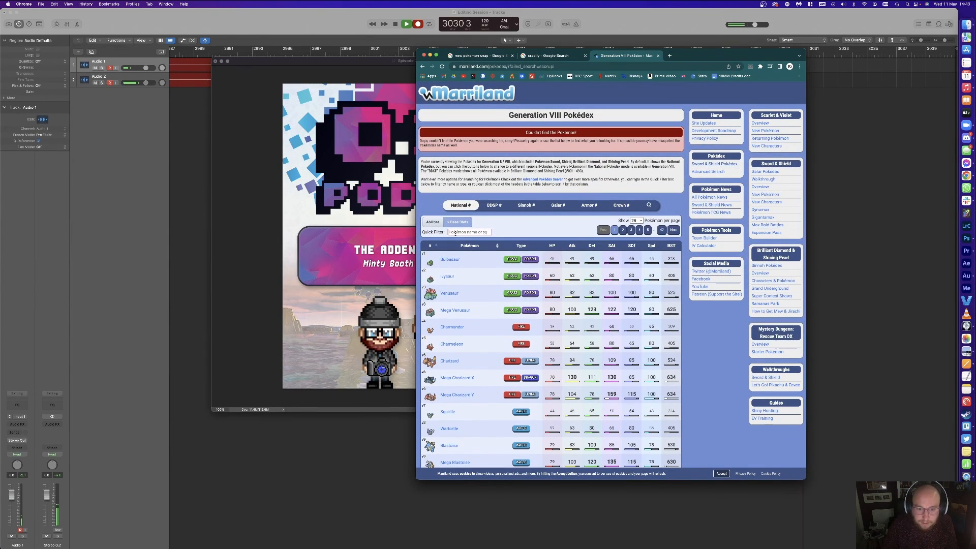
{"action": "left_click", "coordinate": [468, 232]}
{"action": "type", "text": "skorupi"}
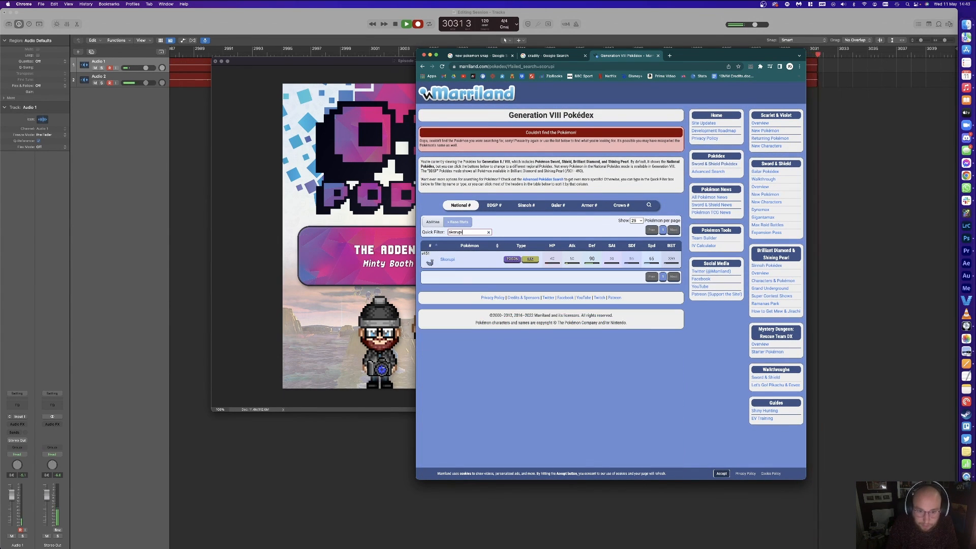
{"action": "left_click", "coordinate": [447, 260]}
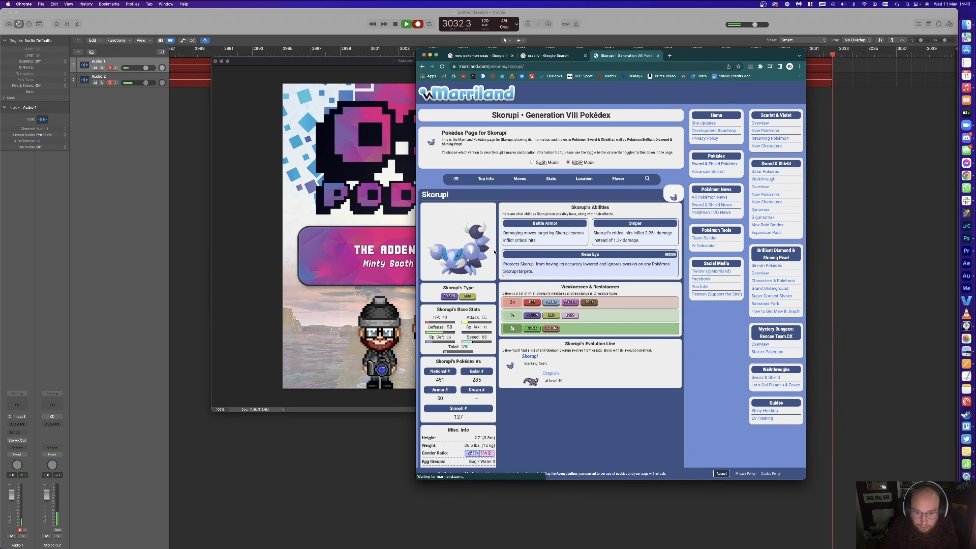
{"action": "key", "text": "super+Tab"}
Step: Paste the Skorupi artwork into the cover, then search for Finneon and paste it in too
{"action": "key", "text": "super+v"}
{"action": "key", "text": "super+Tab"}
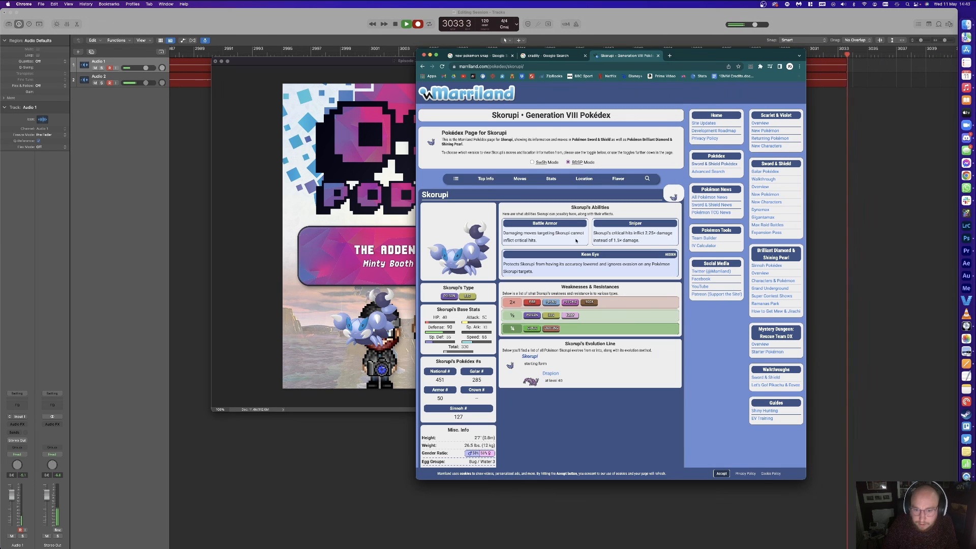
{"action": "left_click", "coordinate": [647, 178]}
{"action": "type", "text": "finneon"}
{"action": "key", "text": "Return"}
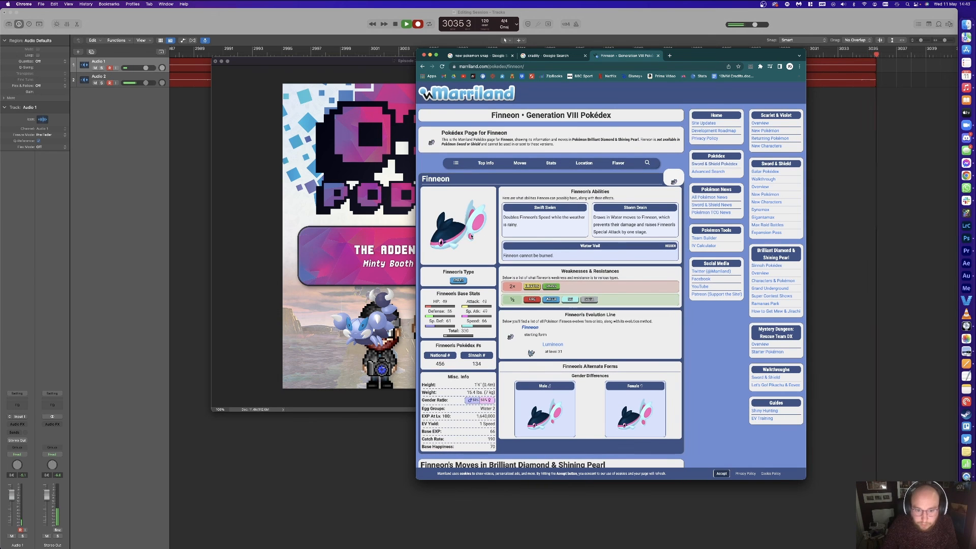
{"action": "key", "text": "super+Tab"}
{"action": "key", "text": "super+v"}
{"action": "key", "text": "super+Tab"}
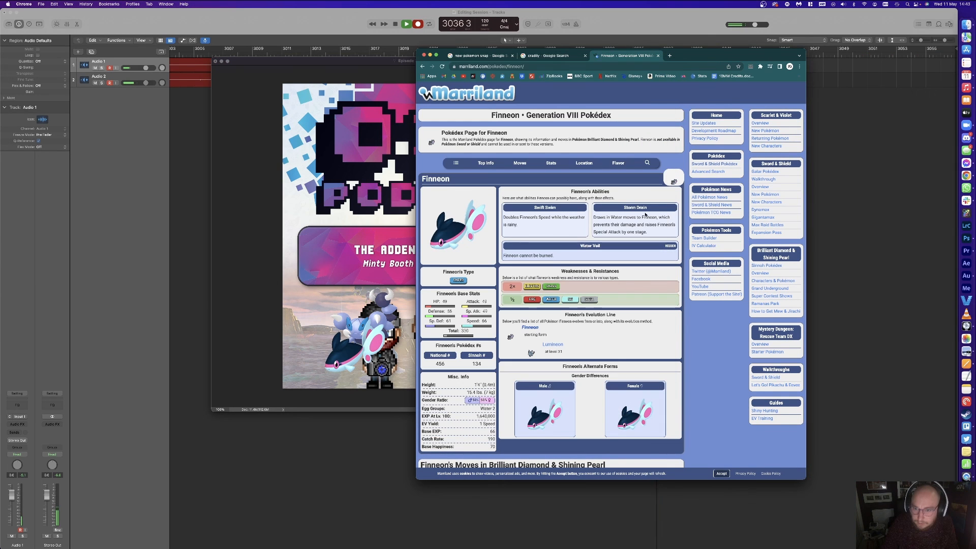
Step: Search the Pokédex for Blastoise and drag its artwork onto the cover
{"action": "left_click", "coordinate": [647, 163]}
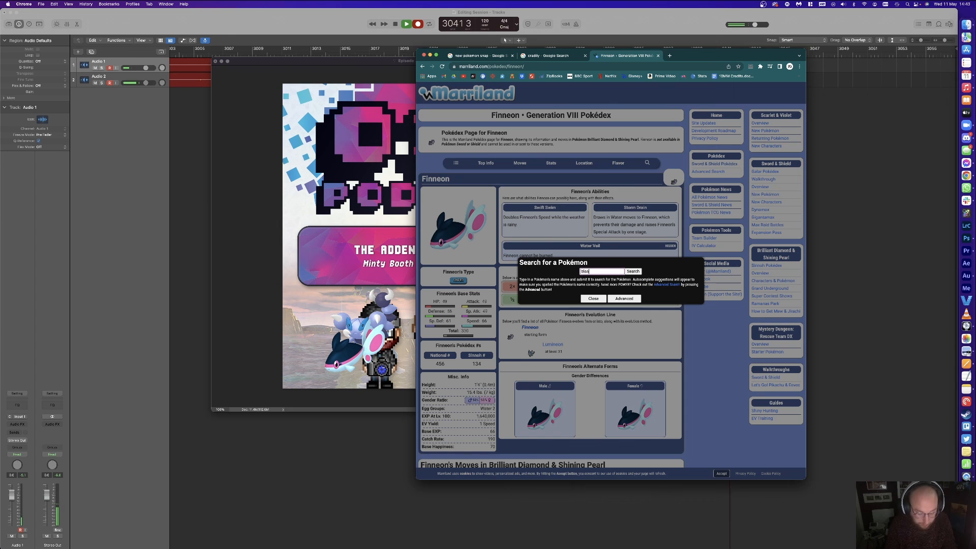
{"action": "key", "text": "Return"}
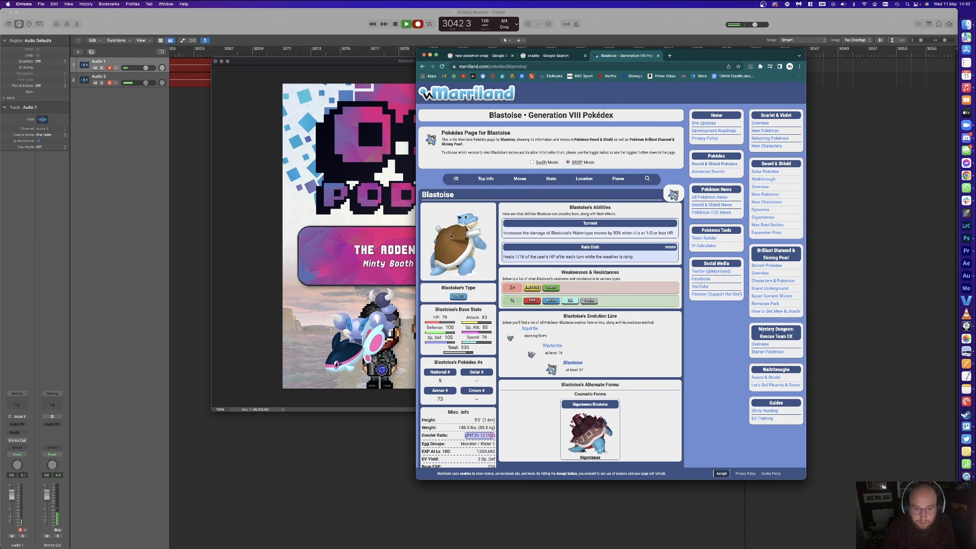
{"action": "left_click_drag", "start_coordinate": [451, 235], "coordinate": [367, 312]}
{"action": "left_click", "coordinate": [677, 180]}
Step: Search for Tyranitar, drag it onto the cover, and enlarge it at the bottom right
{"action": "left_click", "coordinate": [650, 182]}
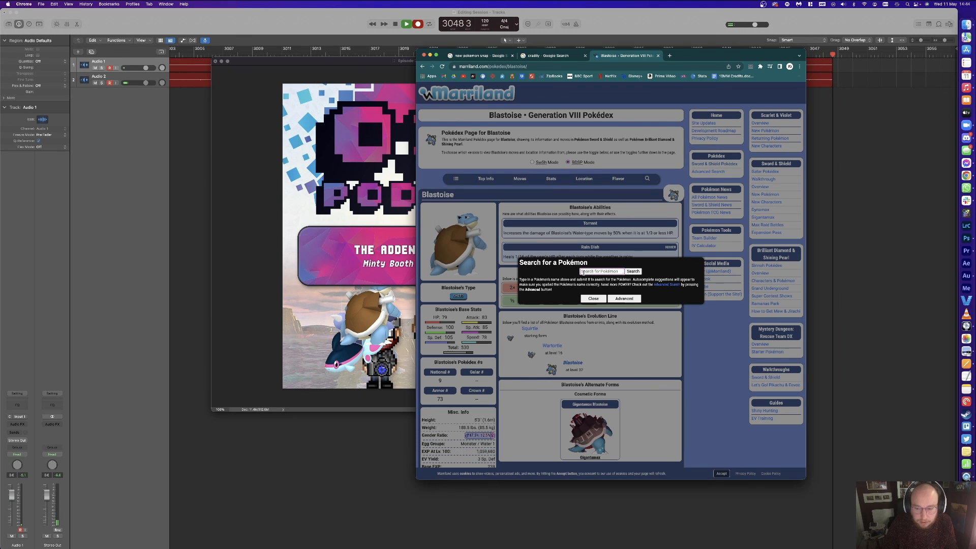
{"action": "type", "text": "tyranni"}
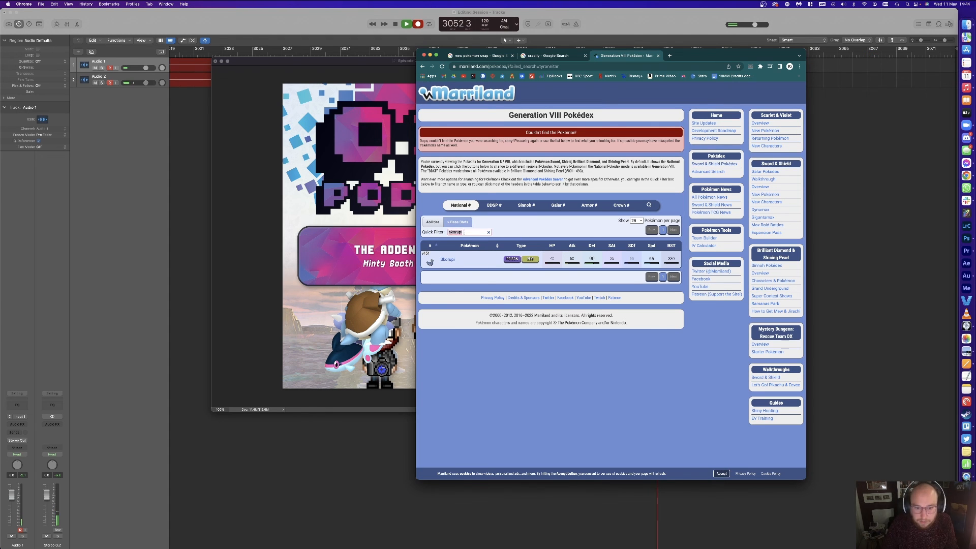
{"action": "type", "text": "tyr"}
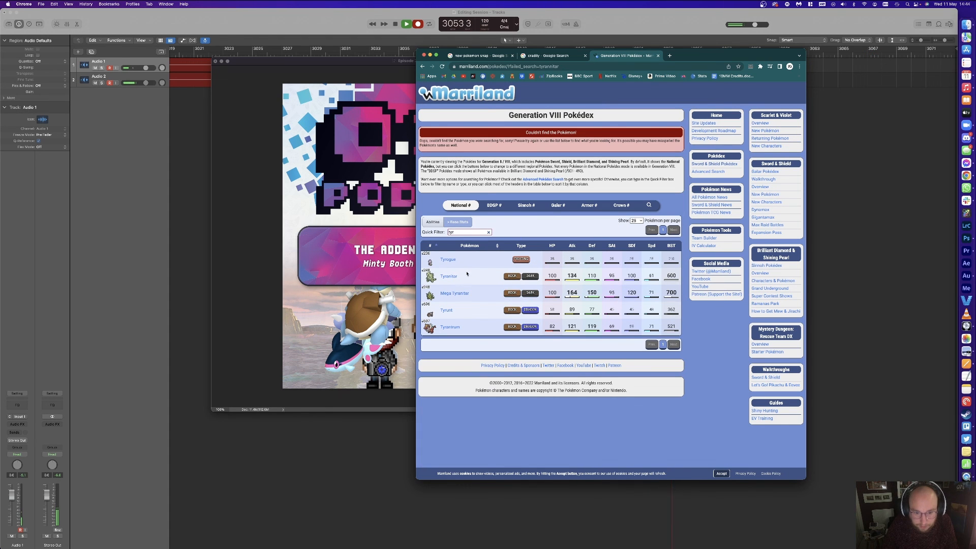
{"action": "left_click_drag", "start_coordinate": [462, 247], "coordinate": [572, 361]}
{"action": "key", "text": "super+t"}
{"action": "mouse_move", "coordinate": [565, 323]}
{"action": "left_mouse_down"}
{"action": "mouse_move", "coordinate": [563, 304]}
{"action": "mouse_move", "coordinate": [571, 307]}
{"action": "left_mouse_up"}
{"action": "key", "text": "Return"}
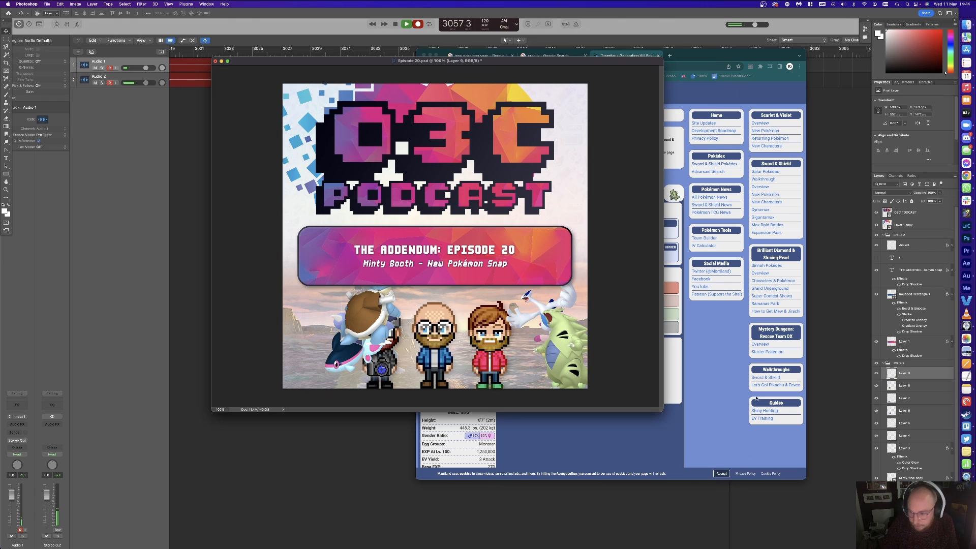
Step: Move Blastoise to the bottom left, and place Finneon over the right avatar rotated about 37° clockwise
{"action": "left_click", "coordinate": [921, 384]}
{"action": "left_click_drag", "start_coordinate": [595, 353], "coordinate": [537, 399]}
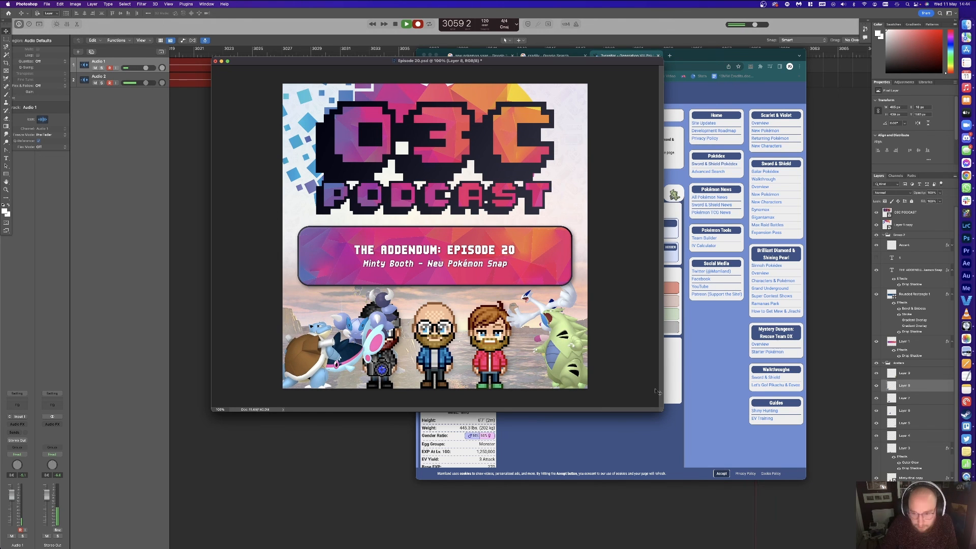
{"action": "left_click", "coordinate": [917, 400]}
{"action": "left_click_drag", "start_coordinate": [531, 346], "coordinate": [667, 344]}
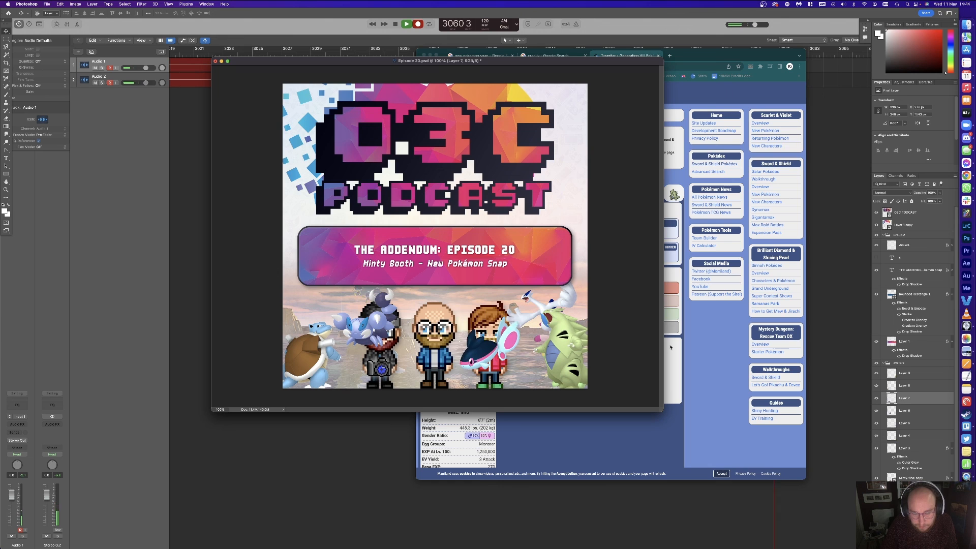
{"action": "key", "text": "ctrl+t"}
{"action": "left_click_drag", "start_coordinate": [513, 308], "coordinate": [564, 367]}
Step: Flip Skorupi horizontally, shrink it, and position it at the left avatar's feet
{"action": "left_click", "coordinate": [895, 411]}
{"action": "left_click_drag", "start_coordinate": [367, 327], "coordinate": [372, 336]}
{"action": "key", "text": "super+t"}
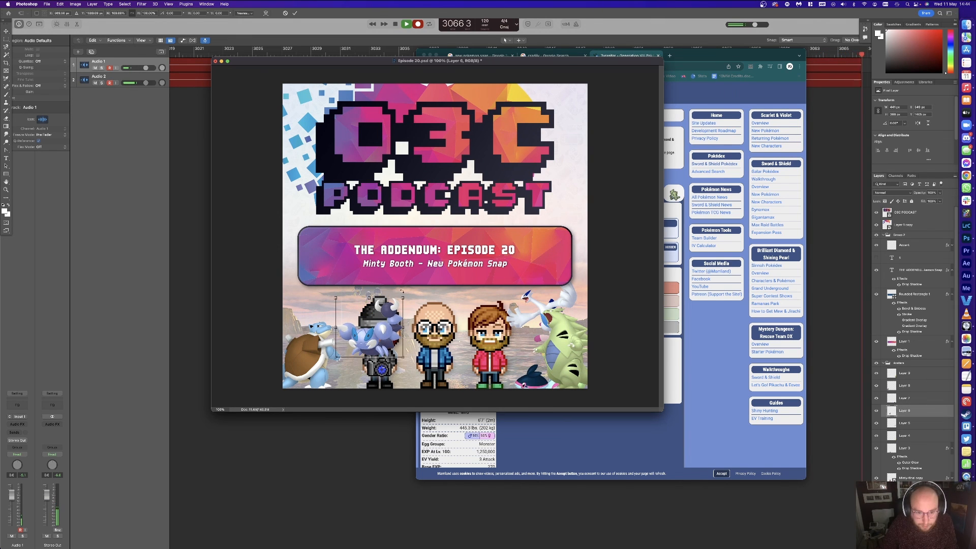
{"action": "key", "text": "Escape"}
{"action": "left_click", "coordinate": [60, 4]}
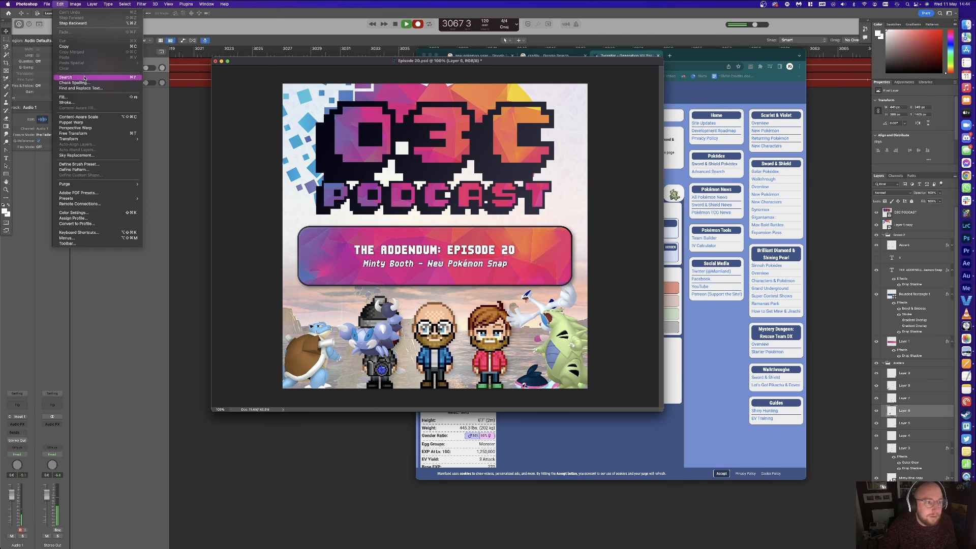
{"action": "mouse_move", "coordinate": [68, 139]}
{"action": "left_click", "coordinate": [173, 247]}
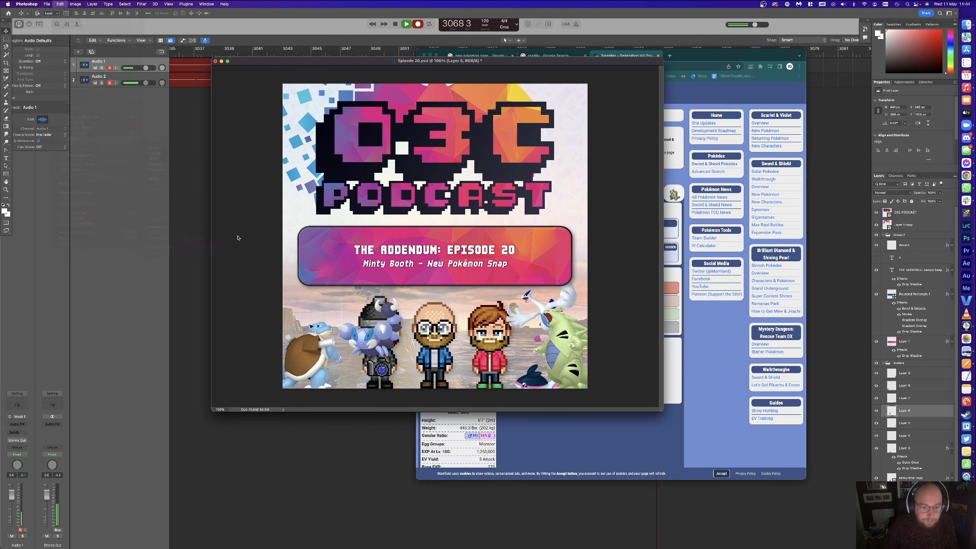
{"action": "left_click_drag", "start_coordinate": [371, 328], "coordinate": [412, 354]}
{"action": "key", "text": "super+t"}
{"action": "key", "text": "Return"}
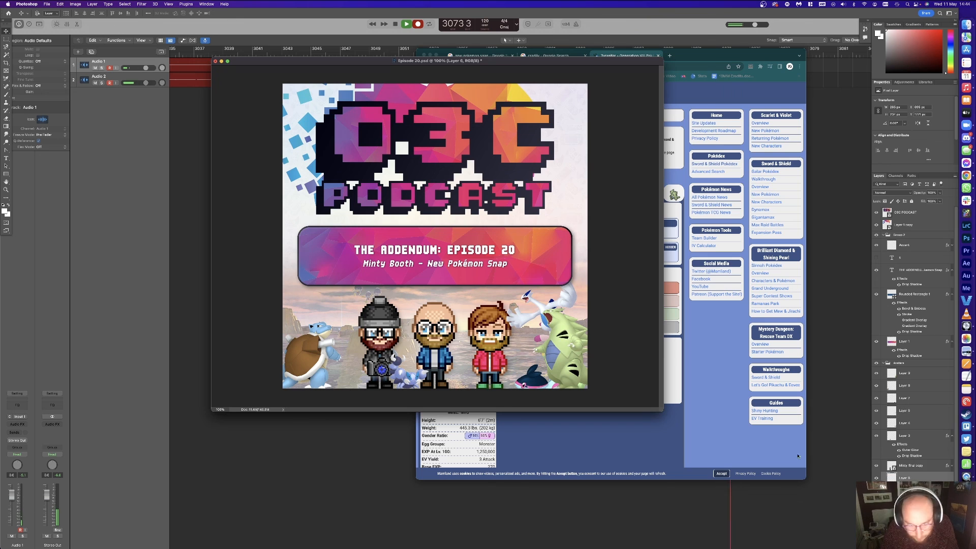
{"action": "left_click_drag", "start_coordinate": [399, 350], "coordinate": [395, 353]}
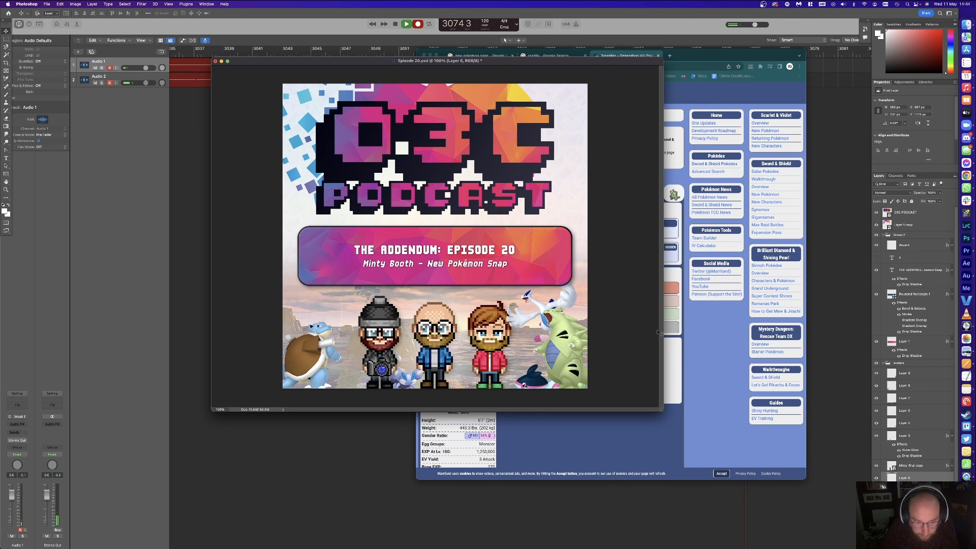
Step: Rotate Lugia 90° counter-clockwise, raise it above Group 2, enlarge it to 565×441, and reposition Tyranitar
{"action": "left_click", "coordinate": [904, 411]}
{"action": "left_click_drag", "start_coordinate": [569, 325], "coordinate": [346, 322]}
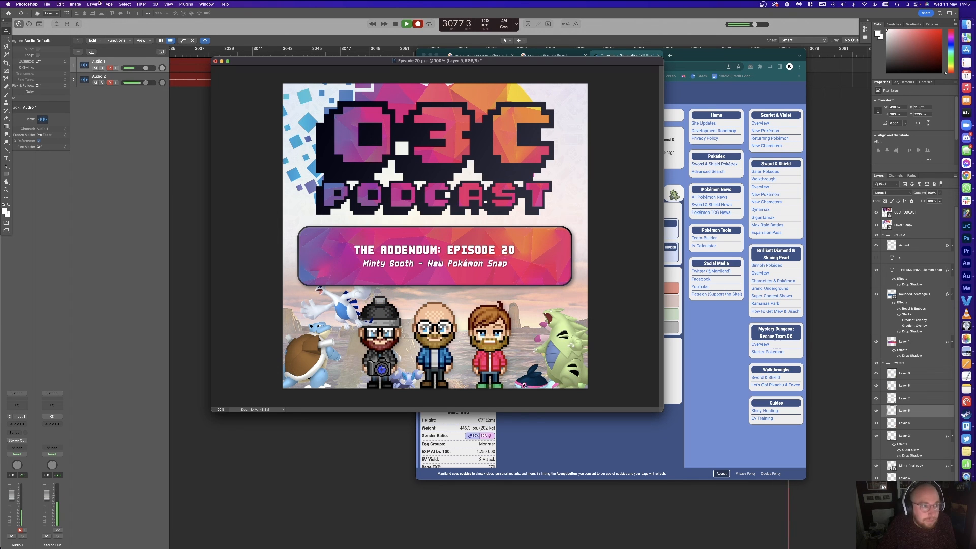
{"action": "left_click", "coordinate": [60, 4]}
{"action": "mouse_move", "coordinate": [122, 142]}
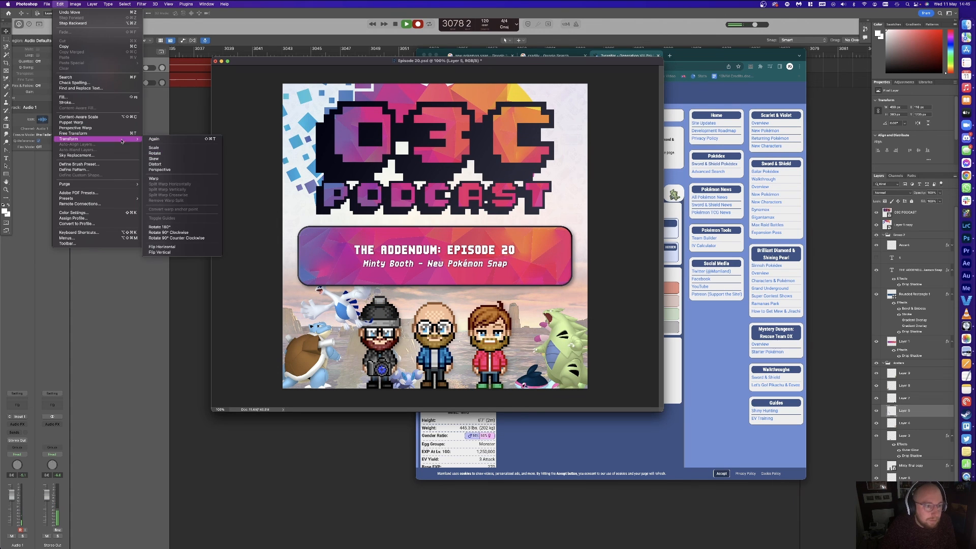
{"action": "left_click", "coordinate": [170, 239]}
{"action": "left_click_drag", "start_coordinate": [915, 410], "coordinate": [897, 230]}
{"action": "left_click_drag", "start_coordinate": [337, 292], "coordinate": [364, 251]}
{"action": "key", "text": "super+t"}
{"action": "key", "text": "Return"}
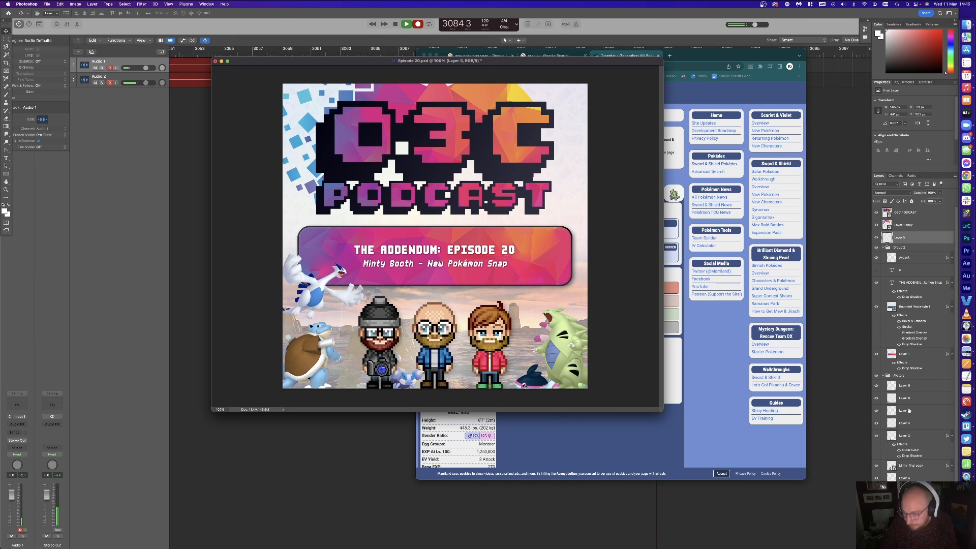
{"action": "left_click", "coordinate": [896, 423]}
{"action": "left_click_drag", "start_coordinate": [559, 325], "coordinate": [601, 287]}
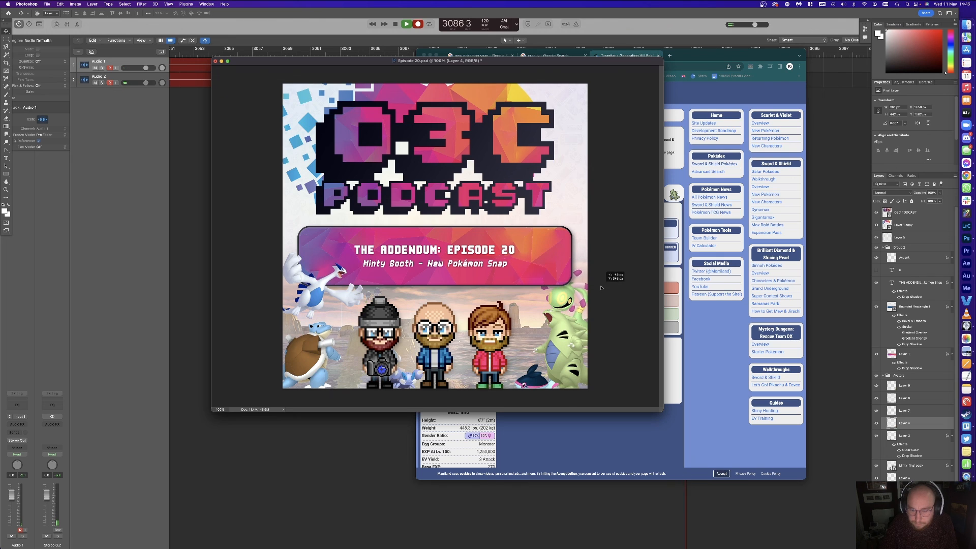
Step: Move Tyranitar's layer just below Lugia's and enlarge Tyranitar from the top
{"action": "left_click_drag", "start_coordinate": [900, 424], "coordinate": [910, 246]}
{"action": "key", "text": "super+t"}
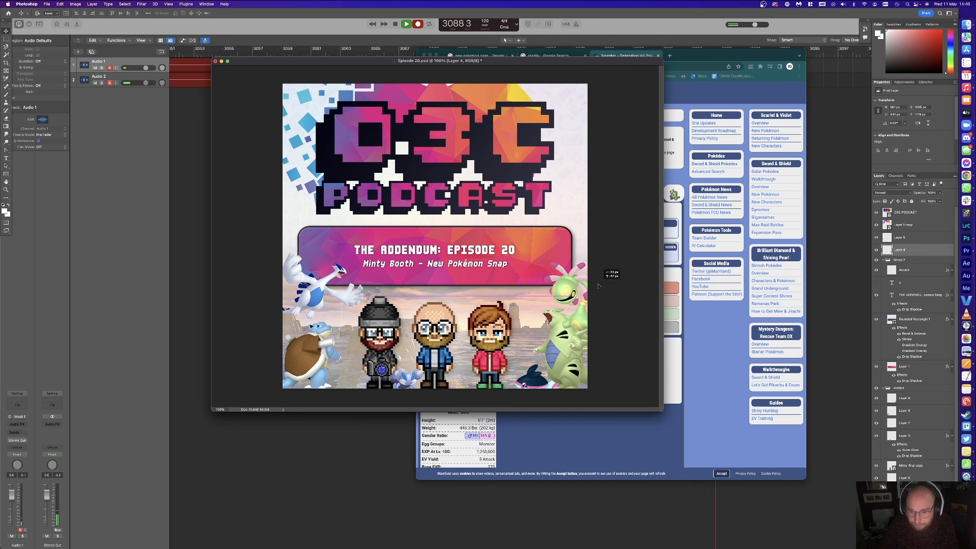
{"action": "left_click_drag", "start_coordinate": [571, 265], "coordinate": [566, 252]}
{"action": "key", "text": "Return"}
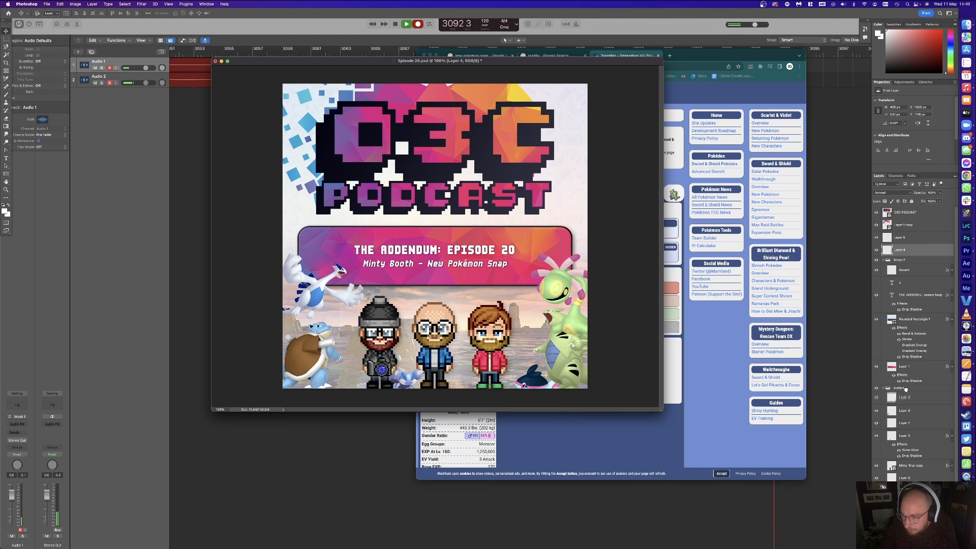
Step: Move Layer 9 out of Avatars, enlarge Blastoise to about 110%, and copy the drop shadow onto the sprites
{"action": "left_click_drag", "start_coordinate": [900, 239], "coordinate": [900, 245]}
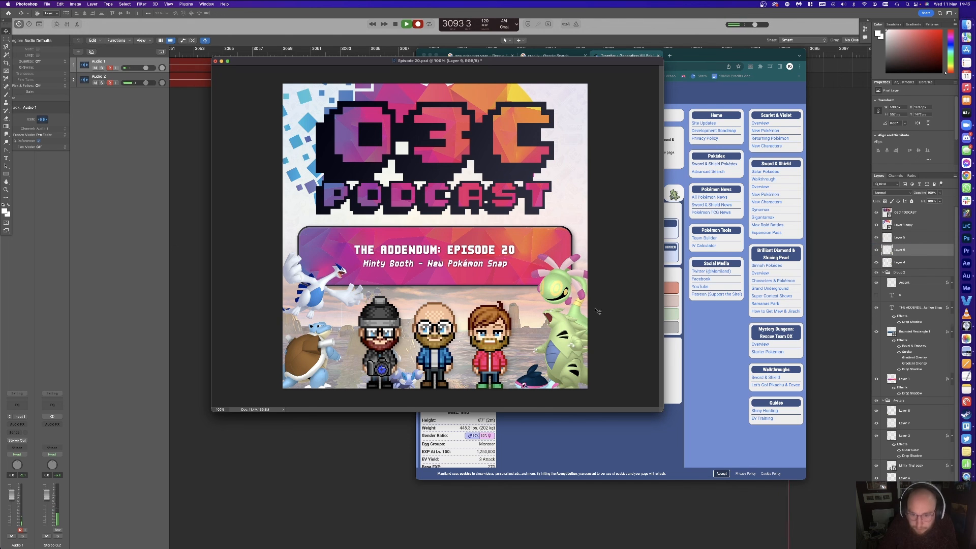
{"action": "right_click", "coordinate": [304, 348]}
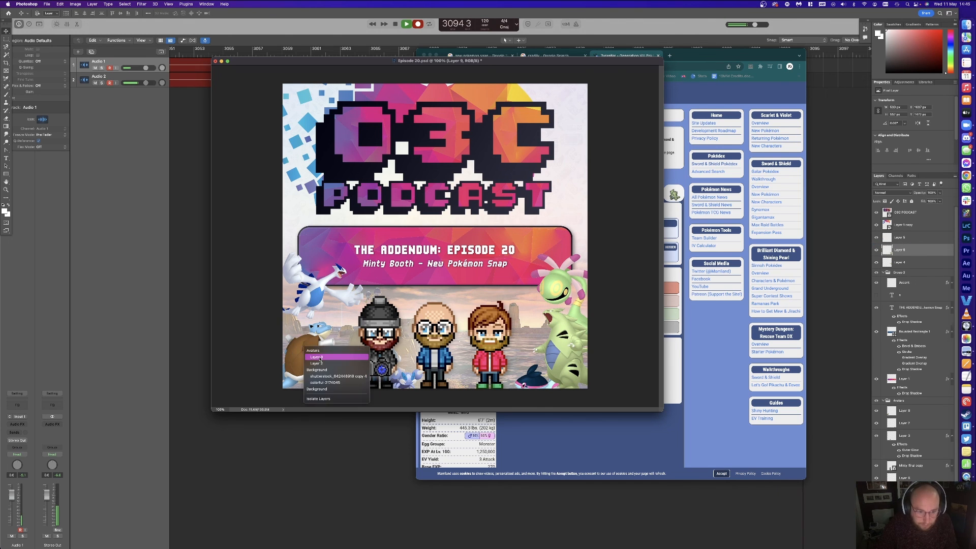
{"action": "left_click", "coordinate": [312, 354]}
{"action": "key", "text": "super+t"}
{"action": "left_click_drag", "start_coordinate": [312, 321], "coordinate": [313, 314]}
{"action": "key", "text": "Return"}
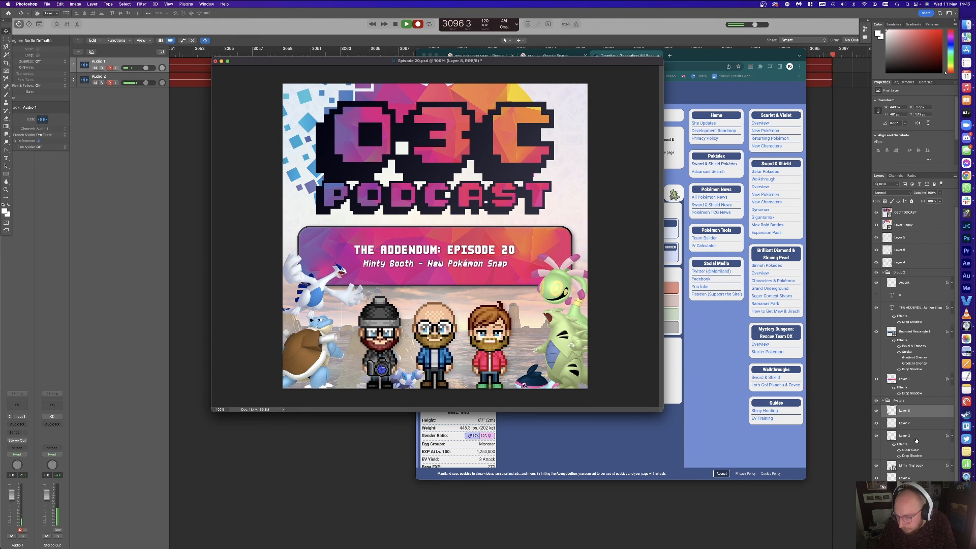
{"action": "left_click_drag", "start_coordinate": [909, 457], "coordinate": [904, 237]}
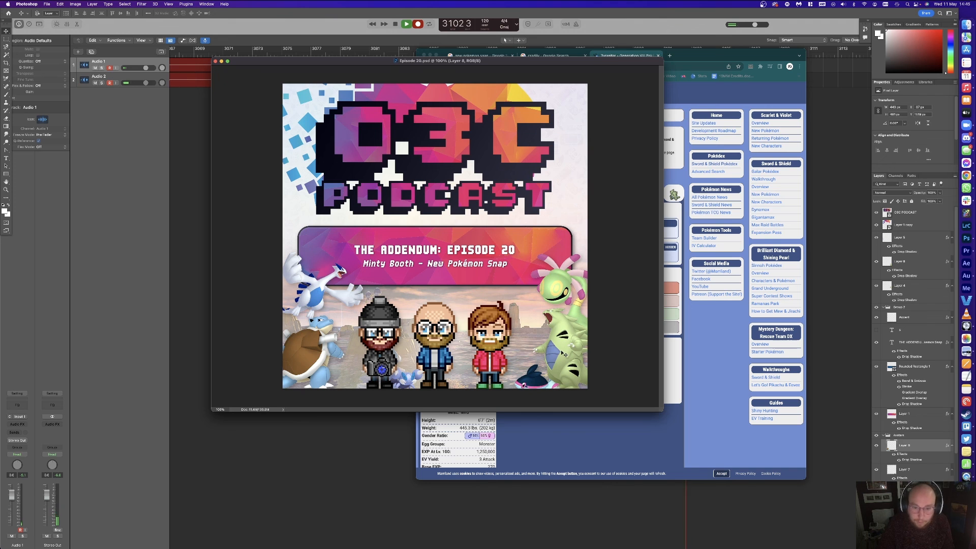
{"action": "key", "text": "super+Tab"}
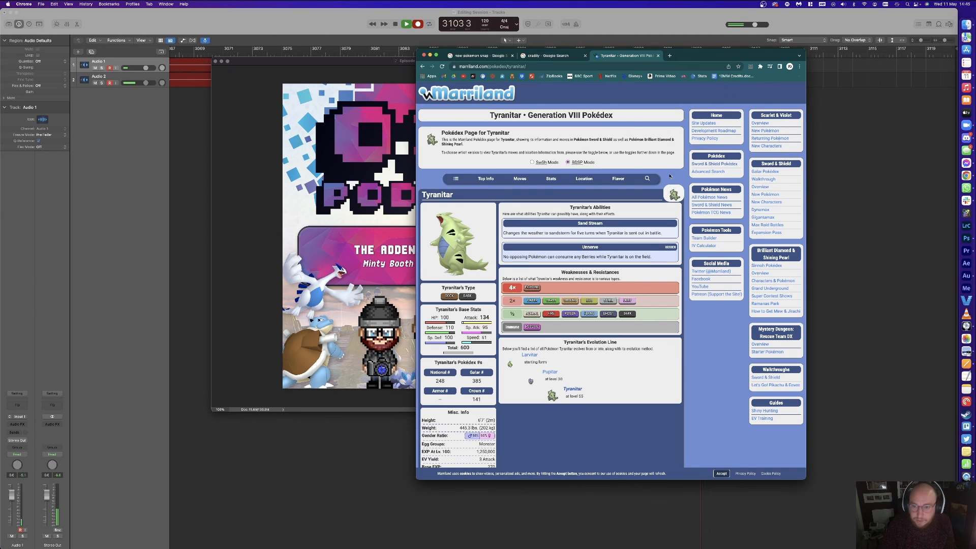
Step: Search Marriland for Sudowoodo and place its sprite at the cover's upper right
{"action": "left_click", "coordinate": [647, 178]}
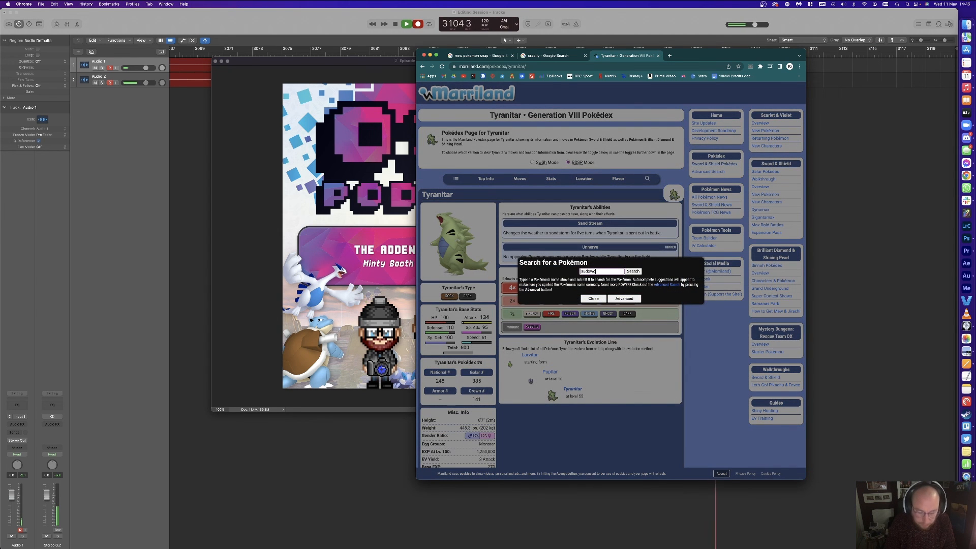
{"action": "key", "text": "Return"}
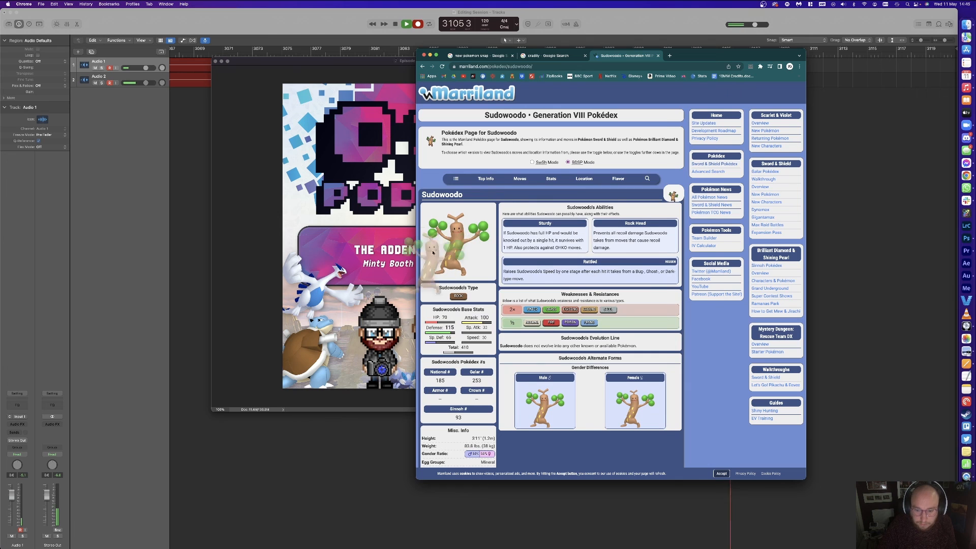
{"action": "left_click", "coordinate": [353, 297]}
{"action": "left_click_drag", "start_coordinate": [350, 304], "coordinate": [570, 191]}
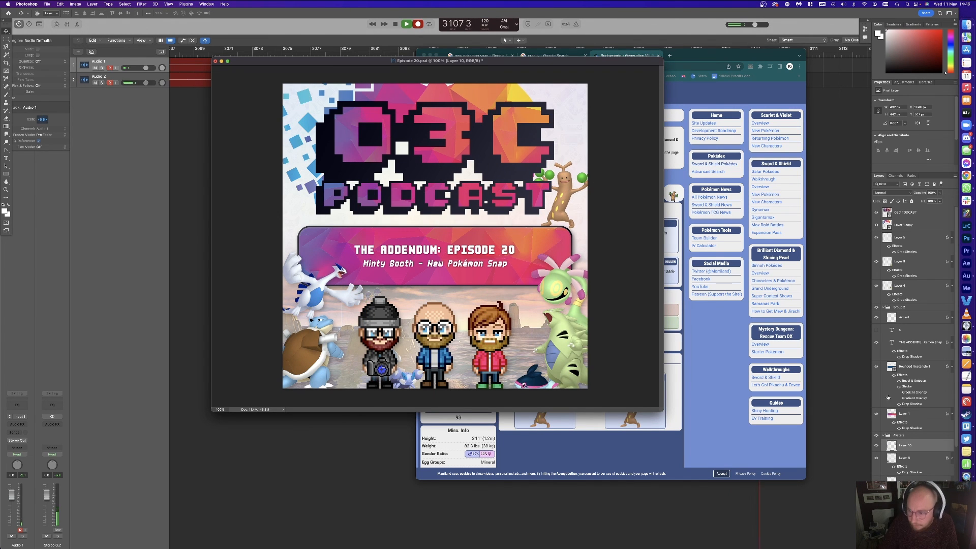
Step: Move the Sudowoodo layer below Layer 1 copy, shrink it to about 225×230 px, and save
{"action": "left_click_drag", "start_coordinate": [907, 450], "coordinate": [902, 237]}
{"action": "key", "text": "ctrl+t"}
{"action": "left_click_drag", "start_coordinate": [567, 161], "coordinate": [553, 194]}
{"action": "key", "text": "Return"}
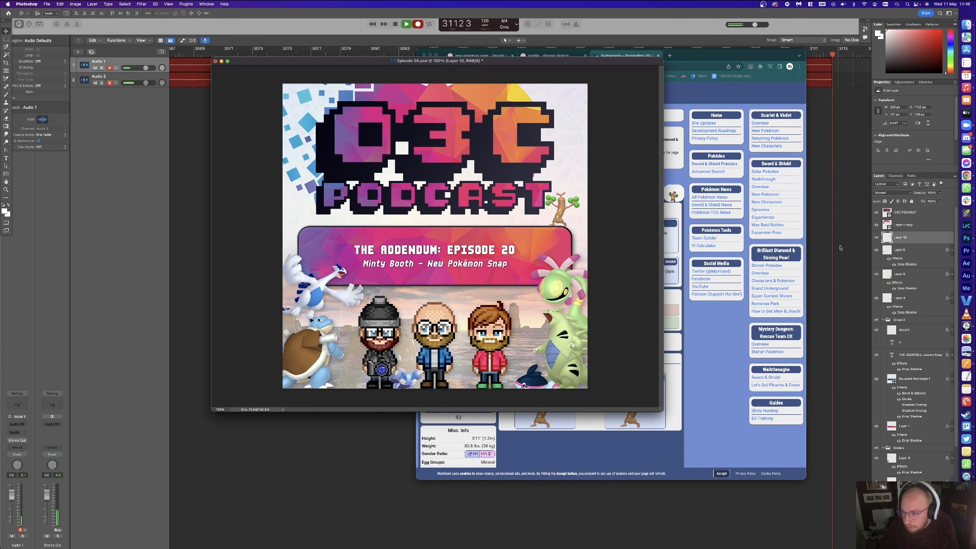
{"action": "key", "text": "cmd+s"}
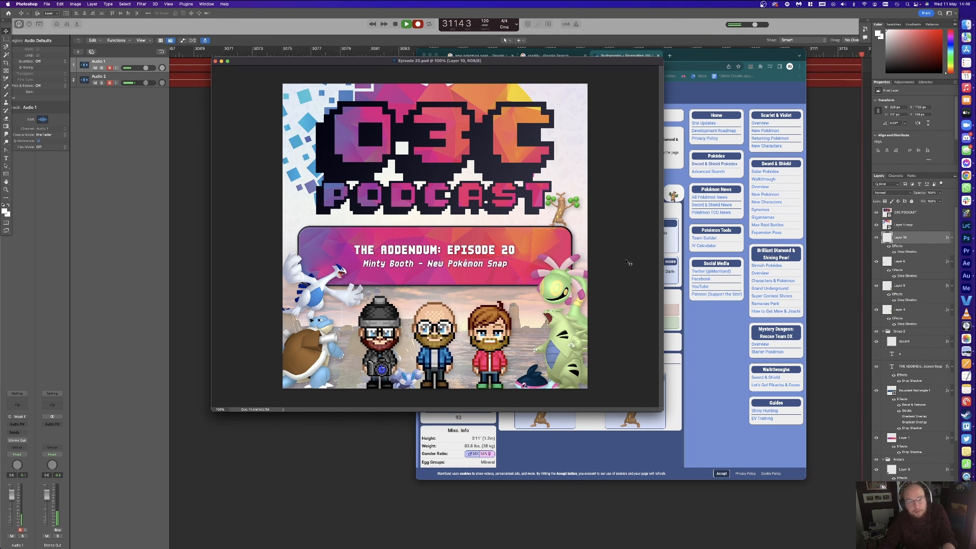
Step: Export Episode-20.jpg with Save for Web into 03 Artwork/01 The Addendum
{"action": "key", "text": "alt+shift+super+s"}
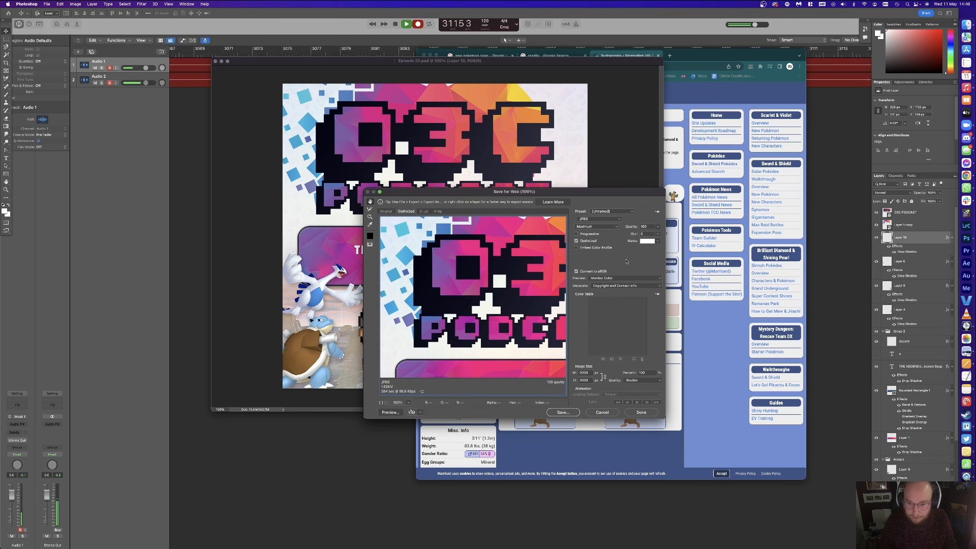
{"action": "key", "text": "Return"}
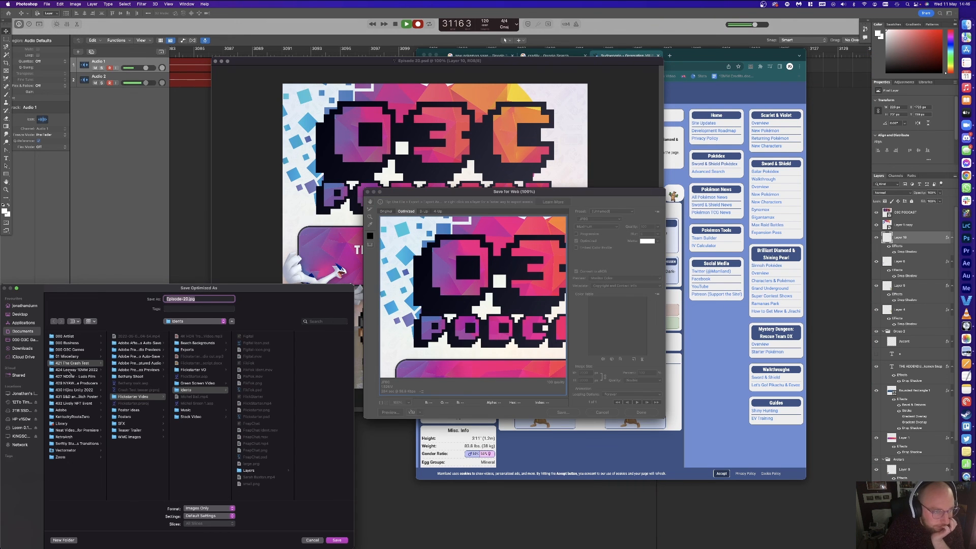
{"action": "left_click", "coordinate": [26, 340]}
{"action": "left_click", "coordinate": [85, 356]}
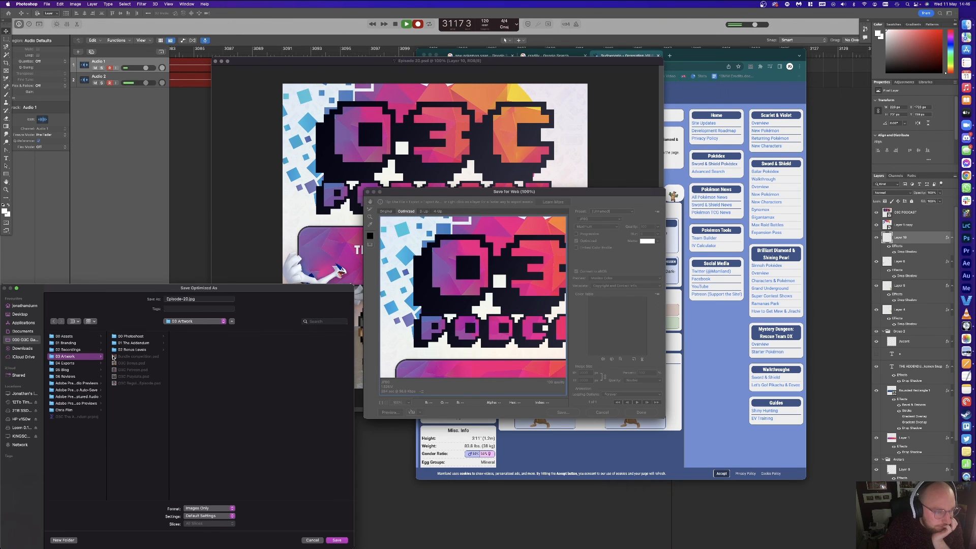
{"action": "left_click", "coordinate": [134, 343]}
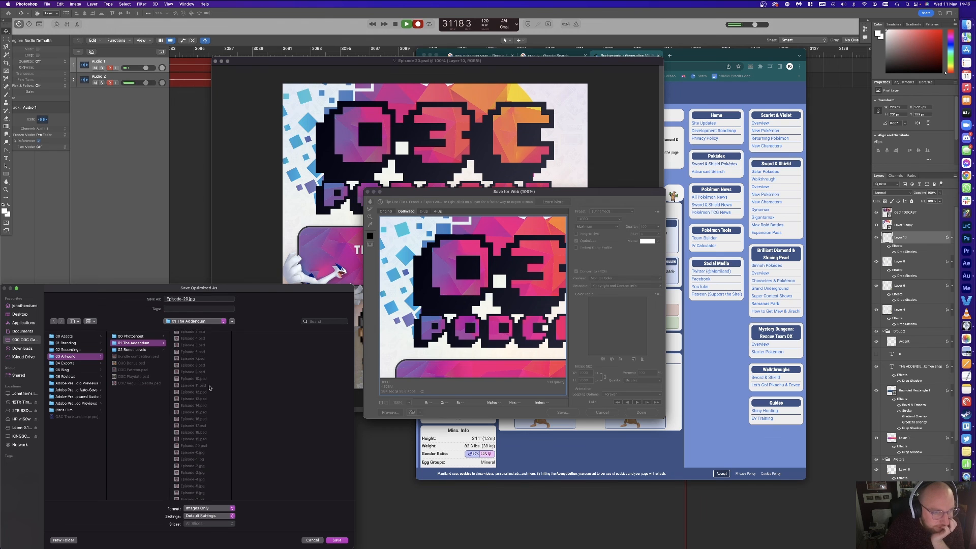
{"action": "key", "text": "Return"}
{"action": "left_click", "coordinate": [342, 442]}
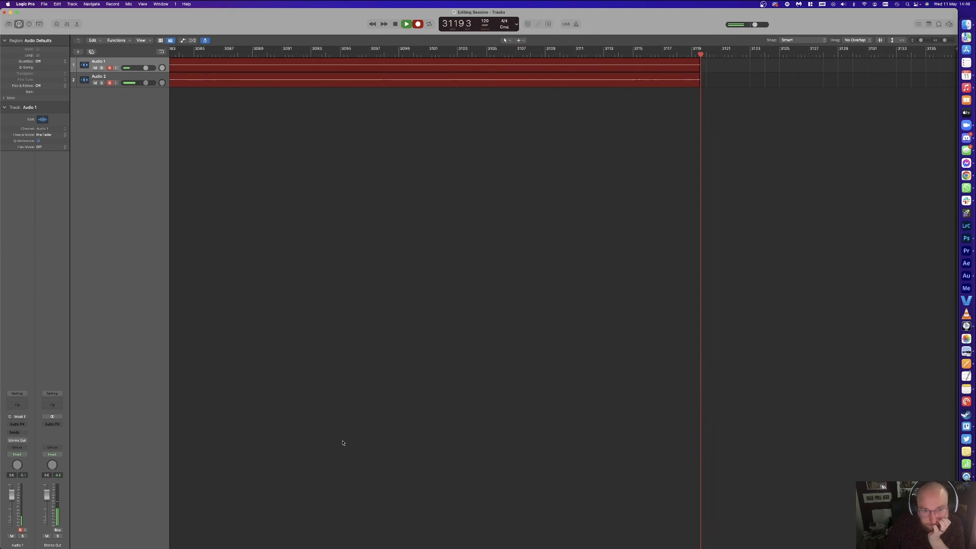
Step: Send Episode-20.jpg from 03 Artwork/01 The Addendum to the O3C Games WhatsApp chat
{"action": "left_click", "coordinate": [967, 187]}
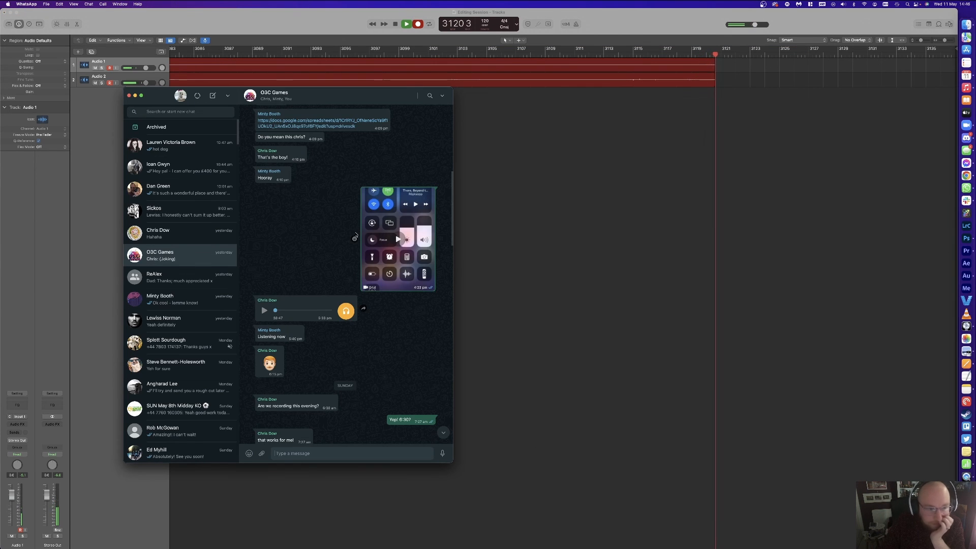
{"action": "scroll", "coordinate": [271, 243], "scroll_direction": "down", "scroll_amount": 10}
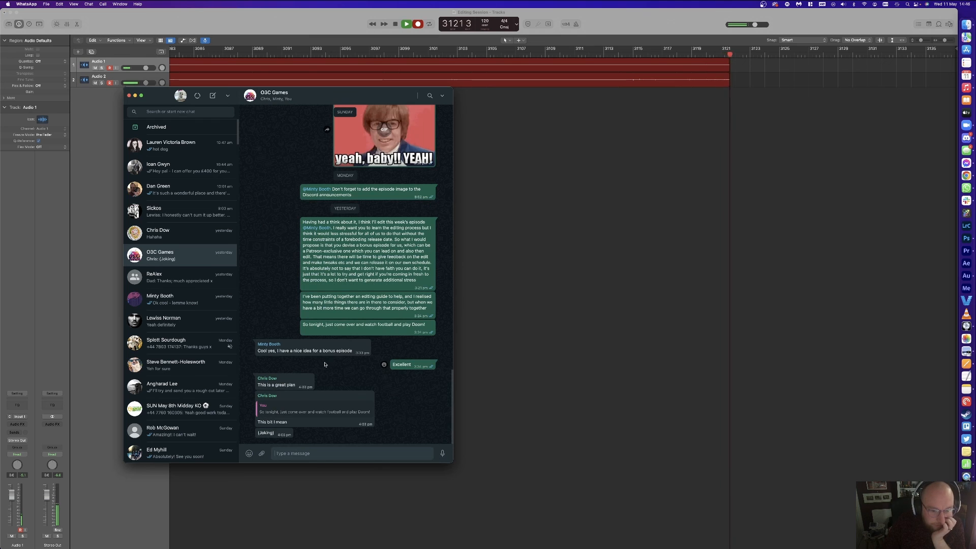
{"action": "left_click", "coordinate": [965, 27]}
{"action": "left_click", "coordinate": [231, 149]}
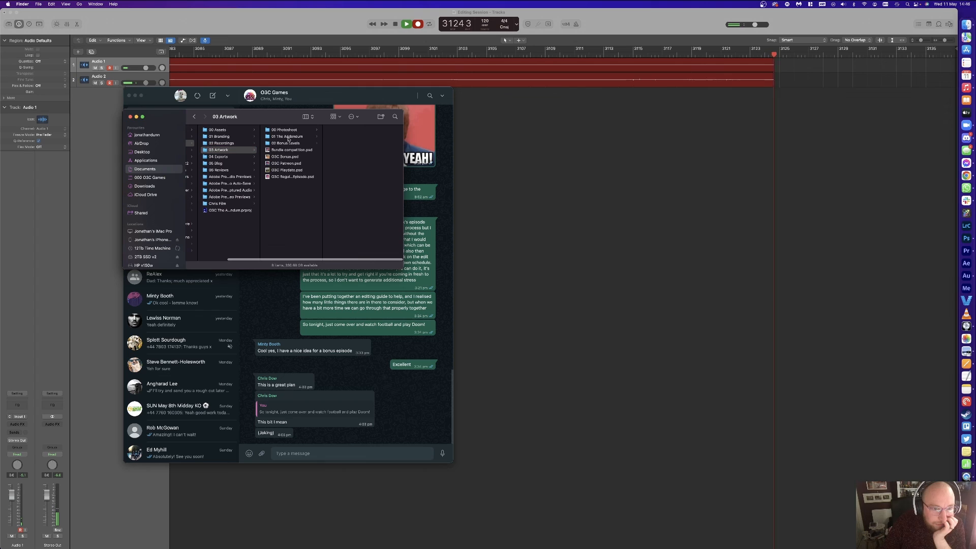
{"action": "left_click", "coordinate": [288, 137]}
{"action": "left_click_drag", "start_coordinate": [346, 255], "coordinate": [402, 359]}
{"action": "left_click", "coordinate": [439, 448]}
{"action": "left_click", "coordinate": [439, 449]}
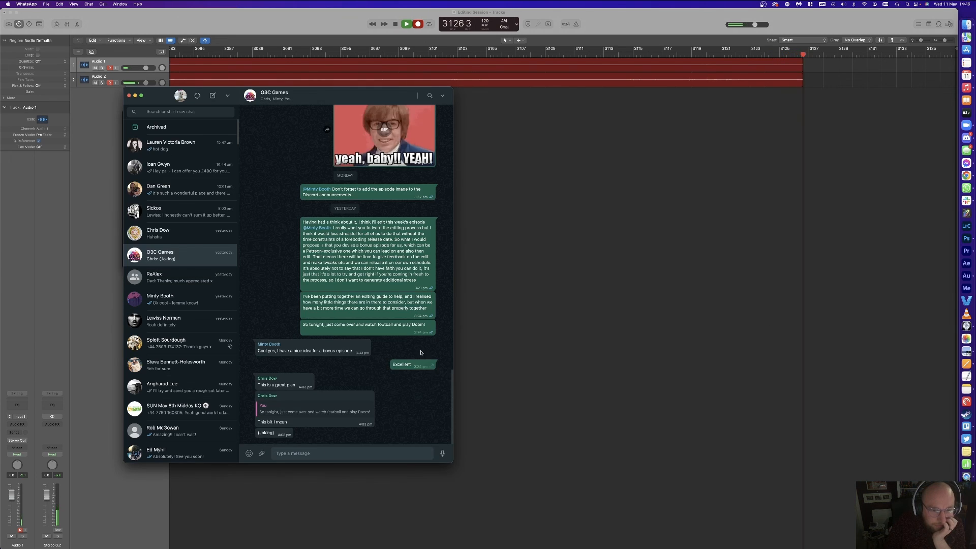
Step: Send the Episode 20 MP3 from the 04 Exports folder to the chat
{"action": "key", "text": "ctrl+Up"}
{"action": "left_click", "coordinate": [211, 71]}
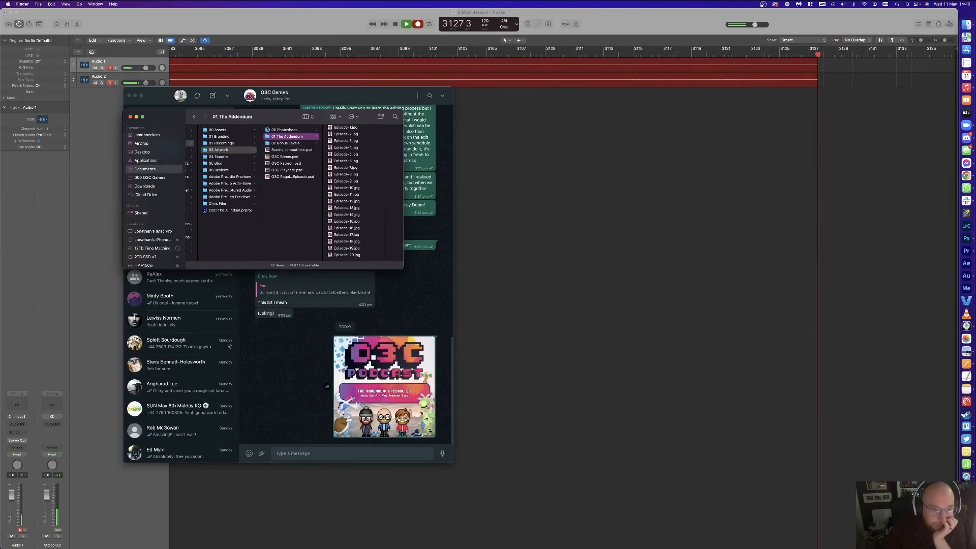
{"action": "left_click", "coordinate": [229, 156]}
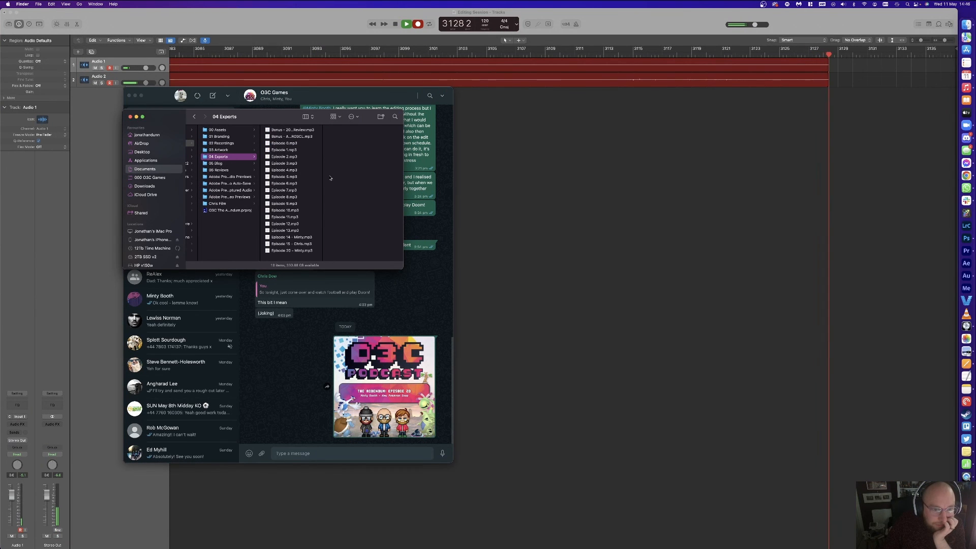
{"action": "left_click", "coordinate": [298, 251]}
{"action": "left_click_drag", "start_coordinate": [297, 253], "coordinate": [281, 377]}
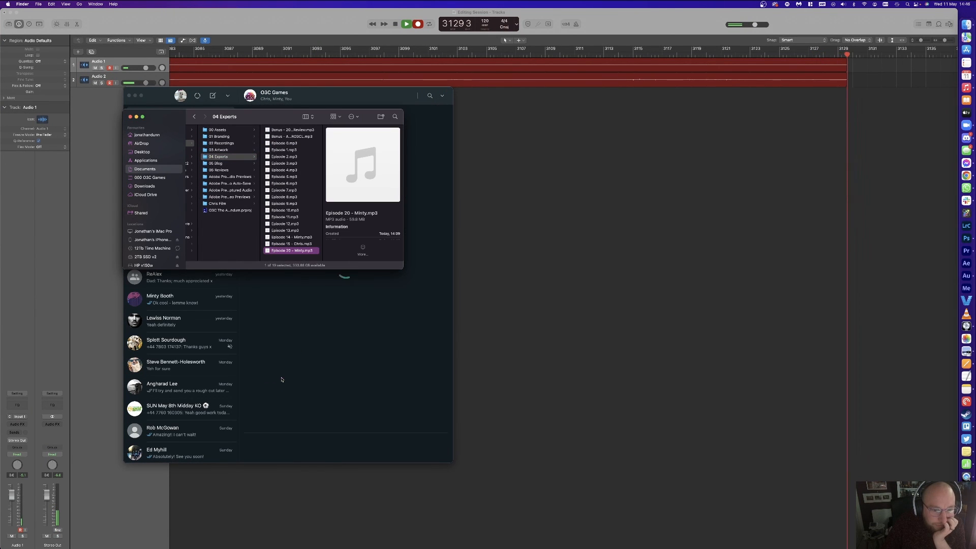
{"action": "left_click", "coordinate": [439, 448]}
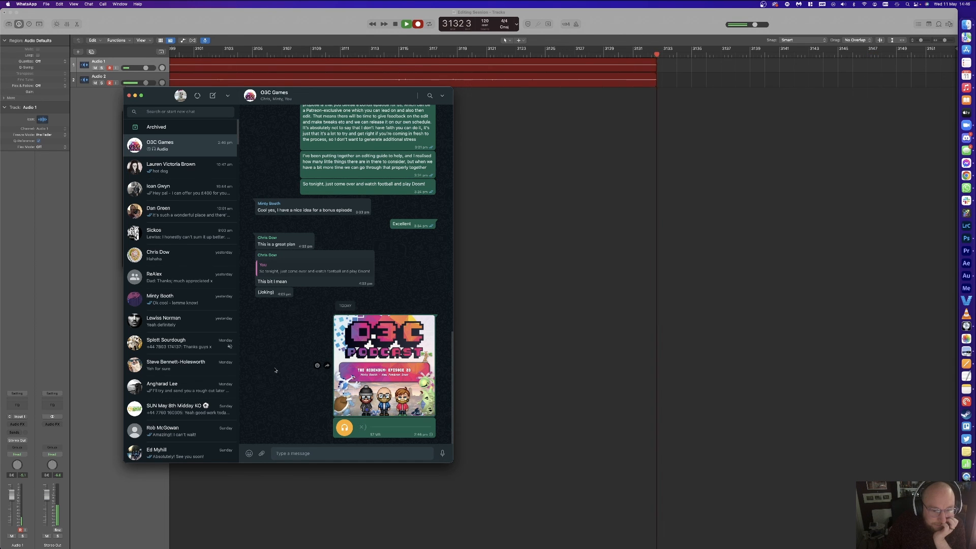
Step: Send the message 'Episode 20!' in the chat, then close the WhatsApp and Finder windows
{"action": "type", "text": "Episode 20!"}
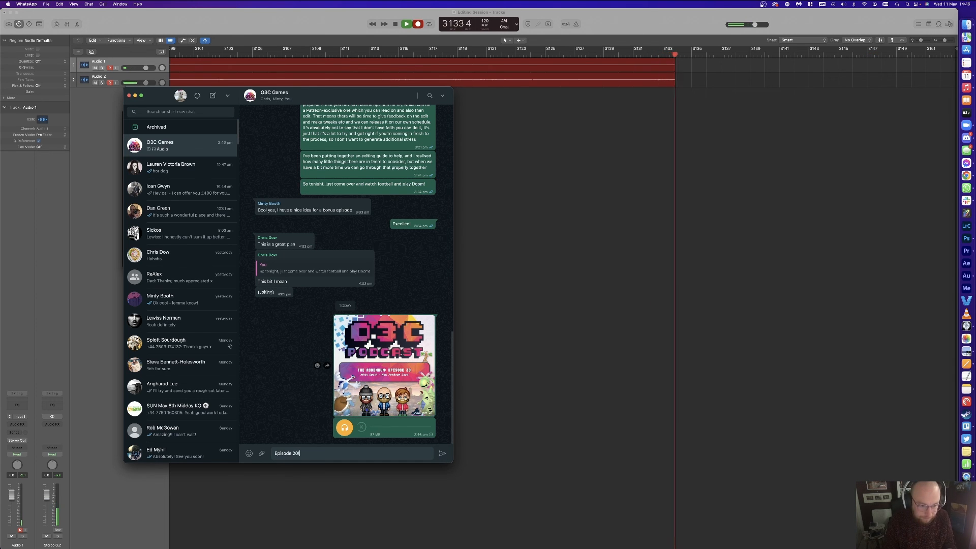
{"action": "key", "text": "Return"}
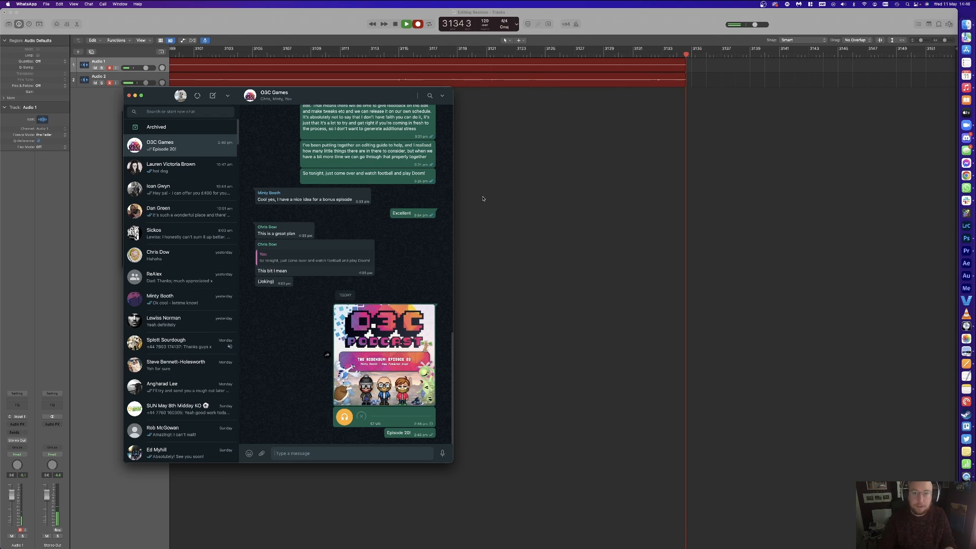
{"action": "left_click", "coordinate": [129, 95]}
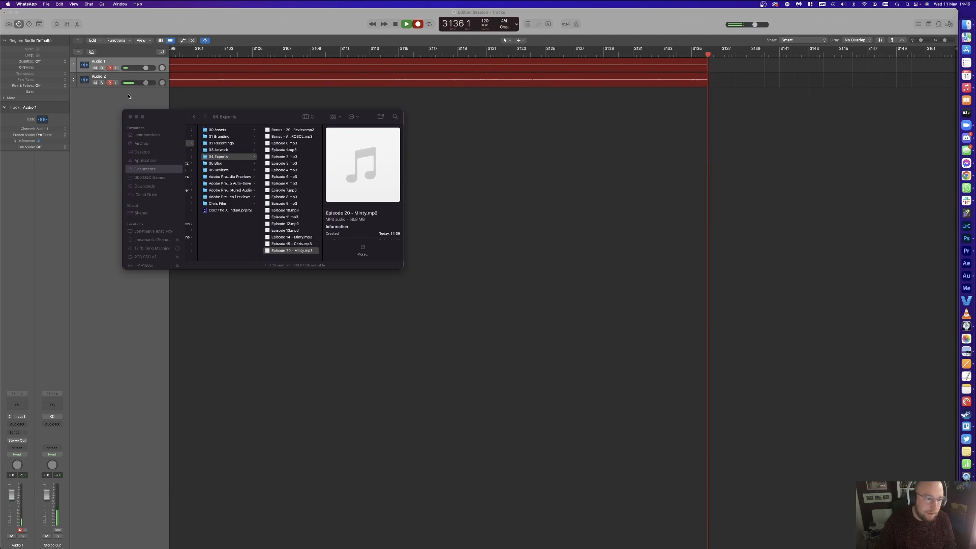
{"action": "left_click", "coordinate": [440, 214]}
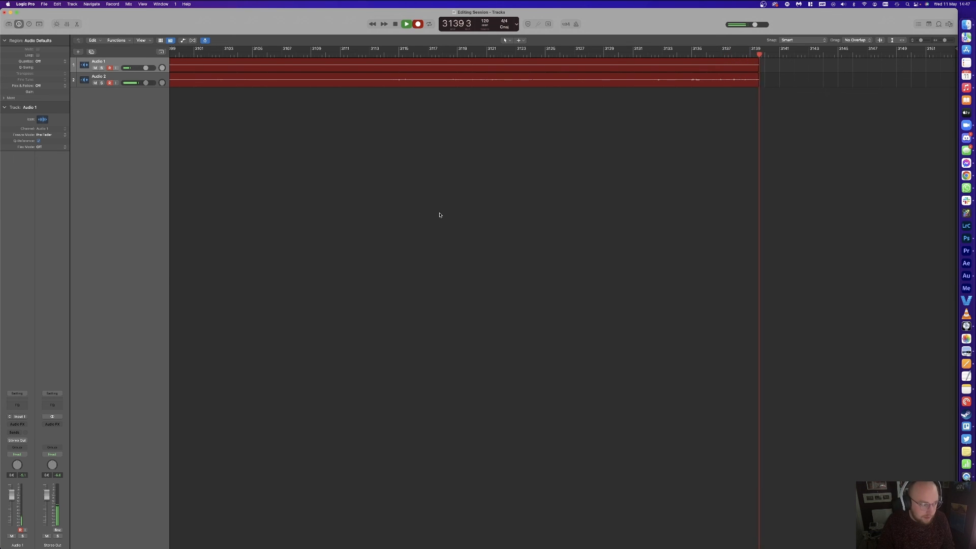